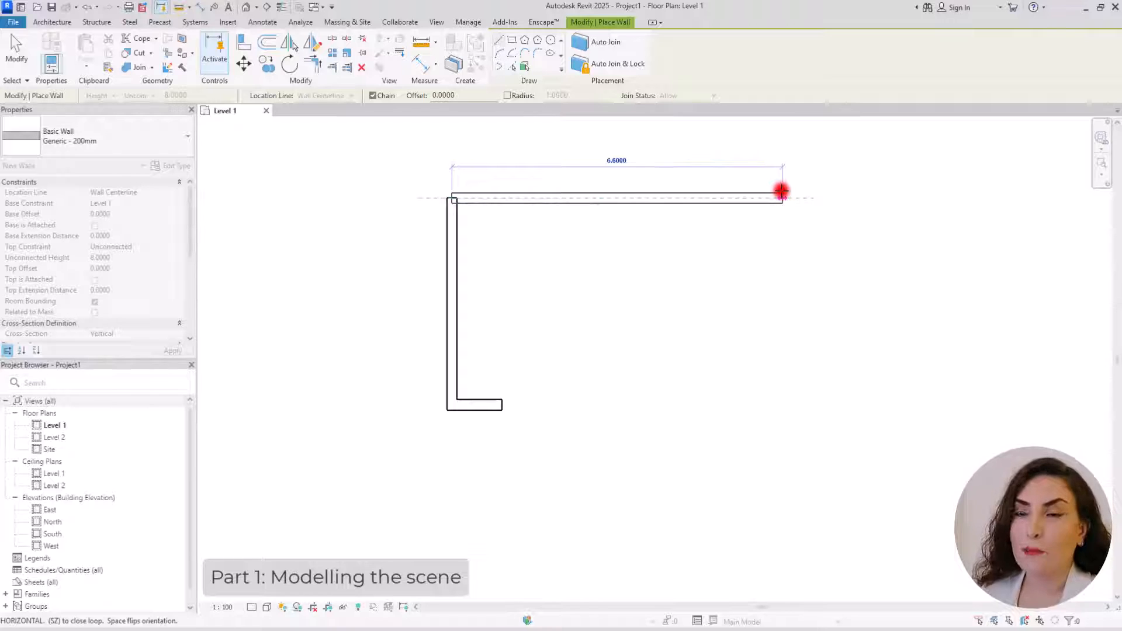
Finish the upper horizontal wall at a length of 6 m and end the wall chain.
left_click(755, 192)
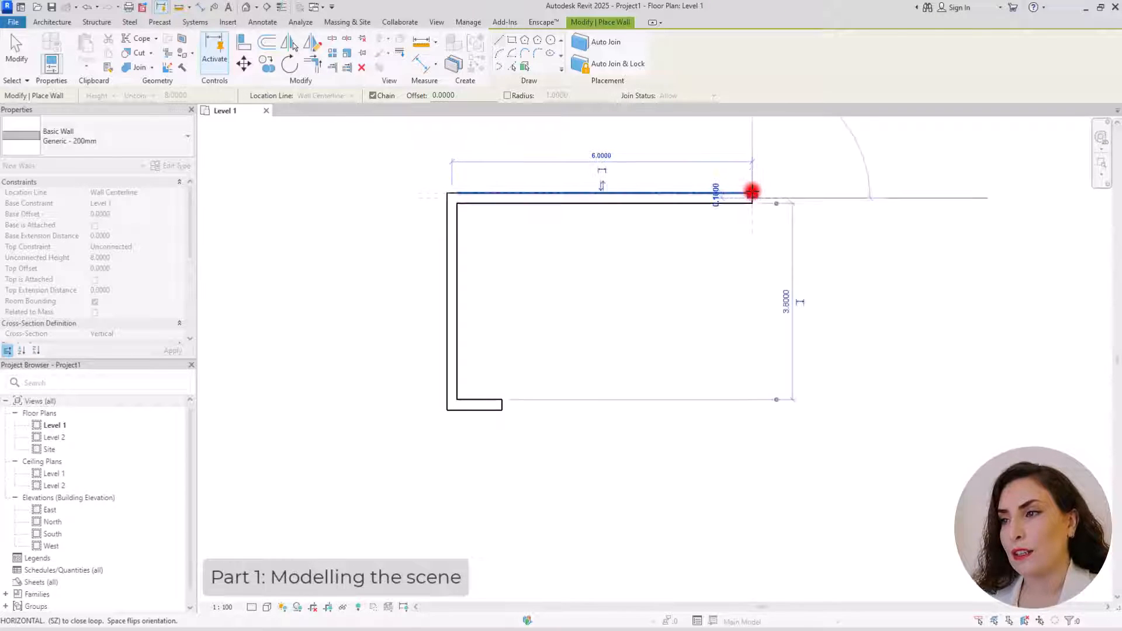
key("Escape")
key("Escape")
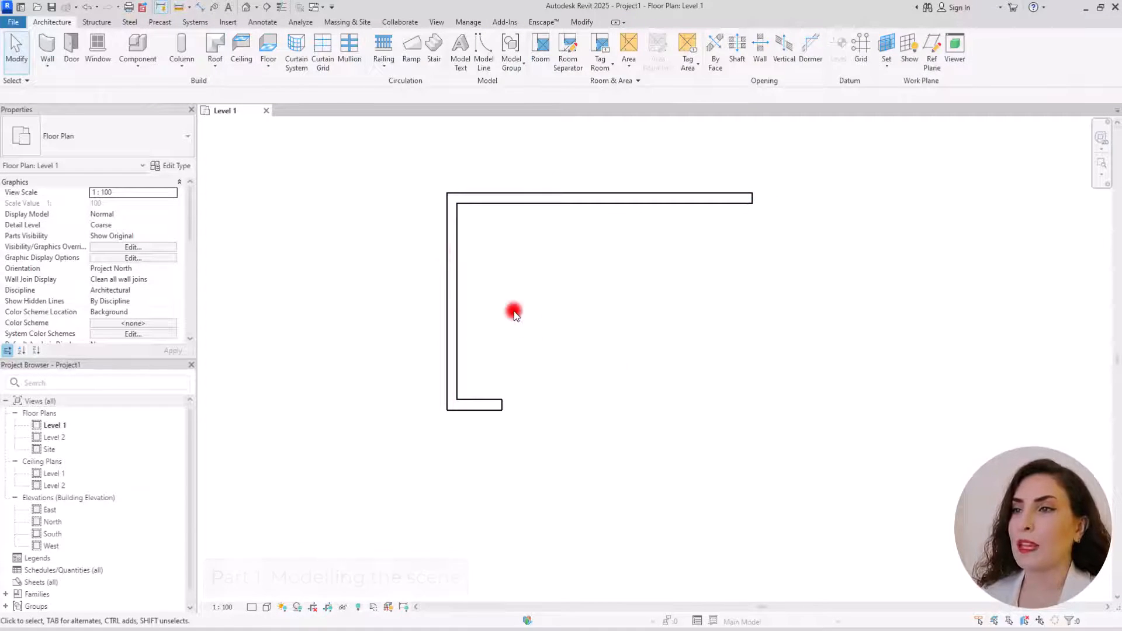
Set the elevation of Level 2 to 2.6 m in the North elevation view.
scroll(514, 313, "up", 1)
double_click(51, 522)
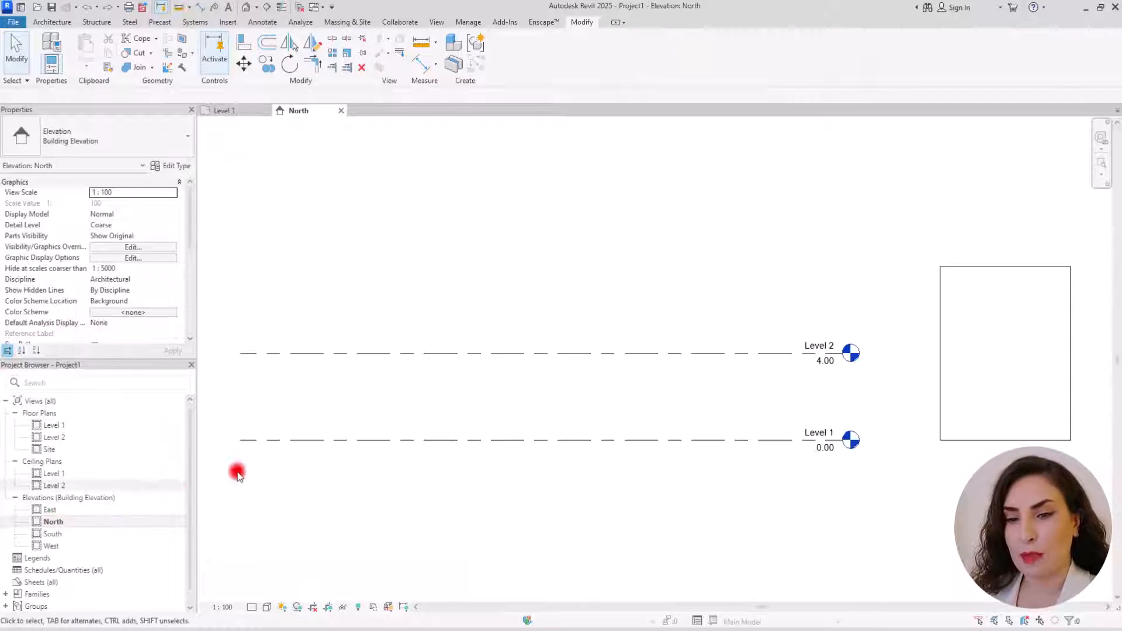
left_click(798, 339)
left_click(788, 341)
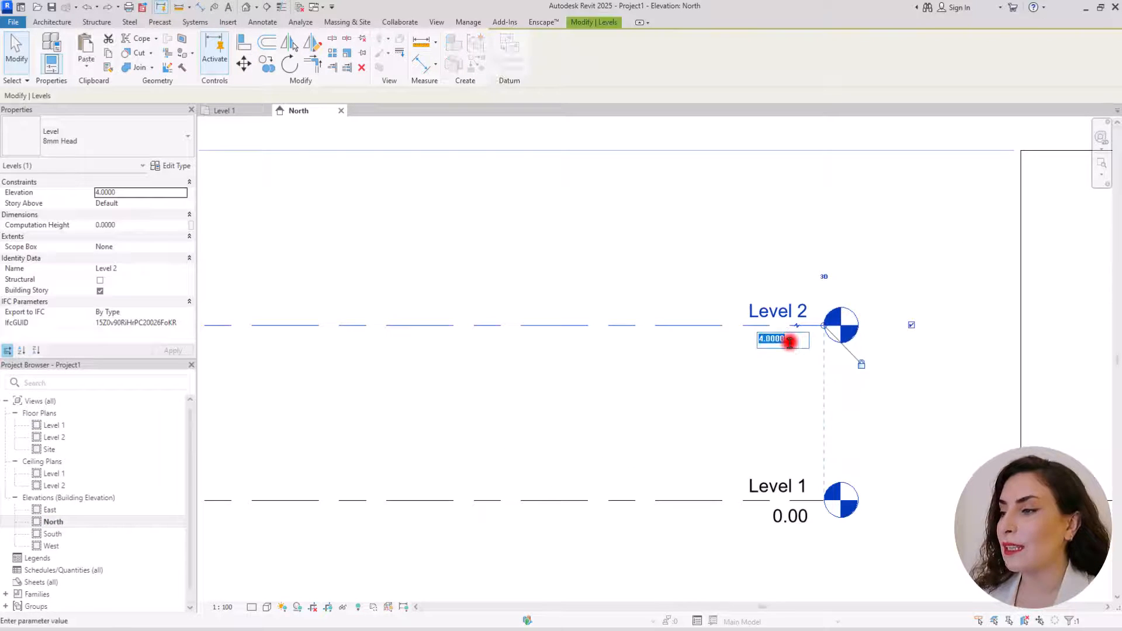
type("2.6")
key("Return")
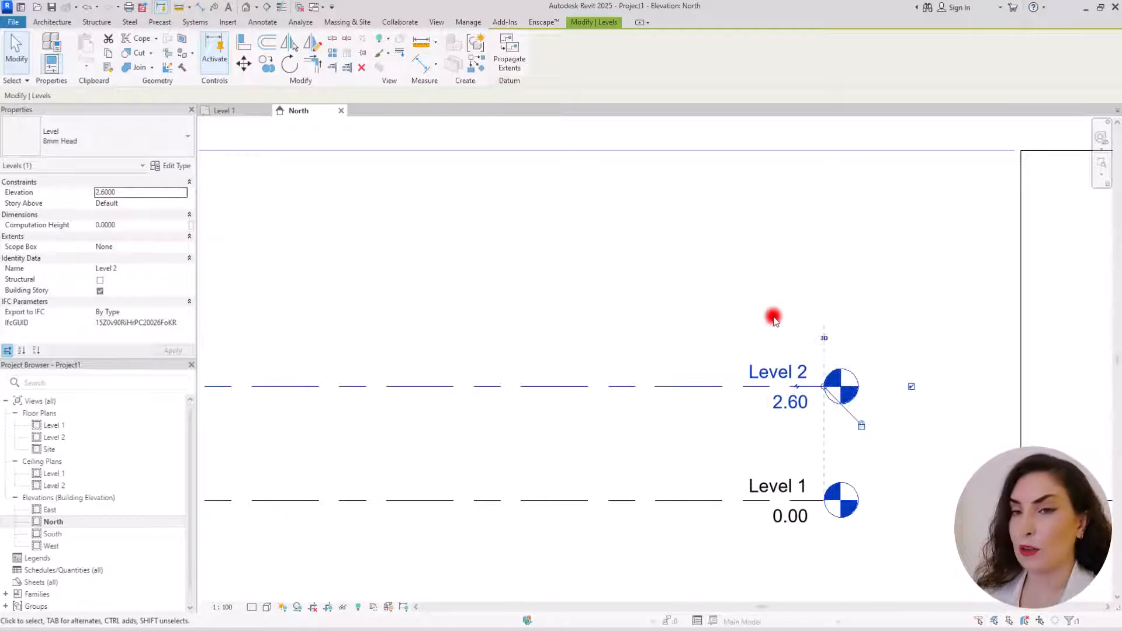
left_click(755, 249)
Constrain the top of all three walls to Level 2 from the Level 1 floor plan.
left_click(227, 111)
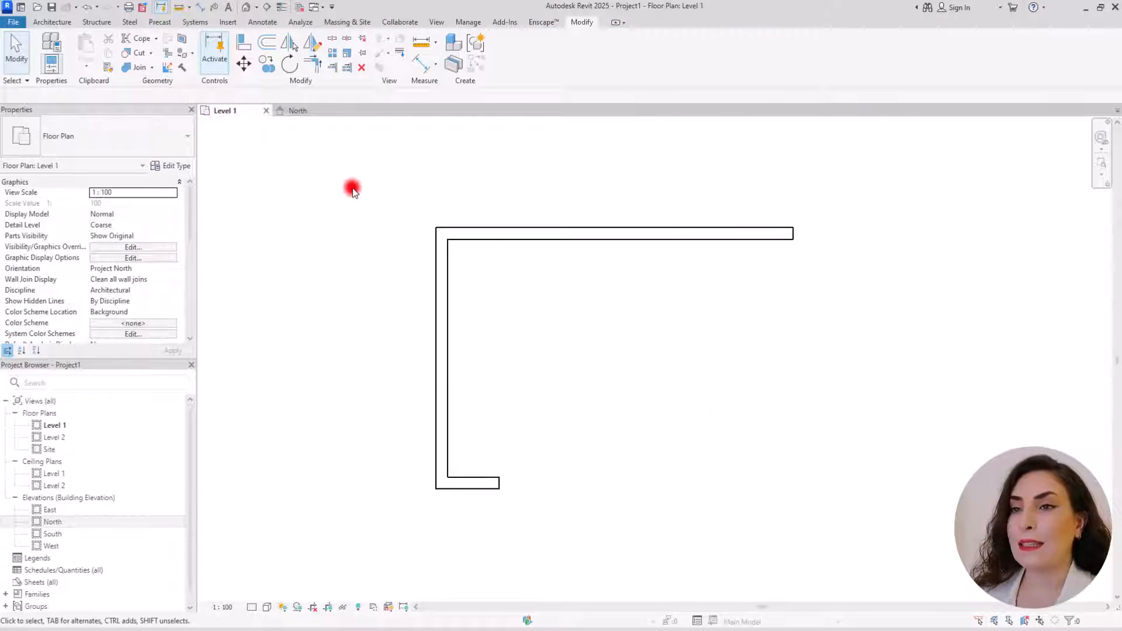
left_click_drag(344, 181, 927, 558)
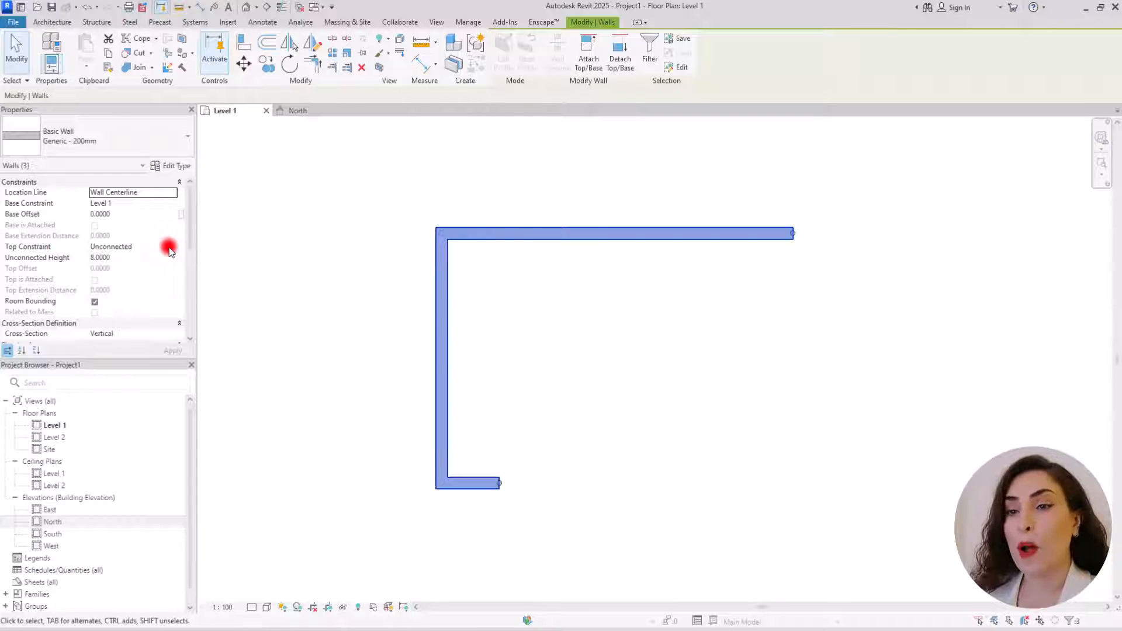
left_click(168, 250)
left_click(117, 277)
left_click(343, 315)
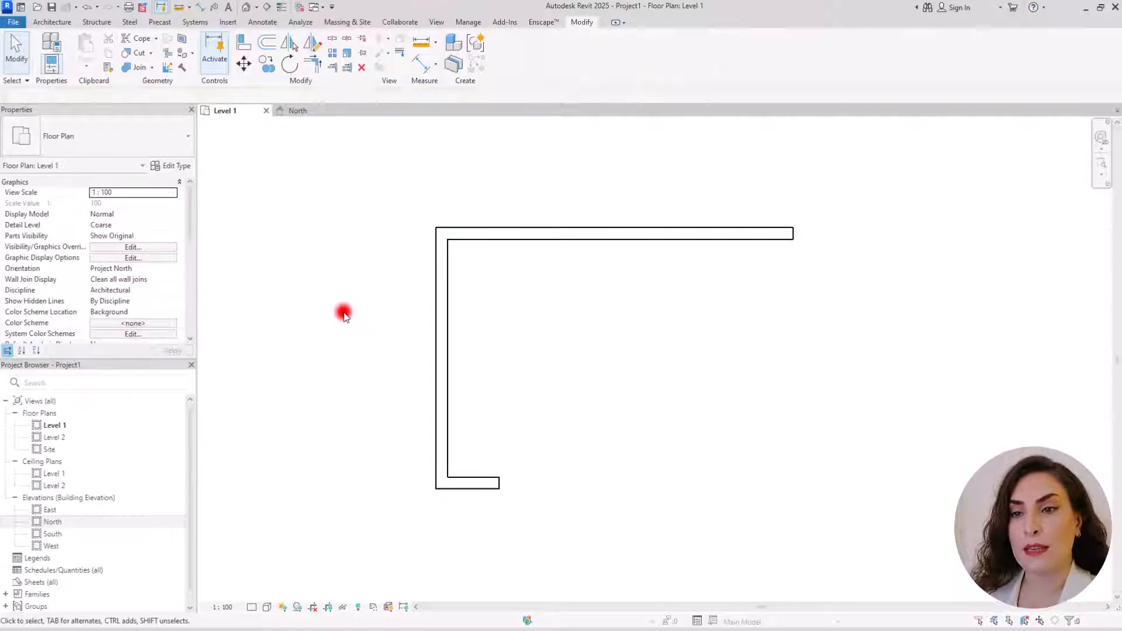
Create a Generic 150mm floor on Level 1 with a rectangular boundary spanning the walls' outer upper-right to lower-left corners.
left_click(56, 26)
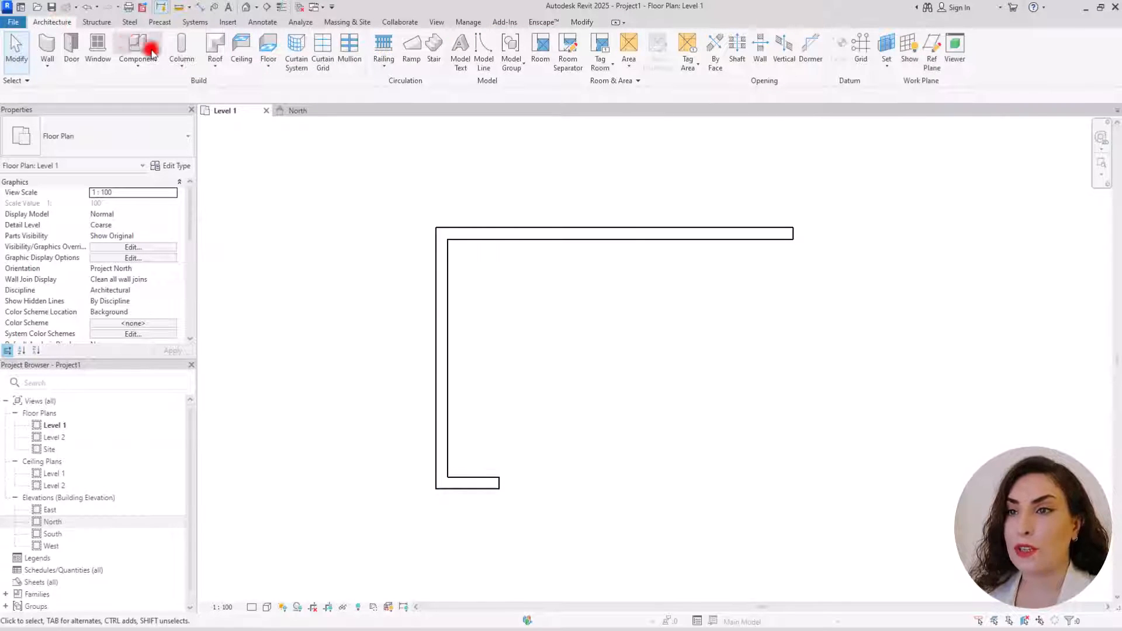
left_click(267, 71)
left_click(295, 83)
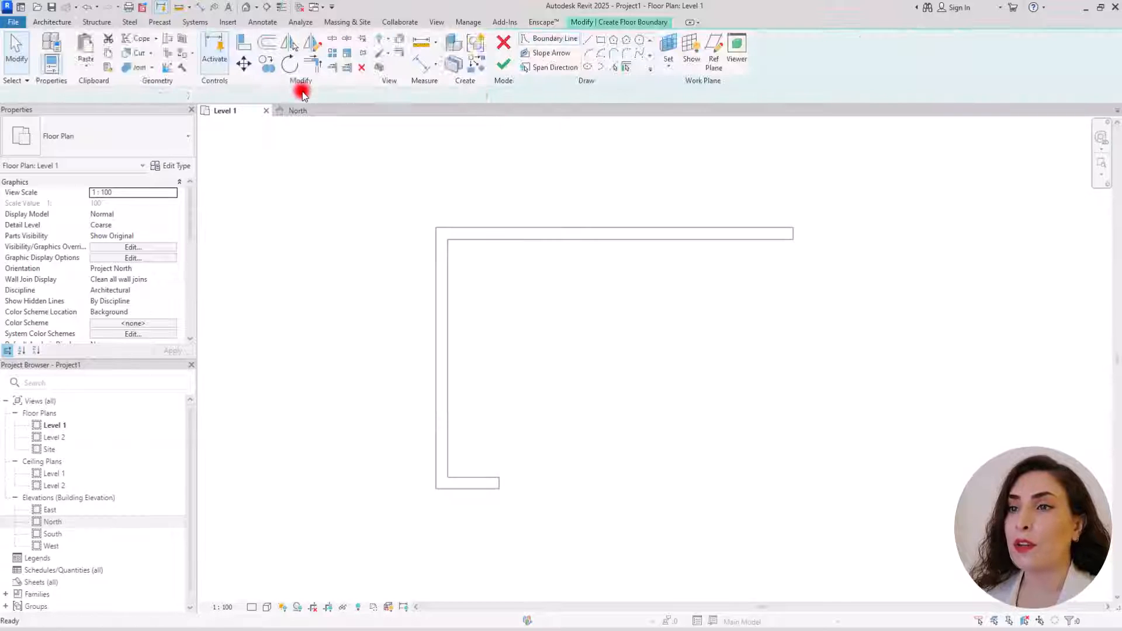
left_click(603, 42)
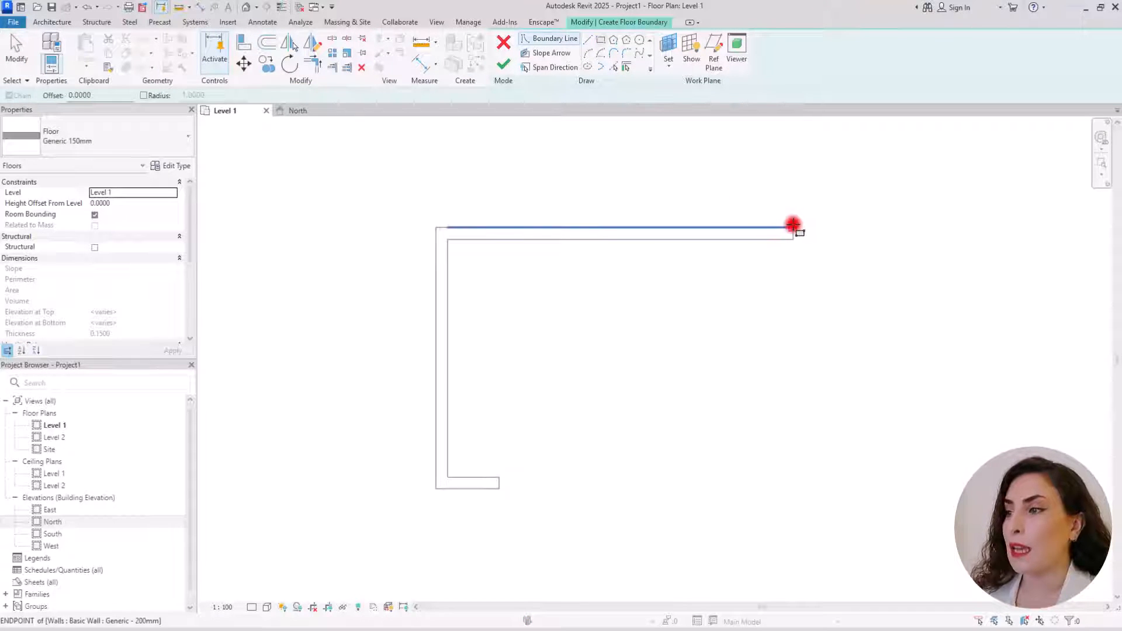
left_click(793, 227)
left_click(437, 488)
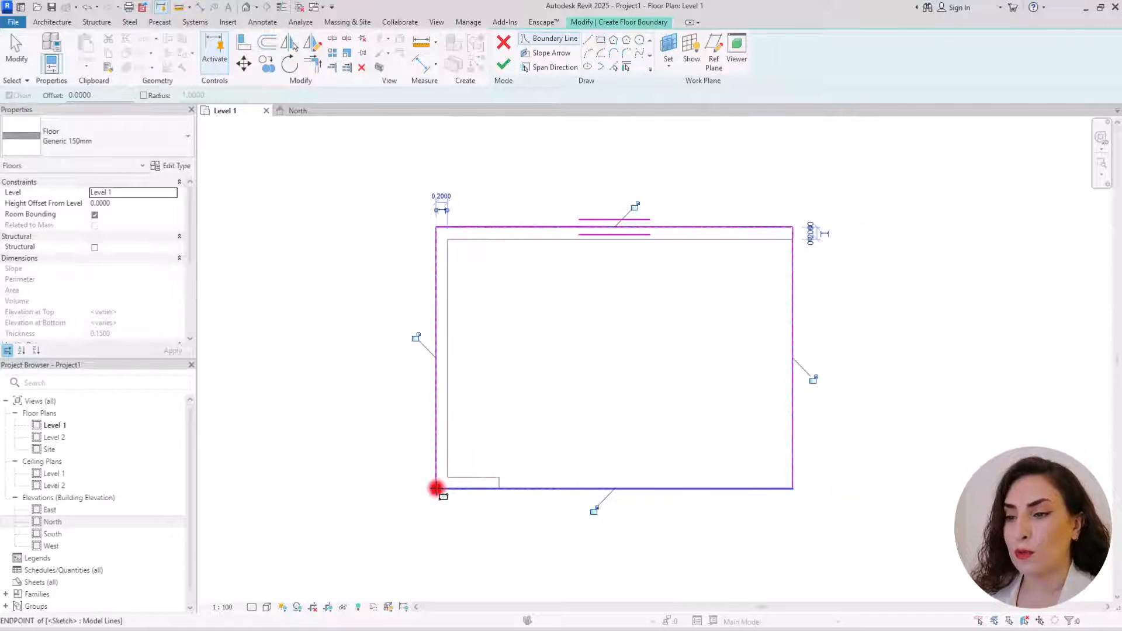
key("Escape")
key("Escape")
left_click(502, 71)
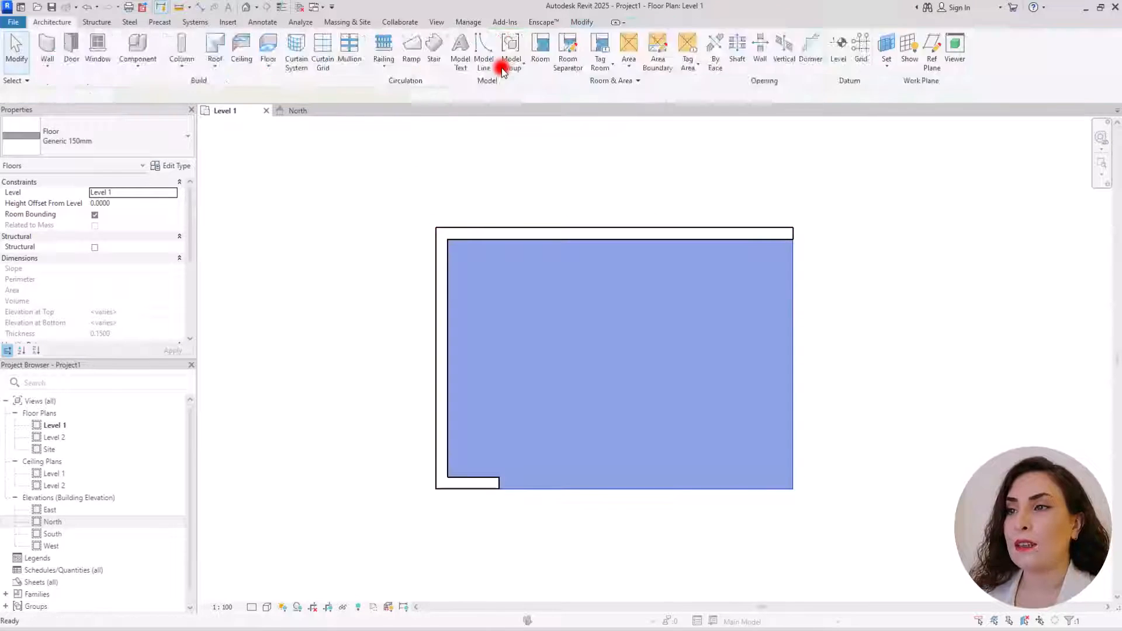
left_click(323, 208)
Open the default 3D view and hide the Levels annotation category in it.
left_click(246, 8)
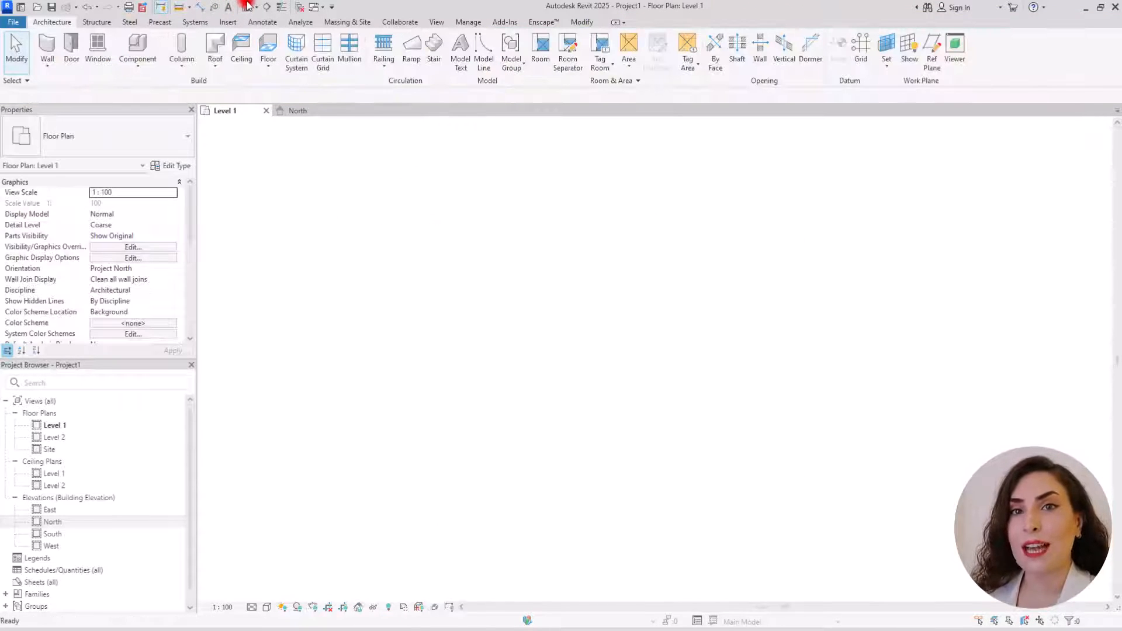
scroll(351, 328, "up", 2)
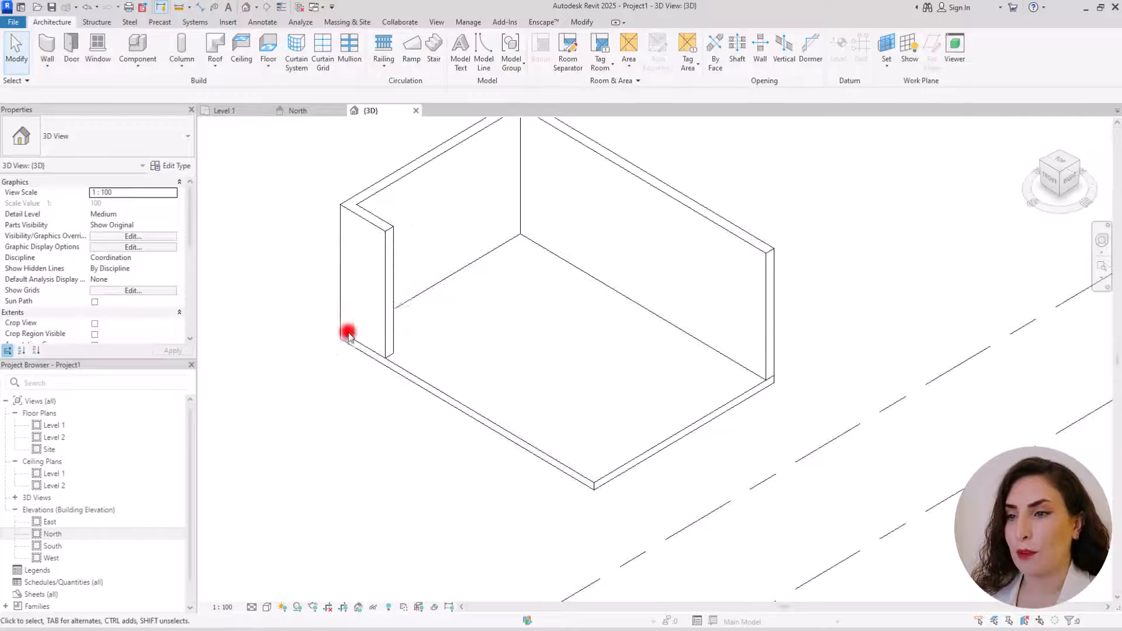
scroll(362, 340, "down", 4)
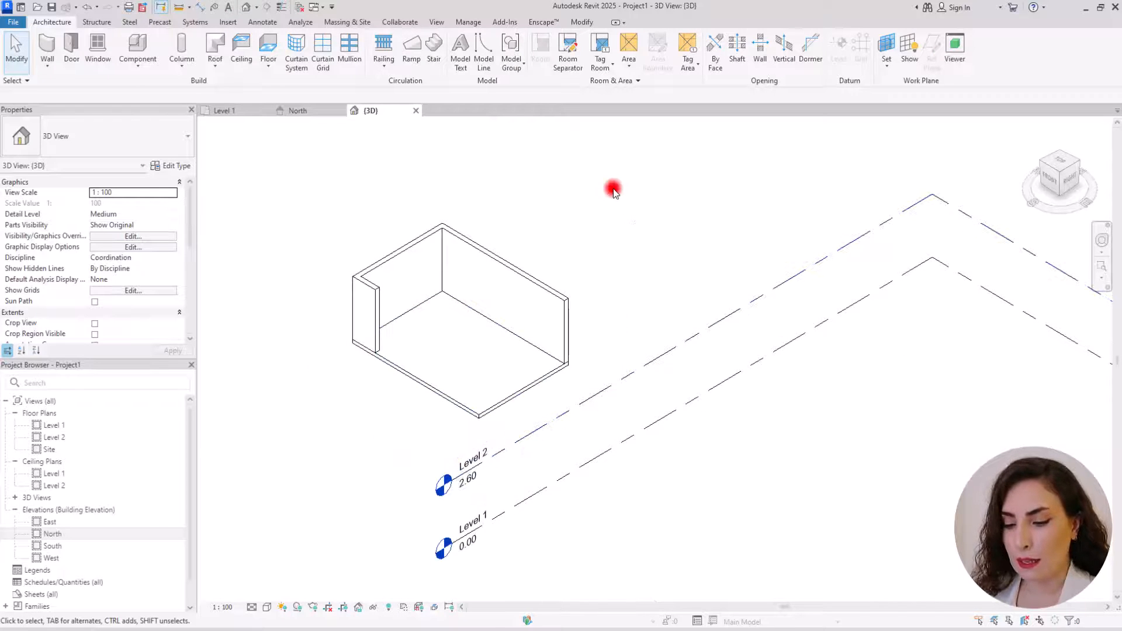
key("v")
key("v")
left_click(298, 128)
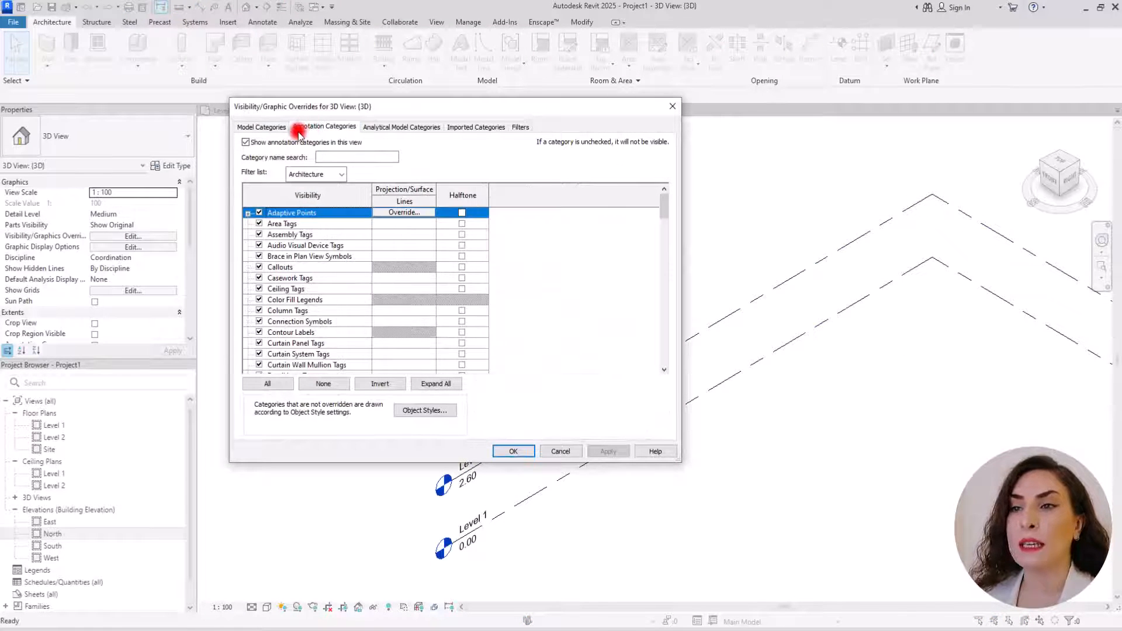
left_click(311, 299)
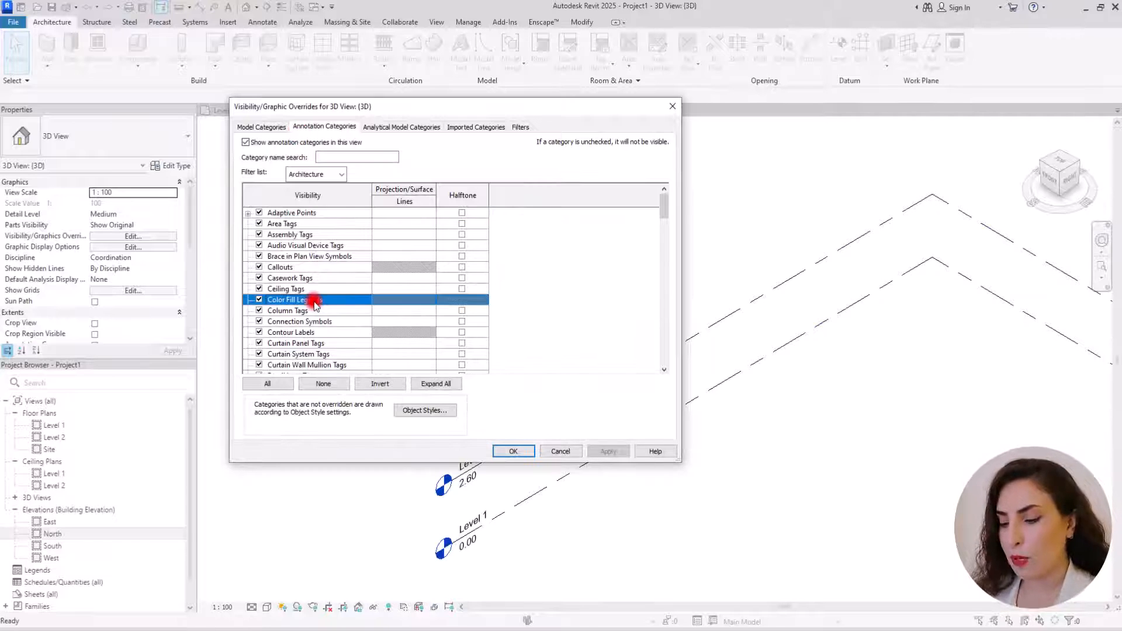
scroll(314, 293, "down", 8)
left_click(257, 333)
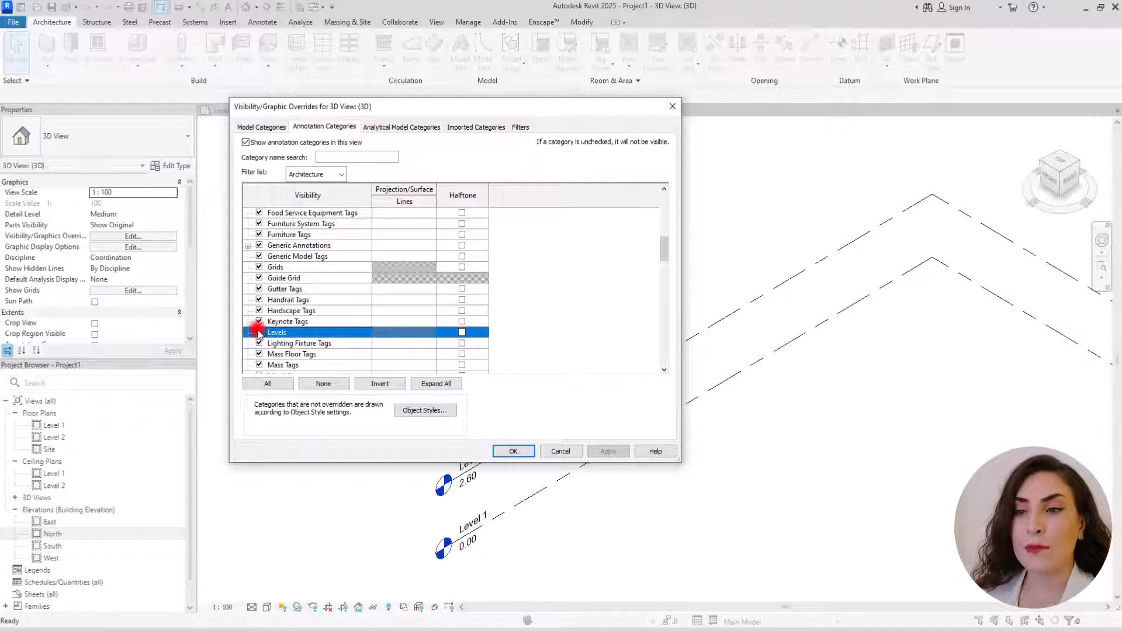
left_click(511, 451)
scroll(394, 220, "up", 3)
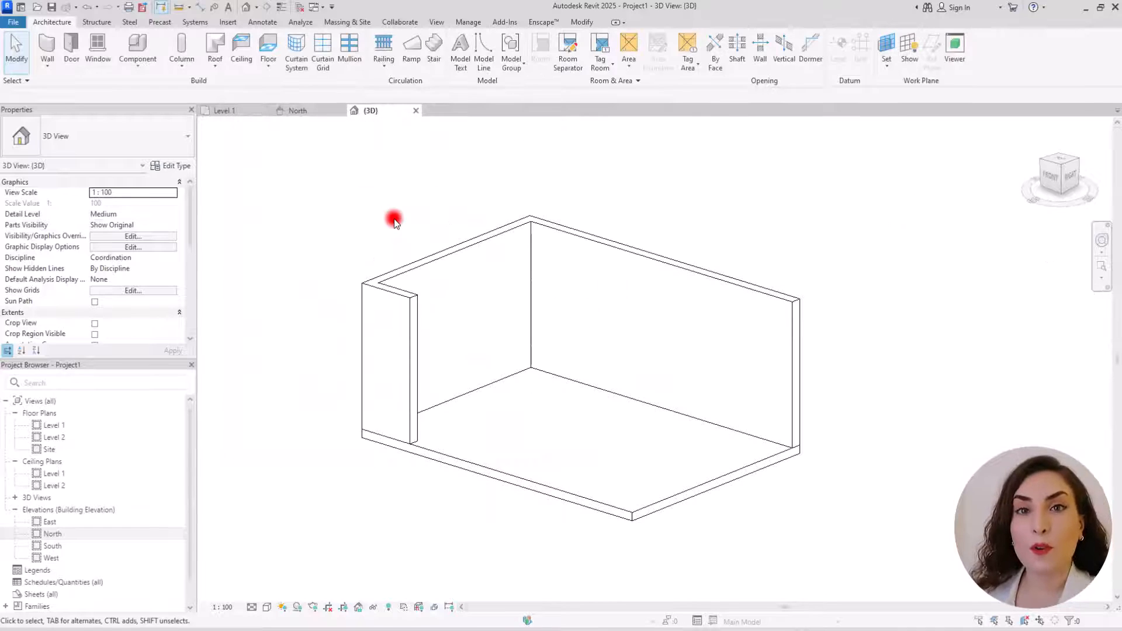
Start a footprint roof on Level 2 from the Level 1 plan, picking the three walls' outer edges and the short wall's end as boundary lines.
left_click(225, 111)
left_click(222, 75)
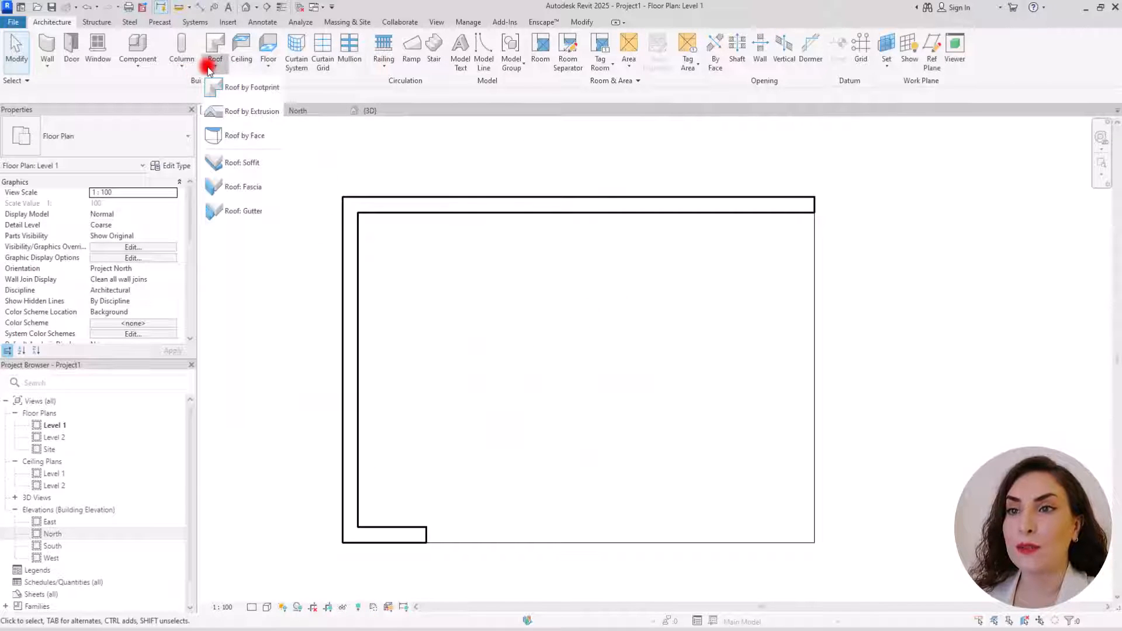
left_click(233, 94)
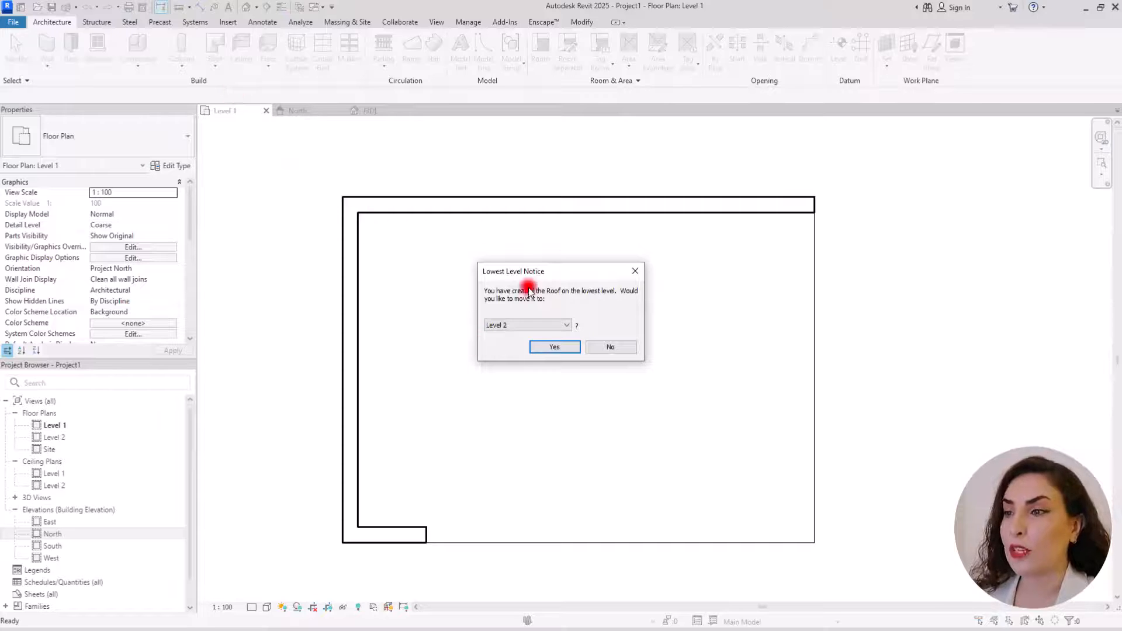
left_click(539, 350)
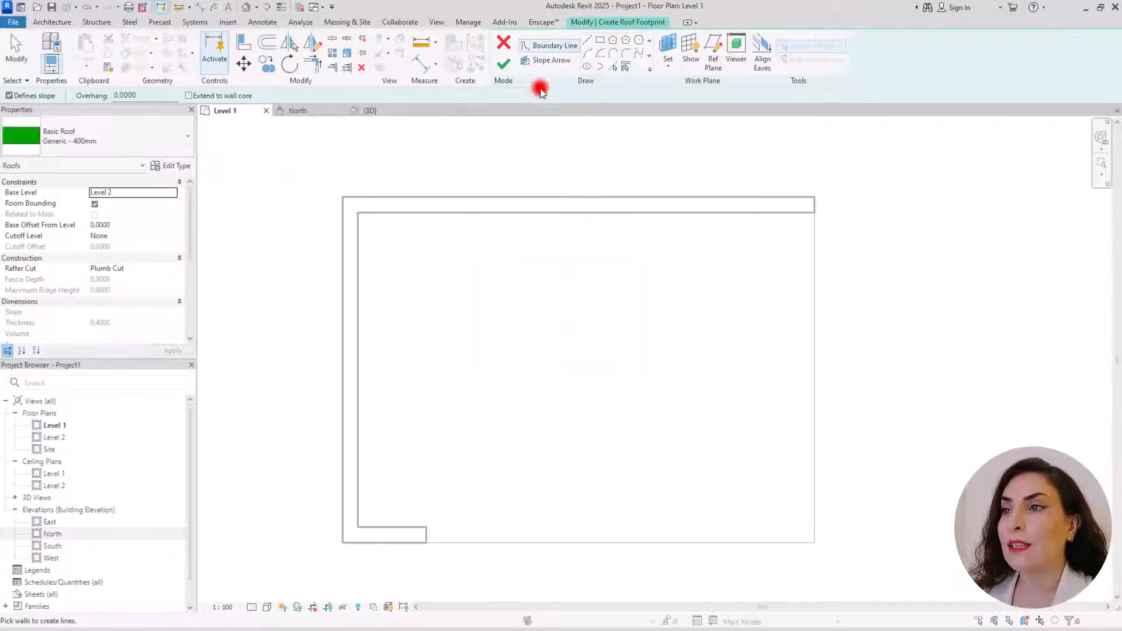
left_click(614, 66)
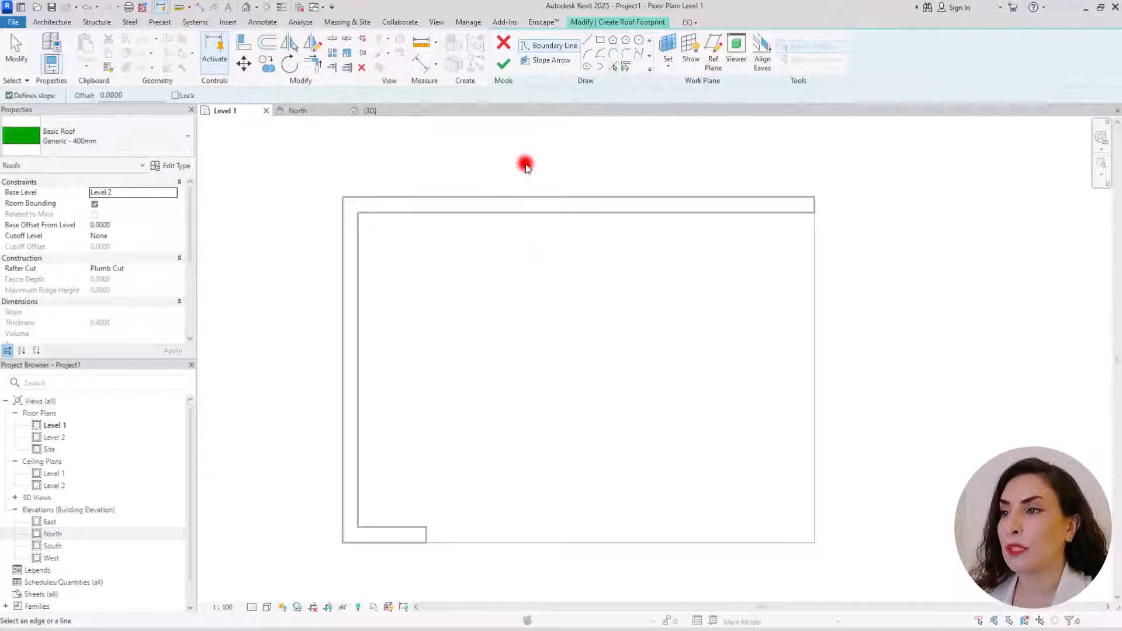
left_click(485, 201)
left_click(341, 354)
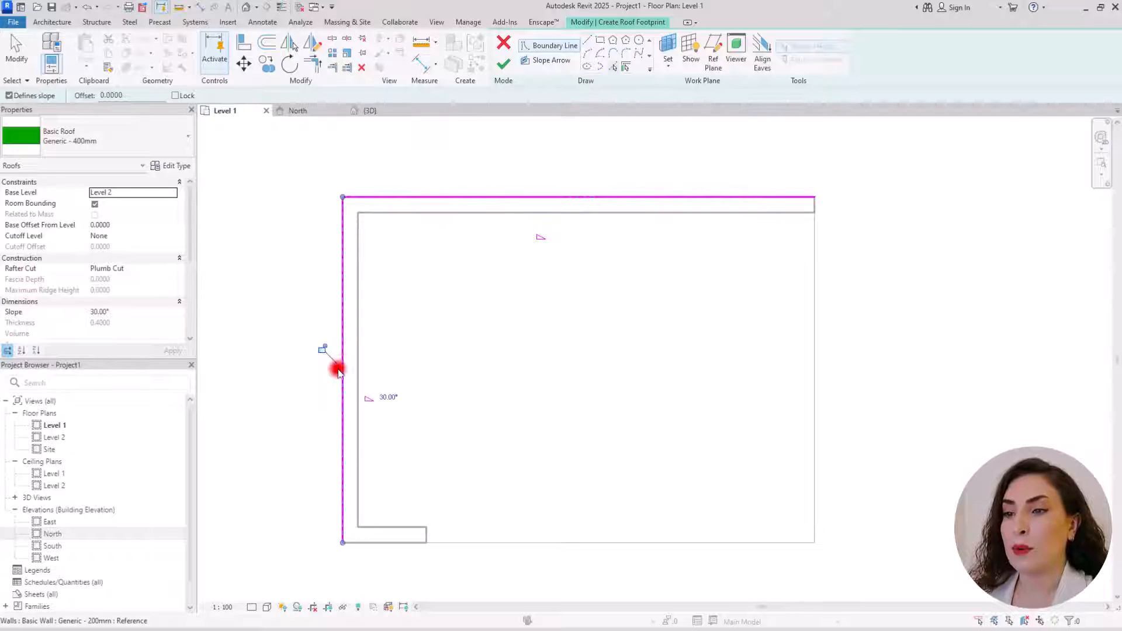
left_click(390, 551)
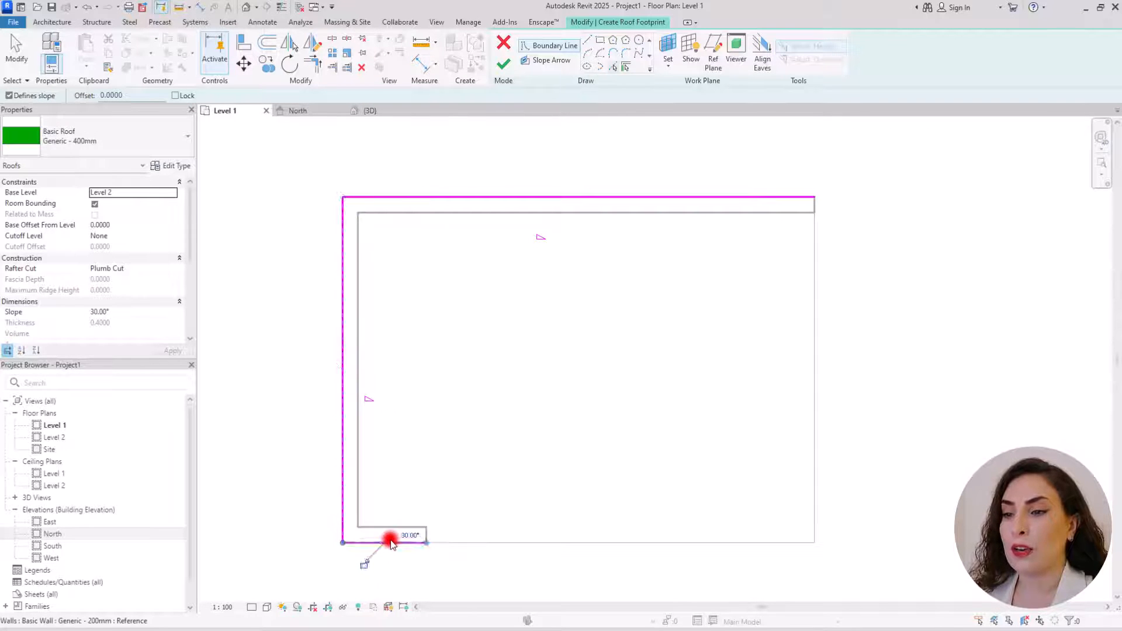
left_click(429, 534)
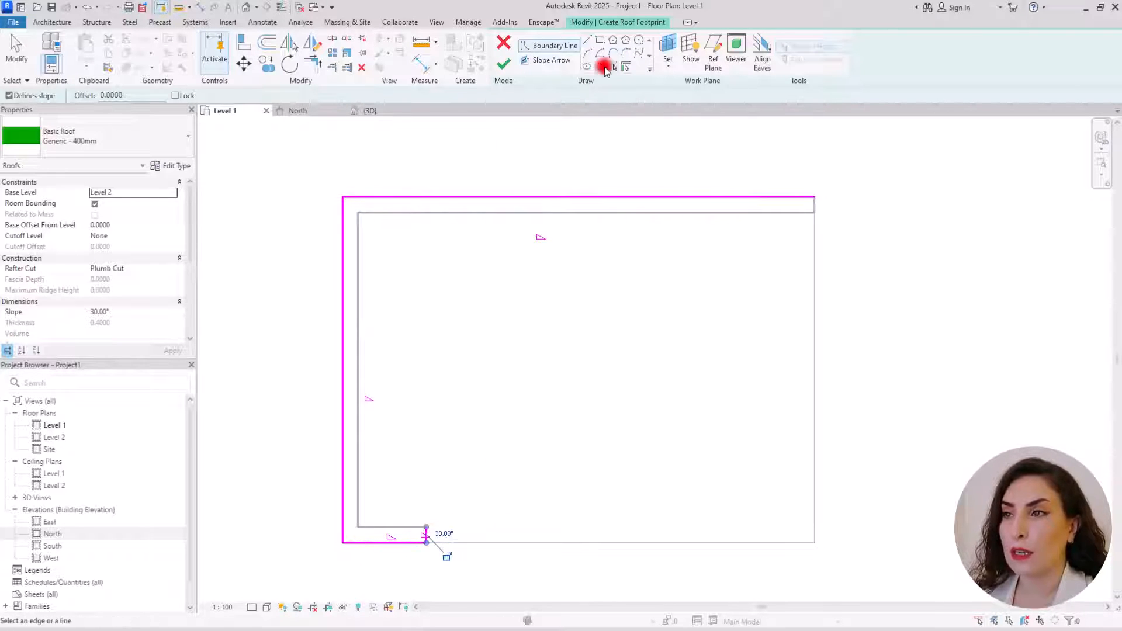
Add a roof boundary line offset 1 m inward from the upper wall's outer edge.
double_click(114, 95)
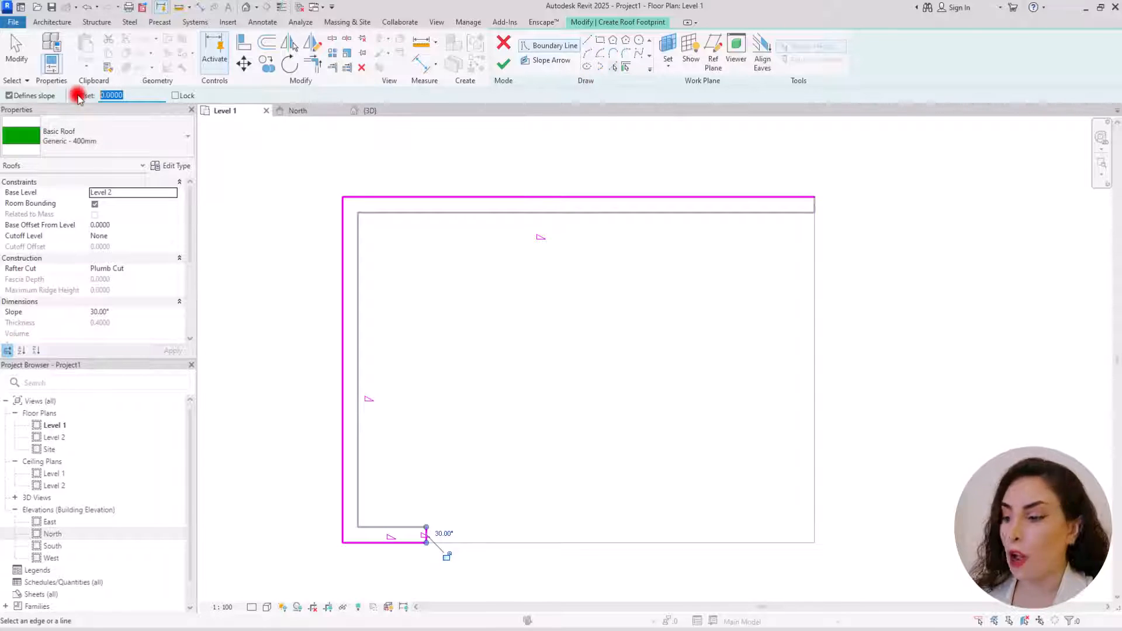
left_click(392, 201)
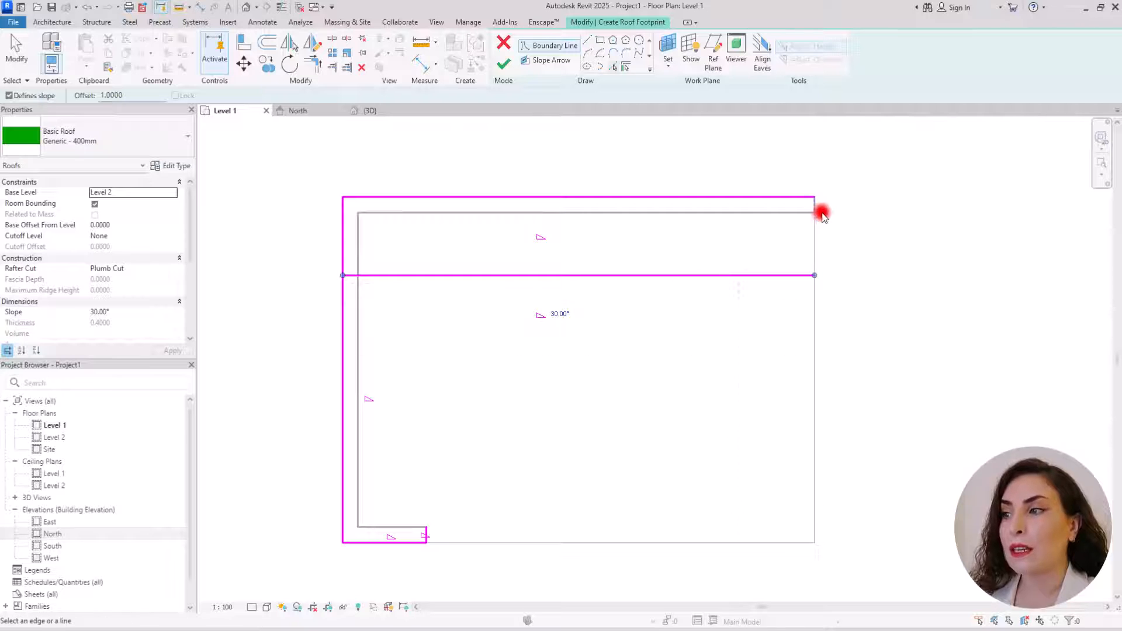
key("Escape")
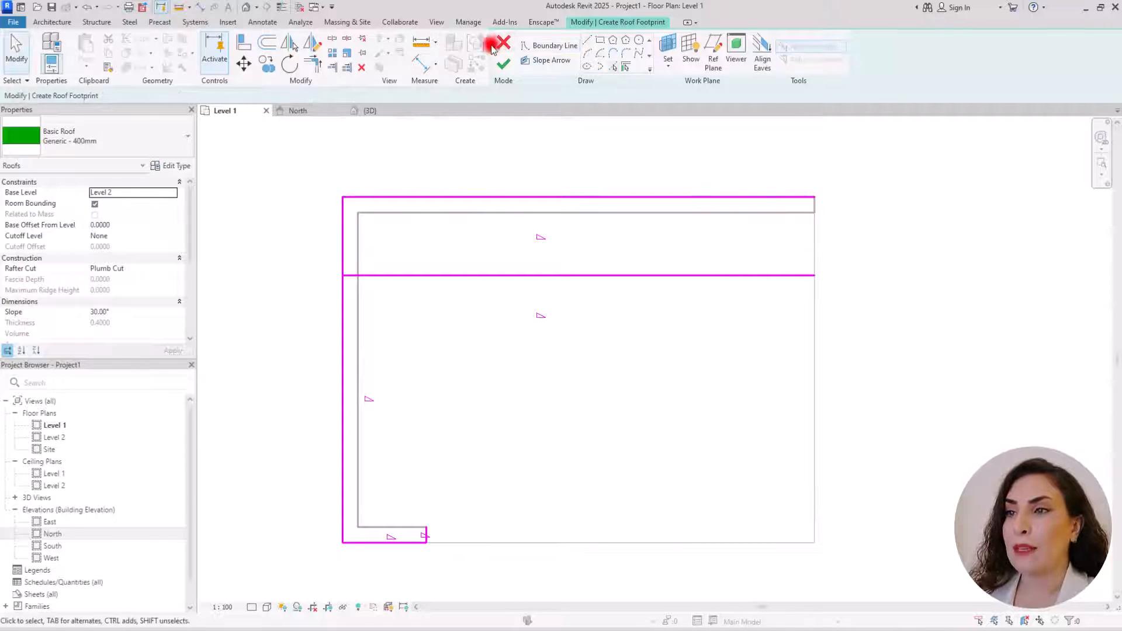
Draw a vertical roof boundary line joining the right ends of the upper edge line and the offset line.
left_click(587, 40)
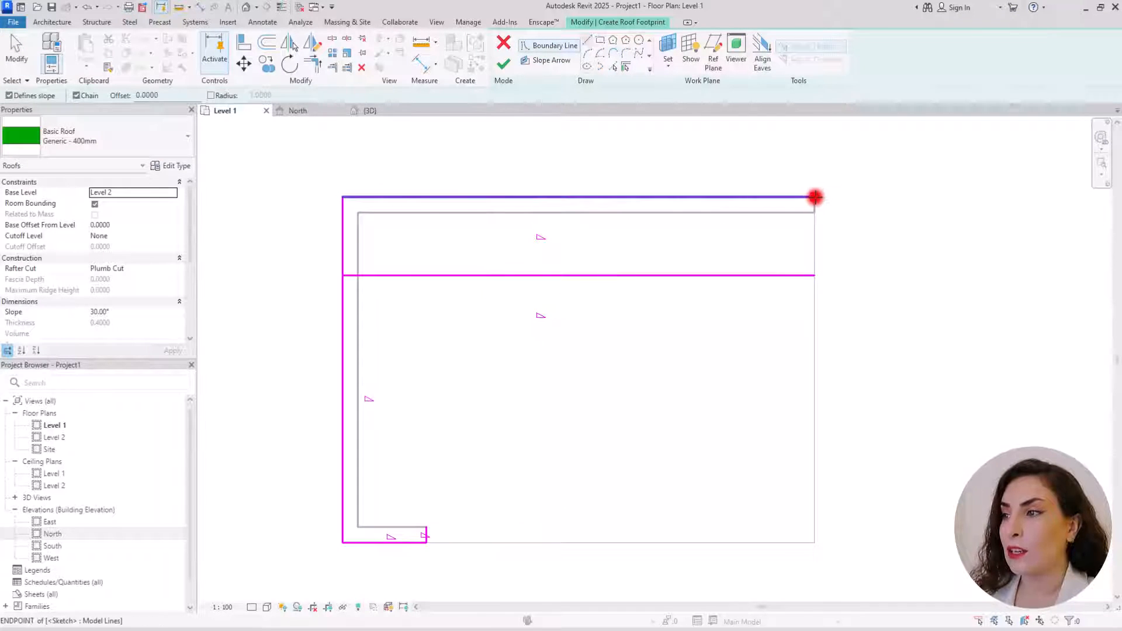
left_click(814, 197)
left_click(815, 275)
key("Escape")
key("Escape")
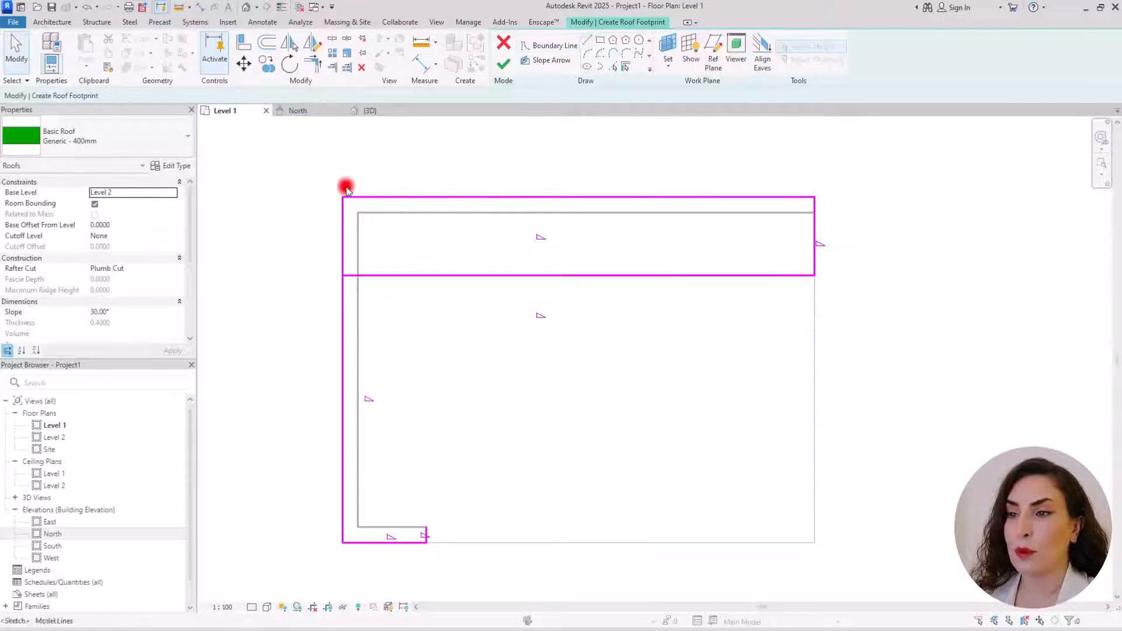
Trim the short wall's end line and the offset line to a corner, closing an L-shaped roof boundary.
left_click(318, 62)
left_click(428, 532)
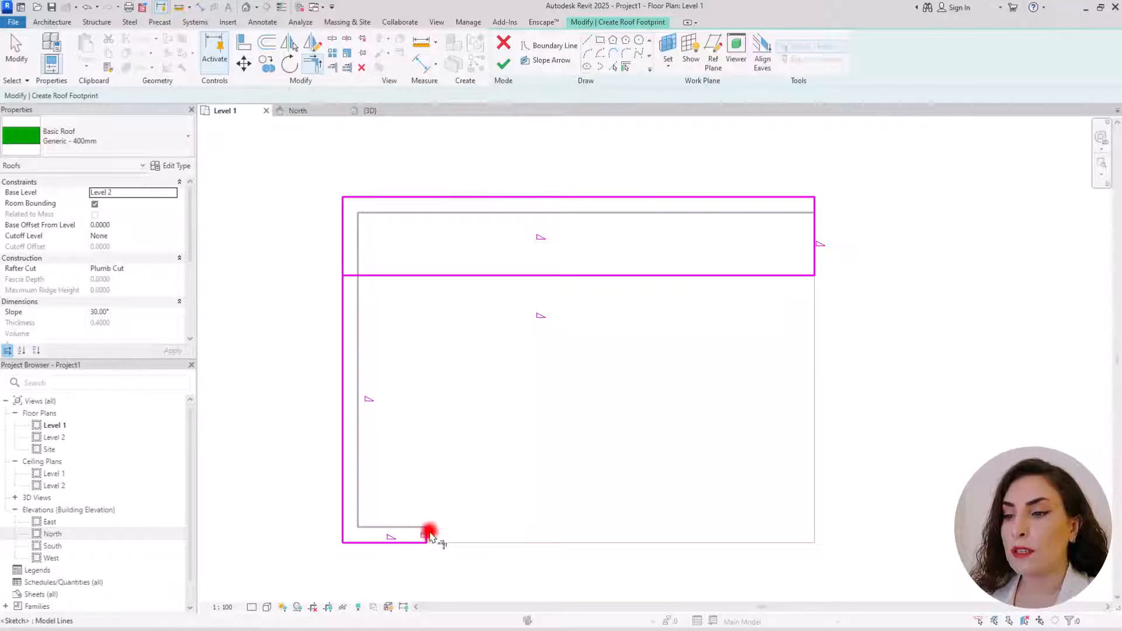
left_click(483, 277)
key("Escape")
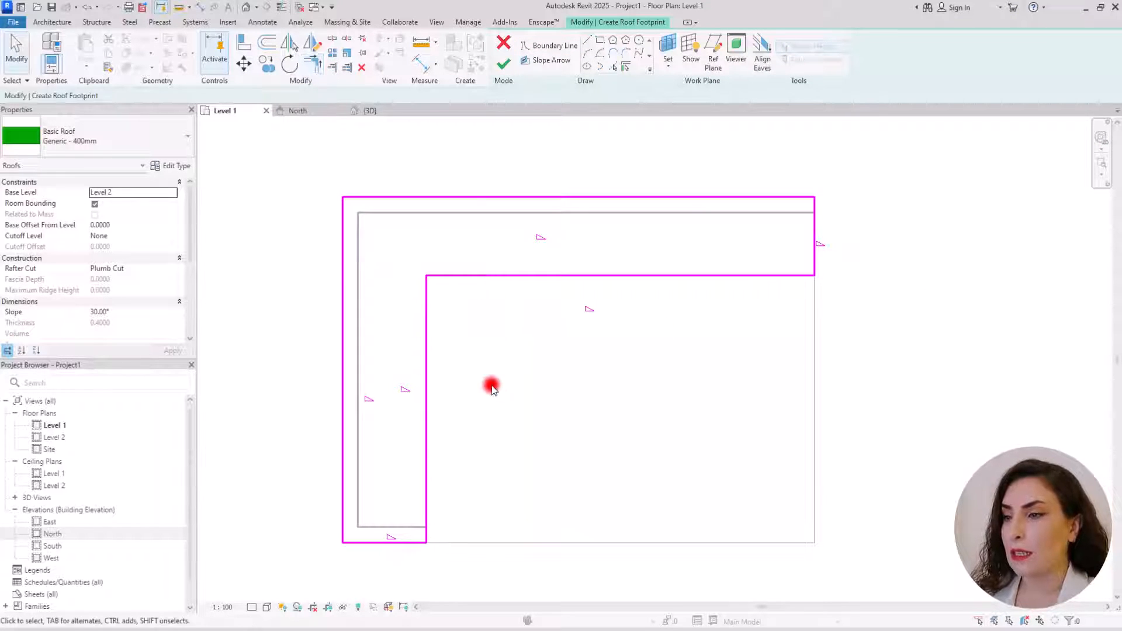
Turn off the defined slope for all six L-shaped roof boundary lines, finish the roof and show it in the 3D view.
mouse_move(286, 151)
left_mouse_down()
mouse_move(734, 493)
mouse_move(947, 565)
left_mouse_up()
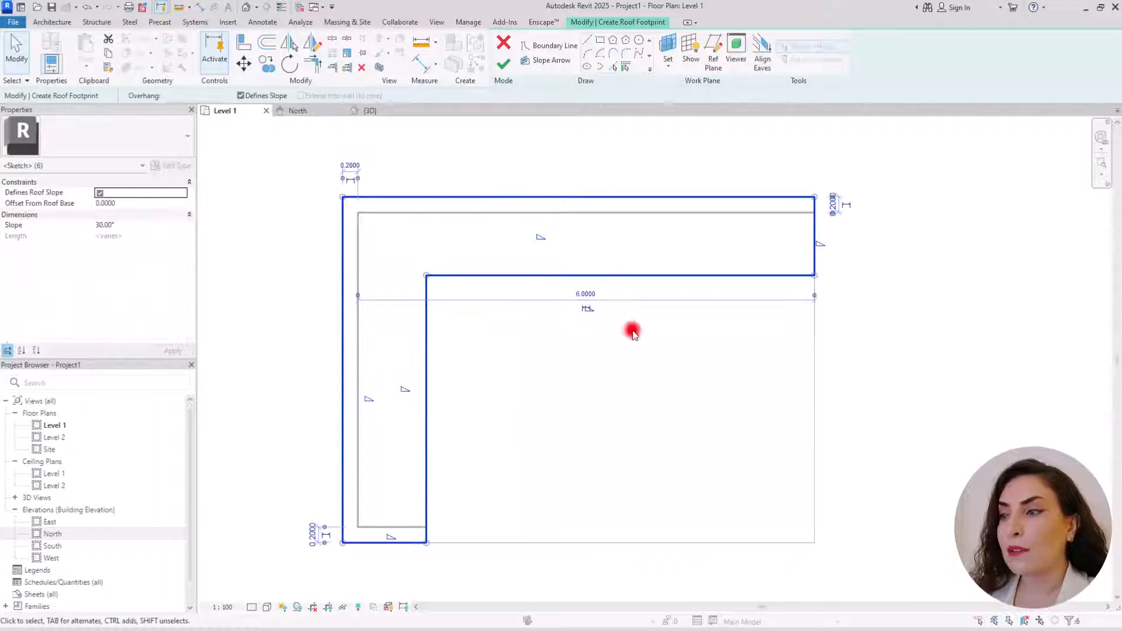
left_click(242, 97)
left_click(275, 273)
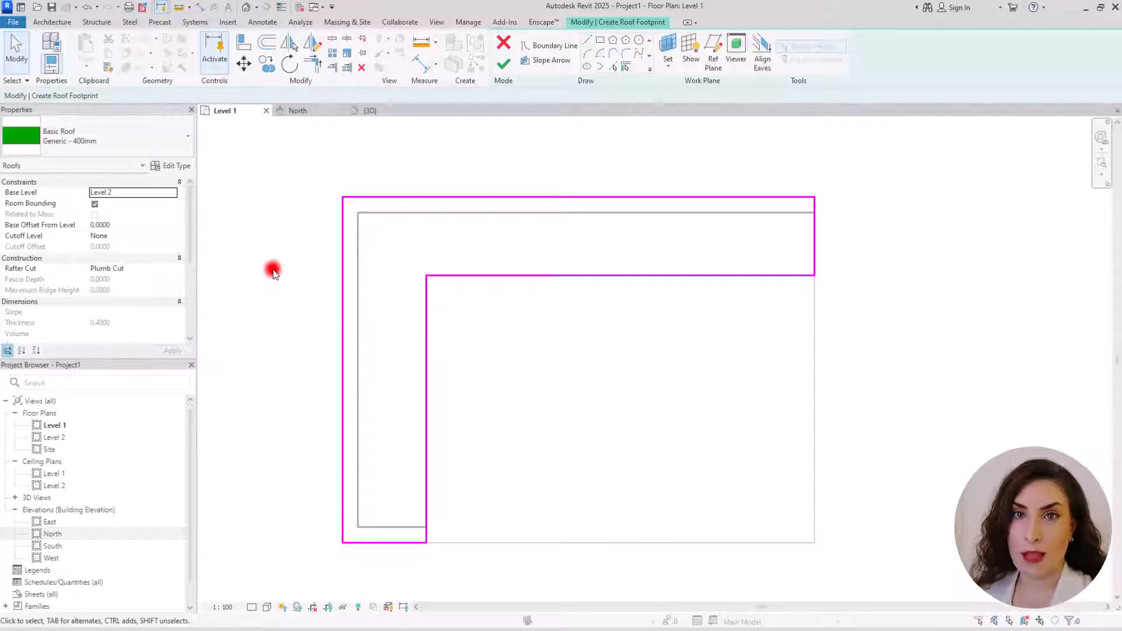
left_click(503, 62)
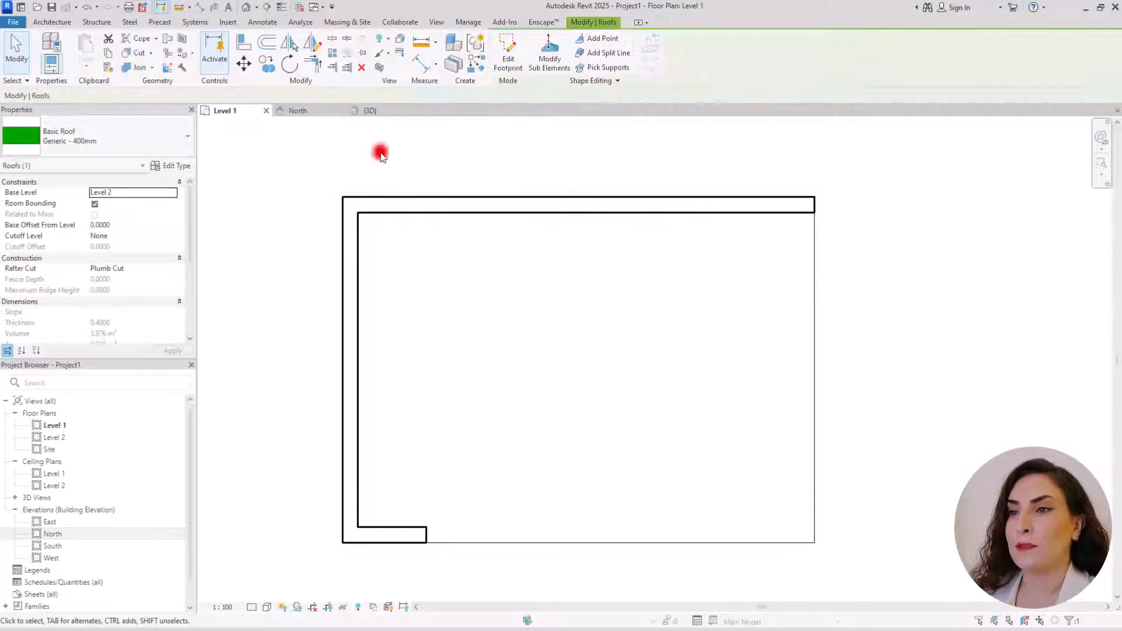
left_click(385, 106)
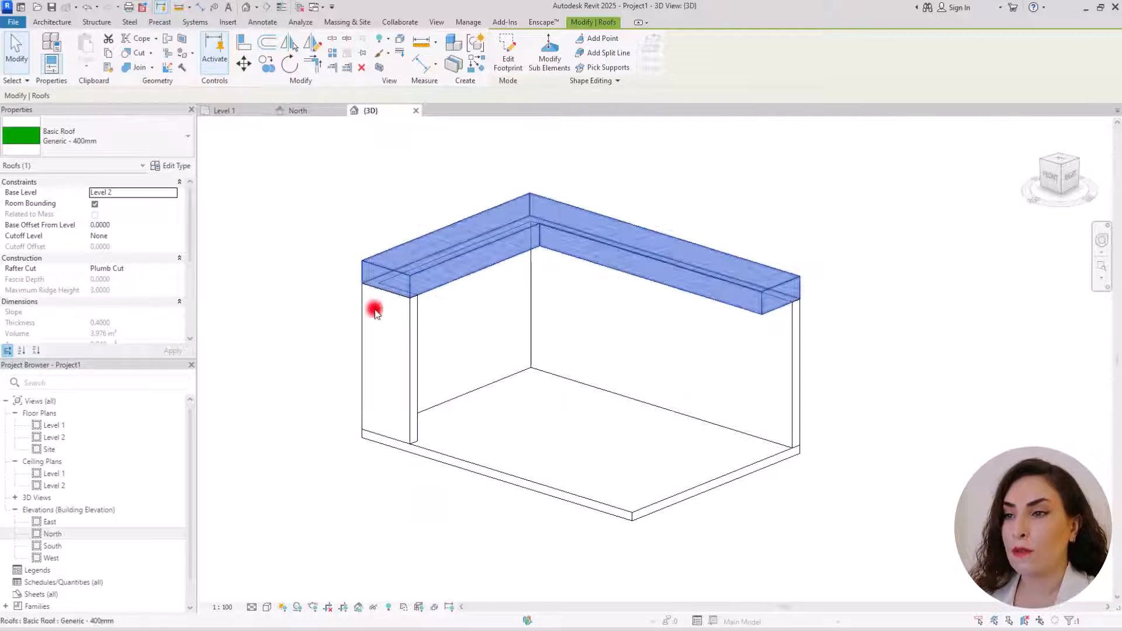
left_click(496, 441)
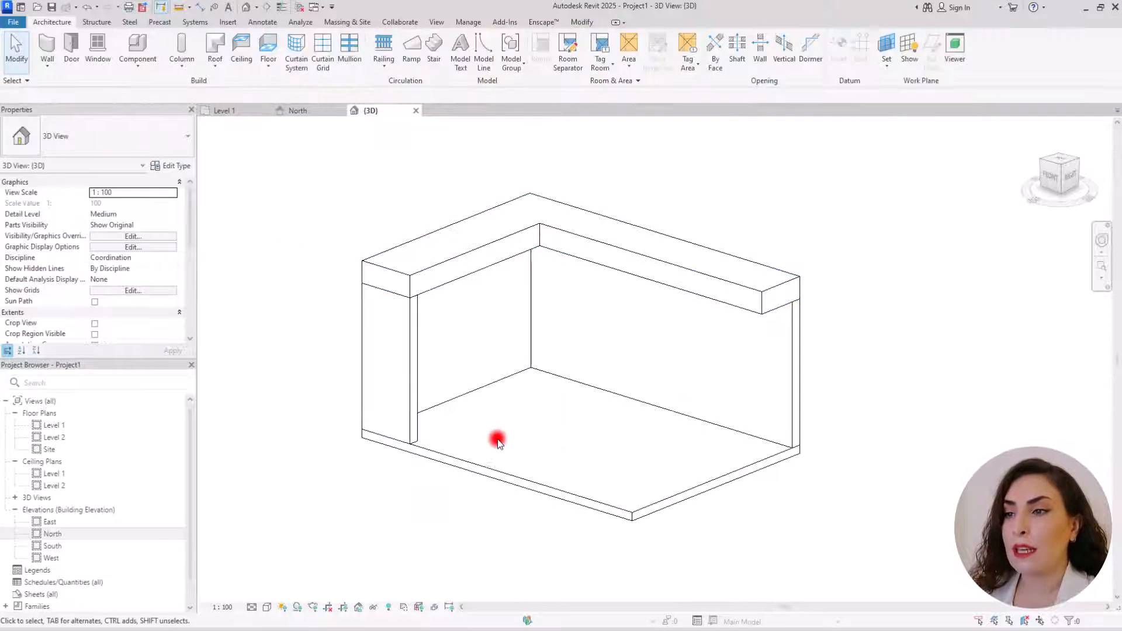
Set the thickness of the roof type's structure layer to 0.3 m.
left_click(437, 282)
left_click(171, 167)
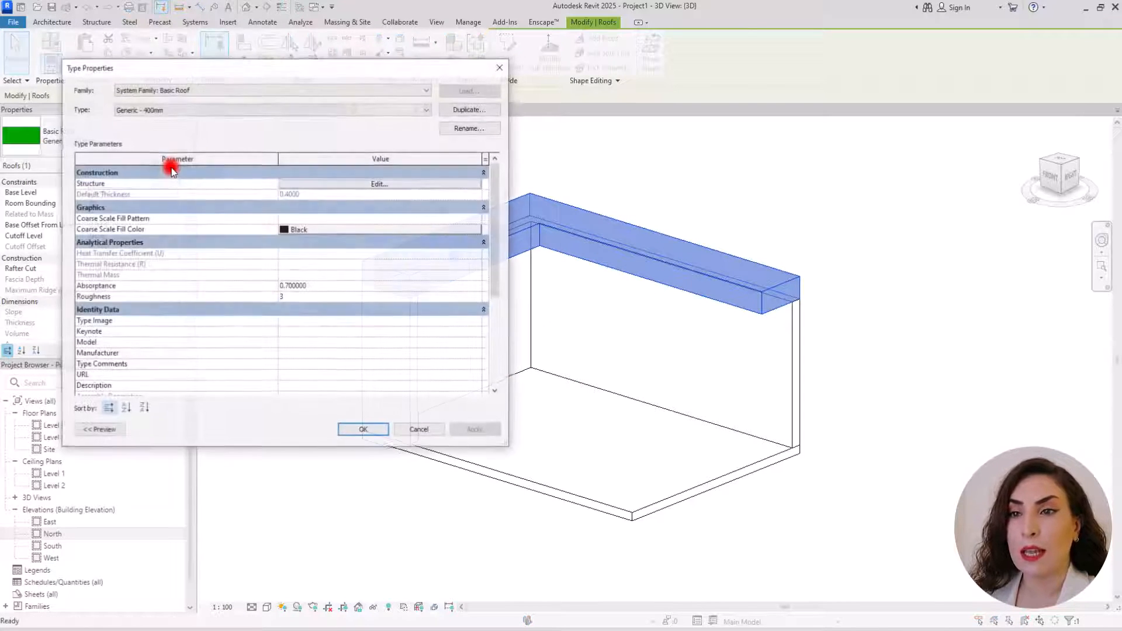
left_click(325, 185)
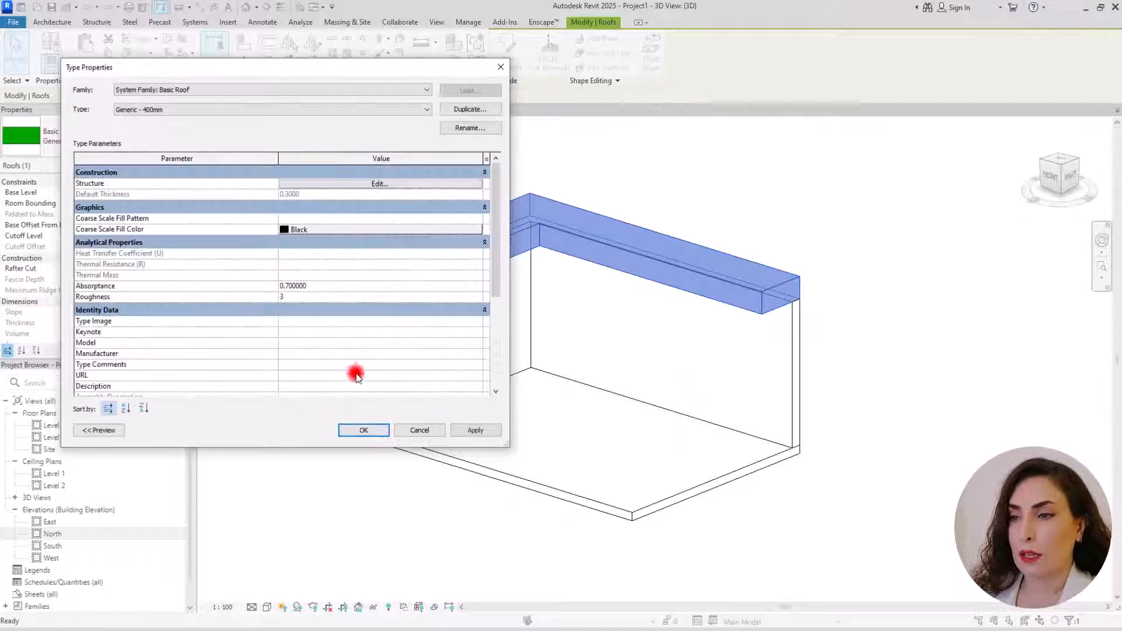
left_click(363, 429)
Display the 3D view at Fine detail level with the Consistent Colors visual style.
left_click(338, 205)
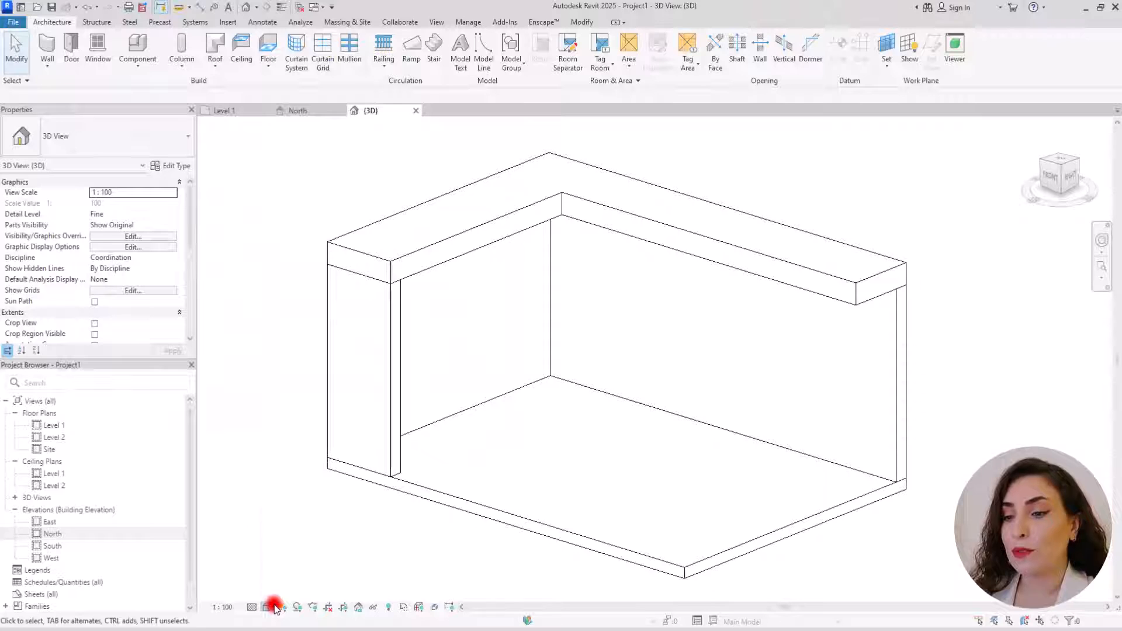
left_click(274, 607)
left_click(283, 568)
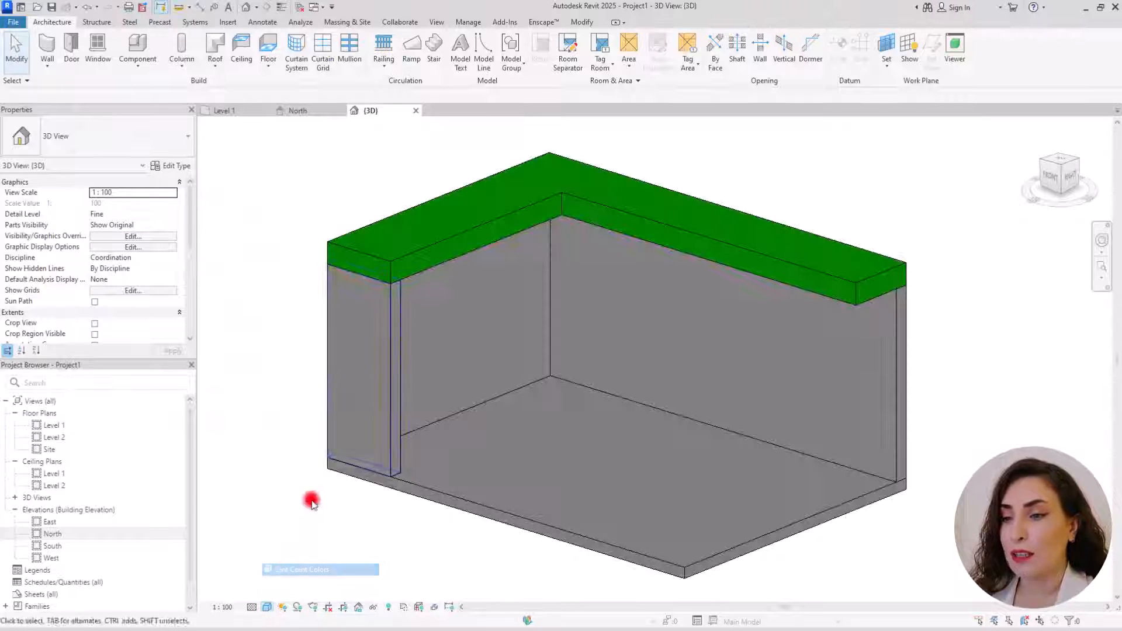
Choose the Default Roof material for the structure layer of the L-shaped roof's type.
left_click(703, 255)
left_click(166, 165)
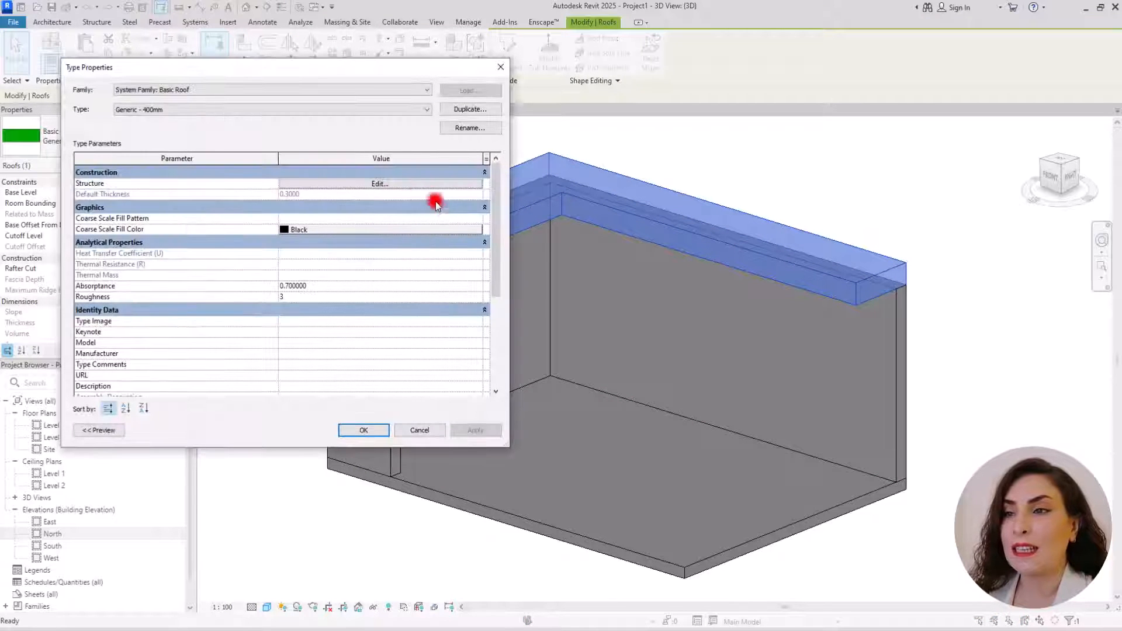
left_click(381, 183)
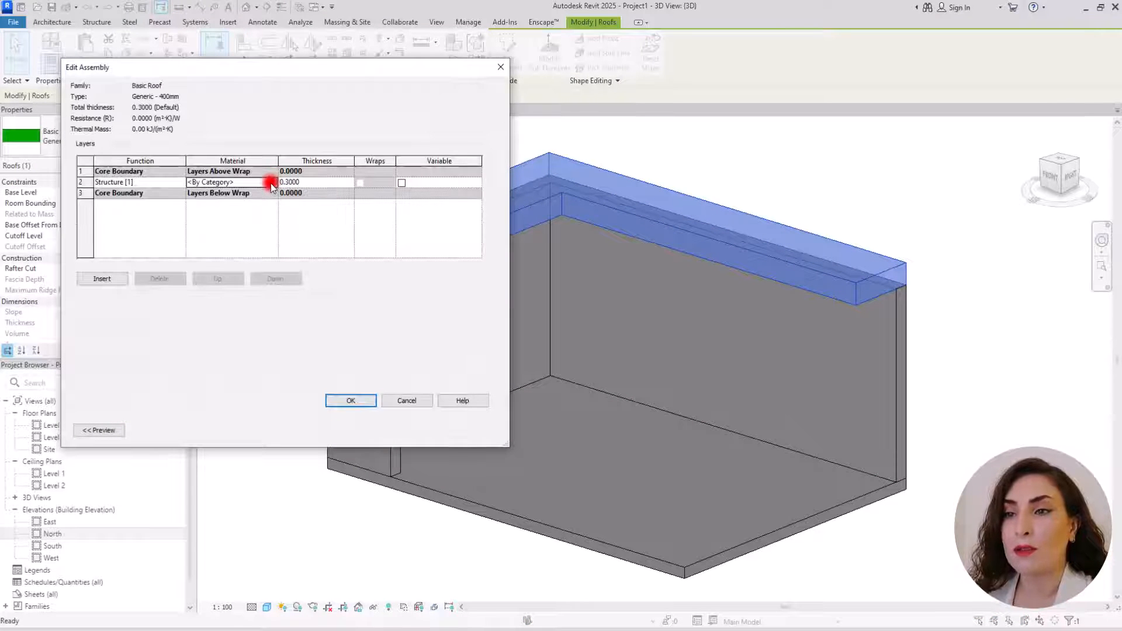
left_click(272, 182)
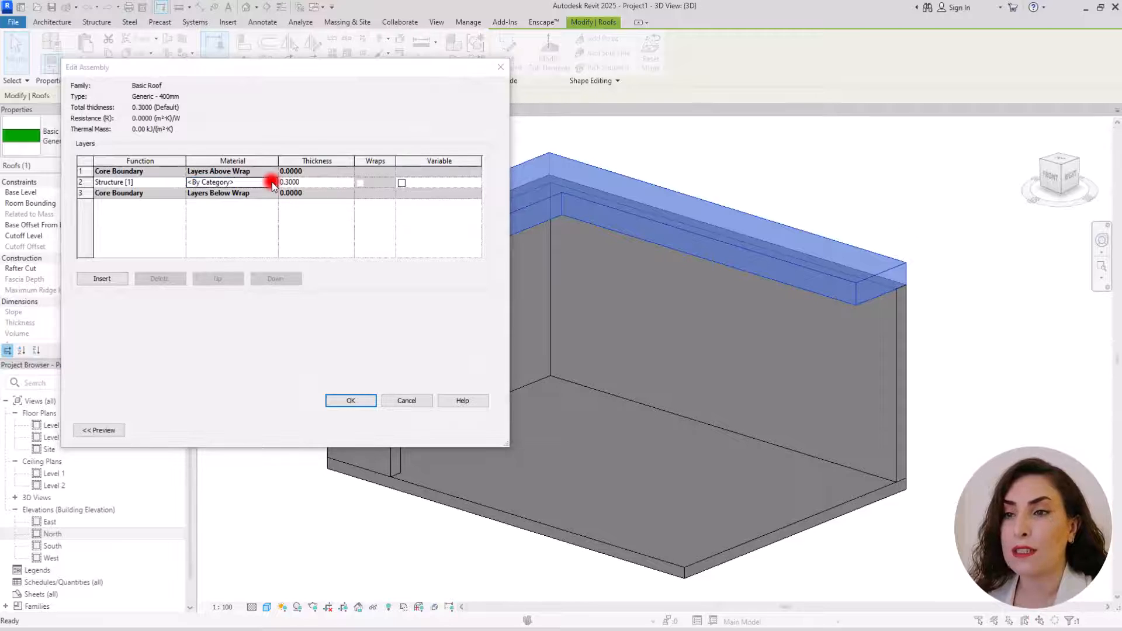
scroll(153, 326, "down", 10)
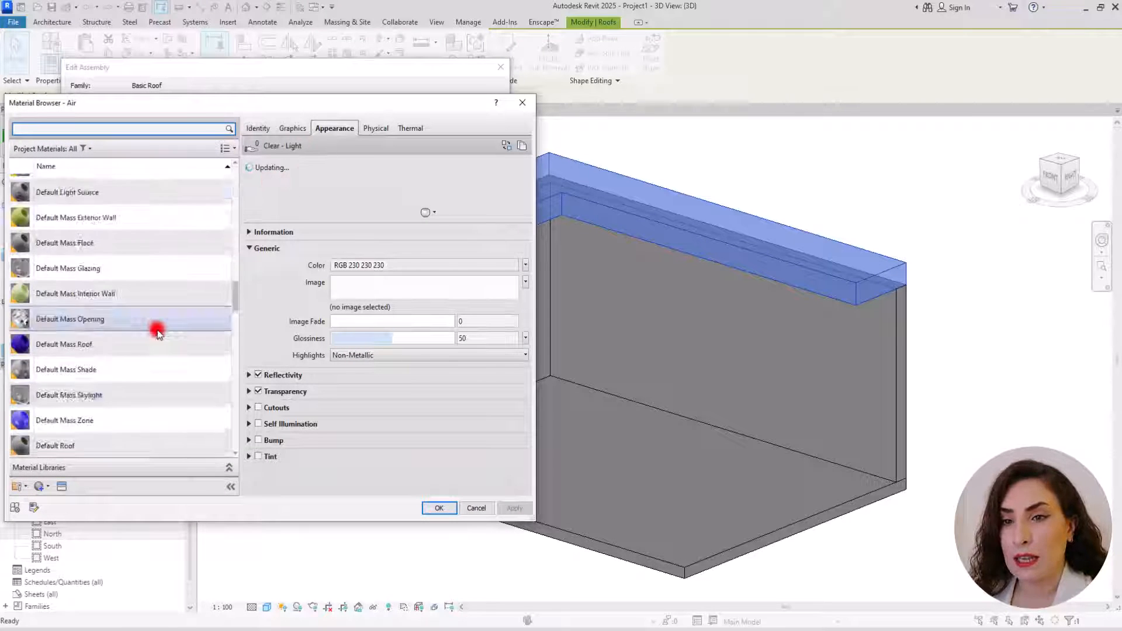
left_click(127, 349)
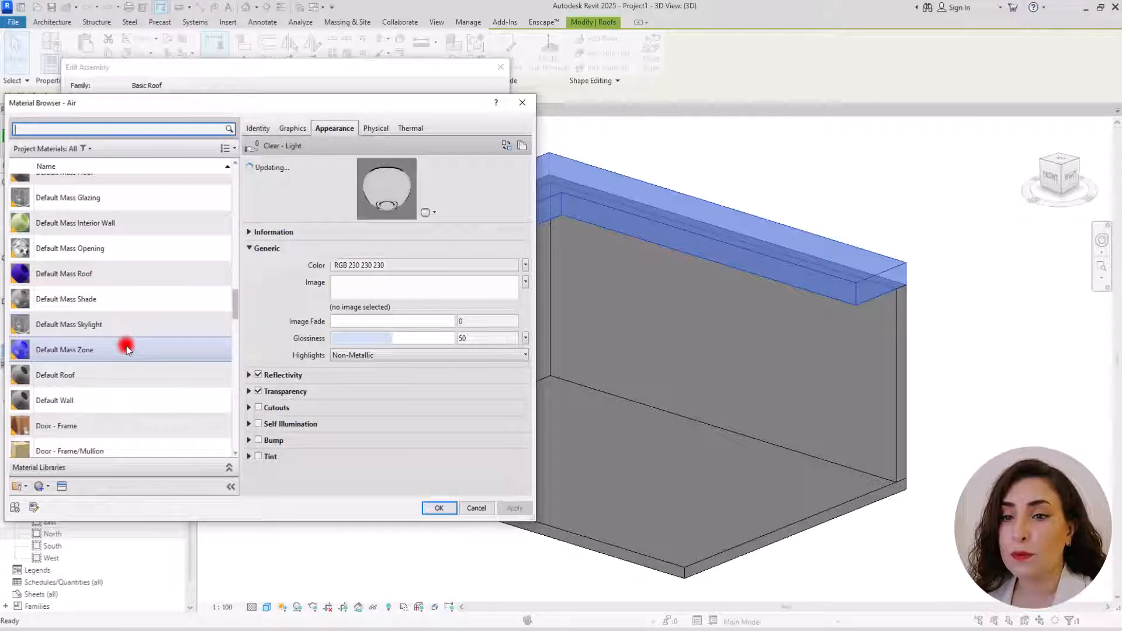
left_click(93, 376)
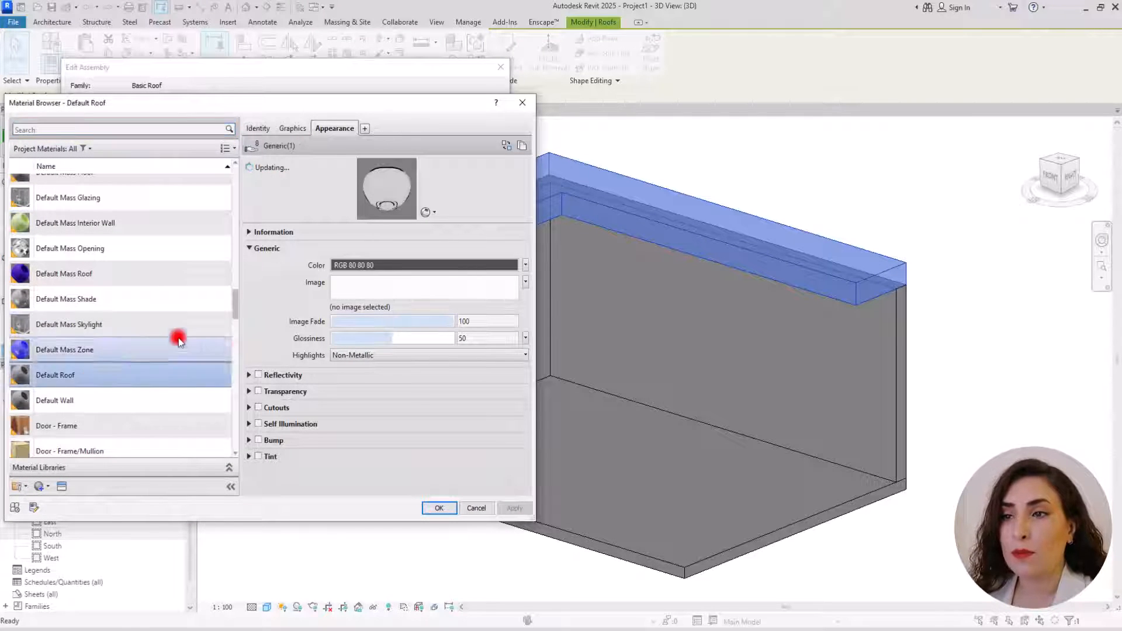
Set the Default Roof material's shading color to grey RGB 128-128-128 and apply the roof type changes.
left_click(287, 130)
left_click(396, 179)
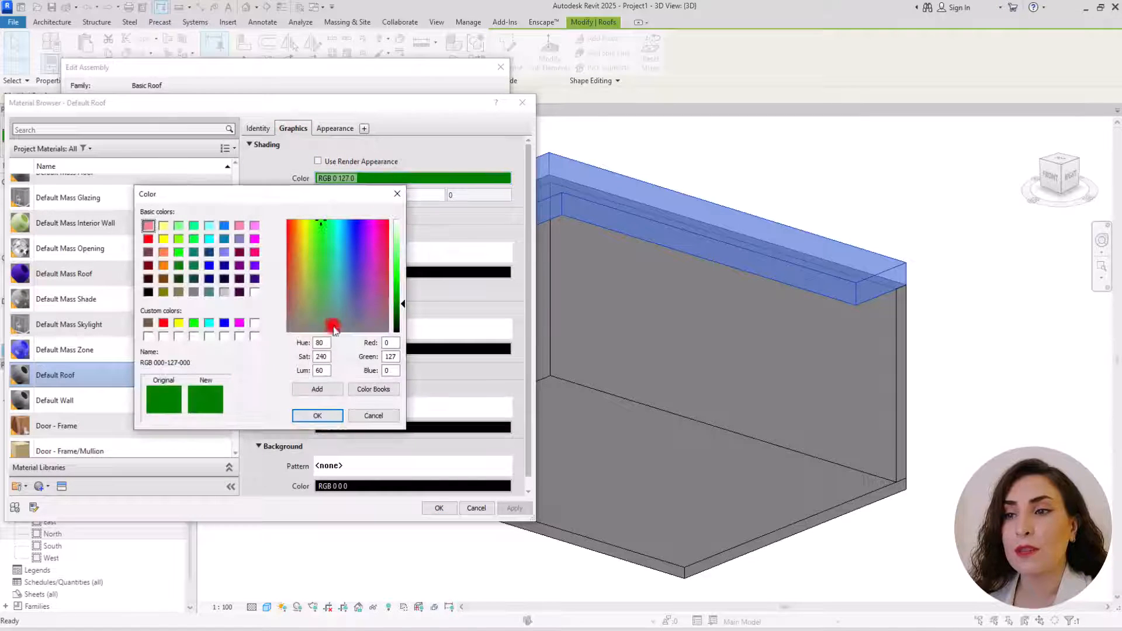
left_click(194, 292)
left_click(316, 416)
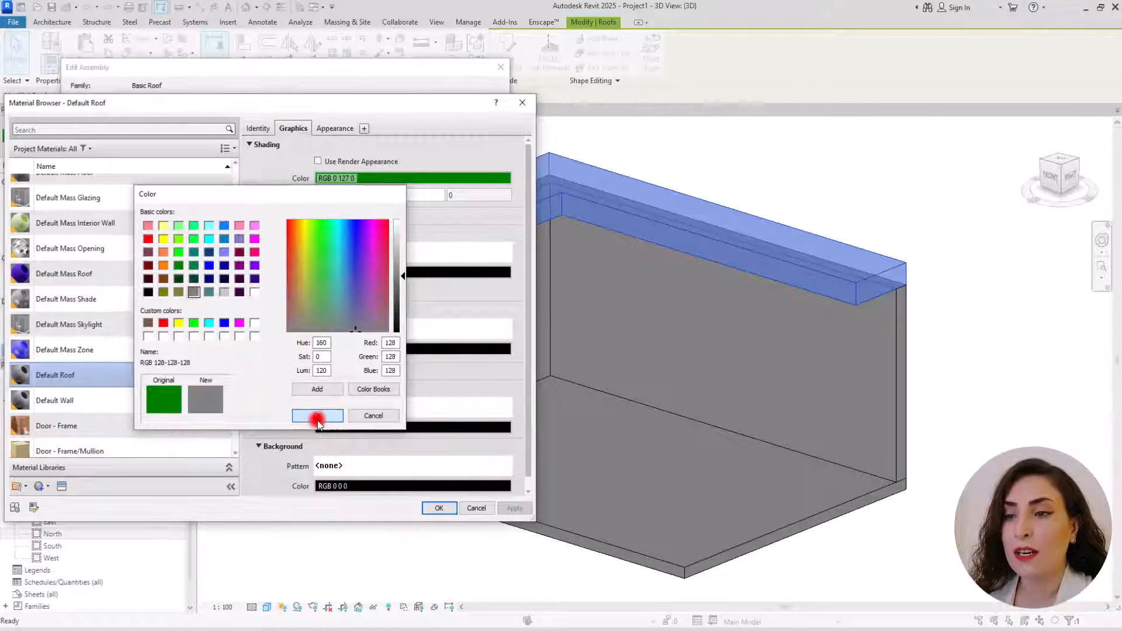
left_click(440, 508)
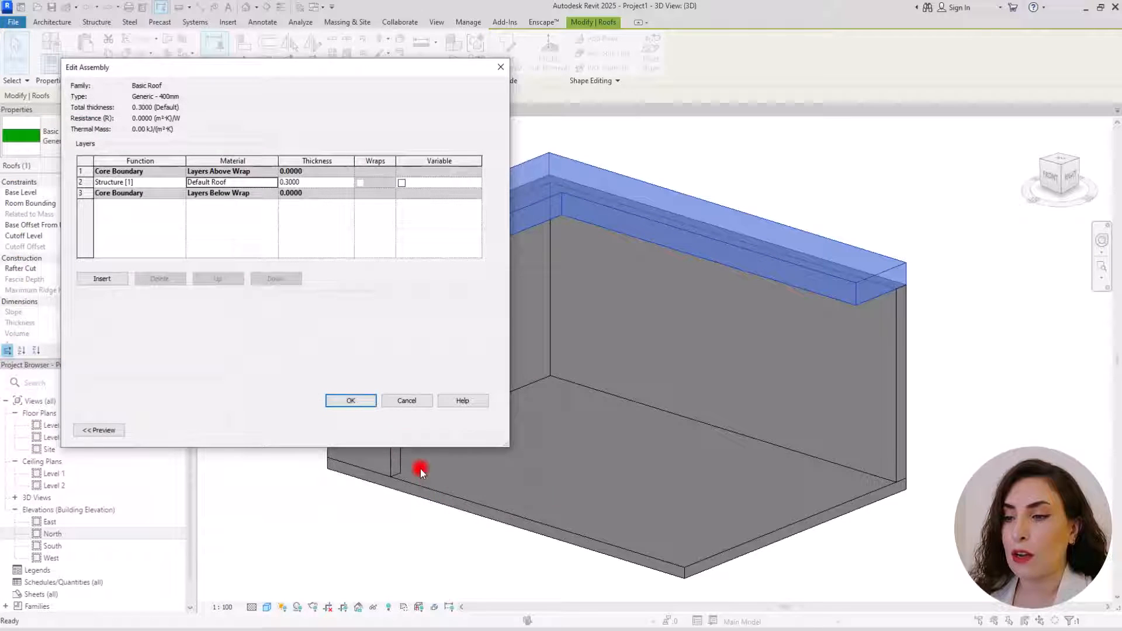
left_click(352, 402)
left_click(358, 426)
left_click(266, 477)
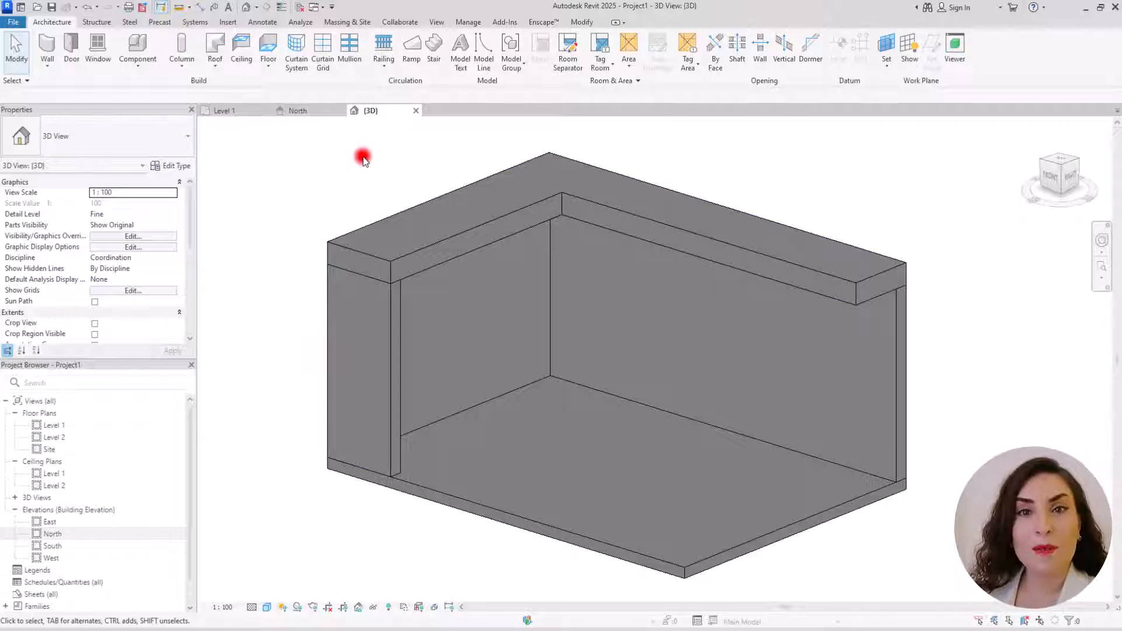
Draw a 5.1 m Curtain Wall in the Level 1 plan from the short wall's end to the floor's right edge.
left_click(234, 111)
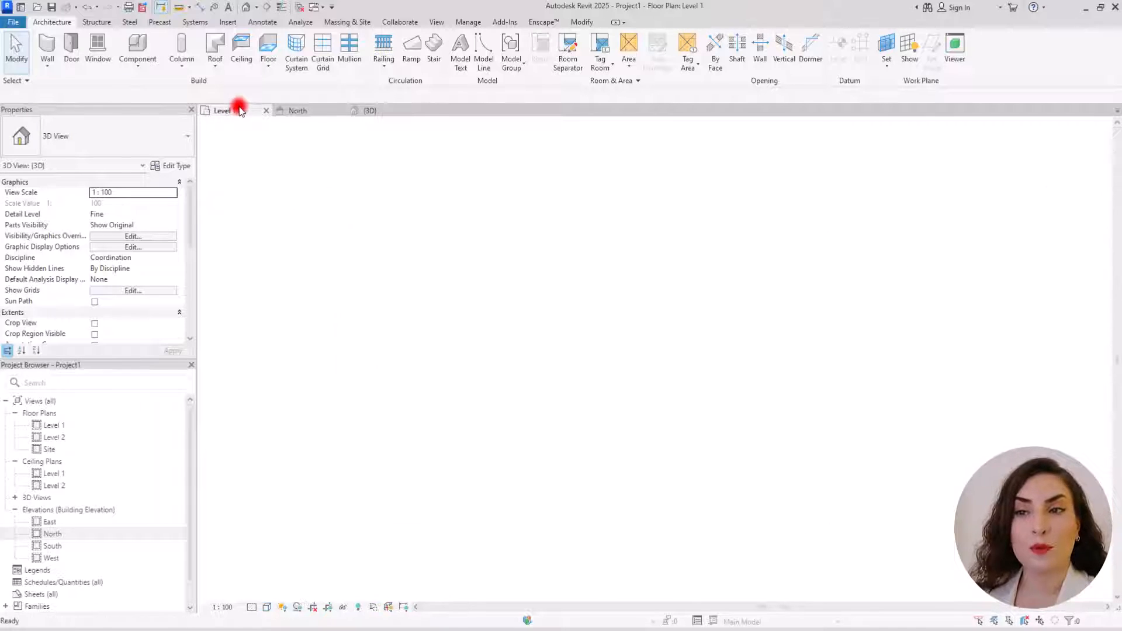
left_click(44, 63)
left_click(70, 91)
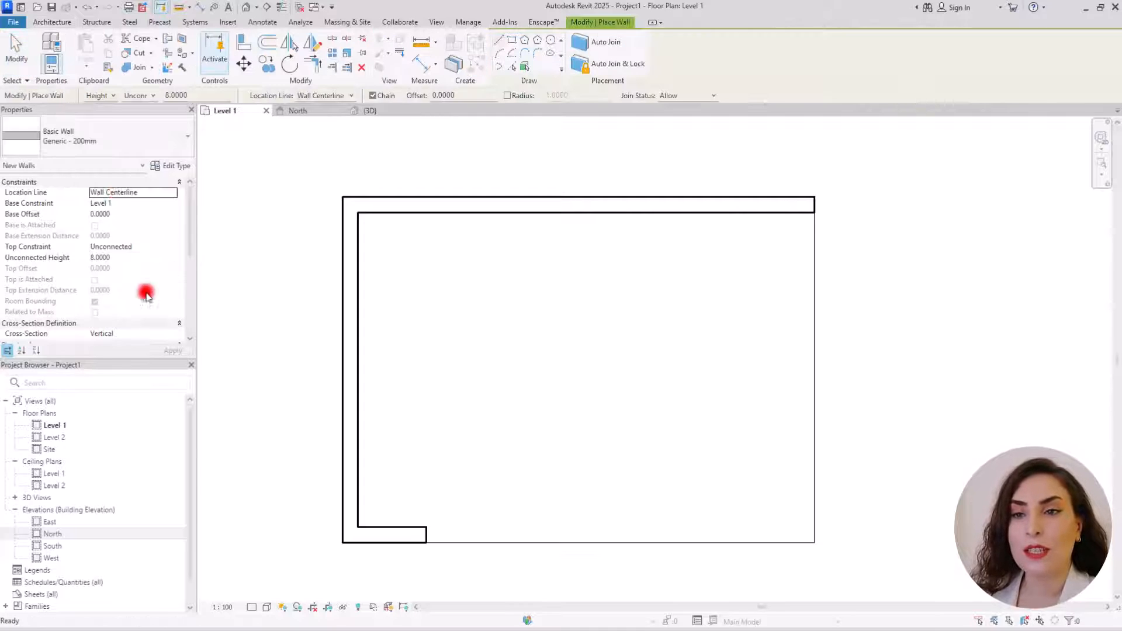
left_click(106, 132)
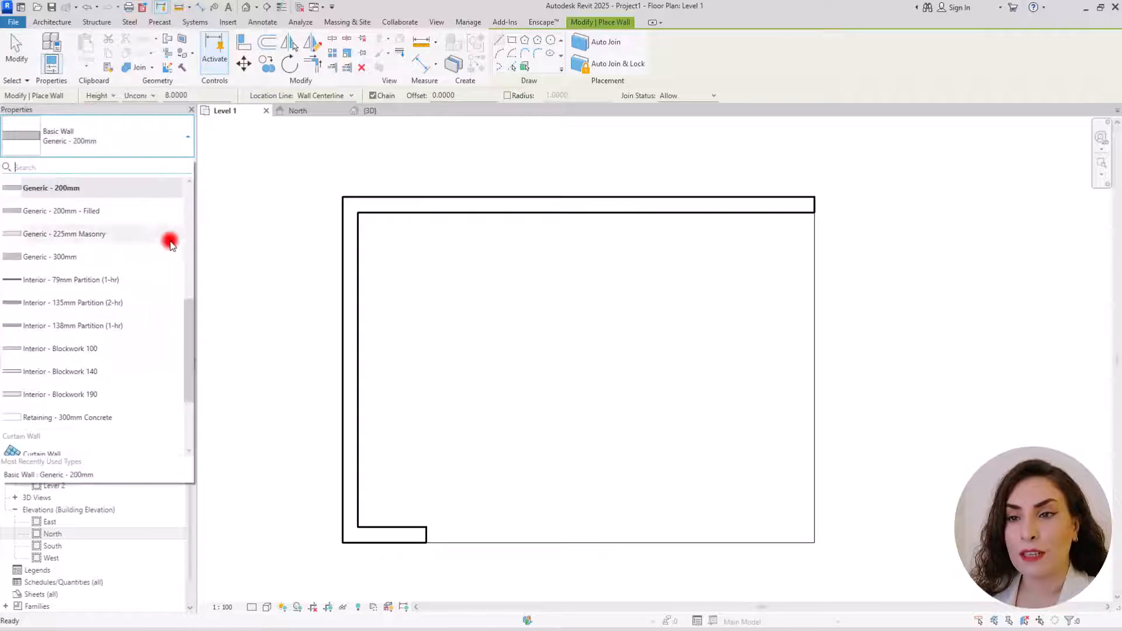
left_click_drag(188, 310, 201, 402)
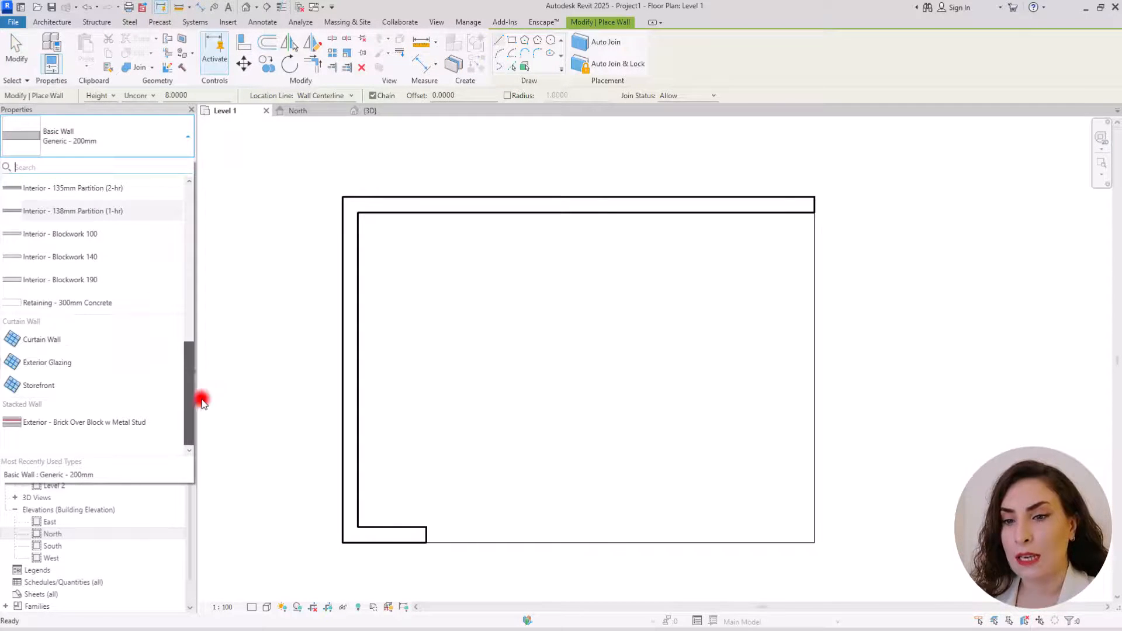
left_click(42, 340)
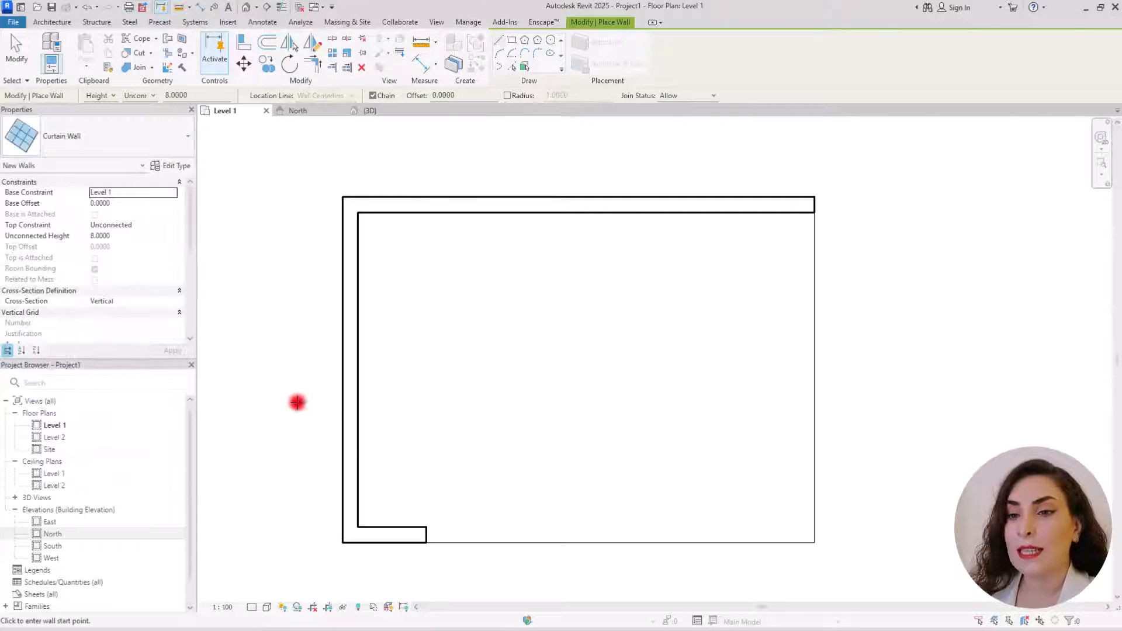
scroll(542, 594, "up", 3)
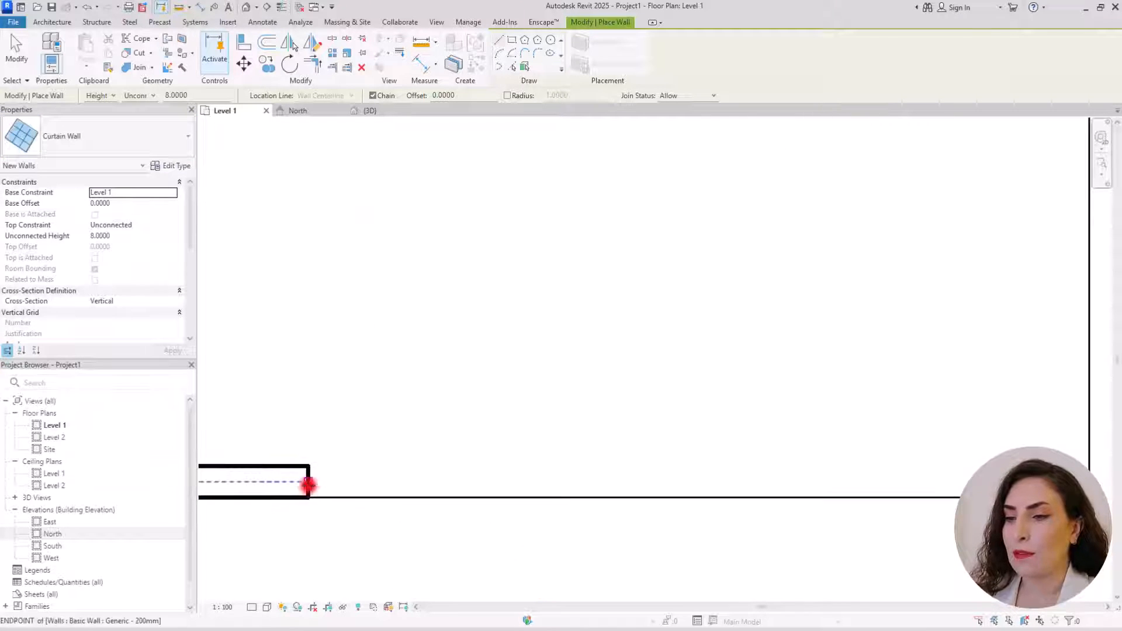
left_click(310, 481)
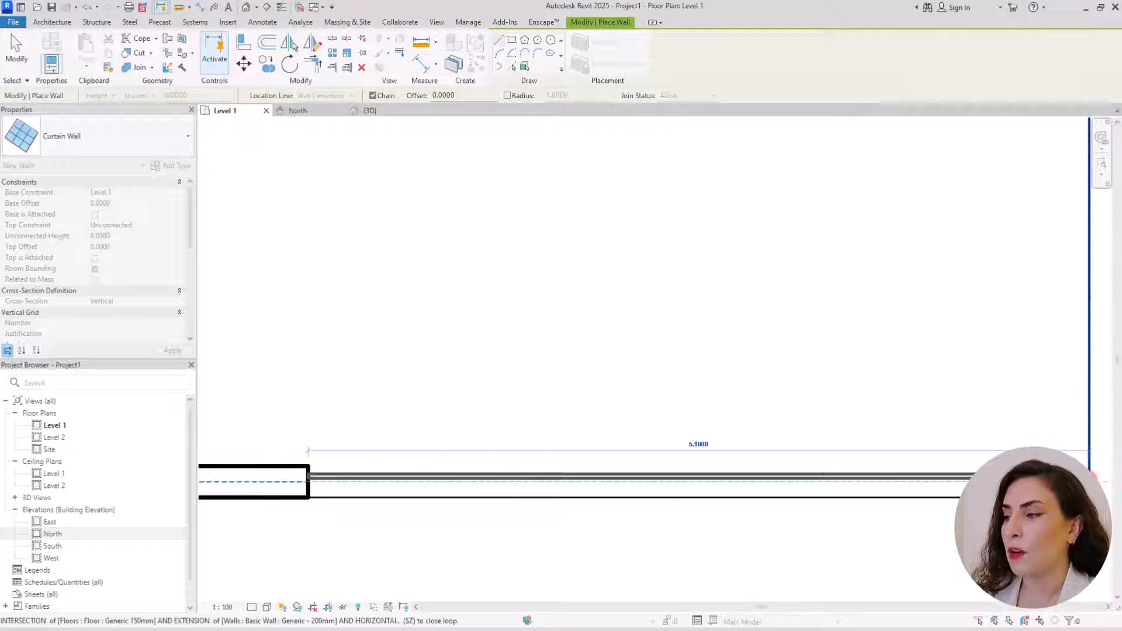
key("Escape")
key("Escape")
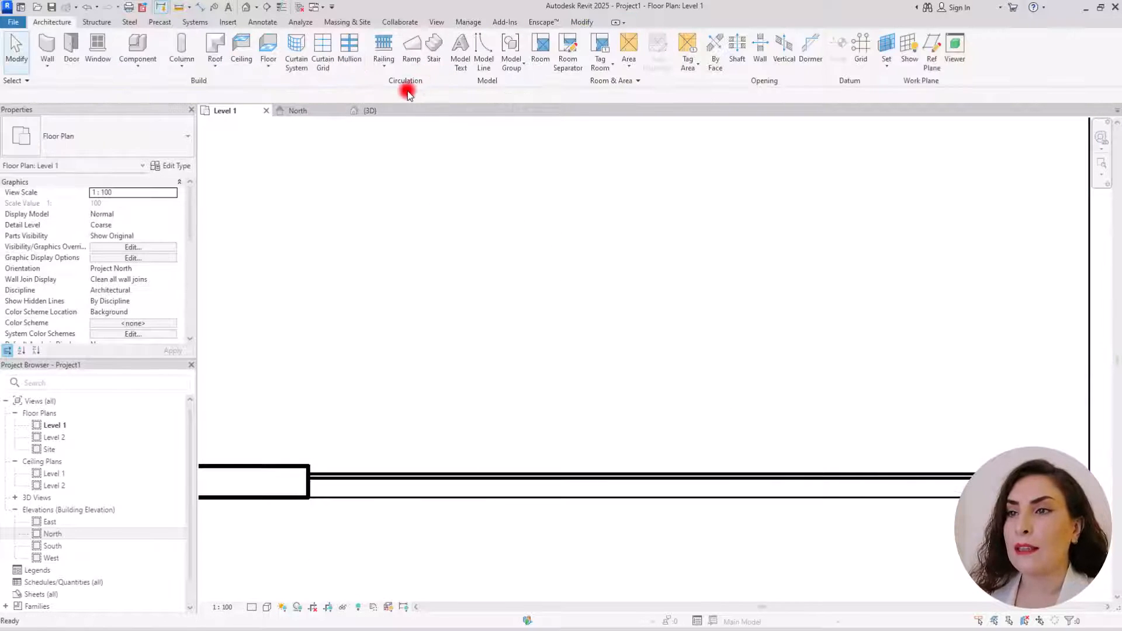
Constrain the curtain wall's top up to Level 2 in the 3D view.
left_click(387, 113)
scroll(377, 397, "down", 3)
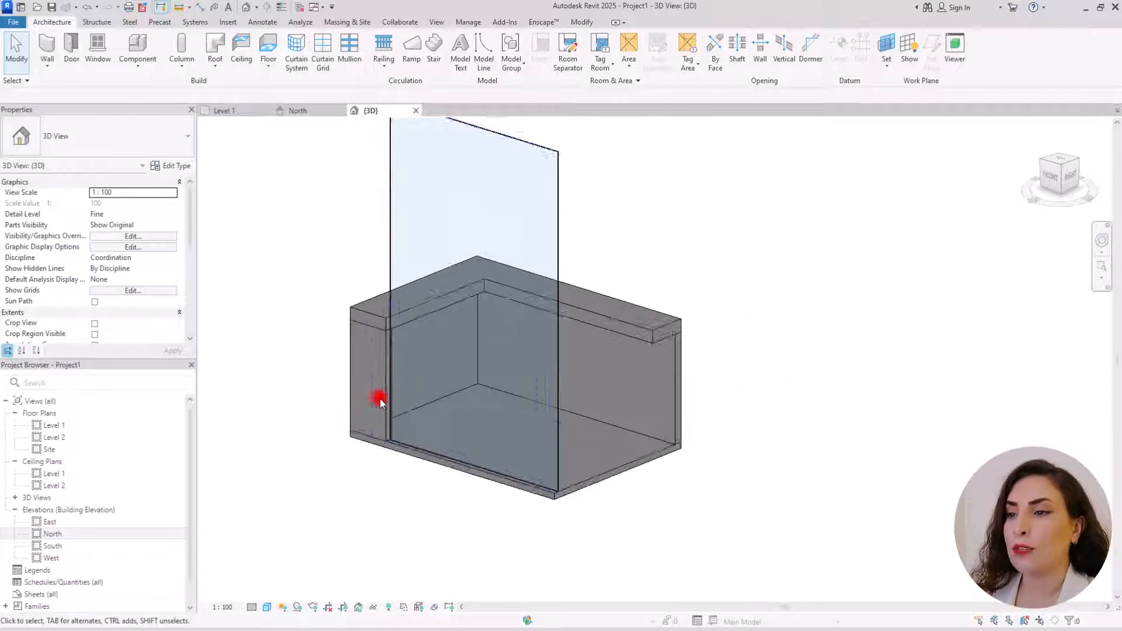
left_click(457, 163)
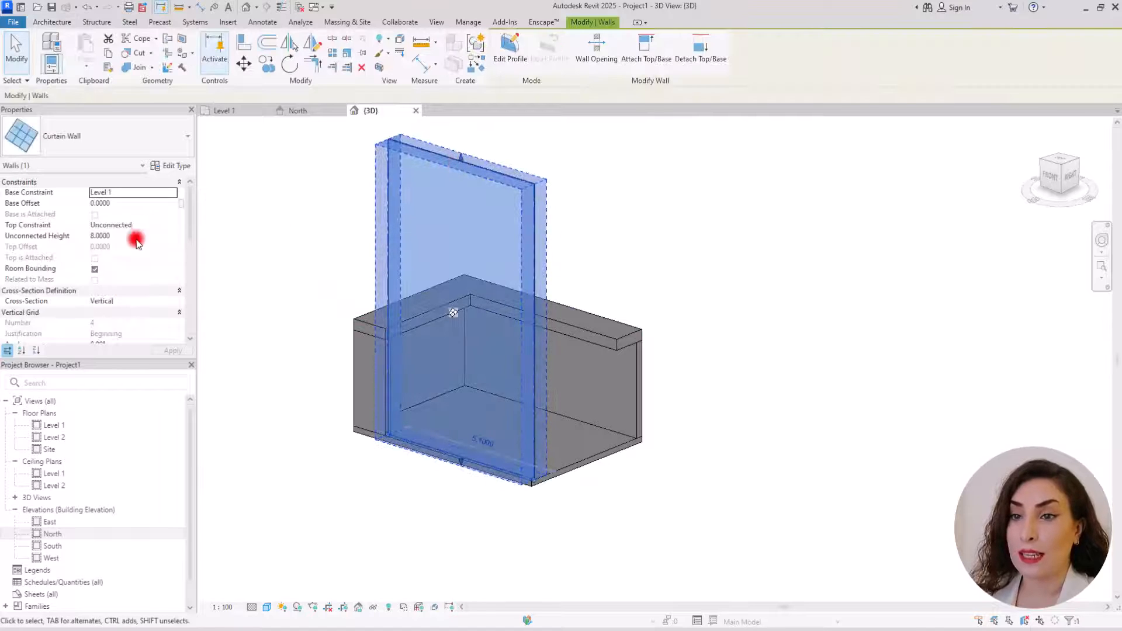
left_click(171, 229)
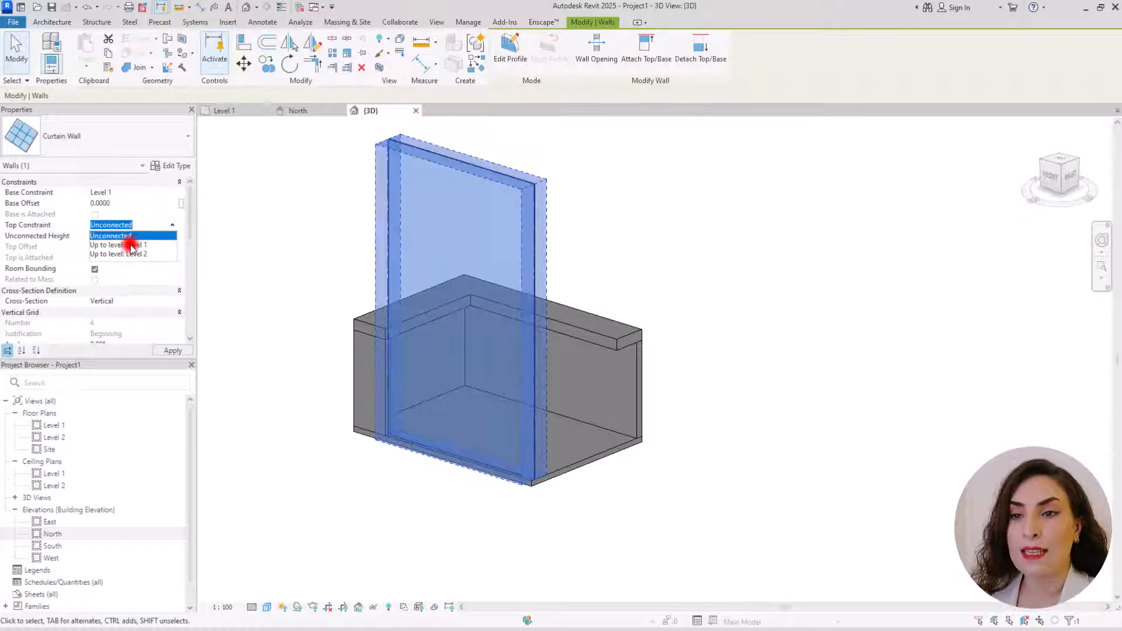
left_click(126, 255)
left_click(283, 254)
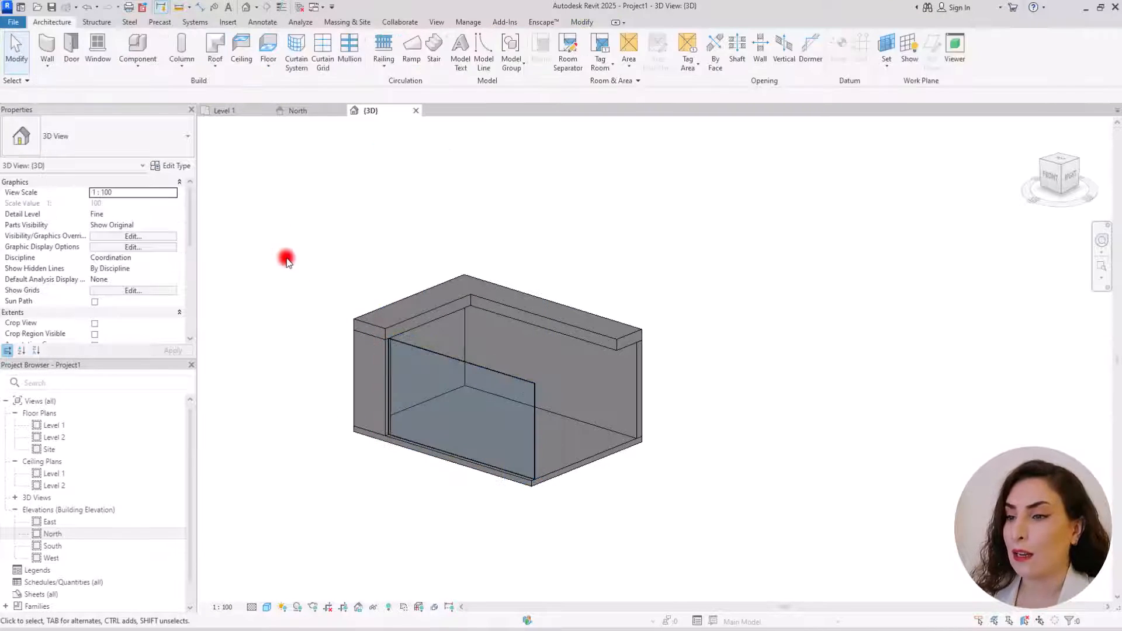
Start a footprint roof from the Level 1 plan, placing it on Level 2 with the Sloped Glazing type.
scroll(537, 419, "up", 2)
scroll(376, 508, "down", 1)
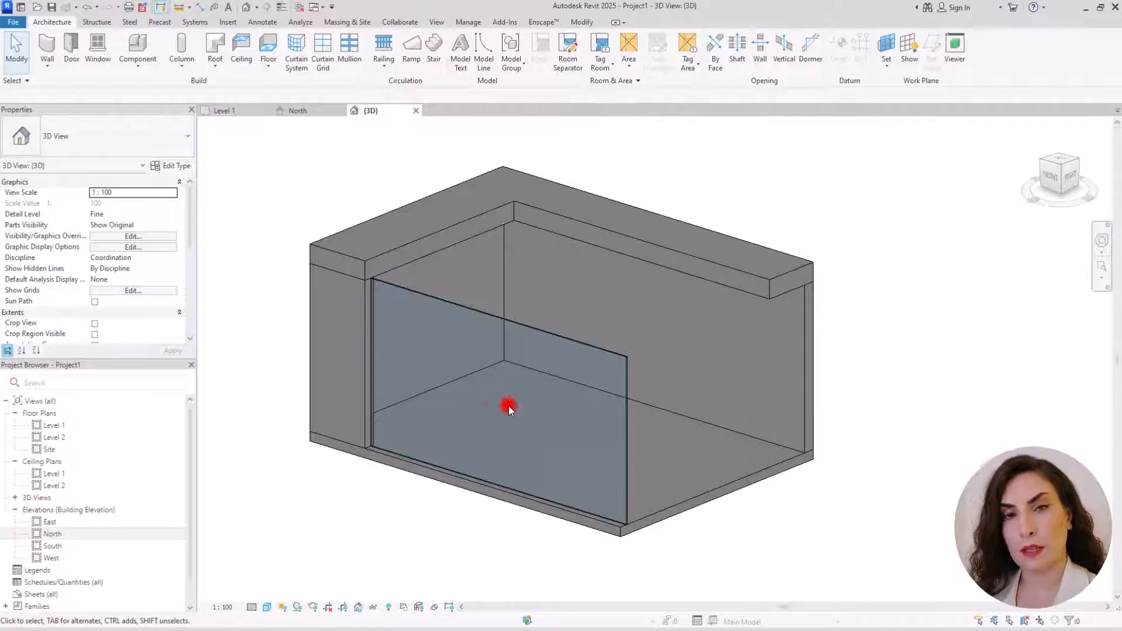
left_click(237, 113)
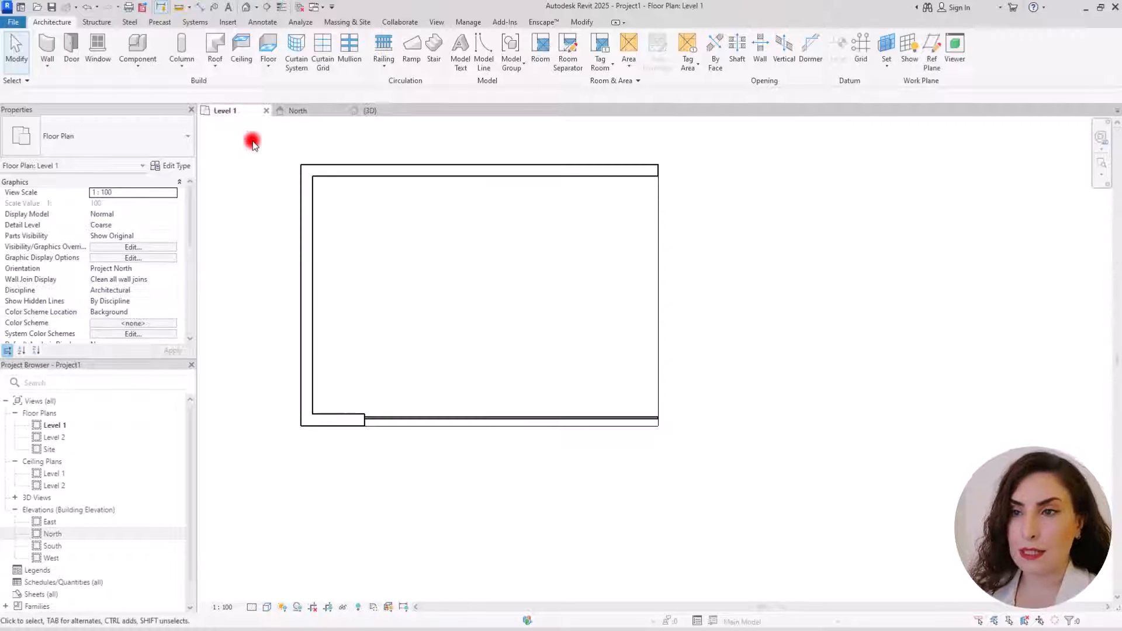
left_click(214, 63)
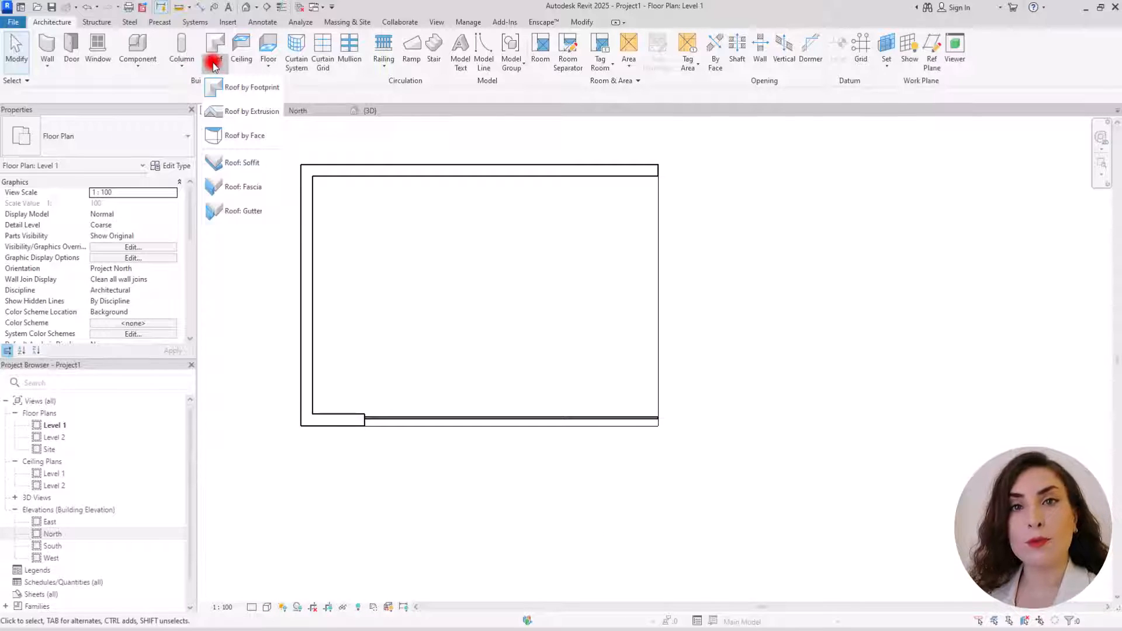
left_click(239, 88)
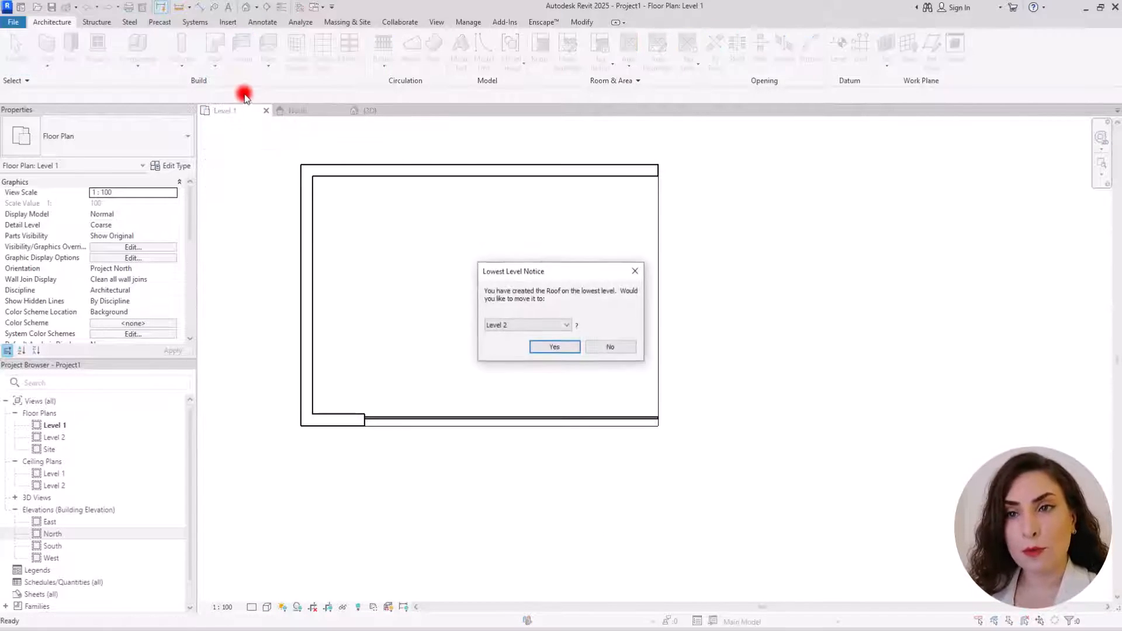
left_click(553, 347)
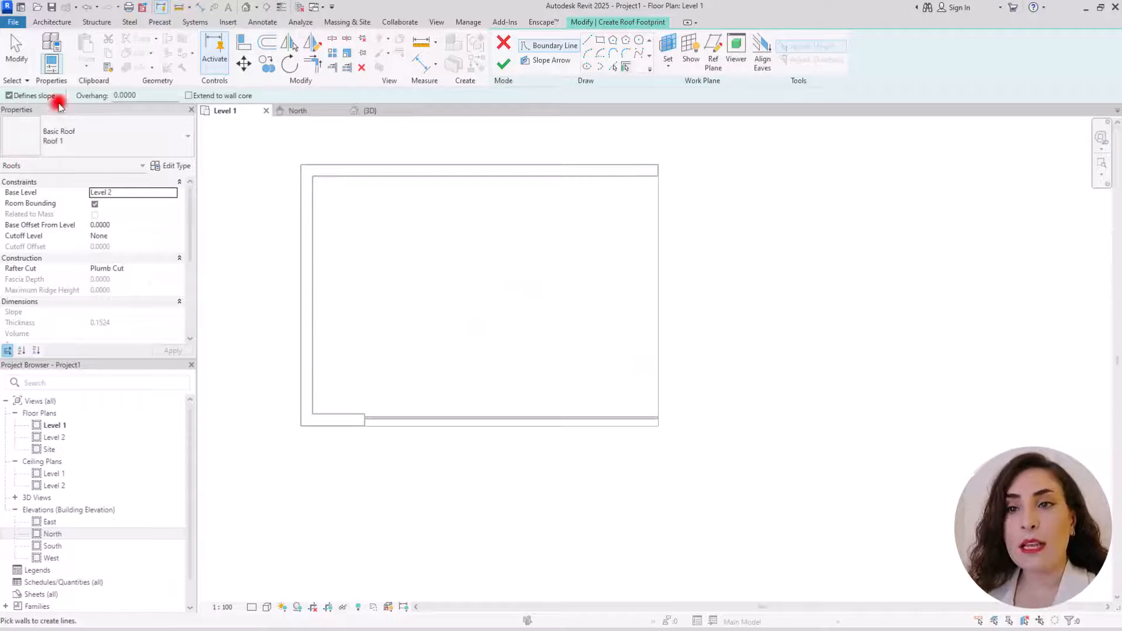
left_click(93, 140)
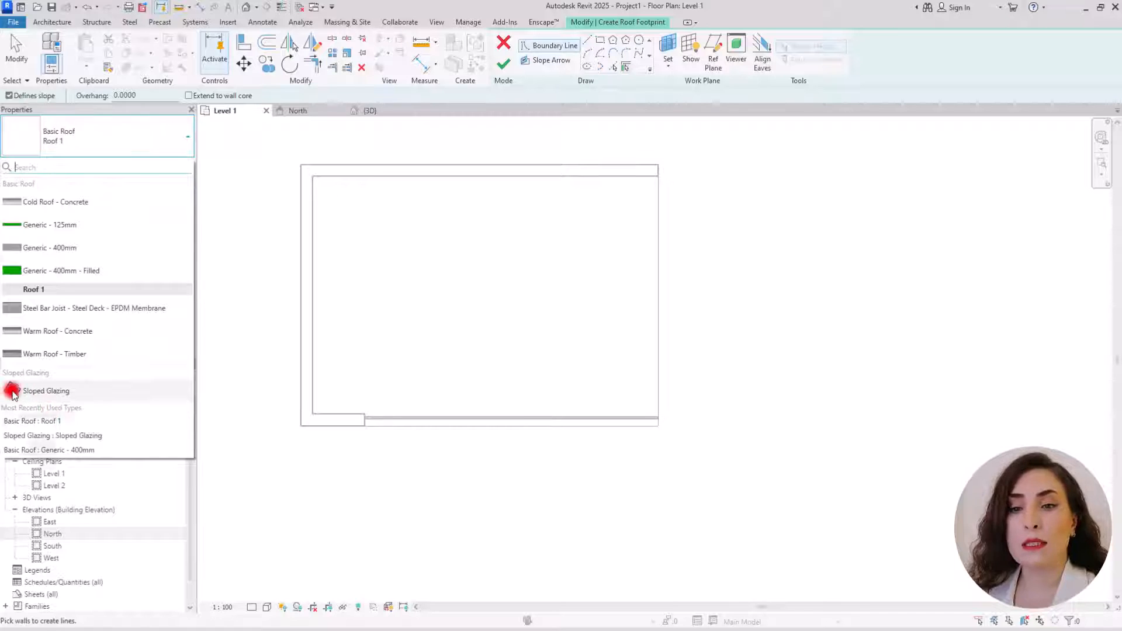
left_click(79, 393)
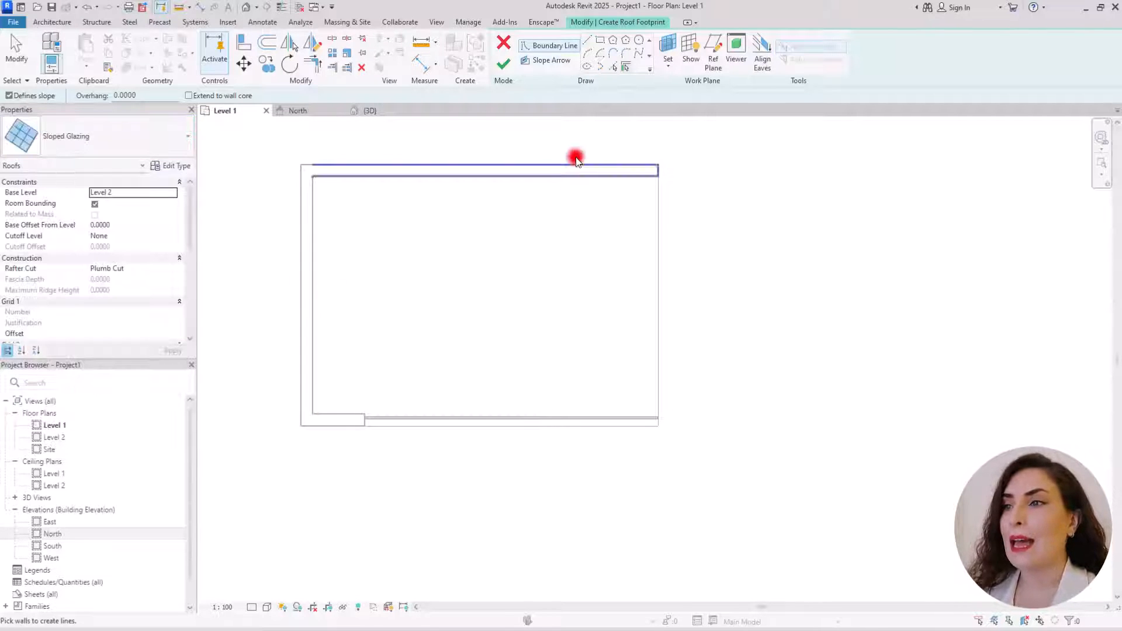
Sketch a rectangular roof boundary about 5.1 m by 3.3 m from the short wall's outer end corner to the floor's right edge.
left_click(600, 43)
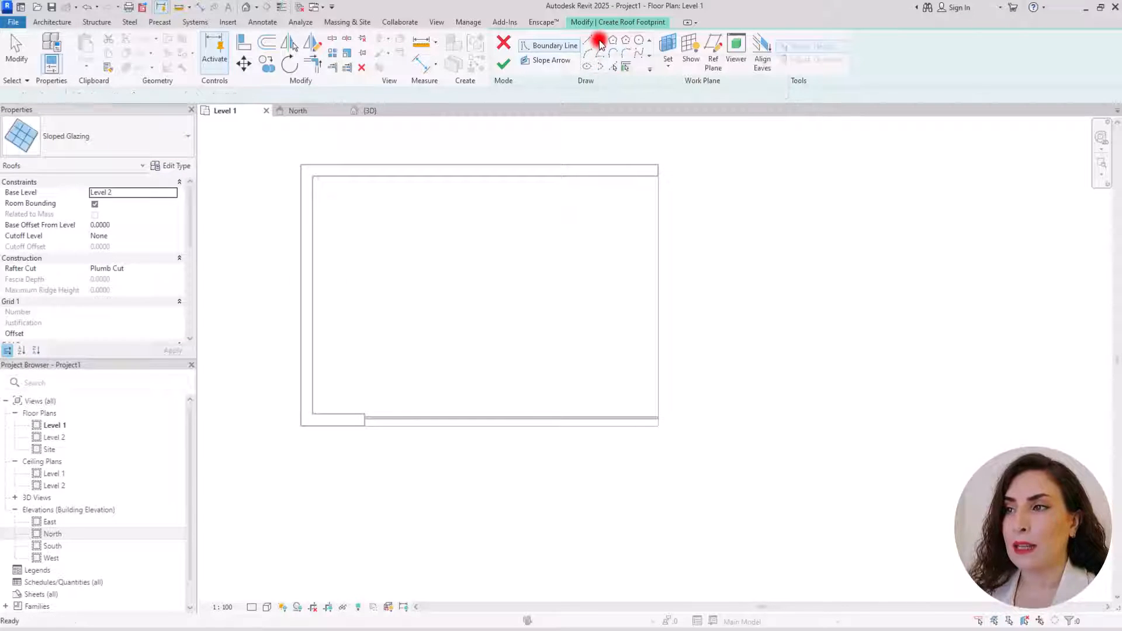
left_click(365, 425)
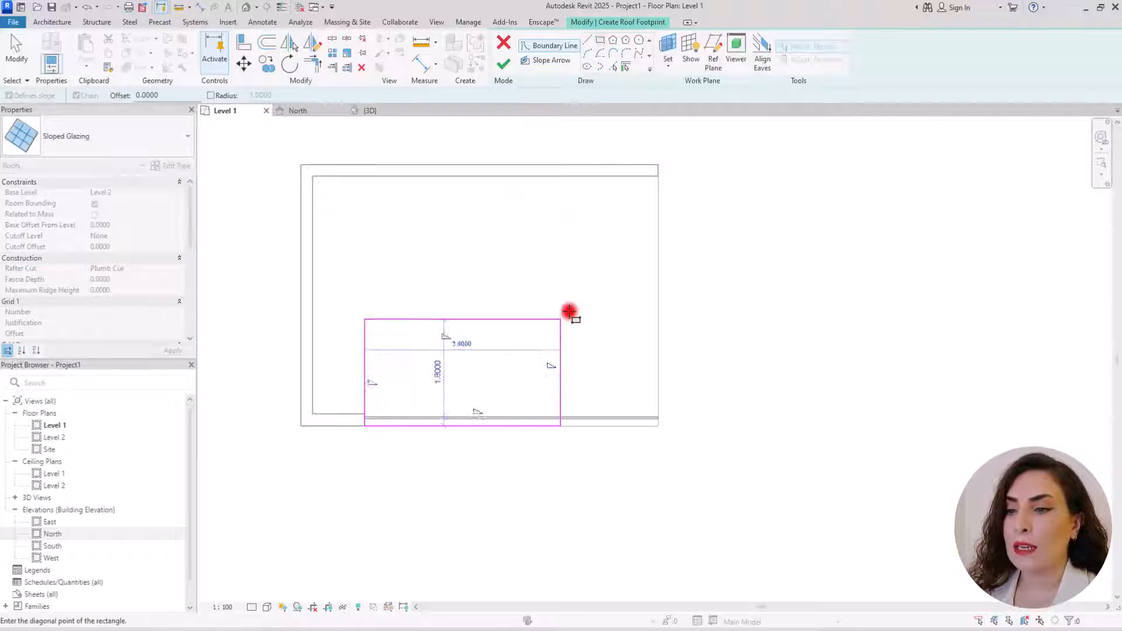
left_click(656, 230)
key("Escape")
key("Escape")
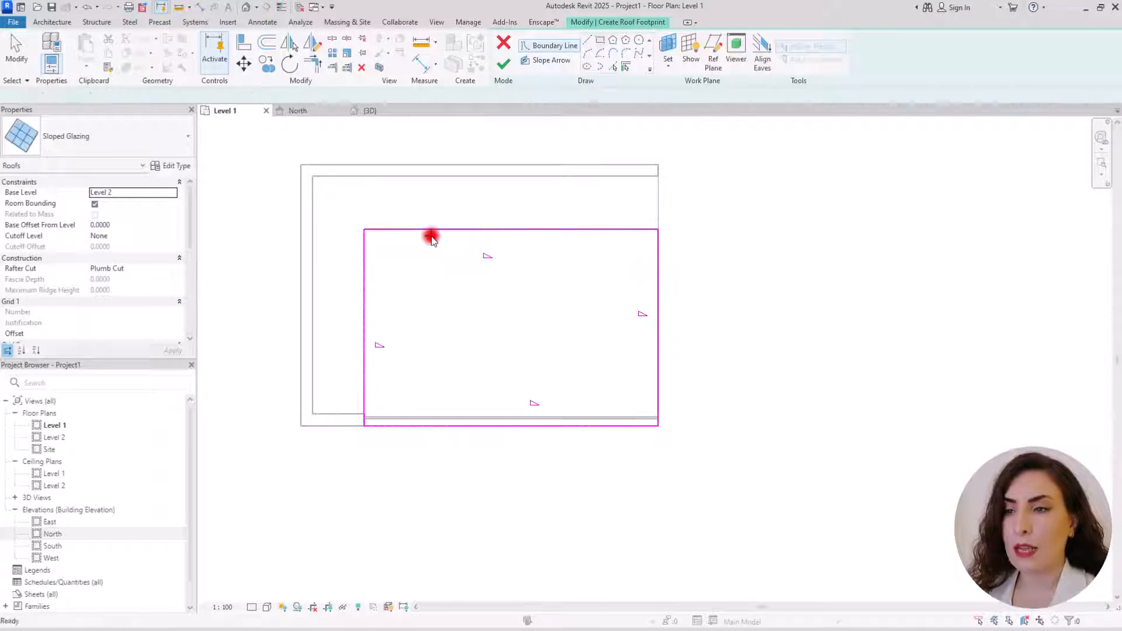
Turn off slope definition for all four boundary lines of the glazed roof sketch.
mouse_move(328, 202)
left_mouse_down()
mouse_move(551, 380)
mouse_move(778, 491)
left_mouse_up()
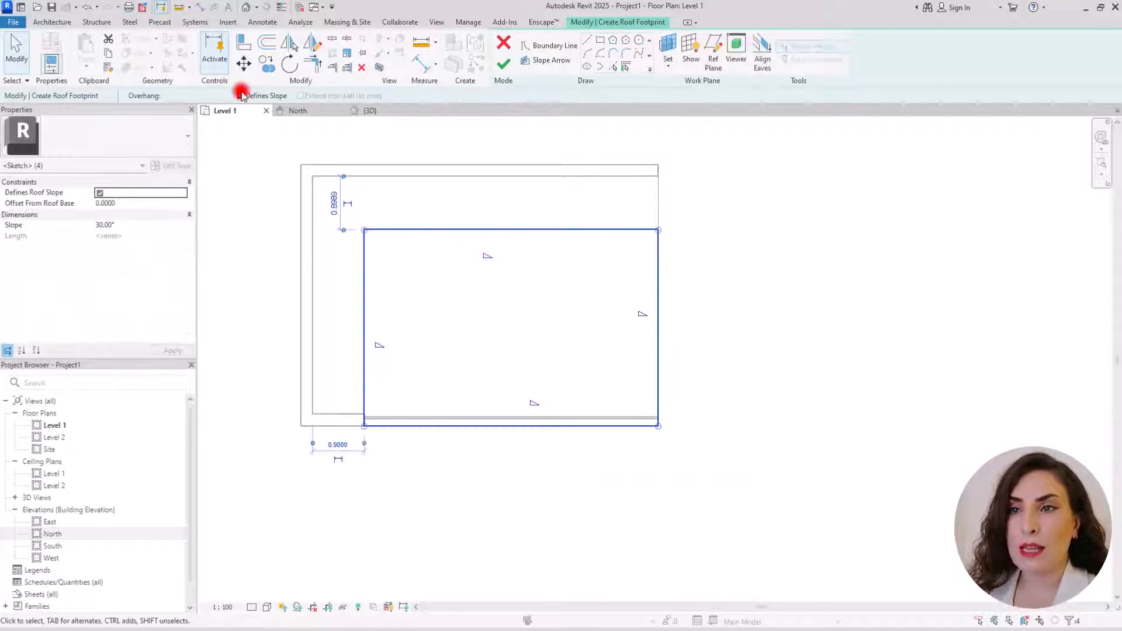
left_click(241, 96)
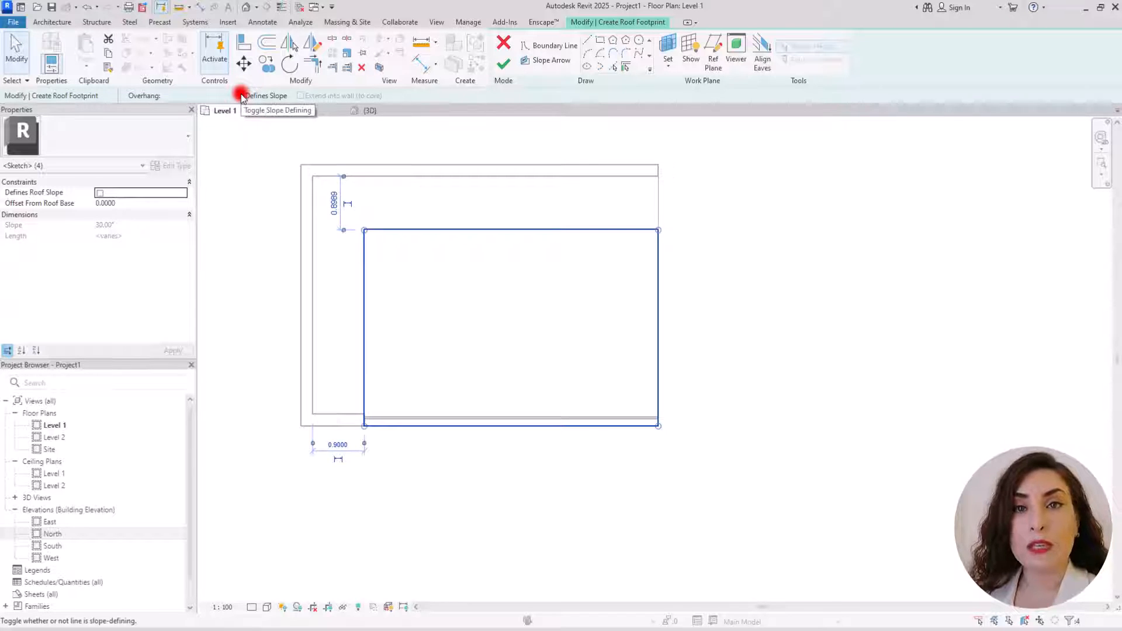
left_click(275, 255)
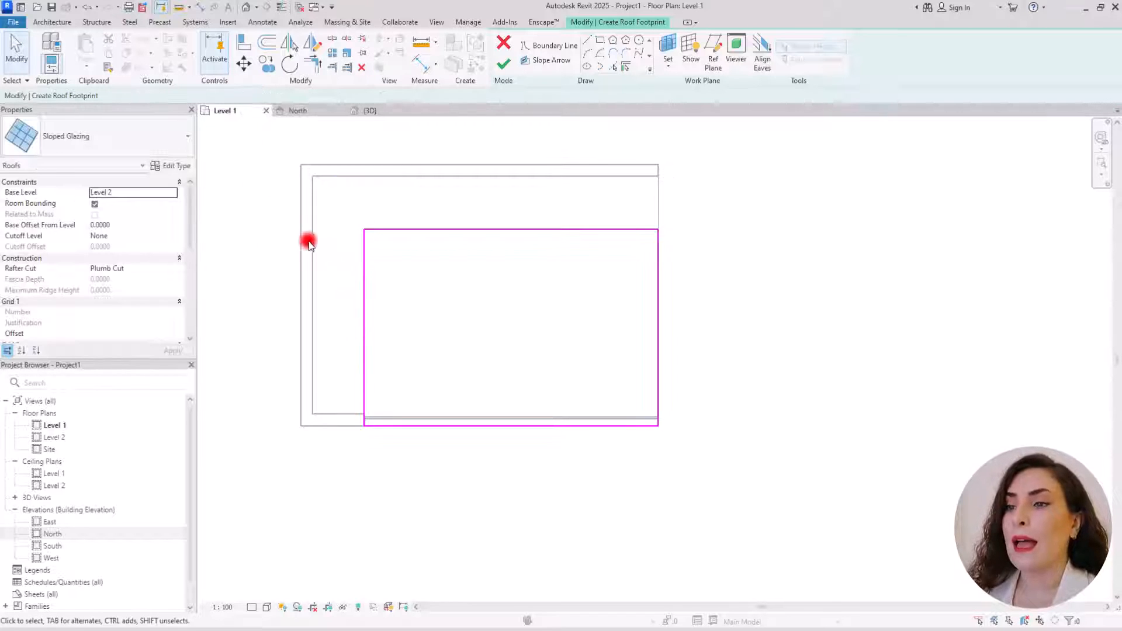
Set the rear boundary line's distance from the back wall's inner face to 1 m and finish the roof sketch.
left_click(425, 231)
left_click(676, 202)
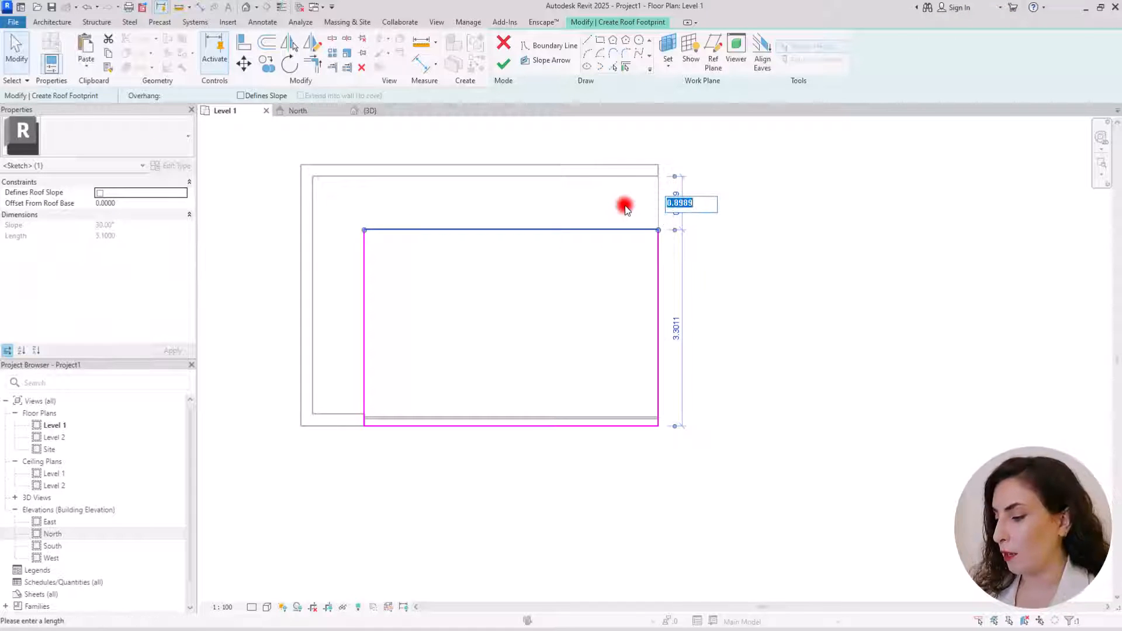
type("1")
key("Return")
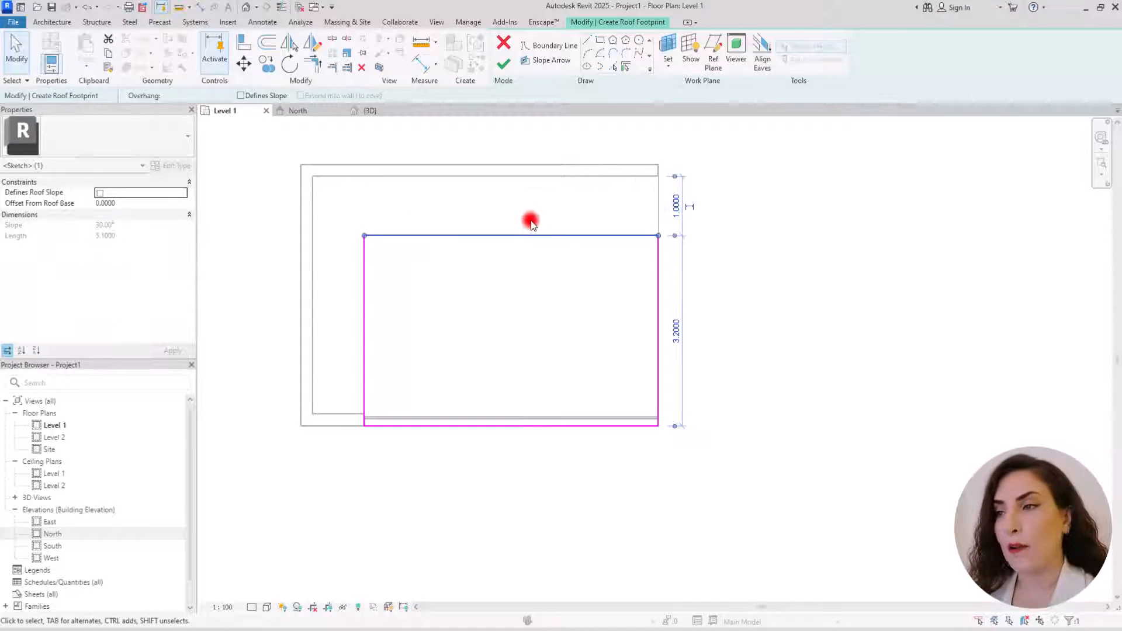
left_click(497, 182)
left_click(503, 63)
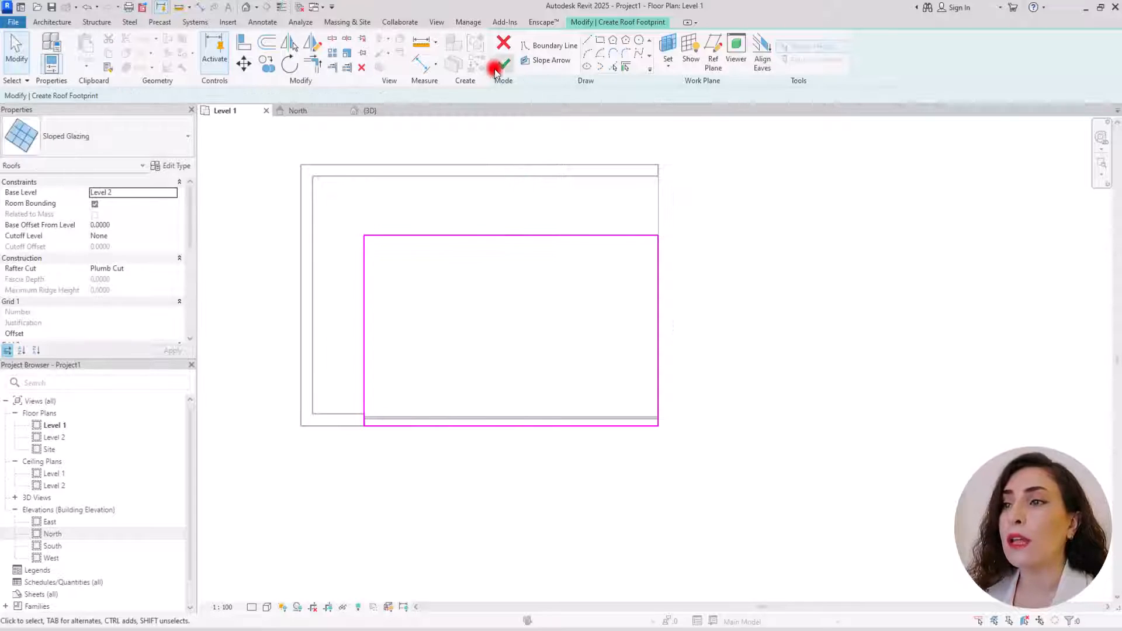
Edit the glazed roof's footprint in the 3D view, aligning its rear and left boundary lines to the L-shaped roof's inner faces.
left_click(374, 111)
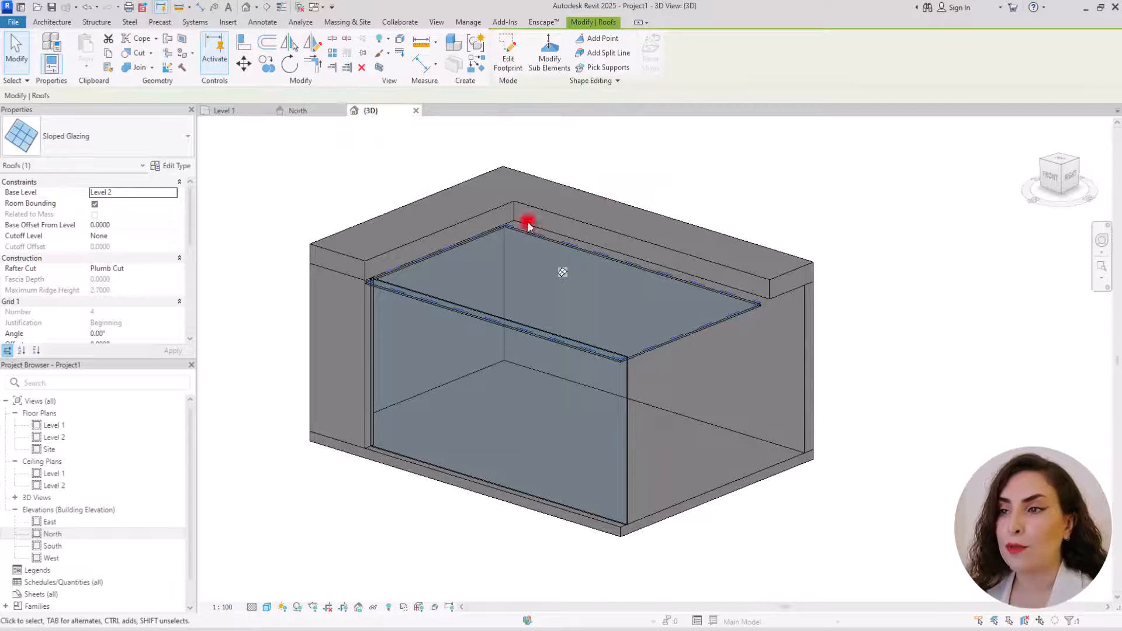
scroll(740, 316, "up", 4)
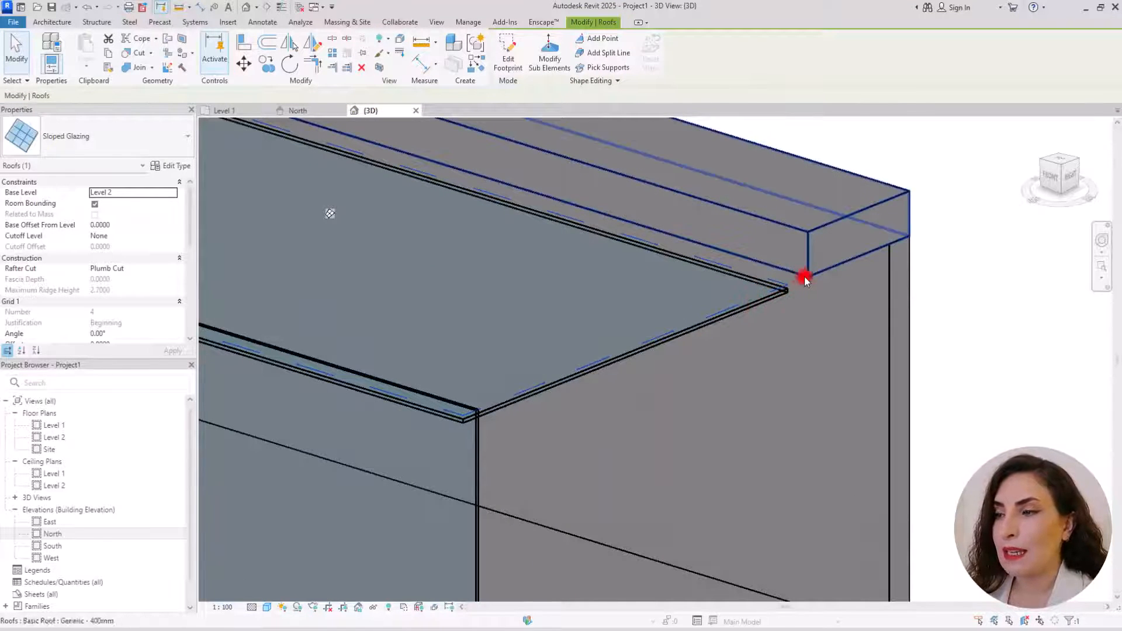
scroll(743, 268, "down", 4)
middle_click_drag(721, 343, 630, 383, "shift")
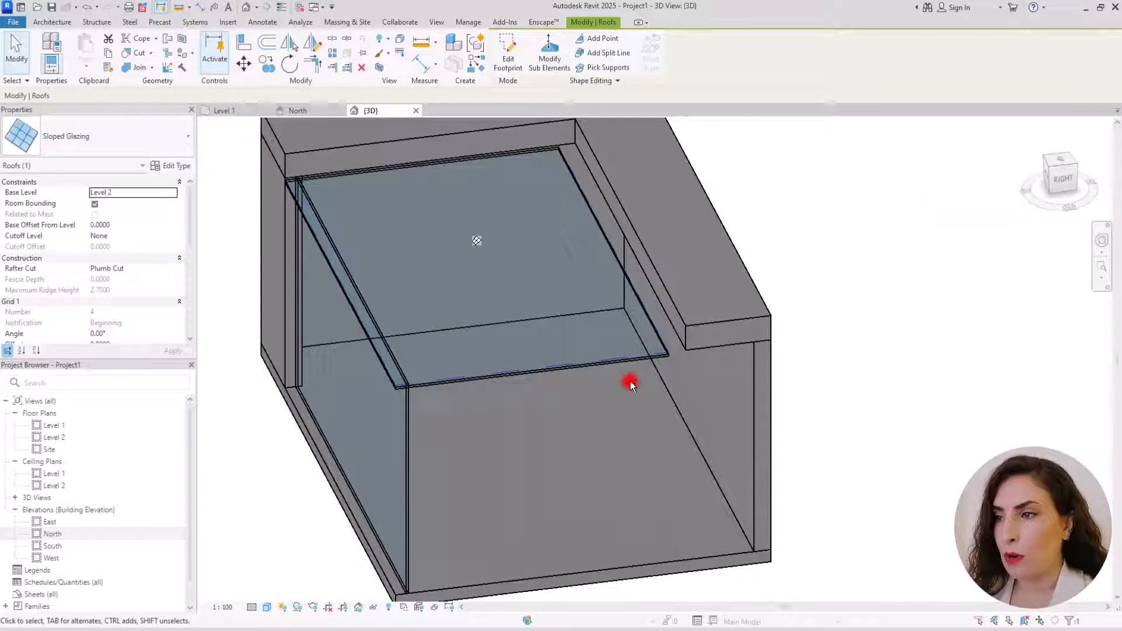
double_click(605, 241)
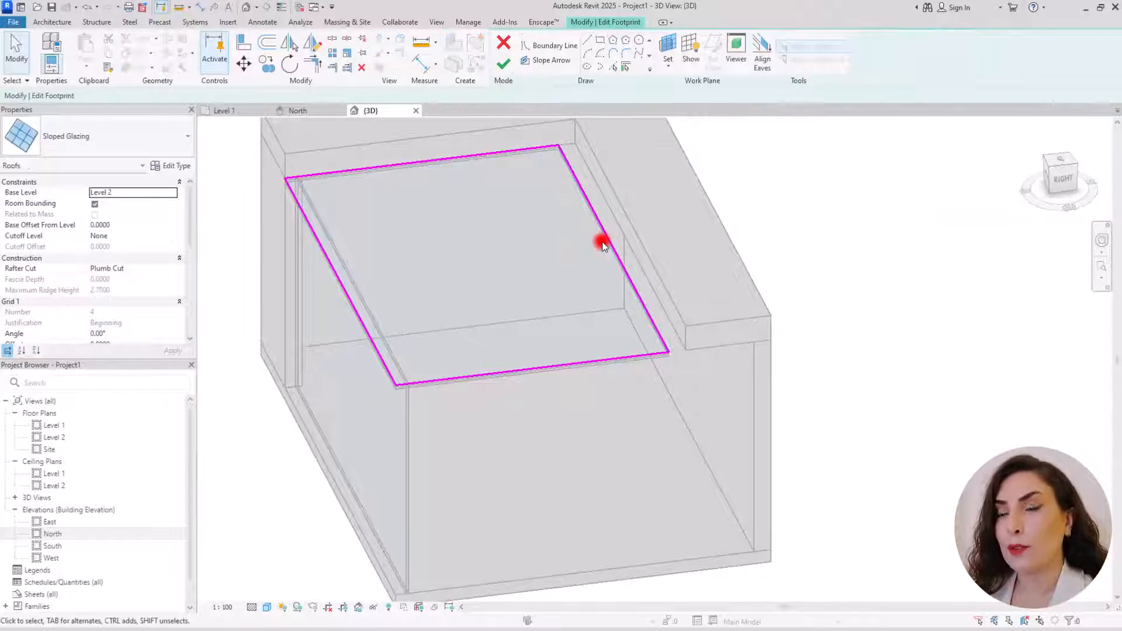
left_click(243, 42)
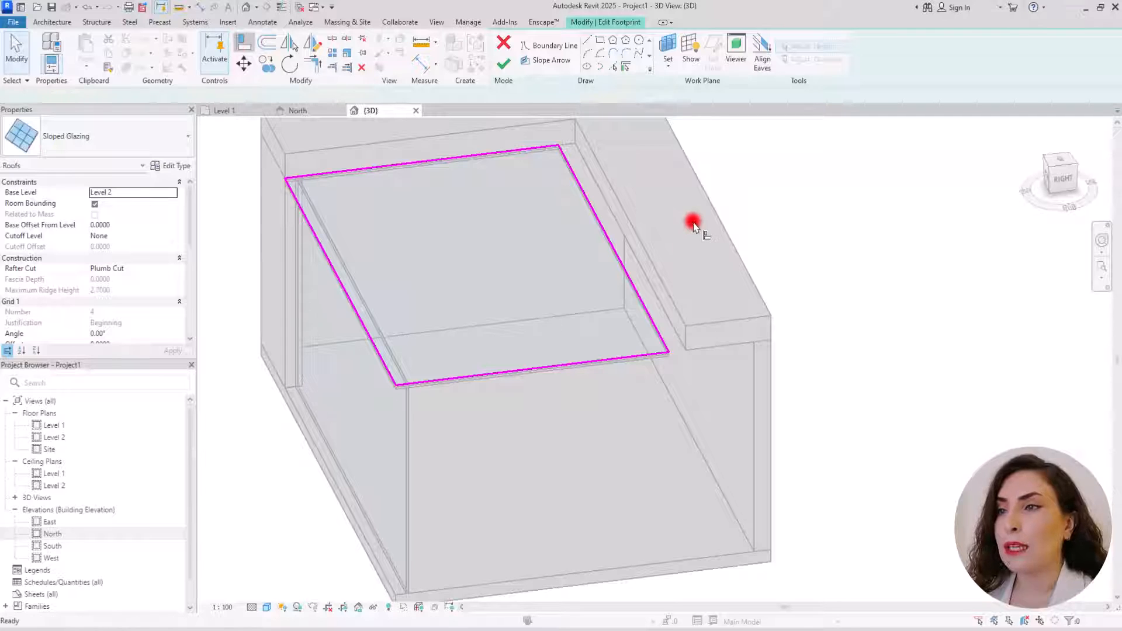
left_click(627, 224)
left_click(598, 221)
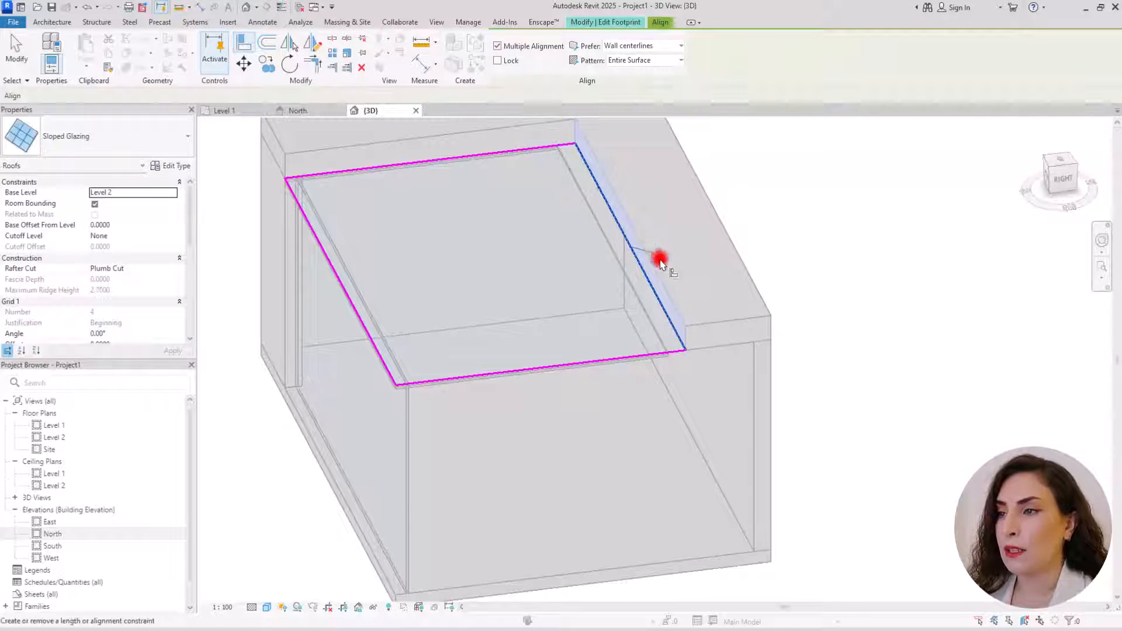
middle_click_drag(626, 275, 493, 265, "shift")
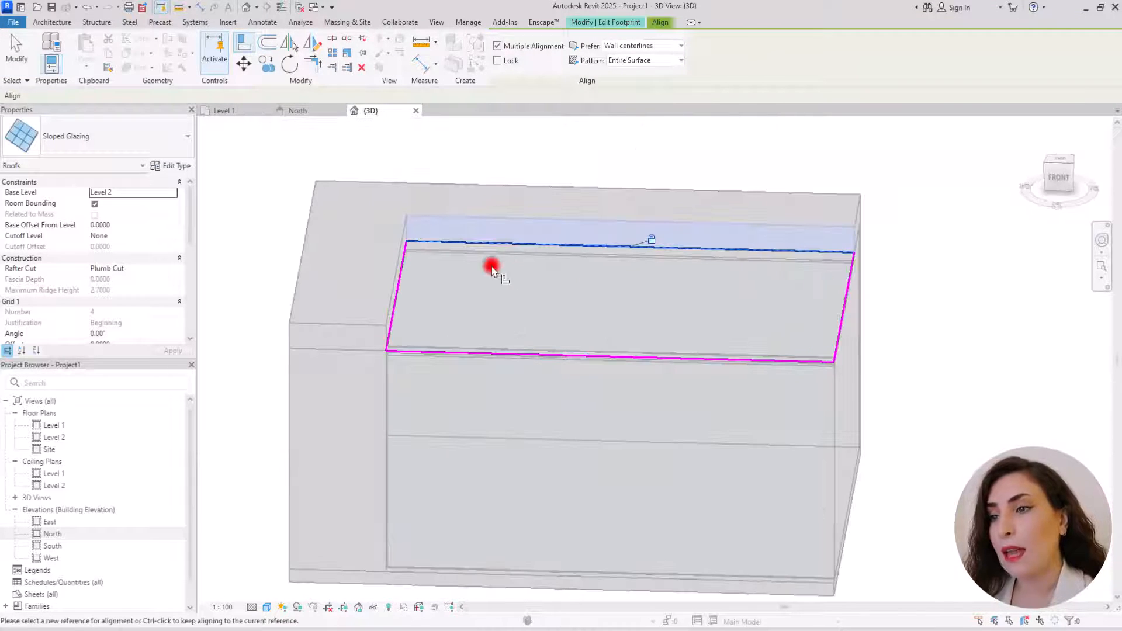
left_click(401, 260)
left_click(390, 312)
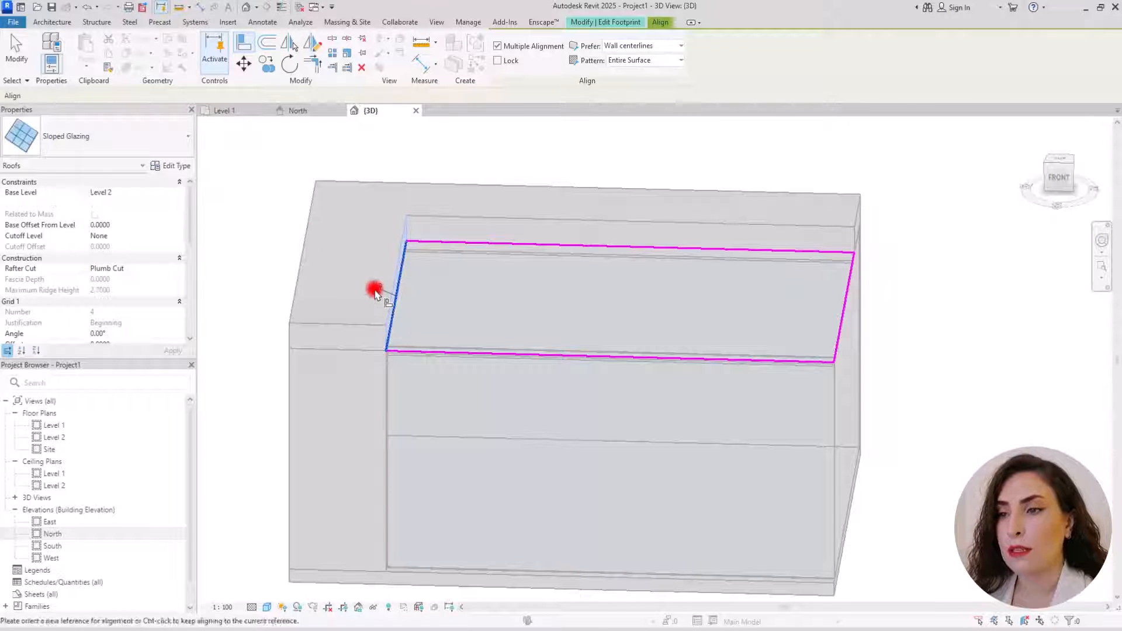
Move the glazed roof's front boundary line inward to the curtain wall and finish the footprint edit.
middle_click_drag(642, 336, 519, 348, "shift")
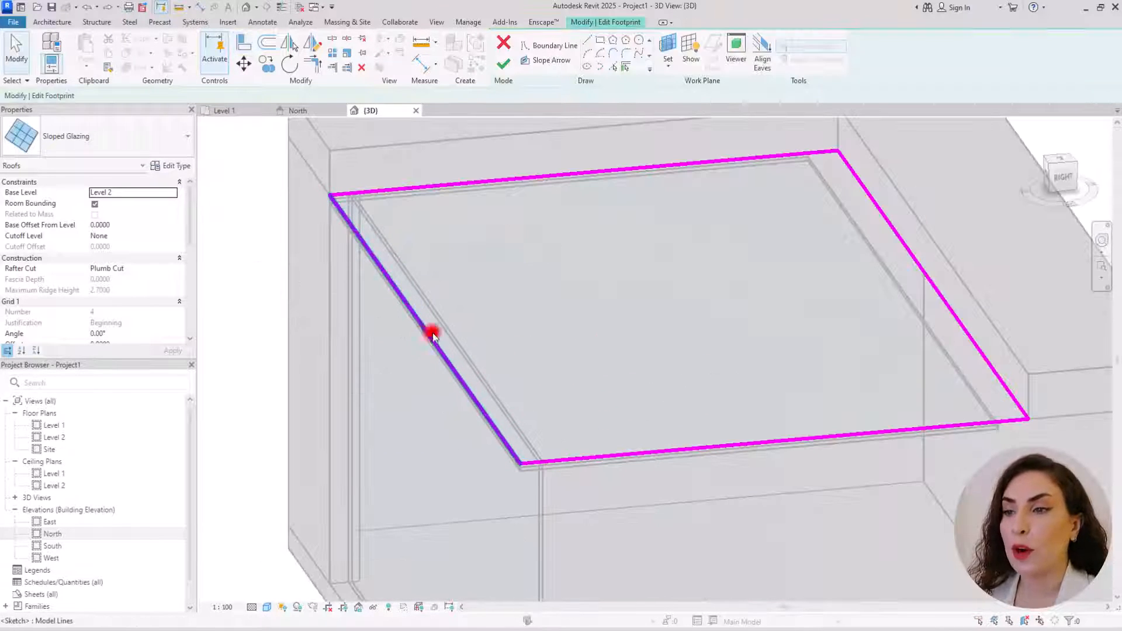
left_click(447, 354)
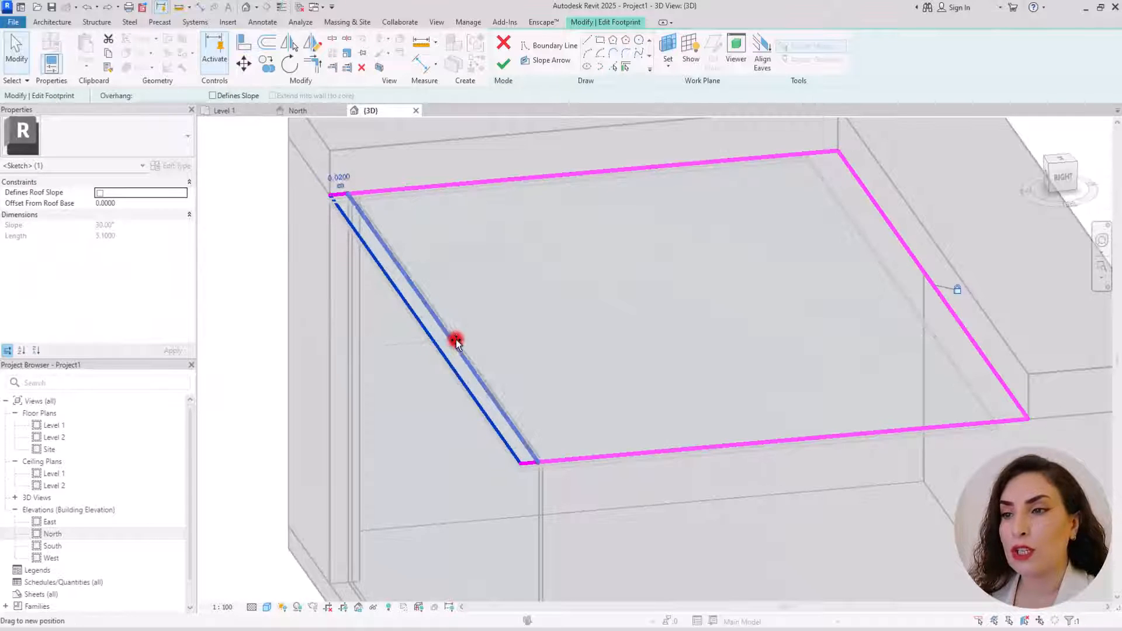
left_click_drag(461, 341, 458, 338)
left_click(521, 305)
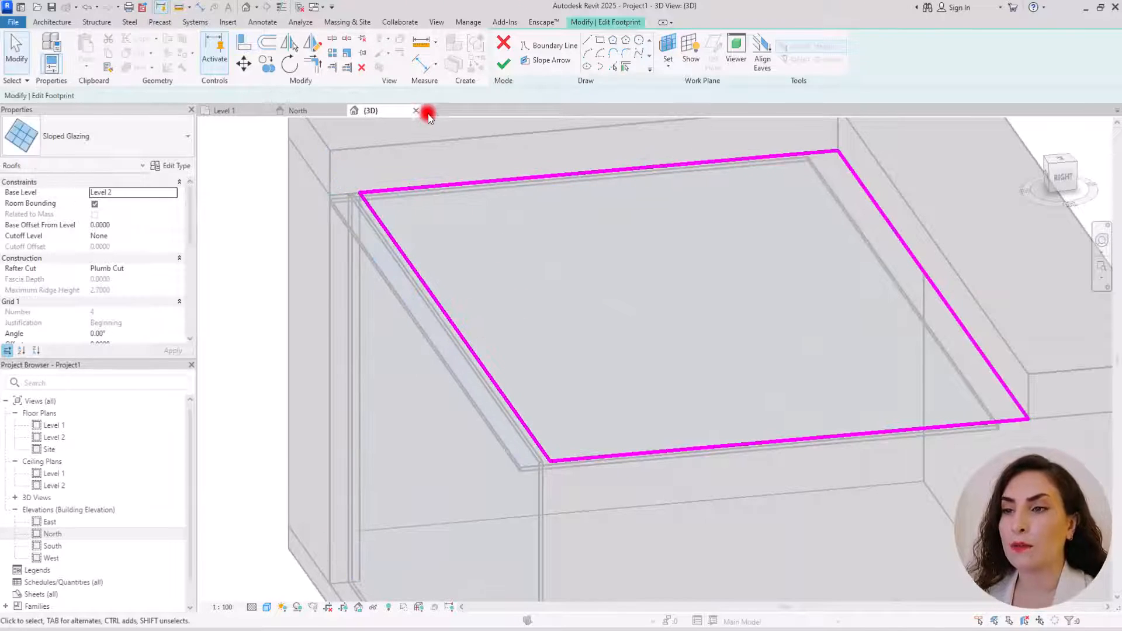
left_click(504, 61)
middle_click_drag(446, 328, 359, 395, "shift")
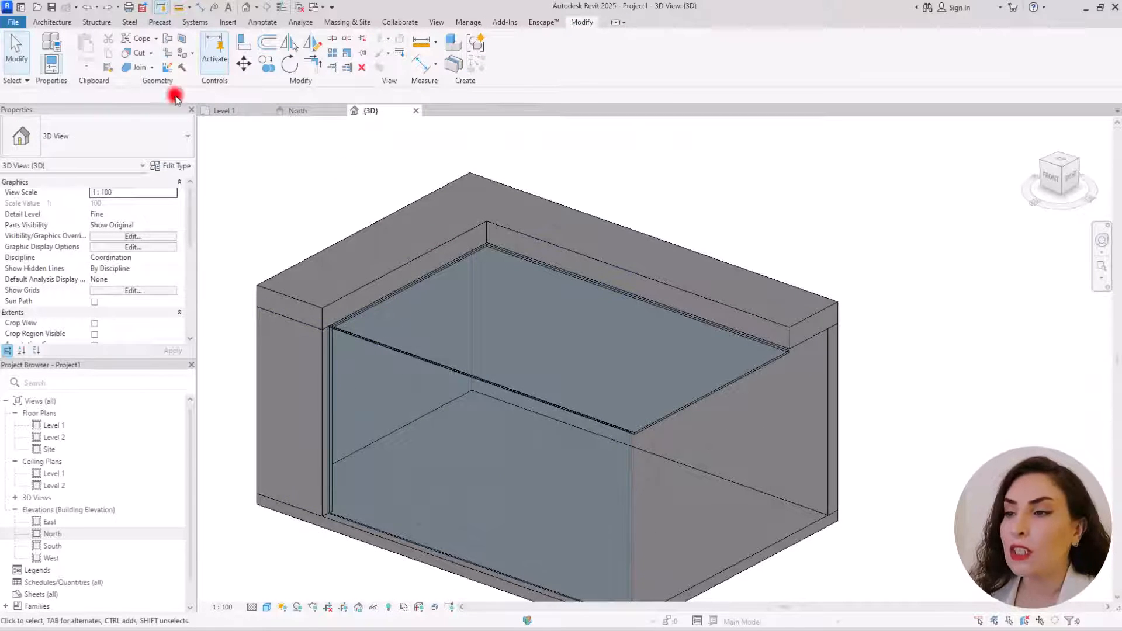
Place three vertical curtain grid lines on the curtain wall, the first about 1.1 m from the short wall, the others about 1.33 m apart.
left_click(50, 22)
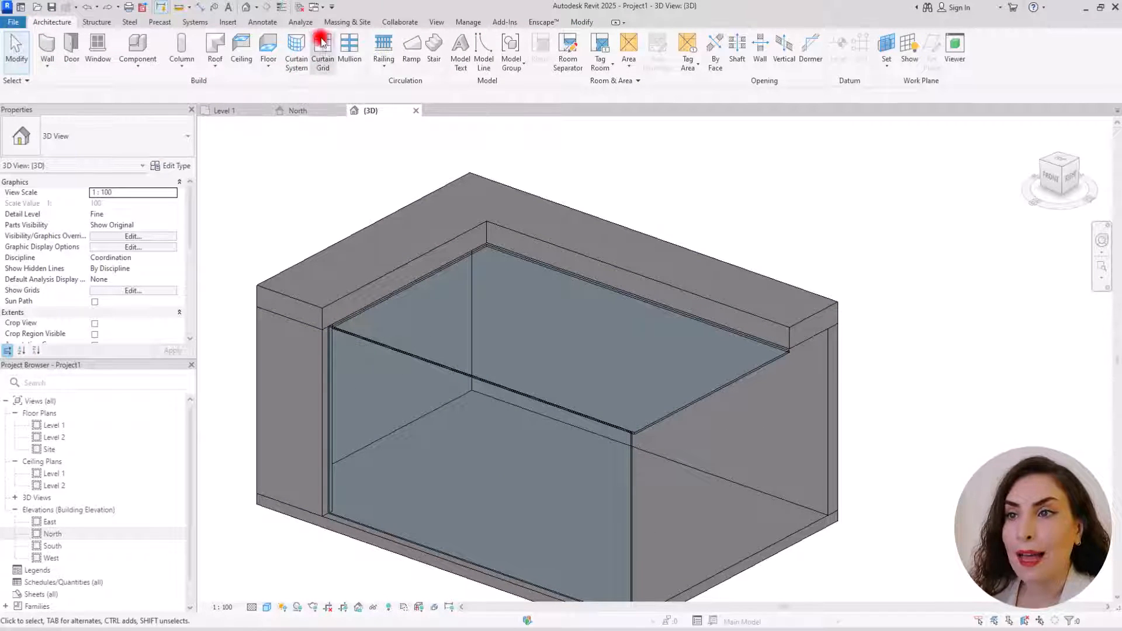
left_click(325, 46)
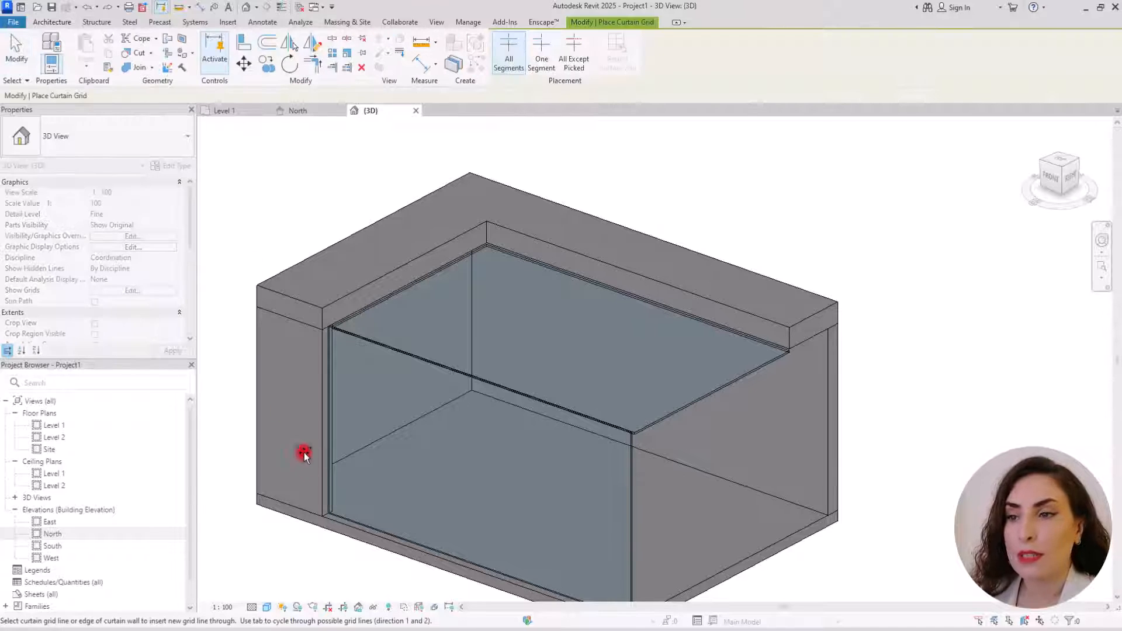
left_click(391, 354)
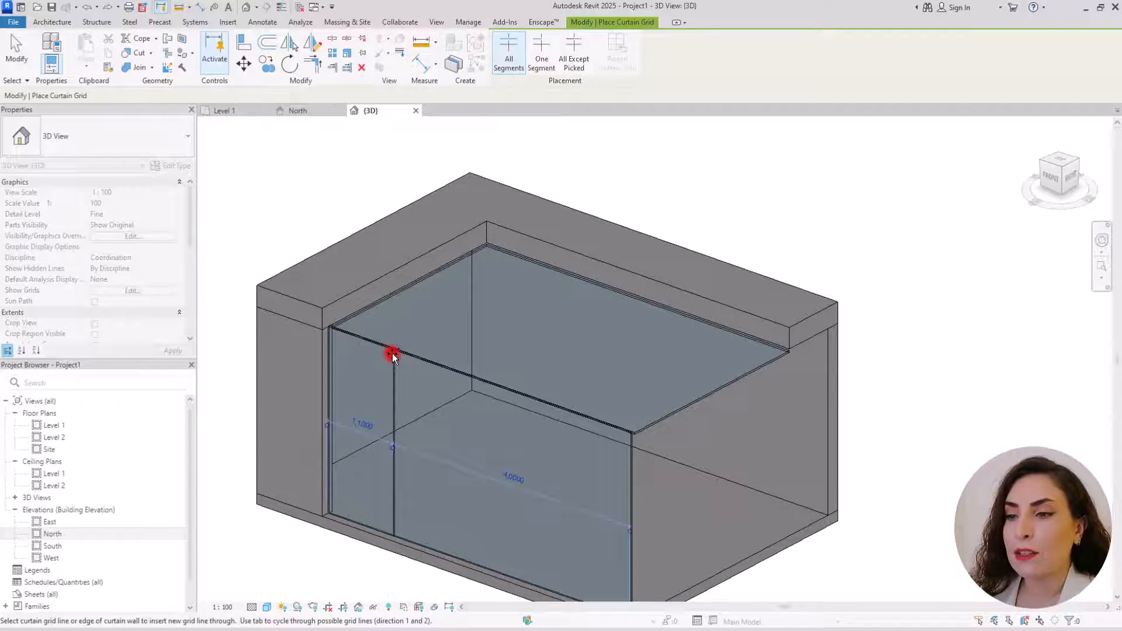
left_click(472, 377)
left_click(543, 414)
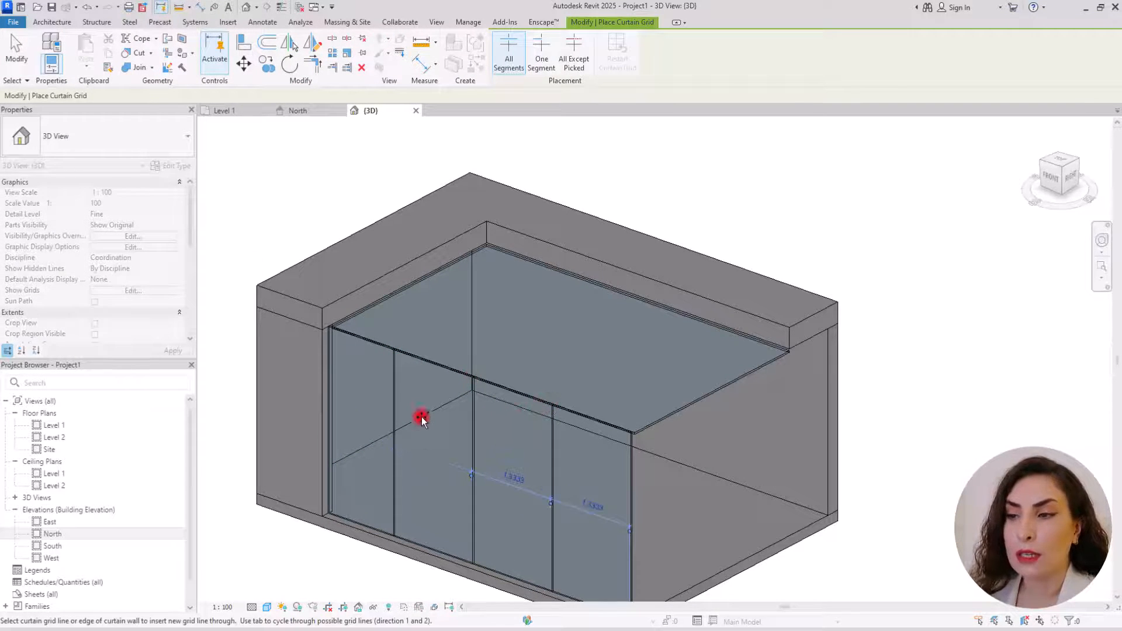
Place three front-to-back curtain grid lines across the glazed roof, the first about 1 m from its left edge.
left_click(544, 265)
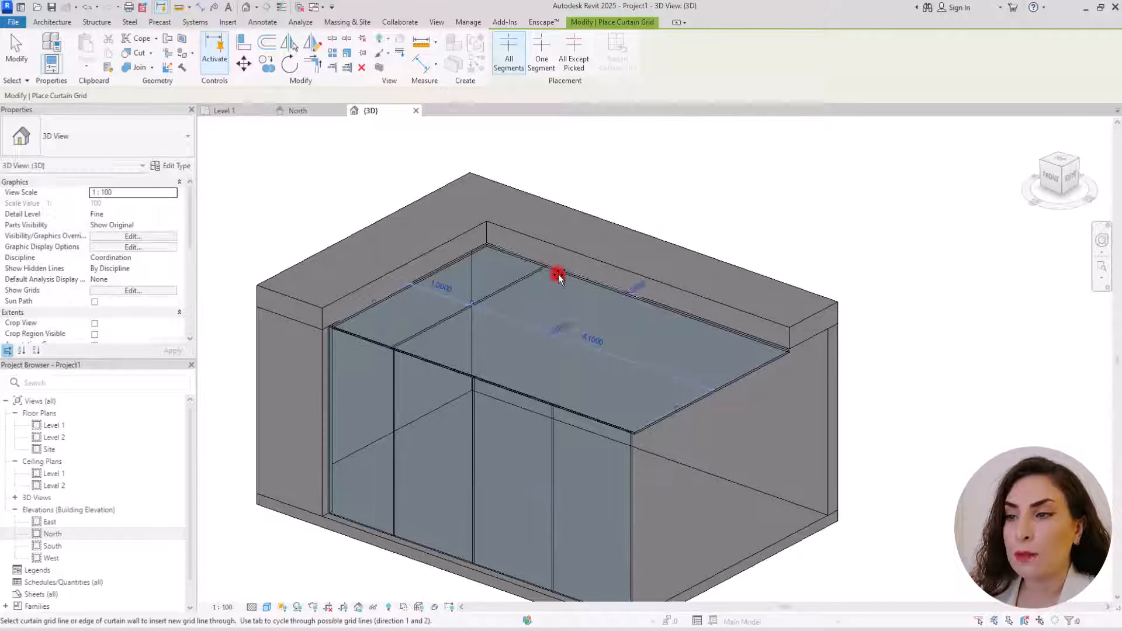
left_click(612, 290)
left_click(686, 315)
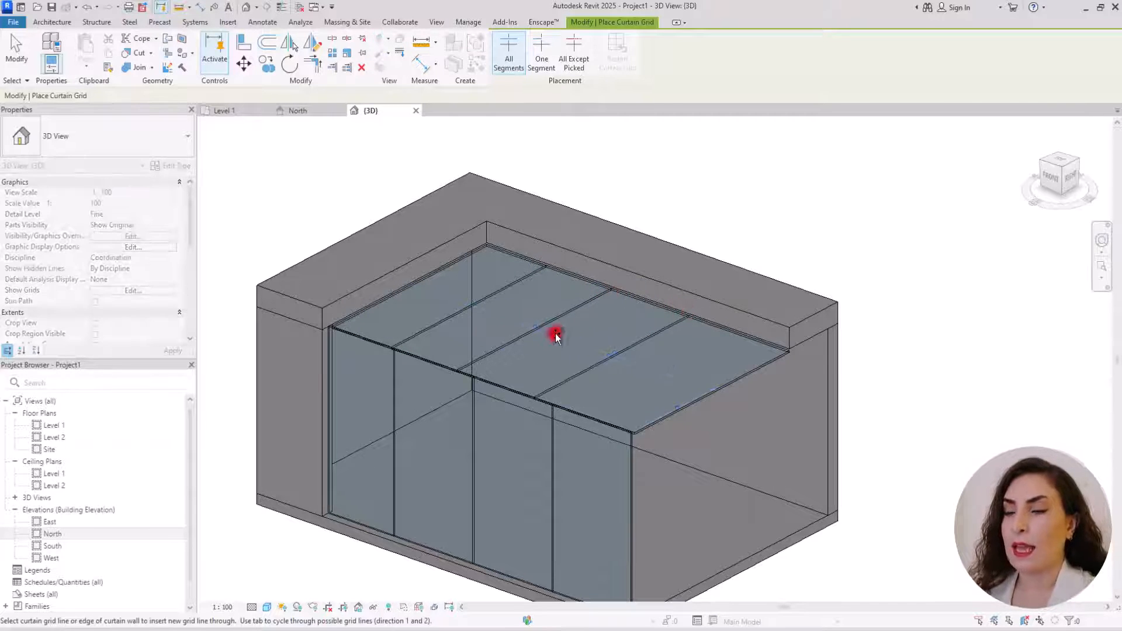
key("Escape")
Set the first vertical grid line of the curtain wall 1.25 m from the short wall.
left_click(391, 377)
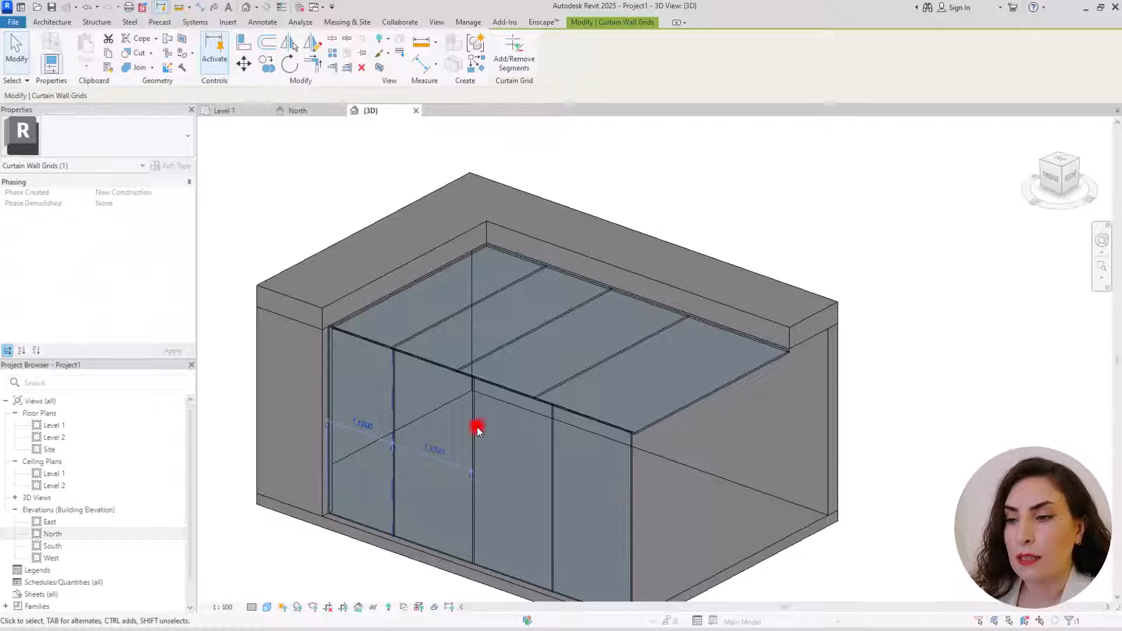
key("Escape")
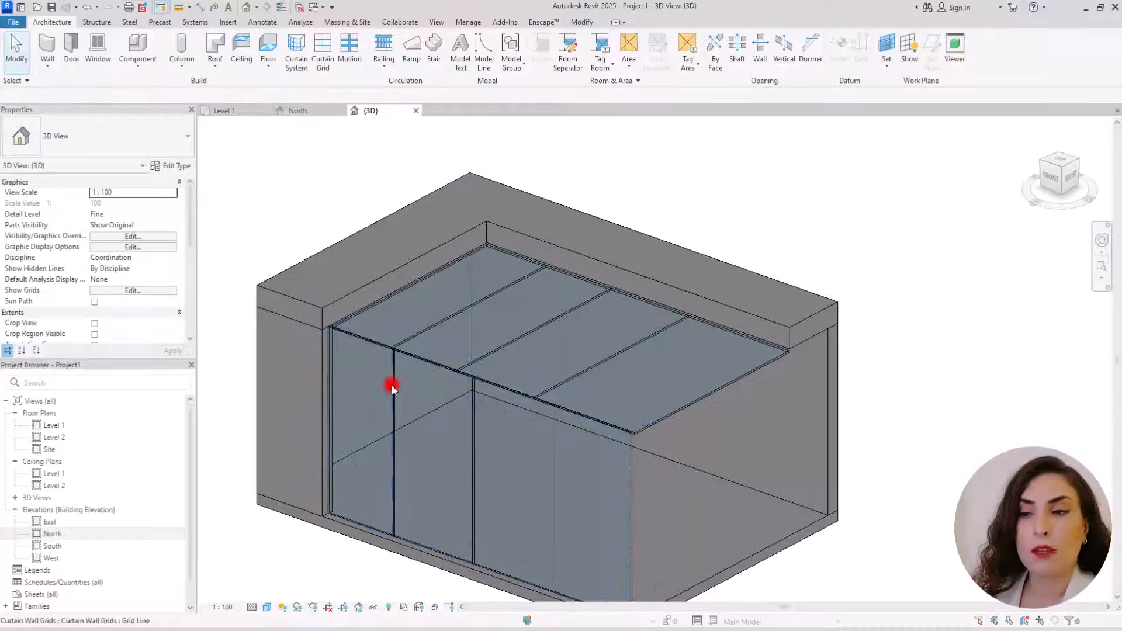
left_click(392, 381)
left_click(353, 420)
type("1")
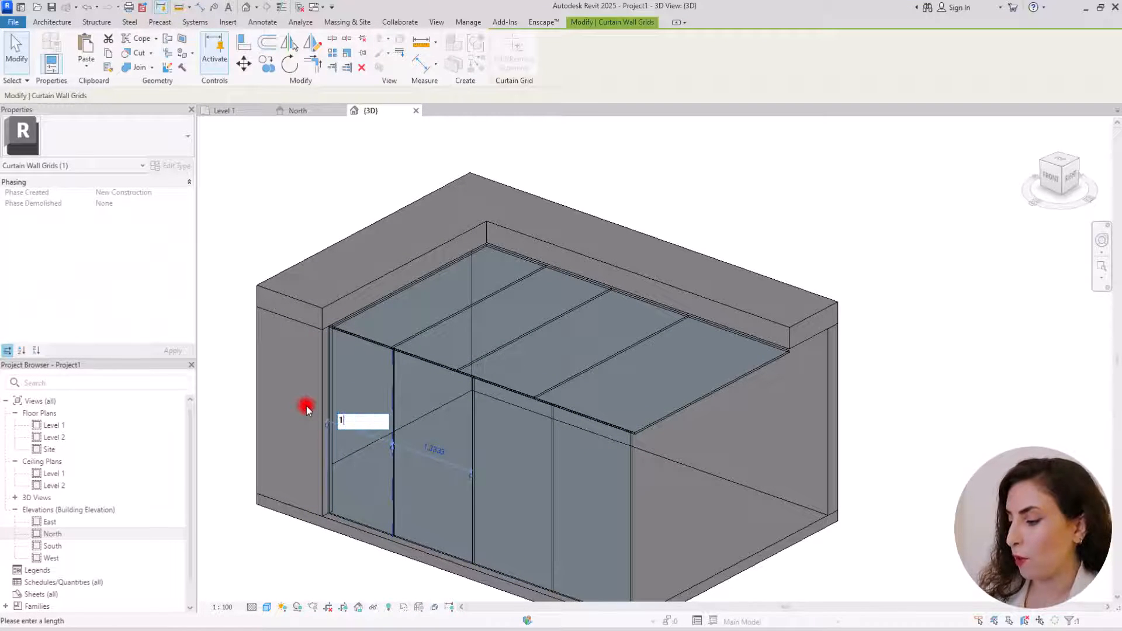
type(".25")
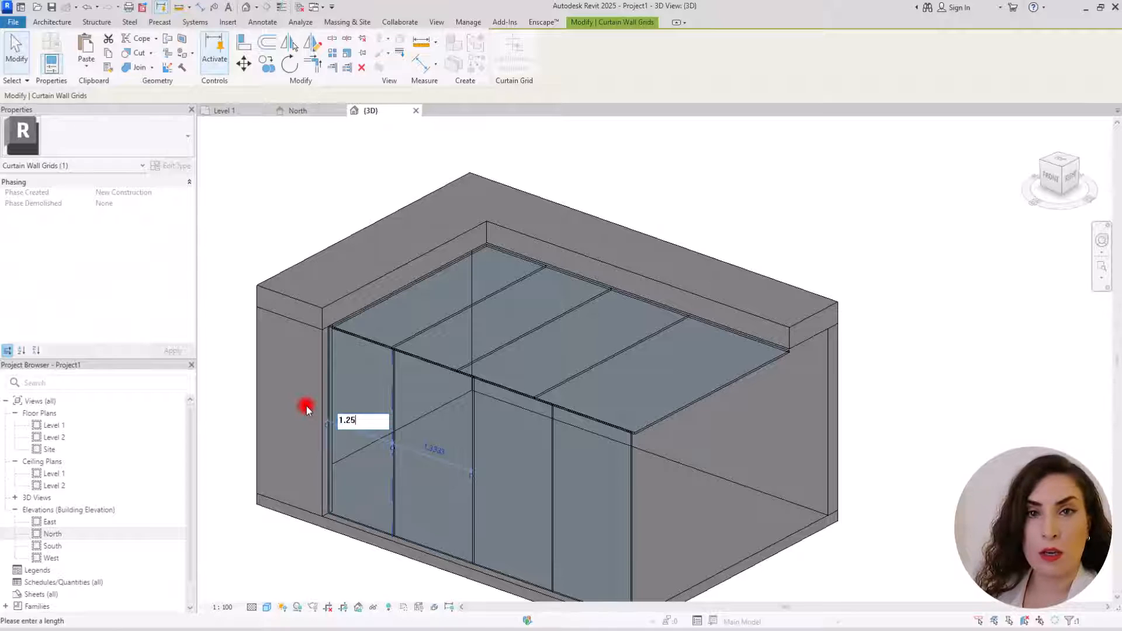
key("Return")
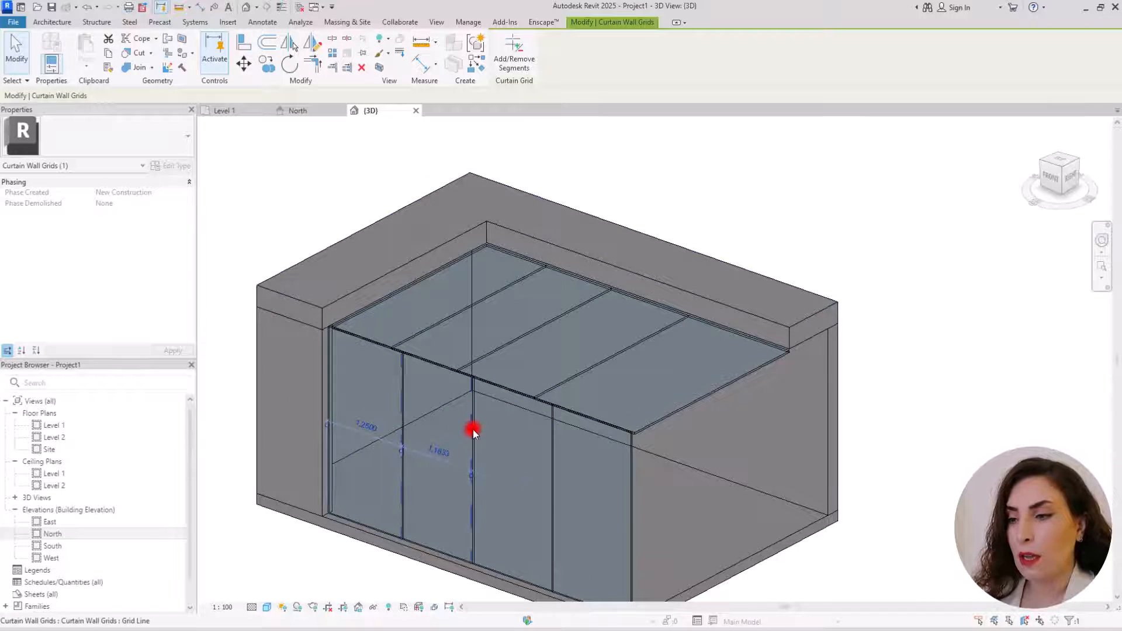
Space the second and third vertical grid lines of the curtain wall 1.25 m from the preceding line.
left_click(472, 430)
left_click(443, 449)
type("1.2")
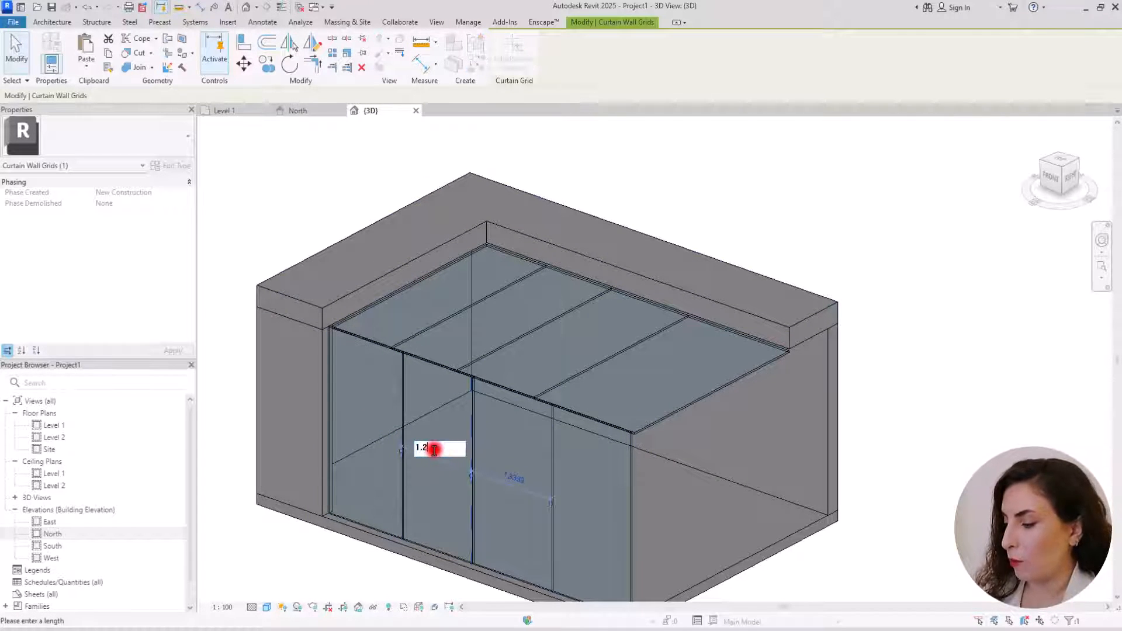
type("5")
key("Return")
left_click(551, 458)
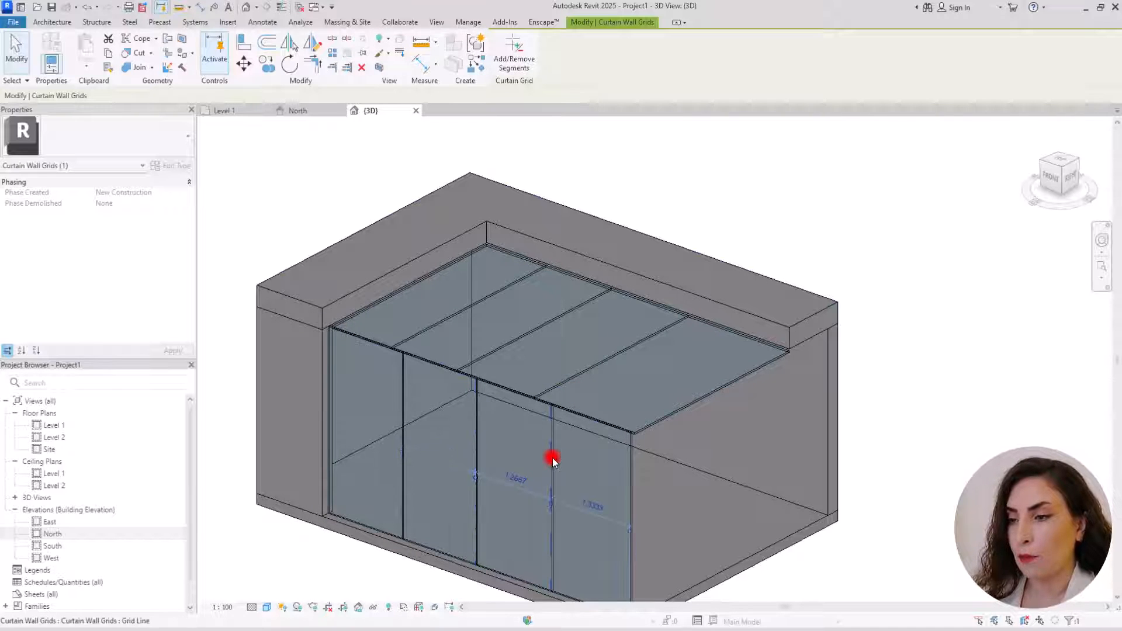
left_click(514, 474)
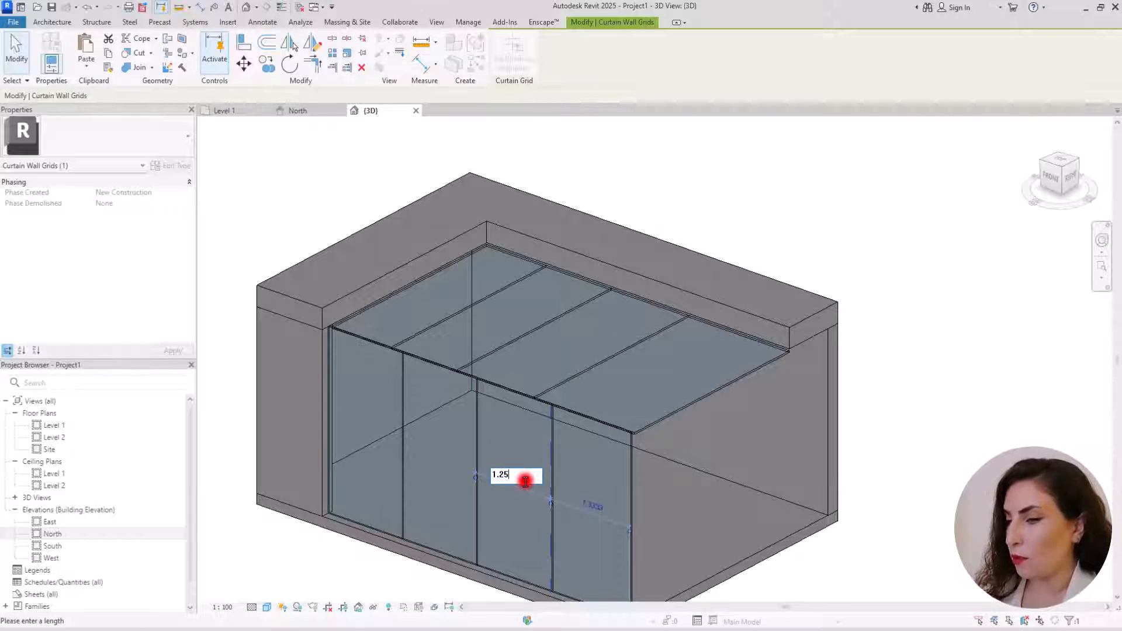
type("1.25")
key("Return")
key("Escape")
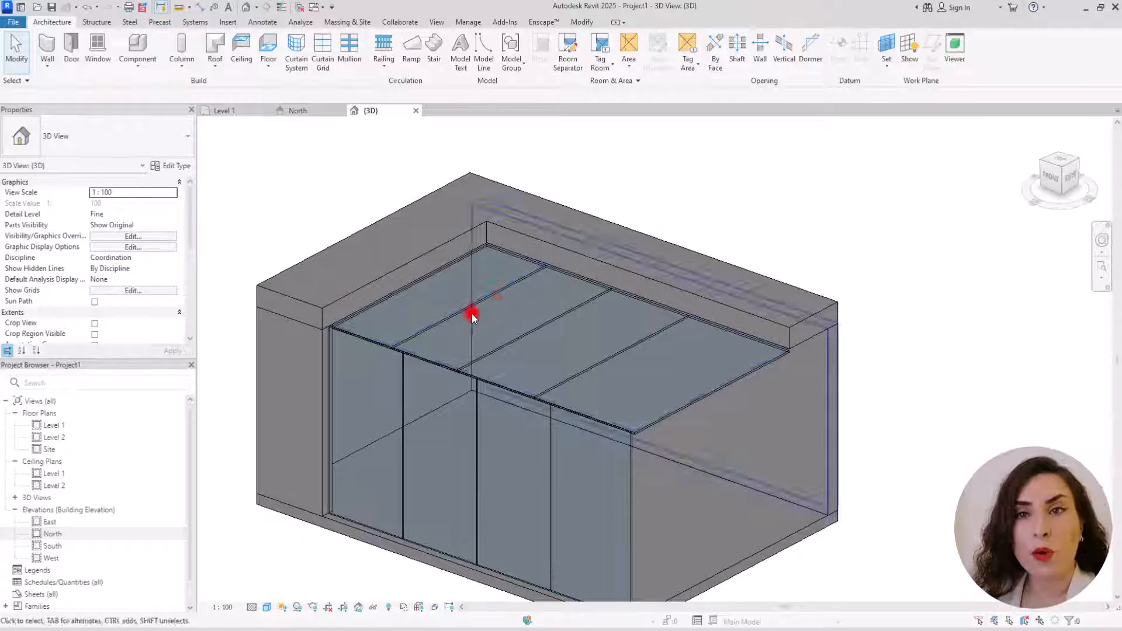
Set the glazed roof's first front-to-back grid line 1.25 m from the roof's left edge.
left_click(486, 297)
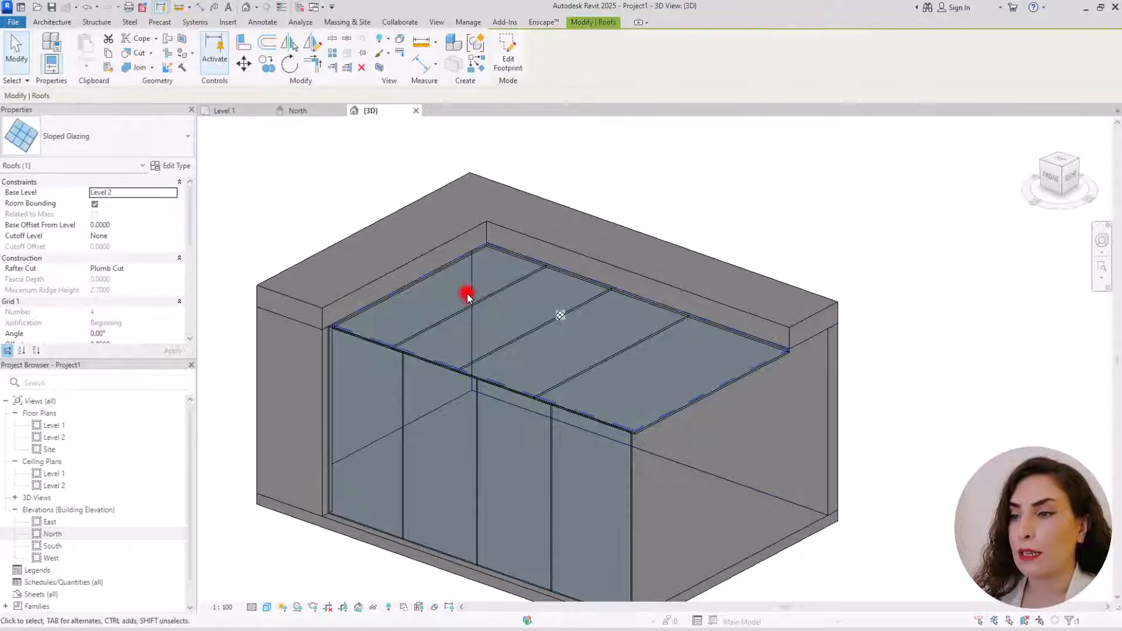
key("Escape")
left_click(492, 294)
left_click(411, 295)
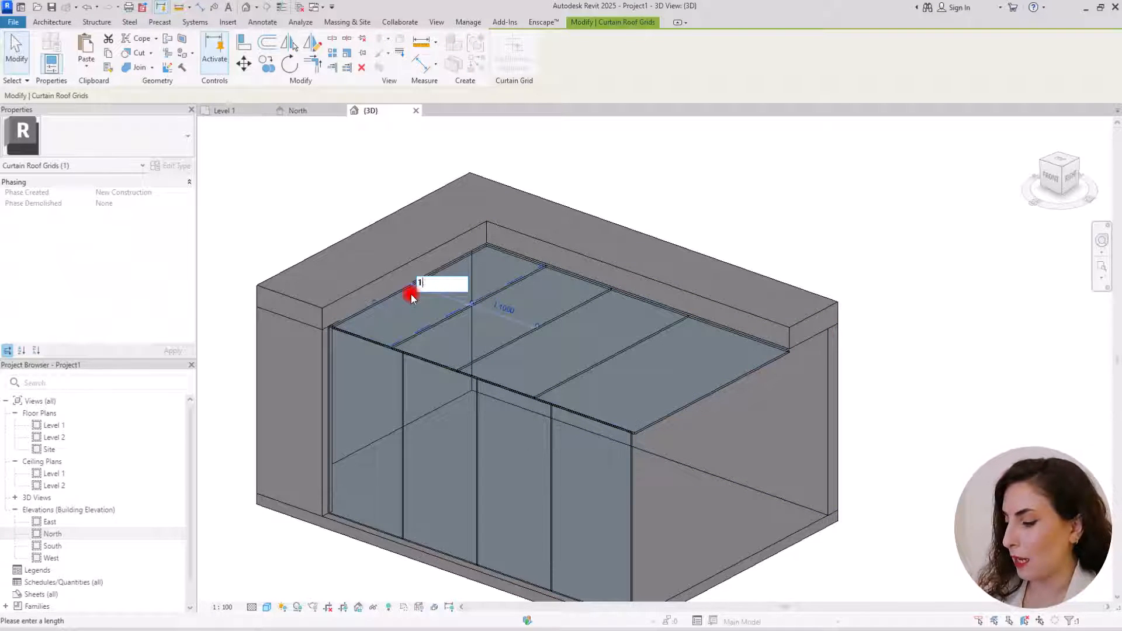
type("1.25")
key("Return")
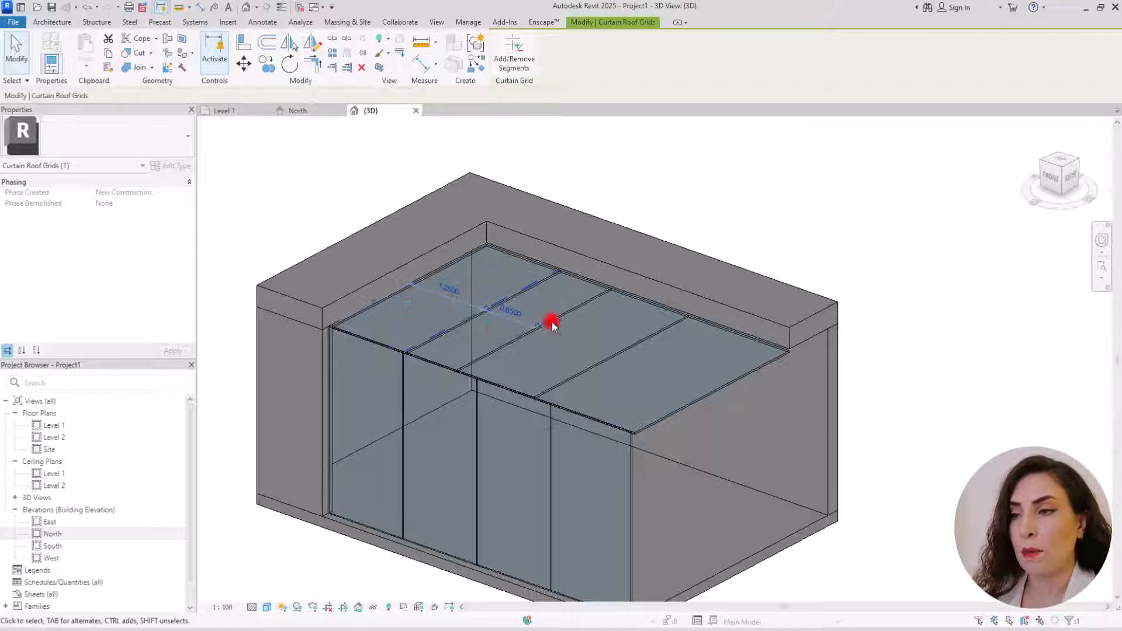
Space the glazed roof's second and third front-to-back grid lines 1.25 m from the preceding line.
left_click(571, 307)
left_click(517, 309)
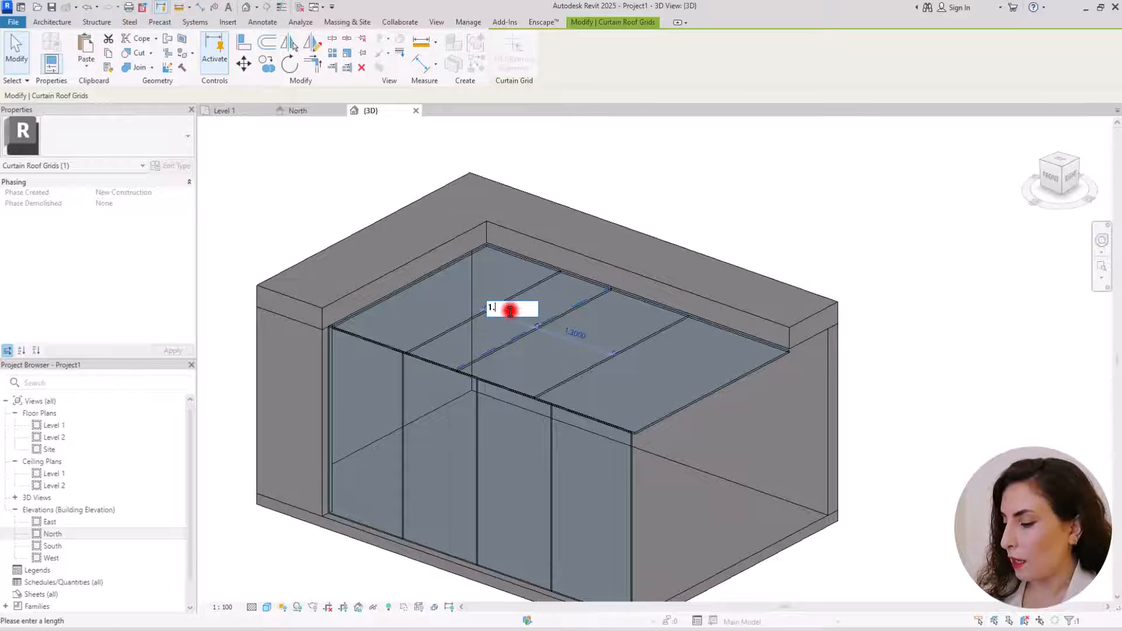
key("Return")
left_click(657, 329)
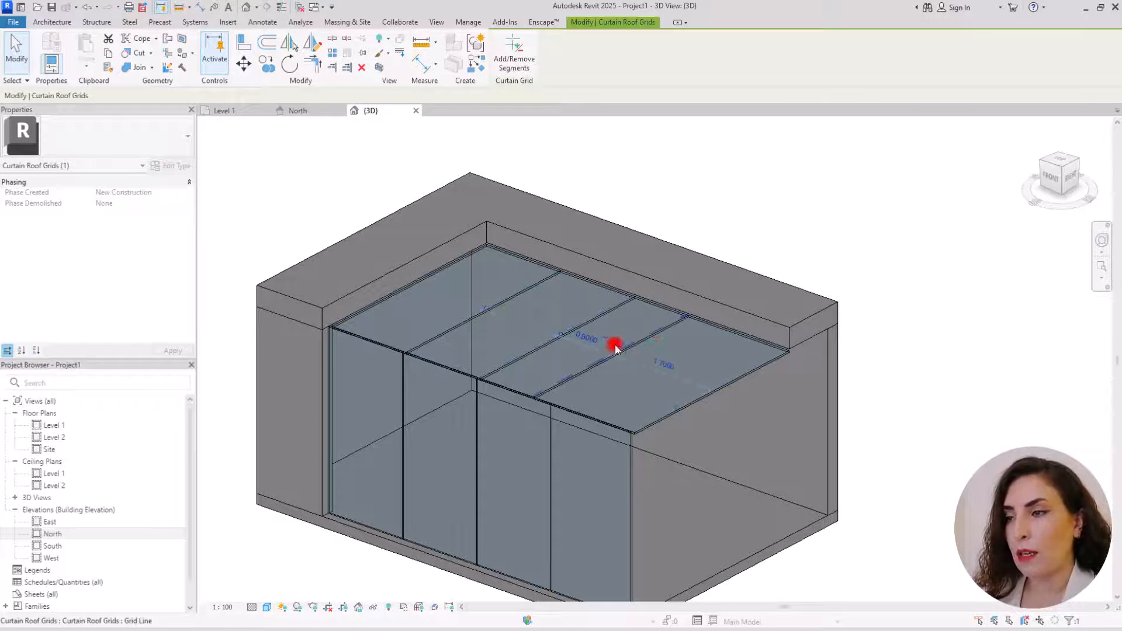
left_click(586, 337)
type("1.2")
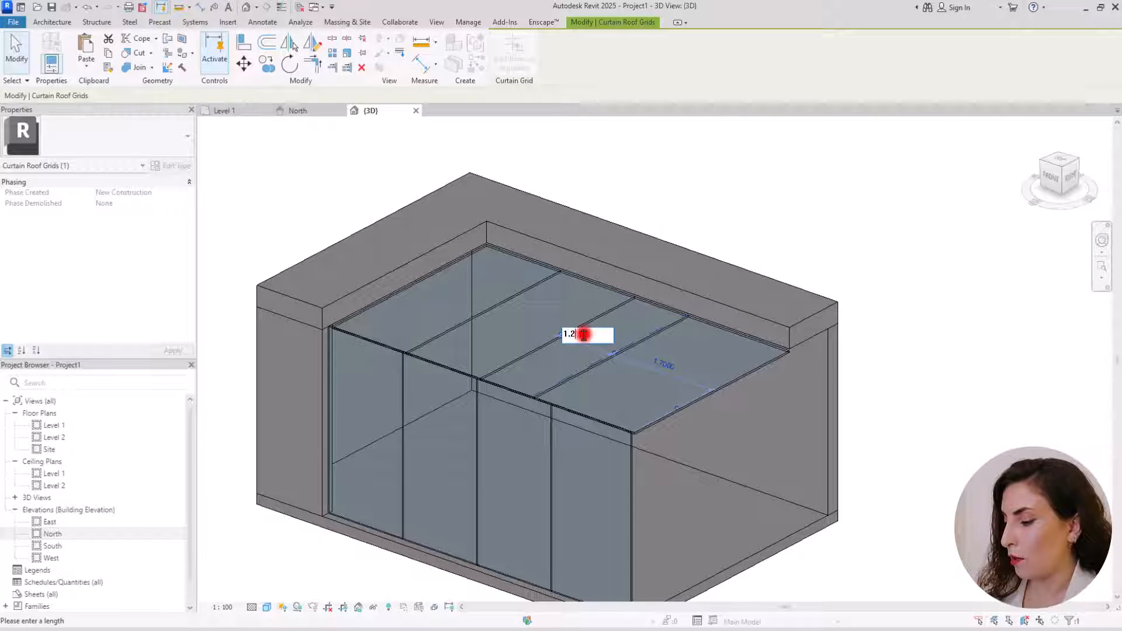
type("5")
key("Return")
key("Escape")
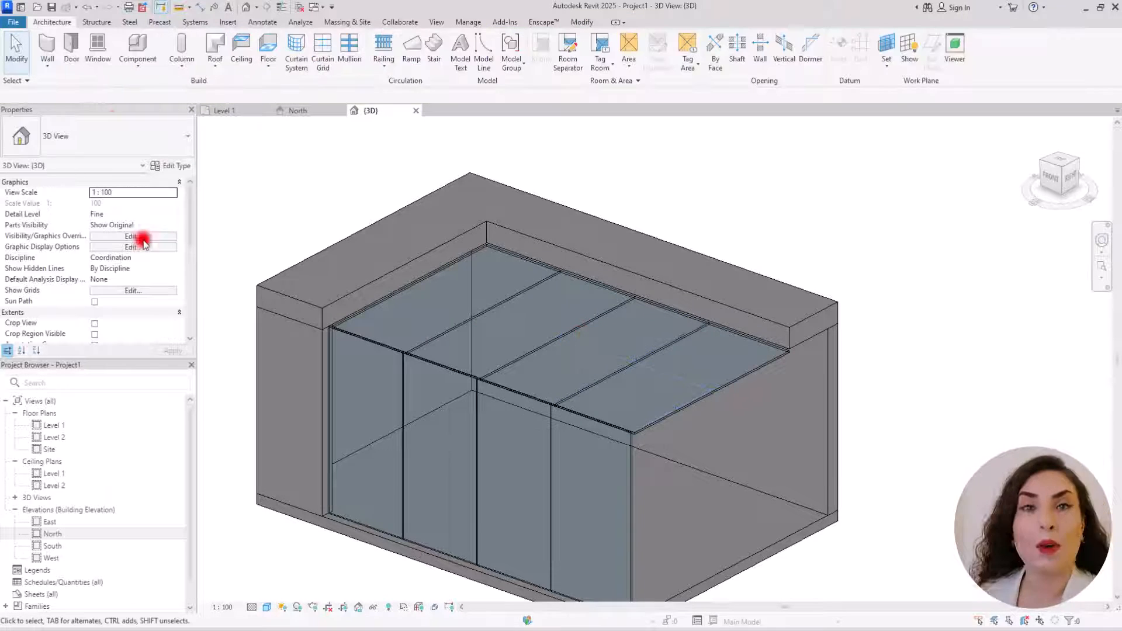
Start the Mullion command with All Grid Lines placement and choose the Rectangular Mullion 30mm Square type.
left_click(350, 52)
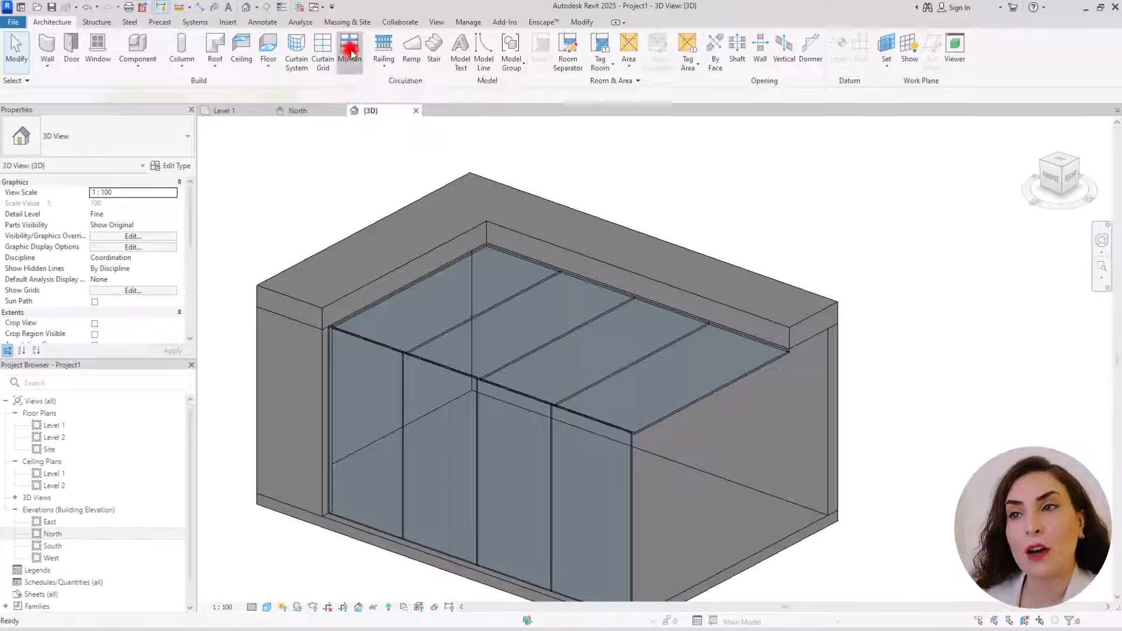
left_click(560, 59)
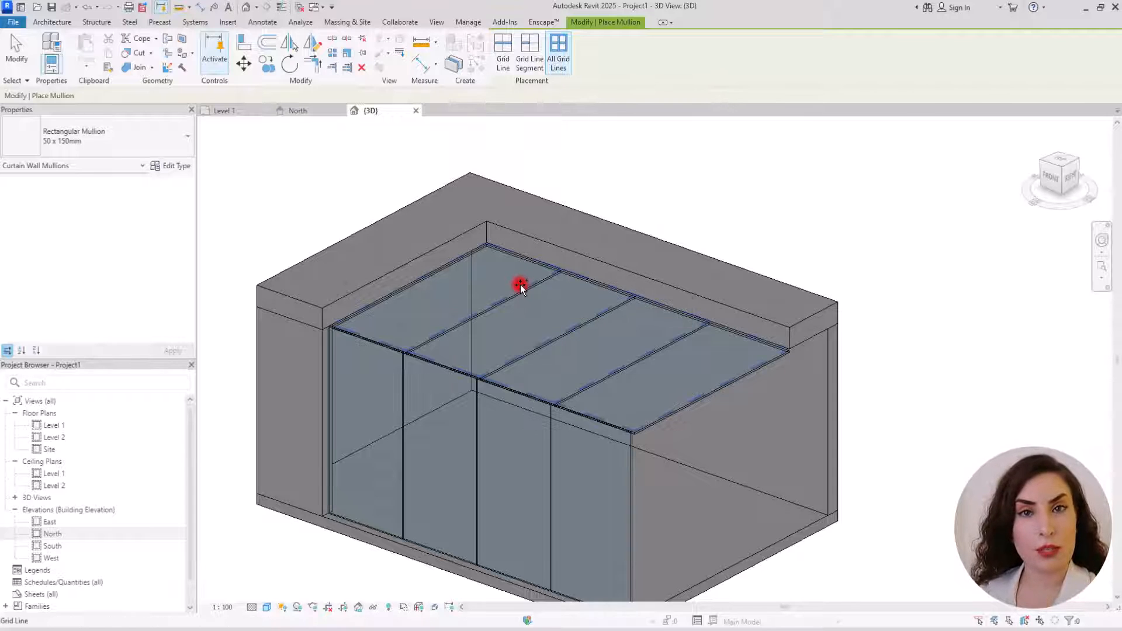
left_click(560, 391)
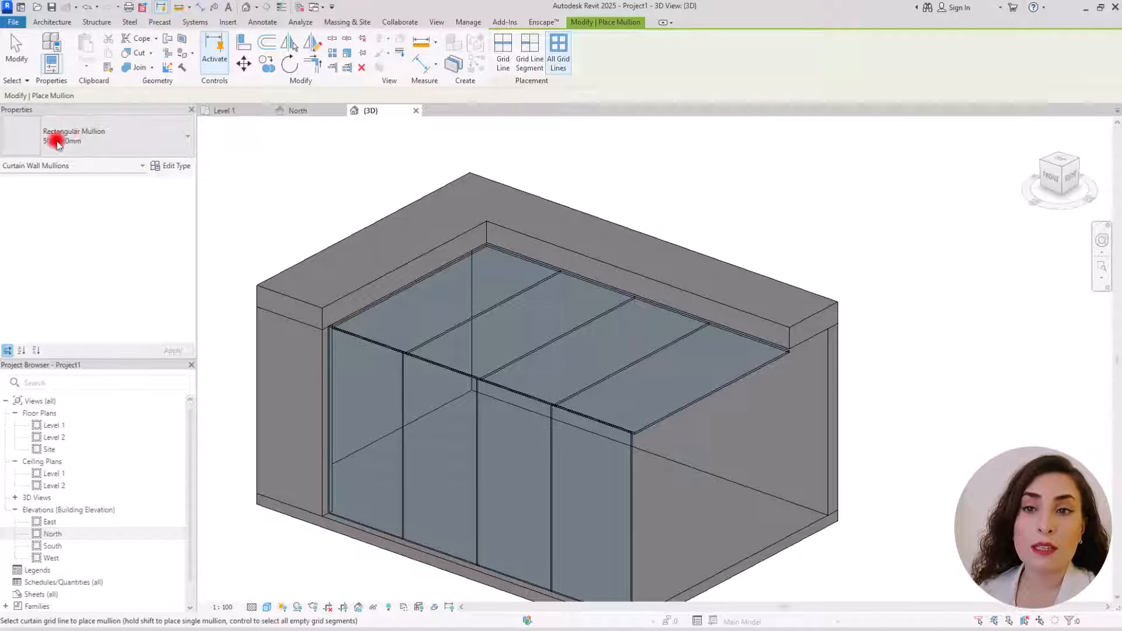
left_click(138, 140)
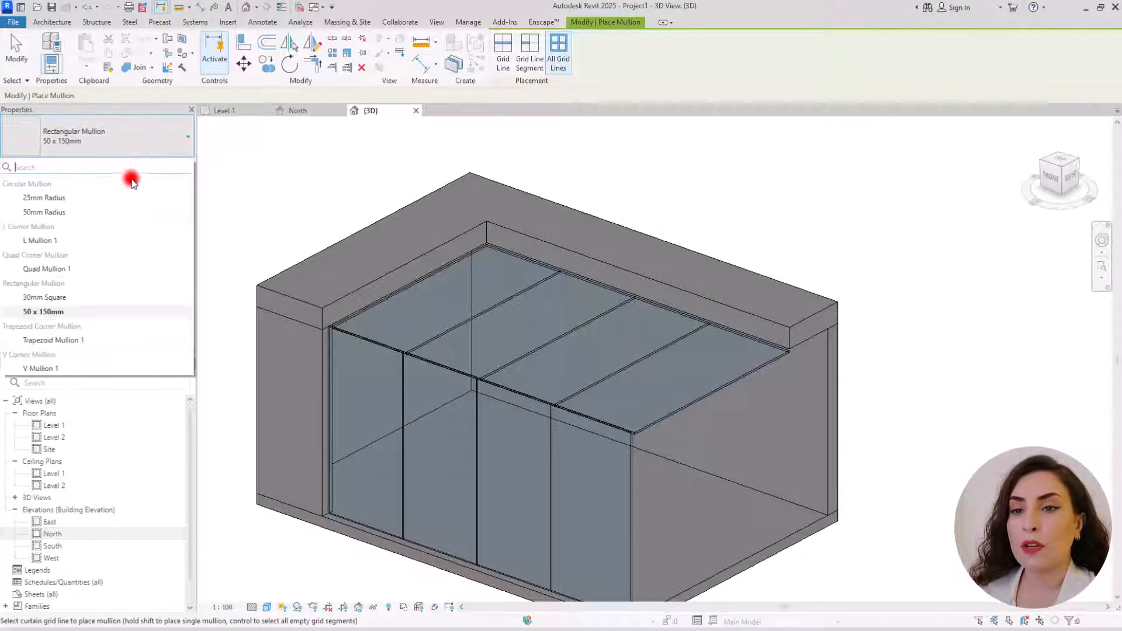
left_click(50, 298)
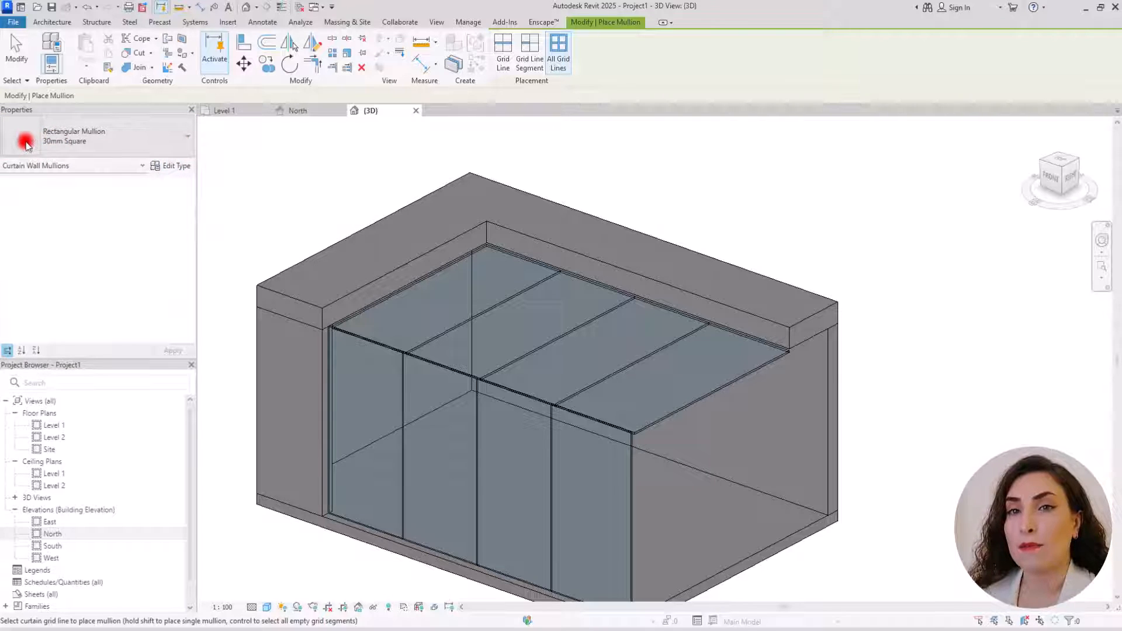
Duplicate the mullion type as 60mm Square and set its width on side 1 and side 2 to 0.03 m.
left_click(175, 166)
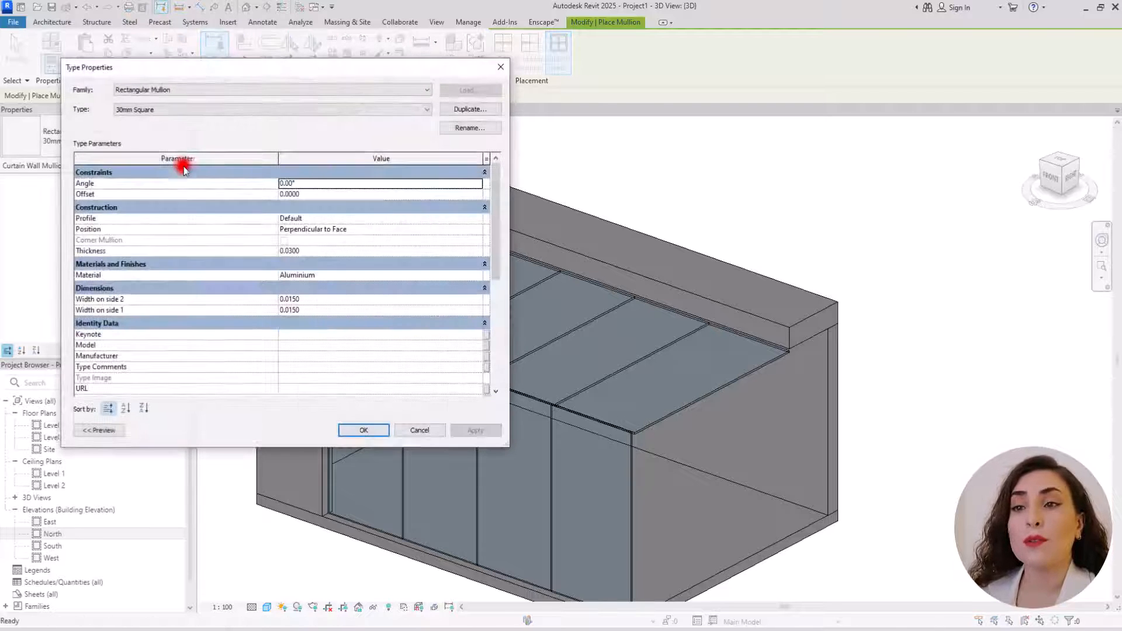
left_click(467, 109)
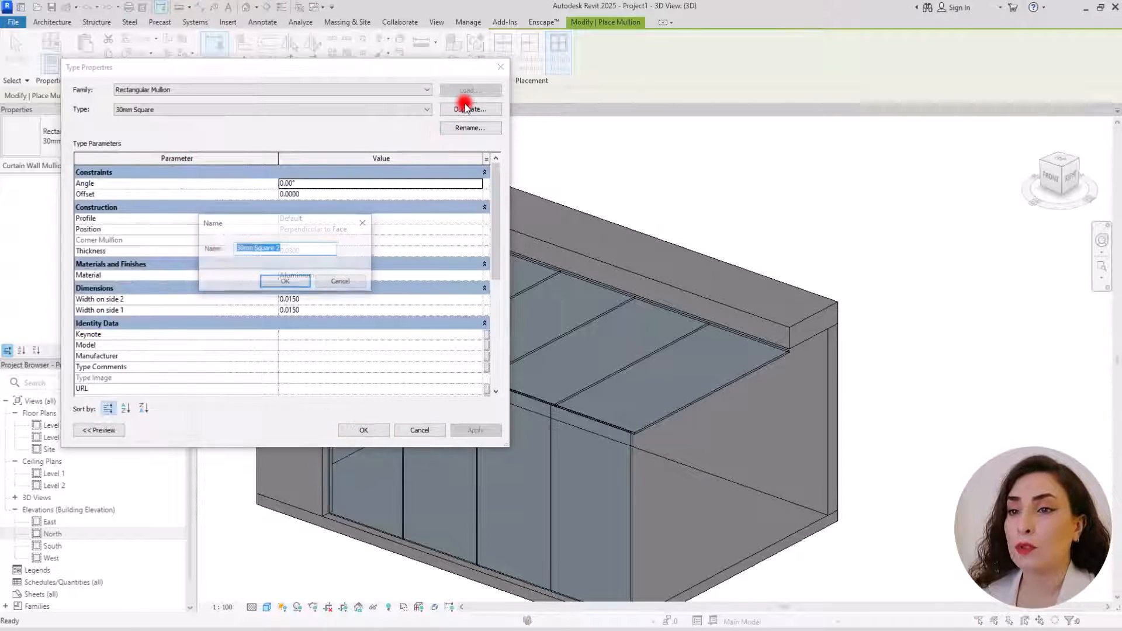
left_click(237, 249)
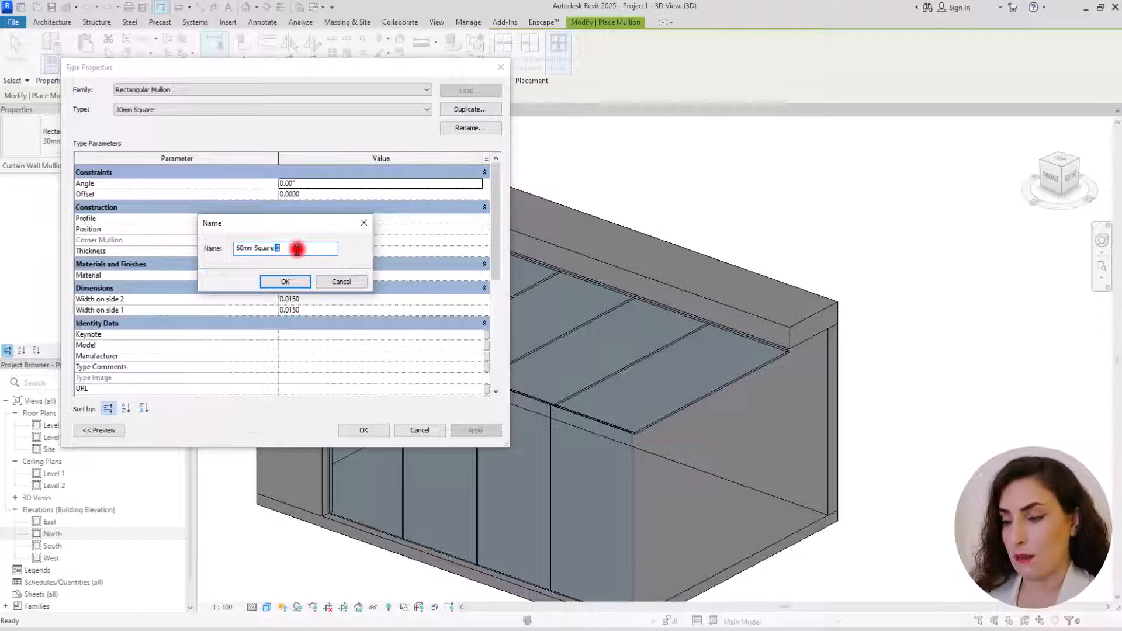
left_click(284, 281)
left_click(286, 299)
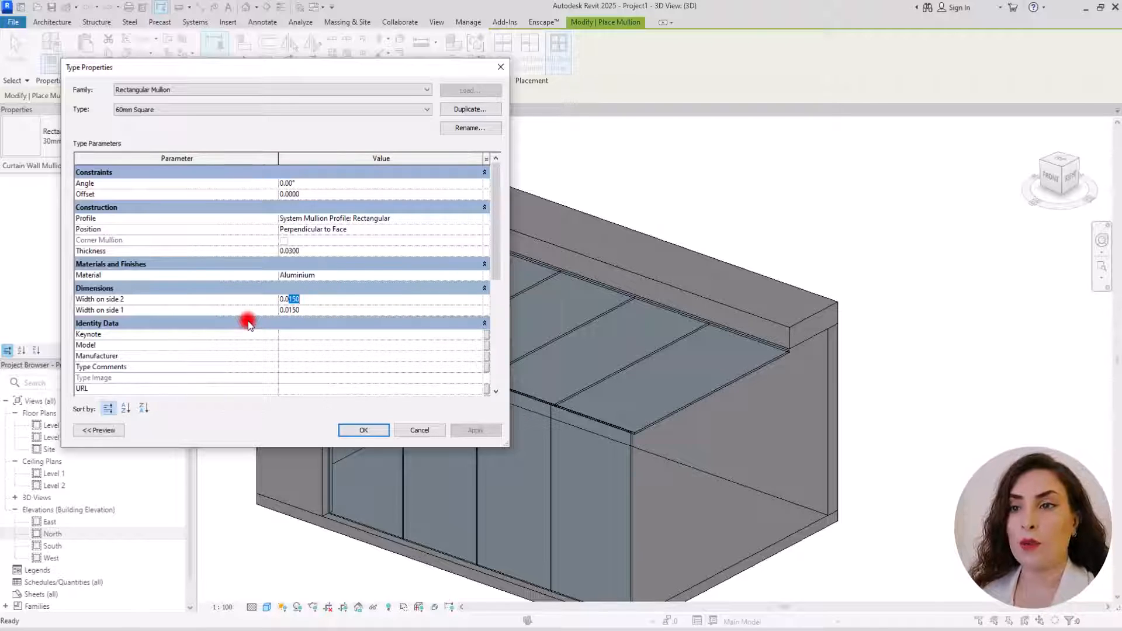
left_click(292, 310)
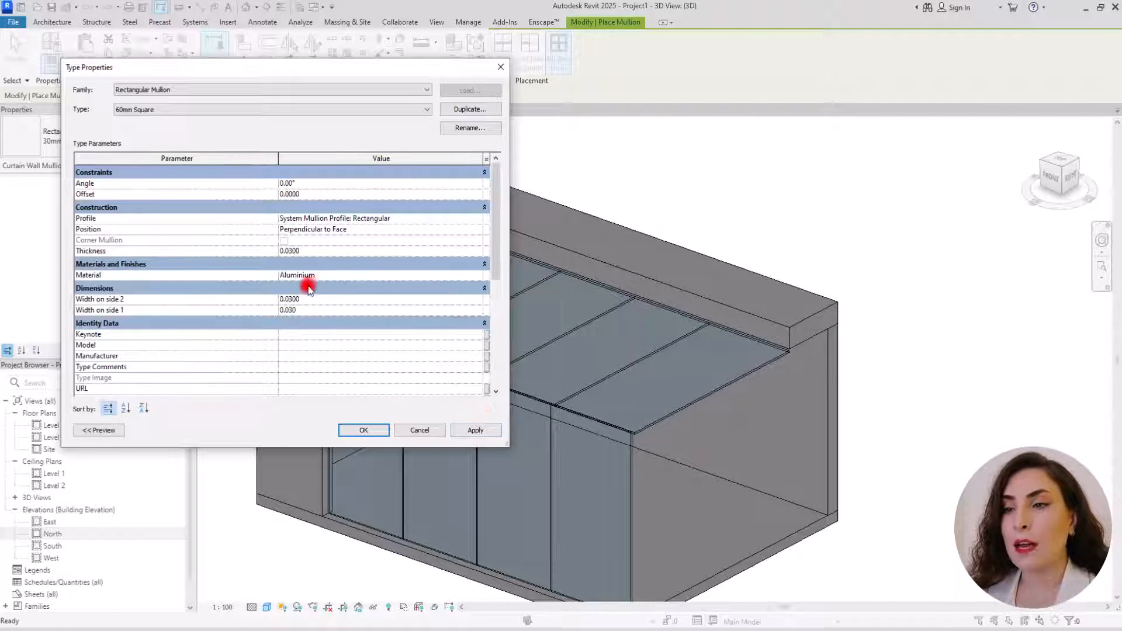
Create a new material named "0 Mulion" from the 60mm Square mullion type's material setting.
left_click(479, 275)
left_click(478, 276)
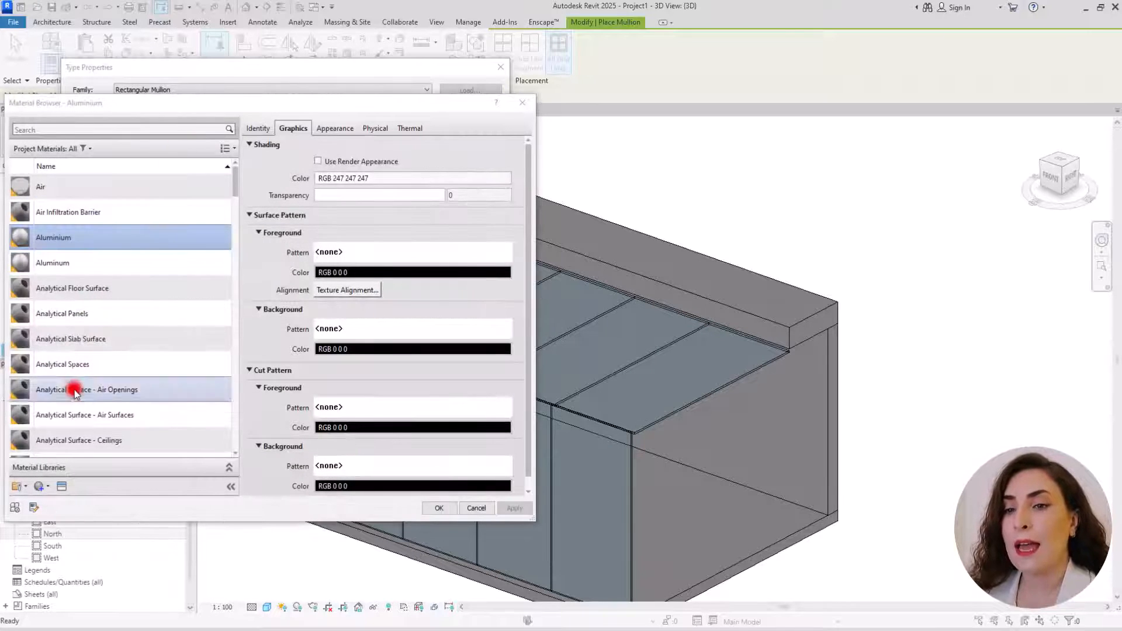
left_click(38, 487)
left_click(54, 497)
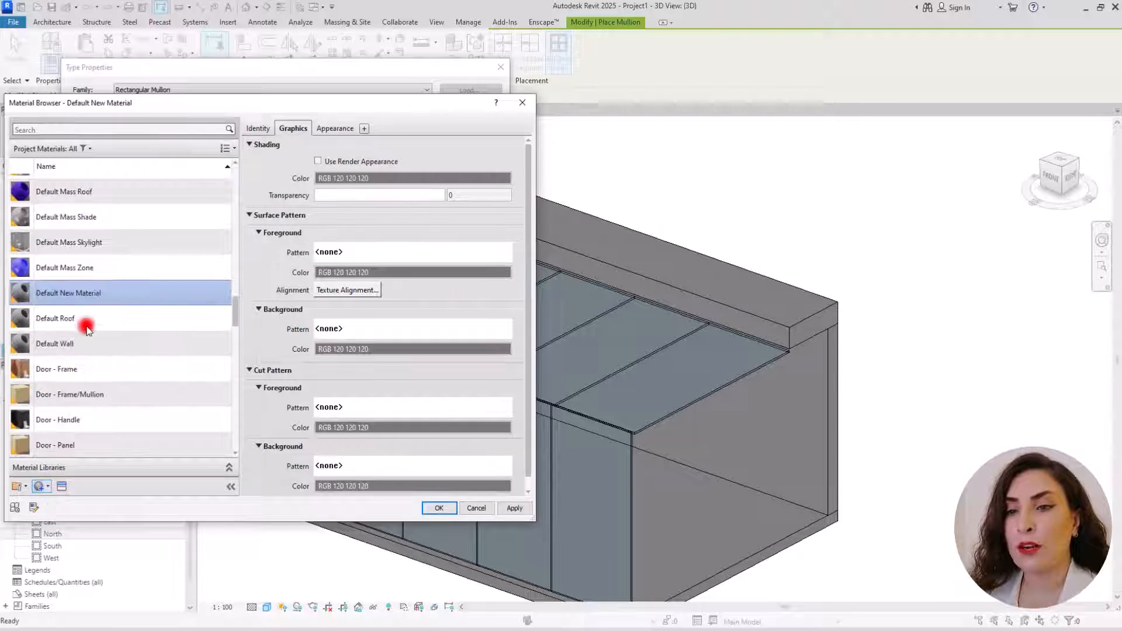
right_click(87, 299)
left_click(112, 349)
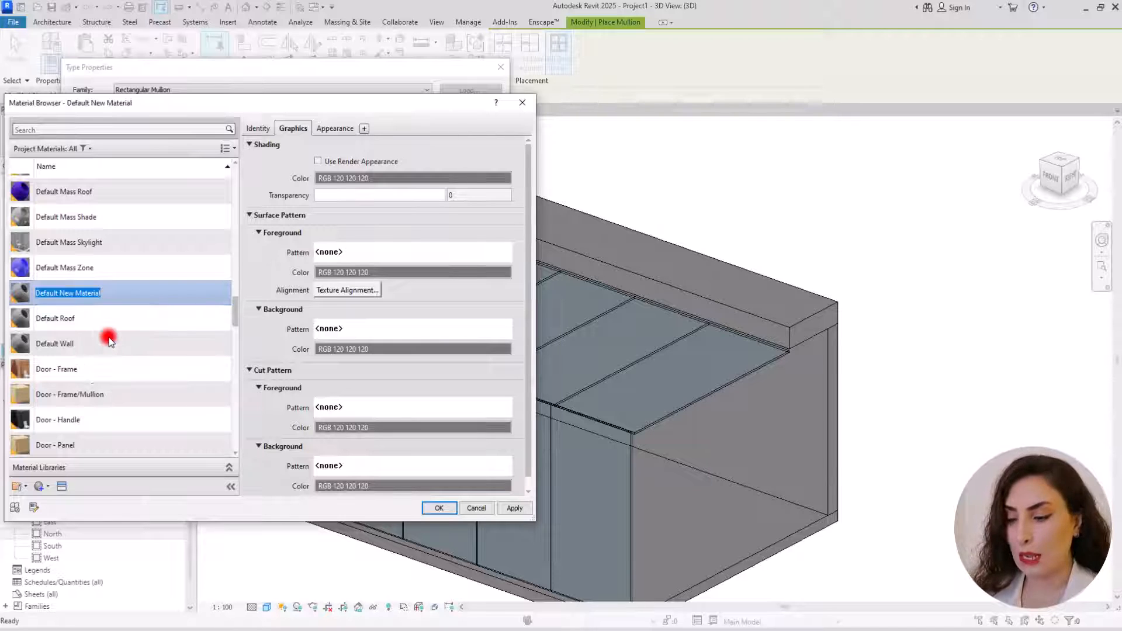
type("d")
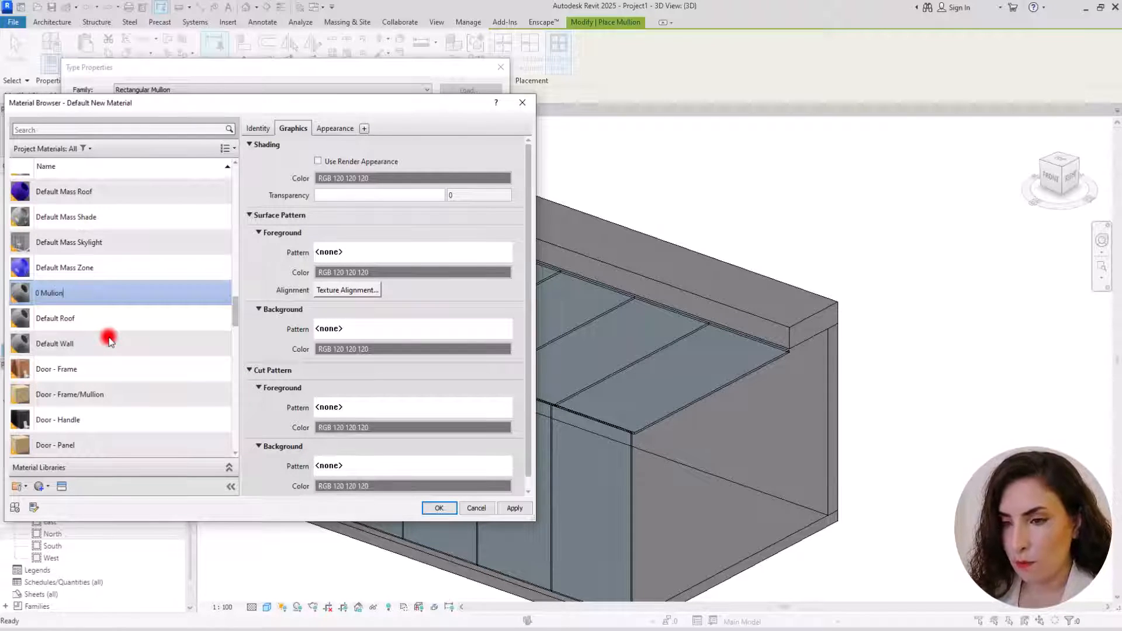
type(" Mulion")
key("Return")
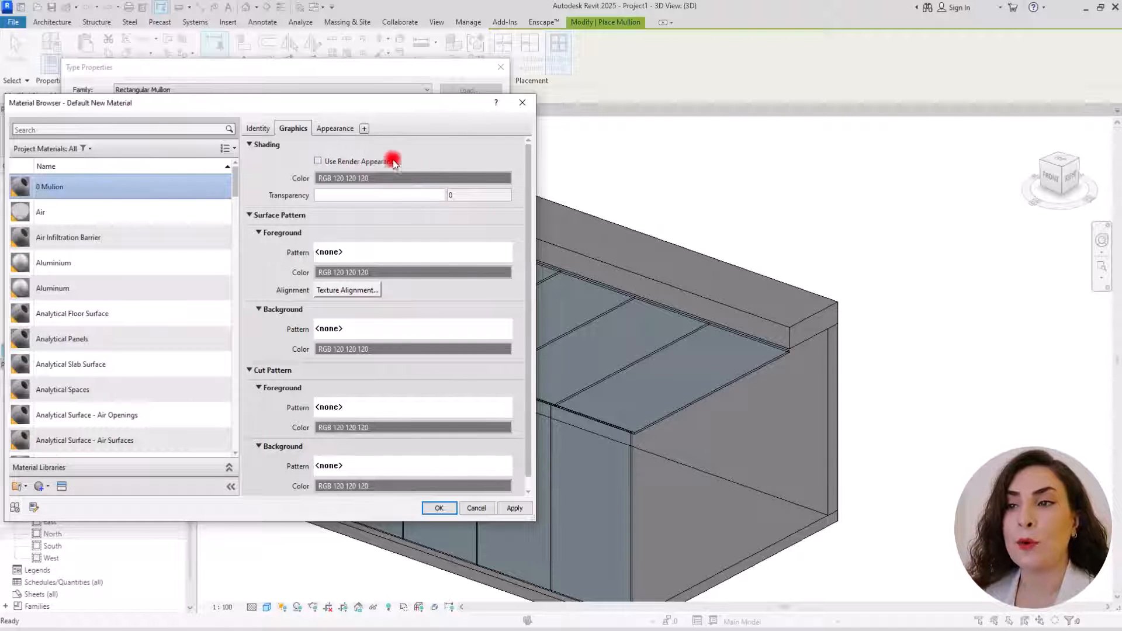
Set the shading color of the 0 Mulion material to dark grey, RGB 45 45 45.
left_click(410, 177)
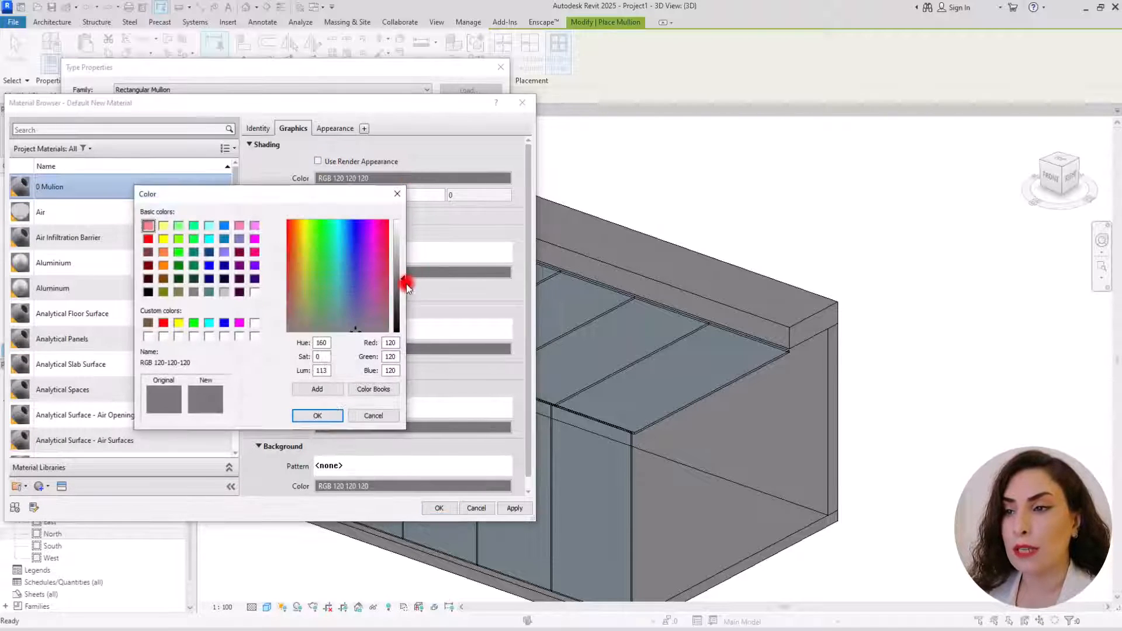
left_click_drag(405, 278, 402, 311)
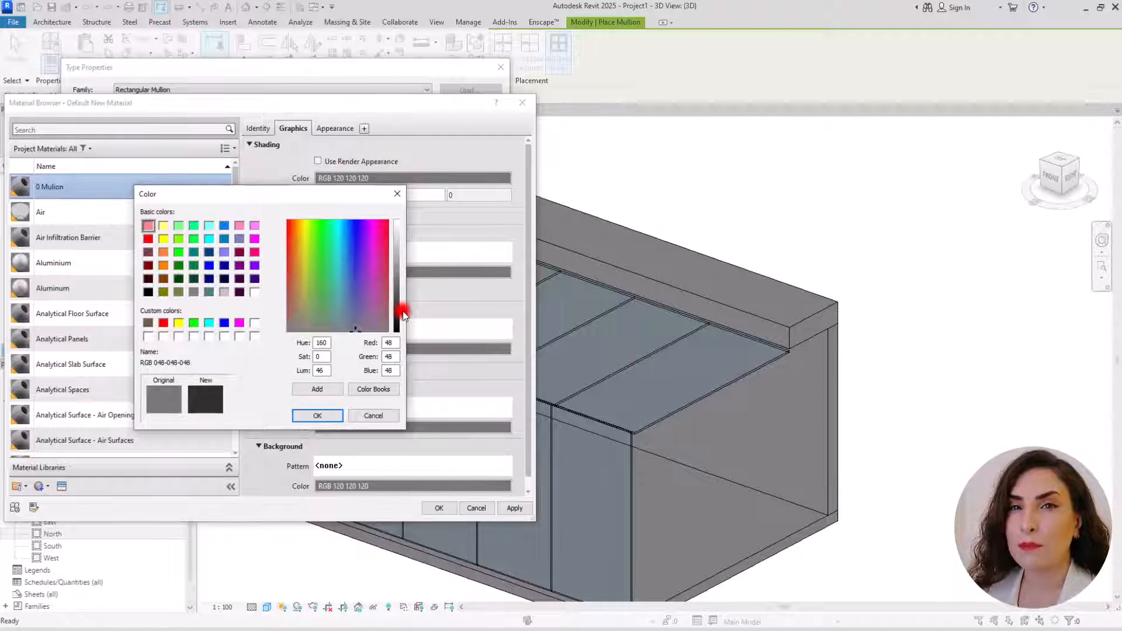
left_click_drag(402, 311, 404, 313)
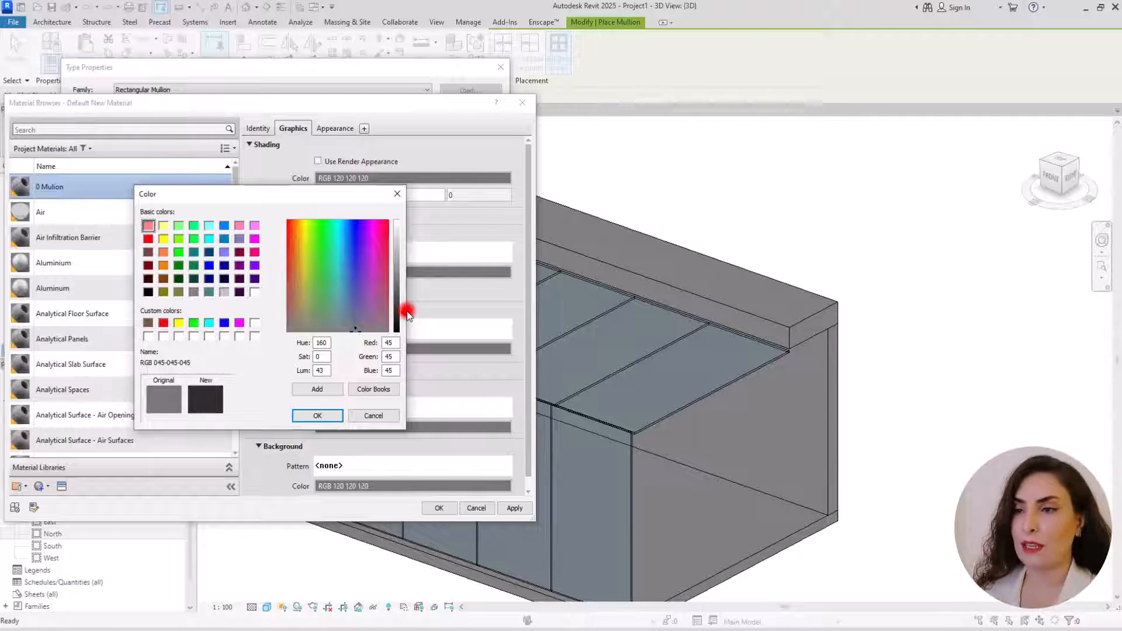
left_click(316, 415)
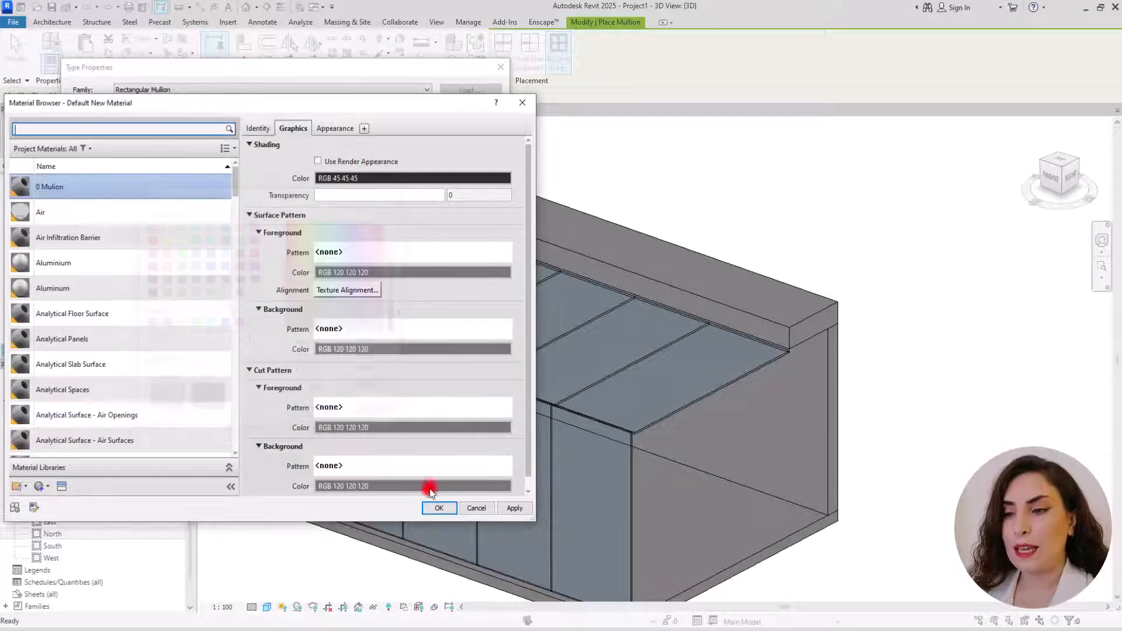
Apply the 0 Mulion material to the 60mm Square type and place its mullions on all grid lines of the sloped glazing and curtain wall.
left_click(439, 508)
key("Return")
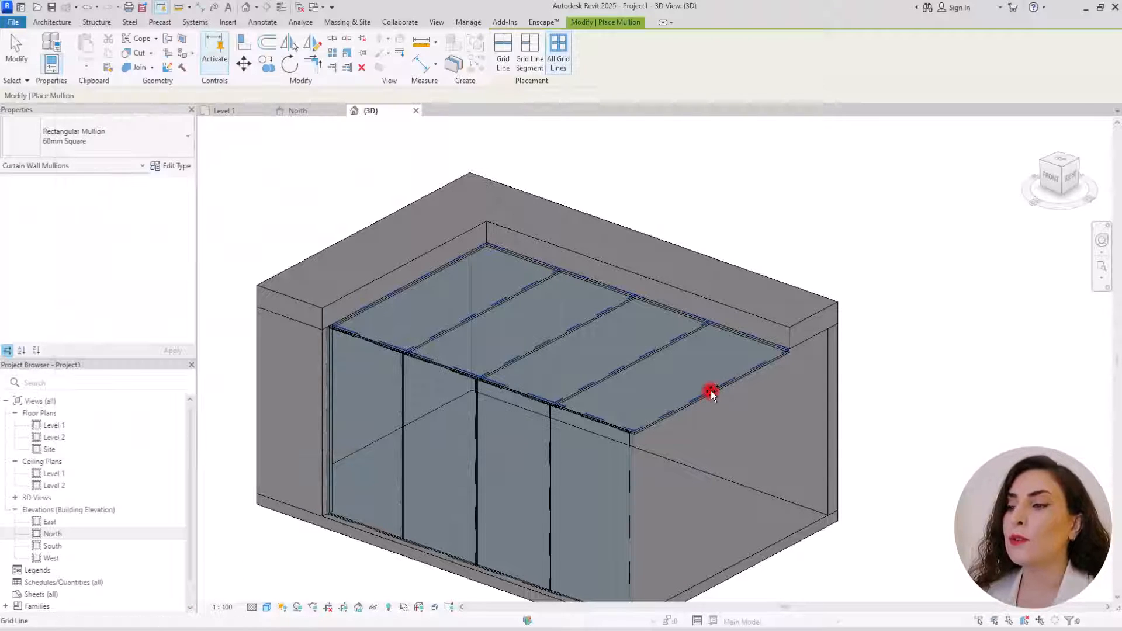
left_click(710, 392)
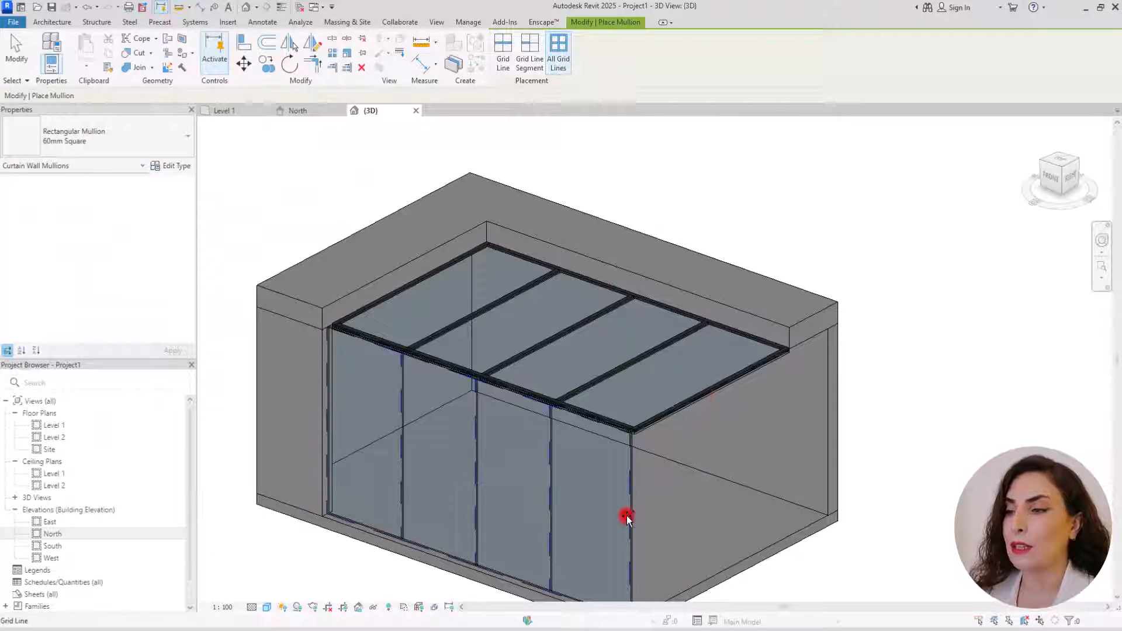
left_click(630, 485)
key("Escape")
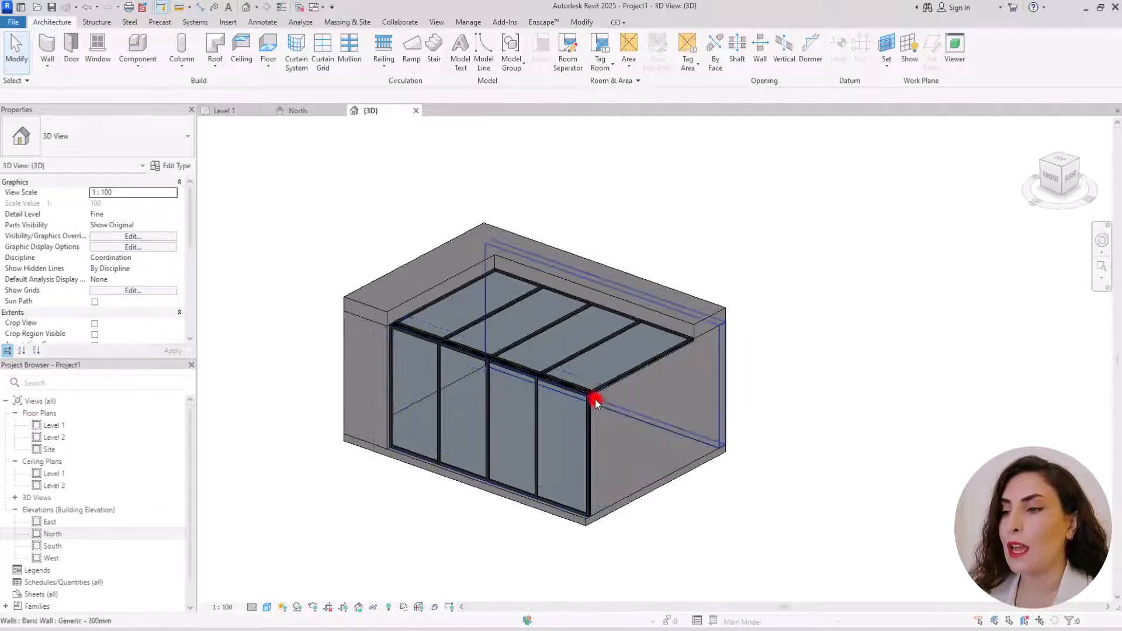
Inspect the corner where the curtain wall meets the sloped glazing and open the East elevation at that junction.
scroll(388, 320, "up", 2)
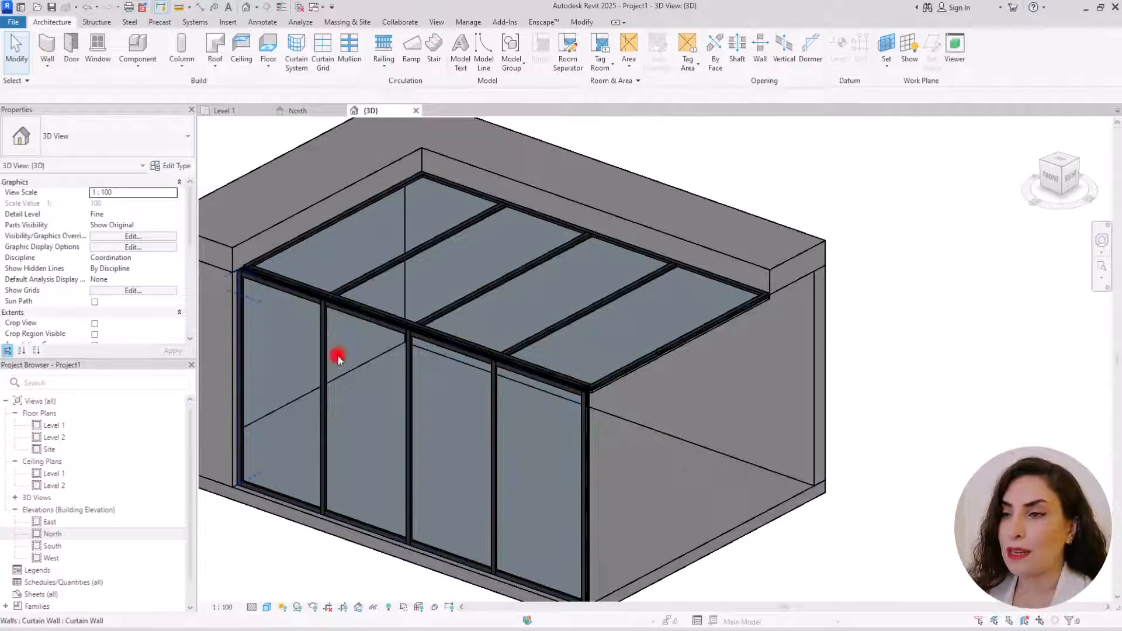
scroll(231, 280, "up", 2)
scroll(234, 280, "up", 4)
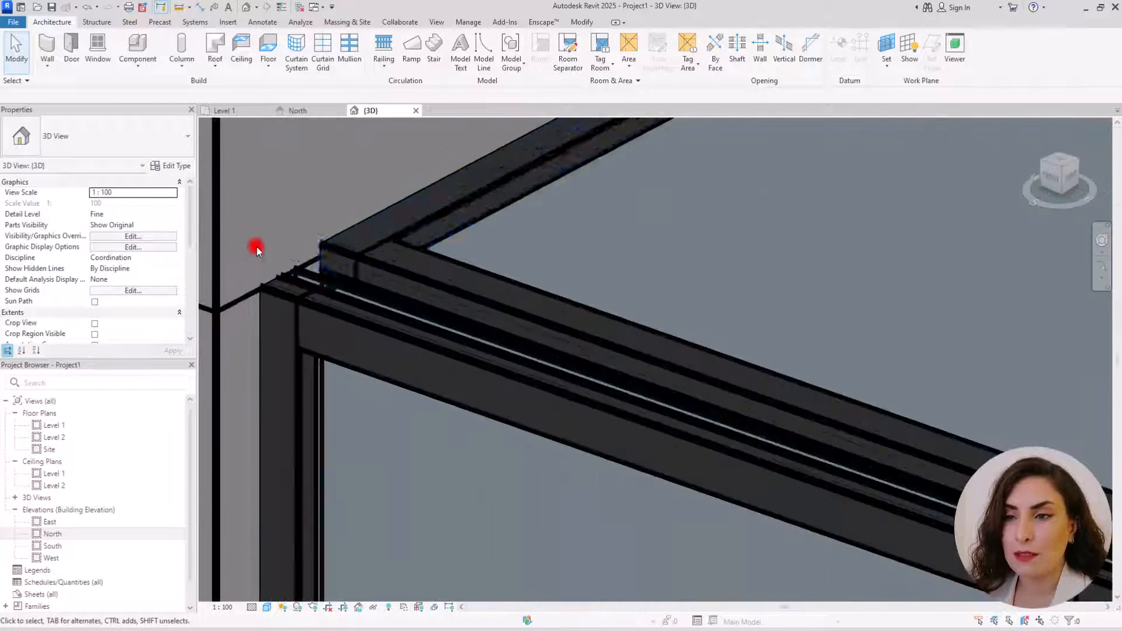
scroll(359, 286, "down", 3)
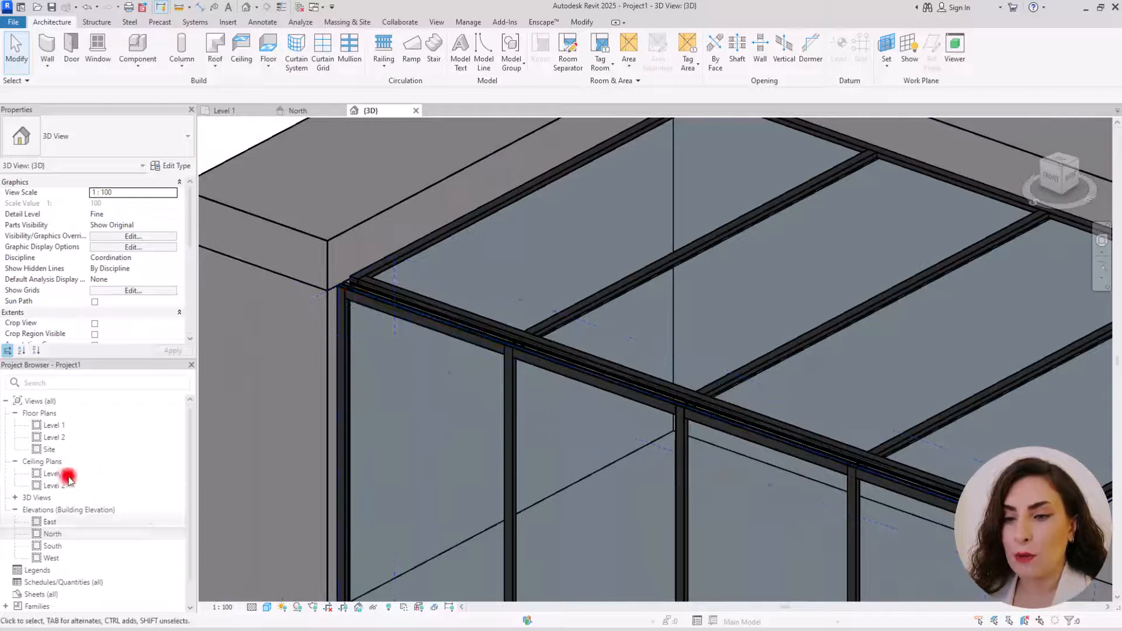
double_click(60, 523)
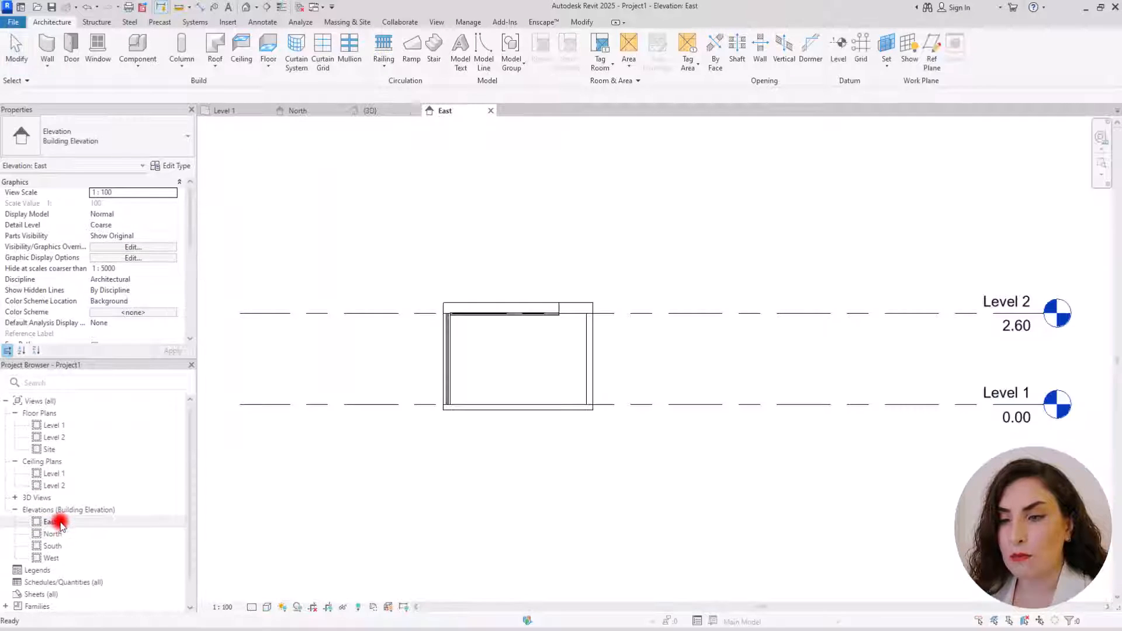
scroll(321, 213, "up", 5)
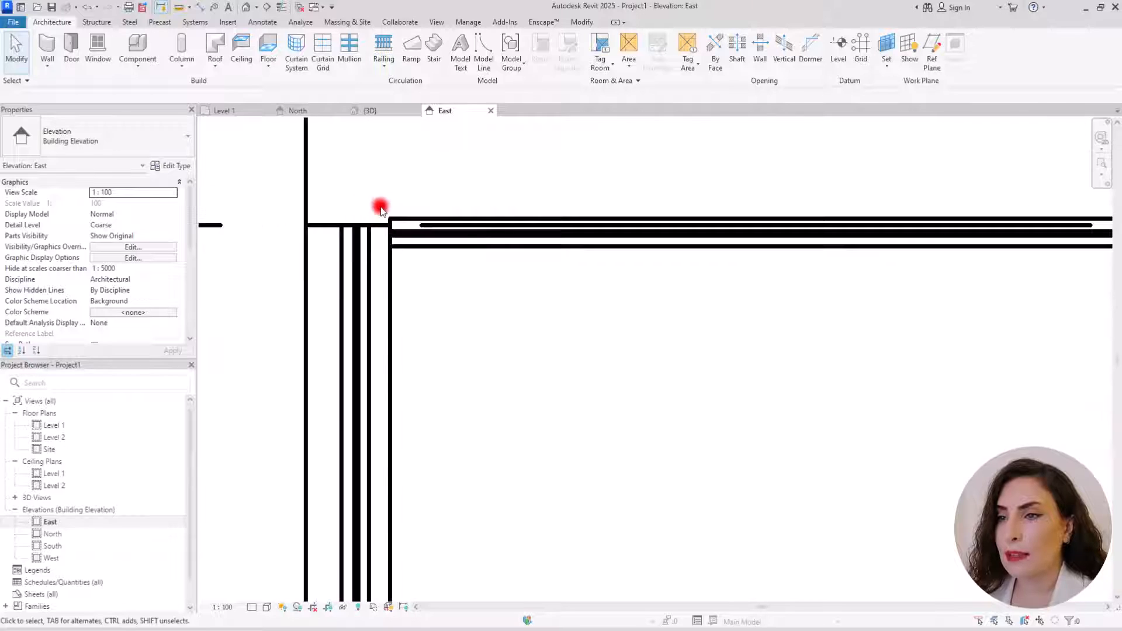
Nudge the sloped-glazing roof upward in the East elevation to a base offset of 0.155 m from Level 2.
left_click(496, 355)
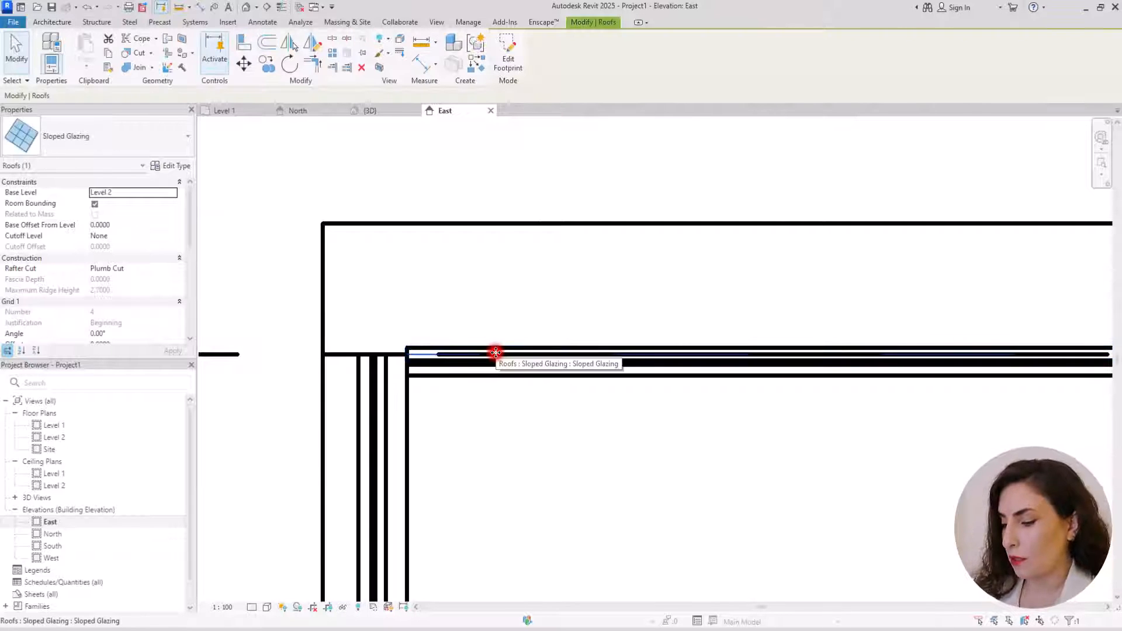
key("Up")
key("Up")
key("Up")
key("Up")
key("Up")
key("Up")
key("Up")
key("Up")
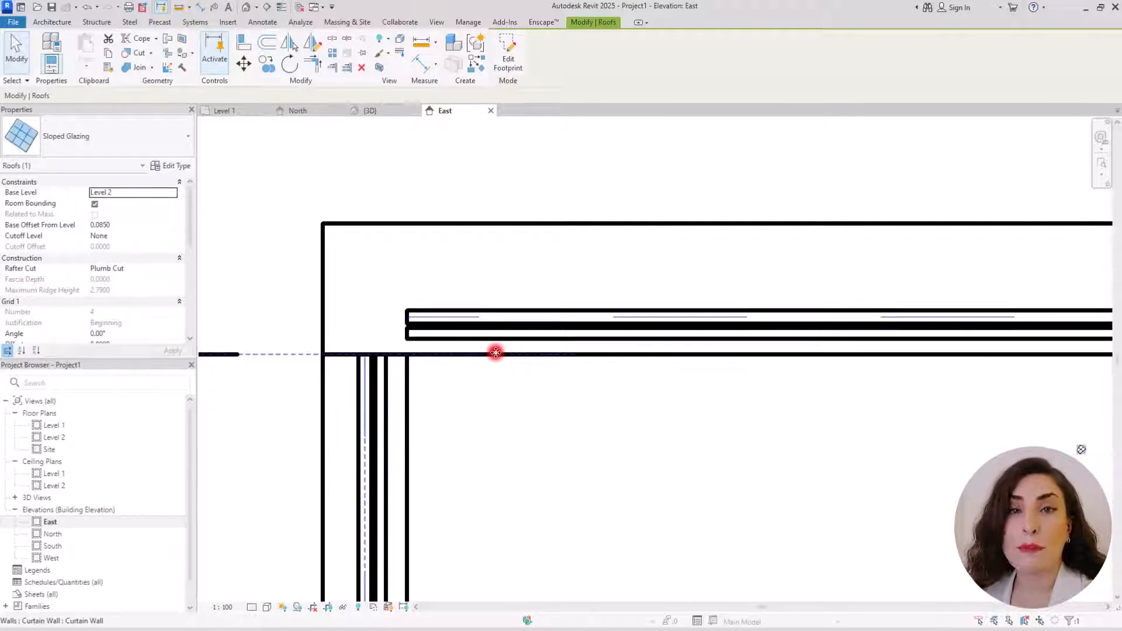
key("Up")
key("Up")
key("Up")
key("Up")
key("Up")
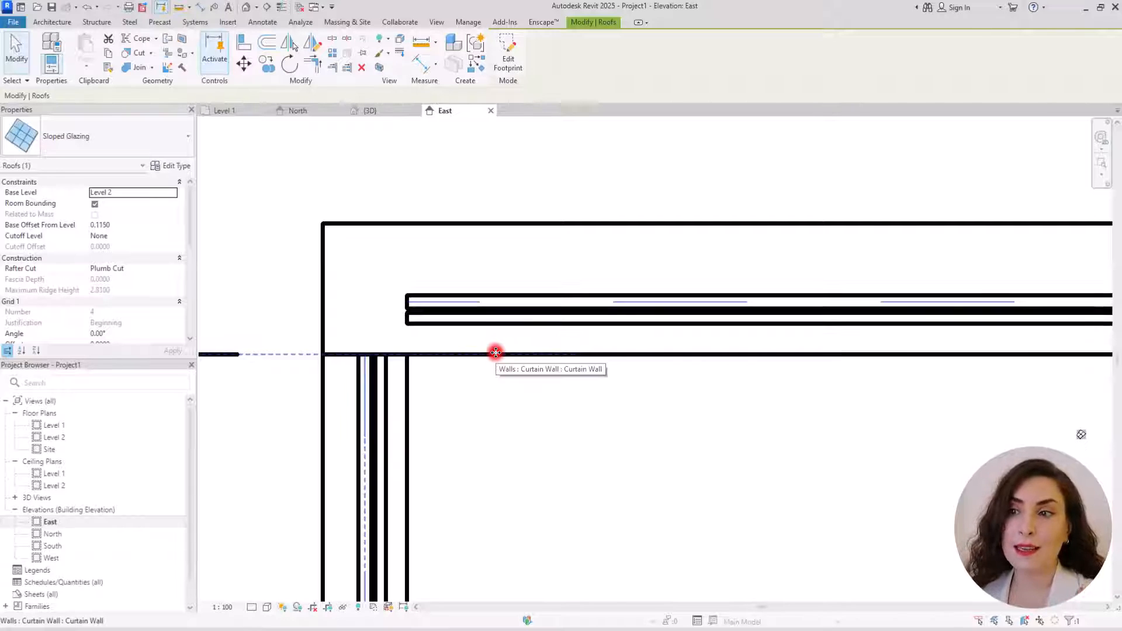
key("Up")
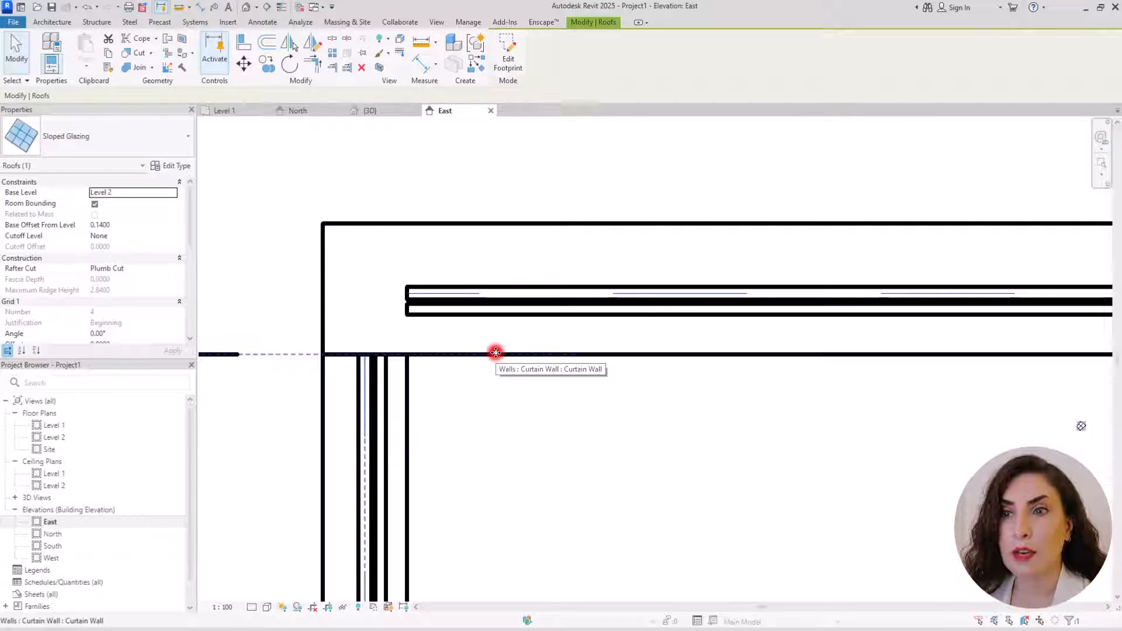
key("Up")
key("Up")
key("Up")
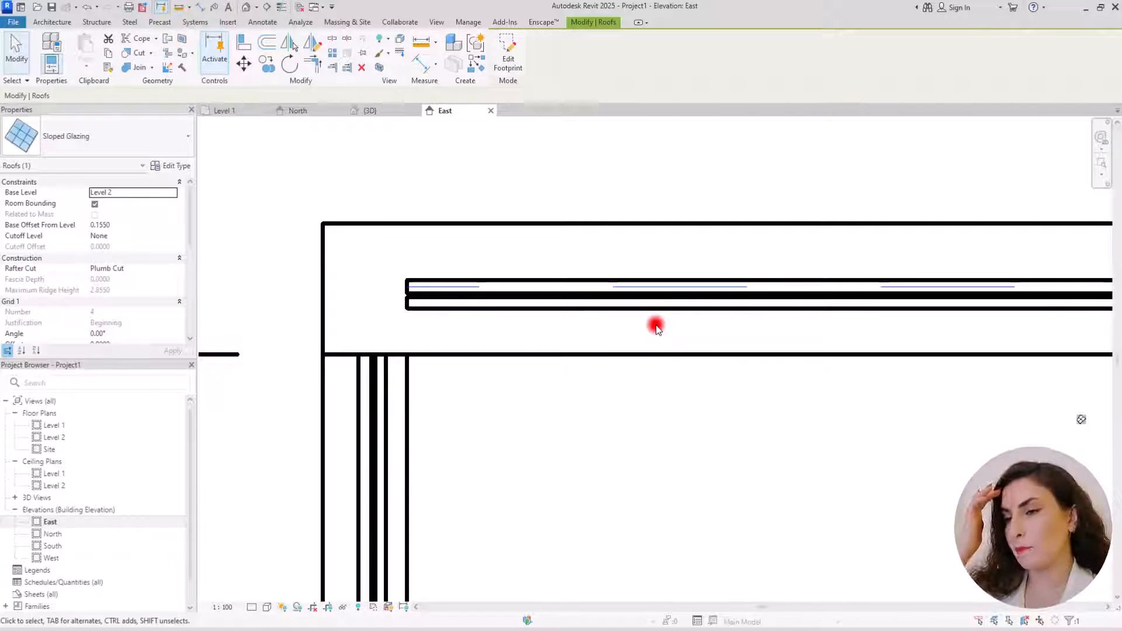
Extend the curtain wall's top edge upward to align with the top of the raised sloped glazing.
left_click(380, 388)
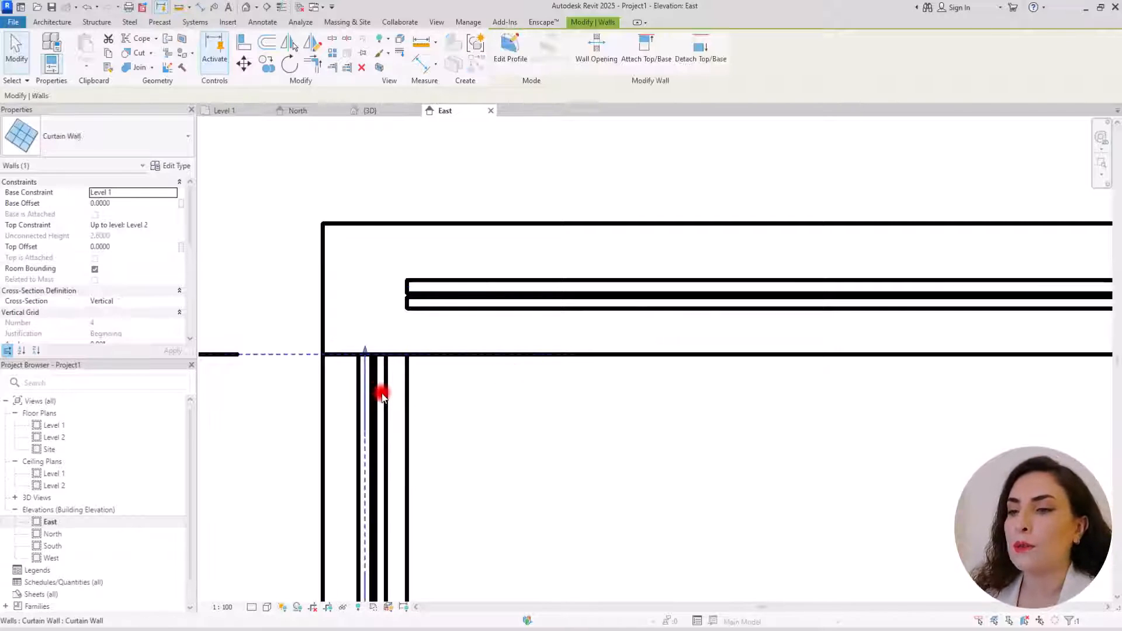
left_click_drag(366, 352, 370, 280)
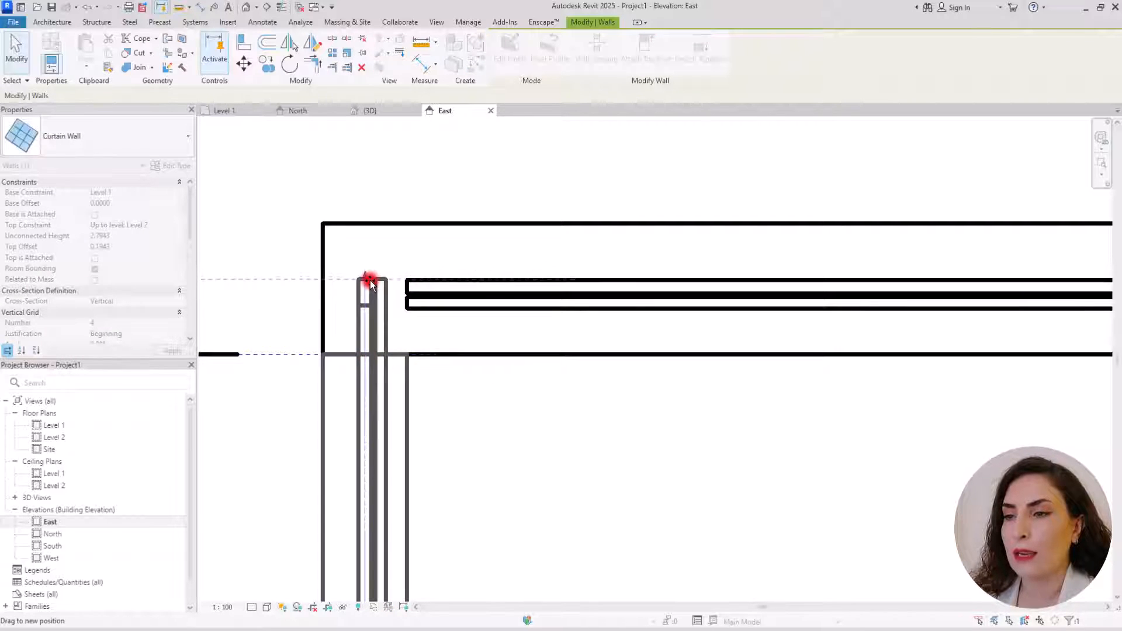
left_click(541, 509)
scroll(350, 322, "down", 1)
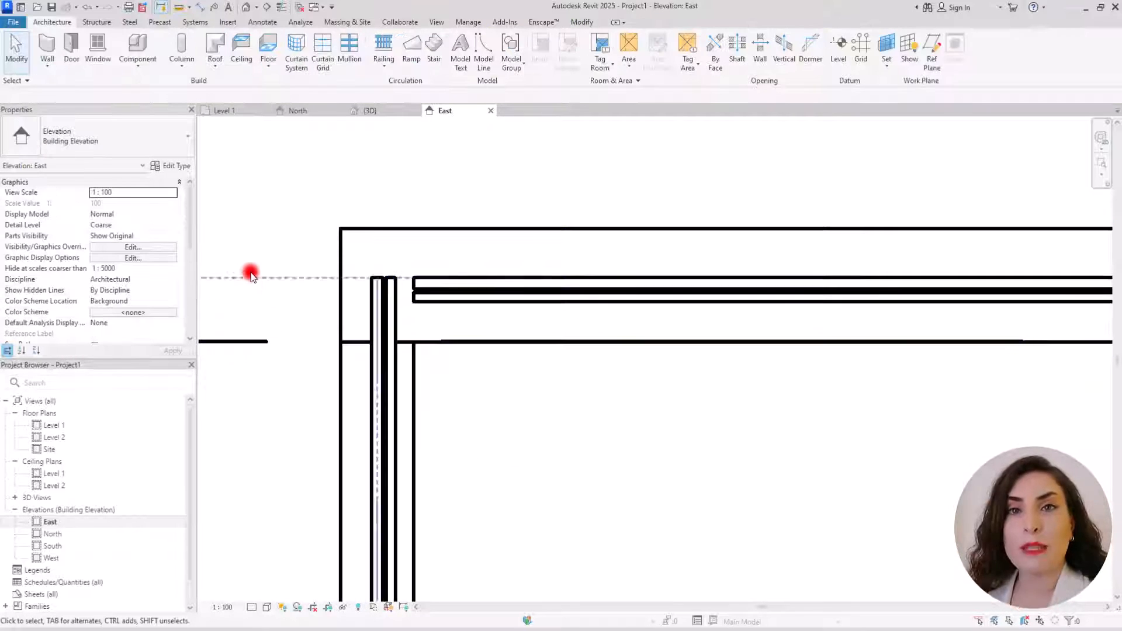
Turn on Thin Lines and display the East elevation in Consistent Colors with Fine detail level.
left_click(279, 7)
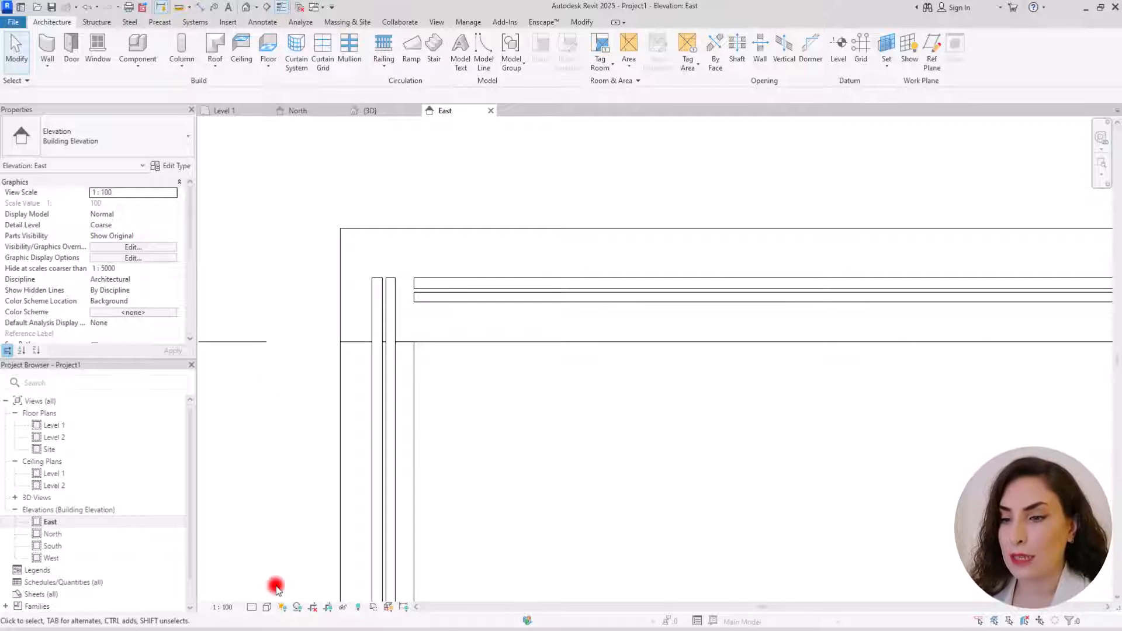
left_click(266, 607)
left_click(282, 569)
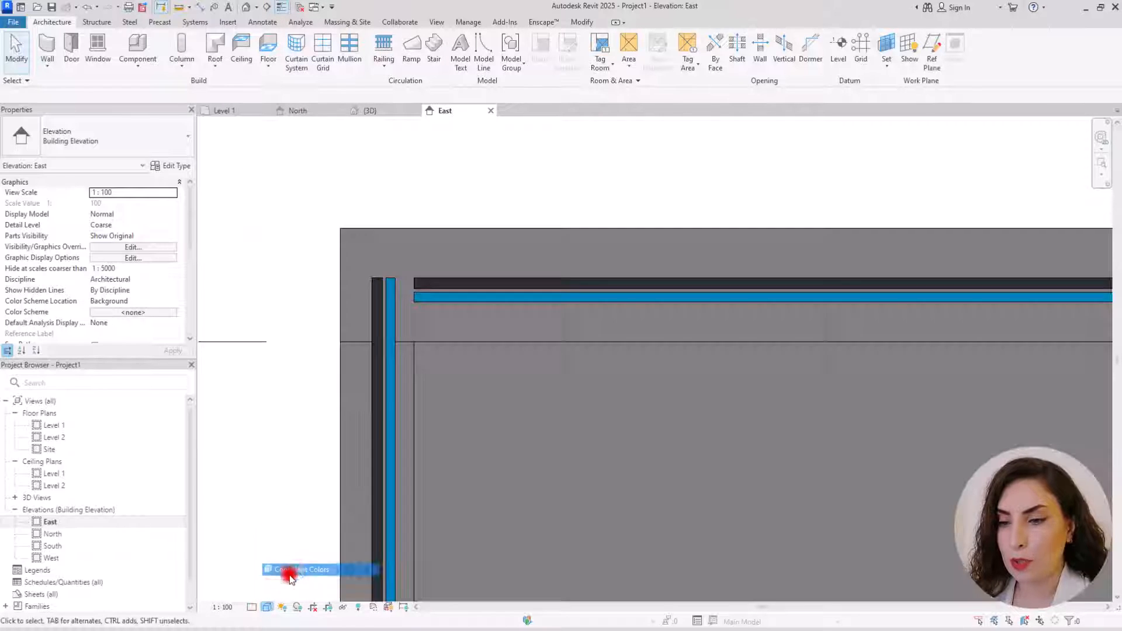
scroll(467, 348, "up", 1)
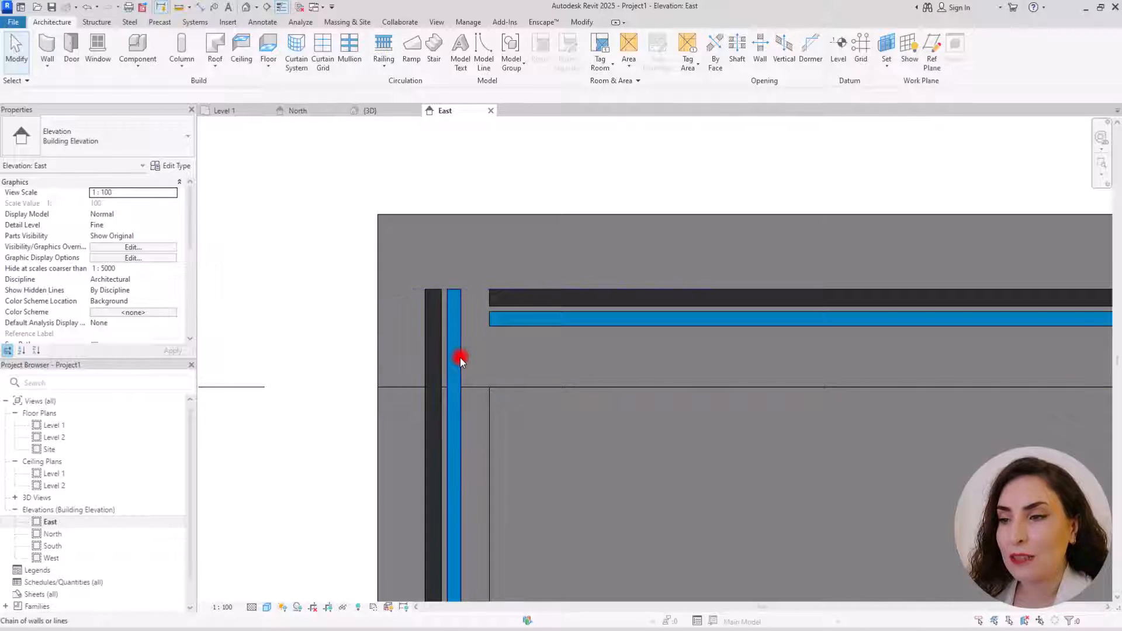
Set the Glazed system panel type's offset to 0 and its thickness to 0.01 m.
key("Tab")
left_click(460, 358)
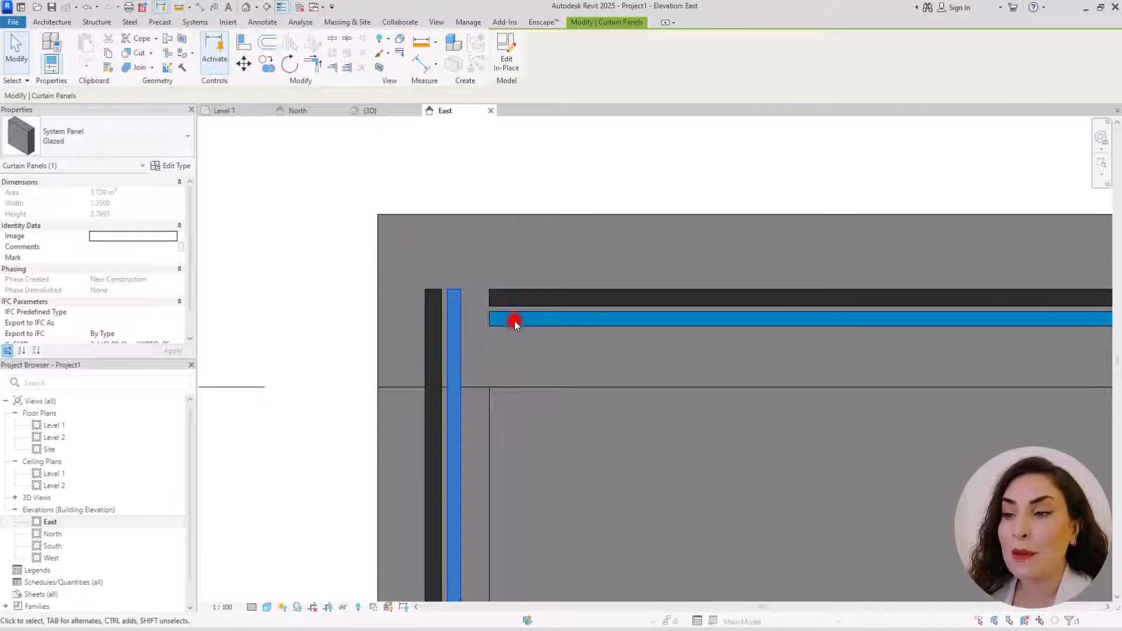
scroll(470, 290, "up", 3)
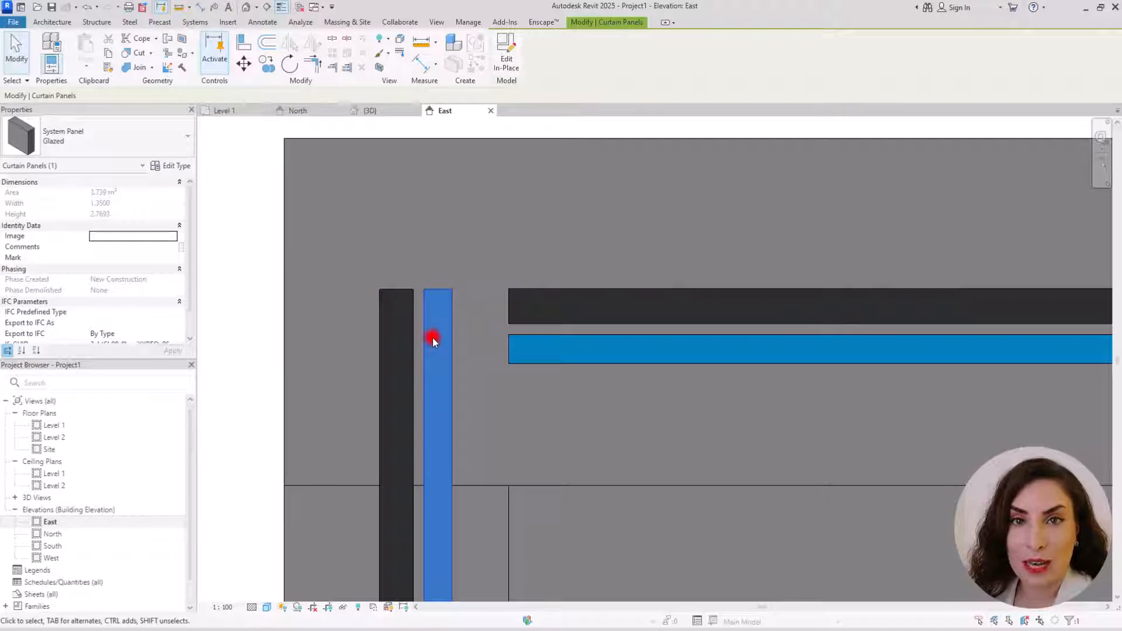
left_click(165, 166)
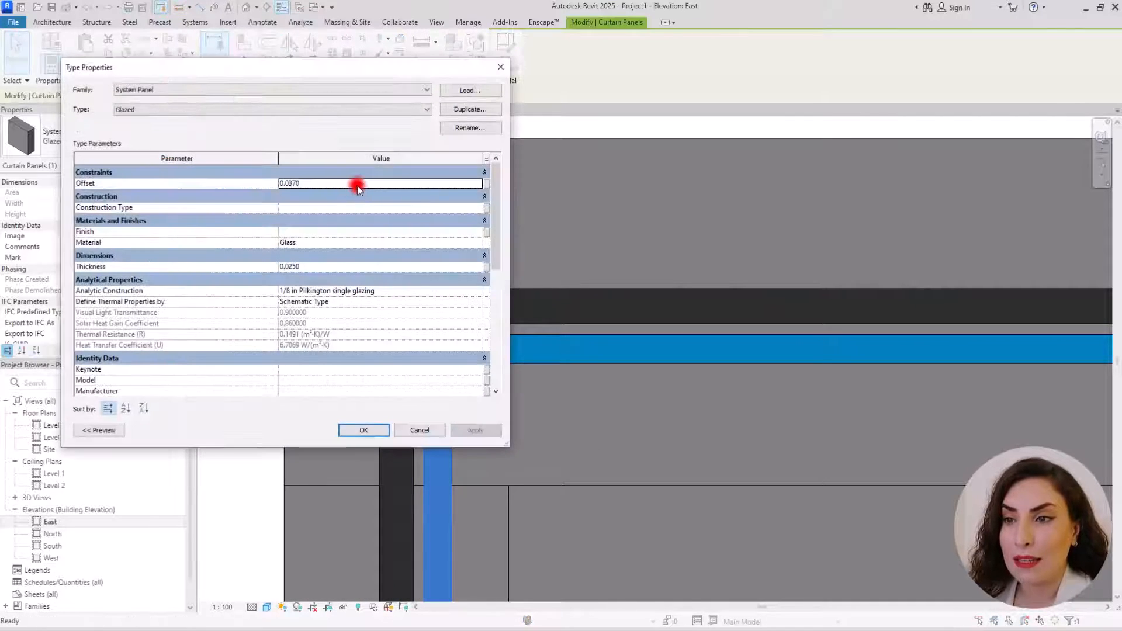
left_click(337, 185)
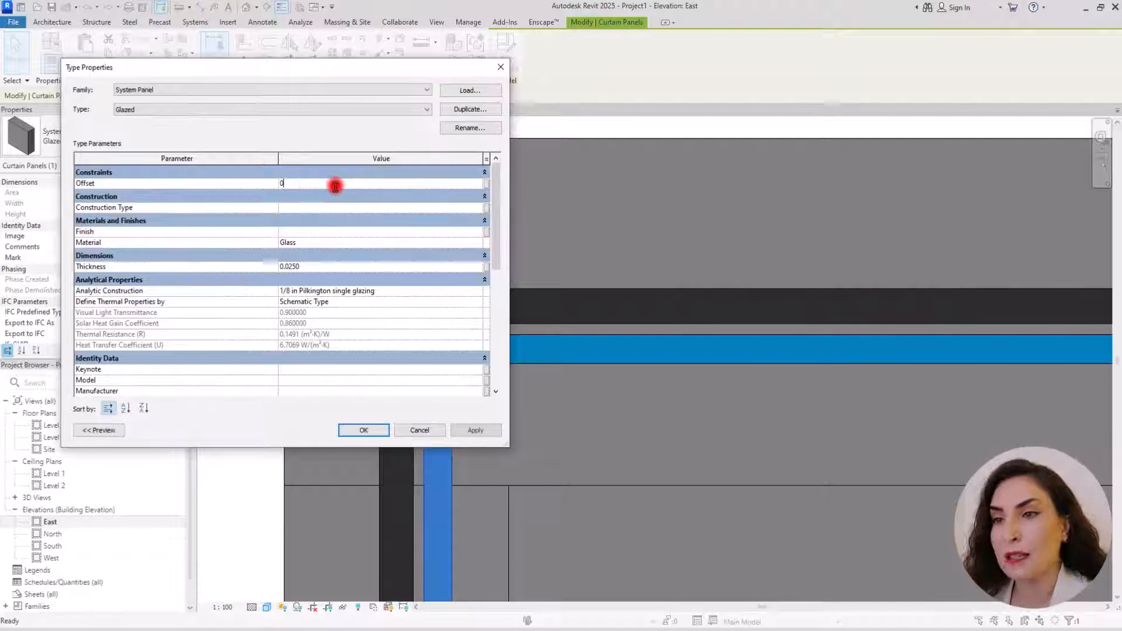
left_click(120, 255)
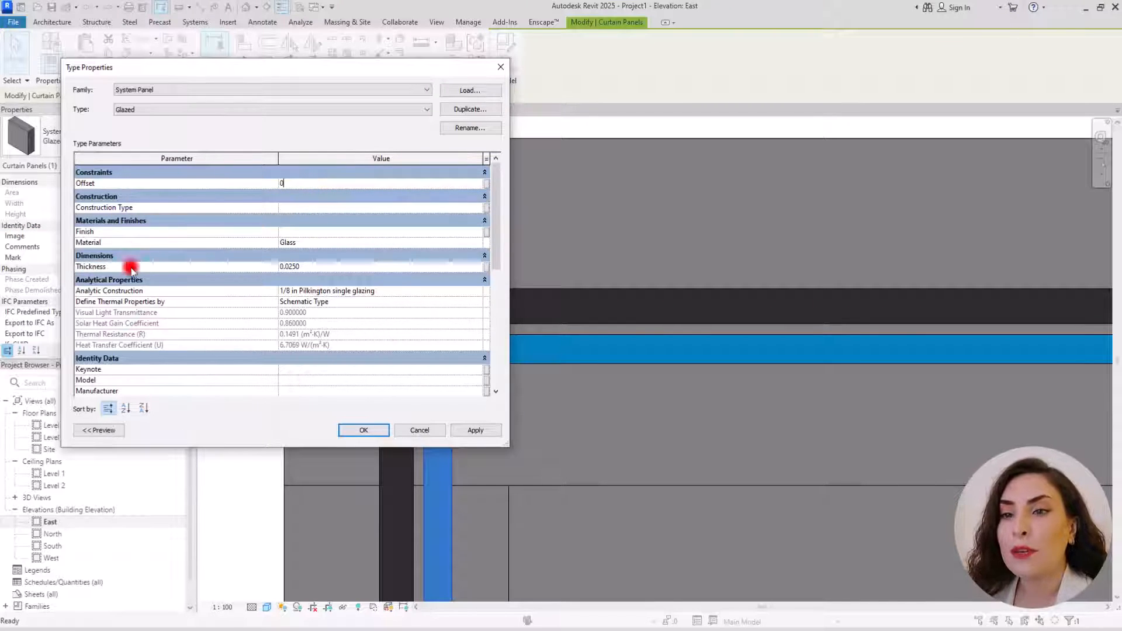
left_click(287, 266)
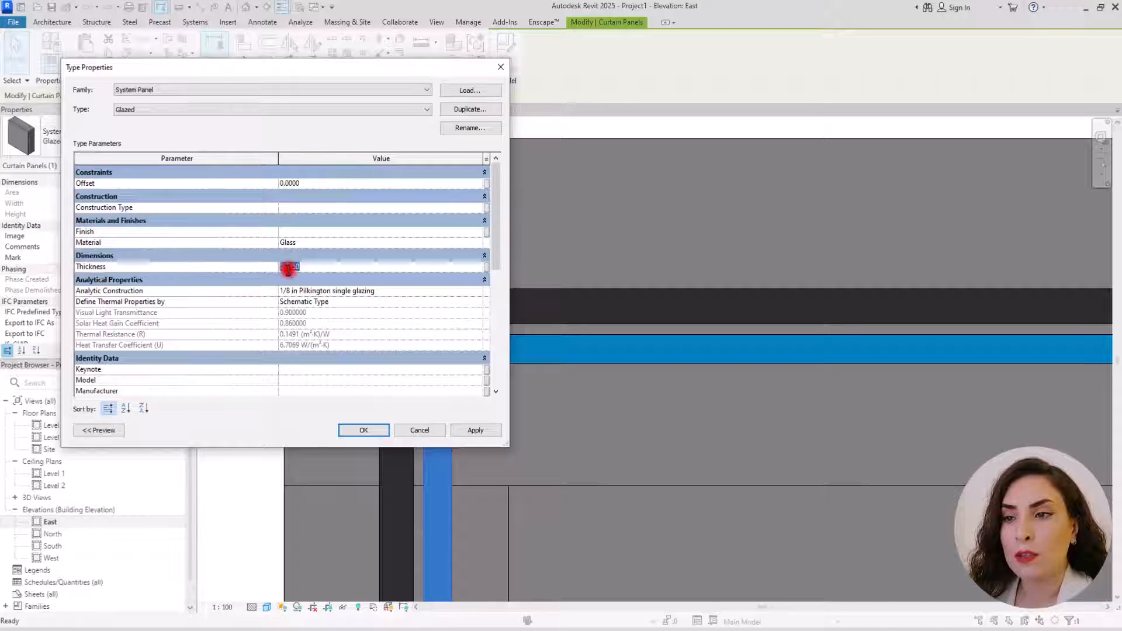
type("0.01")
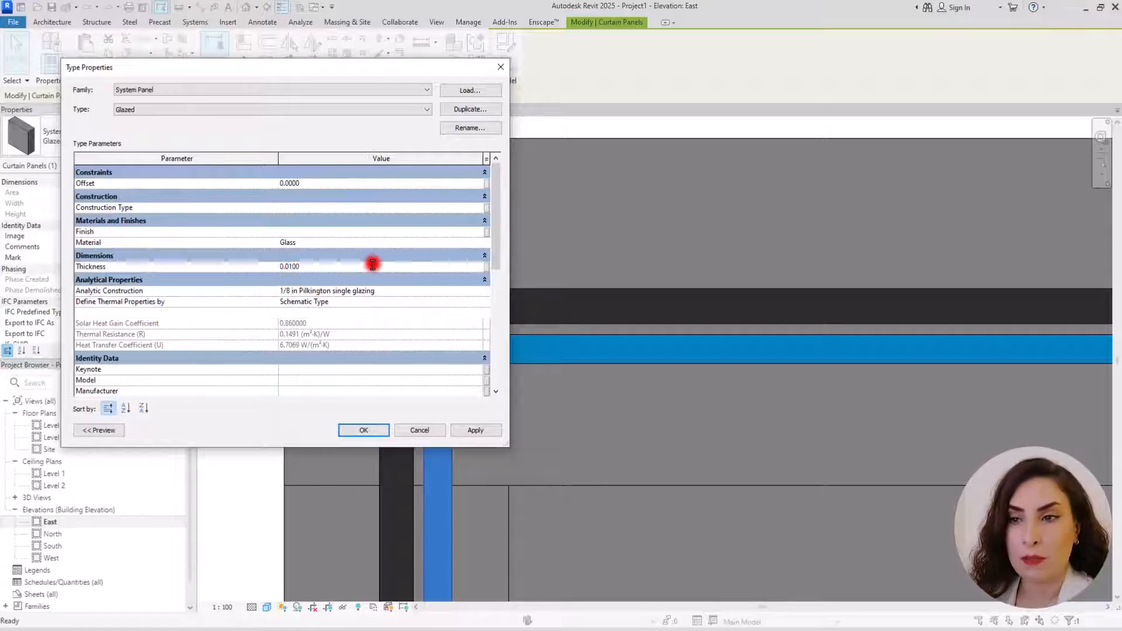
left_click(355, 412)
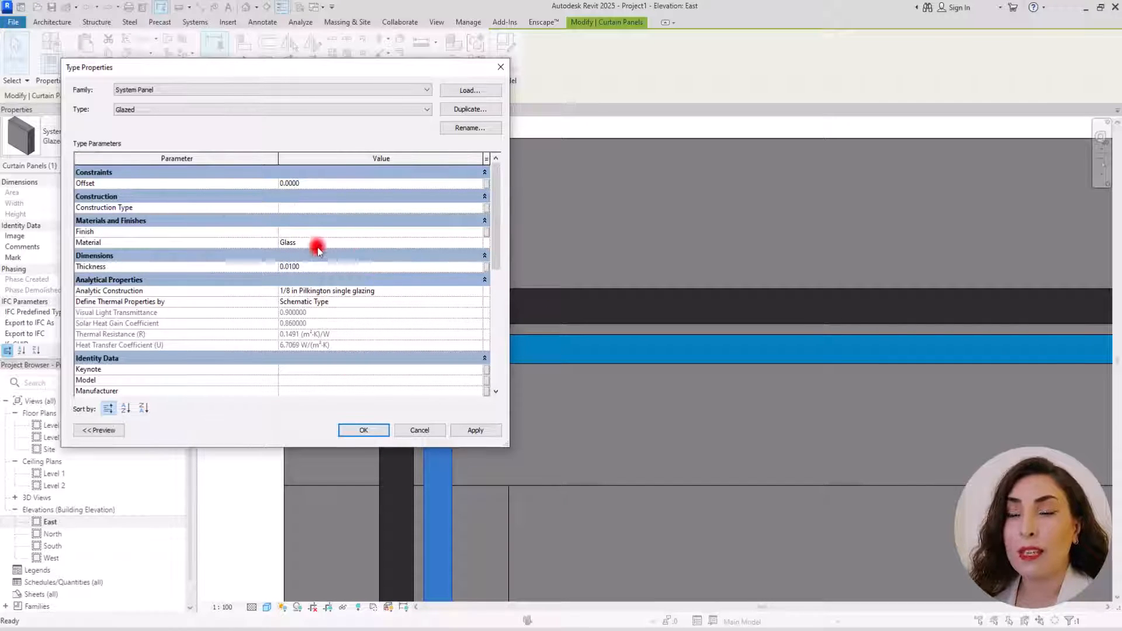
Set the Glass material's shading color to grey RGB 82 82 82 and its transparency to 77.
left_click(479, 242)
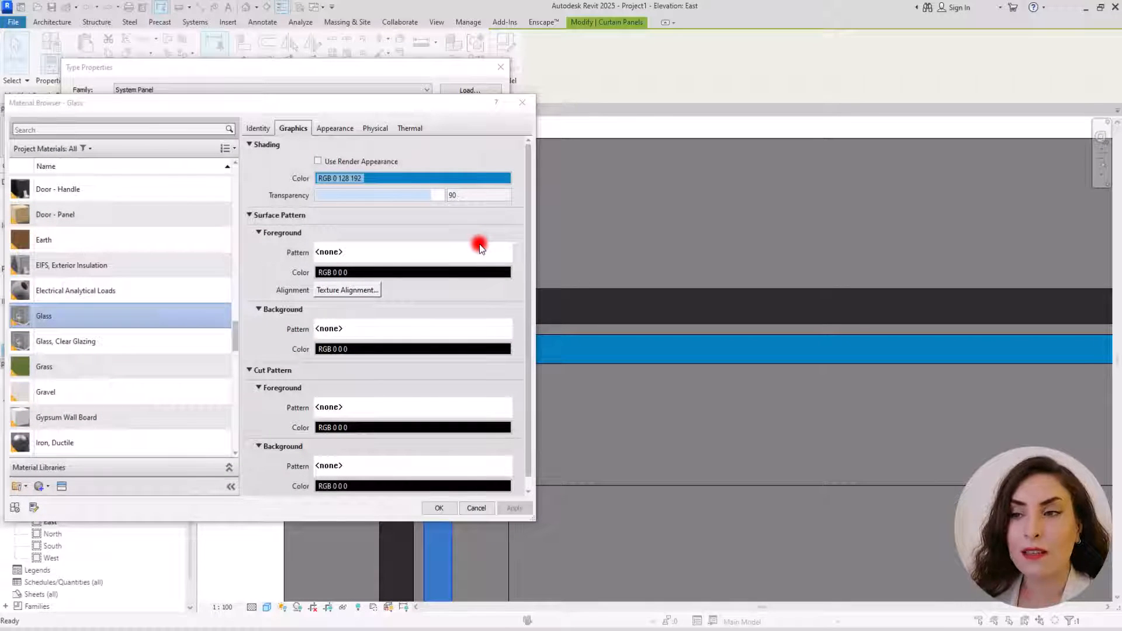
left_click(398, 177)
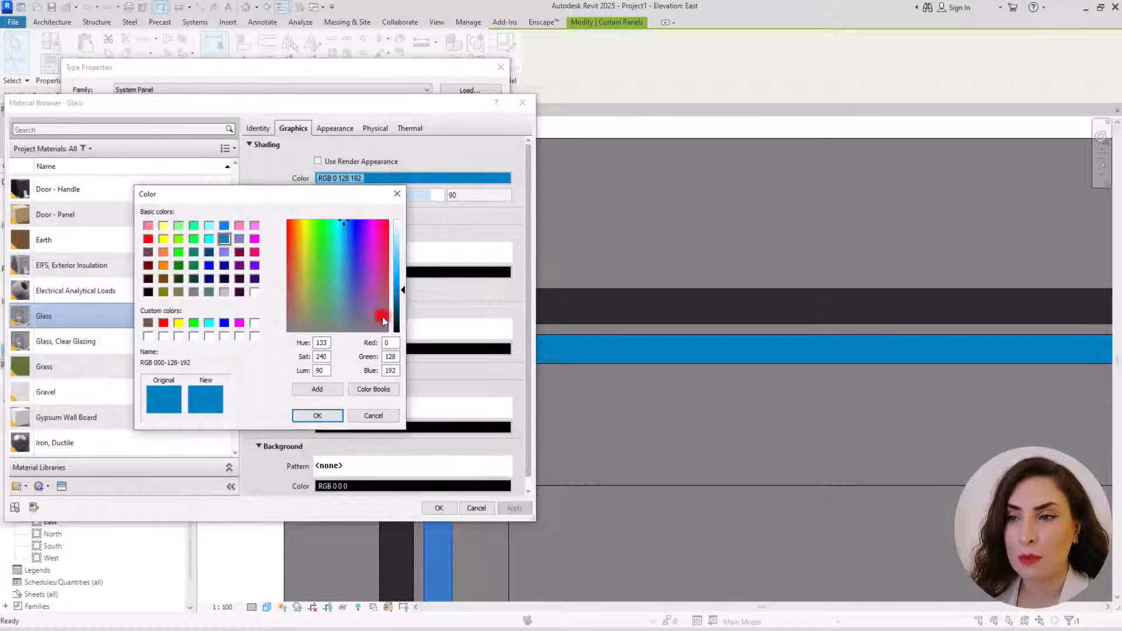
left_click_drag(402, 288, 343, 334)
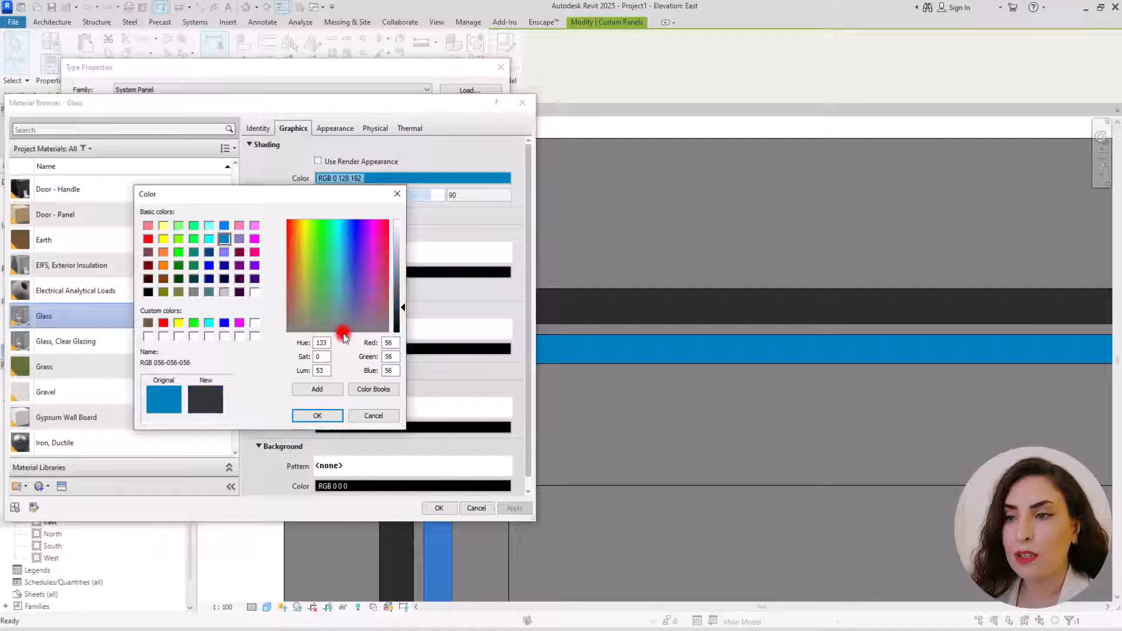
left_click_drag(401, 307, 405, 296)
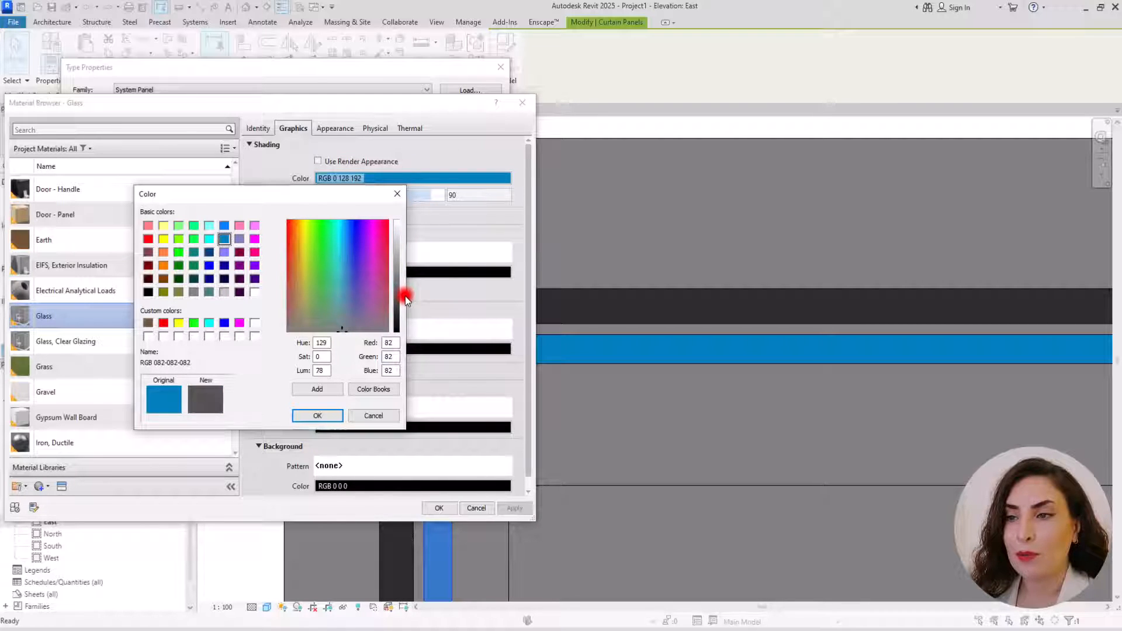
left_click(318, 415)
left_click_drag(425, 196, 408, 201)
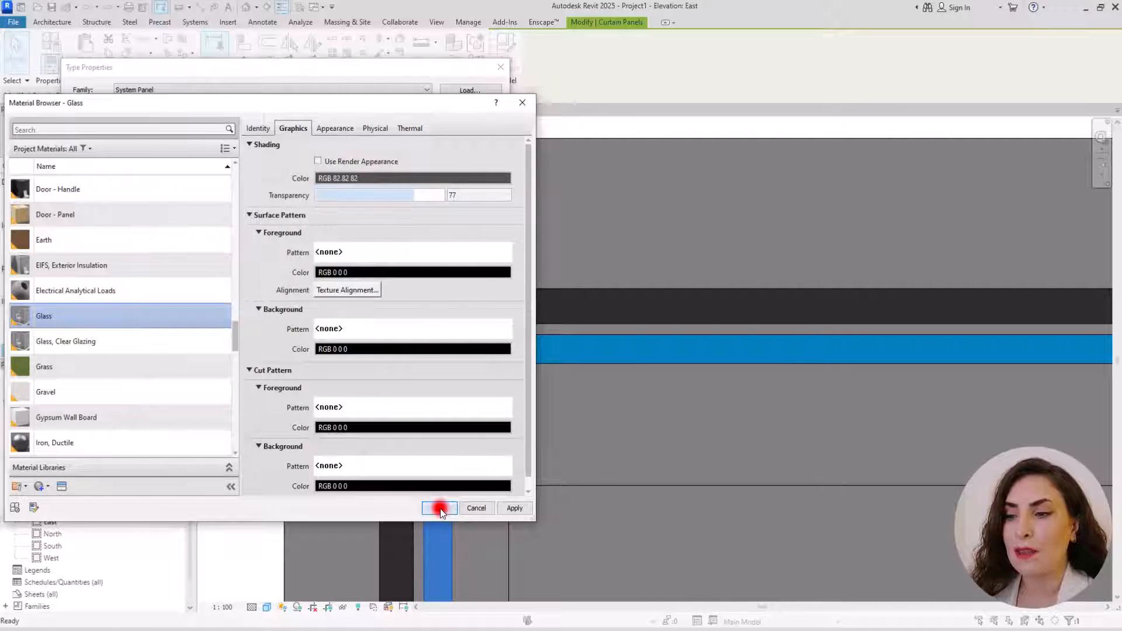
left_click(440, 508)
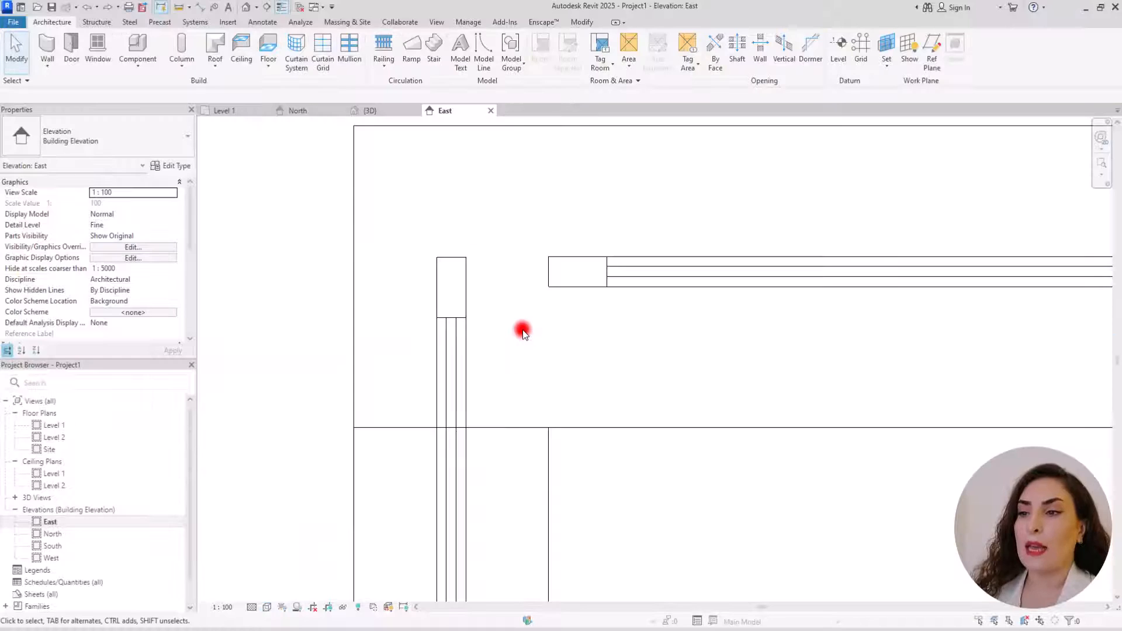
Set the thickness of the 60mm Square rectangular mullion type to 0.05 m.
scroll(523, 329, "up", 3)
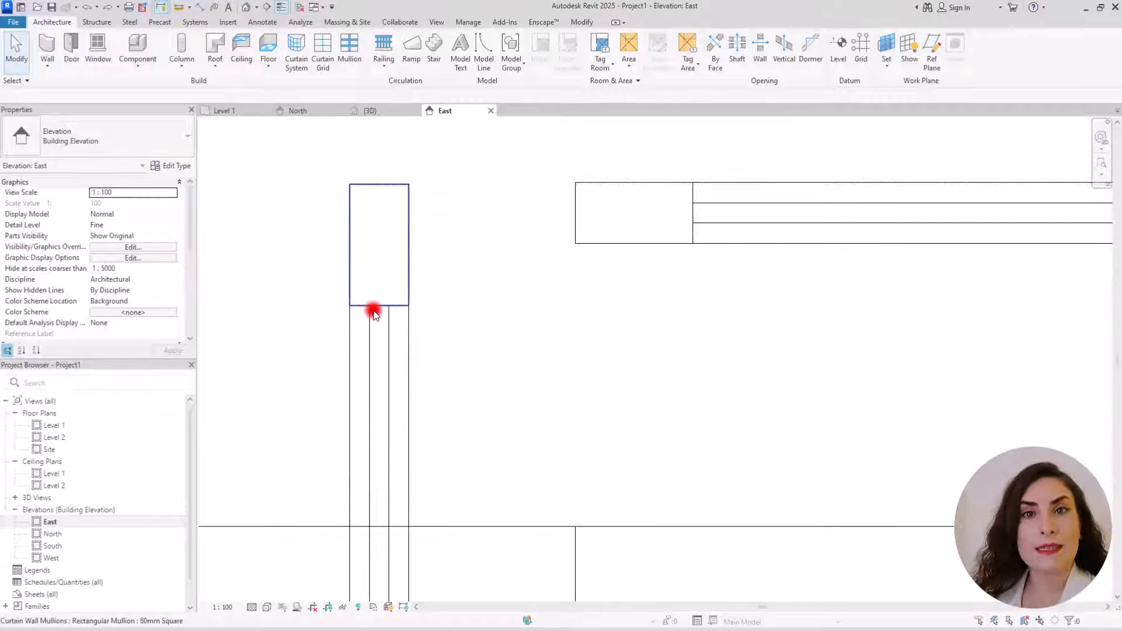
left_click(413, 343)
left_click(176, 167)
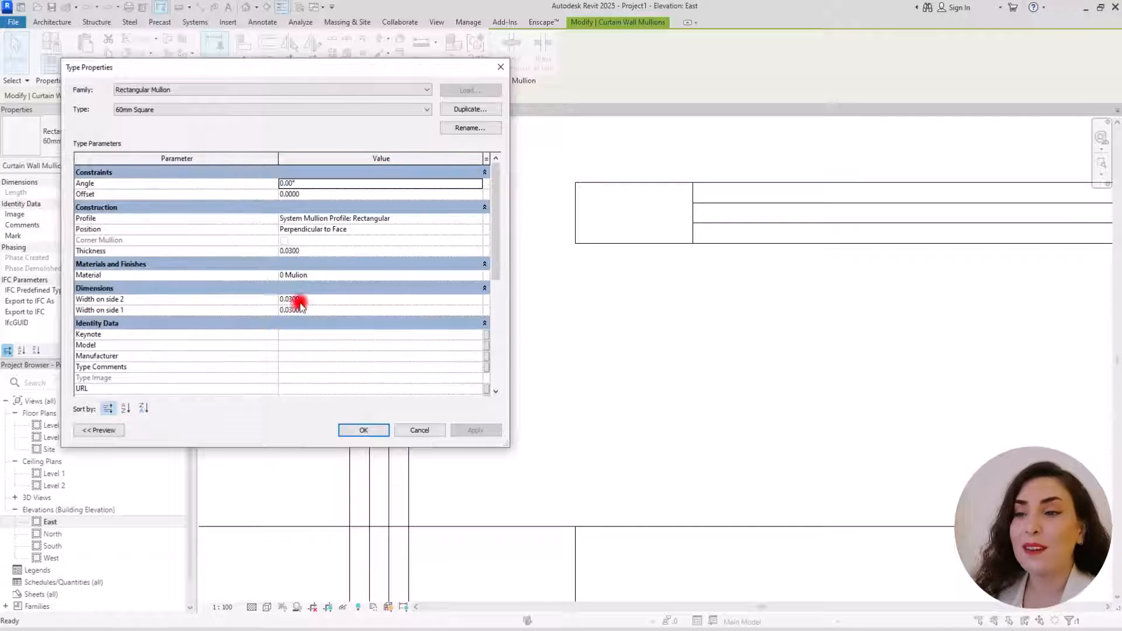
left_click_drag(309, 250, 287, 250)
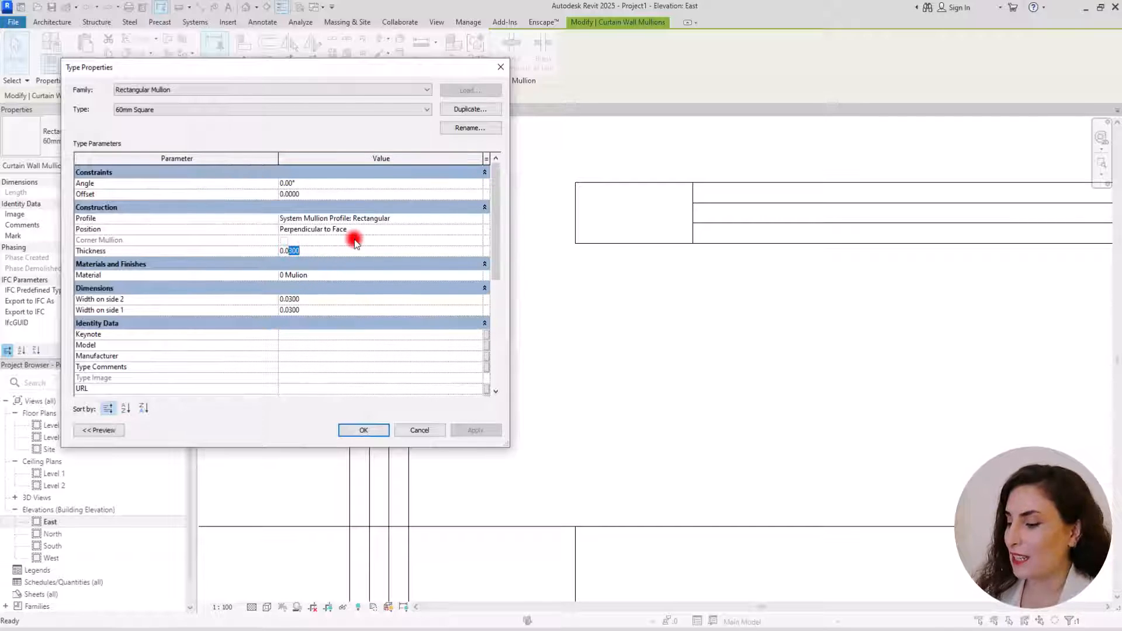
type("500")
left_click(475, 433)
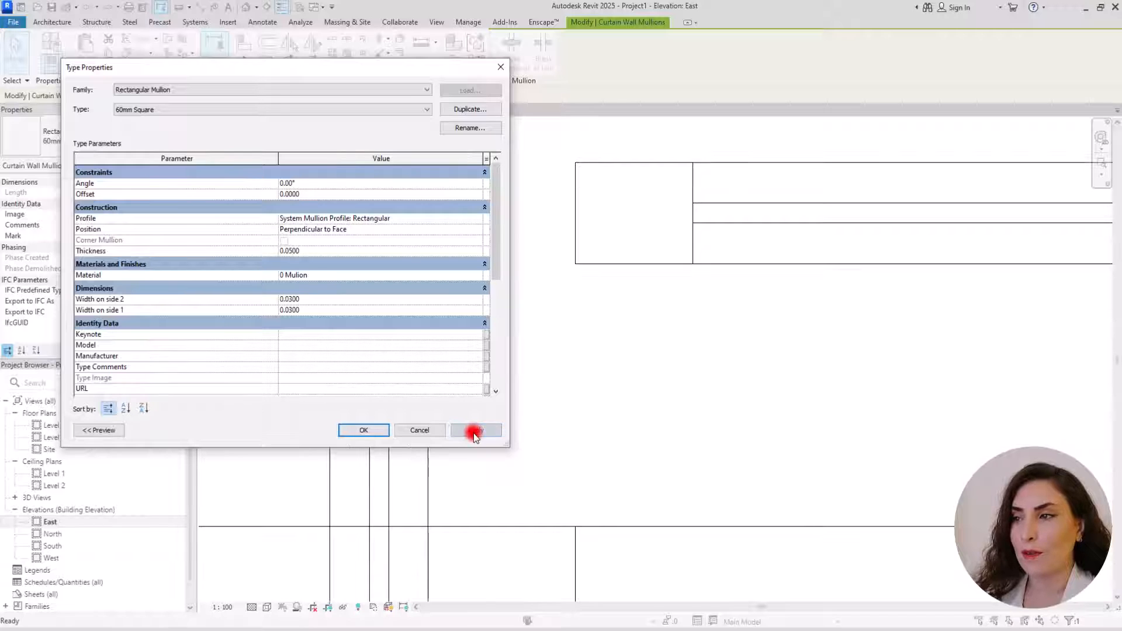
left_click(350, 431)
left_click(520, 374)
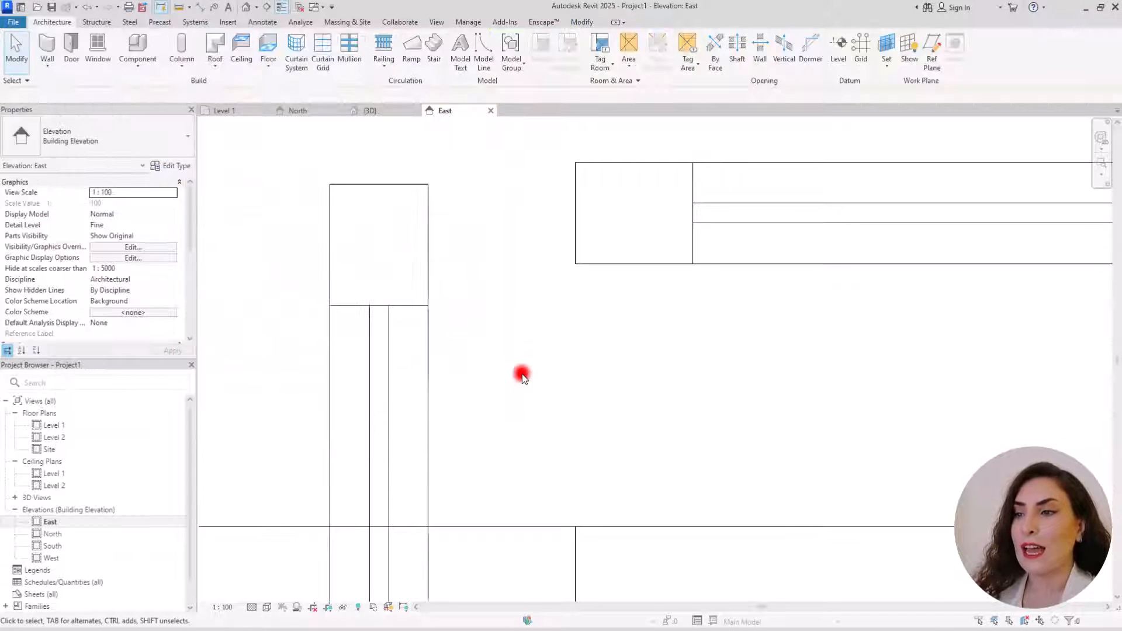
Delete the four sloped glazing edge mullions that run alongside the curtain wall's top mullions in the 3D view.
left_click(426, 243)
left_click(370, 111)
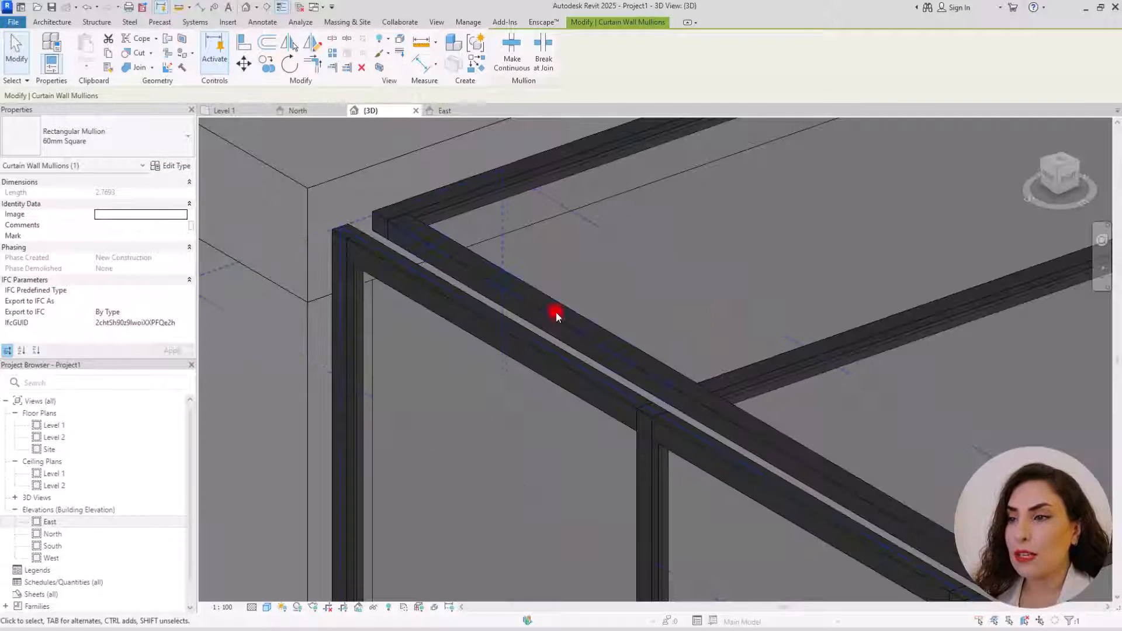
scroll(353, 229, "down", 2)
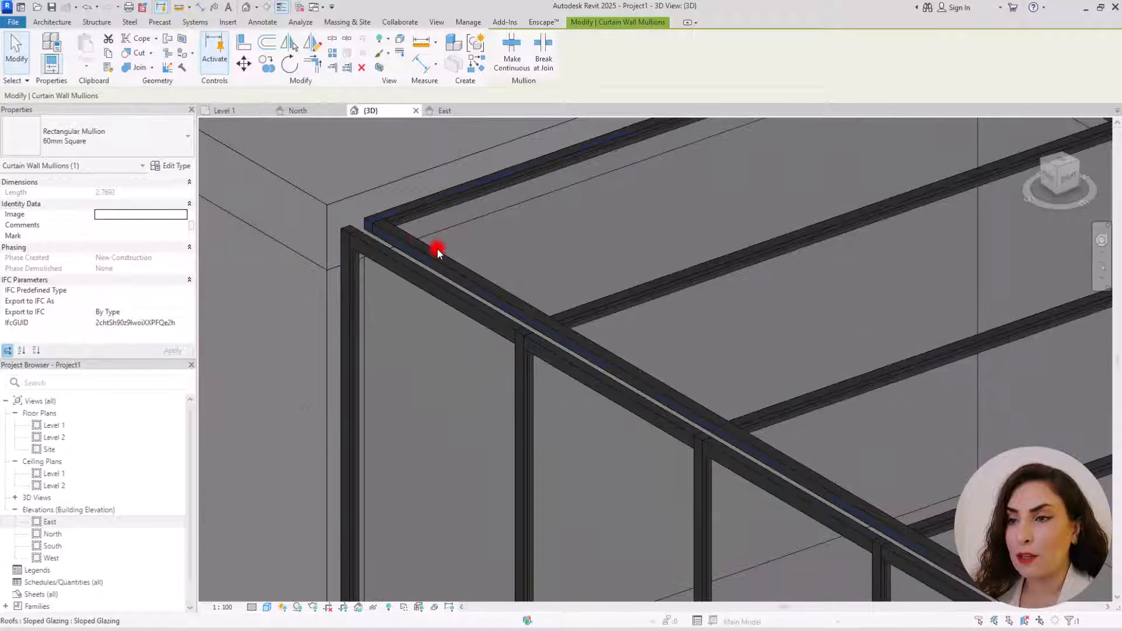
left_click(432, 251)
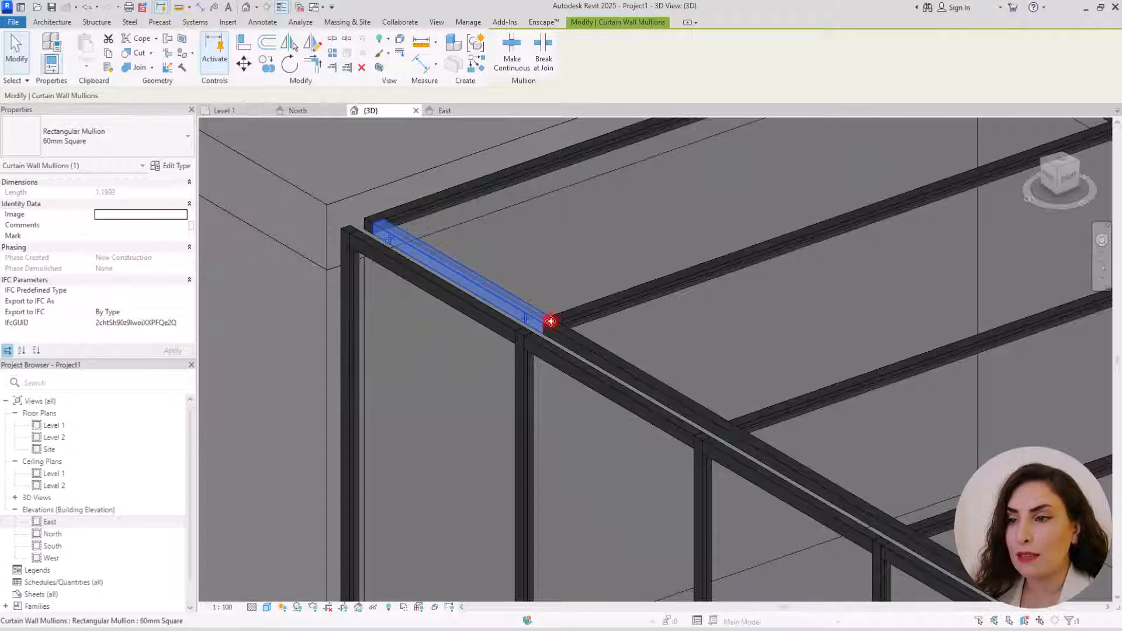
key("Delete")
left_click(606, 352)
key("Delete")
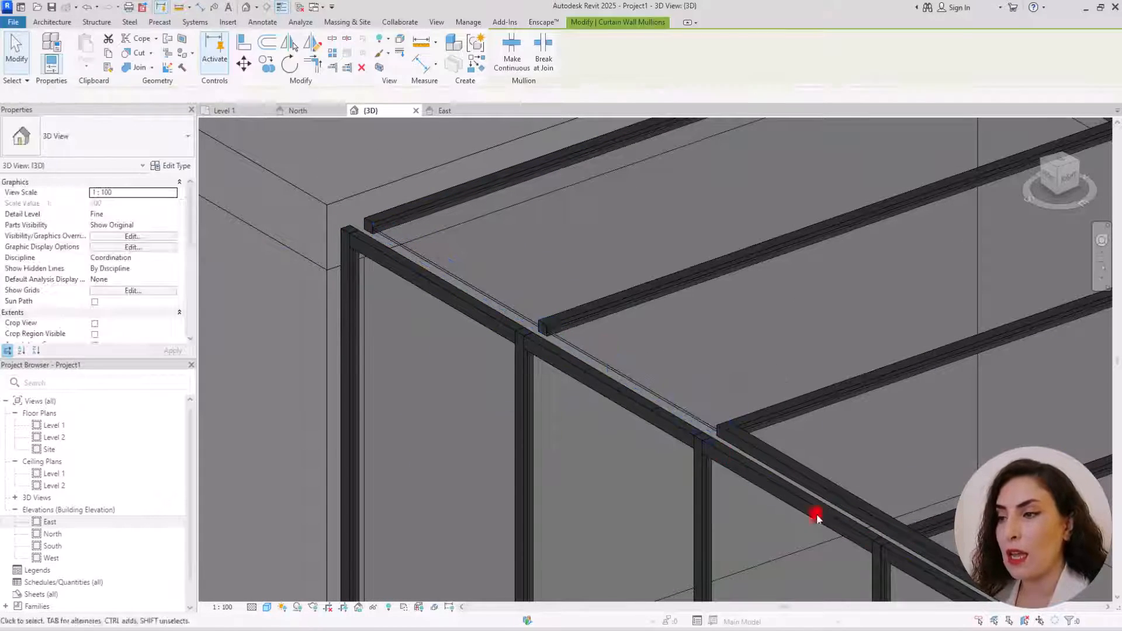
left_click(844, 485)
key("Escape")
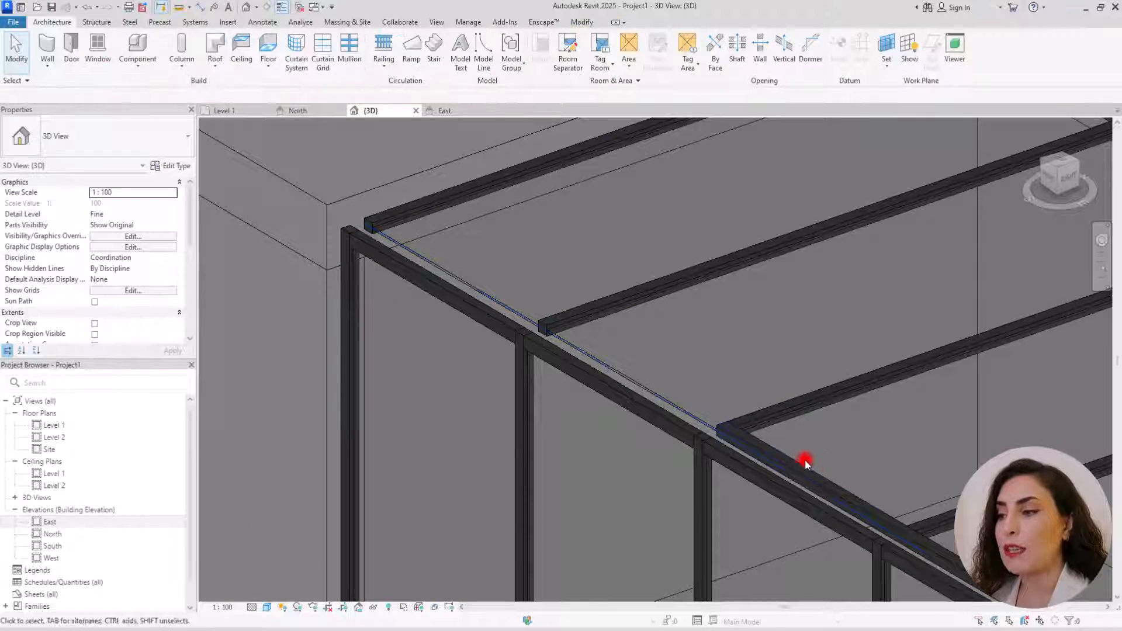
left_click(797, 465)
key("Delete")
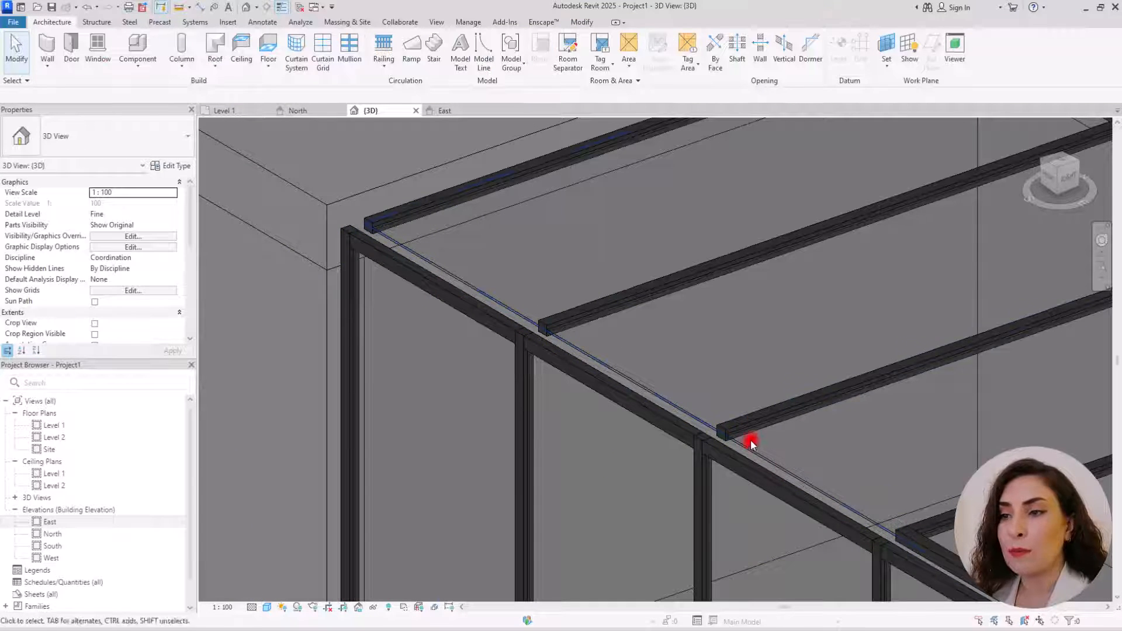
middle_click_drag(745, 433, 638, 251)
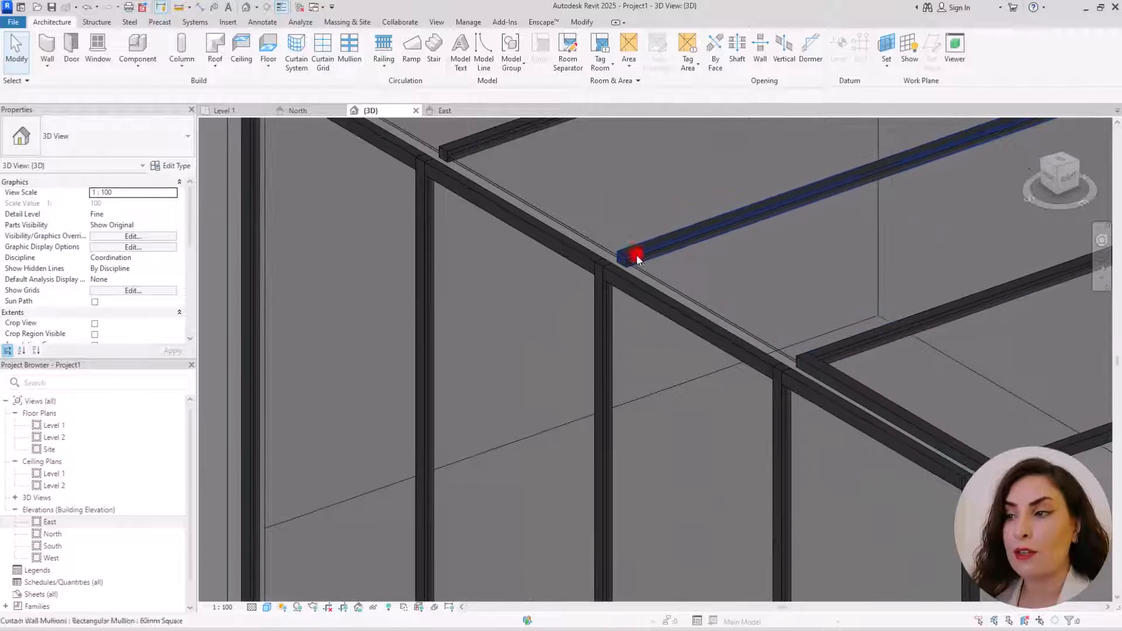
scroll(682, 343, "down", 3)
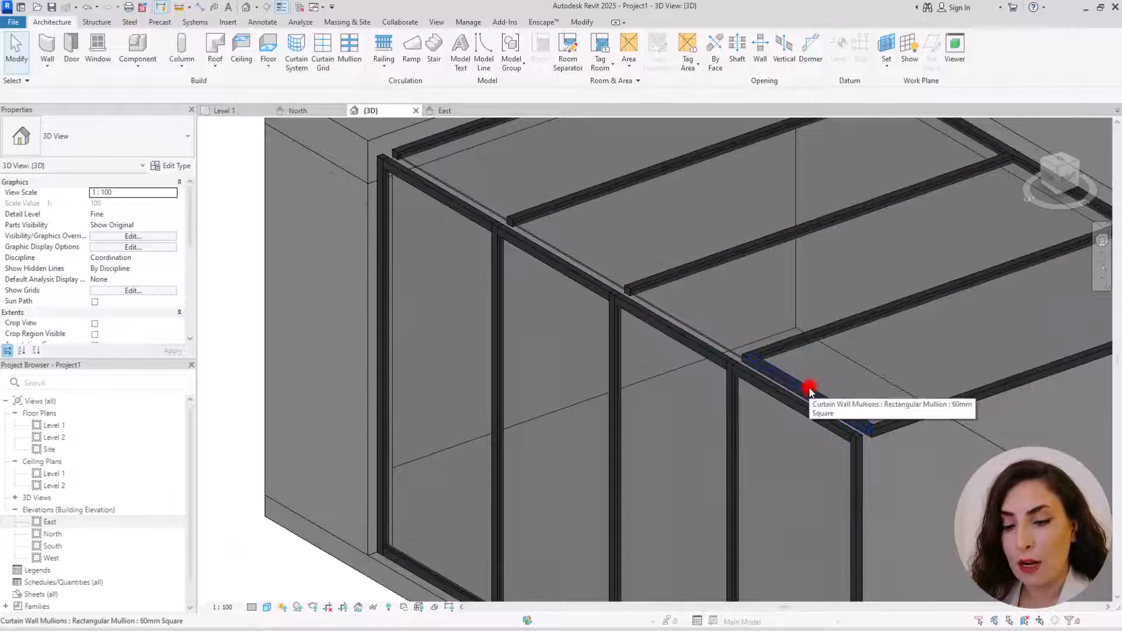
left_click(809, 387)
key("Delete")
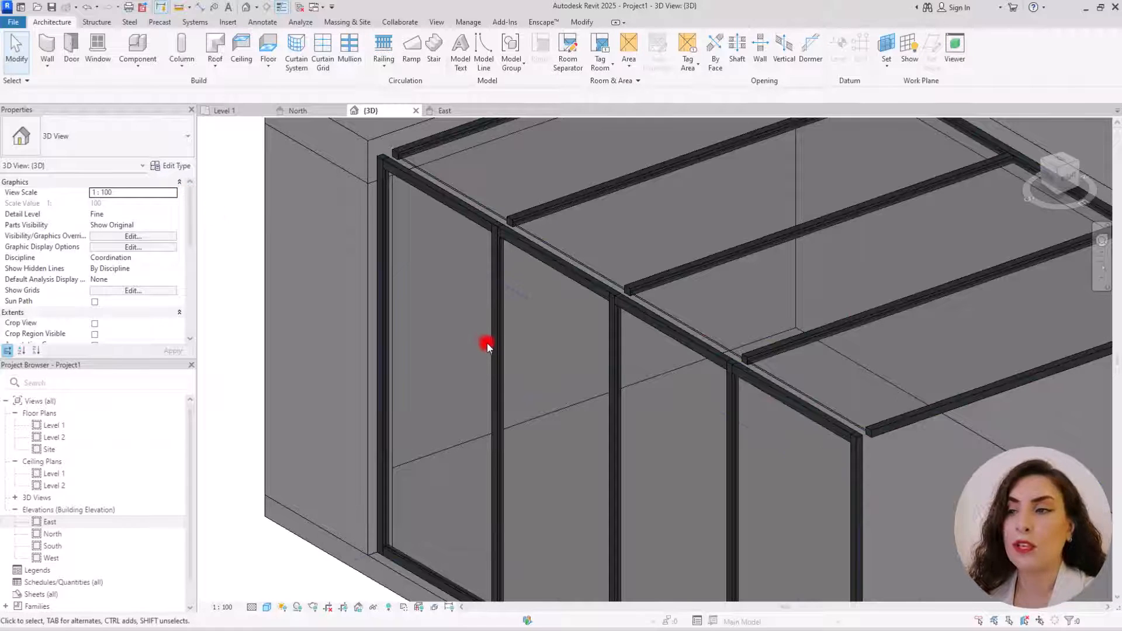
Edit the sloped glazing's footprint, aligning its boundary line on the curtain wall side to the inner face of the curtain wall's top mullion.
left_click(563, 248)
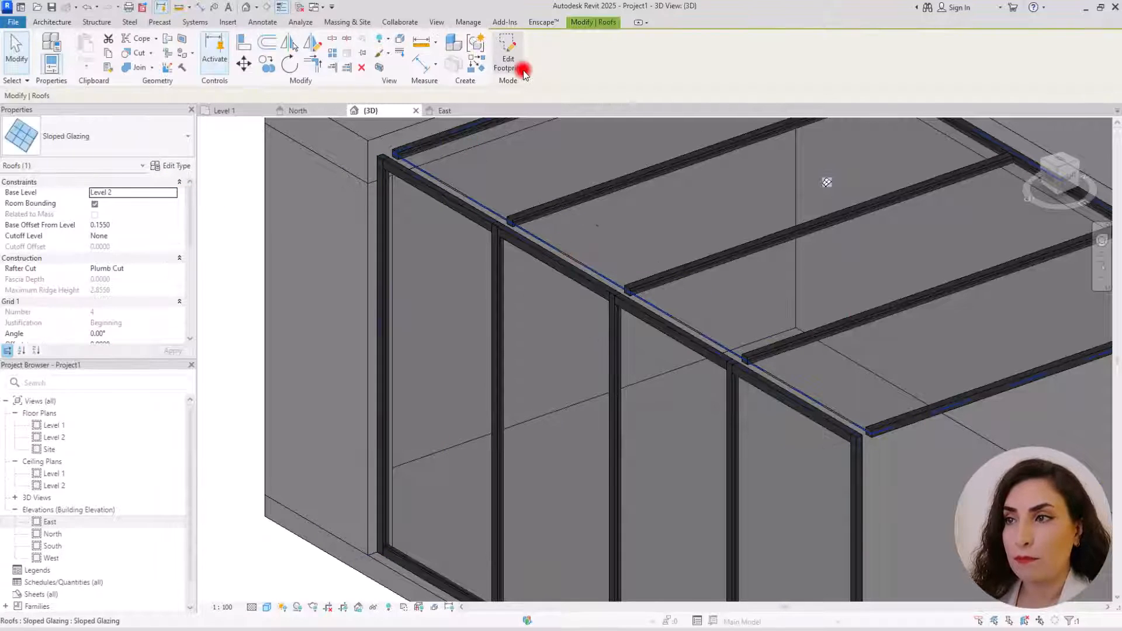
left_click(508, 56)
middle_click_drag(658, 295, 552, 209, "shift")
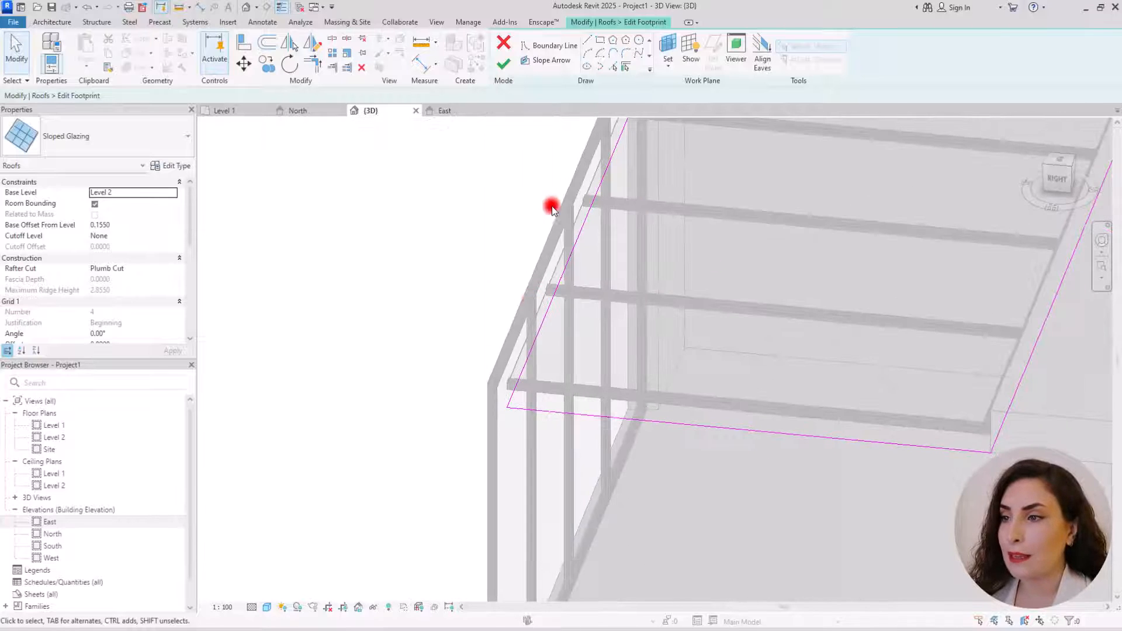
left_click(244, 42)
scroll(545, 345, "up", 5)
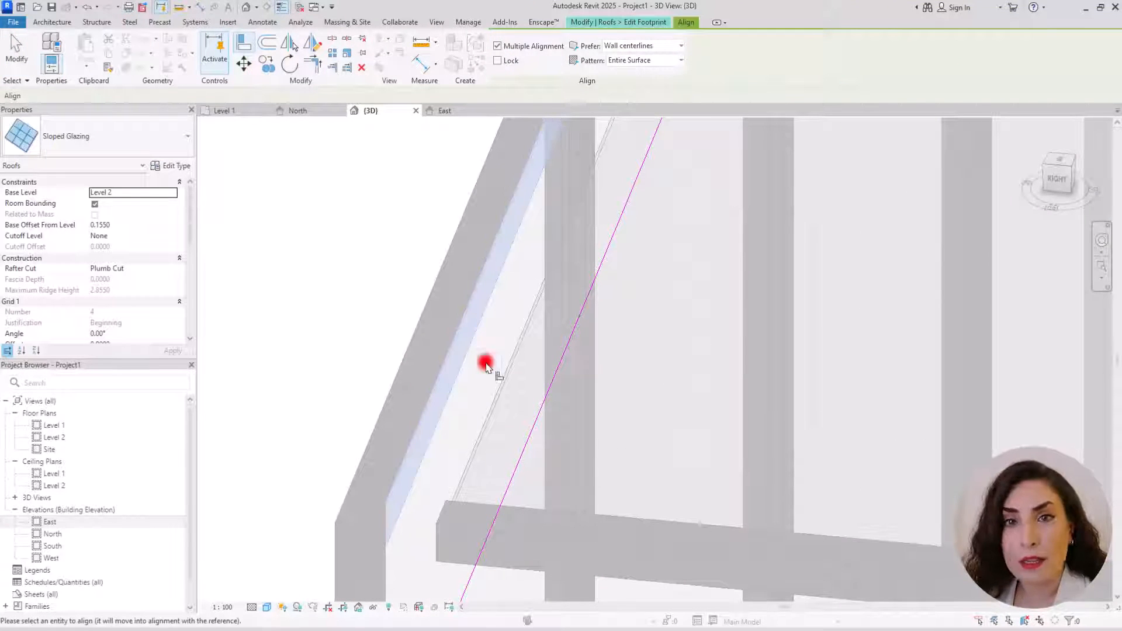
left_click(552, 377)
key("Escape")
key("Escape")
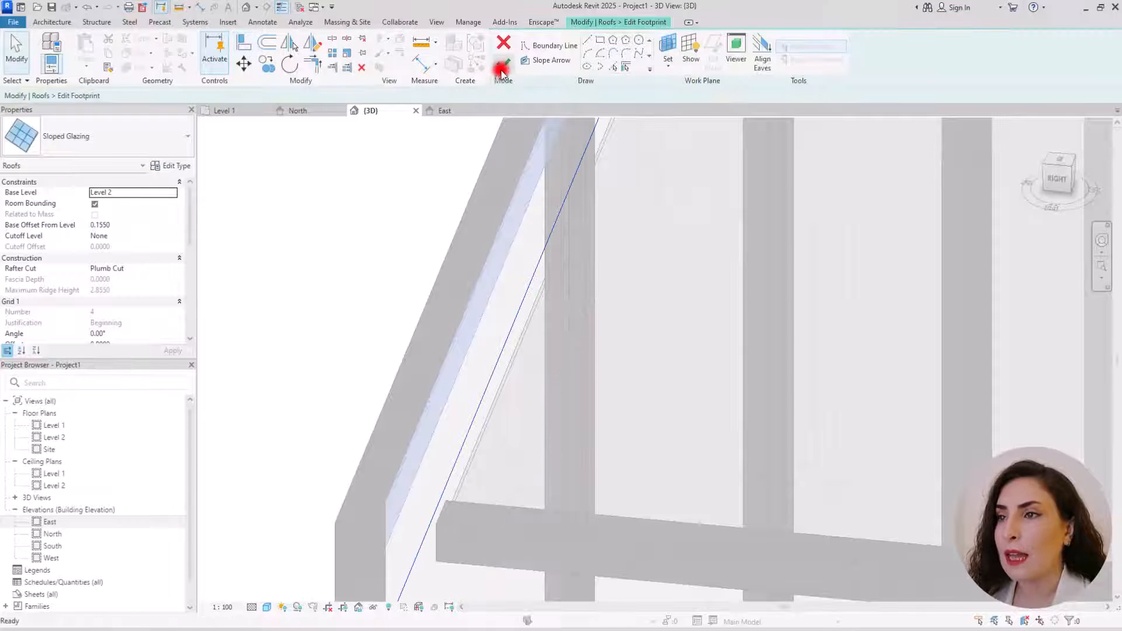
left_click(503, 66)
Lower the sloped glazing to a base offset of 0.1375 m in the East elevation, and return to the whole model in 3D.
key("ctrl+Tab")
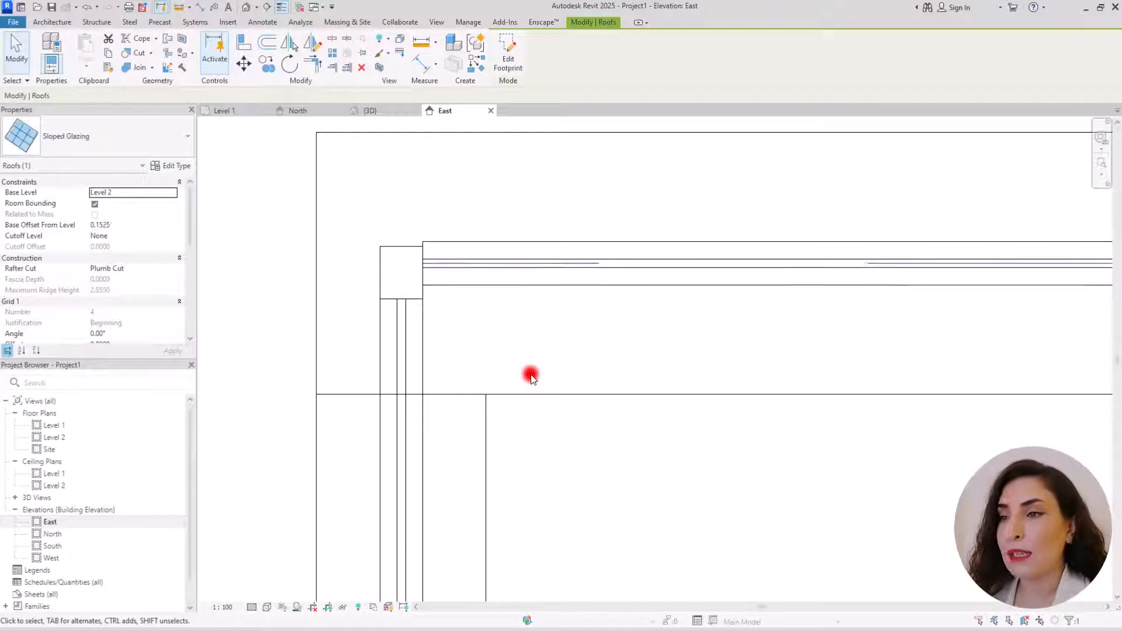
key("Down")
key("Down")
key("Down")
key("Down")
key("Down")
key("Down")
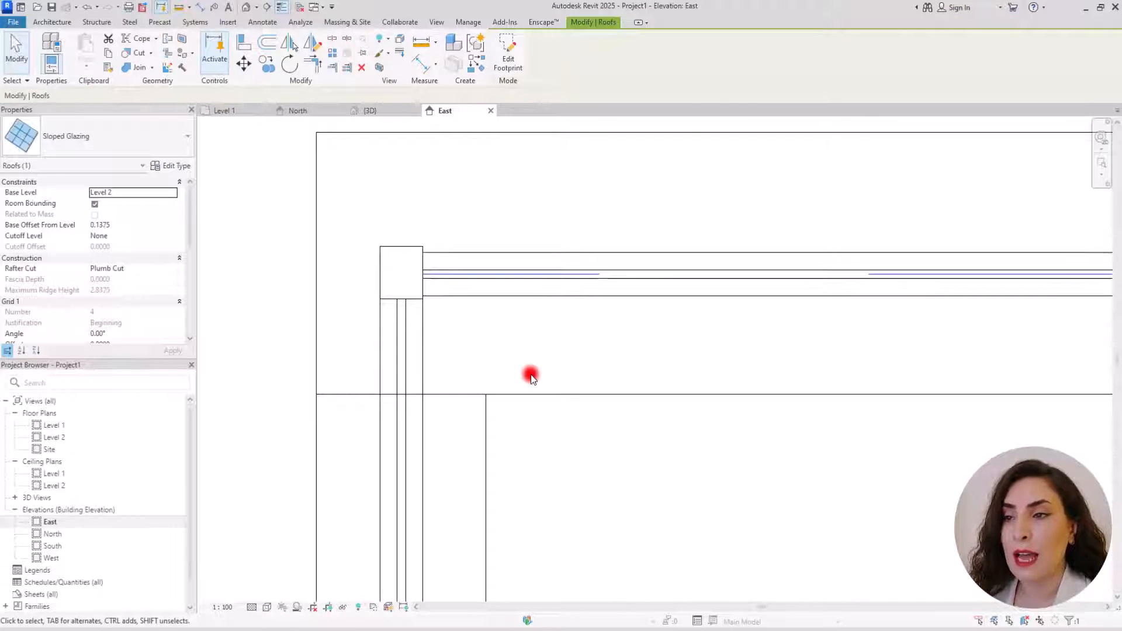
left_click(421, 188)
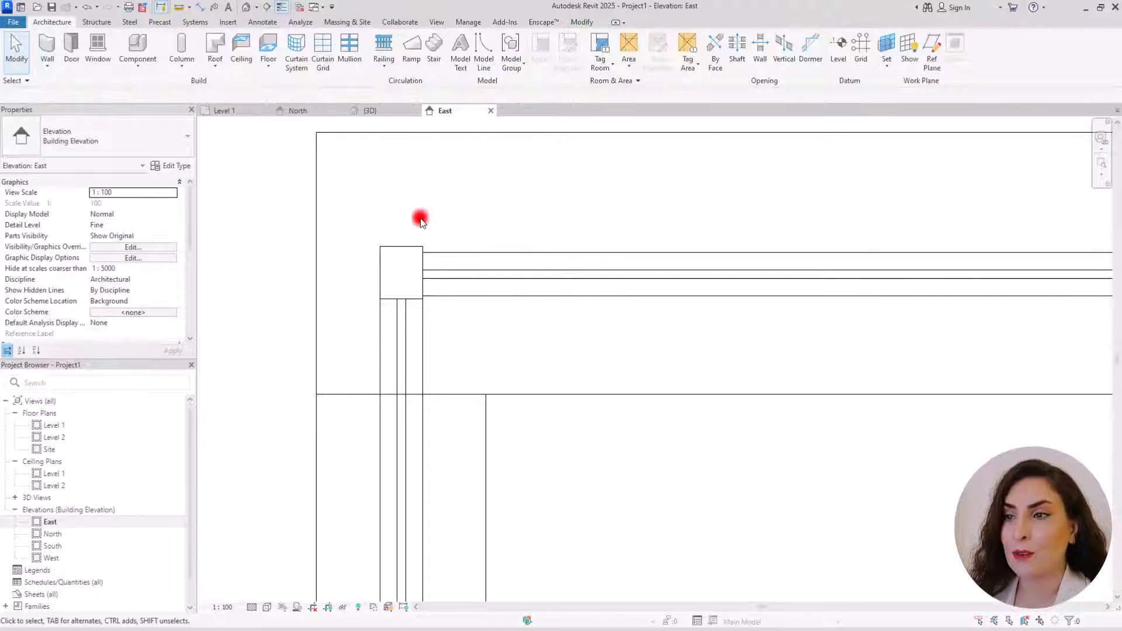
scroll(419, 218, "down", 1)
left_click(374, 109)
middle_click_drag(383, 128, 701, 316, "shift")
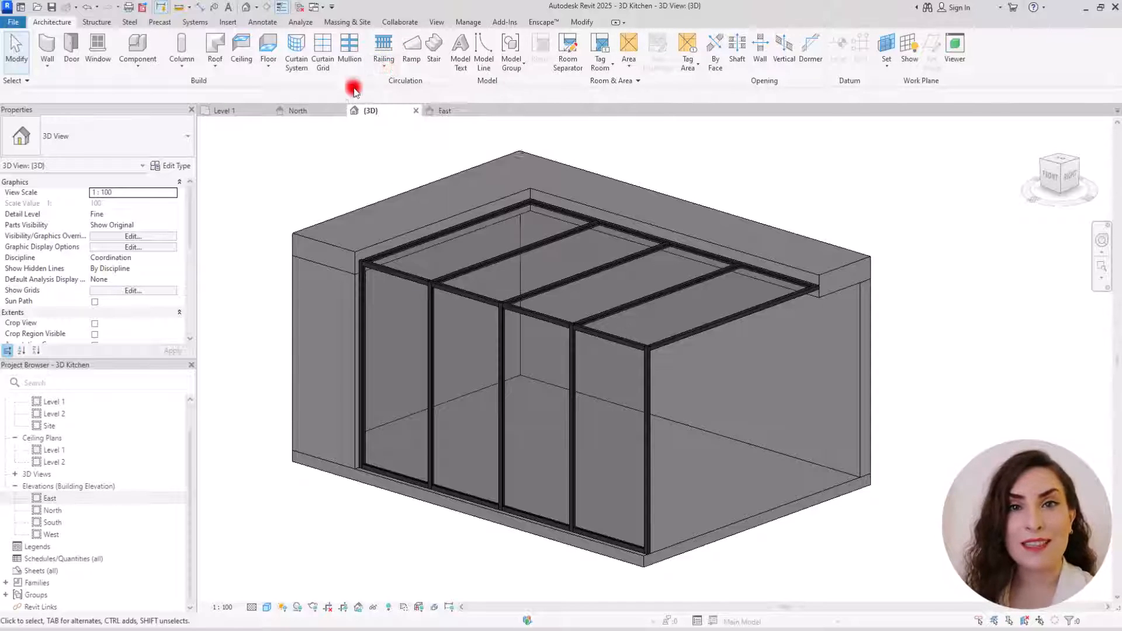
Create a new family from the English-Imperial "Generic Model floor based" template.
left_click(13, 23)
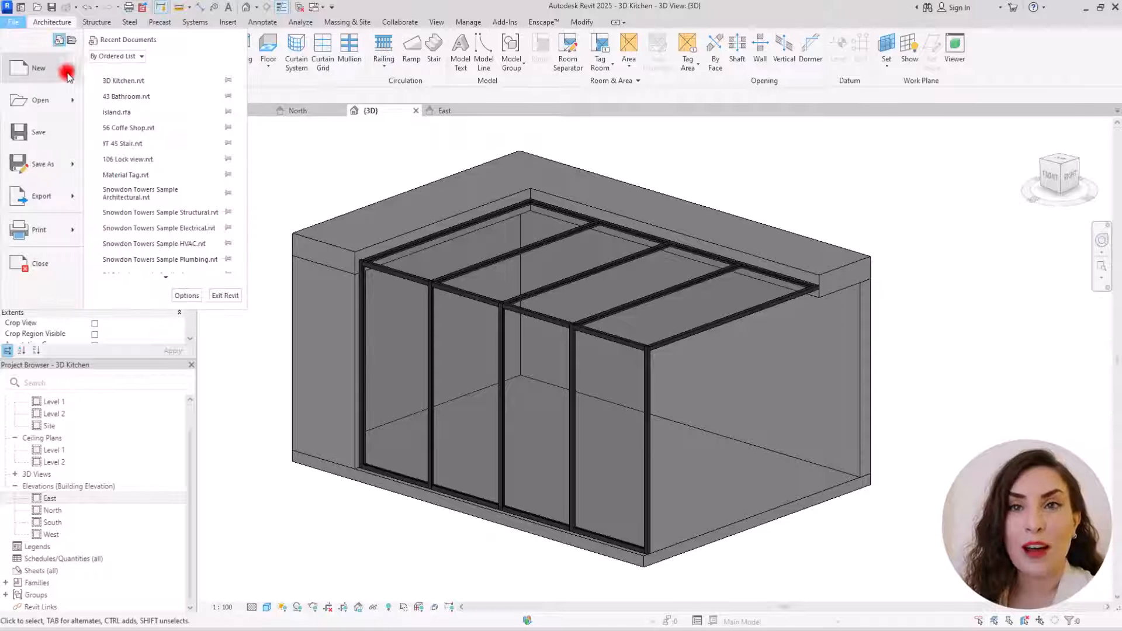
mouse_move(75, 73)
left_click(110, 110)
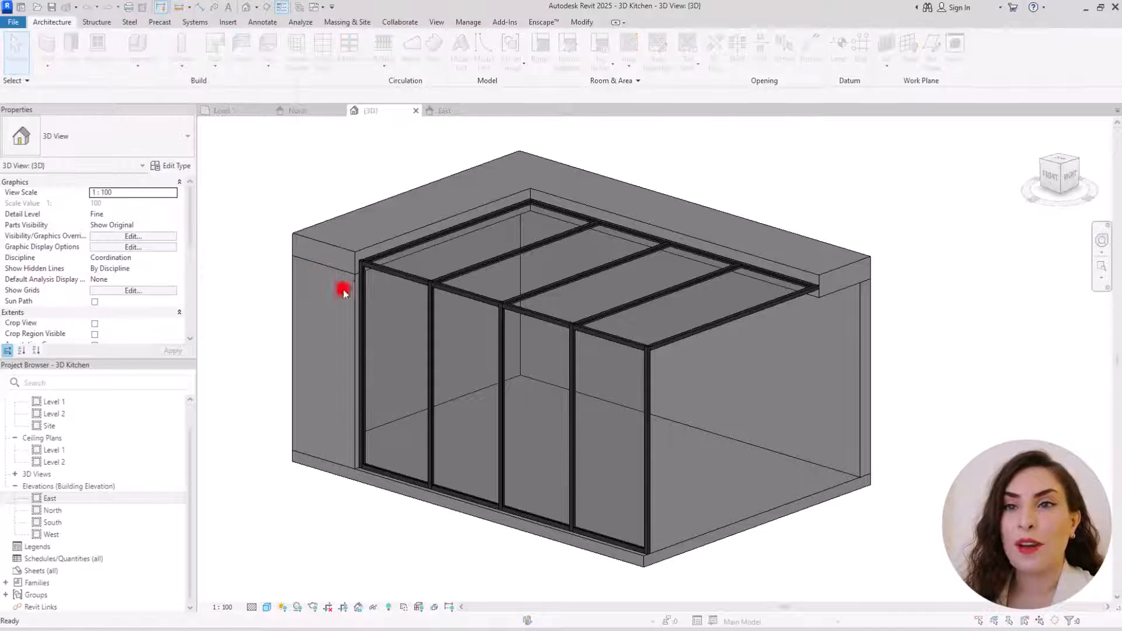
scroll(441, 229, "down", 15)
scroll(441, 229, "up", 8)
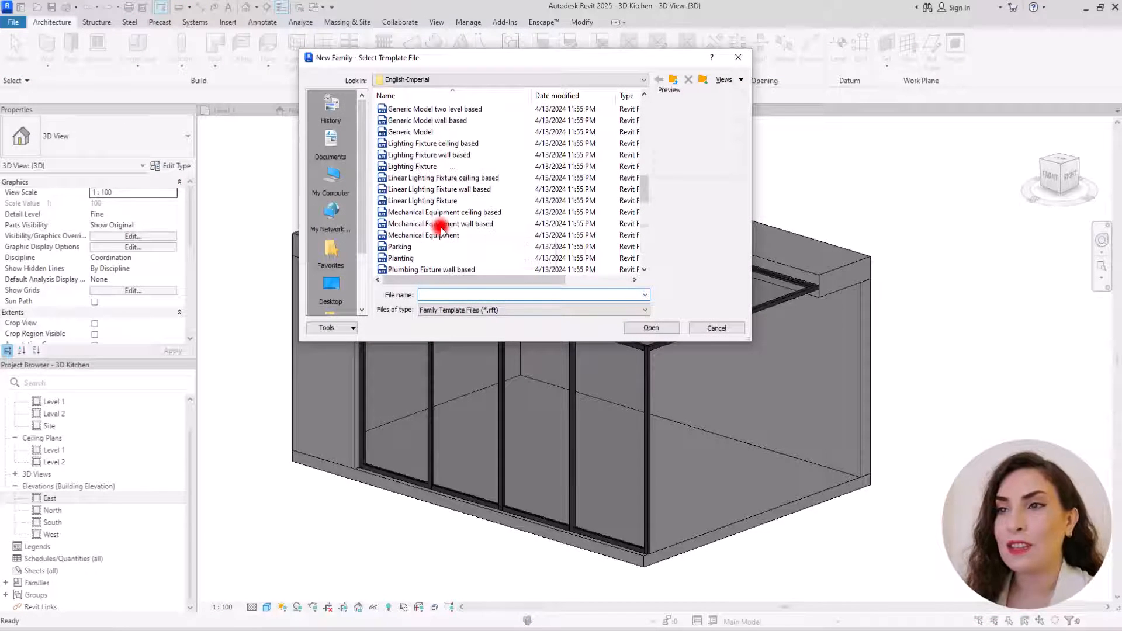
scroll(440, 226, "up", 5)
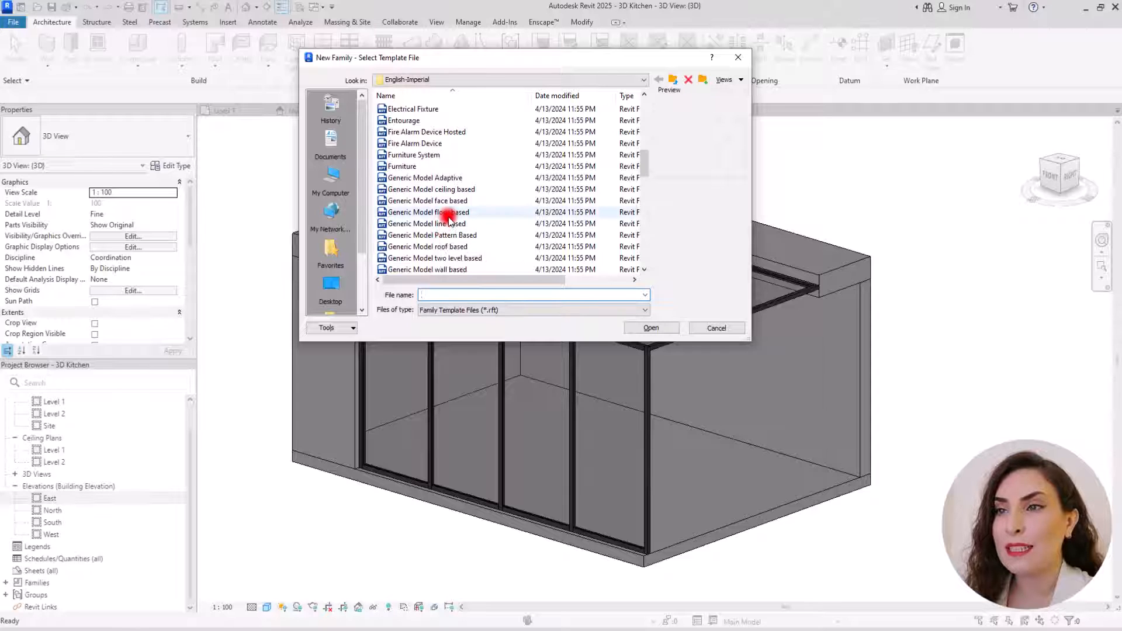
left_click(441, 213)
double_click(441, 215)
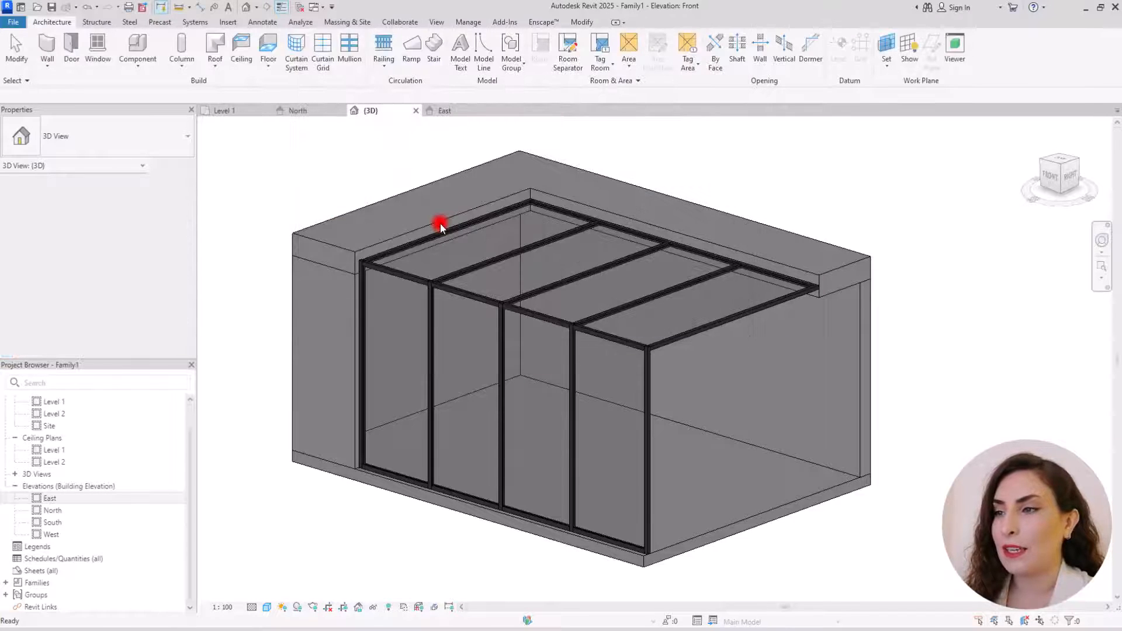
Set the family's length units to meters, rounded to 2 decimal places.
key("u")
key("n")
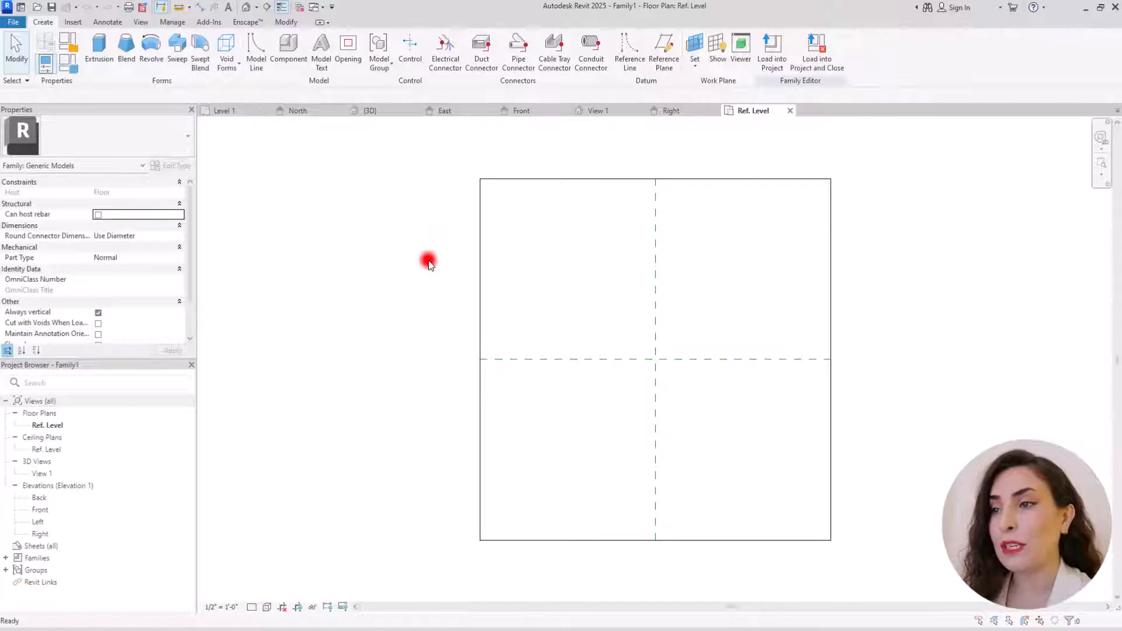
left_click(590, 276)
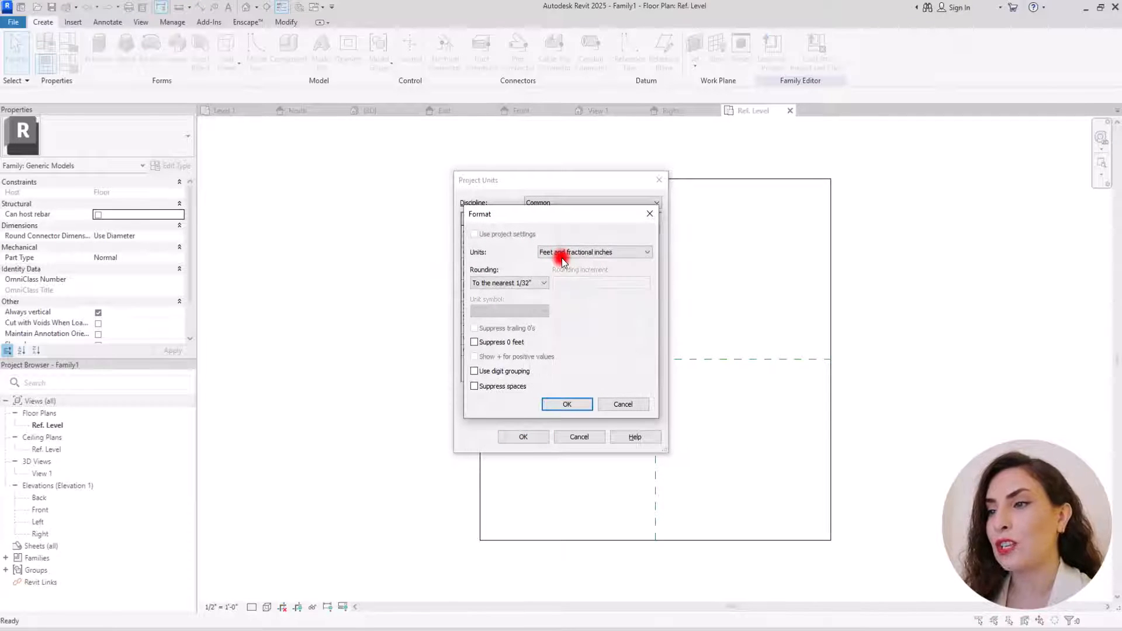
left_click(558, 252)
left_click(556, 289)
left_click(494, 286)
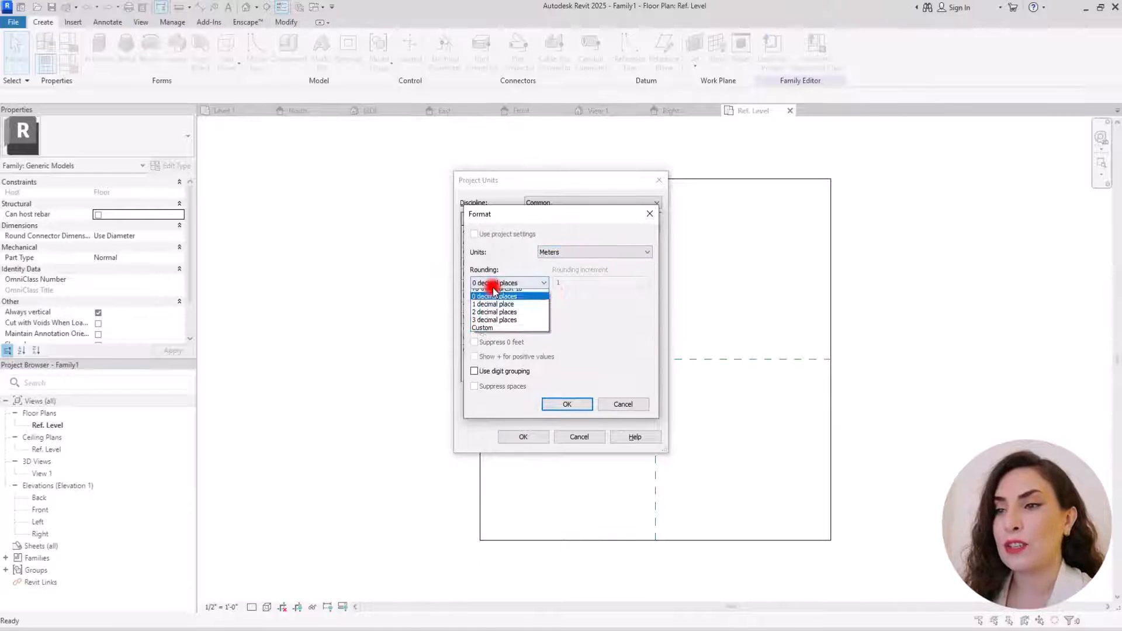
left_click(488, 323)
left_click(544, 403)
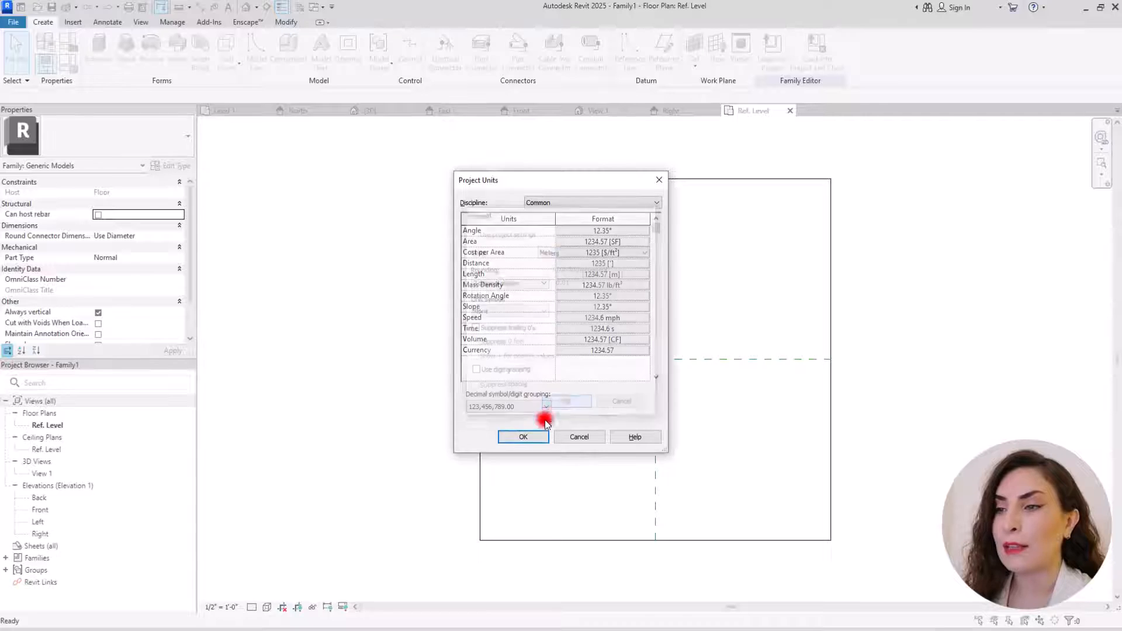
left_click(523, 436)
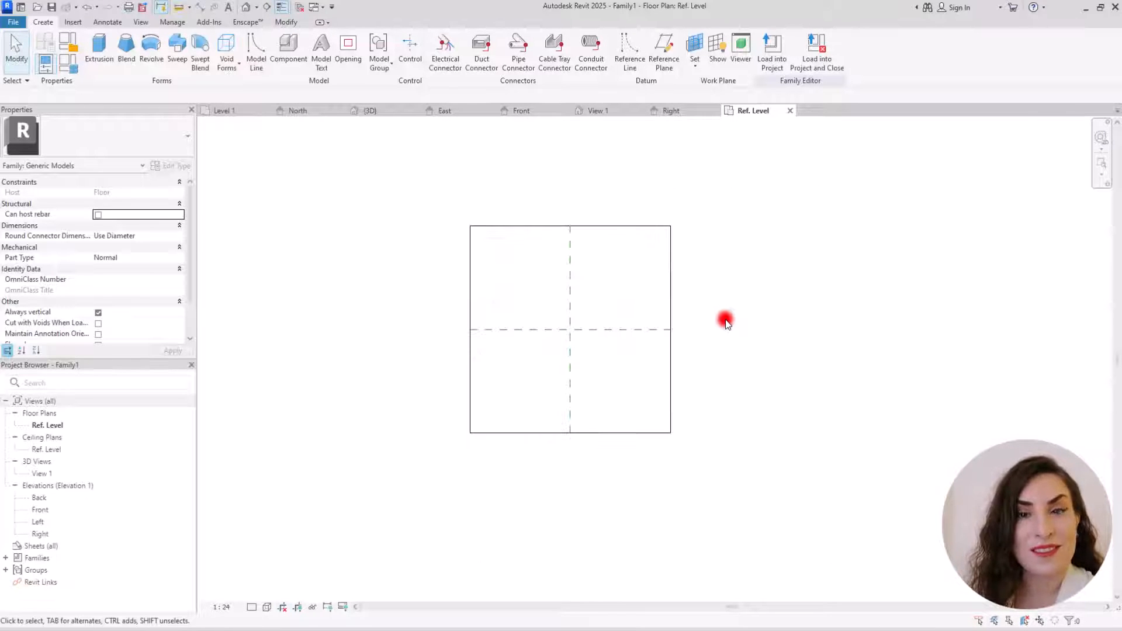
Draw two reference planes on Ref. Level: a vertical one about 0.76 m left of the center plane and a horizontal one about 0.62 m below center.
scroll(652, 327, "up", 3)
scroll(451, 315, "up", 2)
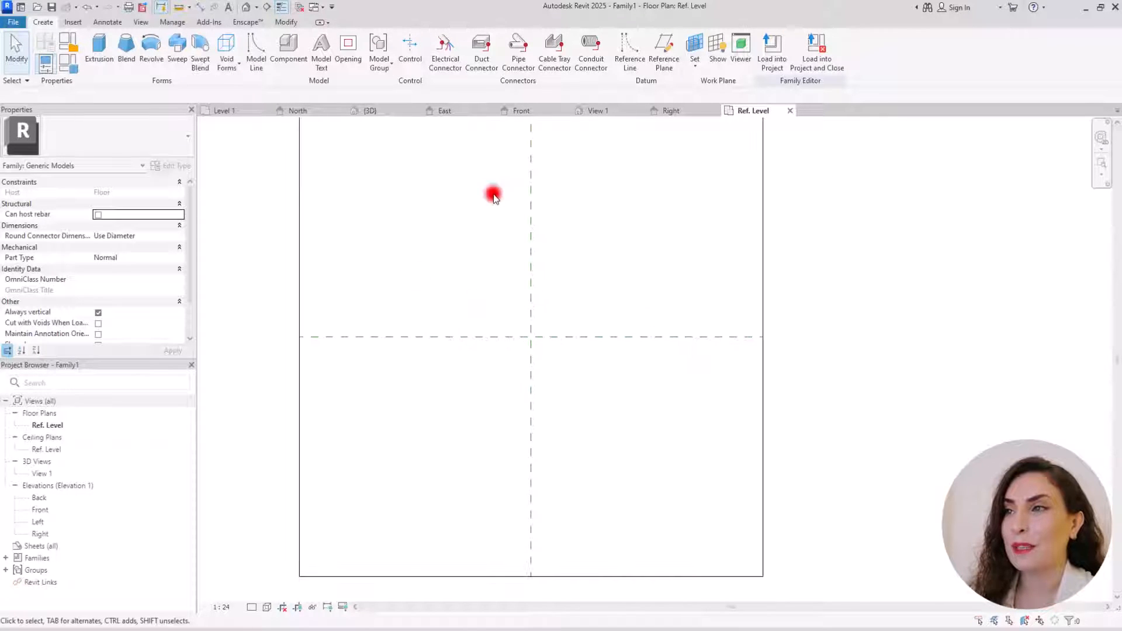
left_click(660, 51)
scroll(551, 408, "up", 2)
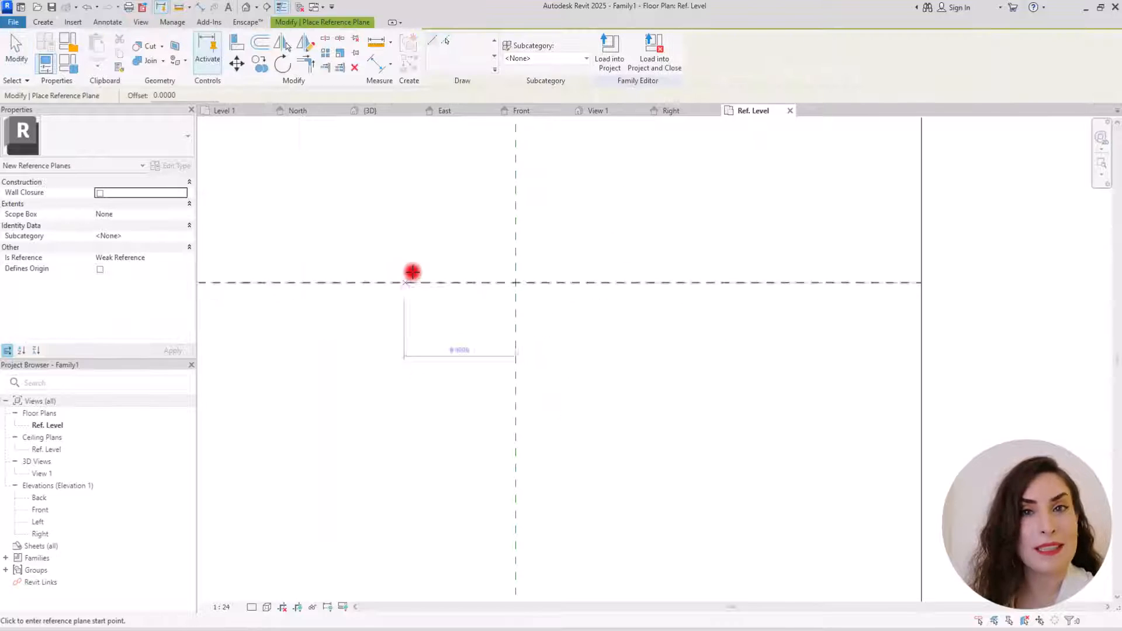
middle_click_drag(509, 309, 692, 276)
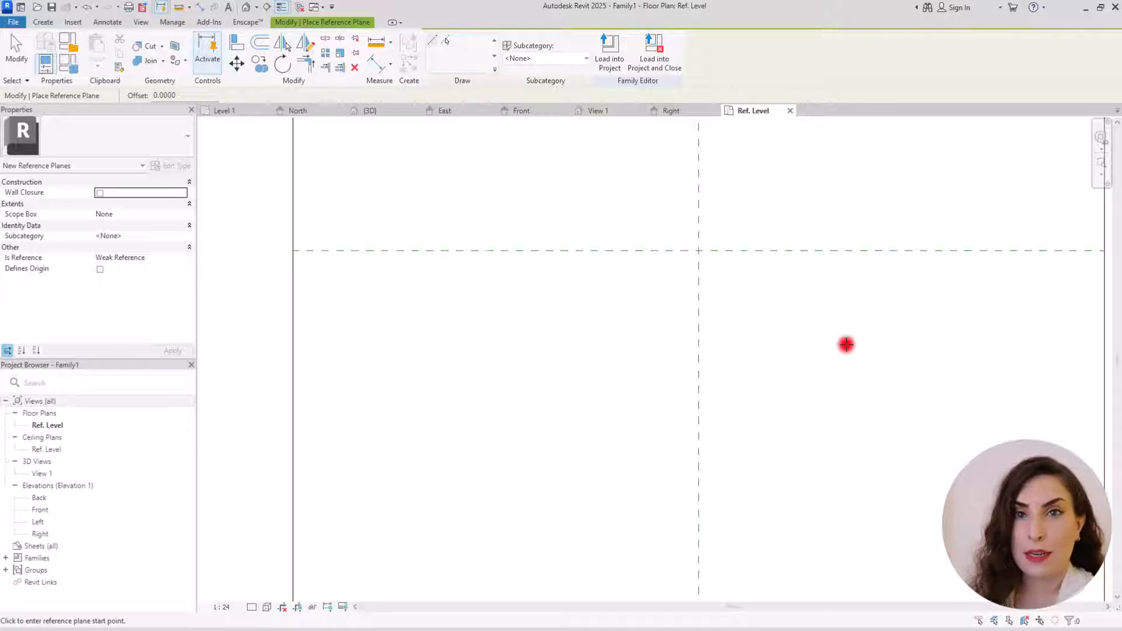
left_click(496, 158)
left_click(494, 479)
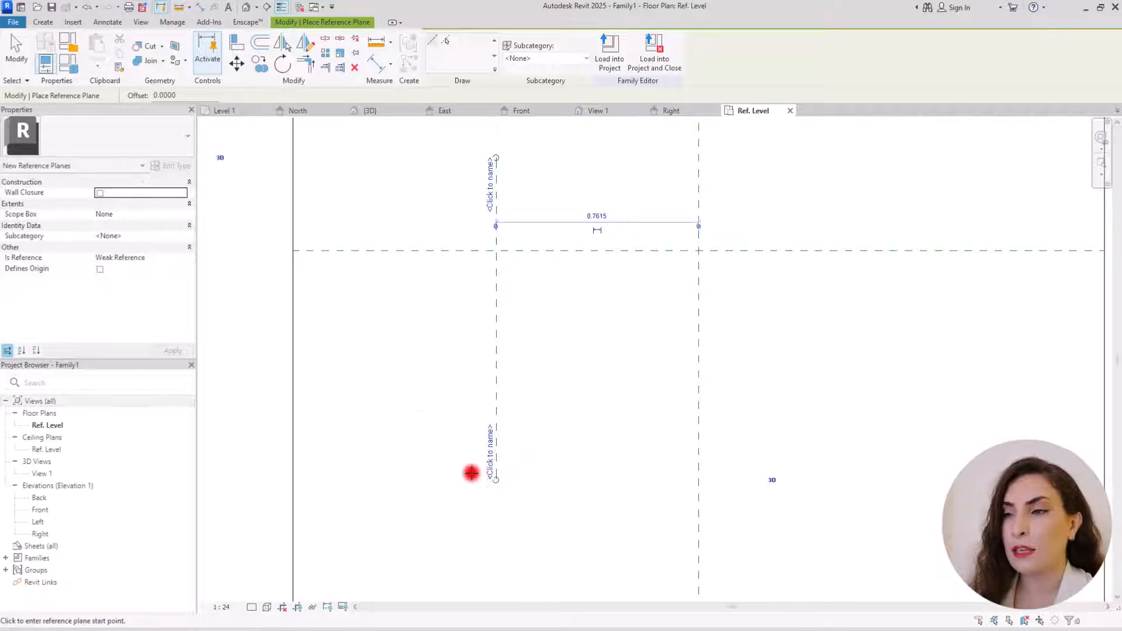
left_click(418, 421)
left_click(884, 412)
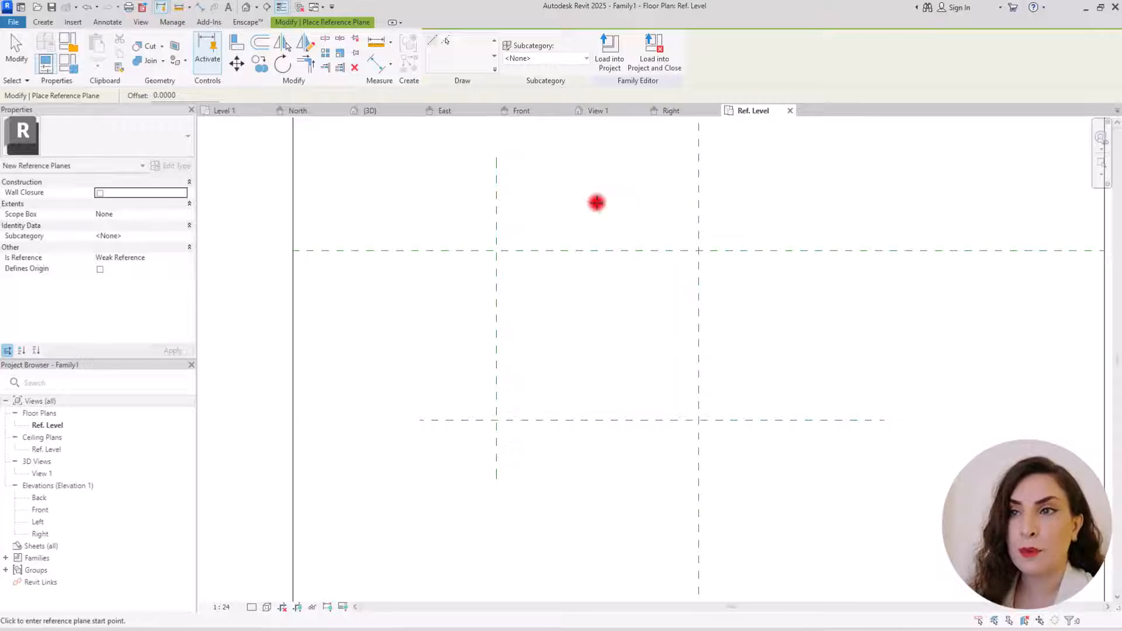
Add aligned dimensions between the vertical center plane and its new parallel plane, and between the horizontal center plane and the plane below it.
left_click(377, 63)
left_click(498, 200)
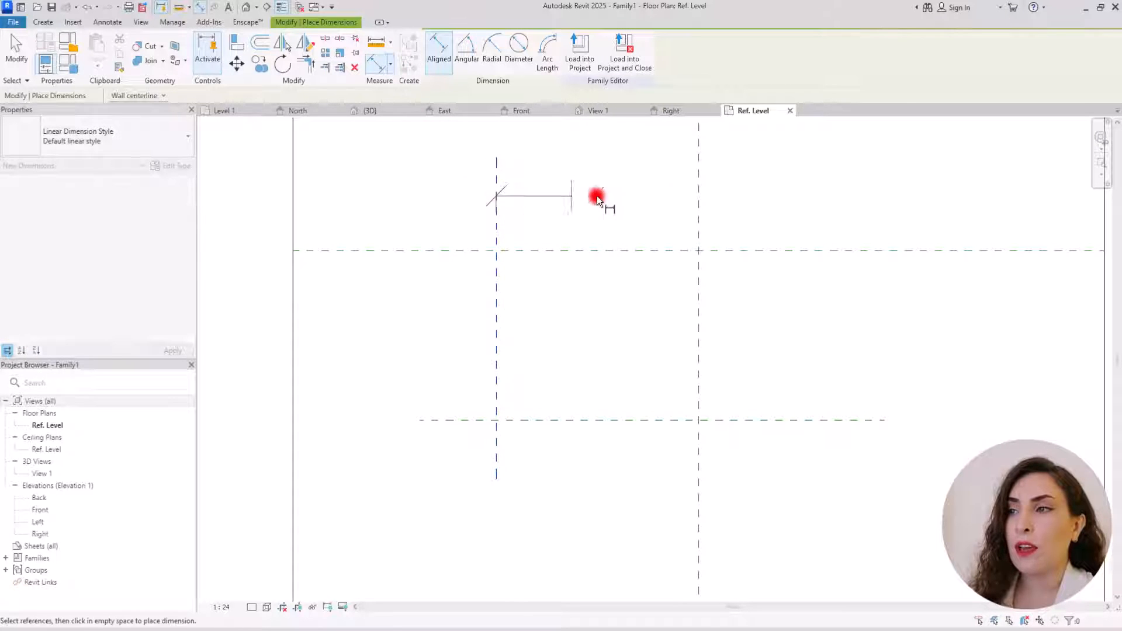
left_click(702, 192)
left_click(704, 168)
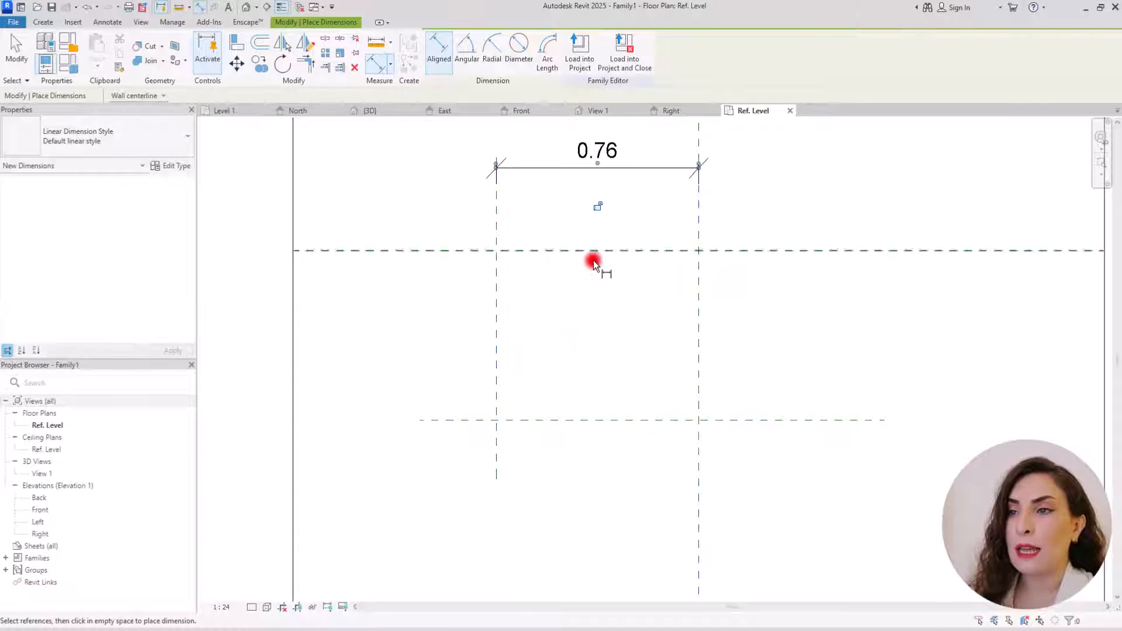
left_click(459, 252)
left_click(459, 418)
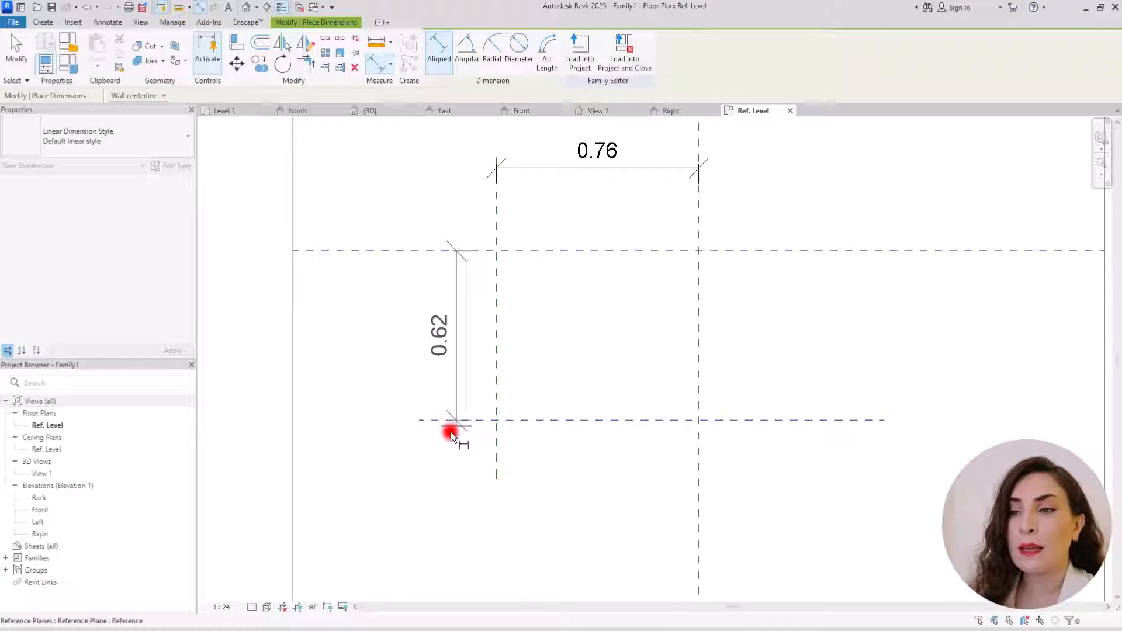
left_click(412, 445)
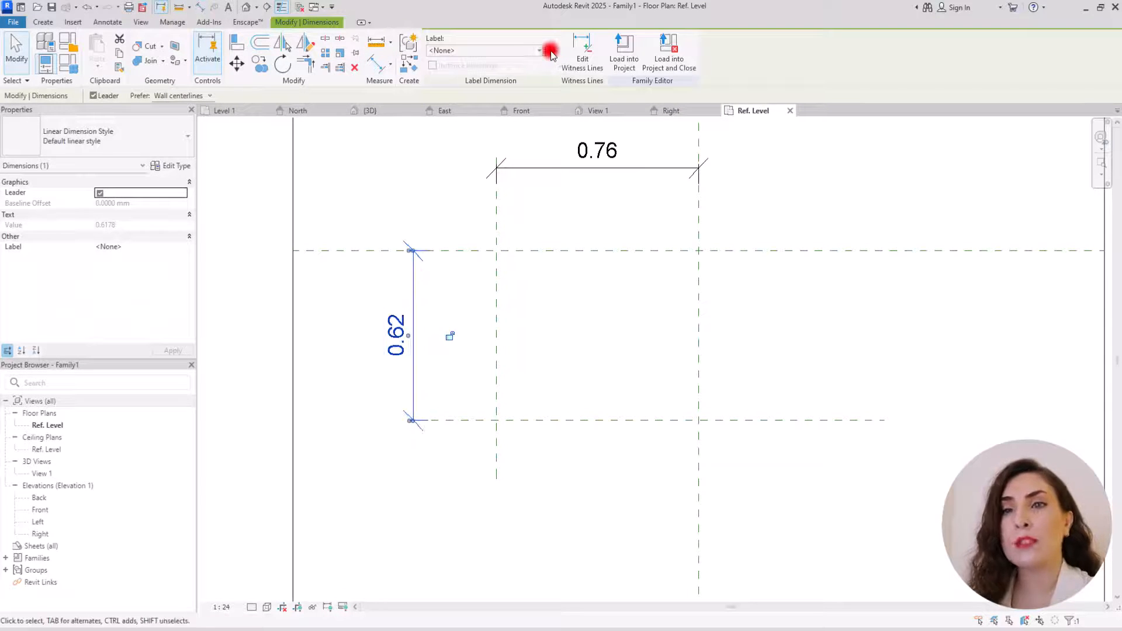
Label the vertical dimension with a new type parameter D and the horizontal dimension with a new type parameter W.
left_click(550, 52)
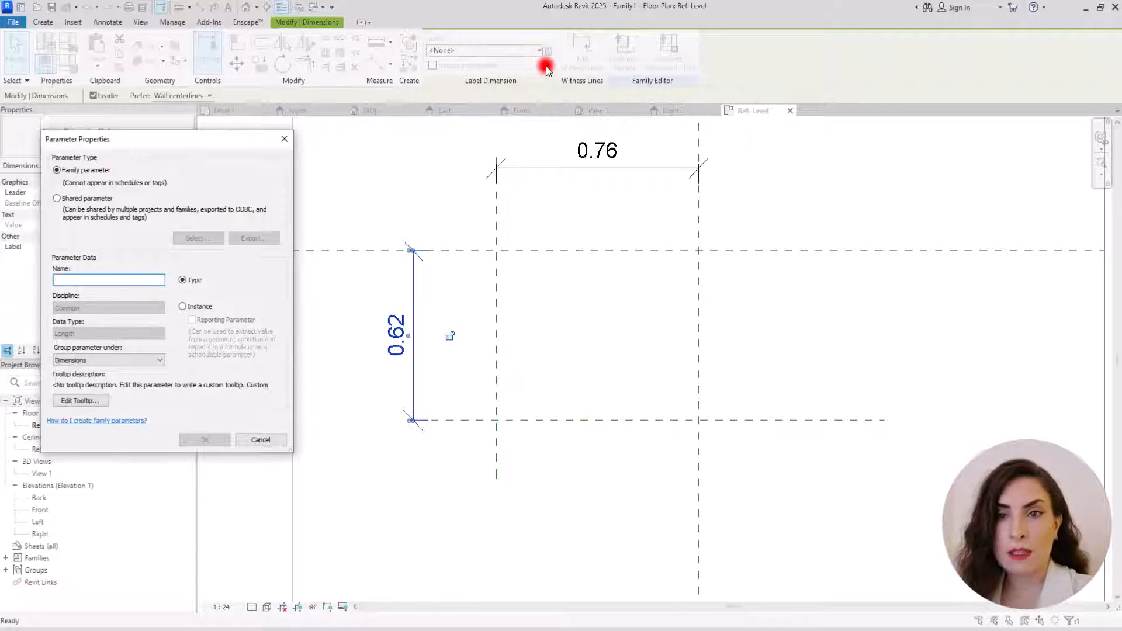
type("D")
left_click(207, 443)
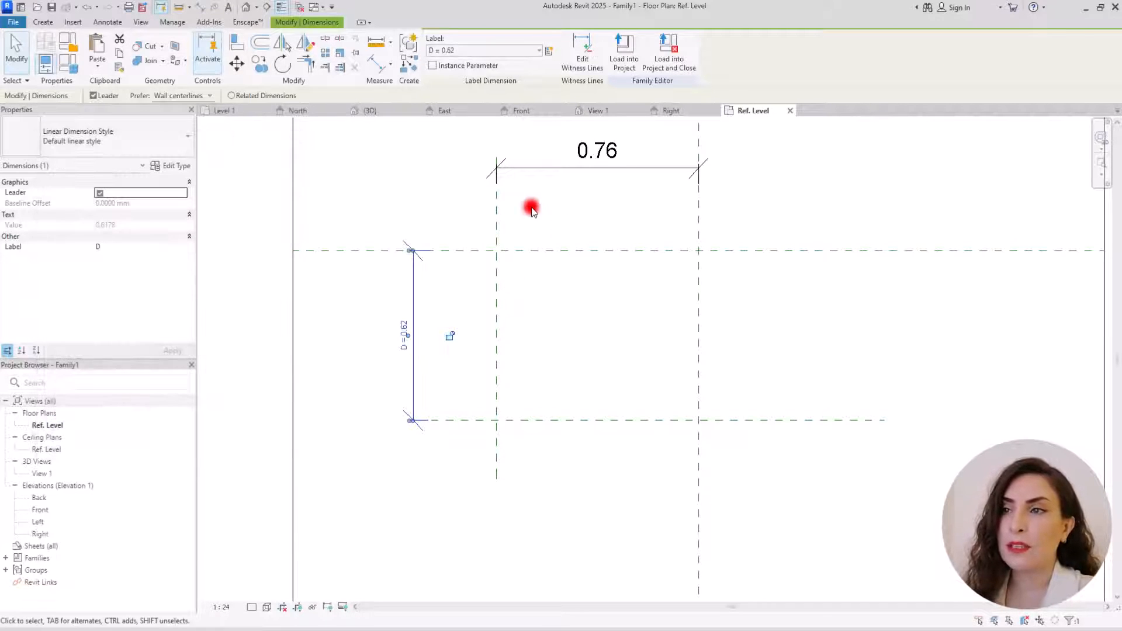
left_click(526, 169)
left_click(550, 49)
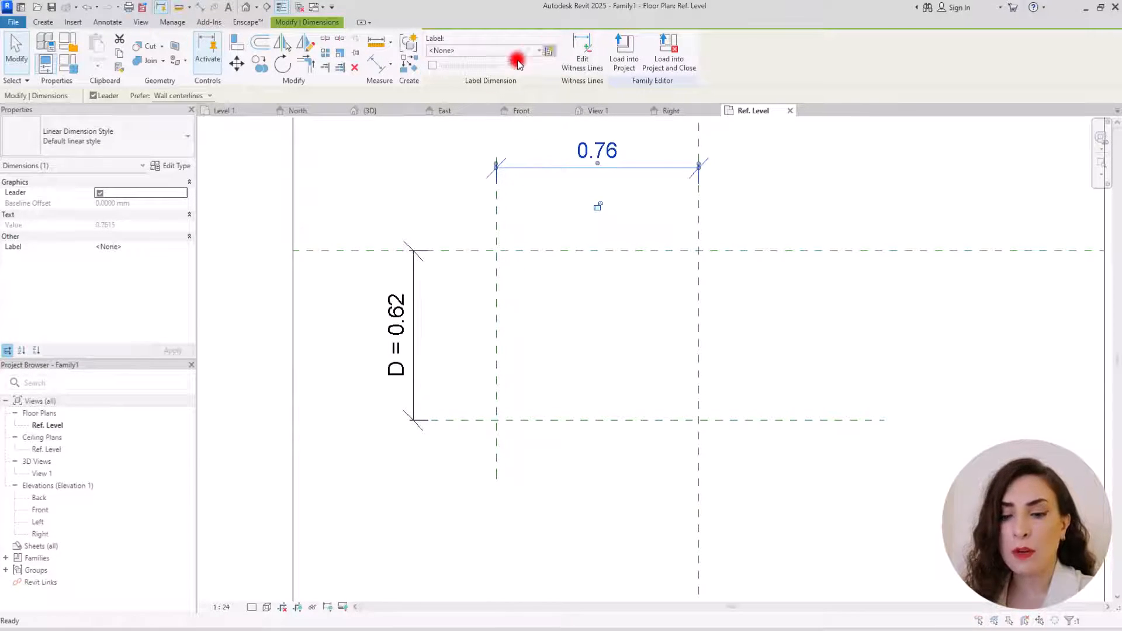
type("W")
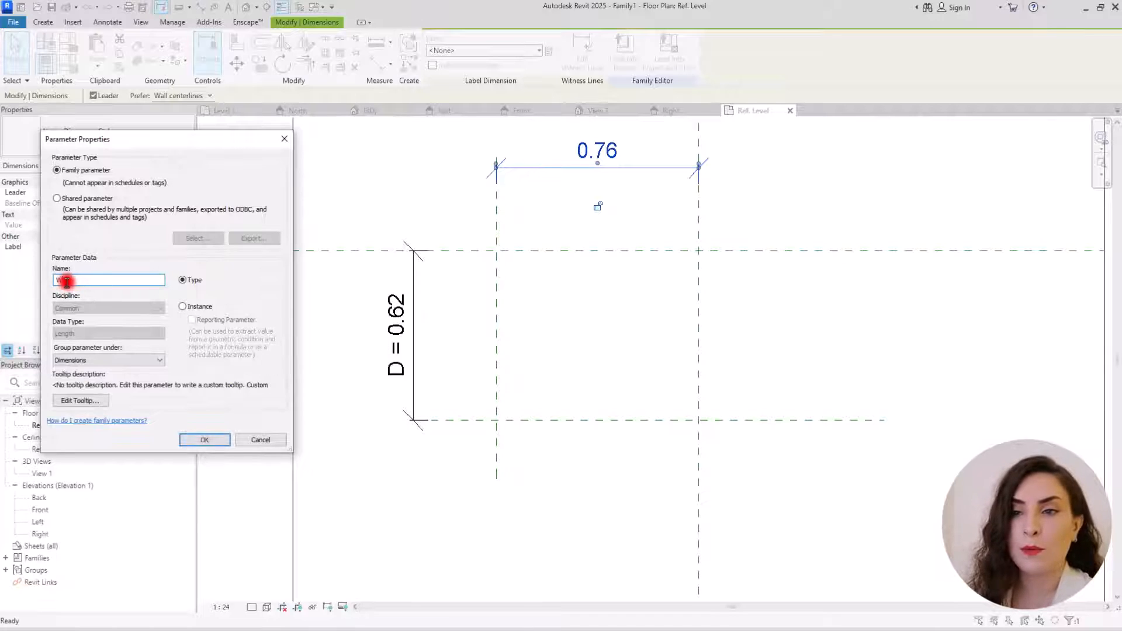
left_click(266, 425)
In the Front elevation, draw three horizontal reference planes at about 0.07 m, 1.07 m and 1.13 m above Ref. Level.
scroll(581, 283, "down", 3)
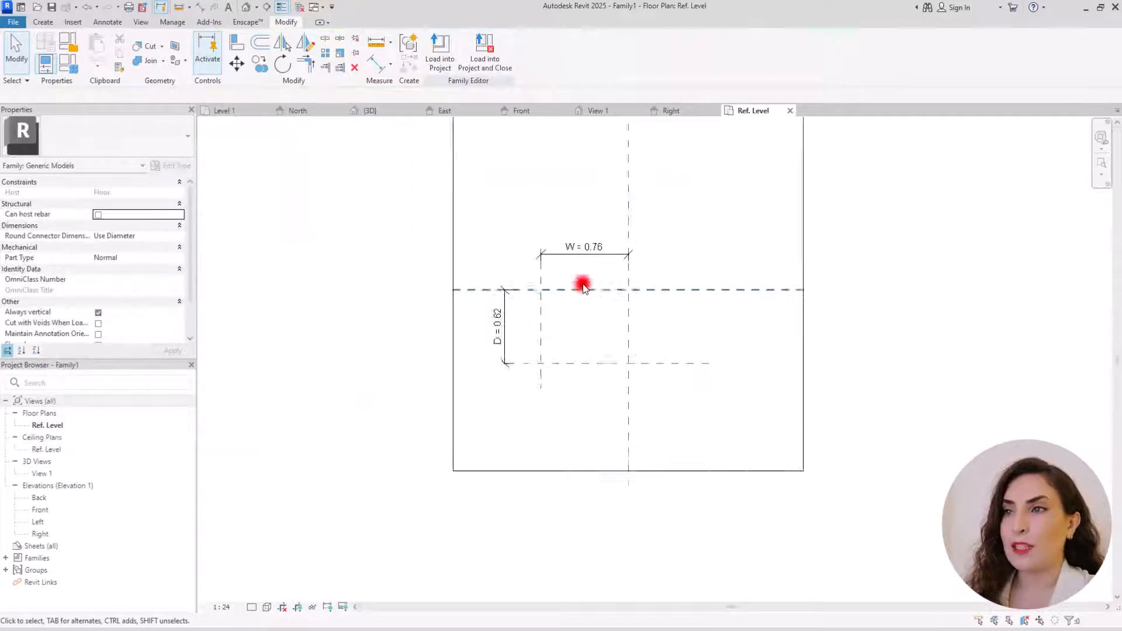
scroll(576, 230, "up", 3)
left_click(526, 111)
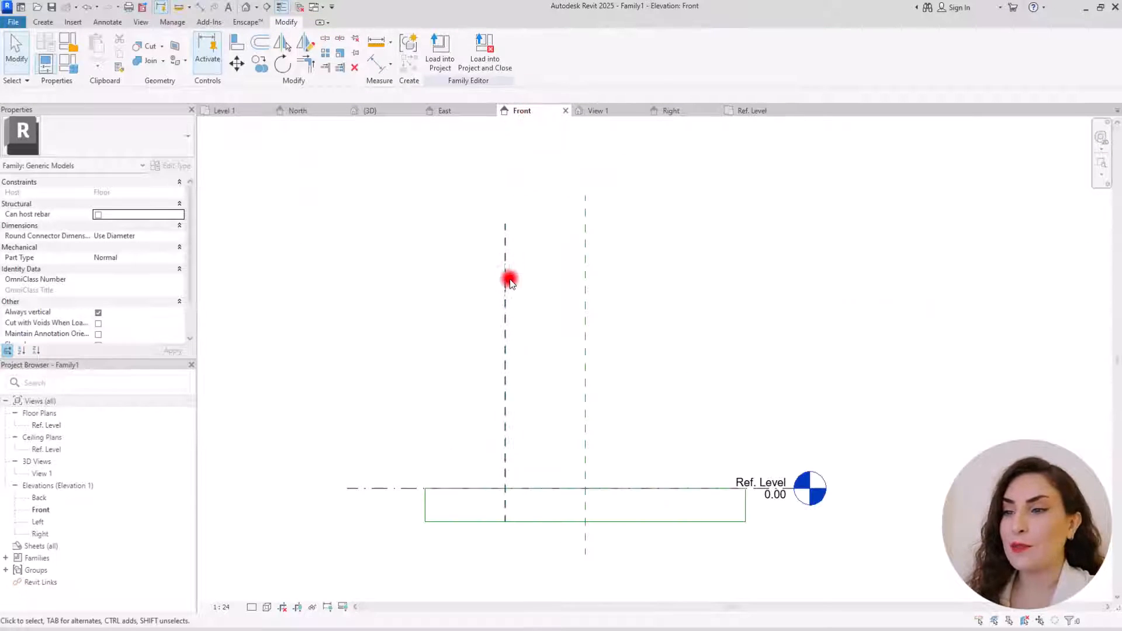
scroll(511, 494, "up", 2)
left_click(43, 21)
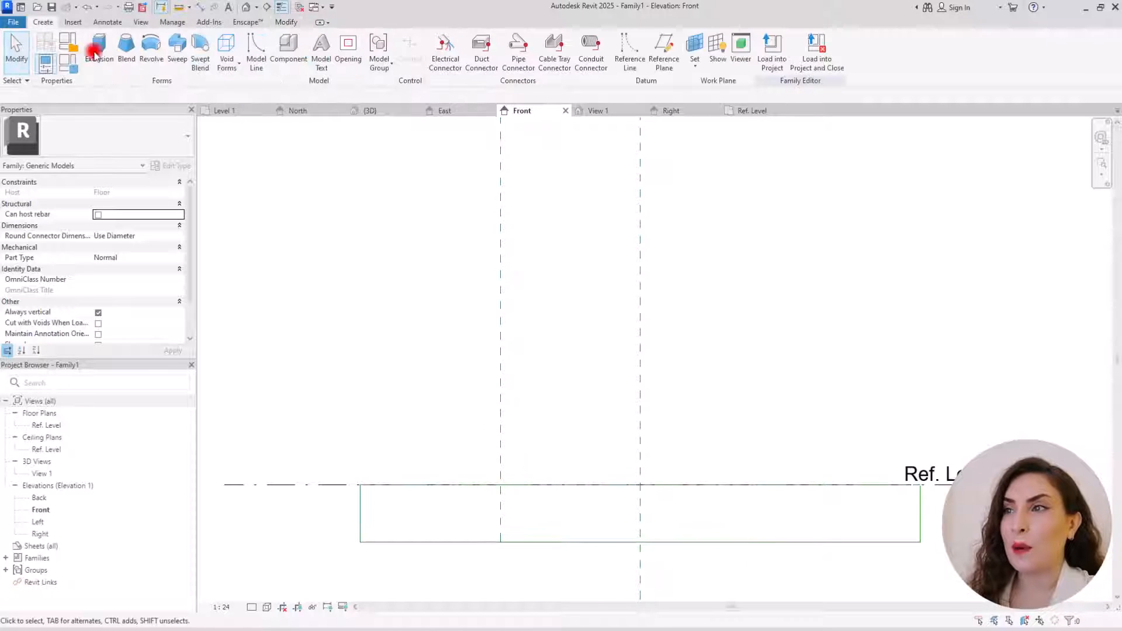
left_click(656, 55)
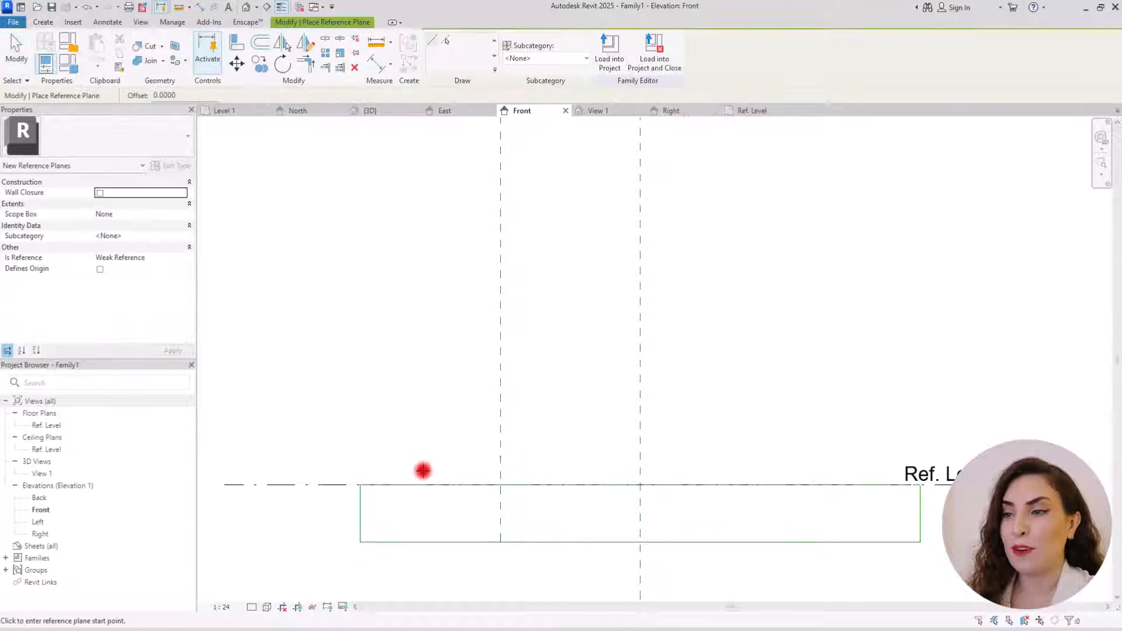
left_click(423, 471)
left_click(755, 470)
left_click(399, 282)
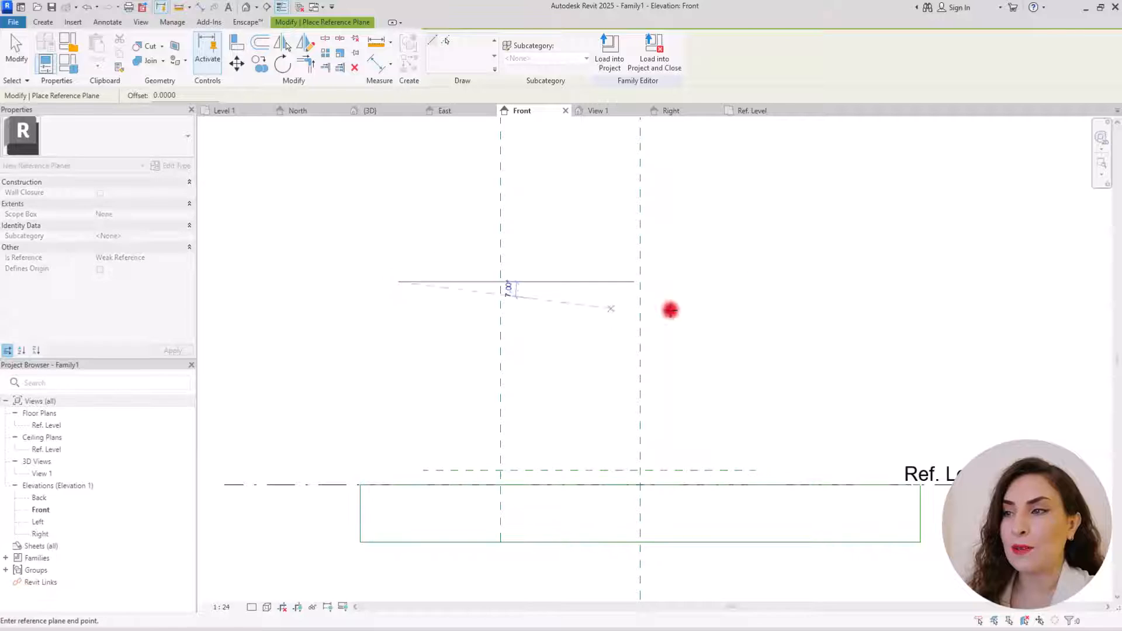
left_click(755, 282)
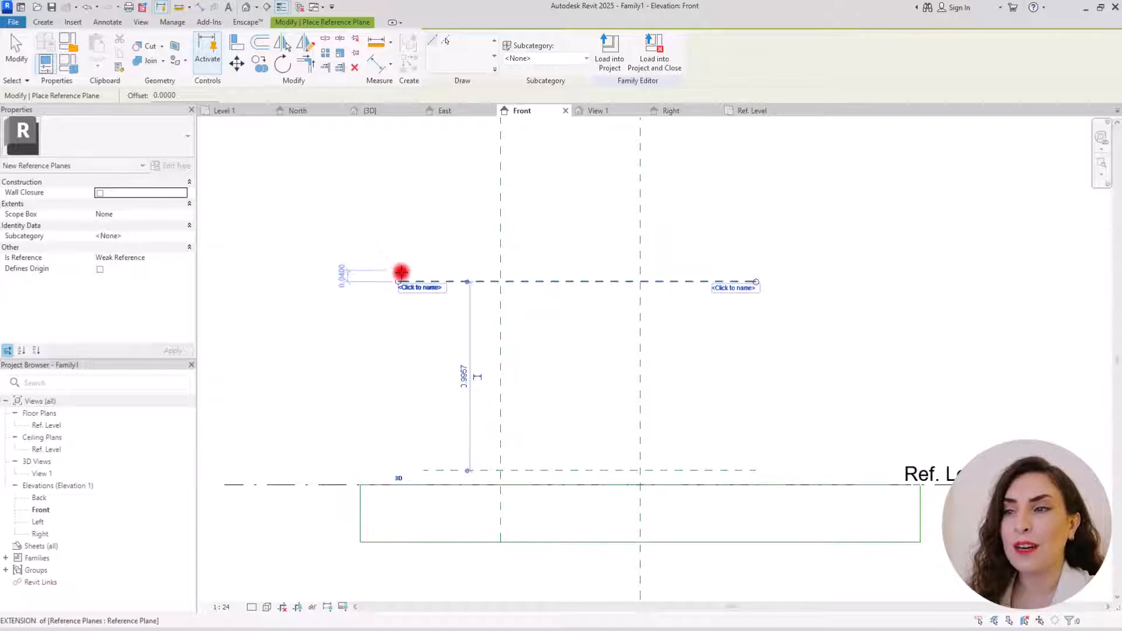
key("Escape")
key("Escape")
scroll(676, 292, "down", 2)
scroll(433, 349, "up", 4)
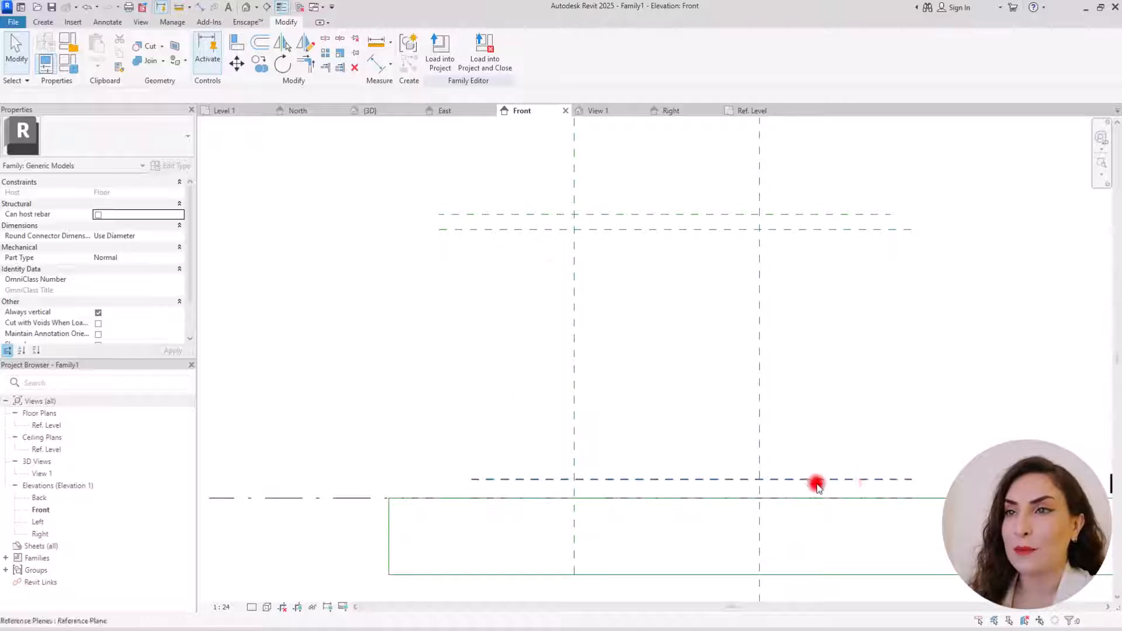
Dimension the topmost and lowest horizontal reference planes from Ref. Level, and the gap between the two upper planes.
left_click(375, 64)
left_click(269, 497)
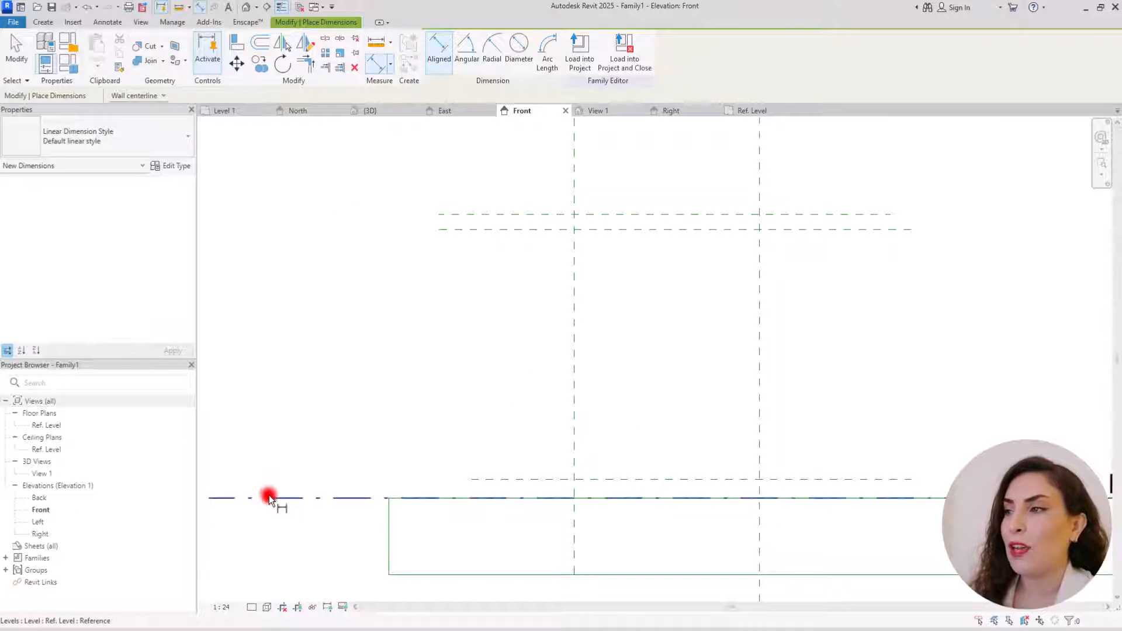
left_click(878, 196)
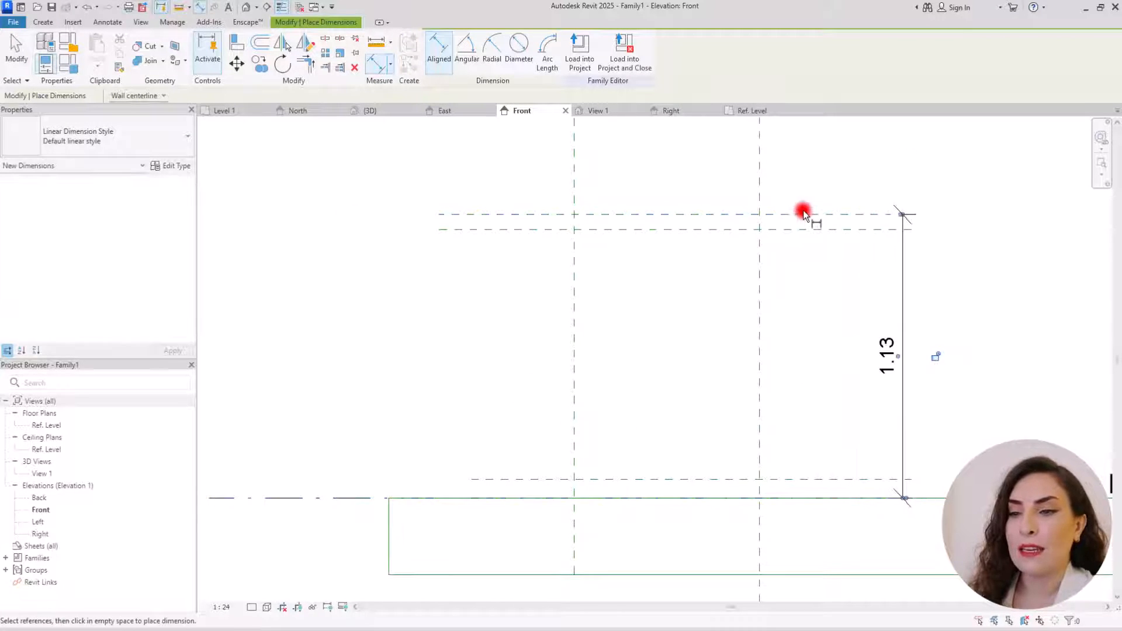
left_click(323, 494)
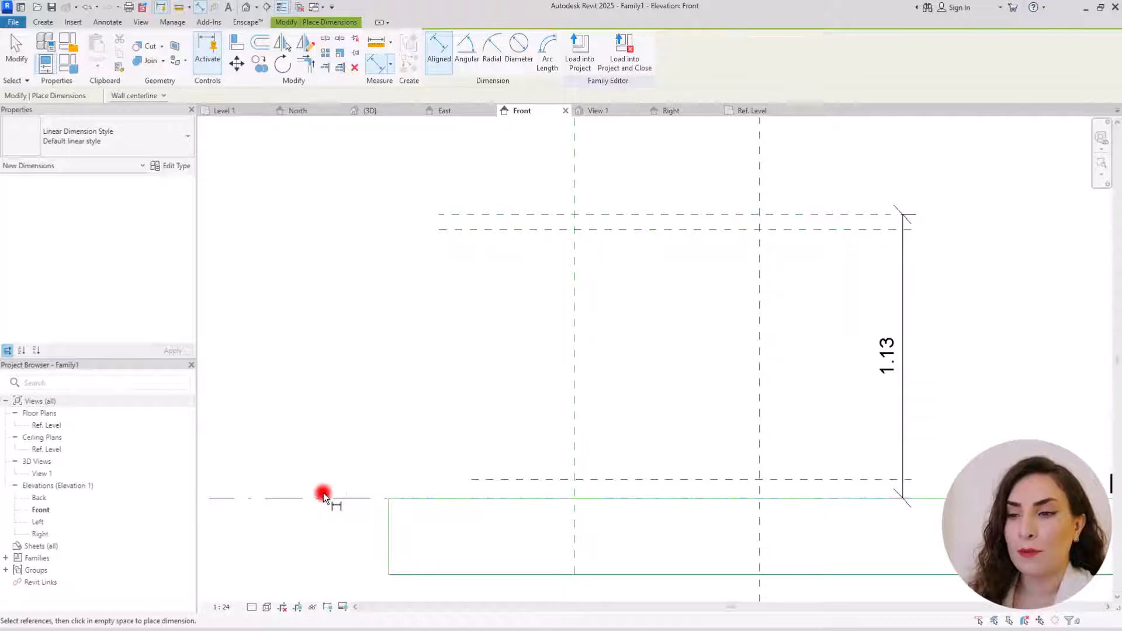
left_click(474, 477)
left_click(390, 364)
left_click(507, 215)
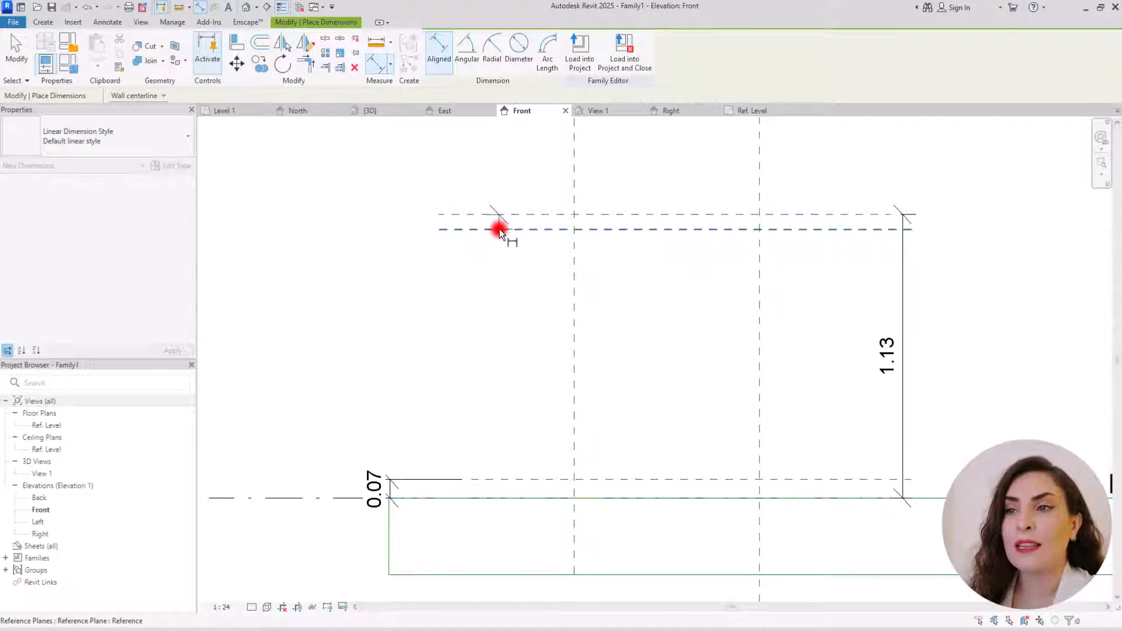
left_click(499, 228)
left_click(443, 366)
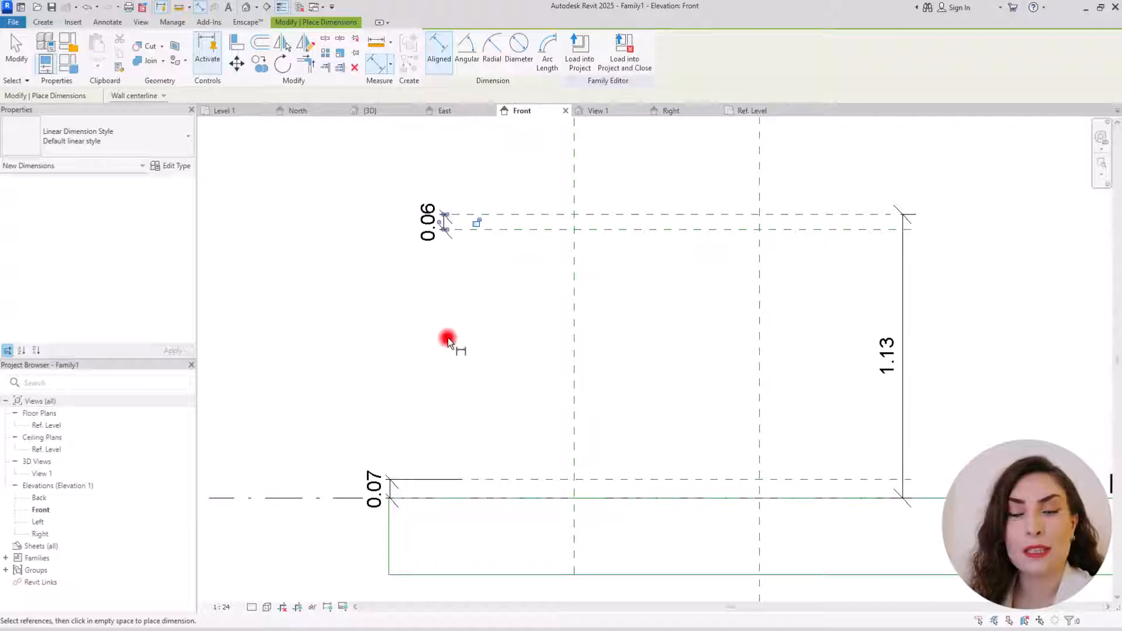
key("Escape")
key("Escape")
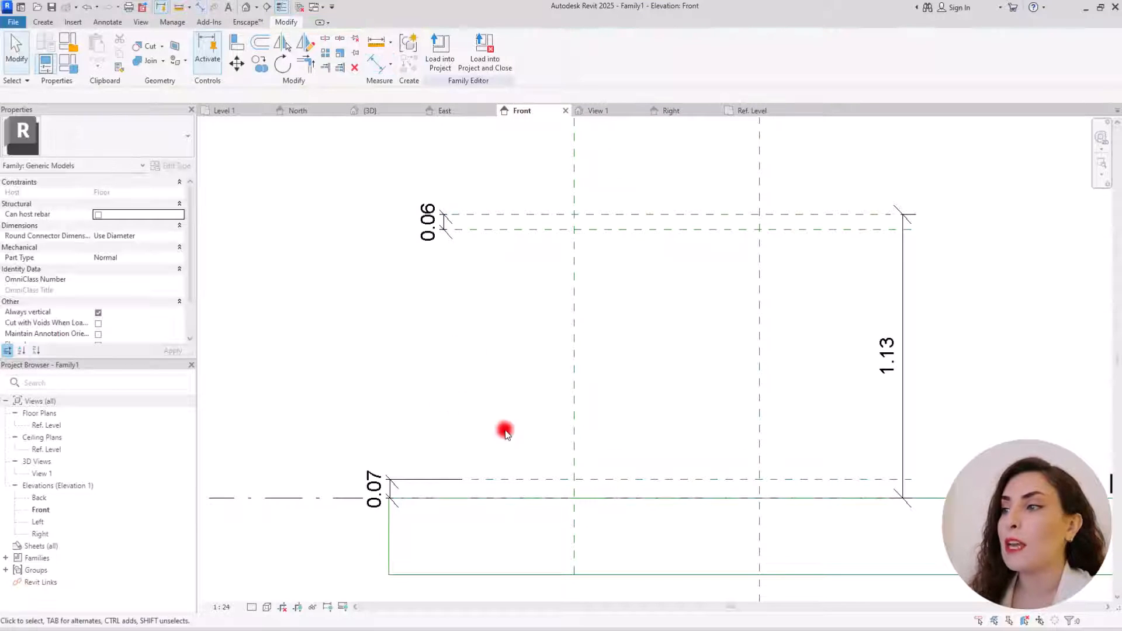
Label the overall height dimension with a new type parameter H and the gap between the upper planes with Th.
left_click(902, 275)
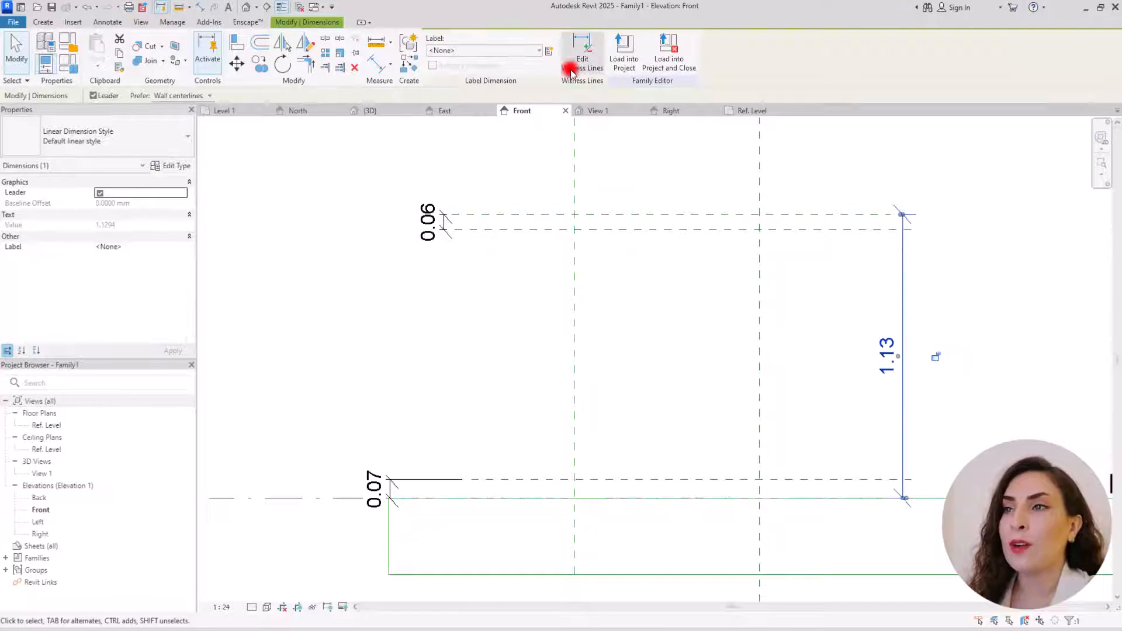
left_click(547, 50)
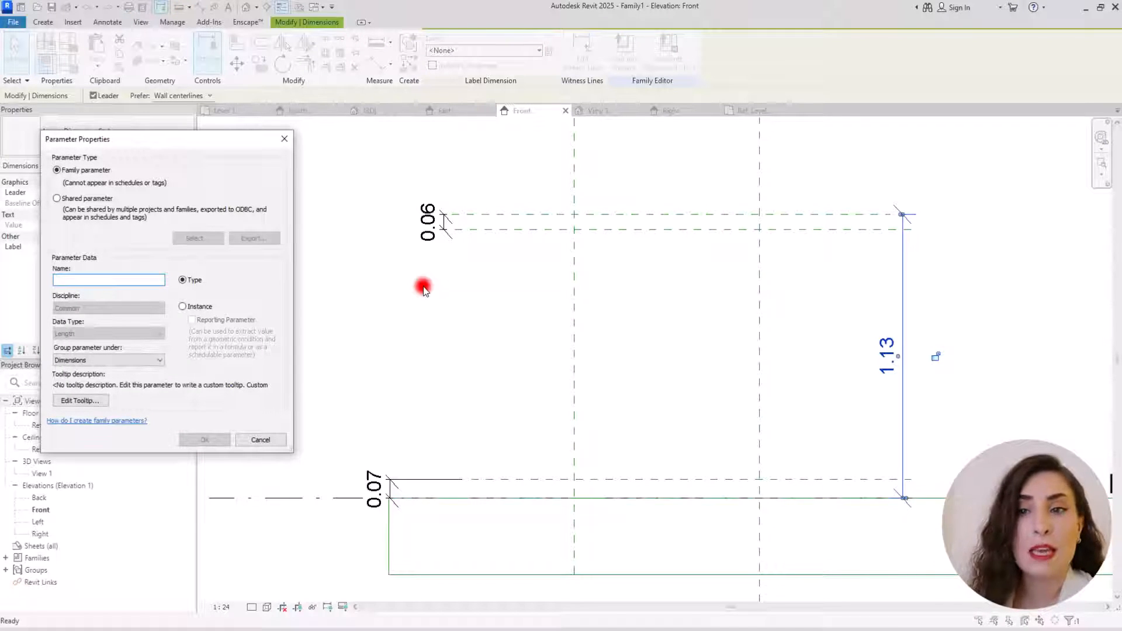
left_click(210, 440)
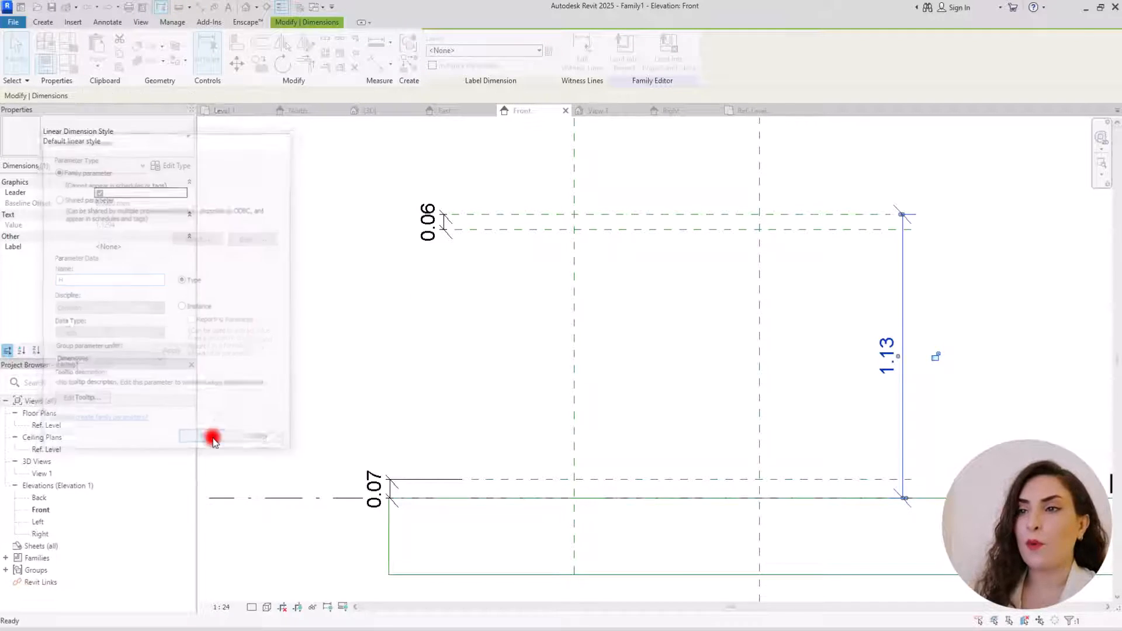
left_click(389, 336)
left_click(456, 228)
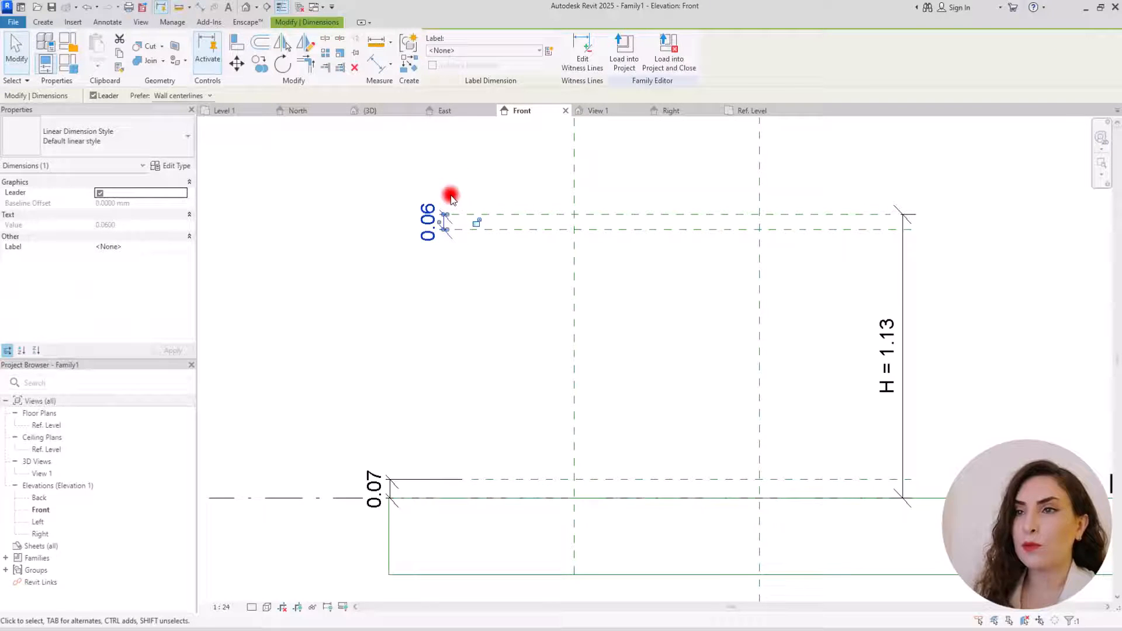
left_click(548, 50)
type("T")
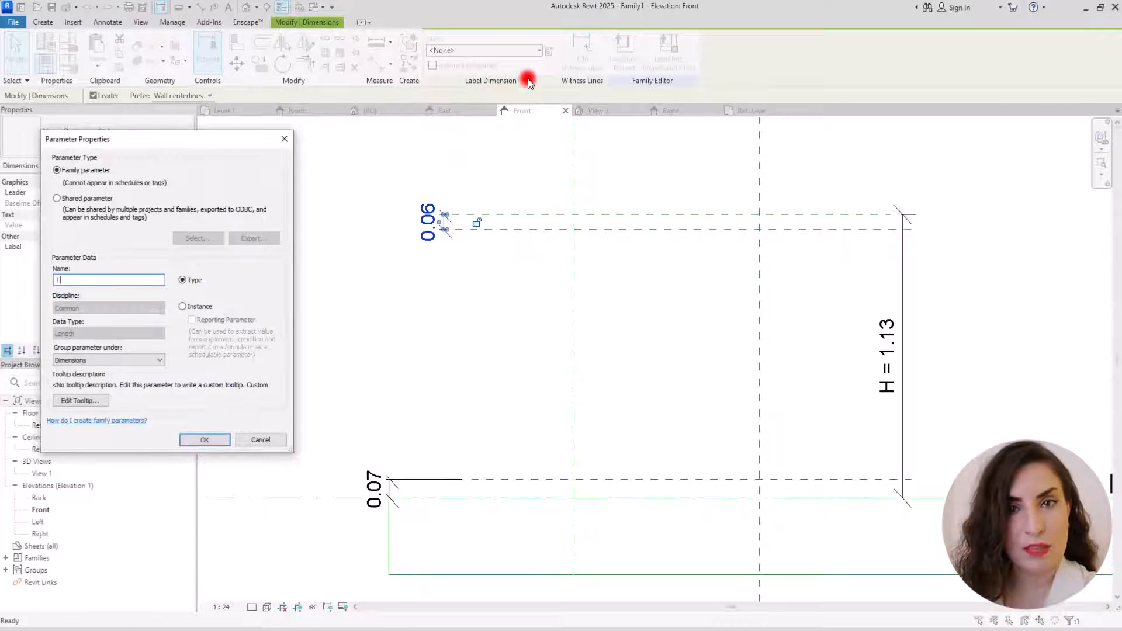
type("h")
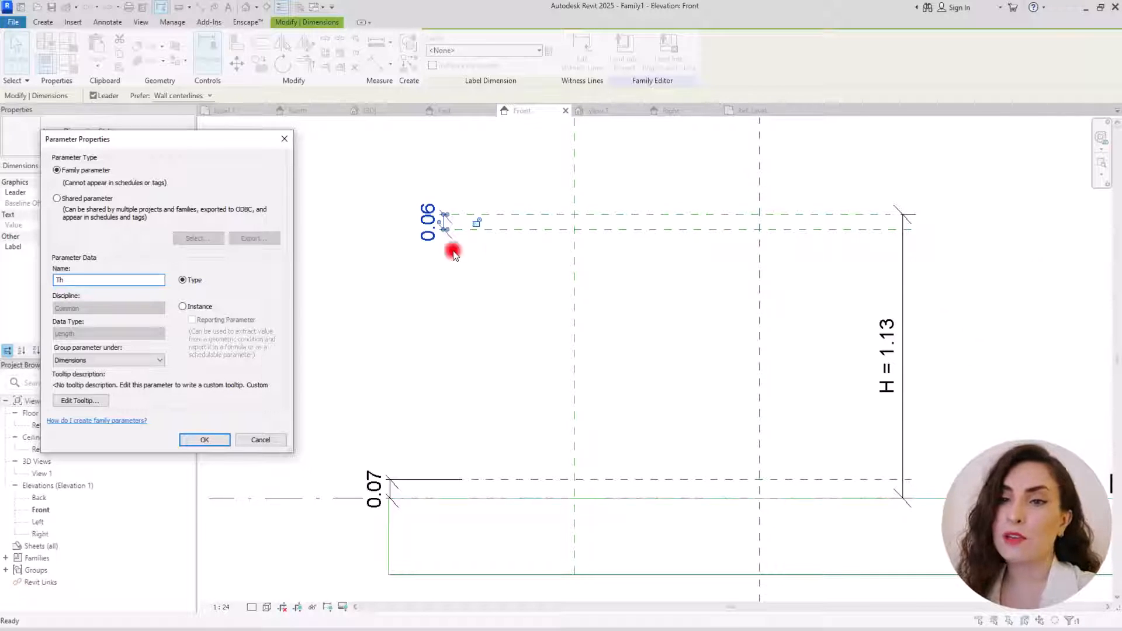
left_click(201, 439)
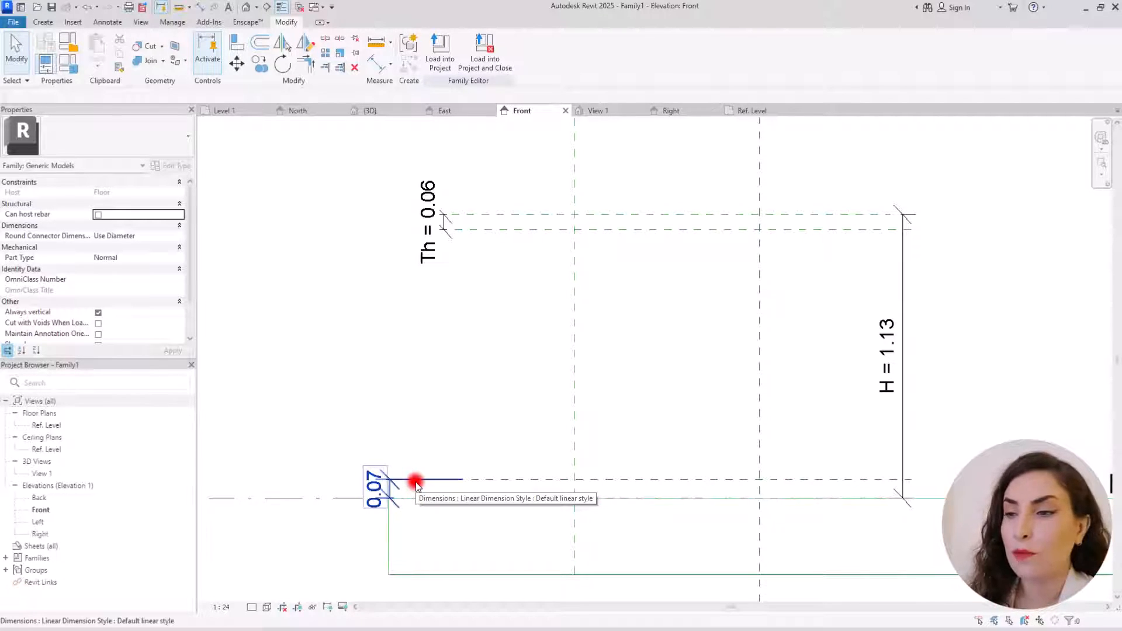
Set the height of the lowest horizontal reference plane above Ref. Level to 0.1 m.
left_click(504, 479)
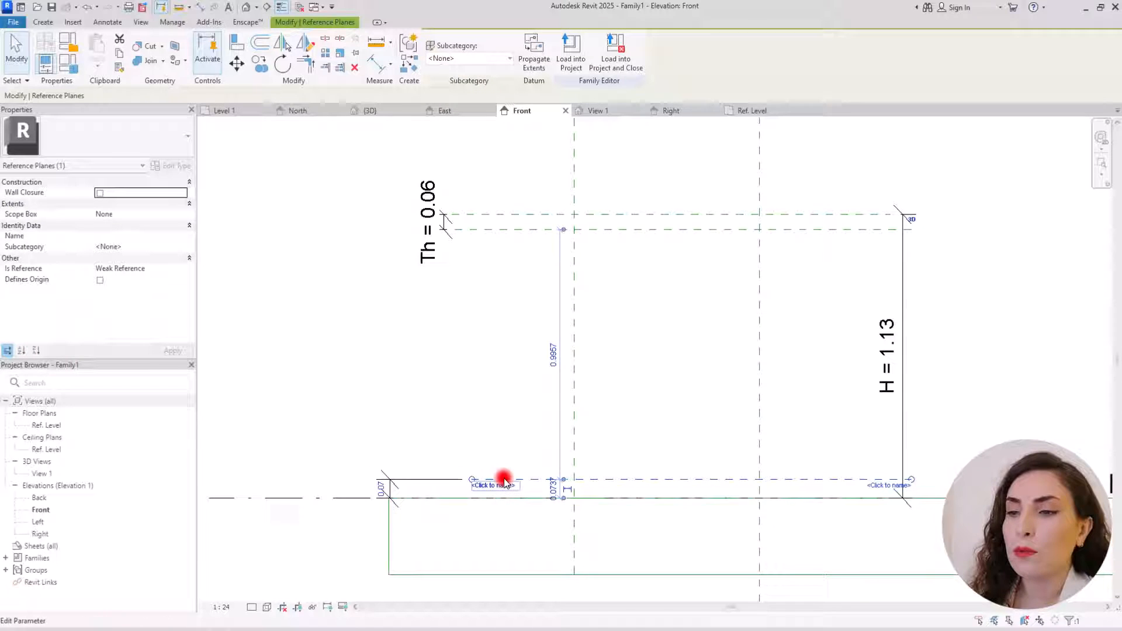
left_click(381, 488)
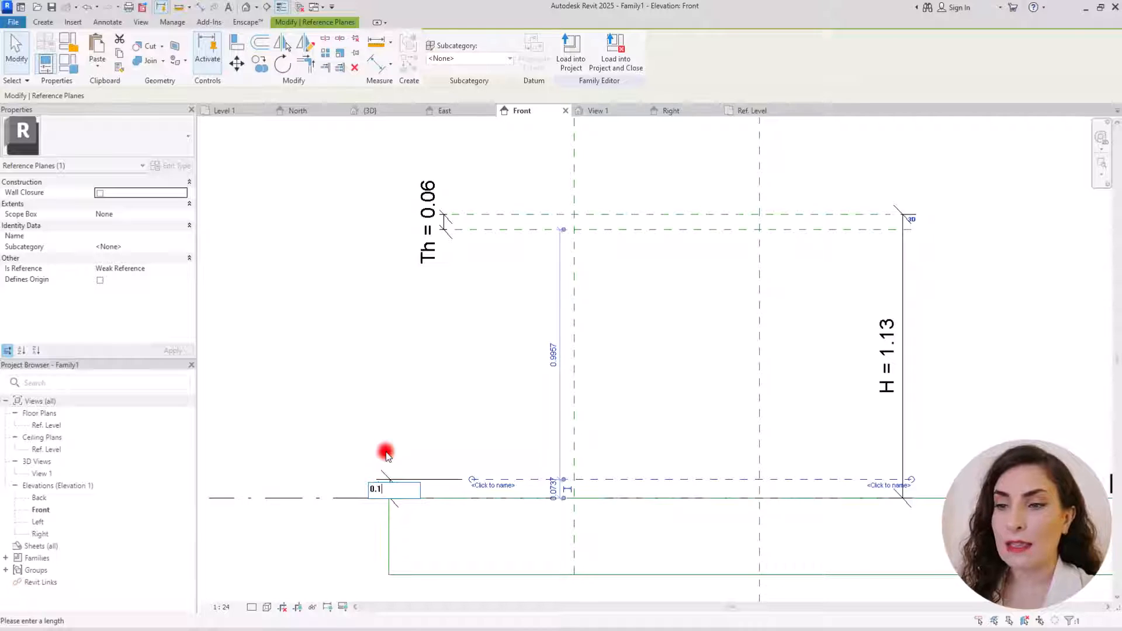
key("Return")
left_click(447, 405)
left_click(408, 473)
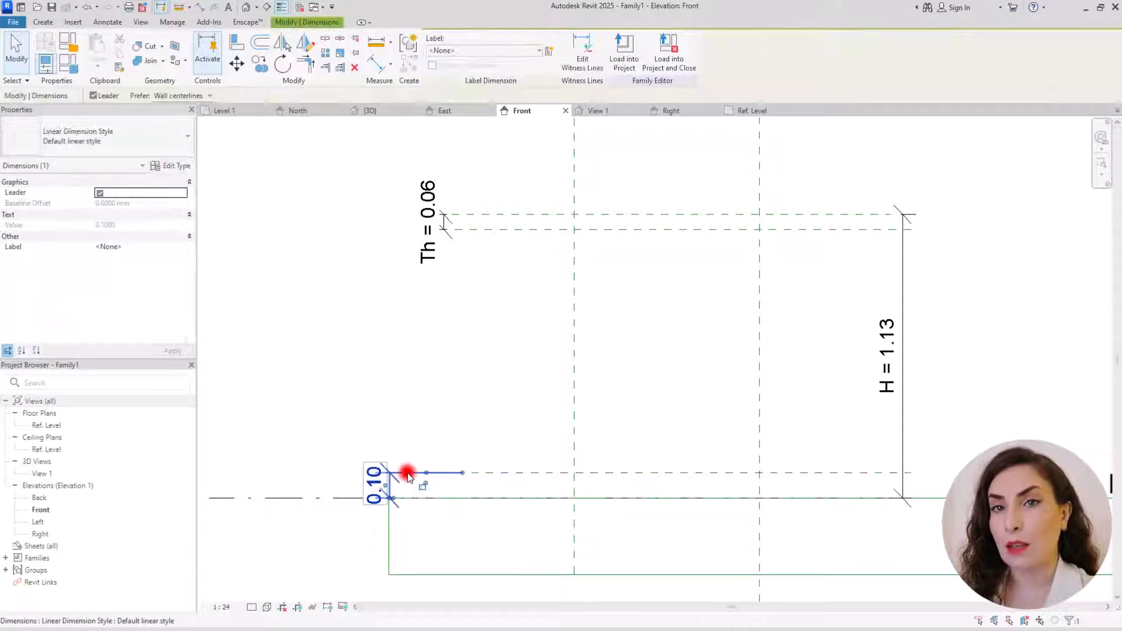
left_click(433, 433)
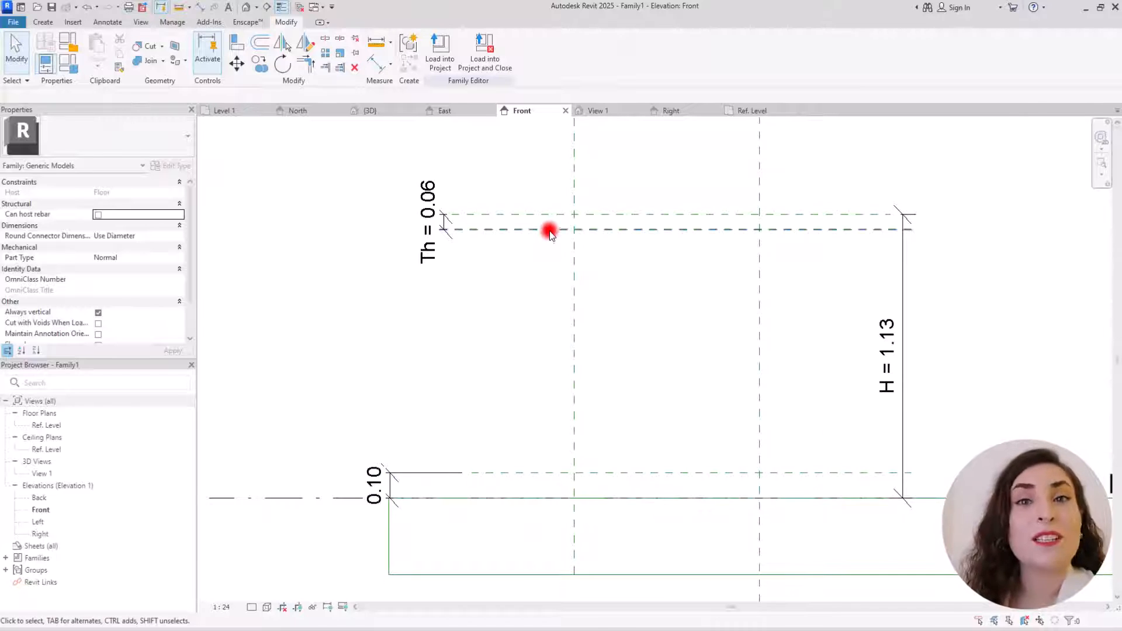
In the Ref. Level plan, start an extrusion with a rectangle spanning the W and D reference planes and lock its edges to them.
left_click(753, 110)
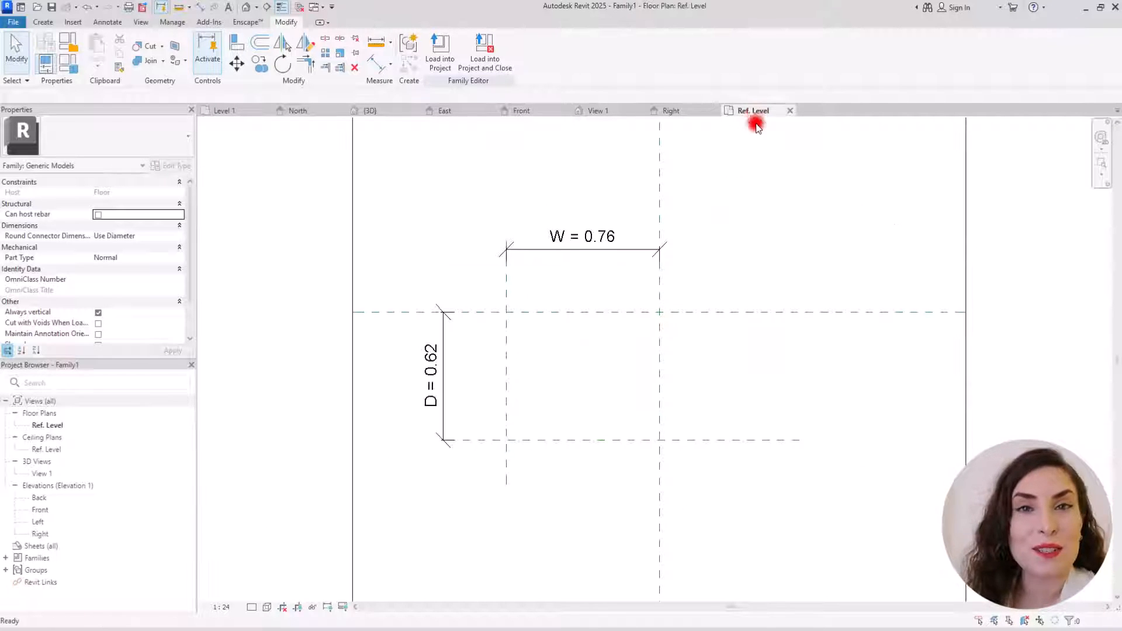
scroll(575, 396, "up", 3)
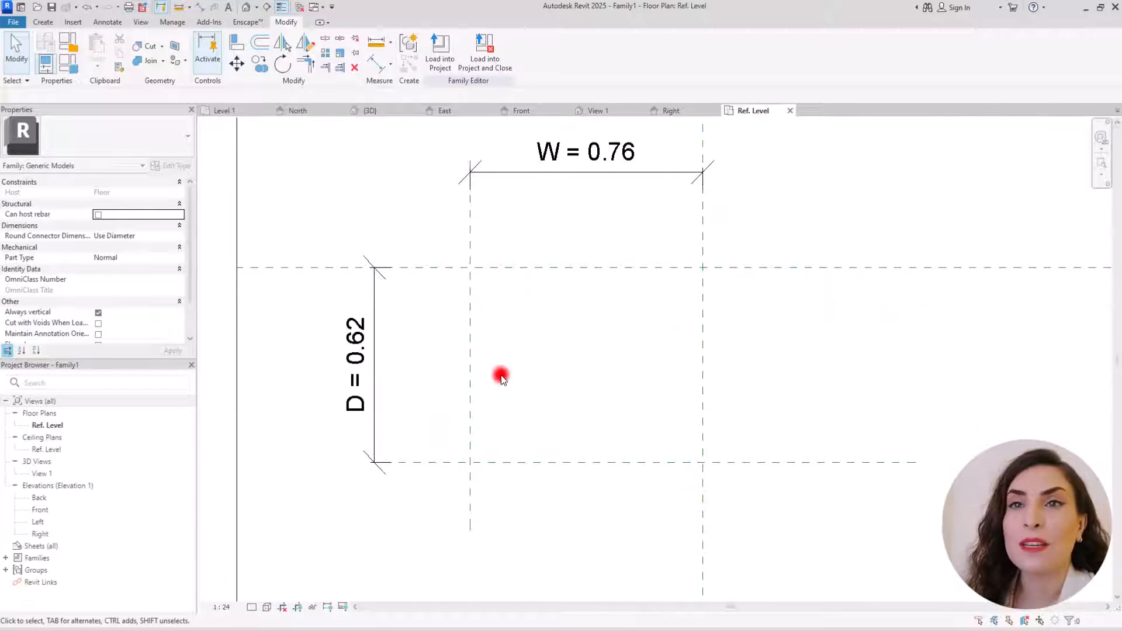
left_click(43, 23)
left_click(101, 44)
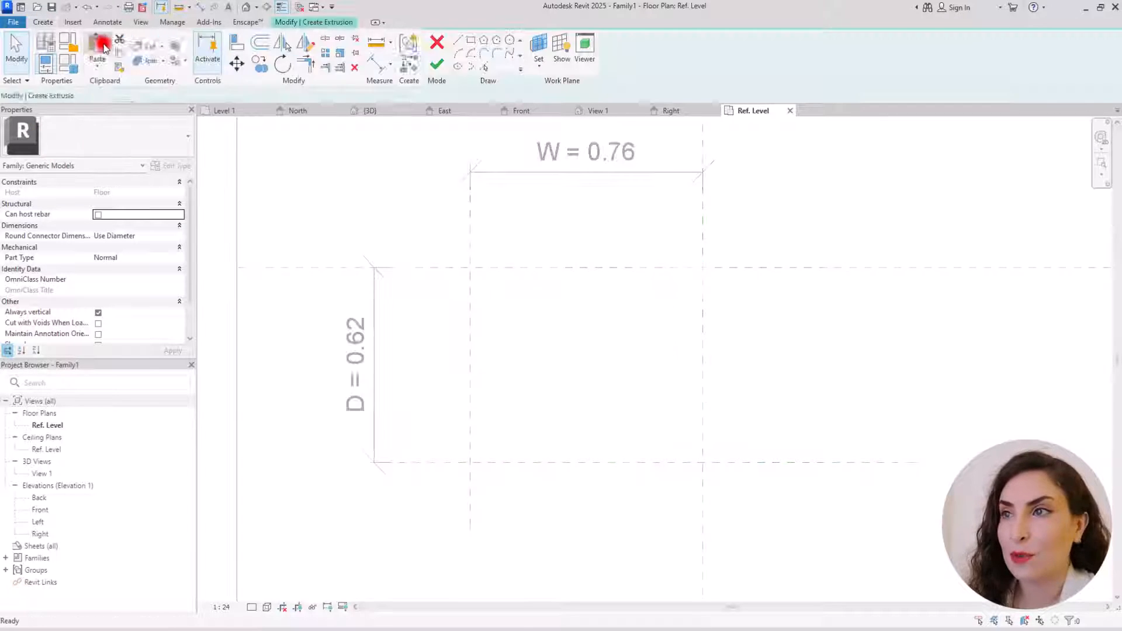
left_click(536, 41)
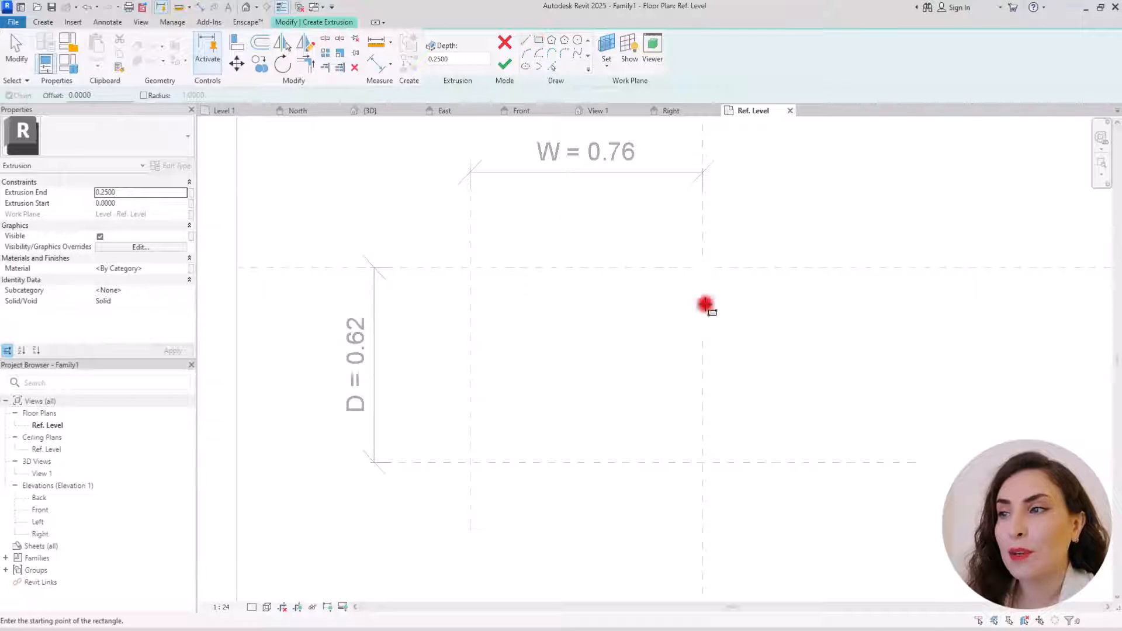
left_click(703, 267)
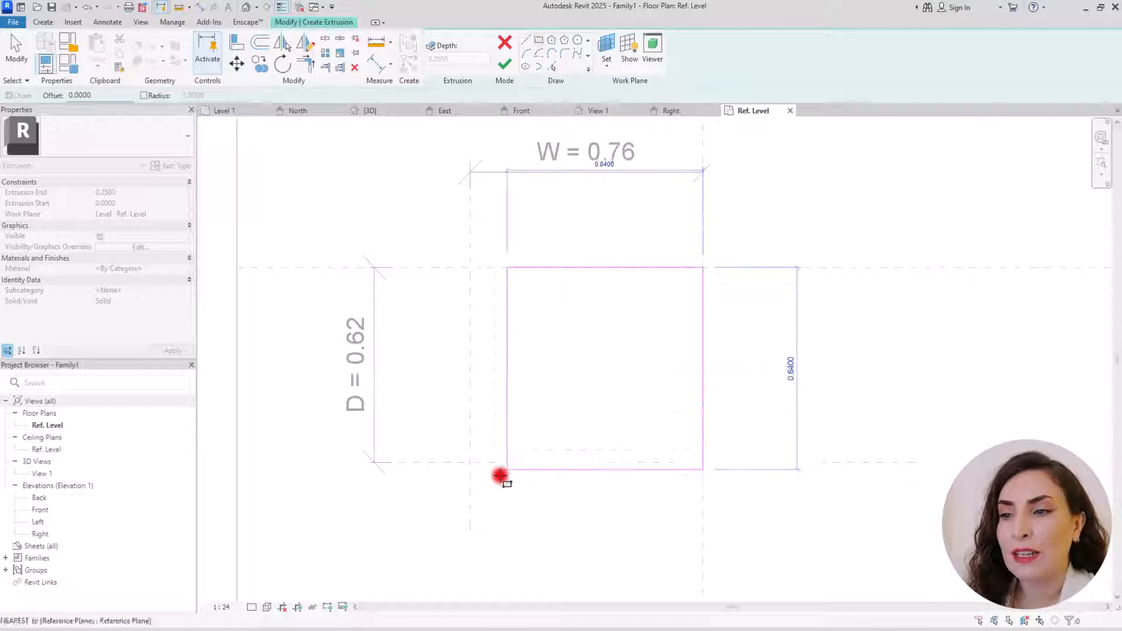
left_click(470, 462)
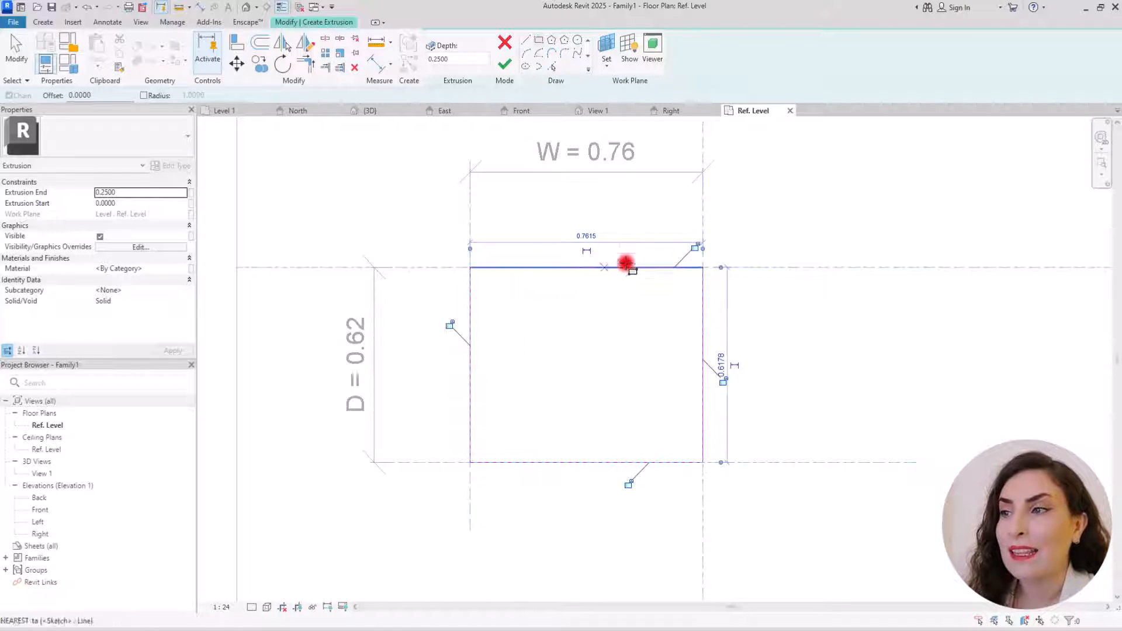
left_click(449, 324)
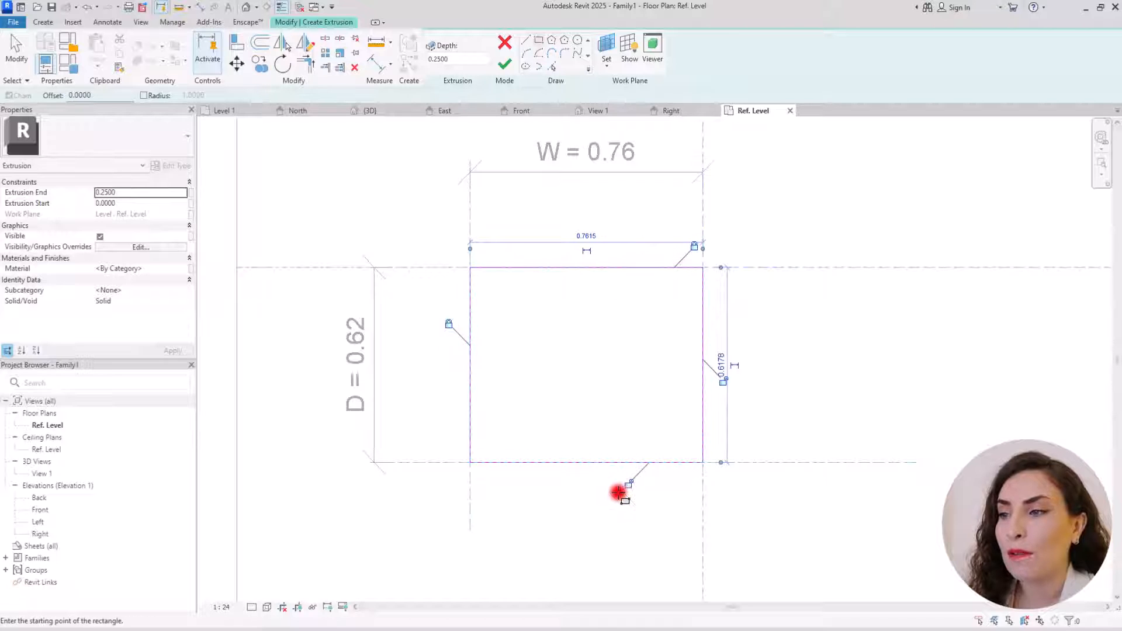
left_click(629, 484)
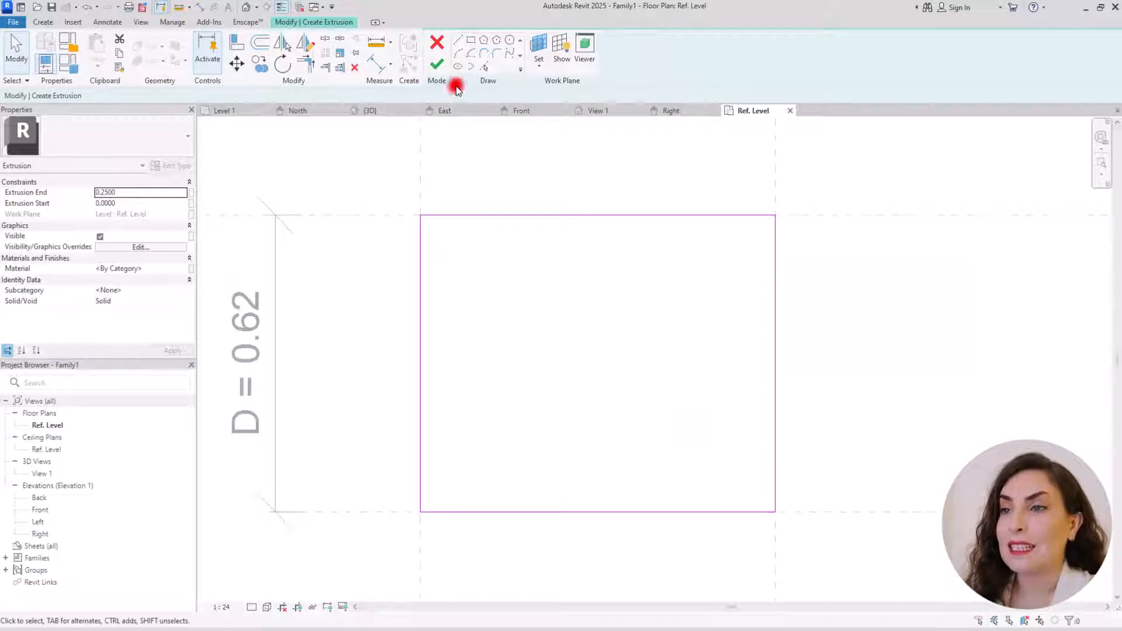
Add a second rectangle to the extrusion sketch, offset 0.02 m inward from the first one.
left_click(469, 41)
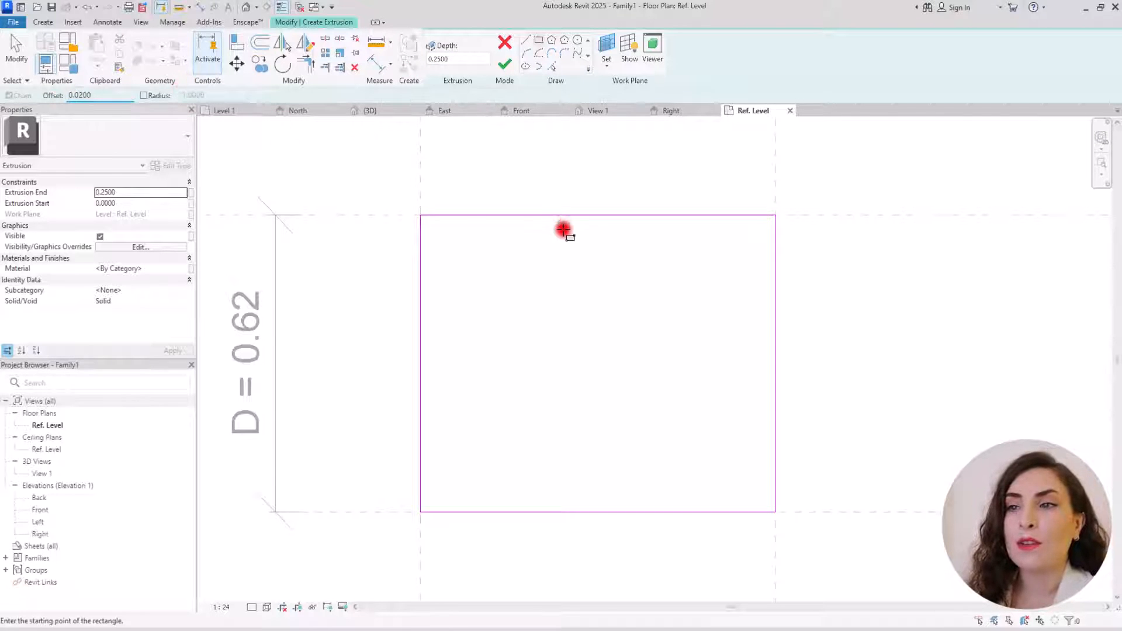
left_click(421, 216)
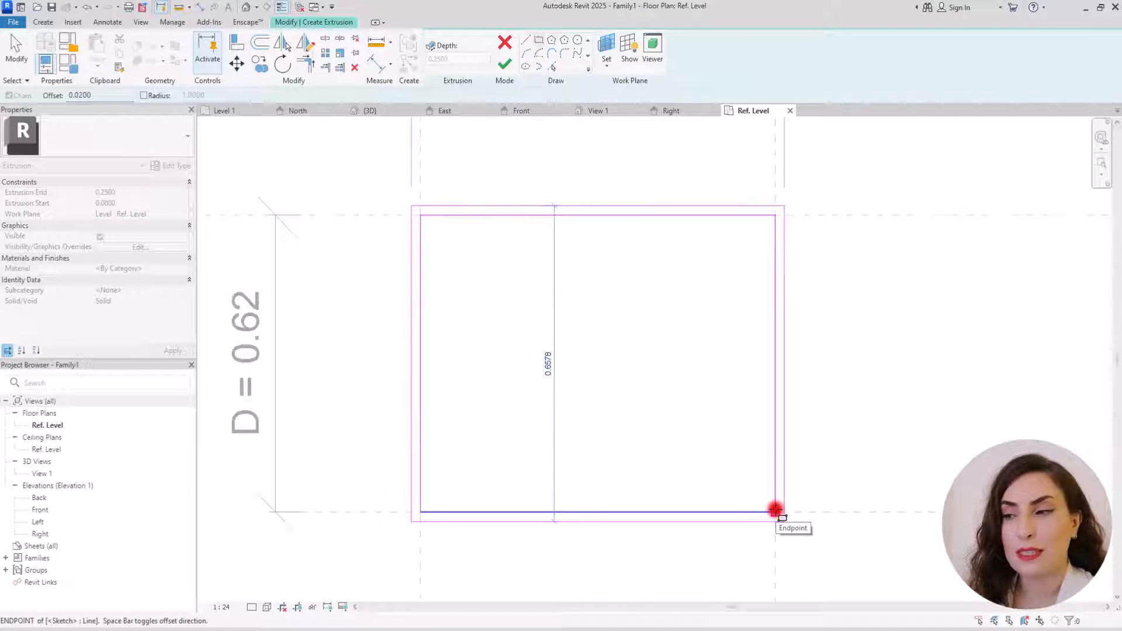
key("space")
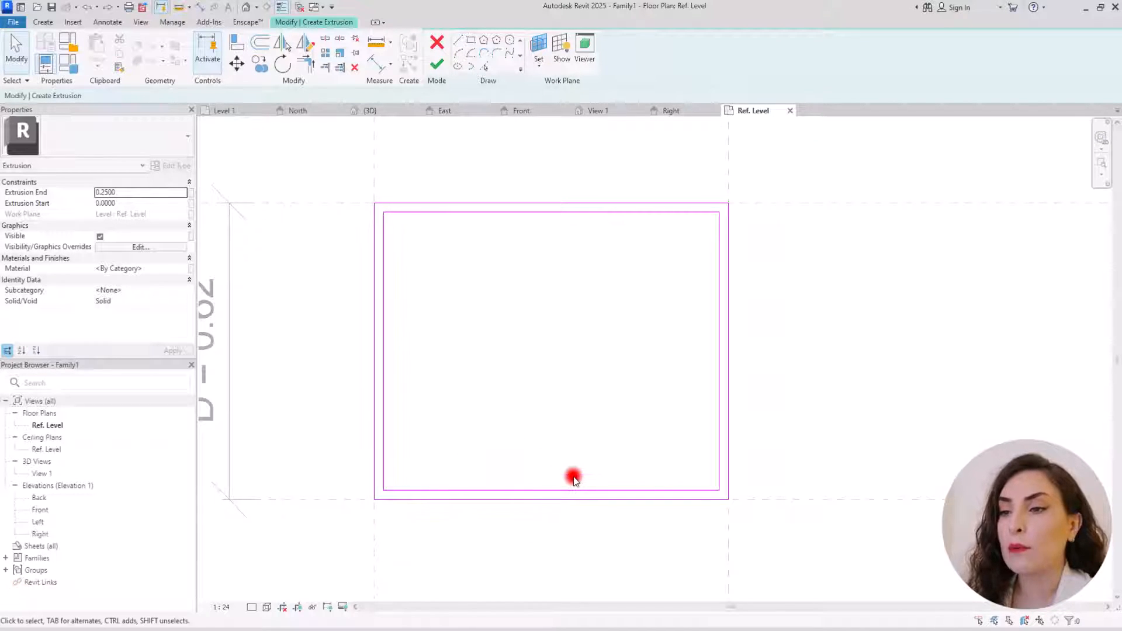
Trim the two rectangles into one U-shaped profile that is open at the front, with both leg ends closed.
scroll(469, 541, "up", 3)
left_click(290, 70)
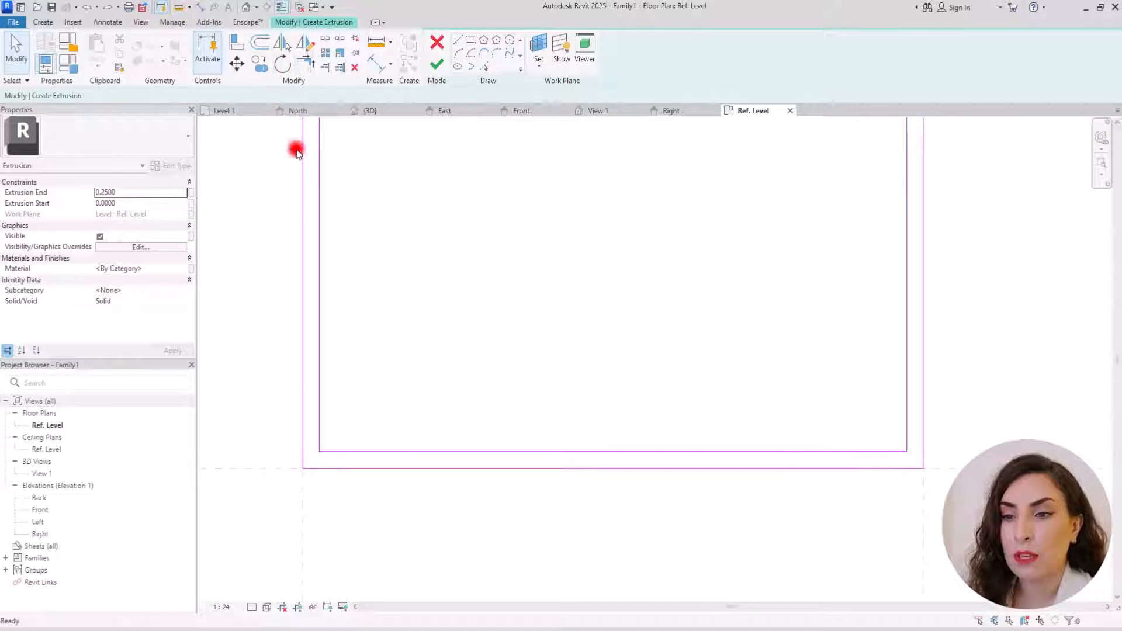
scroll(309, 454, "up", 2)
scroll(307, 408, "down", 3)
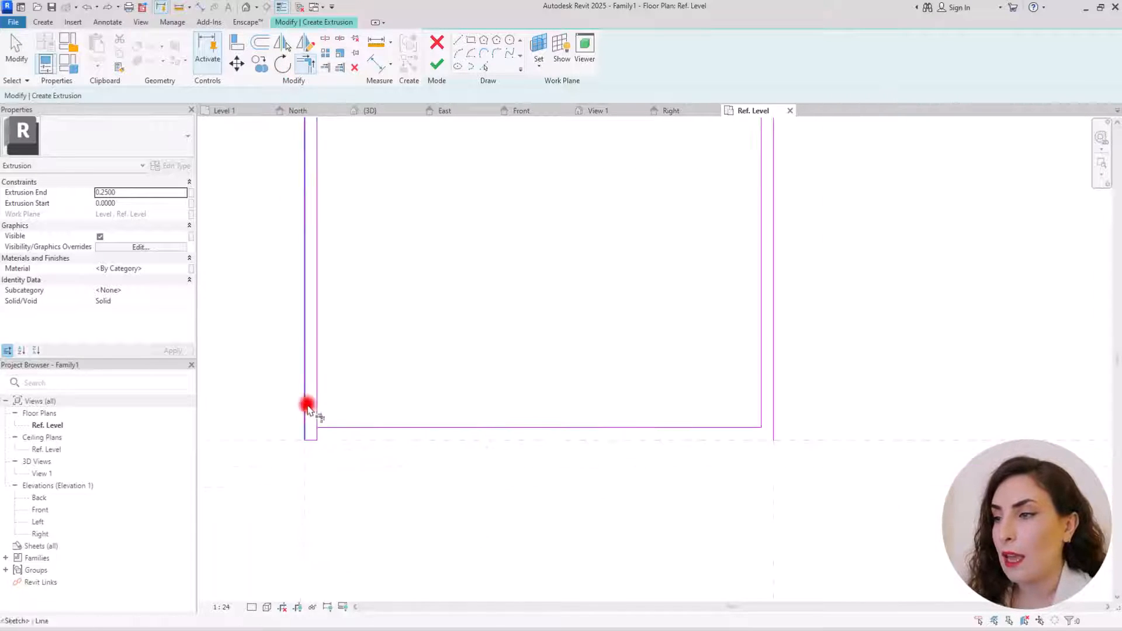
scroll(750, 430, "up", 3)
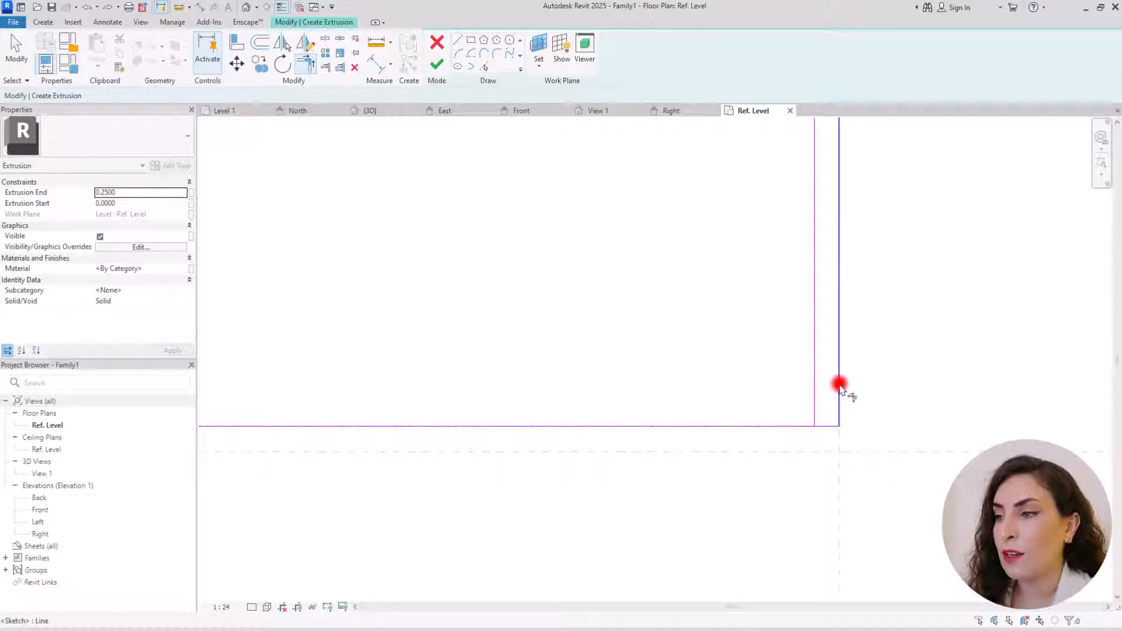
left_click(826, 428)
left_click(813, 388)
scroll(804, 397, "down", 2)
key("Escape")
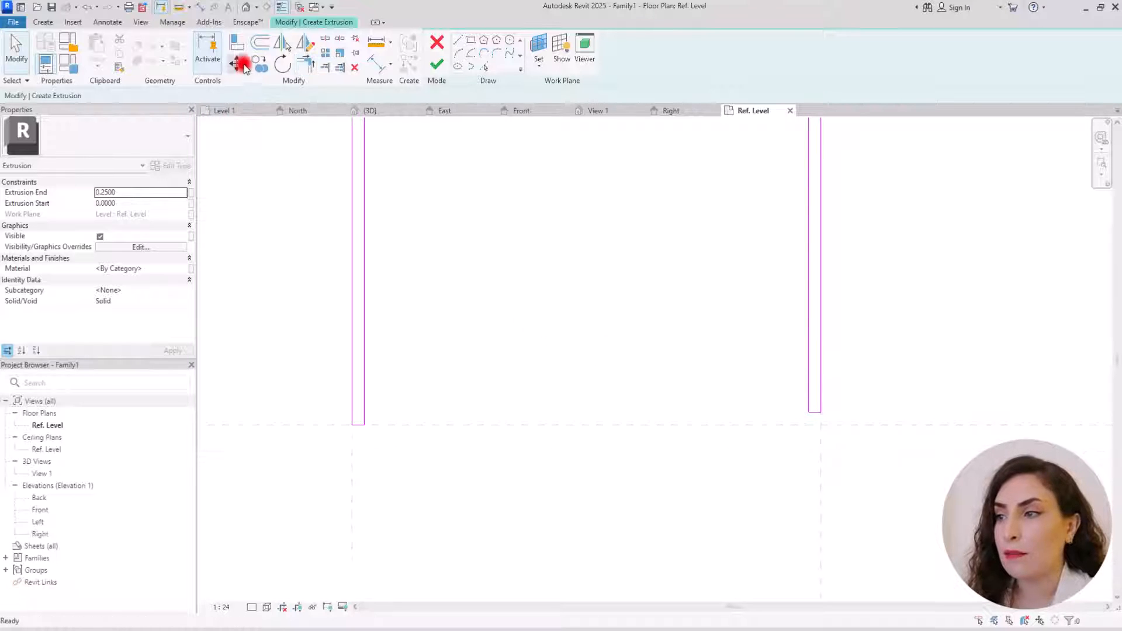
Align the shorter leg's end line with the front reference plane and finish the extrusion.
left_click(237, 43)
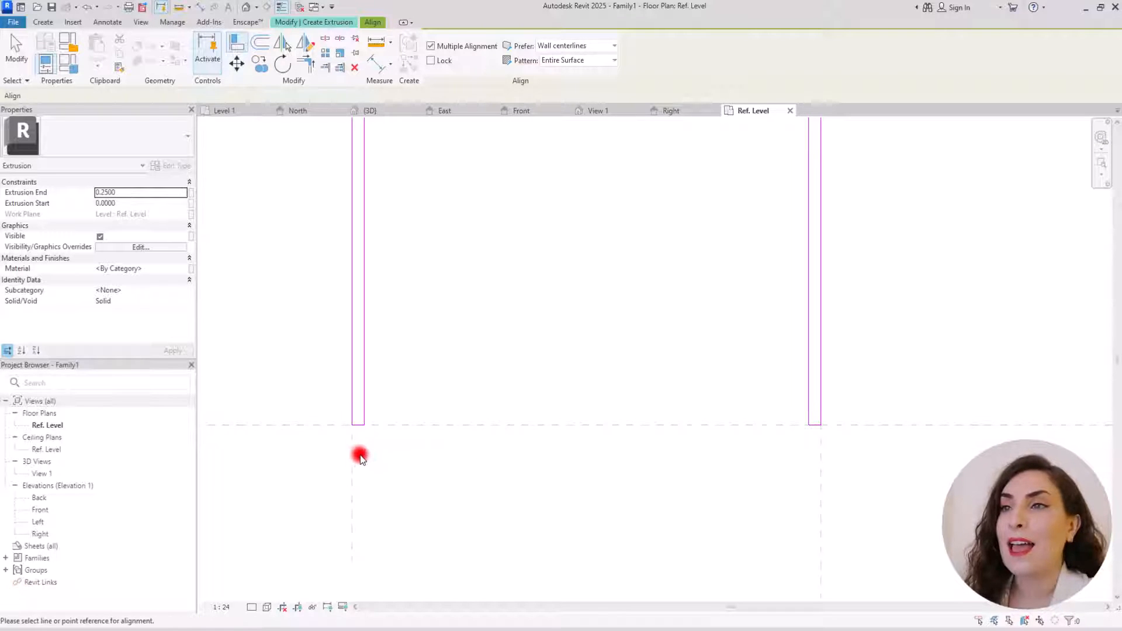
key("Escape")
left_click(438, 75)
left_click(581, 258)
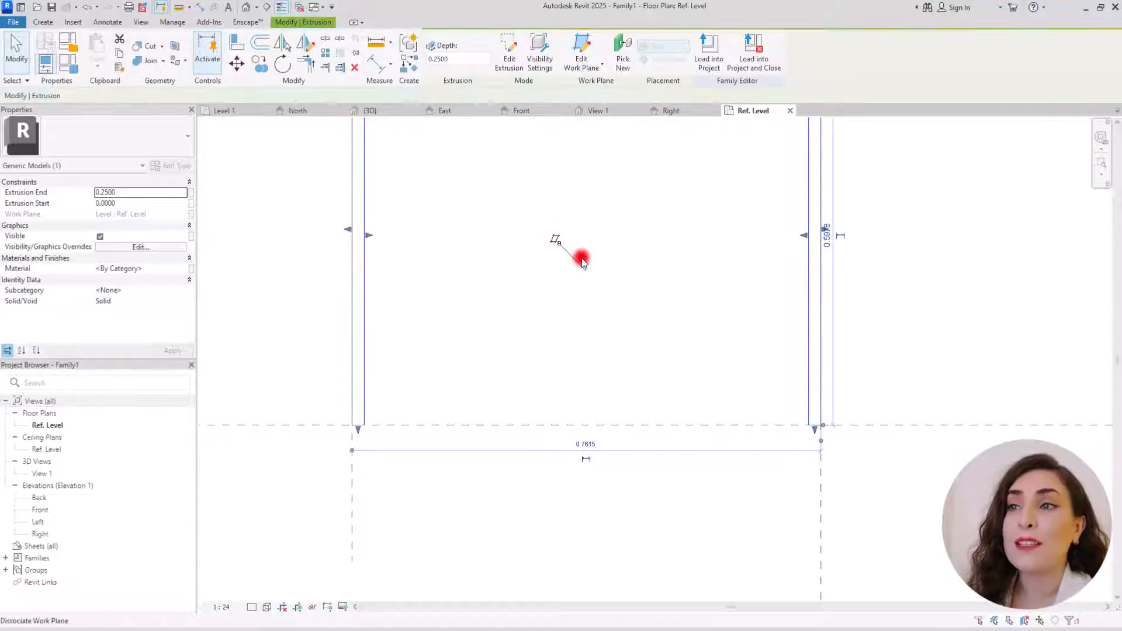
In the Front elevation, stretch the extrusion's top to about 0.65 m and its bottom to about 0.57 m above Ref. Level.
left_click(521, 110)
scroll(488, 333, "down", 3)
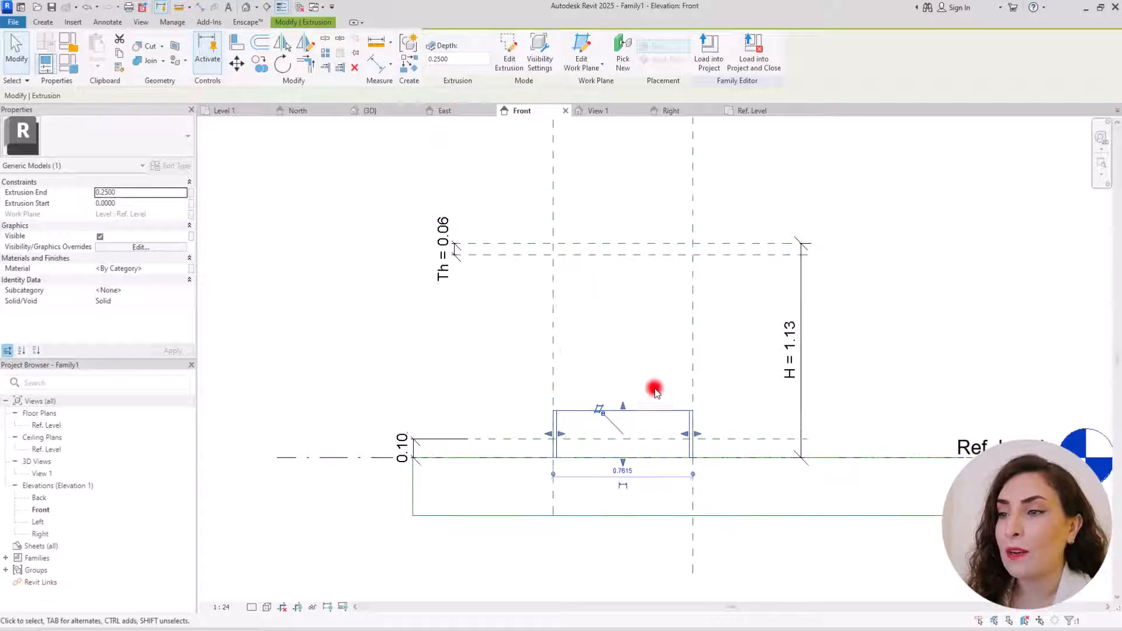
scroll(655, 388, "up", 5)
left_click_drag(599, 410, 598, 289)
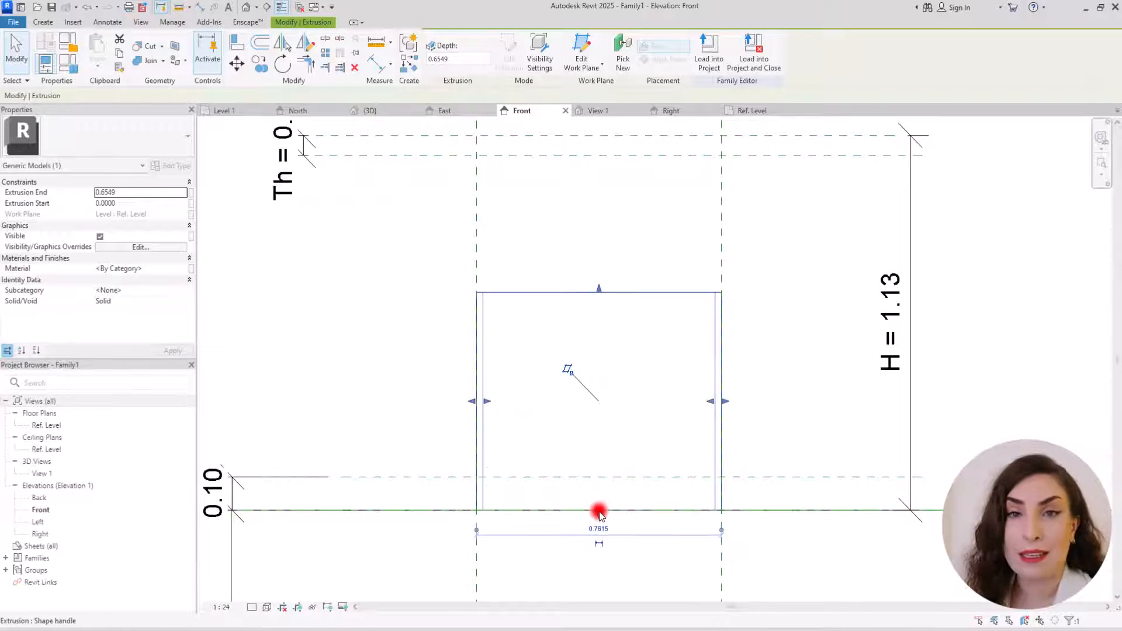
left_click_drag(598, 514, 602, 321)
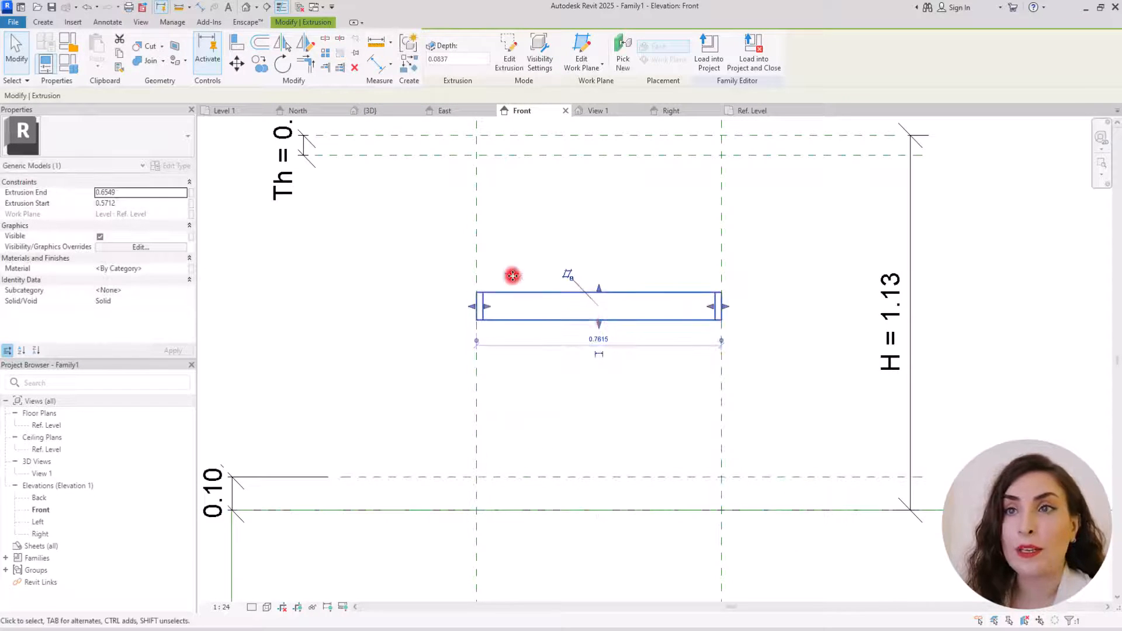
Align the extrusion's top with the lower Th reference plane and its bottom with the 0.10 m reference plane.
left_click(236, 42)
left_click(565, 155)
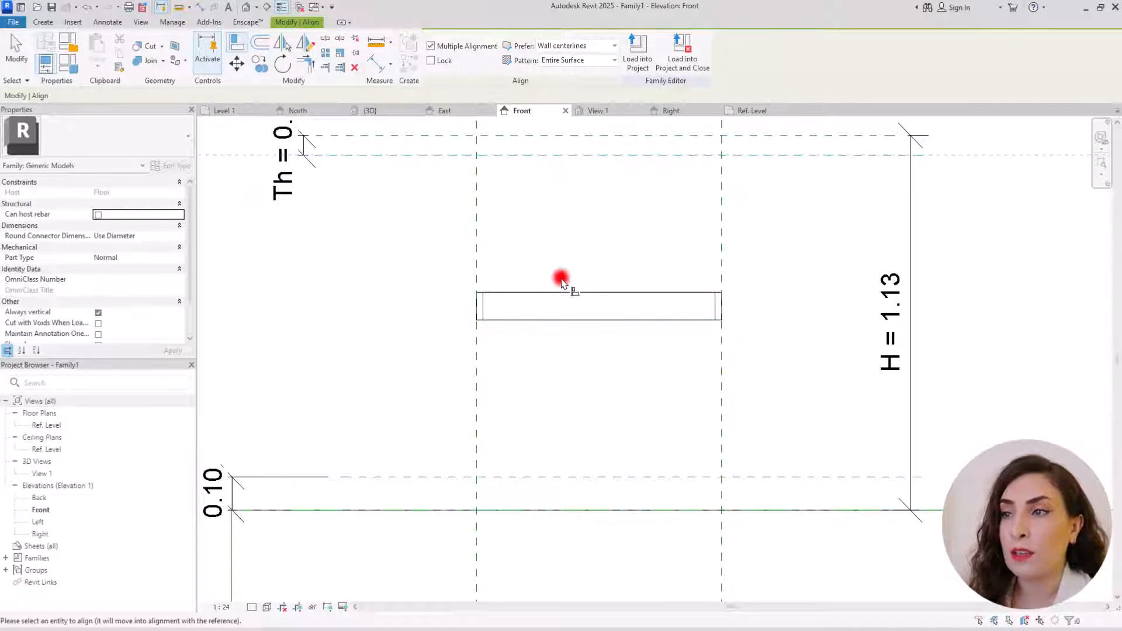
left_click(558, 292)
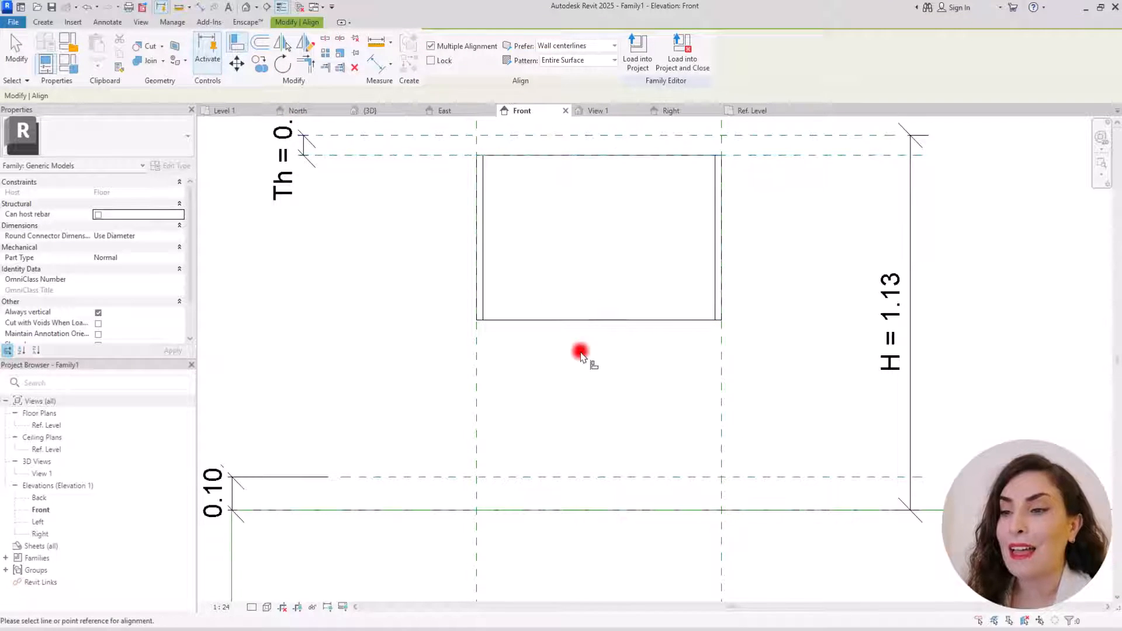
left_click(561, 321)
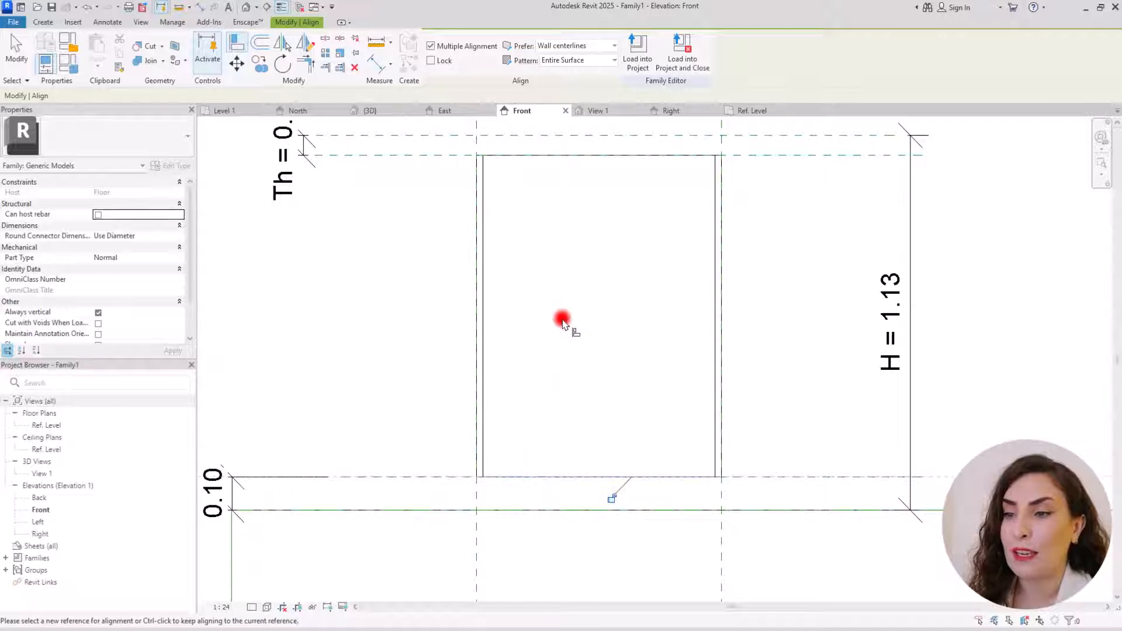
key("Escape")
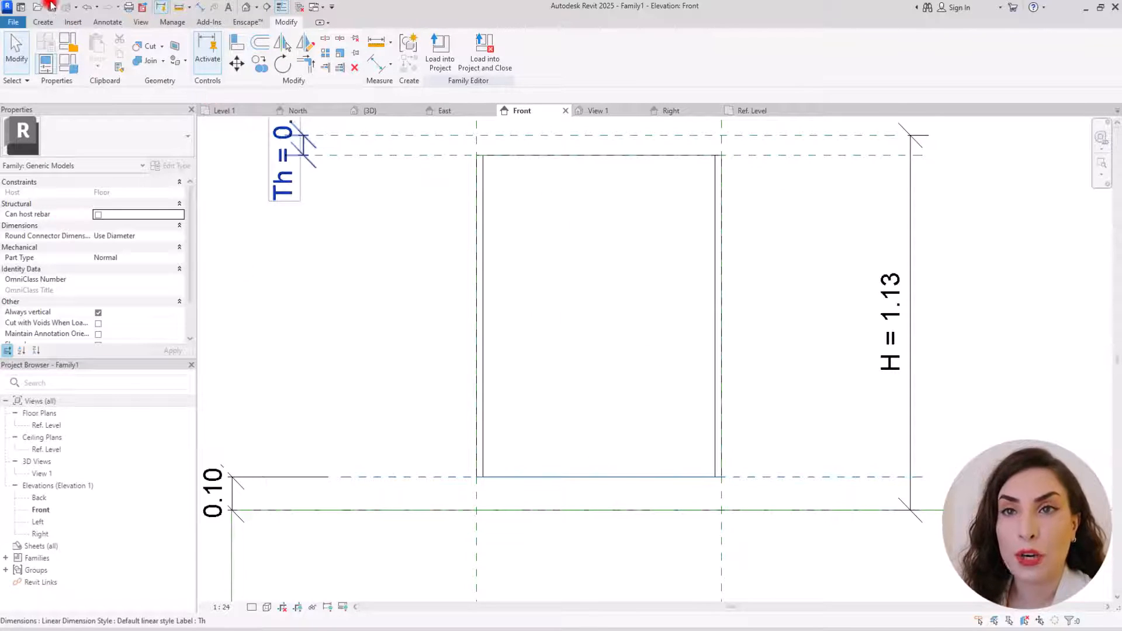
Start another extrusion with a rectangle between the W planes, from the 0.10 m plane to the lower Th plane, and lock its four edges.
left_click(42, 22)
left_click(98, 56)
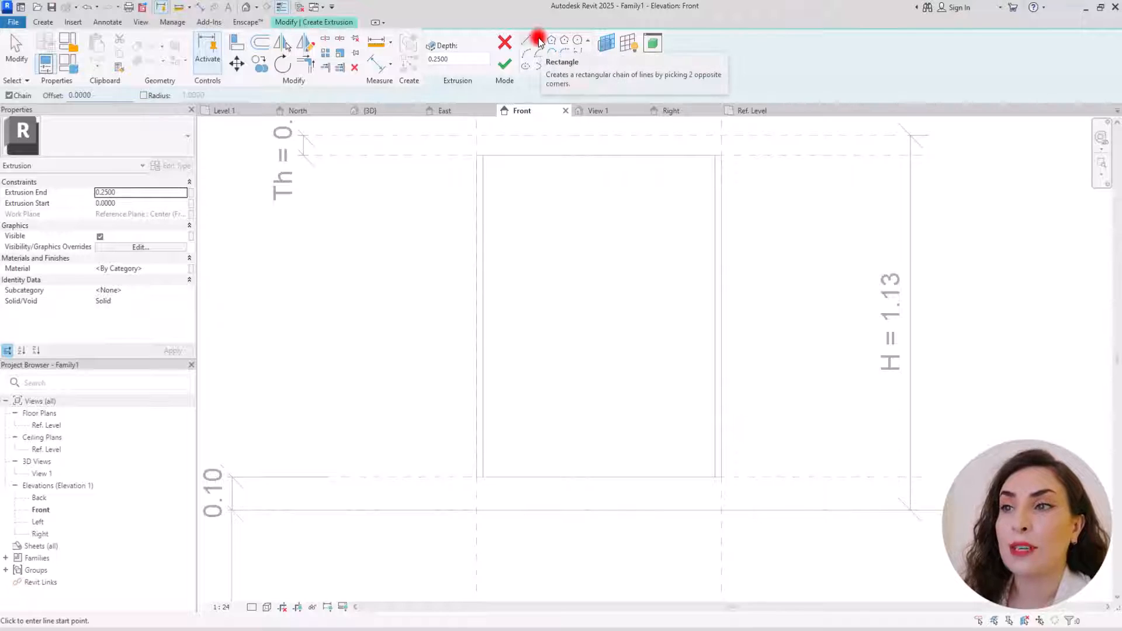
left_click(538, 40)
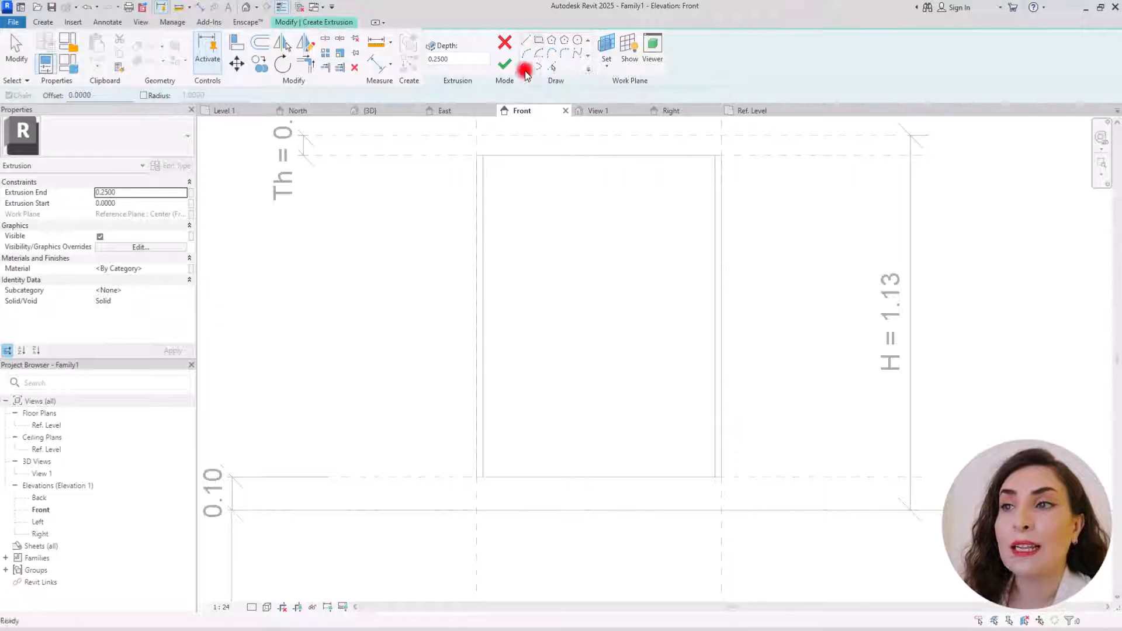
left_click(473, 155)
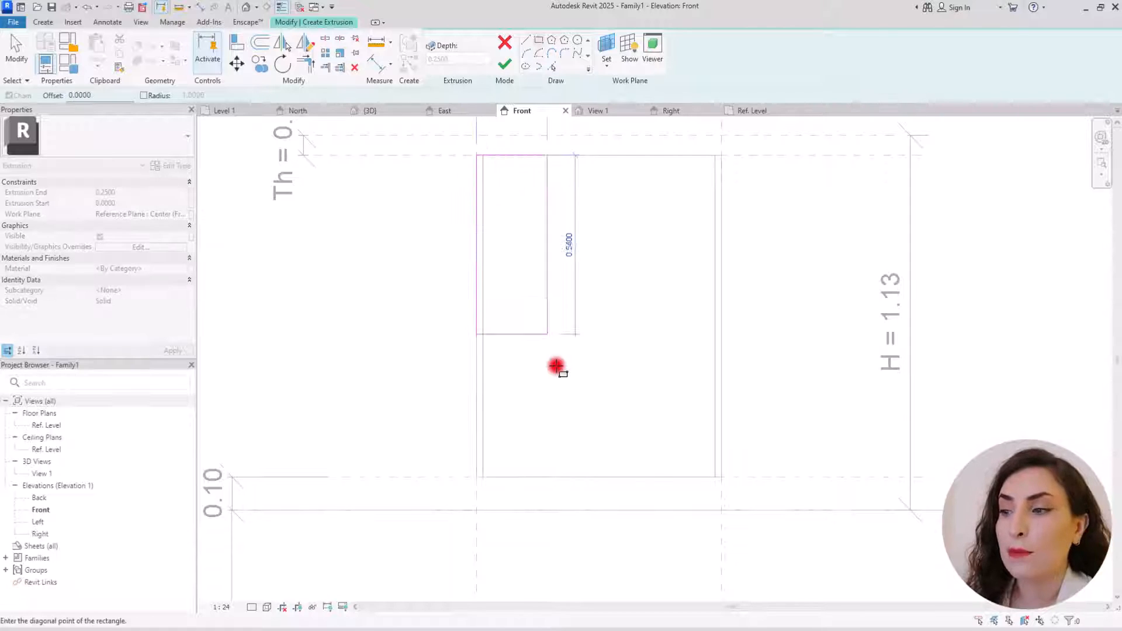
left_click(723, 475)
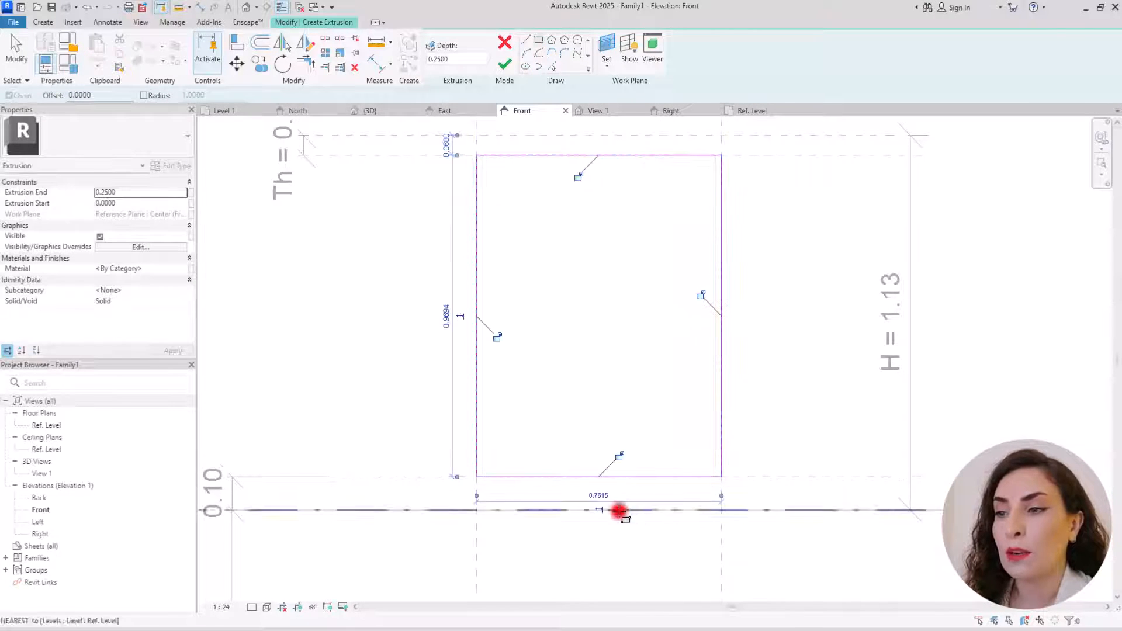
left_click(496, 337)
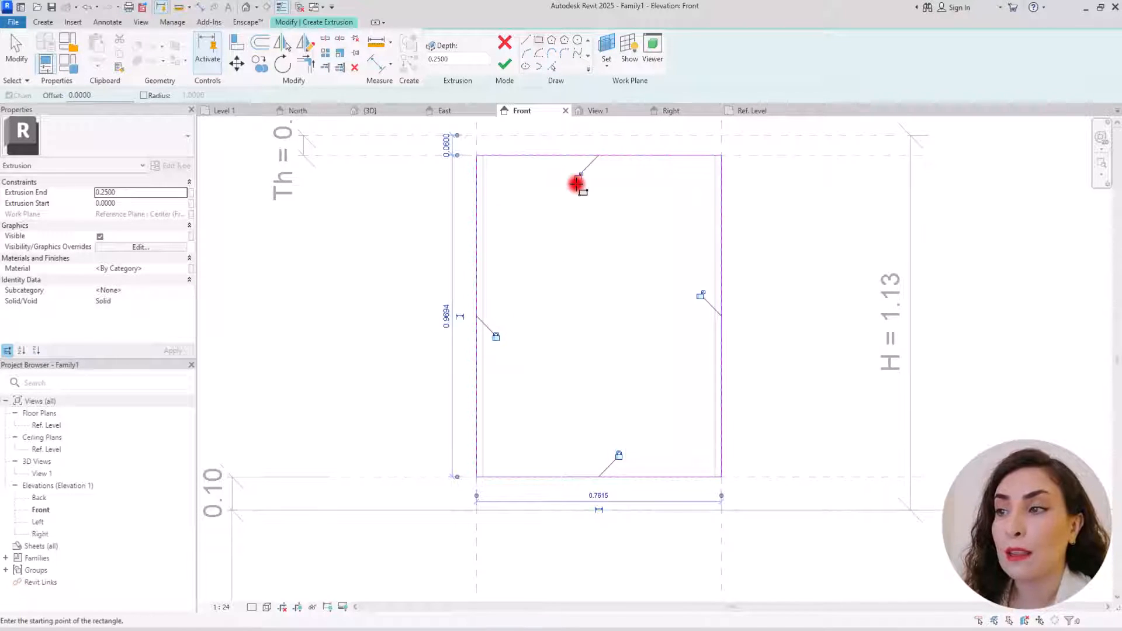
left_click(578, 176)
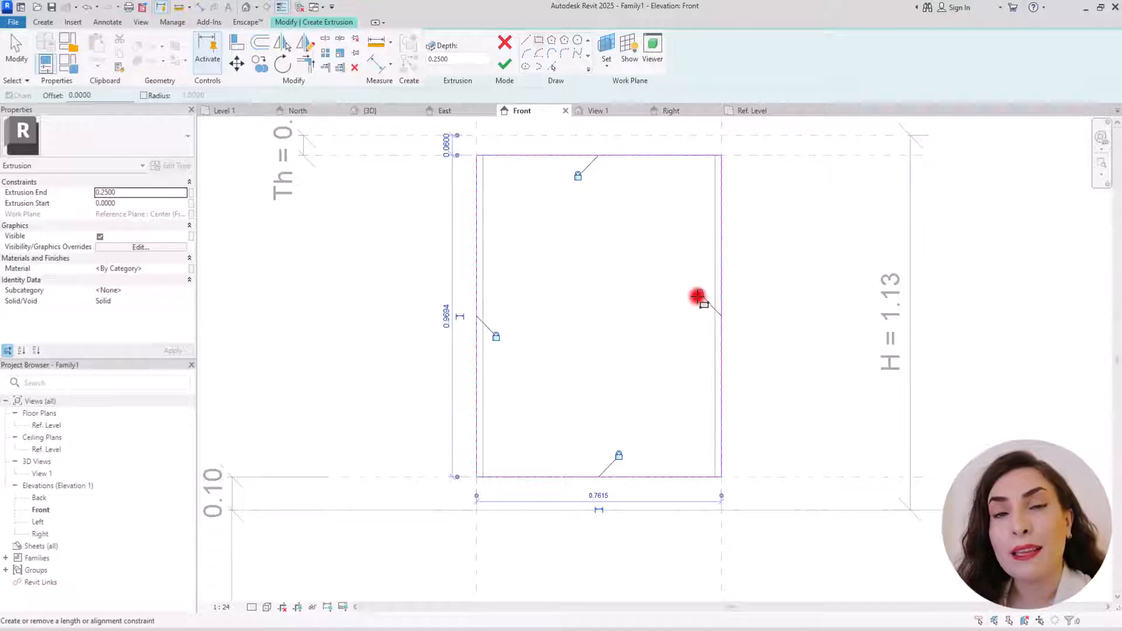
left_click(699, 295)
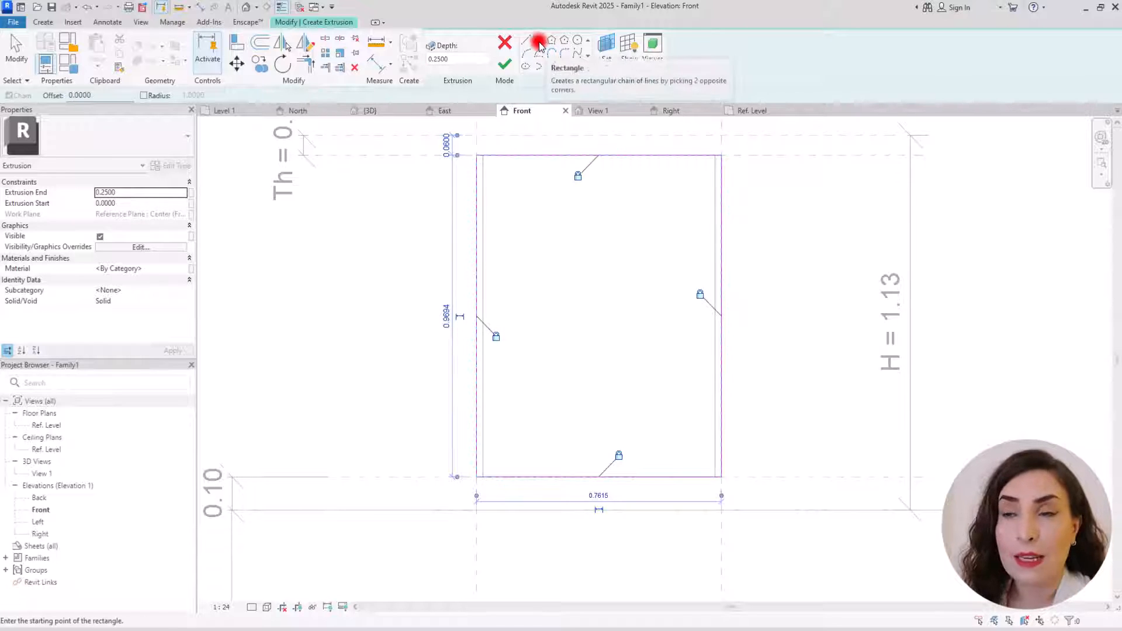
Add a second rectangle offset 0.03 inward from the existing rectangular sketch and finish the extrusion.
key("Escape")
key("Escape")
left_click(61, 99)
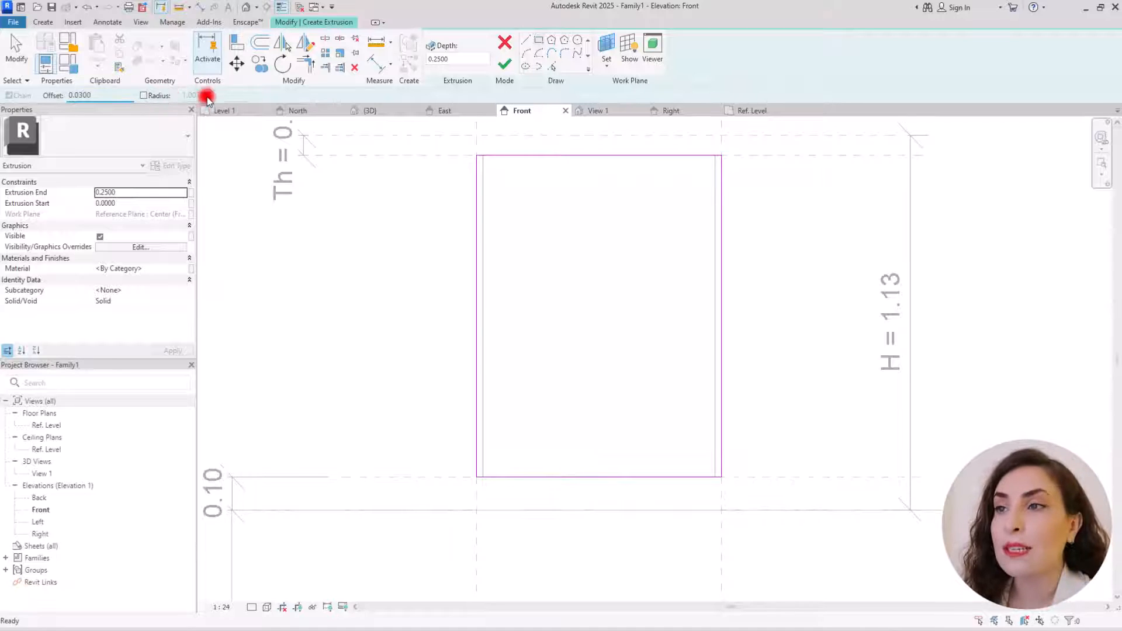
left_click(476, 155)
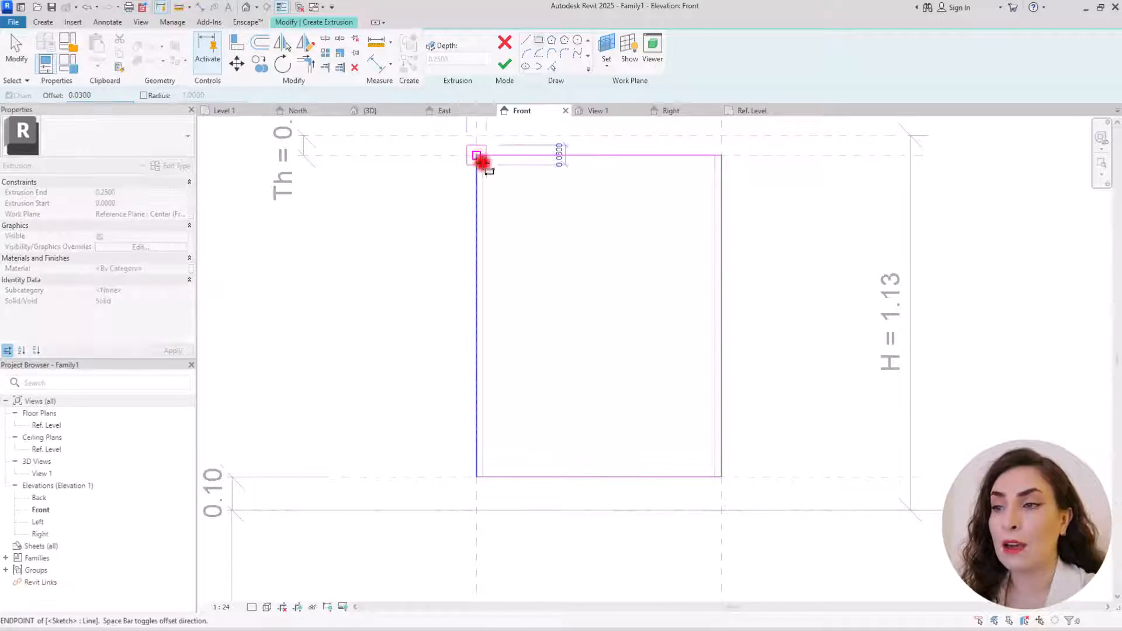
left_click(721, 476)
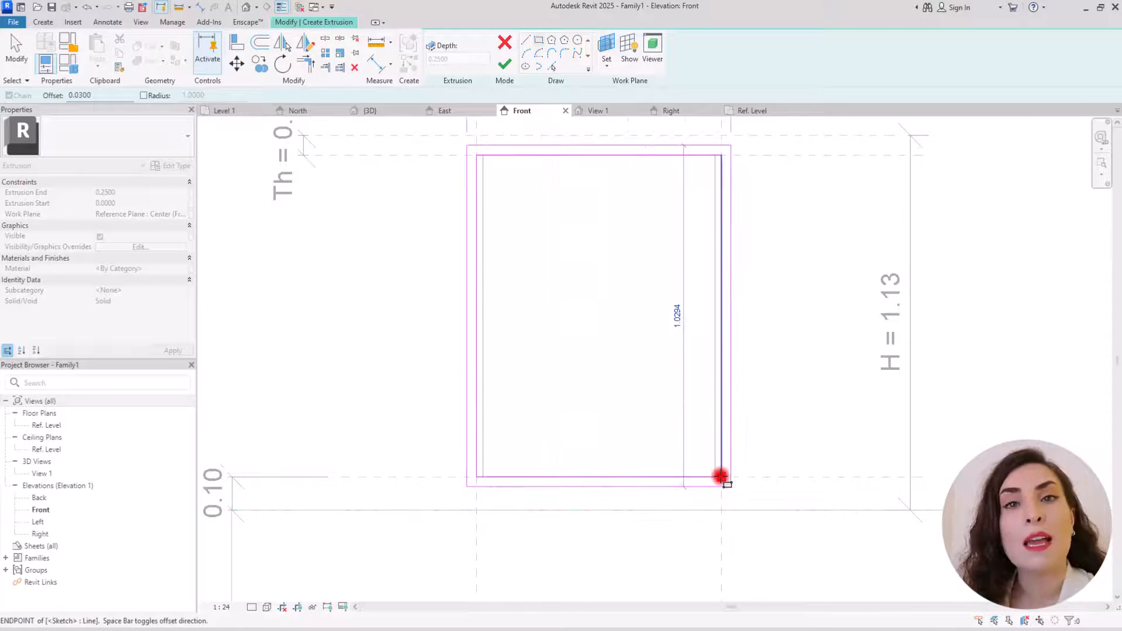
key("space")
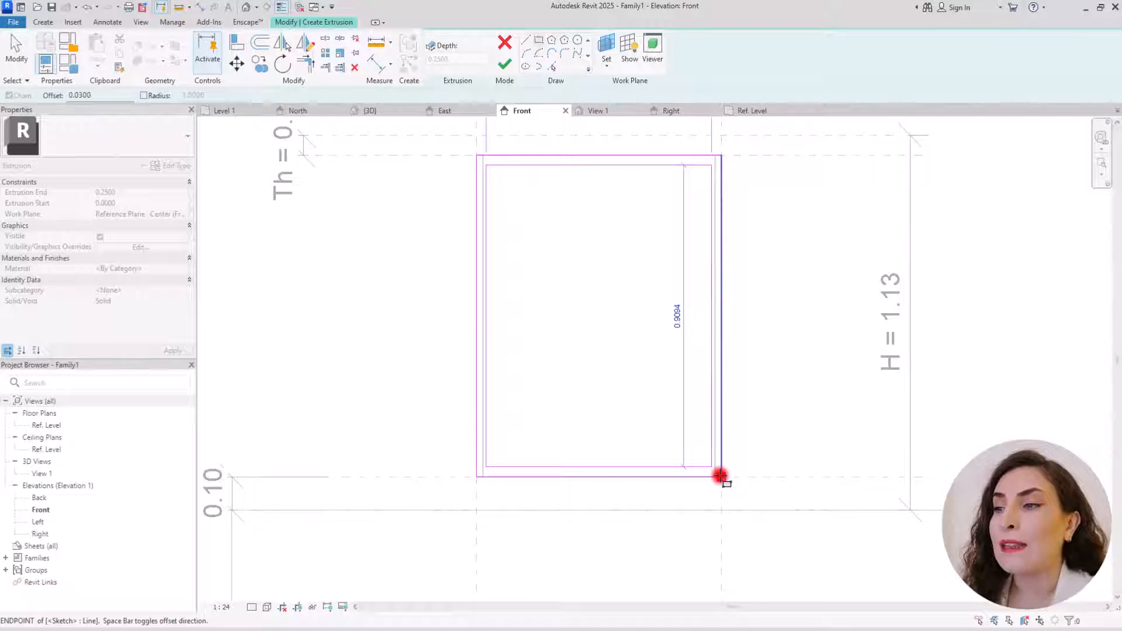
left_click(720, 476)
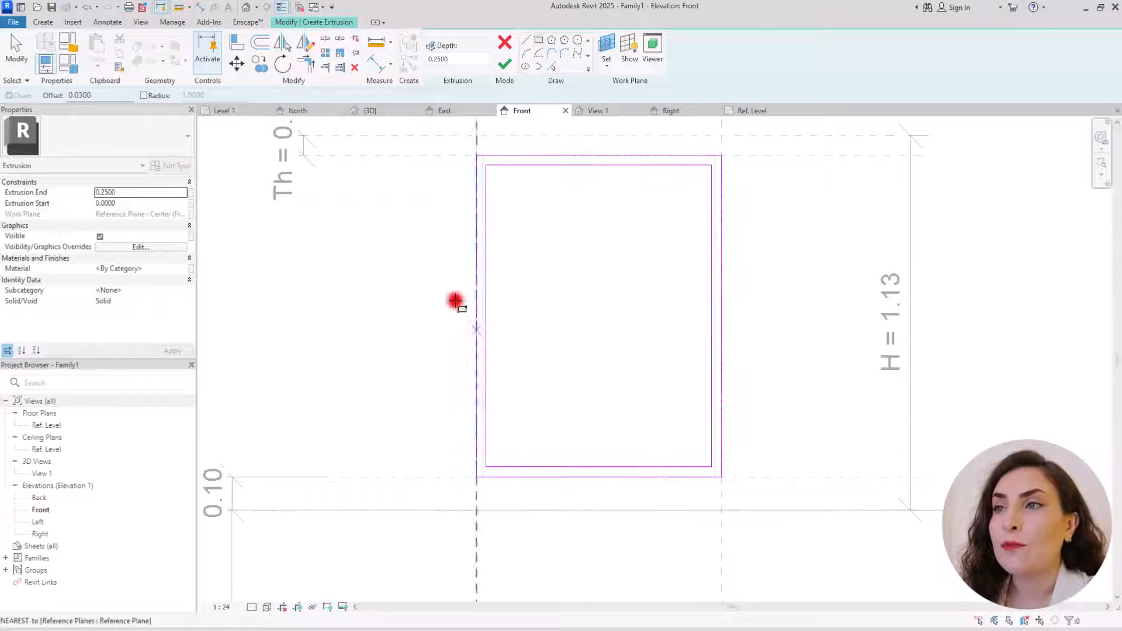
left_click(505, 63)
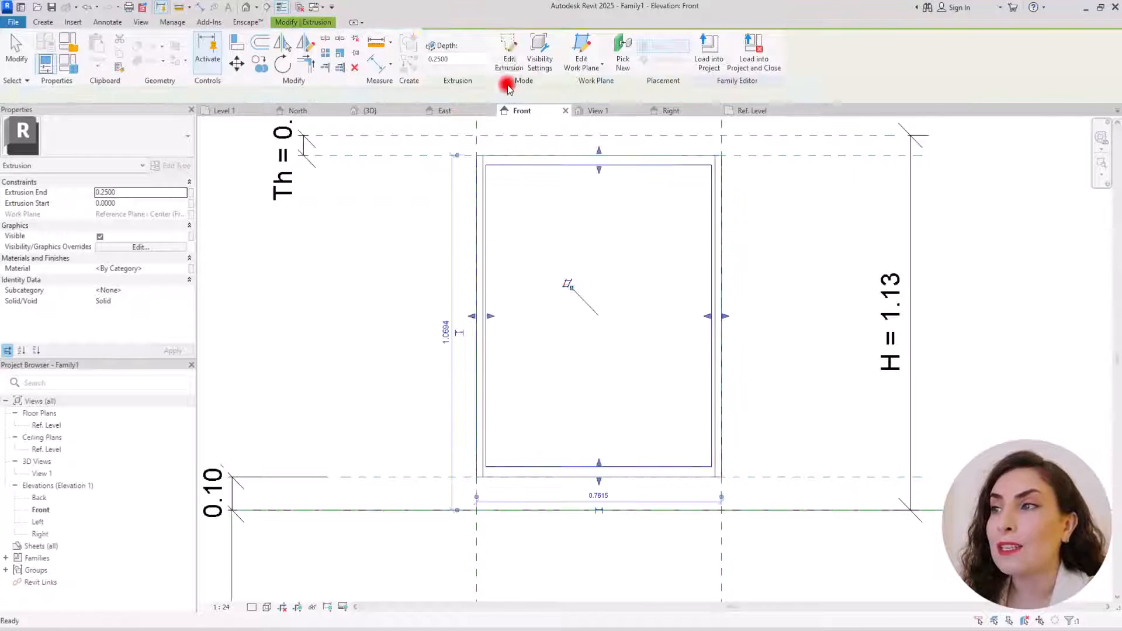
In the Ref. Level plan, stretch the frame extrusion's front and back faces so it sits clear in front of the cabinet.
left_click(754, 110)
scroll(474, 424, "down", 4)
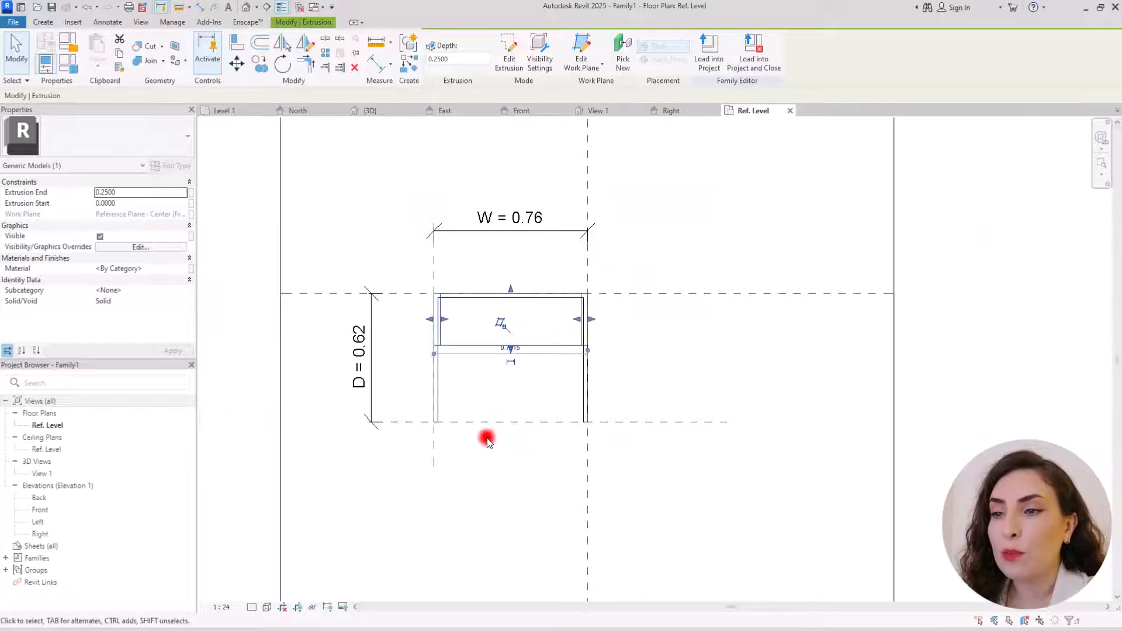
scroll(486, 439, "up", 2)
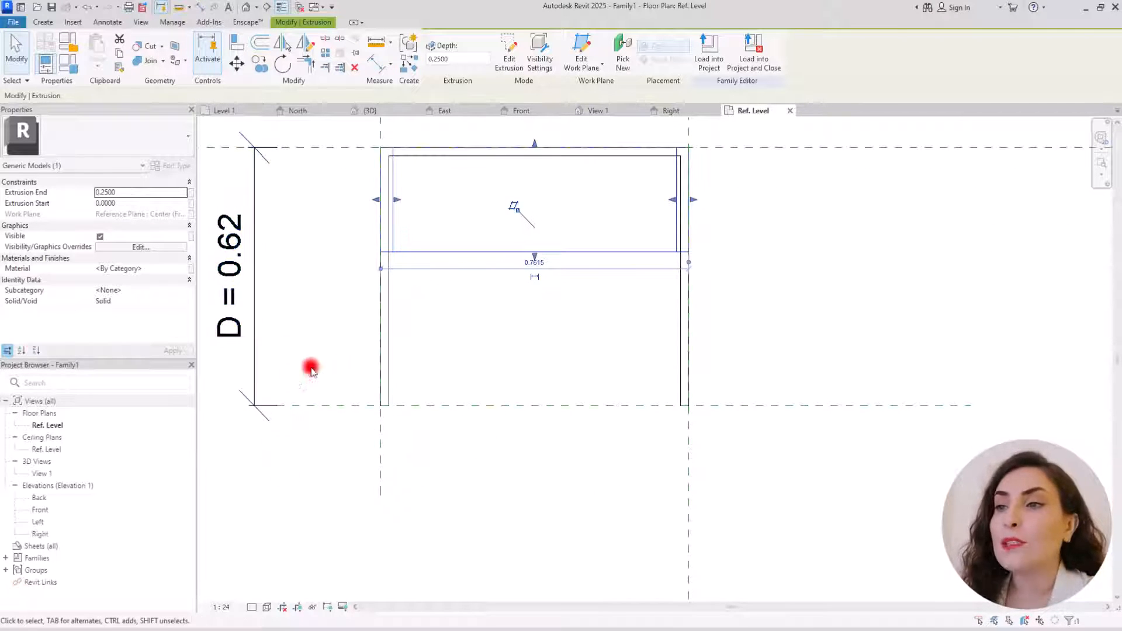
left_click_drag(533, 257, 529, 505)
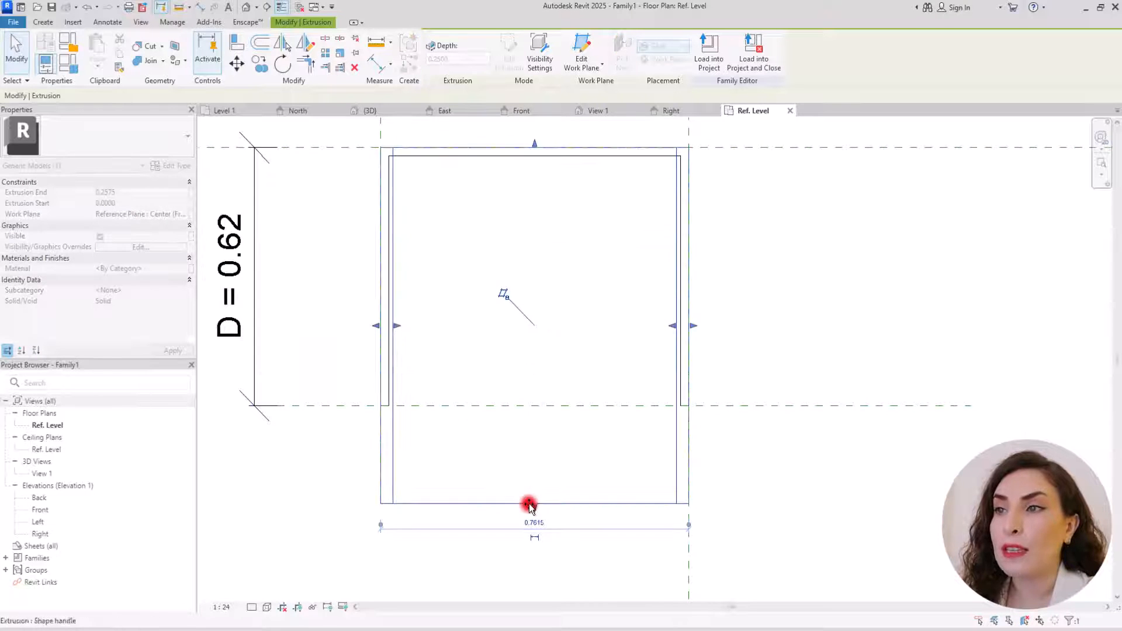
left_click(809, 466)
Draw a horizontal reference plane about 0.03 m in front of the cabinet's front reference plane.
left_click(44, 22)
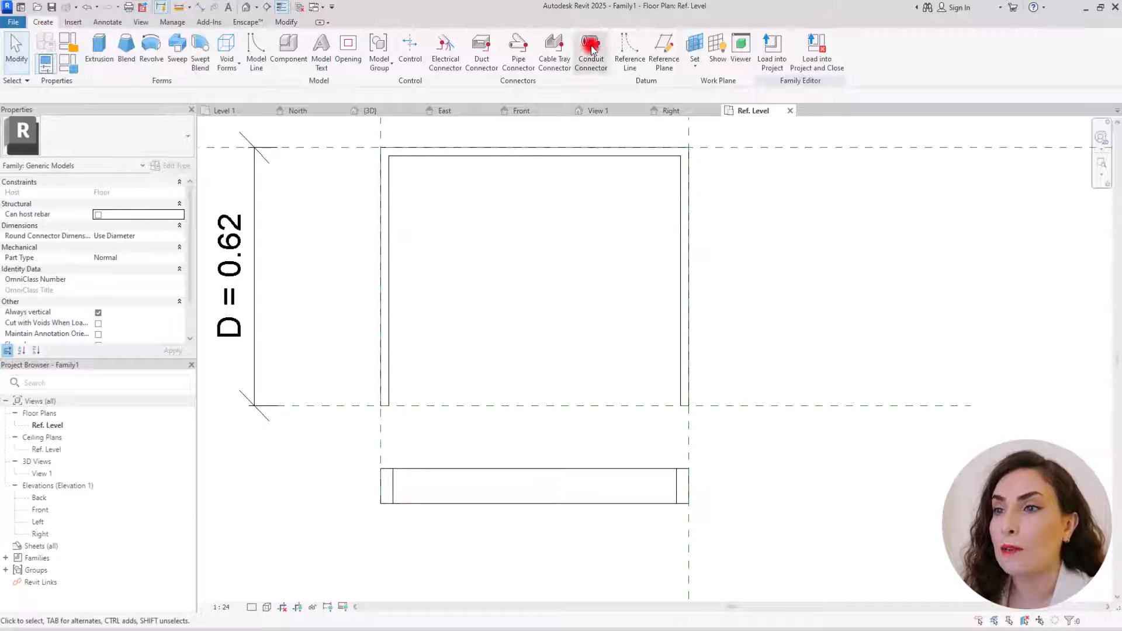
left_click(656, 44)
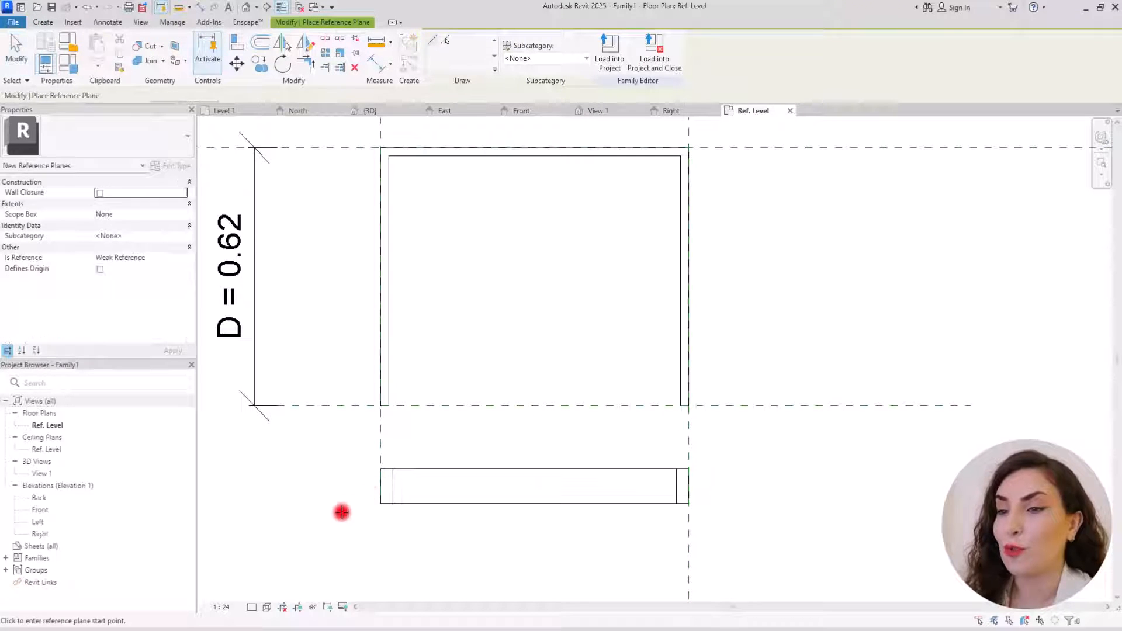
left_click(309, 419)
left_click(841, 419)
key("Escape")
key("Escape")
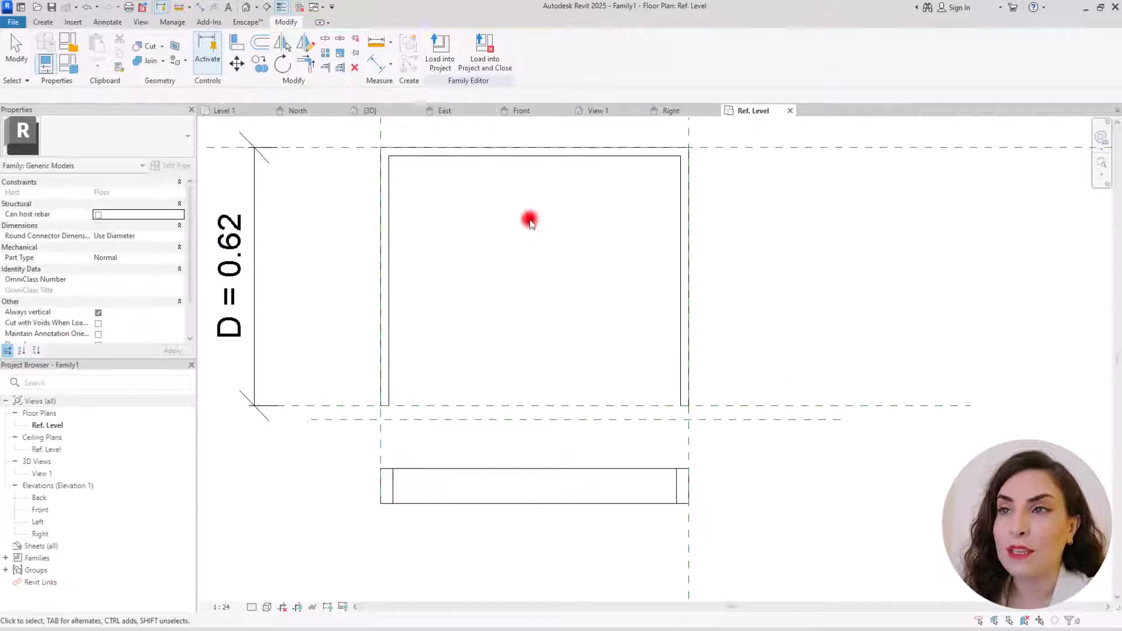
Add an aligned dimension between the cabinet's front reference plane and the new plane in front of it.
left_click(377, 64)
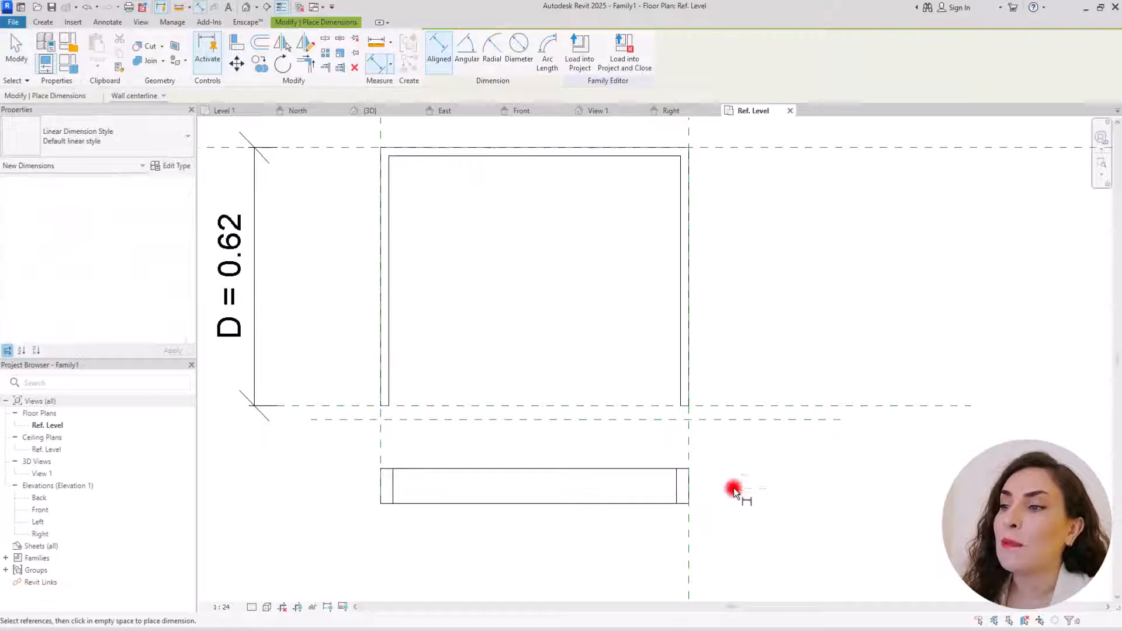
left_click(742, 420)
left_click(821, 479)
key("Escape")
key("Escape")
Set the new reference plane's distance from the cabinet's front plane to 0.02.
left_click(622, 422)
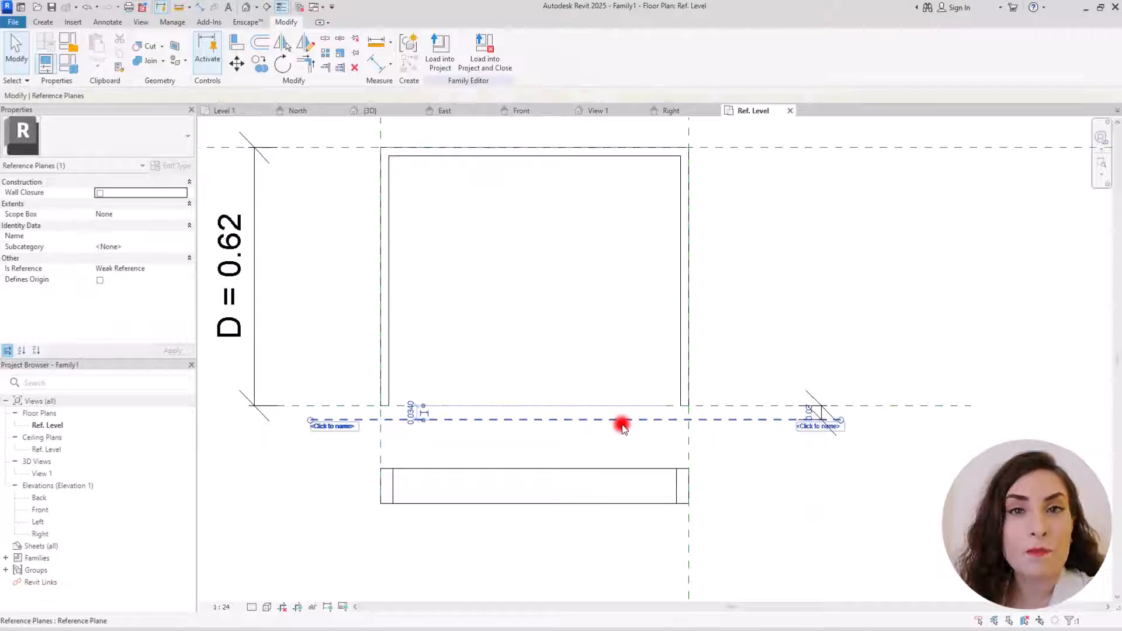
left_click(409, 409)
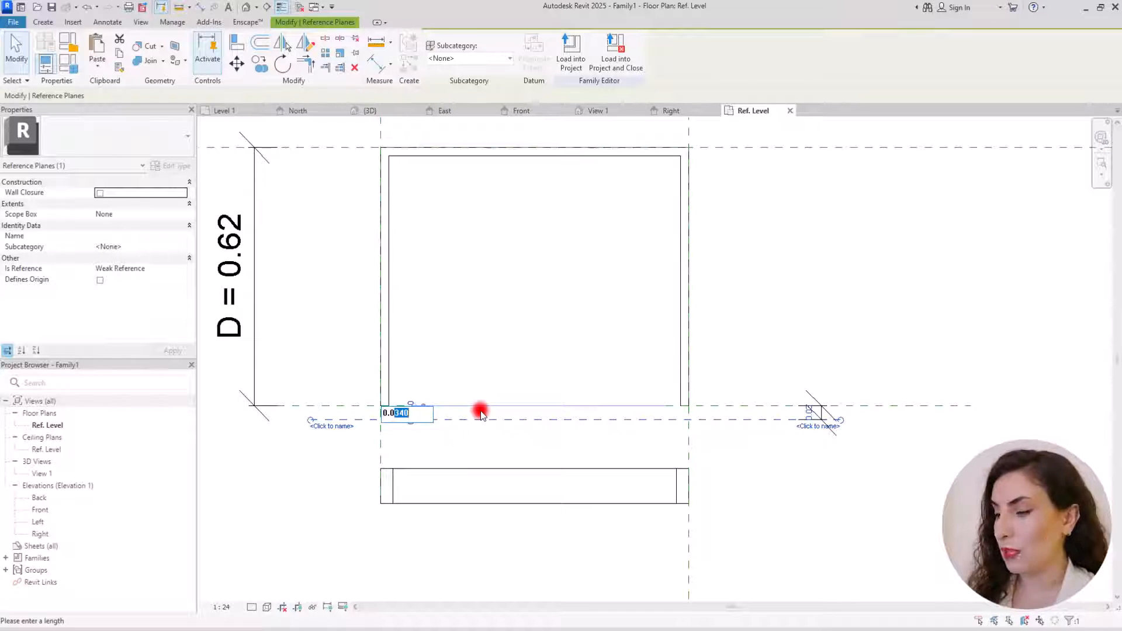
key("Return")
left_click(633, 315)
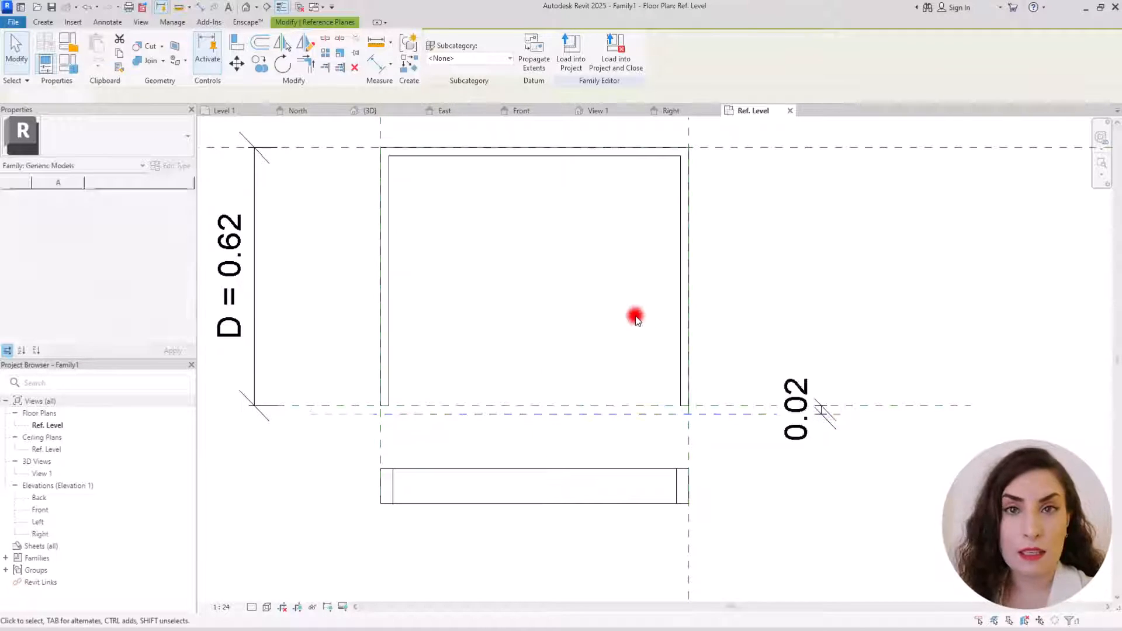
left_click(828, 416)
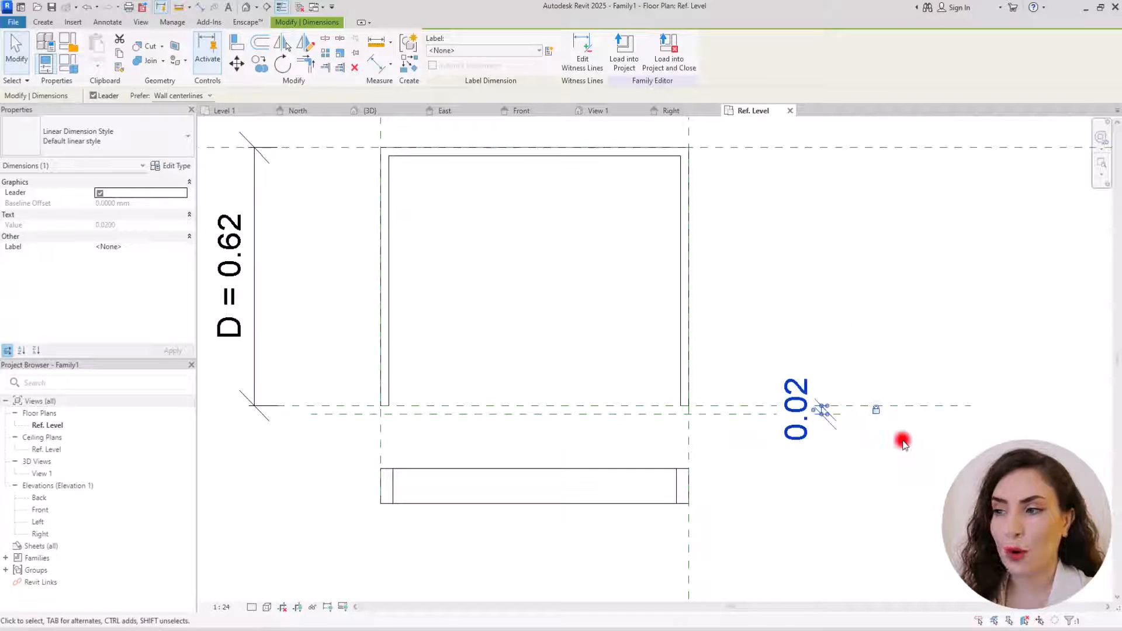
left_click(837, 501)
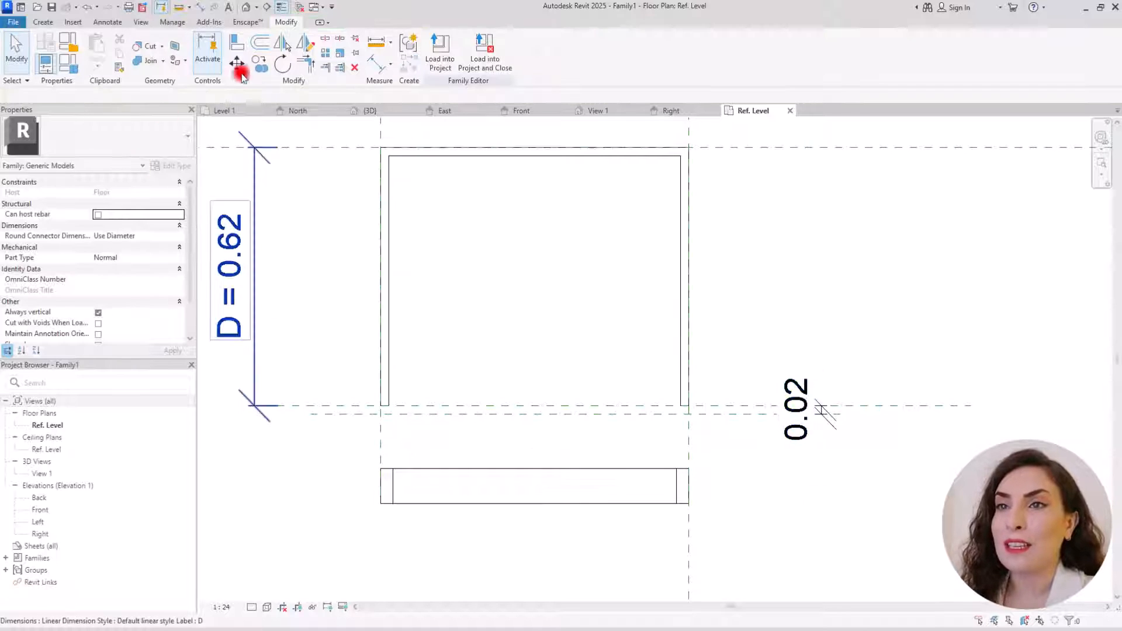
Align the frame extrusion's back face with the cabinet's front plane and its front face with the 0.02 reference plane.
left_click(236, 42)
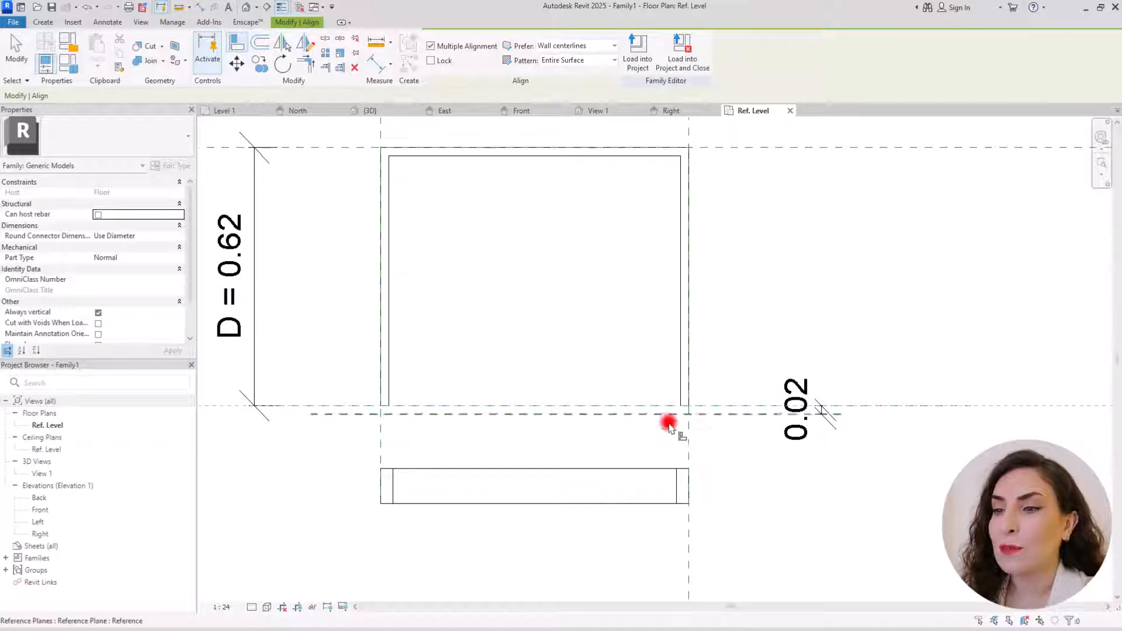
left_click(668, 420)
left_click(563, 468)
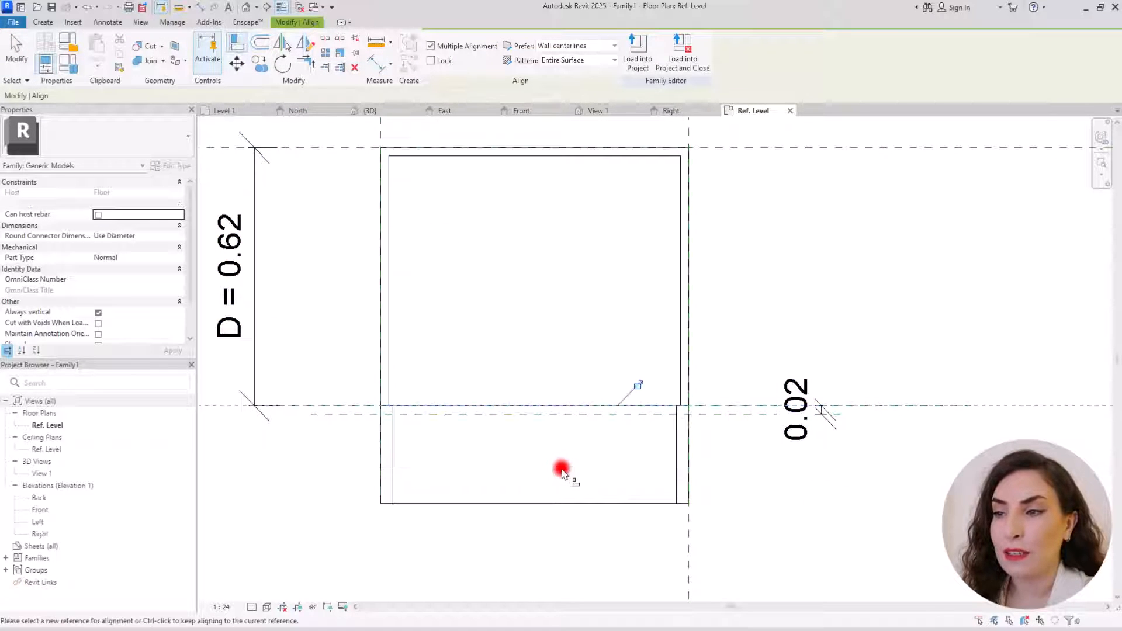
left_click(708, 418)
left_click(523, 502)
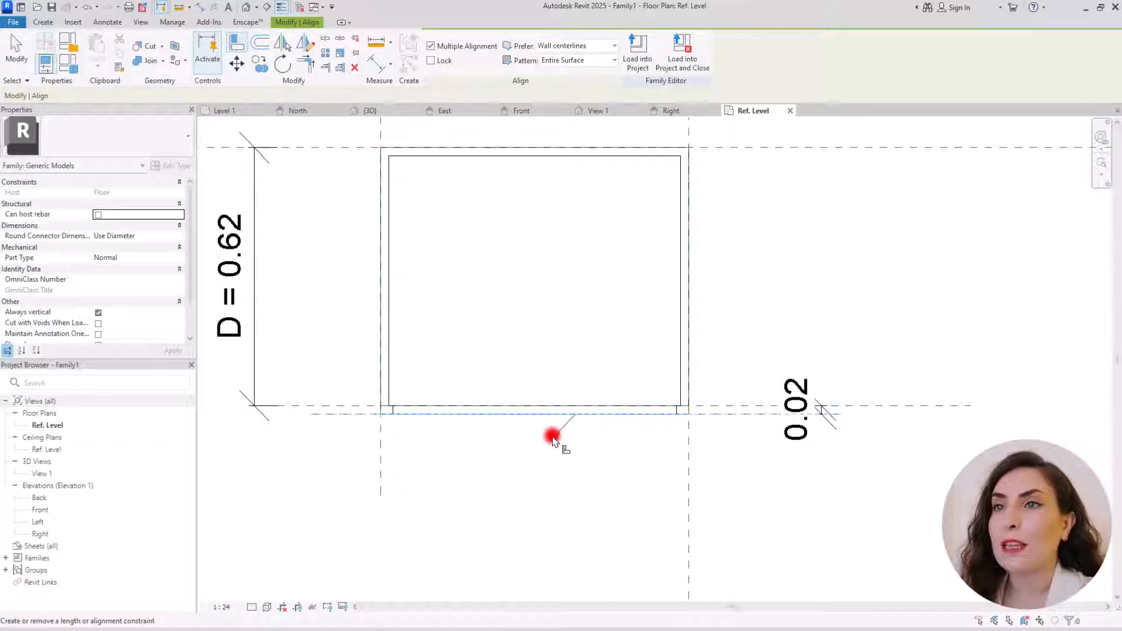
key("Escape")
Open the default 3D view and examine the cabinet's front frame from its open side.
left_click(246, 7)
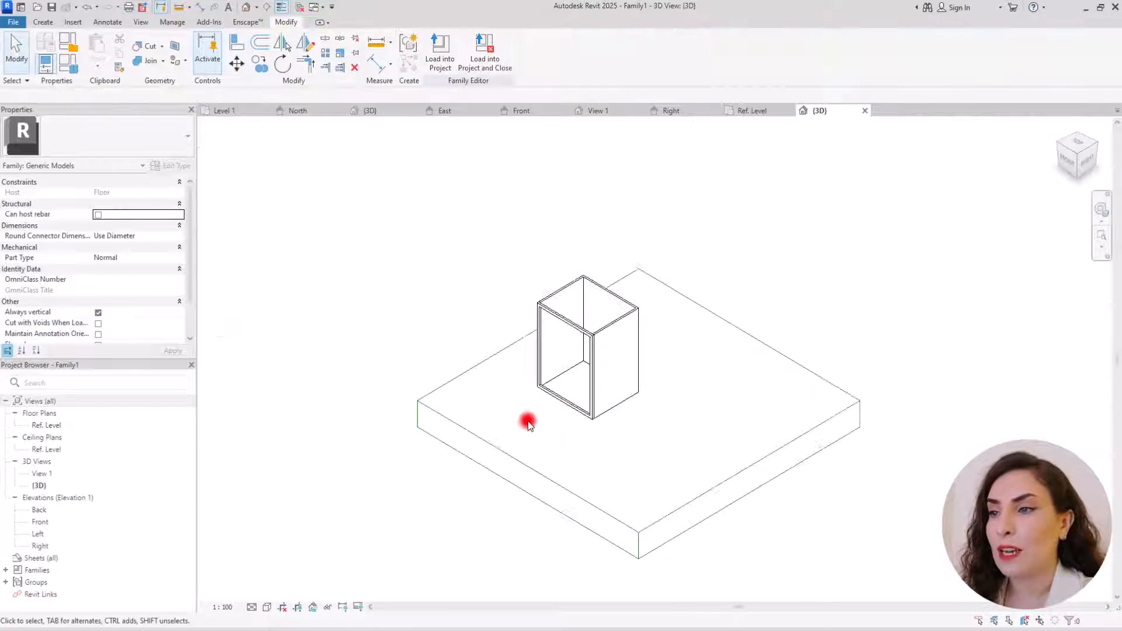
middle_click_drag(527, 421, 569, 413, "shift")
scroll(643, 397, "up", 5)
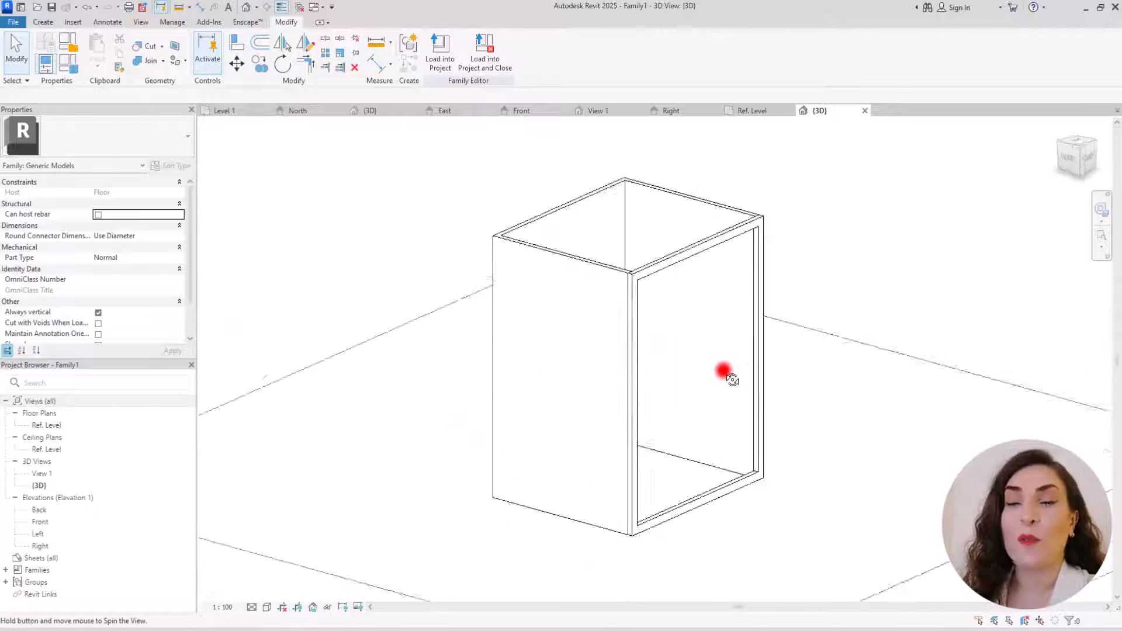
In the Front elevation, start an extrusion with a rectangle offset 0.005 inside the frame's outer edges.
left_click(522, 111)
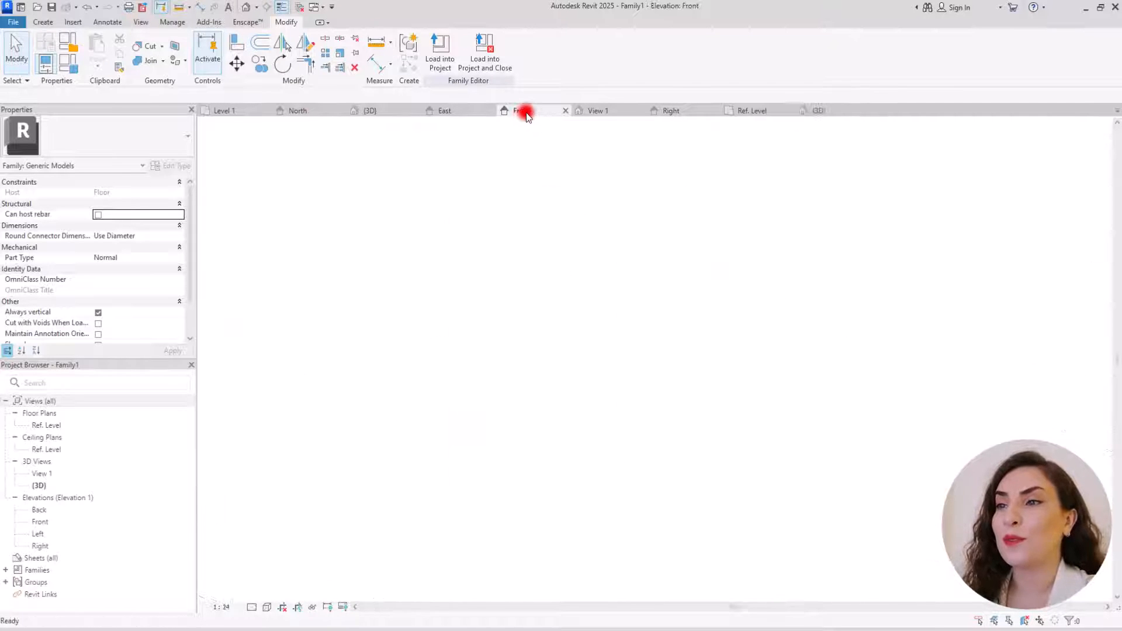
left_click(34, 24)
left_click(97, 50)
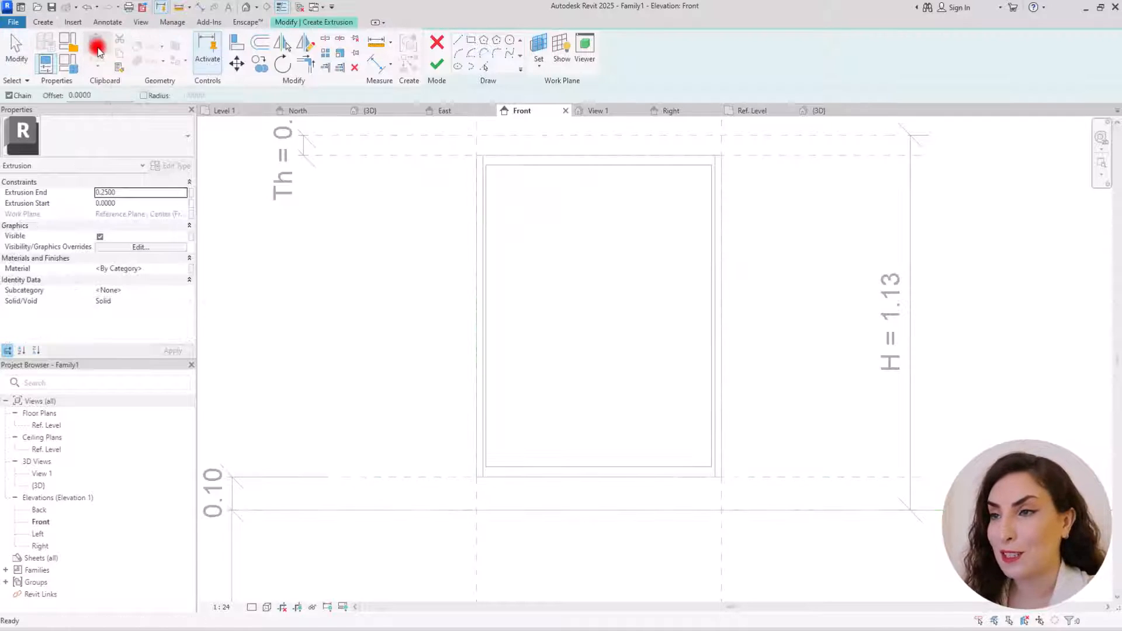
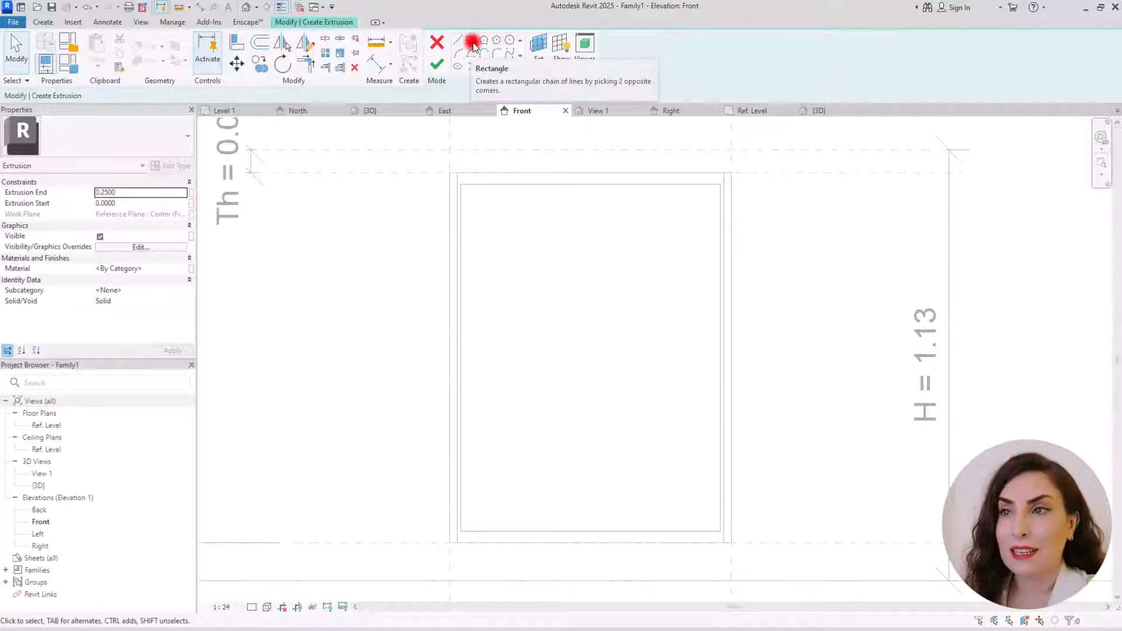
left_click(472, 44)
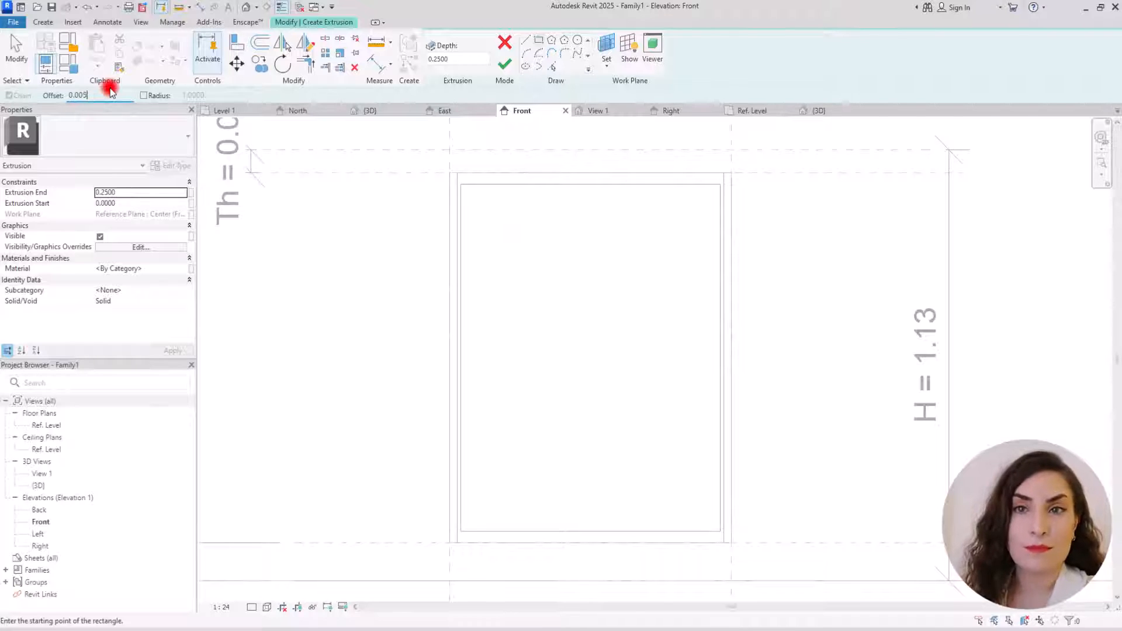
left_click(449, 171)
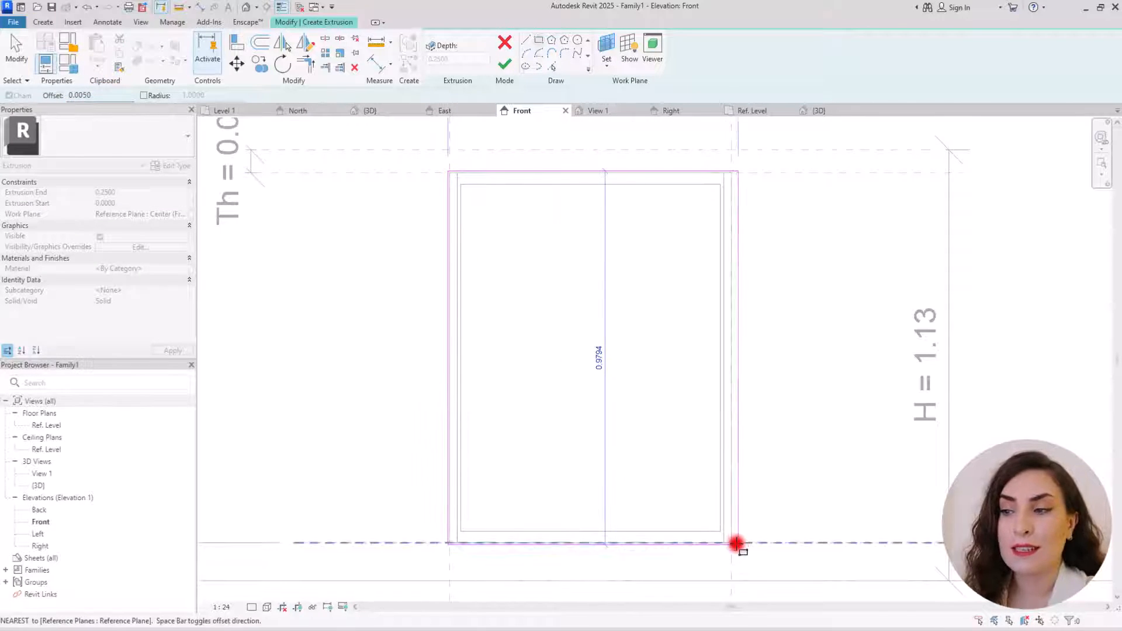
key("space")
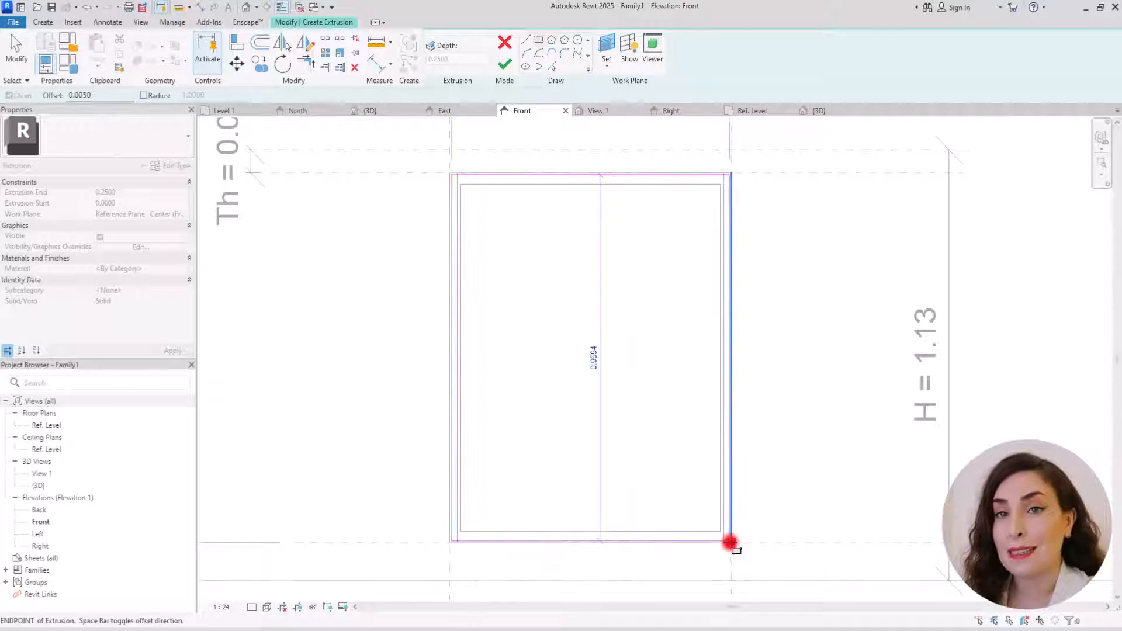
left_click(730, 542)
key("Escape")
Set the rectangle's top line 0.02 below the lower Th reference plane.
scroll(631, 345, "up", 1)
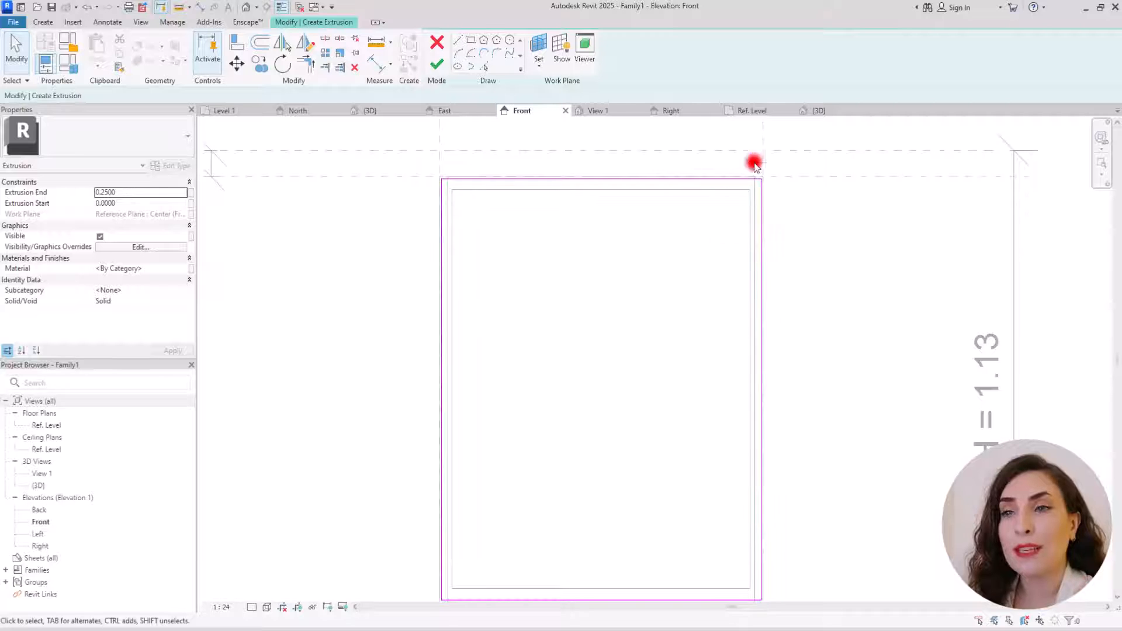
scroll(718, 170, "up", 1)
scroll(717, 171, "up", 1)
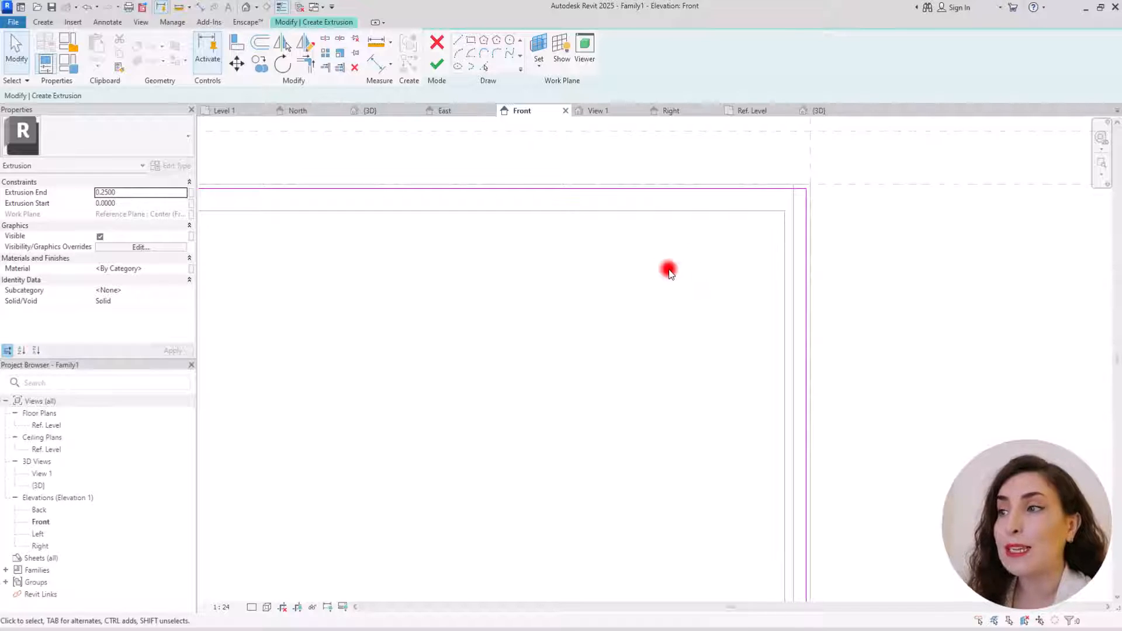
scroll(795, 218, "down", 2)
scroll(642, 205, "up", 2)
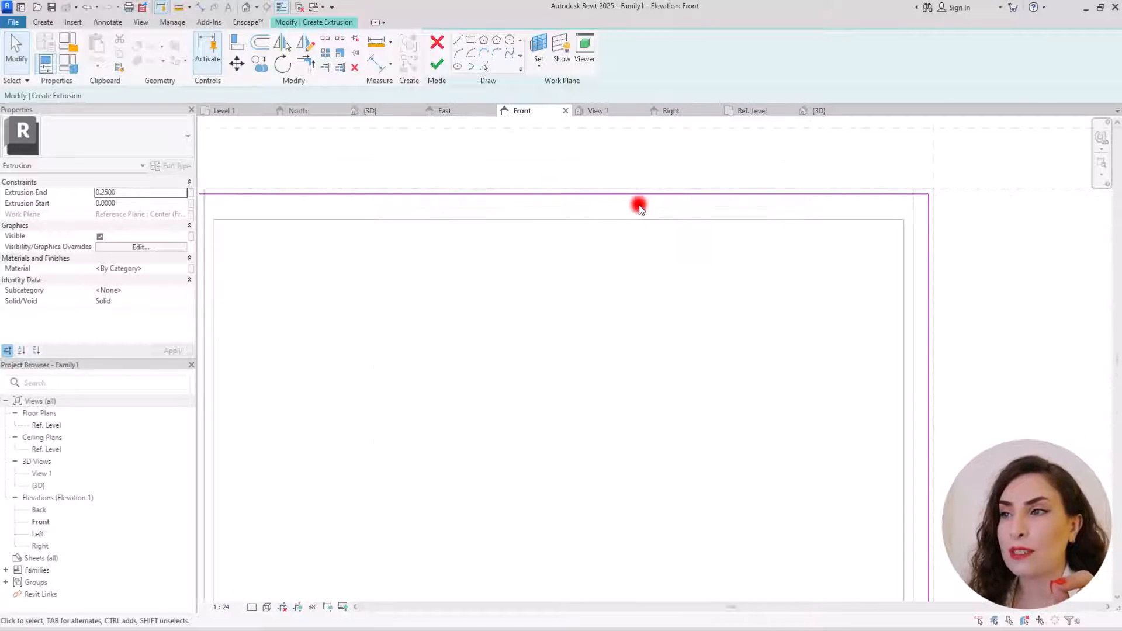
left_click(661, 195)
middle_click_drag(514, 219, 670, 252)
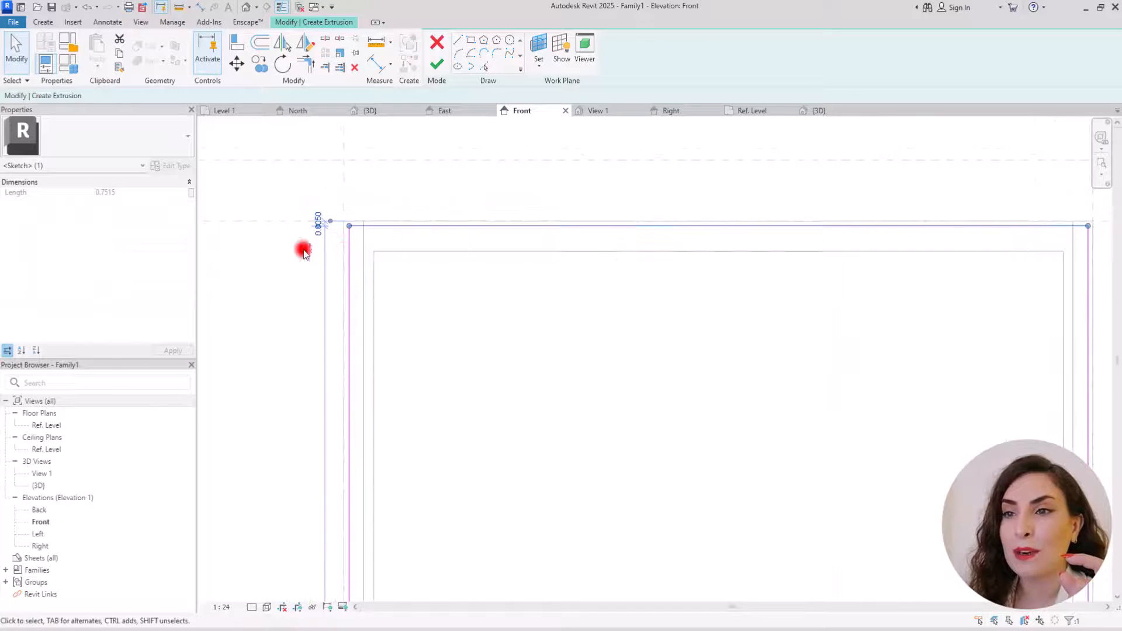
scroll(303, 248, "up", 2)
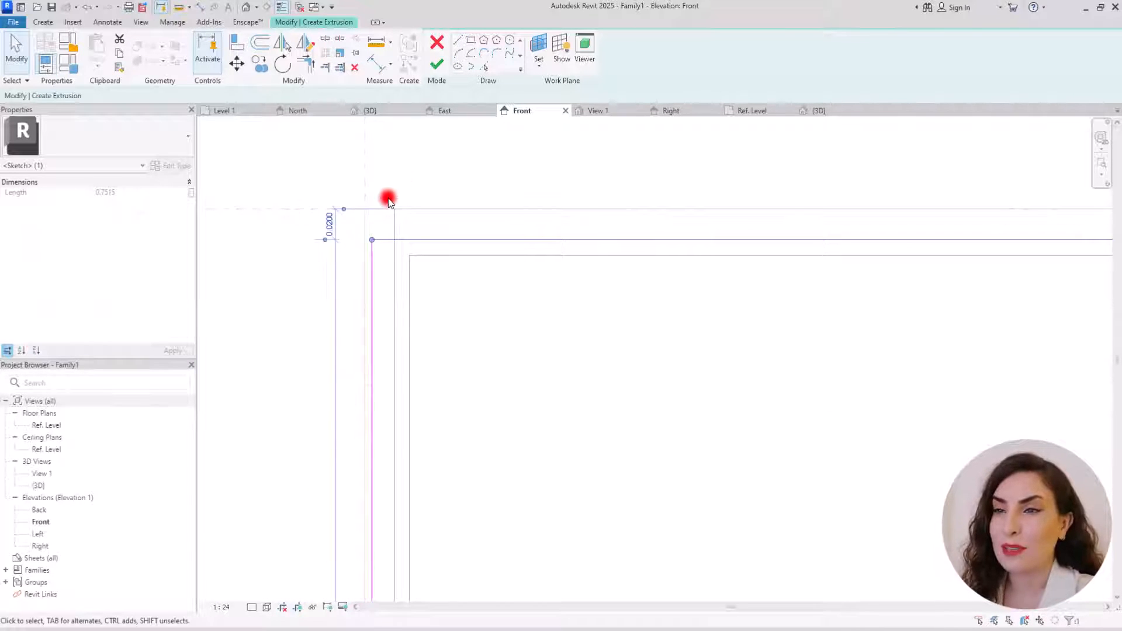
left_click(426, 158)
scroll(427, 161, "down", 3)
mouse_move(546, 214)
middle_mouse_down()
mouse_move(484, 276)
mouse_move(483, 316)
middle_mouse_up()
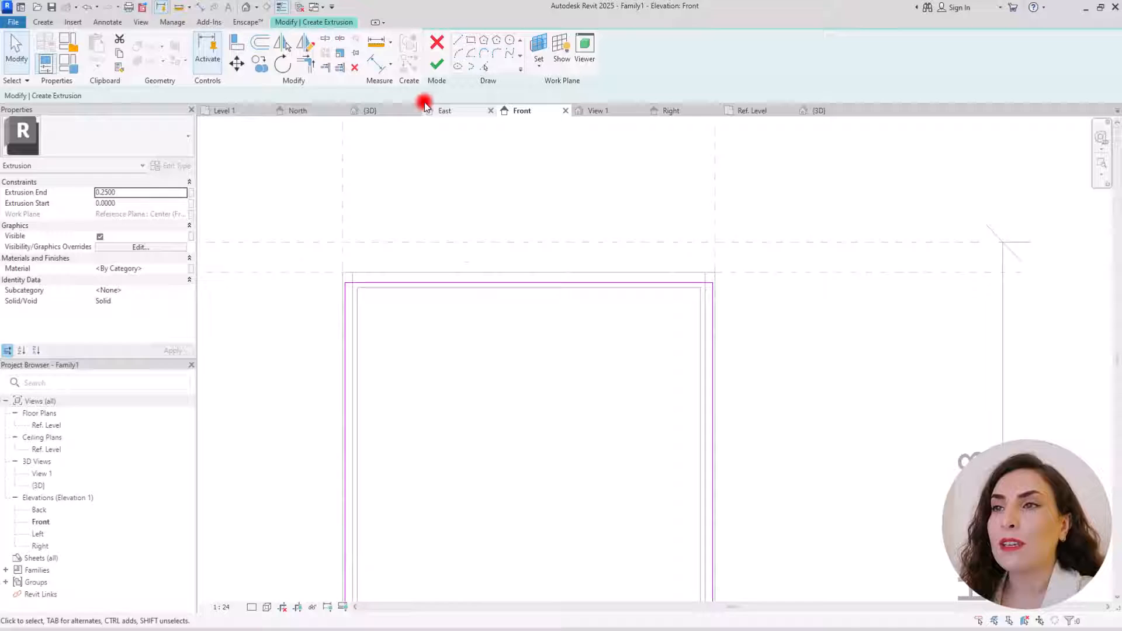
Finish the door extrusion and, in the Ref. Level plan, stretch it clear of the cabinet front to a depth of about 0.075.
left_click(437, 62)
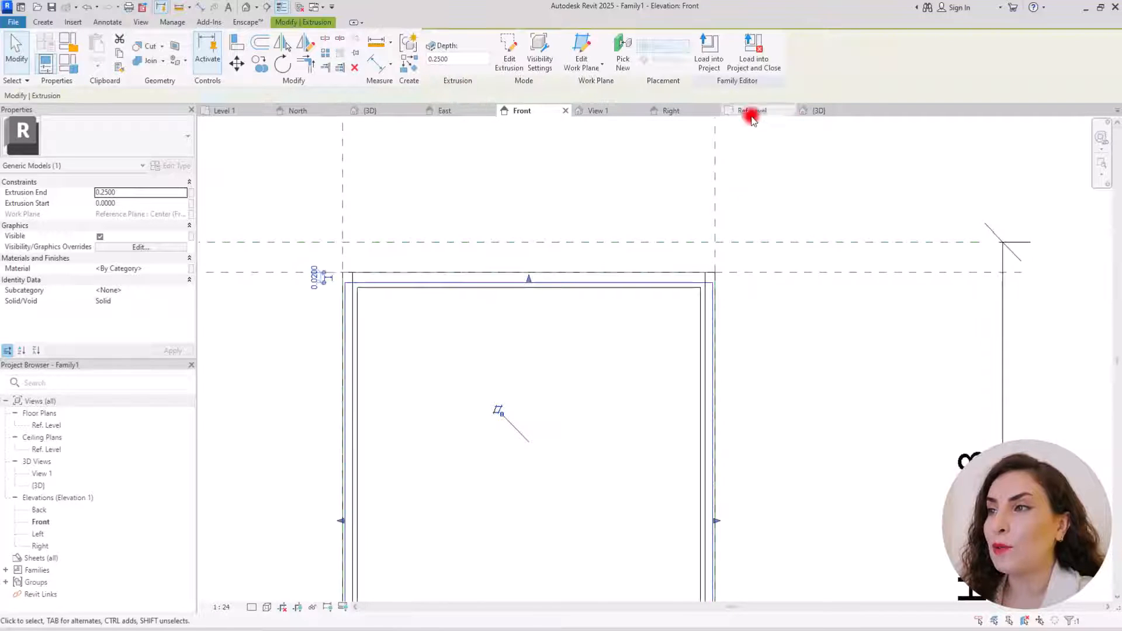
left_click(754, 111)
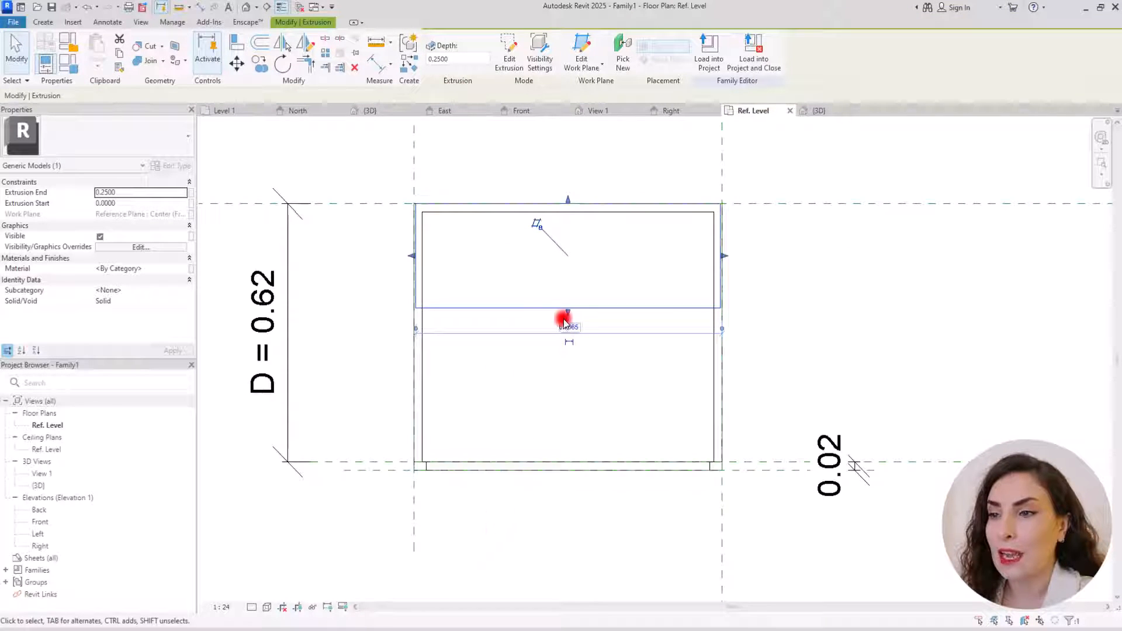
left_click_drag(564, 320, 571, 571)
left_click_drag(567, 201, 551, 534)
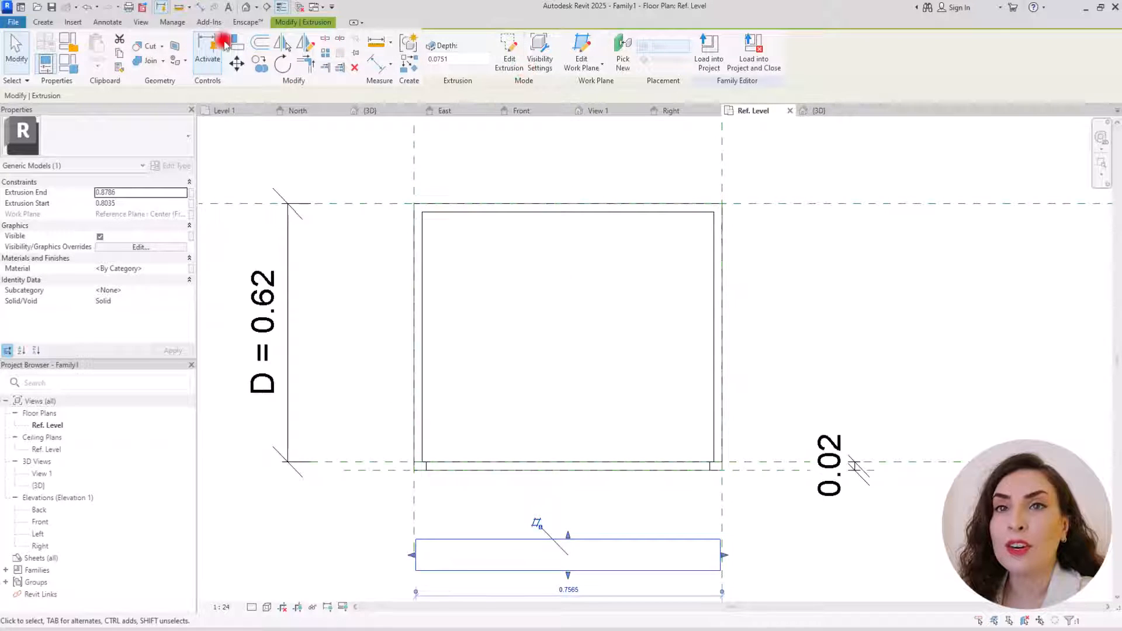
Draw a horizontal reference plane just in front of the frame's front plane and name it door.
left_click(47, 23)
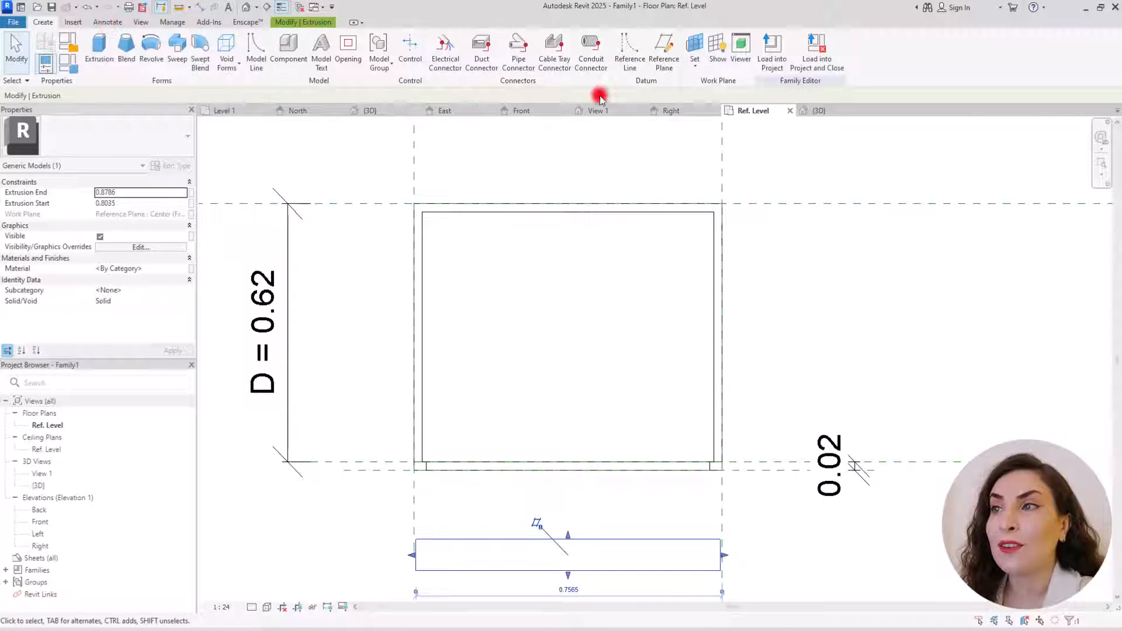
left_click(659, 45)
left_click(383, 478)
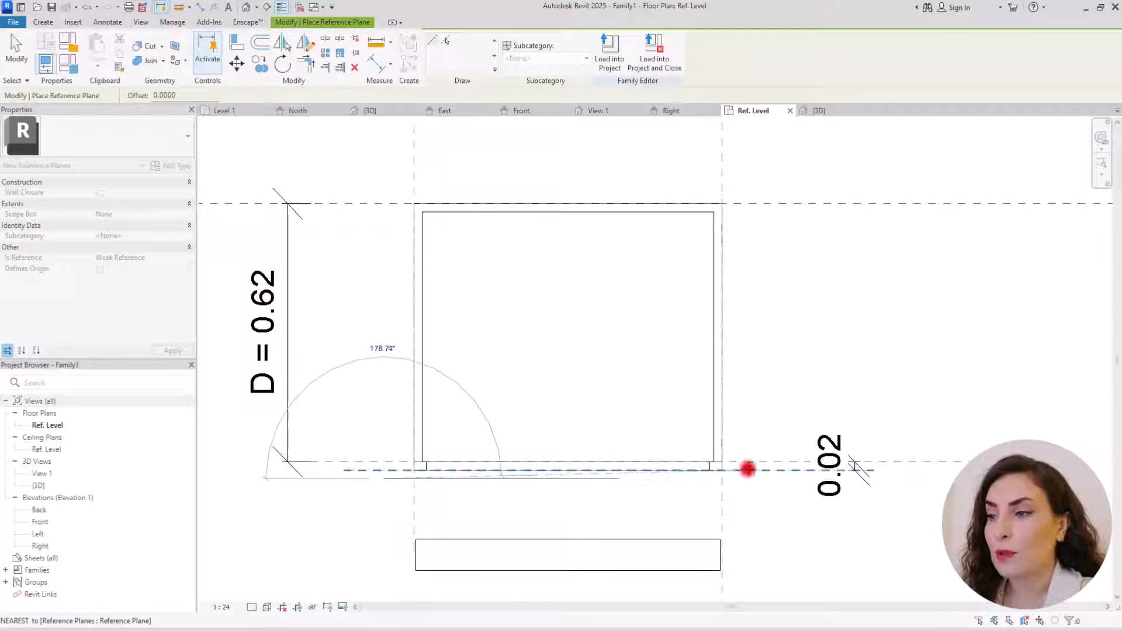
left_click(787, 479)
key("Escape")
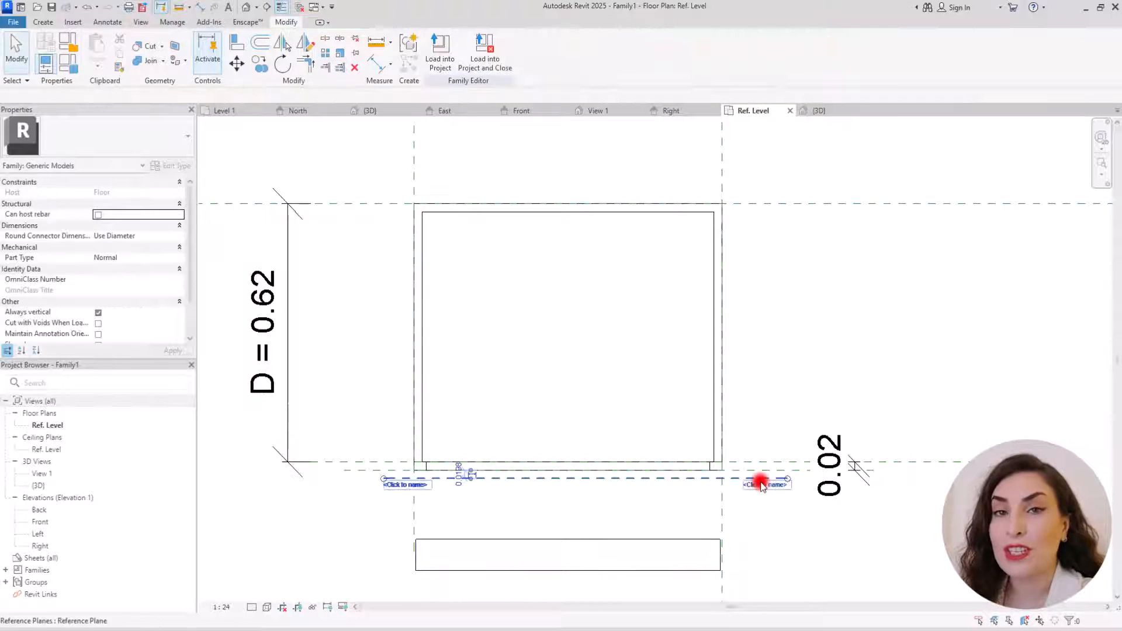
left_click(404, 484)
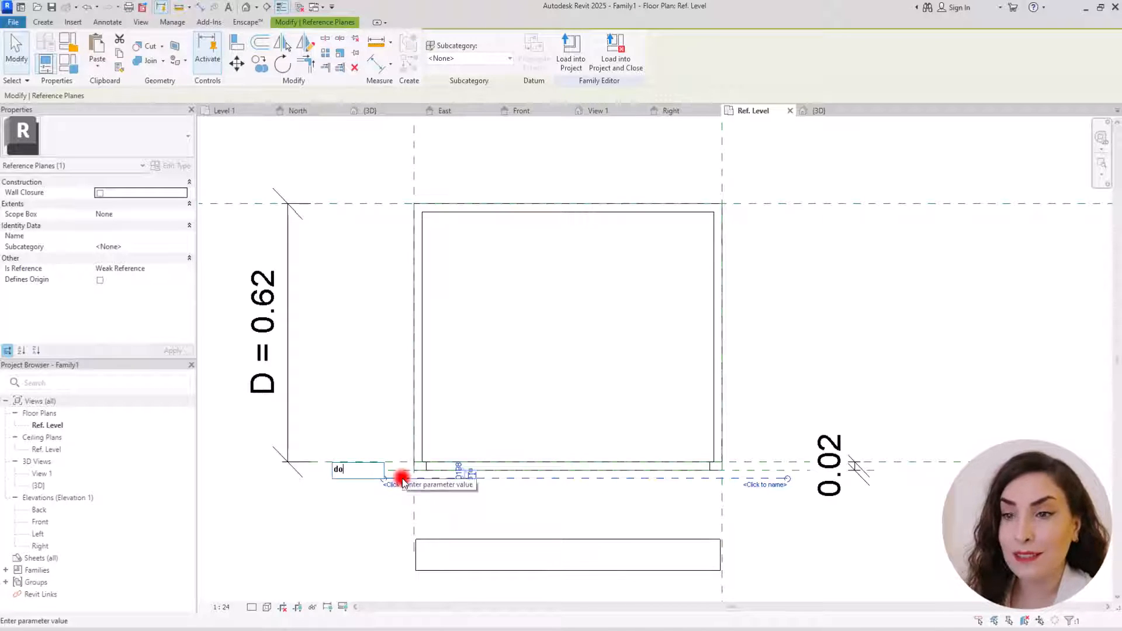
key("Return")
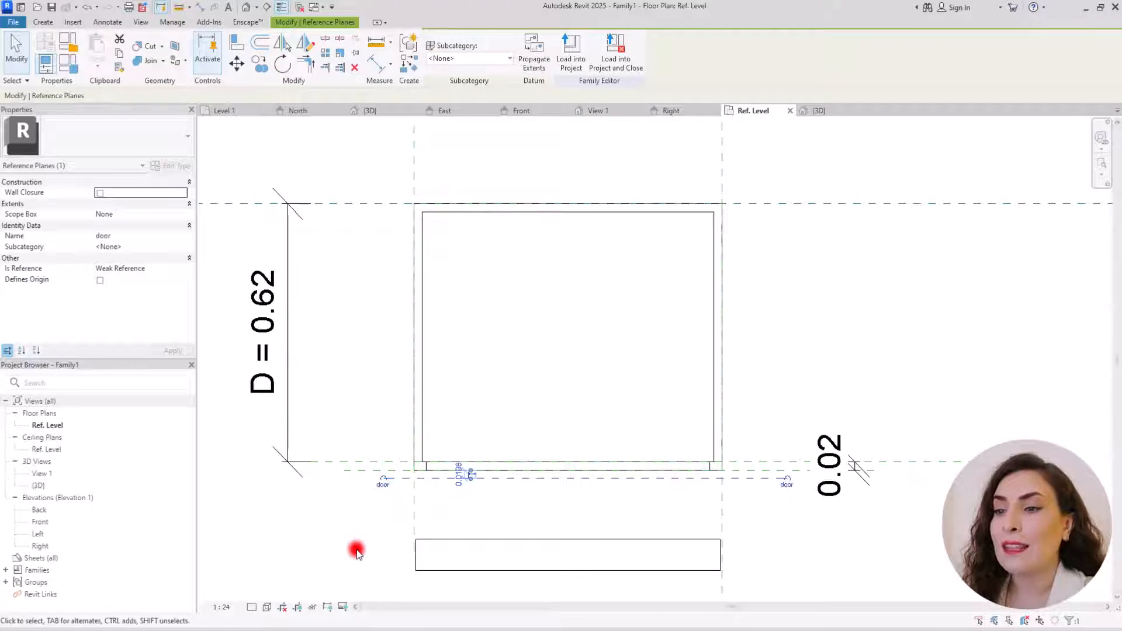
left_click(356, 550)
Add an aligned dimension between the door reference plane and the frame's front reference plane.
left_click(378, 66)
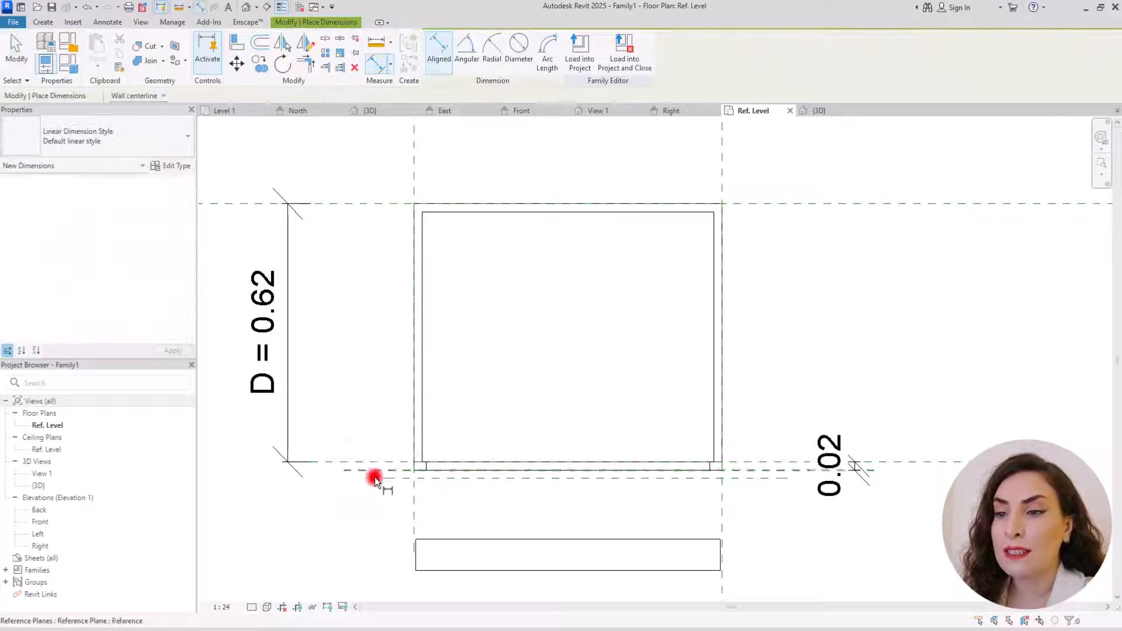
left_click(390, 478)
left_click(390, 469)
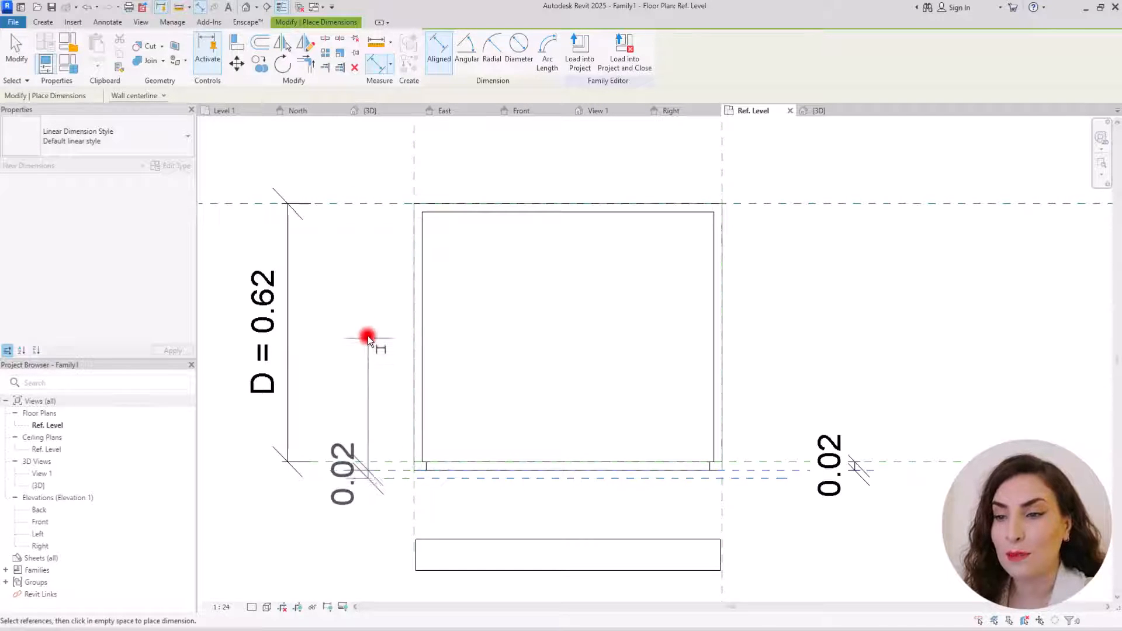
left_click(367, 337)
key("Escape")
key("Escape")
Set the distance between the door reference plane and the frame's front plane to 0.02.
left_click(393, 478)
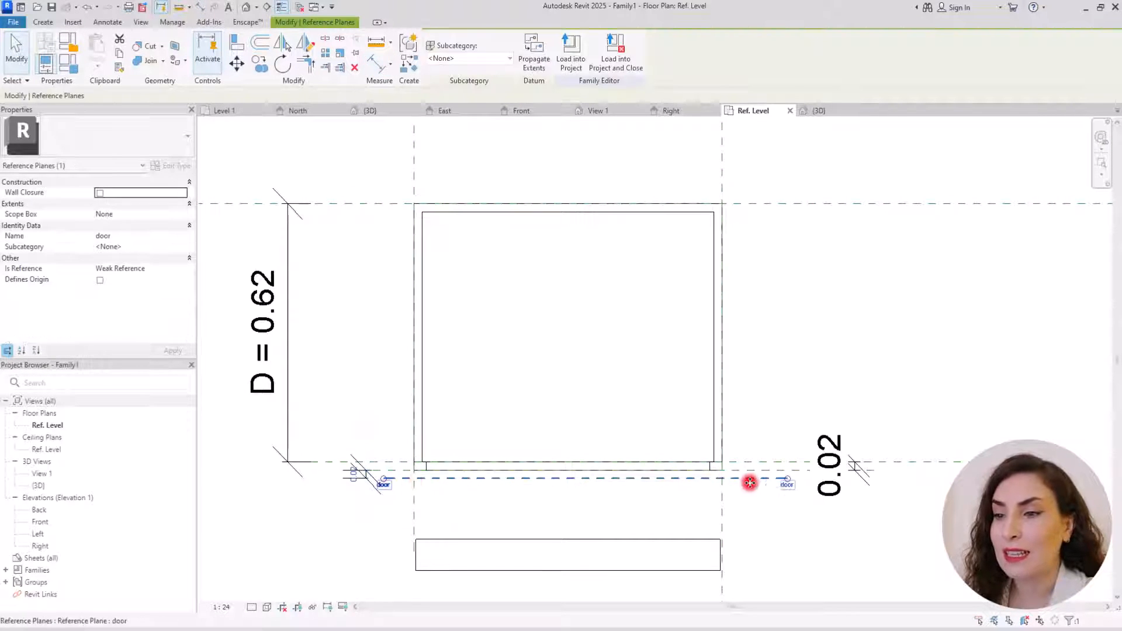
scroll(406, 484, "up", 1)
left_click(456, 487)
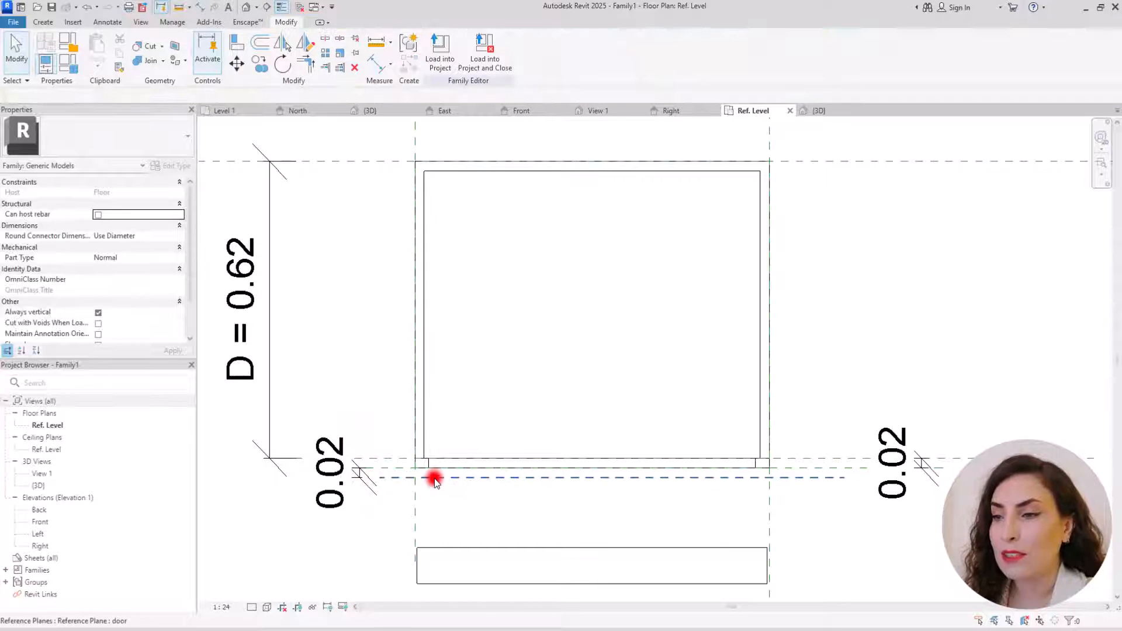
left_click(434, 478)
left_click(348, 472)
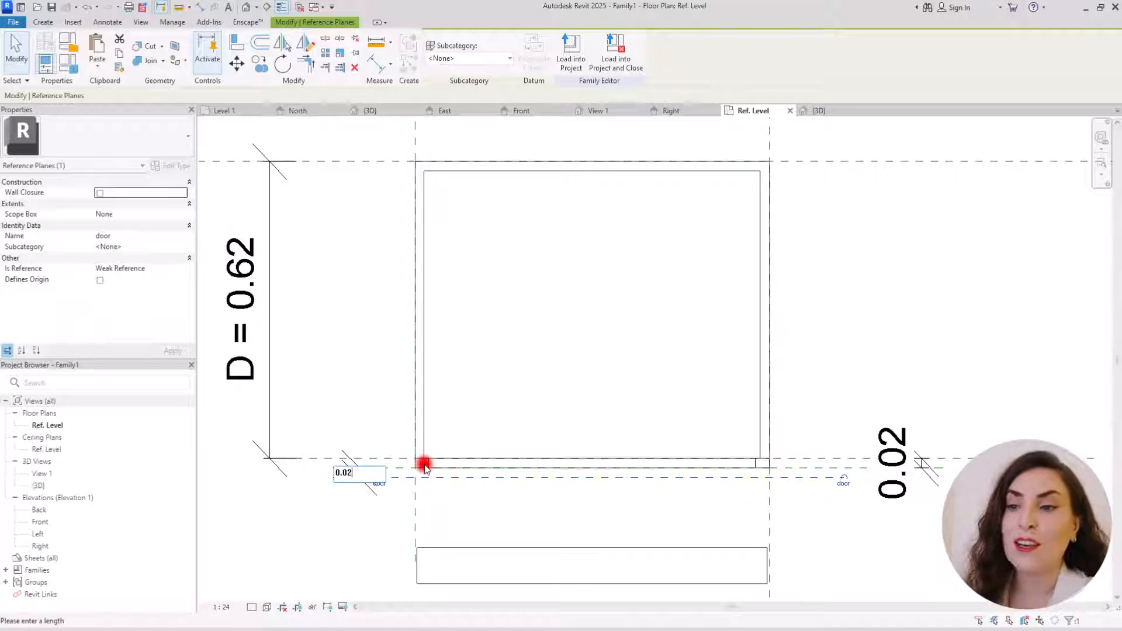
key("Return")
left_click(340, 381)
left_click(368, 490)
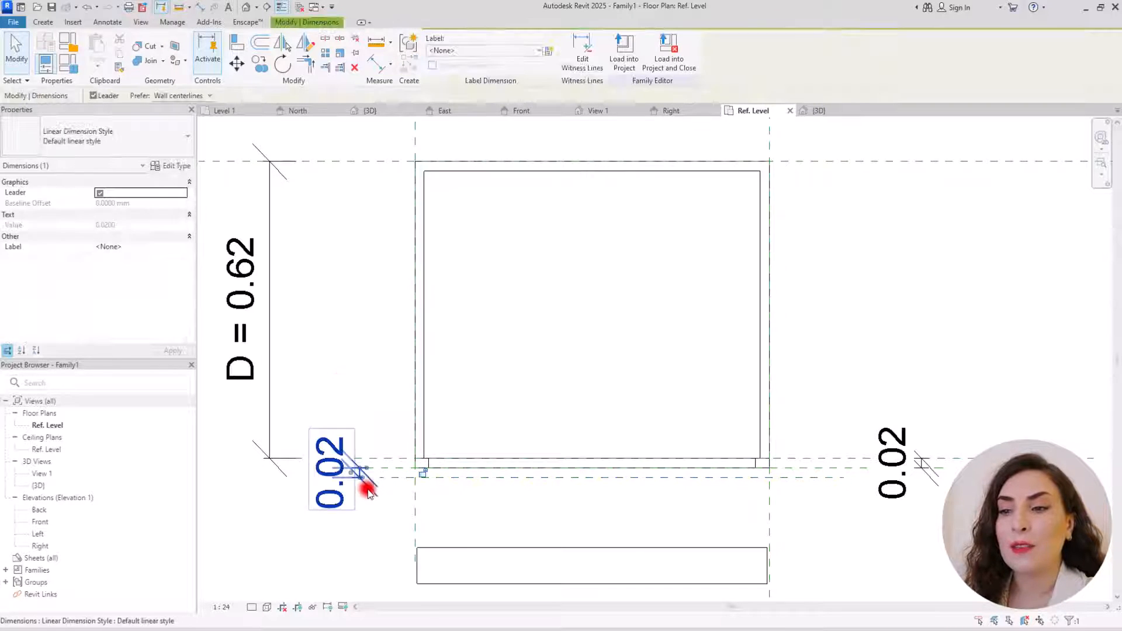
left_click(476, 524)
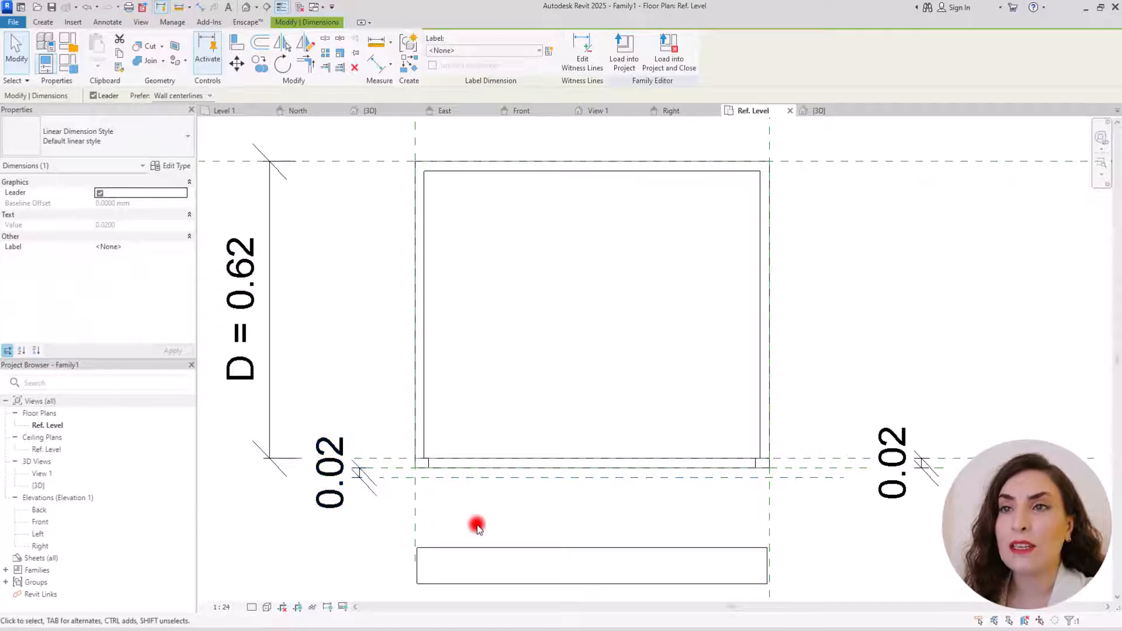
Align the door extrusion's back face with the frame's front plane and its front face with the door reference plane.
left_click(236, 47)
left_click(806, 468)
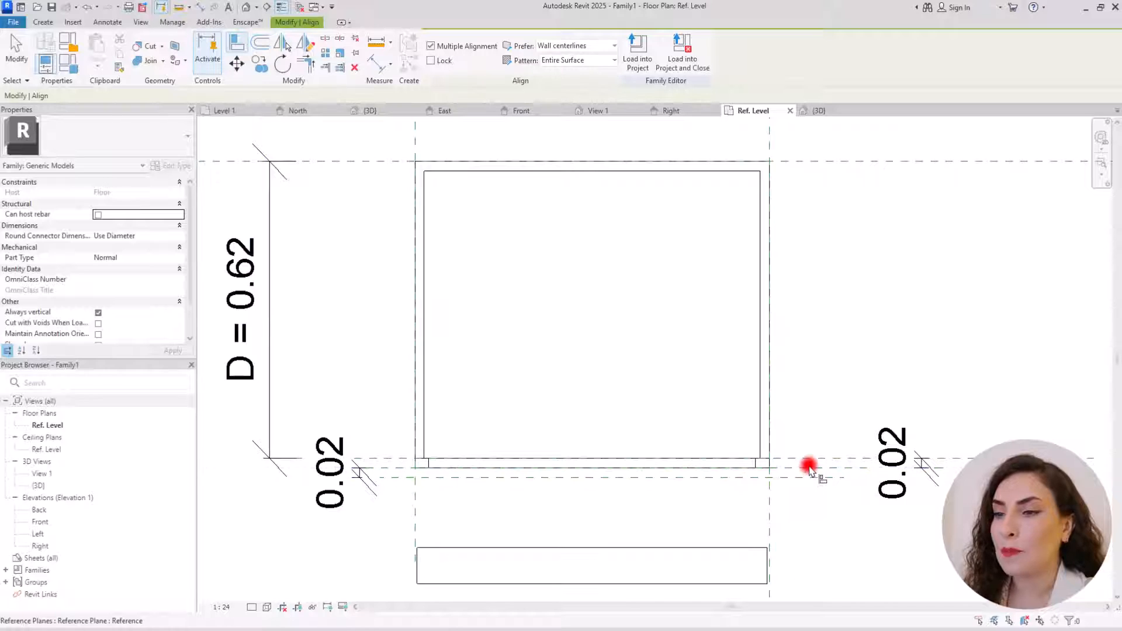
left_click(690, 548)
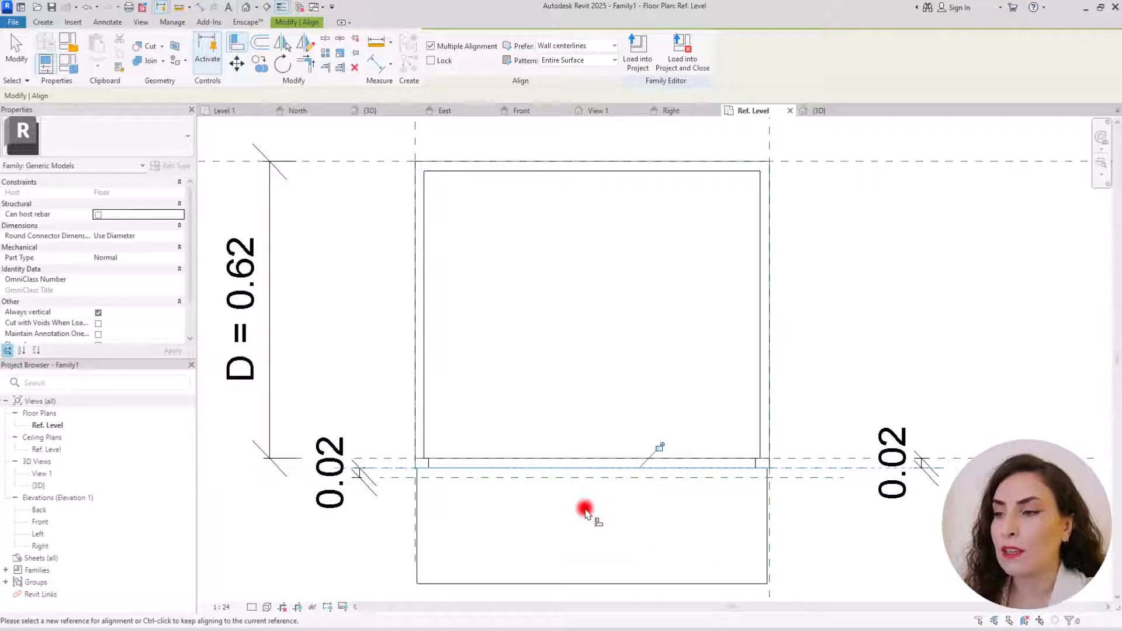
left_click(817, 480)
left_click(621, 584)
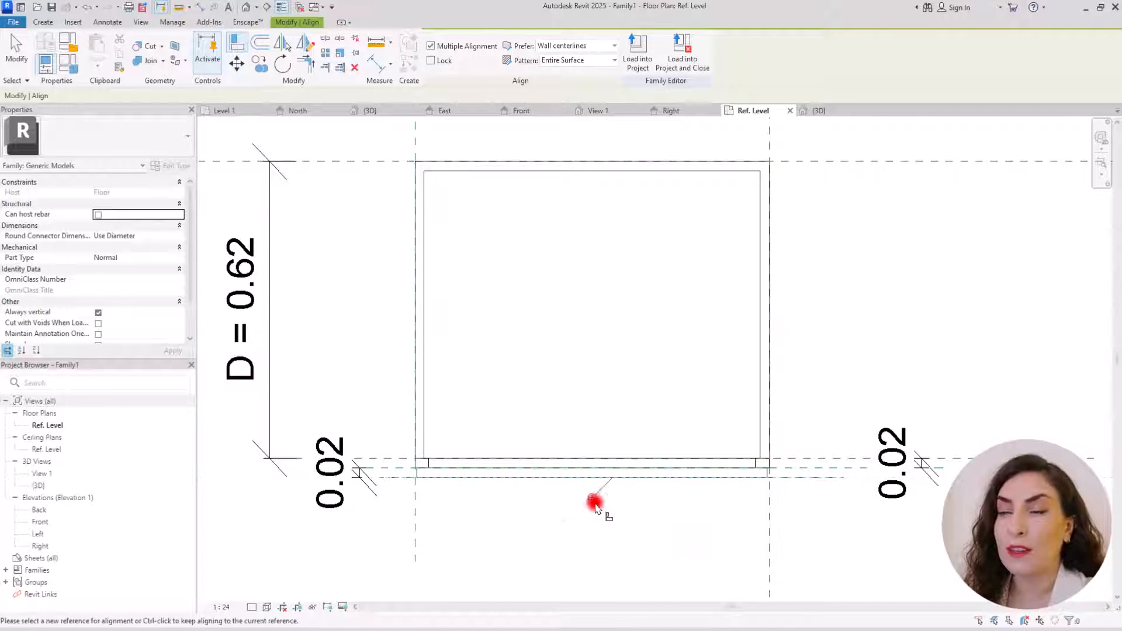
key("Escape")
key("Escape")
Check the 3D view and examine in the Right elevation how the door's top edge sits against the frame.
key("ctrl+Tab")
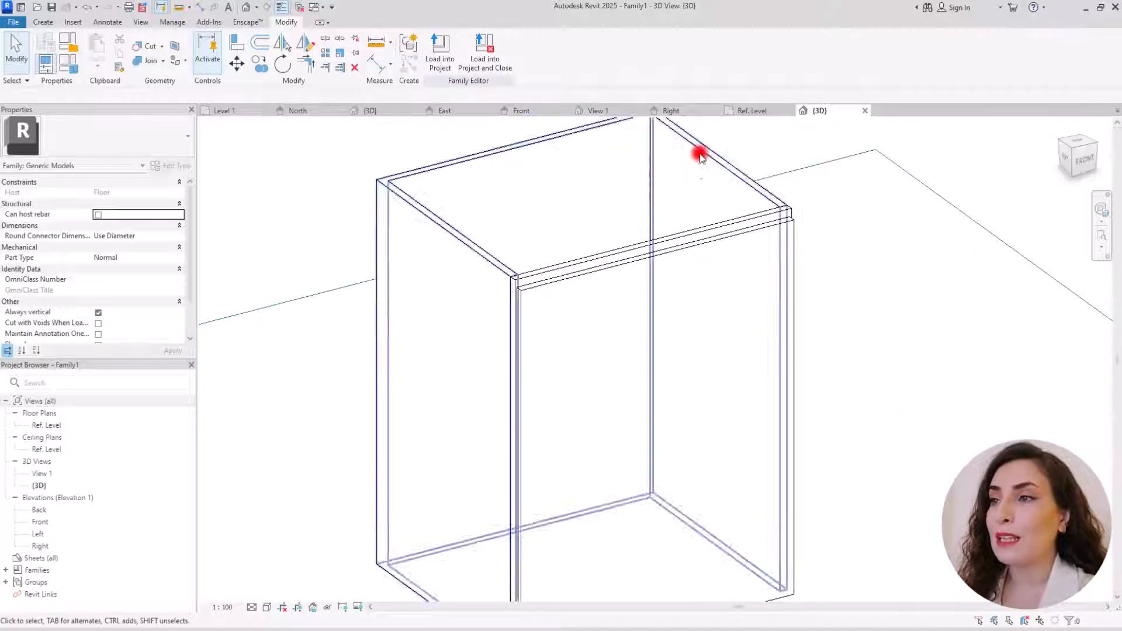
left_click(681, 109)
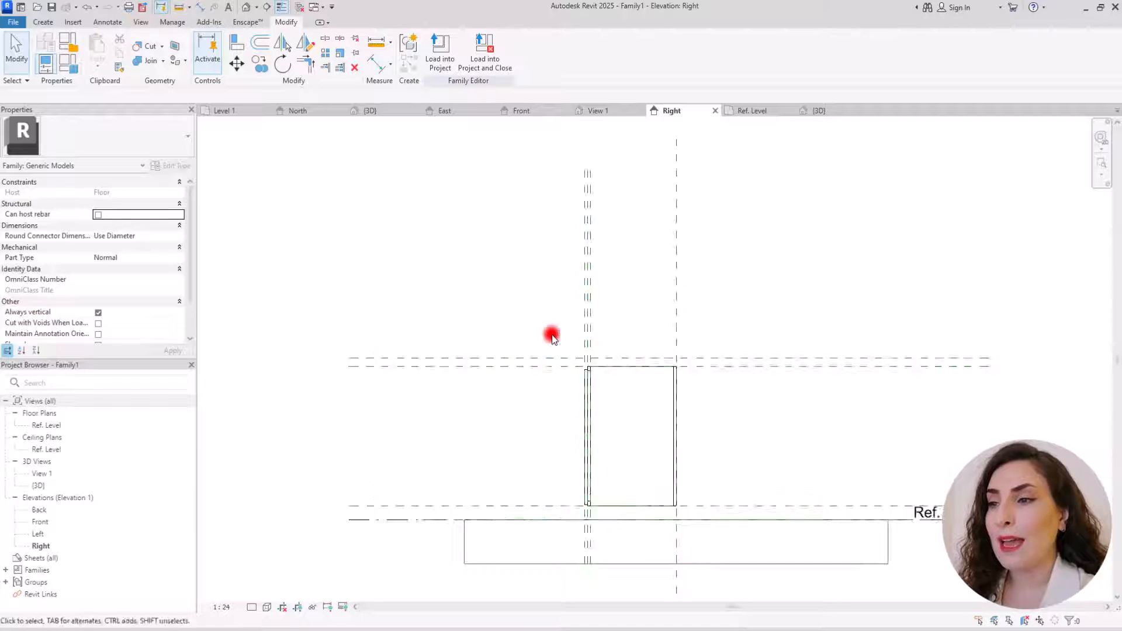
scroll(609, 392, "up", 6)
middle_click_drag(613, 397, 609, 370)
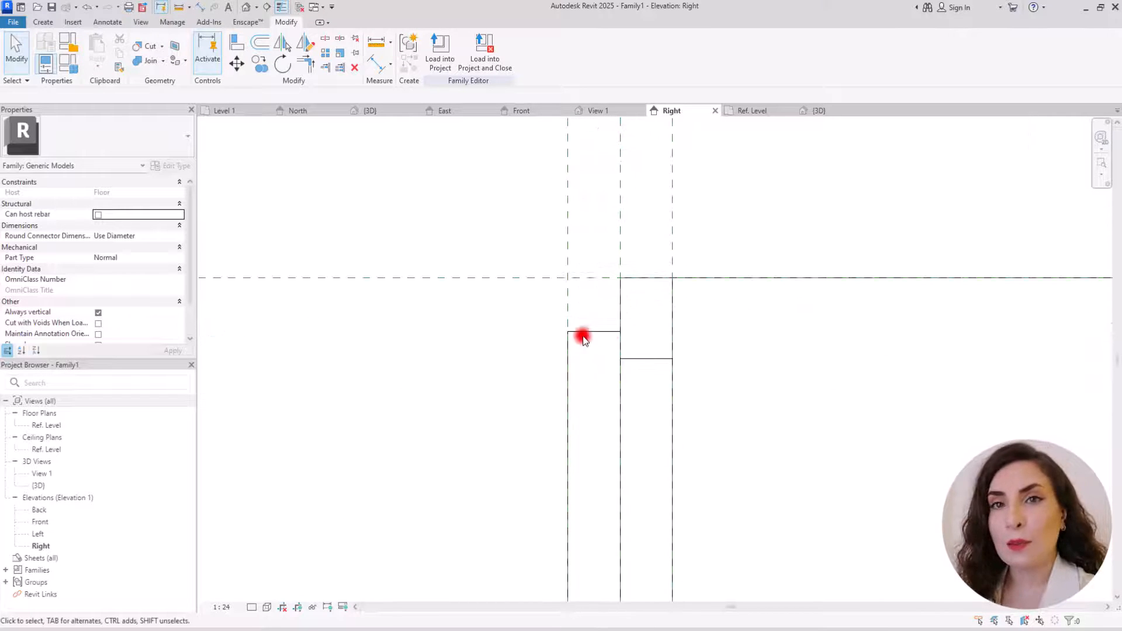
left_click(594, 332)
left_click(652, 365)
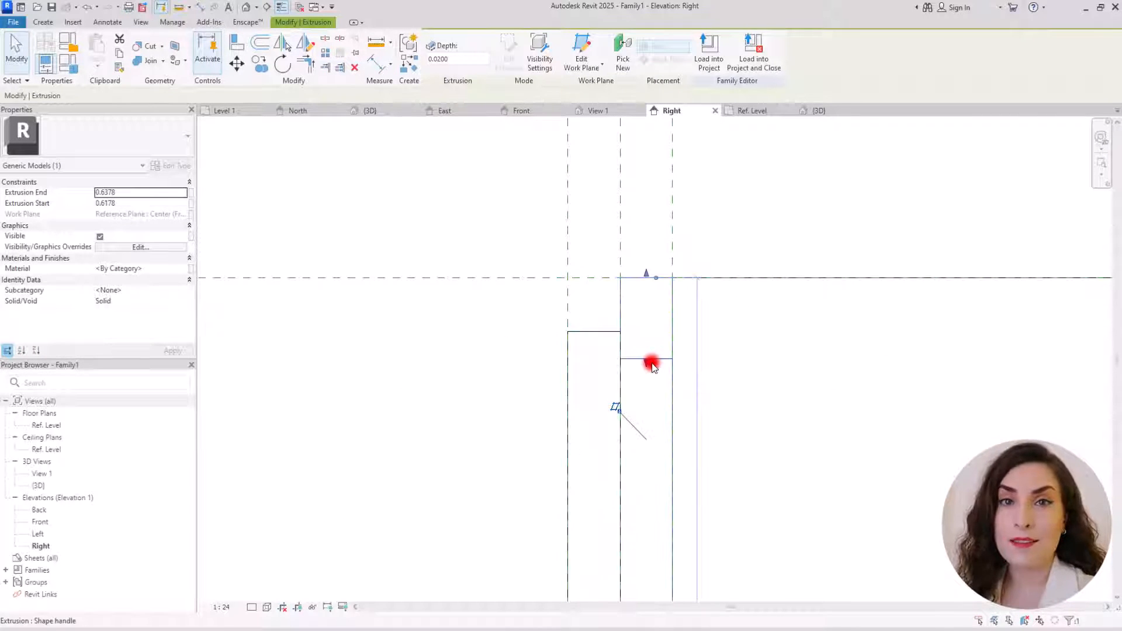
left_click(588, 332)
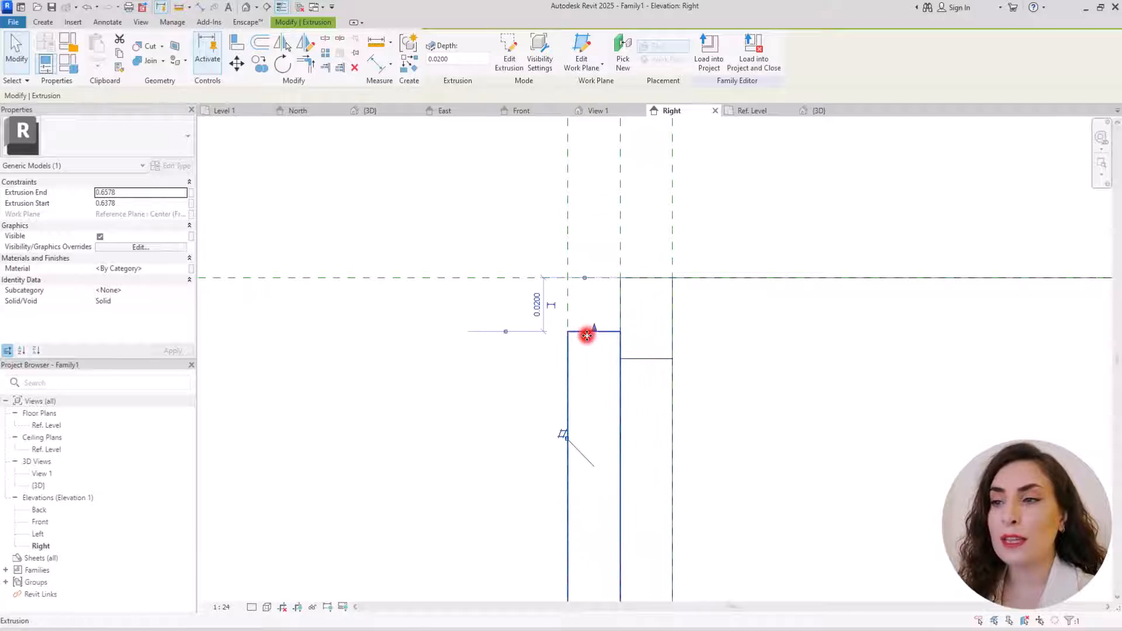
scroll(586, 335, "up", 4)
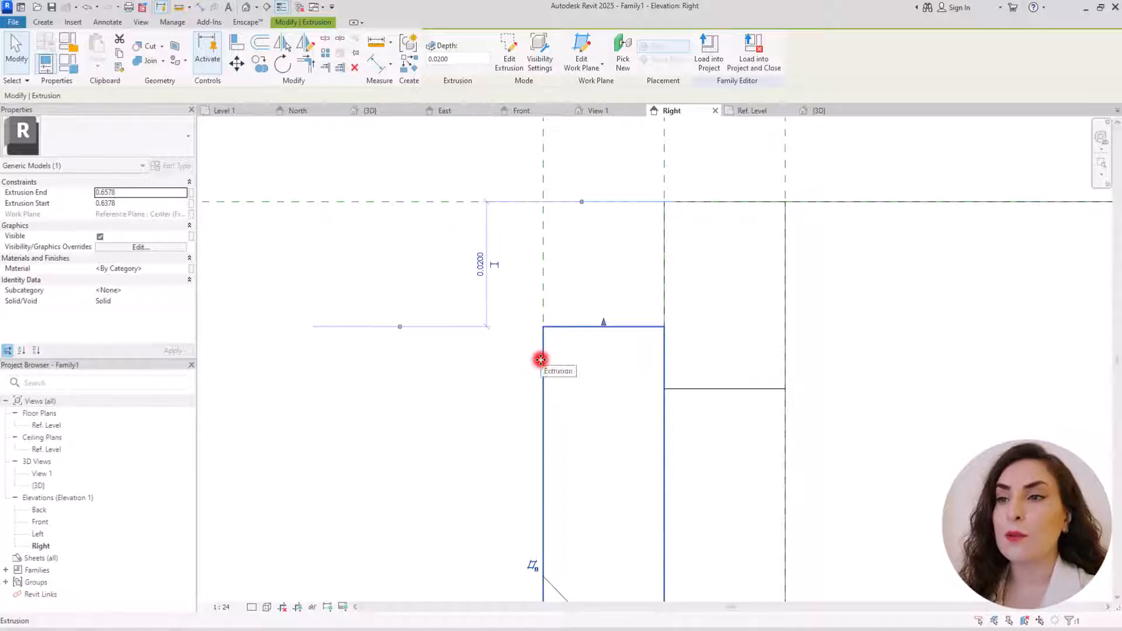
left_click(441, 348)
Start a void extrusion in the Right elevation with a 0.003 line along the door's top edge from its front corner.
left_click(42, 23)
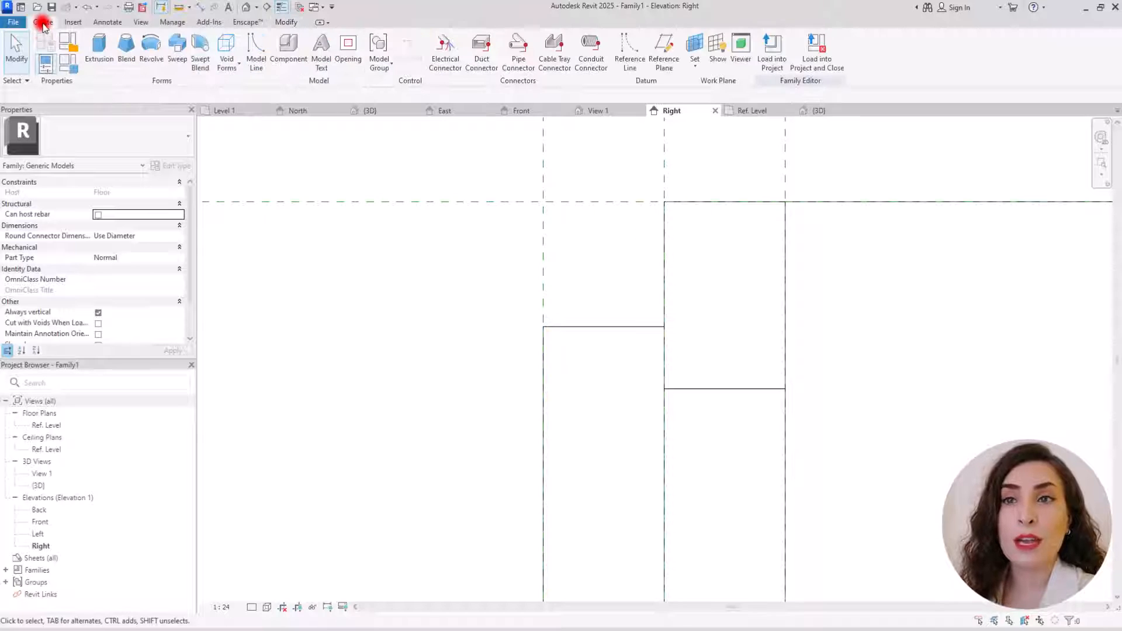
left_click(226, 60)
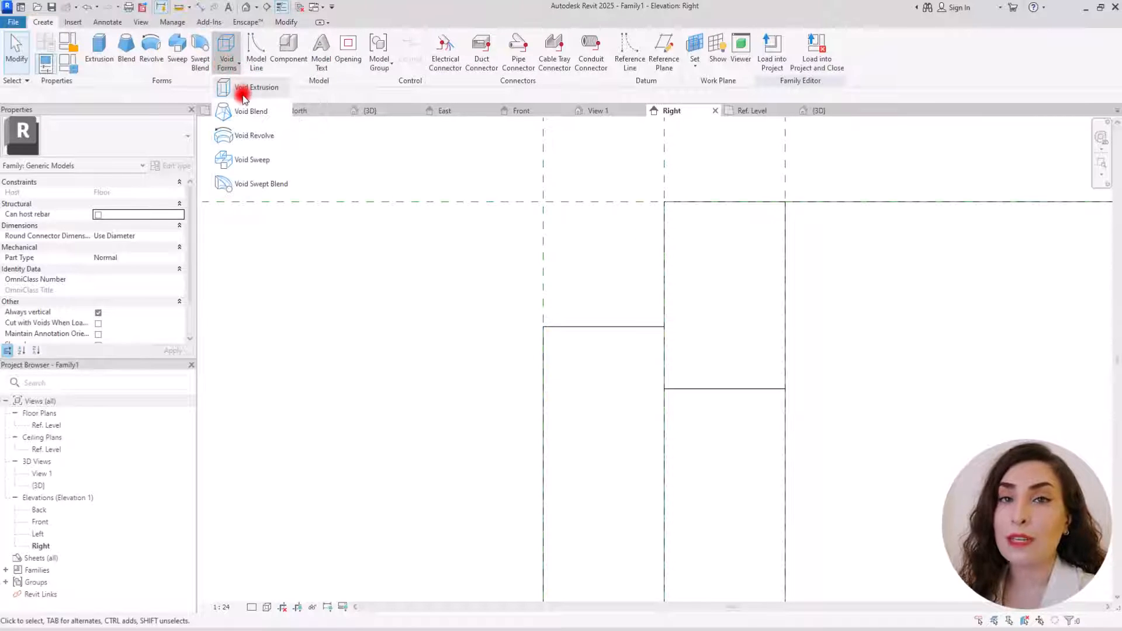
left_click(244, 93)
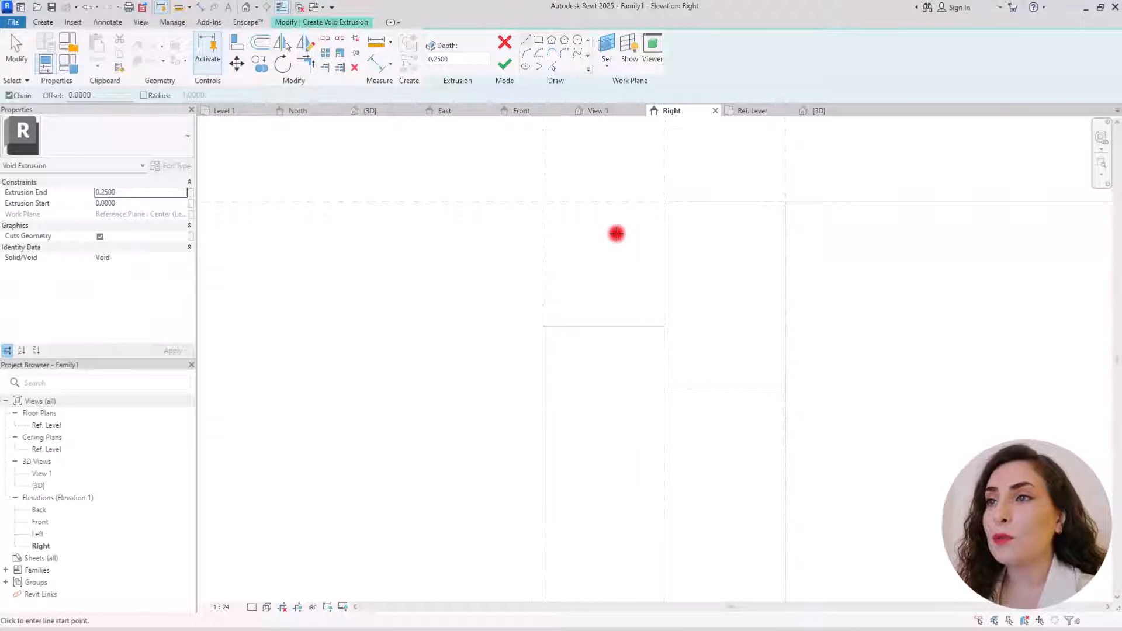
scroll(617, 234, "up", 1)
scroll(646, 328, "up", 3)
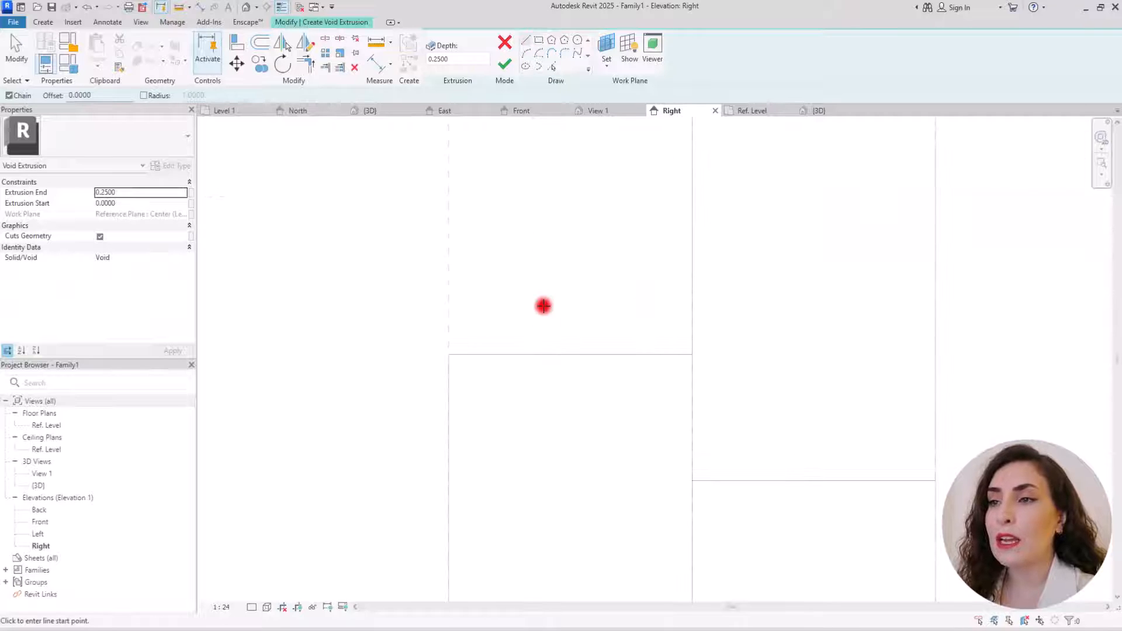
scroll(543, 326, "down", 1)
left_click(474, 363)
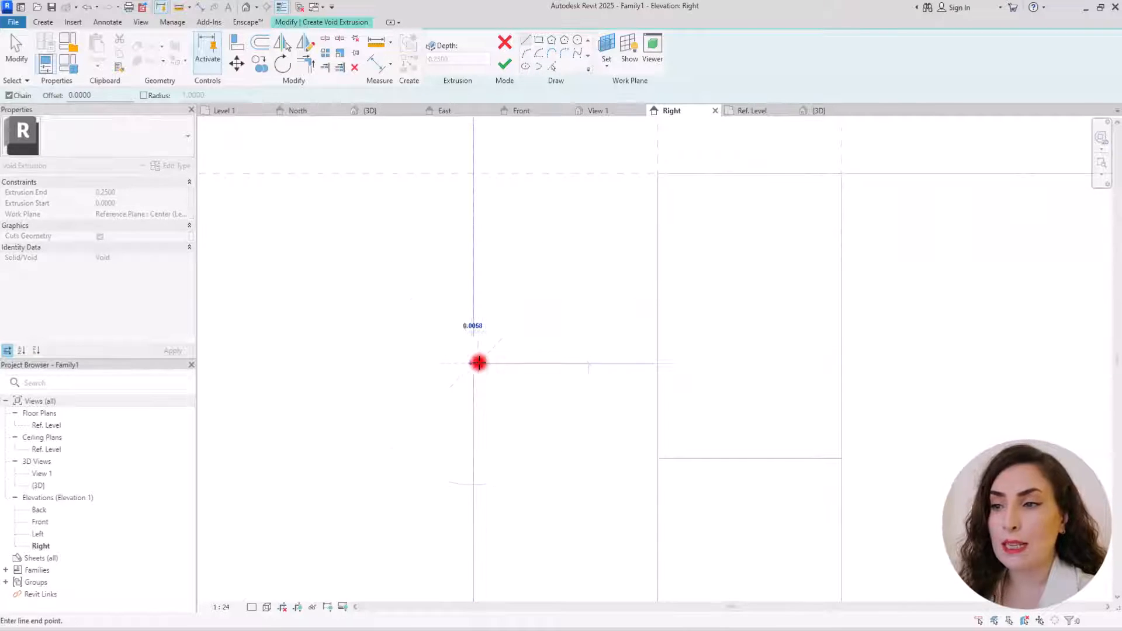
type("0.")
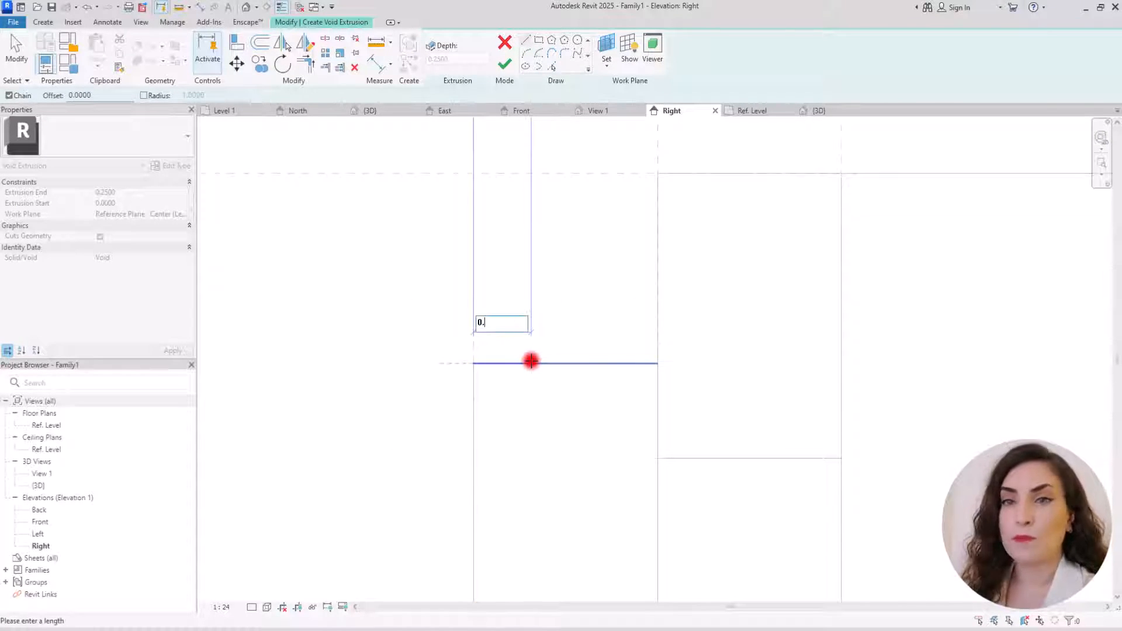
type("003")
key("Return")
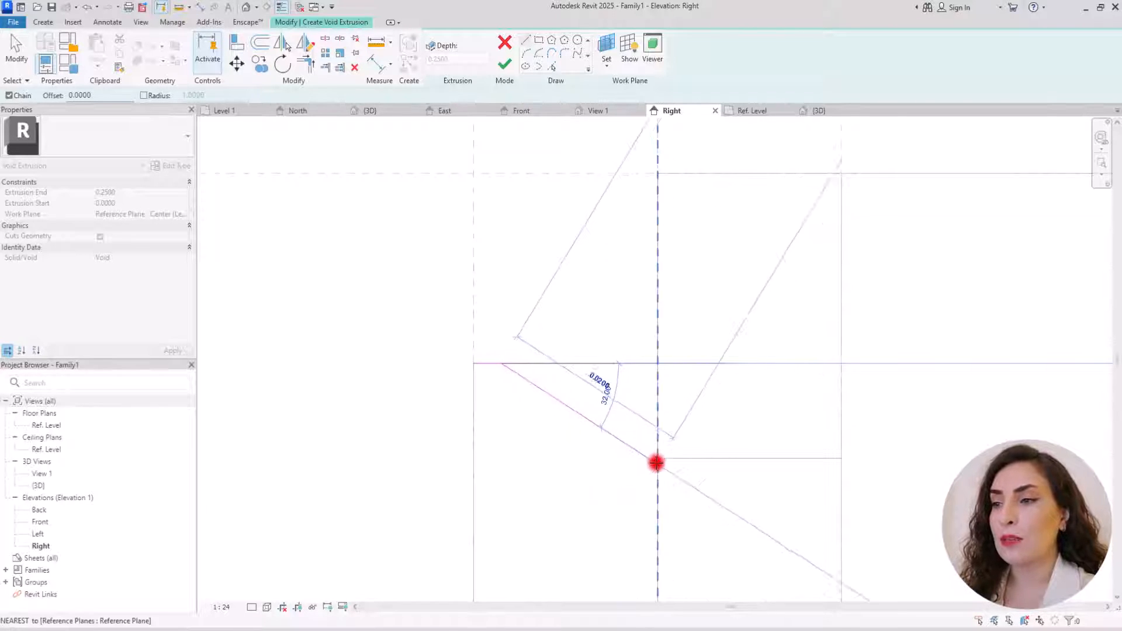
Continue the void profile diagonally to the door's back face level with the top rail's underside, up to about 0.006 above the door, and across to its front plane.
left_click(657, 458)
left_click(658, 308)
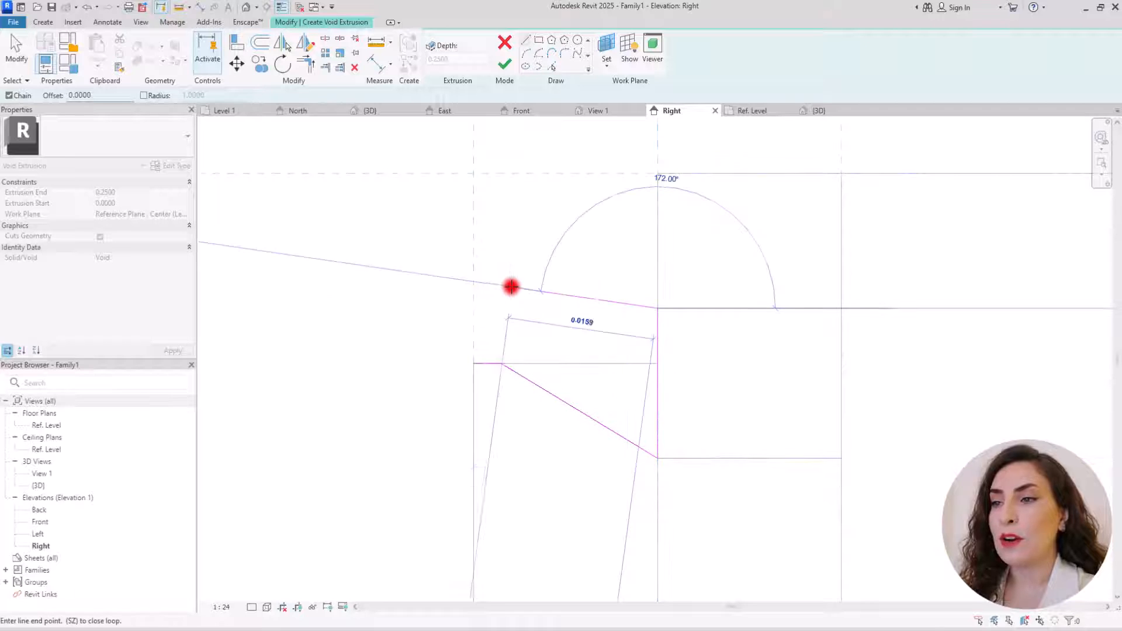
left_click(473, 306)
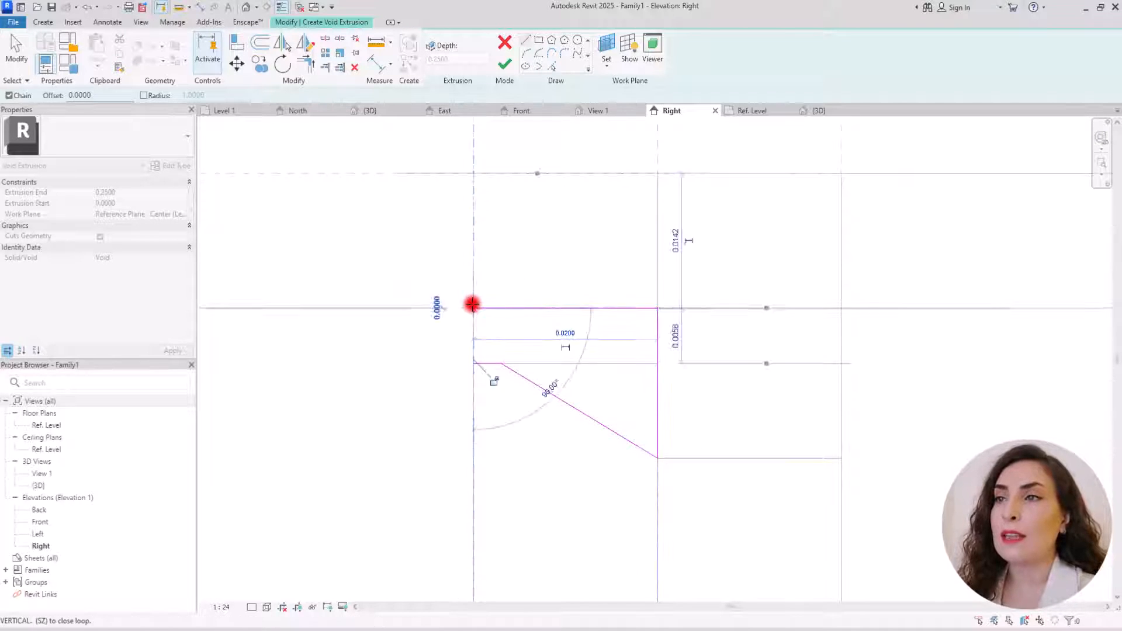
key("Escape")
key("Escape")
Draw a vertical line from the upper end of the void profile's diagonal up past its top line.
left_click(471, 42)
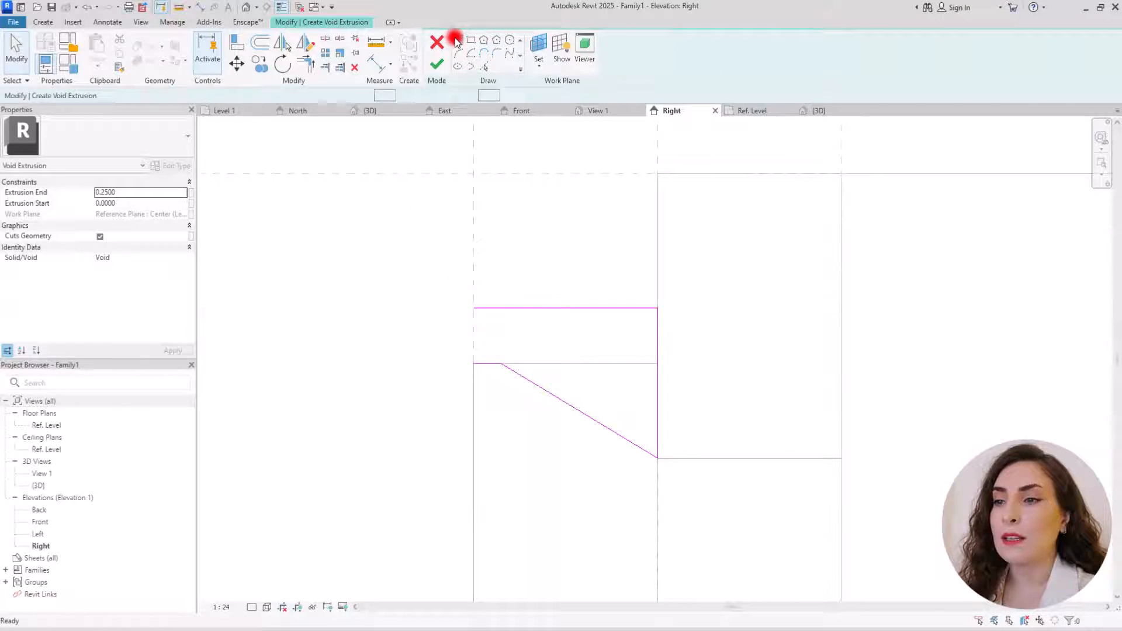
left_click(501, 363)
left_click(501, 284)
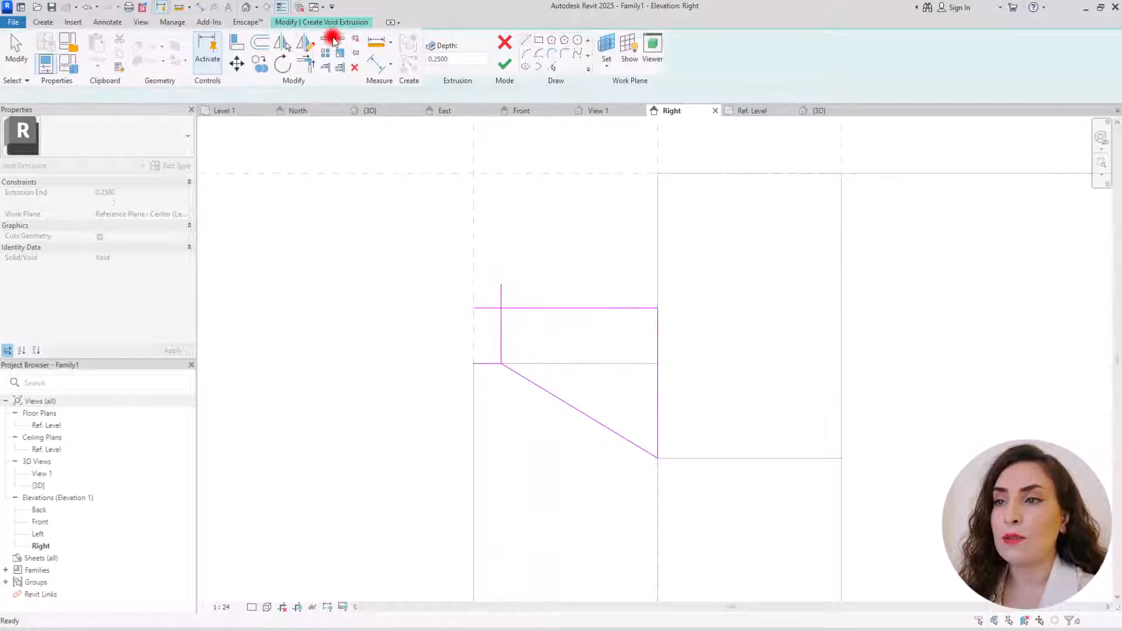
Trim the void profile's top line and the vertical line to a corner above the door's top edge.
left_click(305, 63)
left_click(503, 323)
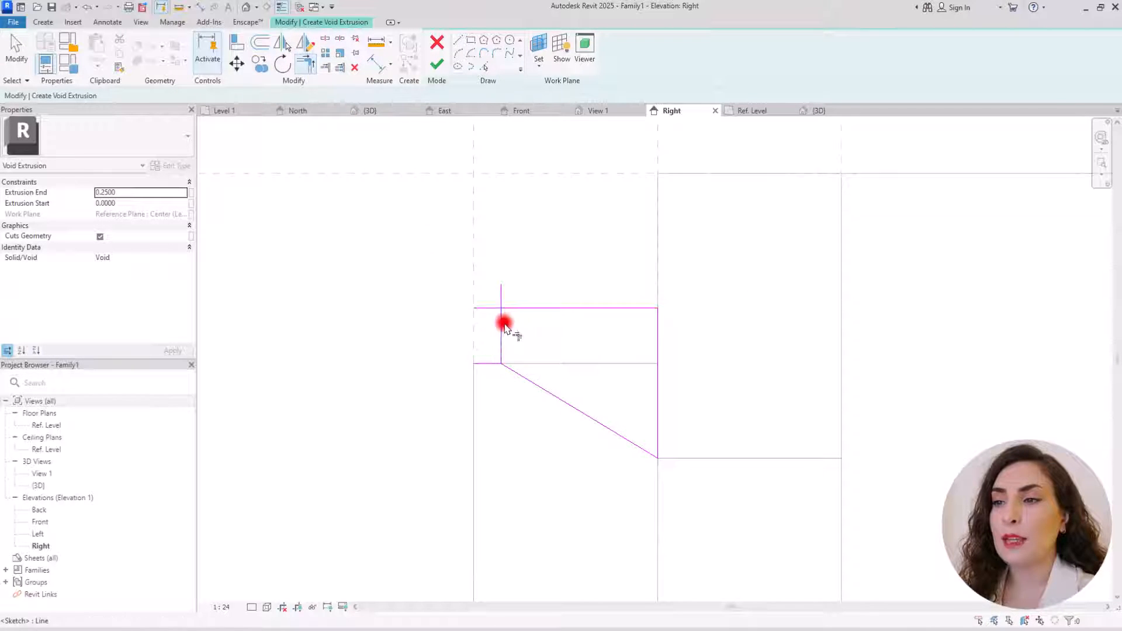
left_click(516, 310)
key("Escape")
Delete the leftover 0.003 line at the door's front corner and finish the void extrusion sketch.
left_click_drag(449, 344, 522, 412)
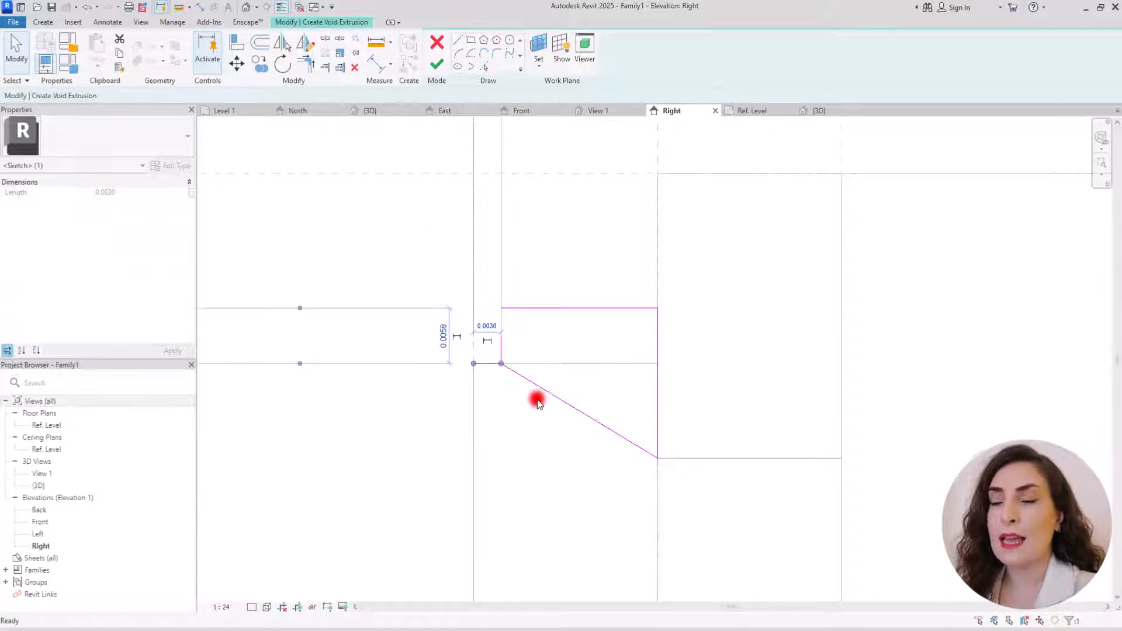
key("Delete")
left_click(437, 65)
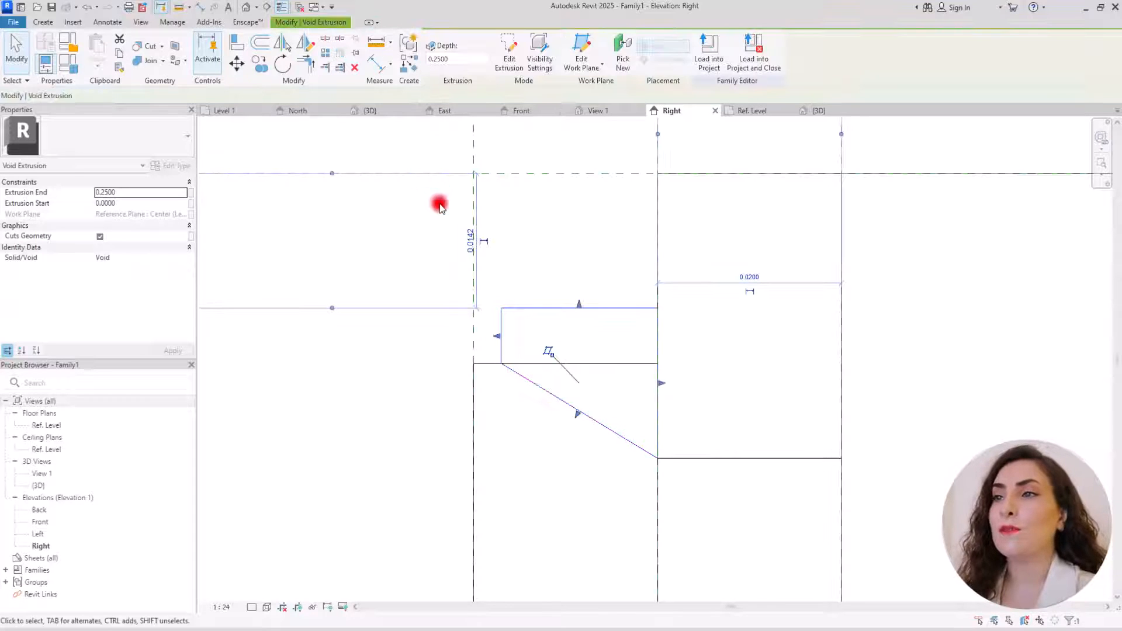
In the 3D view, set the void's extrusion end to -0.25 so it runs along the door's top edge.
left_click(815, 110)
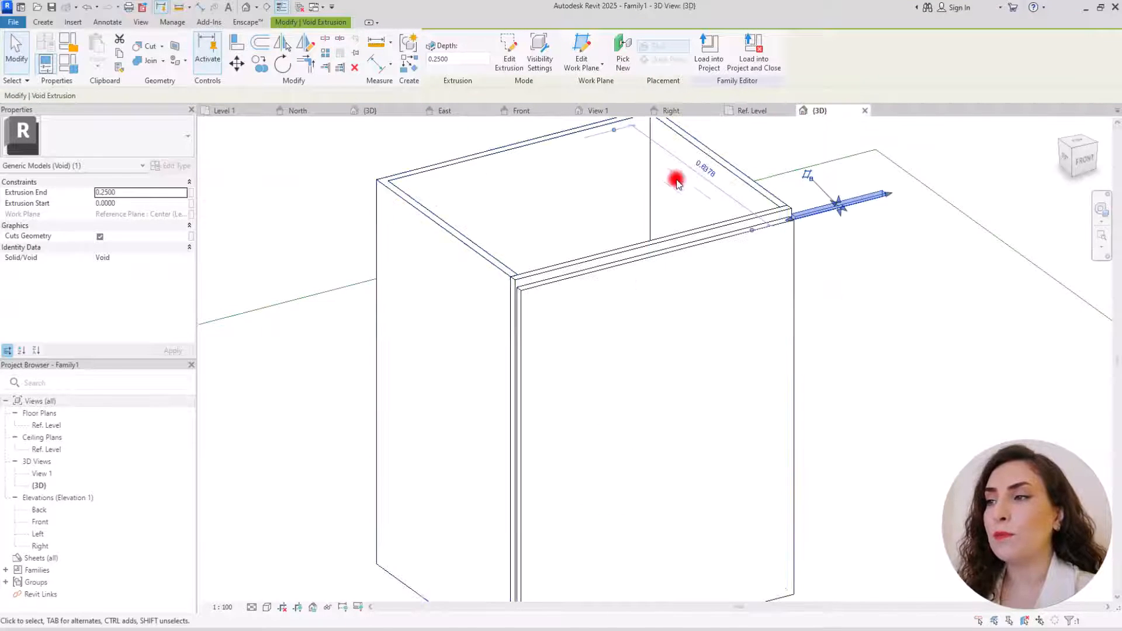
left_click(138, 194)
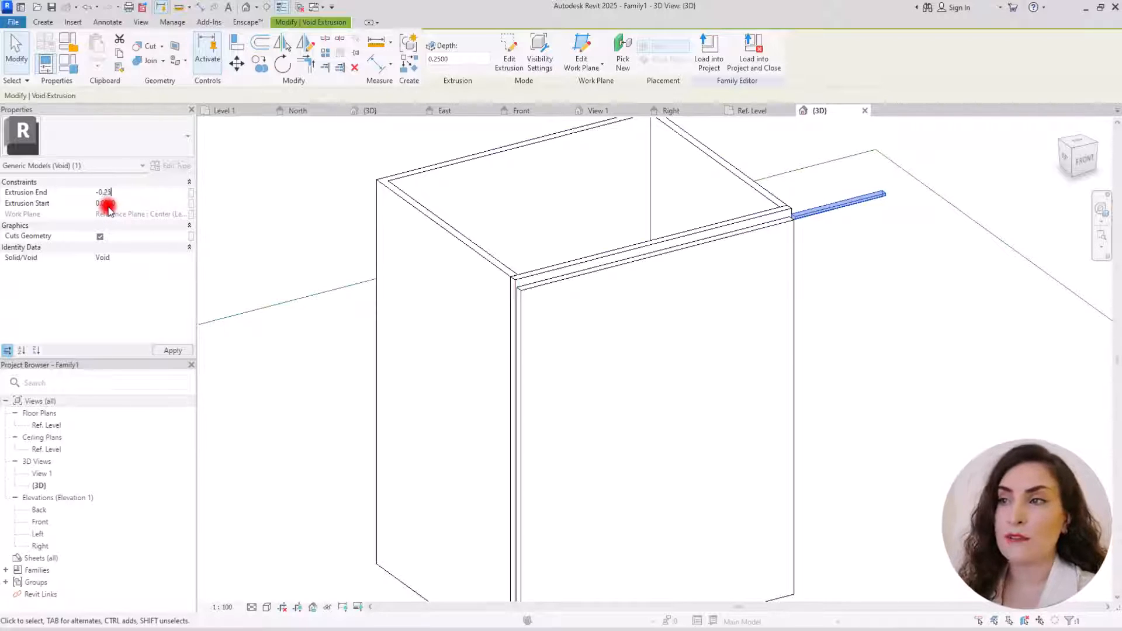
left_click(798, 240)
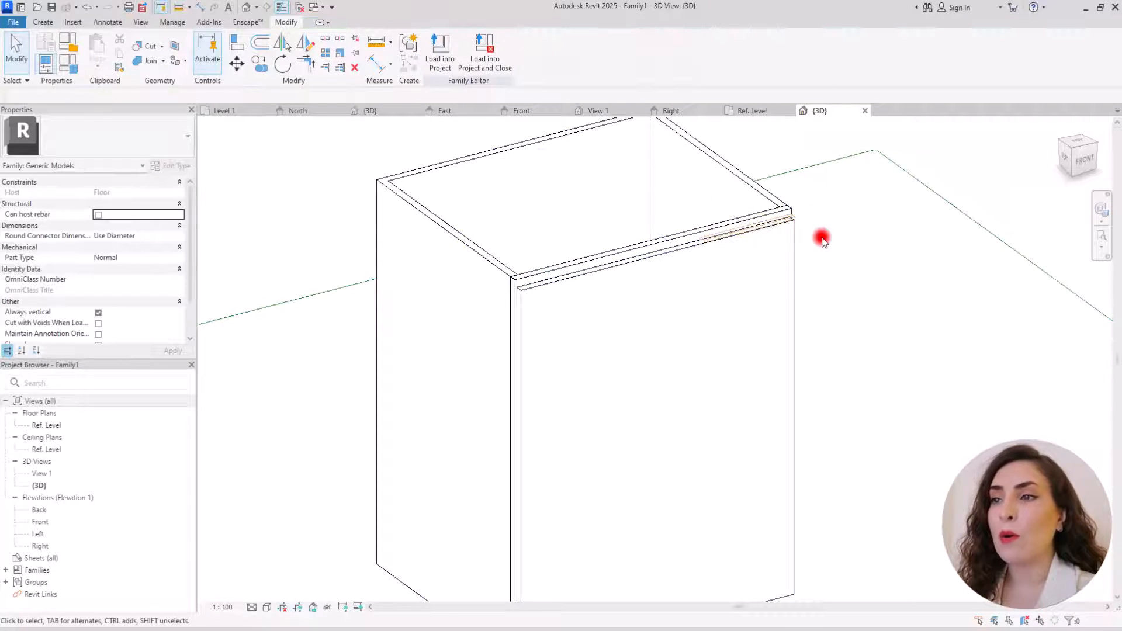
Cut the door panel with the void extrusion using Cut Geometry.
middle_click_drag(819, 240, 503, 237, "shift")
scroll(561, 211, "up", 6)
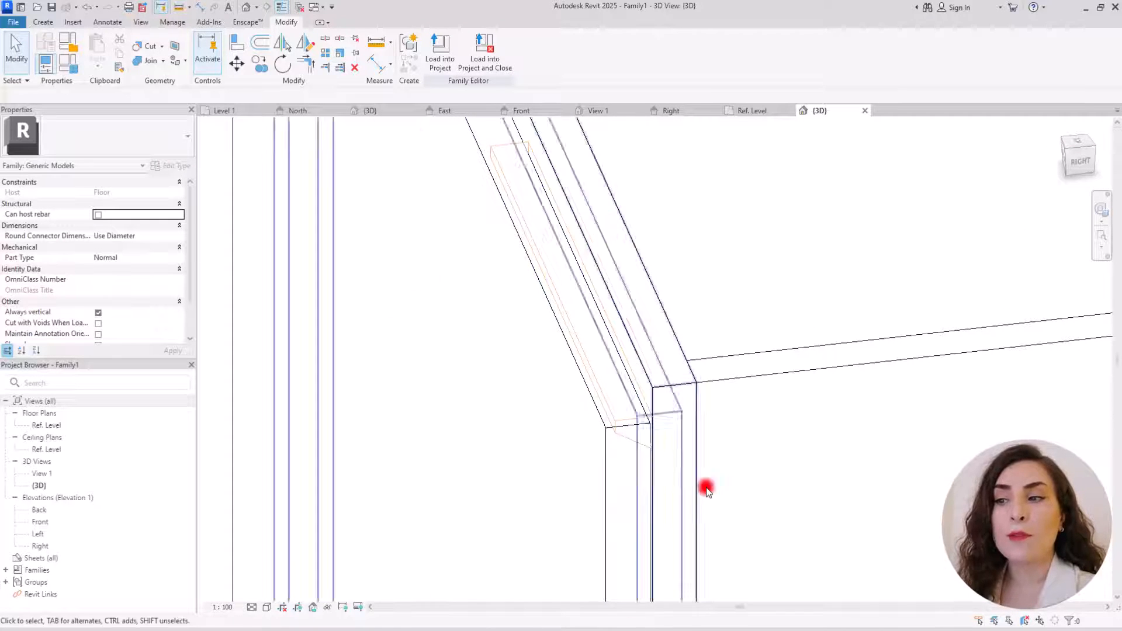
left_click(153, 50)
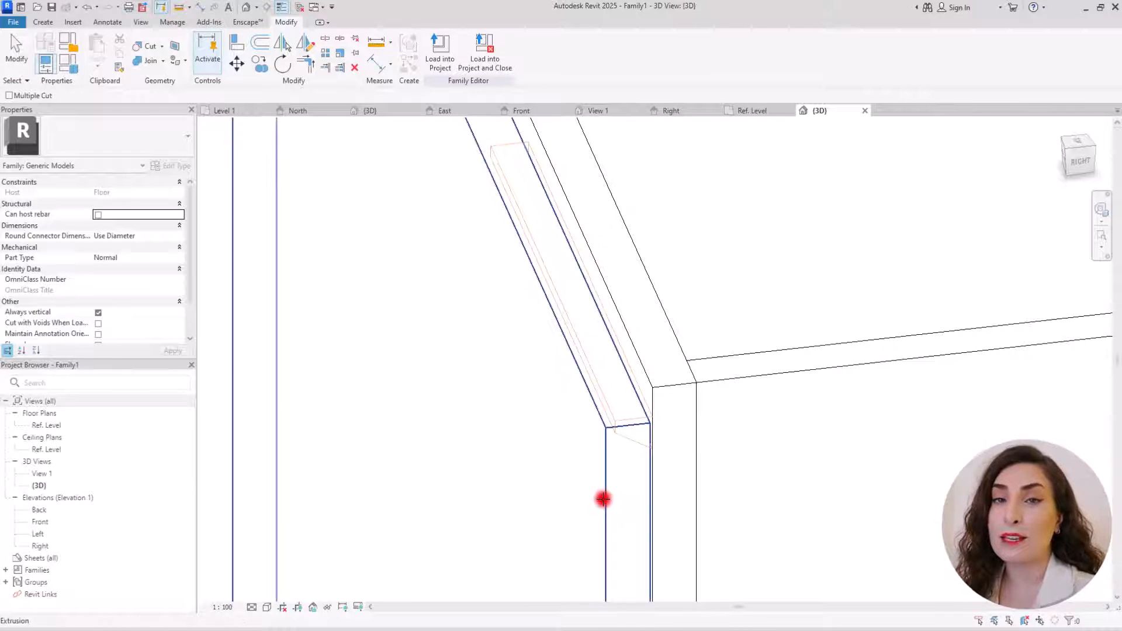
left_click(603, 499)
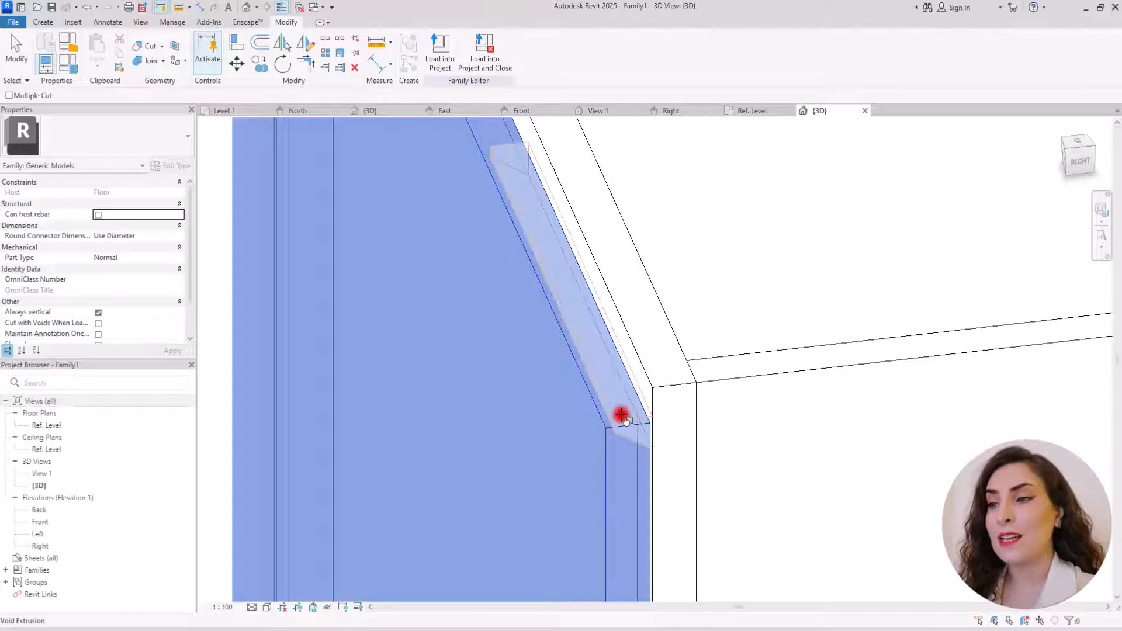
left_click(620, 420)
key("Escape")
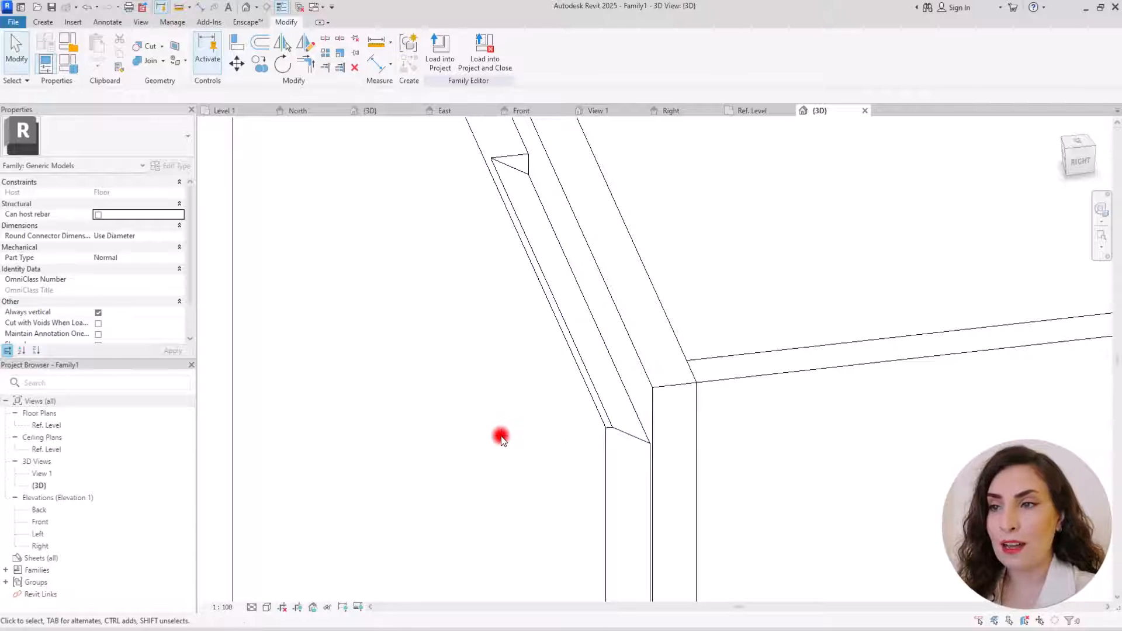
Display the 3D view shaded and examine the bevel cut along the door's top edge.
middle_click_drag(500, 436, 558, 429, "shift")
mouse_move(636, 450)
middle_mouse_down("shift")
mouse_move(555, 449)
mouse_move(616, 487)
middle_mouse_up("shift")
left_click(941, 111)
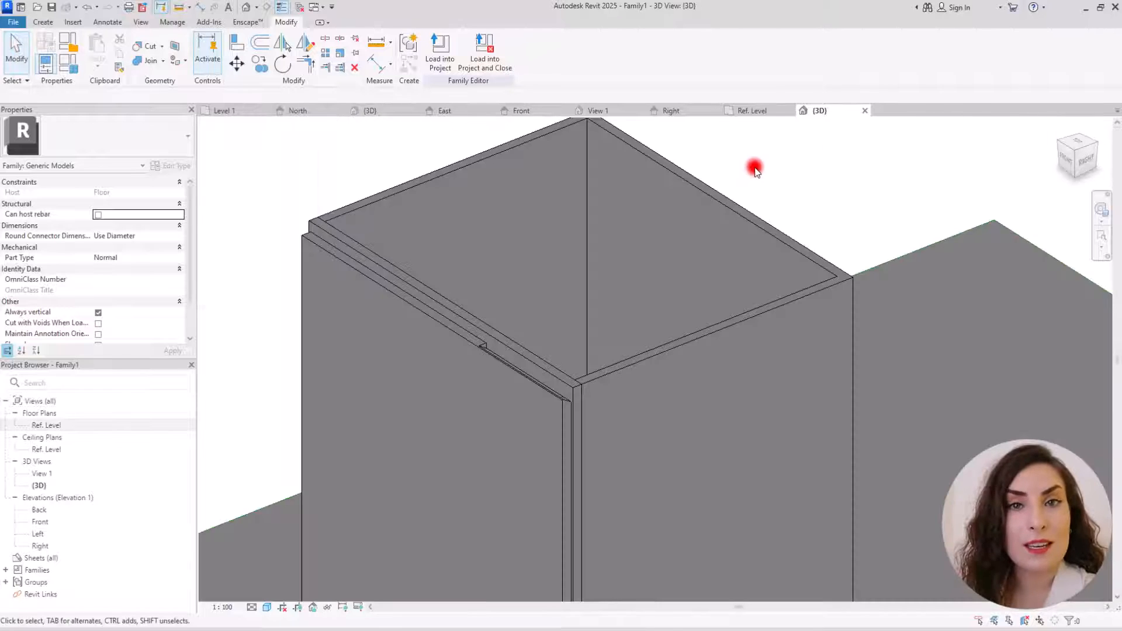
scroll(604, 240, "down", 3)
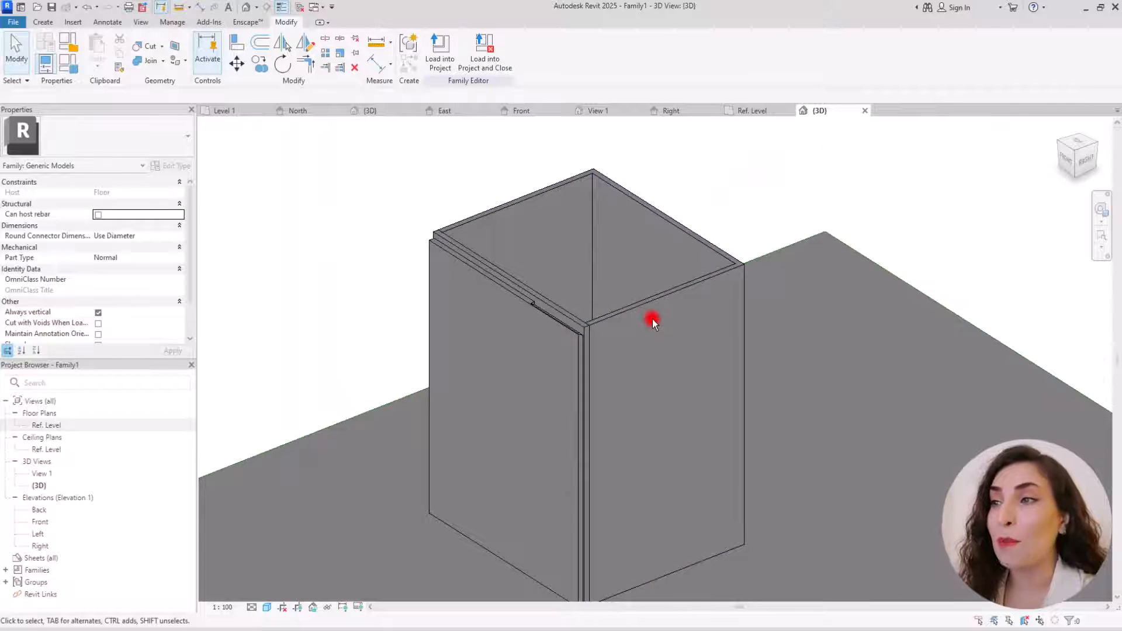
scroll(652, 323, "up", 1)
scroll(571, 253, "up", 3)
middle_click_drag(643, 258, 637, 280)
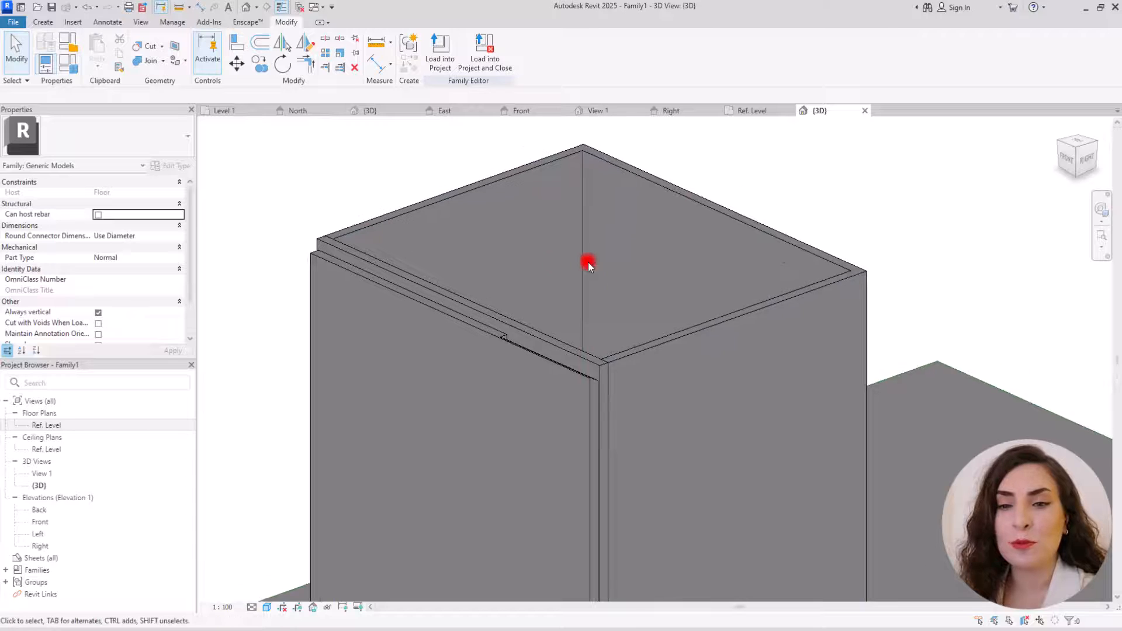
In the Left elevation, draw a vertical reference plane in front of the door around the cabinet's top level.
double_click(38, 534)
scroll(689, 350, "up", 4)
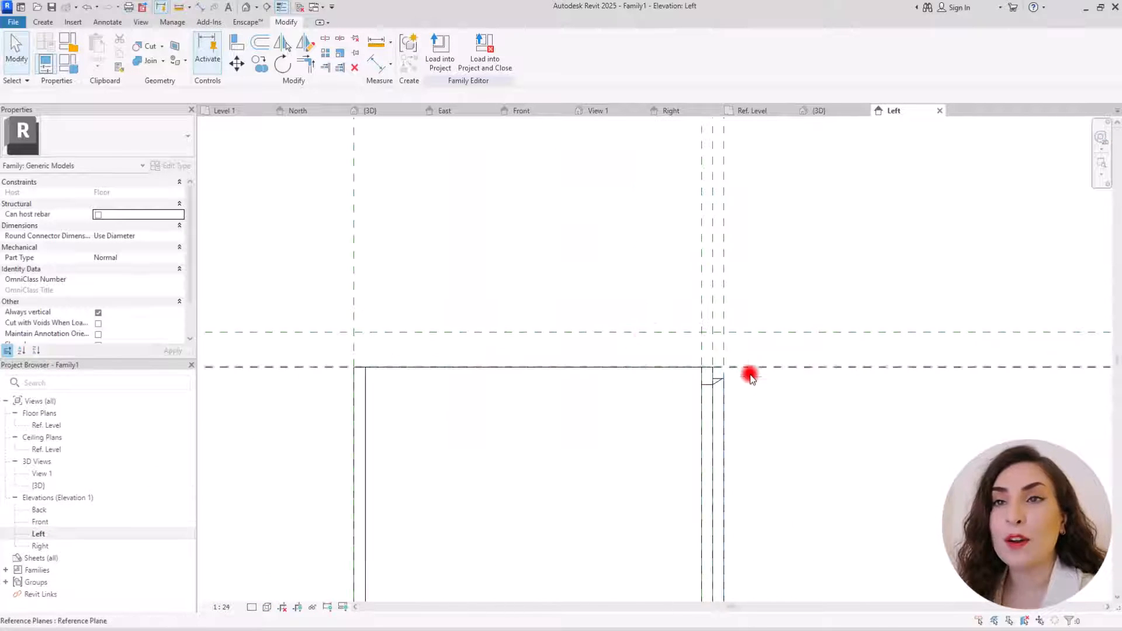
left_click(42, 22)
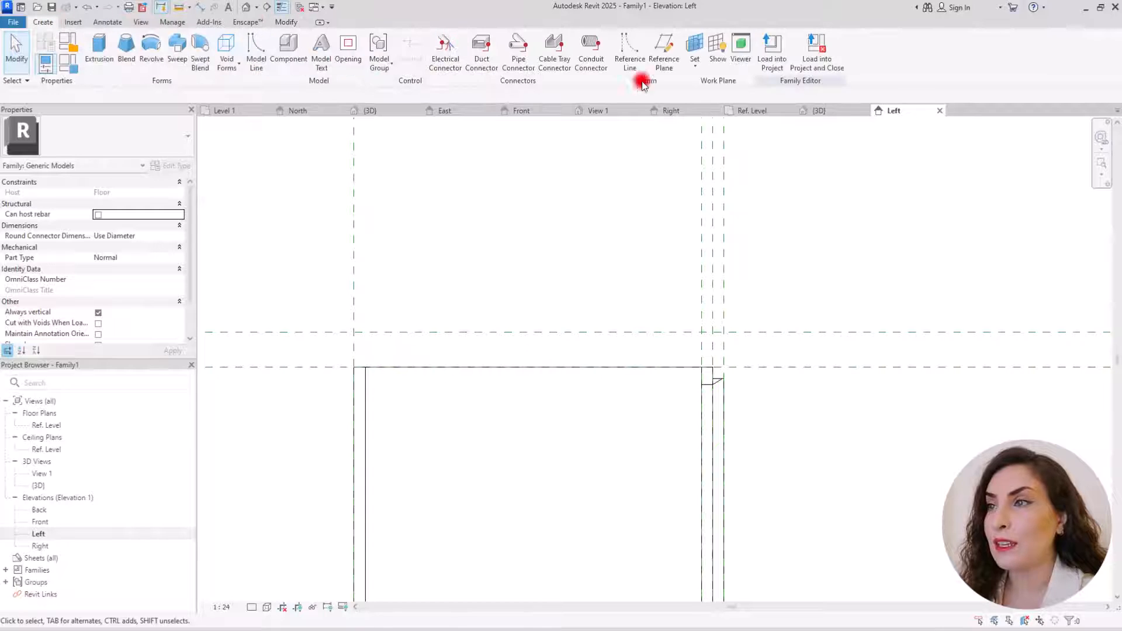
left_click(663, 47)
left_click(761, 278)
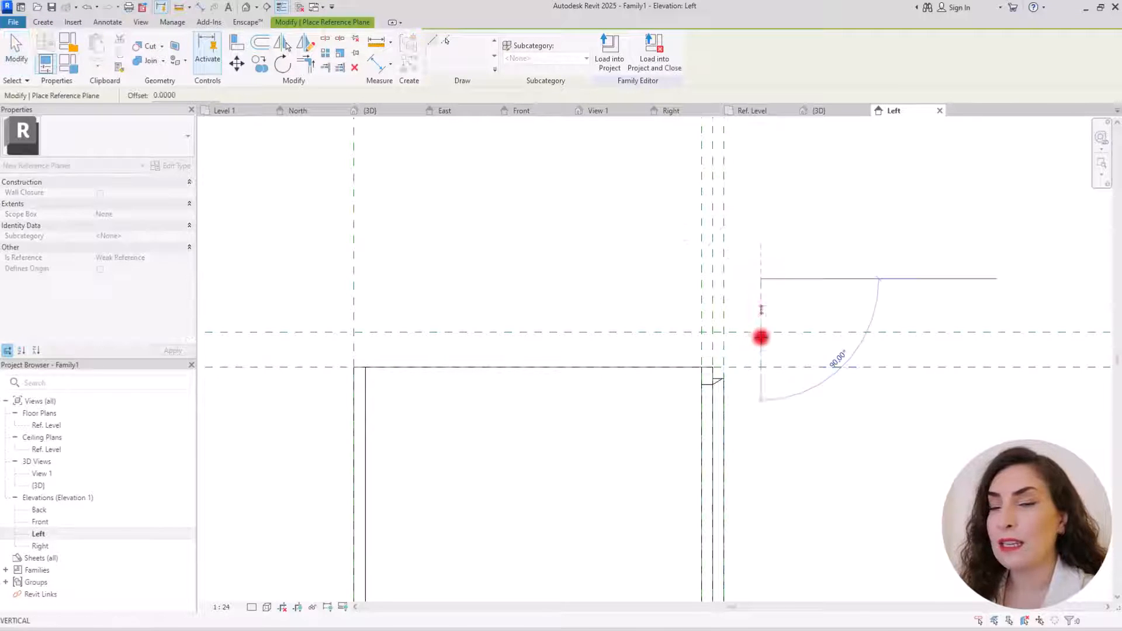
left_click(760, 430)
key("Escape")
key("Escape")
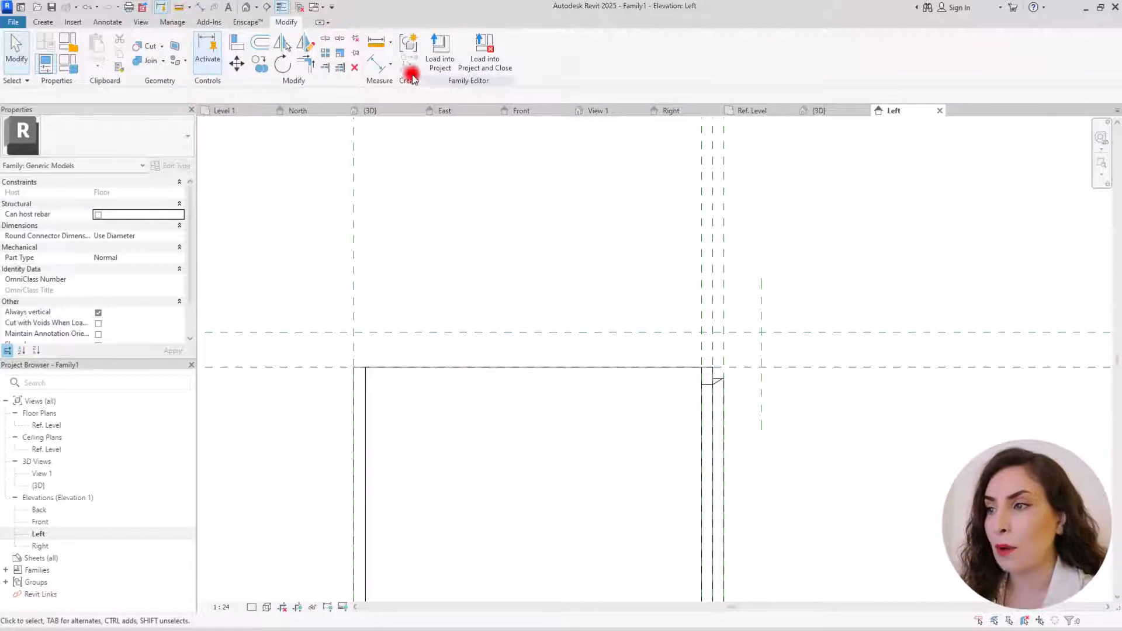
Dimension the distance between the new reference plane and the door's front reference plane.
left_click(381, 65)
left_click(761, 305)
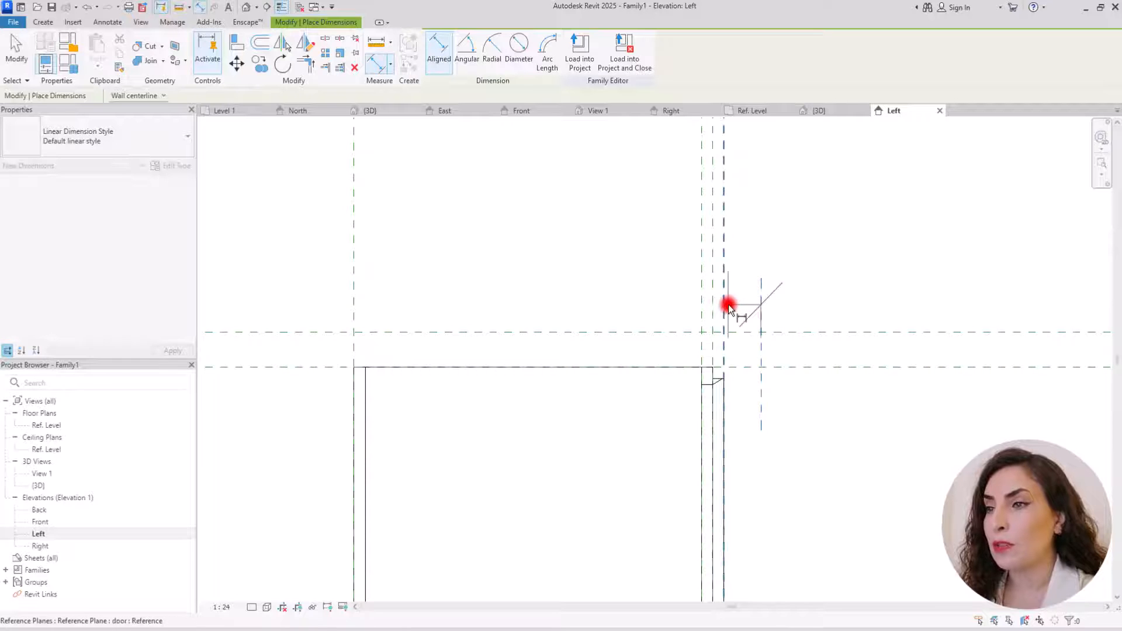
left_click(727, 304)
left_click(539, 257)
key("Escape")
key("Escape")
Set the new reference plane's distance from the door's front plane to 0.02.
left_click(762, 305)
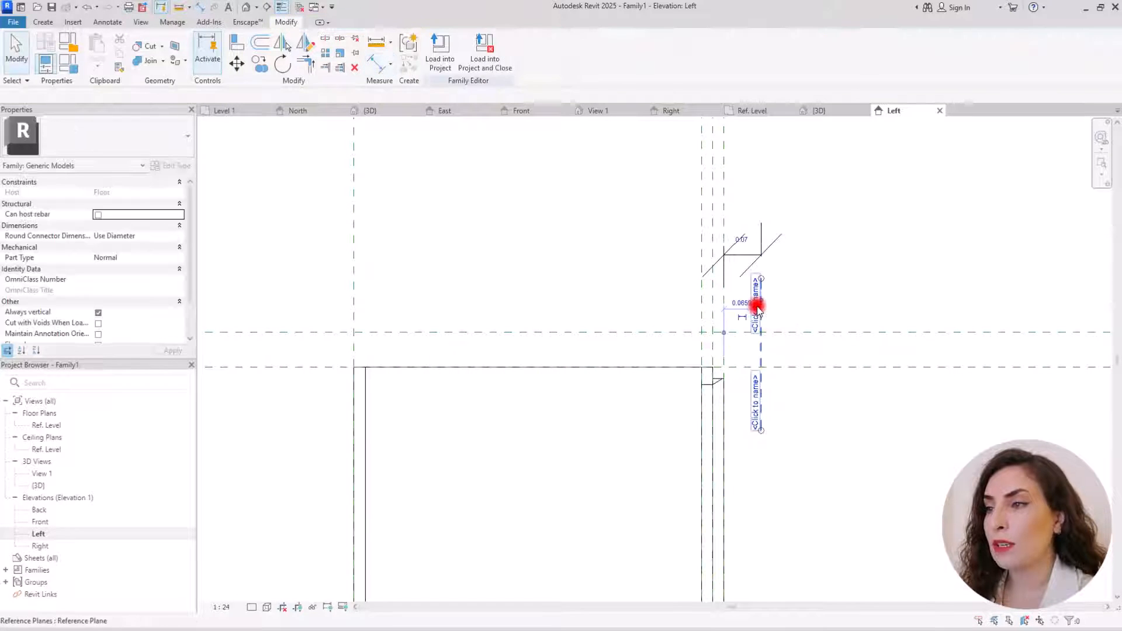
left_click(741, 302)
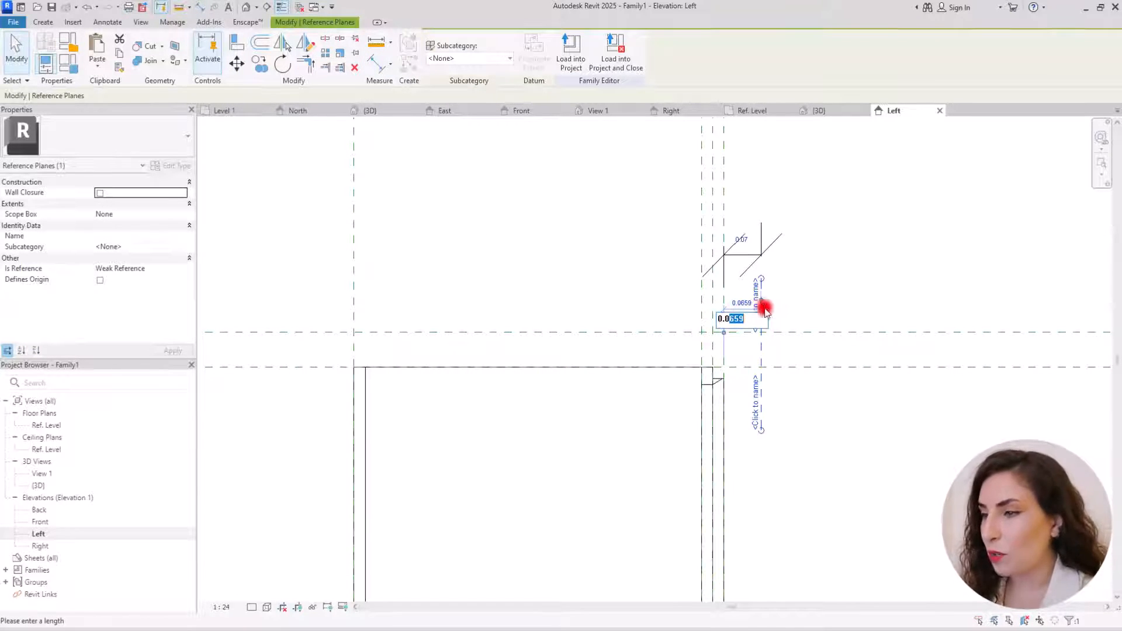
key("Return")
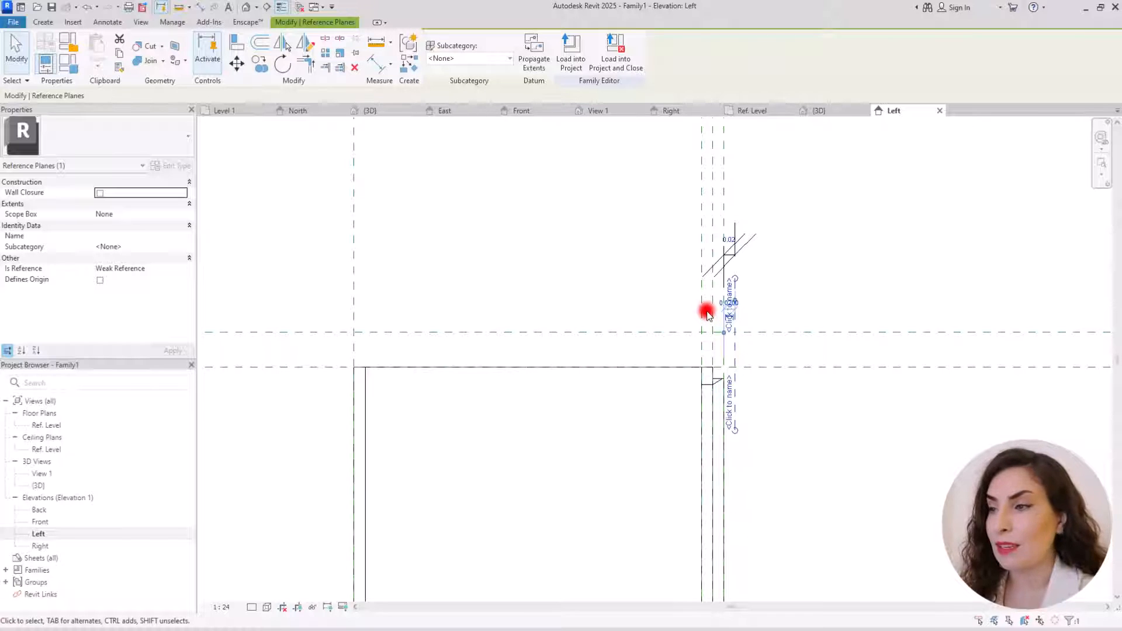
left_click(795, 292)
scroll(759, 306, "up", 1)
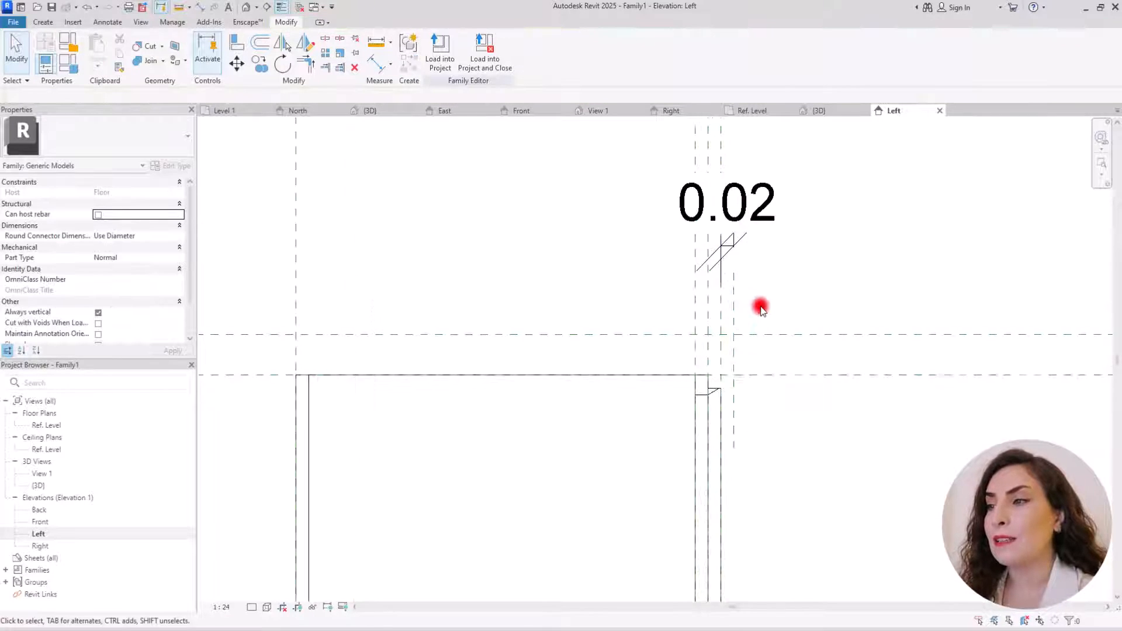
left_click(730, 260)
left_click(711, 270)
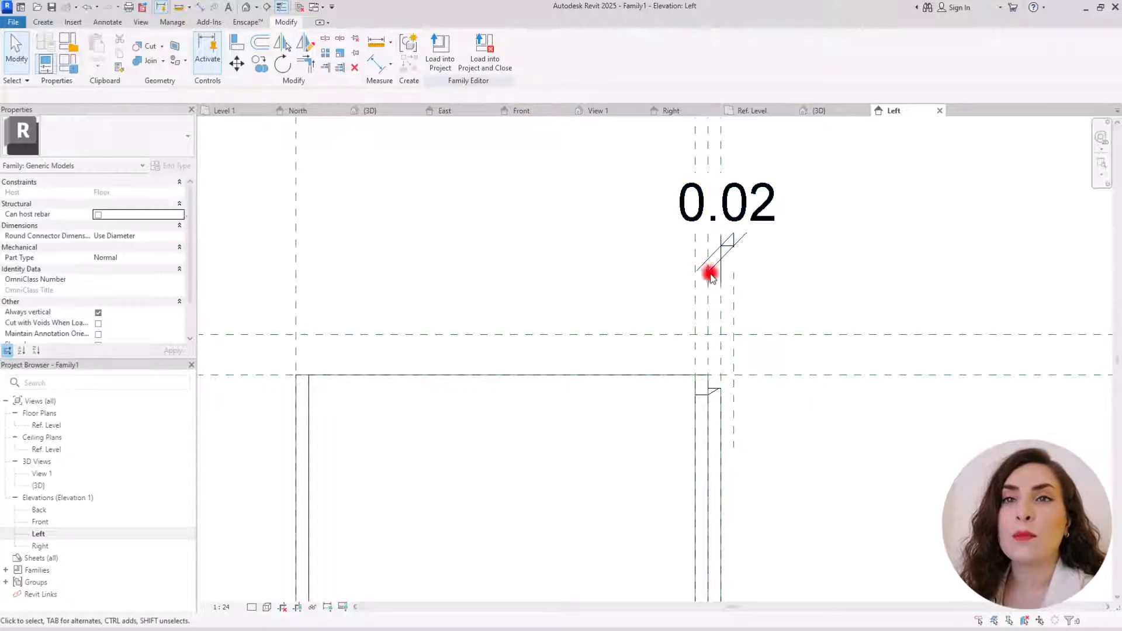
Start a countertop extrusion with a 0.6778 by 0.0600 rectangle from the cabinet's back plane to the new front plane, between the upper horizontal planes.
left_click(35, 24)
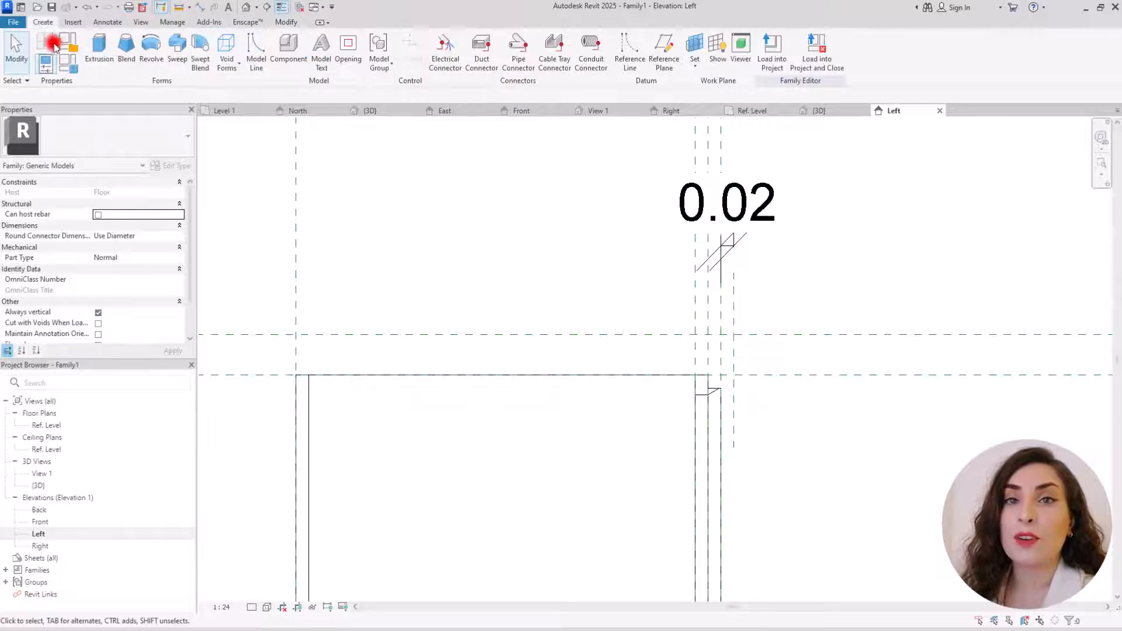
left_click(98, 51)
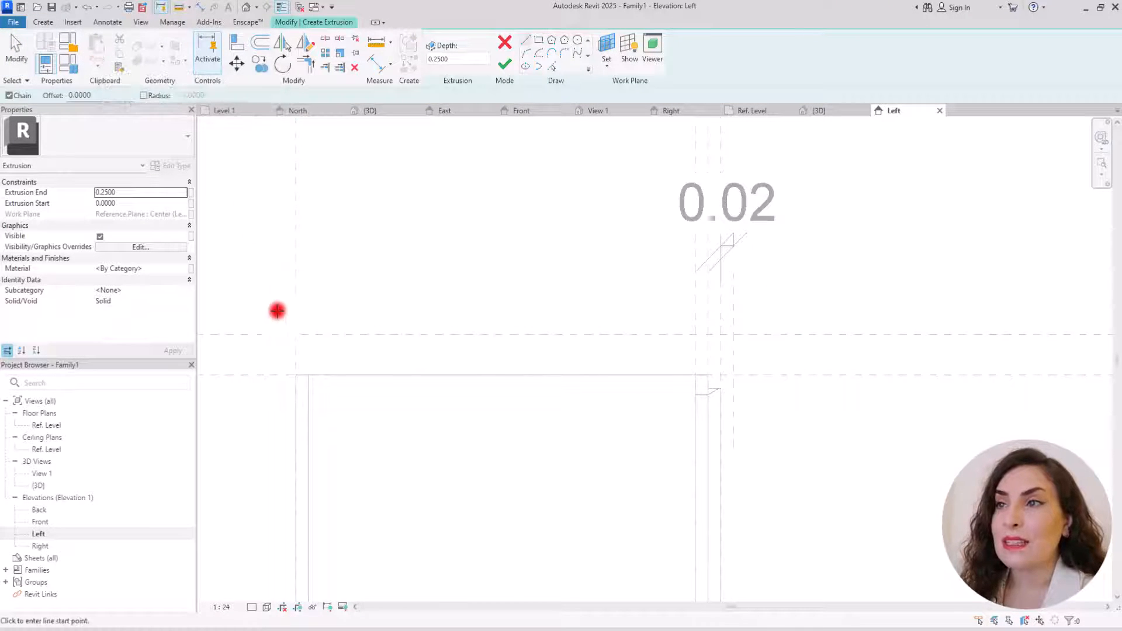
left_click(536, 42)
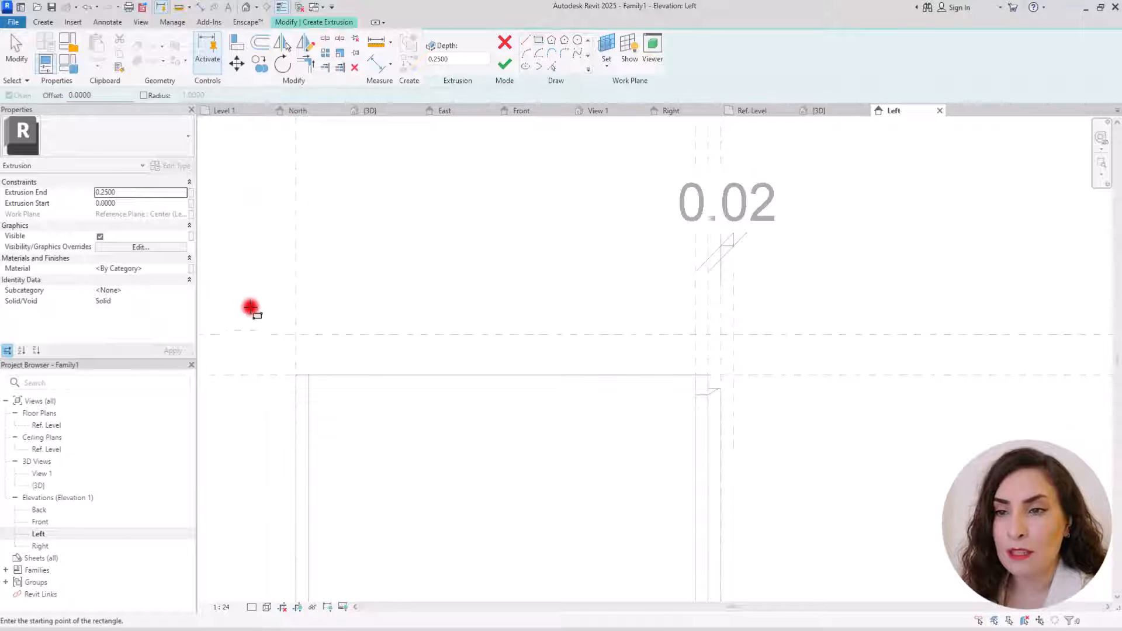
left_click(296, 333)
left_click(734, 374)
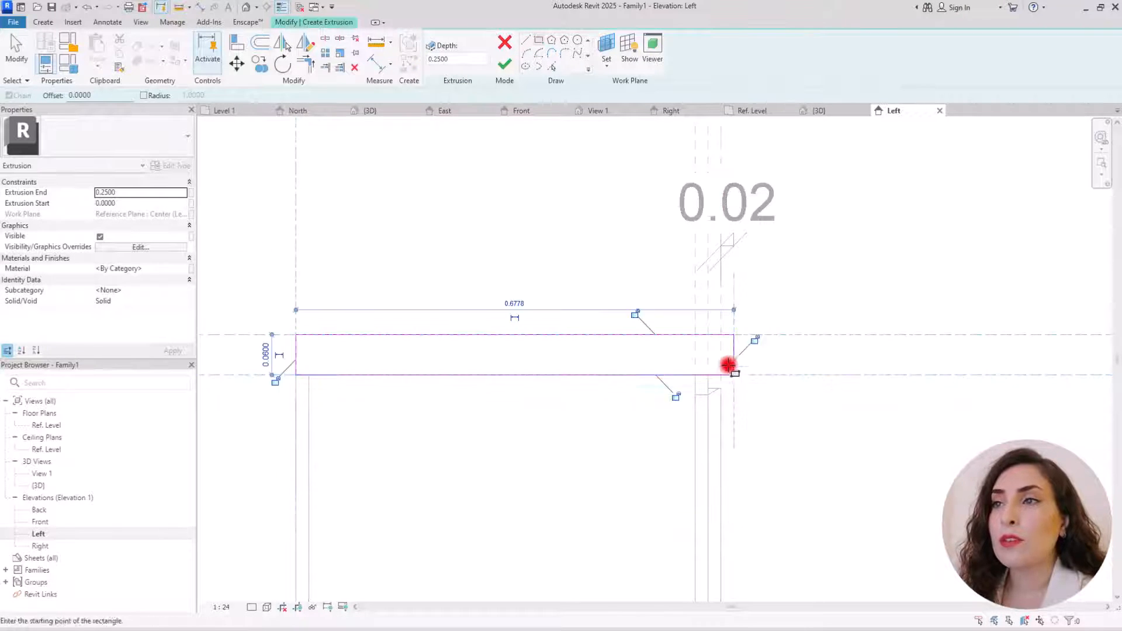
key("Escape")
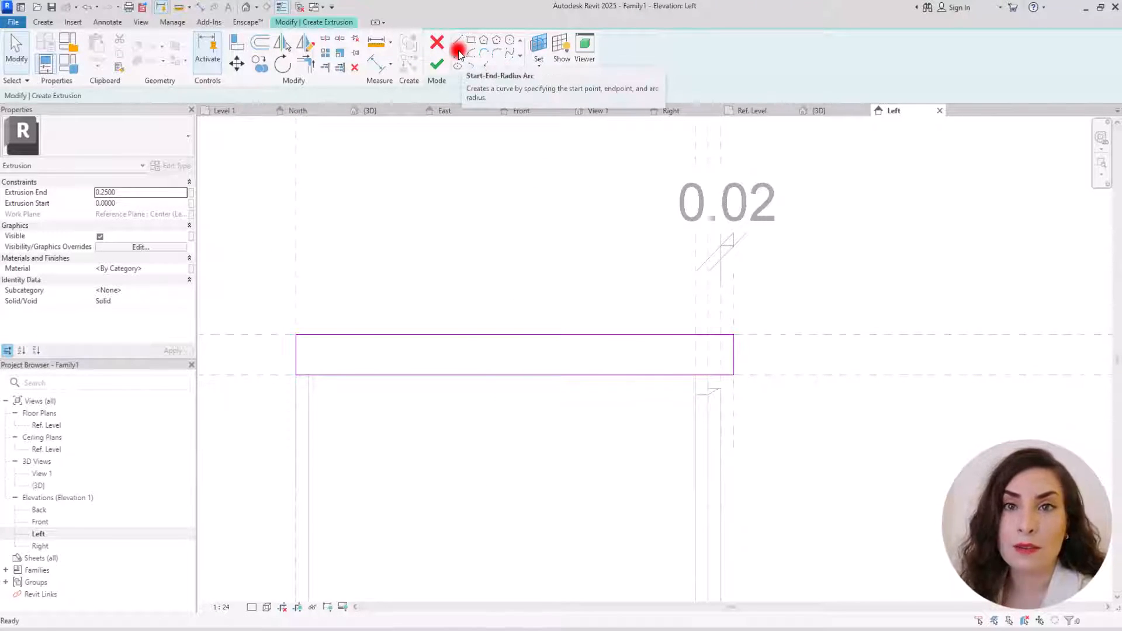
Replace the countertop profile's straight front edge with a semicircular arc of radius 0.0300 between its top and bottom lines.
left_click(459, 54)
scroll(754, 351, "up", 5)
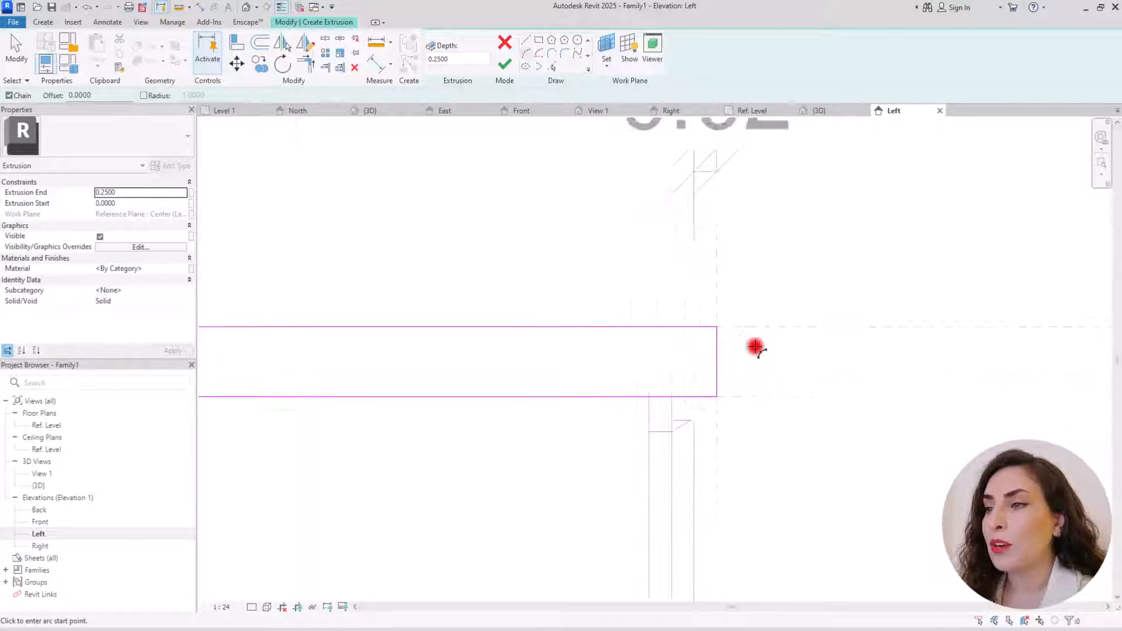
left_click(645, 295)
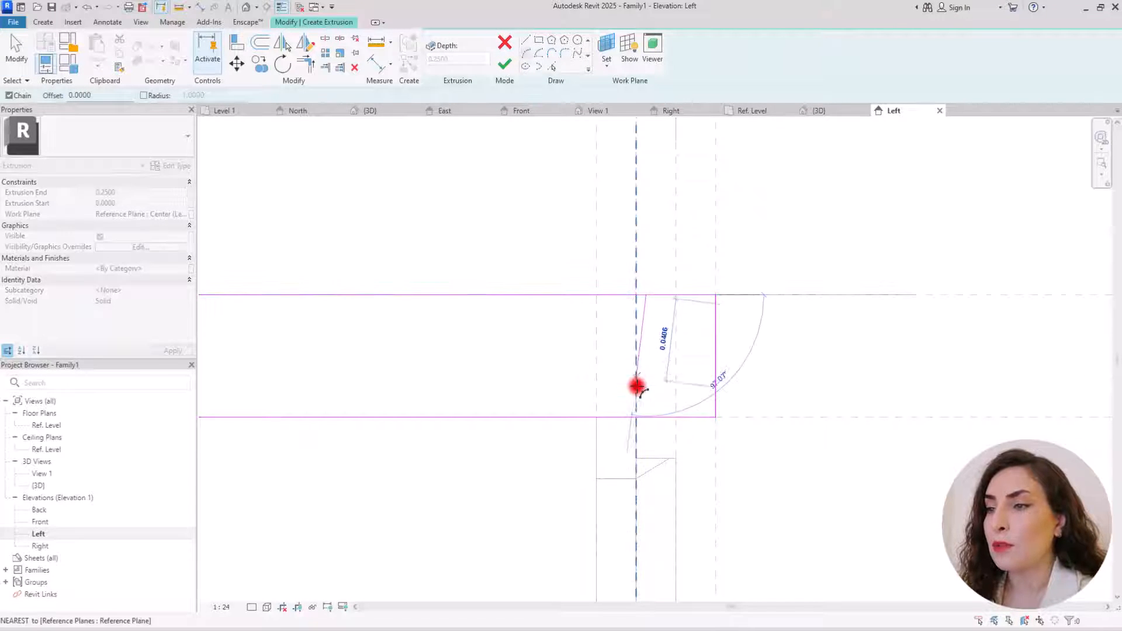
left_click(648, 416)
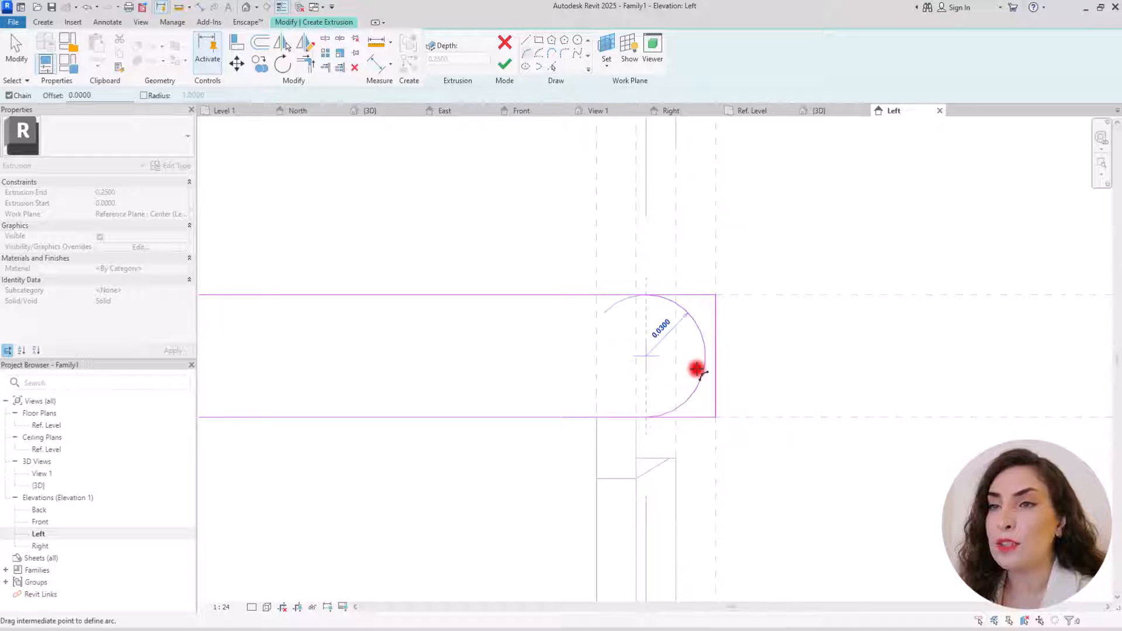
left_click(695, 369)
key("Escape")
key("Escape")
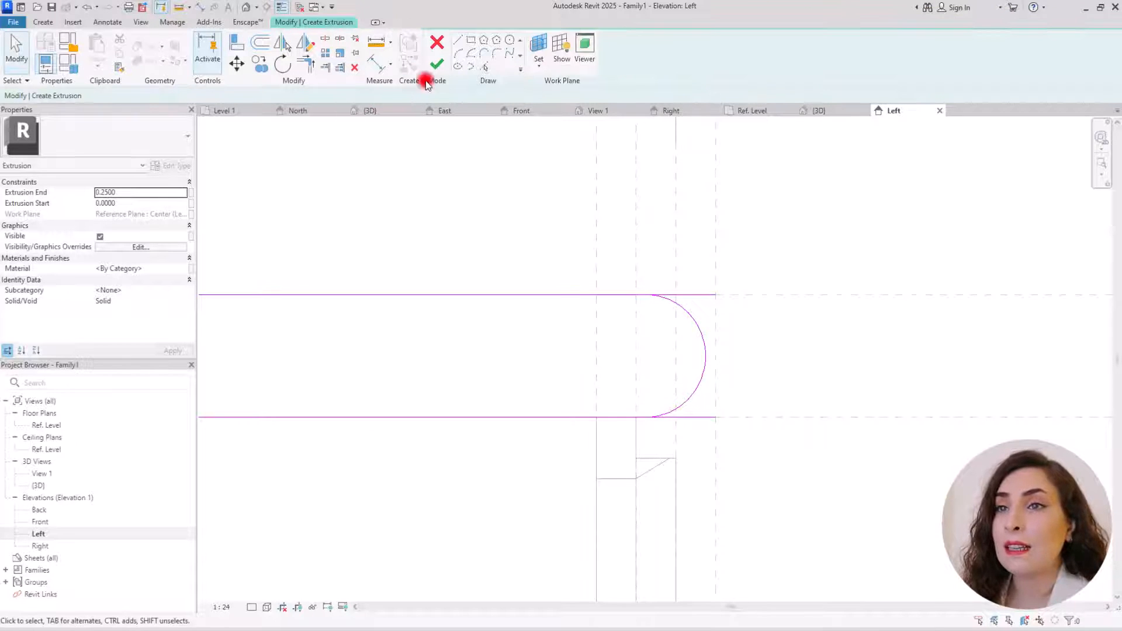
Align the arc's ends with the new front reference plane so the rounded nose starts there.
left_click(236, 45)
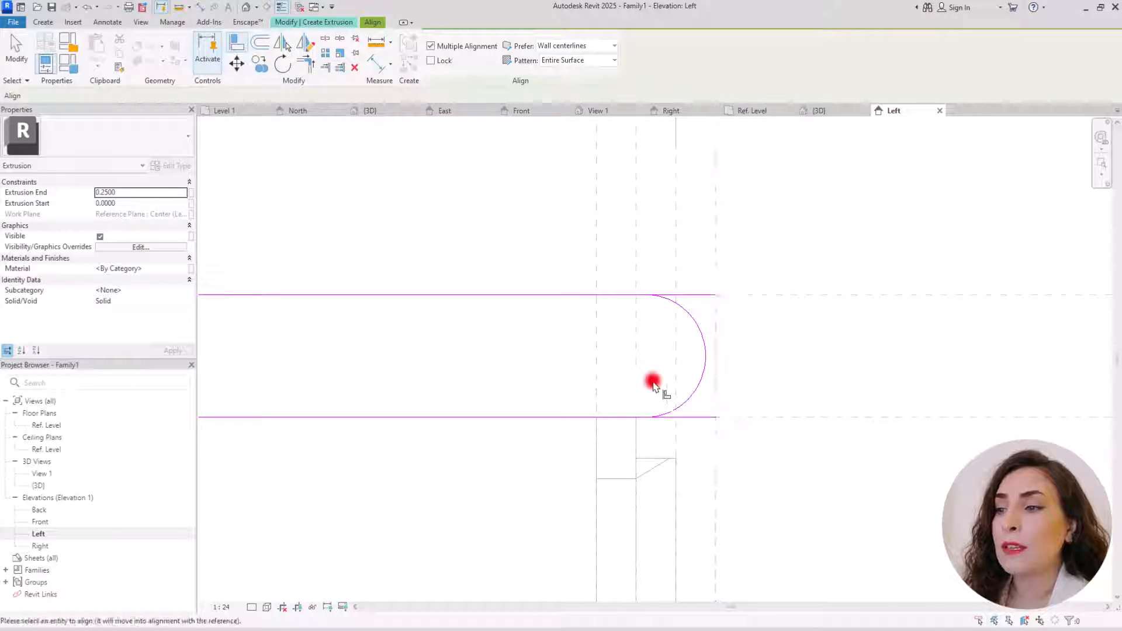
left_click(638, 420)
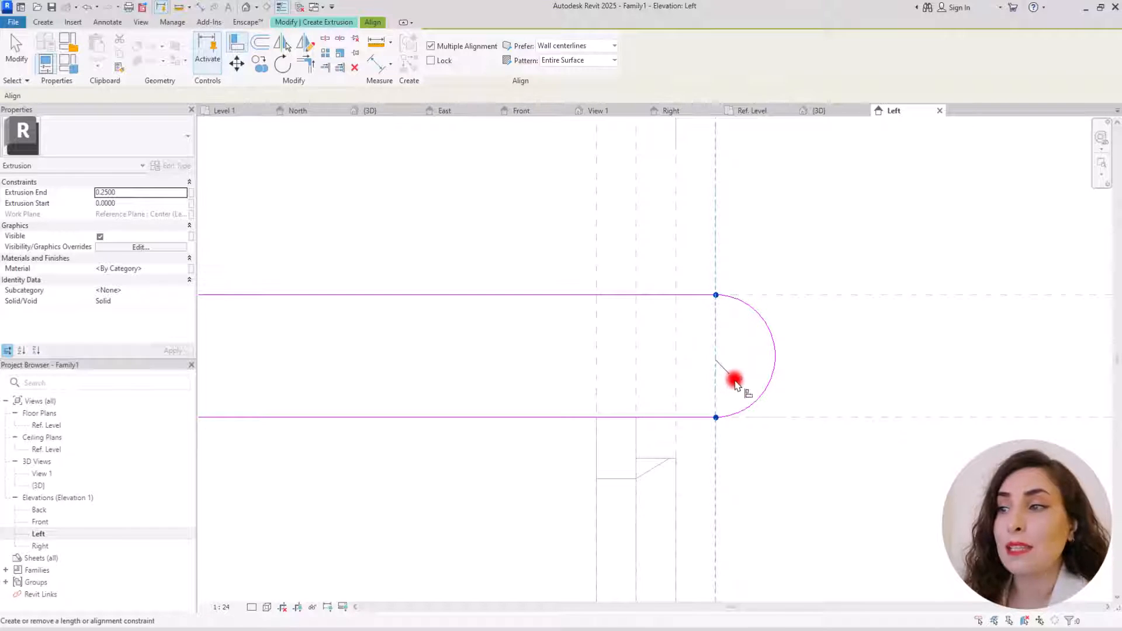
key("Escape")
key("Escape")
scroll(740, 351, "down", 5)
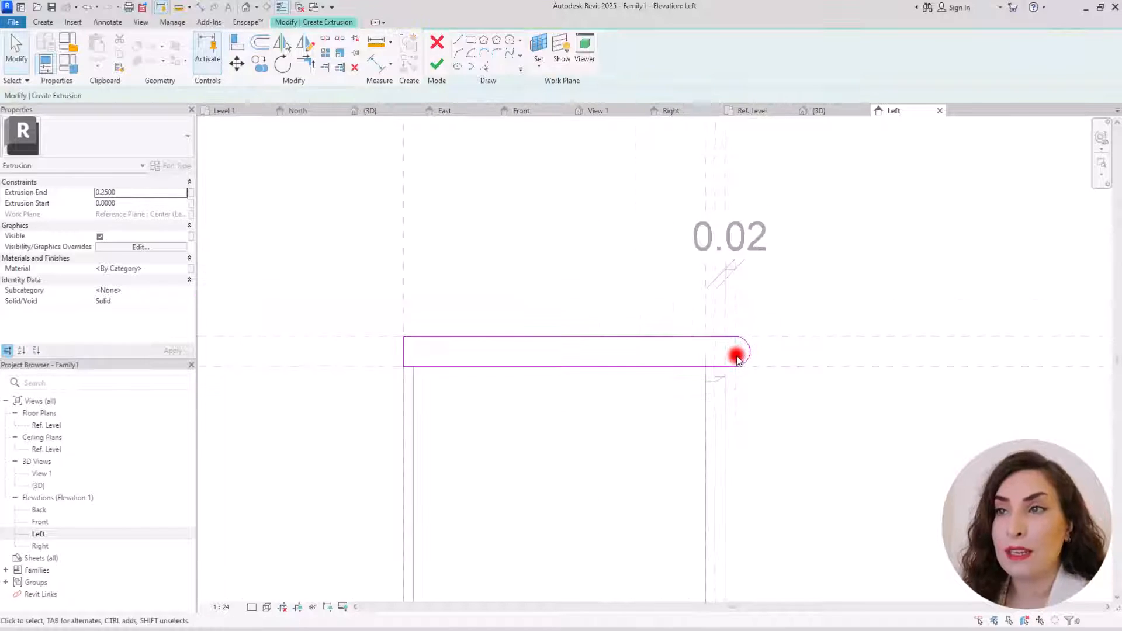
Finish the countertop extrusion and, in the Ref. Level plan, stretch it to an extrusion start of 0.3048 and end of 0.5188.
left_click(436, 64)
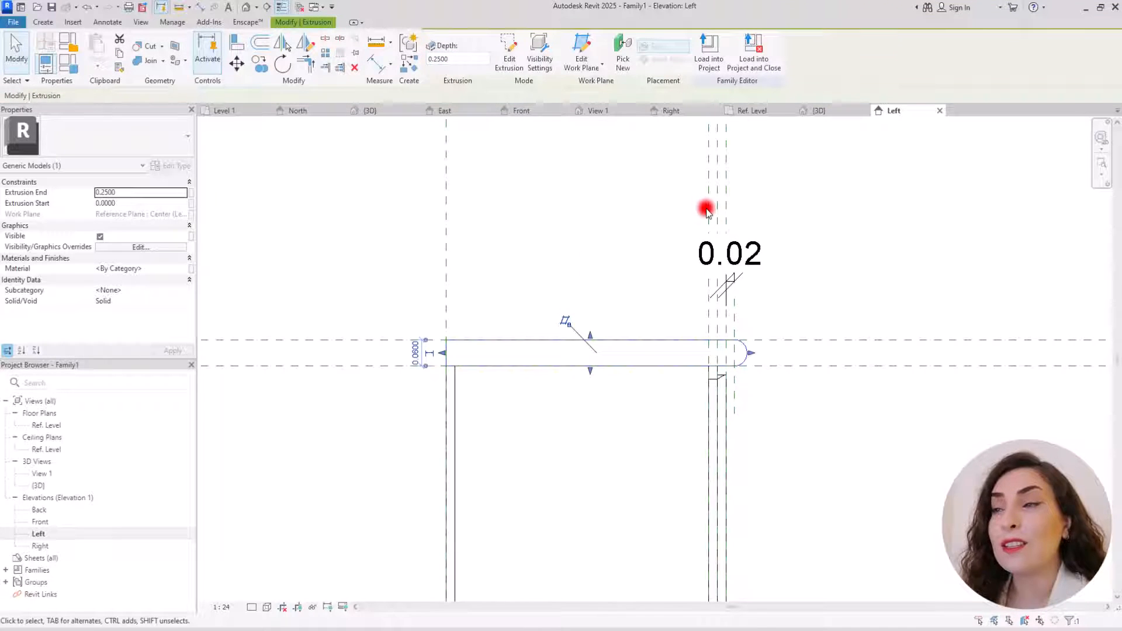
left_click(754, 111)
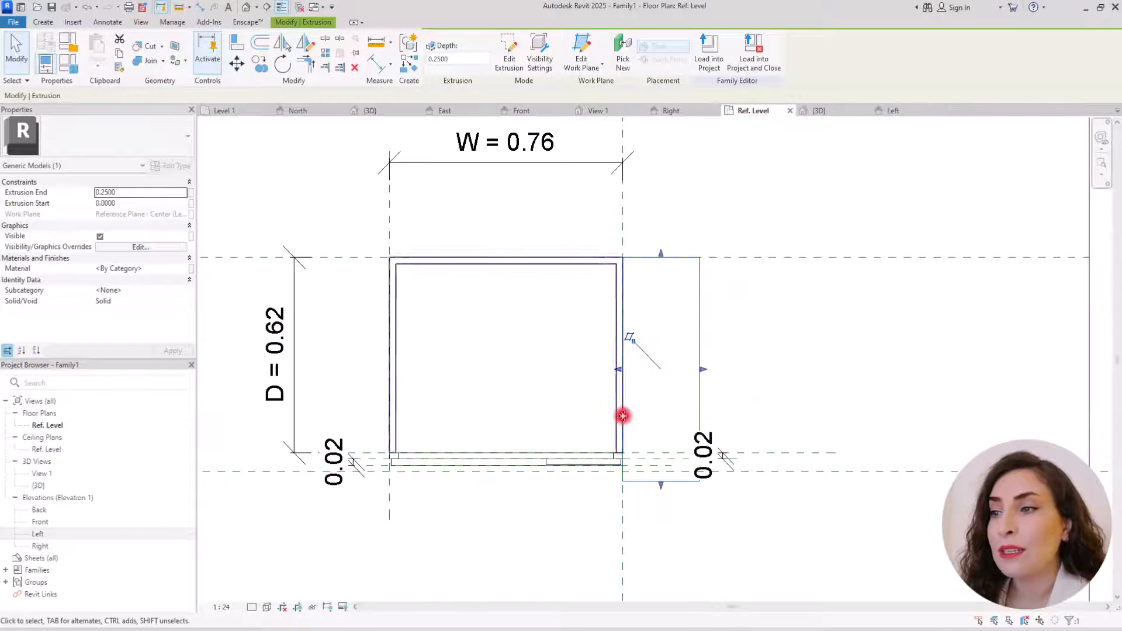
left_click_drag(705, 372, 781, 368)
left_click(856, 334)
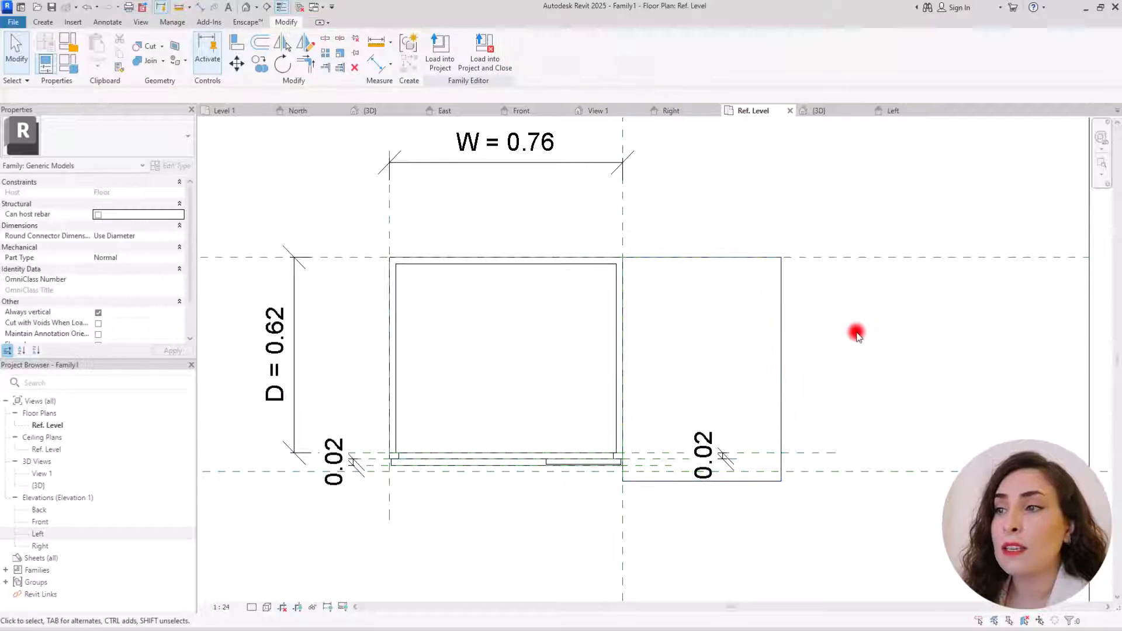
left_click(781, 313)
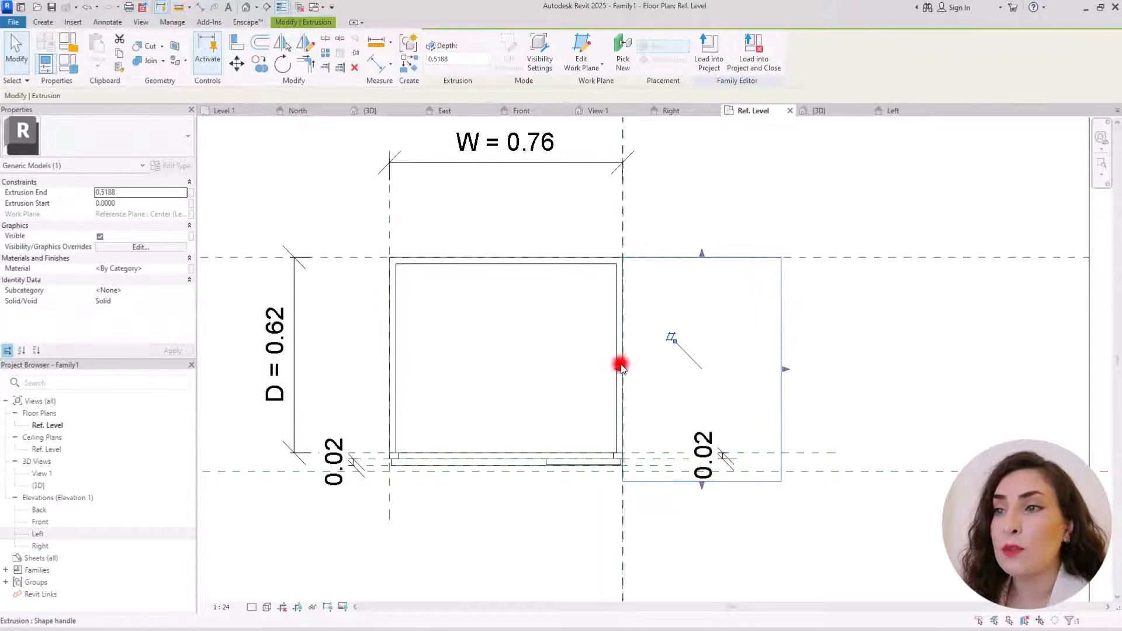
left_click_drag(619, 367, 714, 368)
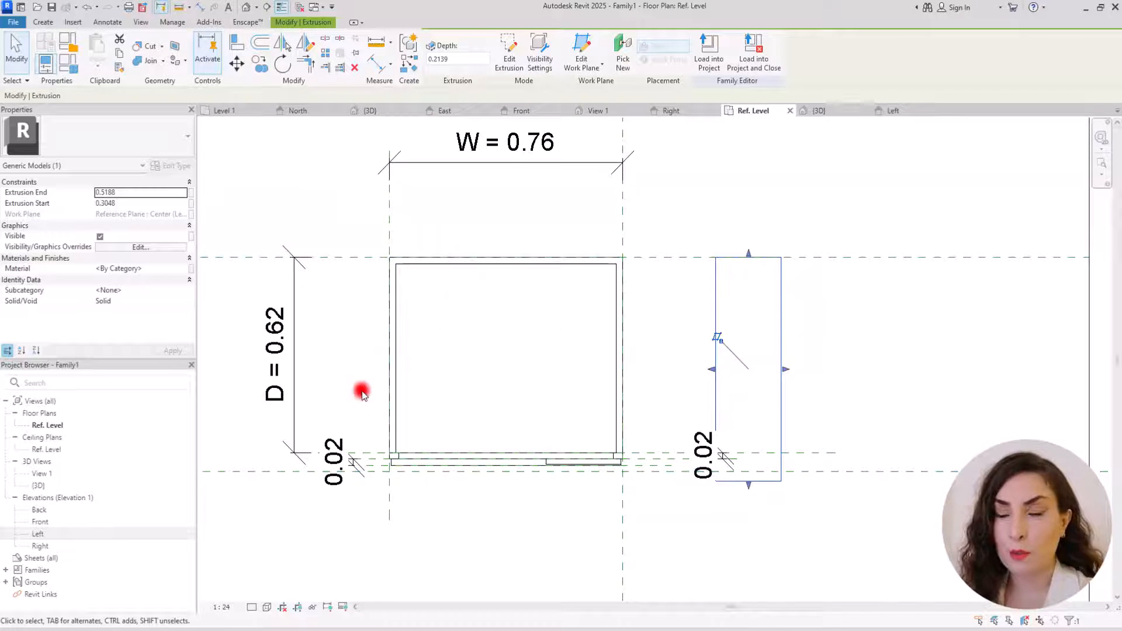
Align the countertop's two side edges with the cabinet's left and right reference planes and lock both alignments.
left_click(235, 43)
left_click(388, 196)
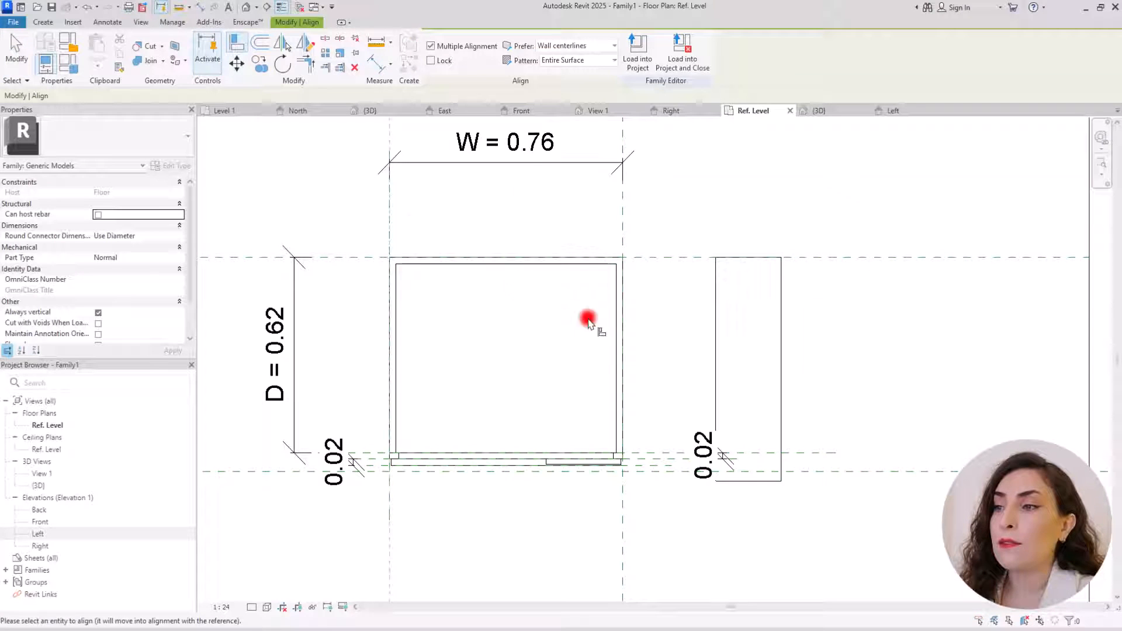
left_click(715, 310)
left_click(368, 316)
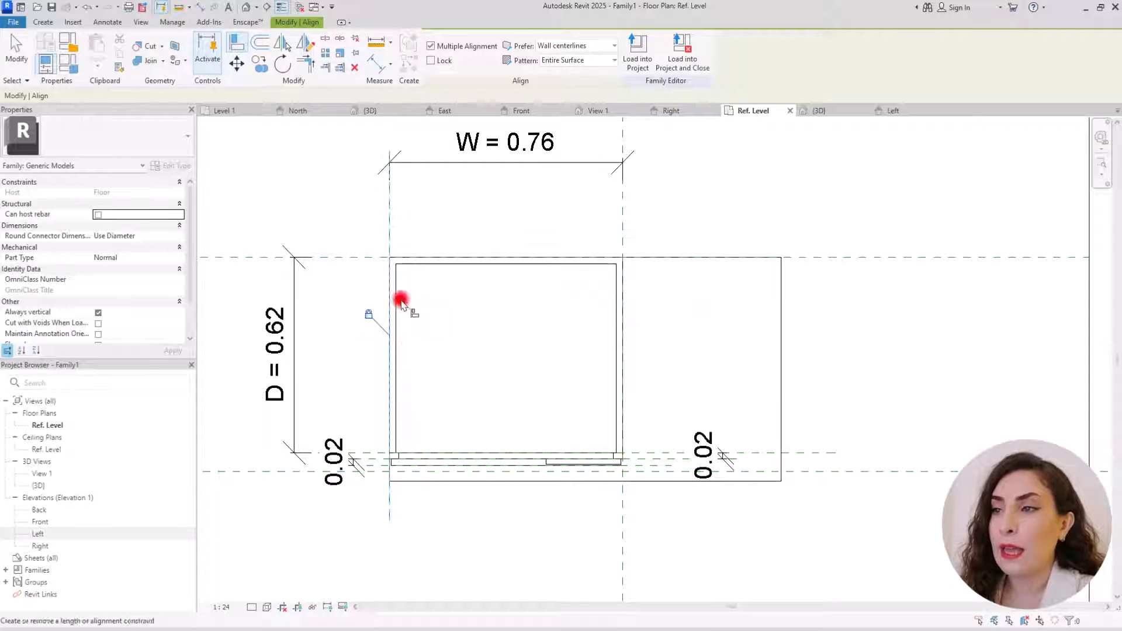
left_click(623, 220)
left_click(780, 309)
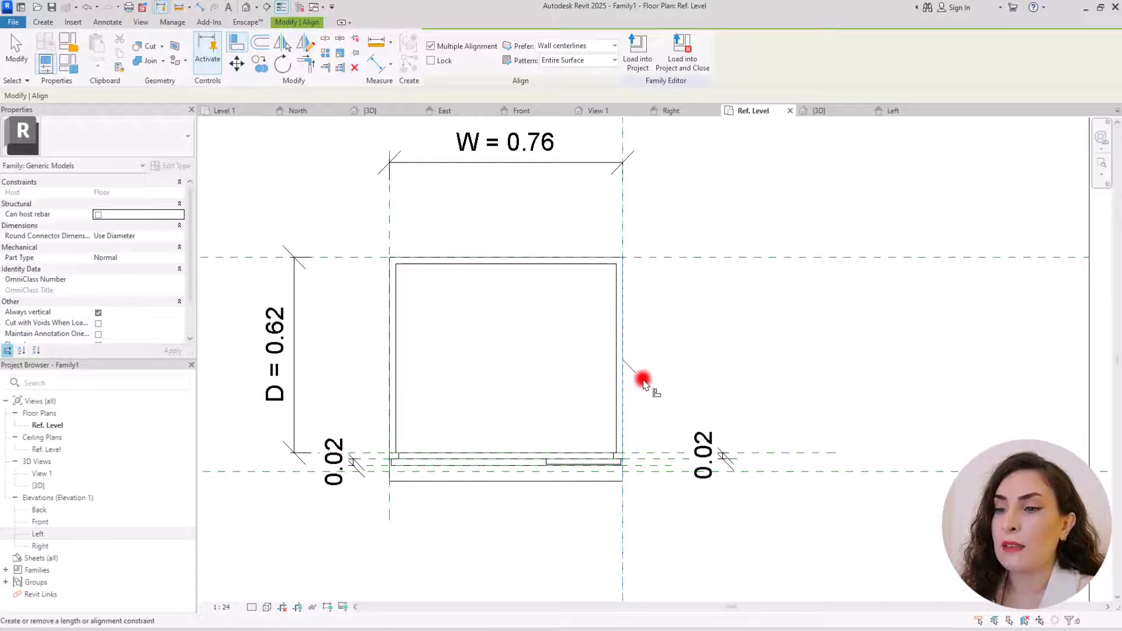
key("Escape")
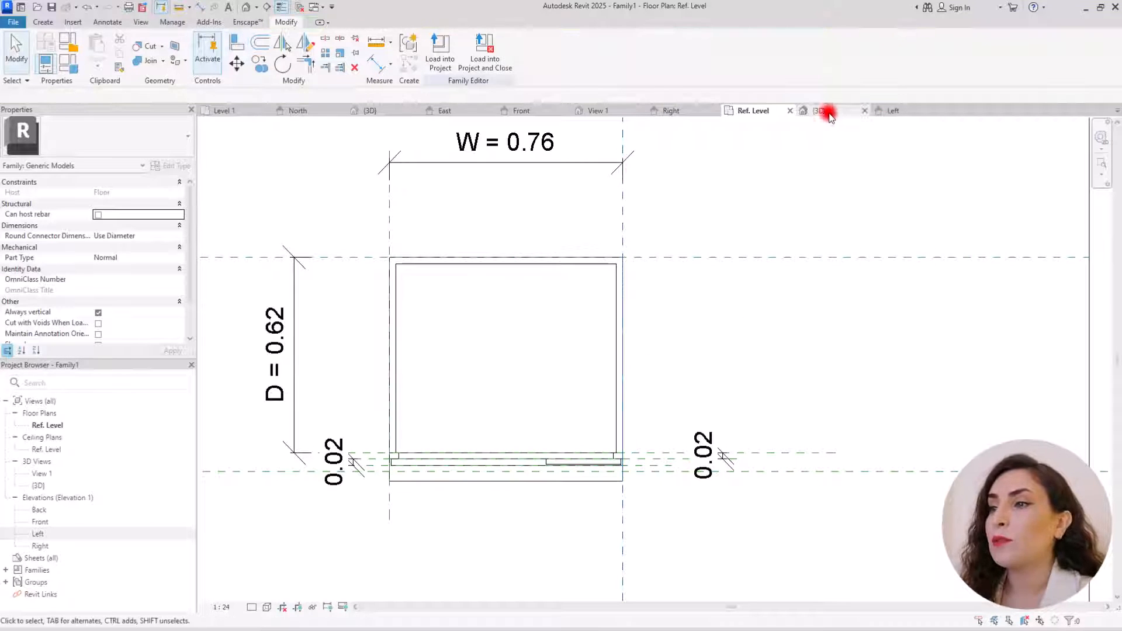
With the cabinet shown in 3D, set the family parameters D to 0.5 and H to 0.9, applying each change.
left_click(825, 111)
scroll(571, 283, "down", 5)
middle_click_drag(571, 283, 716, 317, "shift")
scroll(717, 316, "up", 1)
mouse_move(813, 315)
middle_mouse_down("shift")
mouse_move(803, 340)
mouse_move(830, 327)
middle_mouse_up("shift")
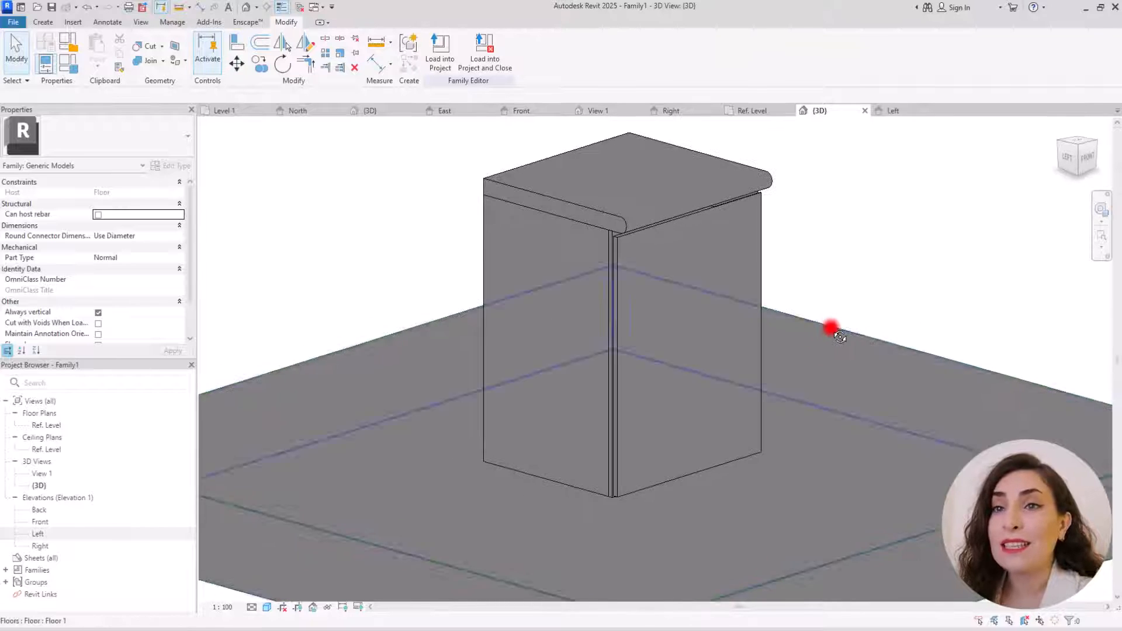
middle_click_drag(666, 304, 677, 321)
left_click(68, 62)
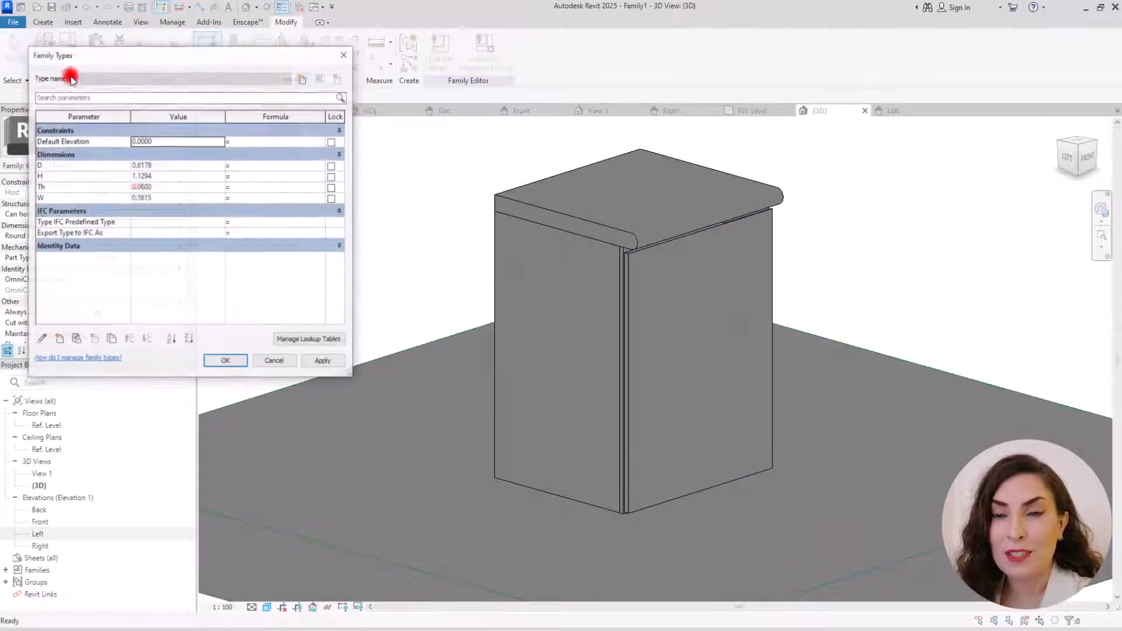
left_click(183, 167)
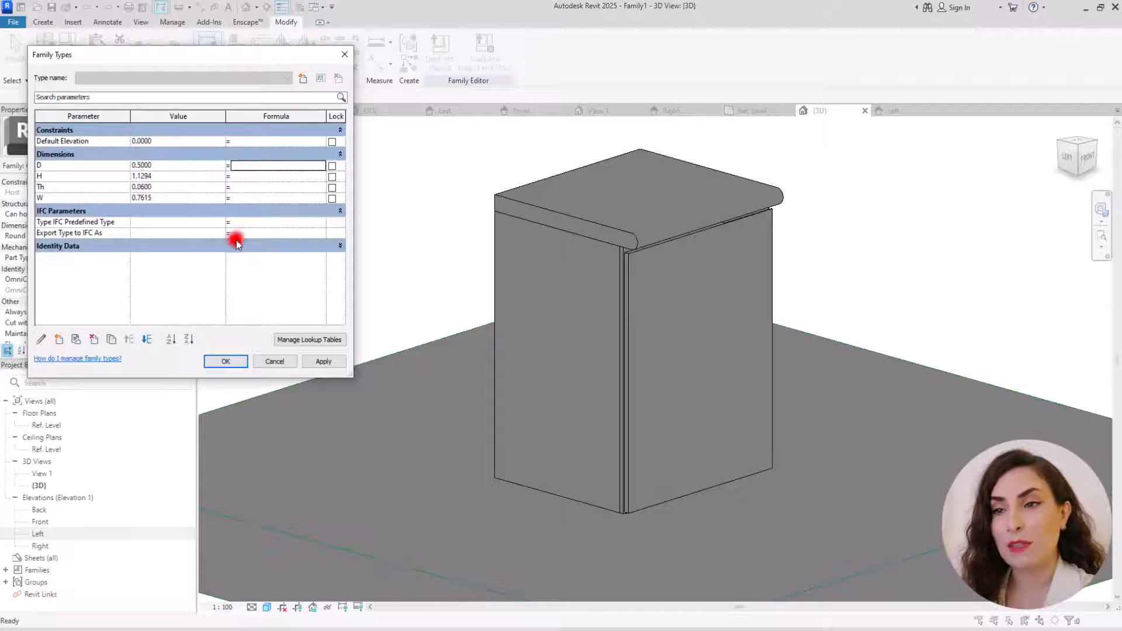
left_click(323, 361)
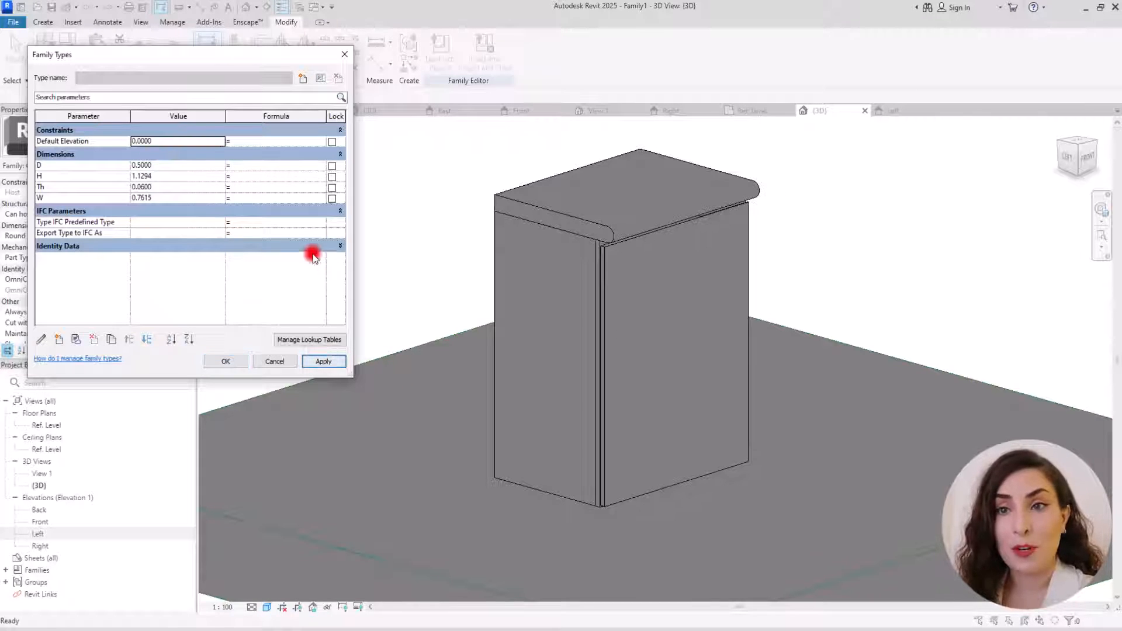
left_click(173, 177)
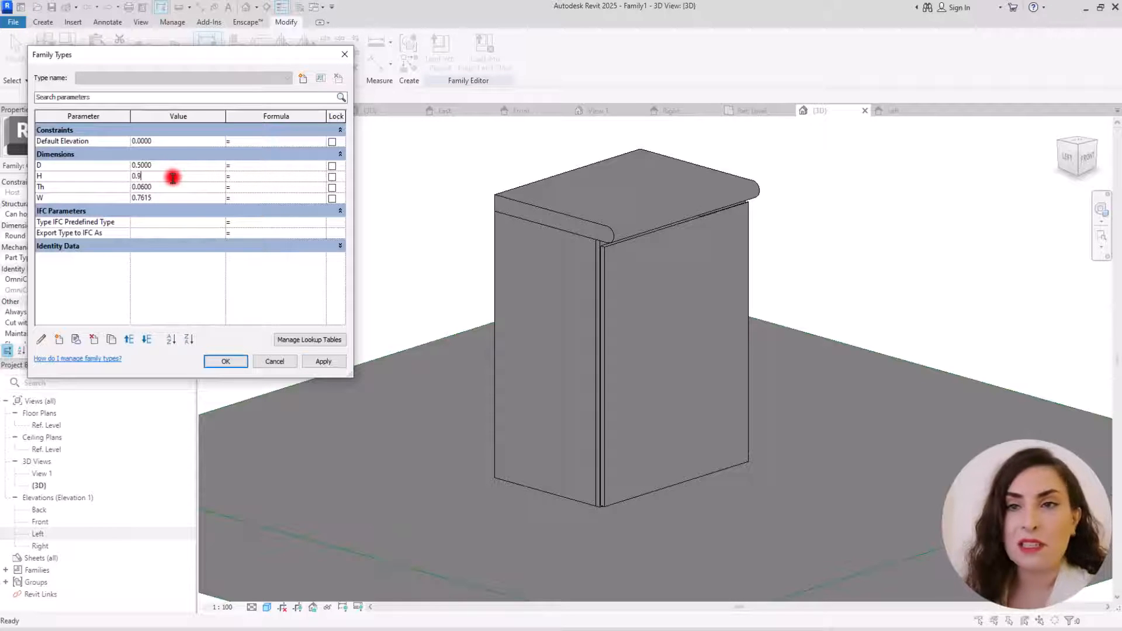
left_click(323, 361)
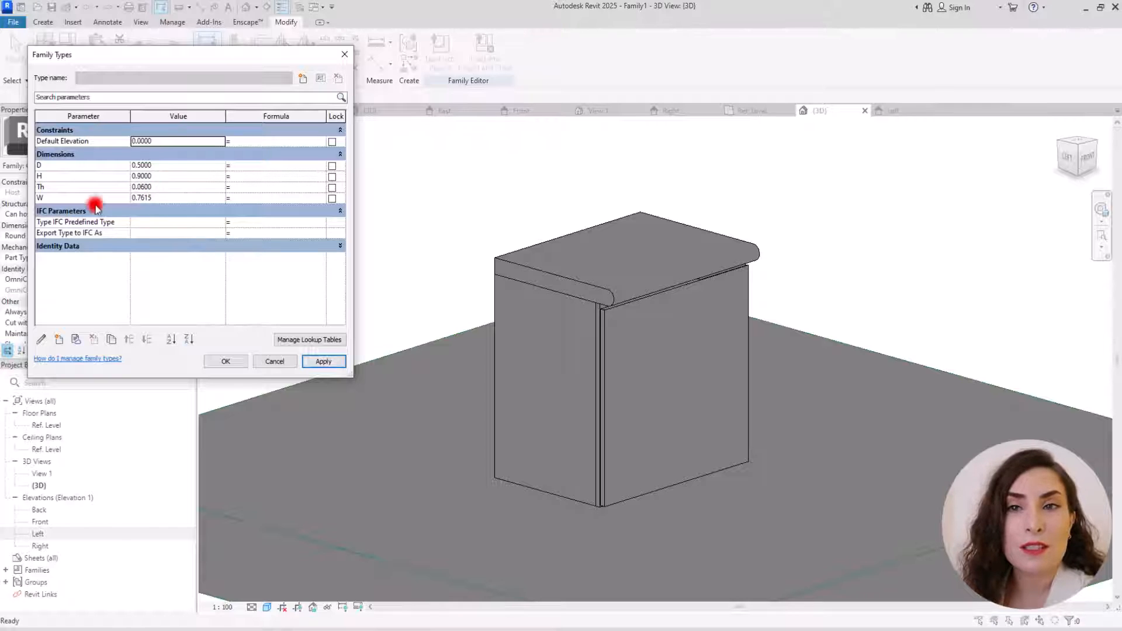
Set the countertop thickness parameter Th to 0.03 and the width parameter W to 0.6, and accept the family types.
left_click(145, 188)
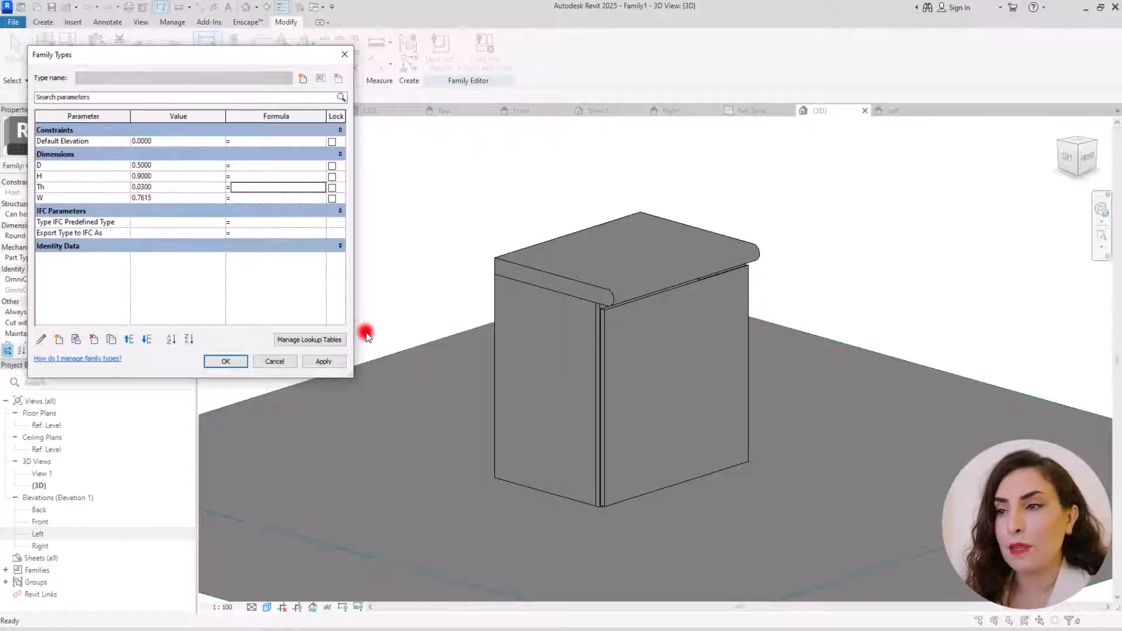
left_click(329, 361)
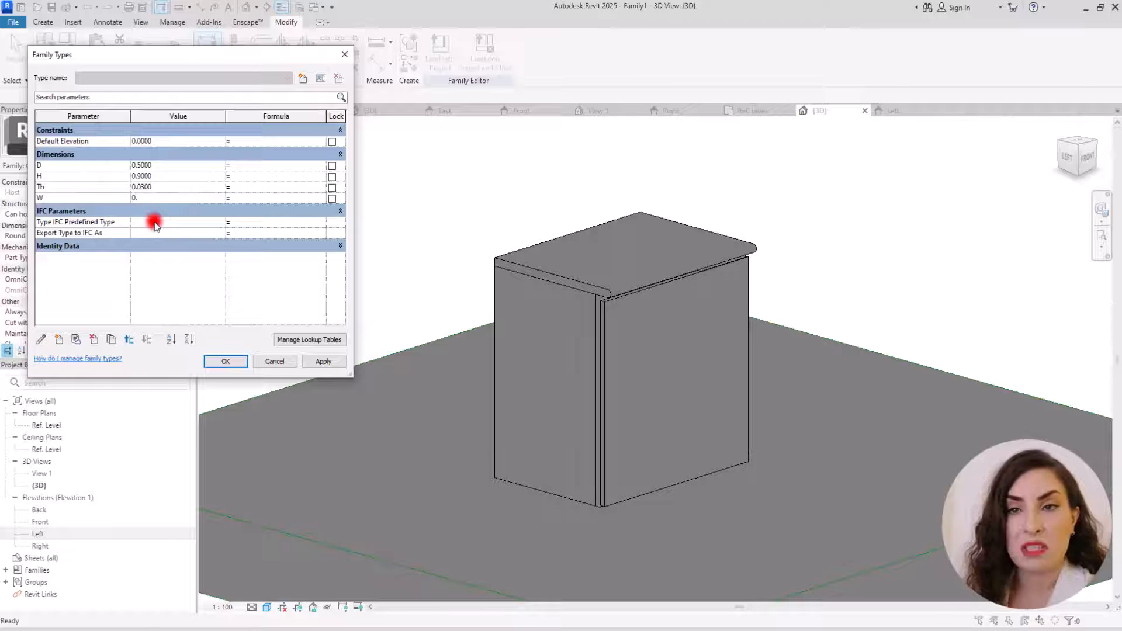
left_click(323, 361)
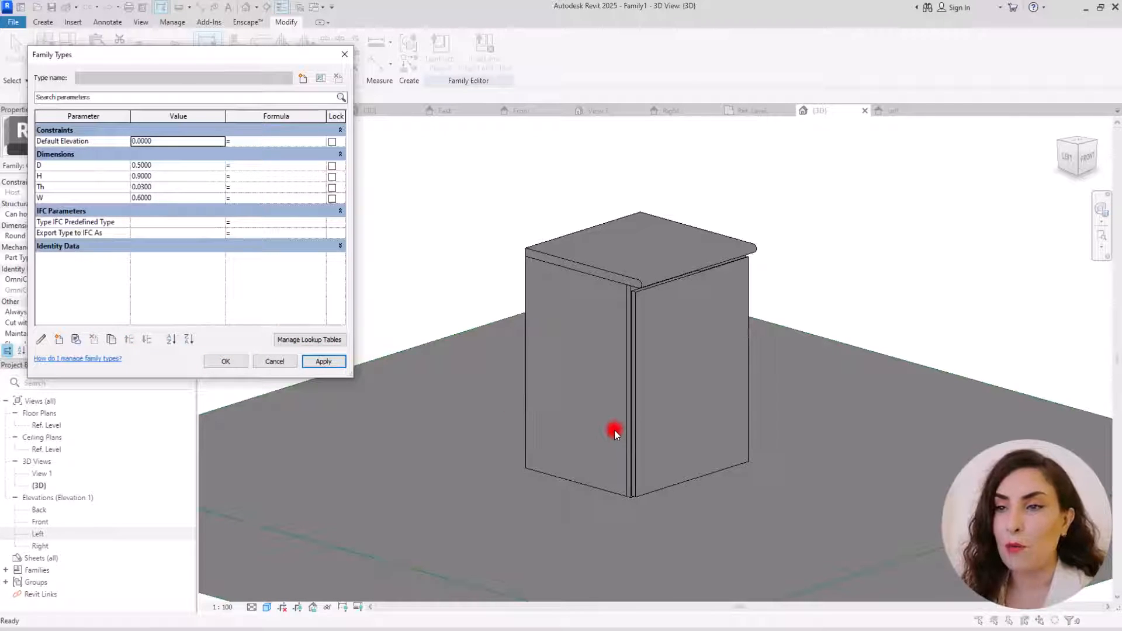
left_click(226, 361)
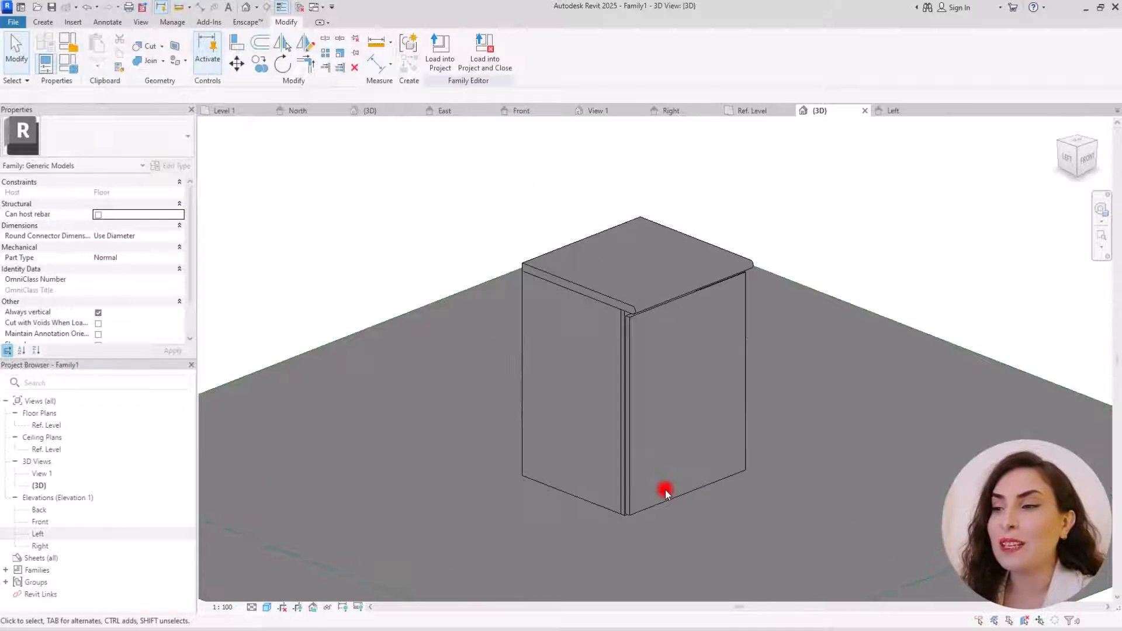
Check the cabinet from a lower 3D angle and return to the Ref. Level plan to create the next element.
middle_click_drag(666, 490, 676, 435, "shift")
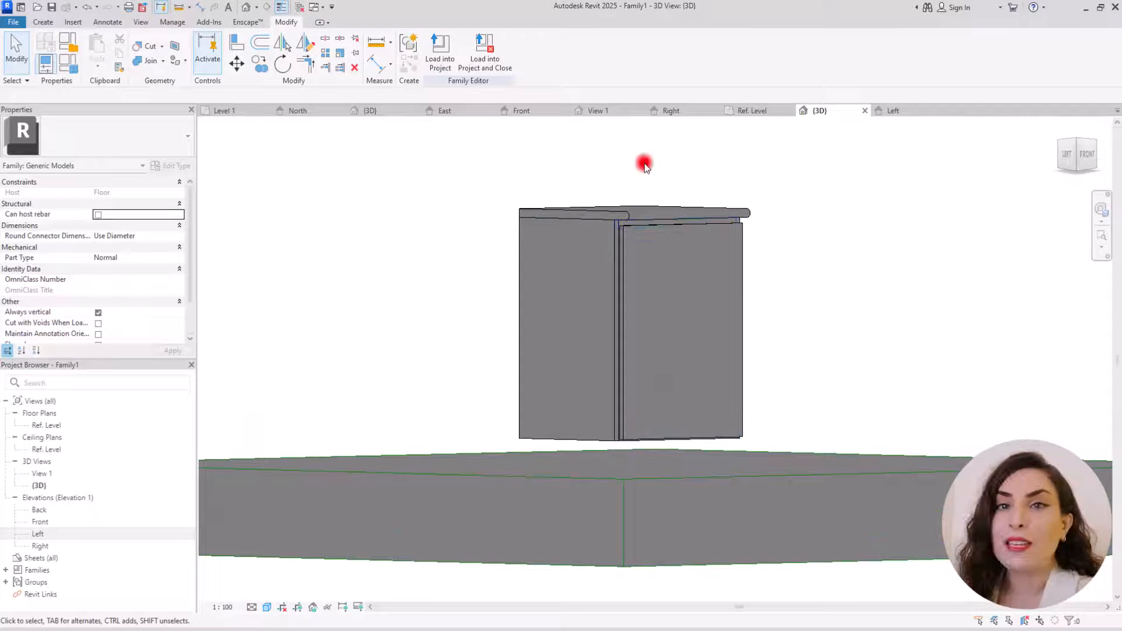
left_click(750, 113)
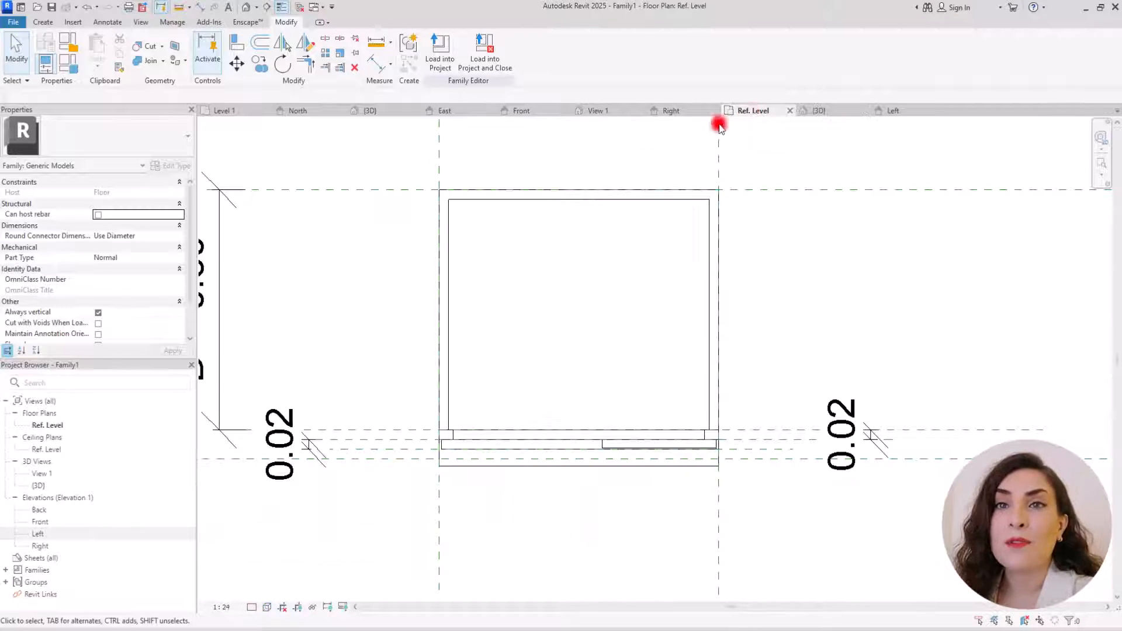
left_click(43, 22)
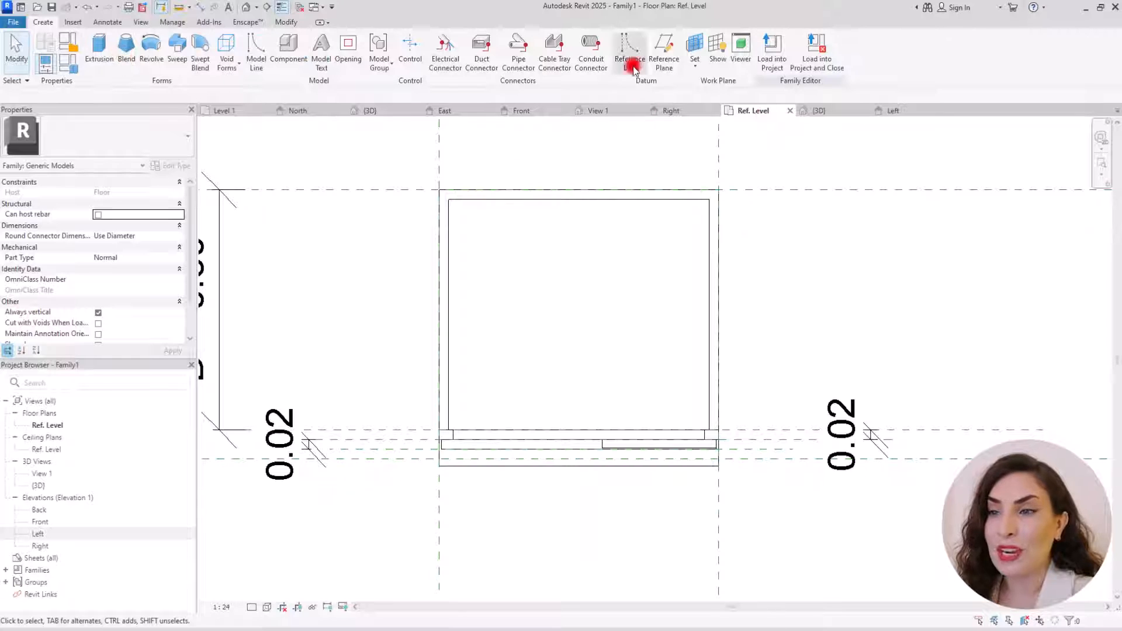
Draw a horizontal reference plane across the cabinet plan, about 0.09 behind the front plane of the cabinet body.
left_click(659, 56)
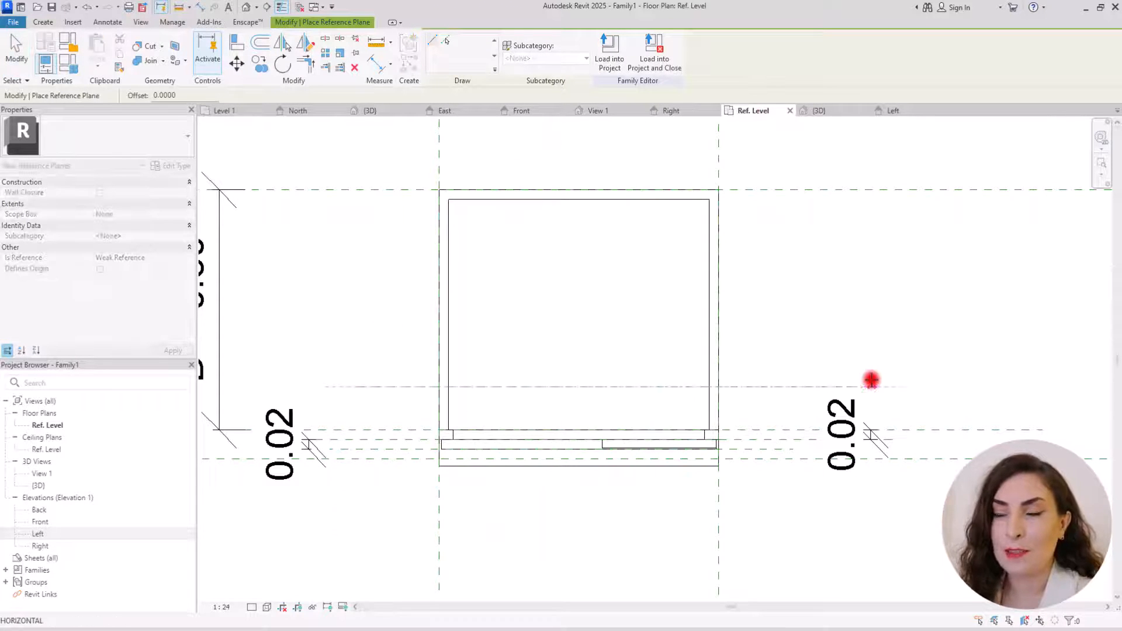
left_click(871, 386)
key("Escape")
key("Escape")
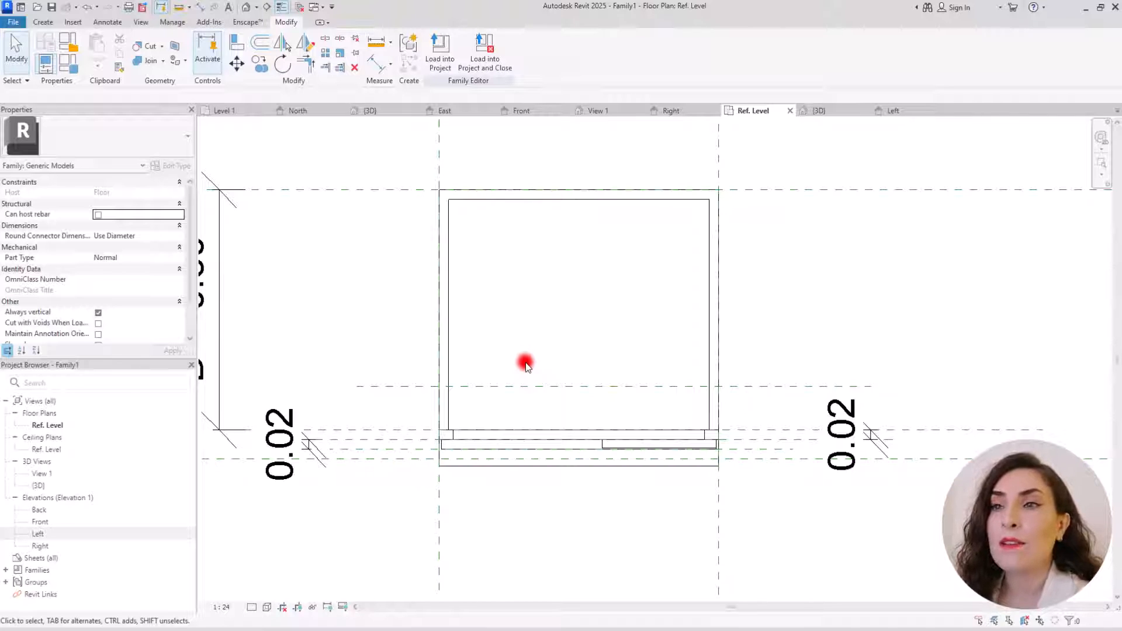
Add an aligned dimension between the new reference plane and the cabinet body's front plane.
key("d")
key("i")
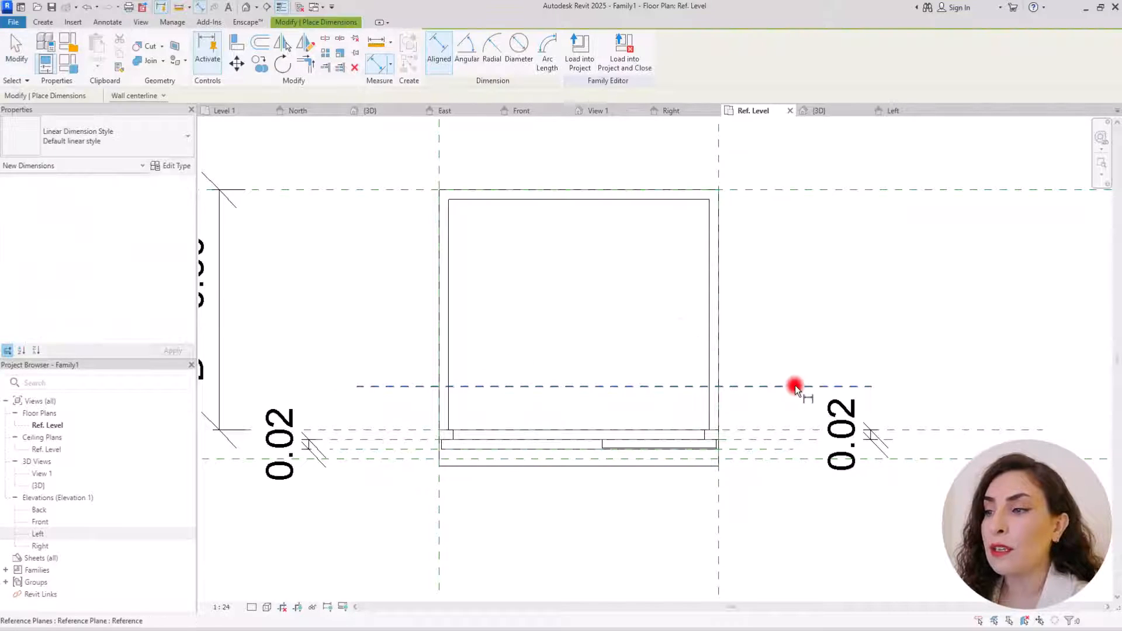
left_click(794, 386)
left_click(773, 429)
left_click(789, 550)
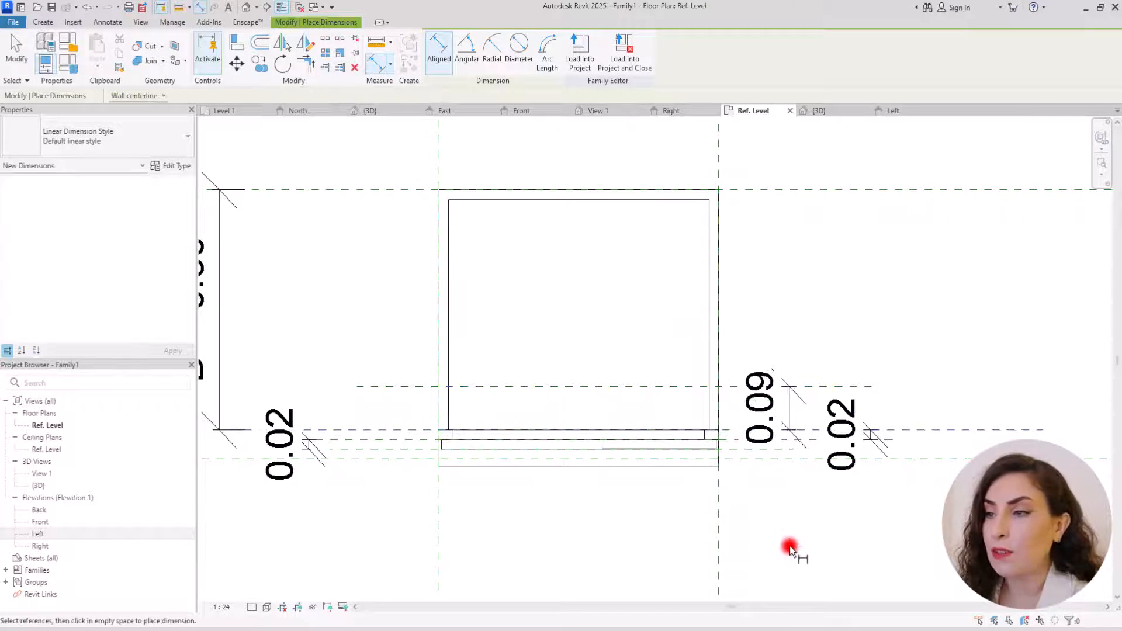
key("Escape")
key("Escape")
Set the new reference plane's distance from the cabinet body's front plane to 0.08.
left_click(652, 387)
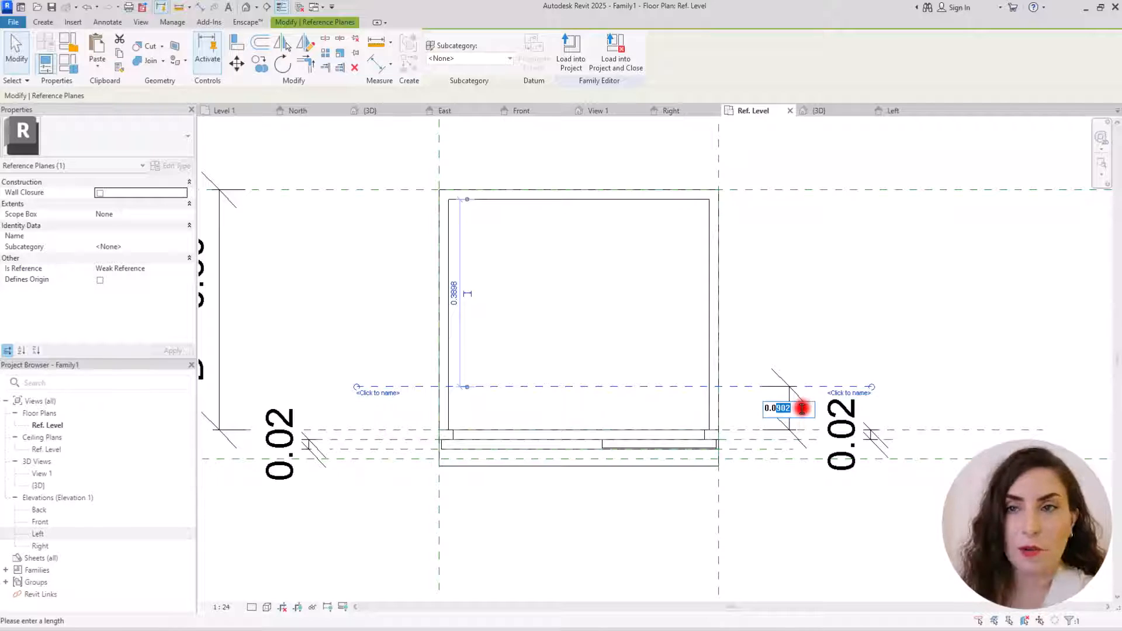
key("Return")
left_click(802, 293)
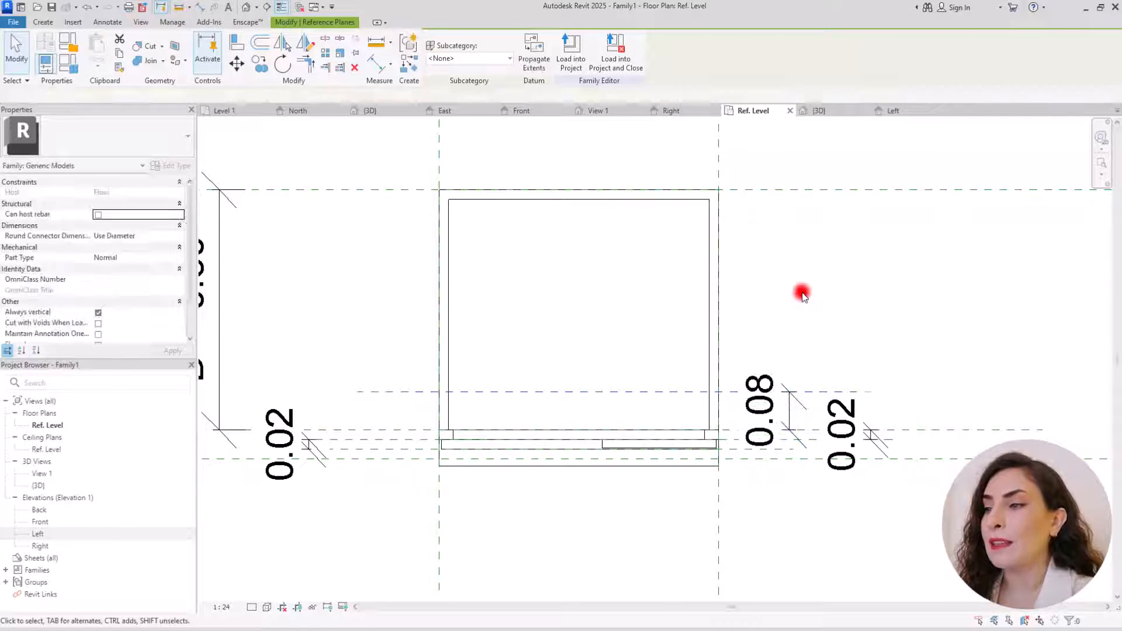
left_click(862, 430)
left_click(774, 367)
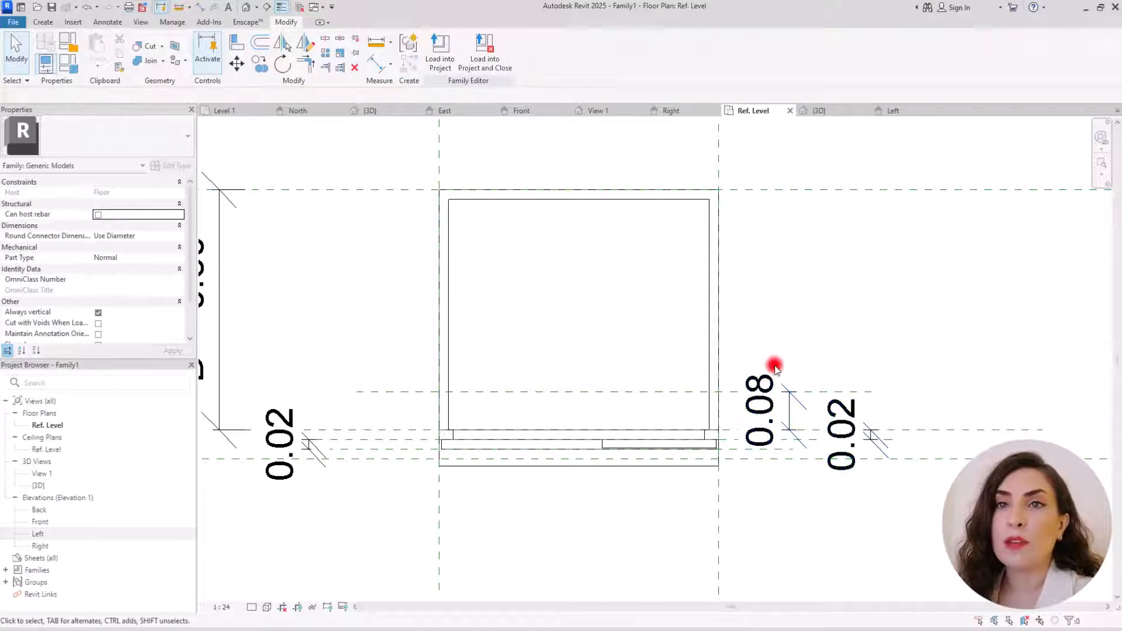
Sketch a 0.60 by 0.42 rectangle for a new extrusion between the side, back and setback reference planes, and lock its edges to them.
left_click(43, 24)
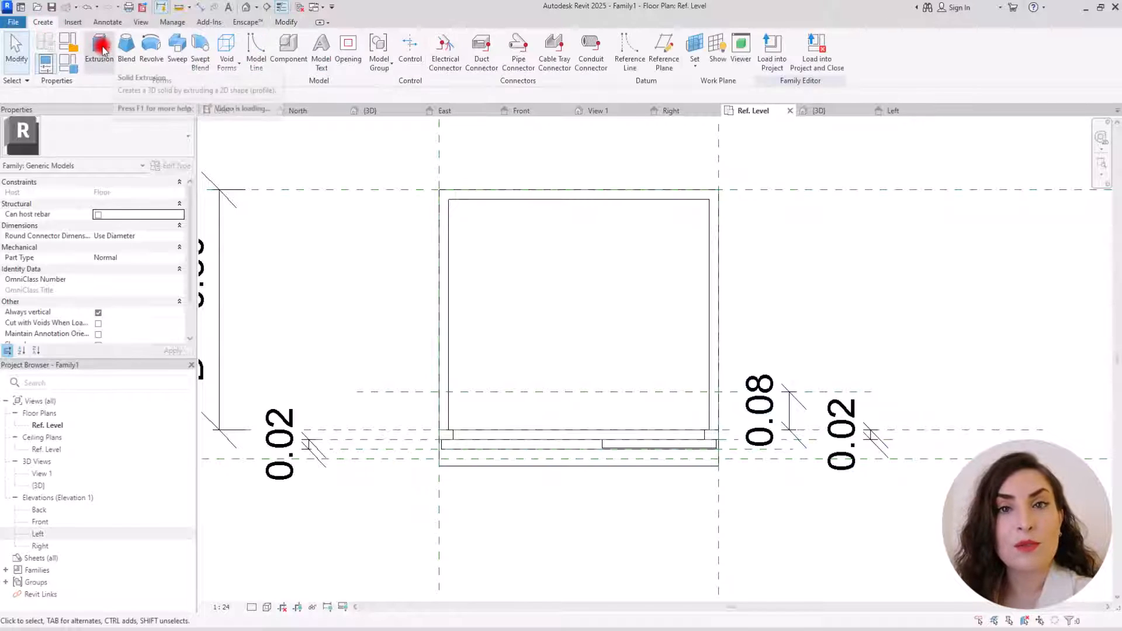
left_click(102, 64)
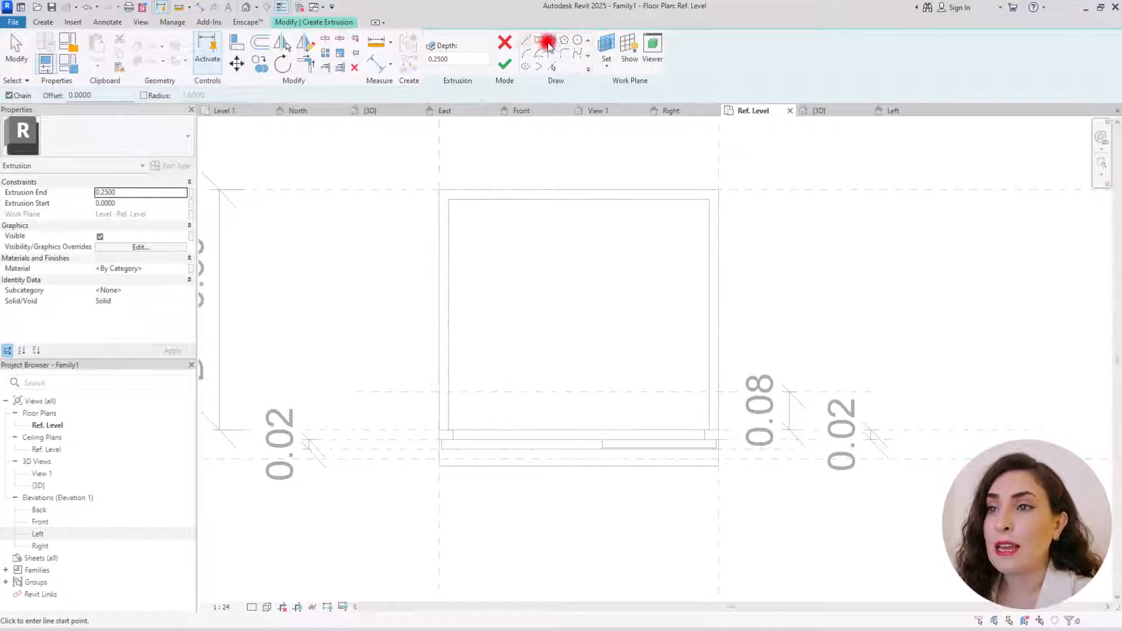
left_click(538, 40)
left_click(440, 189)
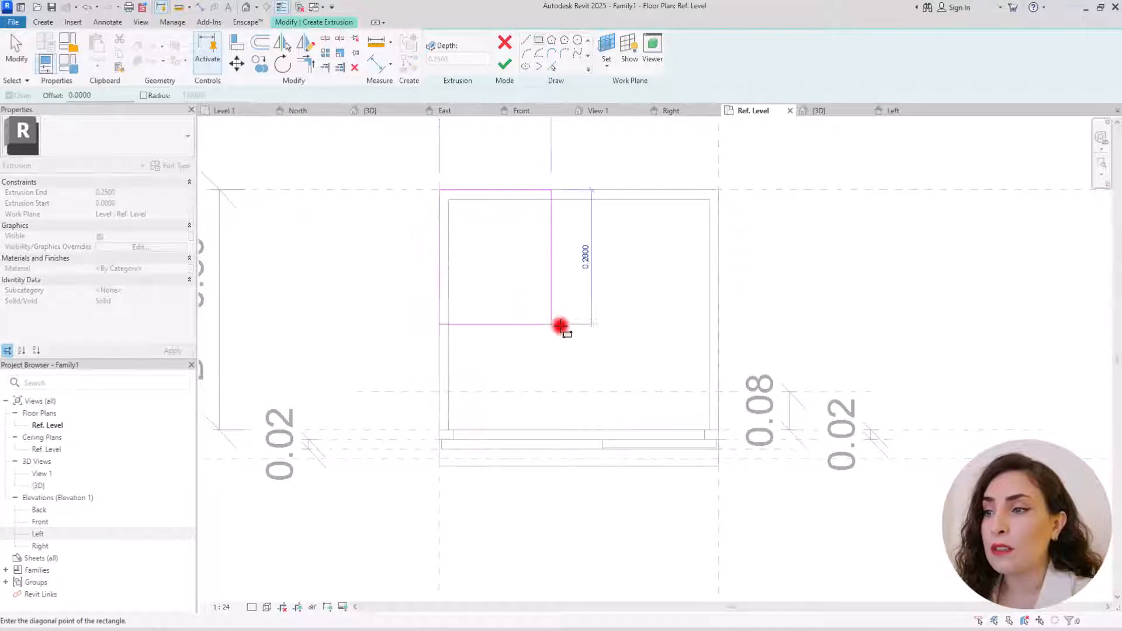
left_click(718, 392)
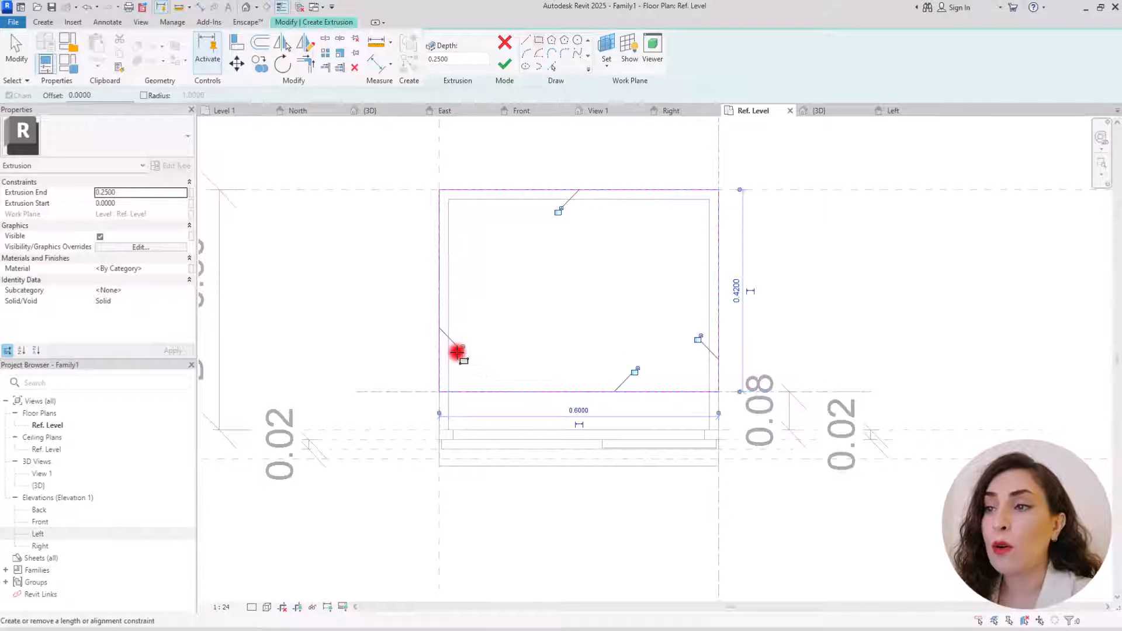
left_click(635, 371)
left_click(698, 339)
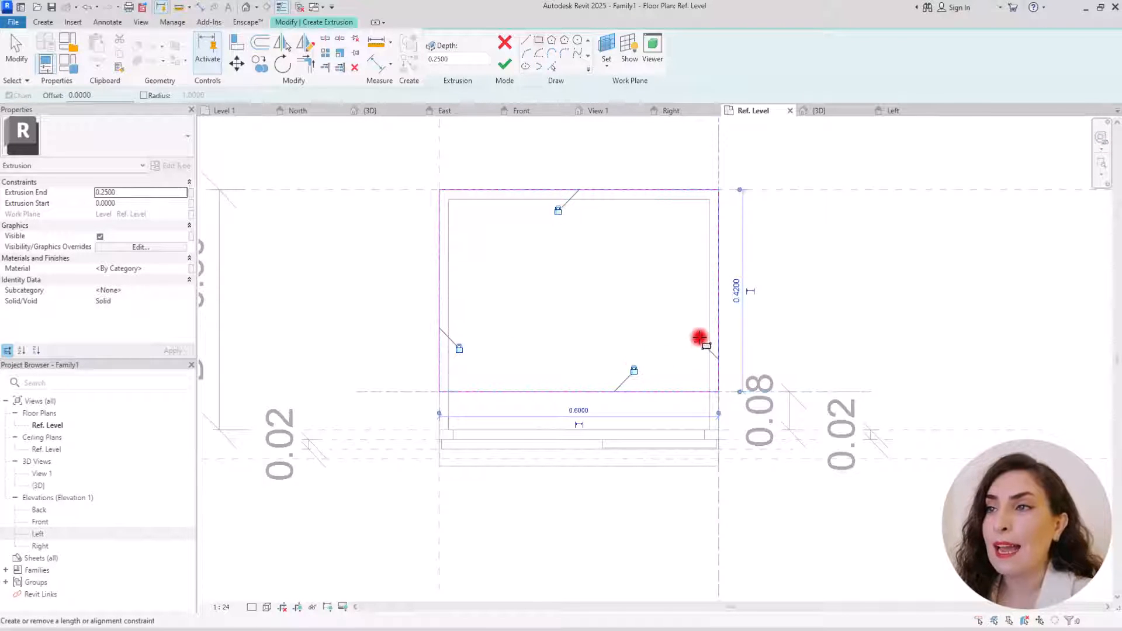
Add an inner rectangle offset 0.02 inside the locked outline and finish the base frame extrusion.
left_click(78, 97)
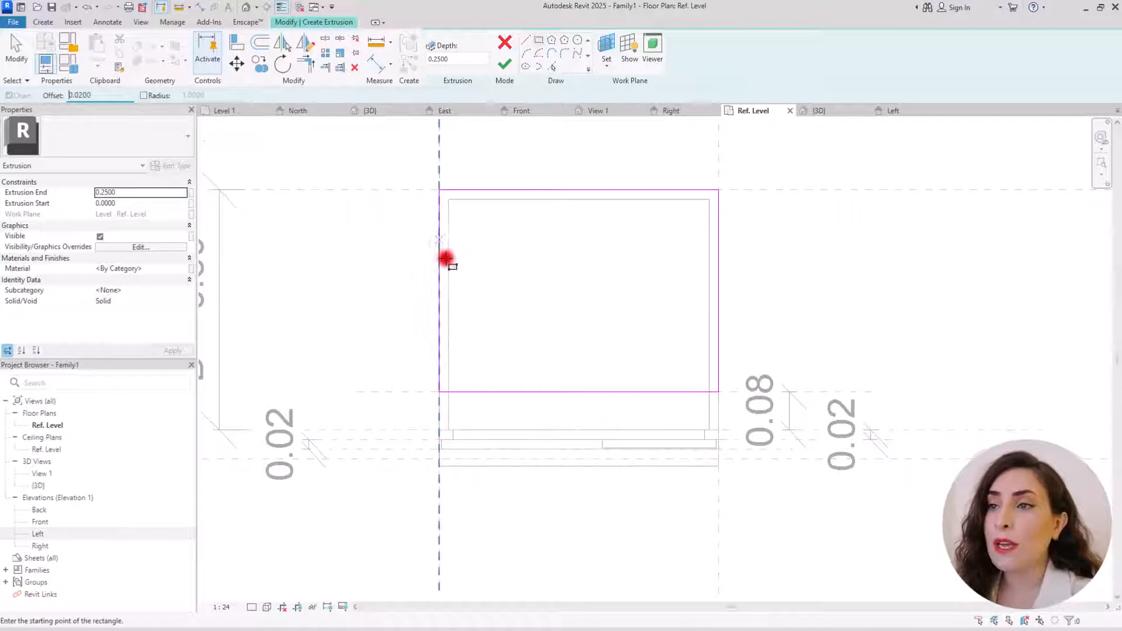
left_click(440, 190)
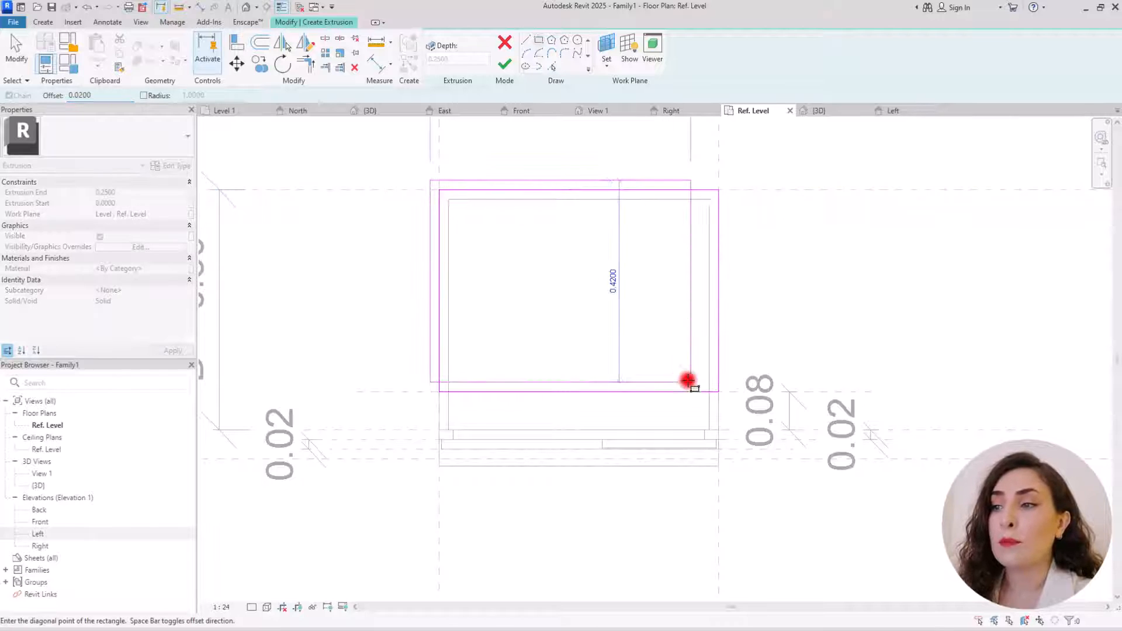
left_click(719, 392)
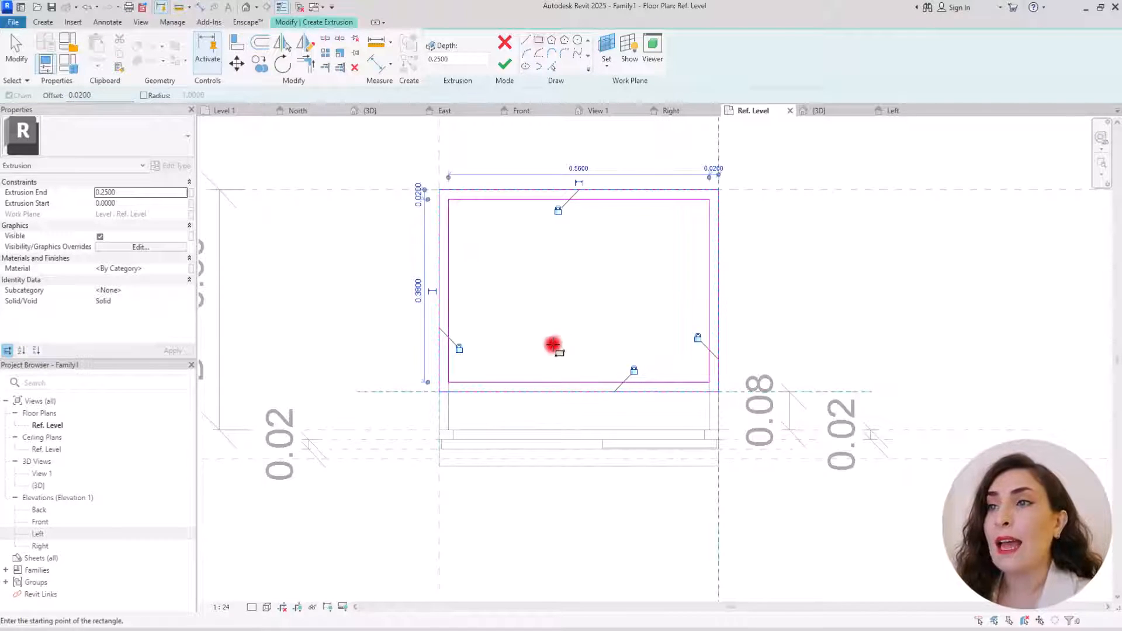
key("Escape")
left_click(503, 71)
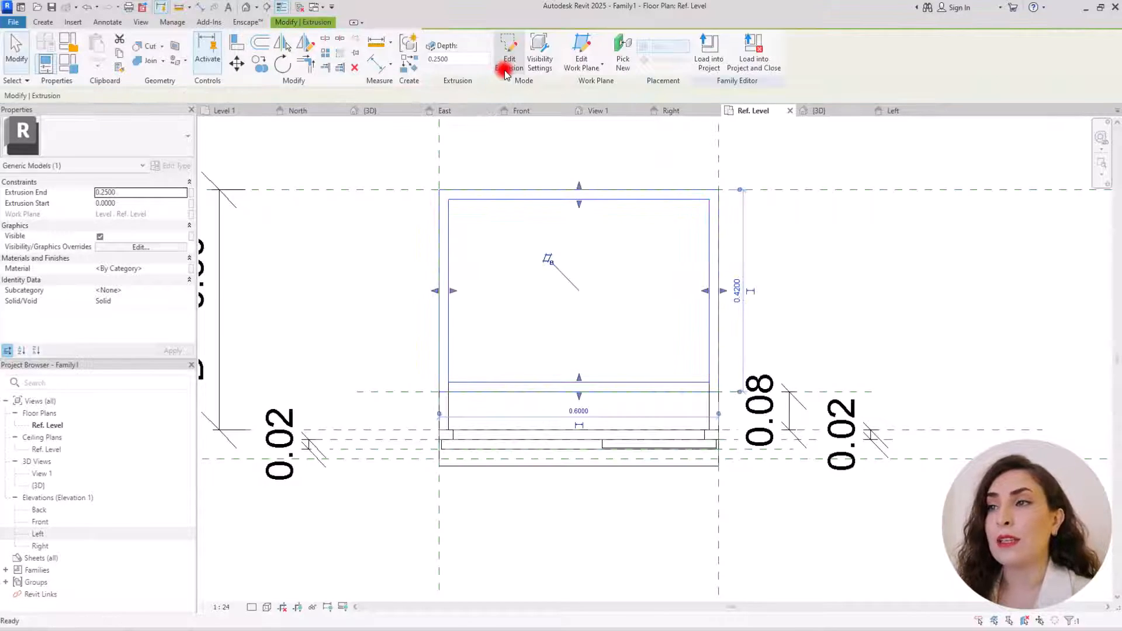
In the Front elevation, lower the top of the base frame and set its Extrusion End so a narrow gap remains below the cabinet.
left_click(515, 111)
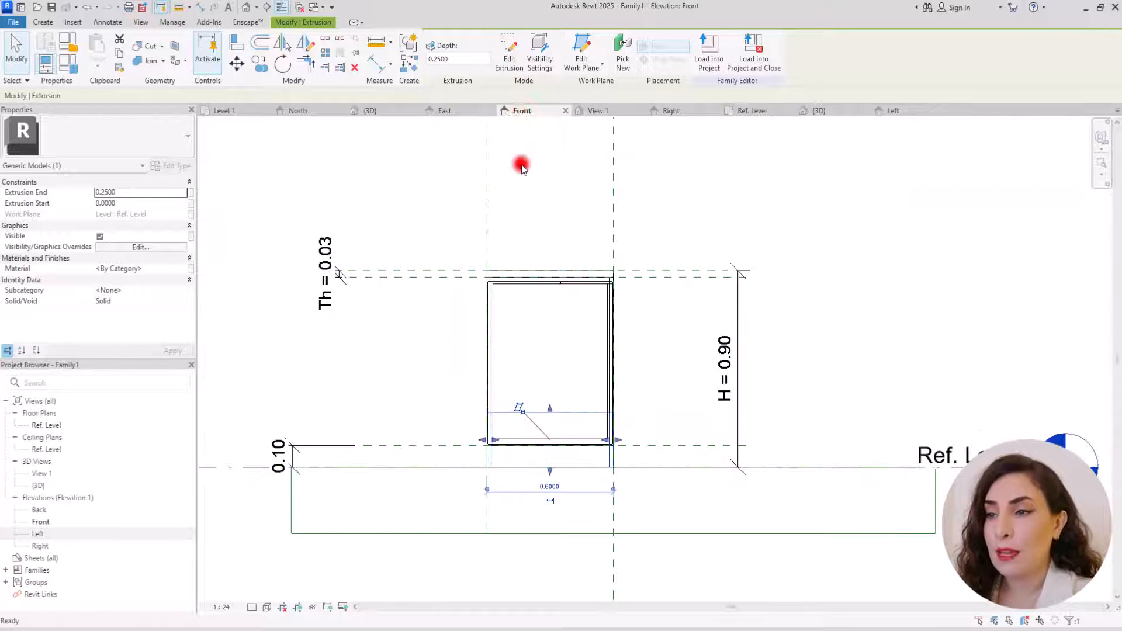
scroll(499, 369, "up", 3)
left_click_drag(544, 258, 544, 362)
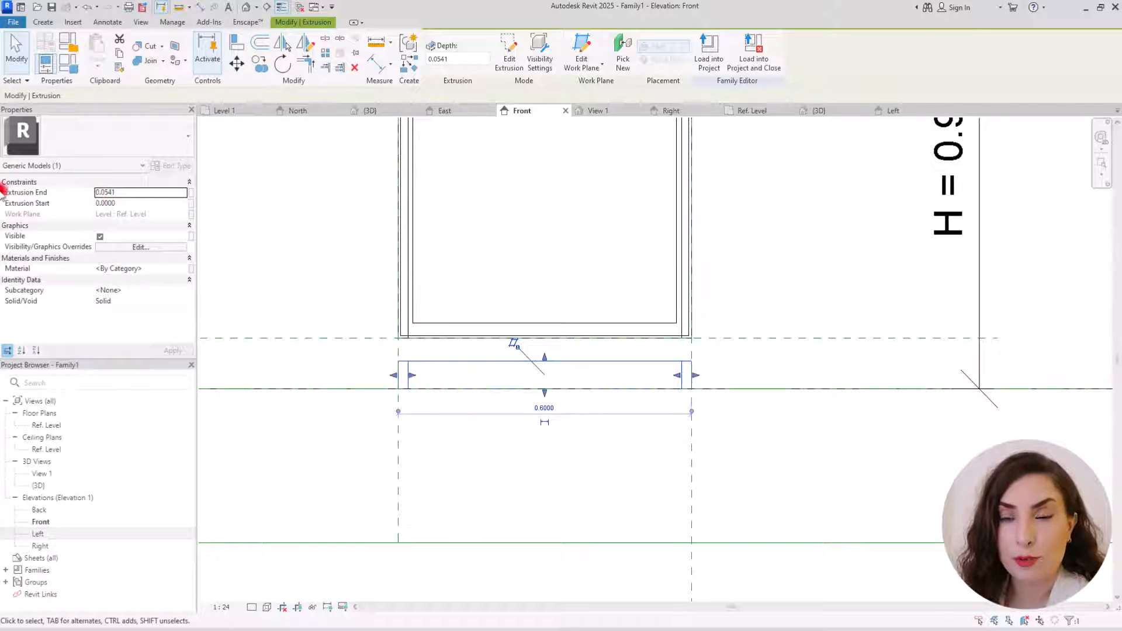
double_click(105, 195)
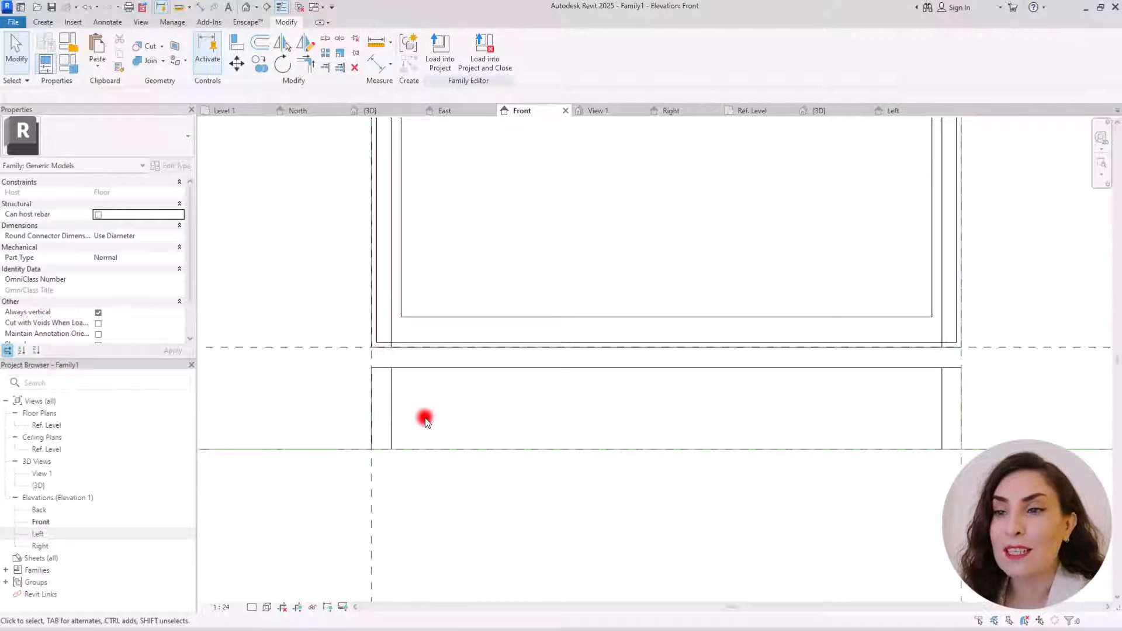
Show the Front elevation in a filled visual style and examine the gap between the base frame and the cabinet.
left_click(267, 606)
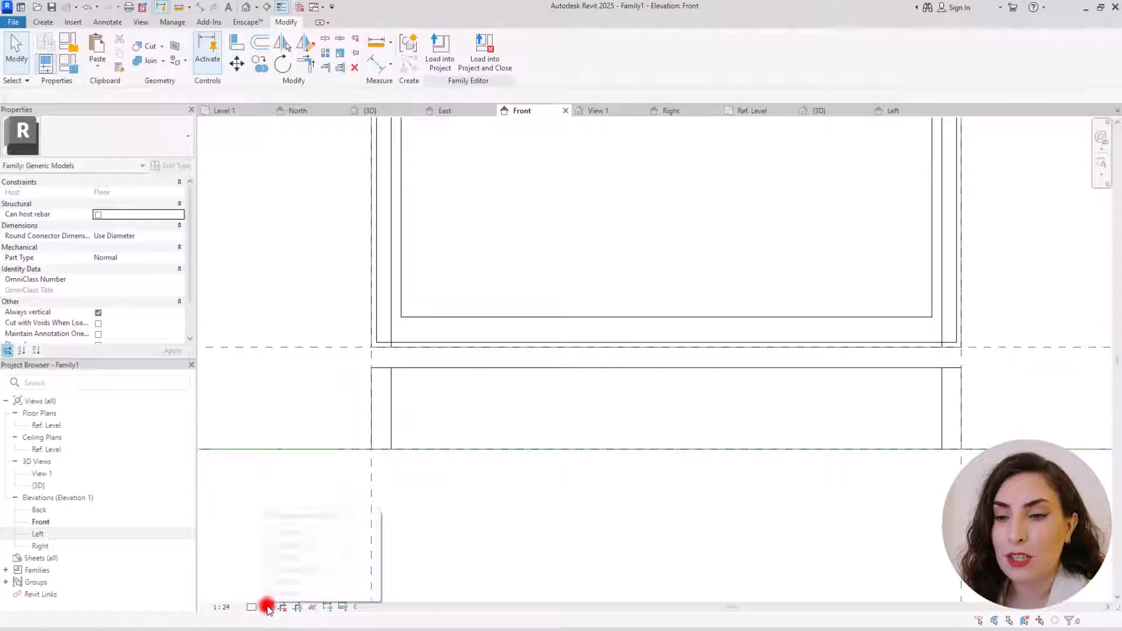
left_click(295, 570)
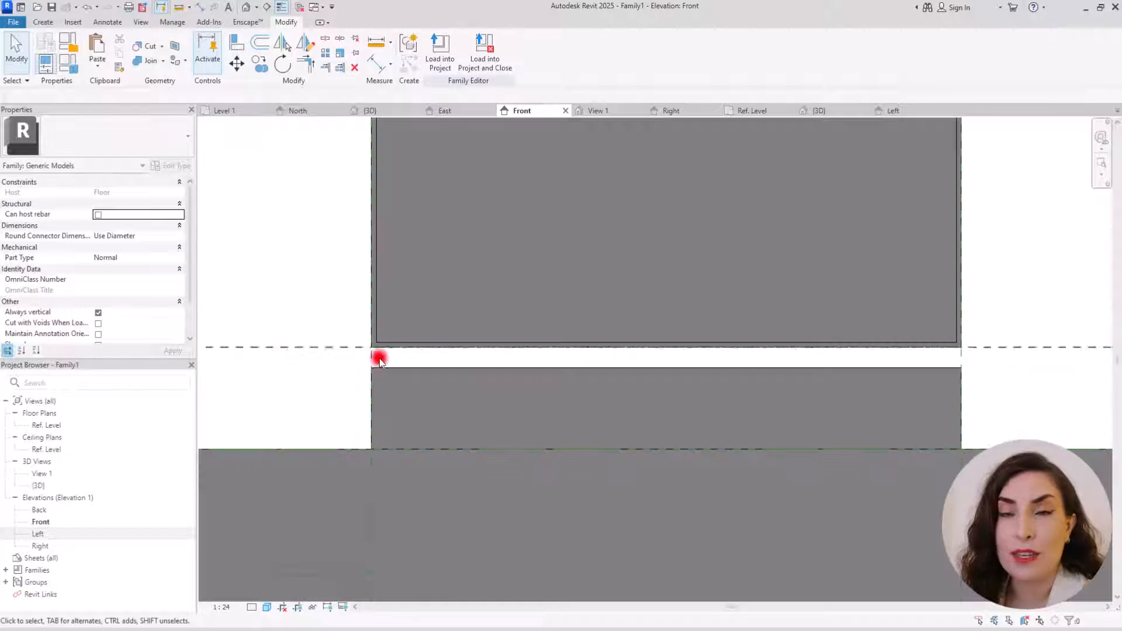
scroll(386, 358, "up", 2)
scroll(362, 368, "down", 5)
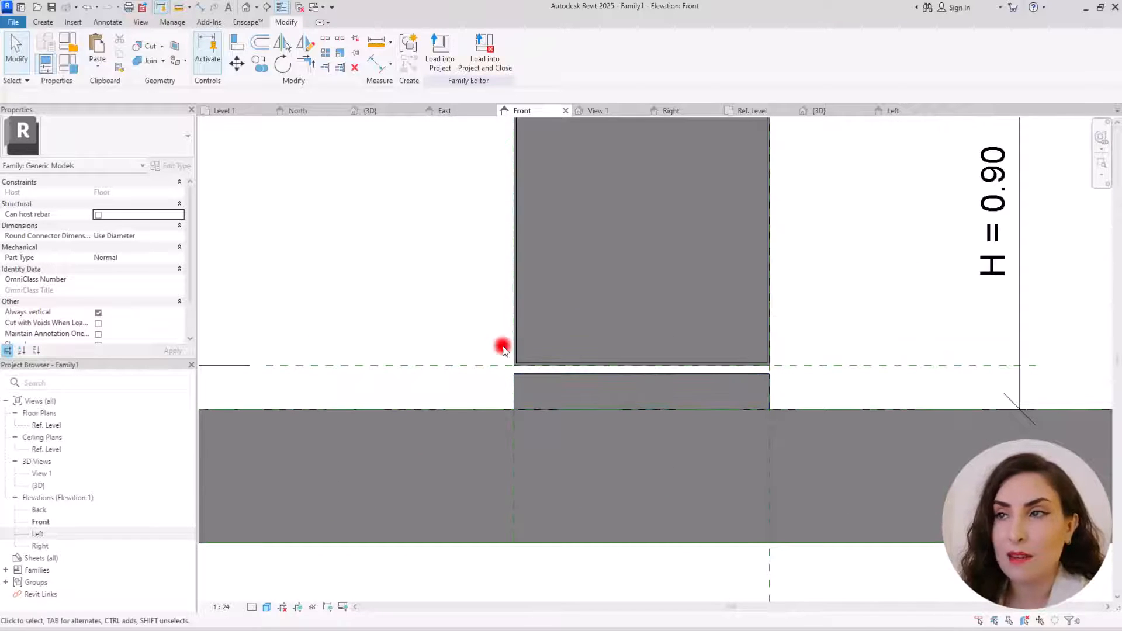
On the Ref. Level plan, sketch a 0.60 by 0.52 rectangle for a new extrusion from the back corner to the plane behind the door.
left_click(758, 110)
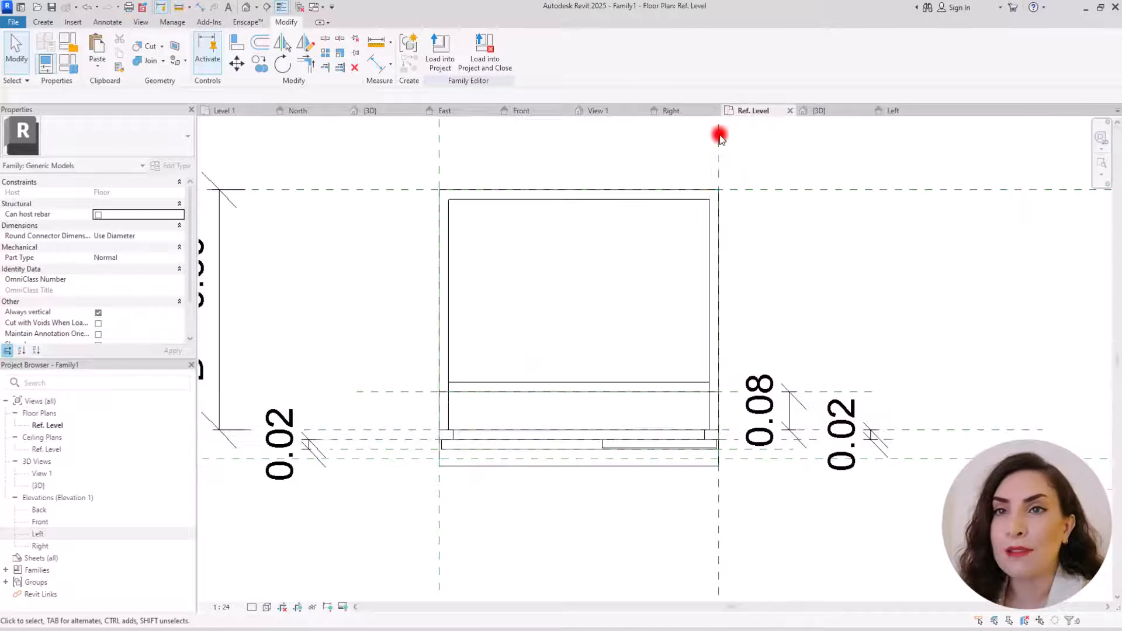
scroll(526, 169, "up", 1)
left_click(43, 23)
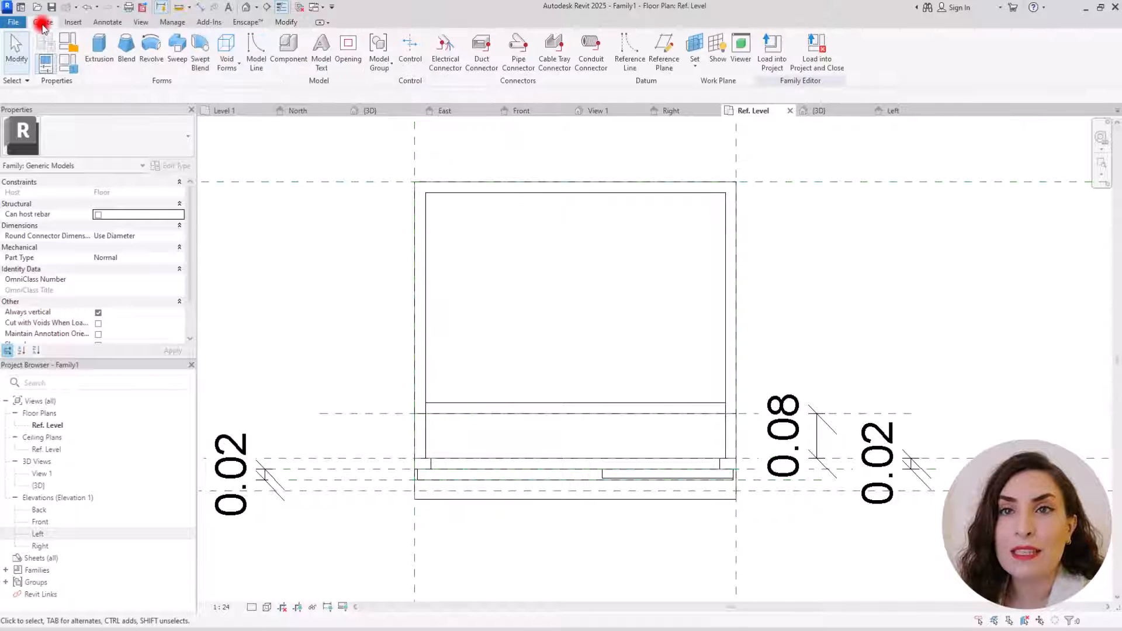
left_click(88, 44)
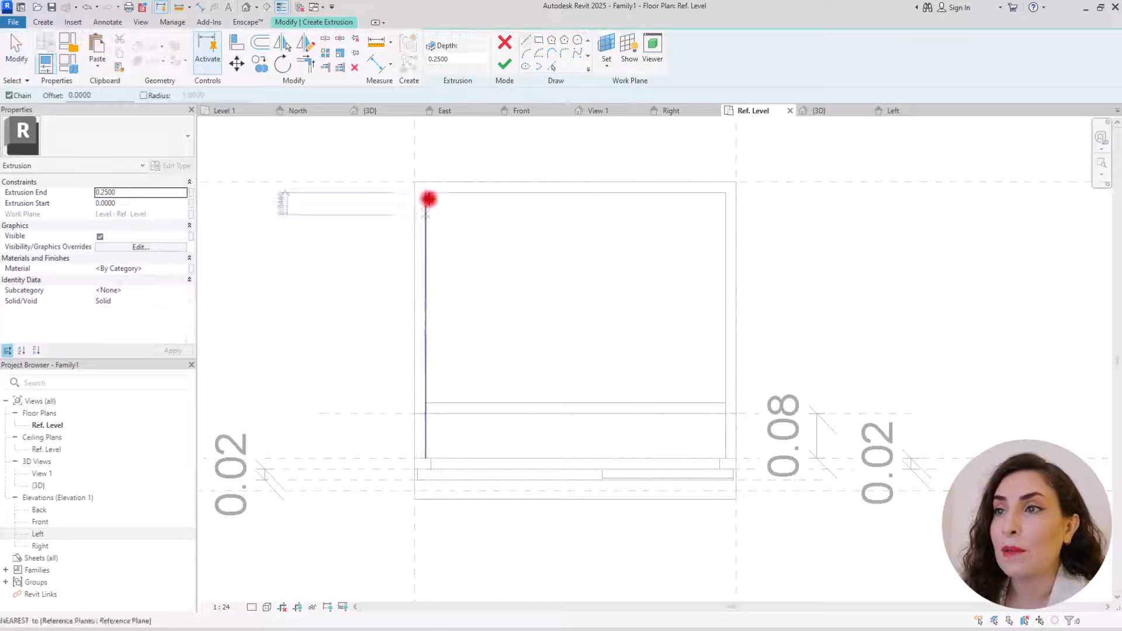
left_click(536, 40)
left_click(412, 180)
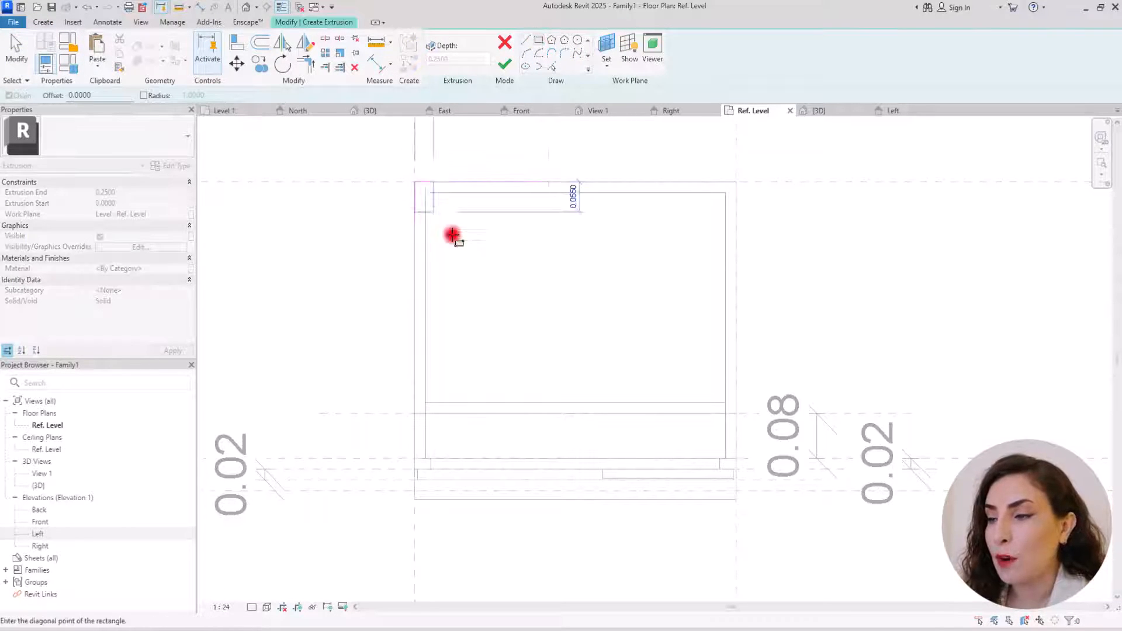
scroll(730, 537, "up", 5)
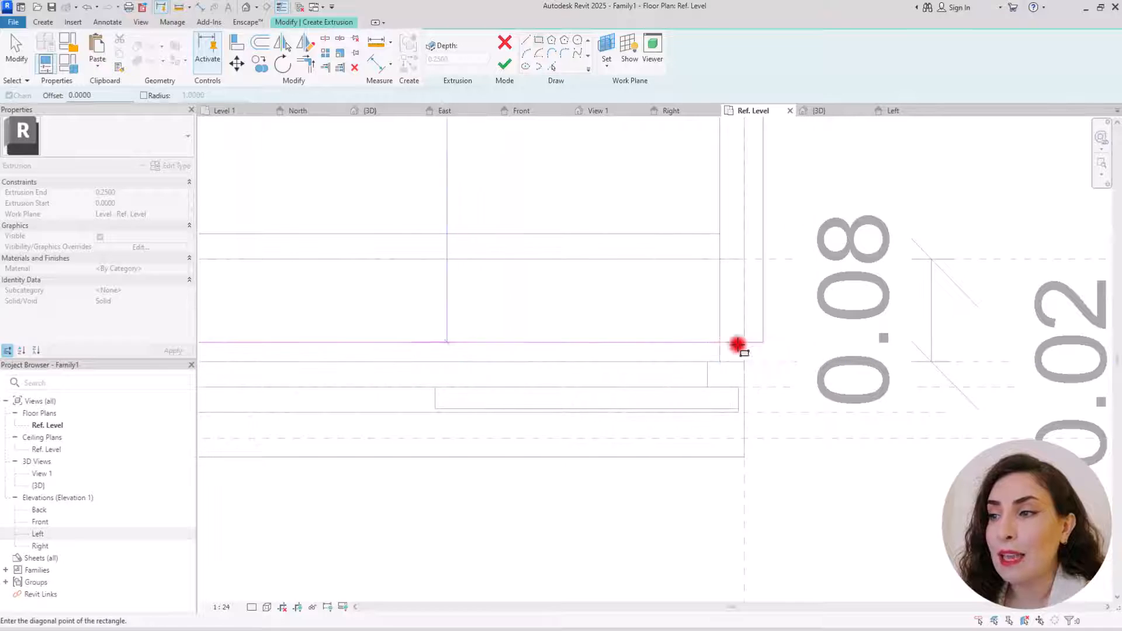
left_click(745, 388)
Lock all four edges of the rectangle to their reference planes and finish the bottom panel extrusion.
scroll(746, 426, "down", 3)
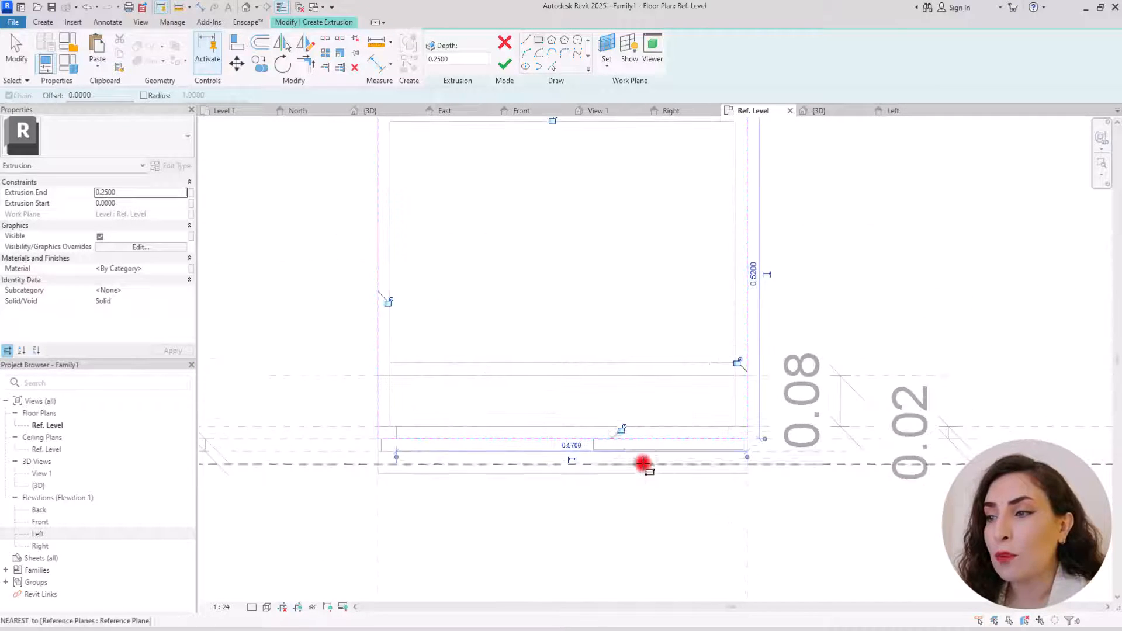
left_click(727, 258)
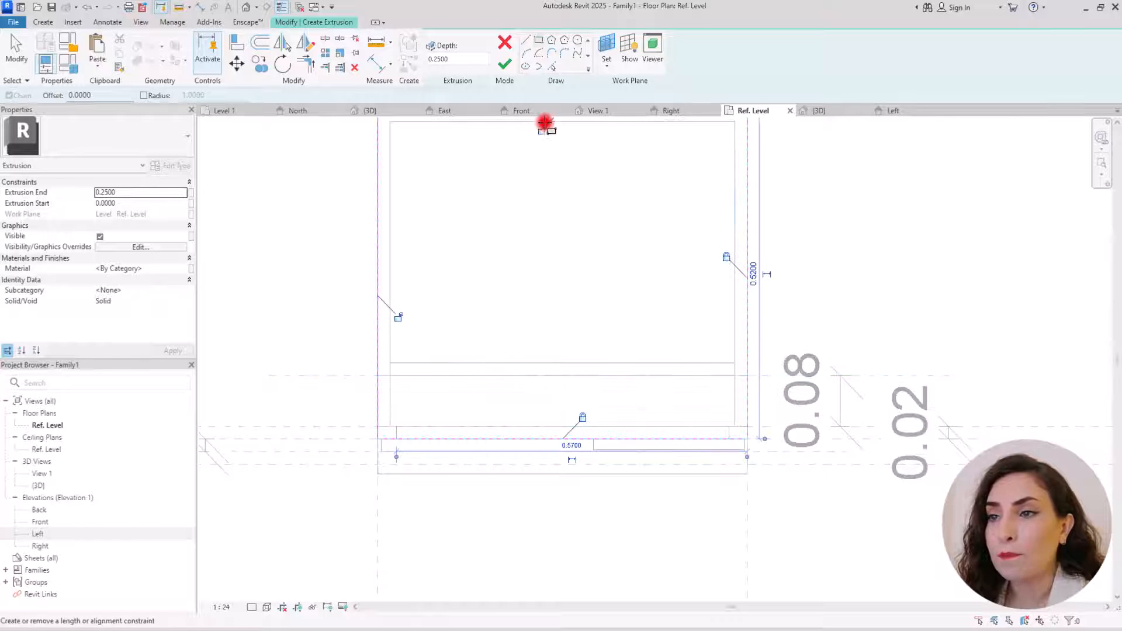
left_click(542, 130)
left_click(398, 318)
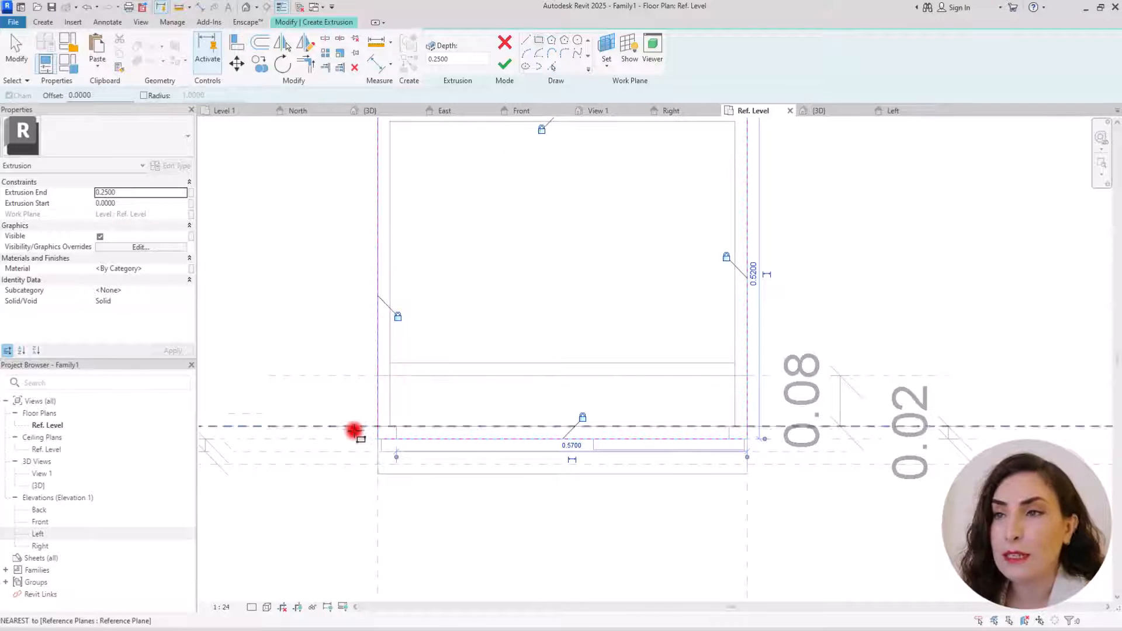
key("Escape")
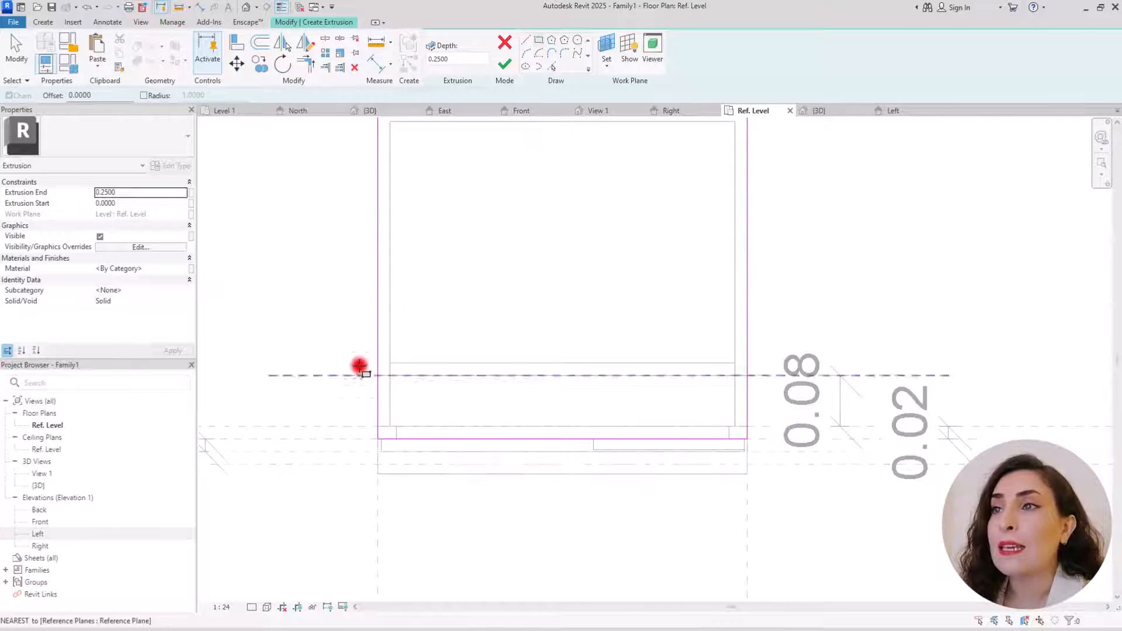
left_click(506, 65)
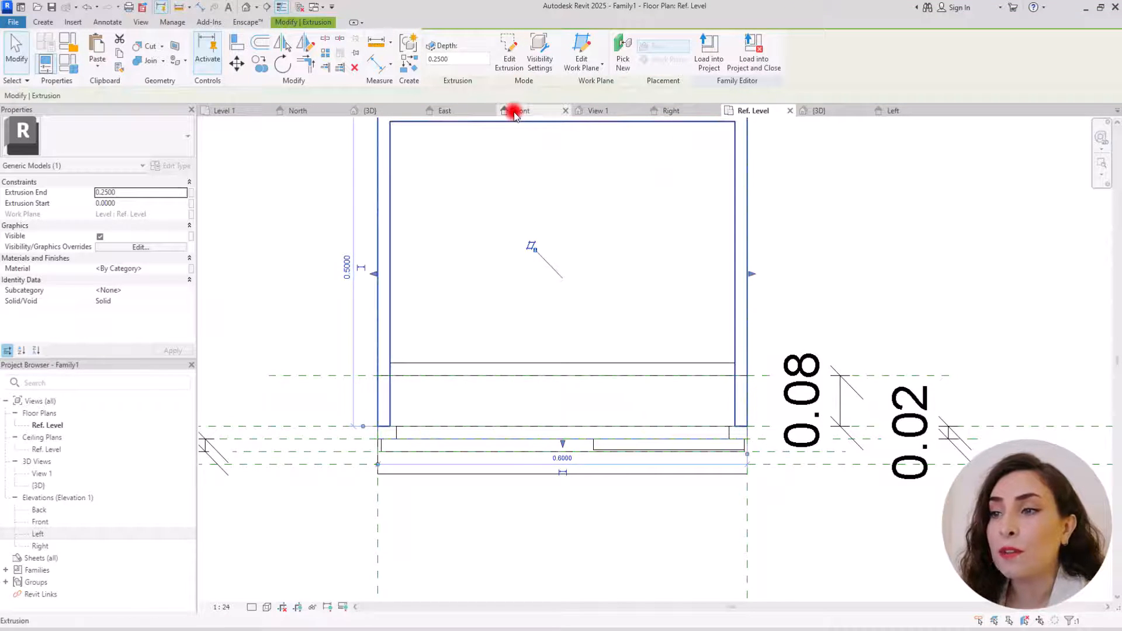
In the Front elevation, align the panel to fill the gap between base frame and cabinet, and return the view to wireframe.
left_click(515, 110)
left_click_drag(636, 290, 631, 391)
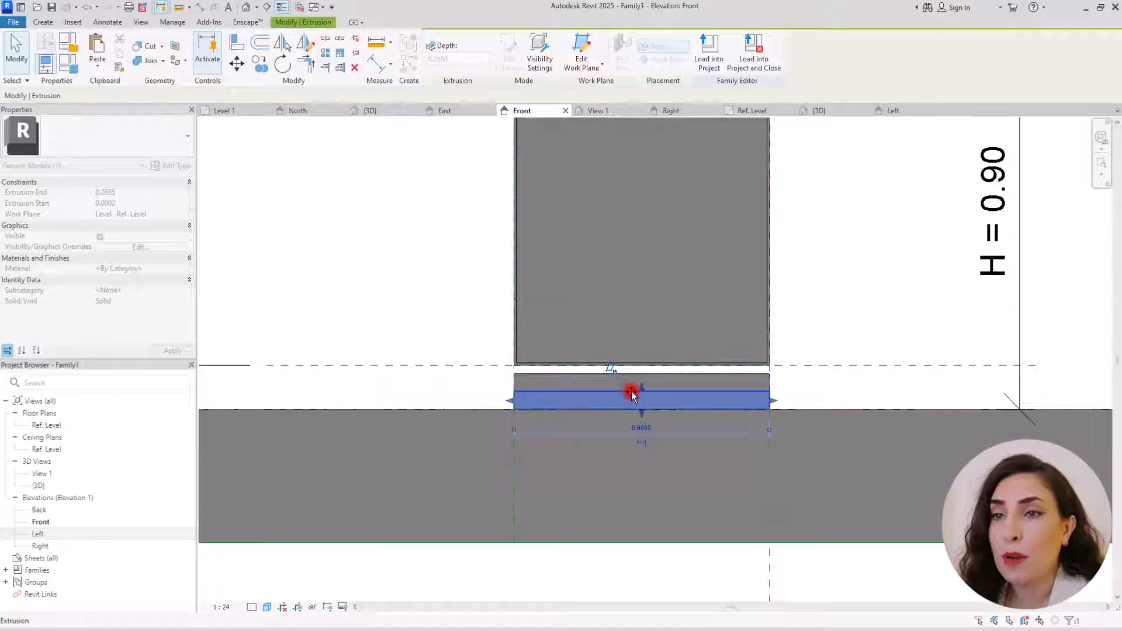
left_click(236, 42)
left_click(751, 386)
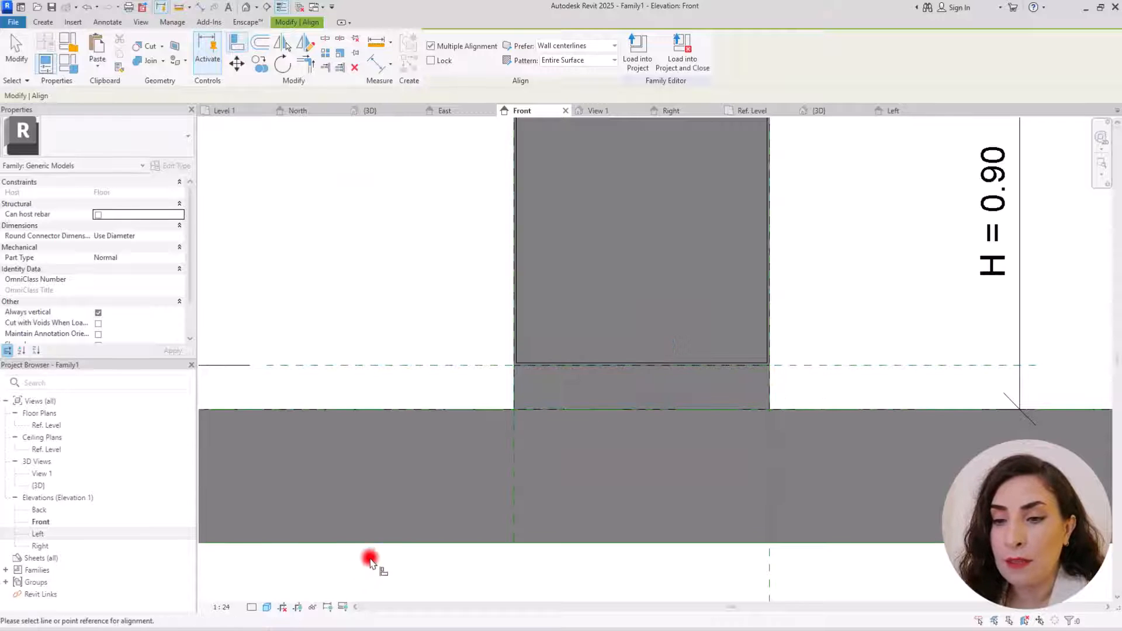
left_click(267, 607)
left_click(293, 534)
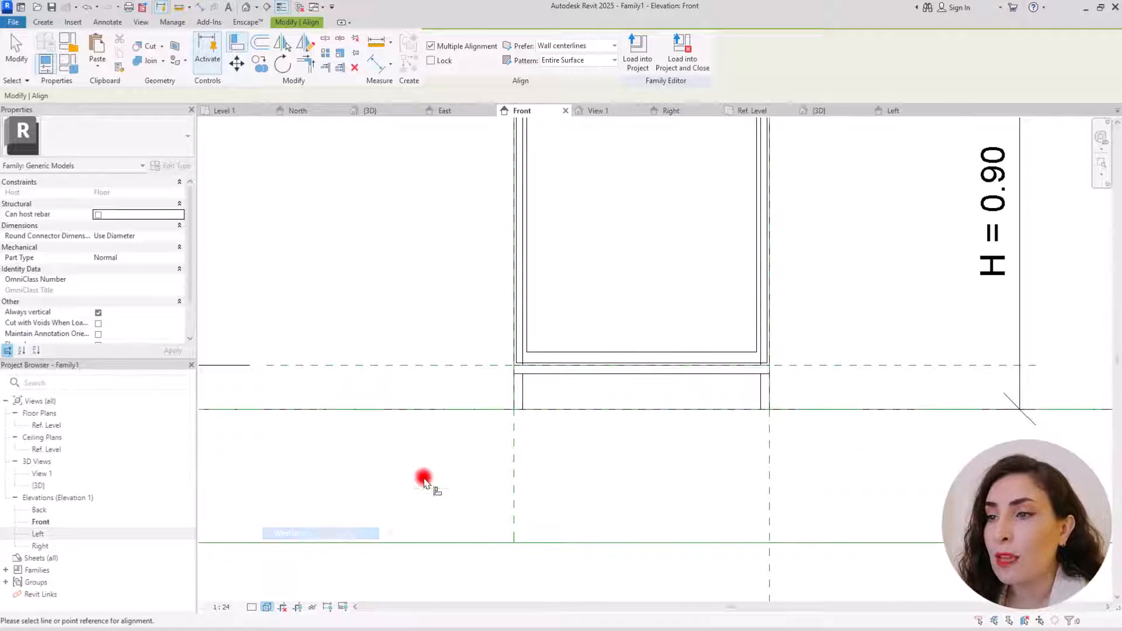
Pull the bottom panel's underside upward and align it to the top edge of the base frame in the Front elevation.
scroll(433, 476, "up", 3)
key("Escape")
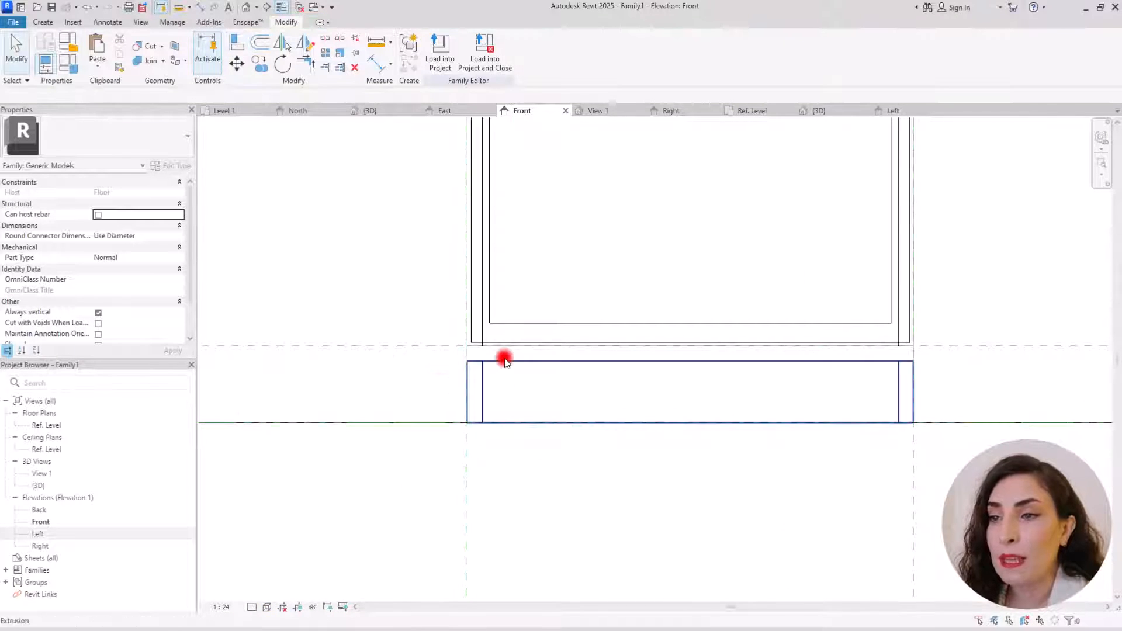
left_click(467, 353)
left_click_drag(694, 433, 686, 393)
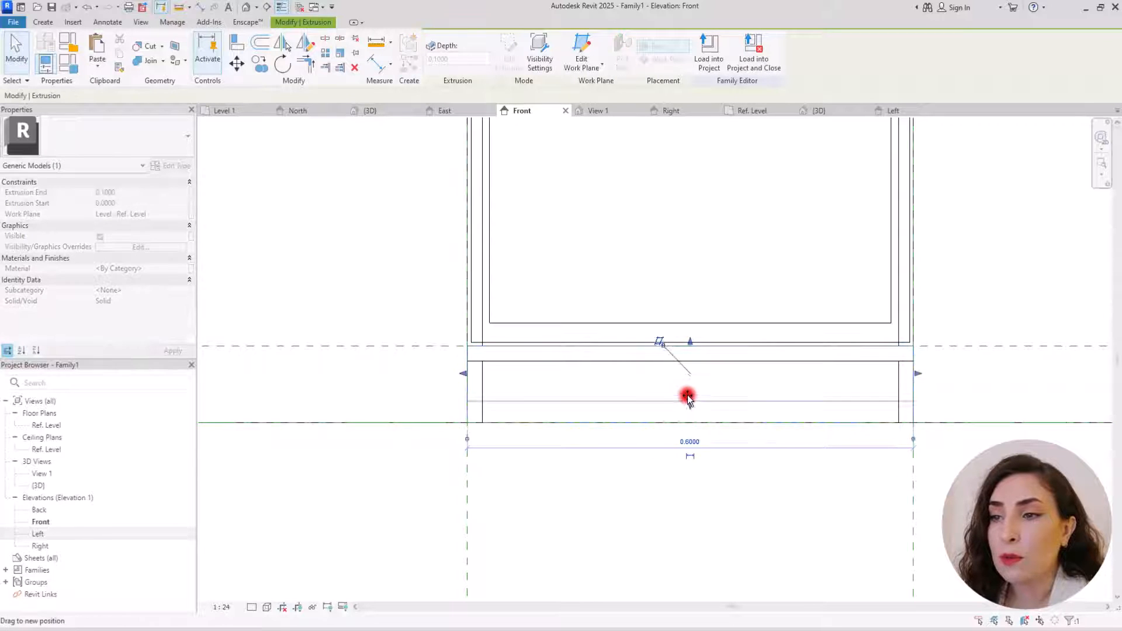
left_click(237, 43)
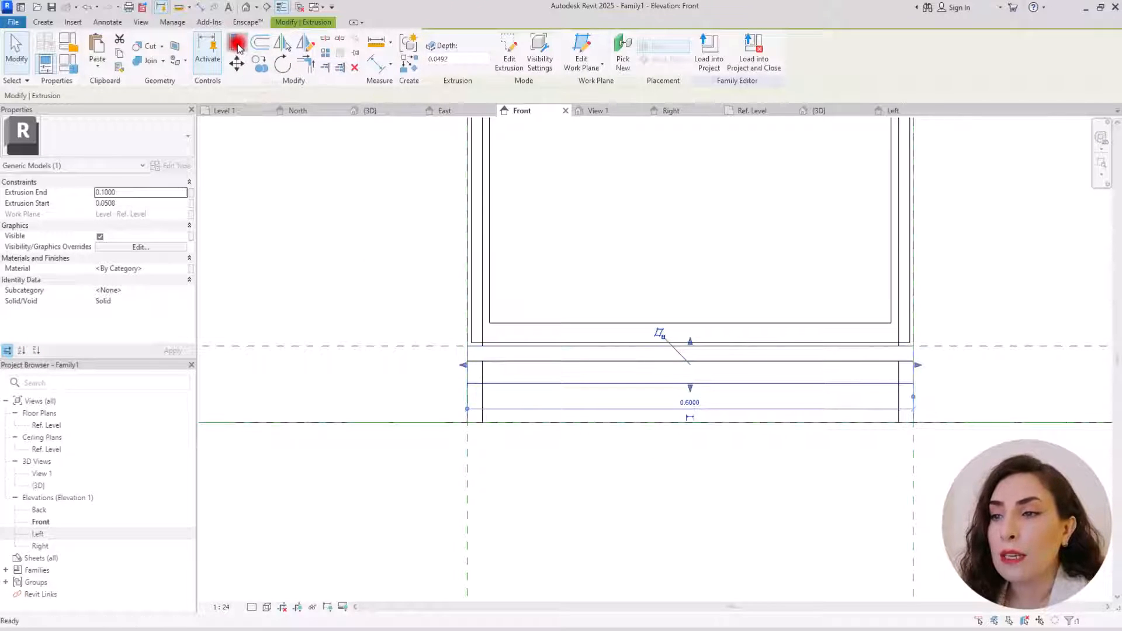
left_click(522, 362)
left_click(544, 384)
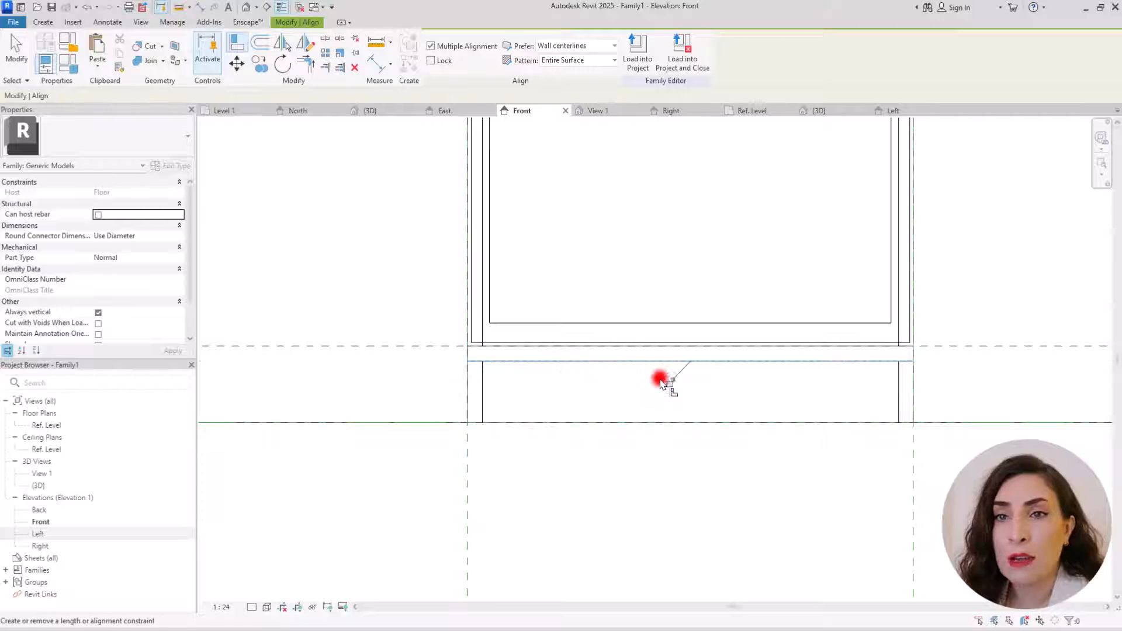
key("Escape")
key("Escape")
Check the bottom panel's extrusion start and end values against the base dimension in the Front elevation.
left_click(519, 354)
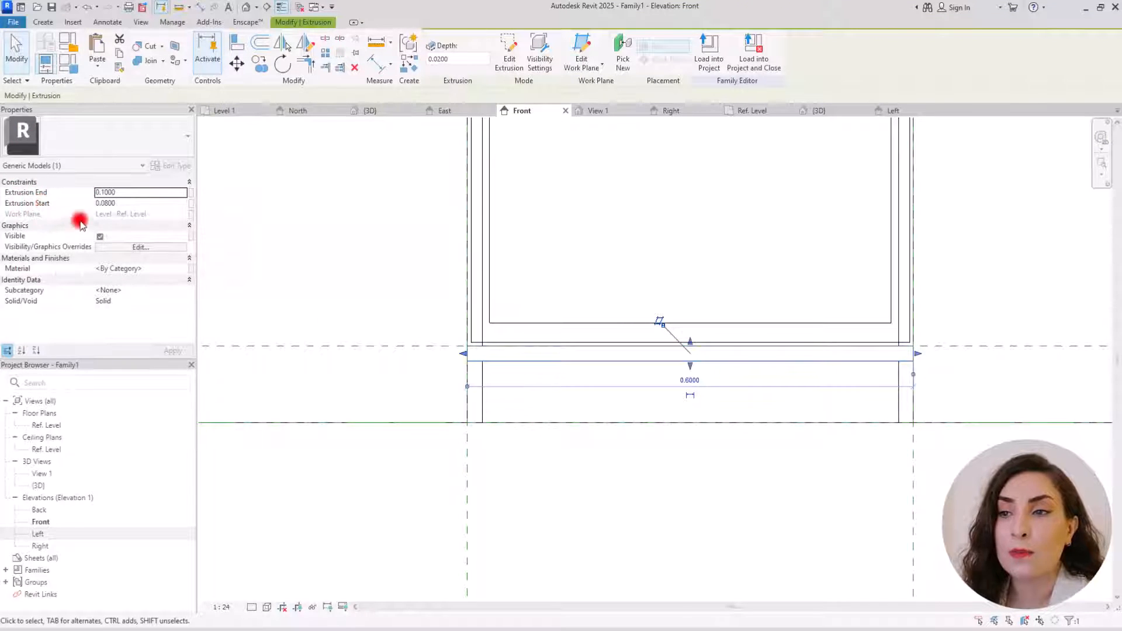
double_click(106, 193)
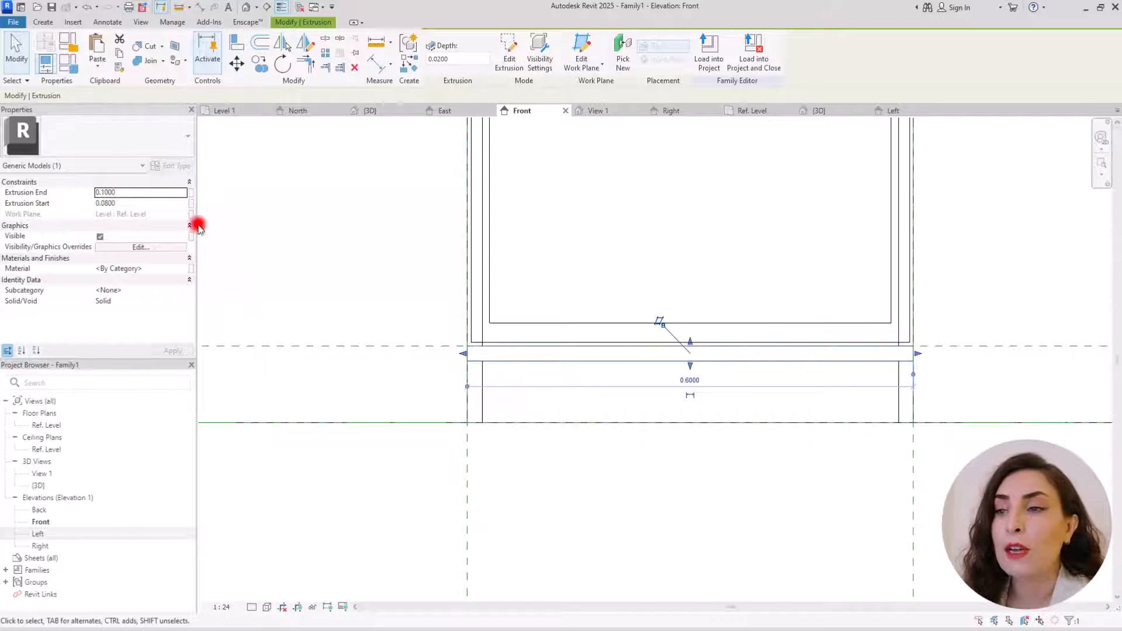
scroll(655, 370, "down", 3)
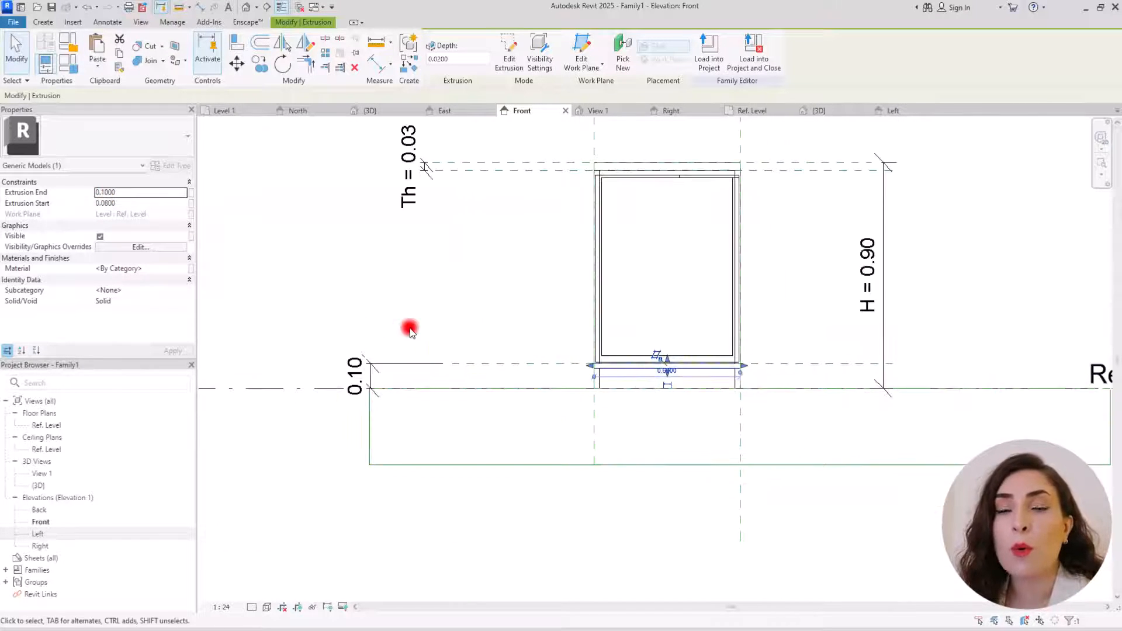
left_click(355, 431)
In the family's 3D view, associate the countertop's Visible property with a new instance family parameter named Visibility.
left_click(826, 115)
middle_click_drag(707, 187, 848, 412, "shift")
scroll(637, 365, "down", 4)
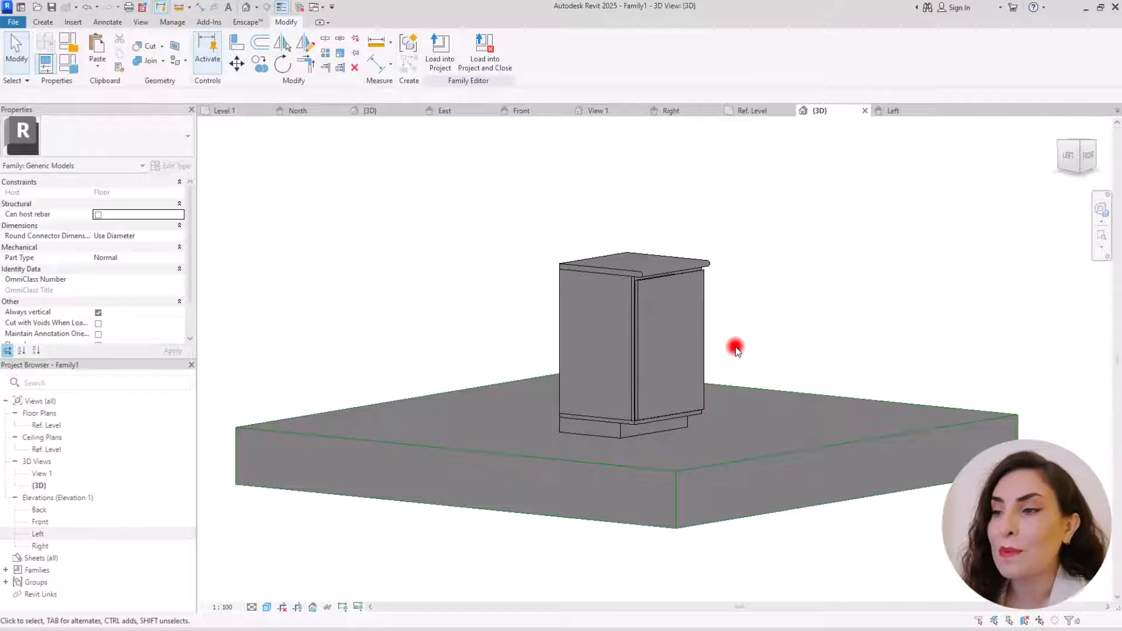
left_click(653, 192)
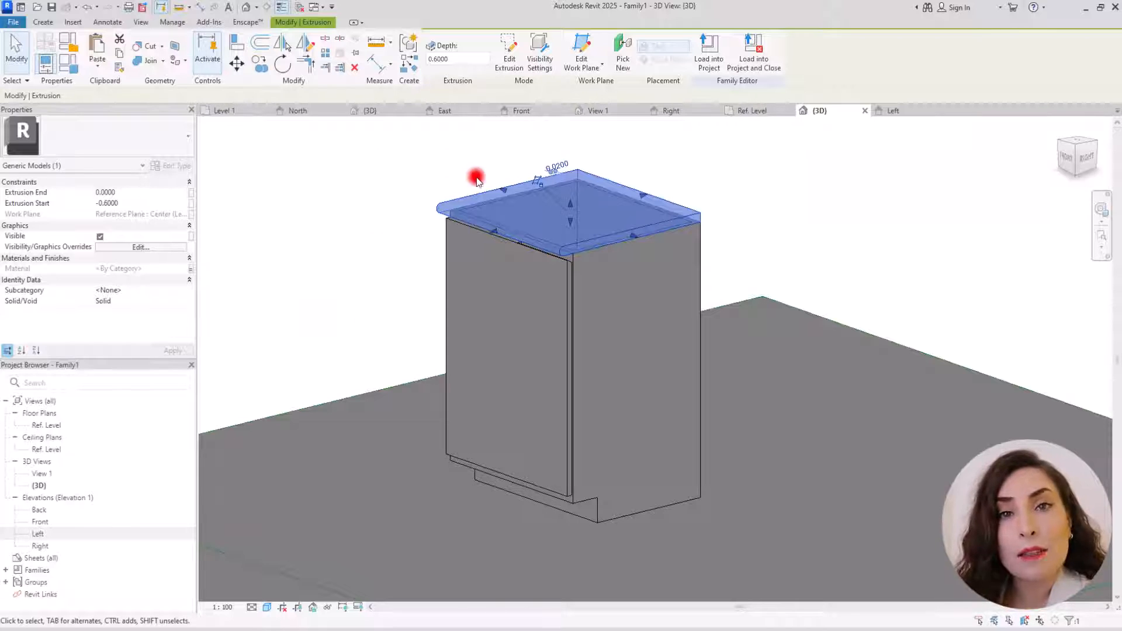
left_click(191, 237)
left_click(477, 392)
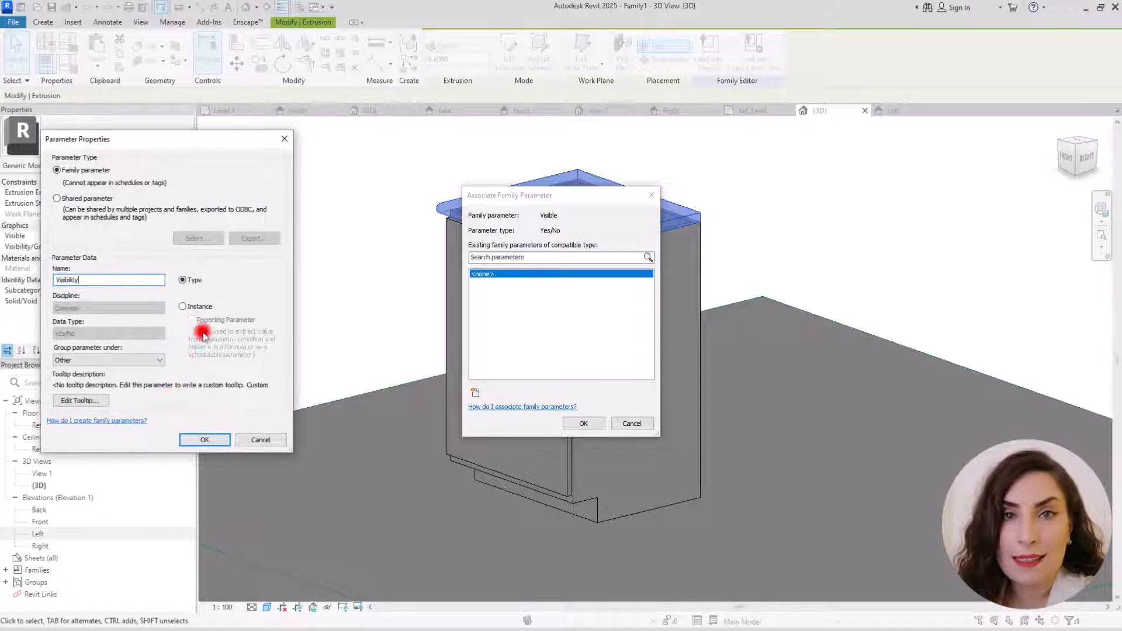
left_click(219, 442)
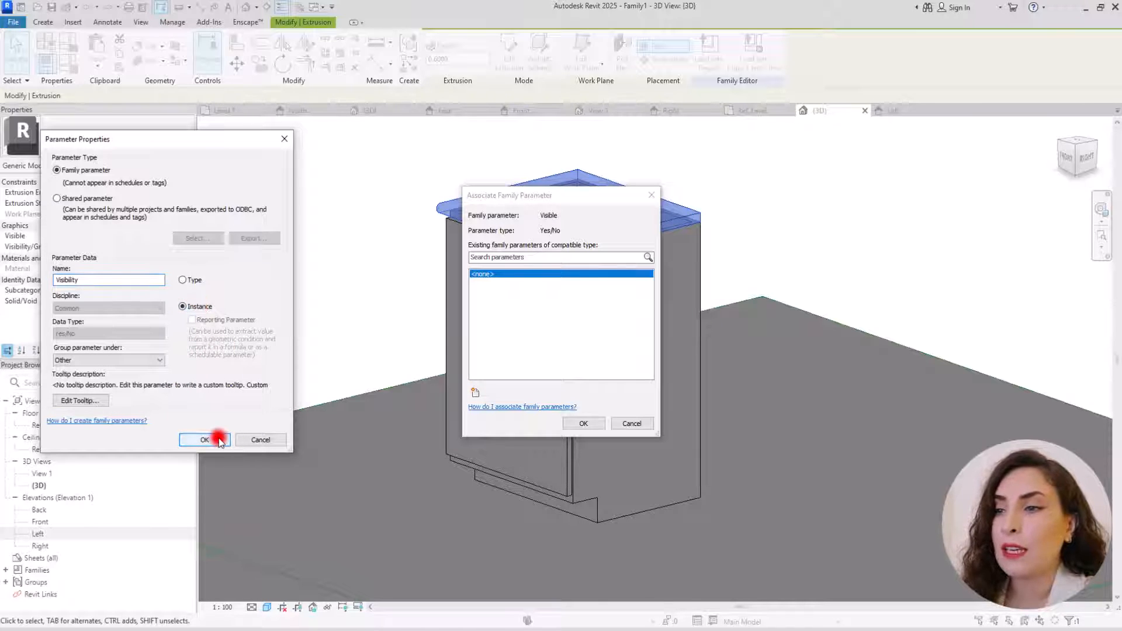
left_click(581, 423)
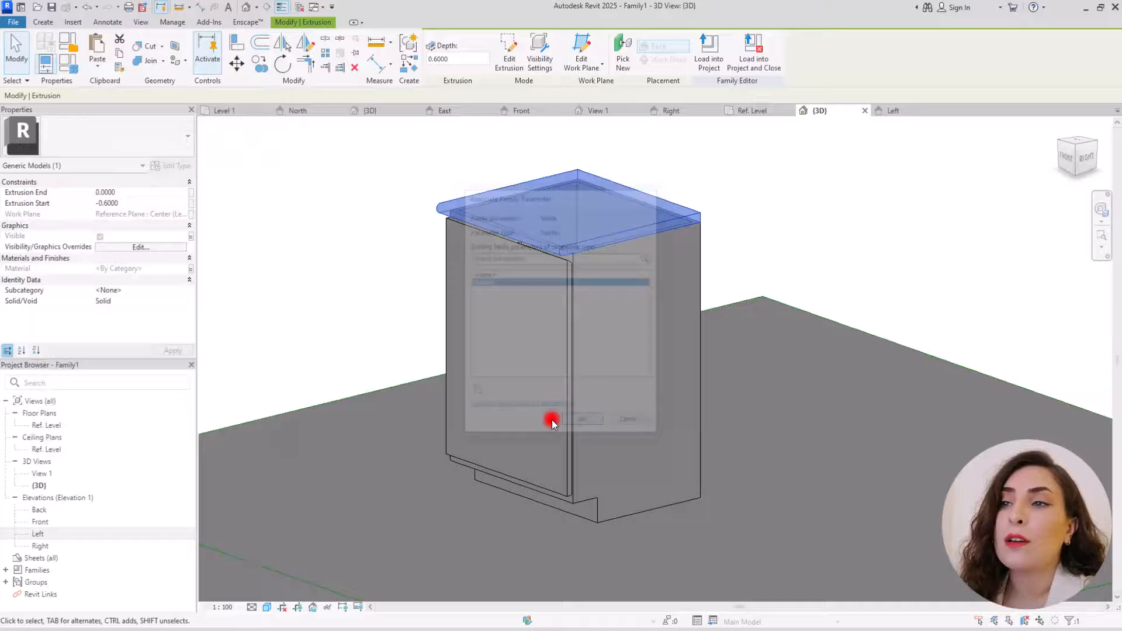
left_click(373, 256)
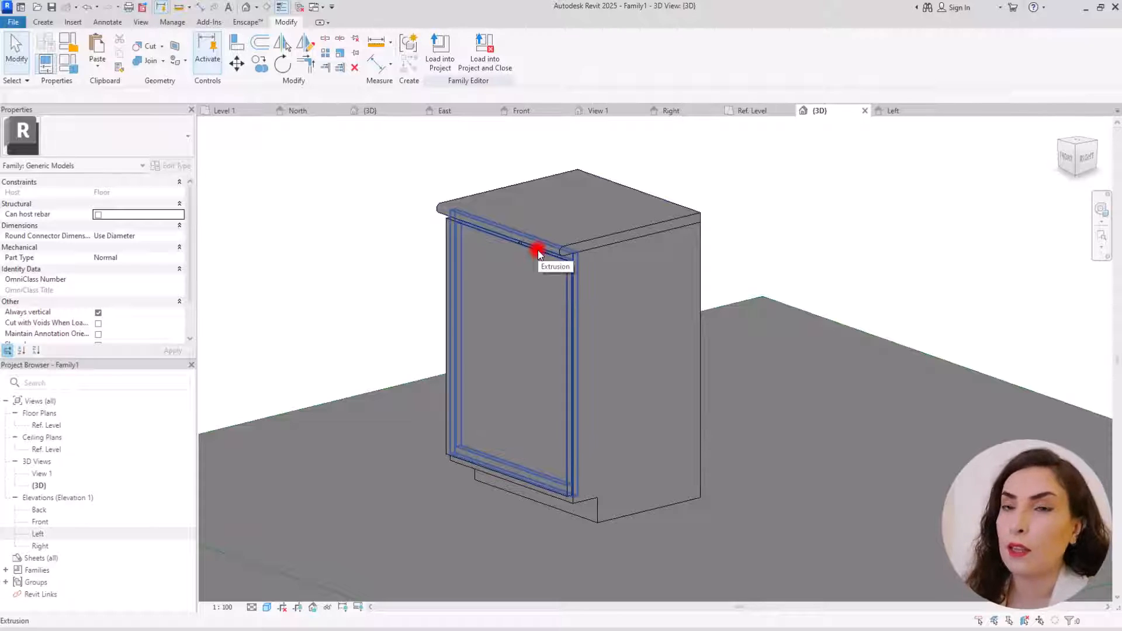
Save the family as Base Cab in the 3D Kitchen folder, reviewing the maximum backups in the file save options.
scroll(468, 266, "down", 1)
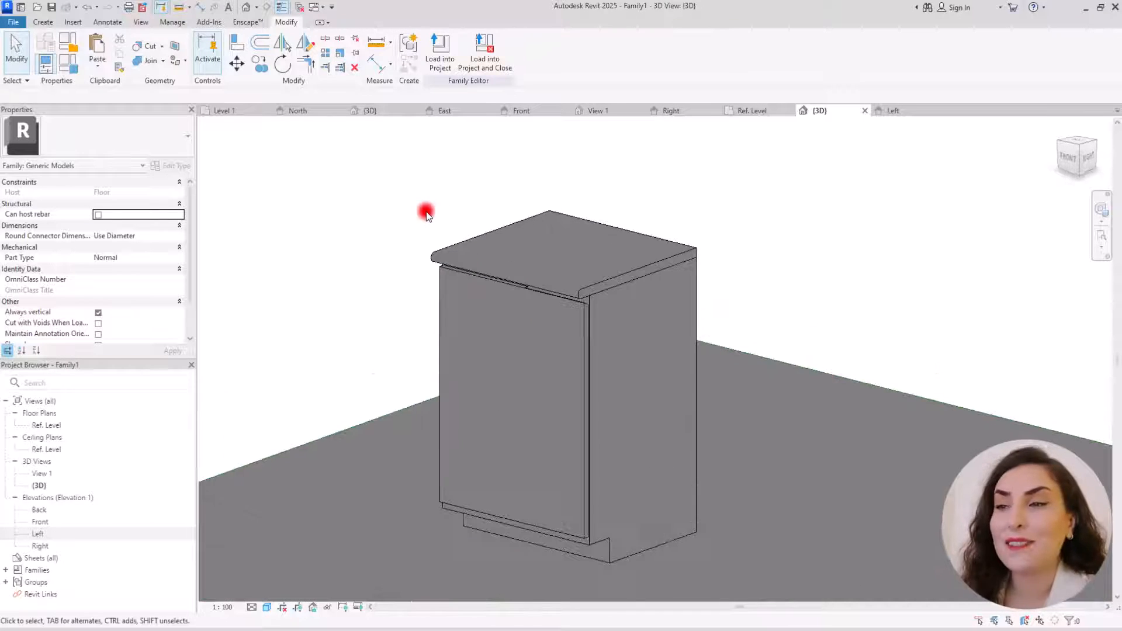
scroll(436, 234, "down", 2)
scroll(438, 238, "up", 2)
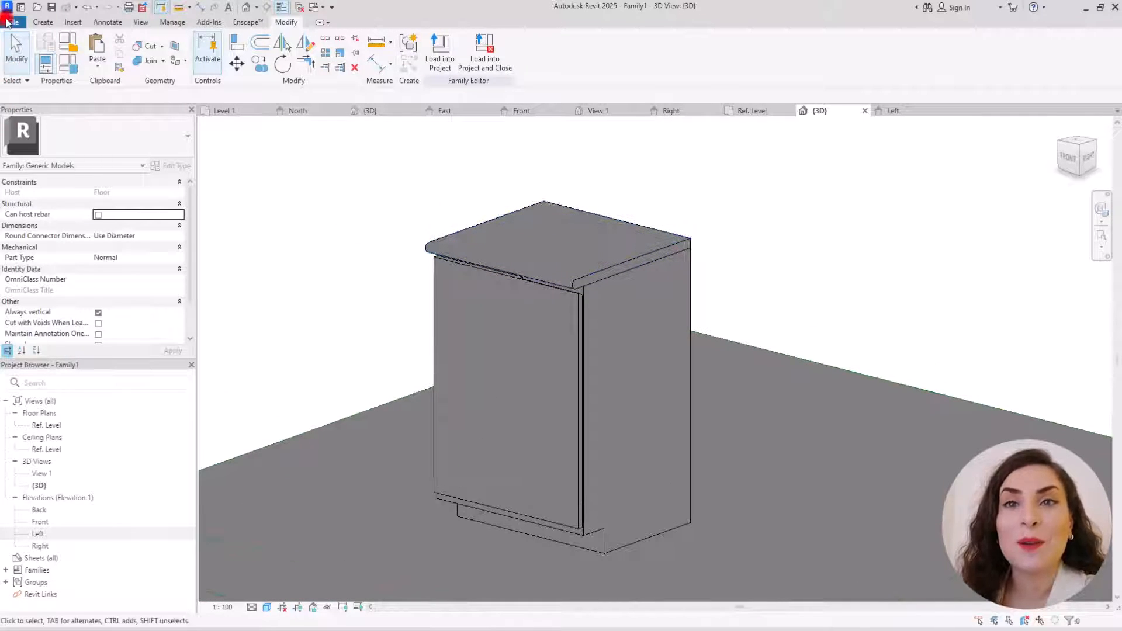
left_click(13, 22)
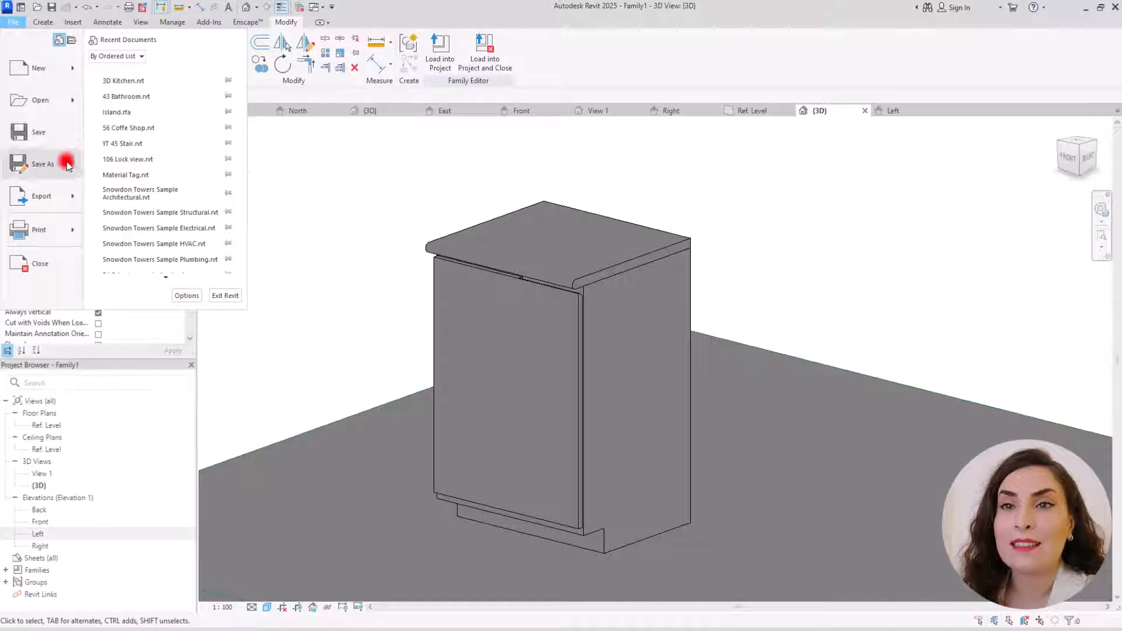
mouse_move(68, 164)
left_click(139, 158)
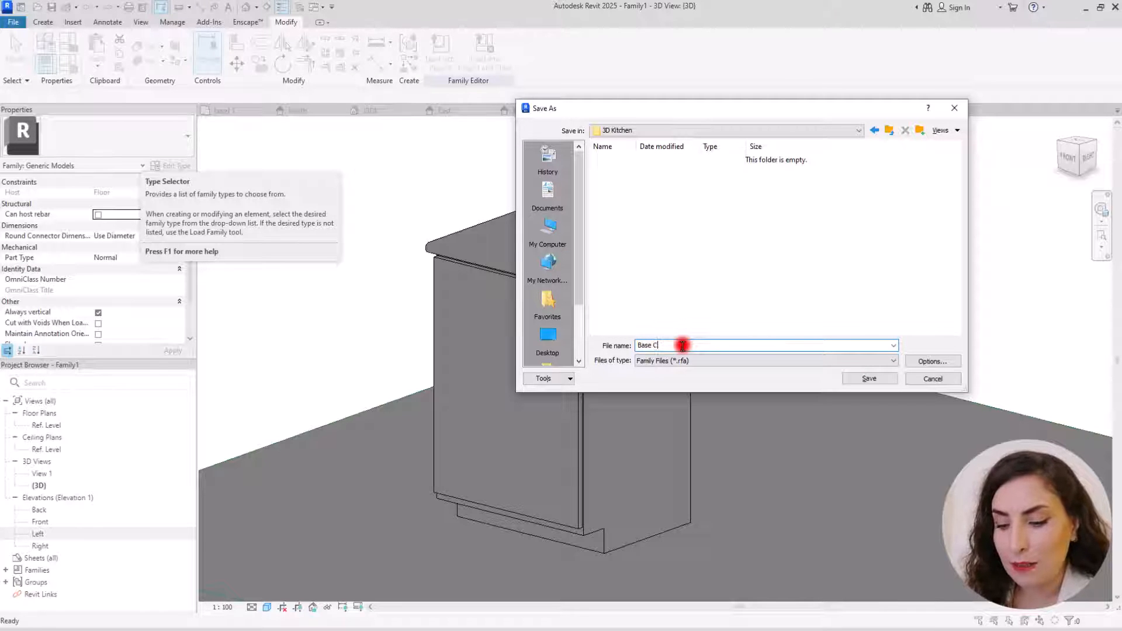
left_click(925, 360)
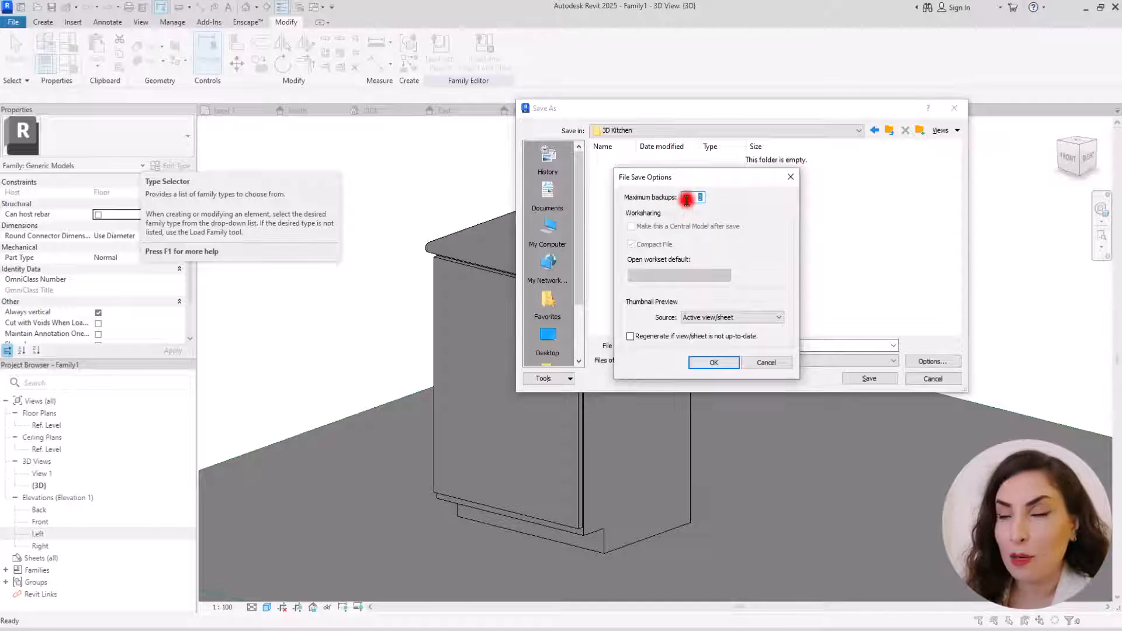
left_click(715, 363)
left_click(866, 378)
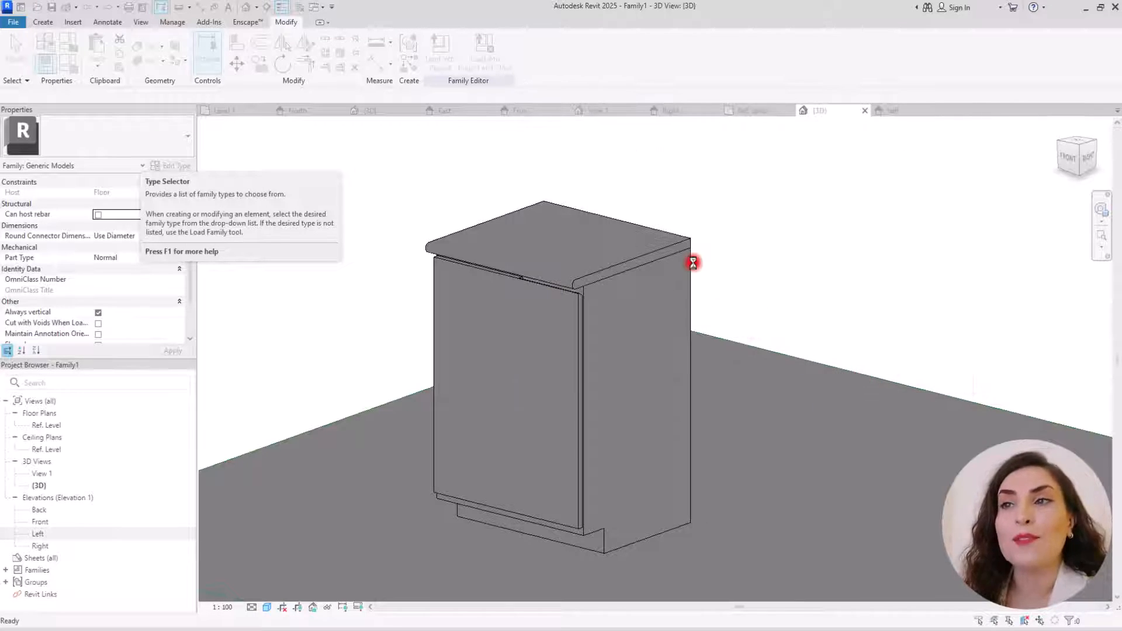
Load the family into the 3D Kitchen project and place one Base Cab near the upper-left corner of the Level 1 room.
left_click(439, 49)
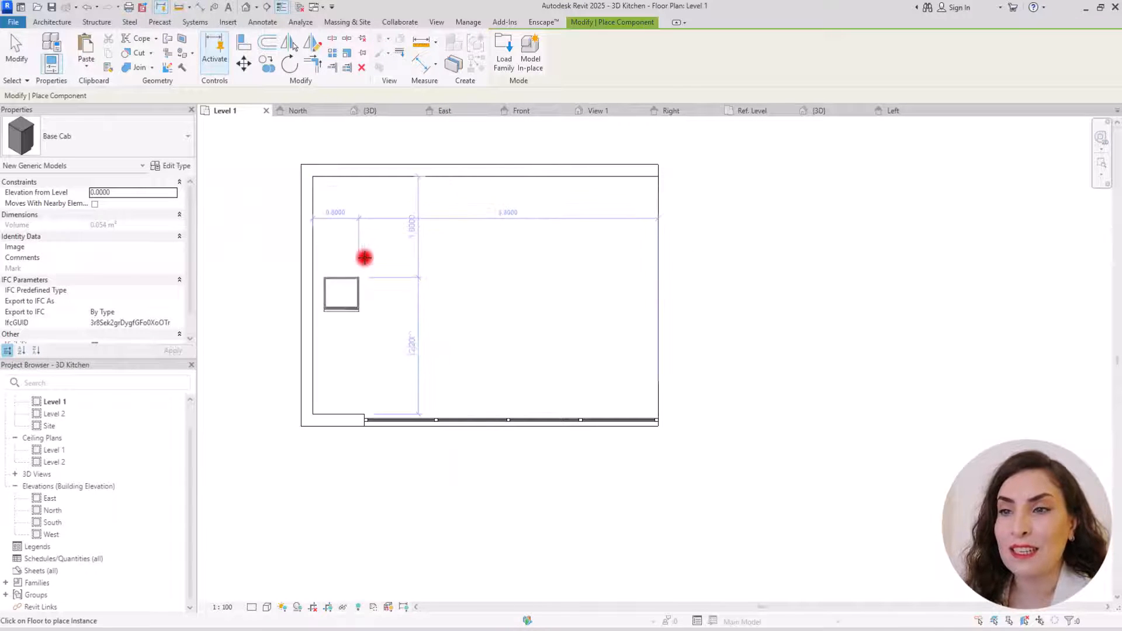
left_click(376, 201)
key("Escape")
key("Escape")
scroll(294, 190, "up", 3)
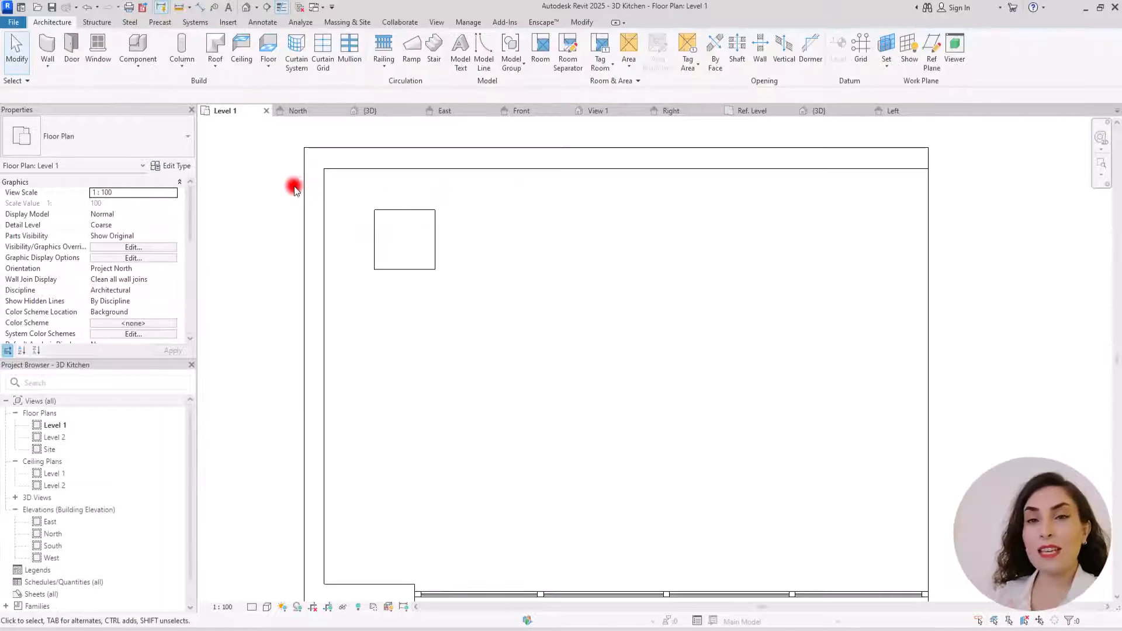
Inspect the placed base cabinet inside the kitchen room in the project's 3D view from several angles.
left_click(394, 111)
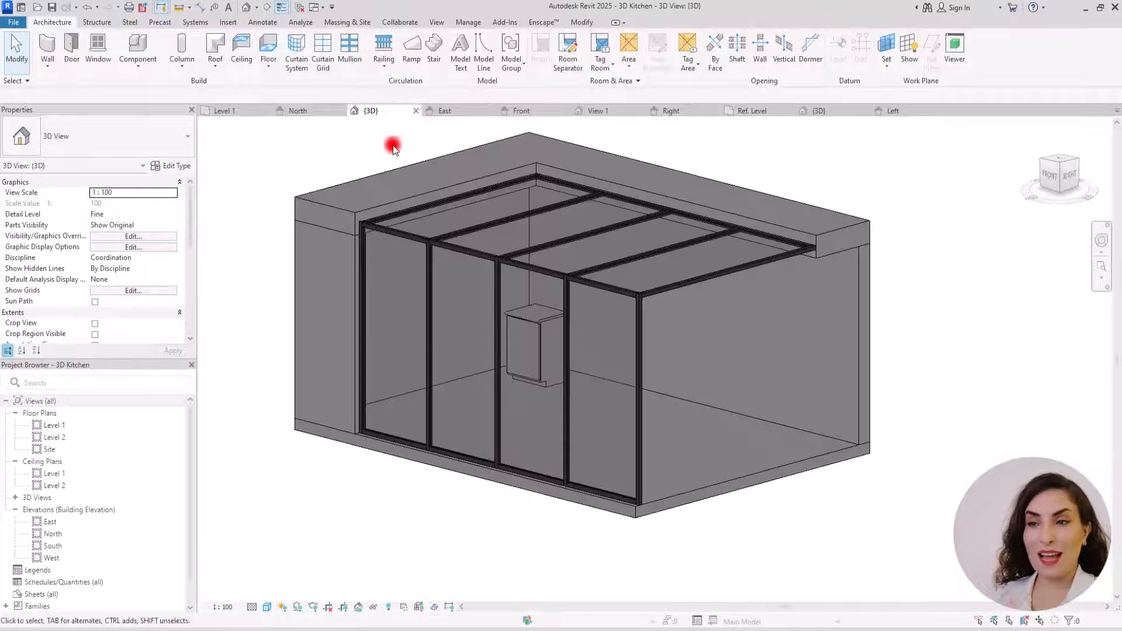
scroll(494, 361, "up", 5)
scroll(606, 406, "down", 4)
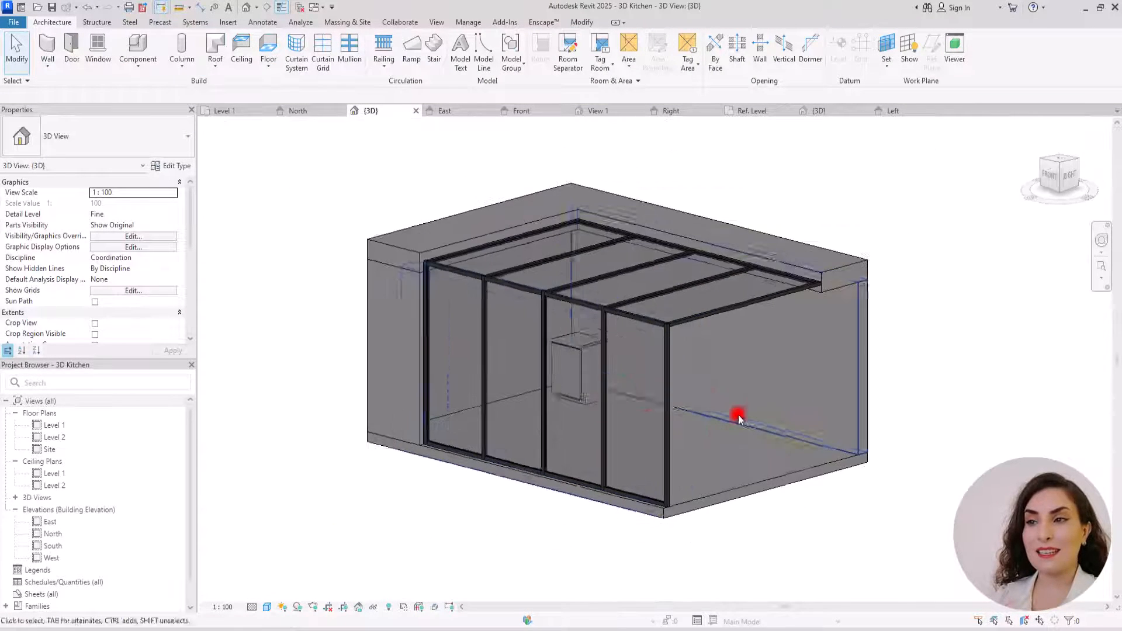
middle_click_drag(738, 418, 606, 434, "shift")
middle_click_drag(726, 388, 801, 395, "shift")
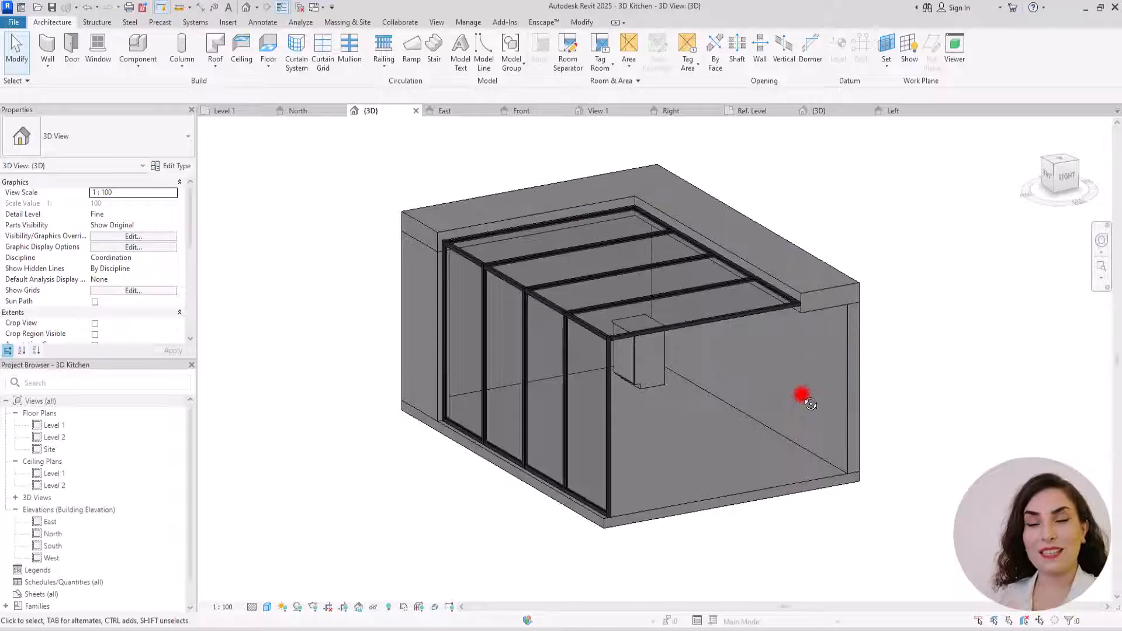
middle_click_drag(703, 405, 716, 385, "shift")
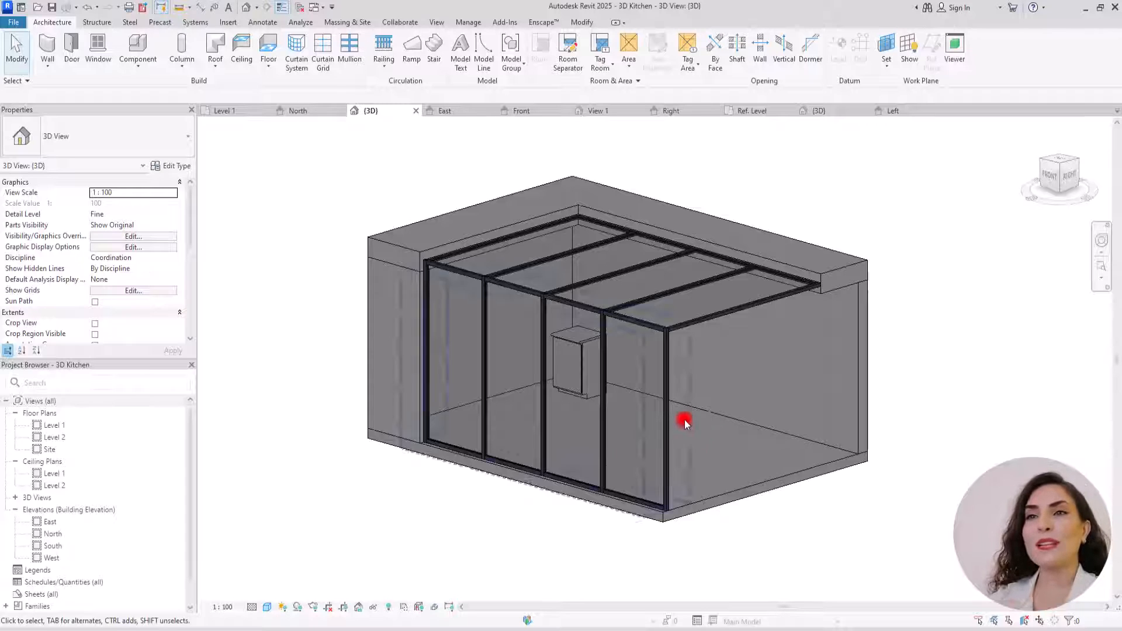
Return to the Base Cab family's 3D view and delete the countertop extrusion.
left_click(819, 111)
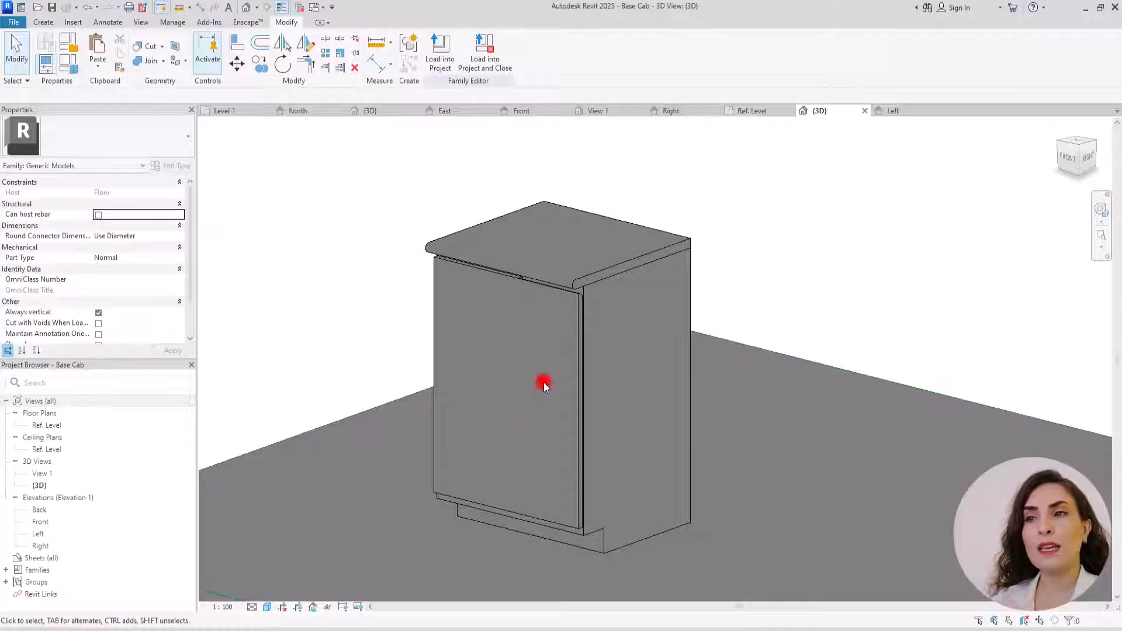
scroll(544, 382, "down", 3)
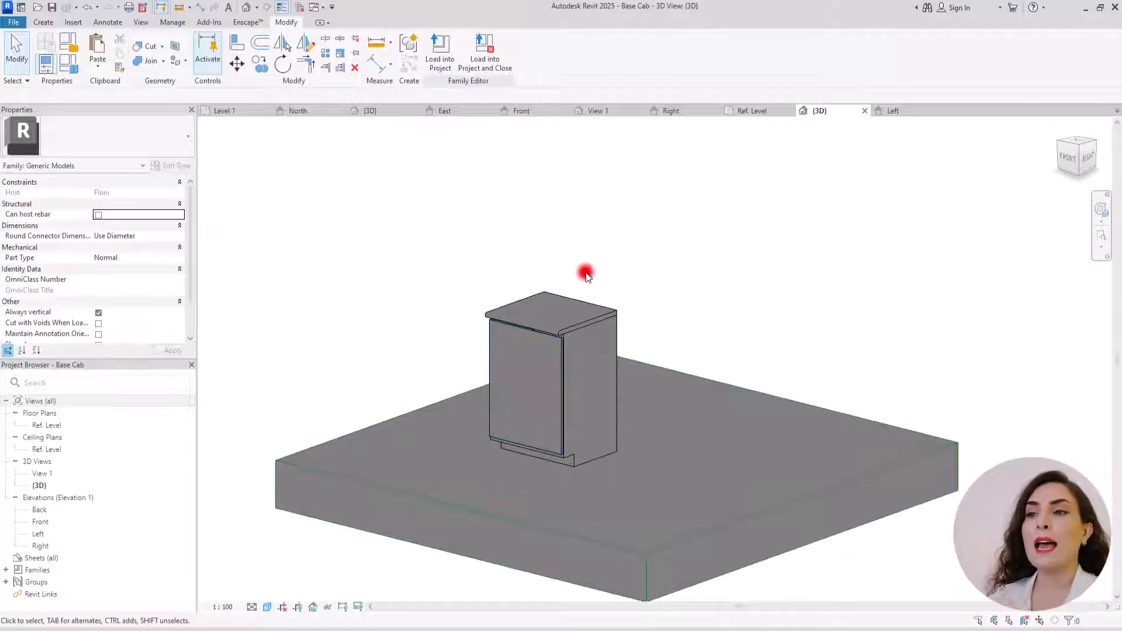
scroll(501, 330, "up", 3)
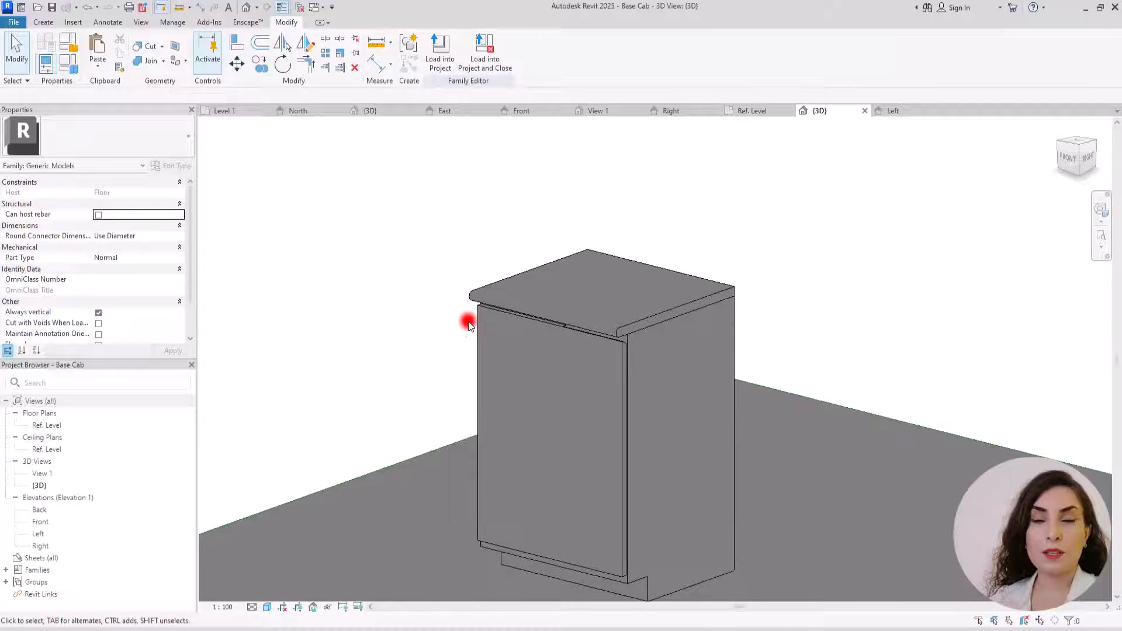
left_click(510, 272)
key("Delete")
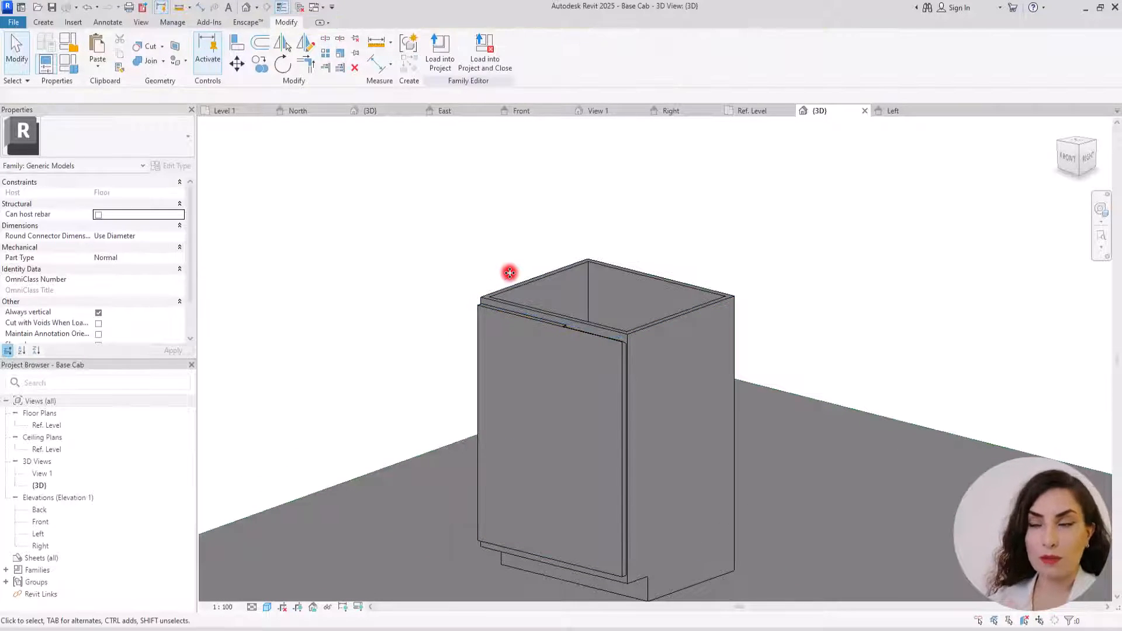
Delete the void extrusion that cuts the handle recess along the door's top edge.
scroll(595, 332, "up", 5)
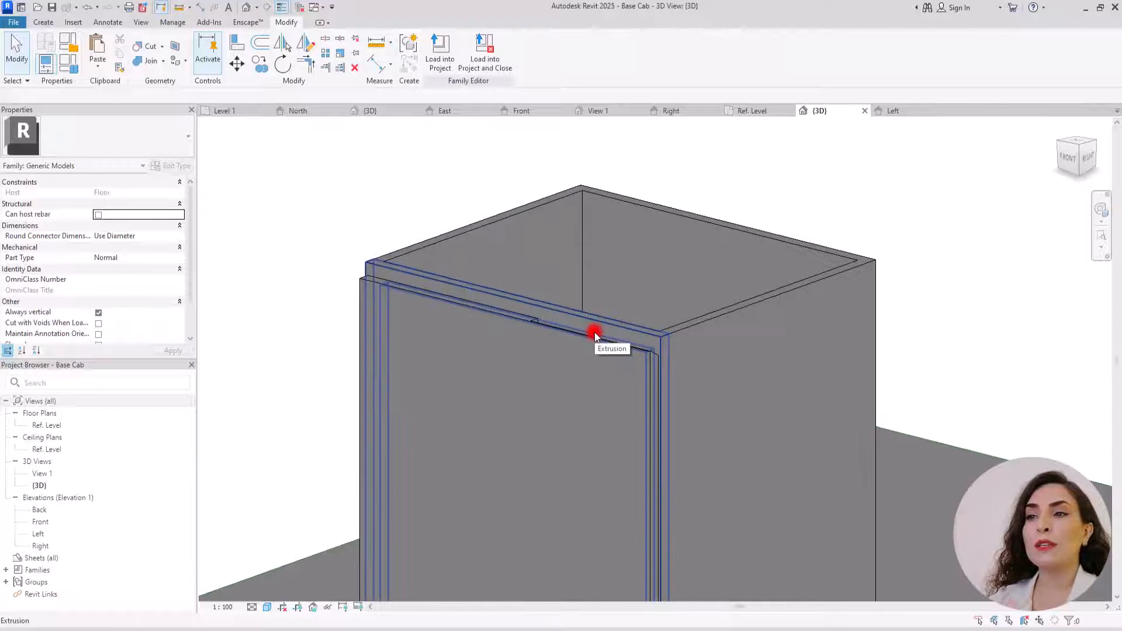
left_click(594, 331)
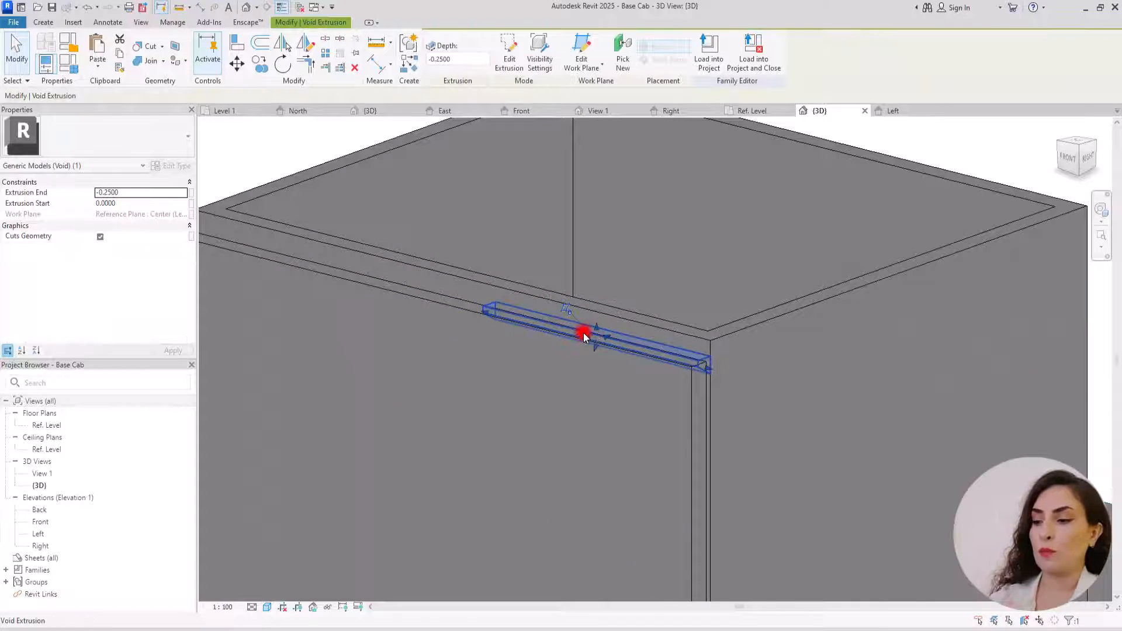
key("Delete")
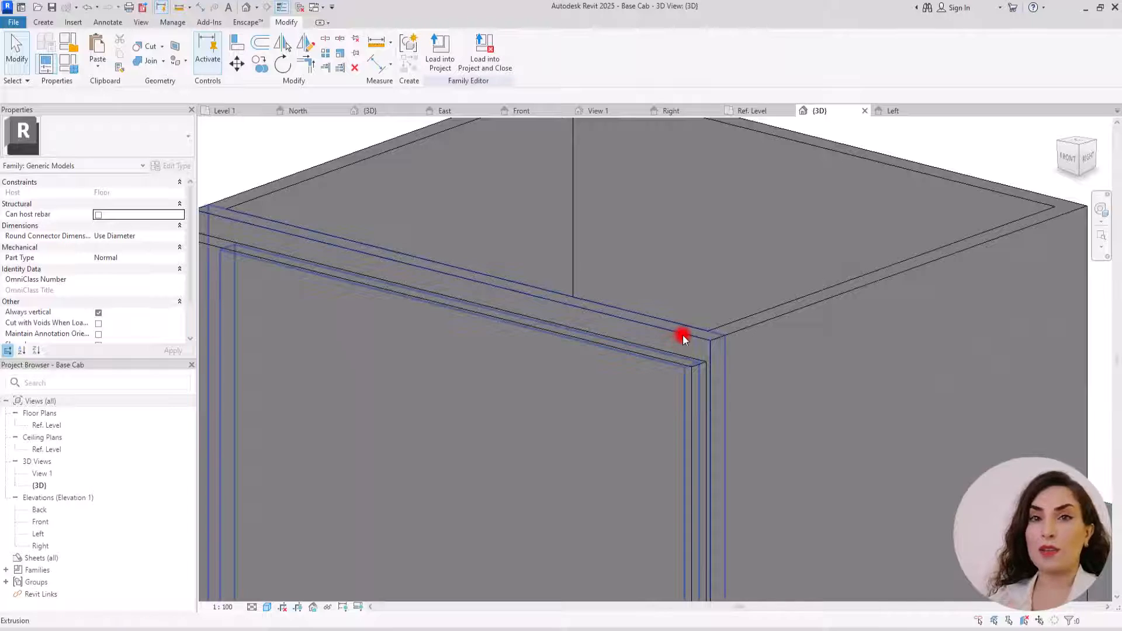
scroll(683, 334, "down", 8)
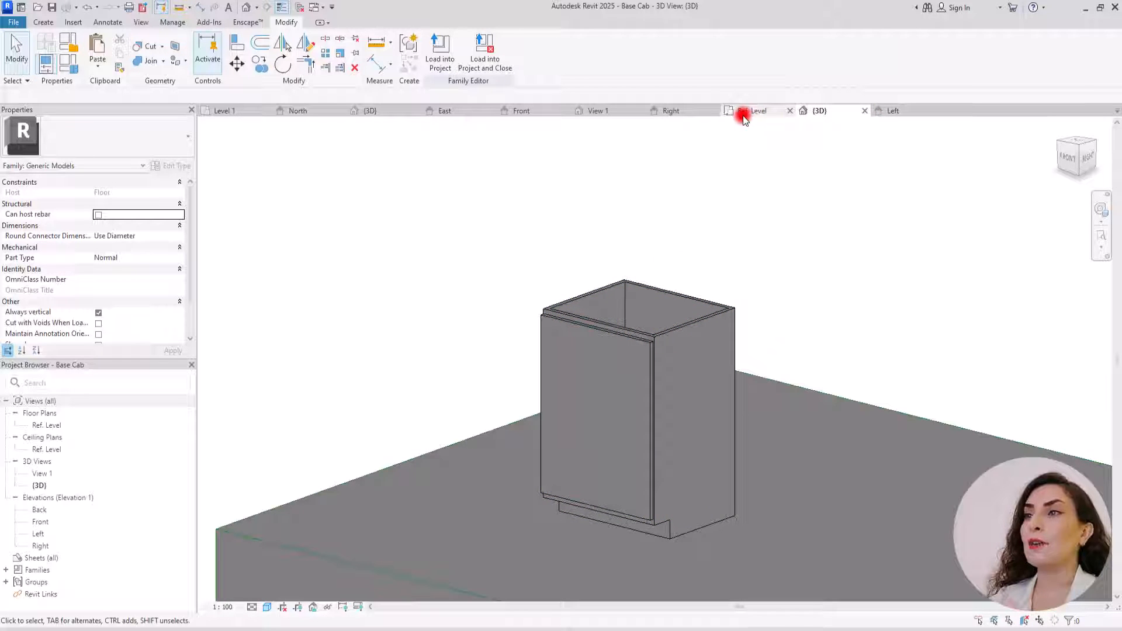
In the Front elevation, set the family's Th thickness parameter to 0.02.
left_click(523, 110)
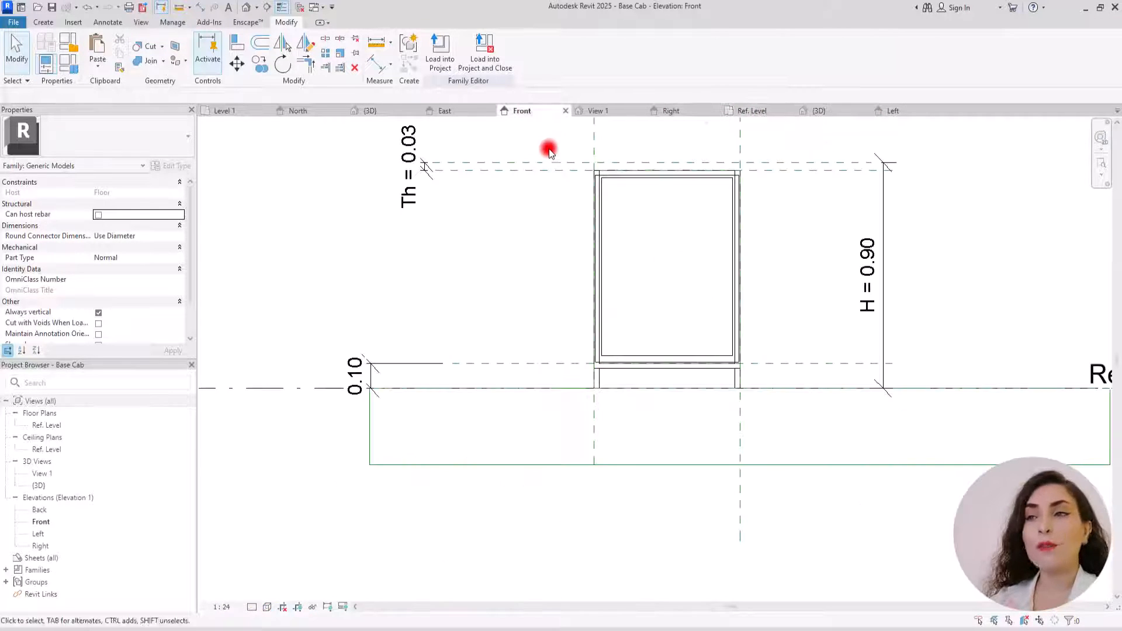
scroll(652, 128, "up", 2)
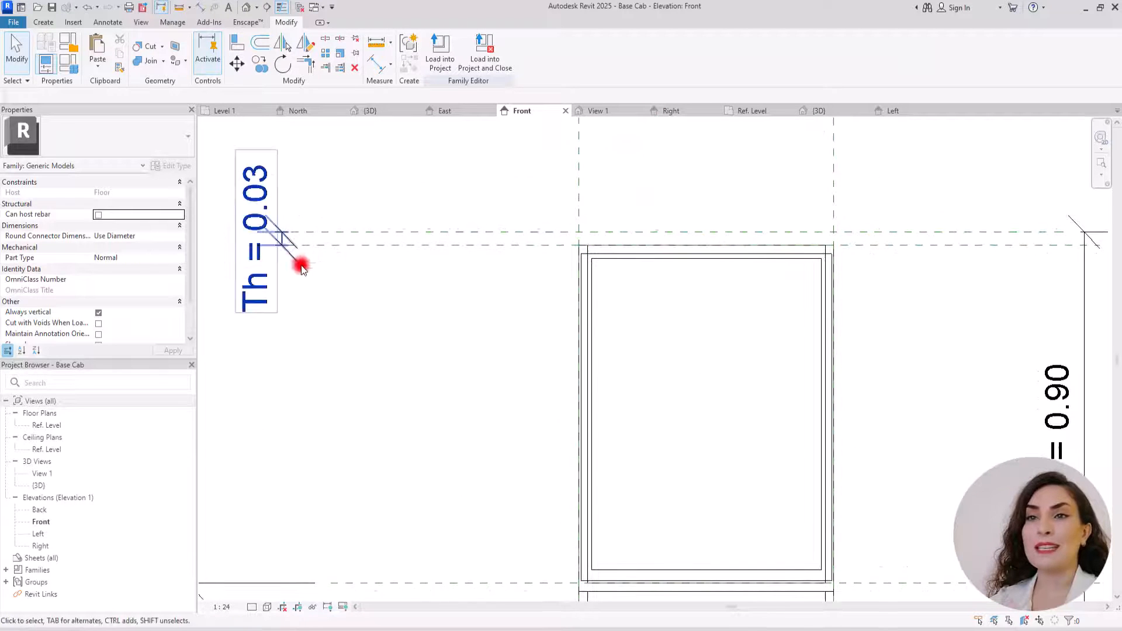
left_click(295, 248)
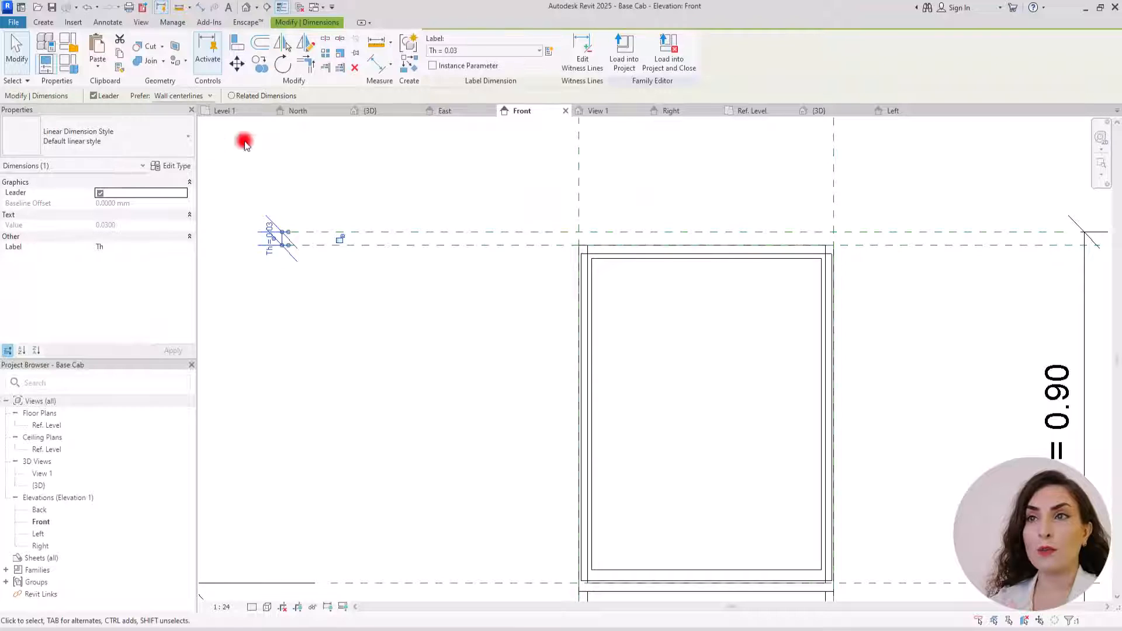
left_click(66, 69)
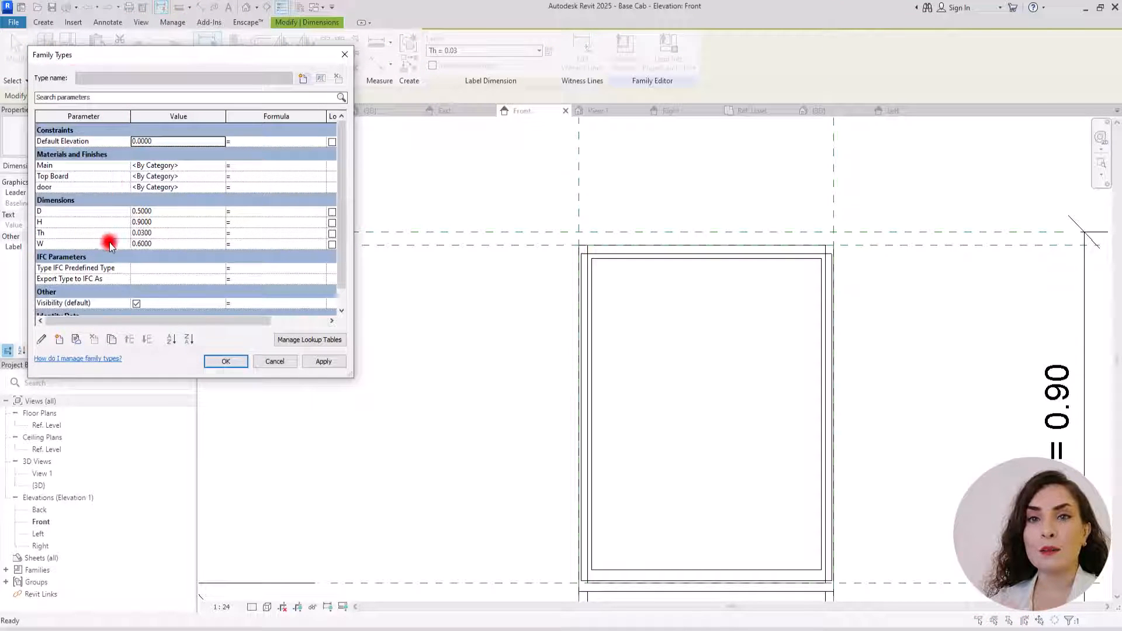
left_click(140, 233)
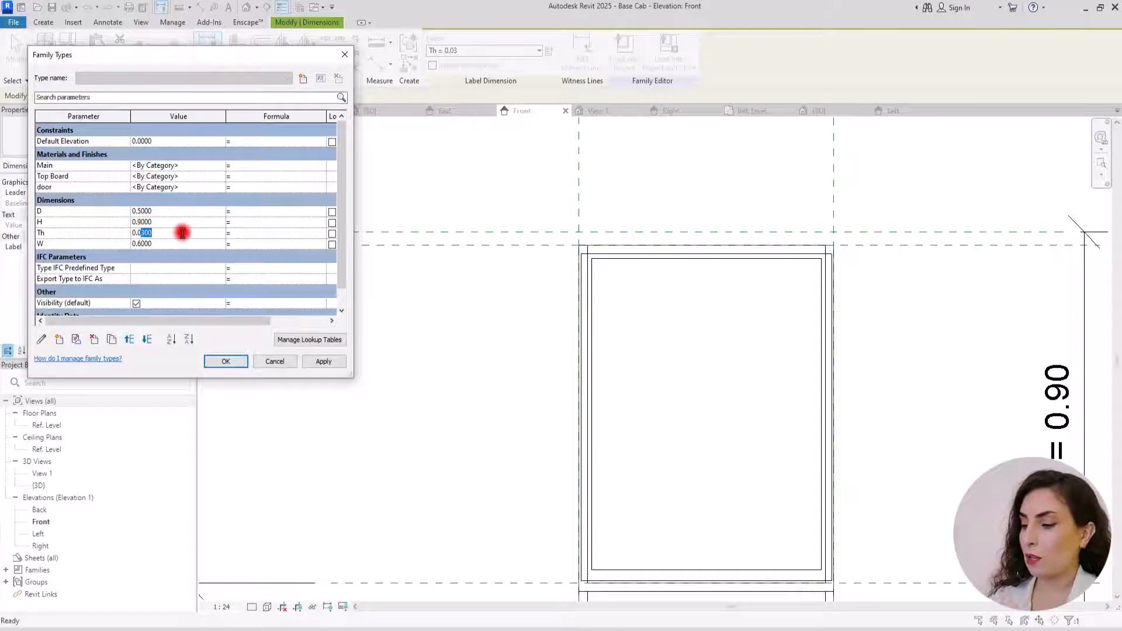
key("Tab")
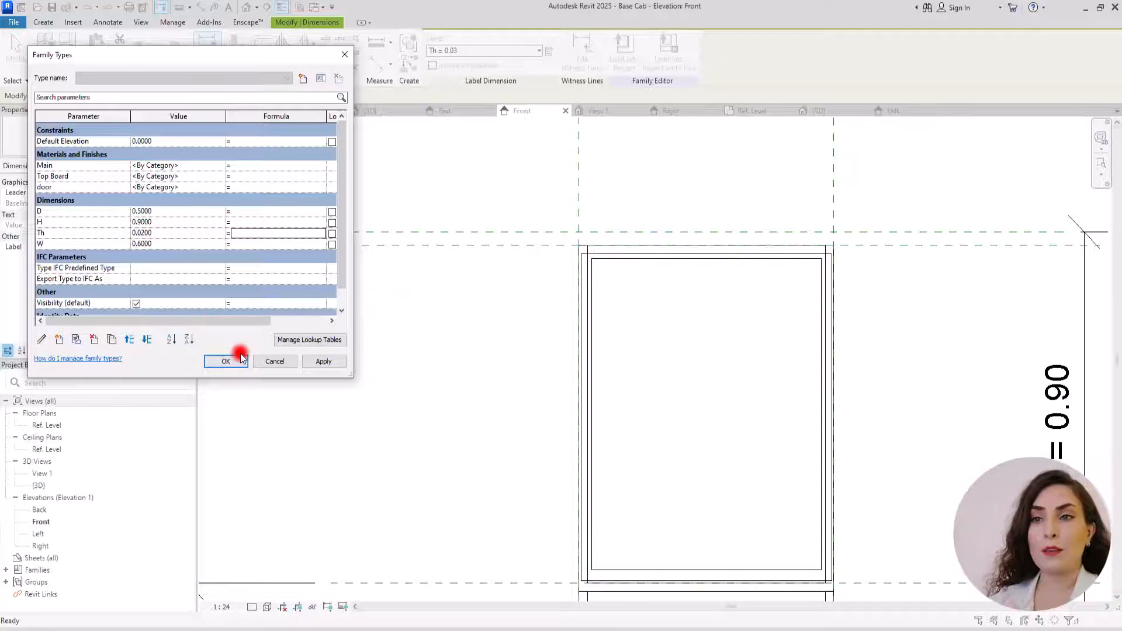
key("Return")
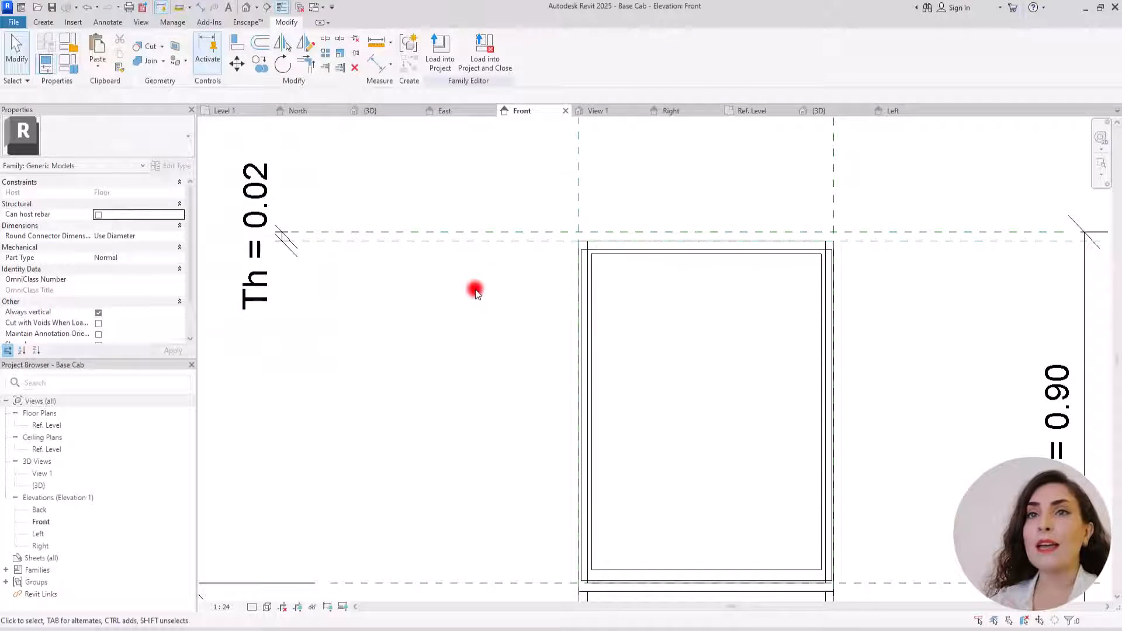
Start an extrusion and sketch a 0.60 by 0.02 rectangle between the two uppermost reference planes, across the cabinet's full width.
left_click(41, 22)
left_click(99, 47)
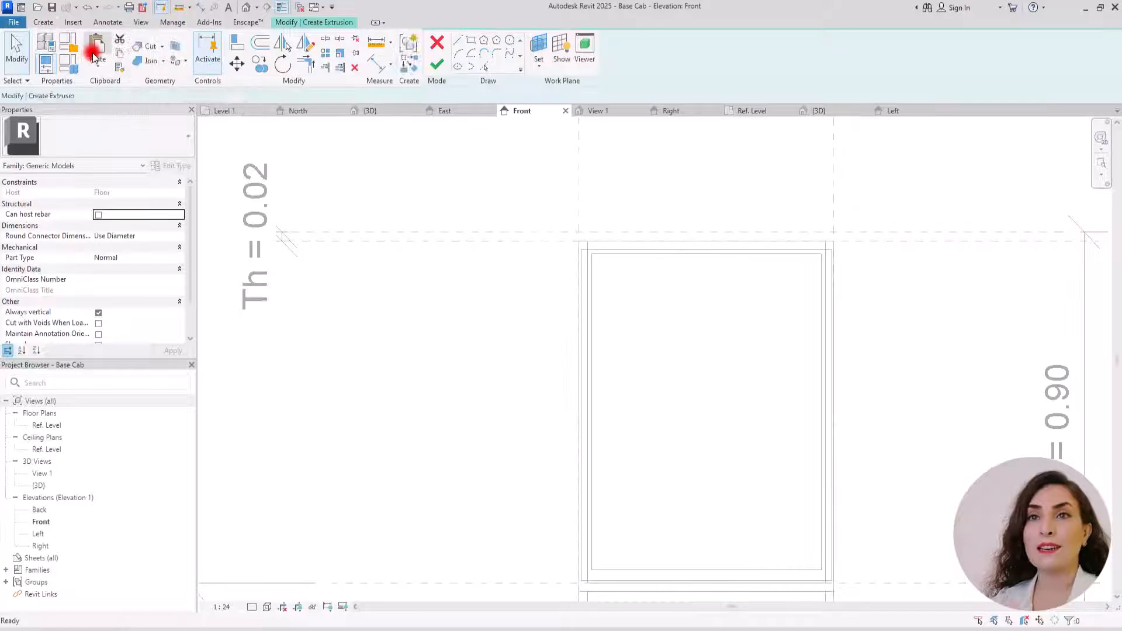
left_click(537, 40)
scroll(859, 201, "up", 4)
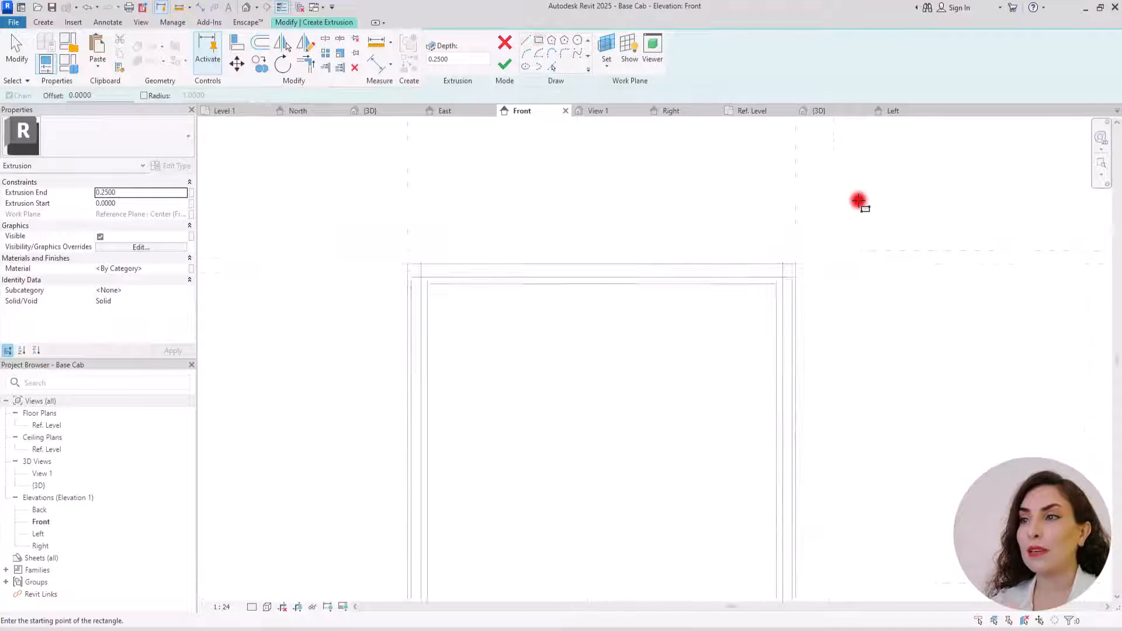
left_click(275, 265)
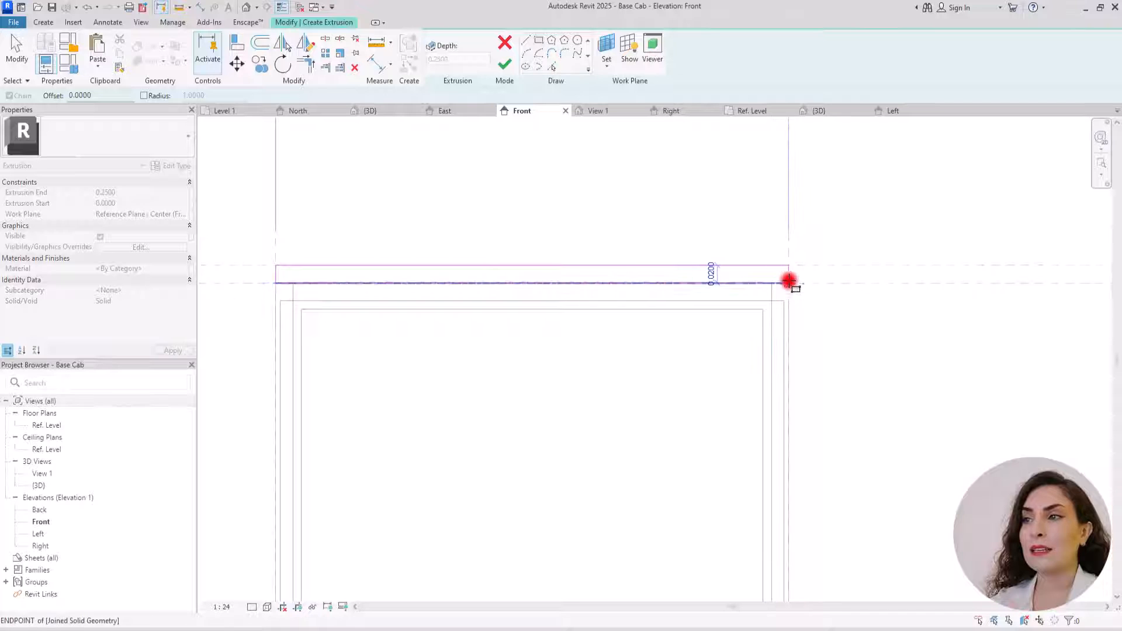
left_click(788, 284)
Lock all four edges of the top panel rectangle to their reference planes and finish the extrusion.
left_click(553, 261)
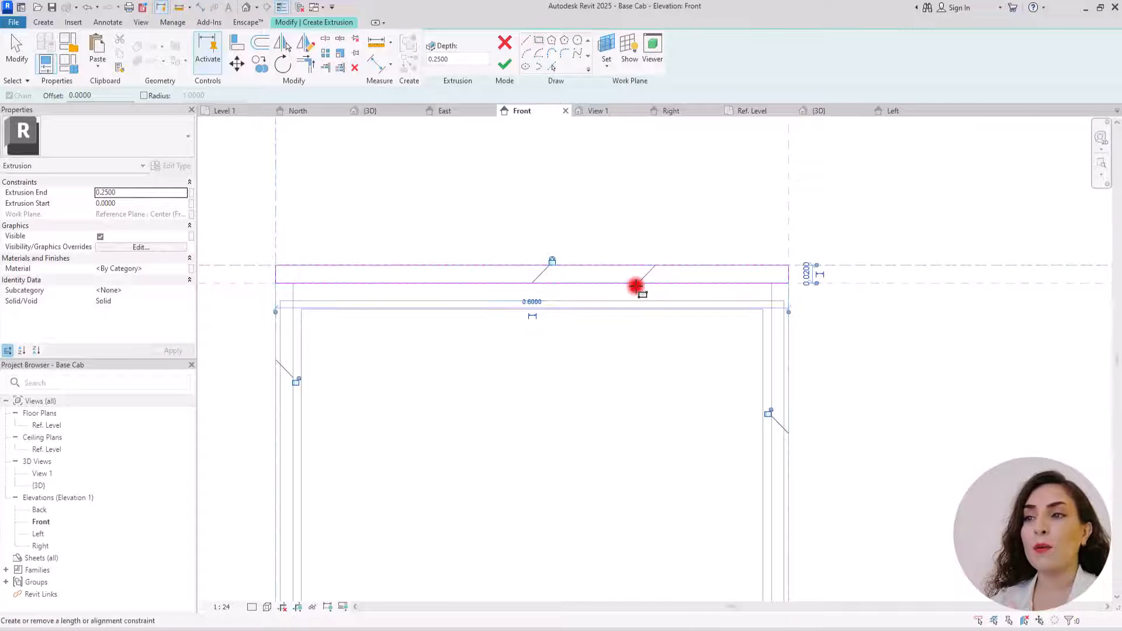
left_click(635, 285)
left_click(296, 380)
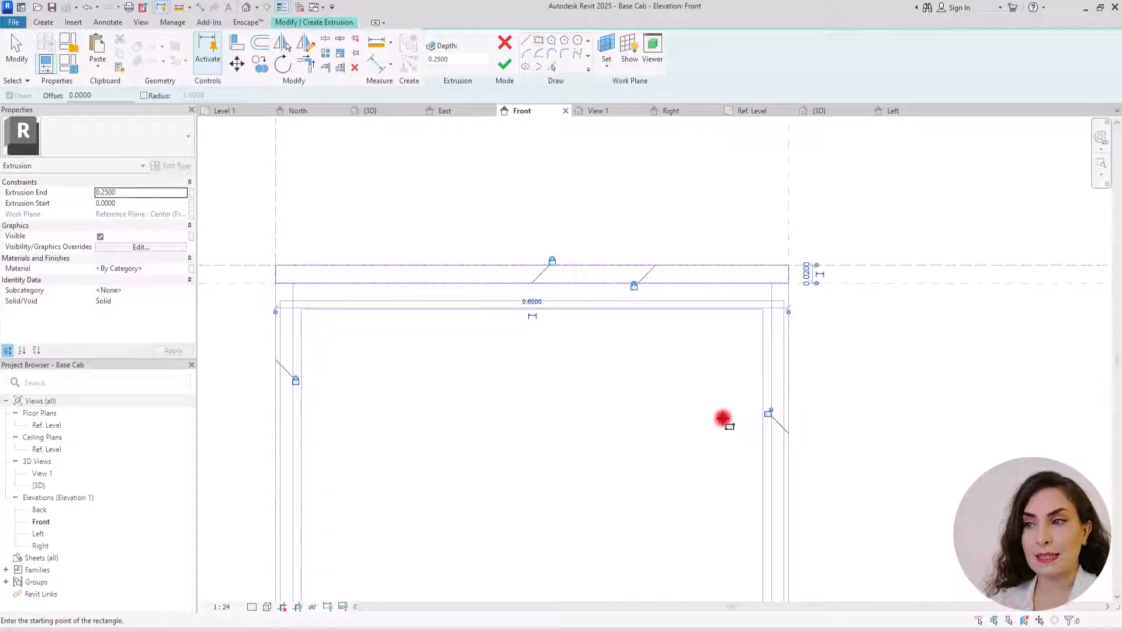
left_click(772, 420)
left_click(504, 63)
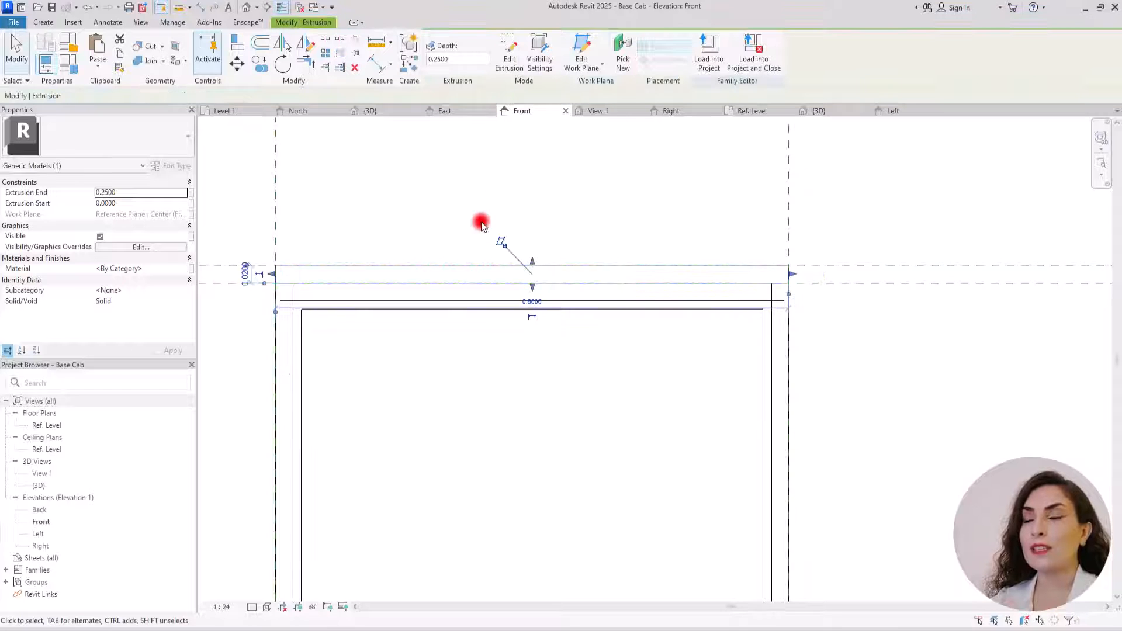
In the Ref. Level plan, align the top panel's back edge to the Center (Front/Back) reference plane and lock it.
left_click(768, 117)
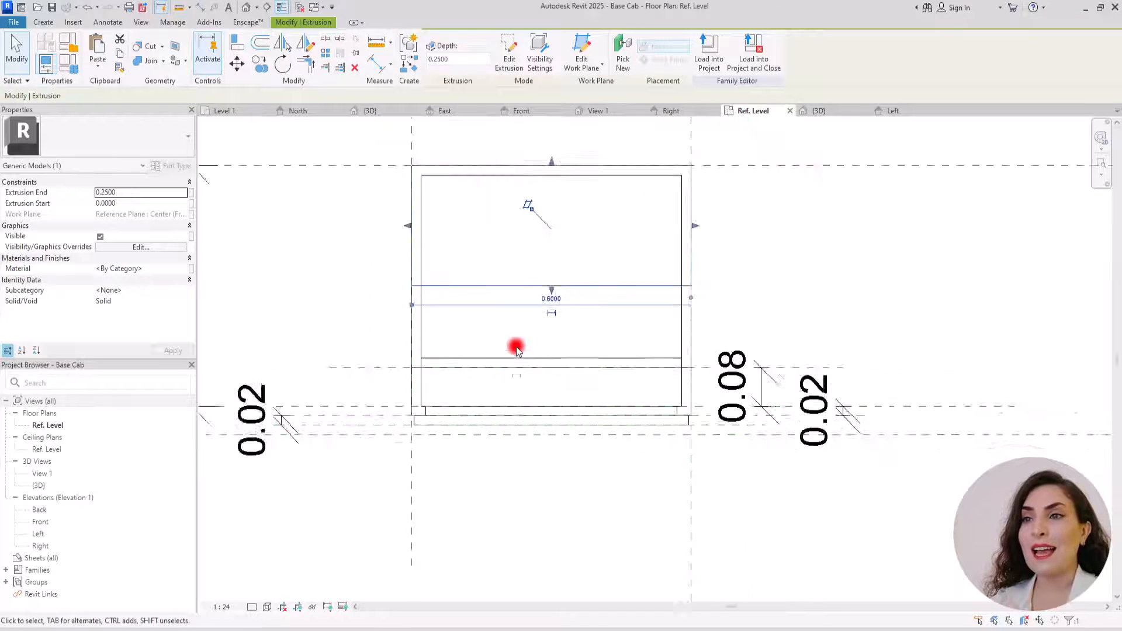
scroll(514, 275, "down", 2)
scroll(497, 332, "up", 3)
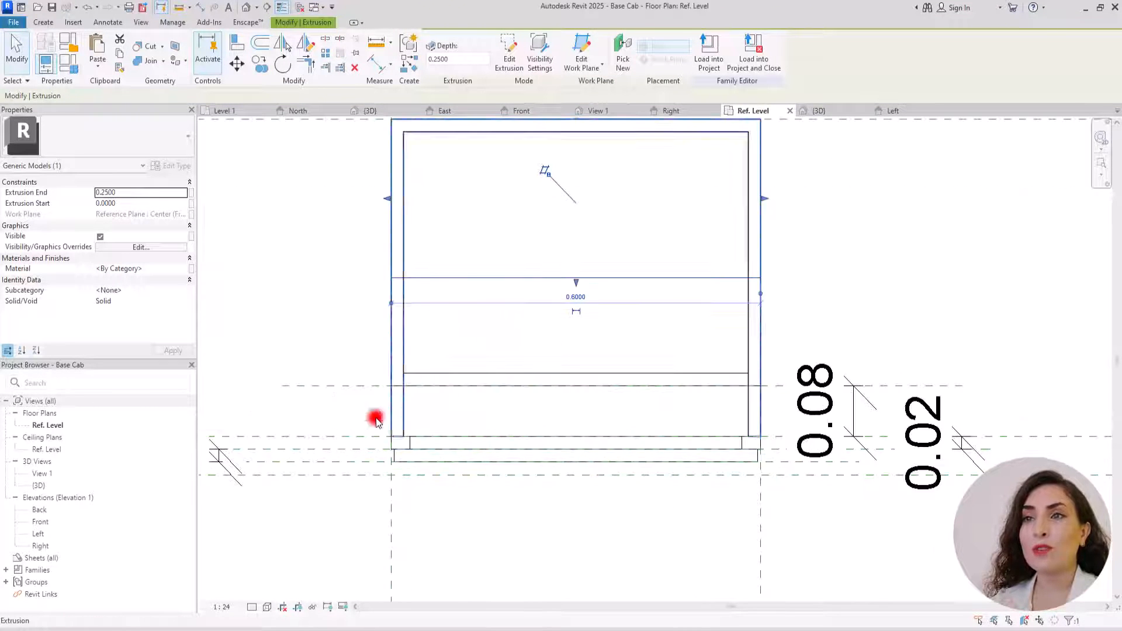
scroll(436, 351, "down", 2)
key("a")
key("l")
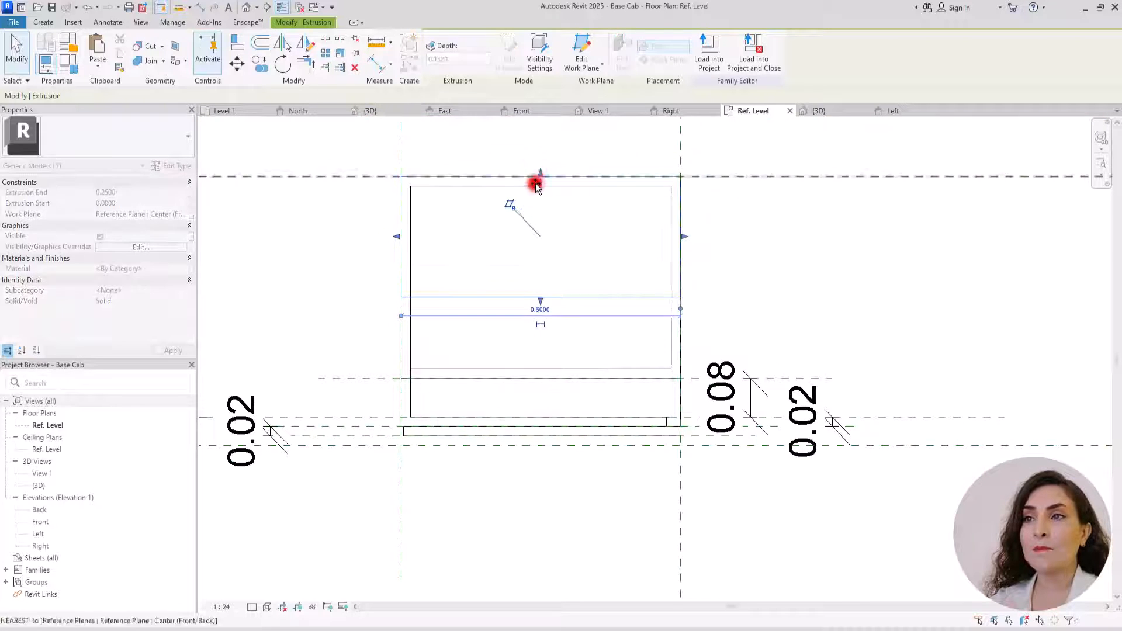
left_click(347, 176)
left_click(488, 224)
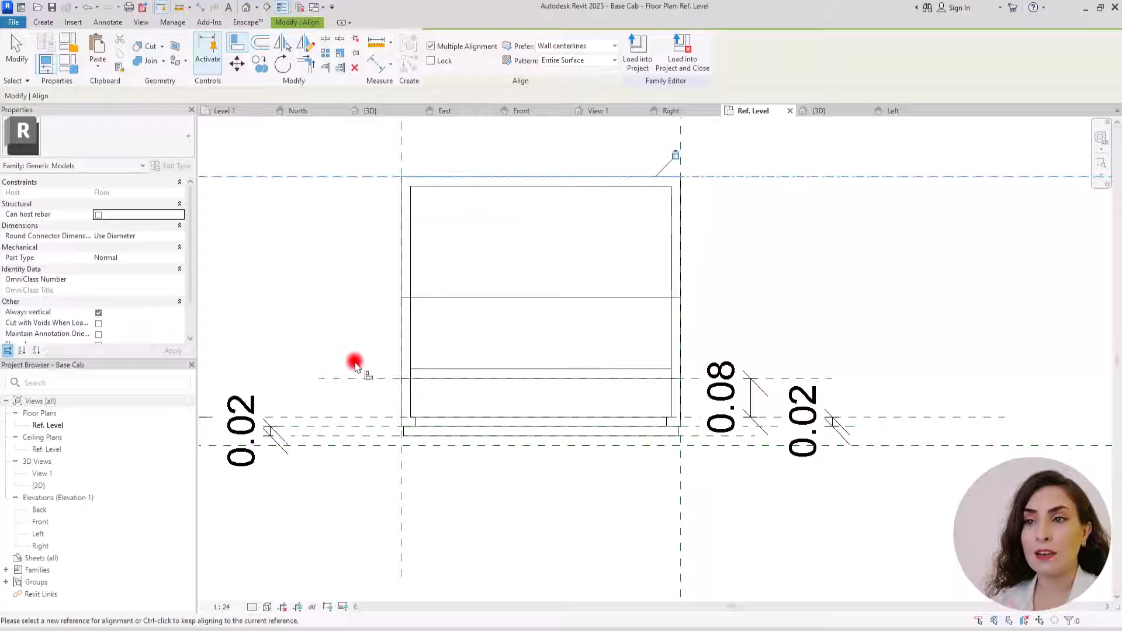
Align the top panel's front edge to the reference plane along the door's back face.
scroll(383, 426, "up", 3)
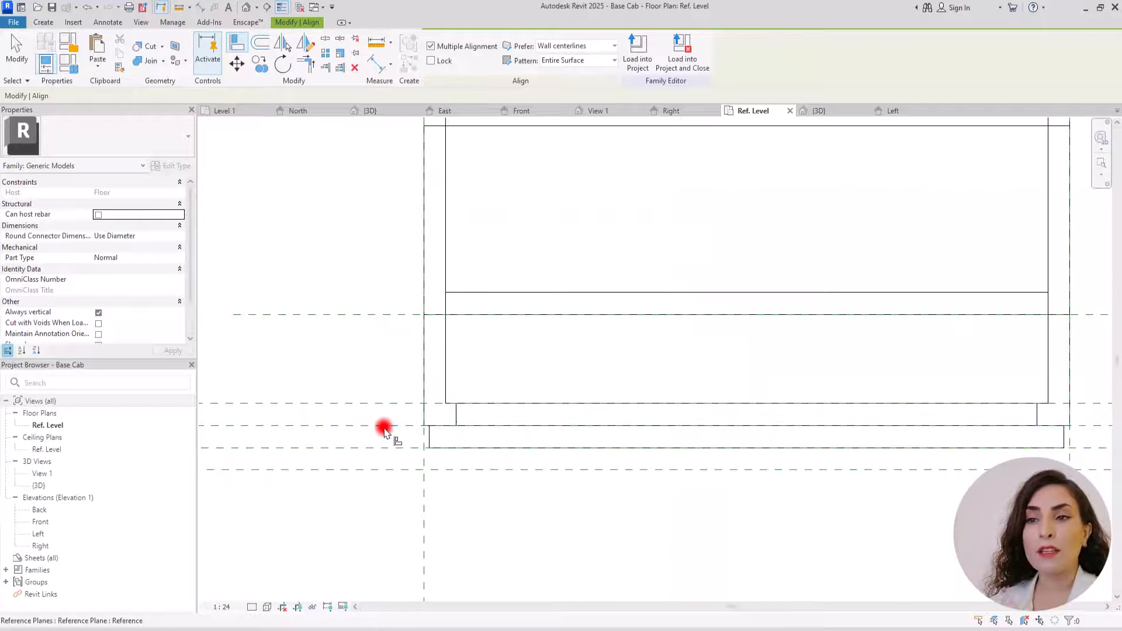
left_click(383, 426)
scroll(469, 341, "down", 3)
left_click(586, 428)
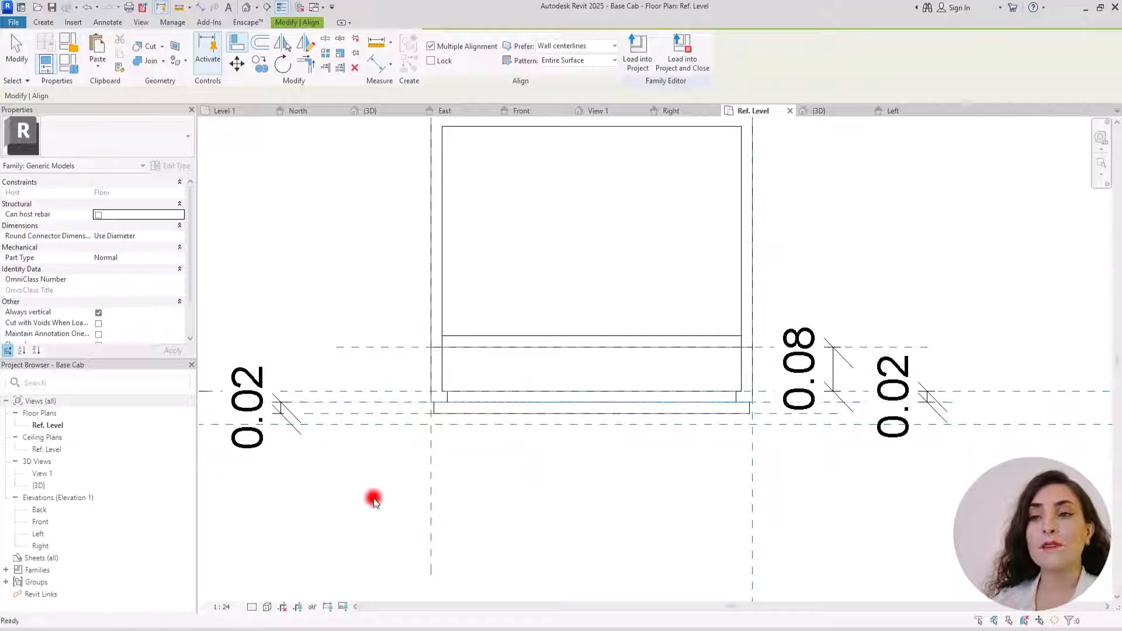
key("Escape")
key("Escape")
In the family's 3D view, join the new top panel's geometry with the cabinet body.
left_click(838, 112)
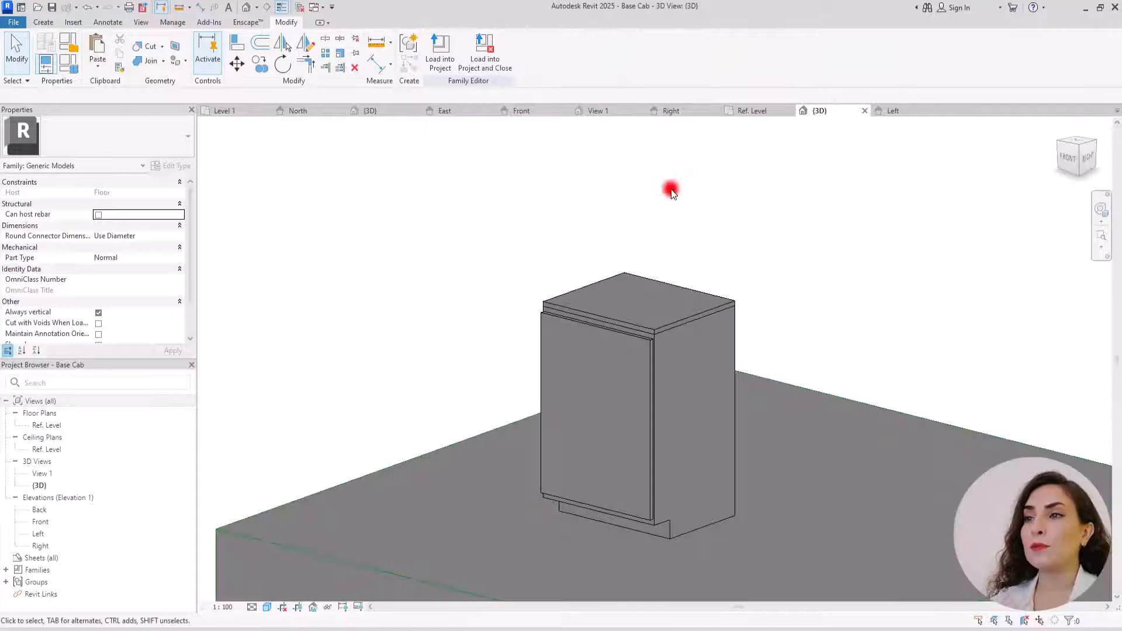
middle_click_drag(651, 421, 888, 370, "shift")
scroll(848, 357, "up", 4)
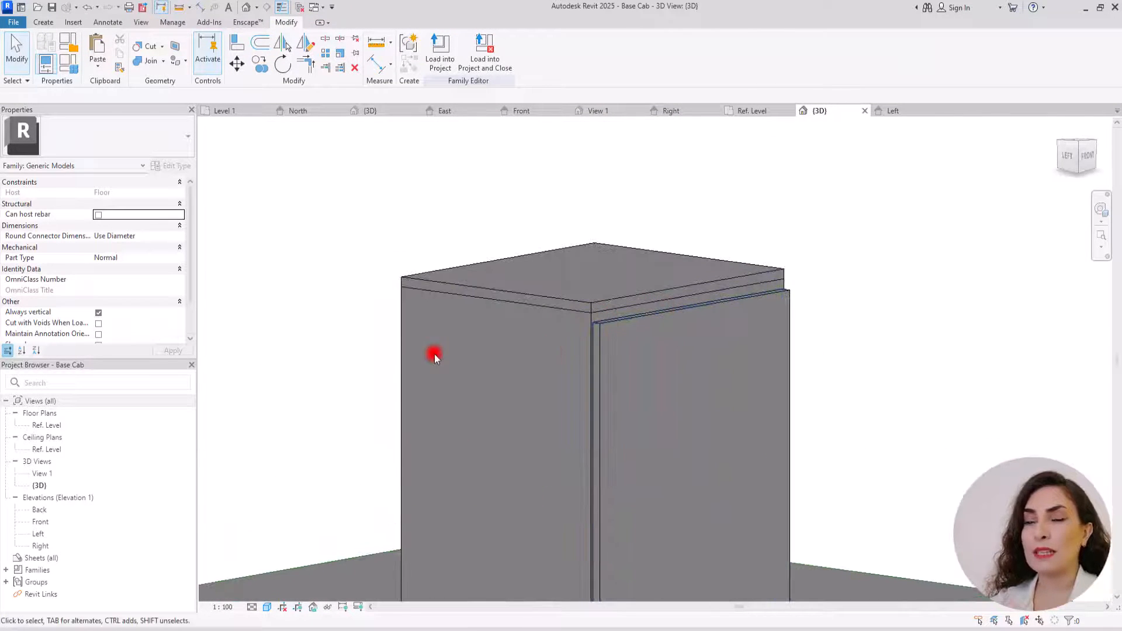
left_click(148, 63)
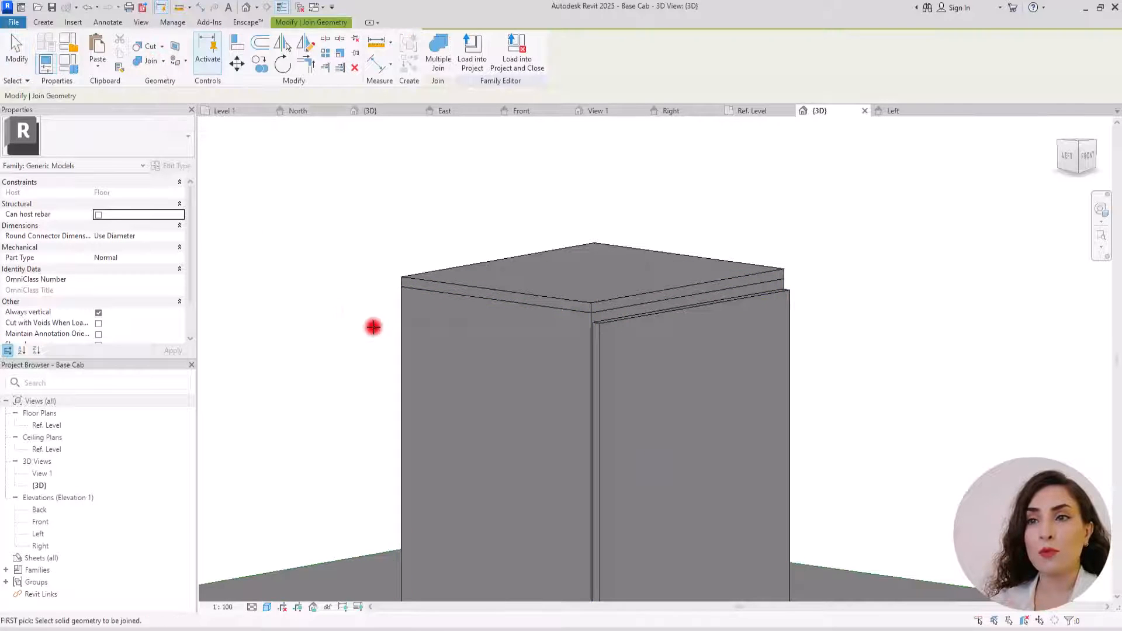
left_click(402, 271)
key("Escape")
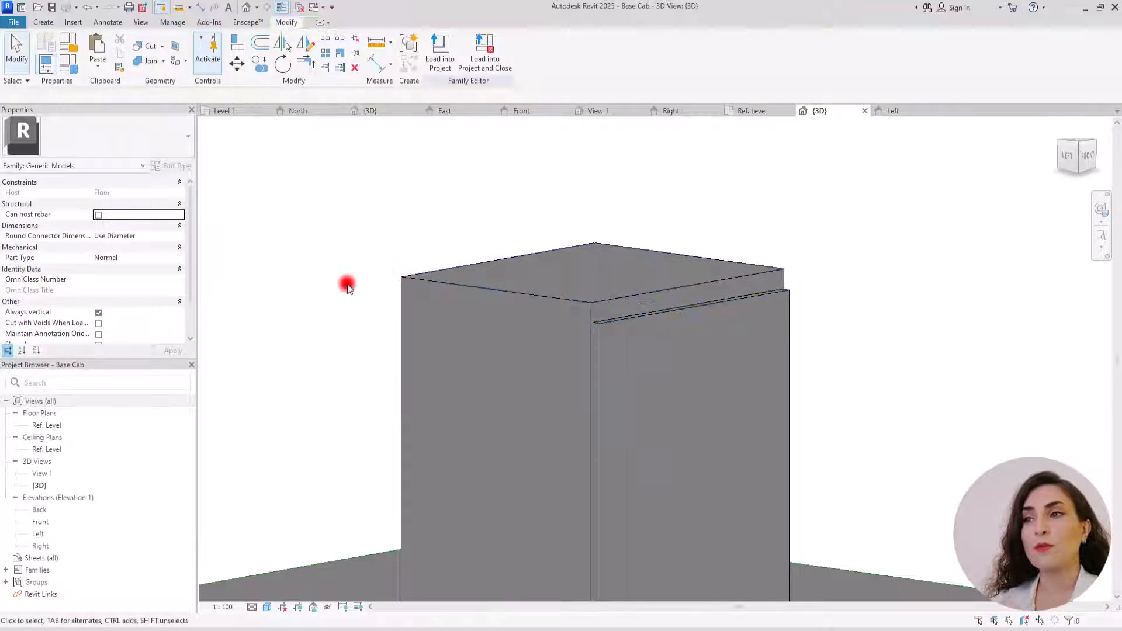
scroll(495, 238, "down", 4)
scroll(605, 314, "up", 4)
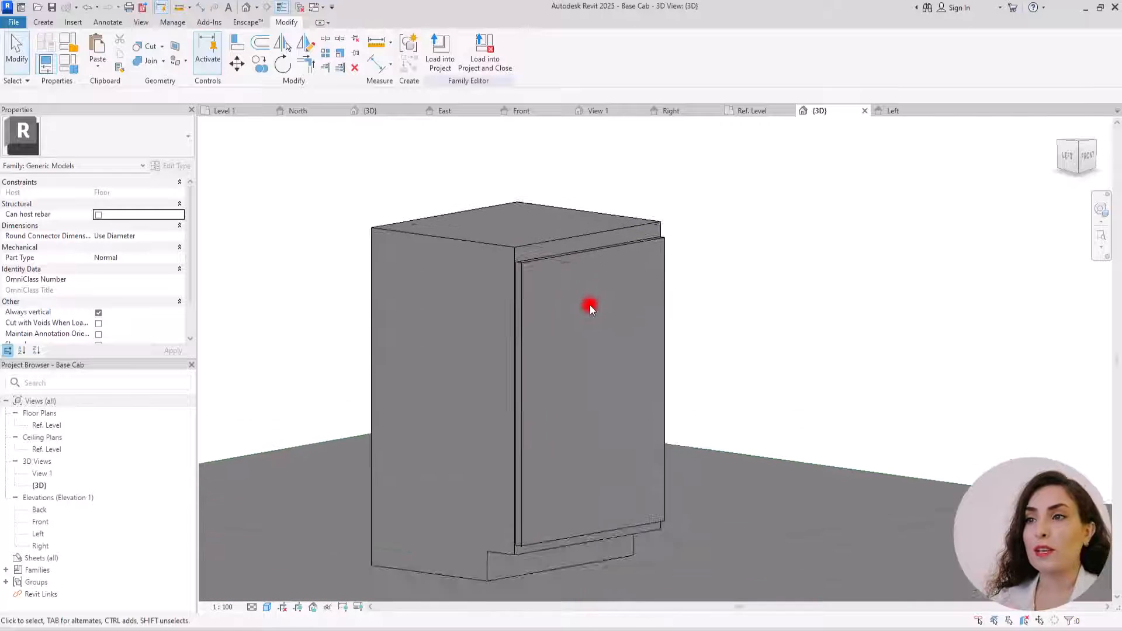
Edit the door extrusion's sketch in the Front elevation, setting its top edge 0.005 below the reference plane under the top panel.
left_click(559, 251)
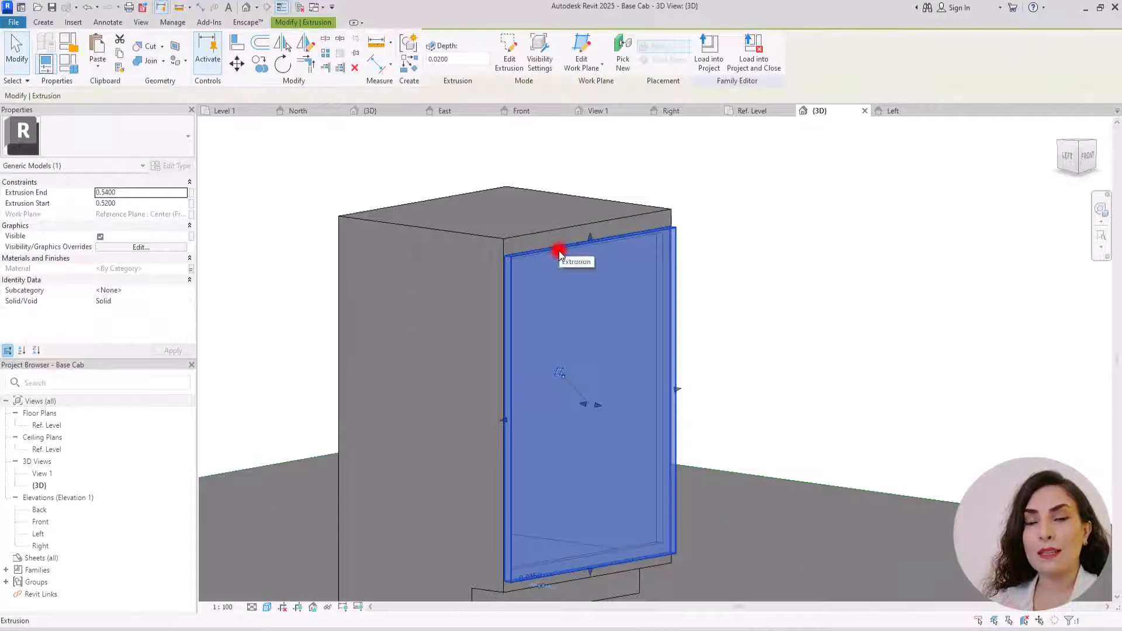
scroll(552, 253, "down", 3)
scroll(579, 236, "up", 3)
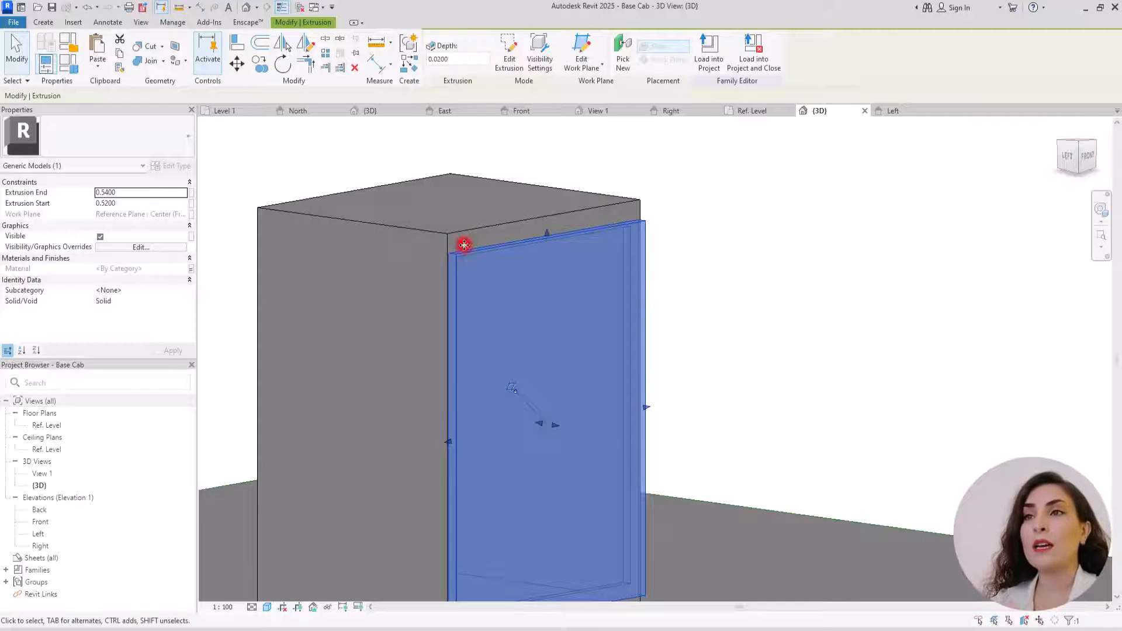
scroll(472, 180, "down", 3)
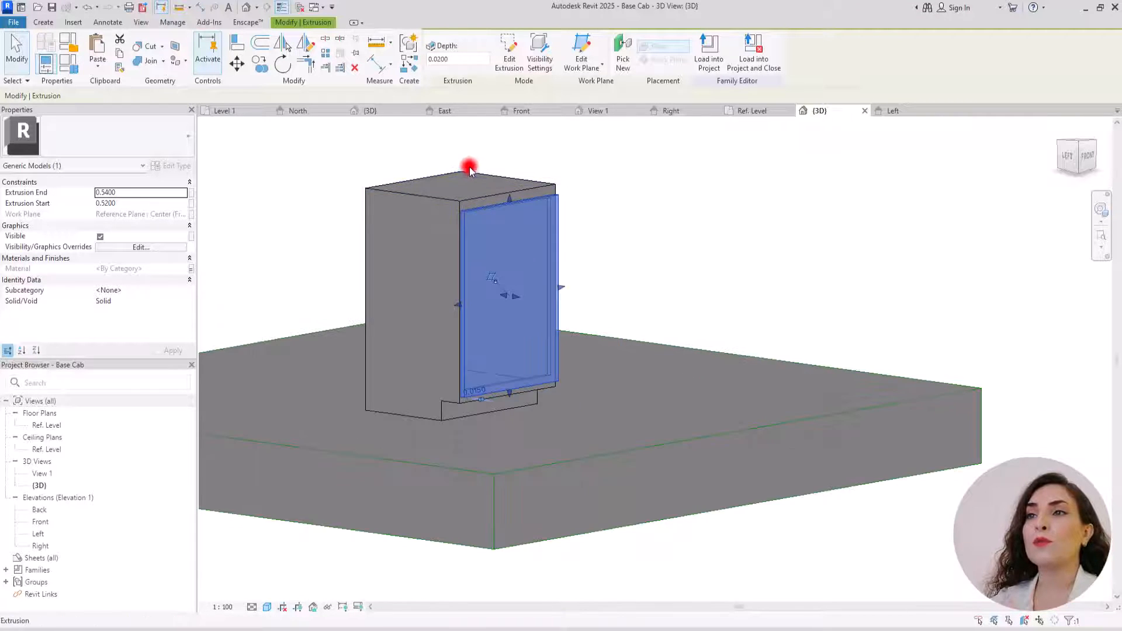
left_click(537, 115)
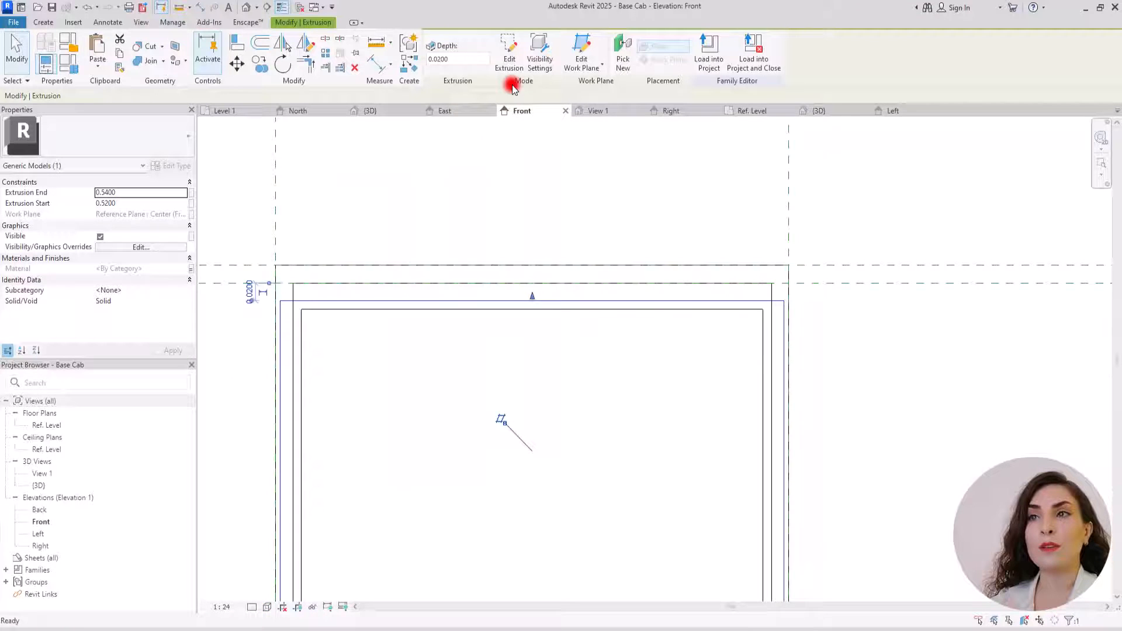
left_click(509, 47)
left_click(280, 301)
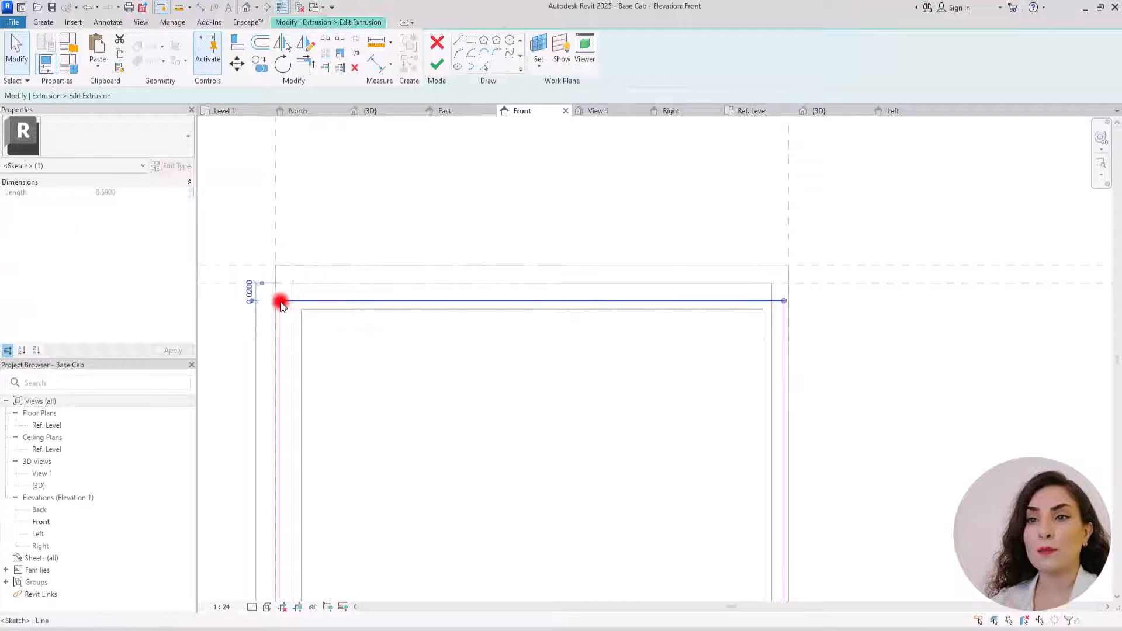
scroll(244, 284, "up", 2)
left_click(242, 284)
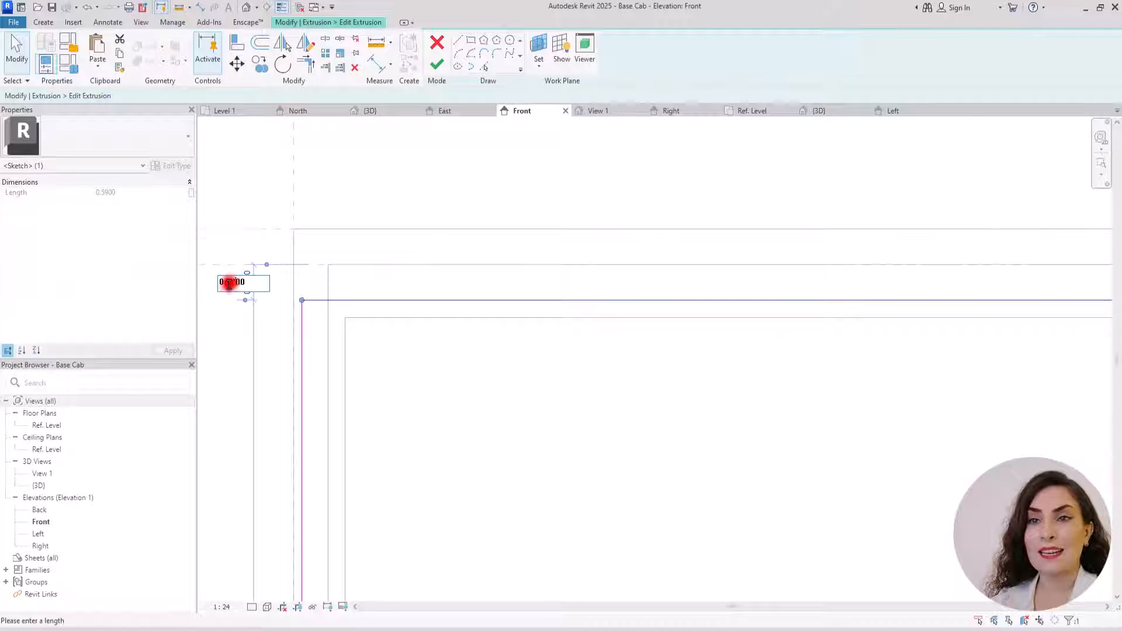
type("05")
left_click(336, 200)
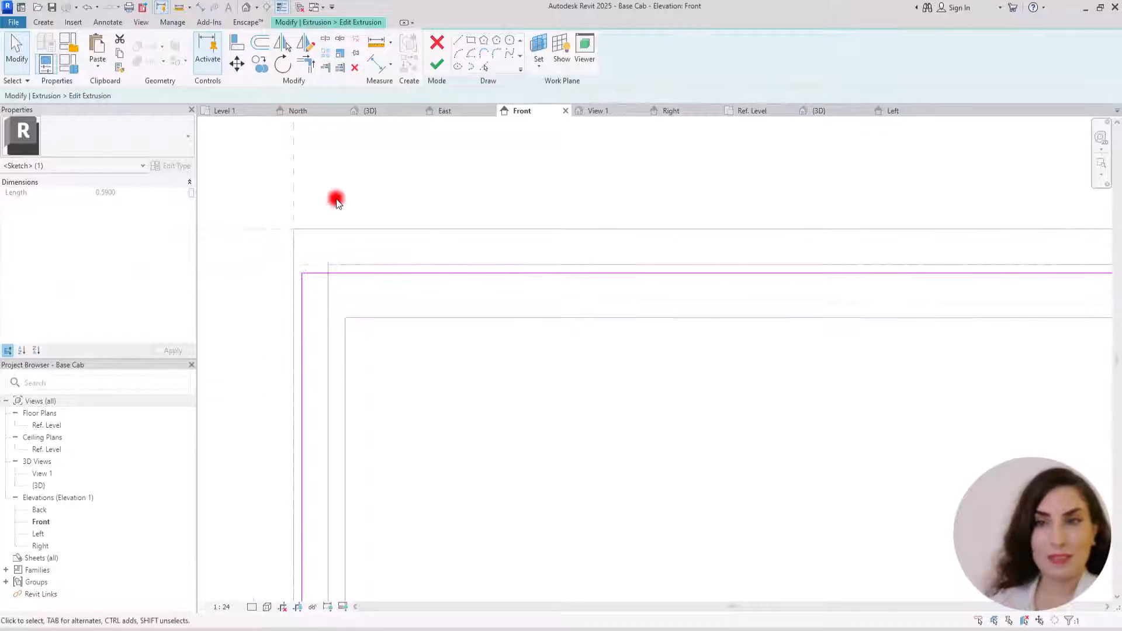
Set the door sketch's right edge 0.015 inside the cabinet's right reference plane in the Front elevation and finish the sketch.
scroll(319, 279, "down", 5)
scroll(503, 476, "up", 3)
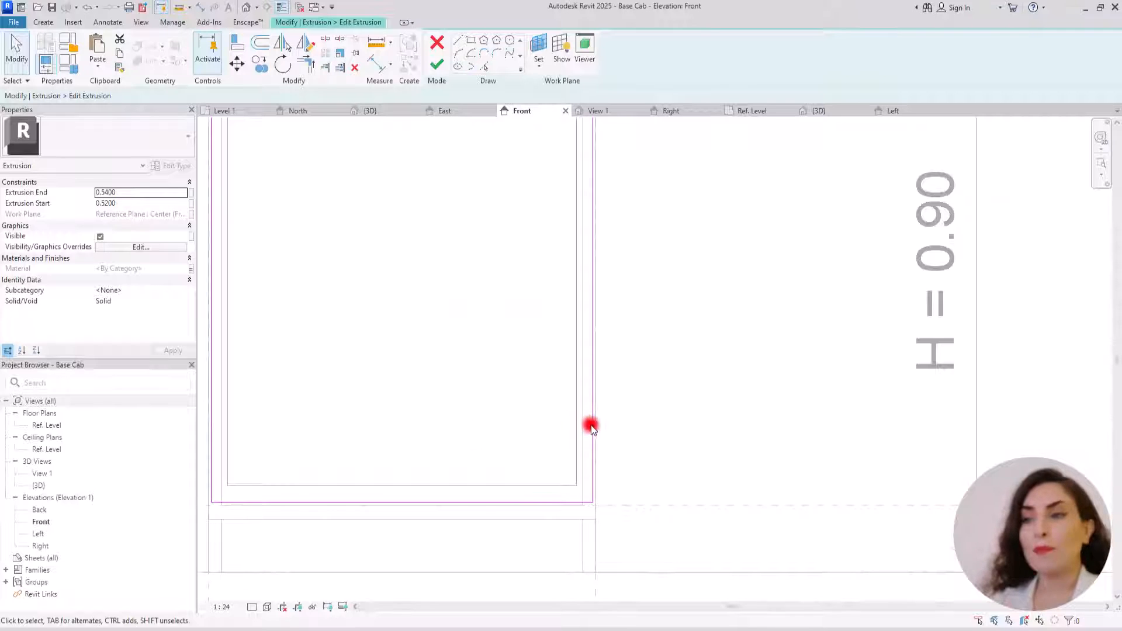
scroll(594, 488, "up", 2)
left_click(592, 485)
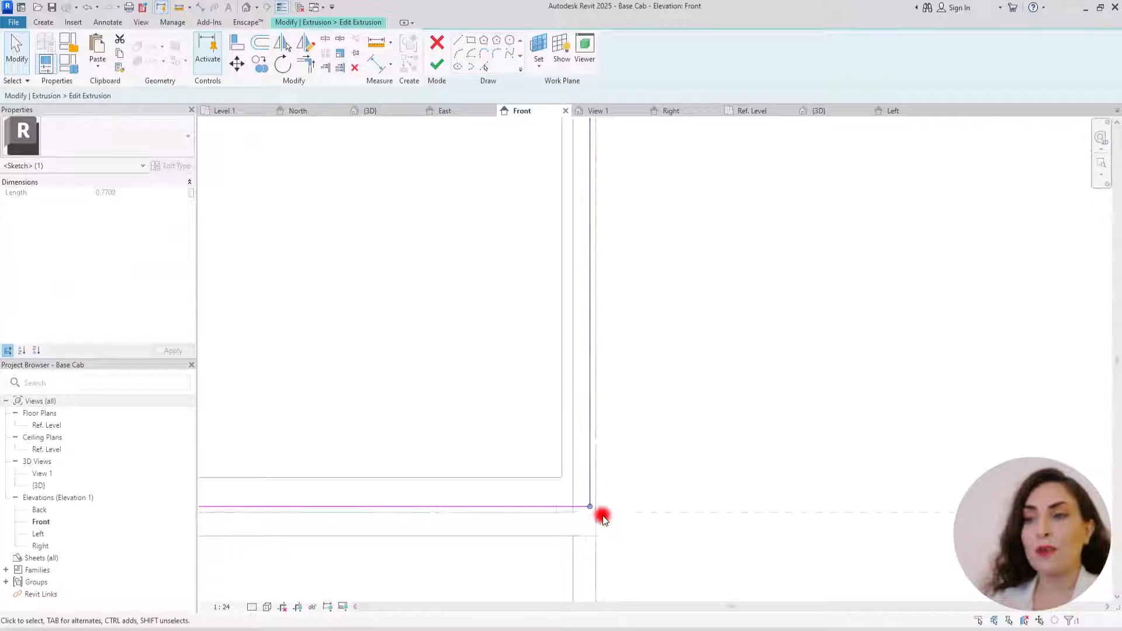
scroll(646, 341, "down", 4)
scroll(572, 363, "up", 3)
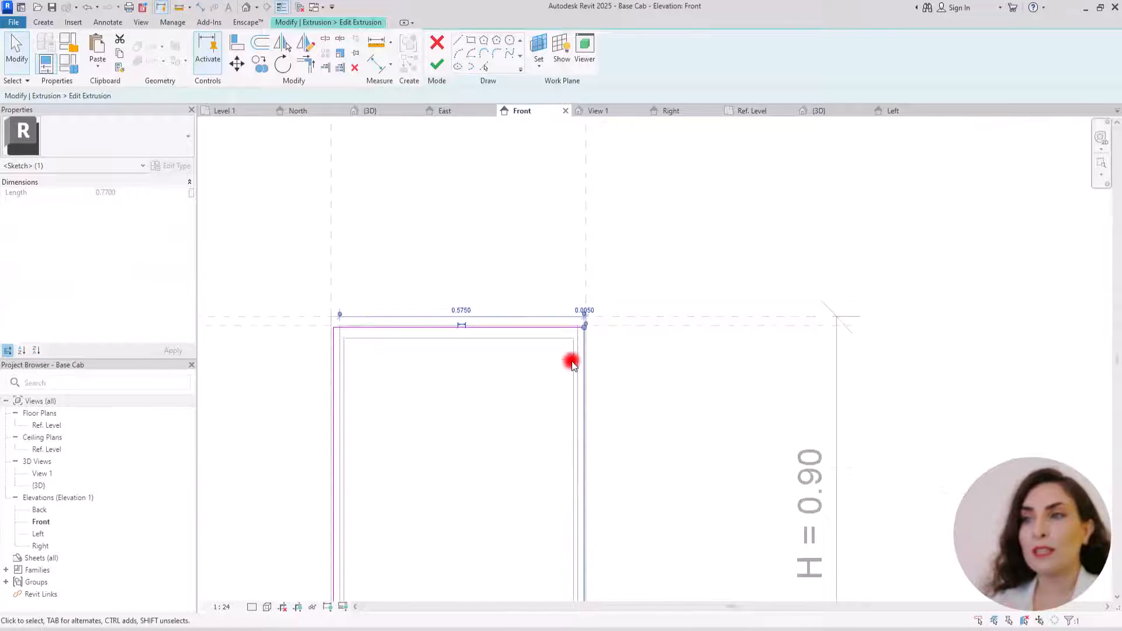
scroll(573, 364, "up", 2)
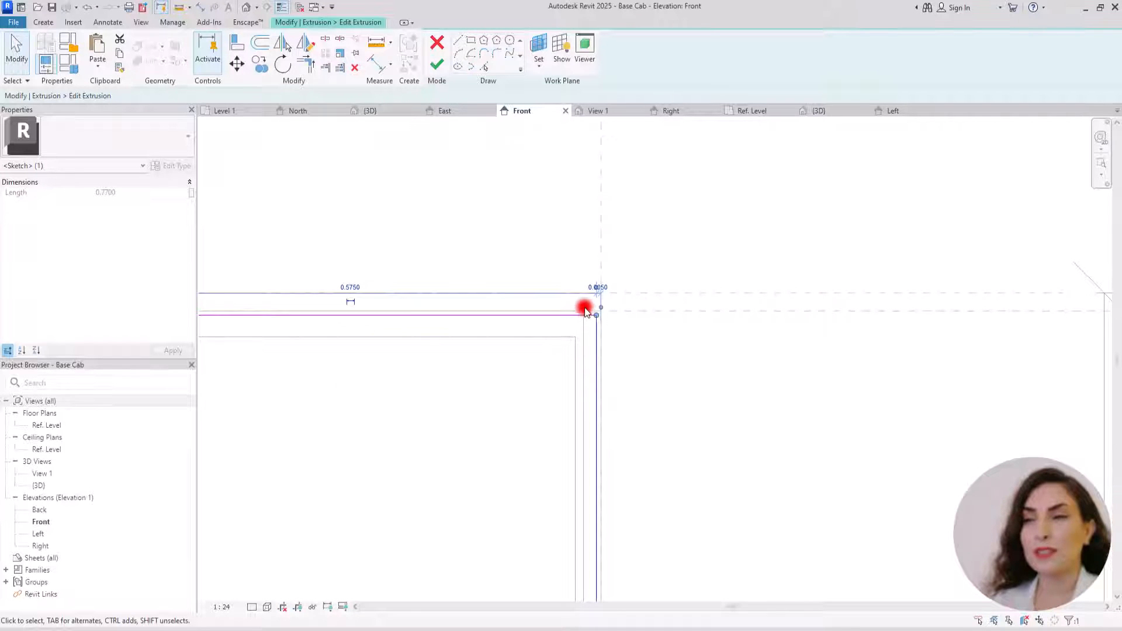
scroll(586, 312, "up", 2)
left_click(608, 267)
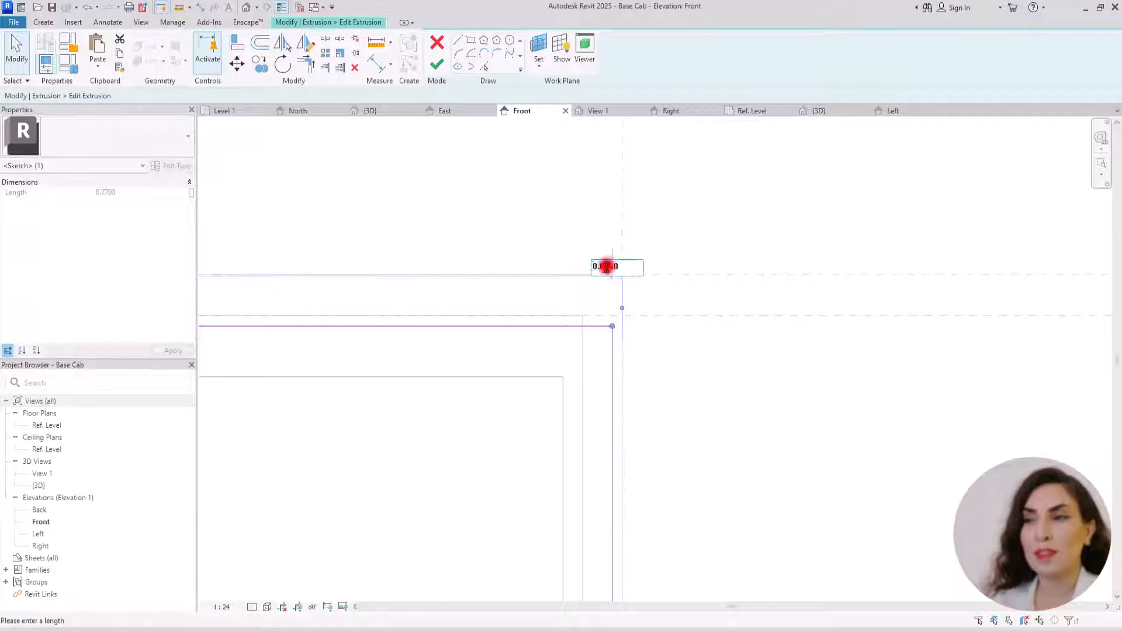
type("1")
key("Return")
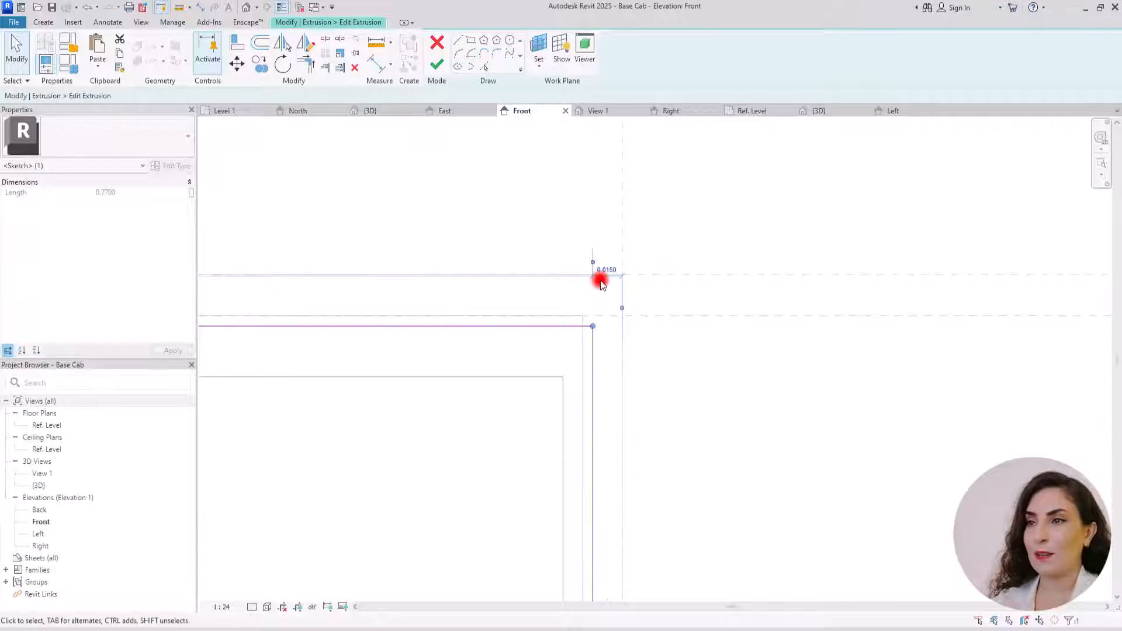
left_click(556, 209)
left_click(437, 64)
Set the family's height parameter H to 2.3 and apply it to inspect the stretched cabinet in the Front elevation.
scroll(456, 271, "down", 4)
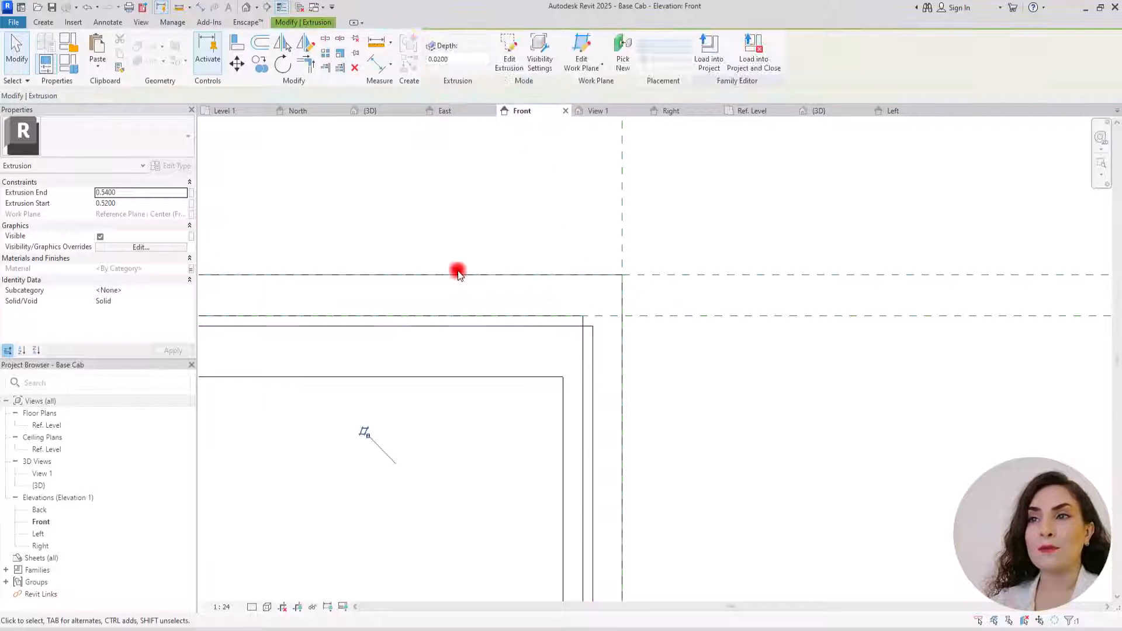
scroll(526, 258, "down", 3)
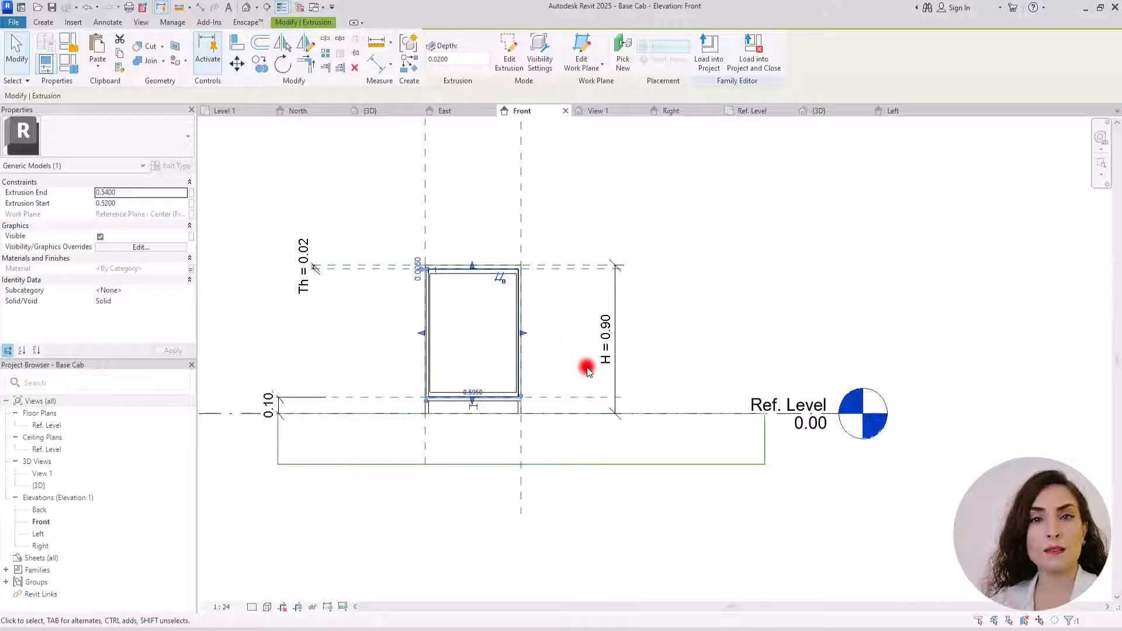
middle_click_drag(558, 364, 590, 380)
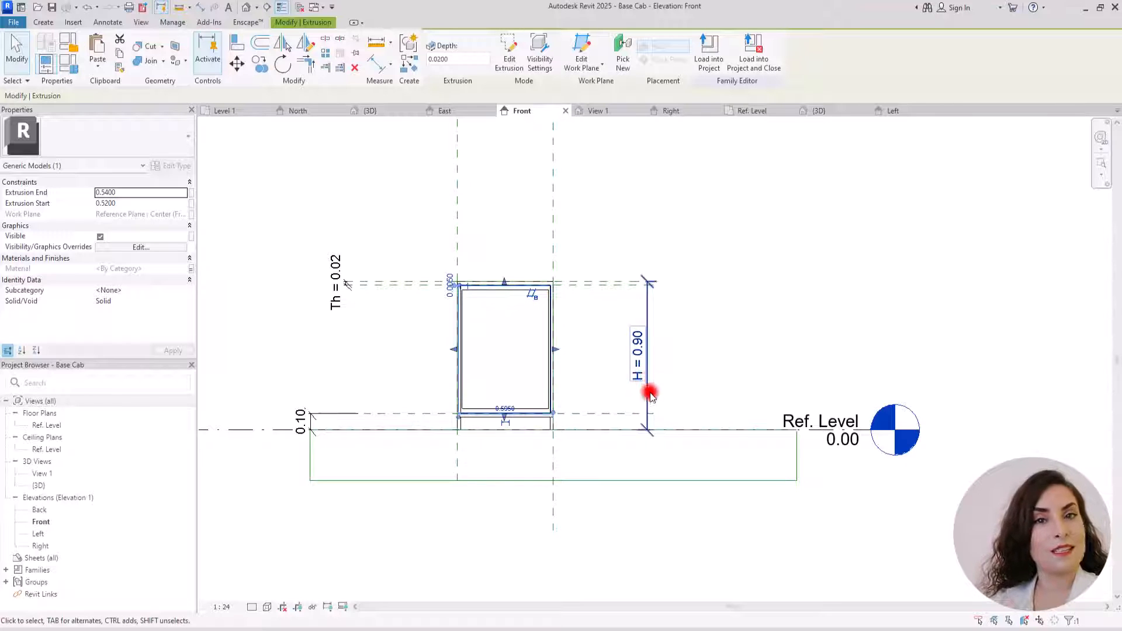
scroll(635, 357, "up", 3)
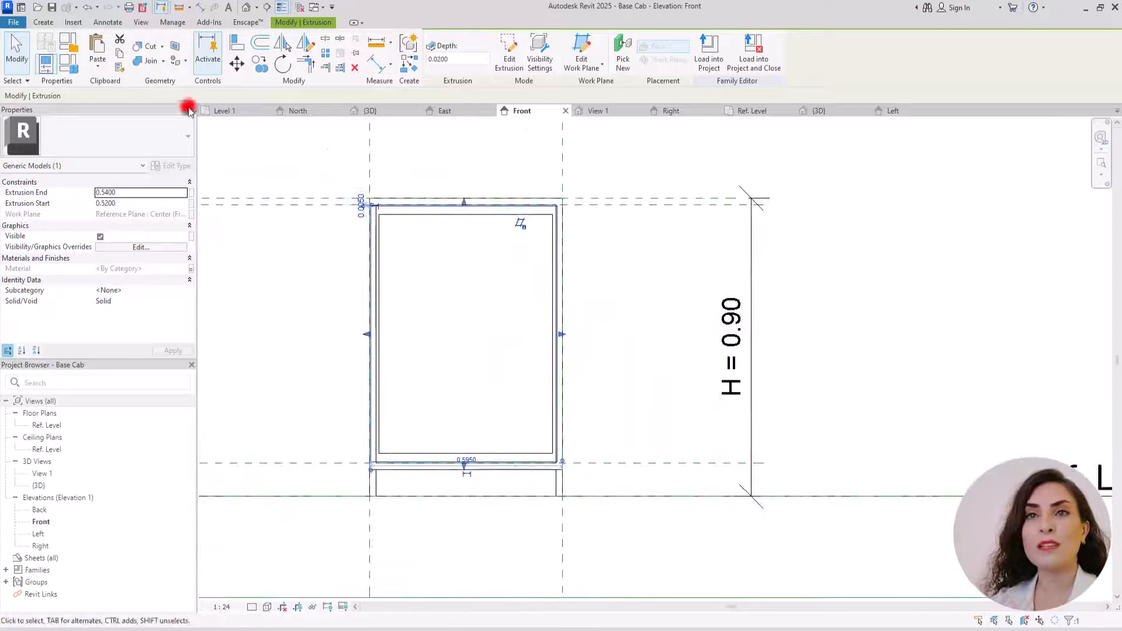
left_click(68, 59)
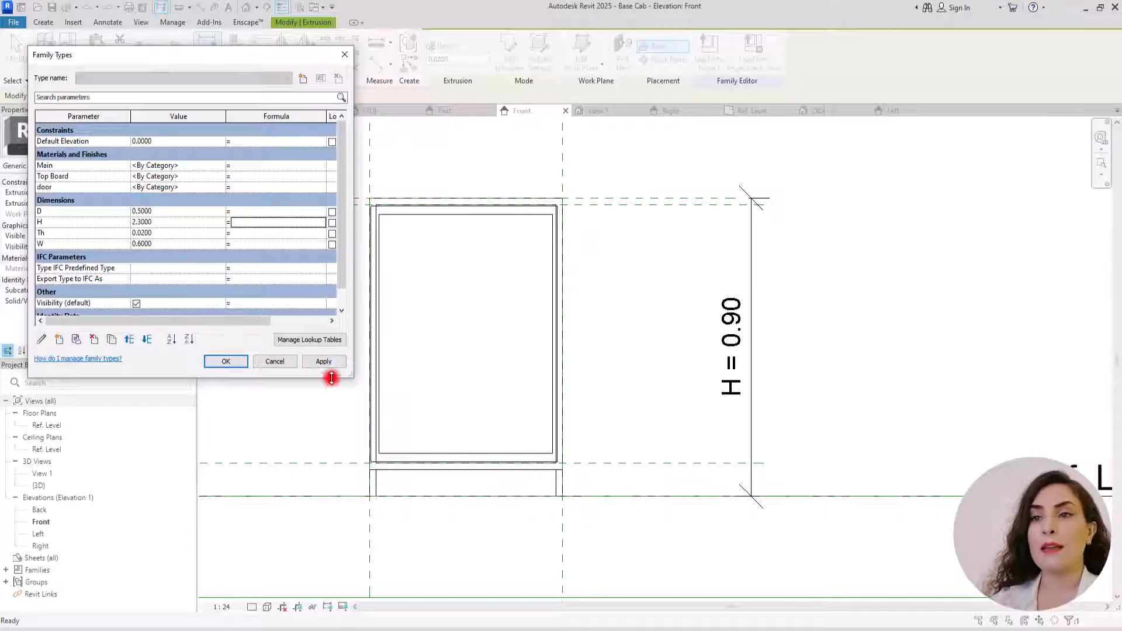
left_click(324, 361)
left_click(225, 361)
scroll(606, 446, "down", 2)
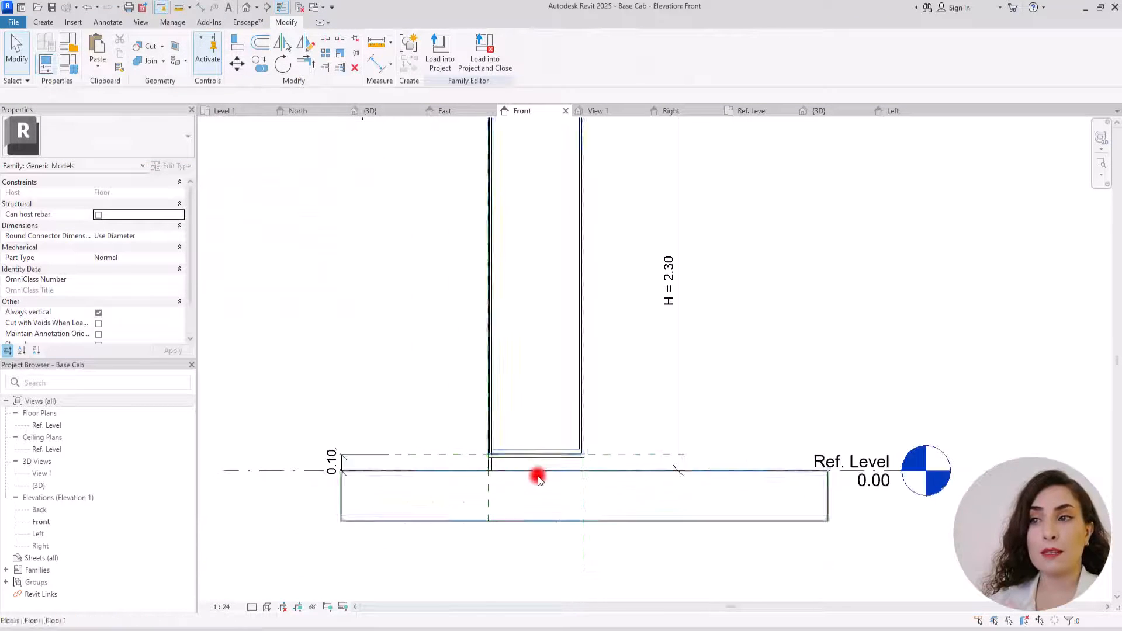
scroll(538, 478, "down", 3)
scroll(557, 439, "up", 3)
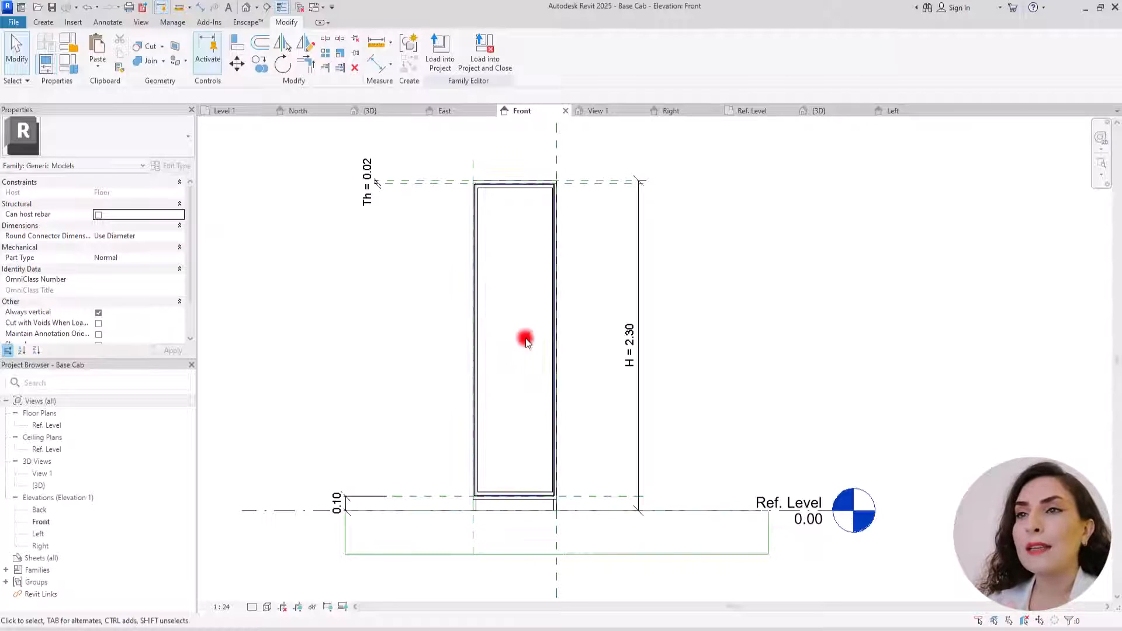
Draw a horizontal reference plane across the cabinet near mid-height in the Front elevation.
left_click(36, 22)
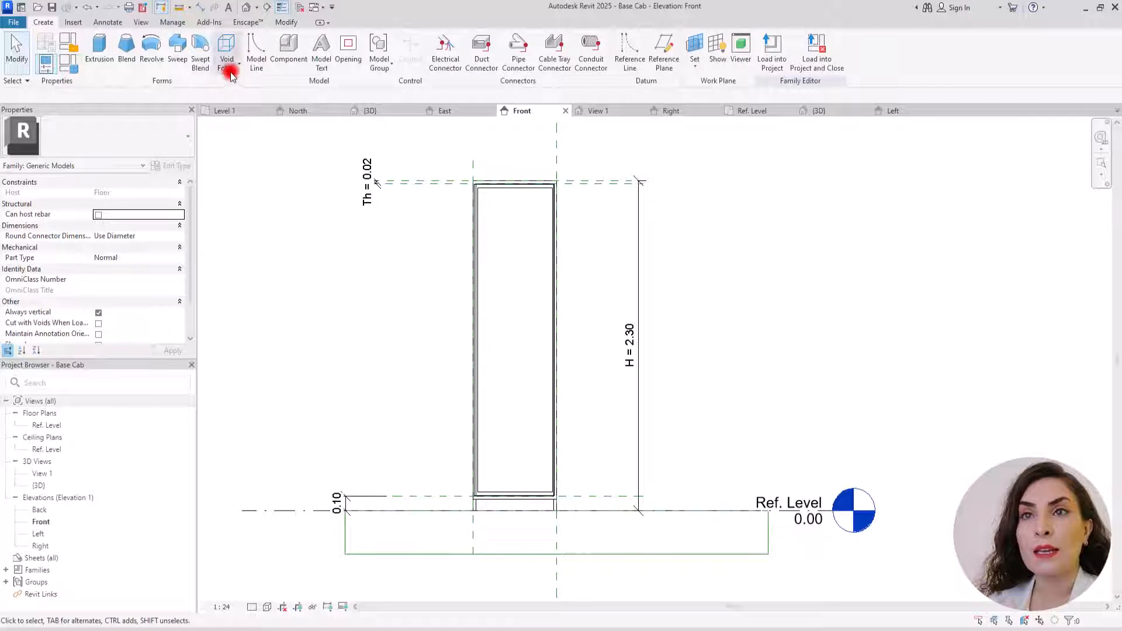
left_click(665, 52)
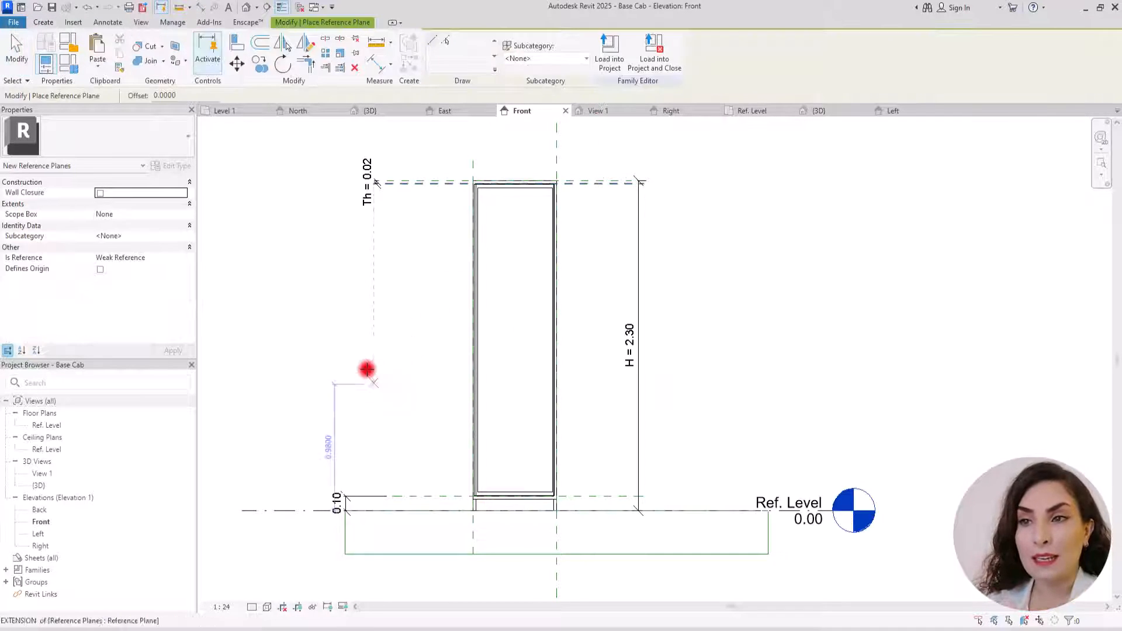
left_click(351, 342)
left_click(818, 341)
key("Escape")
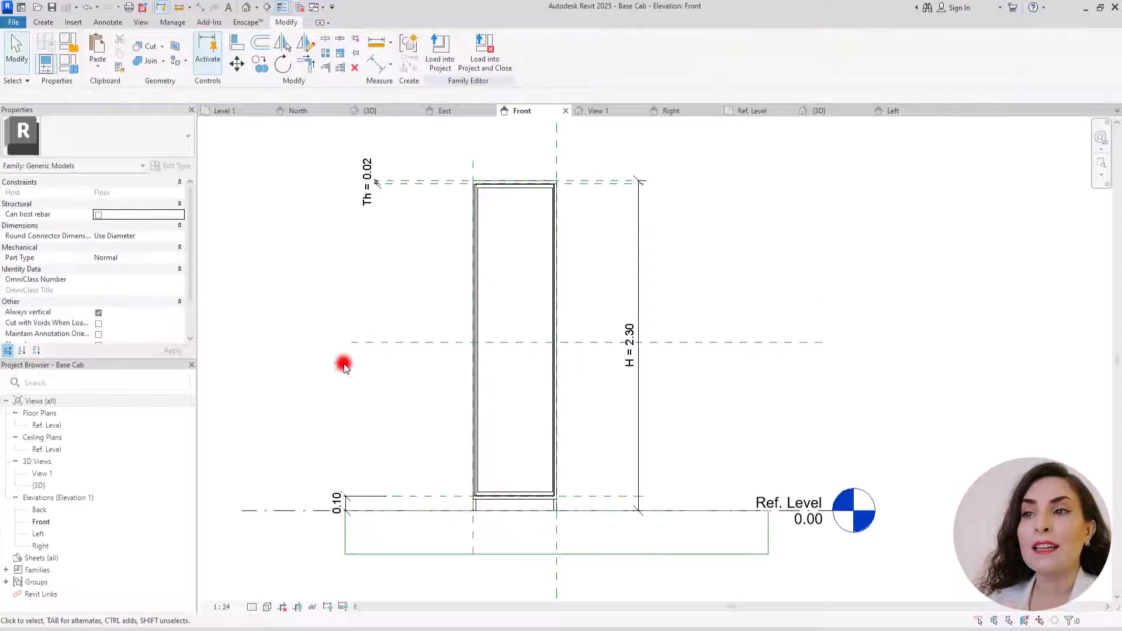
Dimension the reference planes under the top panel, at mid-height and at the door's bottom, and constrain the two spacings to be equal.
left_click(374, 65)
scroll(432, 341, "up", 1)
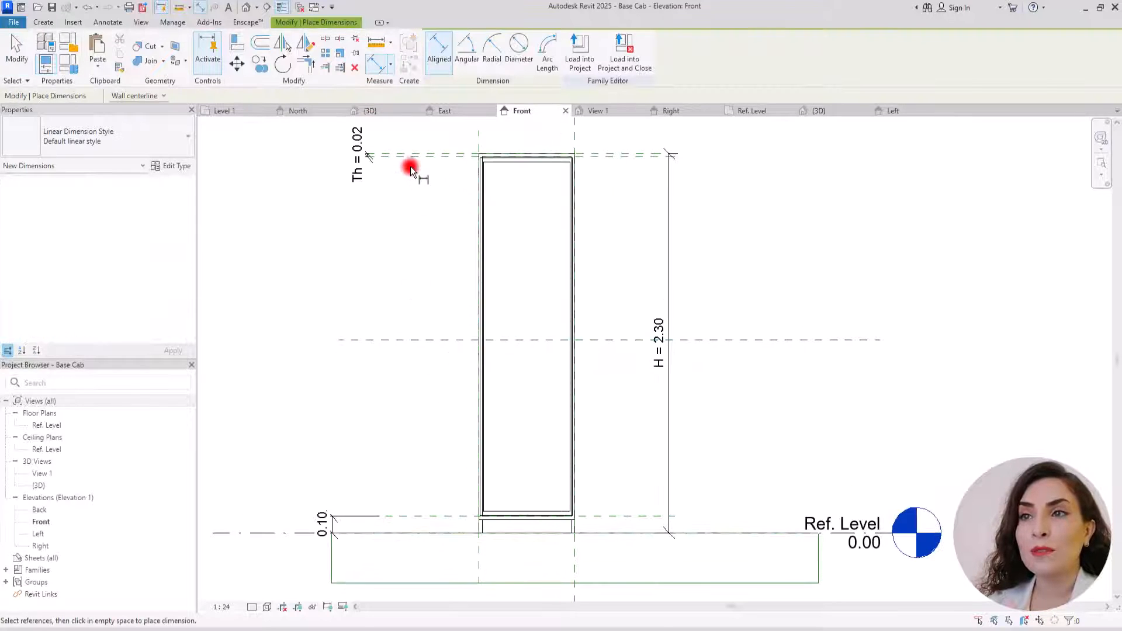
left_click(412, 161)
left_click(415, 339)
left_click(414, 516)
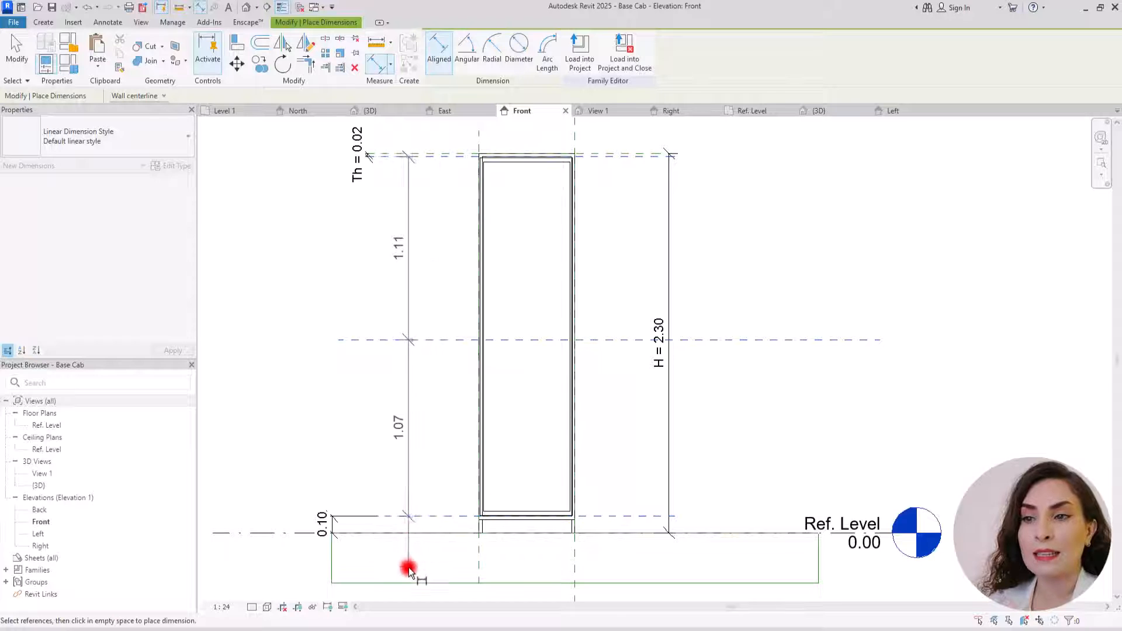
left_click(408, 569)
left_click(455, 338)
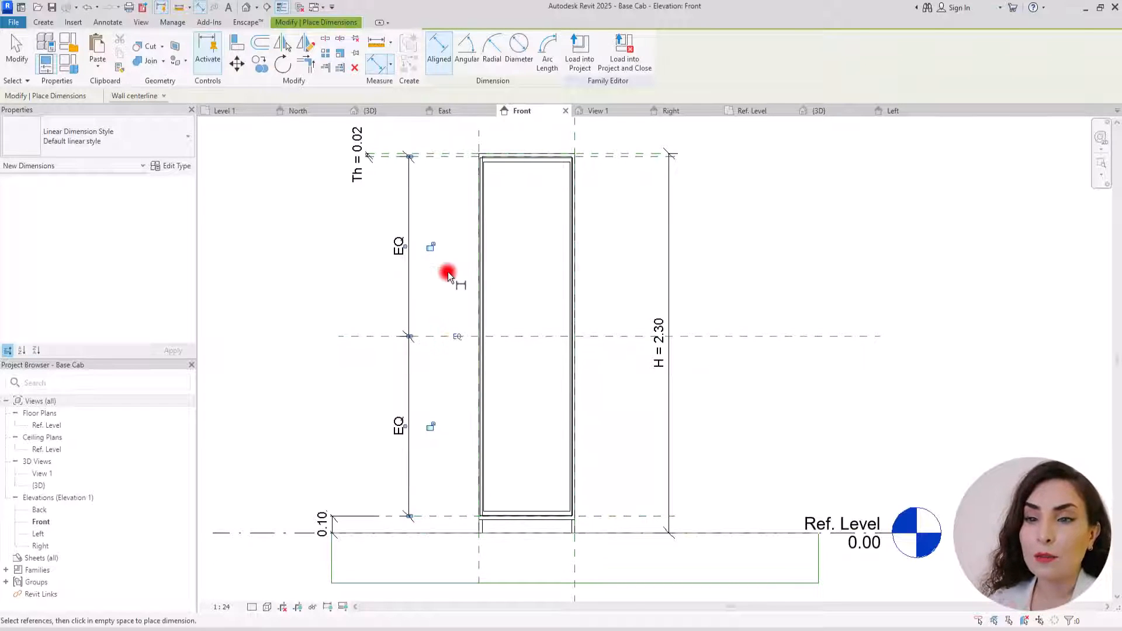
key("Escape")
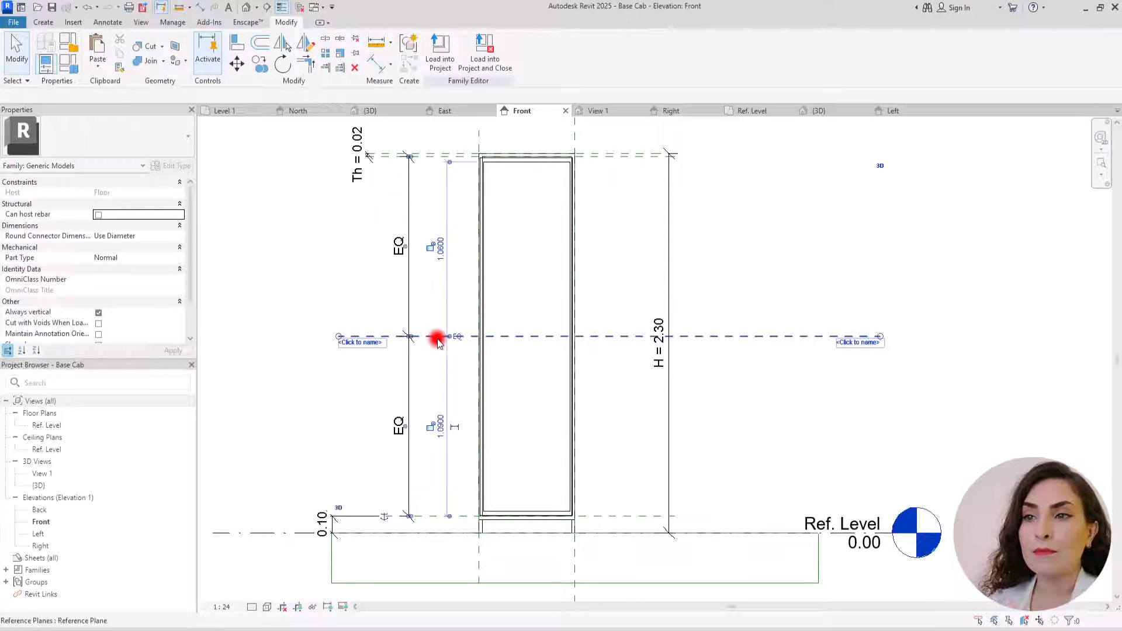
Set the family's height parameter H to 2.0 and check that the mid-height reference plane follows.
left_click(69, 58)
left_click(158, 222)
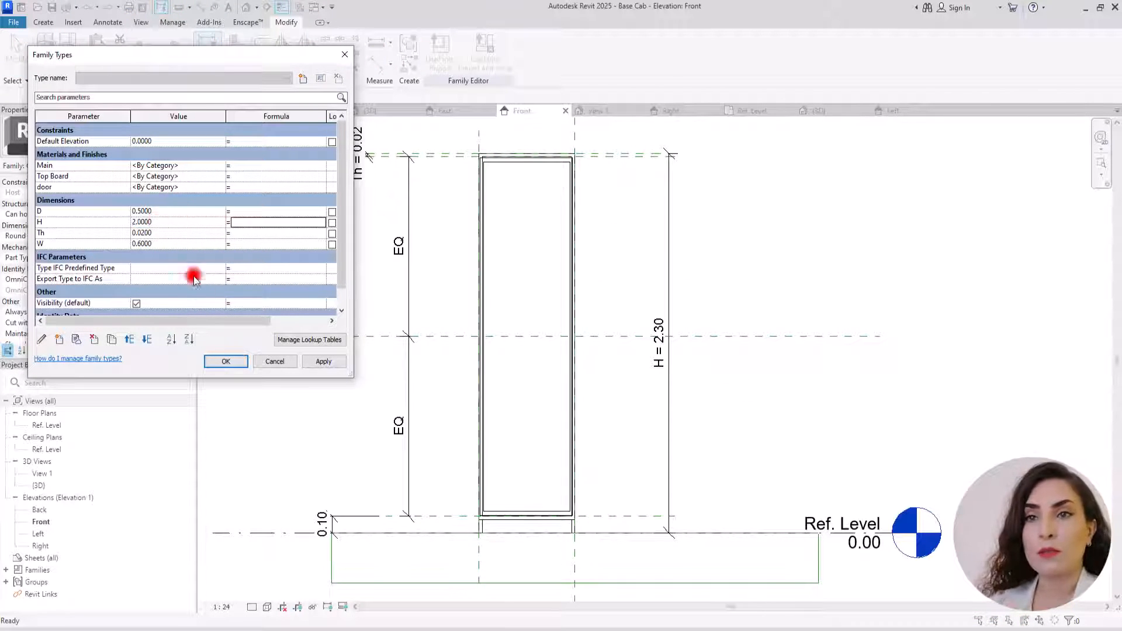
left_click(336, 363)
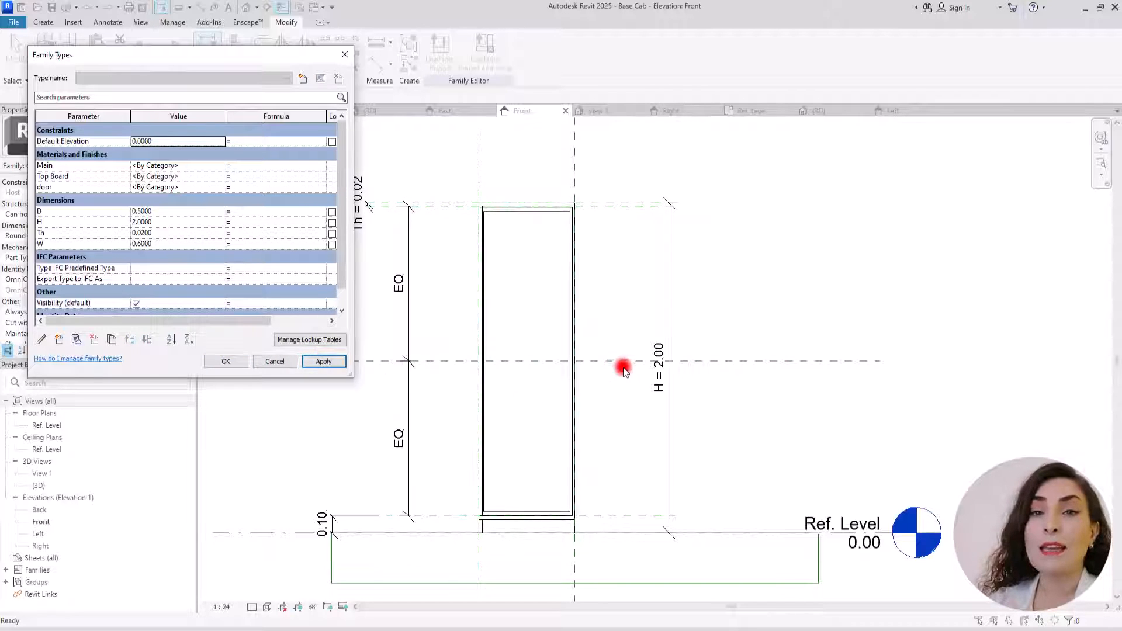
left_click(227, 361)
scroll(719, 416, "up", 3)
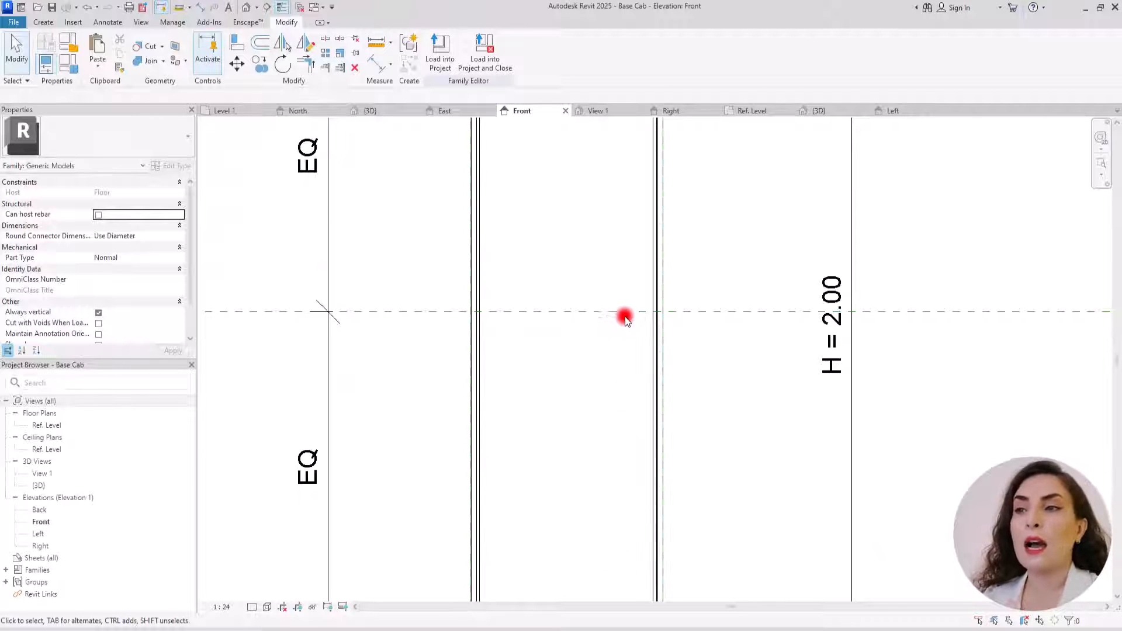
scroll(625, 317, "down", 3)
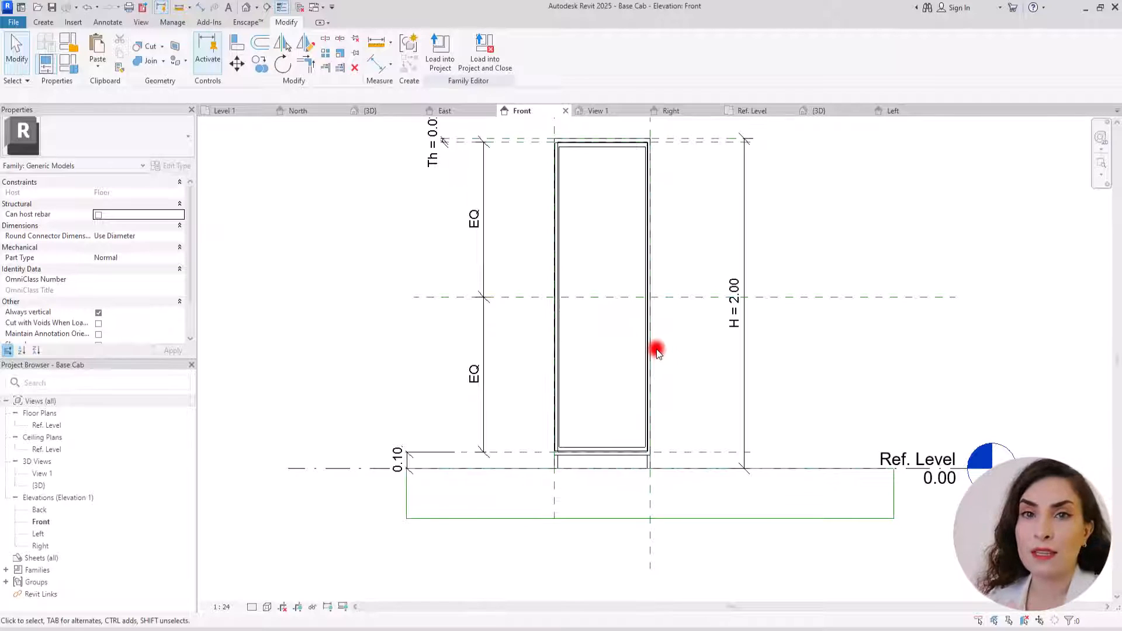
Draw a second, shorter horizontal reference plane about 0.11 below the mid-height plane.
left_click(43, 22)
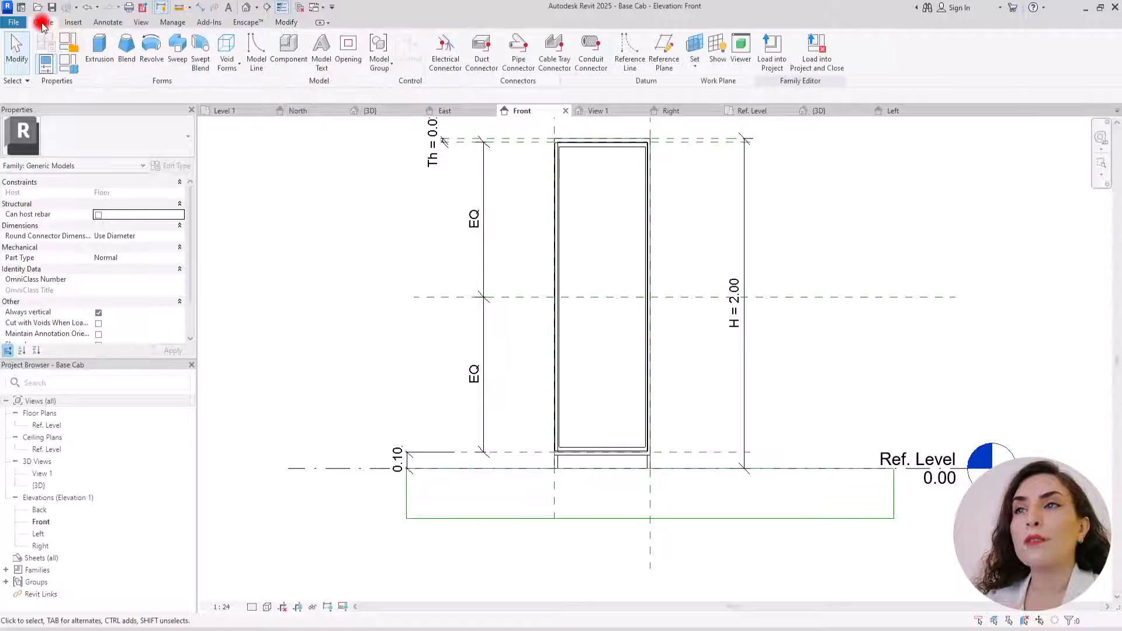
left_click(662, 47)
left_click(519, 315)
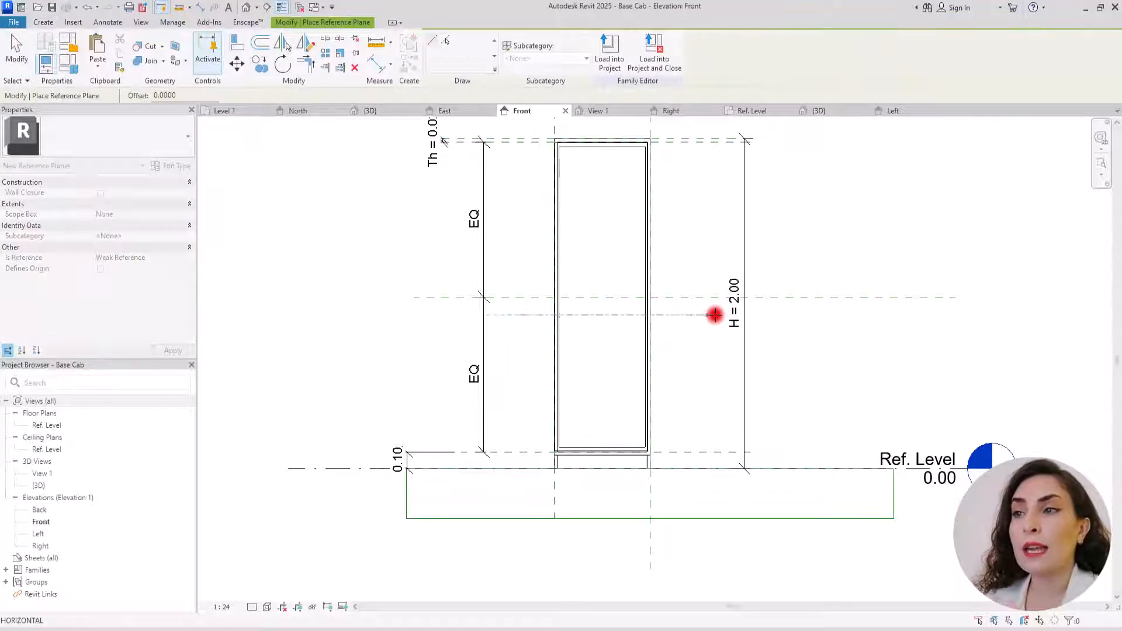
left_click(713, 313)
key("Escape")
key("Escape")
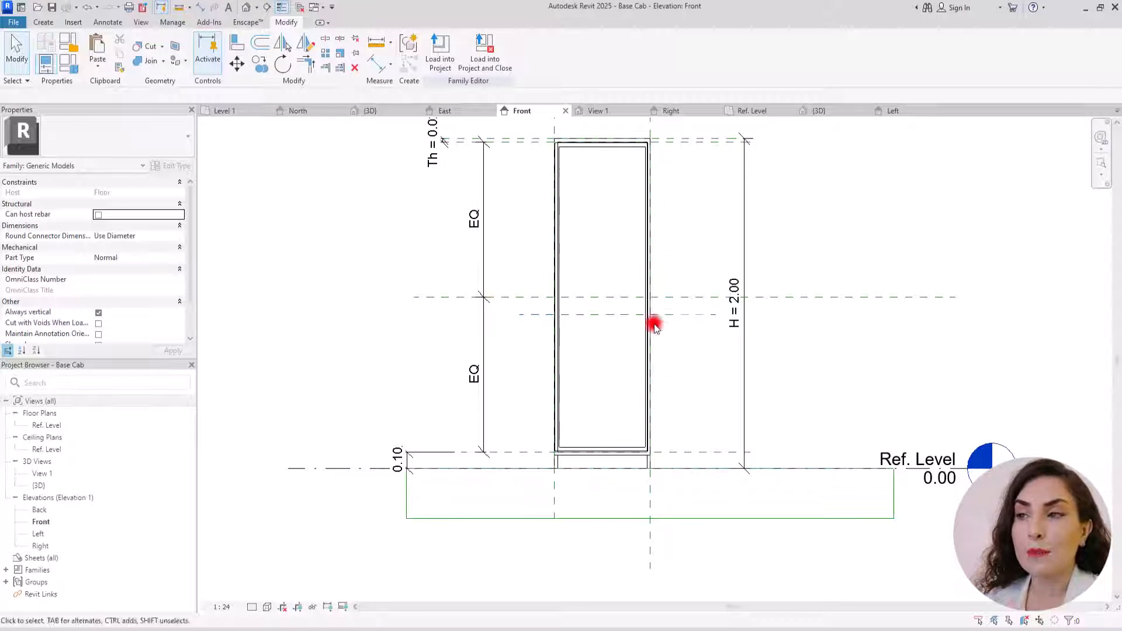
Add an aligned dimension between the mid-height reference plane and the shorter plane below it.
scroll(653, 301, "up", 2)
scroll(653, 301, "up", 1)
left_click(376, 65)
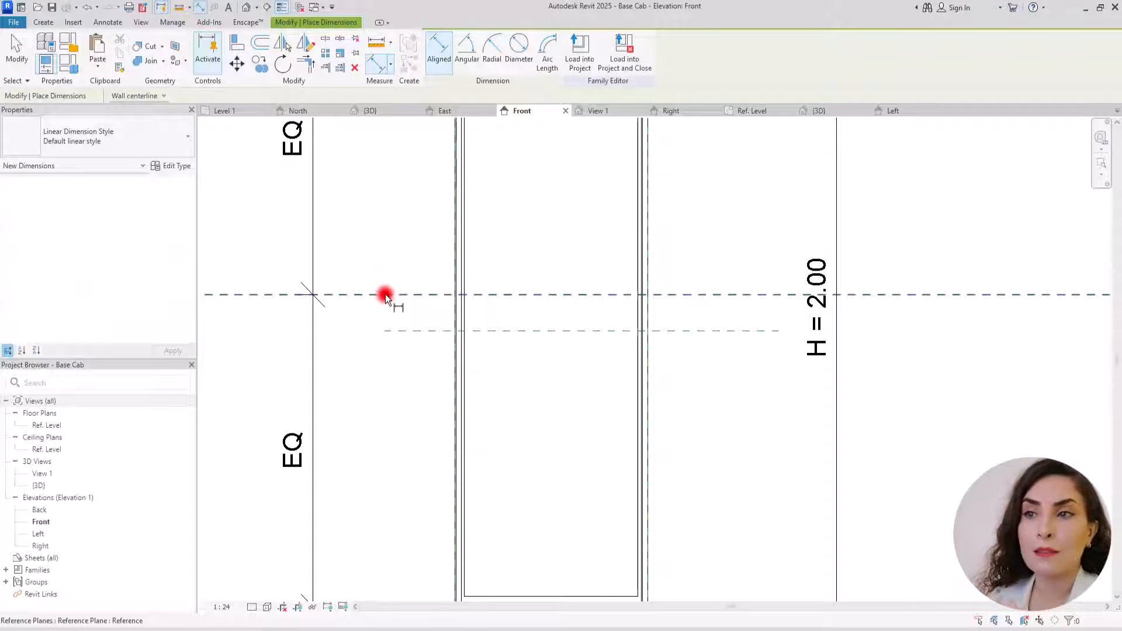
left_click(412, 293)
left_click(411, 330)
left_click(379, 431)
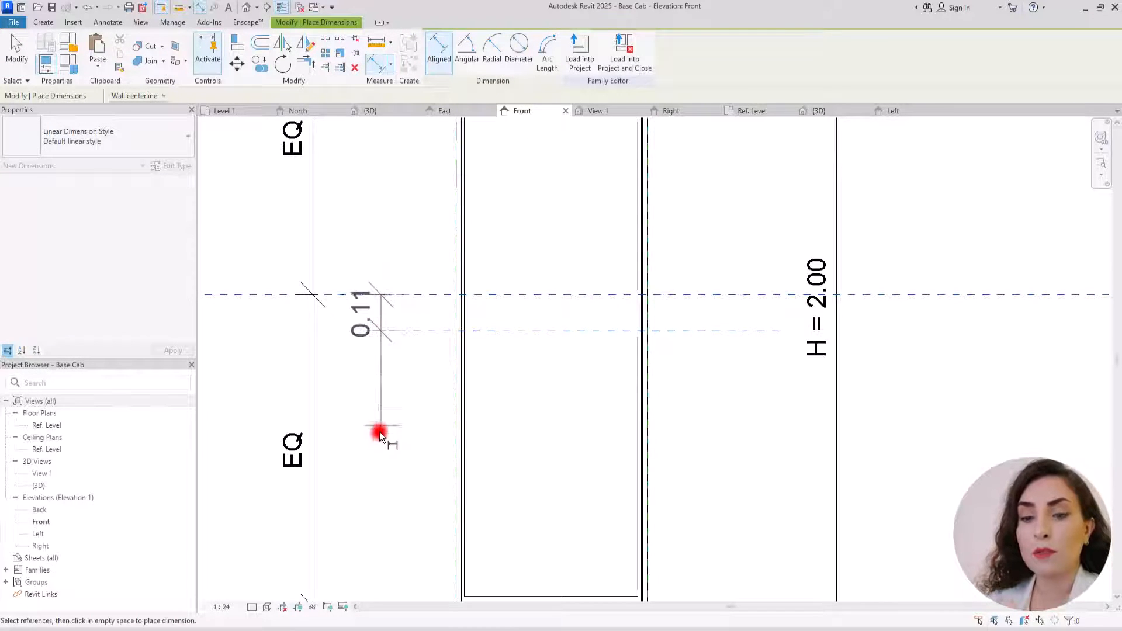
key("Escape")
key("Escape")
Set the distance between the mid-height reference plane and the shorter plane below it to 0.25.
left_click(509, 330)
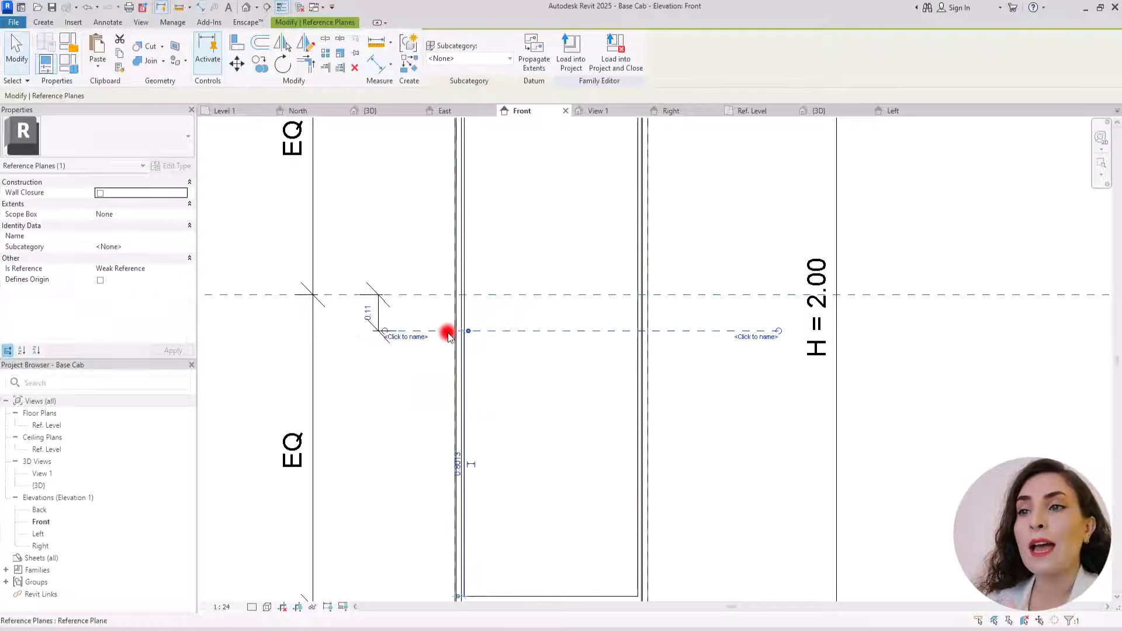
left_click(367, 314)
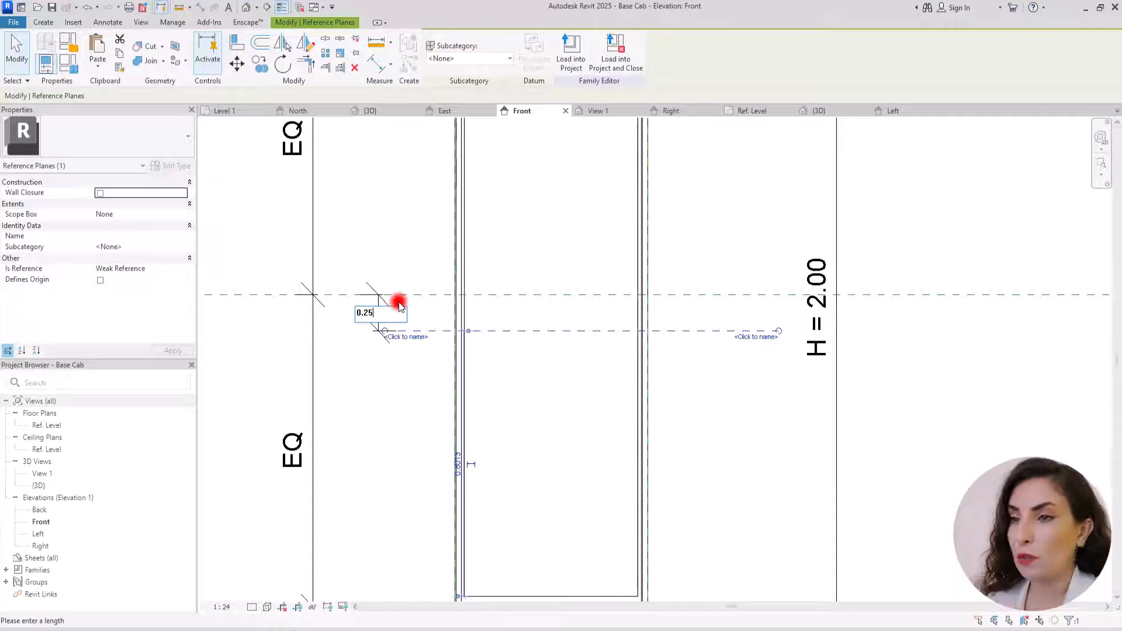
type("0.25")
key("Return")
left_click(394, 255)
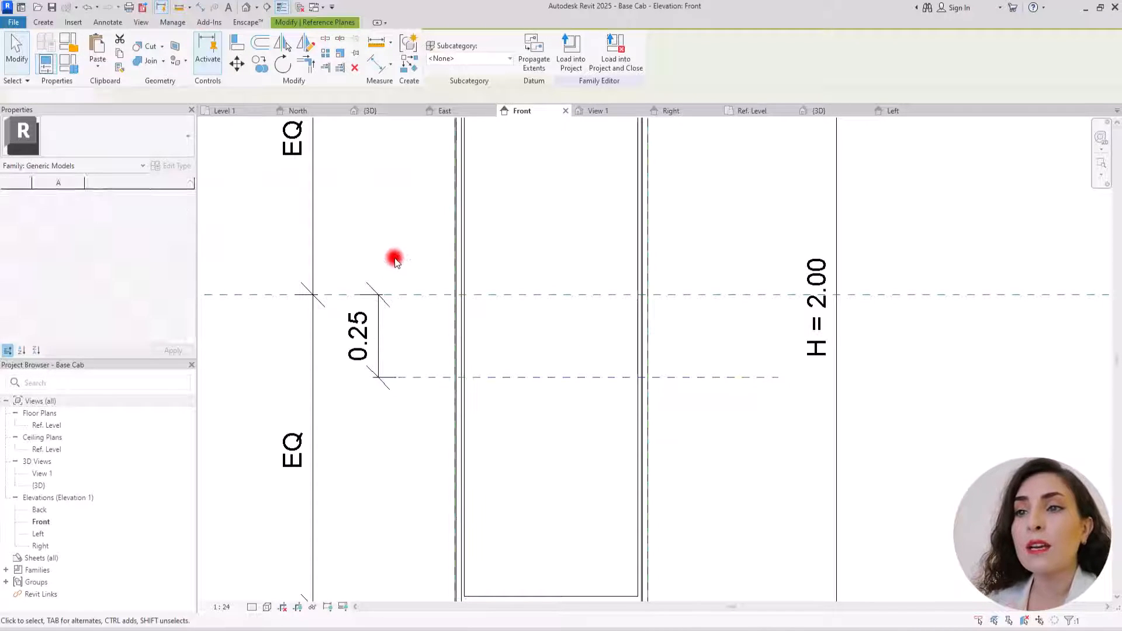
left_click(381, 300)
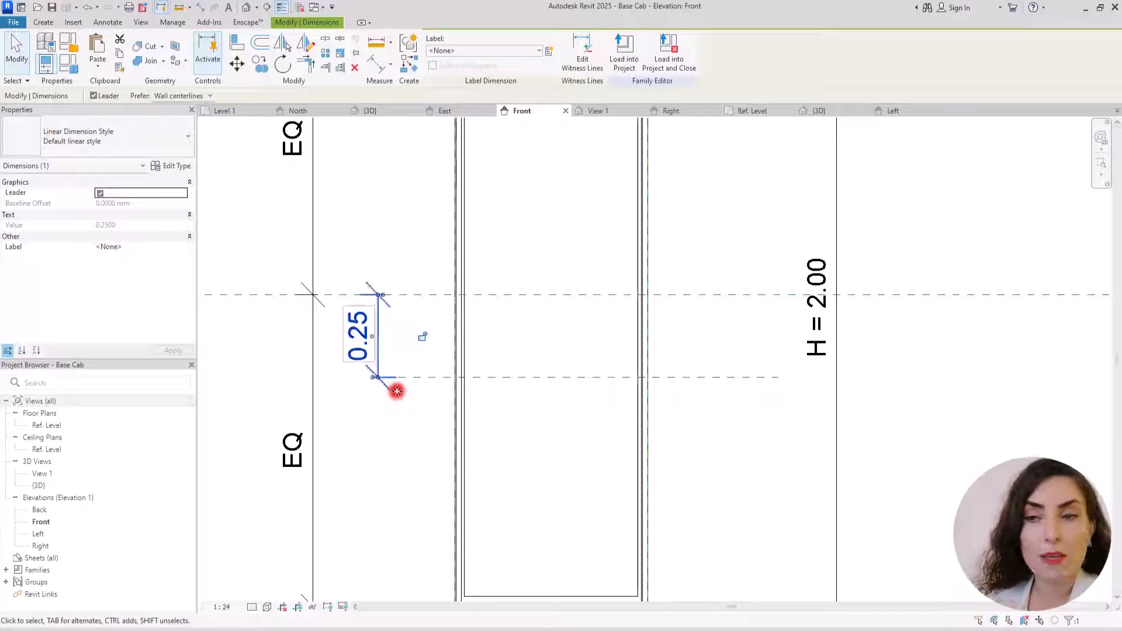
left_click(388, 443)
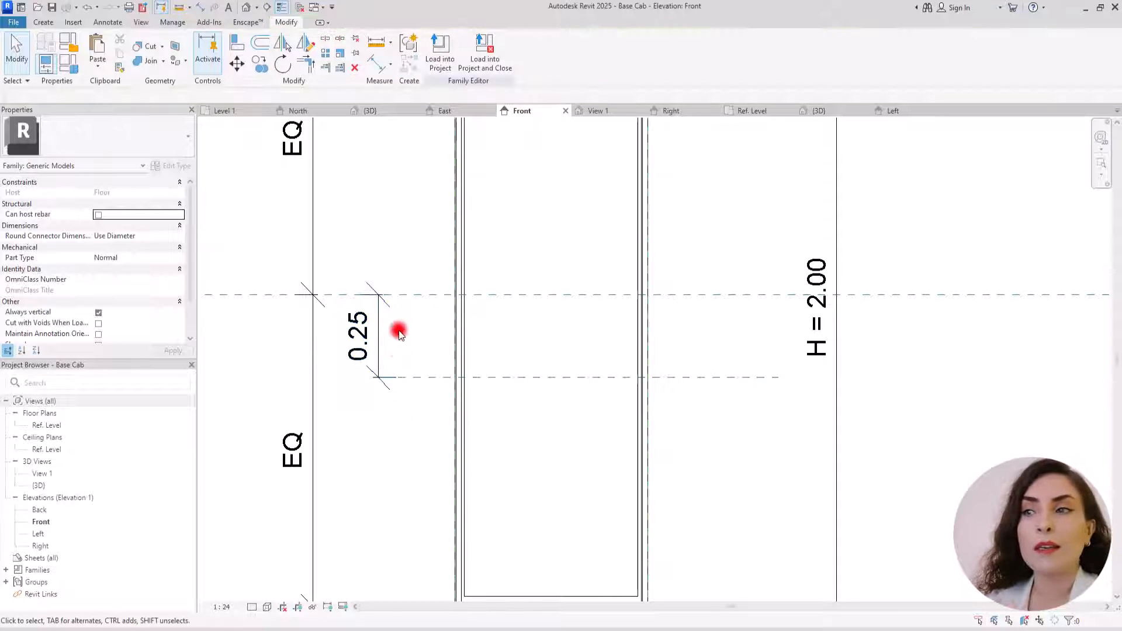
scroll(474, 285, "down", 3)
middle_click_drag(287, 216, 356, 274)
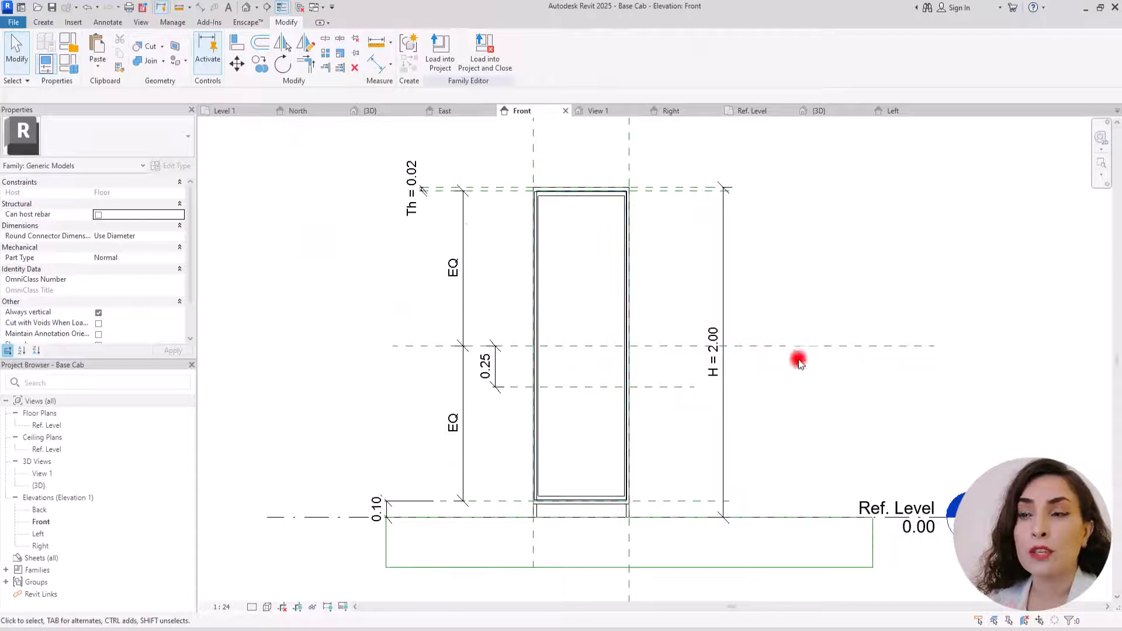
Set the family's height parameter H to 2.4 and check how both mid-height reference planes respond.
left_click(65, 63)
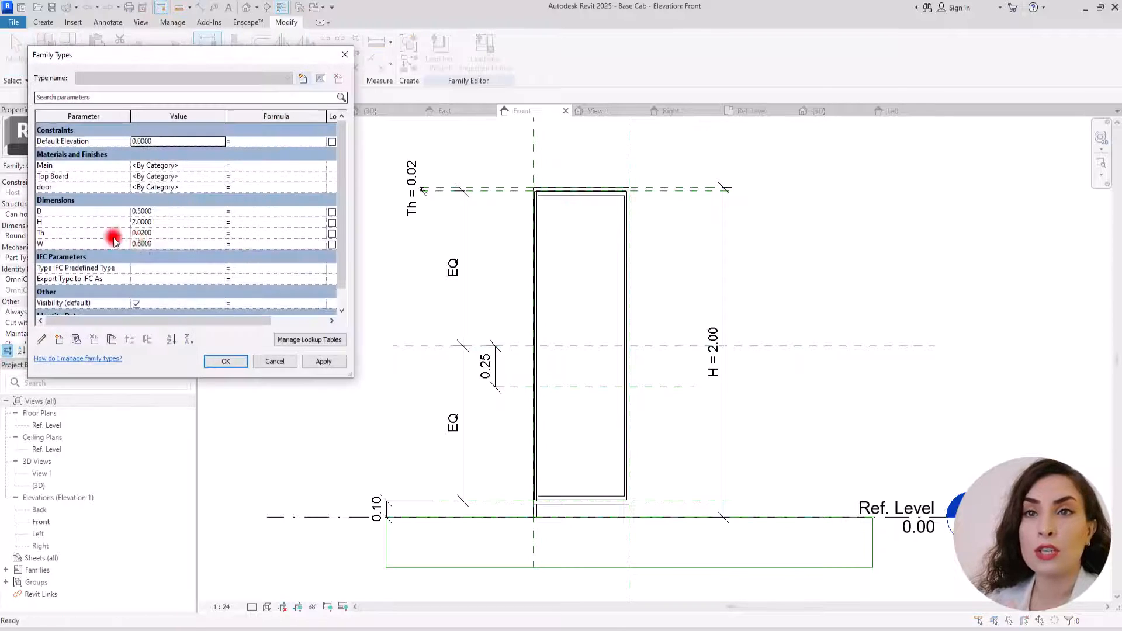
left_click(159, 221)
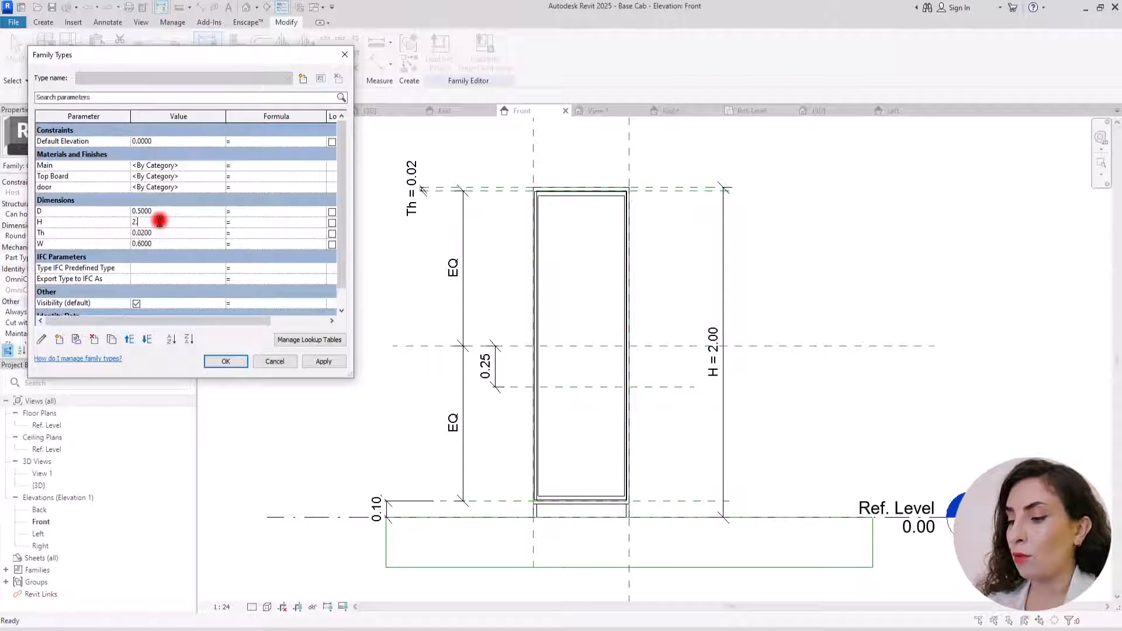
left_click(293, 362)
scroll(489, 368, "down", 2)
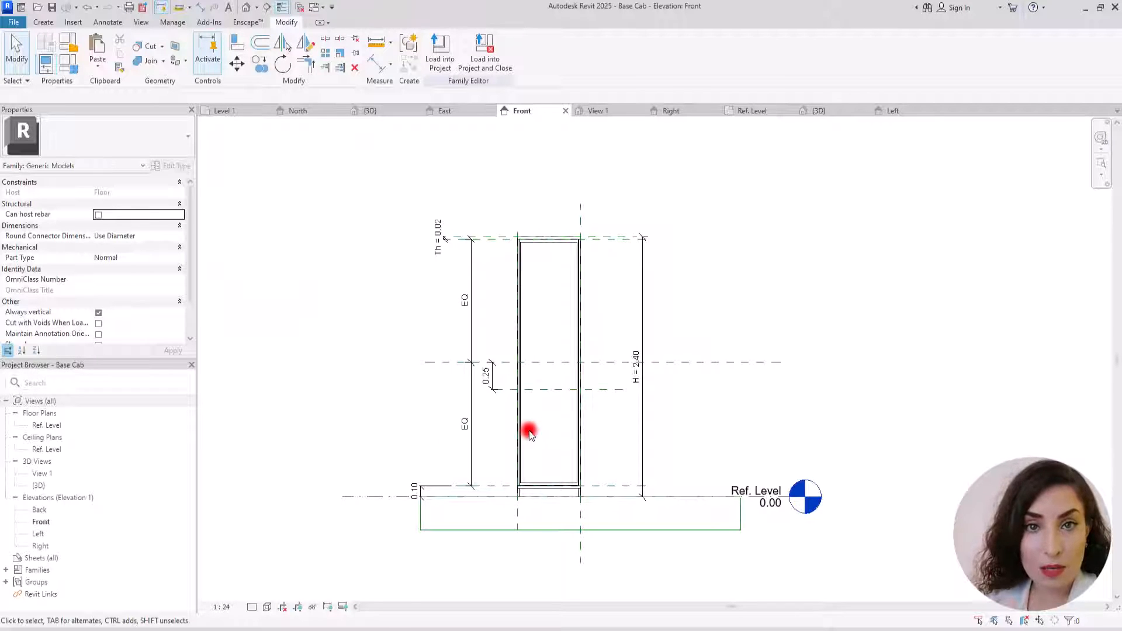
scroll(552, 397, "up", 2)
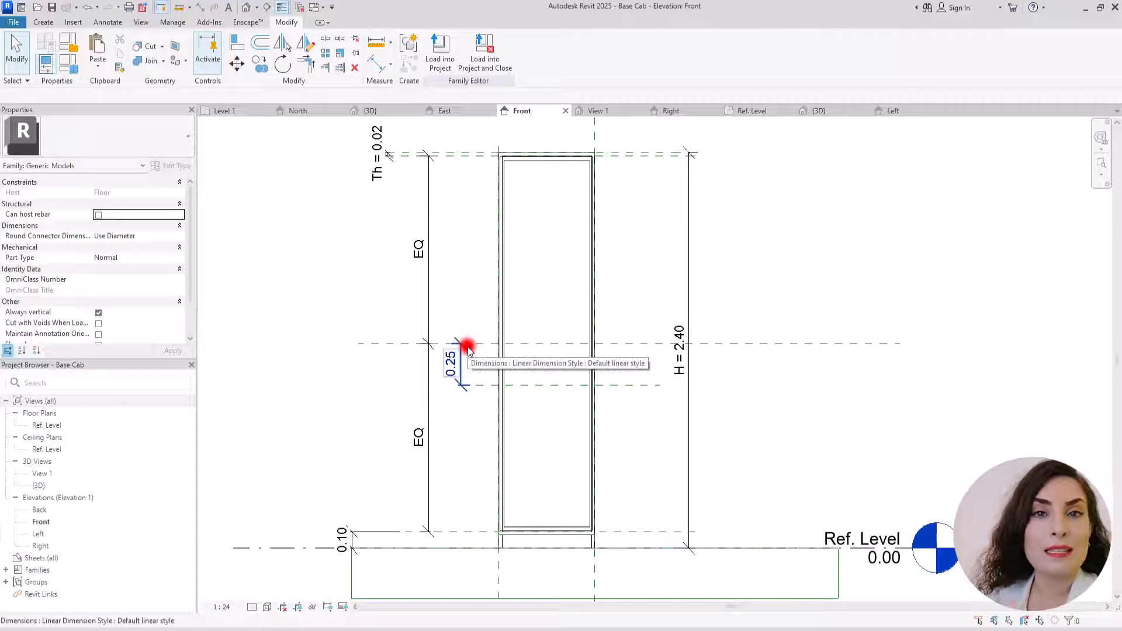
scroll(621, 381, "up", 3)
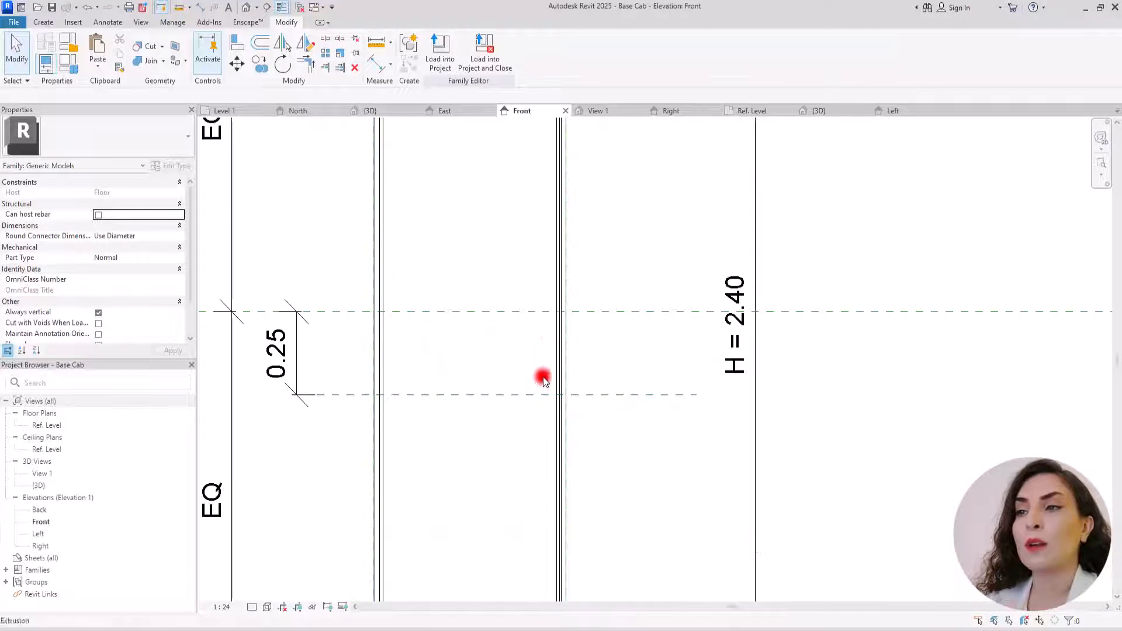
Examine the door's front corners and the surrounding reference planes in the Ref. Level floor plan.
left_click(751, 111)
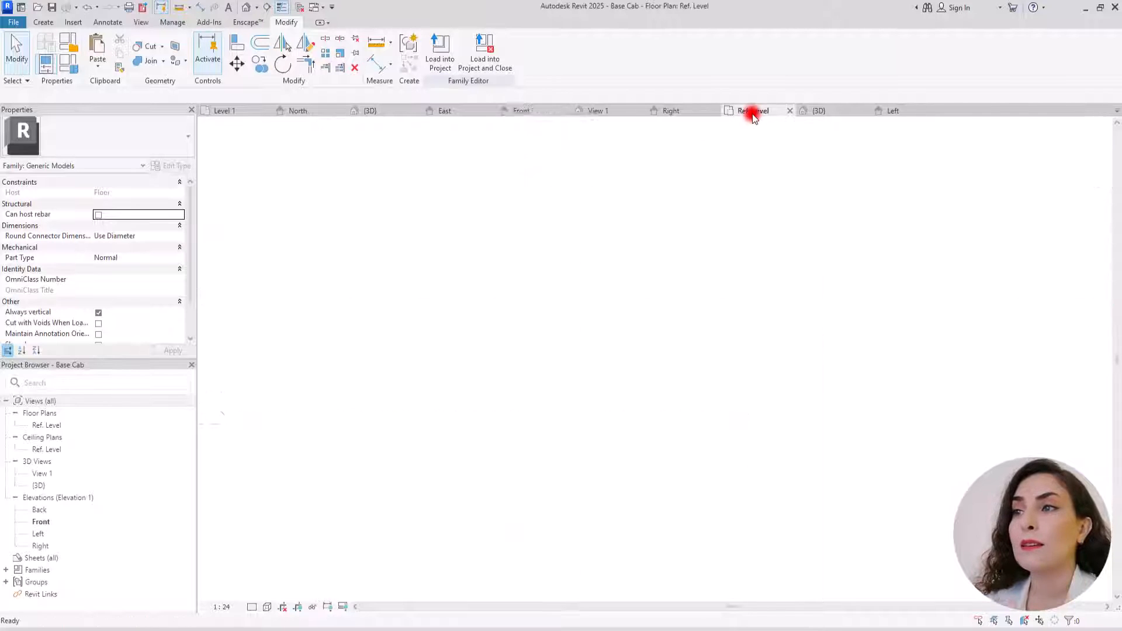
scroll(457, 389, "down", 2)
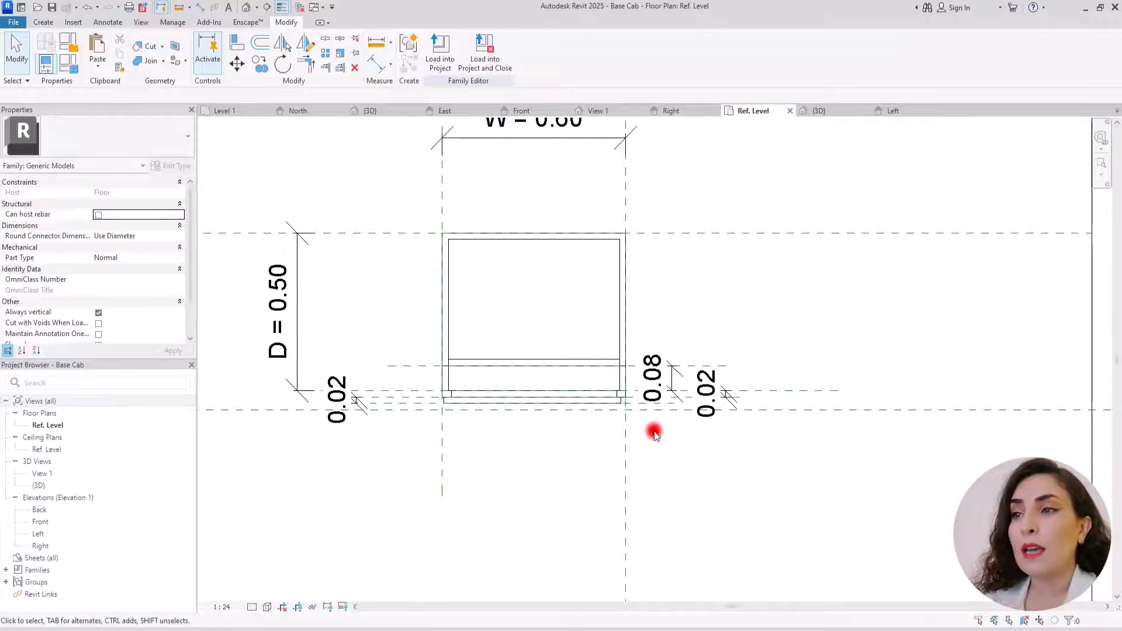
scroll(654, 433, "up", 5)
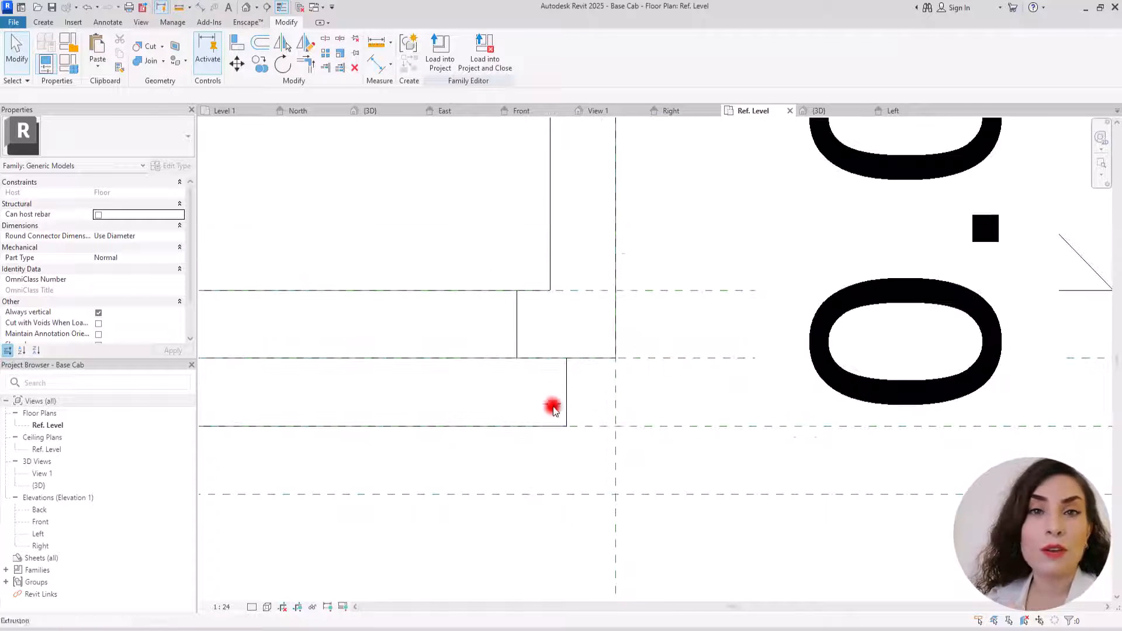
scroll(672, 359, "down", 5)
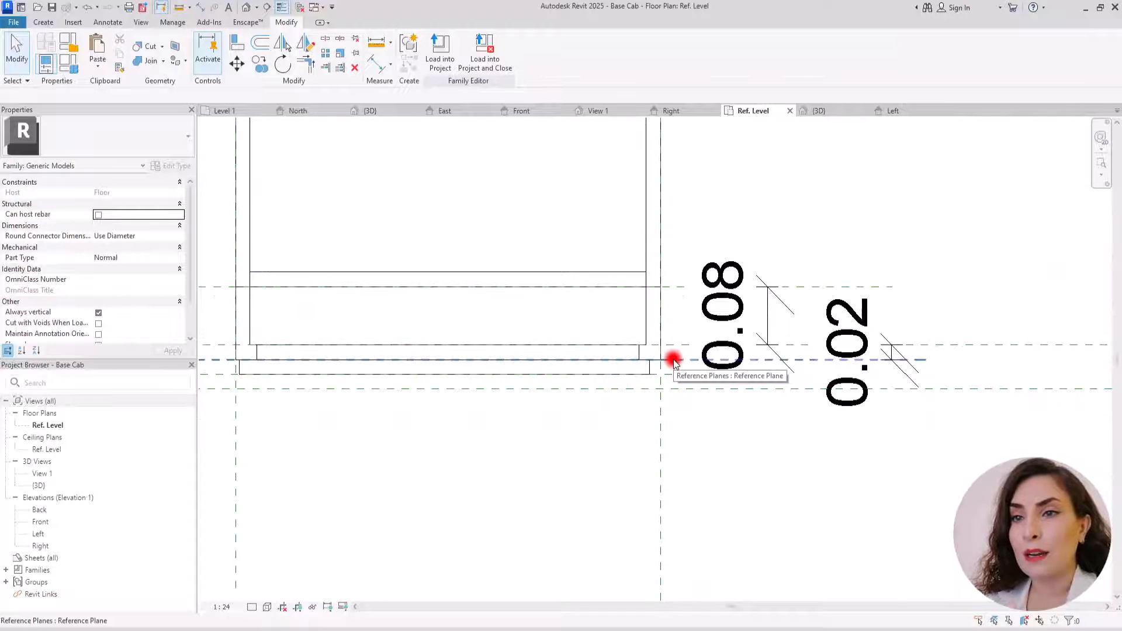
scroll(673, 361, "up", 5)
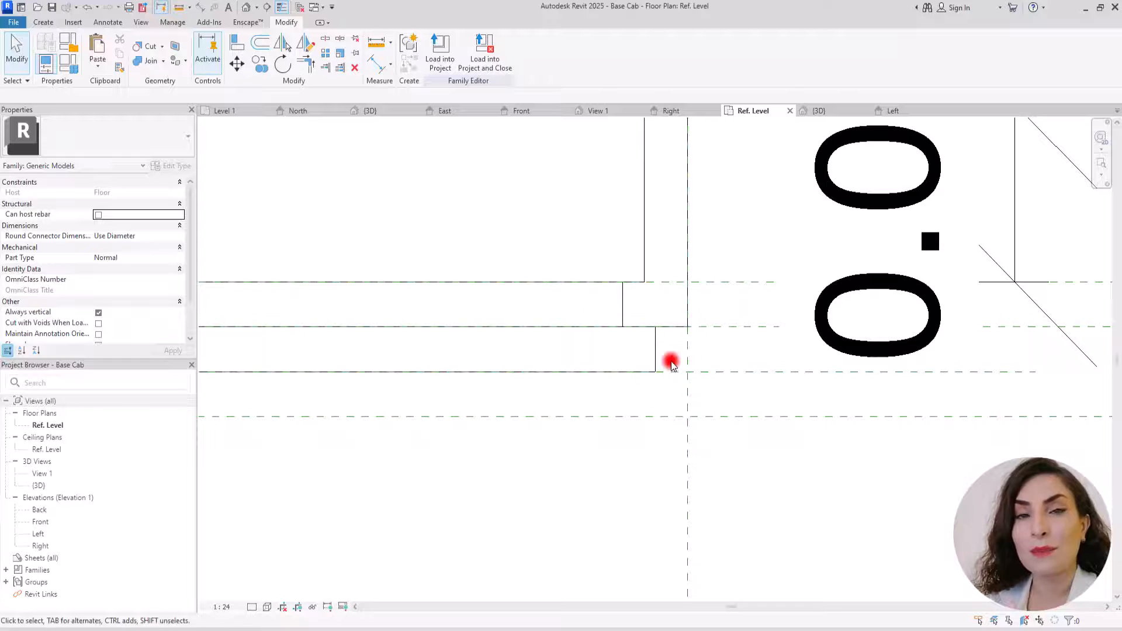
middle_click_drag(438, 385, 919, 352)
middle_click_drag(353, 354, 376, 350)
middle_click_drag(693, 372, 340, 426)
middle_click_drag(812, 393, 506, 392)
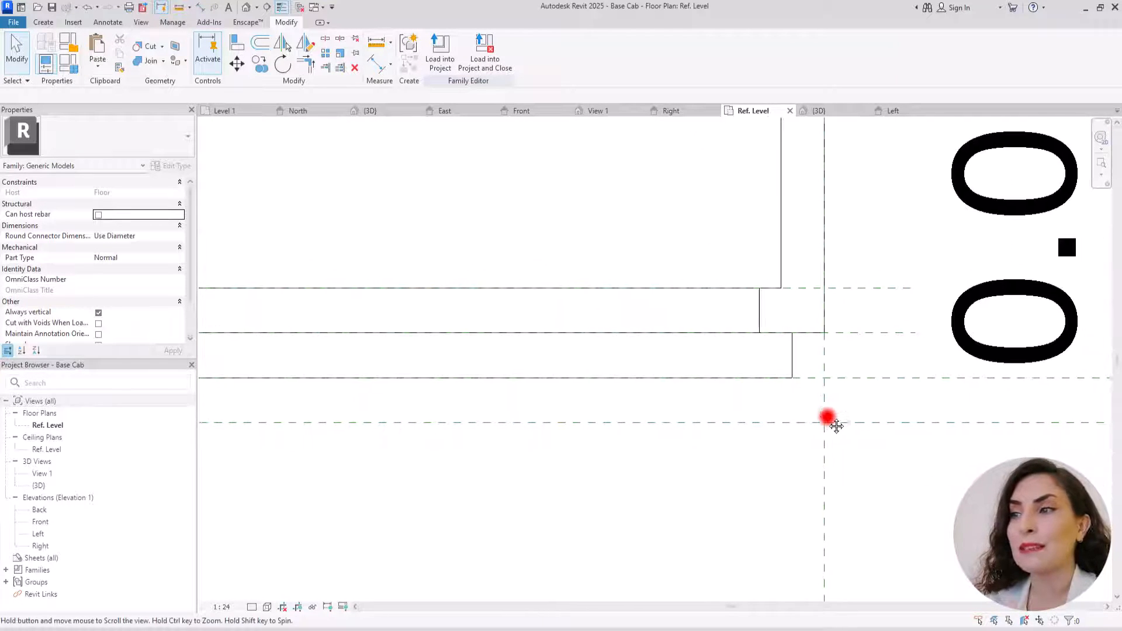
middle_click_drag(835, 425, 730, 427)
scroll(728, 341, "up", 2)
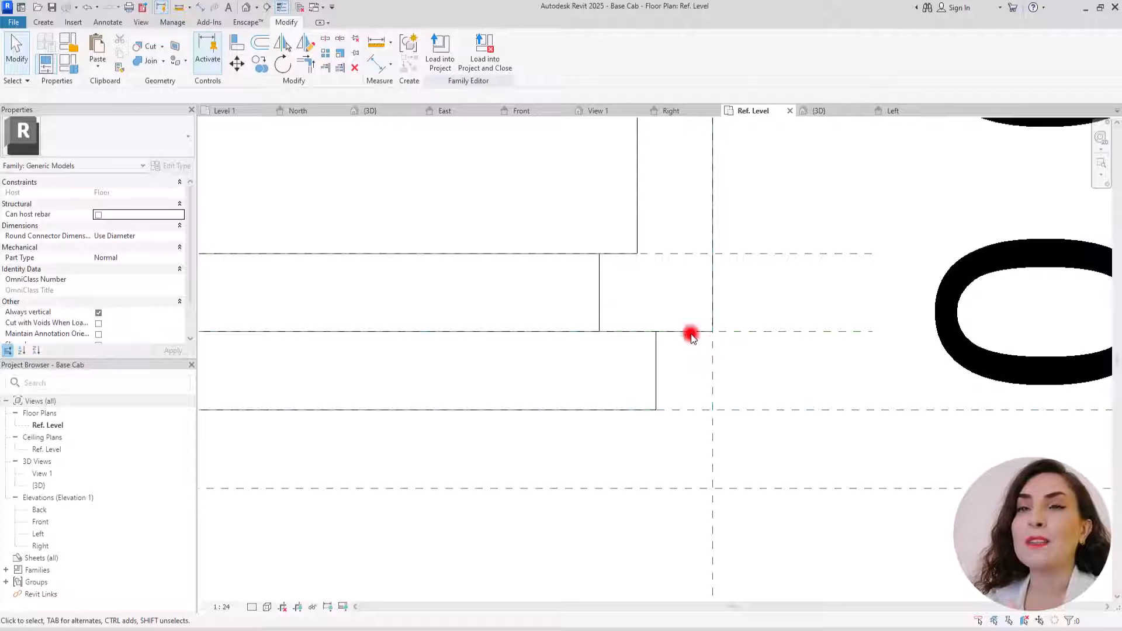
Start a void extrusion at the door's outer front corner, sketching a short edge segment, a diagonal to the door's back face, and horizontal and vertical lines outside the door.
left_click(40, 22)
left_click(228, 64)
left_click(244, 94)
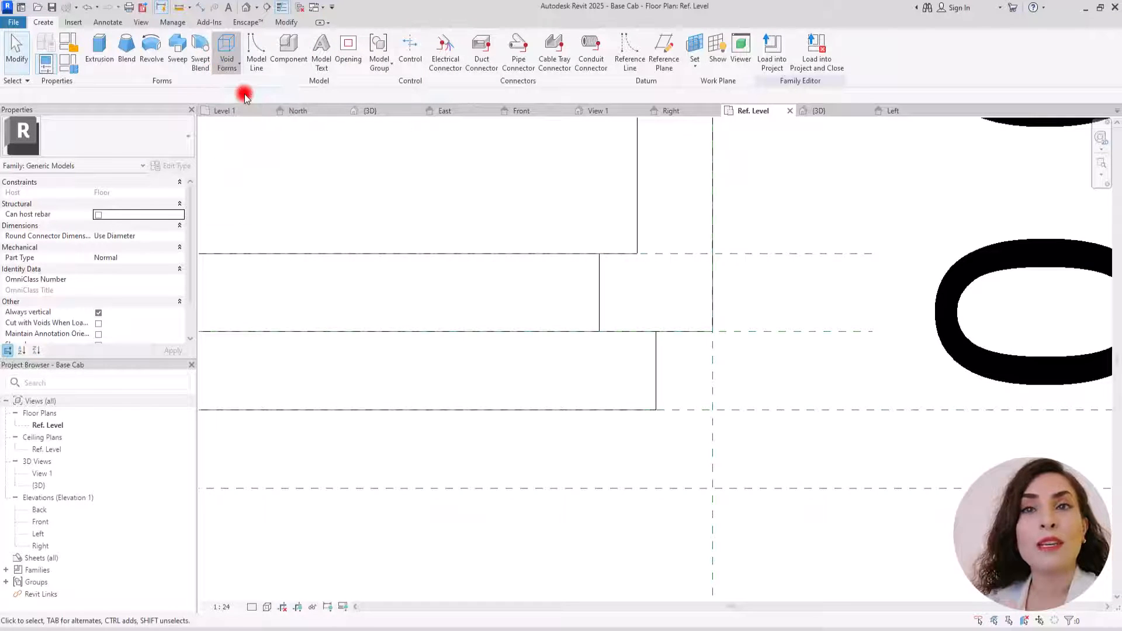
scroll(754, 397, "up", 2)
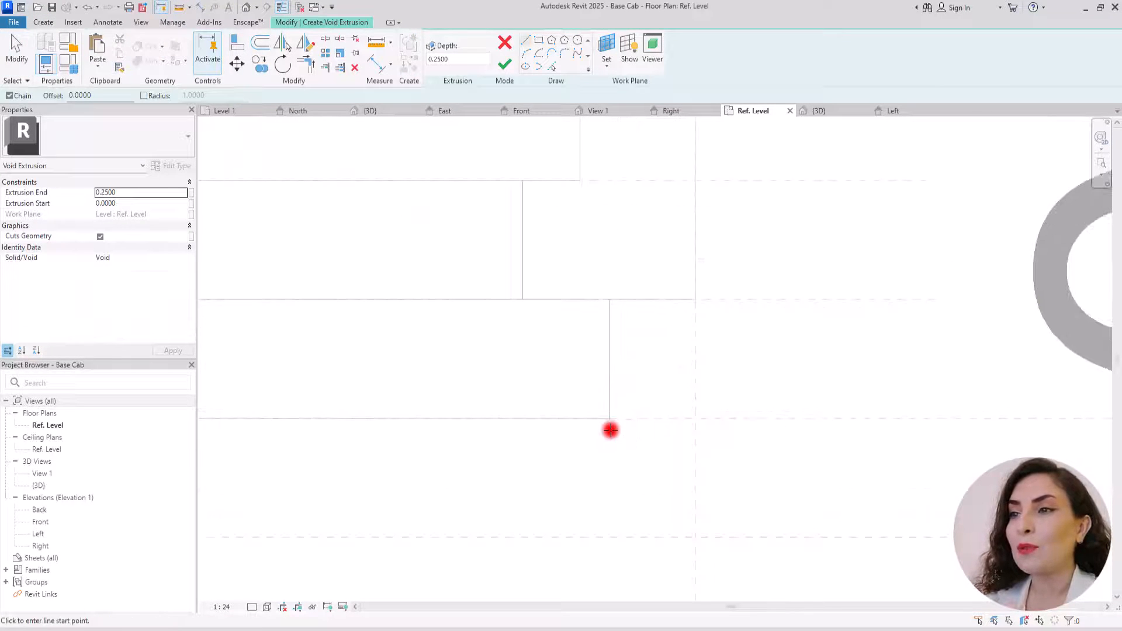
left_click(611, 418)
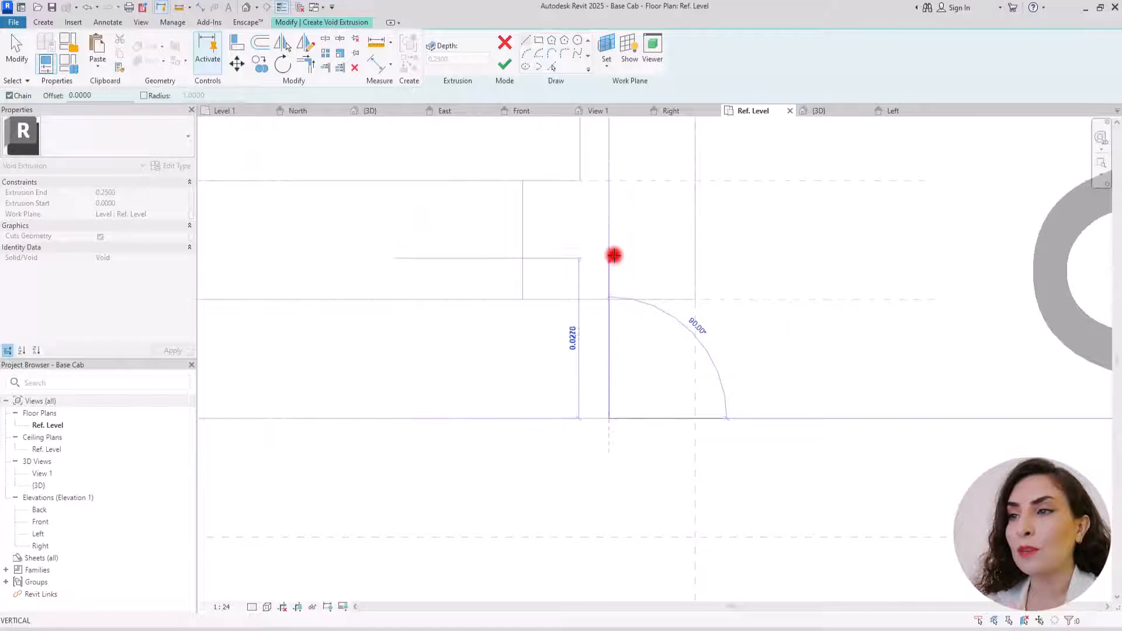
key("Return")
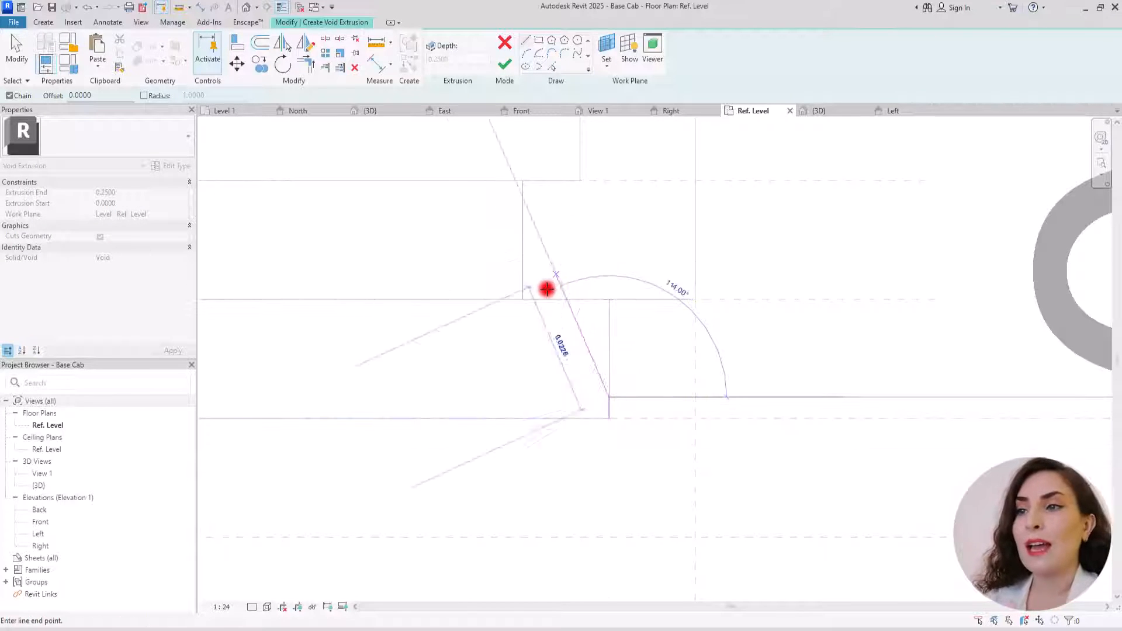
left_click(523, 299)
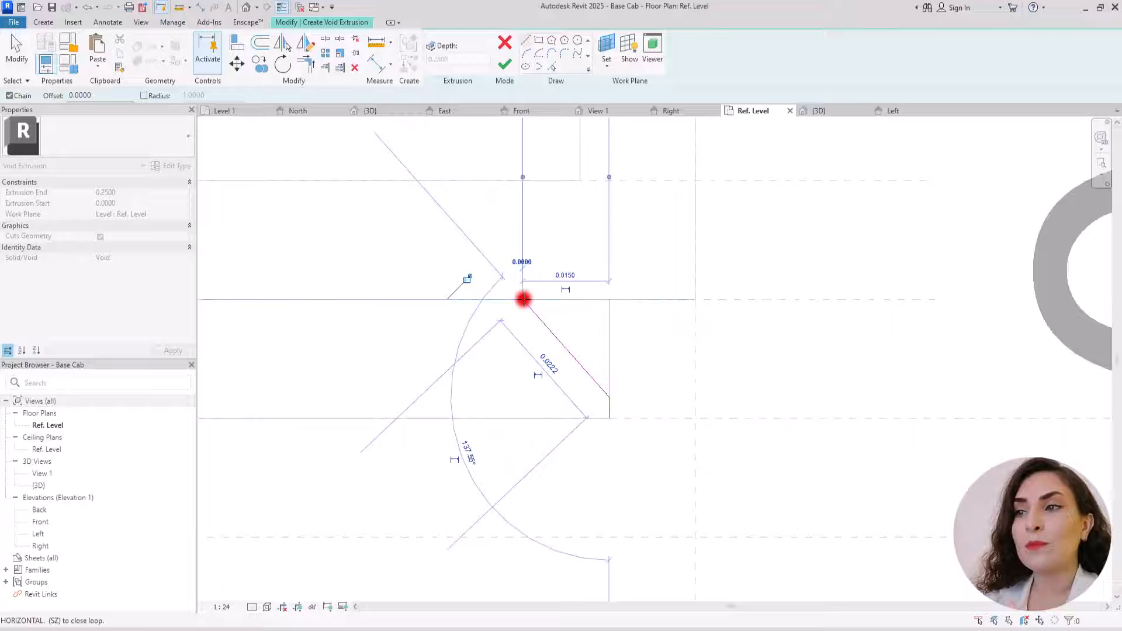
left_click(637, 300)
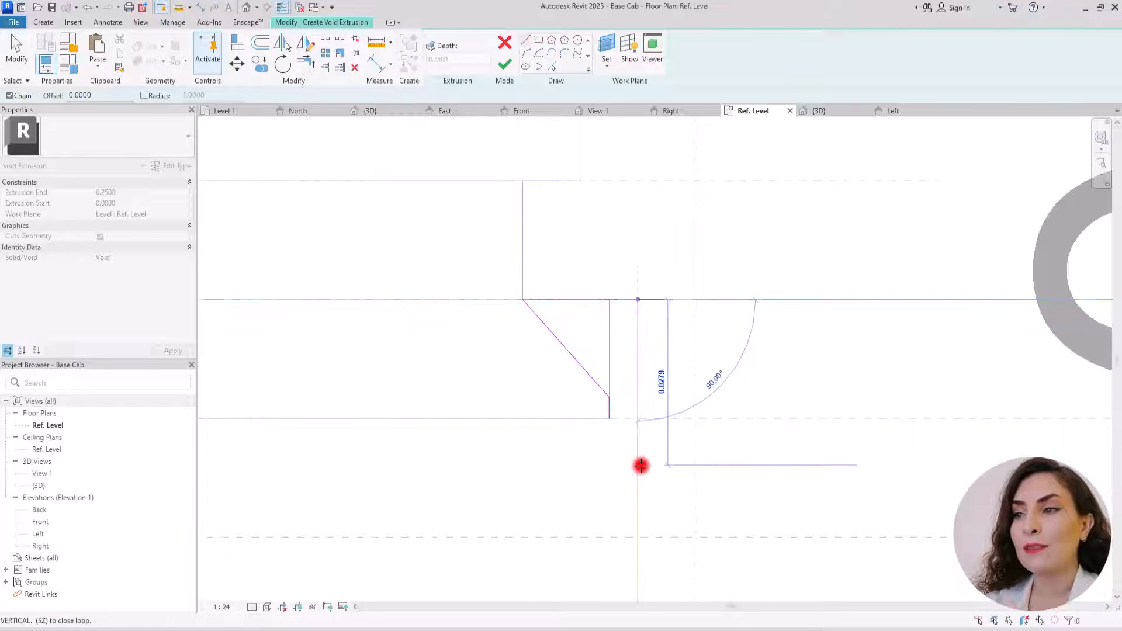
left_click(637, 464)
key("Escape")
key("Escape")
Close the void profile with a short horizontal line from the diagonal's front end and trim the overrunning vertical line to it.
left_click(456, 42)
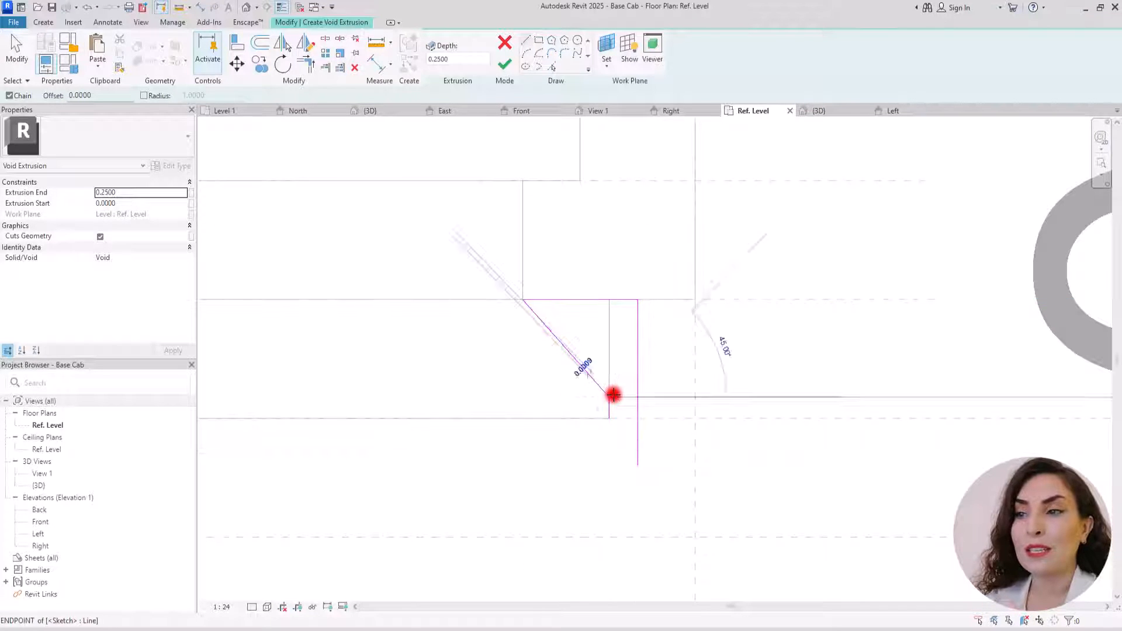
left_click(609, 397)
left_click(638, 397)
key("Escape")
key("Escape")
left_click(305, 65)
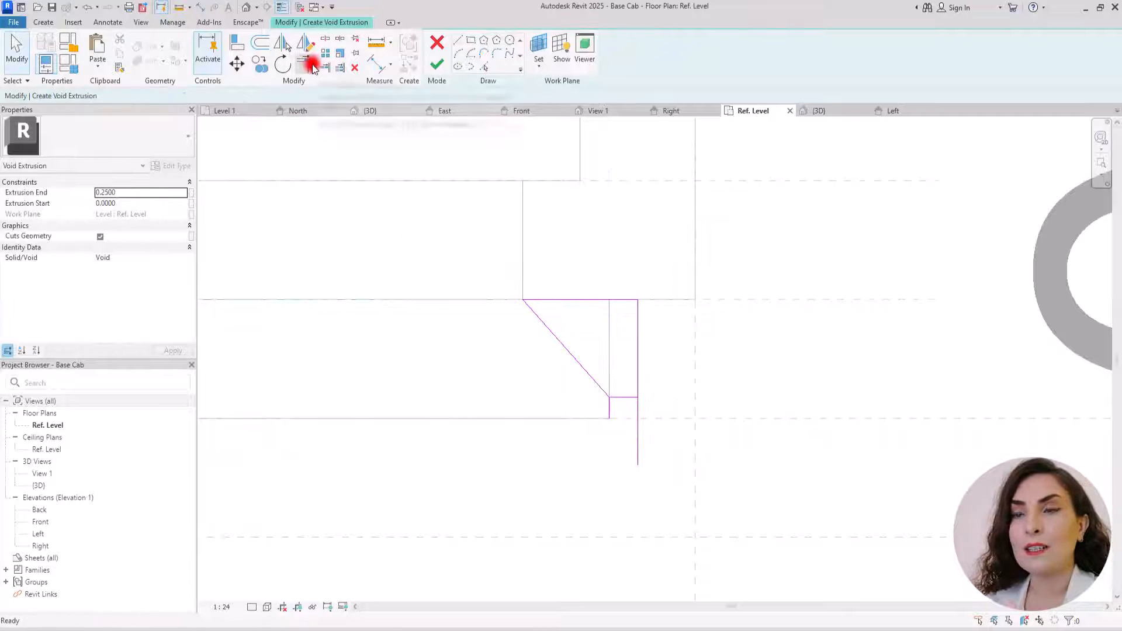
left_click(618, 398)
left_click(637, 377)
key("Escape")
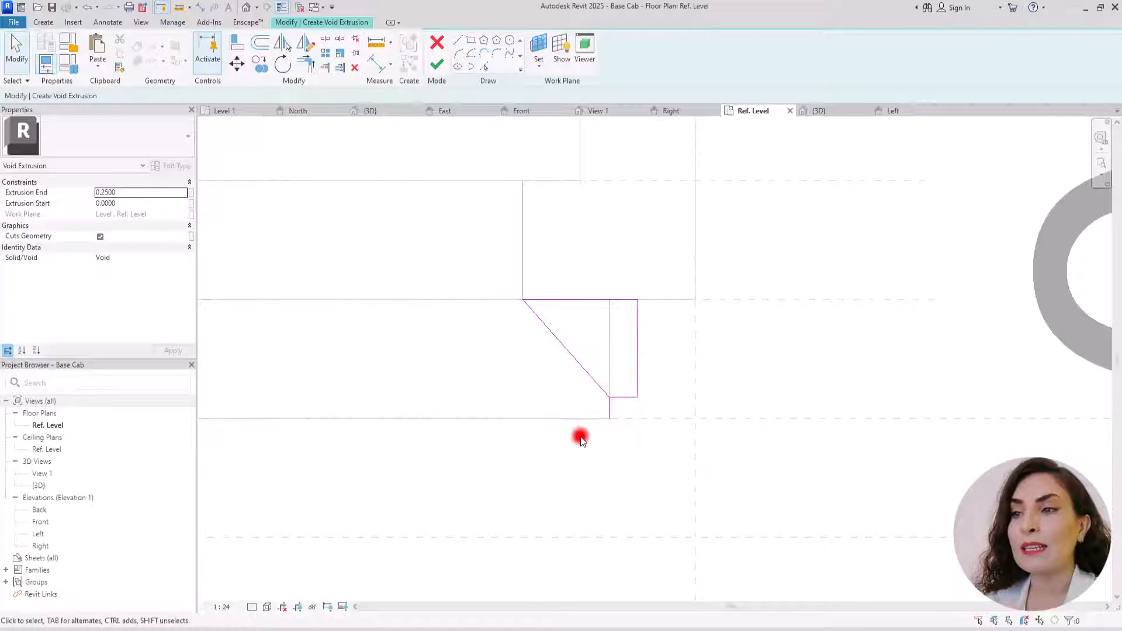
Delete the leftover short segment at the door's front corner and finish the void extrusion sketch.
left_click_drag(617, 383, 618, 377)
key("Delete")
left_click(437, 65)
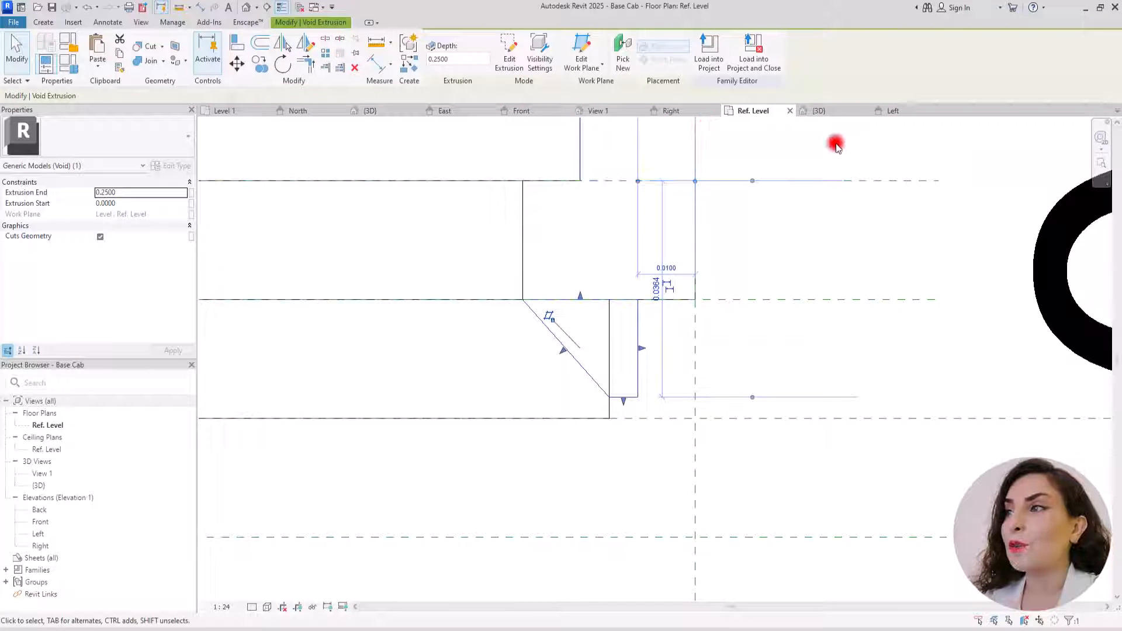
In the Front elevation, align the void extrusion's top to the mid-height reference plane and its bottom to the plane 0.25 below.
left_click(520, 111)
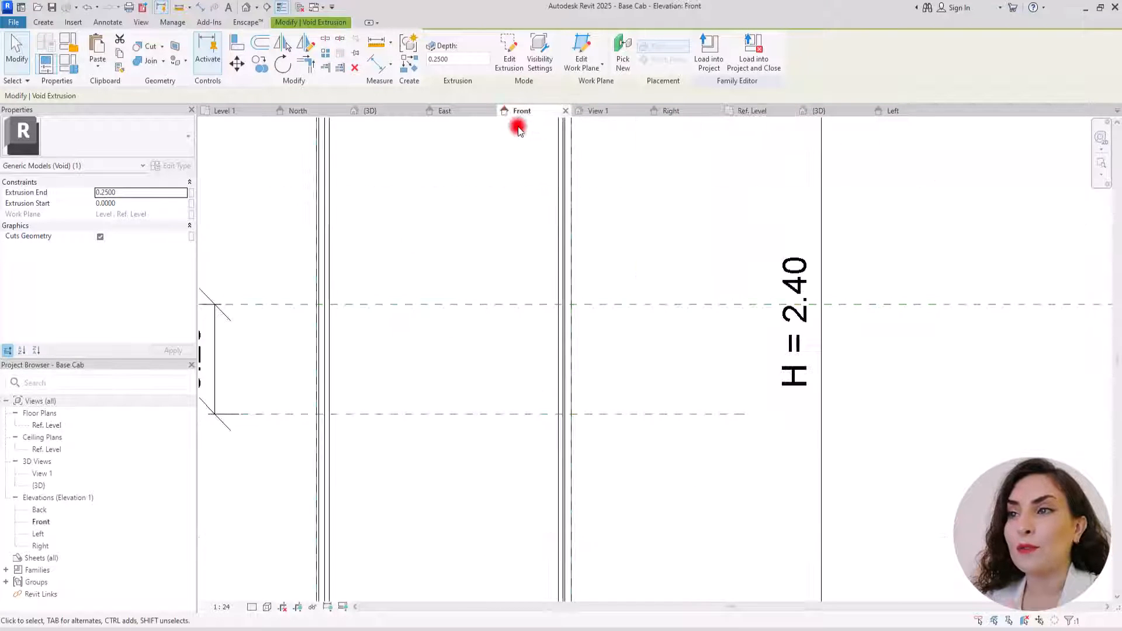
scroll(571, 420, "down", 4)
scroll(582, 438, "up", 5)
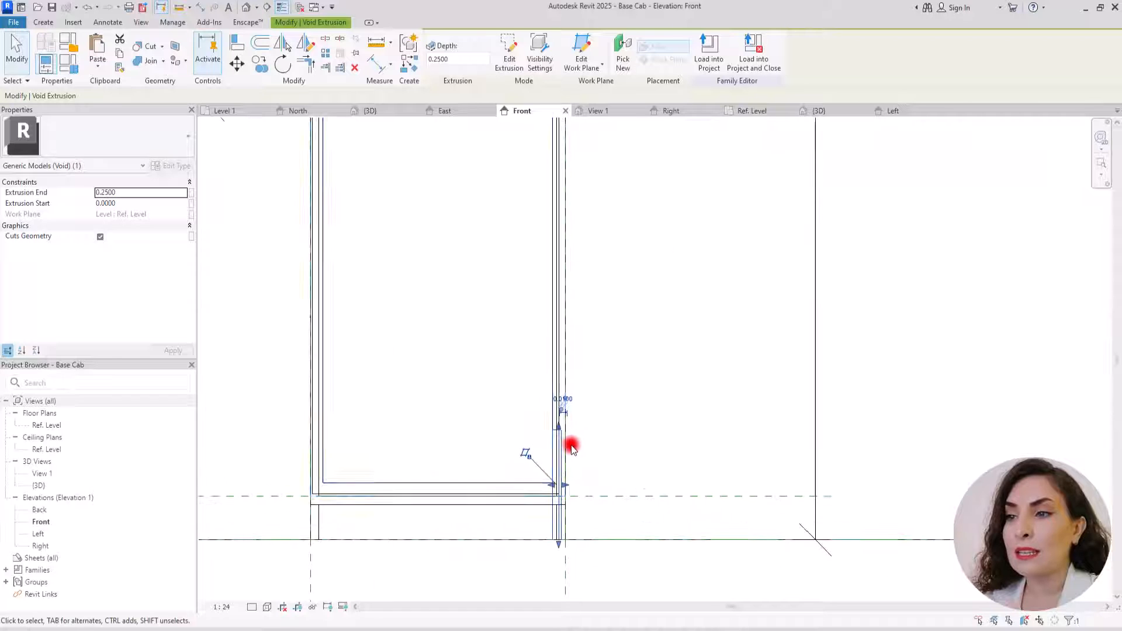
scroll(586, 416, "down", 2)
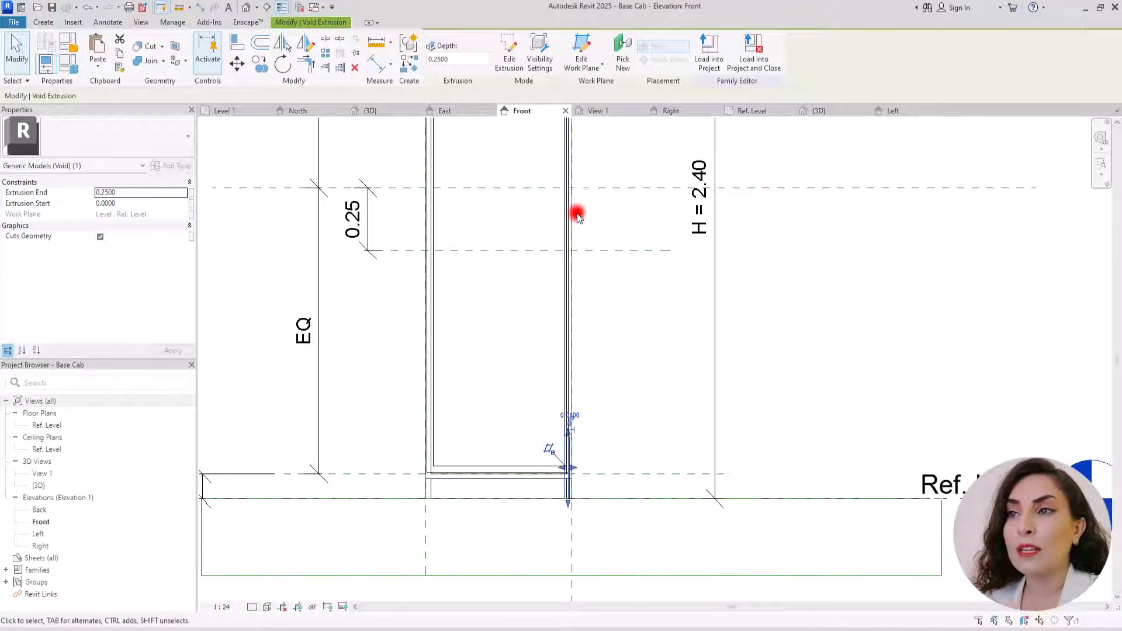
left_click(237, 43)
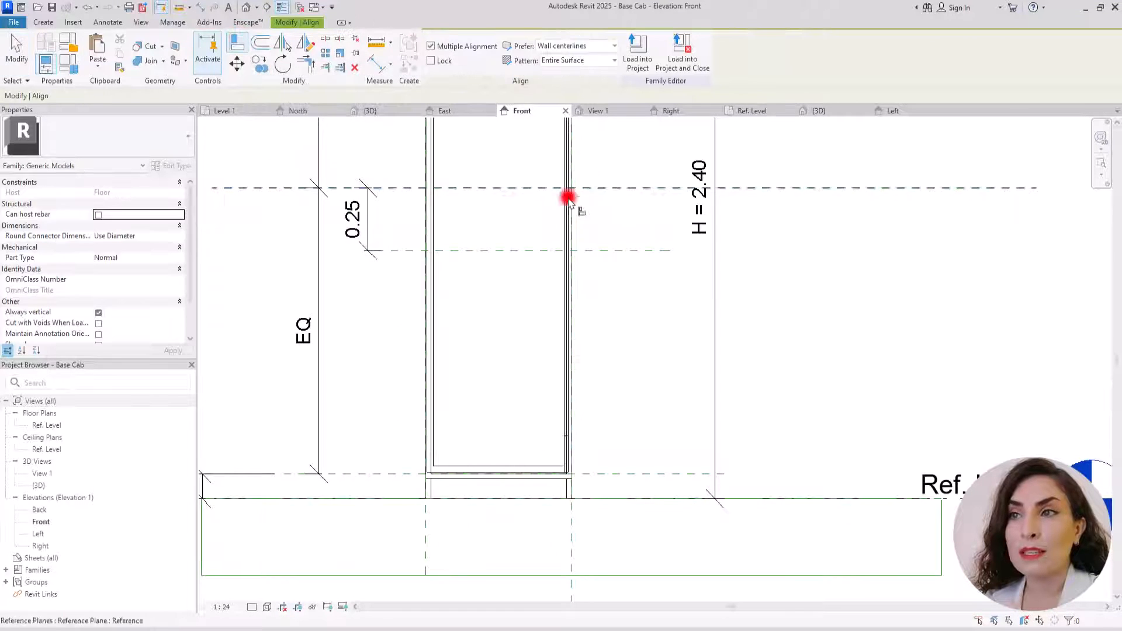
left_click(610, 187)
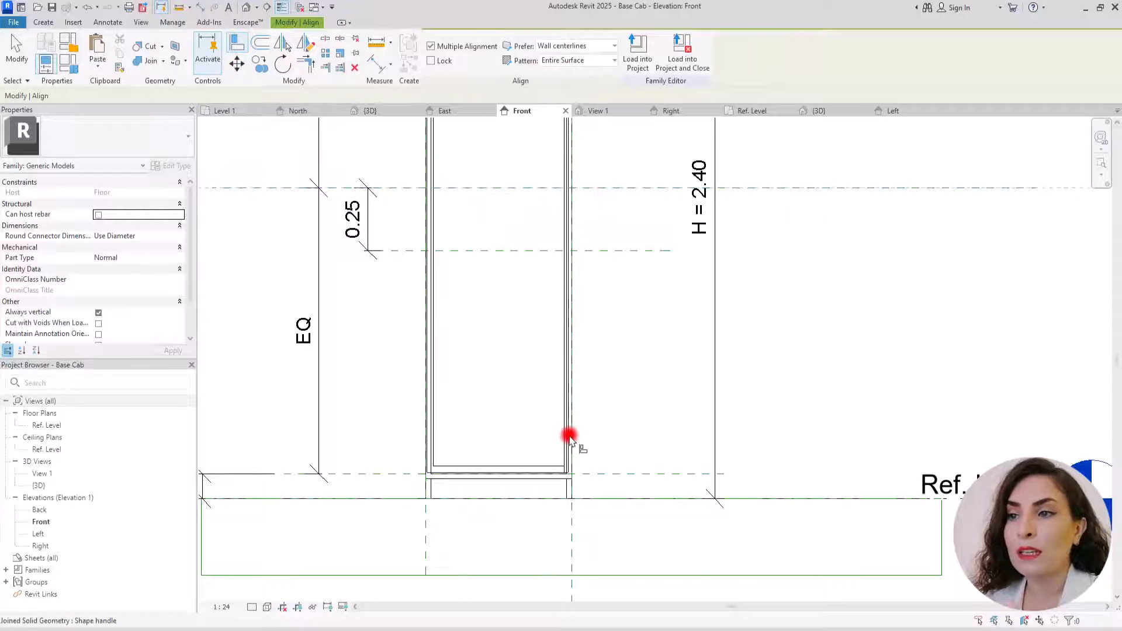
left_click(602, 251)
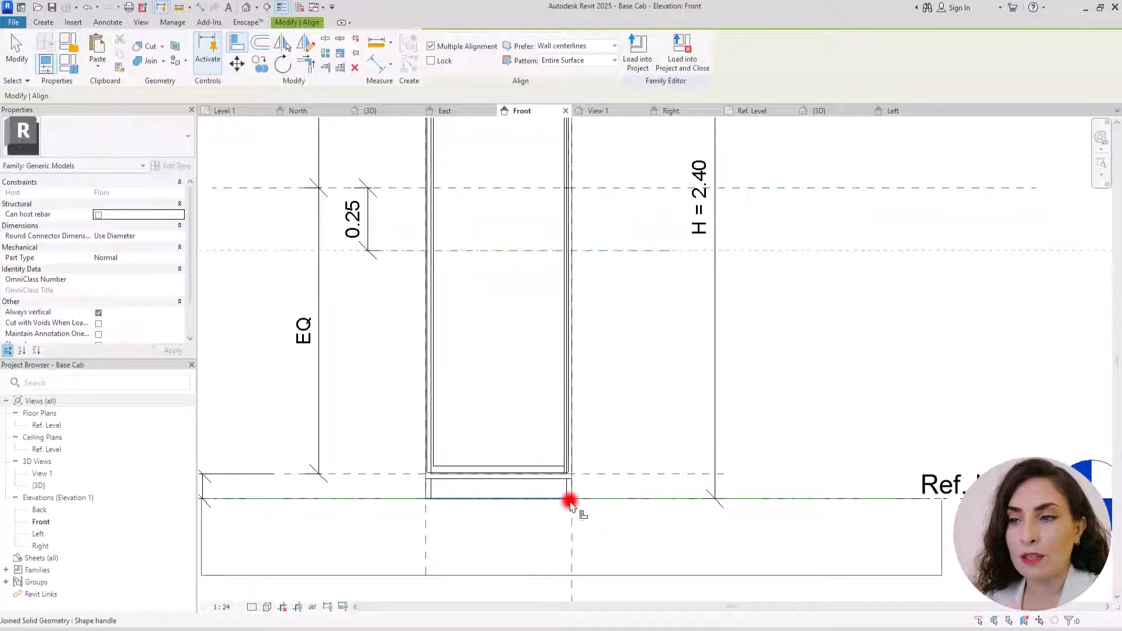
key("Escape")
key("Escape")
scroll(679, 306, "up", 1)
Inspect the door's grip cutout in 3D and set the height parameter H to 2.1 to check that the cutout follows.
left_click(247, 8)
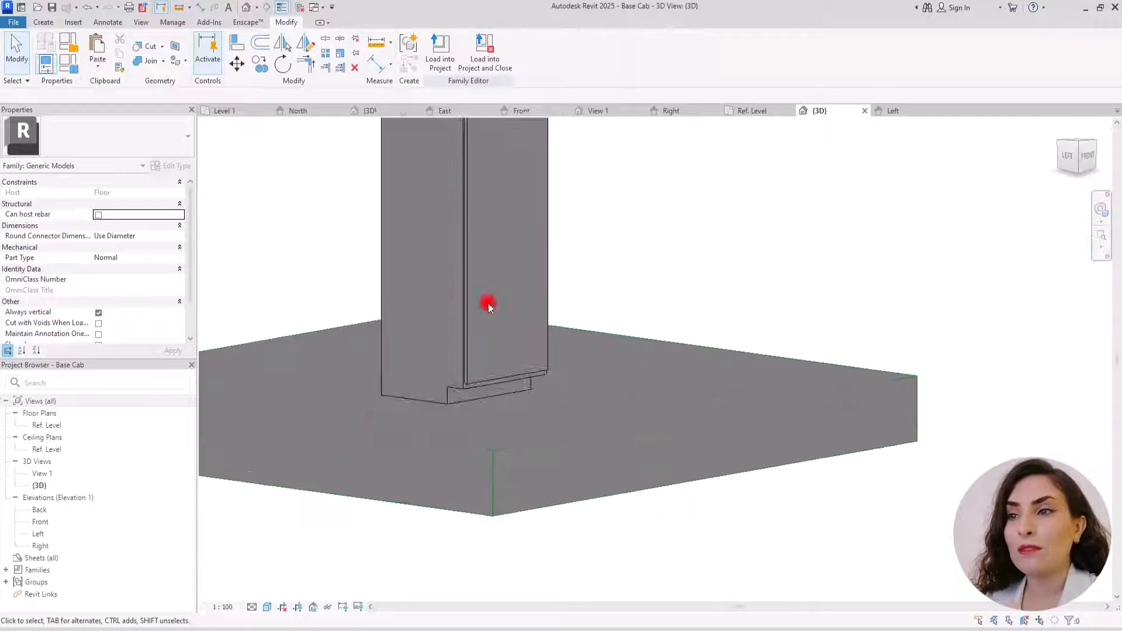
middle_click_drag(485, 303, 370, 217, "shift")
scroll(369, 217, "up", 2)
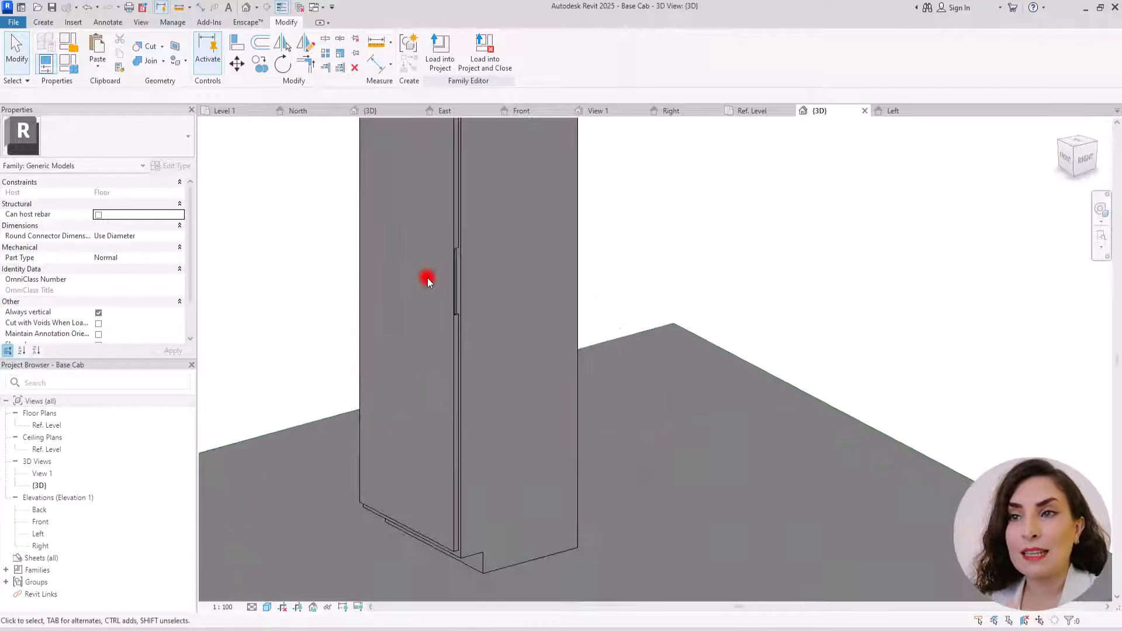
scroll(426, 279, "up", 2)
left_click(73, 65)
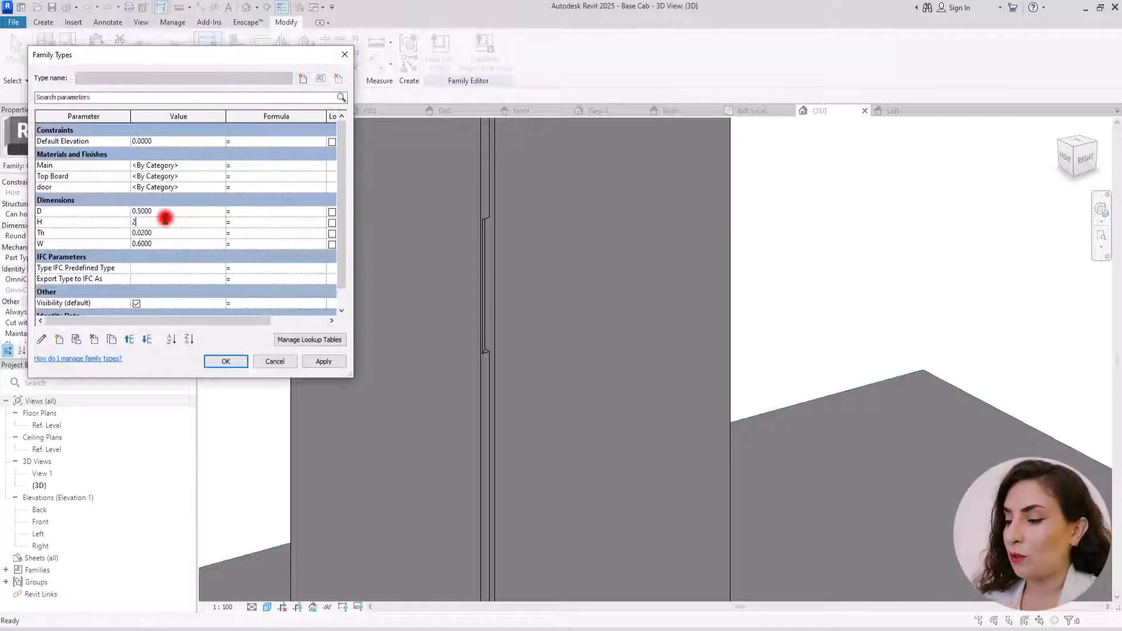
left_click(322, 363)
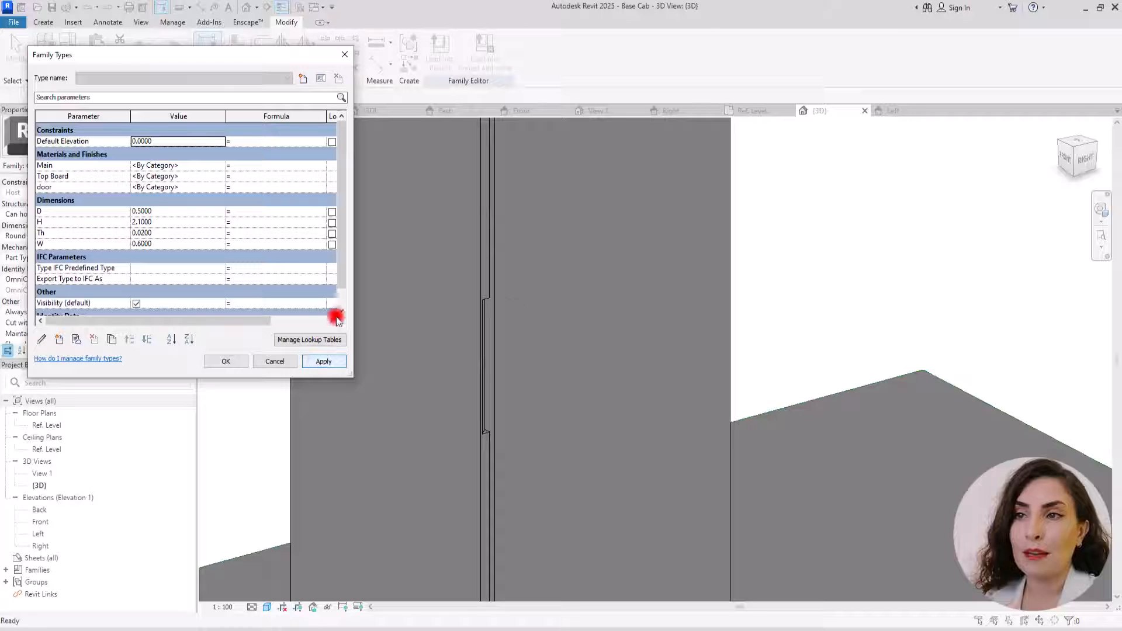
left_click(225, 361)
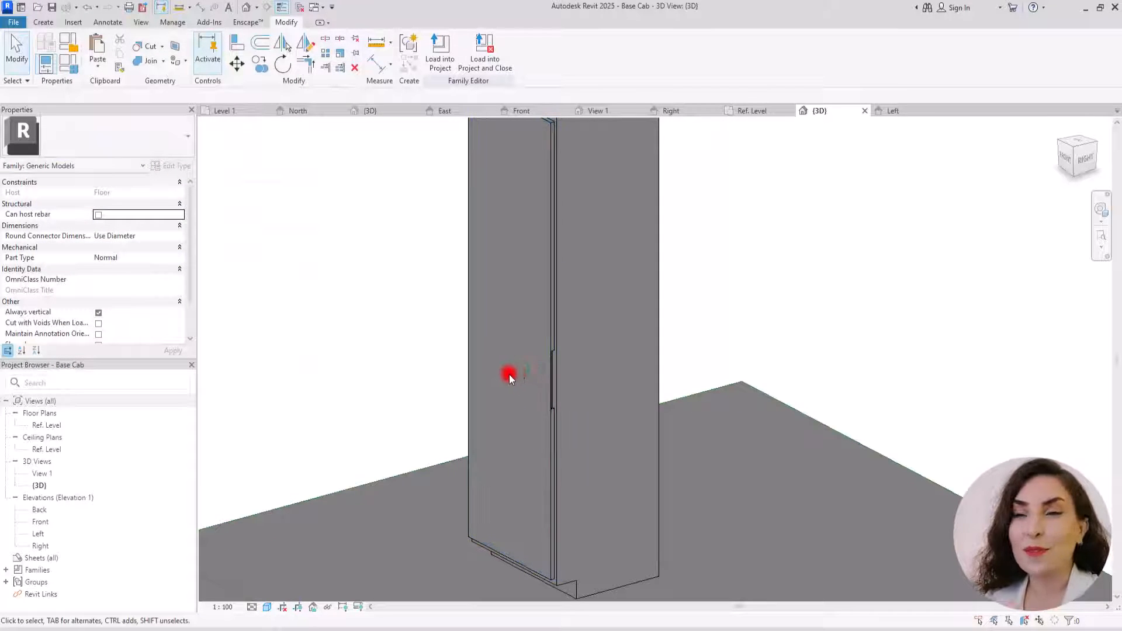
Save the family as a separate file named Tall Cab and load it into the project.
left_click(12, 23)
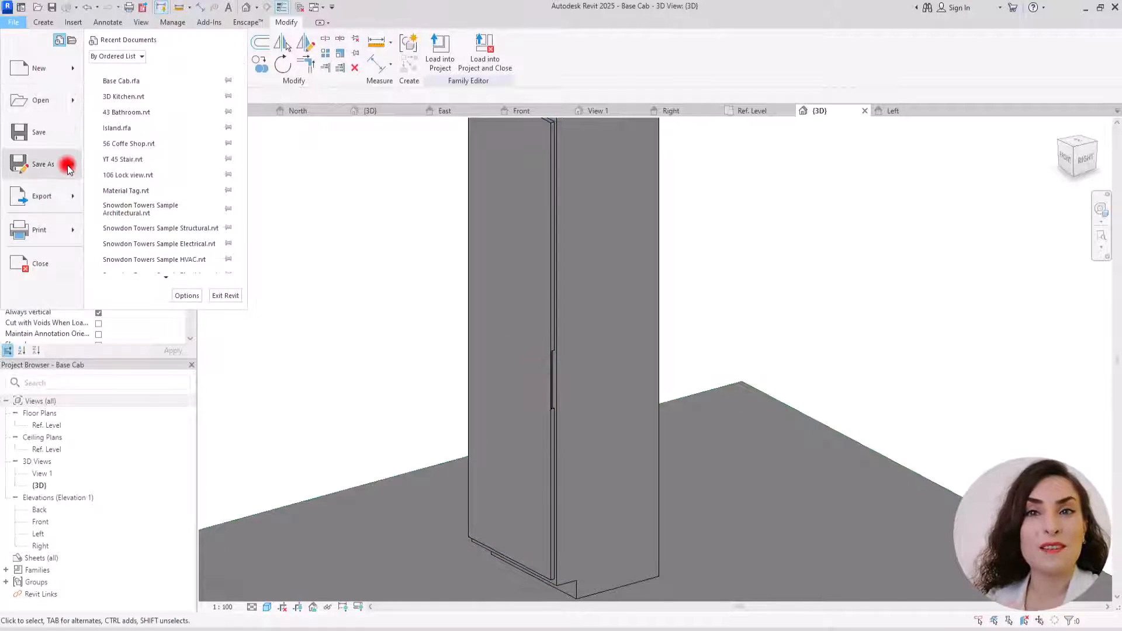
mouse_move(68, 164)
left_click(153, 155)
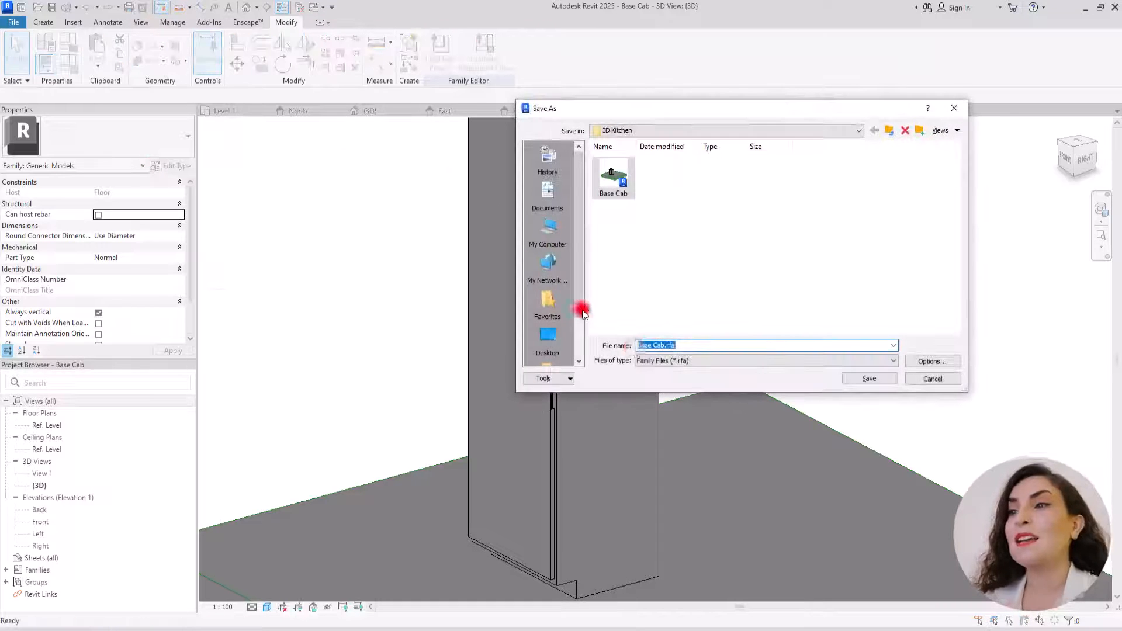
left_click(854, 379)
left_click(440, 52)
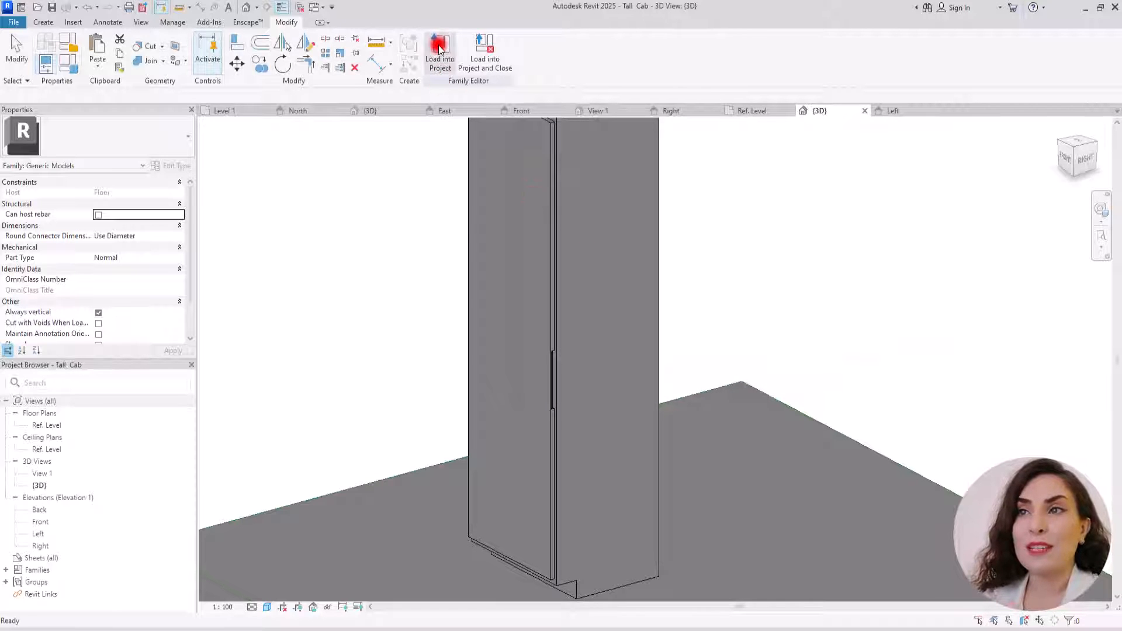
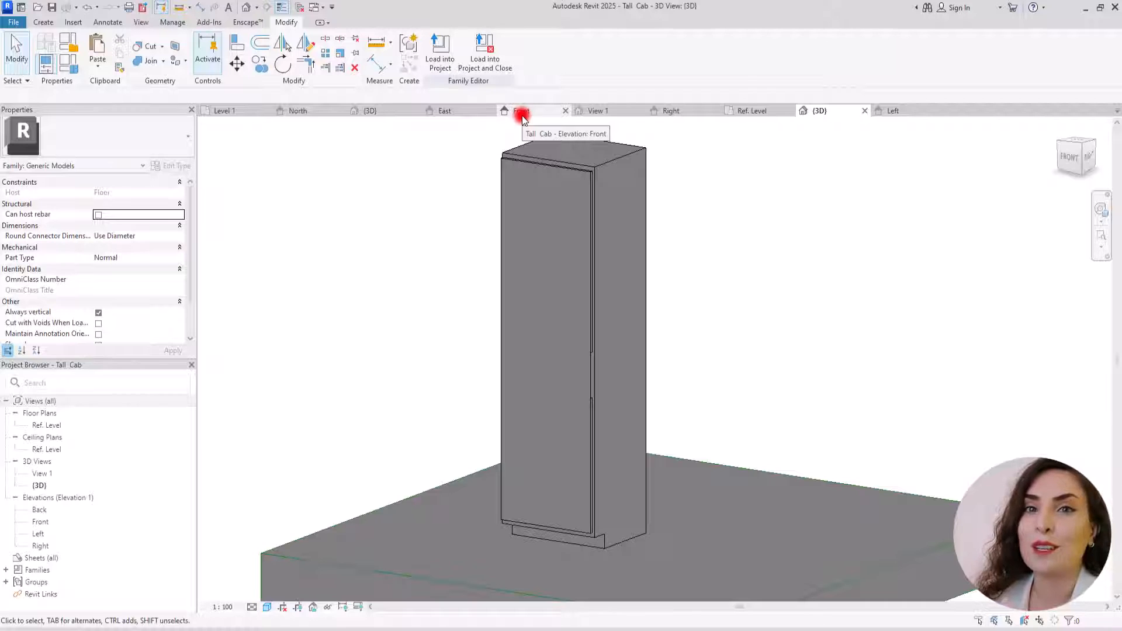
Delete the full-height door and its grip cutout void from the cabinet in the 3D view.
left_click(521, 115)
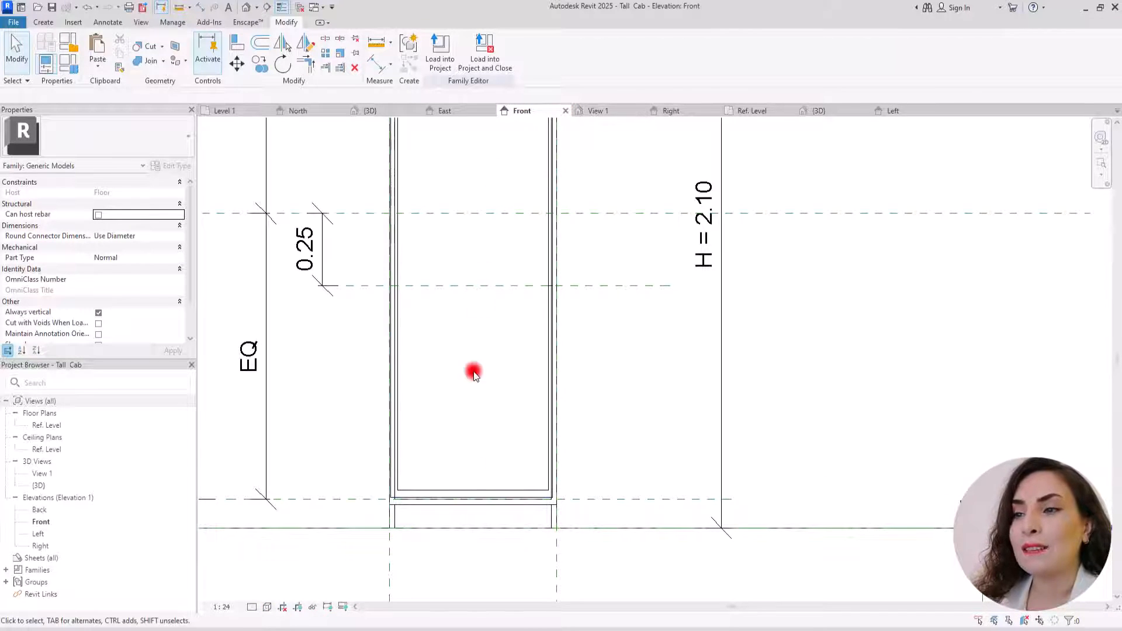
left_click(841, 110)
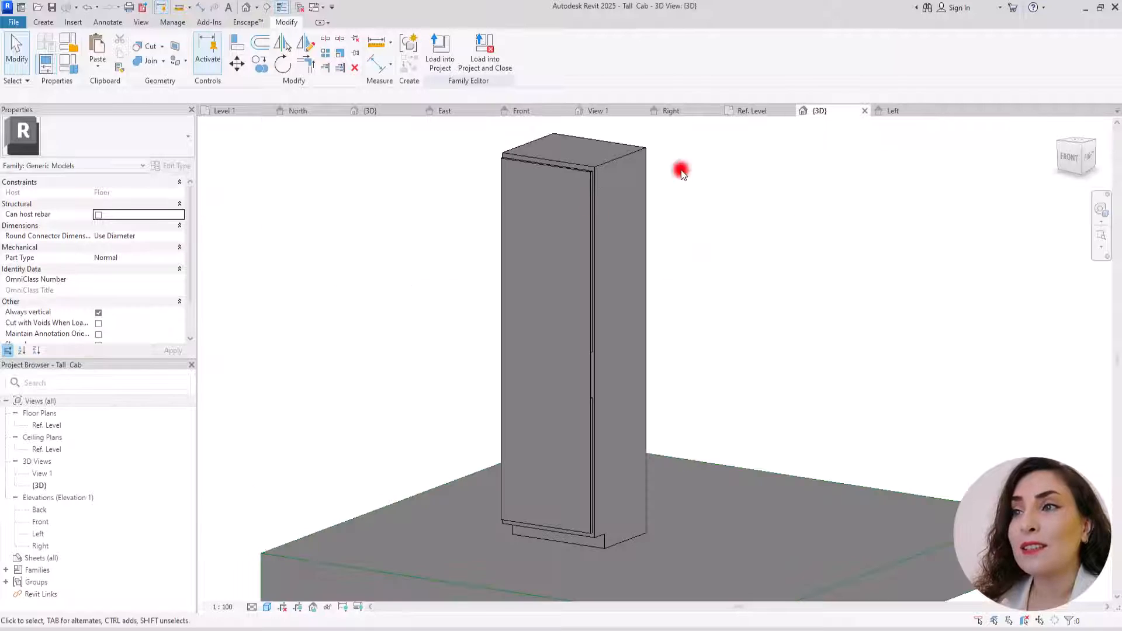
left_click(532, 166)
key("Delete")
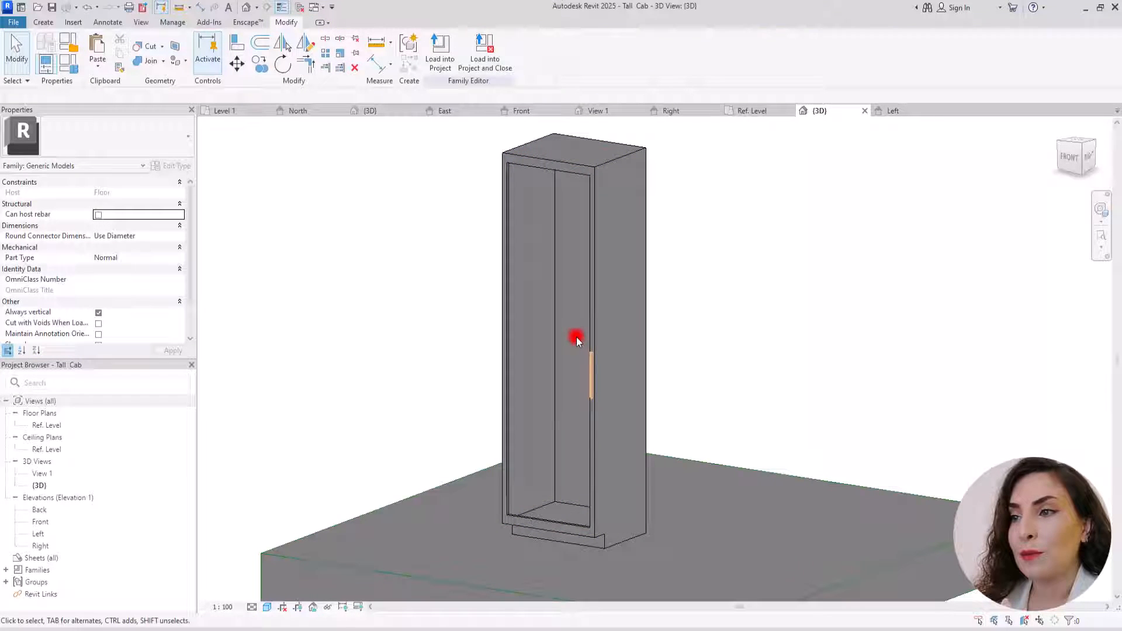
left_click(592, 370)
key("Delete")
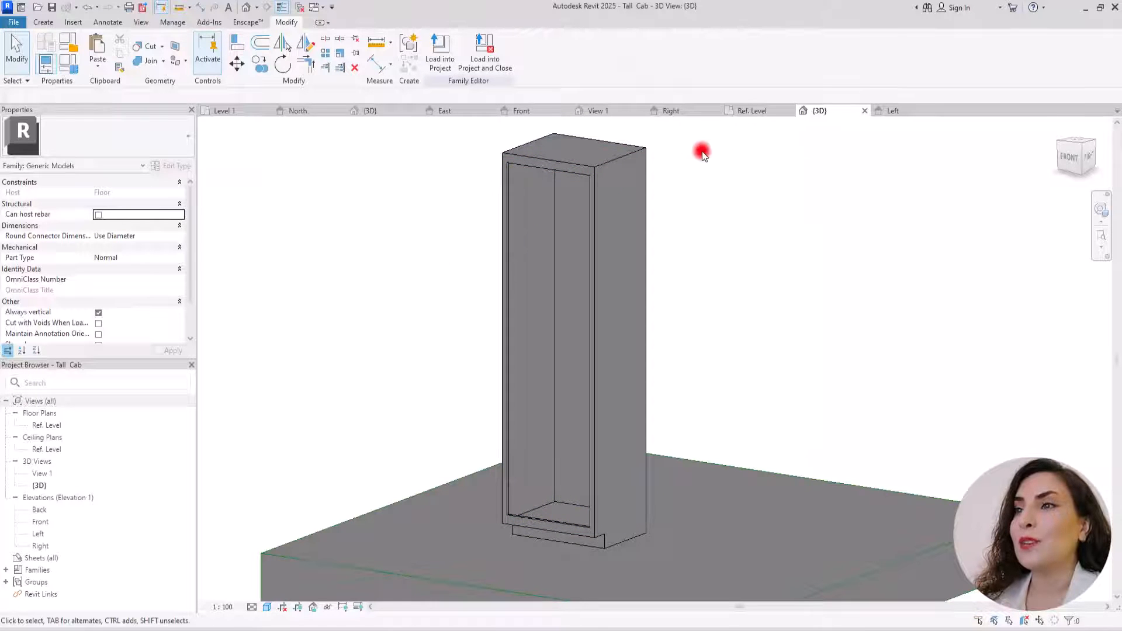
In the Front elevation, delete the 0.25 and EQ dimensions together with the two mid-height reference planes.
left_click(524, 109)
scroll(483, 307, "up", 2)
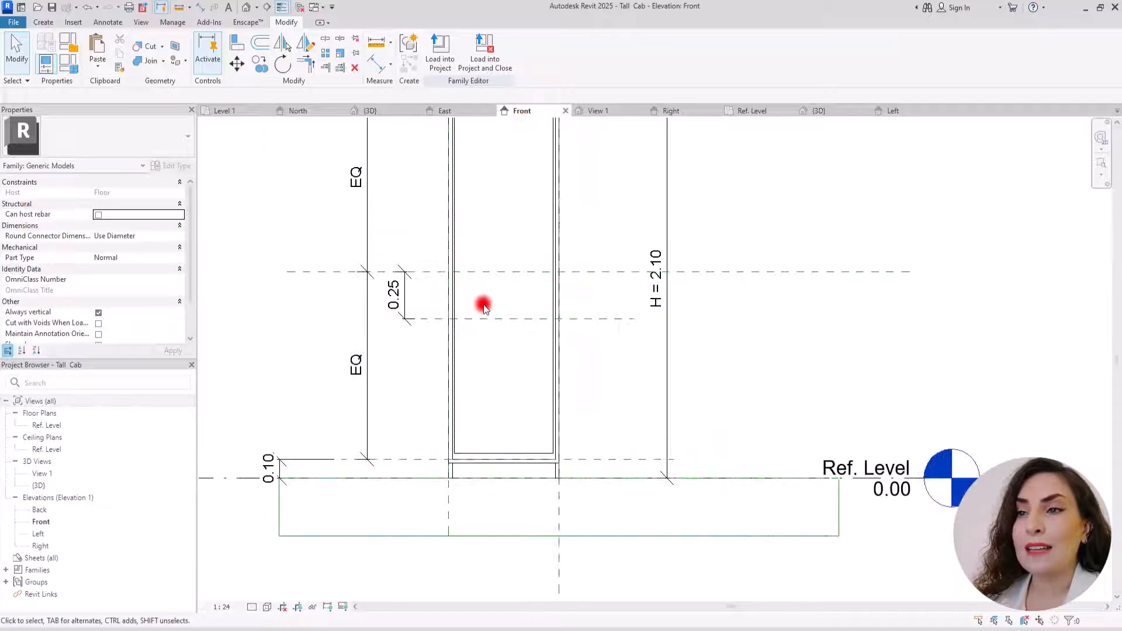
left_click(397, 287)
key("Delete")
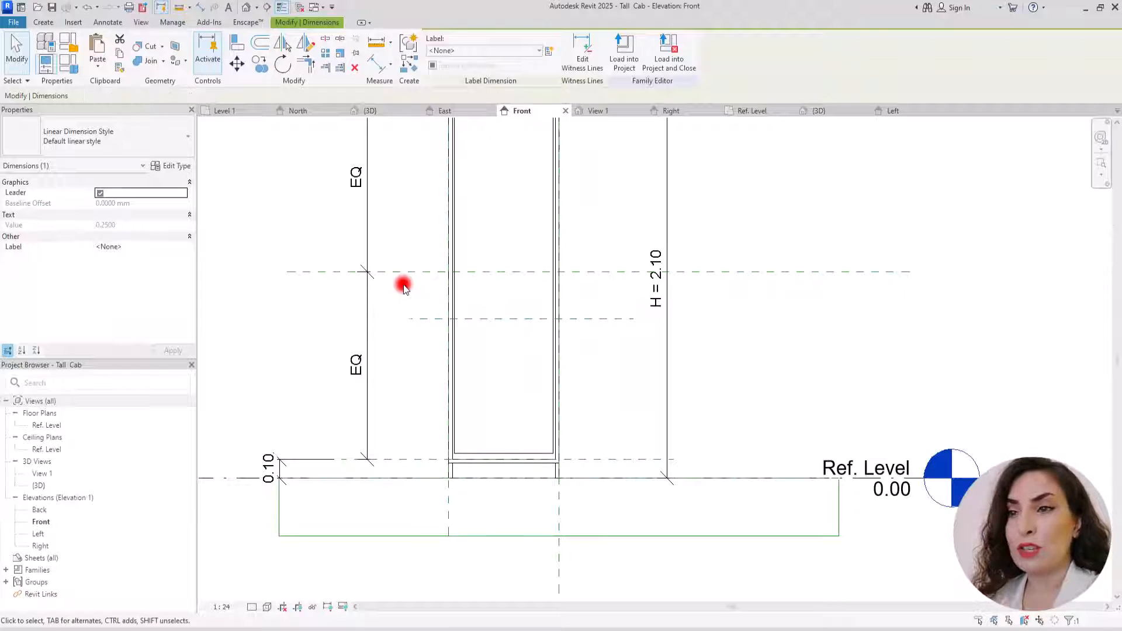
left_click(368, 211)
key("Delete")
left_click(421, 318)
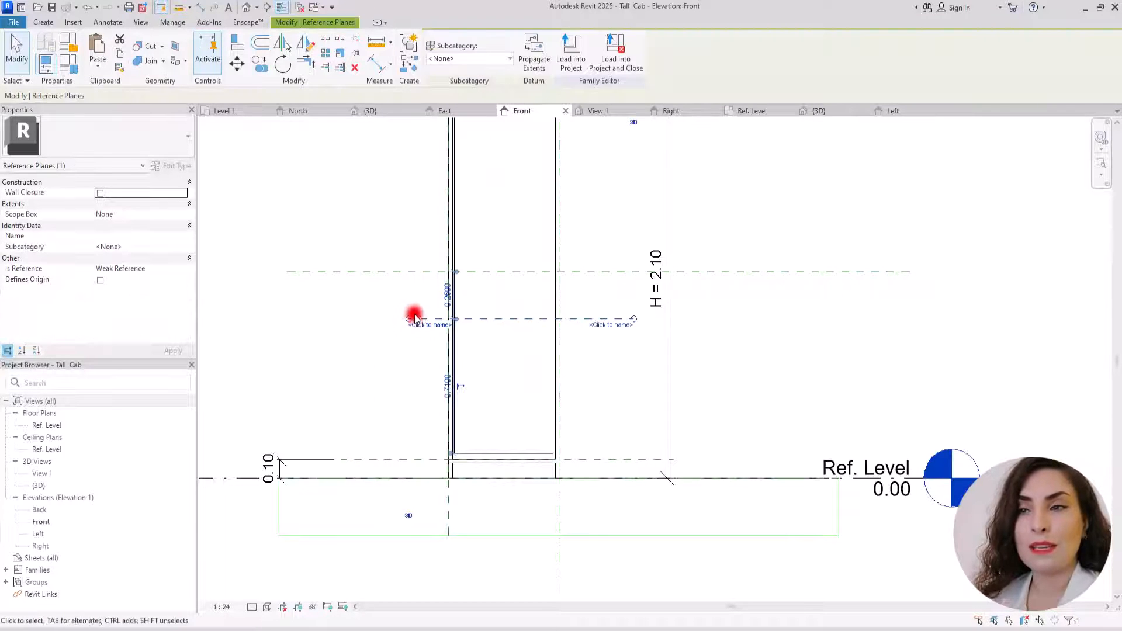
key("Delete")
left_click(392, 273)
key("Delete")
scroll(501, 380, "down", 4)
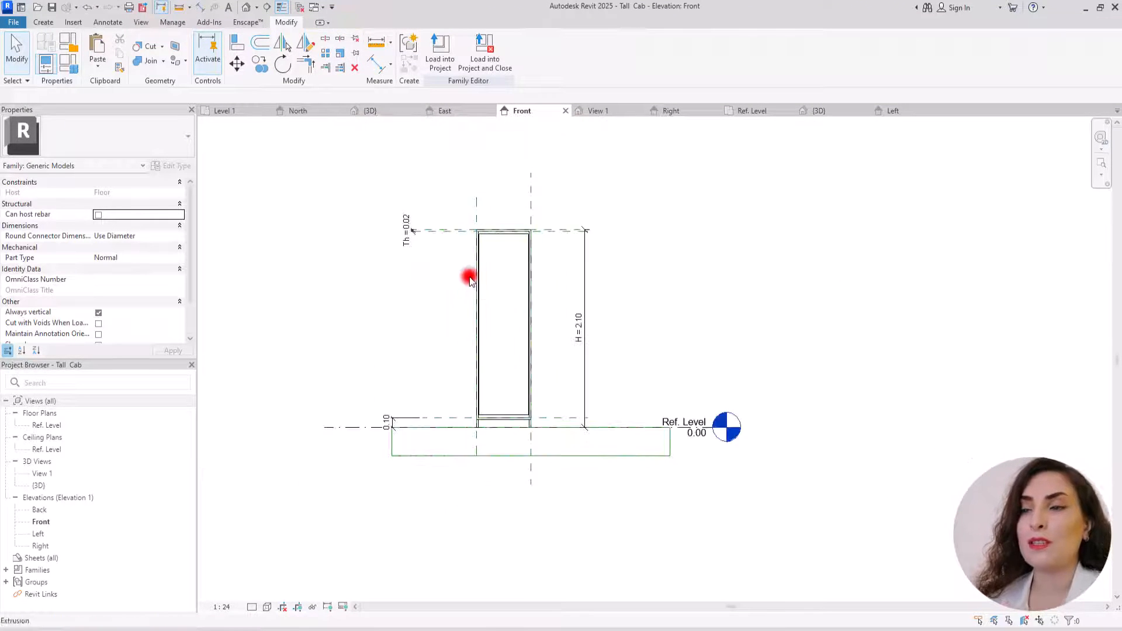
scroll(469, 275, "up", 4)
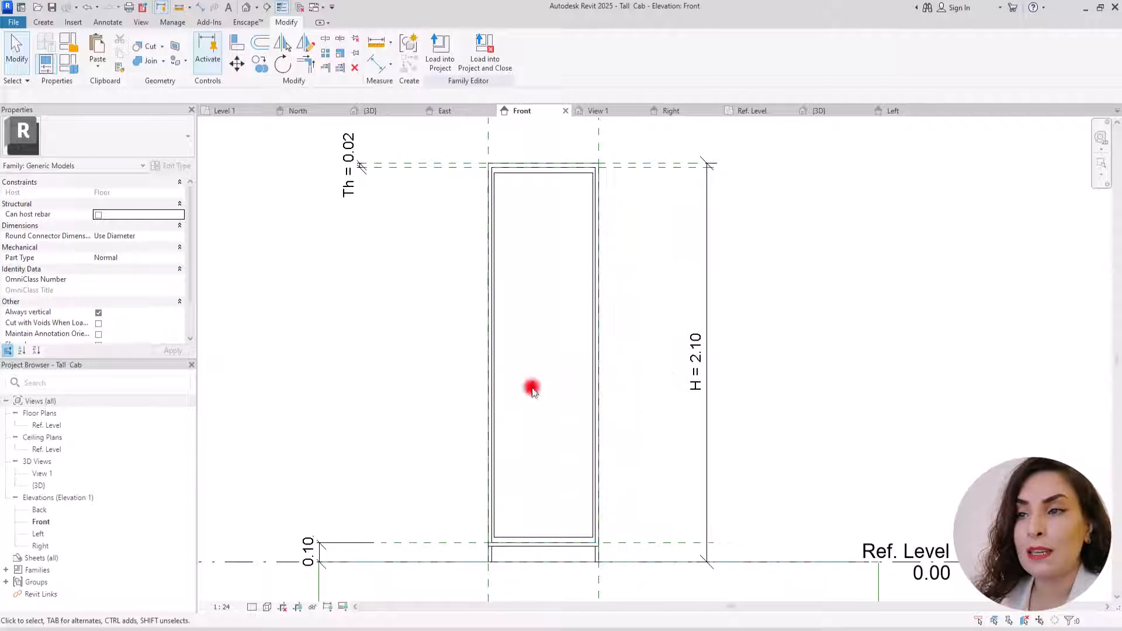
Draw two horizontal reference planes across the cabinet, about 0.64 above the base plane and about 0.36 apart.
left_click(45, 22)
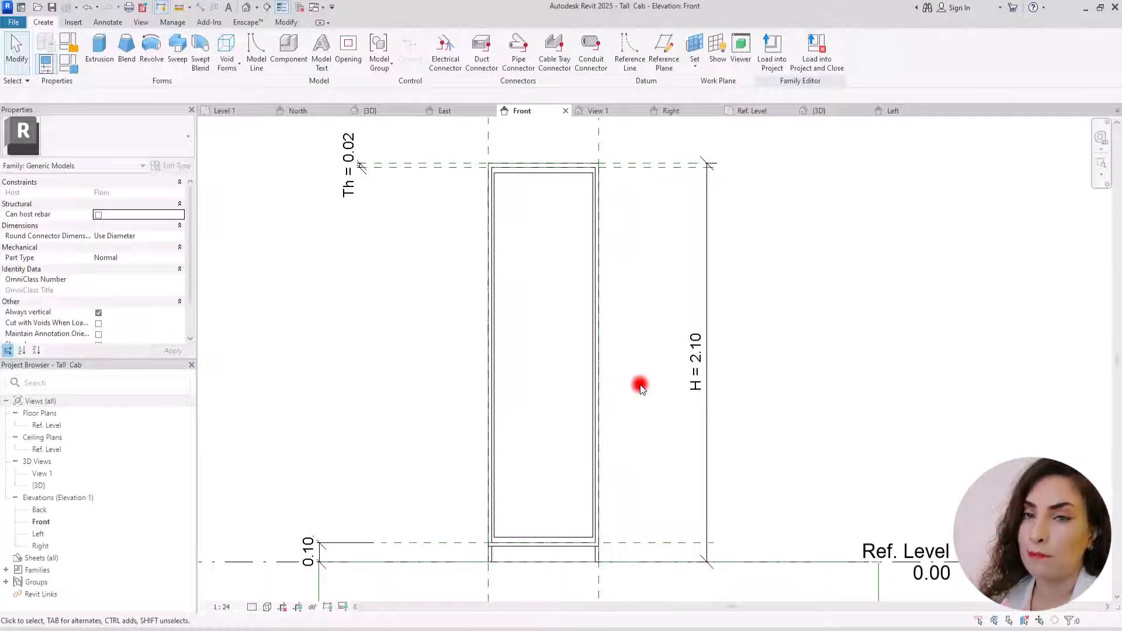
left_click(664, 47)
left_click(377, 421)
left_click(806, 421)
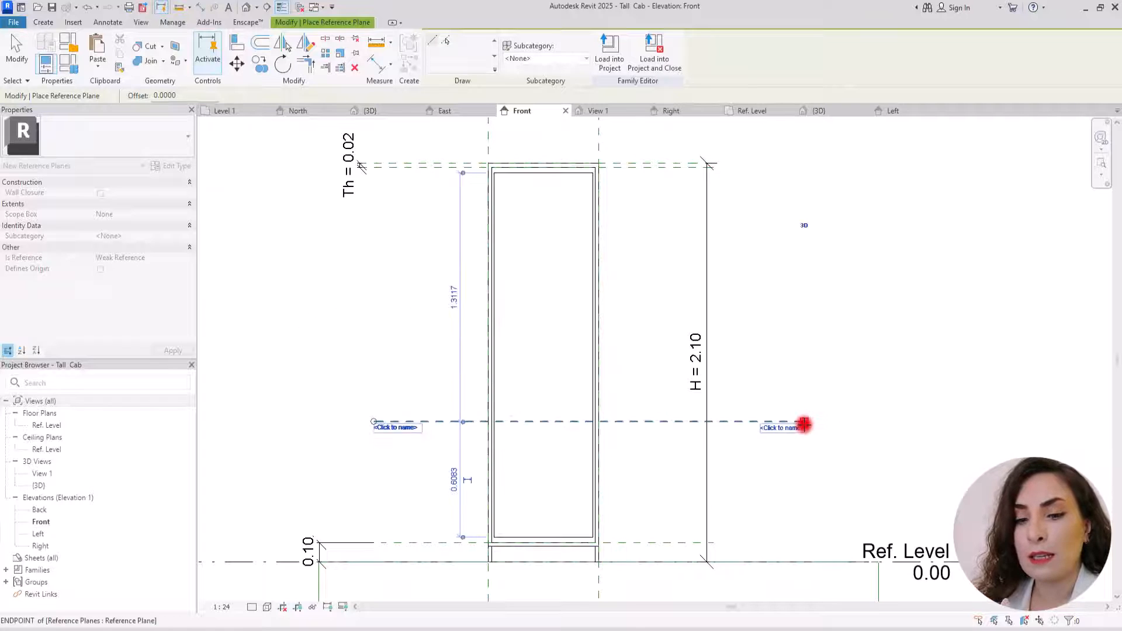
left_click(382, 353)
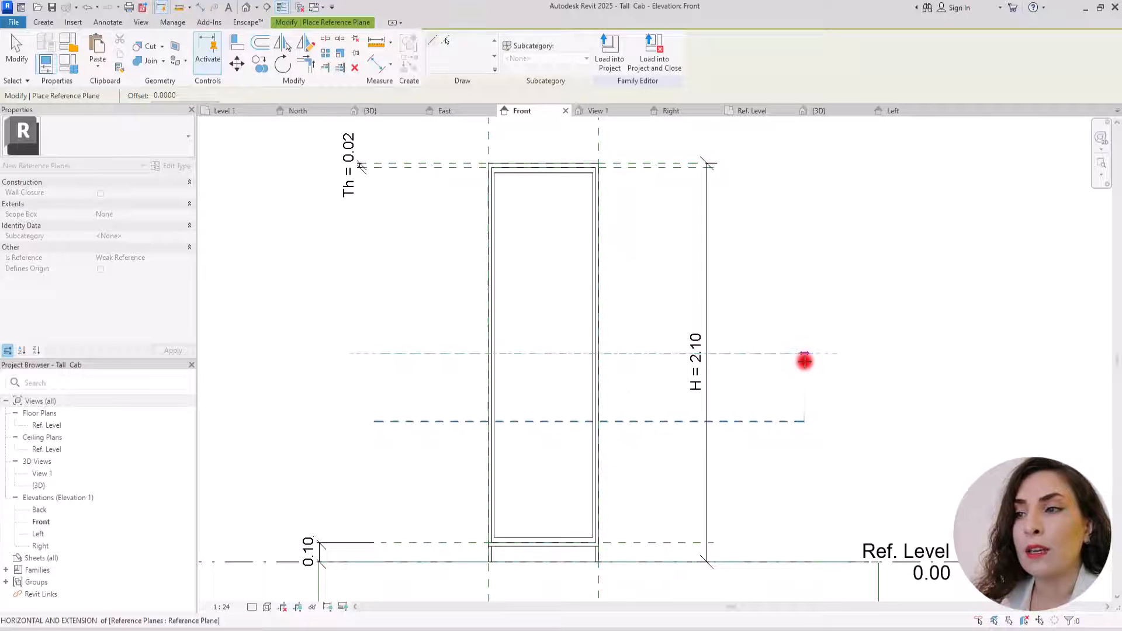
left_click(805, 353)
key("Escape")
key("Escape")
Dimension the base plane to the lower new reference plane, and the distance between the two new planes.
key("d")
key("i")
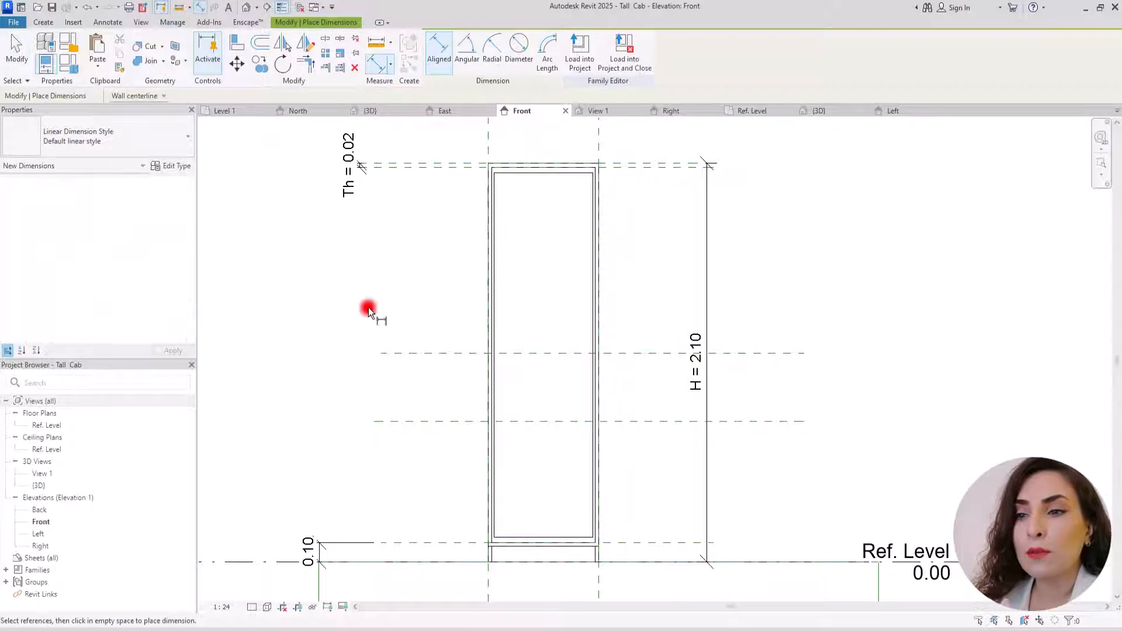
left_click(402, 539)
left_click(412, 422)
left_click(376, 376)
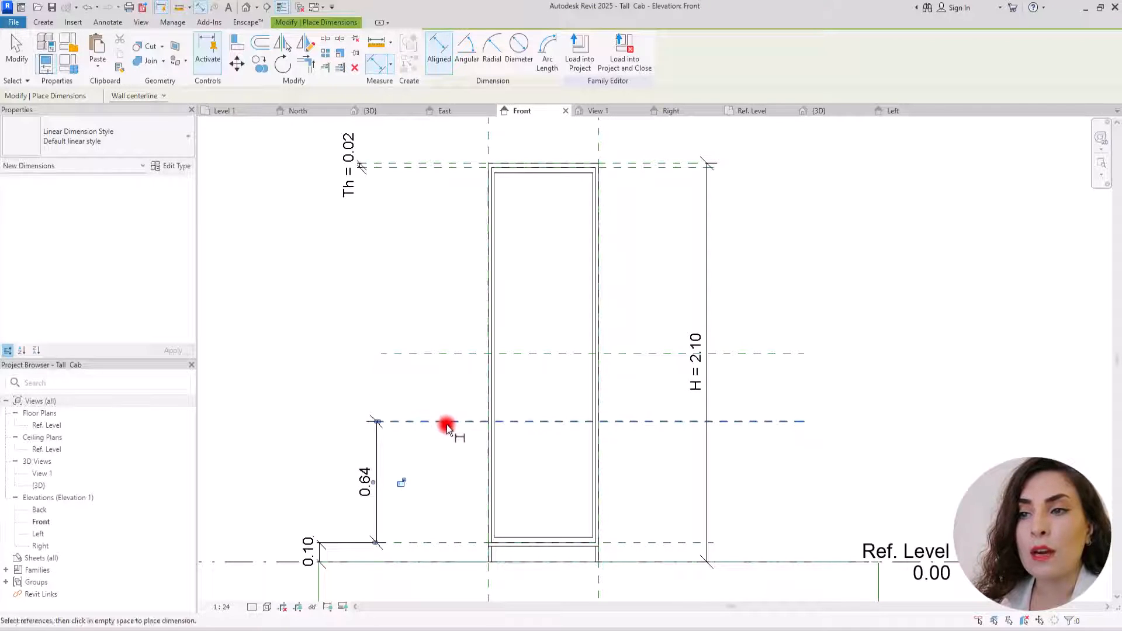
left_click(446, 422)
left_click(444, 354)
left_click(413, 258)
key("Escape")
key("Escape")
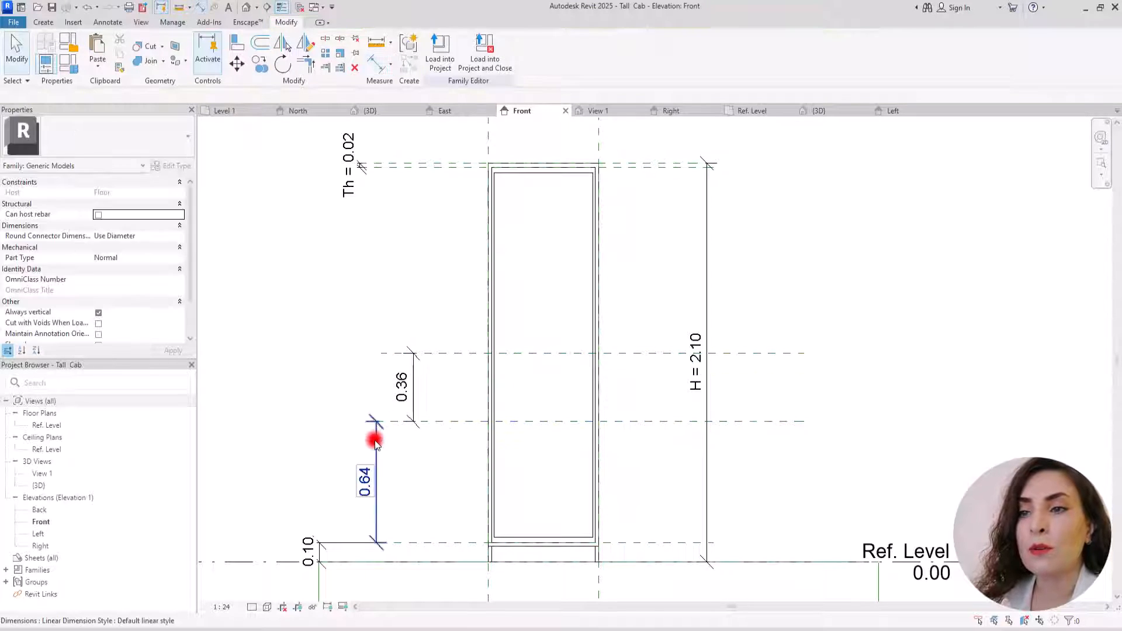
Label the lower dimension with a new type parameter base Cab and the upper one with a new type parameter Micro.
left_click(375, 442)
left_click(552, 51)
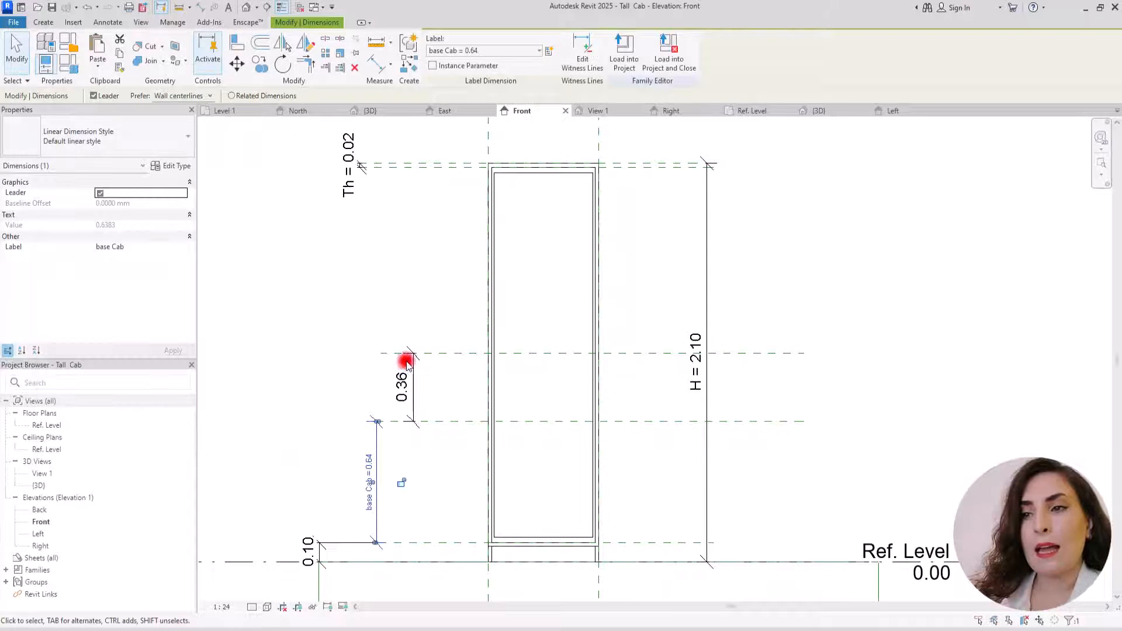
left_click(409, 358)
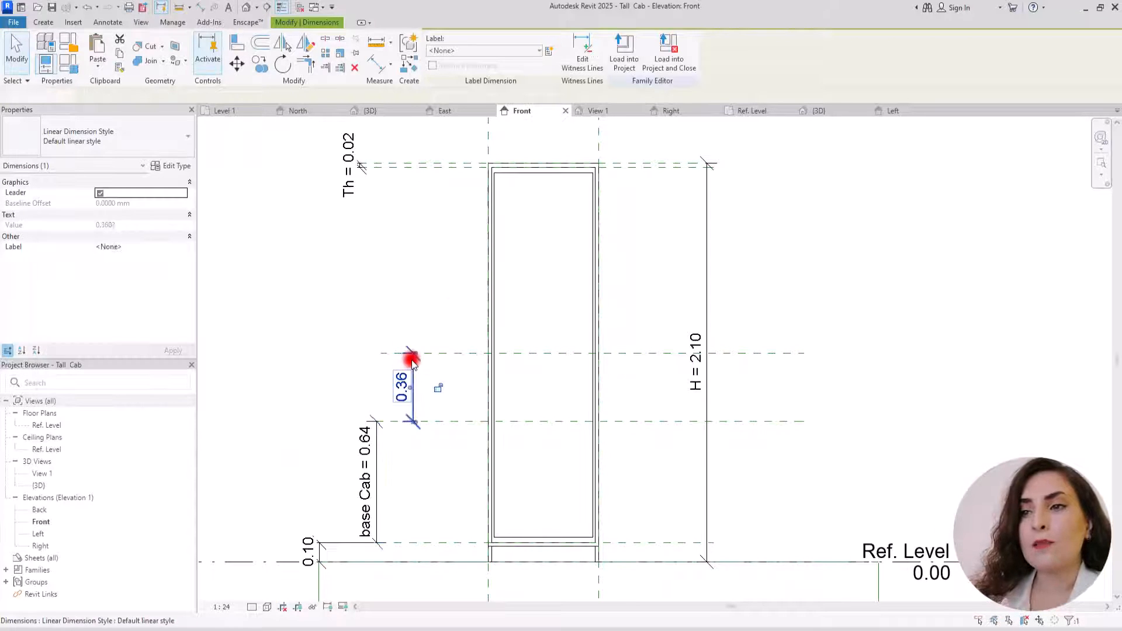
left_click(552, 51)
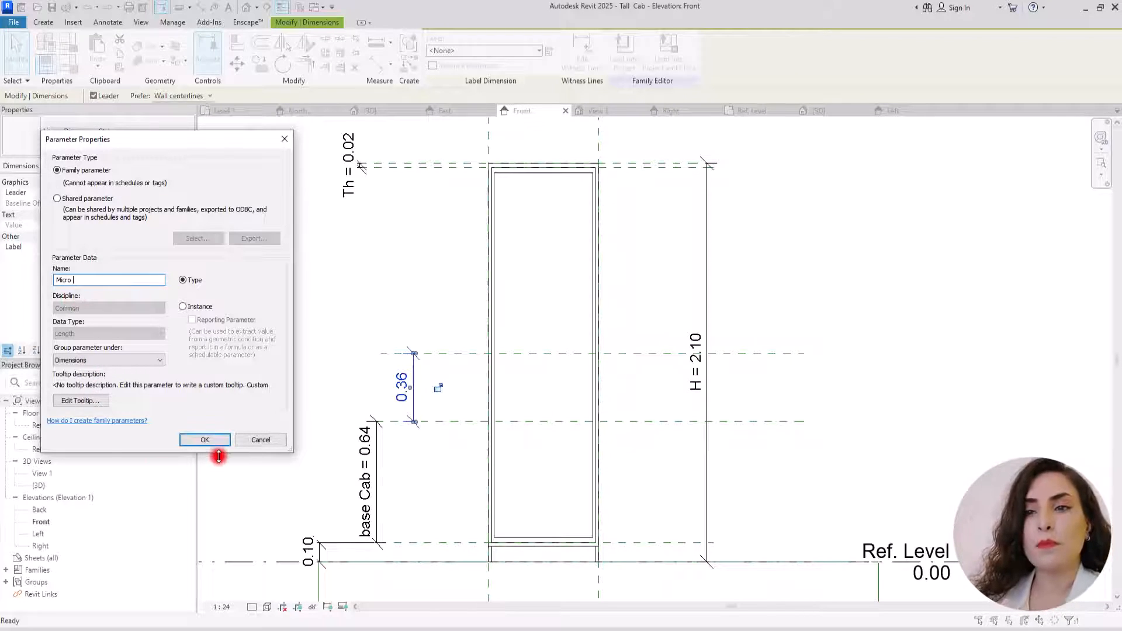
left_click(209, 442)
left_click(326, 339)
Select the cabinet's front frame extrusion in 3D and open its sketch for editing in the Front elevation.
left_click(827, 110)
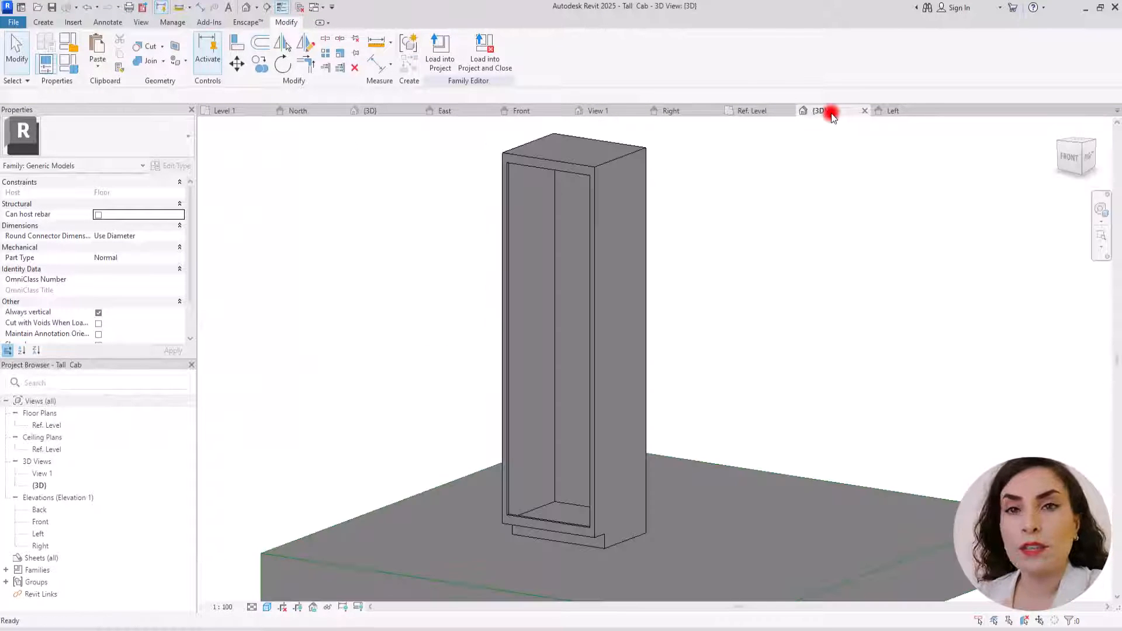
scroll(535, 163, "up", 3)
left_click(524, 172)
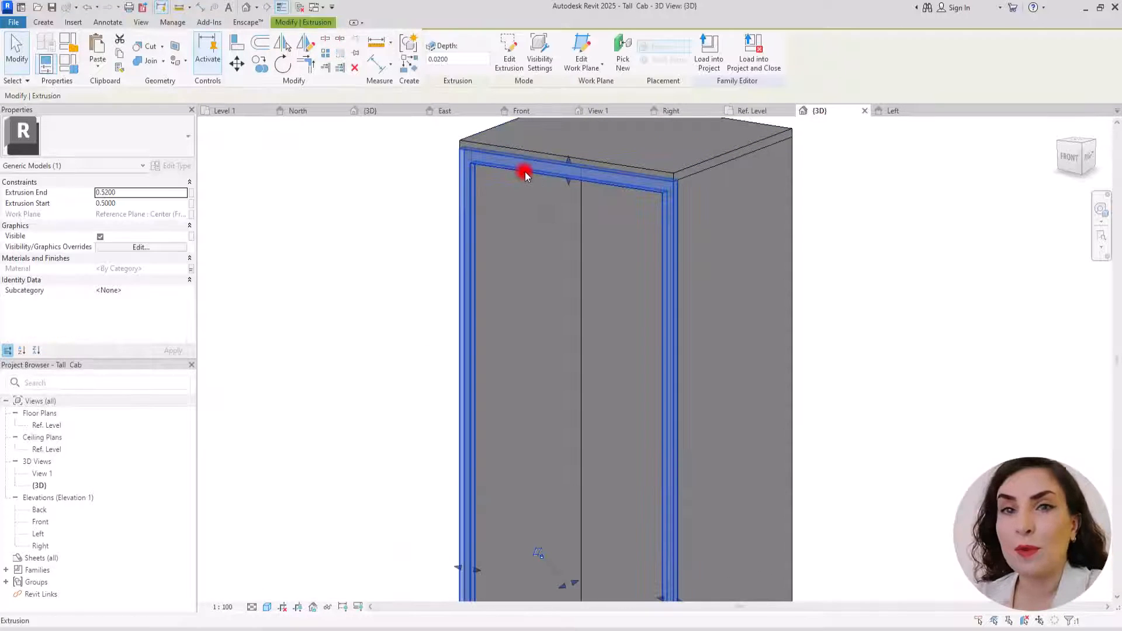
scroll(583, 224, "down", 5)
scroll(581, 351, "up", 4)
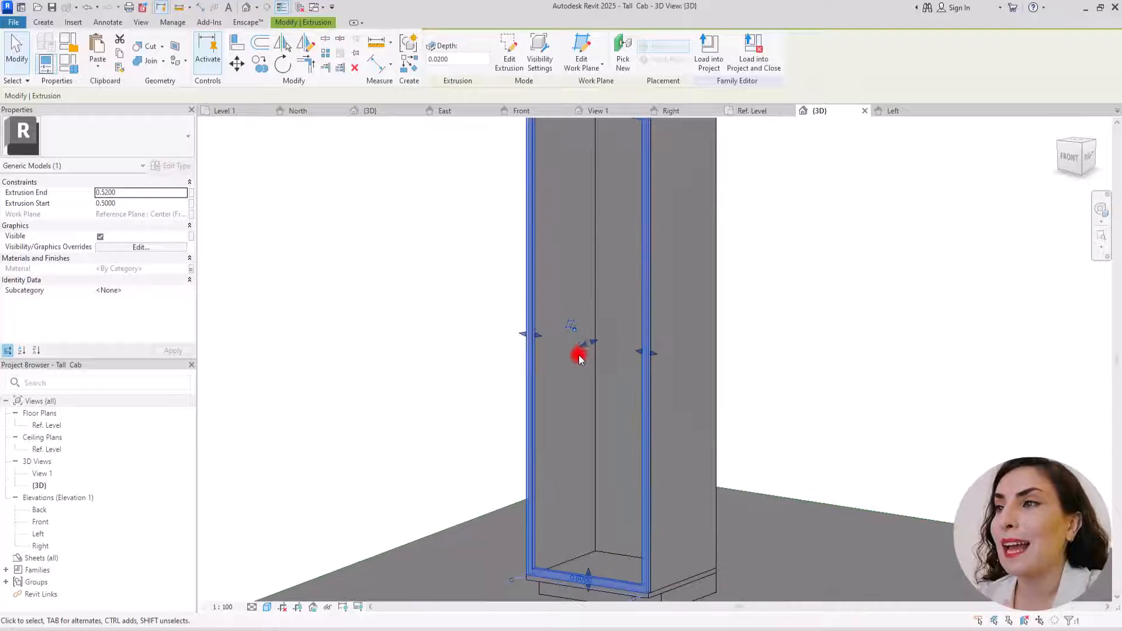
left_click(520, 111)
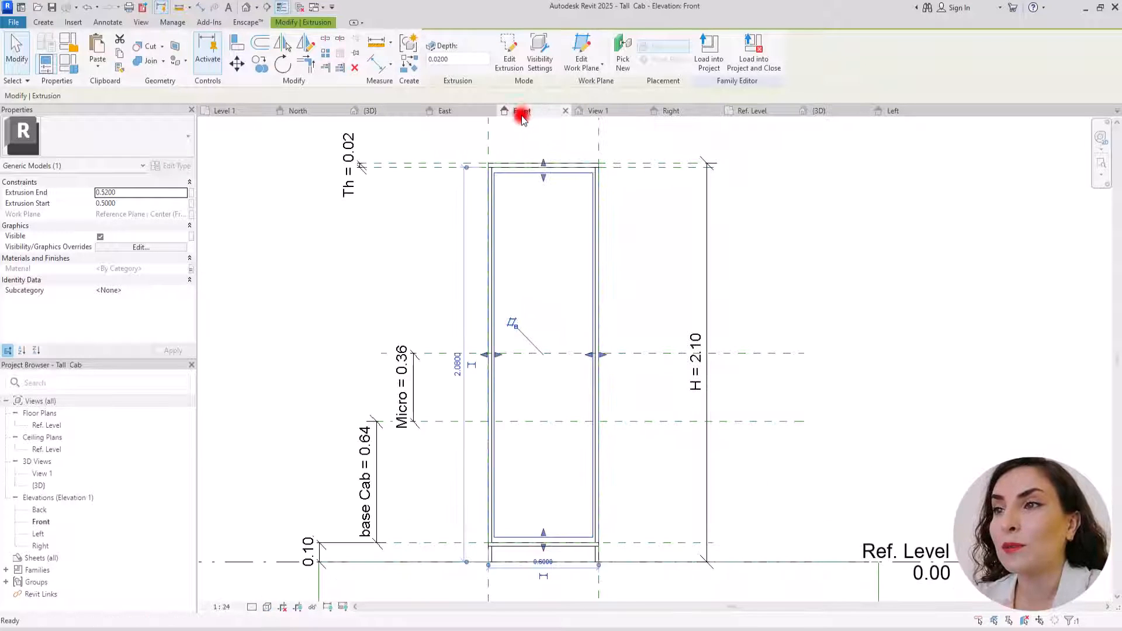
left_click(509, 58)
Add sketch lines offset 0.02 above and below each of the two new reference planes.
scroll(519, 380, "up", 3)
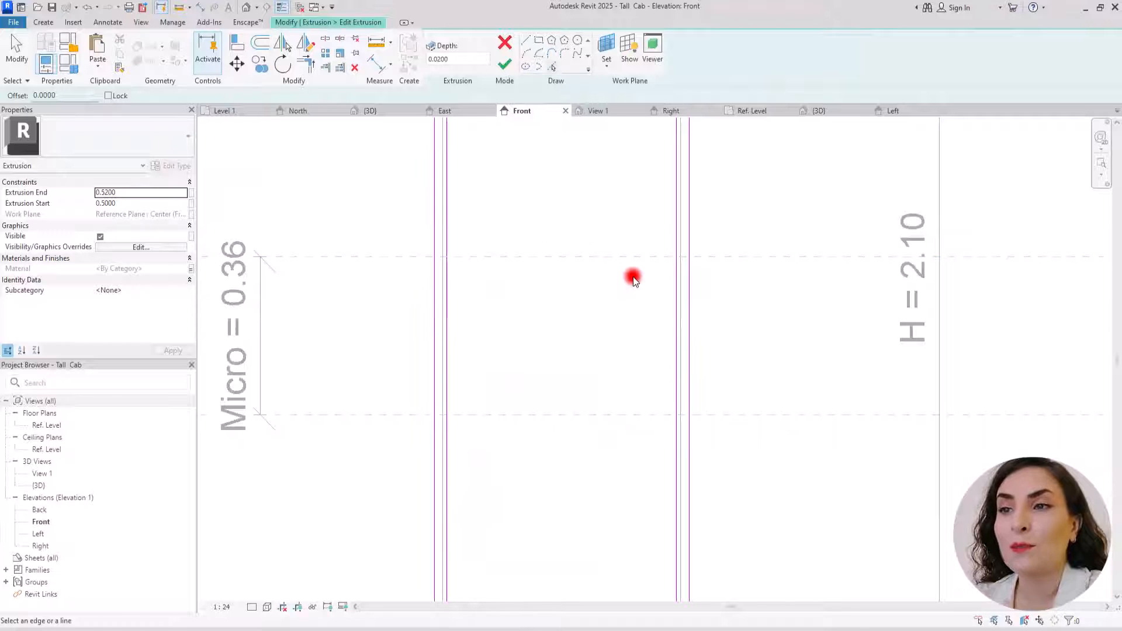
scroll(519, 413, "up", 3)
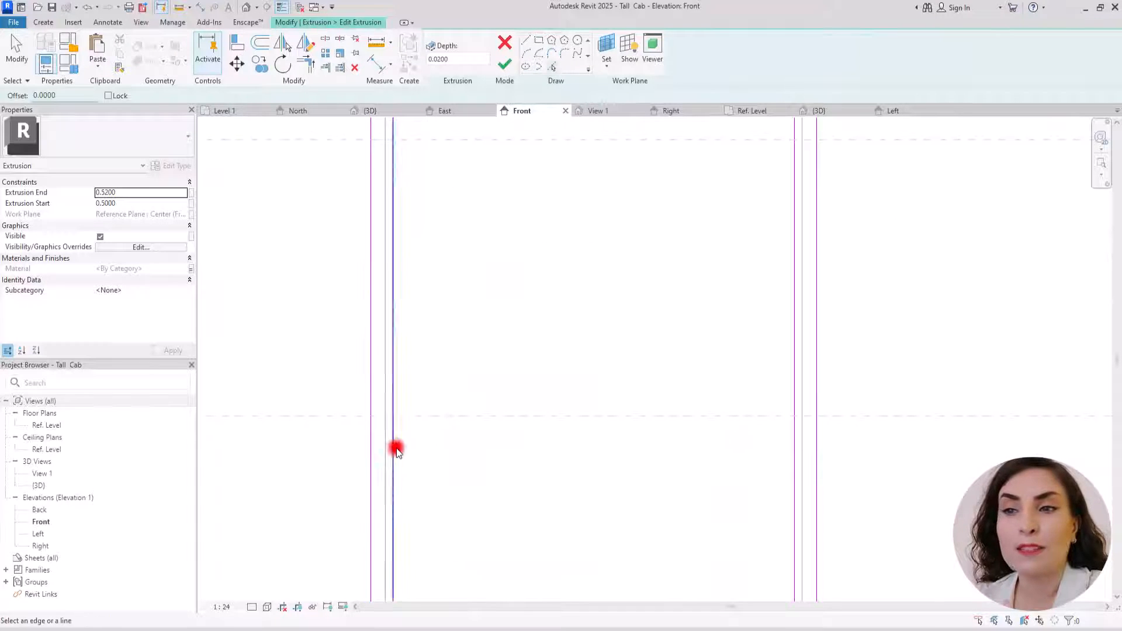
scroll(625, 426, "down", 1)
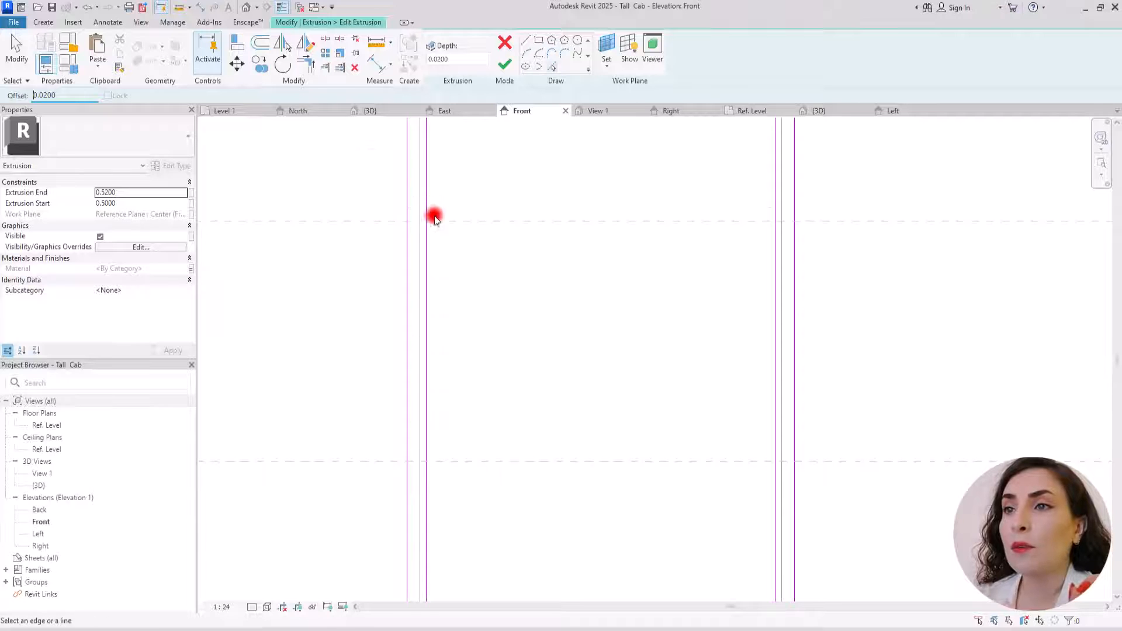
left_click(437, 217)
left_click(452, 226)
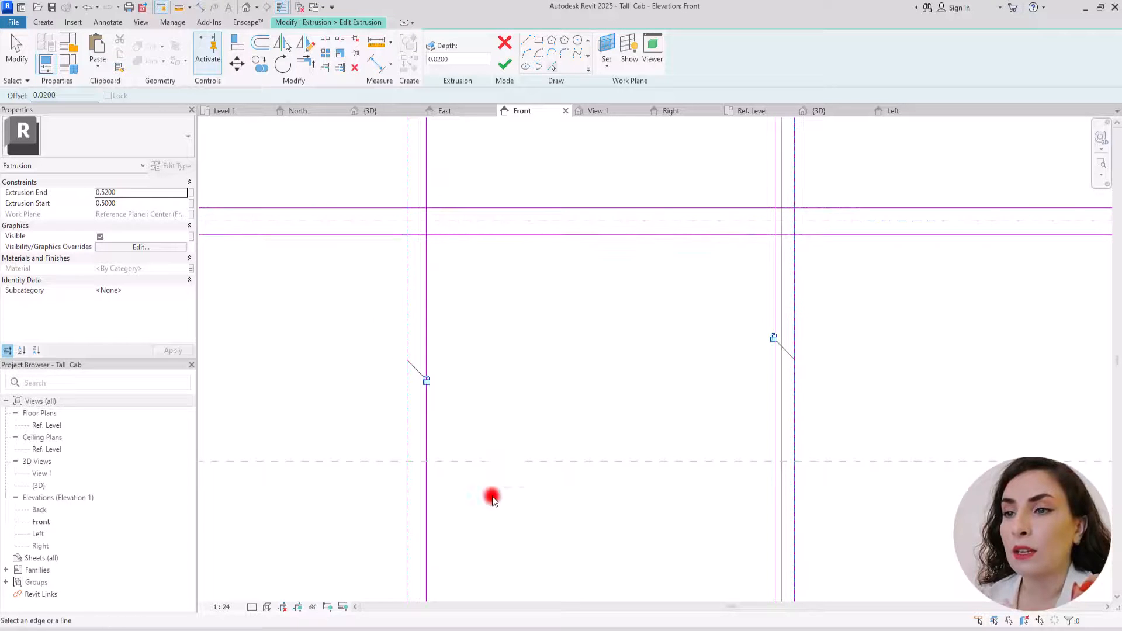
left_click(499, 464)
left_click(501, 461)
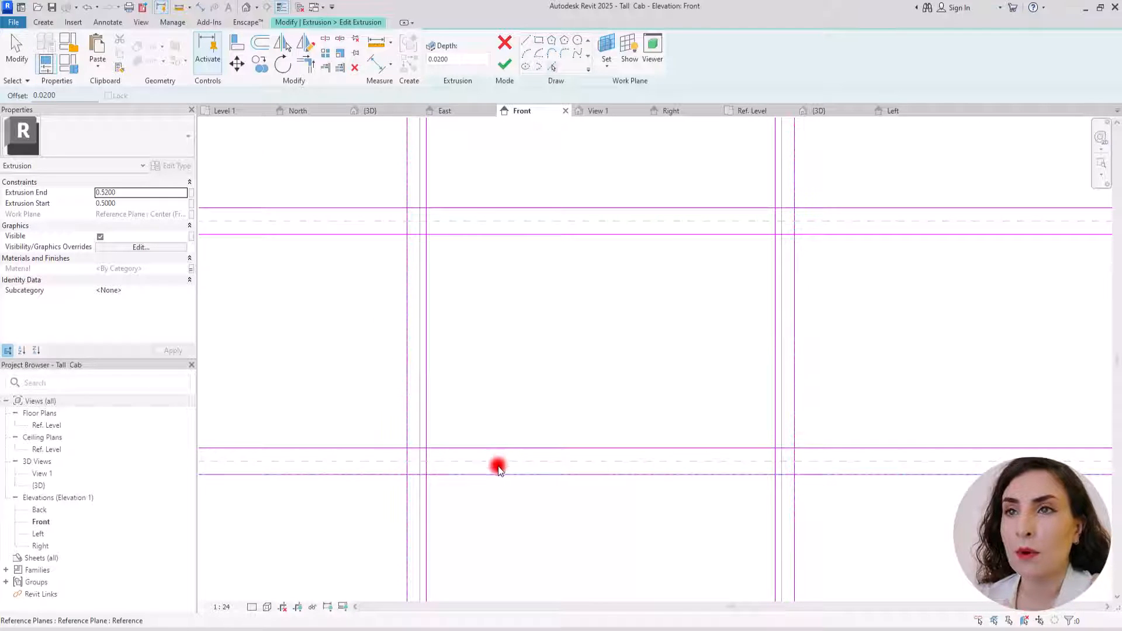
Split both inner vertical frame lines between the offset lines at each of the two reference planes.
left_click(326, 38)
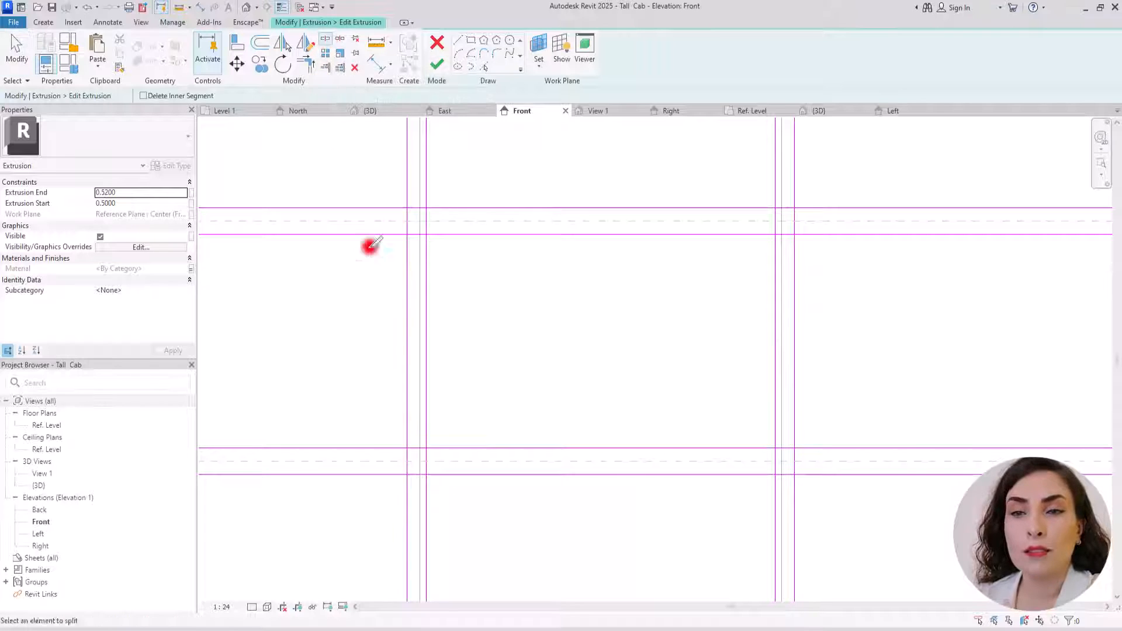
left_click(427, 464)
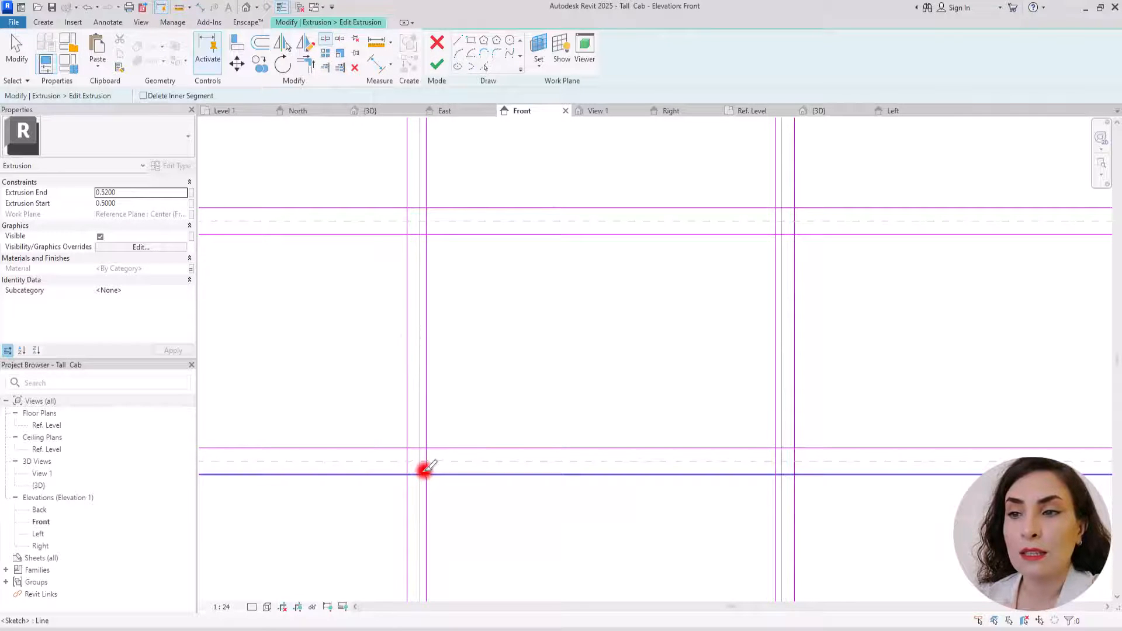
left_click(426, 208)
left_click(776, 218)
left_click(775, 463)
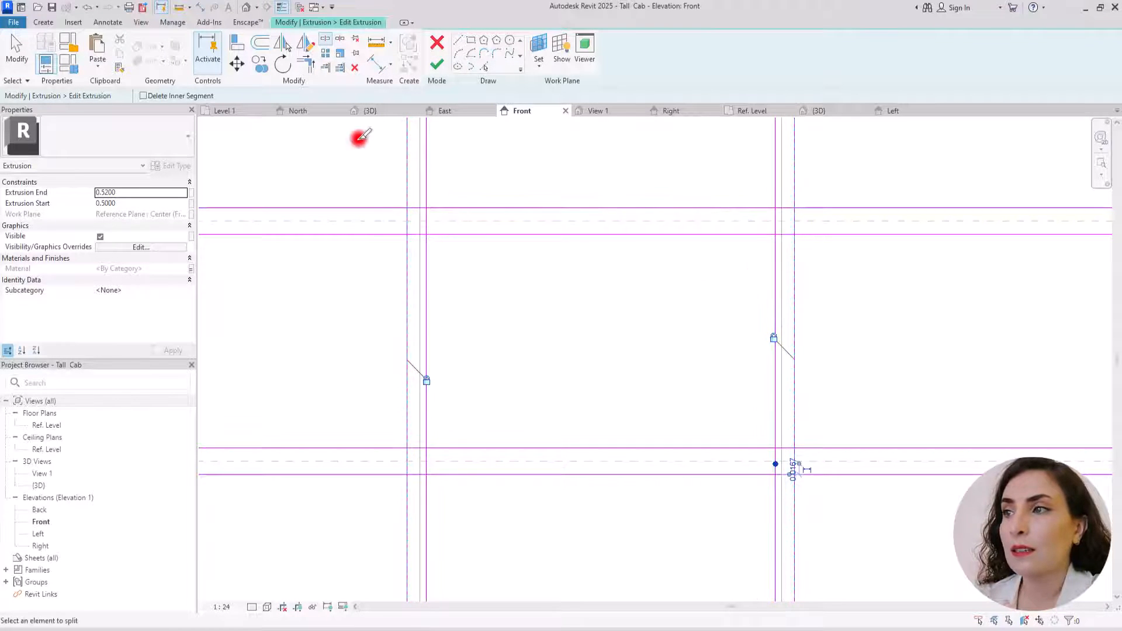
Trim the horizontal offset lines and inner vertical line into corners along the cabinet's left side at both new reference planes.
left_click(305, 63)
left_click(426, 249)
left_click(441, 235)
left_click(428, 192)
left_click(441, 207)
left_click(427, 436)
left_click(439, 448)
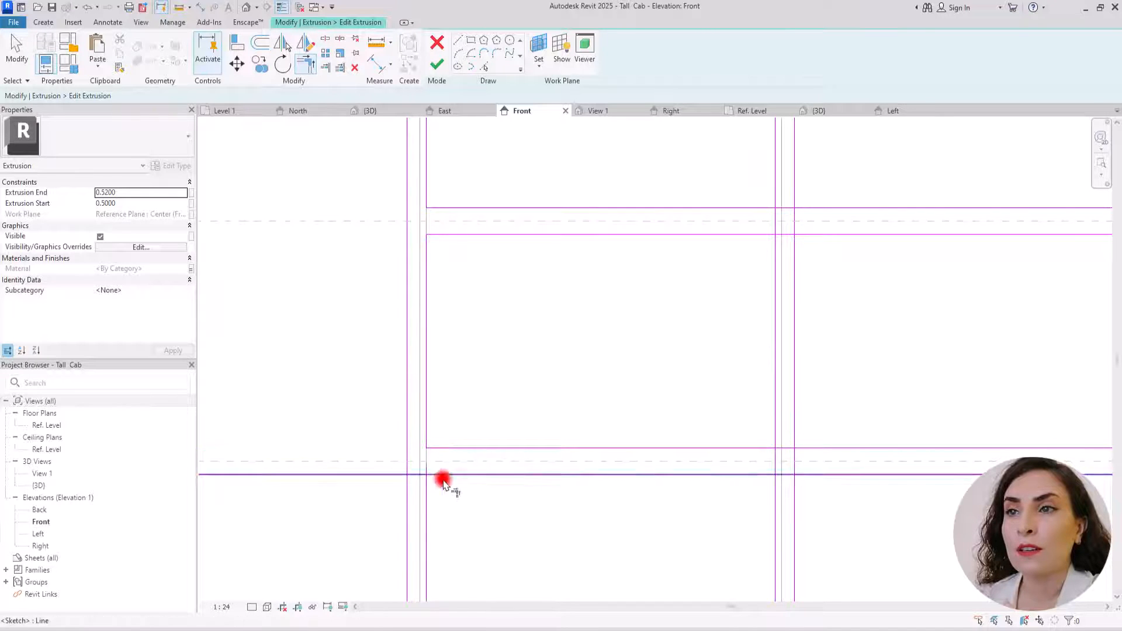
left_click(443, 476)
left_click(427, 487)
Trim the matching corners along the right side to close the three frame openings, and finish the extrusion sketch.
left_click(761, 474)
left_click(775, 433)
left_click(776, 242)
left_click(761, 235)
left_click(752, 209)
scroll(606, 279, "down", 3)
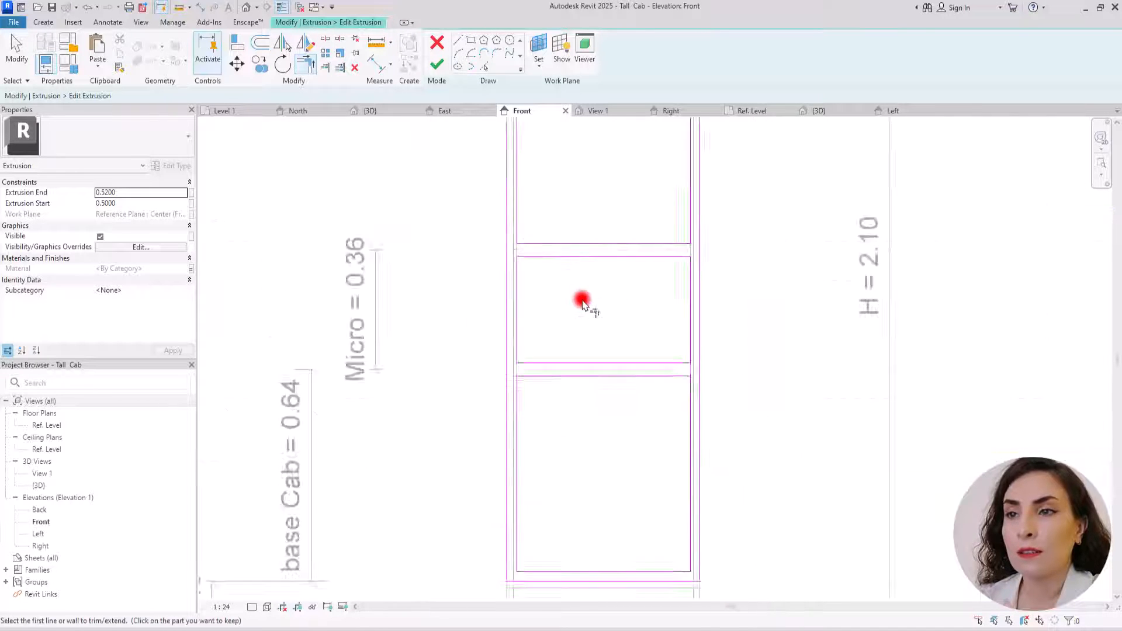
scroll(582, 303, "down", 2)
left_click(437, 65)
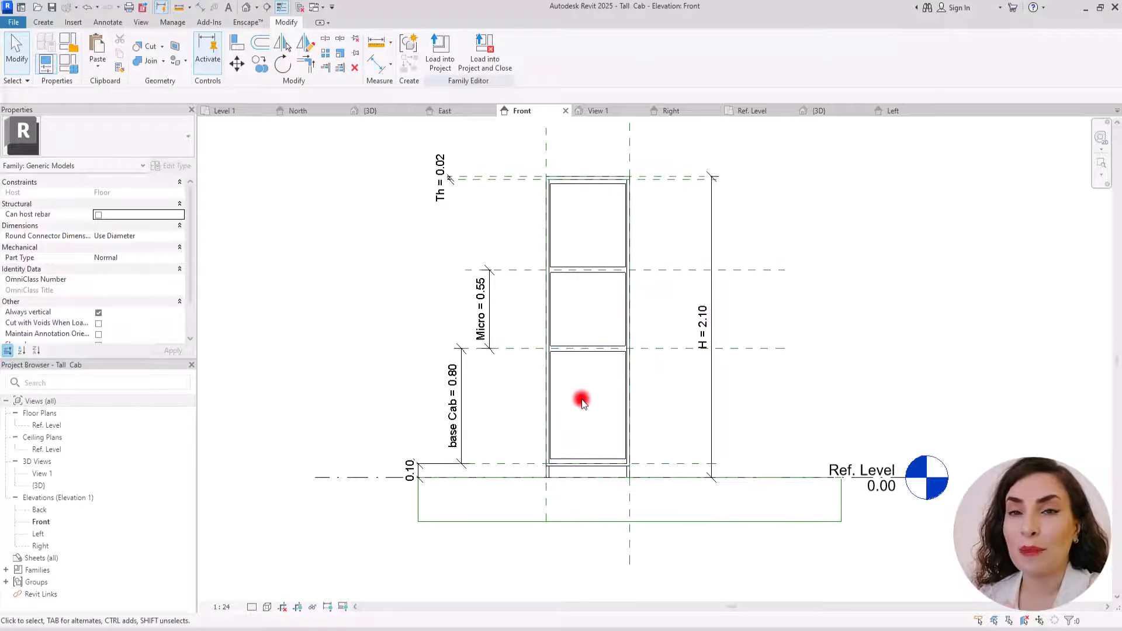
Start a new extrusion and sketch a rectangle offset 0.005 inward from the upper compartment's reference planes.
scroll(604, 173, "up", 5)
left_click(43, 23)
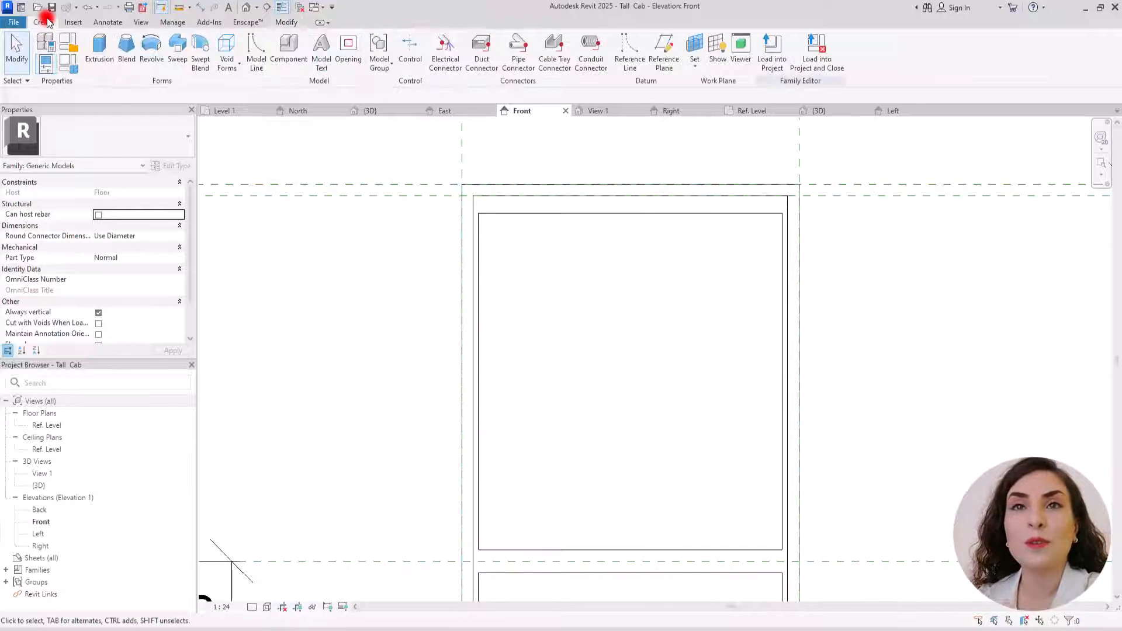
left_click(100, 47)
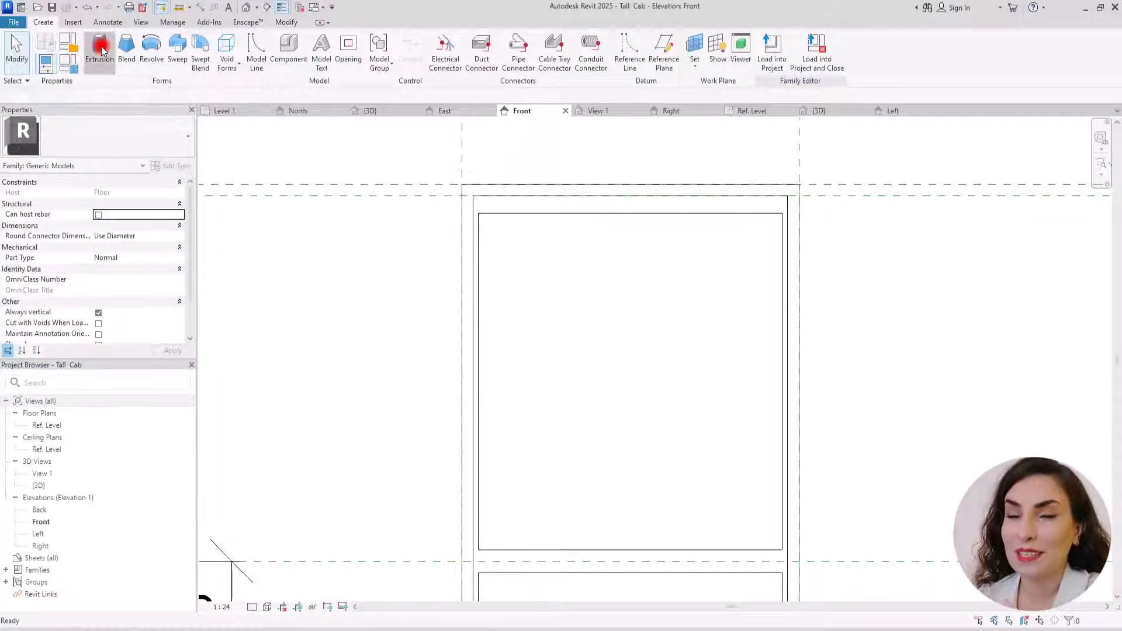
left_click(537, 40)
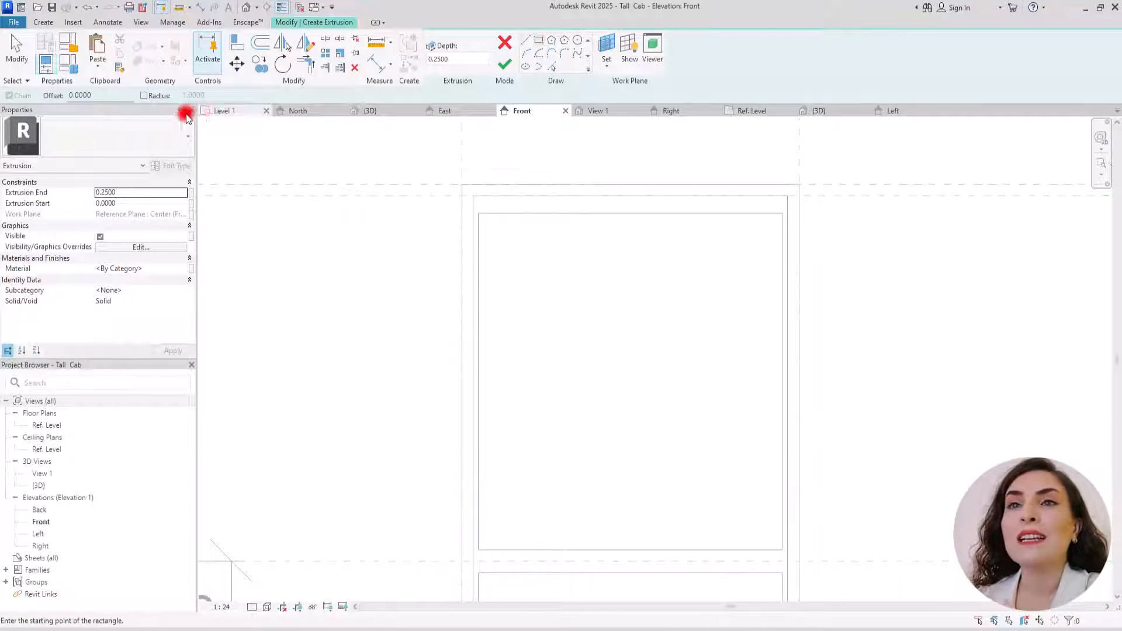
left_click_drag(79, 95, 116, 92)
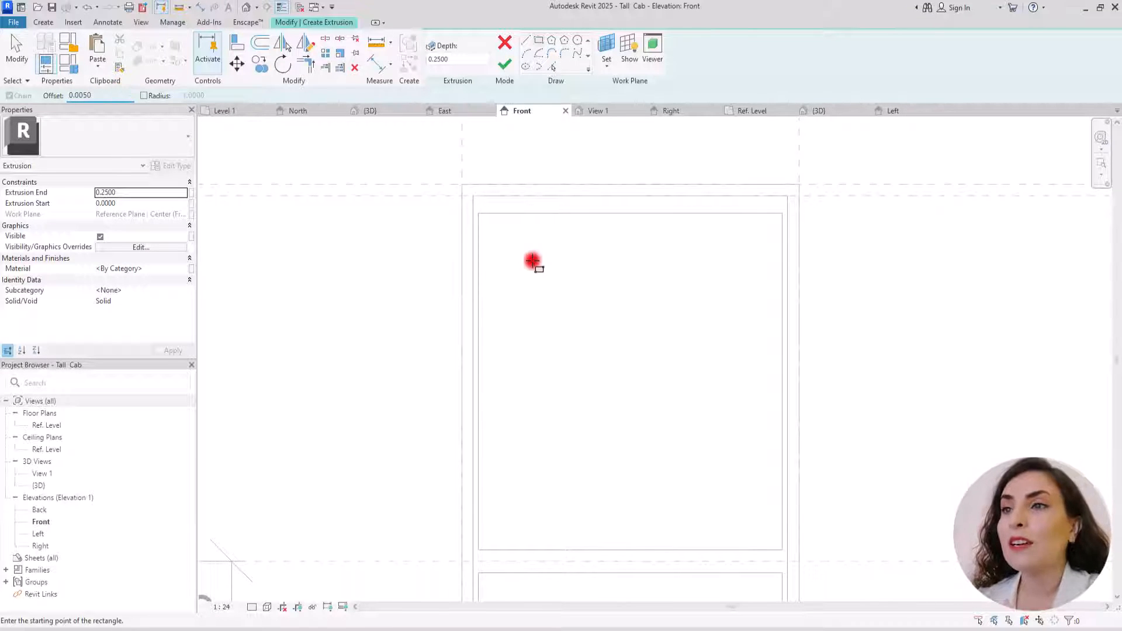
left_click(464, 186)
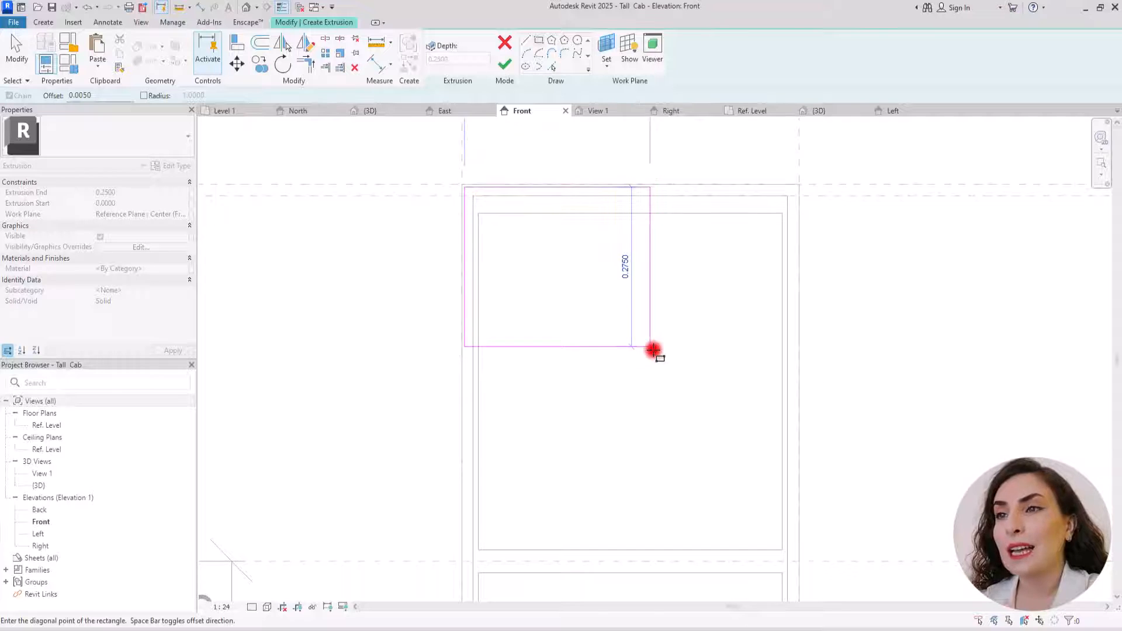
left_click(800, 562)
Add a second rectangle with the same 0.005 inward offset over the base cabinet compartment and finish the door extrusion.
scroll(728, 292, "down", 3)
middle_click_drag(690, 456, 626, 185)
scroll(617, 415, "up", 1)
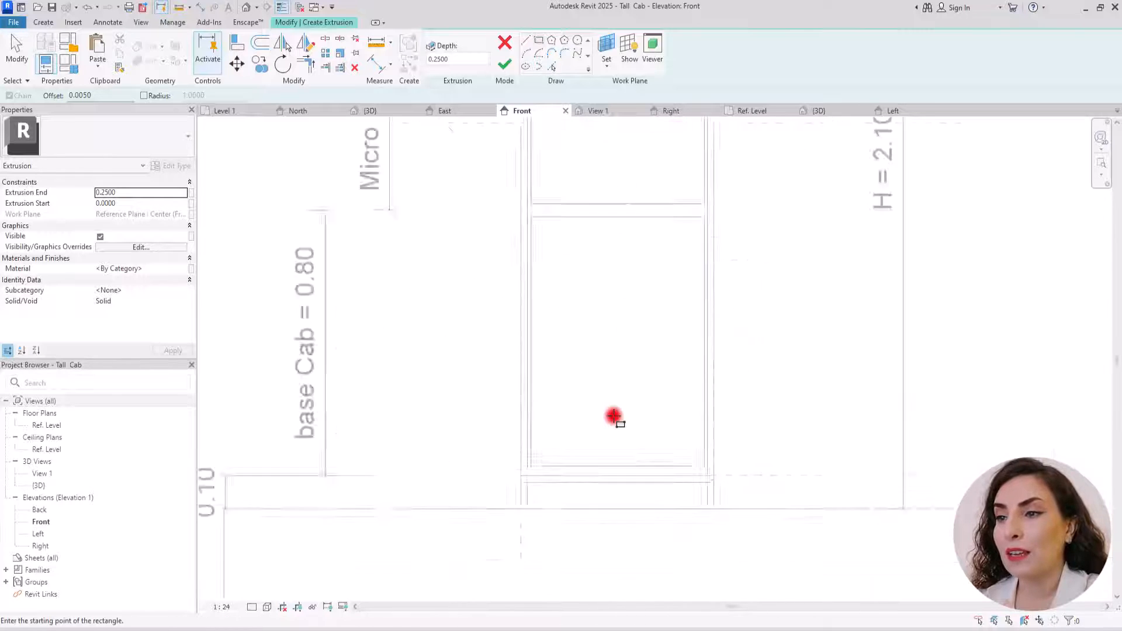
scroll(614, 416, "up", 2)
left_click(472, 512)
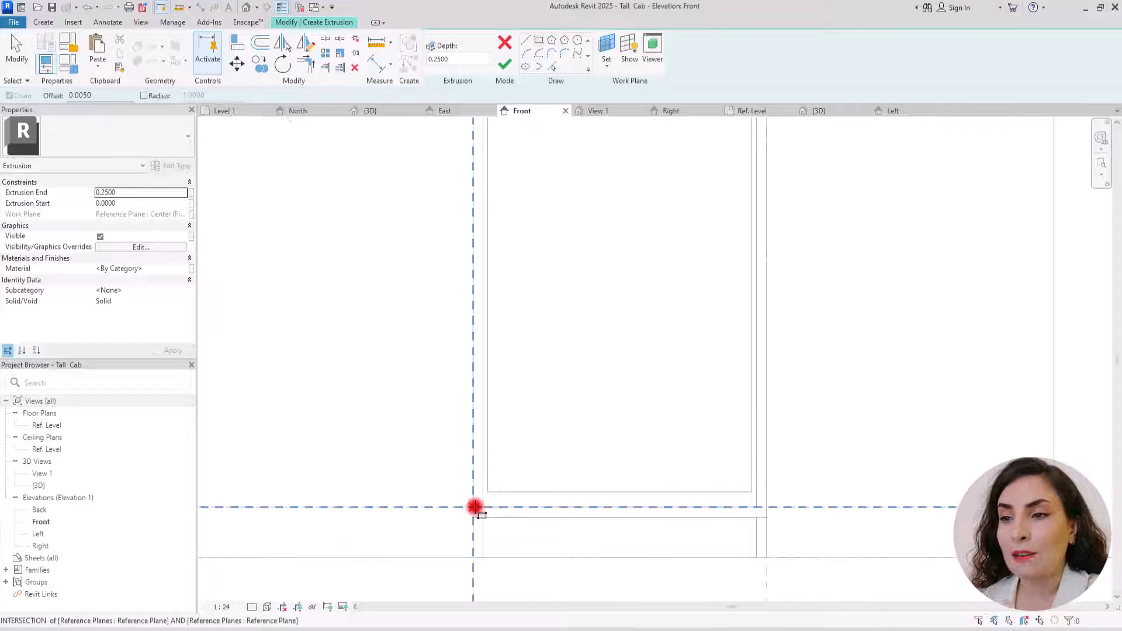
mouse_move(608, 273)
middle_mouse_down()
mouse_move(621, 406)
mouse_move(630, 318)
middle_mouse_up()
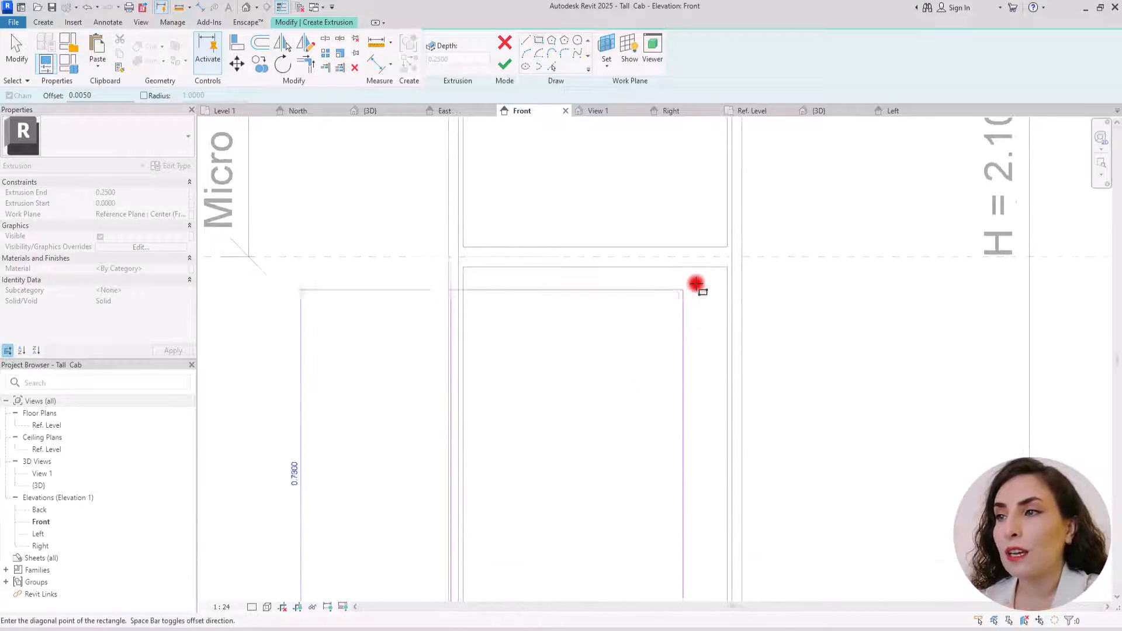
left_click(743, 255)
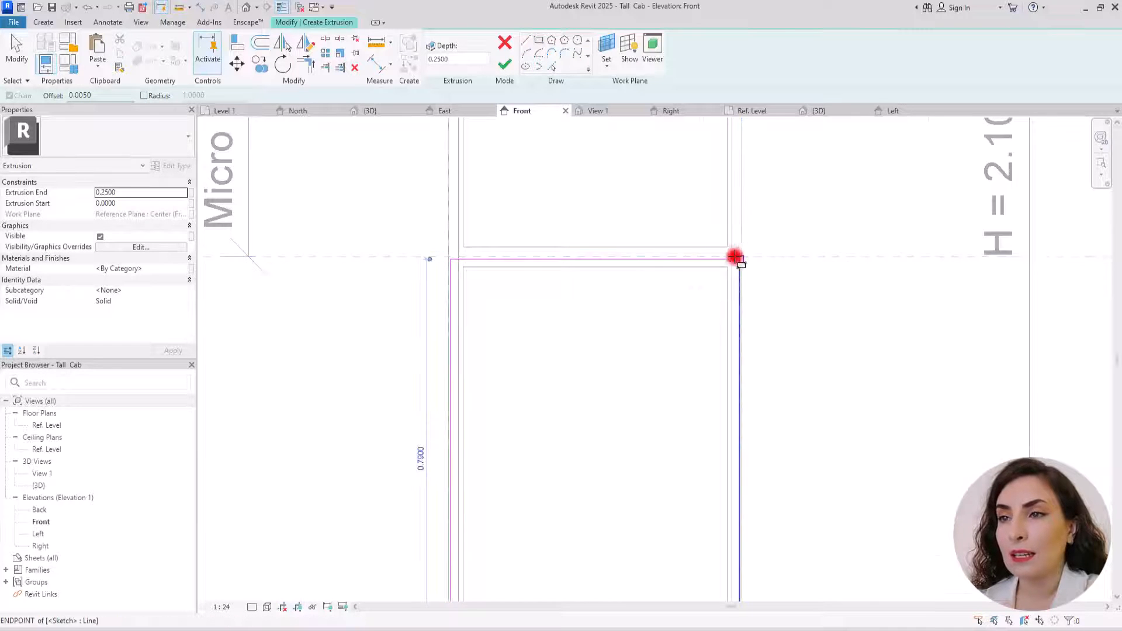
scroll(614, 230, "down", 3)
scroll(630, 279, "up", 3)
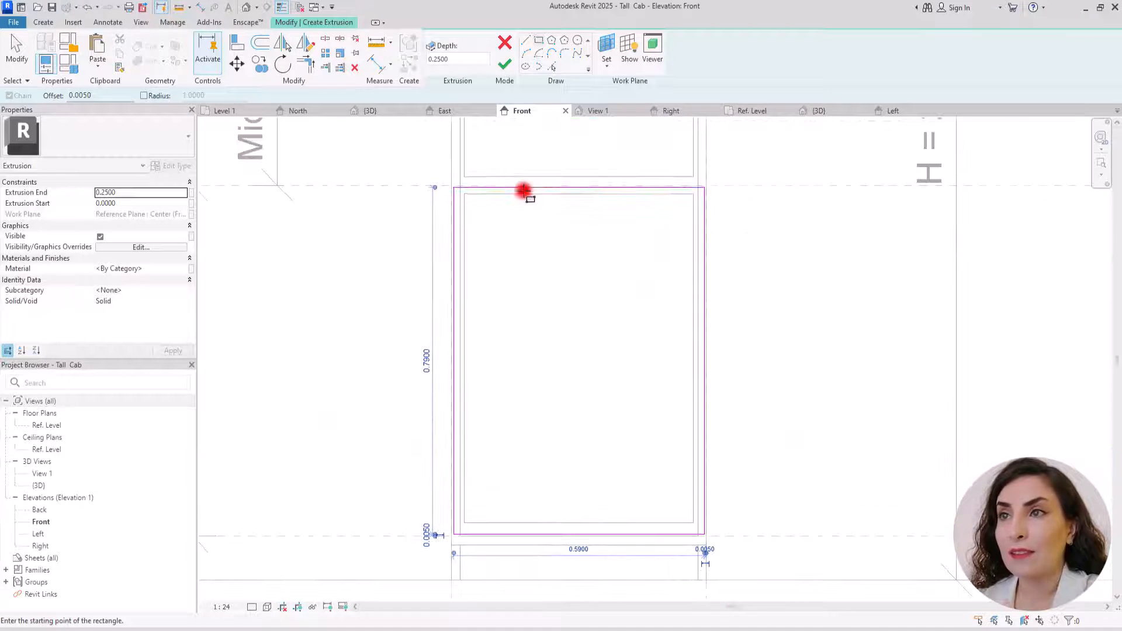
left_click(504, 64)
Align the door extrusion's front face in the Ref. Level plan to the reference plane 0.02 in front of the frame.
scroll(513, 408, "down", 3)
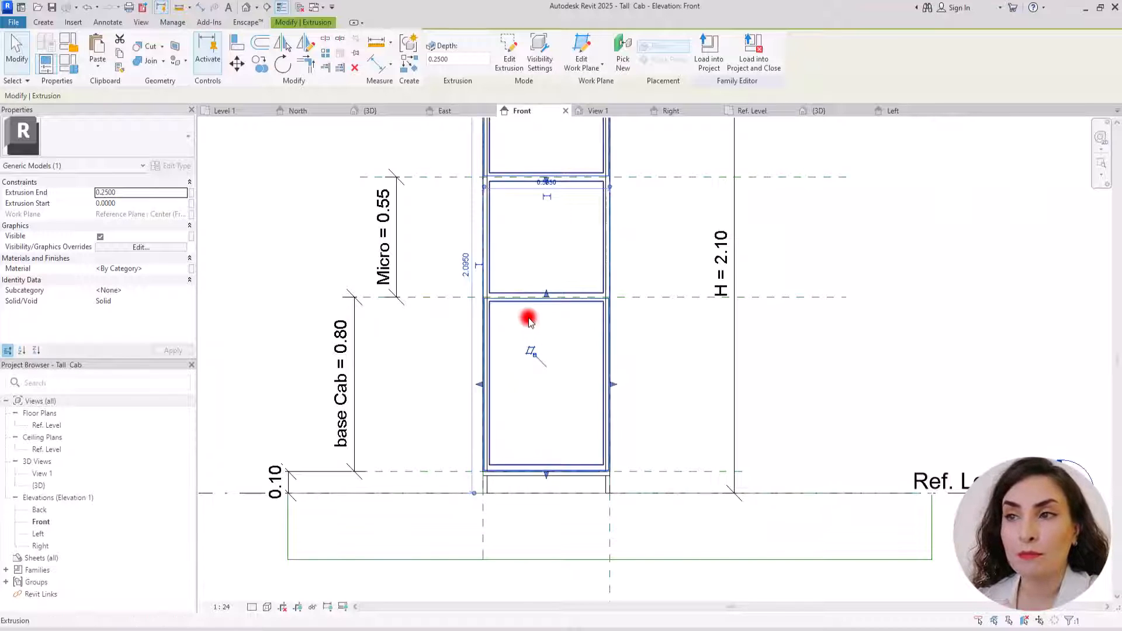
left_click(750, 112)
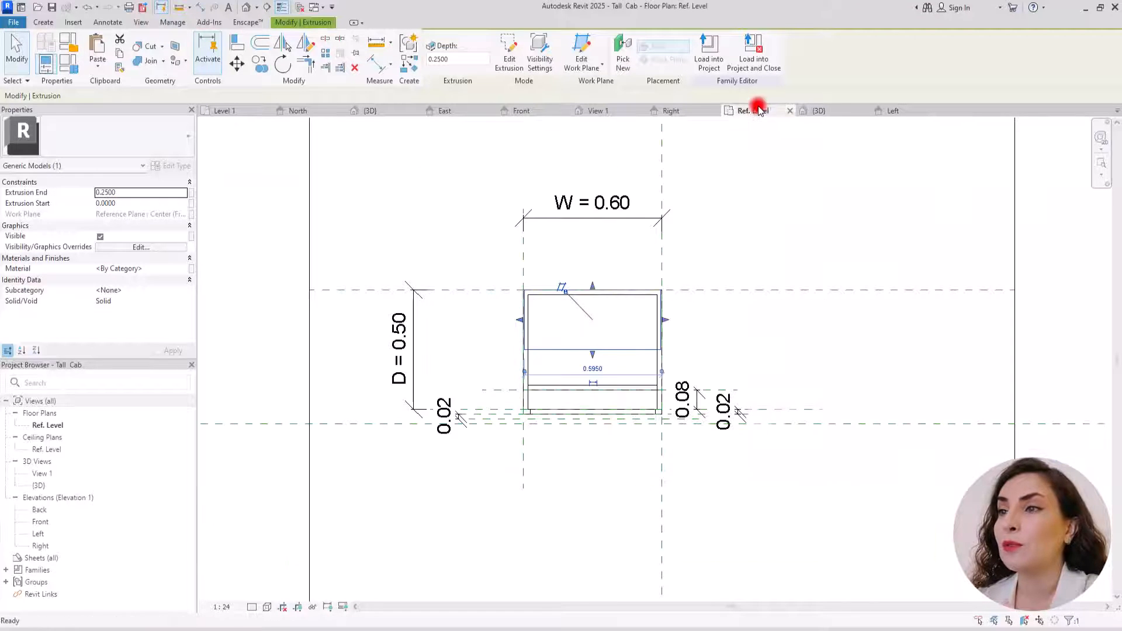
scroll(576, 362, "up", 3)
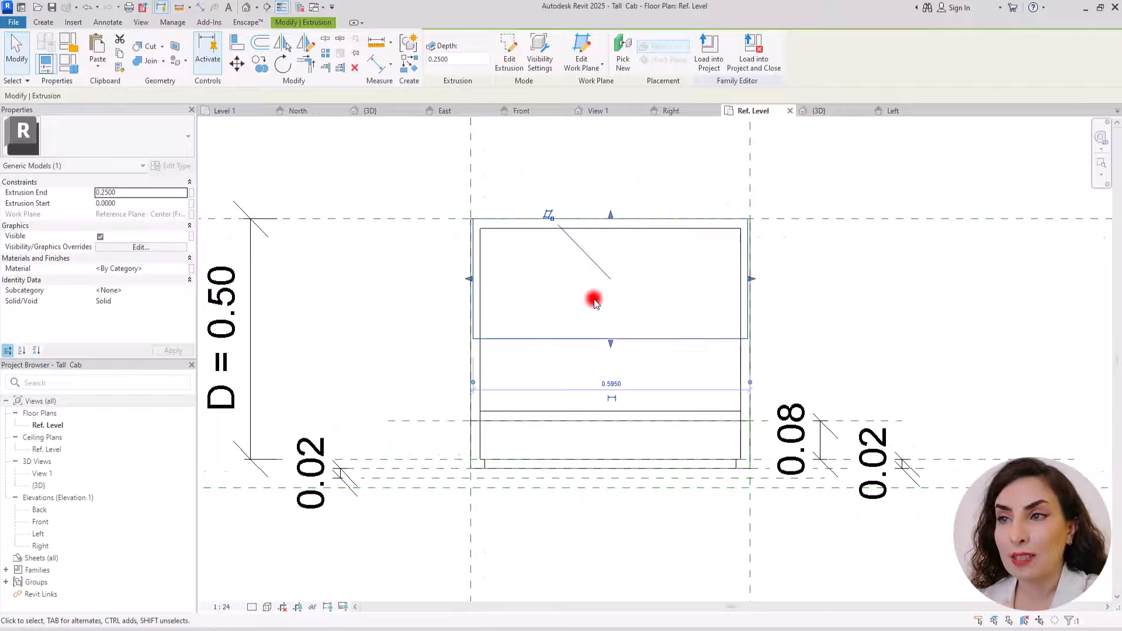
left_click(238, 43)
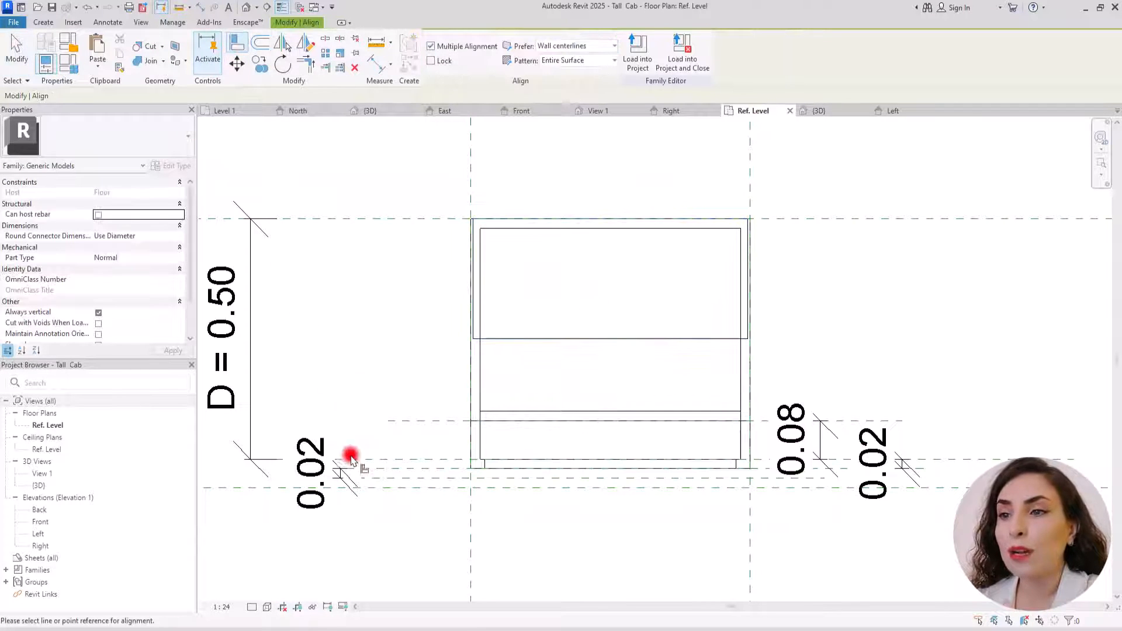
left_click(440, 479)
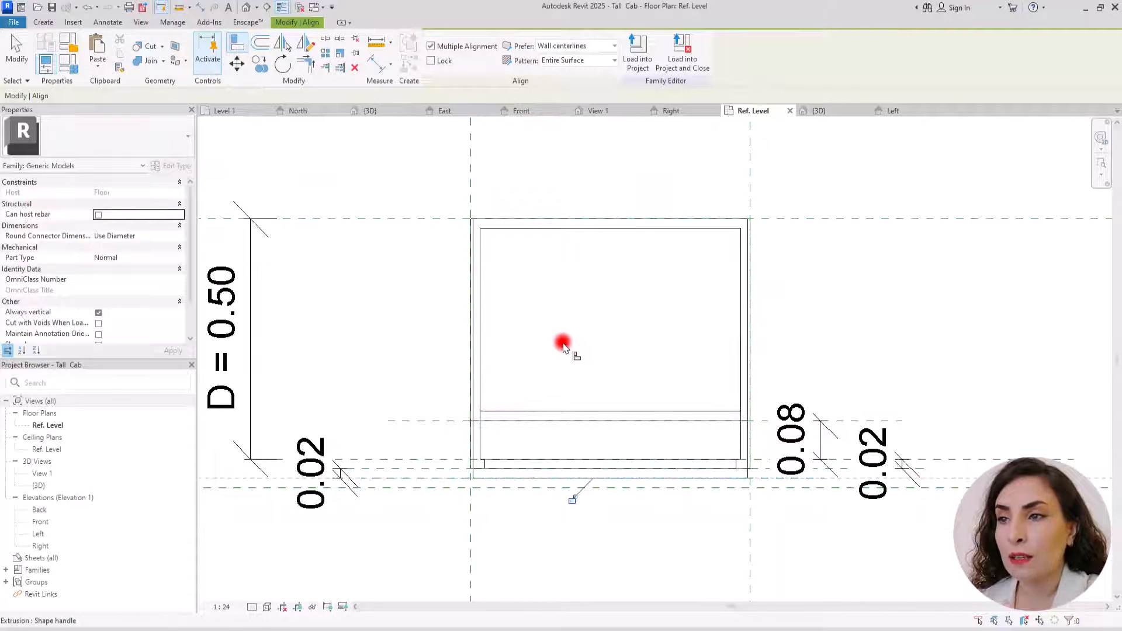
left_click(582, 465)
key("Escape")
key("Escape")
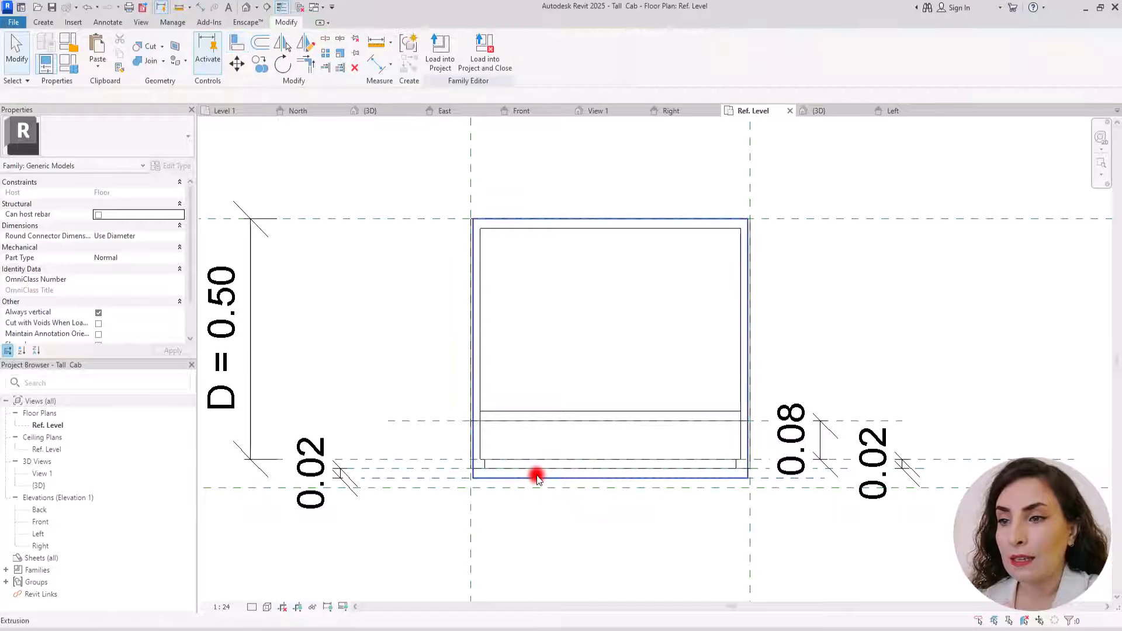
Pull the door extrusion's back face forward and align it to the reference plane at the frame's front face.
left_click(538, 465)
left_click_drag(611, 222, 606, 321)
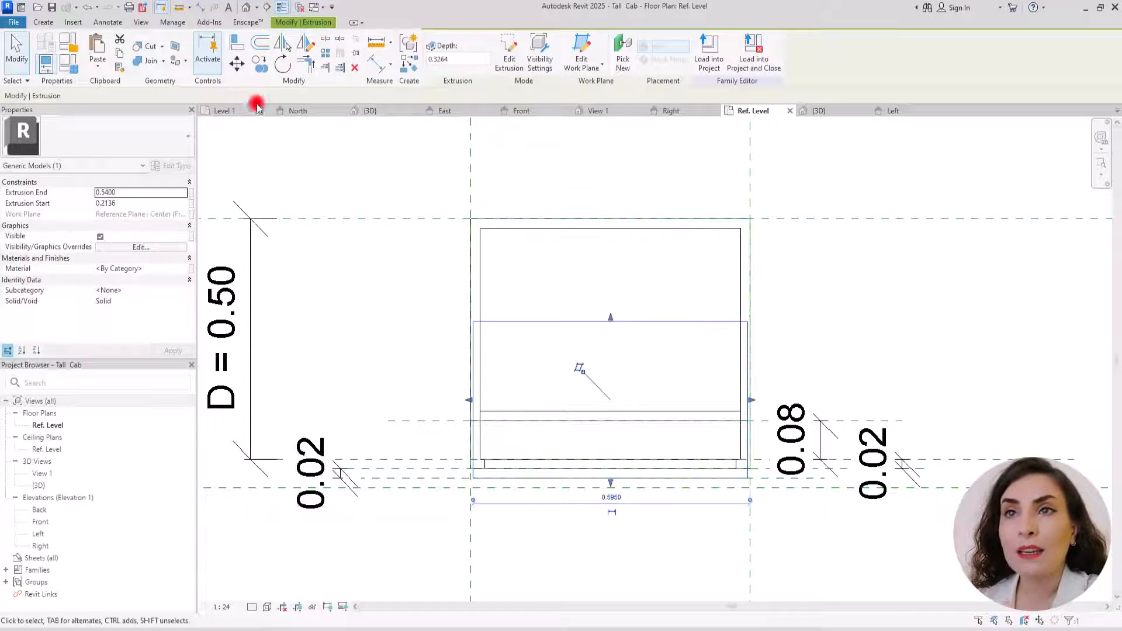
left_click(237, 46)
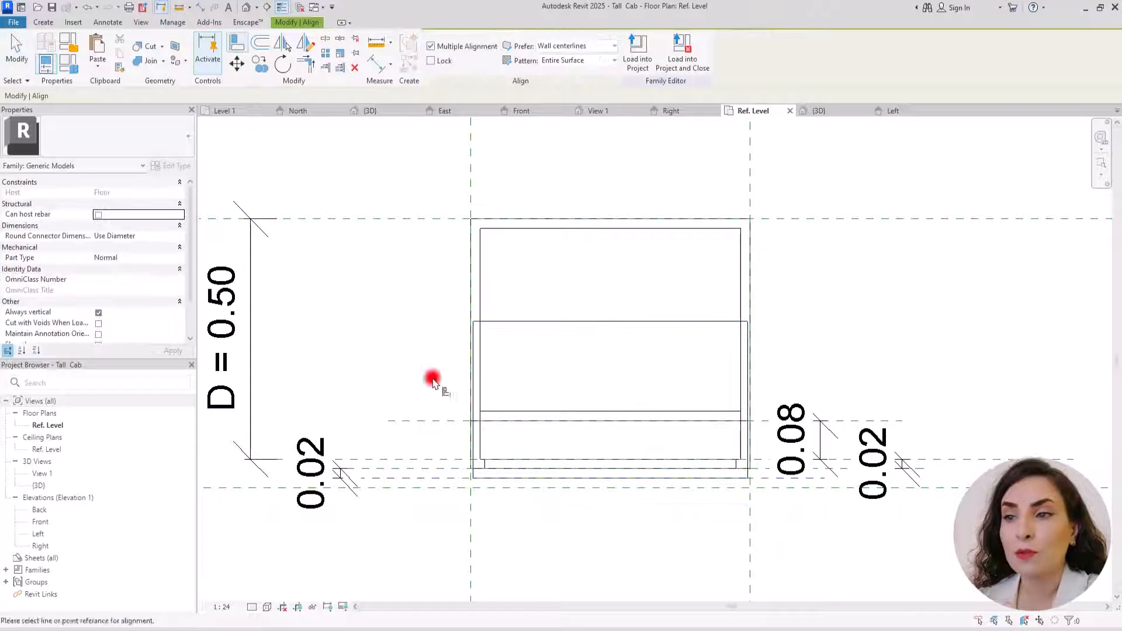
left_click(432, 467)
left_click(559, 321)
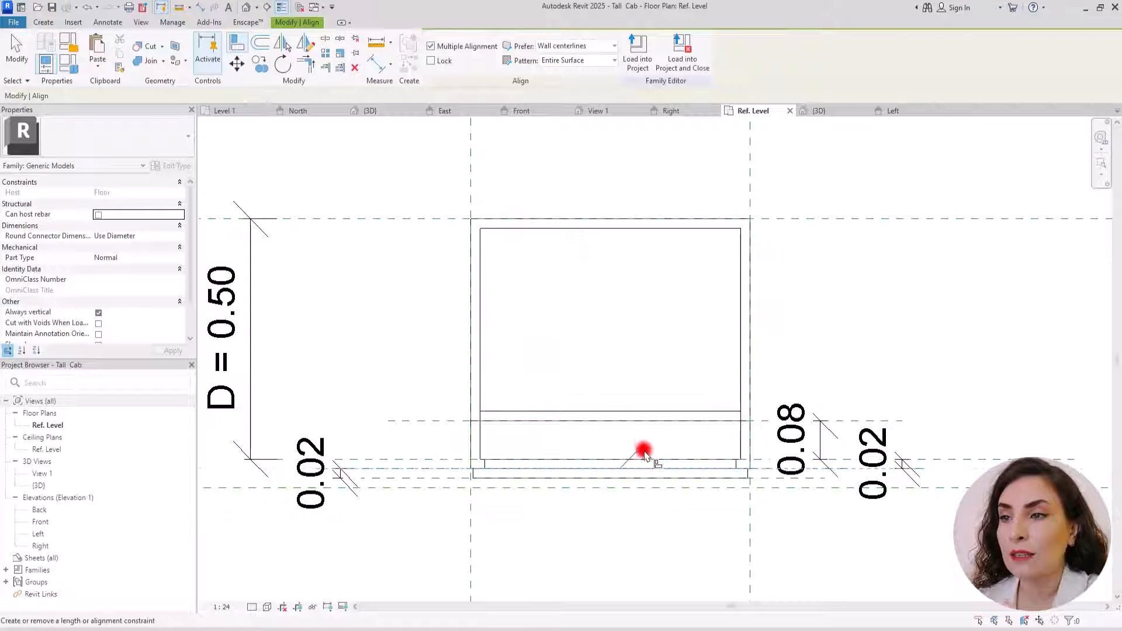
Examine the upper and base doors around the open microwave compartment in the 3D view.
left_click(818, 111)
scroll(614, 325, "down", 3)
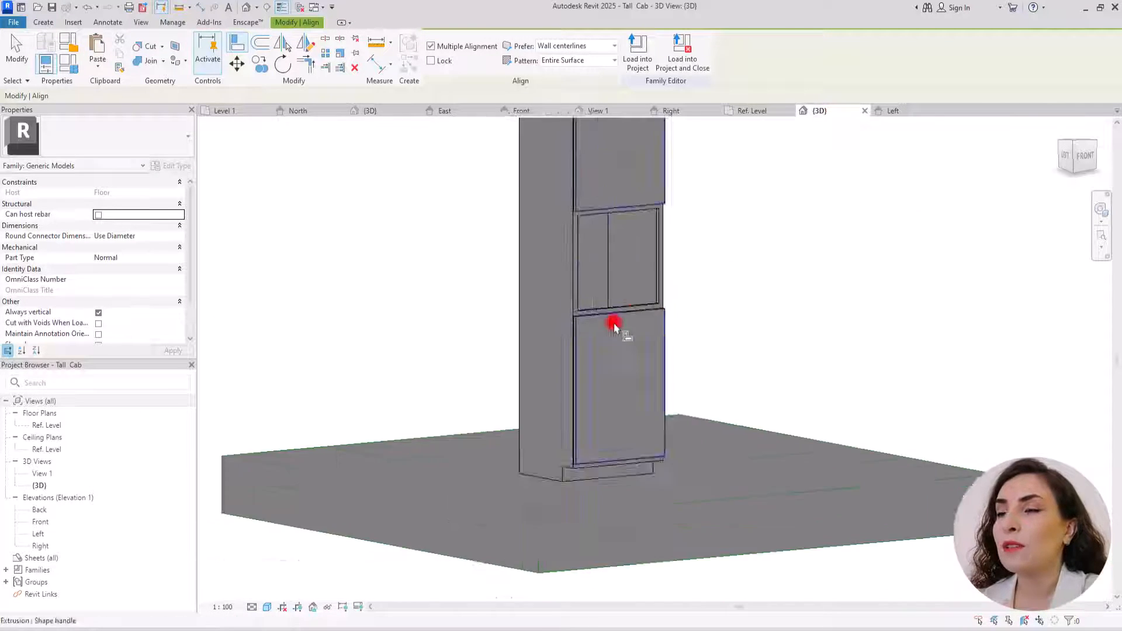
middle_click_drag(614, 326, 526, 213, "shift")
scroll(554, 170, "up", 4)
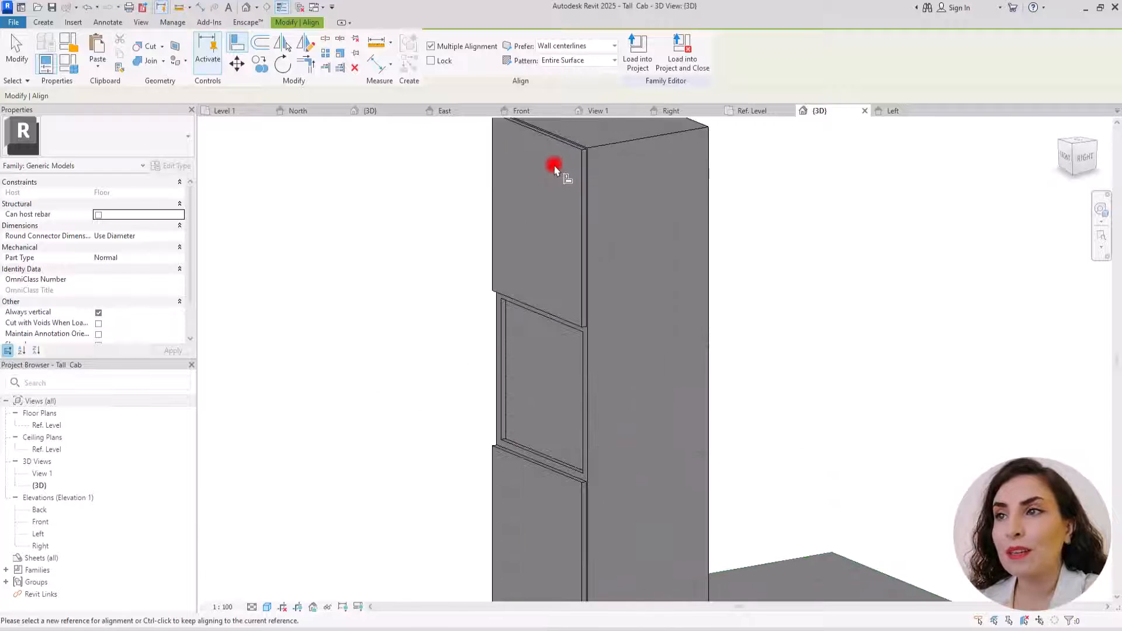
middle_click_drag(612, 399, 624, 310)
scroll(602, 431, "up", 3)
key("Escape")
key("Escape")
scroll(596, 438, "down", 2)
middle_click_drag(596, 439, 574, 544, "shift")
scroll(585, 500, "up", 3)
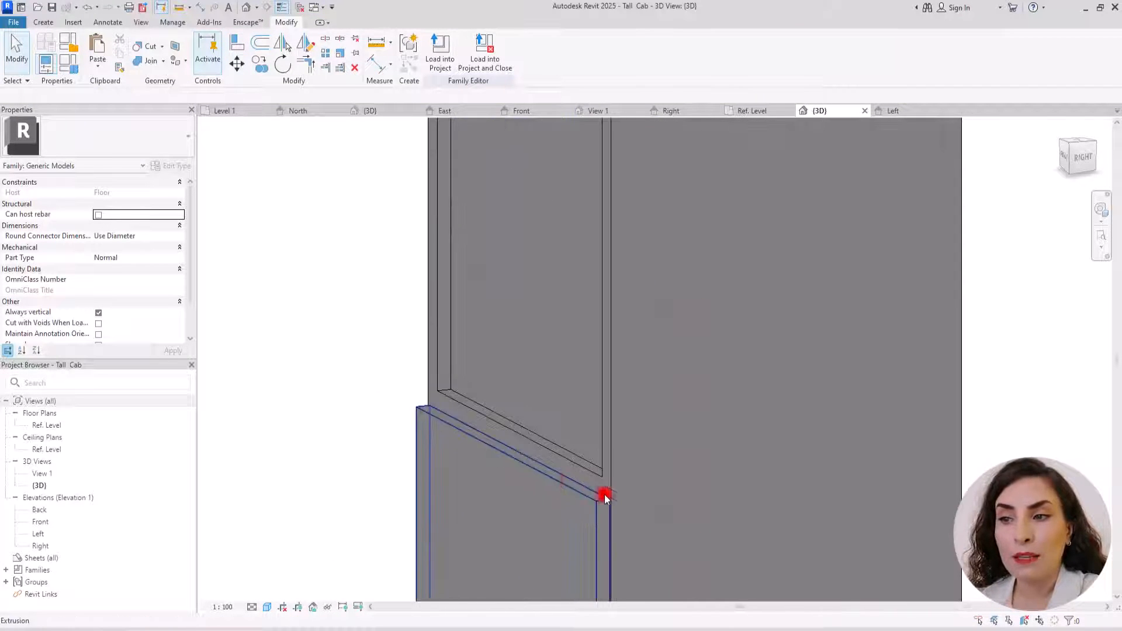
middle_click_drag(614, 385, 615, 509)
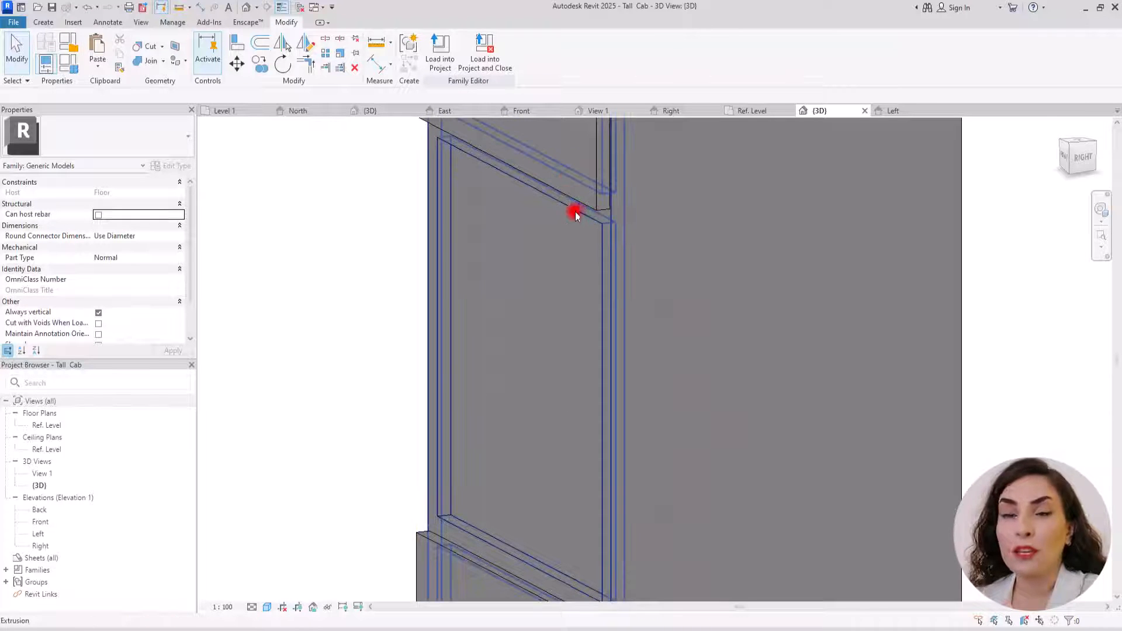
scroll(573, 374, "down", 3)
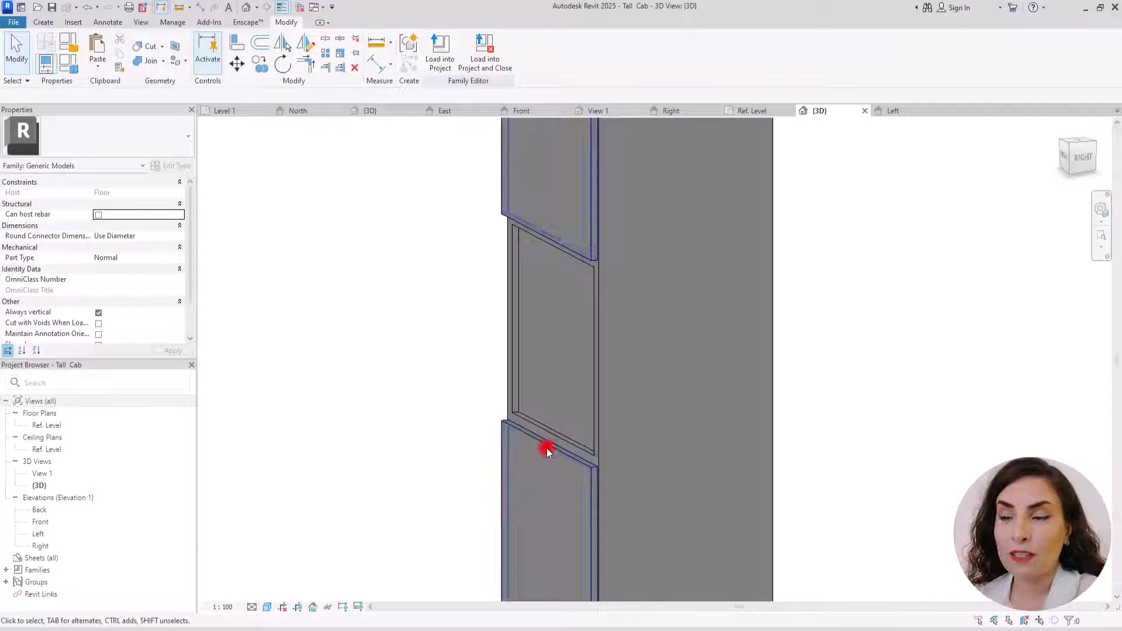
In the Left elevation, start a void extrusion with a 0.003 line from the base door's front top corner and a diagonal down to its back face.
left_click(901, 113)
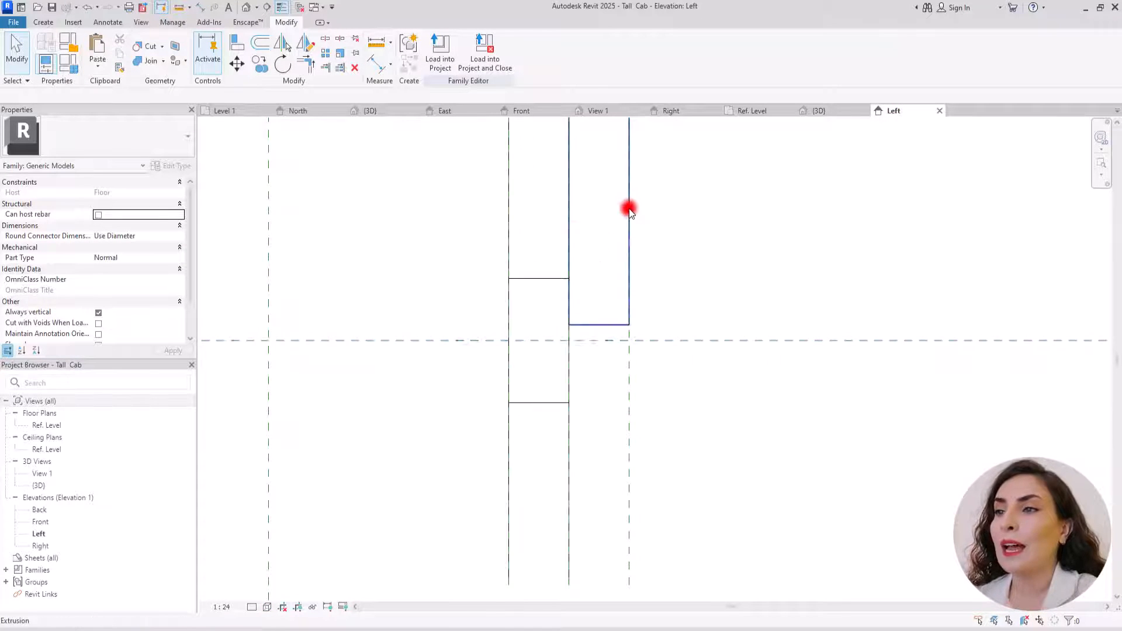
scroll(630, 210, "up", 3)
scroll(621, 348, "down", 4)
scroll(633, 361, "up", 4)
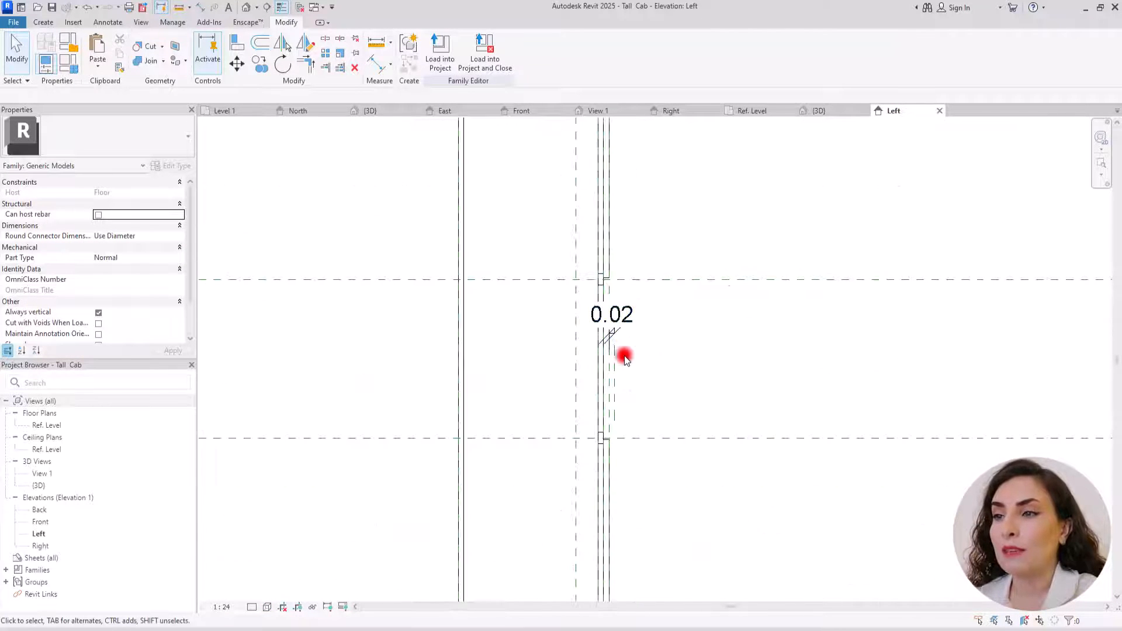
scroll(608, 403, "up", 5)
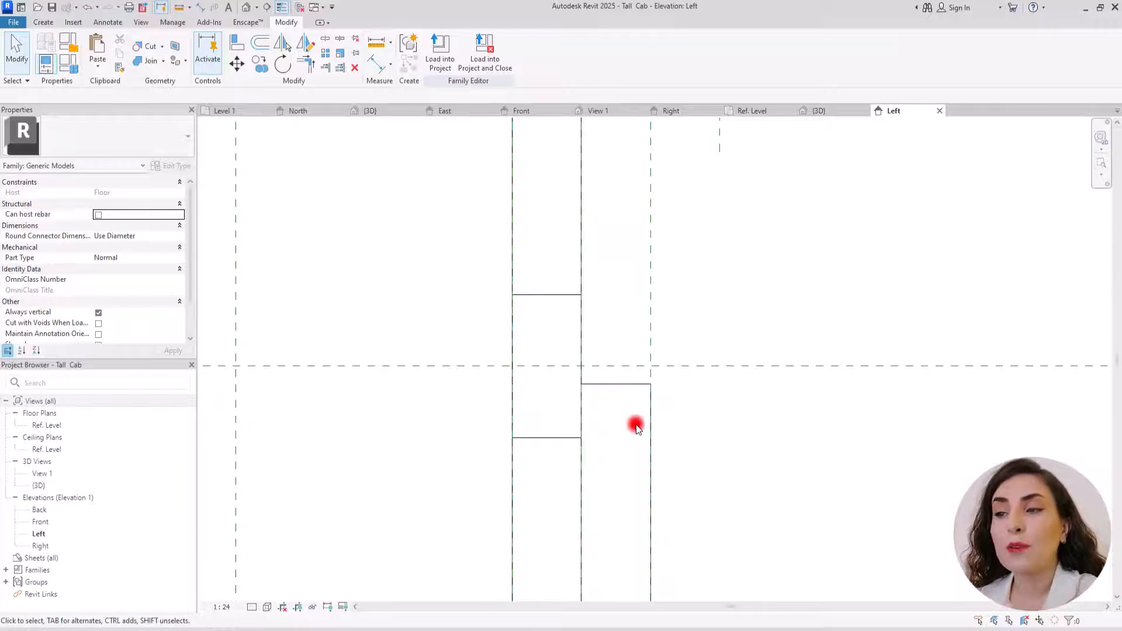
middle_click_drag(637, 429, 657, 313)
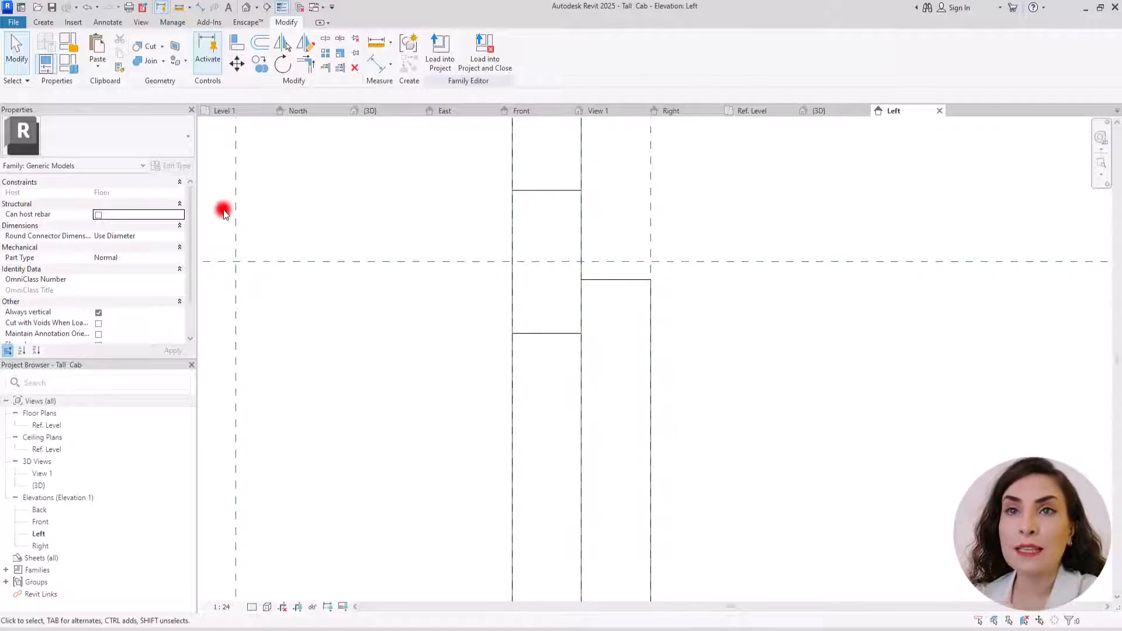
left_click(44, 23)
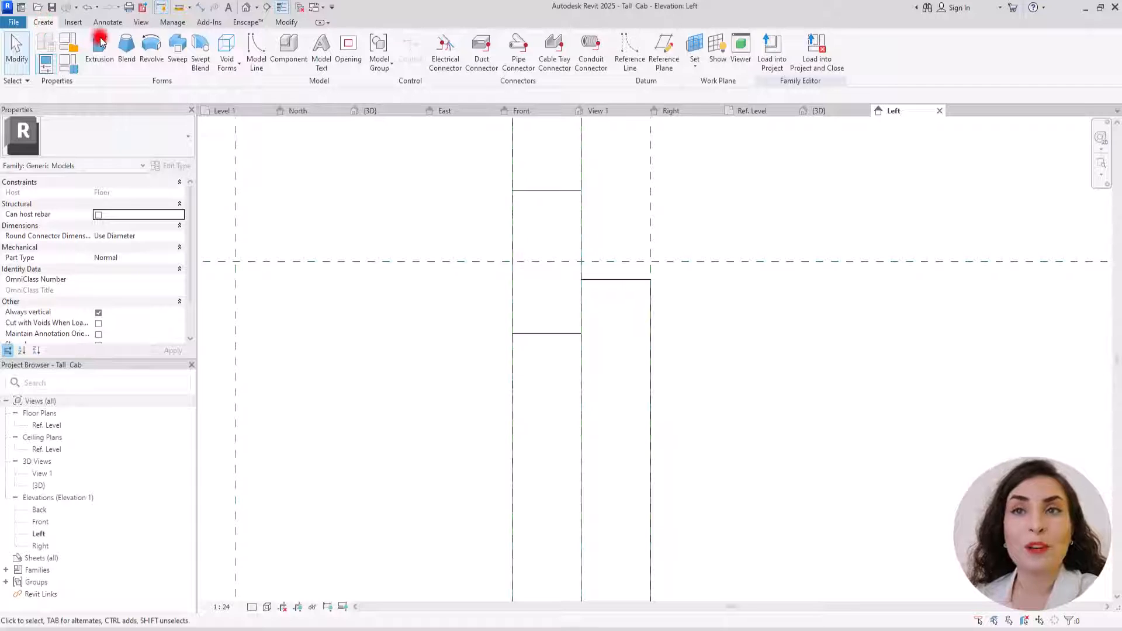
left_click(226, 62)
left_click(247, 93)
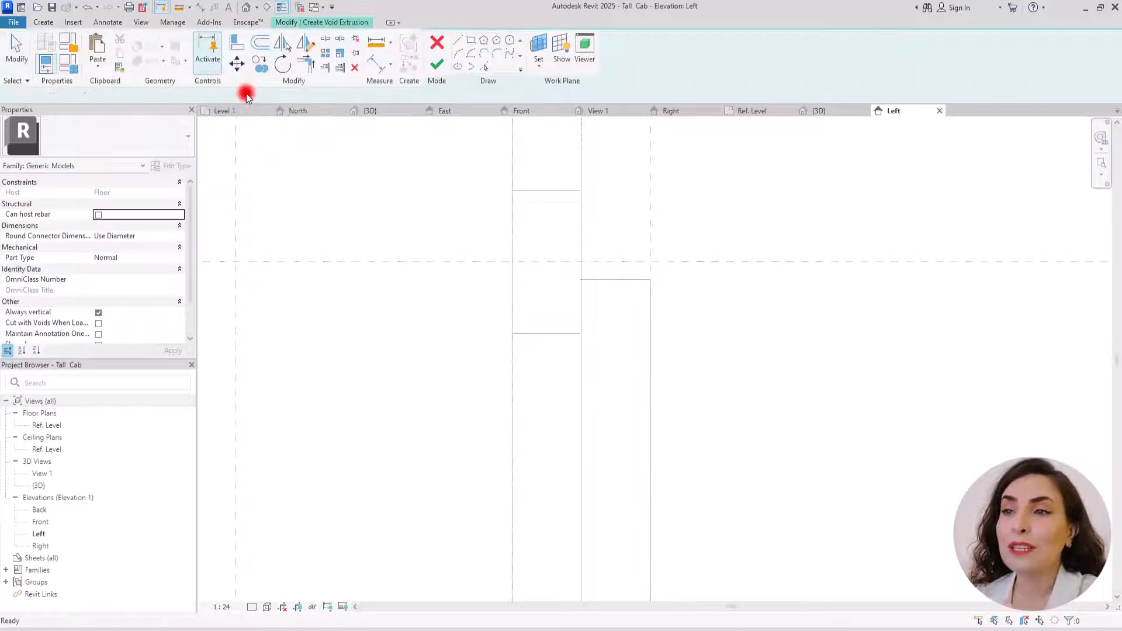
left_click(526, 42)
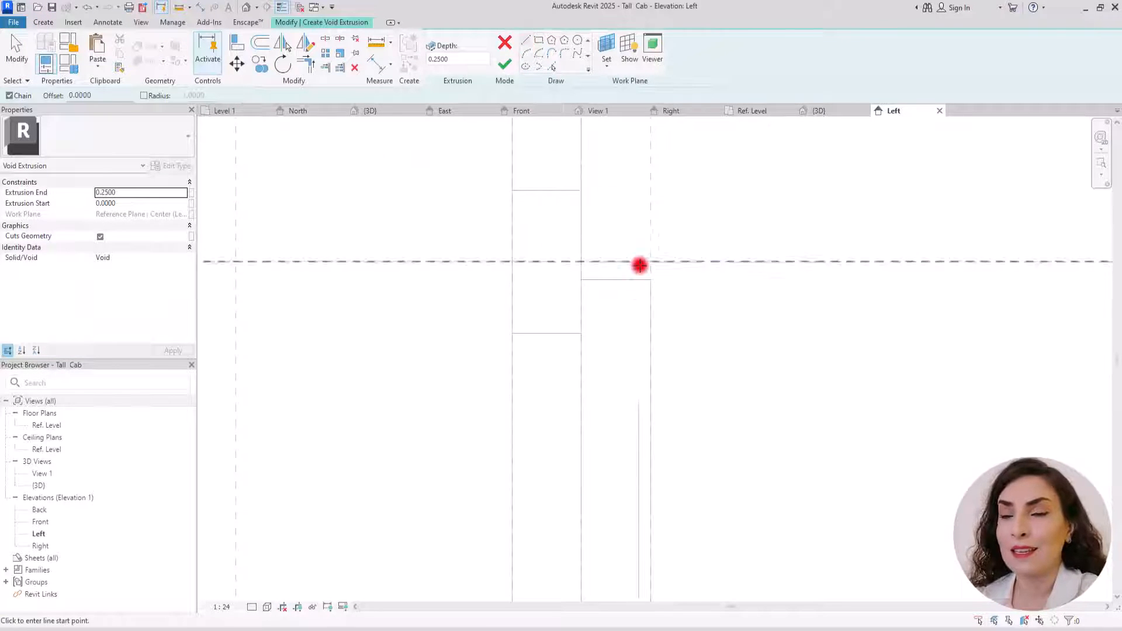
left_click(651, 279)
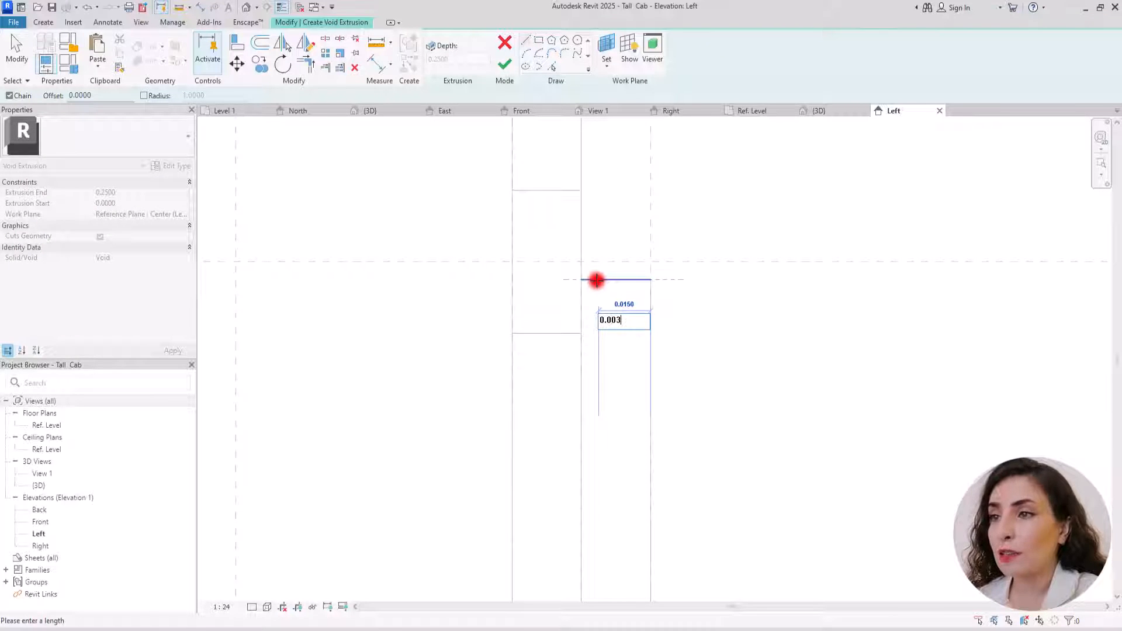
key("Return")
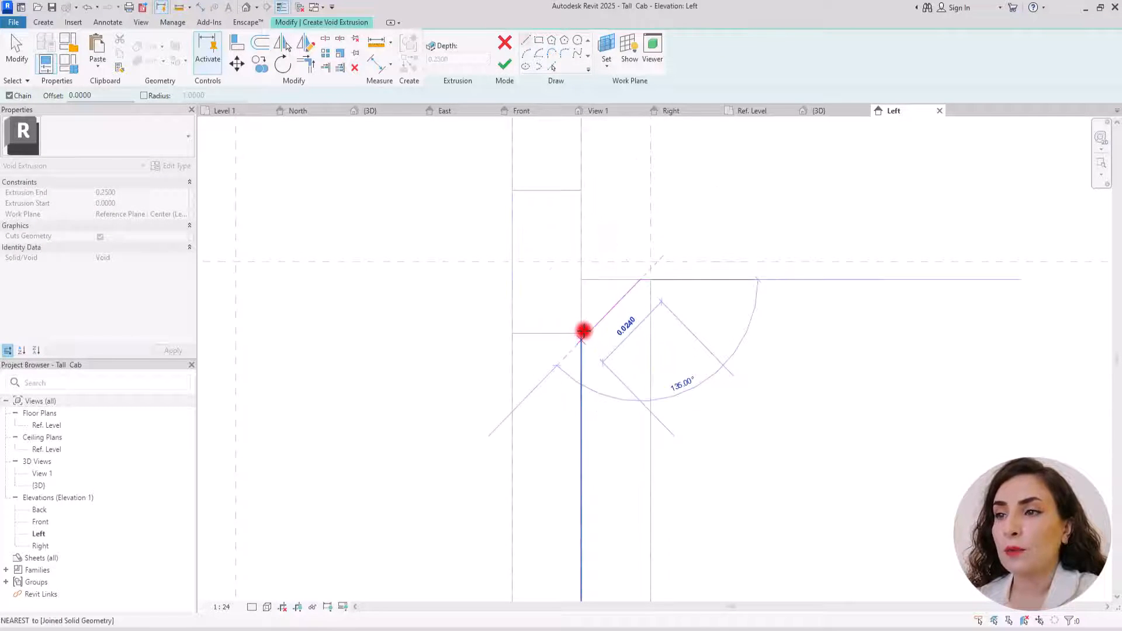
left_click(583, 332)
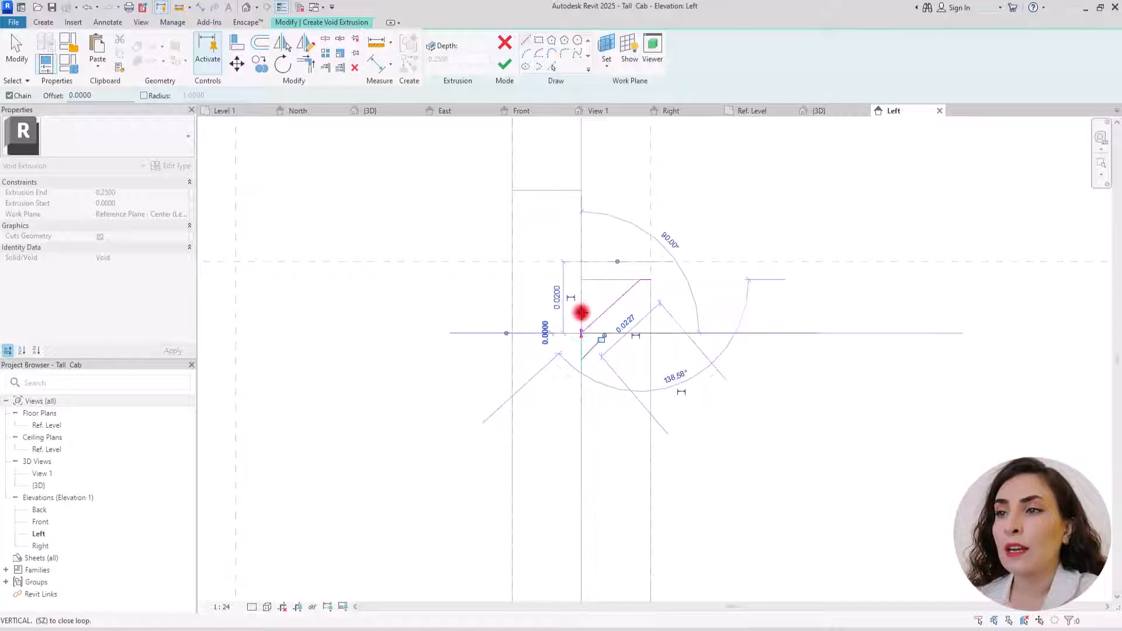
Close the void profile above the base door's top edge, trim the overlapping lines, and finish the void extrusion.
left_click(591, 232)
left_click(640, 232)
key("Escape")
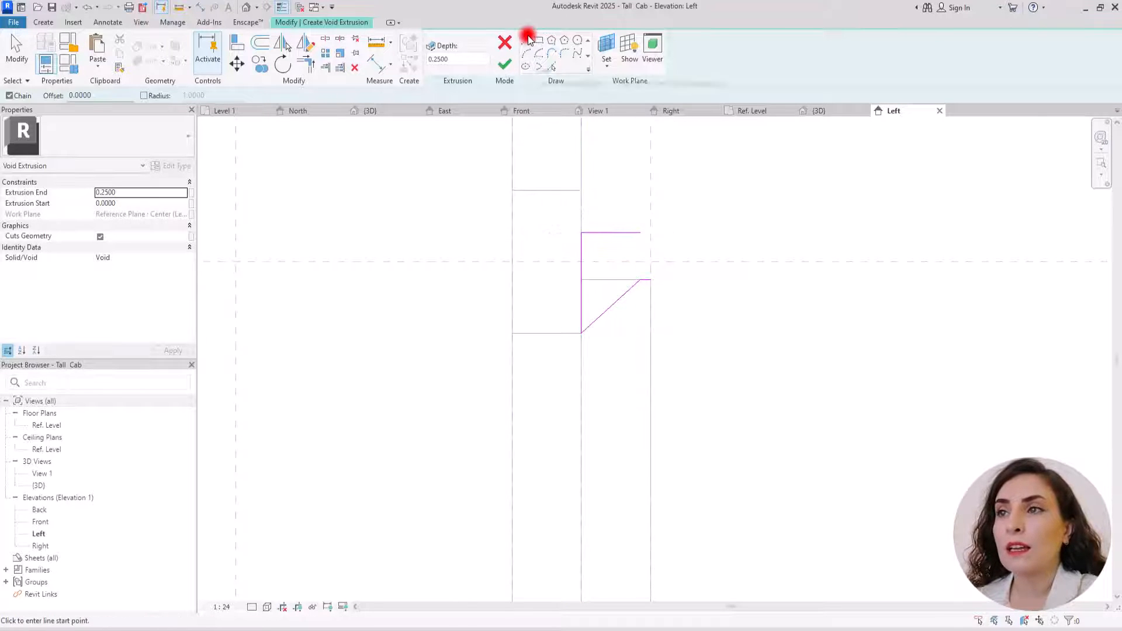
left_click(640, 279)
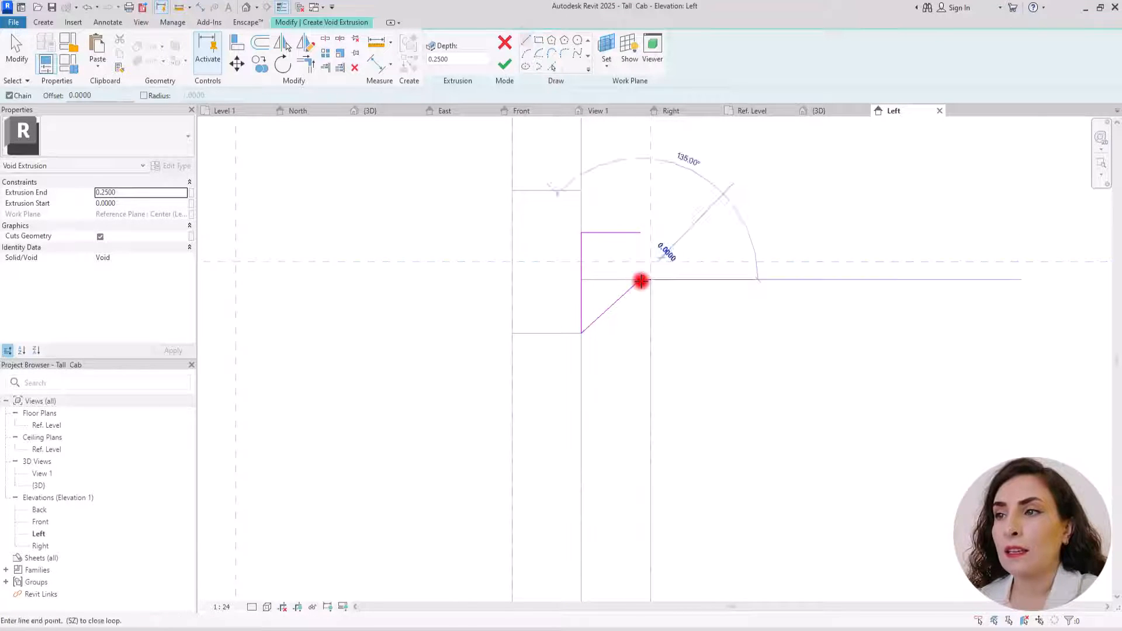
left_click(641, 208)
key("Escape")
key("Escape")
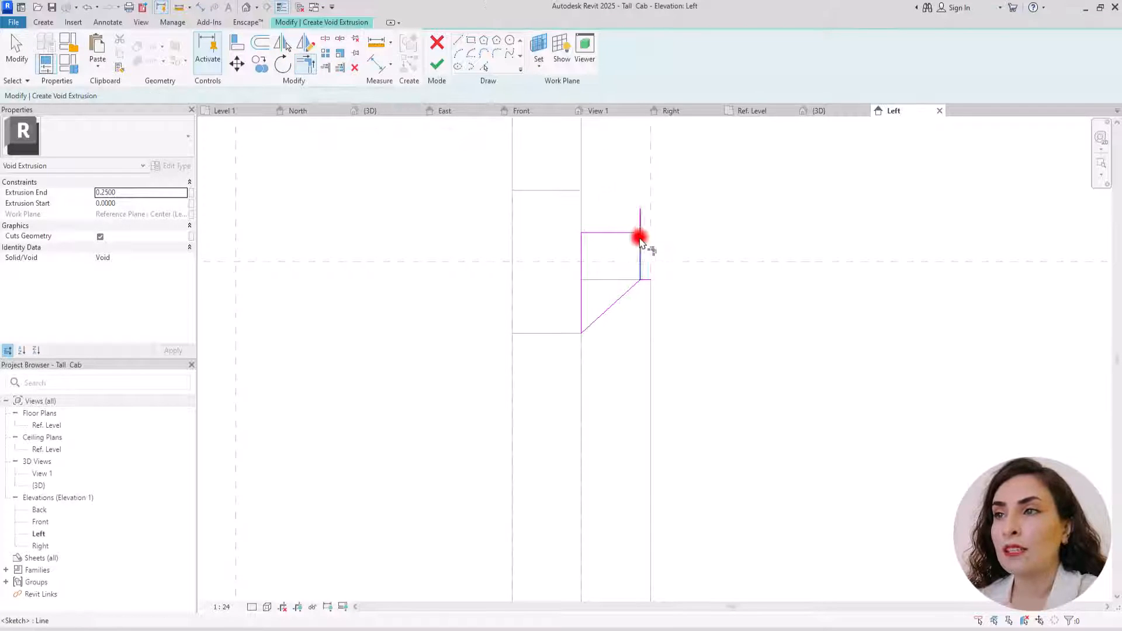
left_click(642, 276)
left_click(594, 276)
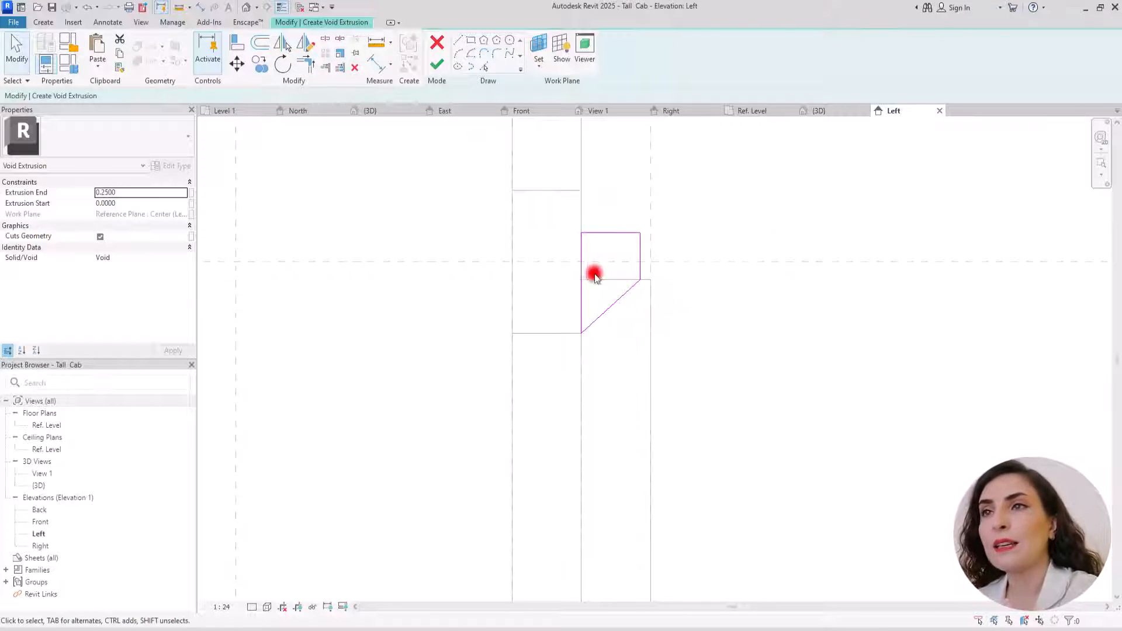
left_click(431, 69)
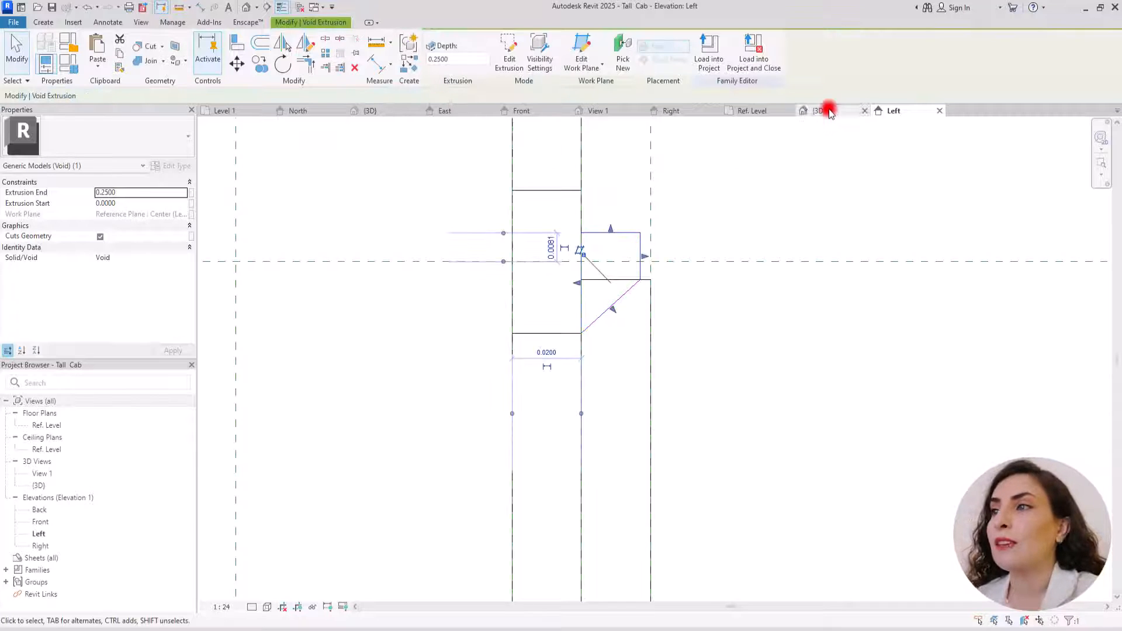
Set the void's extrusion end to -0.25 so it runs inward along the base door's top edge in the 3D view.
left_click(818, 111)
middle_click_drag(622, 480, 712, 497, "shift")
scroll(590, 505, "up", 5)
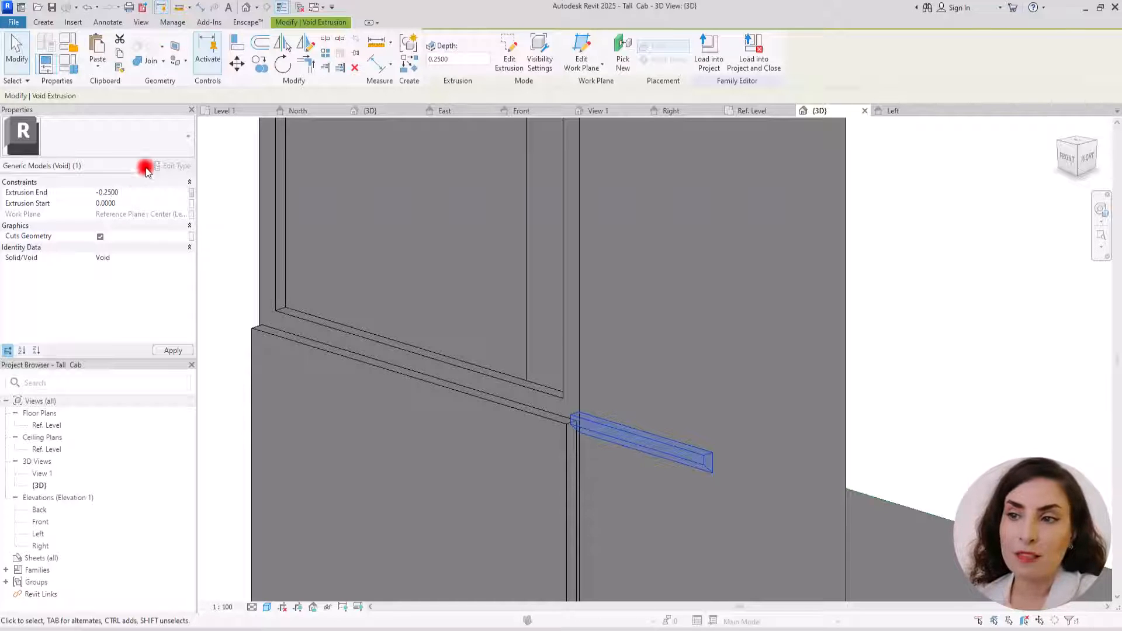
left_click(659, 391)
scroll(522, 423, "up", 5)
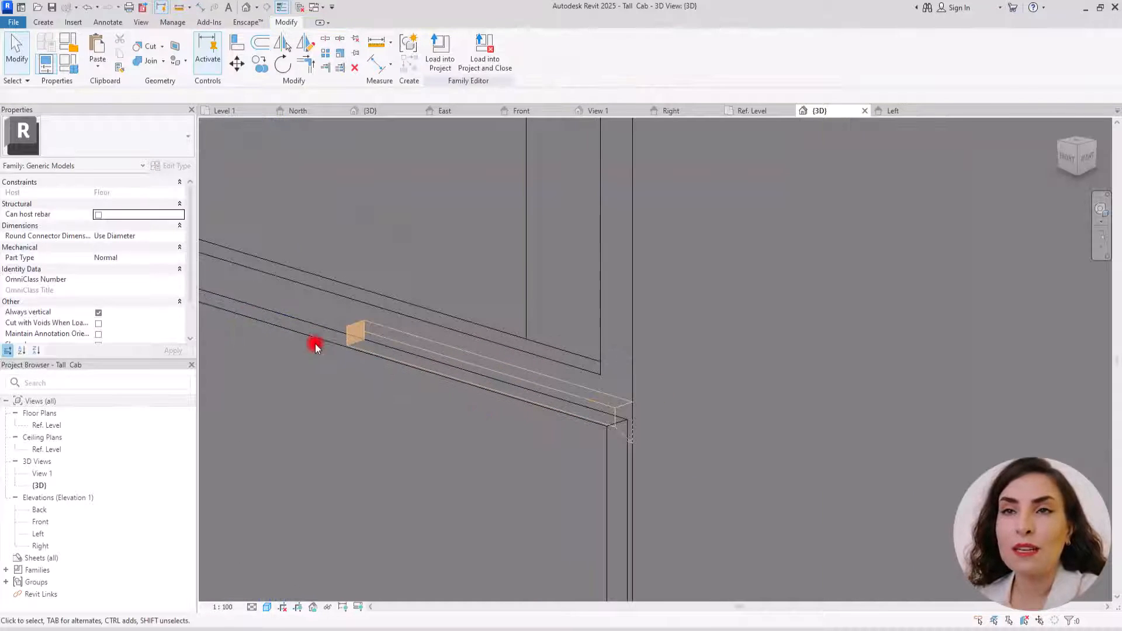
Cut the base door with the void along its top edge.
left_click(146, 52)
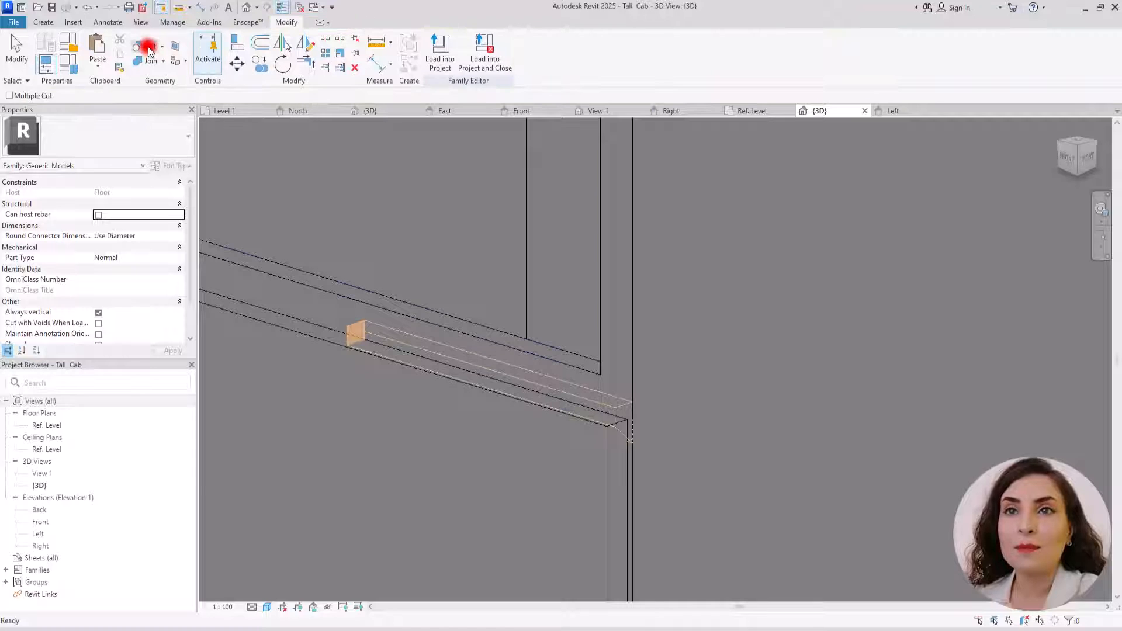
left_click(604, 461)
left_click(615, 421)
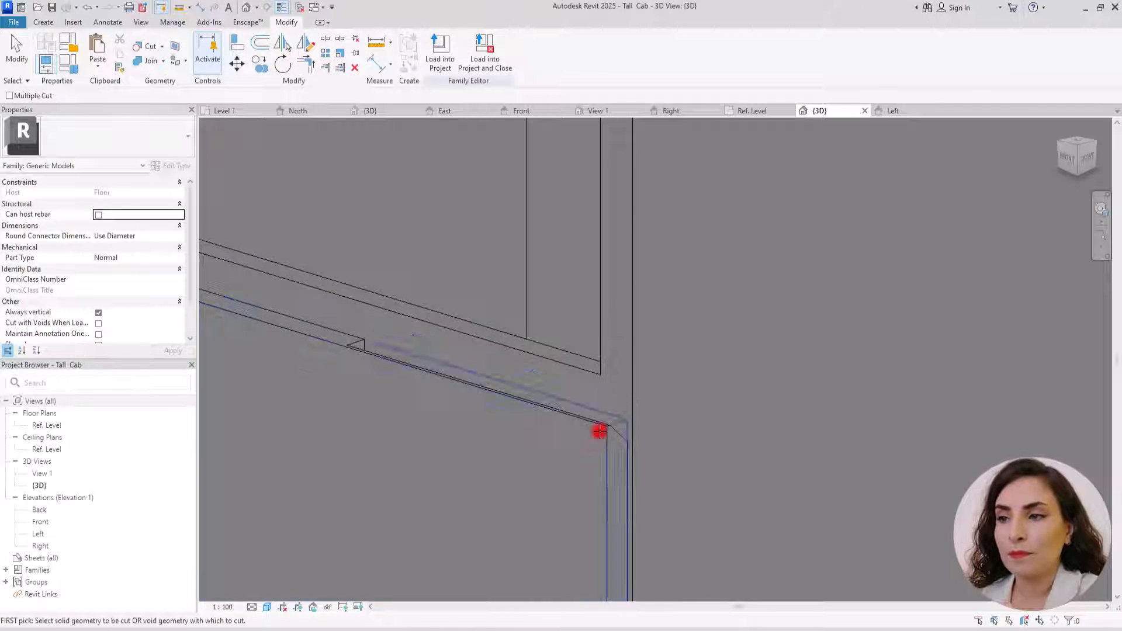
key("Escape")
scroll(509, 287, "down", 1)
scroll(509, 287, "down", 5)
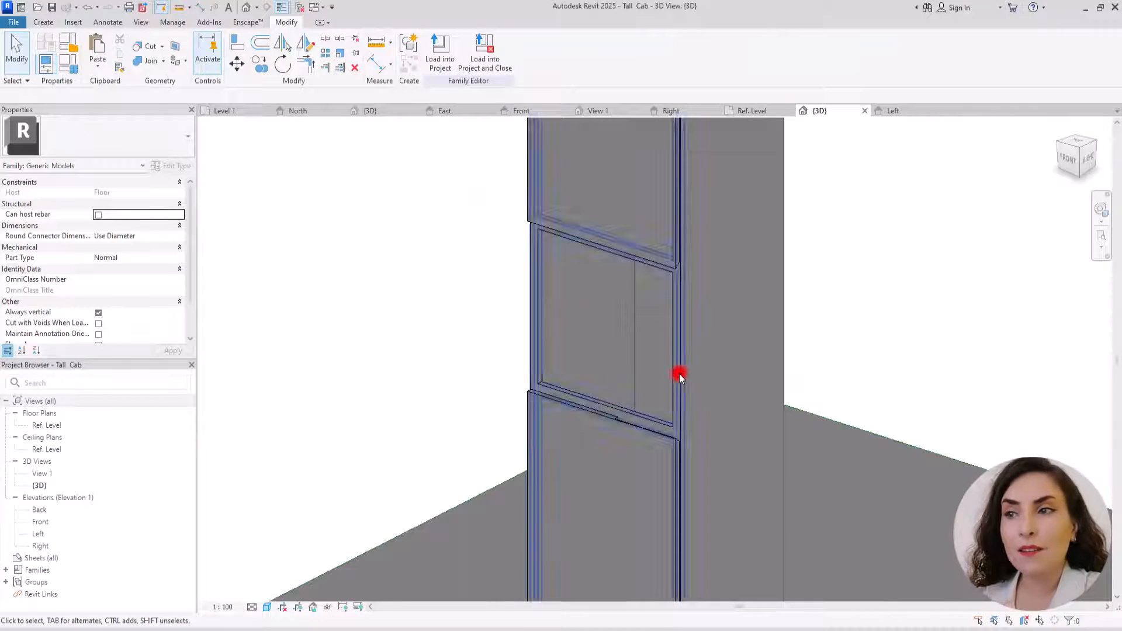
scroll(642, 386, "down", 1)
middle_click_drag(643, 386, 664, 320, "shift")
scroll(591, 313, "up", 3)
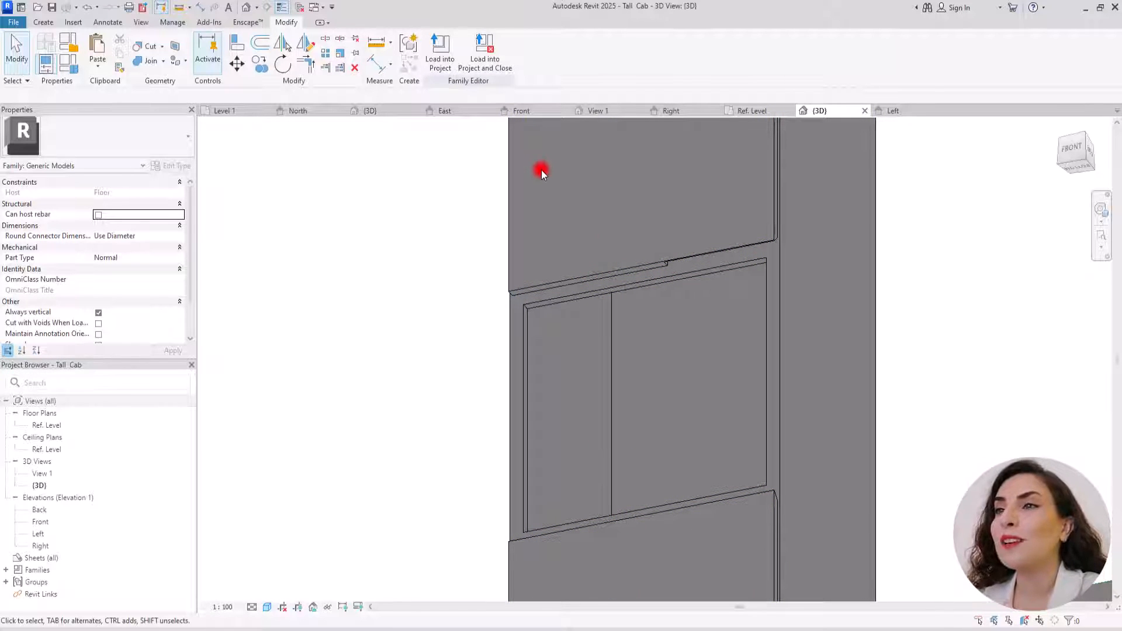
In the Ref. Level plan, create an extrusion from a rectangle about 0.56 by 0.48 inside the frame, with its sides locked to the frame.
left_click(745, 110)
scroll(561, 365, "up", 2)
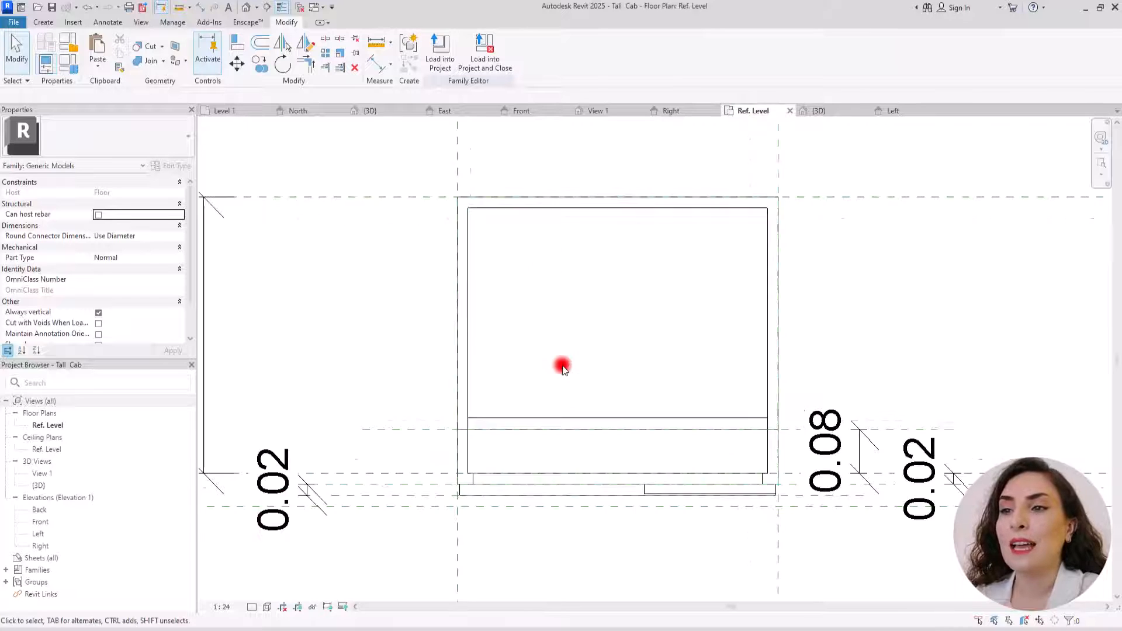
left_click(50, 26)
left_click(100, 49)
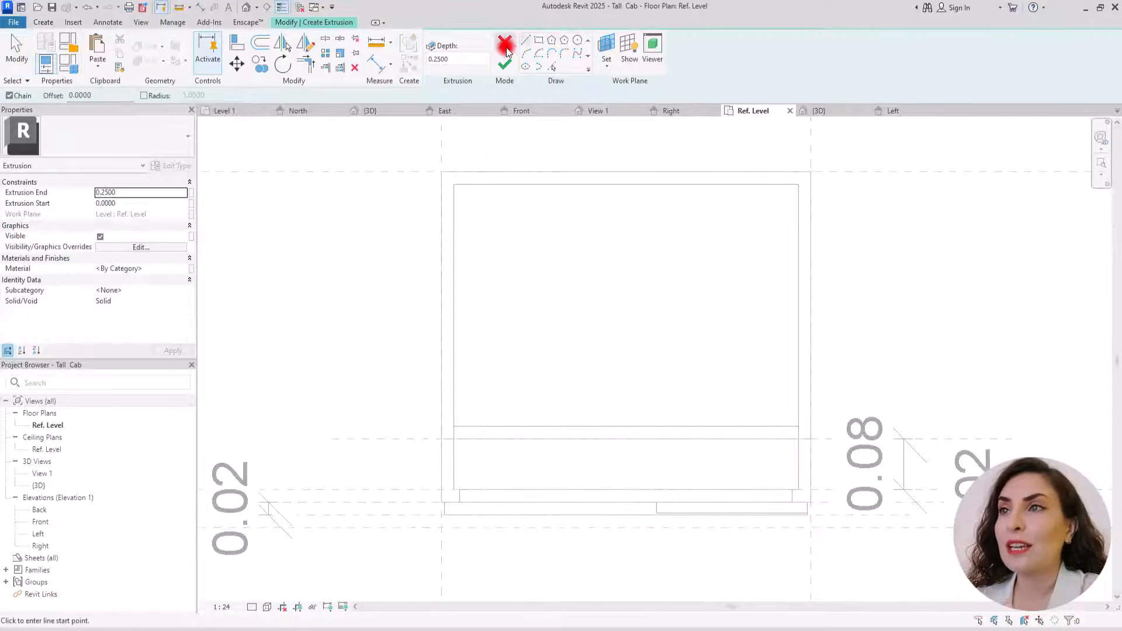
left_click(537, 40)
left_click(454, 185)
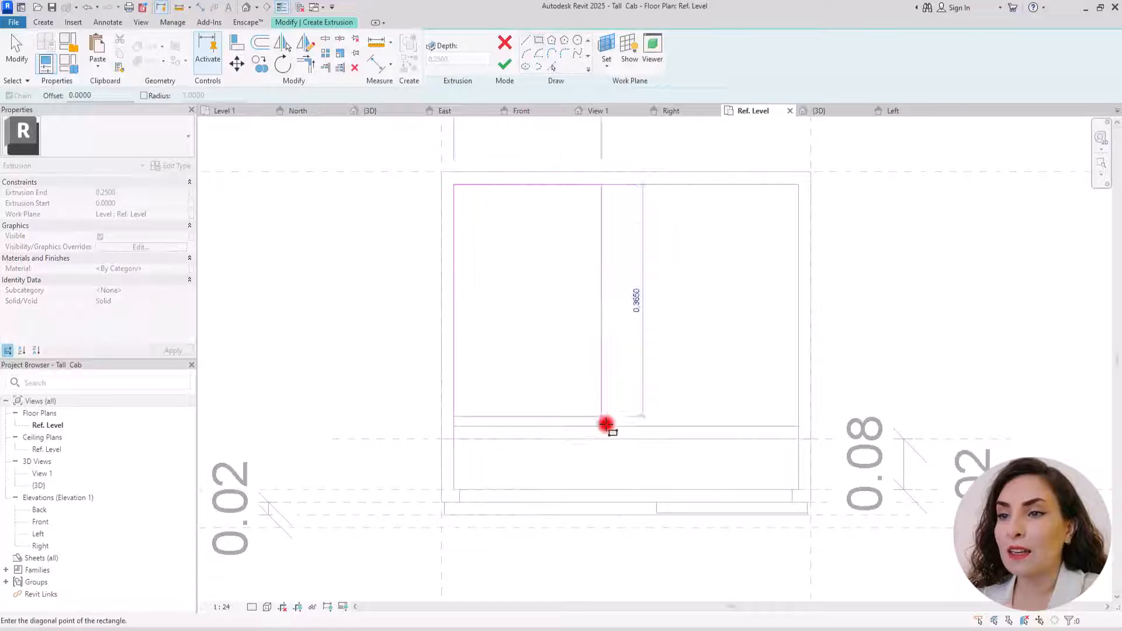
left_click(794, 491)
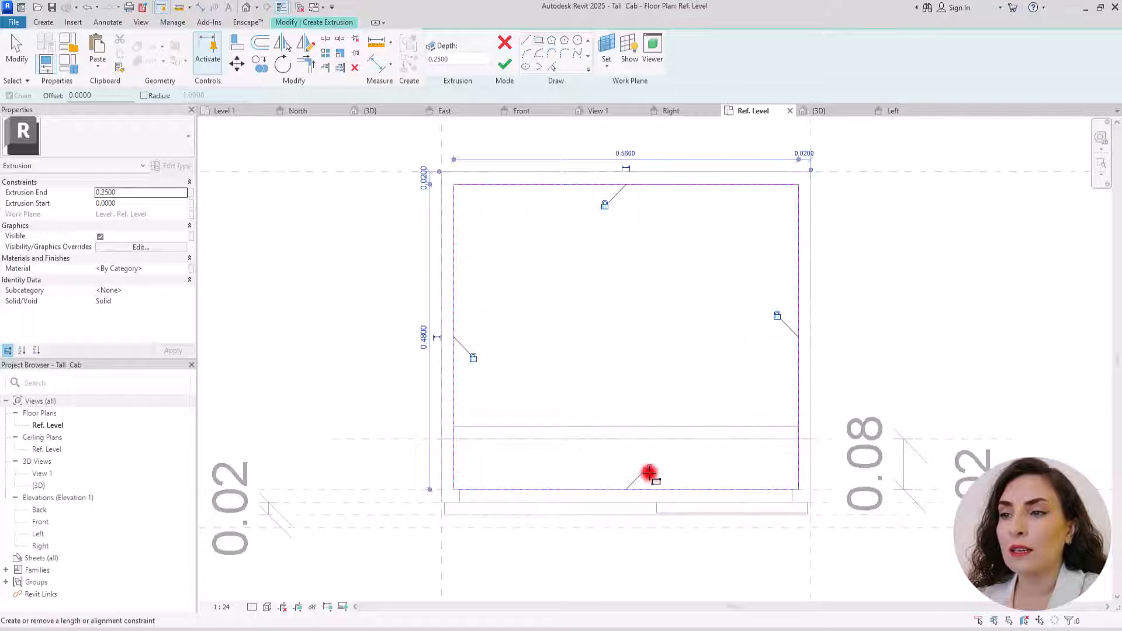
left_click(505, 66)
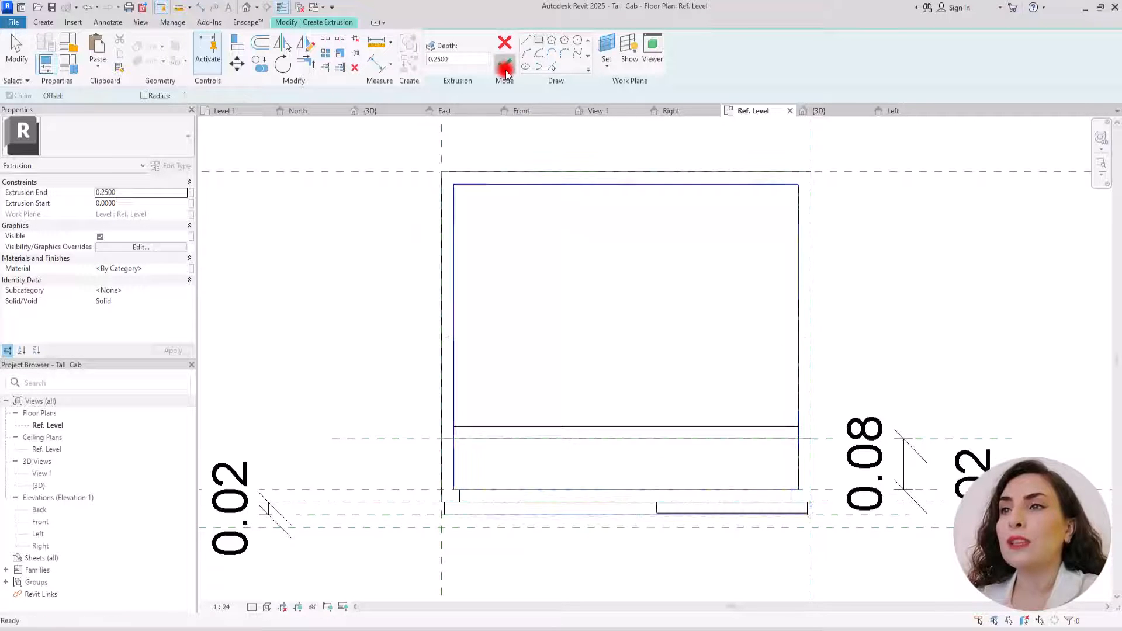
In the Front elevation, raise the new extrusion's top face to about 0.66 and its bottom face to about 0.52.
left_click(523, 111)
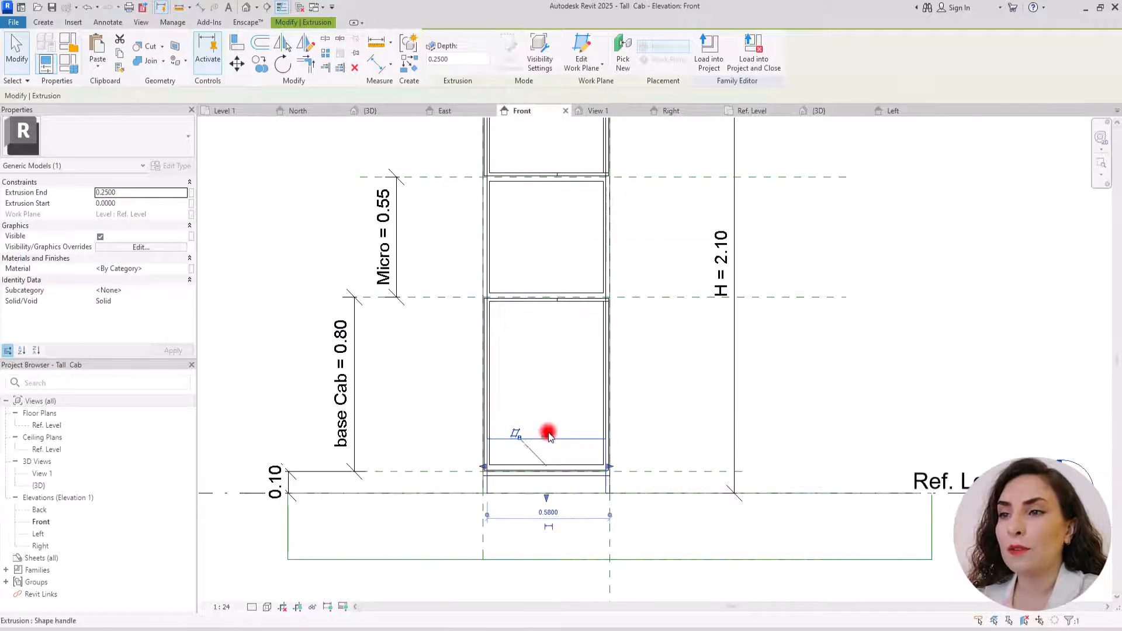
scroll(549, 462, "up", 3)
left_click_drag(579, 517, 578, 367)
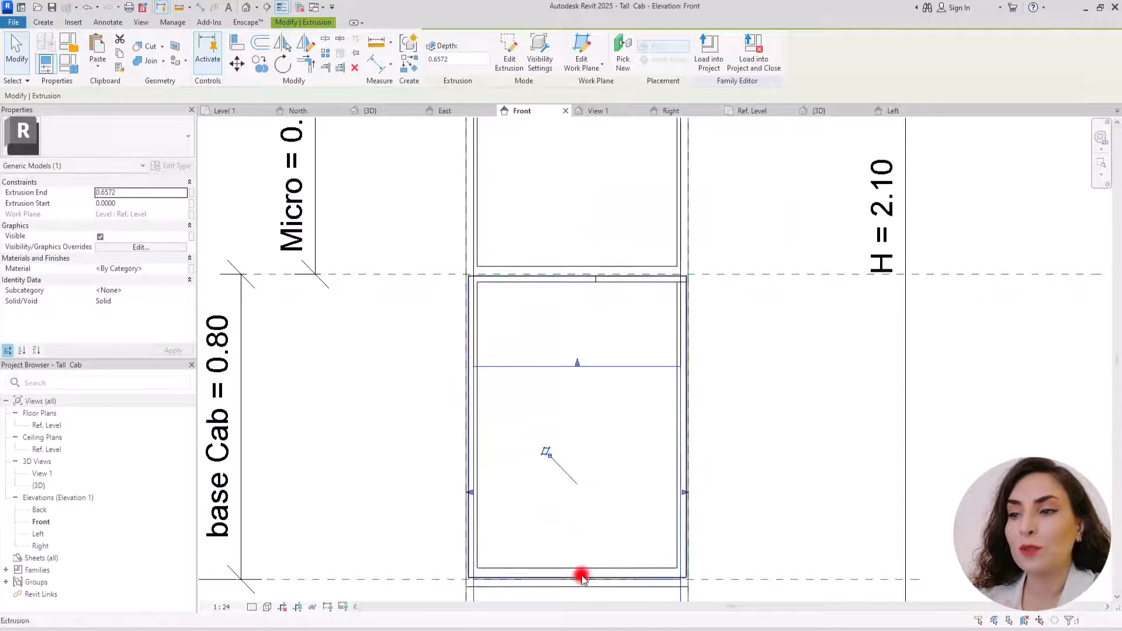
scroll(547, 374, "down", 2)
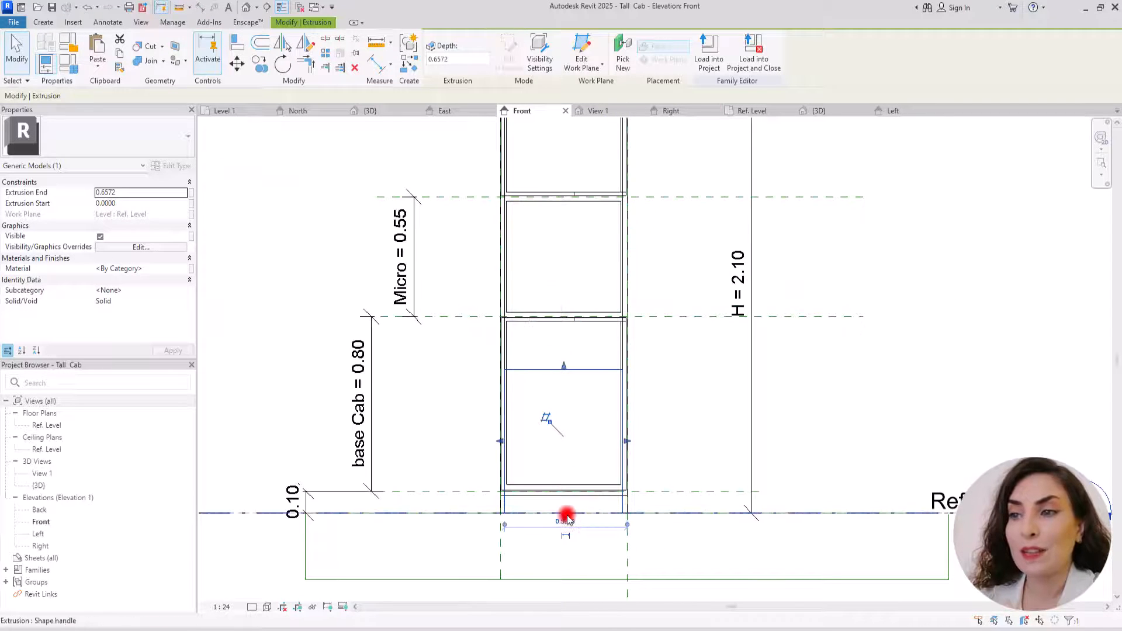
left_click_drag(567, 515, 571, 402)
scroll(531, 325, "up", 2)
scroll(485, 306, "up", 1)
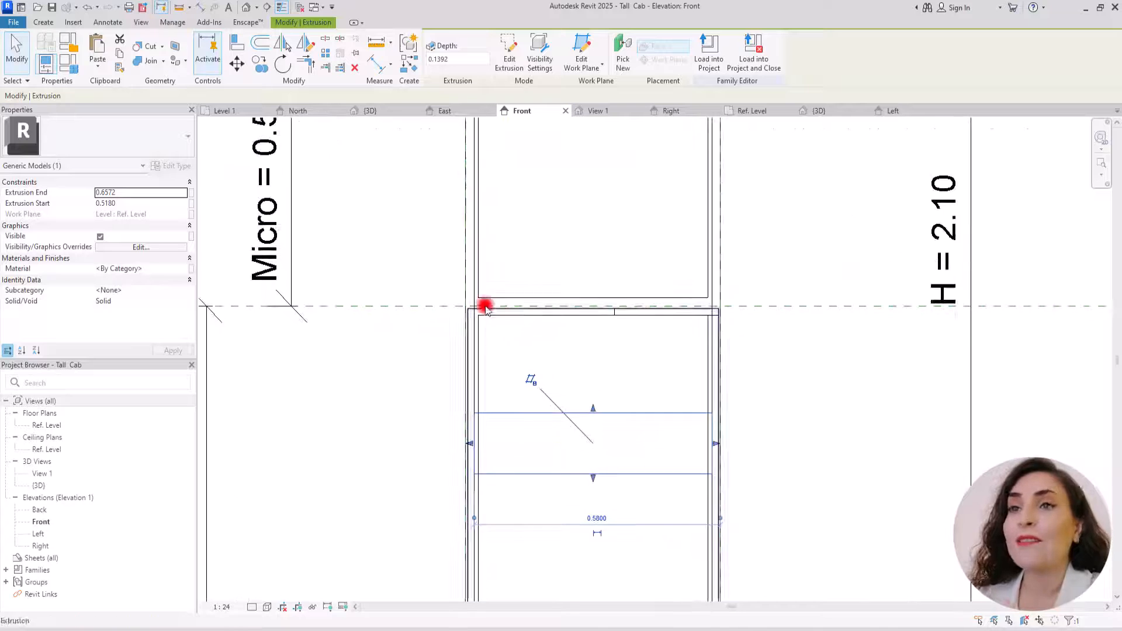
Draw a horizontal reference plane about 0.04 above the base cabinet's top reference plane.
left_click(54, 22)
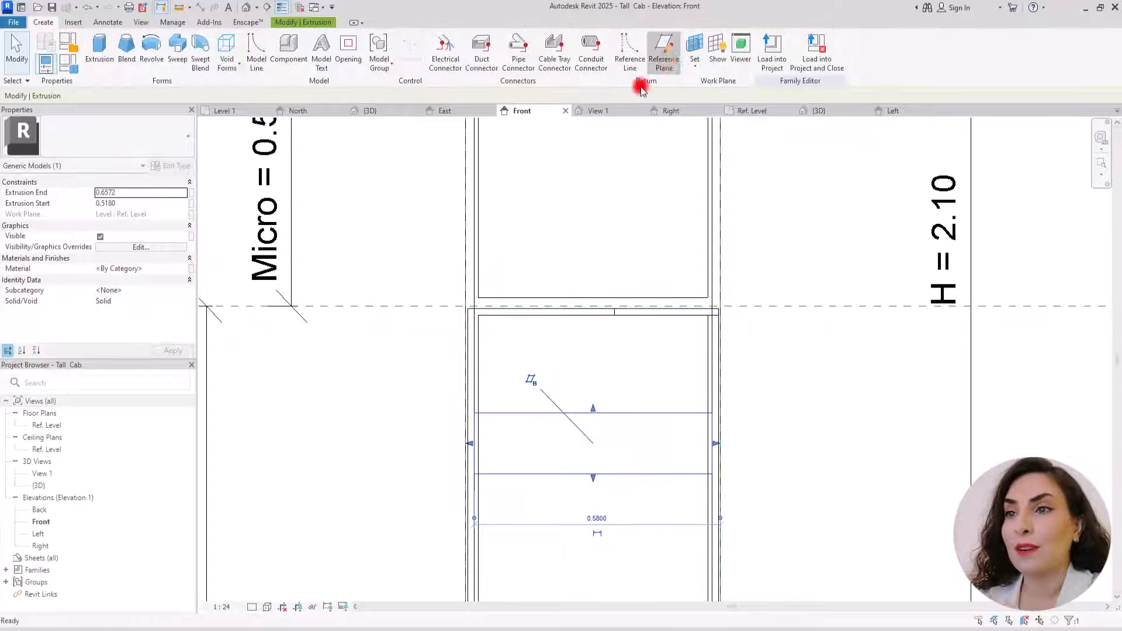
left_click(663, 51)
left_click(345, 291)
left_click(799, 290)
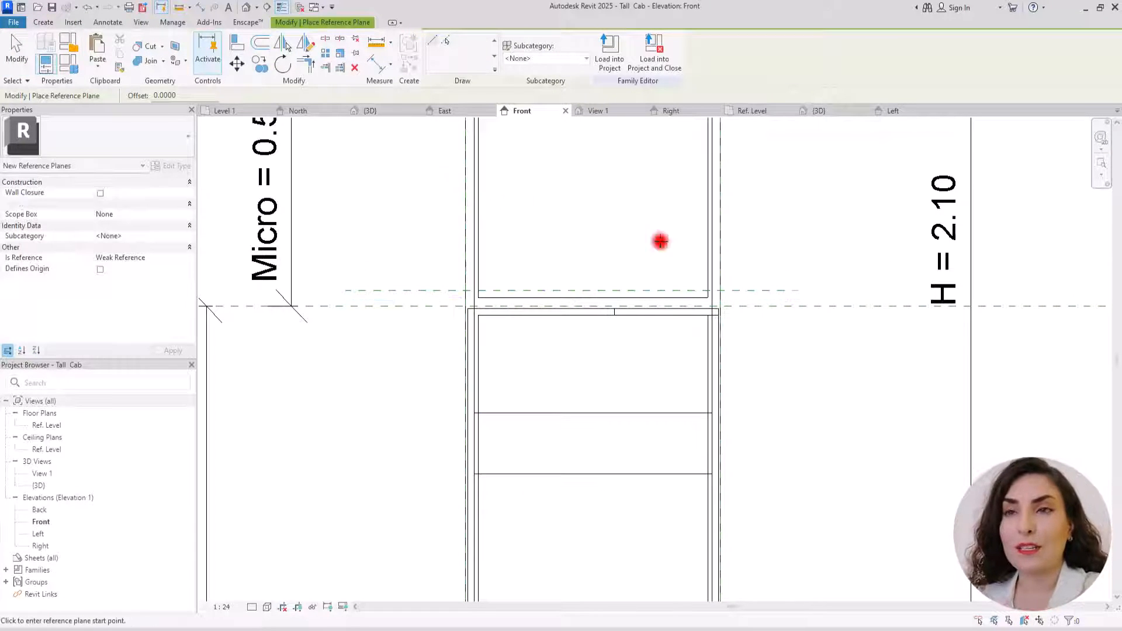
key("Escape")
Dimension the distance between the new reference plane and the base cabinet's top reference plane.
left_click(377, 63)
left_click(408, 290)
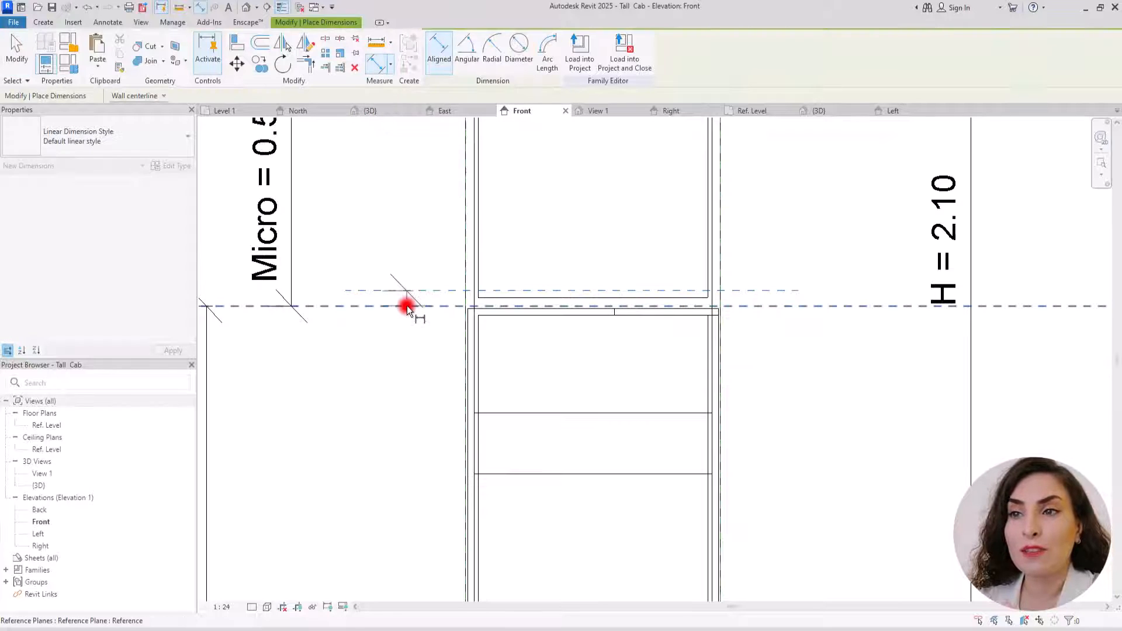
left_click(406, 306)
left_click(388, 348)
key("Escape")
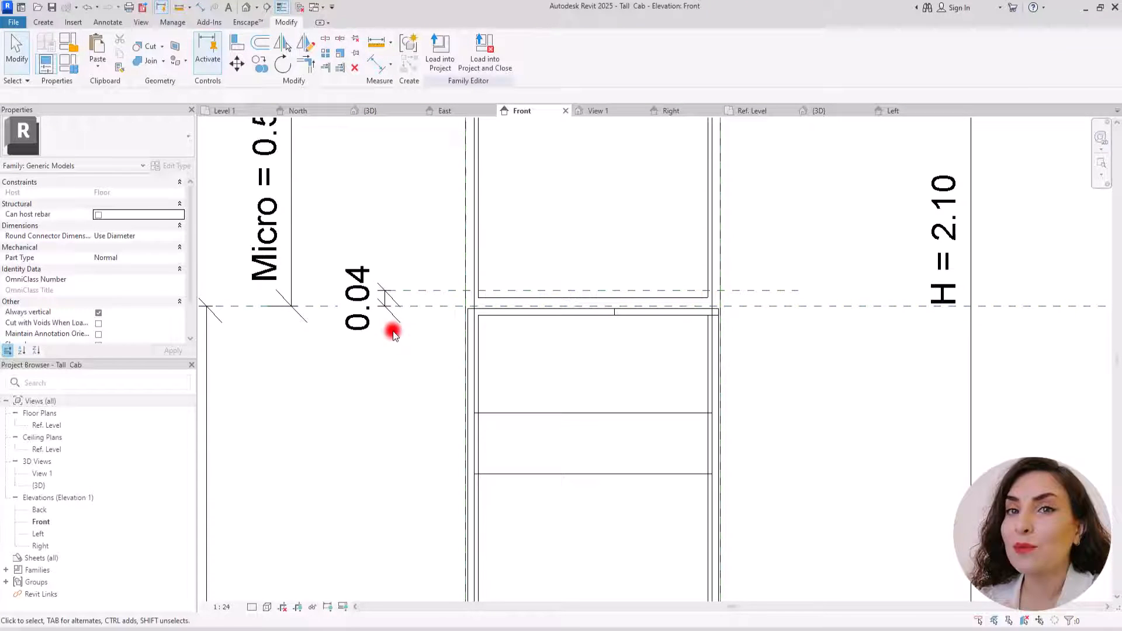
Set the new reference plane 0.02 above the base cabinet's top reference plane and lock the dimension between them.
left_click(421, 290)
scroll(431, 292, "up", 5)
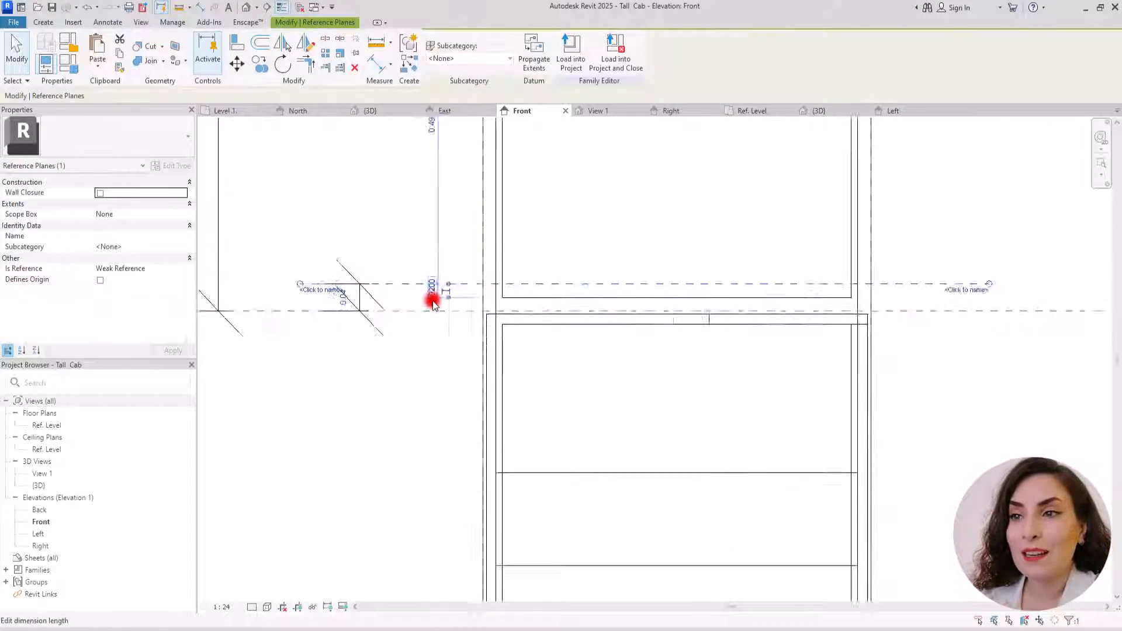
left_click_drag(479, 290, 461, 345)
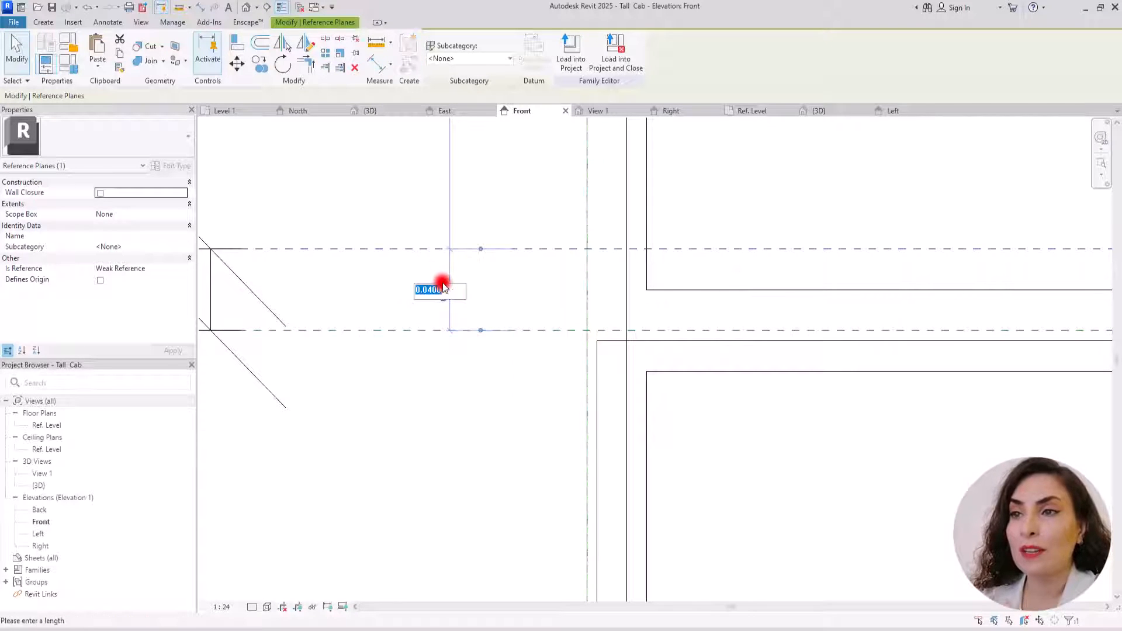
key("Return")
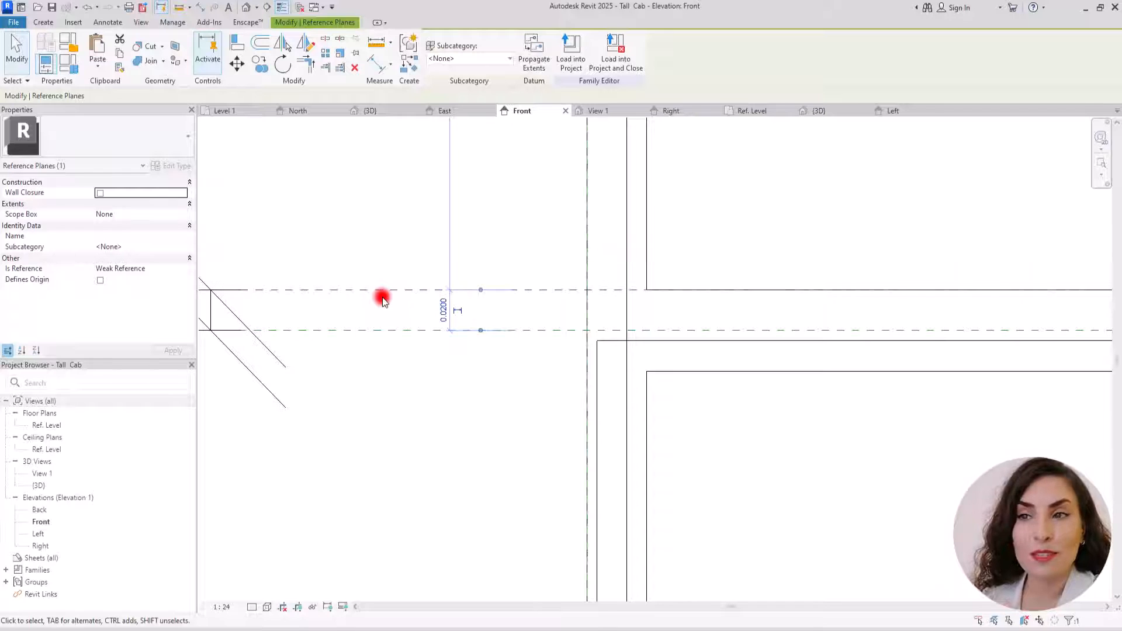
left_click(375, 256)
left_click(280, 363)
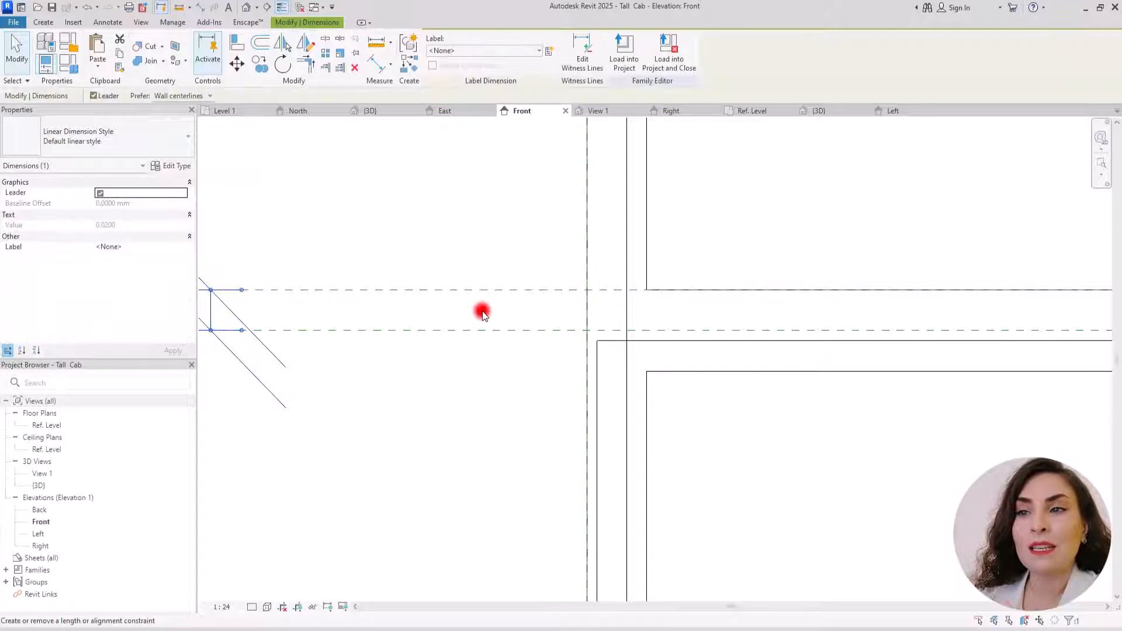
scroll(405, 268, "down", 3)
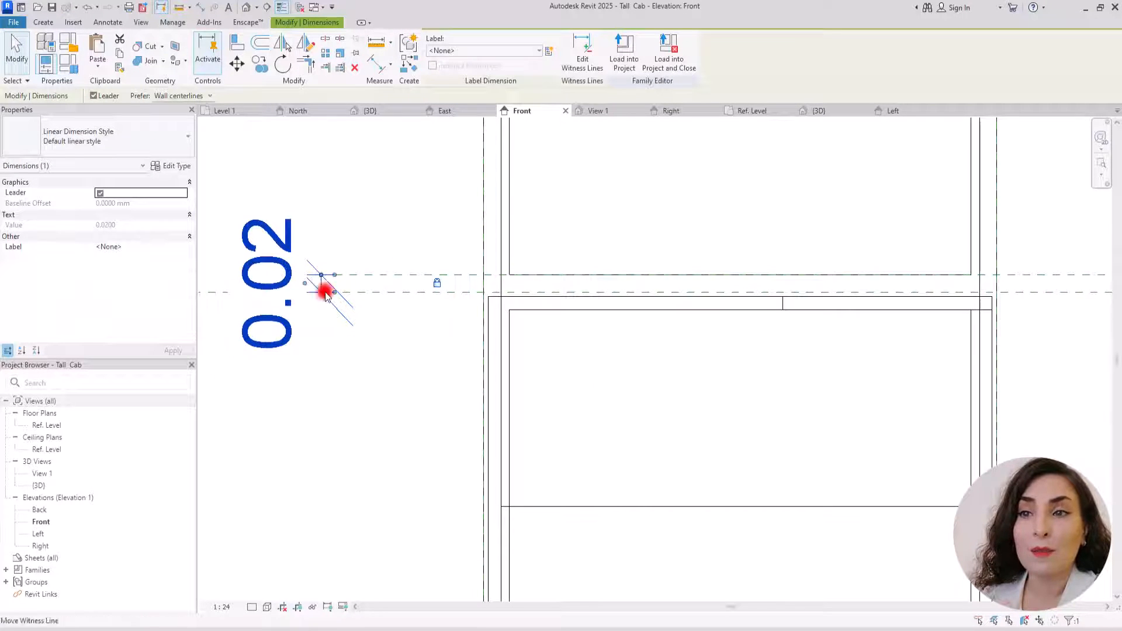
scroll(401, 278, "down", 5)
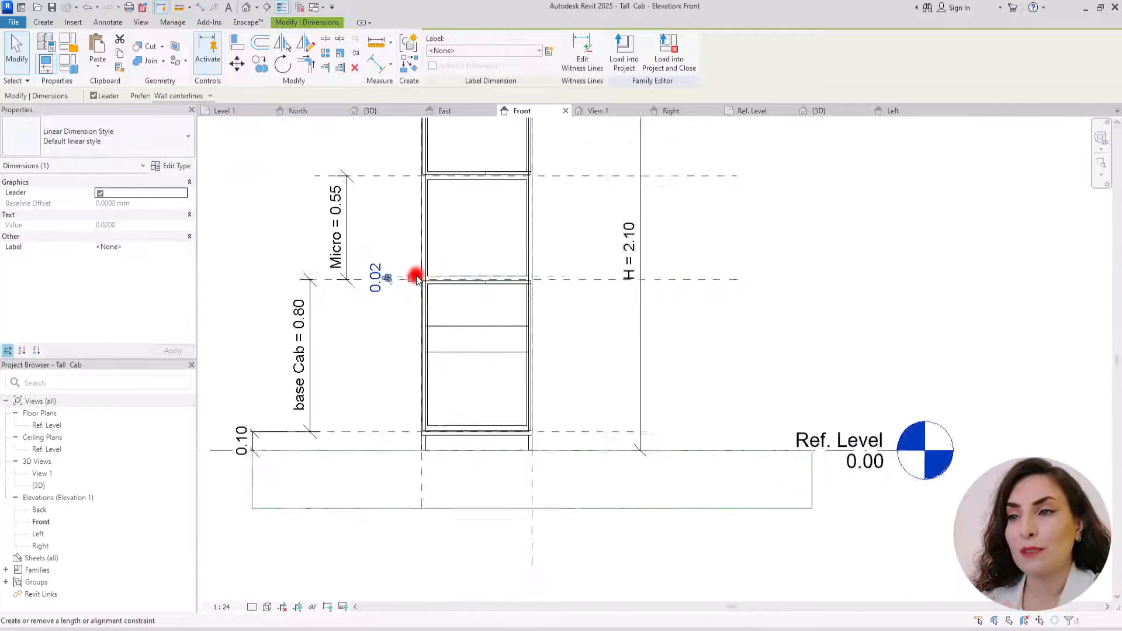
Align the shelf extrusion's top and bottom faces to the two closely spaced reference planes above the base cabinet and lock them.
key("a")
key("l")
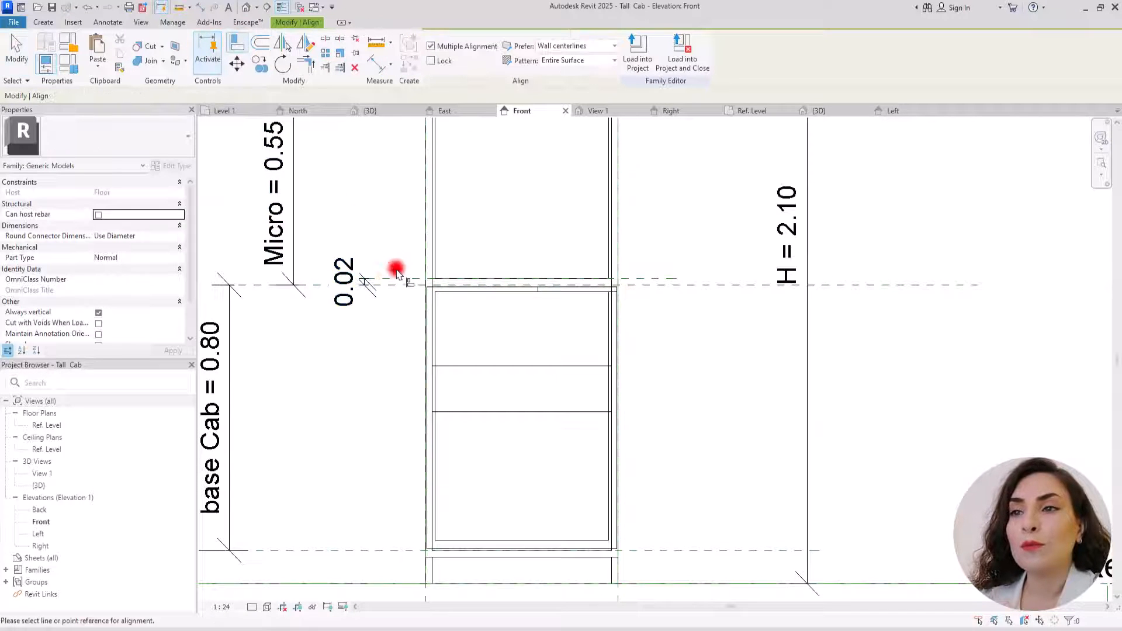
left_click(397, 280)
left_click(489, 366)
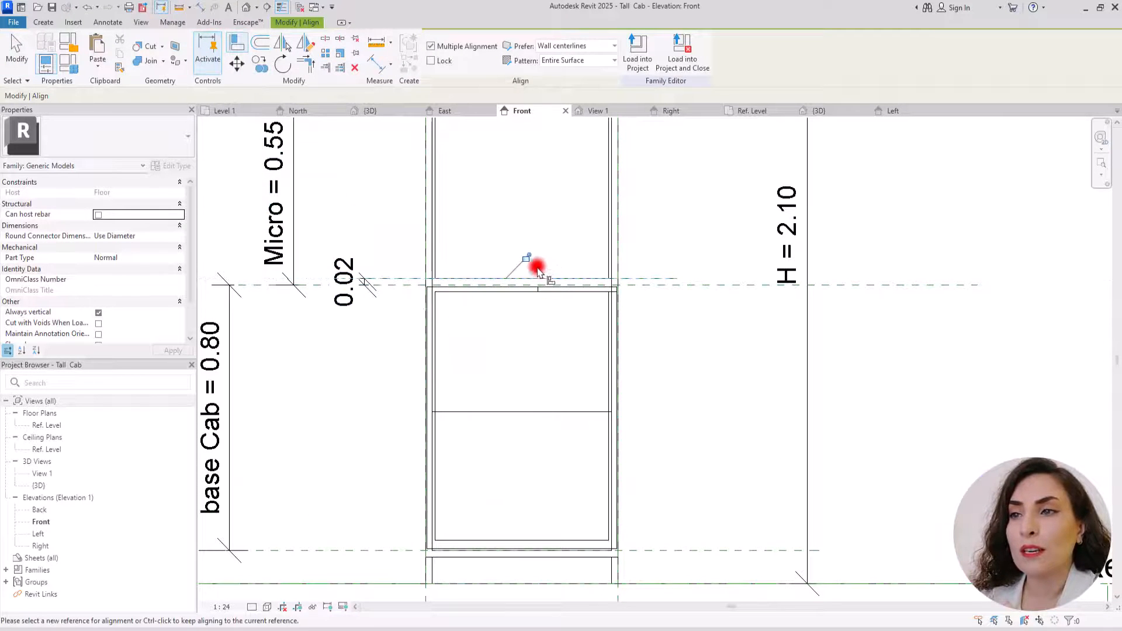
left_click(403, 286)
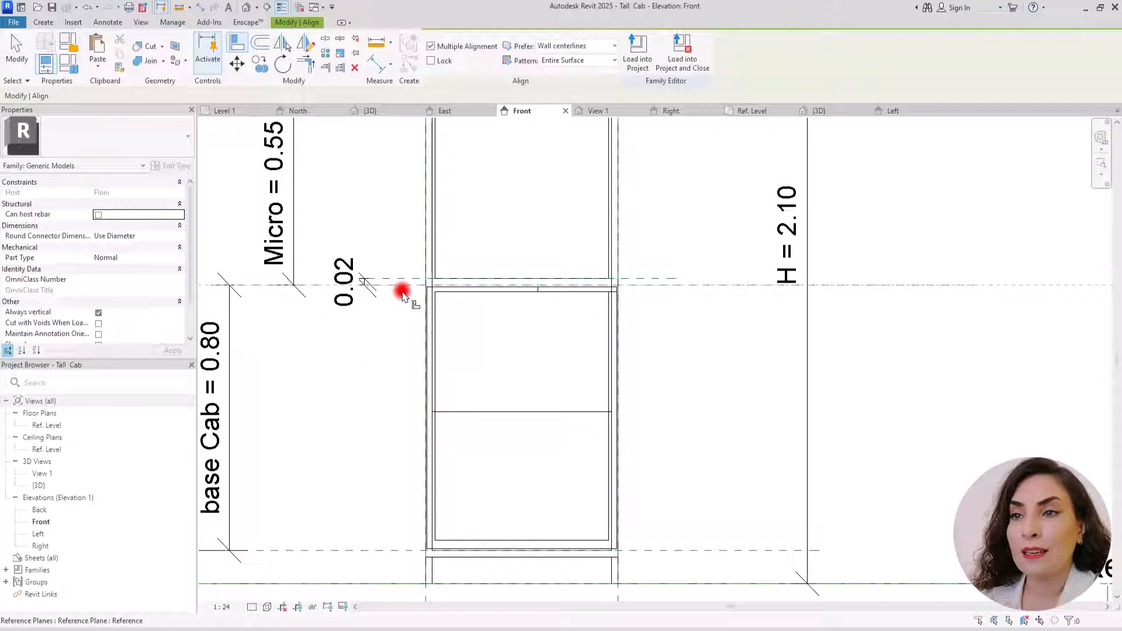
left_click(477, 414)
key("Escape")
key("Escape")
scroll(594, 311, "down", 2)
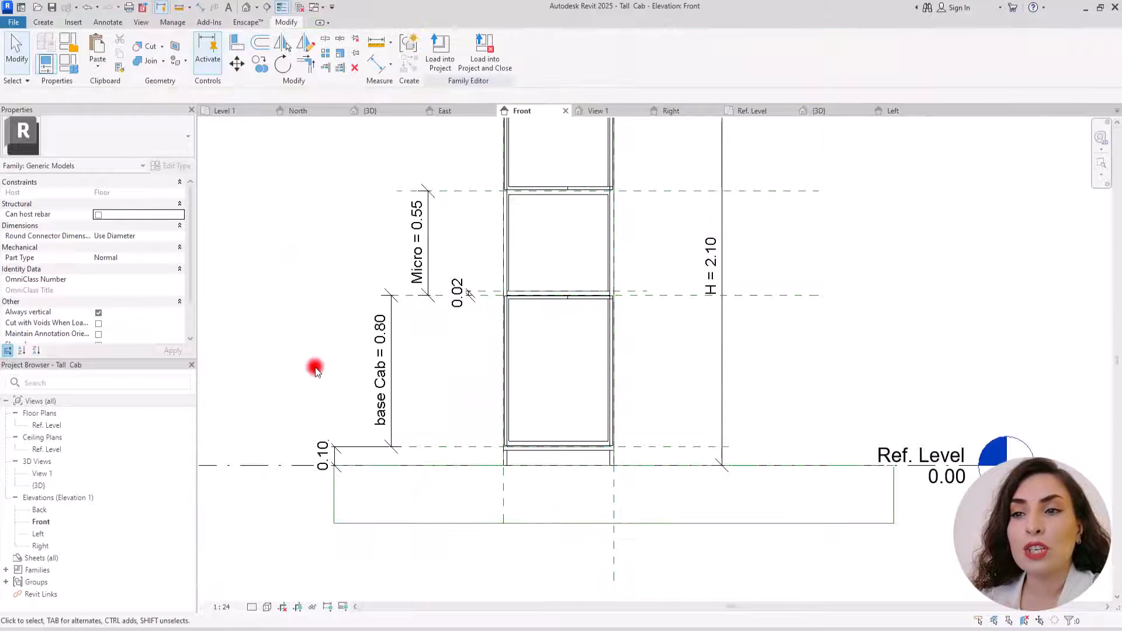
Test the family by setting the base Cab parameter to 0.9 and the Micro parameter to 0.4.
scroll(514, 356, "up", 2)
left_click(73, 65)
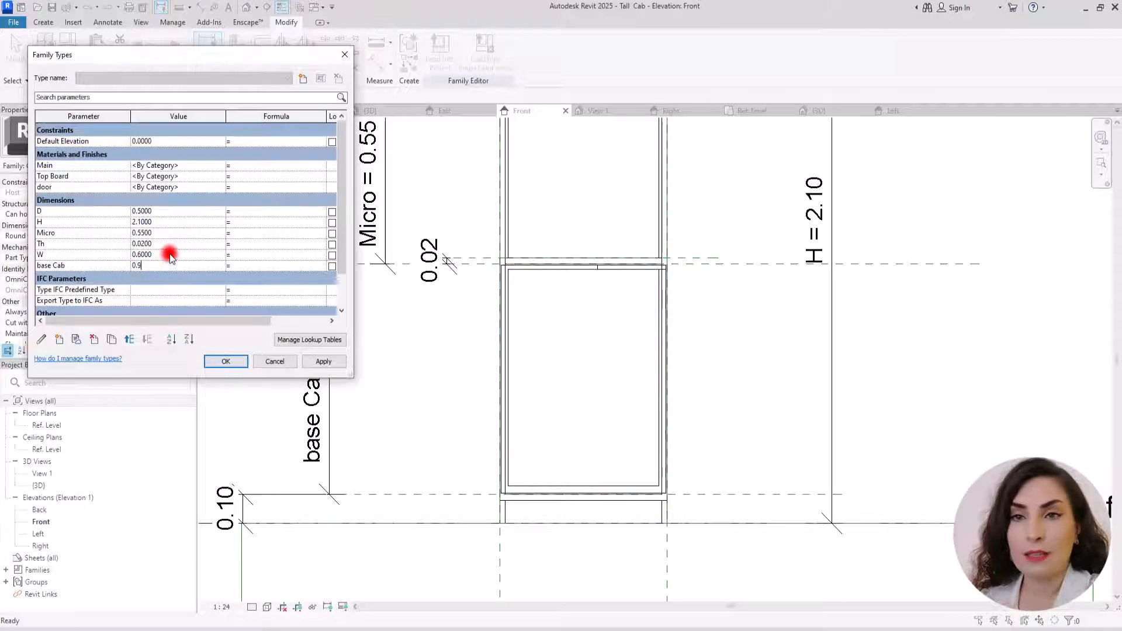
left_click(324, 362)
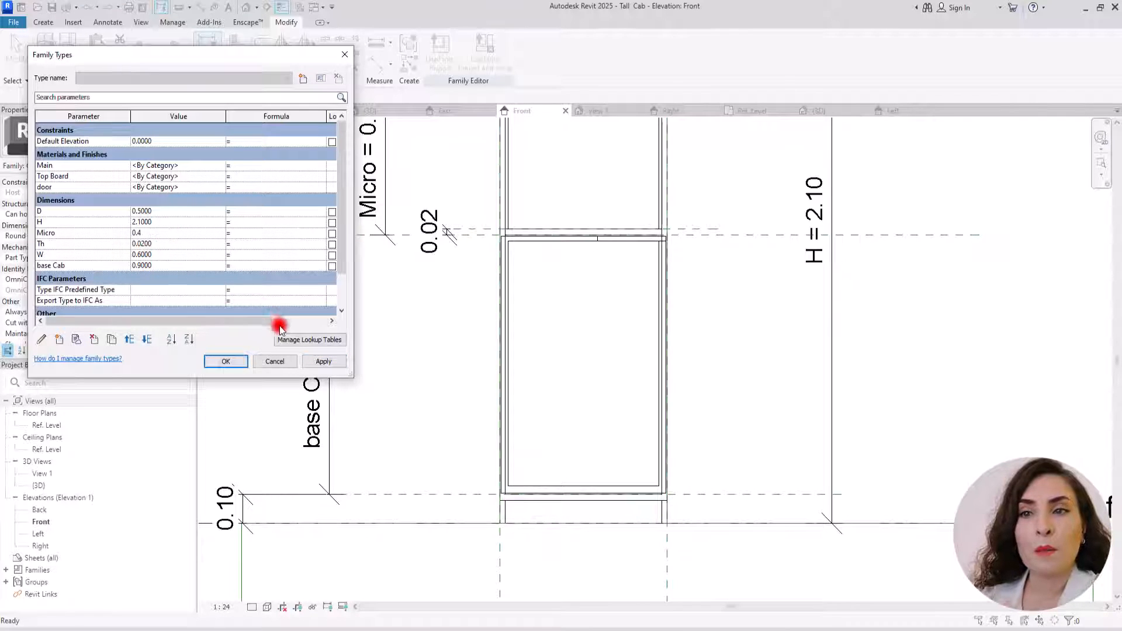
left_click(332, 362)
left_click(221, 361)
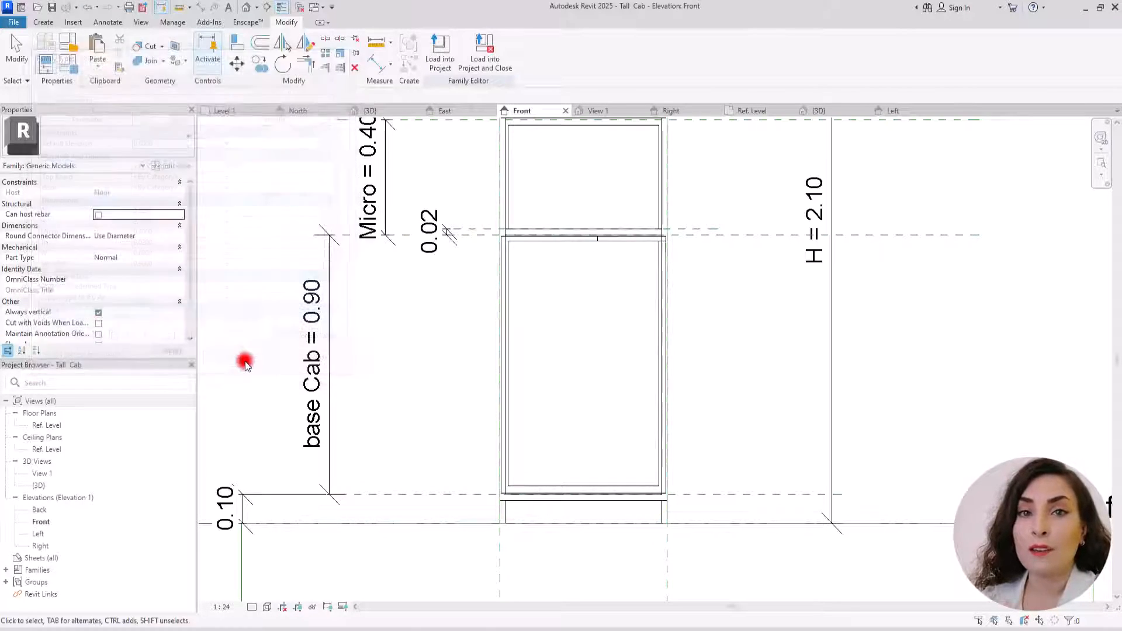
Draw a horizontal reference plane about 0.02 below the microwave compartment's top reference plane.
scroll(504, 386, "down", 2)
scroll(529, 274, "up", 4)
scroll(529, 274, "up", 2)
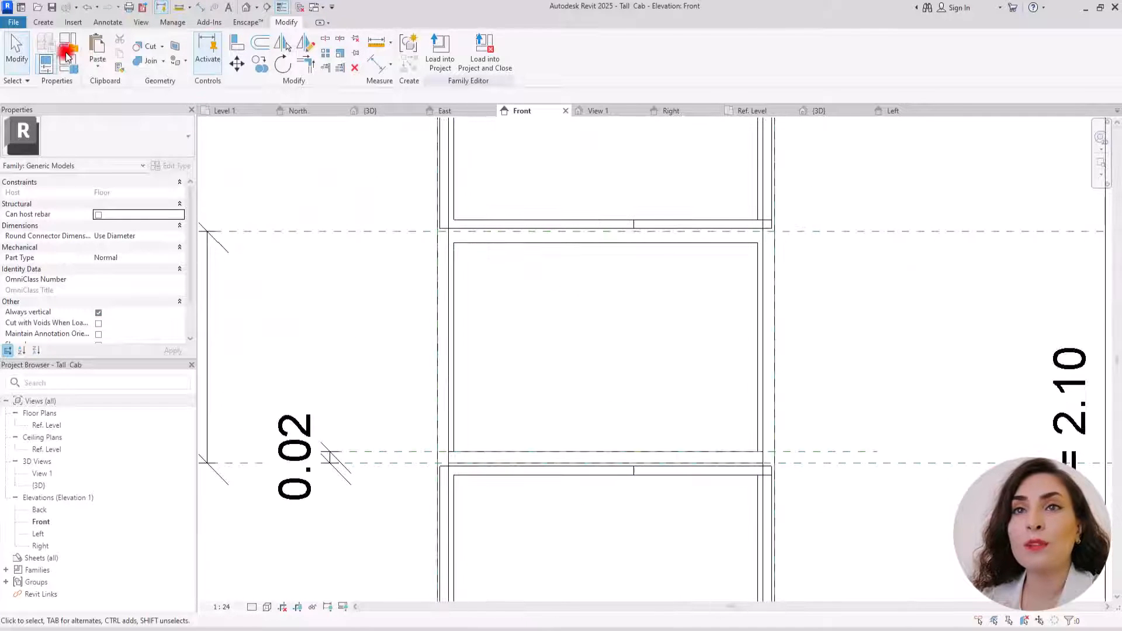
left_click(41, 23)
left_click(657, 49)
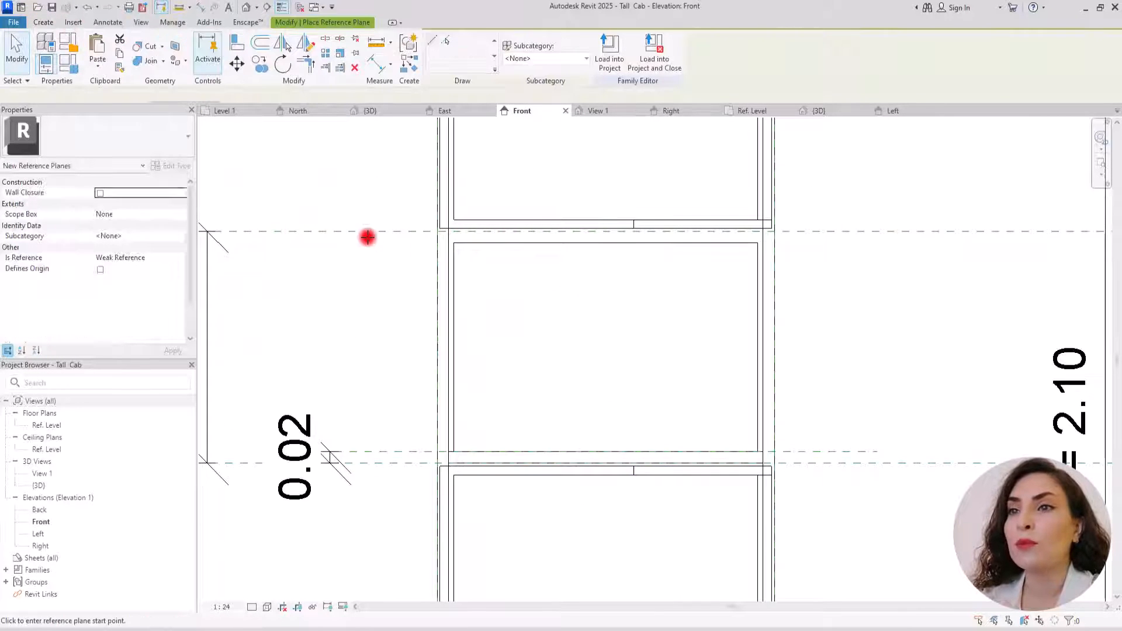
left_click(374, 237)
left_click(934, 239)
key("Escape")
key("Escape")
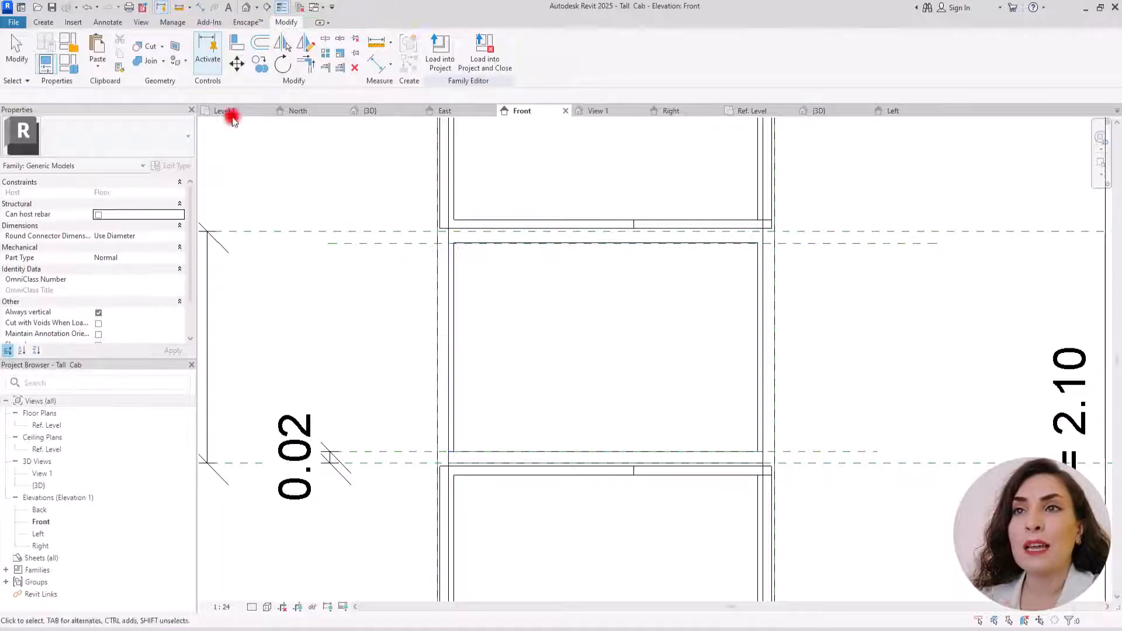
Dimension the distance between the microwave compartment's top reference plane and the new plane below it.
left_click(374, 63)
left_click(373, 232)
left_click(369, 242)
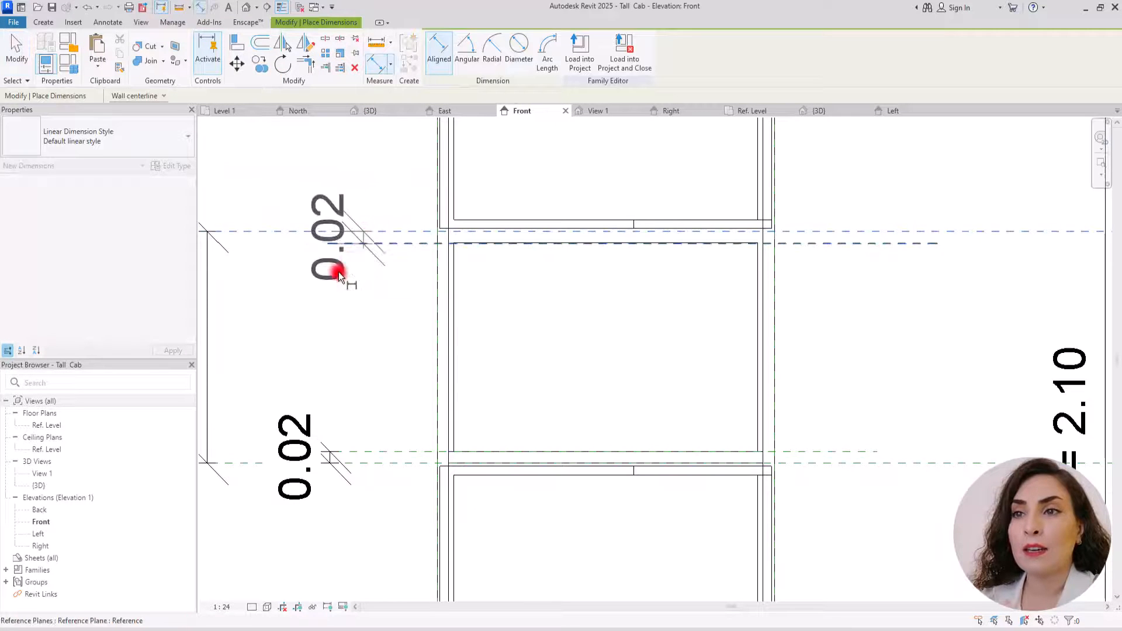
left_click(309, 313)
key("Escape")
key("Escape")
Set the new plane's offset from the microwave compartment's top plane to 0.02 and lock that dimension.
left_click(371, 242)
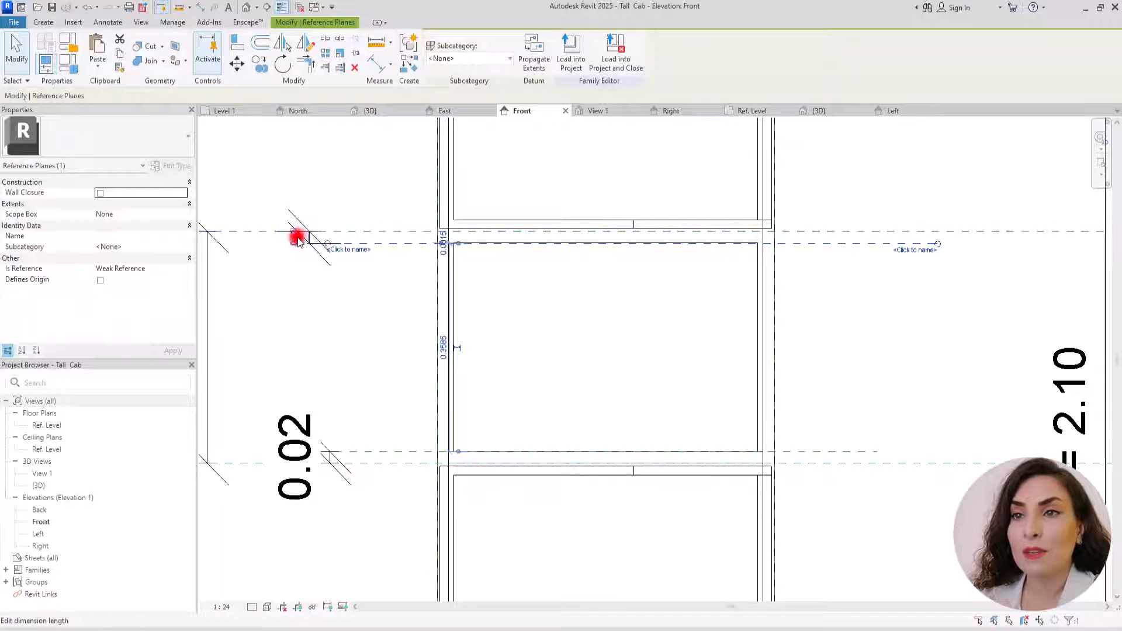
left_click(293, 238)
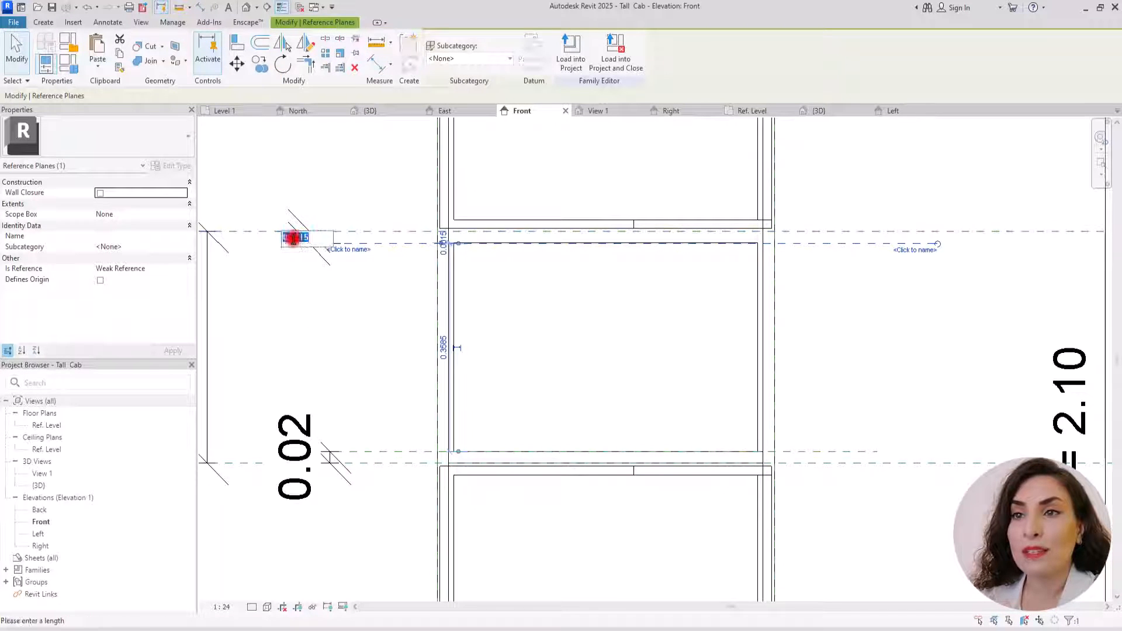
type("0.02")
key("Return")
left_click(371, 219)
left_click(317, 246)
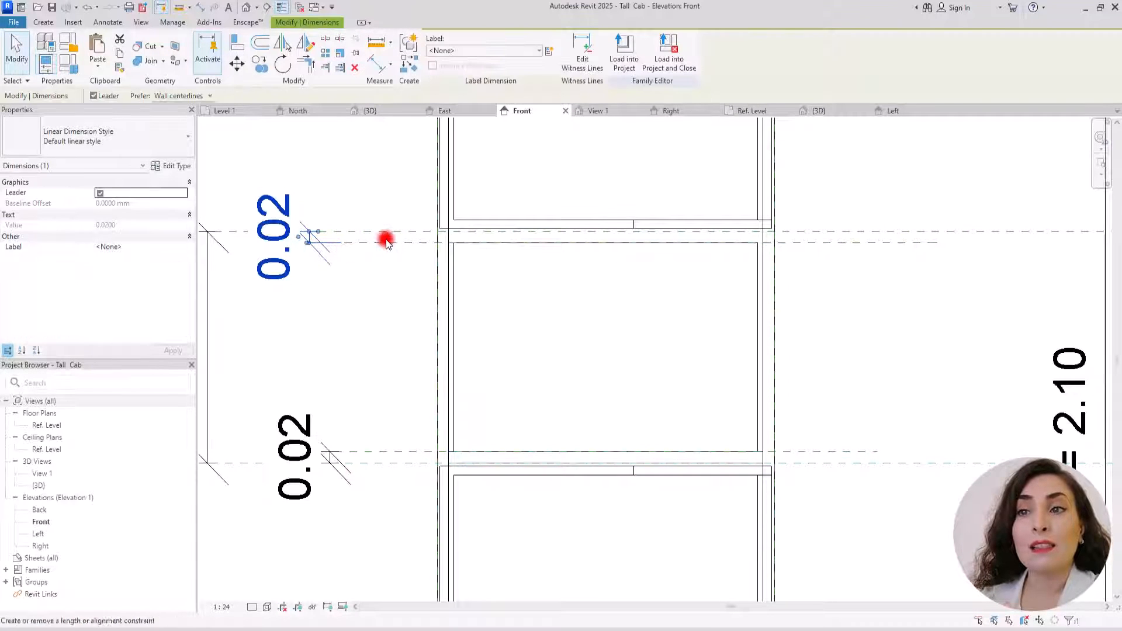
left_click(373, 297)
Paste a copy of the microwave compartment's bottom panel in the same place, then raise its top face to about 1.31 and its bottom face just beneath.
left_click(485, 461)
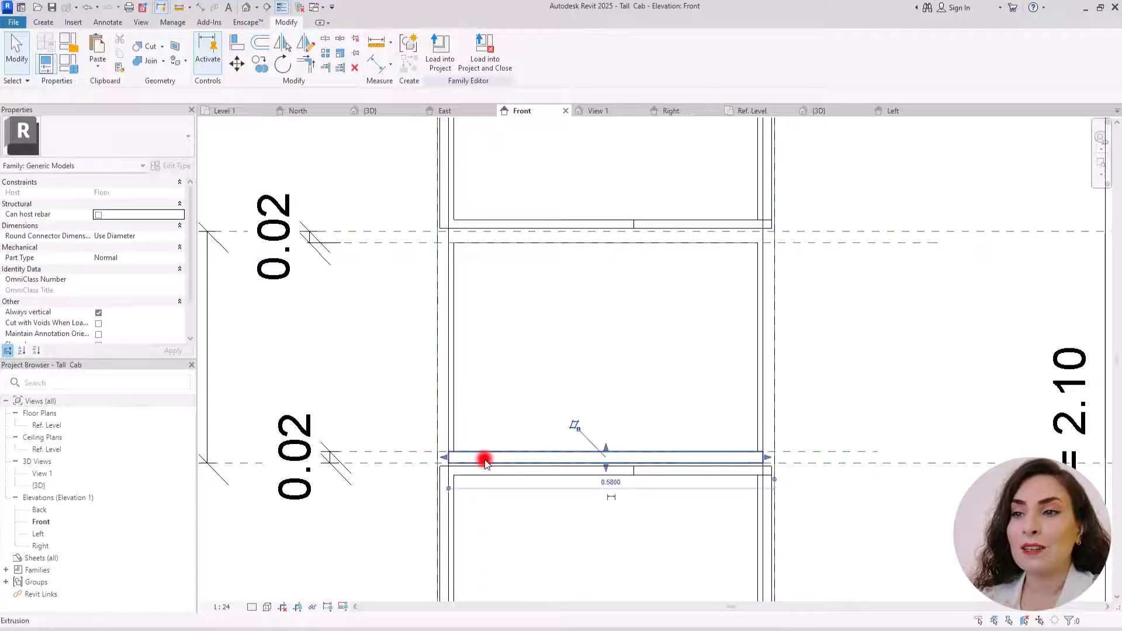
left_click(100, 192)
left_click(115, 59)
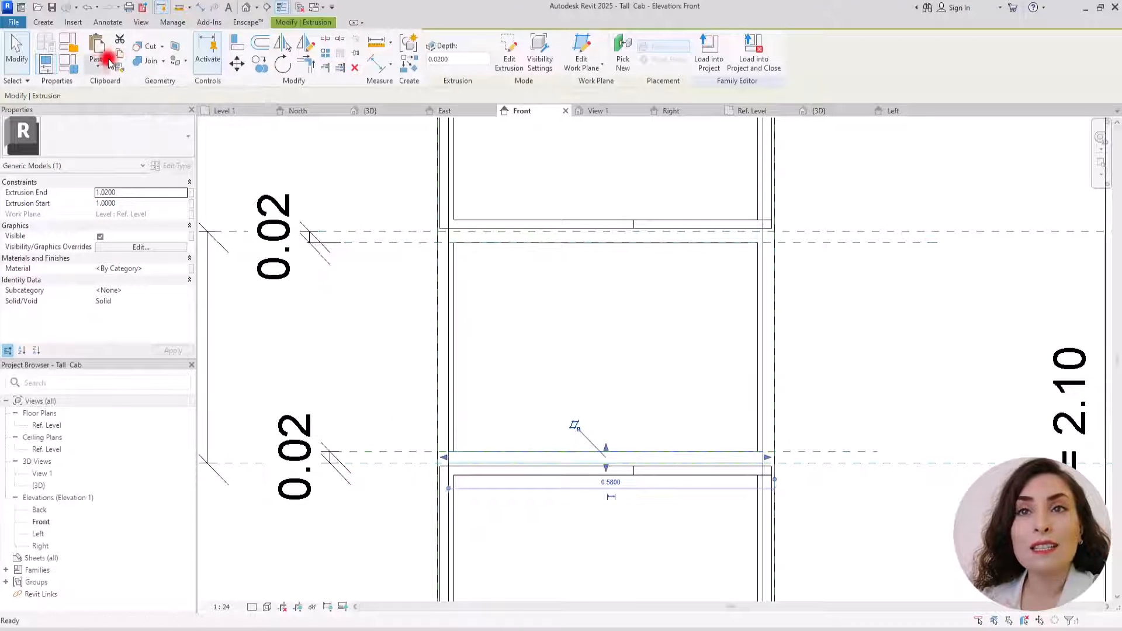
left_click(98, 65)
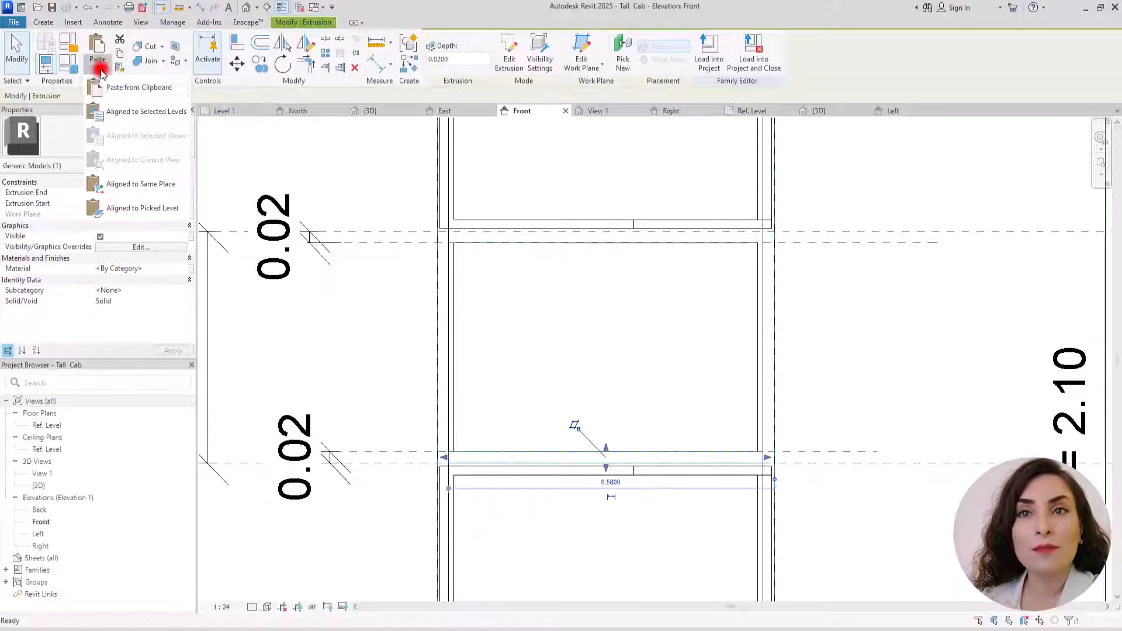
left_click(127, 187)
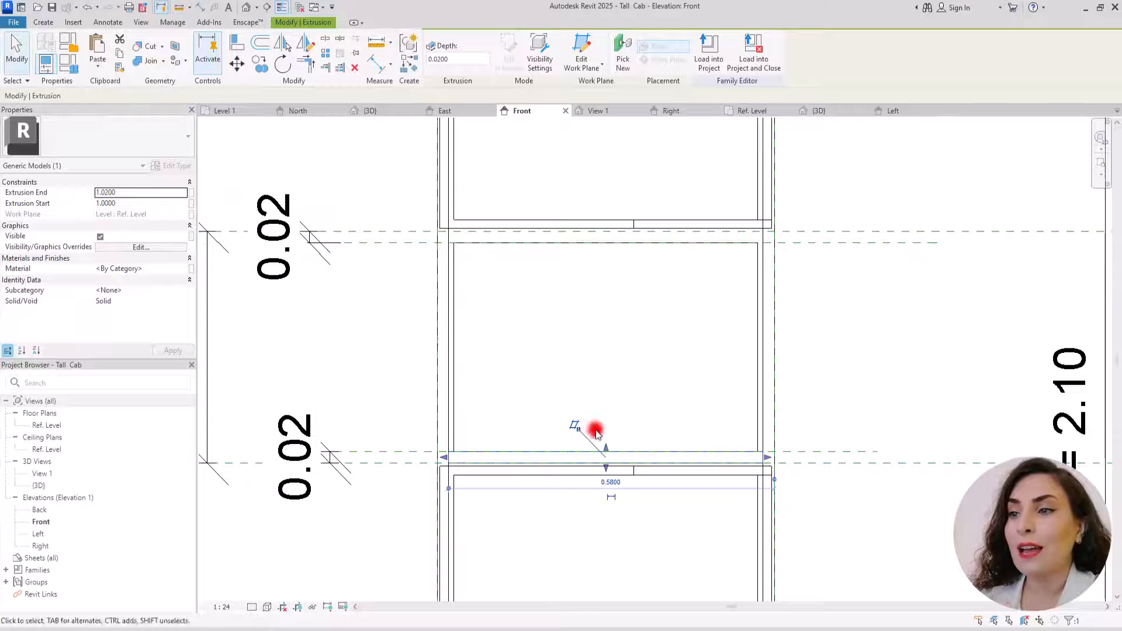
left_click_drag(606, 447, 621, 283)
left_click_drag(610, 466, 609, 306)
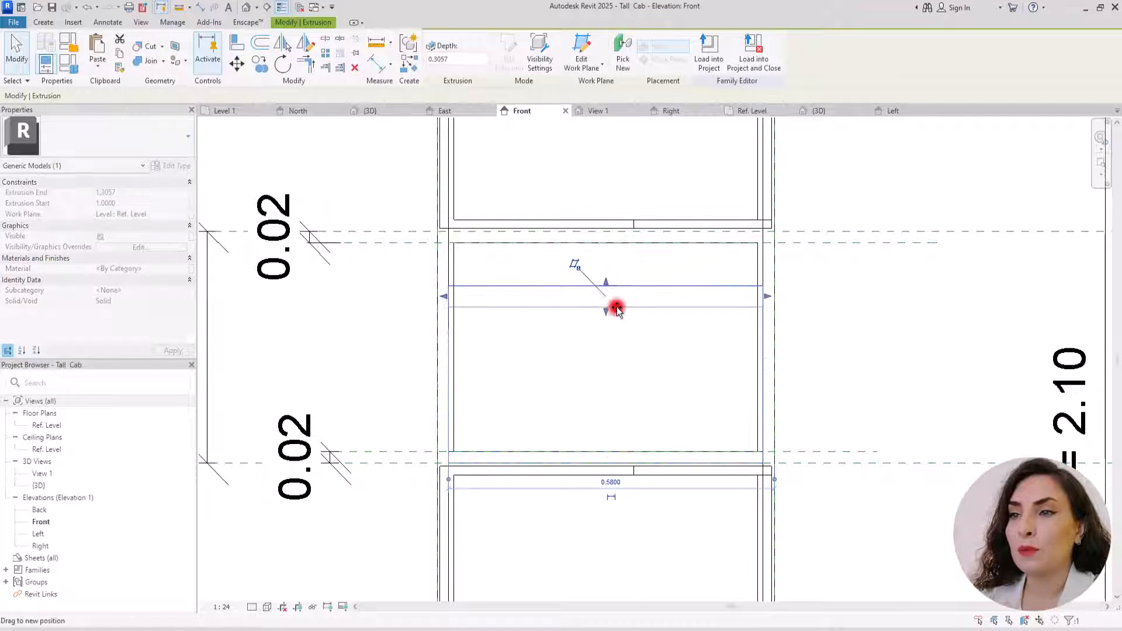
Align the copied panel's top and bottom faces to the two reference planes at the top of the microwave compartment and lock them.
left_click(240, 46)
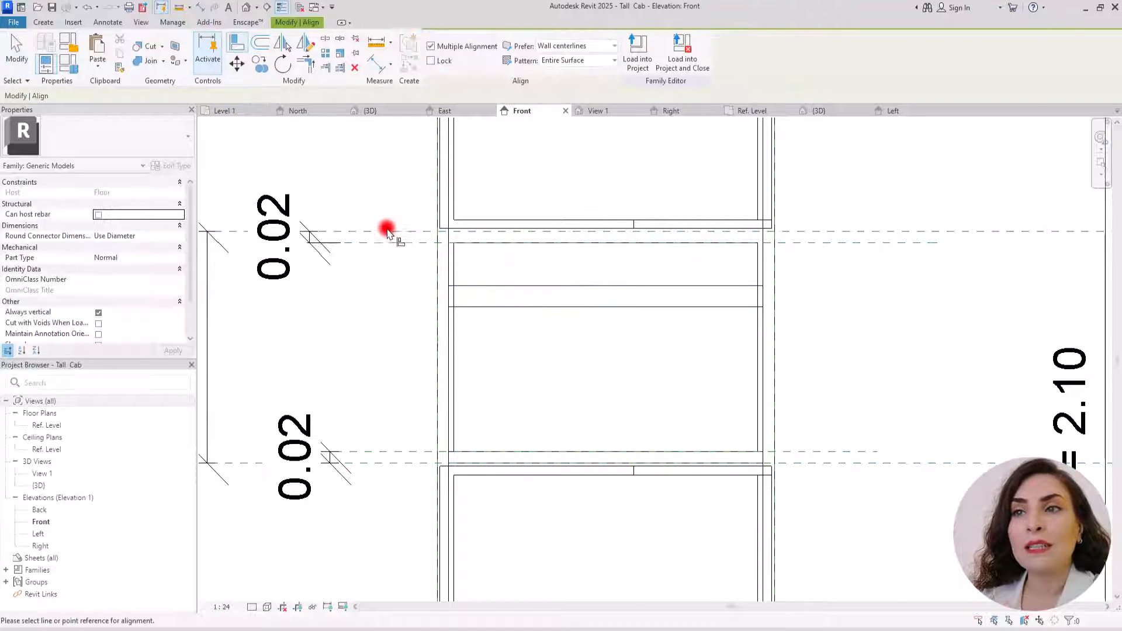
left_click(389, 231)
left_click(546, 285)
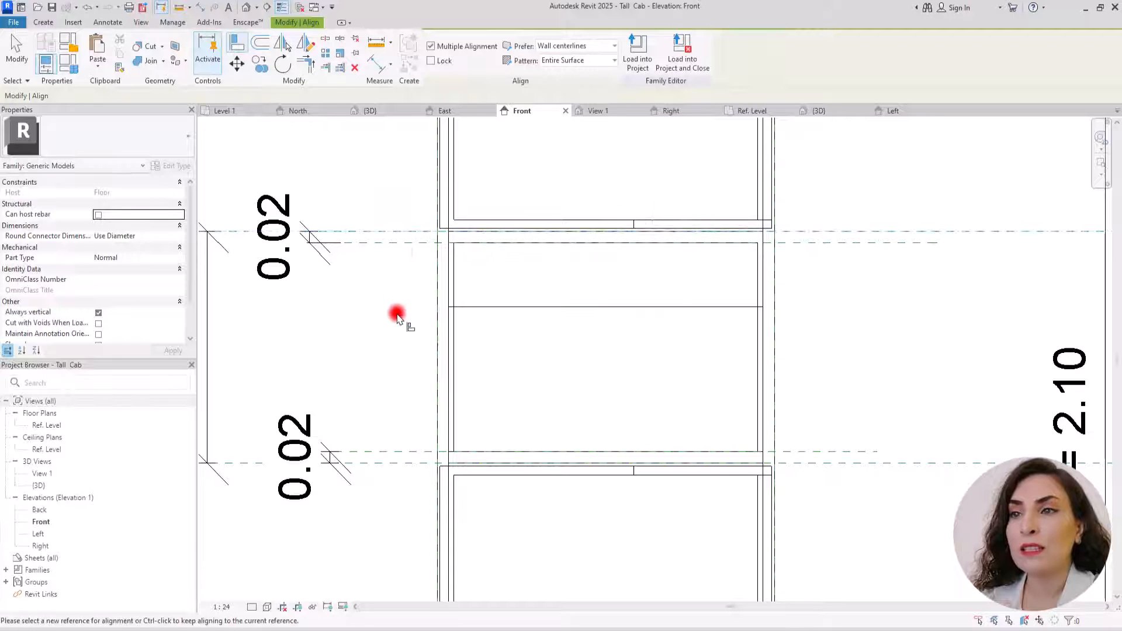
left_click(406, 242)
left_click(535, 306)
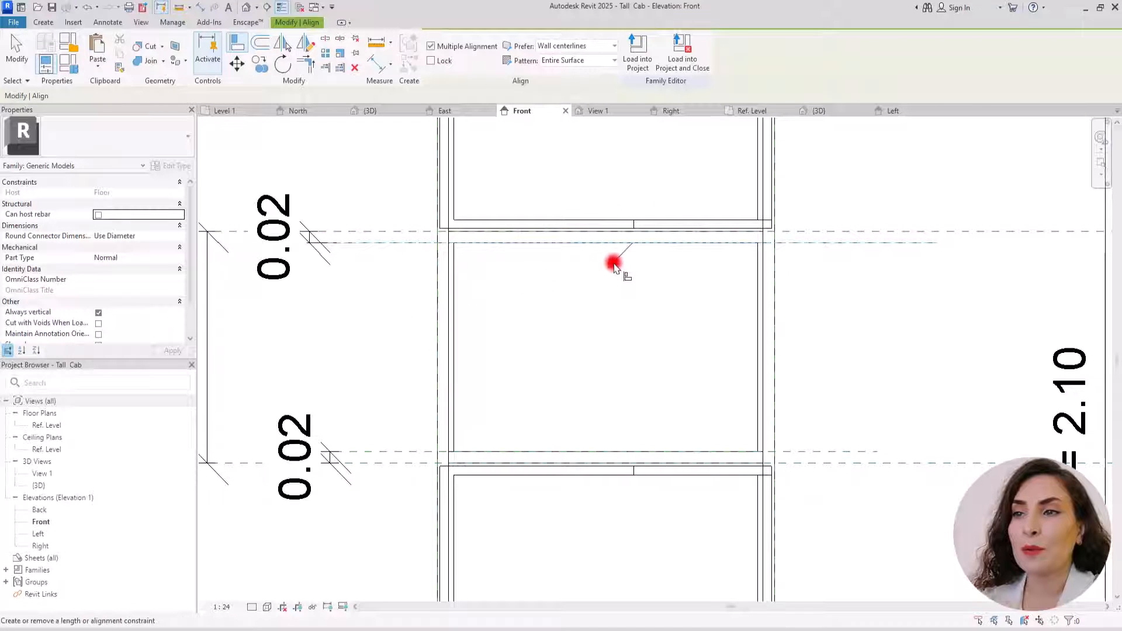
key("Escape")
key("Escape")
Load the Tall Micro Cab family into the 3D Kitchen project and place one instance in the open floor of the Level 1 plan.
scroll(555, 315, "down", 5)
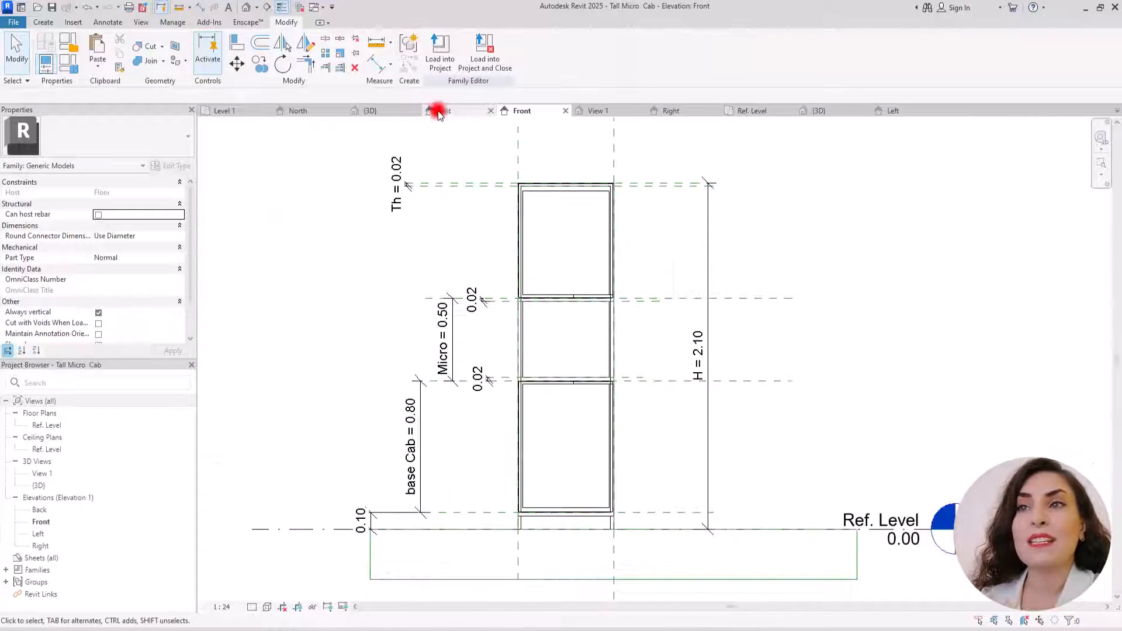
left_click(440, 51)
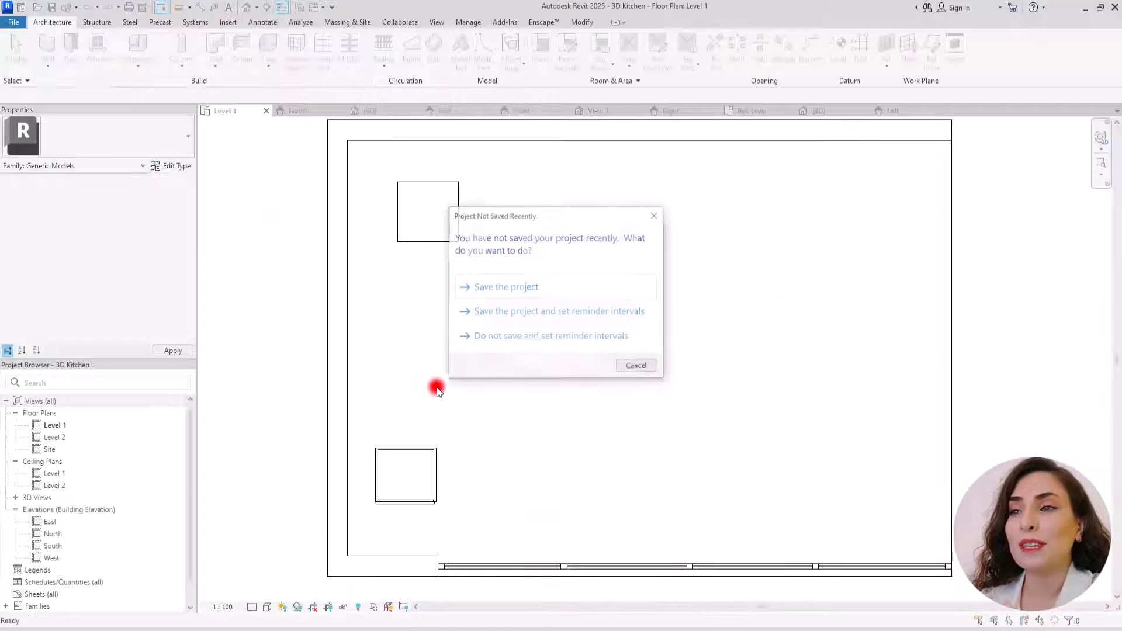
left_click(657, 219)
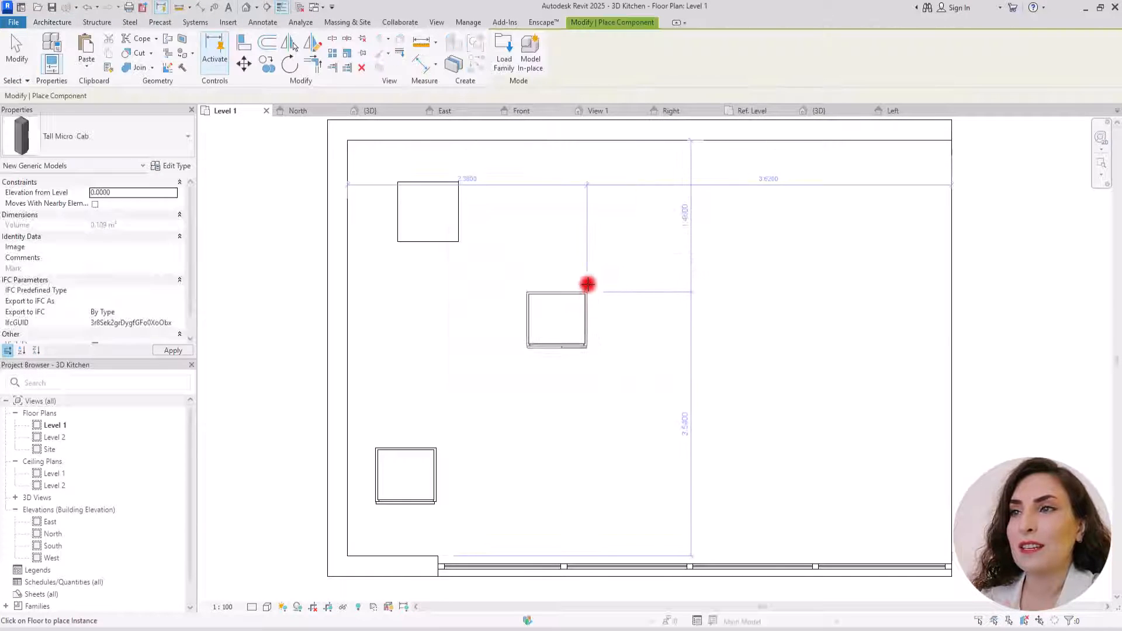
left_click(569, 362)
key("Escape")
key("Escape")
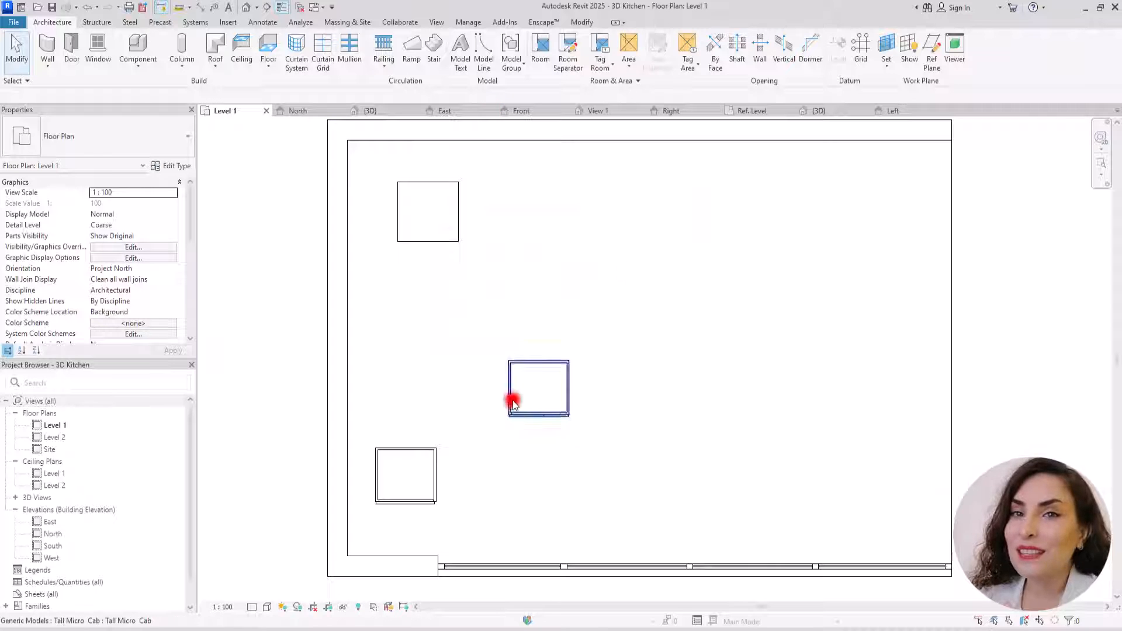
Hide the front curtain wall, the sloped glazing roof and the generic roof by element in the project's 3D view.
left_click(364, 111)
left_click(728, 312)
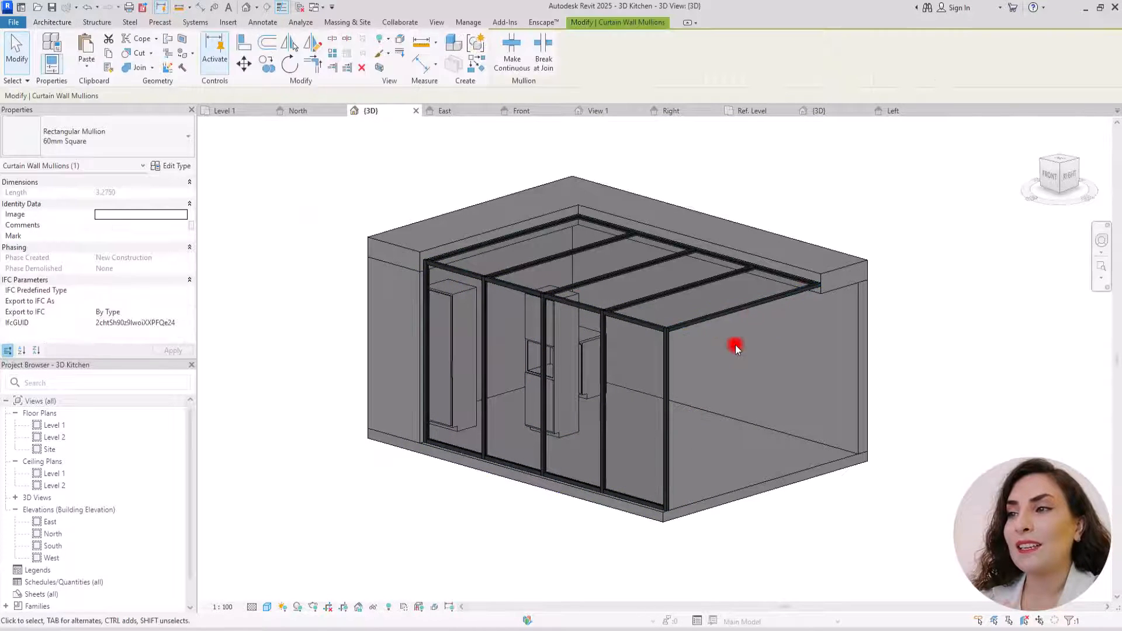
key("Escape")
key("Tab")
left_click(755, 267)
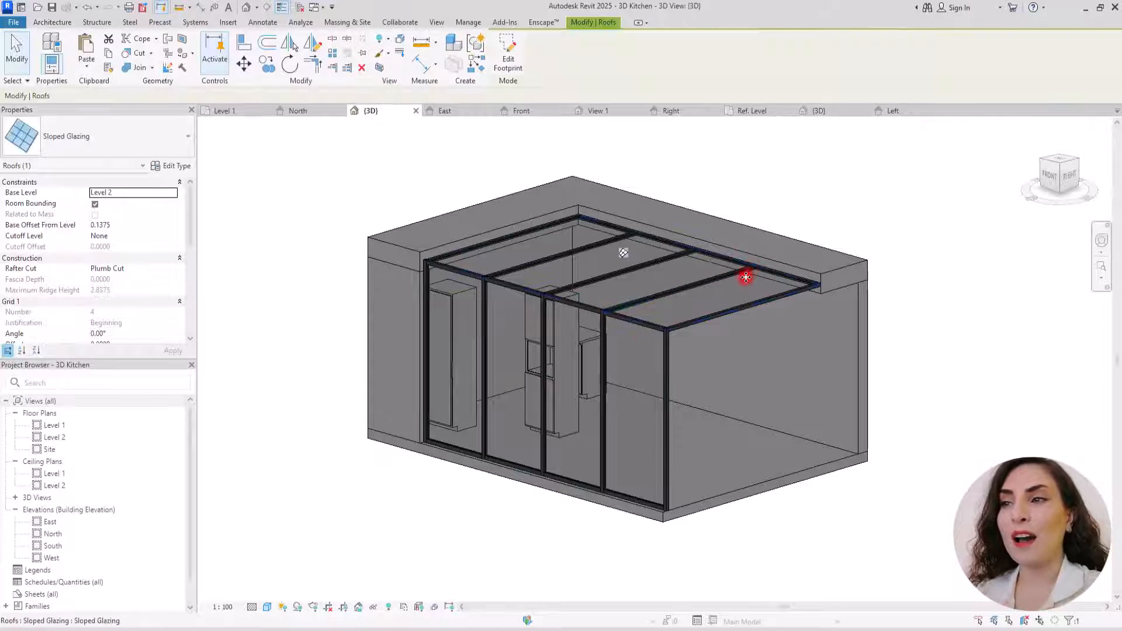
left_click(660, 381)
left_click(838, 285, "ctrl")
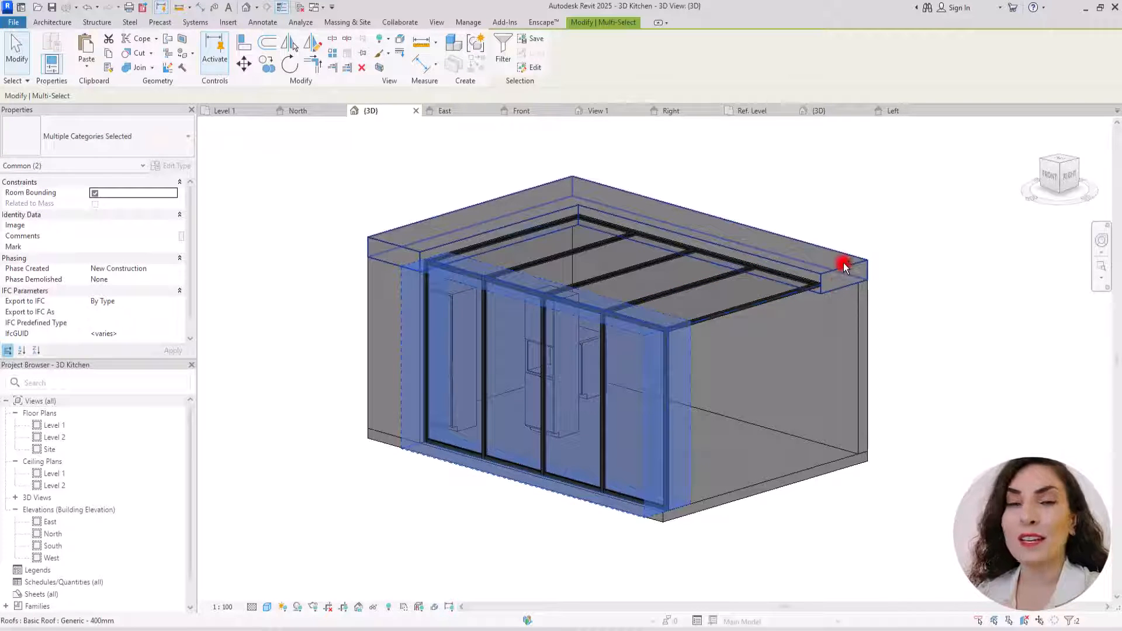
left_click(844, 266, "ctrl")
right_click(823, 269)
mouse_move(861, 330)
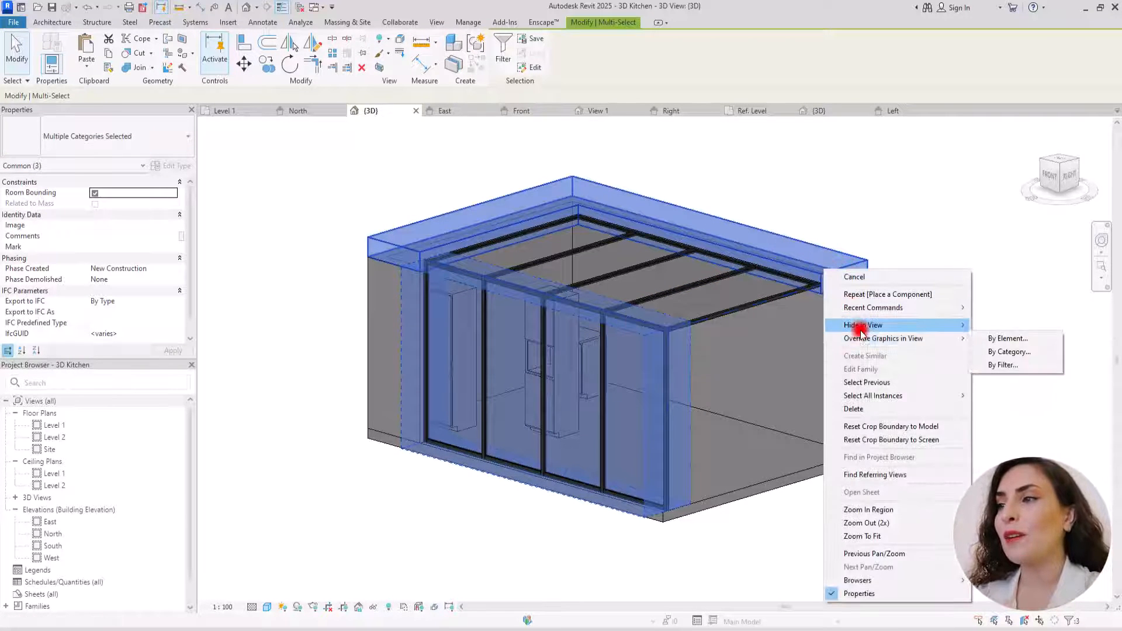
left_click(994, 338)
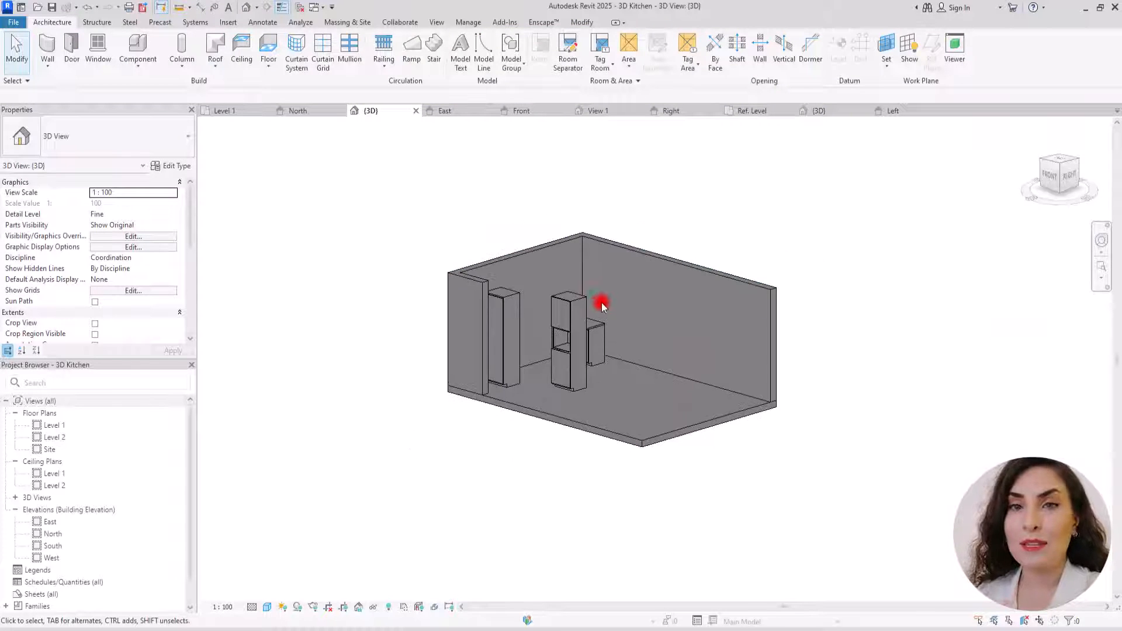
From the top view, rotate the Tall Cab so its door faces the room and move it into the nearby inner wall corner.
scroll(526, 304, "up", 3)
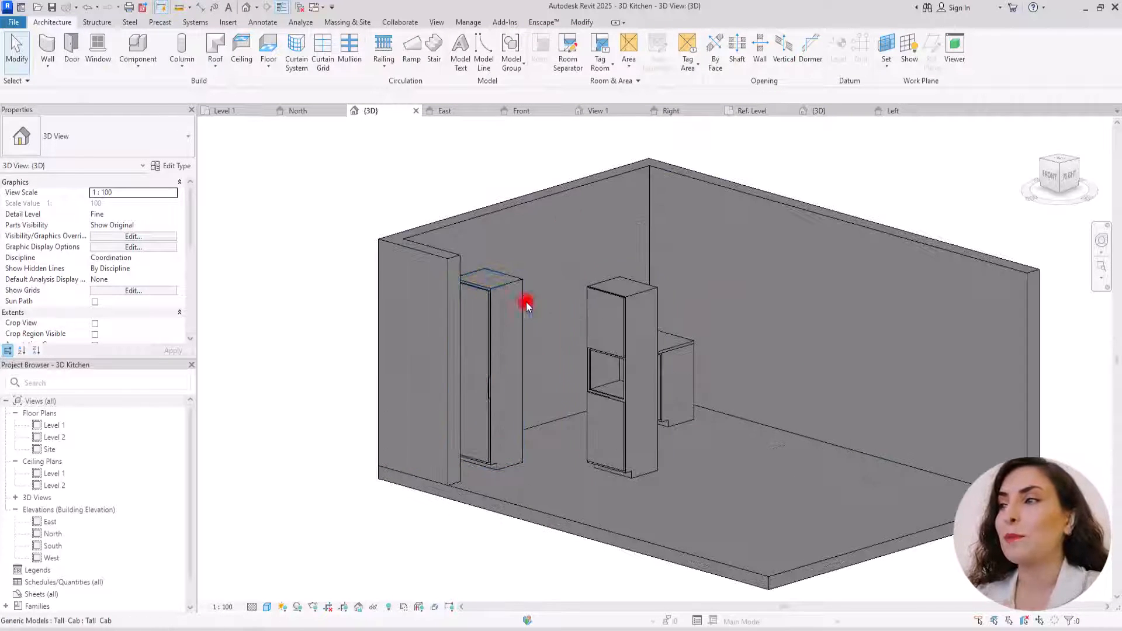
left_click(1056, 164)
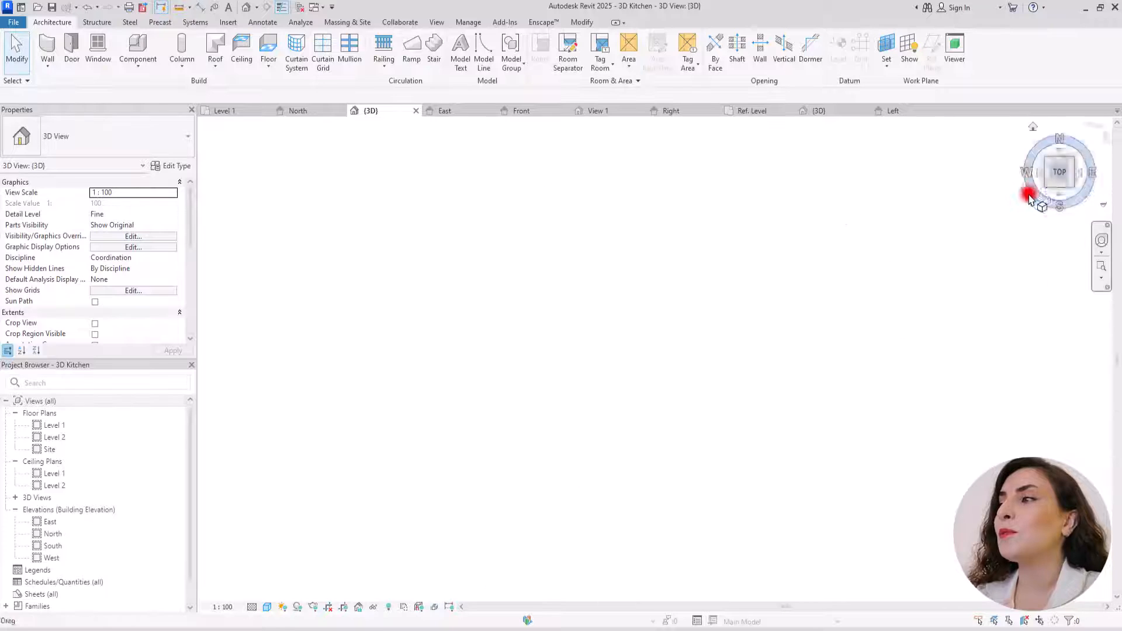
scroll(545, 354, "up", 4)
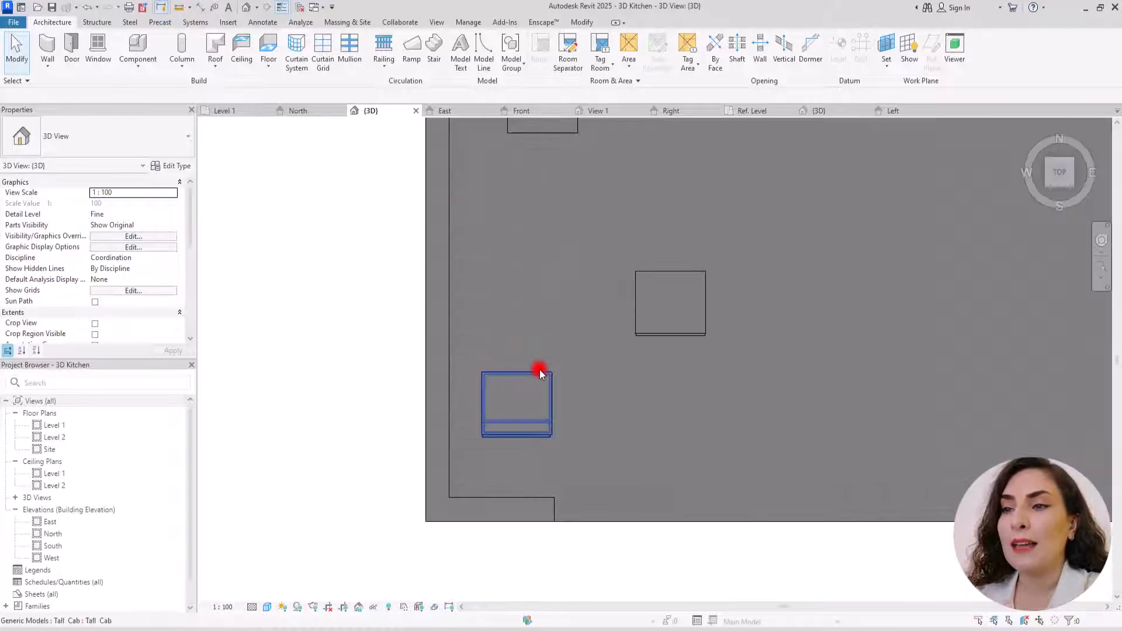
left_click(538, 370)
scroll(476, 461, "up", 4)
key("space")
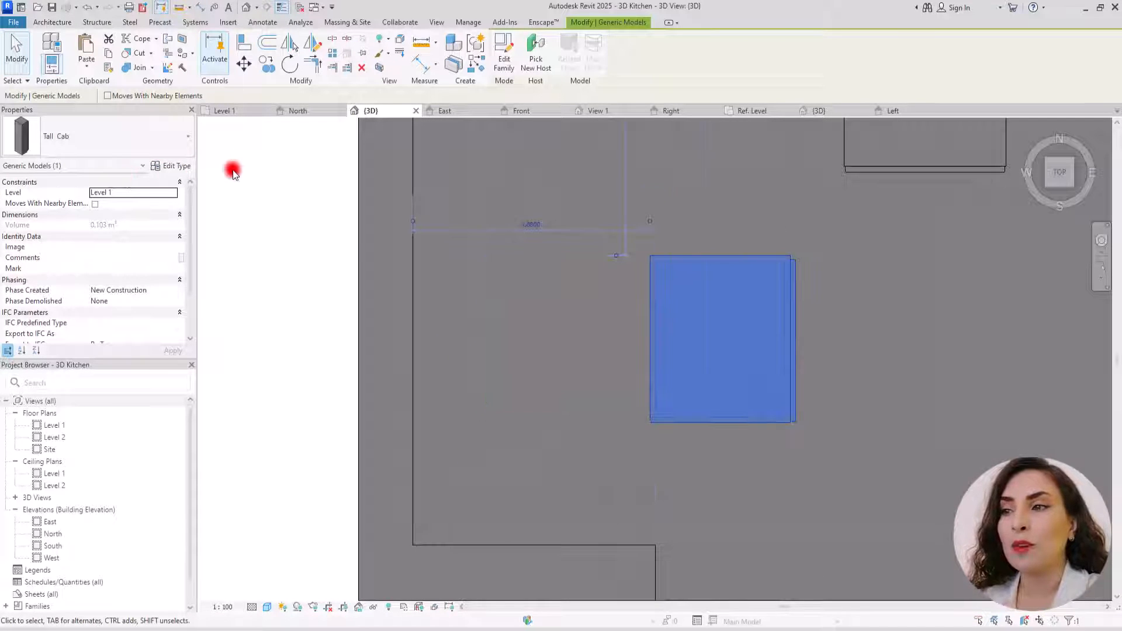
left_click(237, 64)
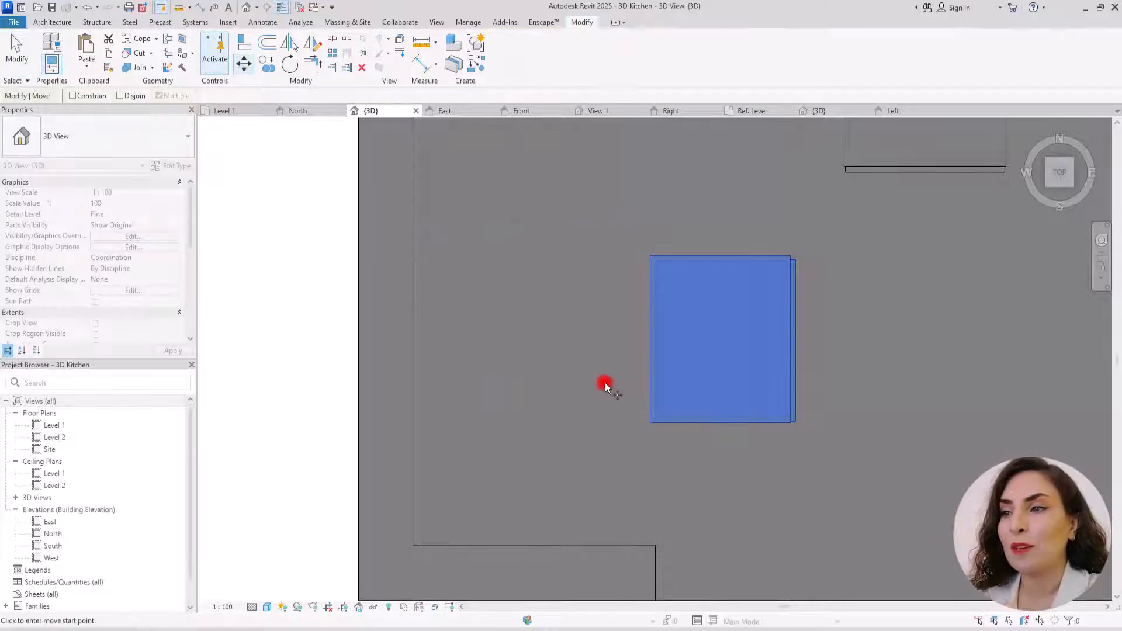
left_click(414, 544)
scroll(450, 515, "down", 3)
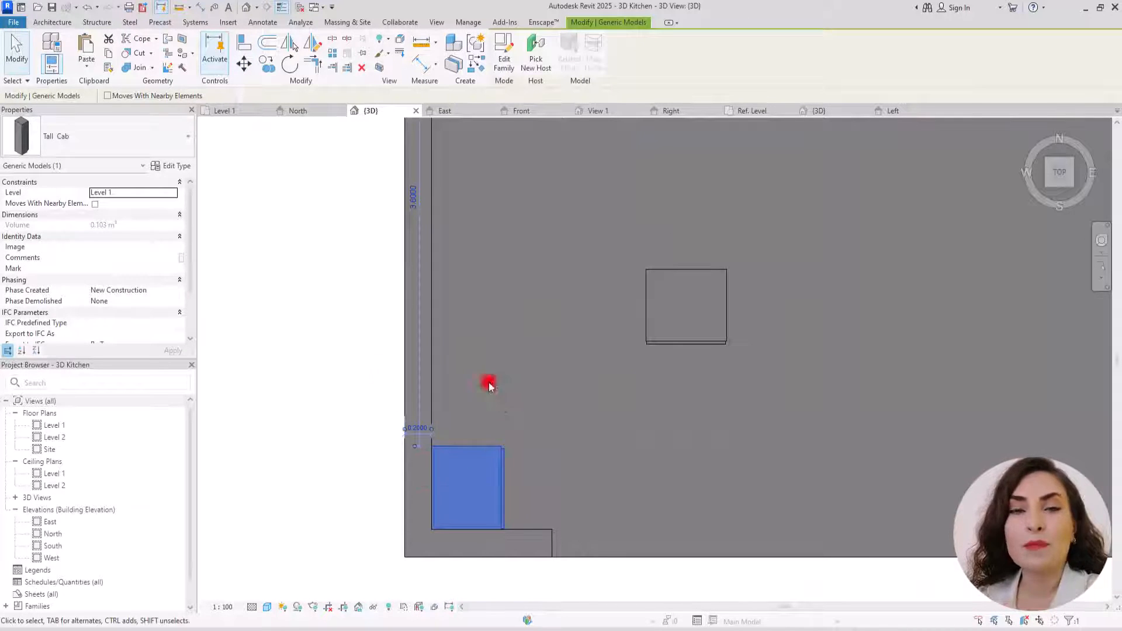
Set the Tall Cab type's depth D to 0.65, height H to 2.6 and width W to 0.75.
scroll(624, 431, "down", 3)
middle_click_drag(624, 430, 320, 110, "shift")
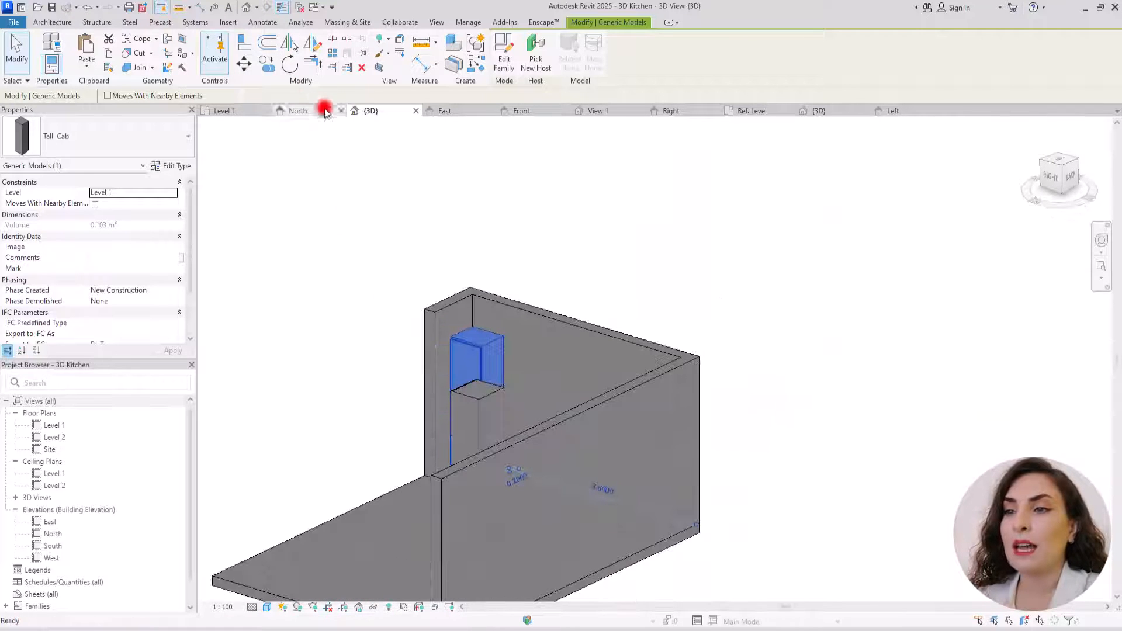
middle_click_drag(394, 313, 463, 313, "shift")
scroll(513, 402, "up", 3)
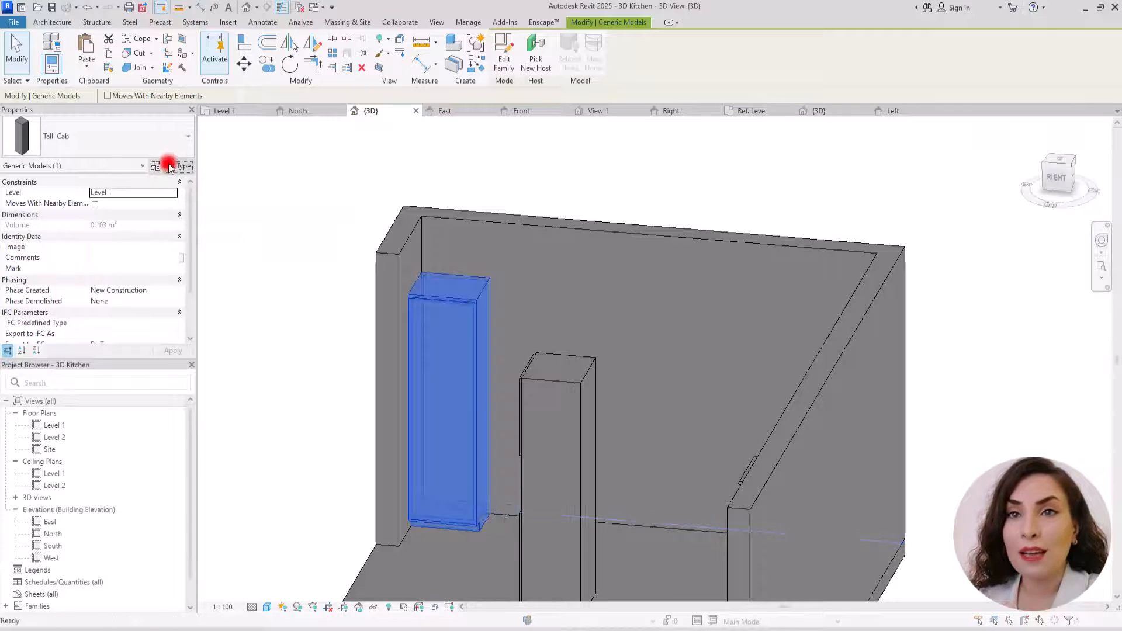
left_click(161, 170)
left_click_drag(505, 198, 344, 196)
left_click(241, 253)
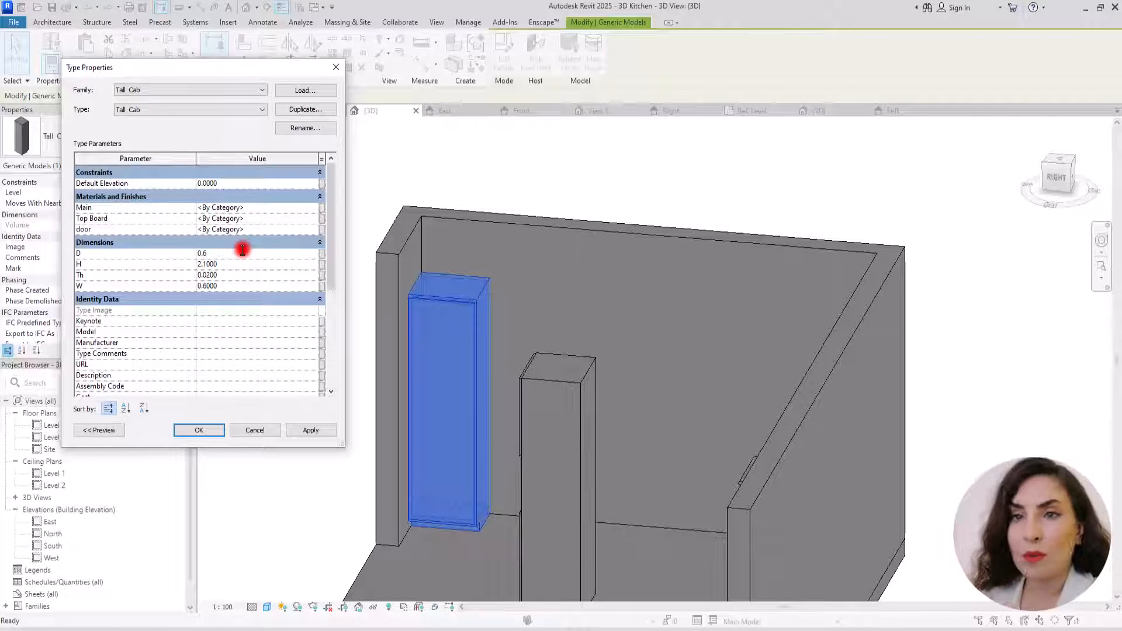
left_click(311, 431)
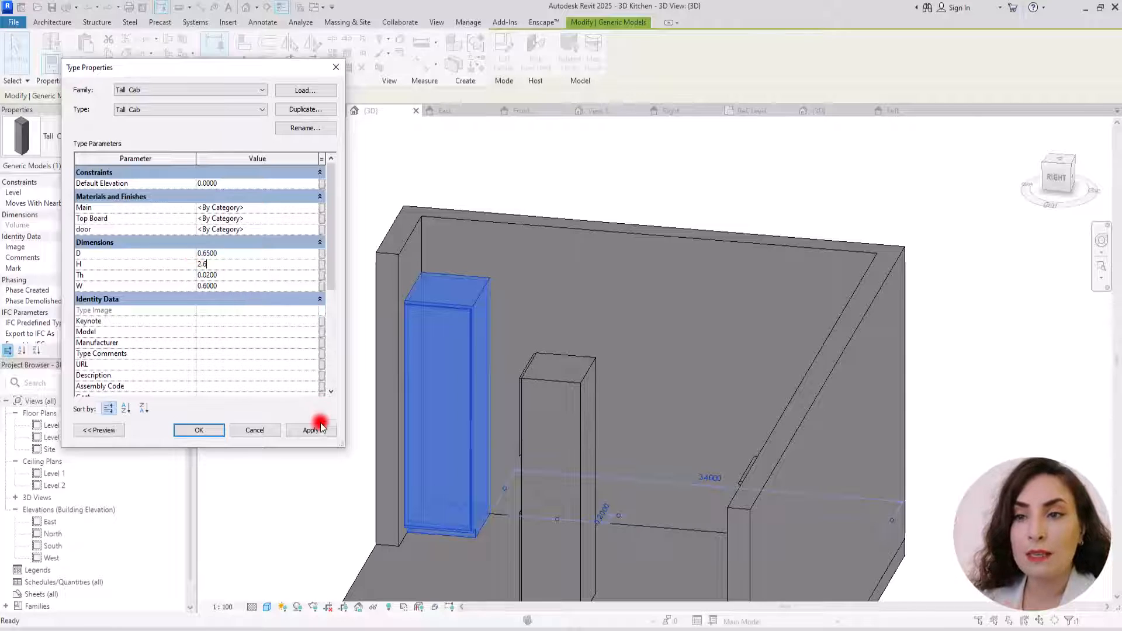
left_click(319, 431)
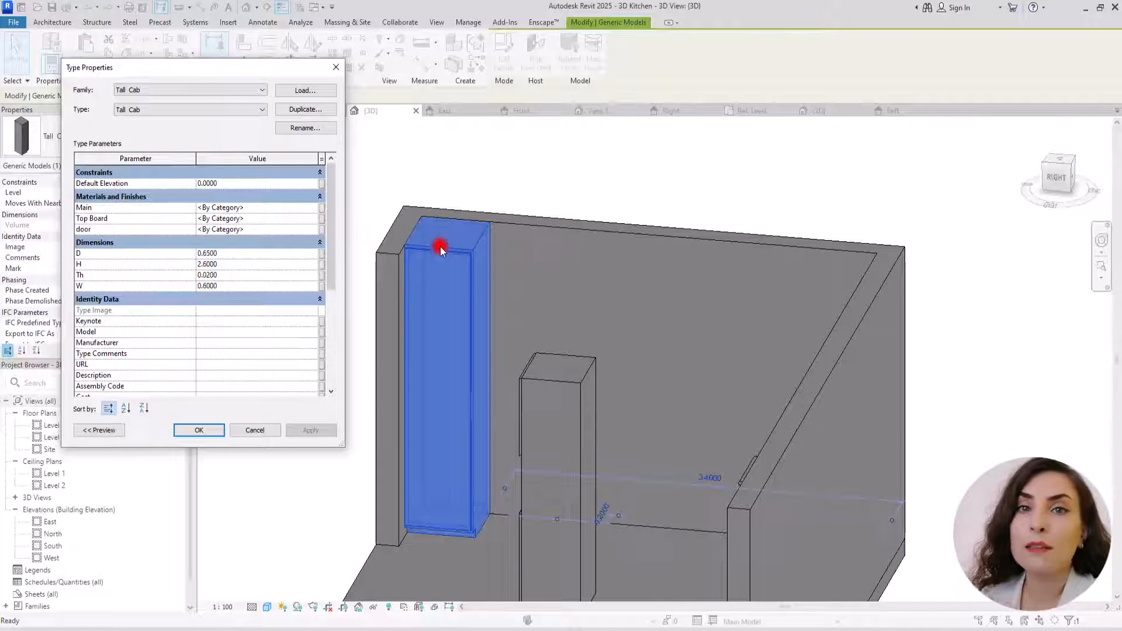
left_click(260, 289)
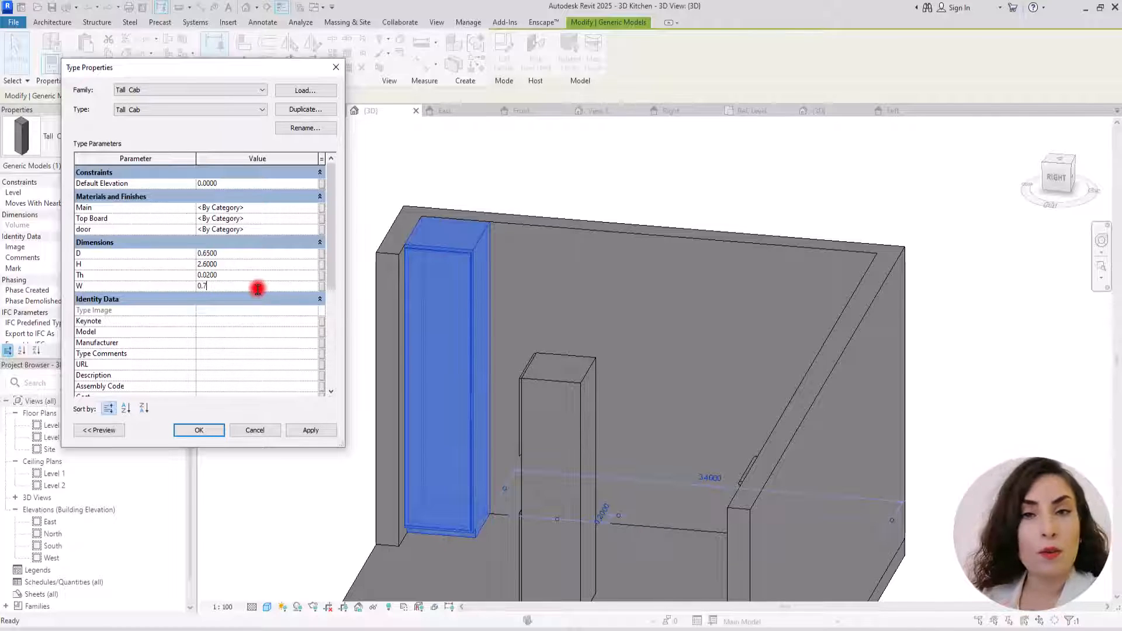
left_click(305, 431)
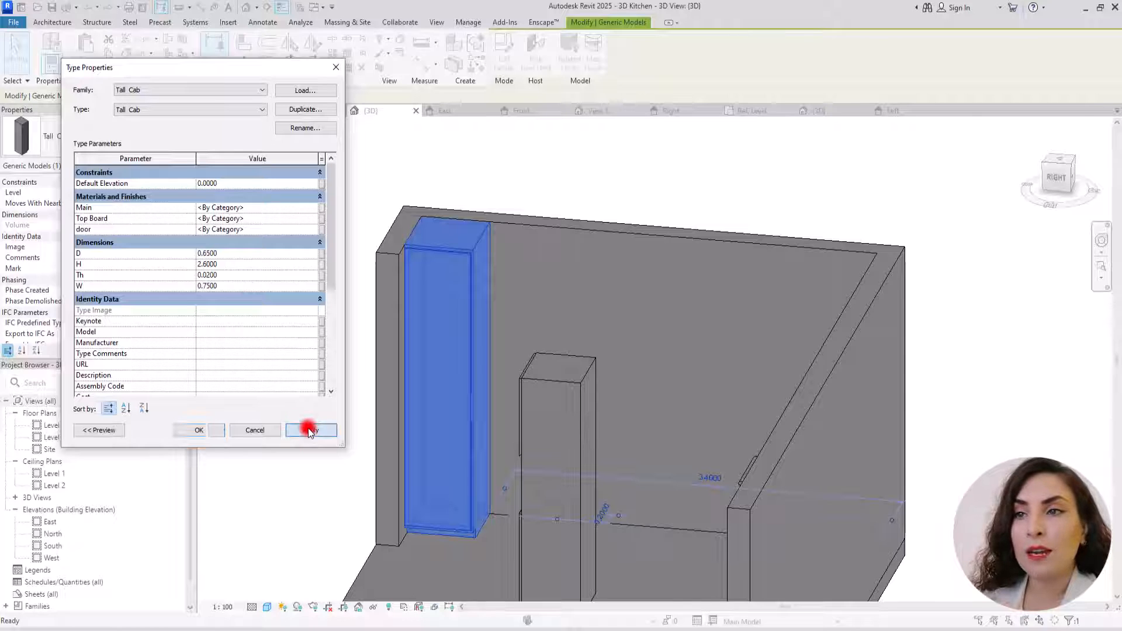
left_click(228, 429)
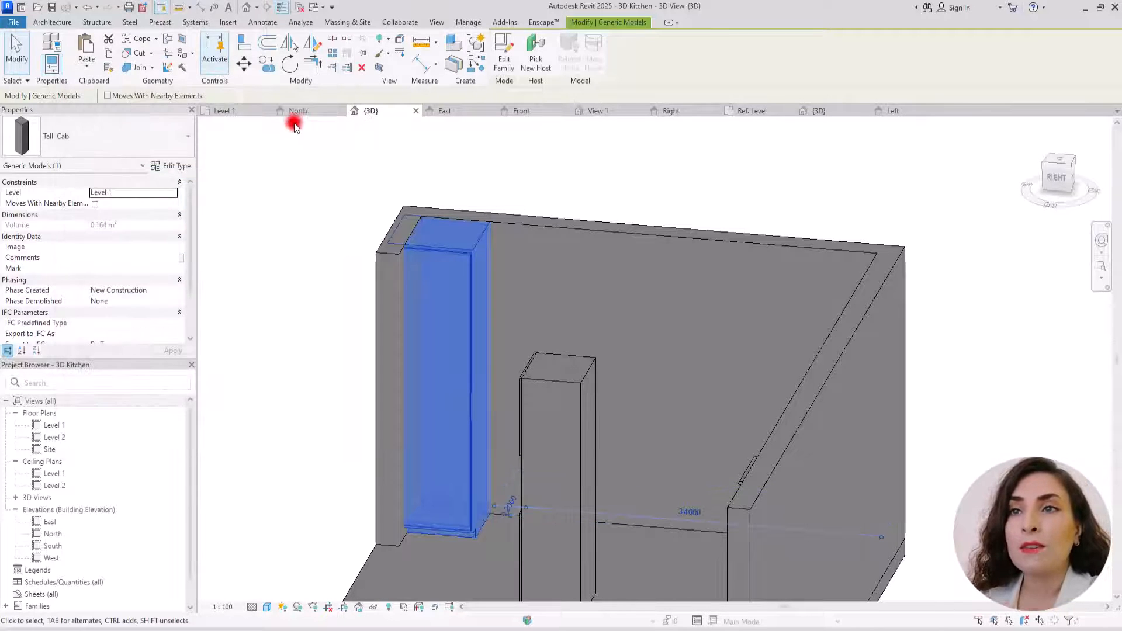
From the top view, pull the resized Tall Cab out of the wall and move its back corner to the inner wall corner.
left_click(1056, 161)
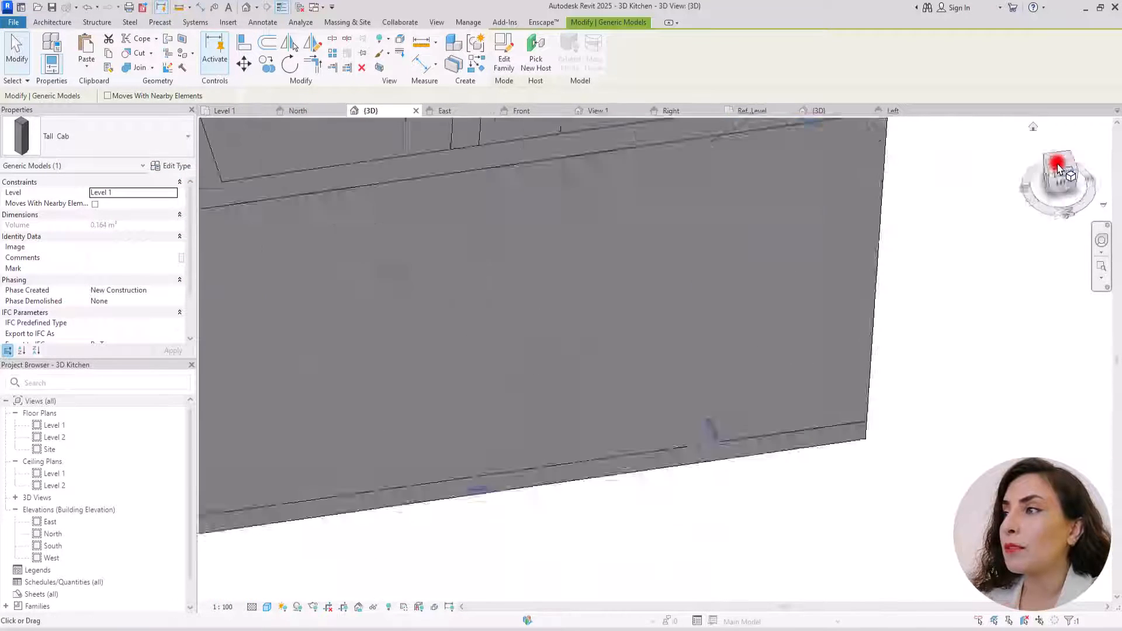
scroll(765, 568, "up", 3)
left_click(747, 414)
left_click_drag(747, 414, 646, 407)
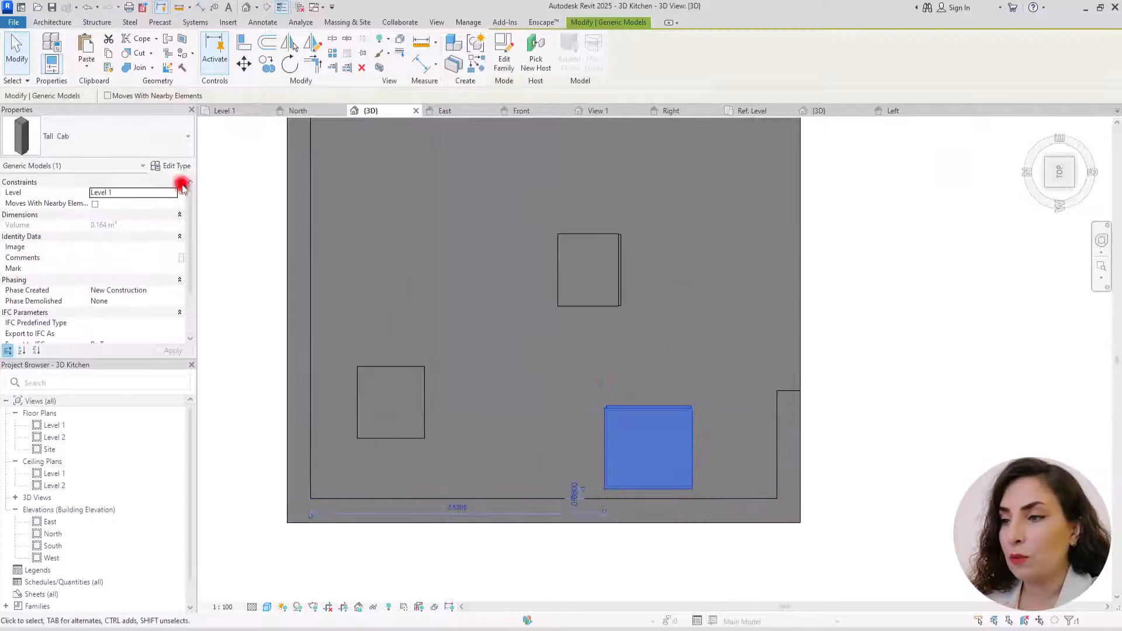
left_click(242, 63)
scroll(750, 499, "up", 3)
left_click(636, 486)
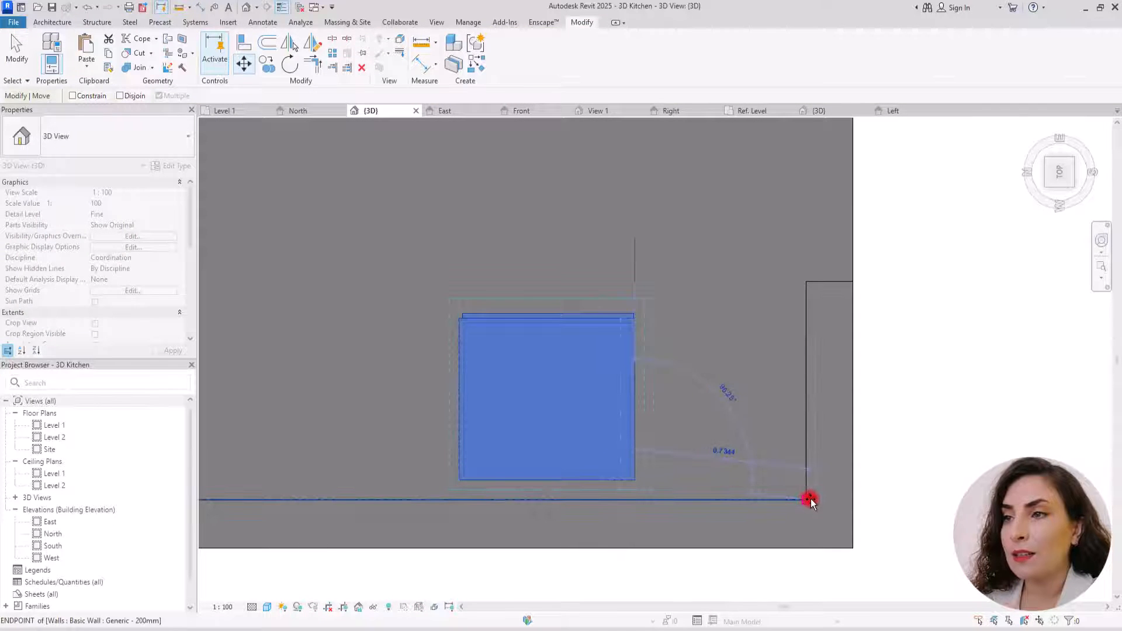
left_click(806, 499)
key("Escape")
Mirror a copy of the Tall Cab about its open side edge to form an adjoining pair along the wall.
left_click(709, 345)
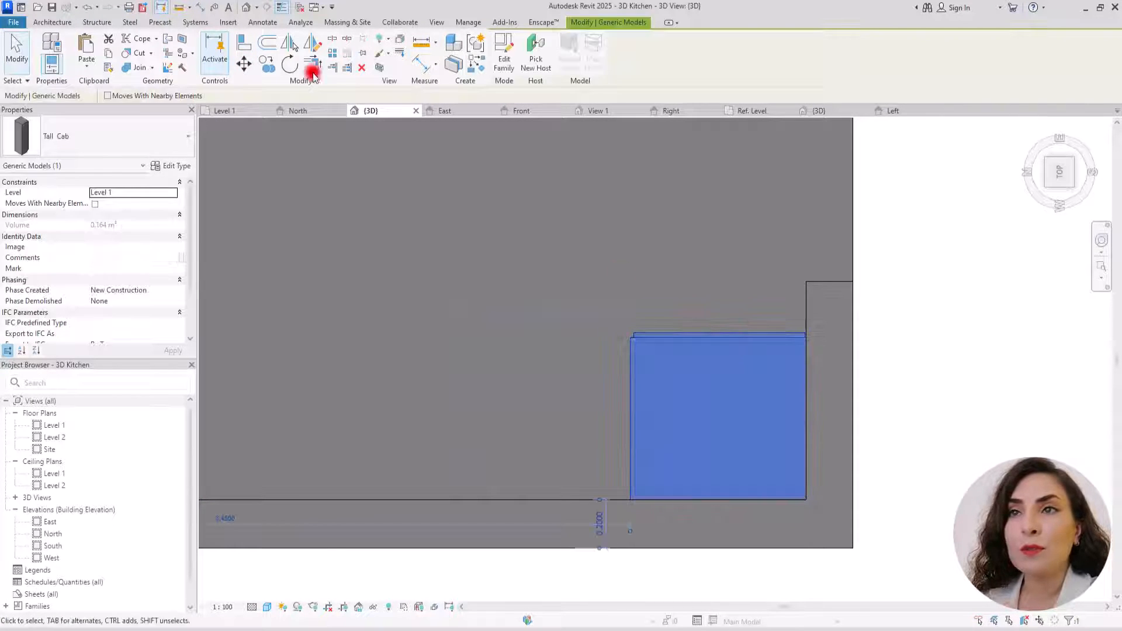
left_click(312, 43)
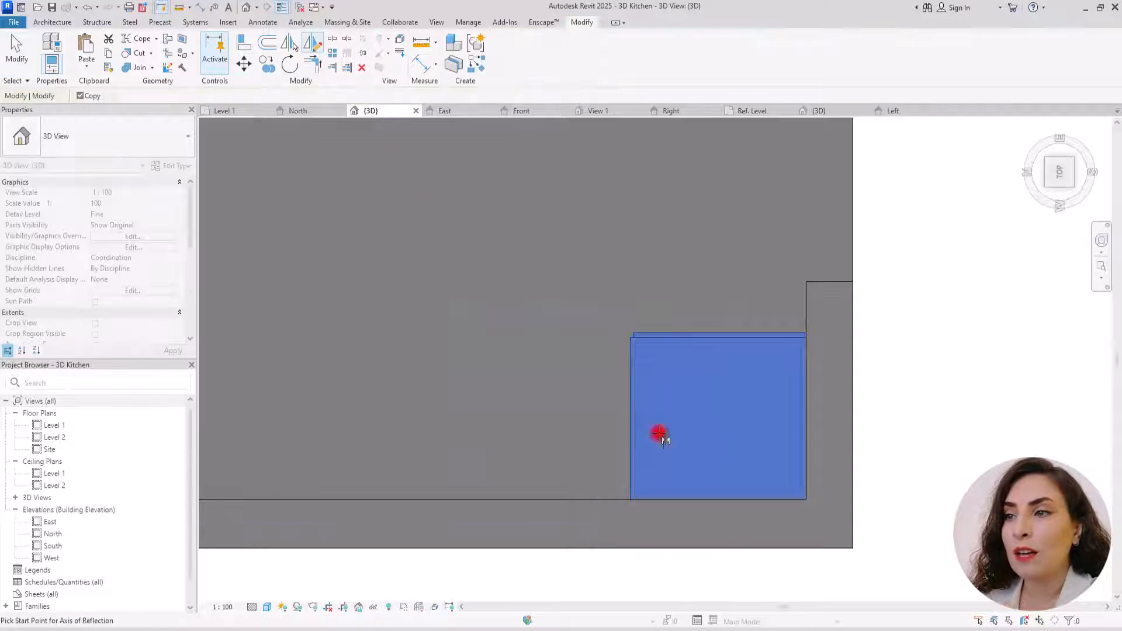
left_click(630, 433)
scroll(301, 133, "down", 3)
middle_click_drag(301, 133, 583, 387, "shift")
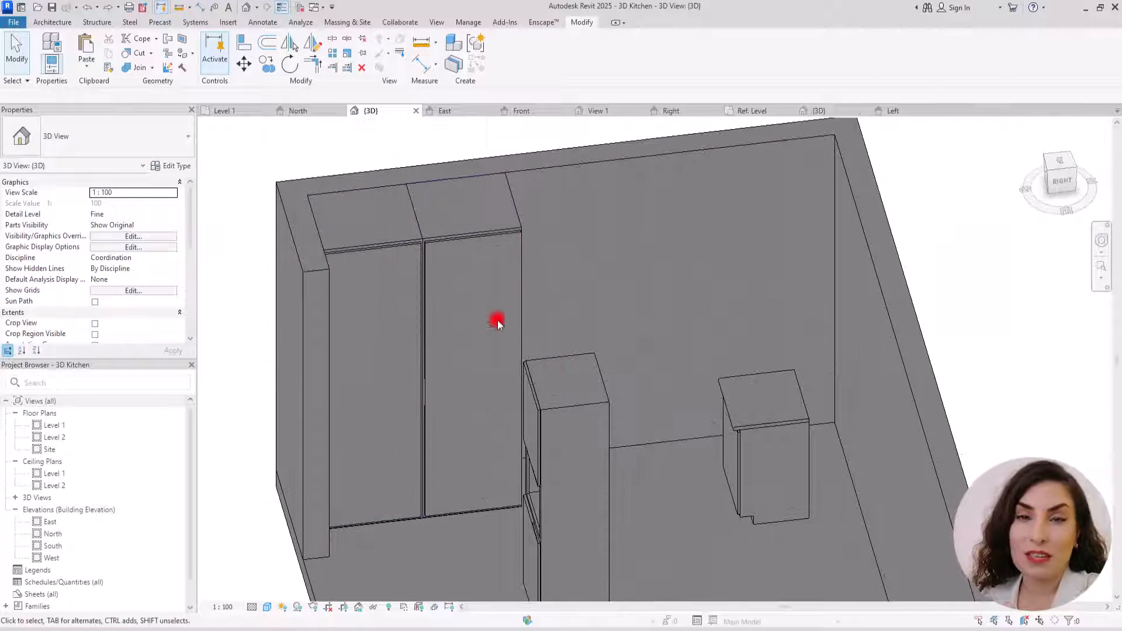
Shift the Tall Micro Cab slightly forward and set its type's D to 0.65, H to 2.6 and W to 0.6.
left_click(579, 409)
left_click_drag(572, 406, 563, 431)
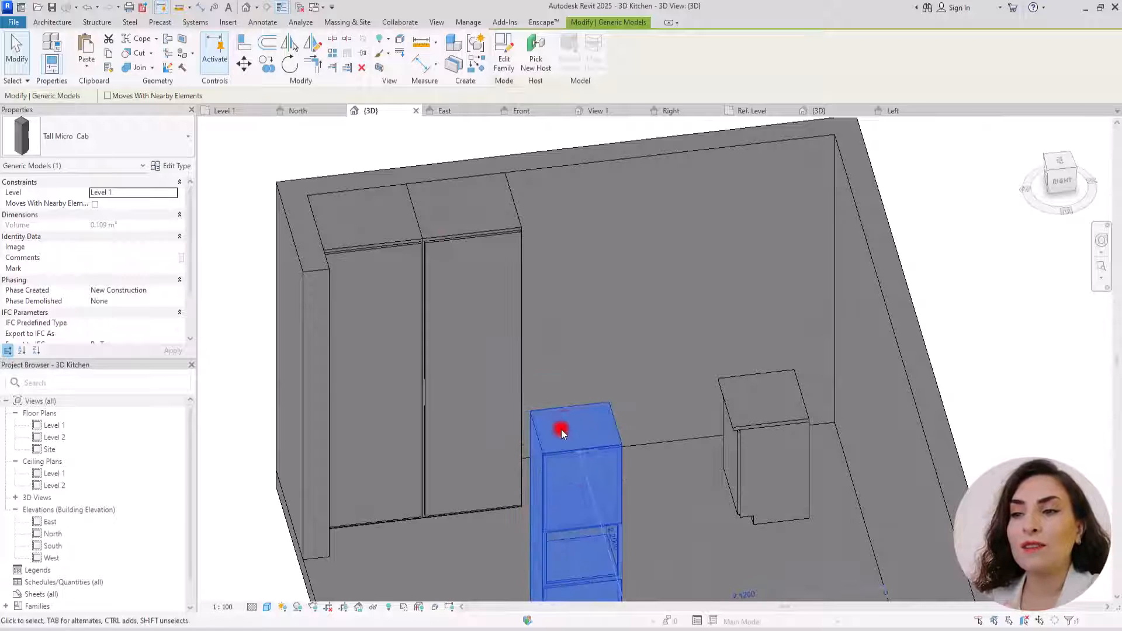
scroll(531, 321, "down", 3)
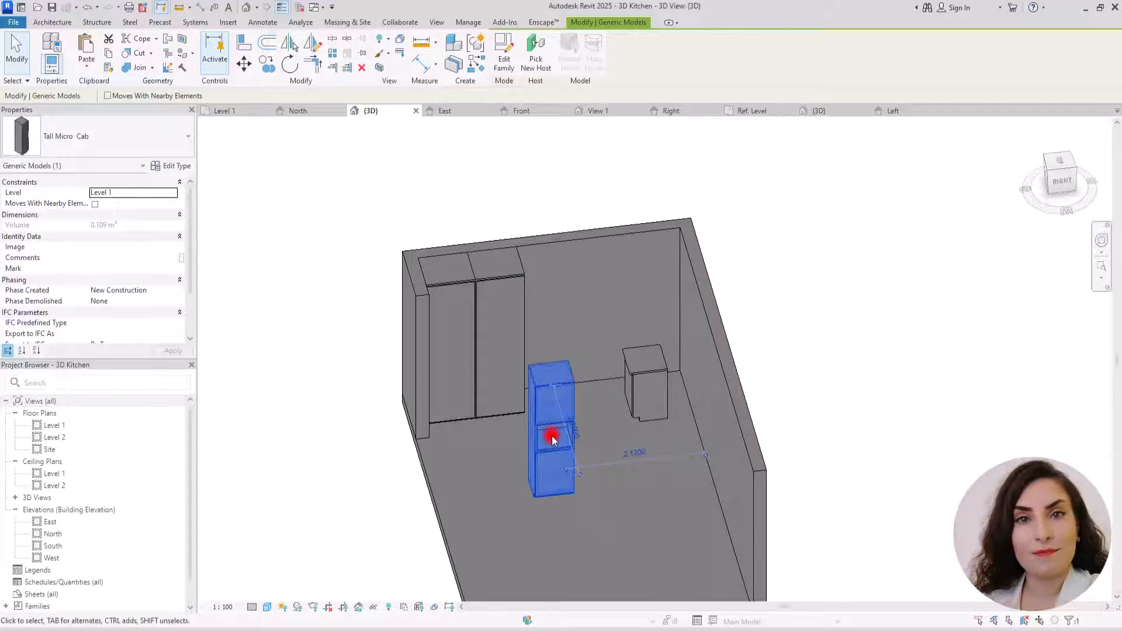
scroll(550, 472, "up", 3)
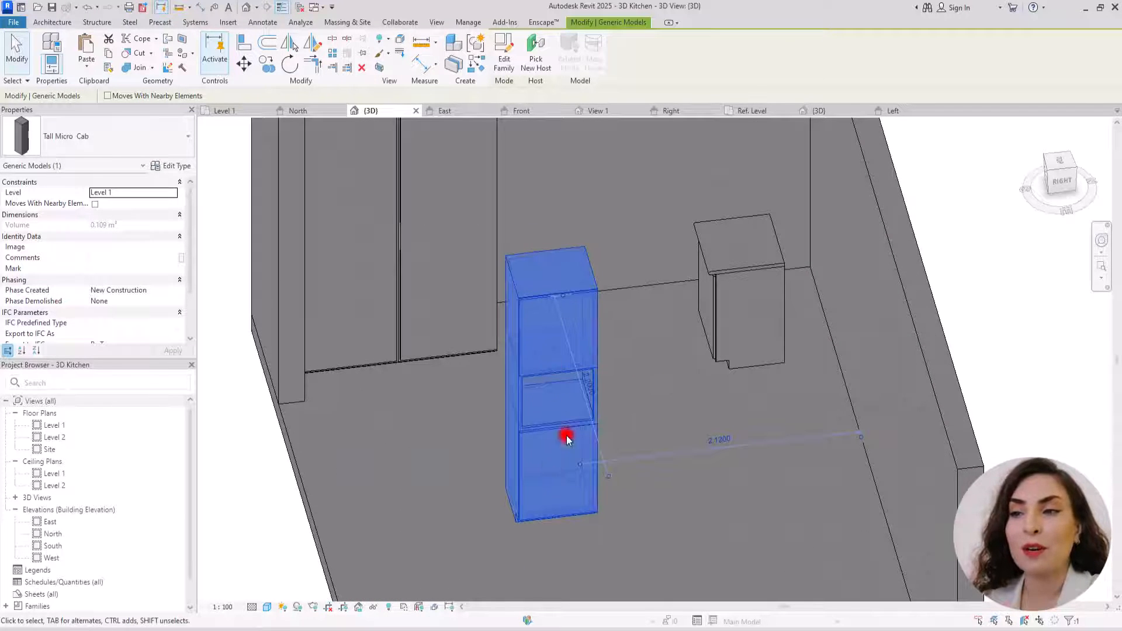
left_click(159, 167)
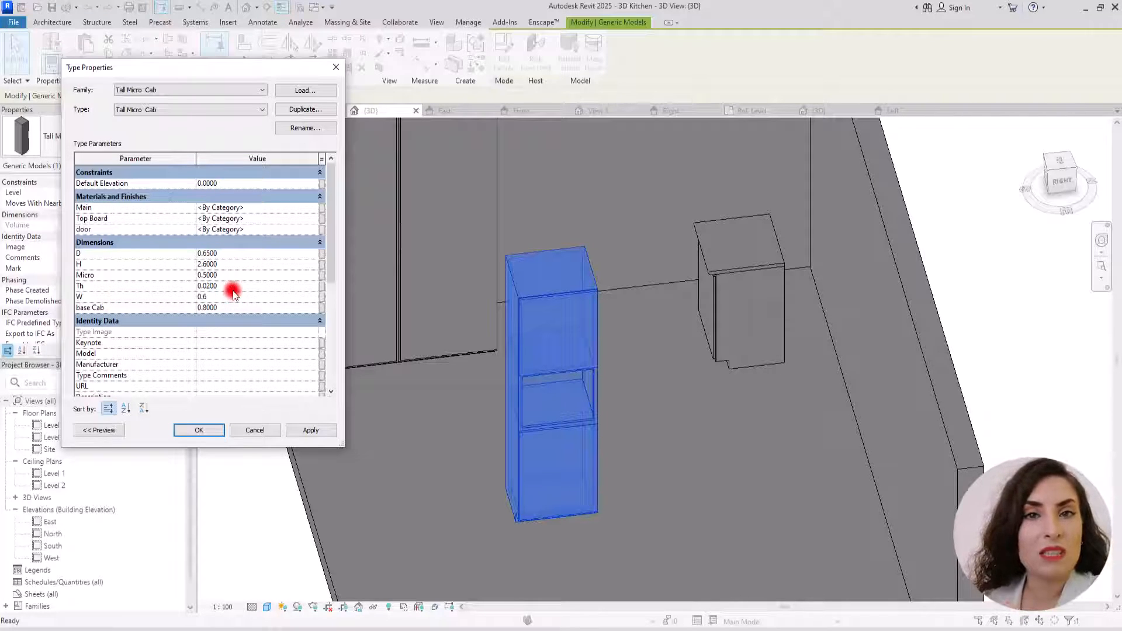
left_click(288, 426)
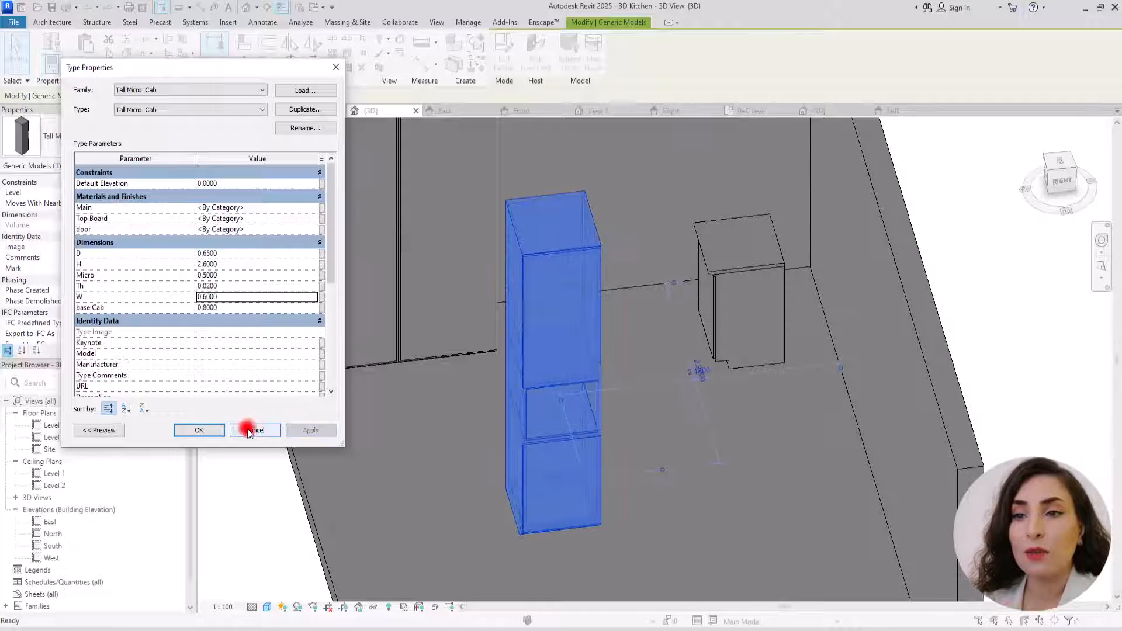
left_click(209, 430)
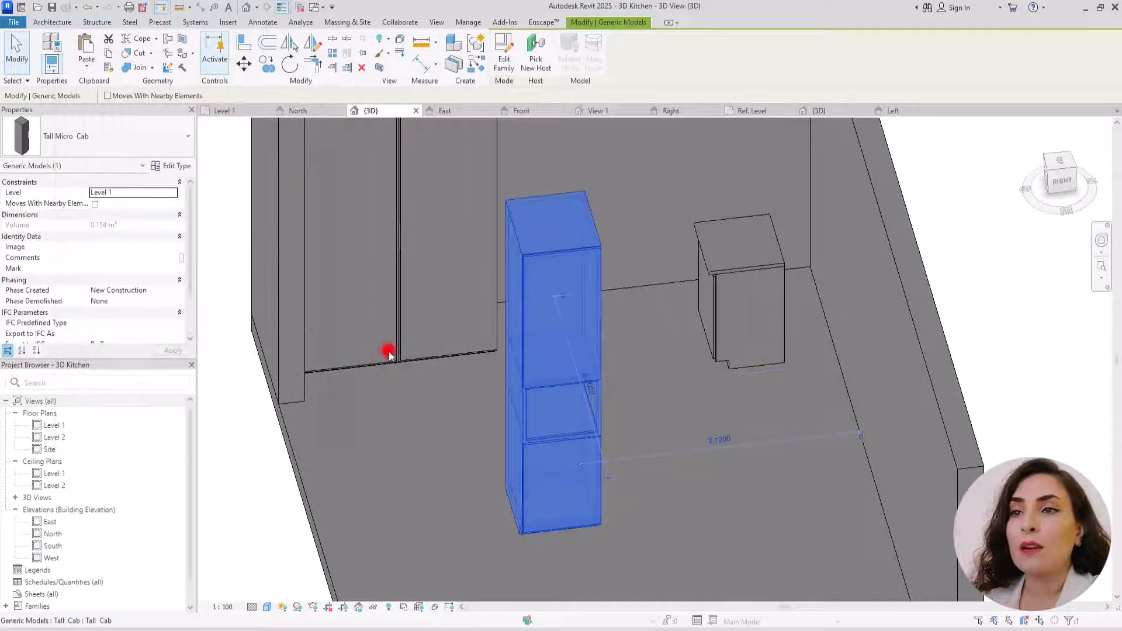
Set the Tall Cab type's width W to 0.65 for the pair against the wall.
left_click(362, 369)
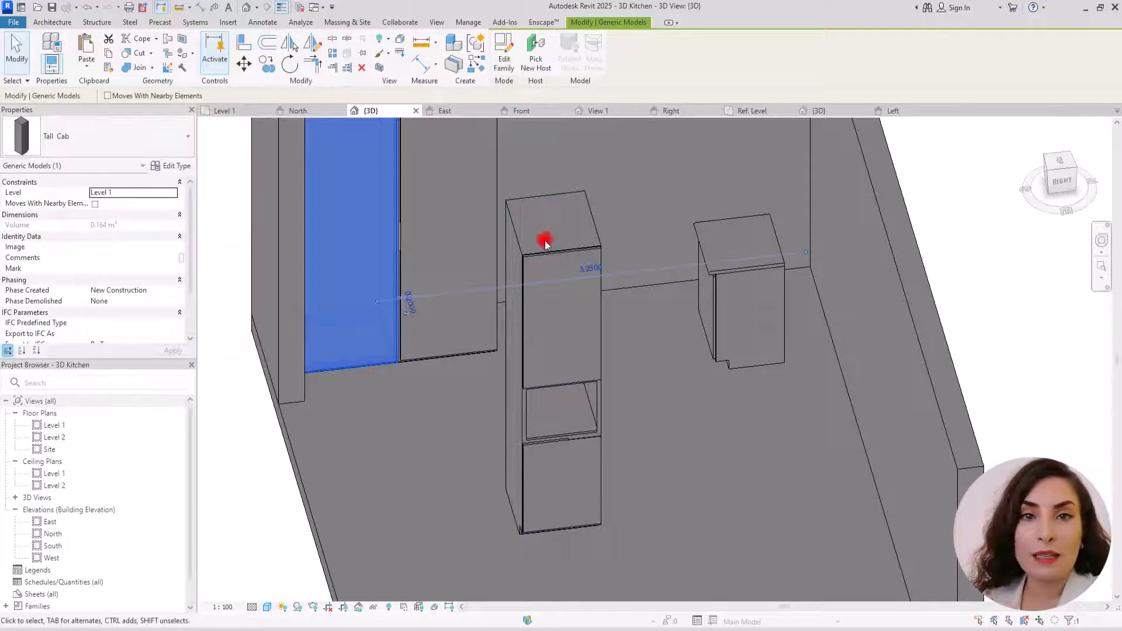
left_click(171, 165)
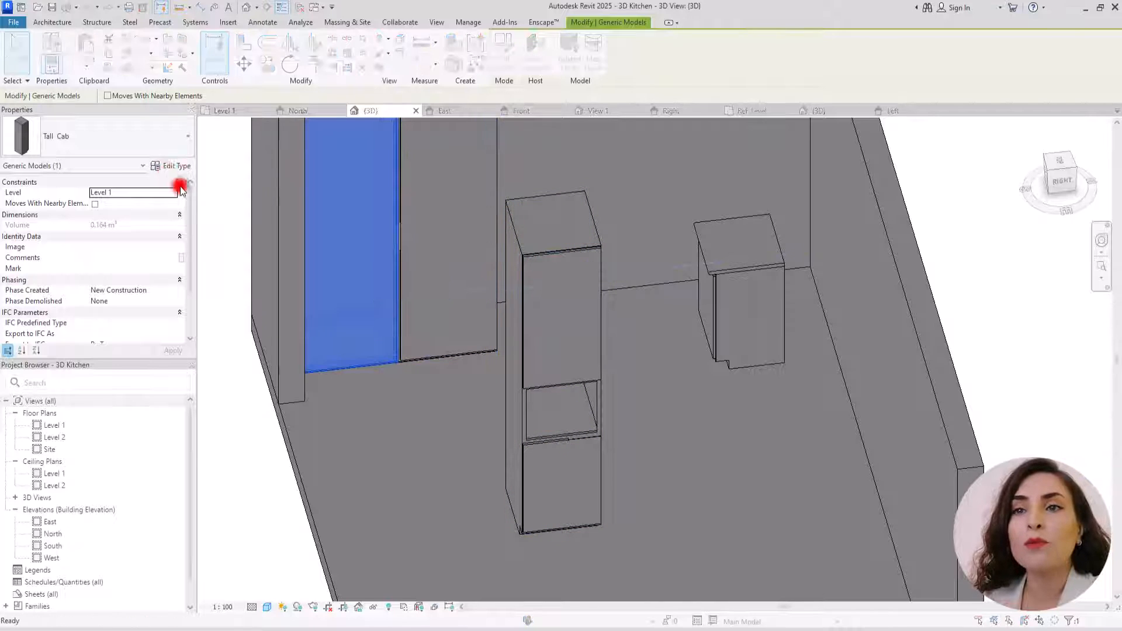
left_click(240, 286)
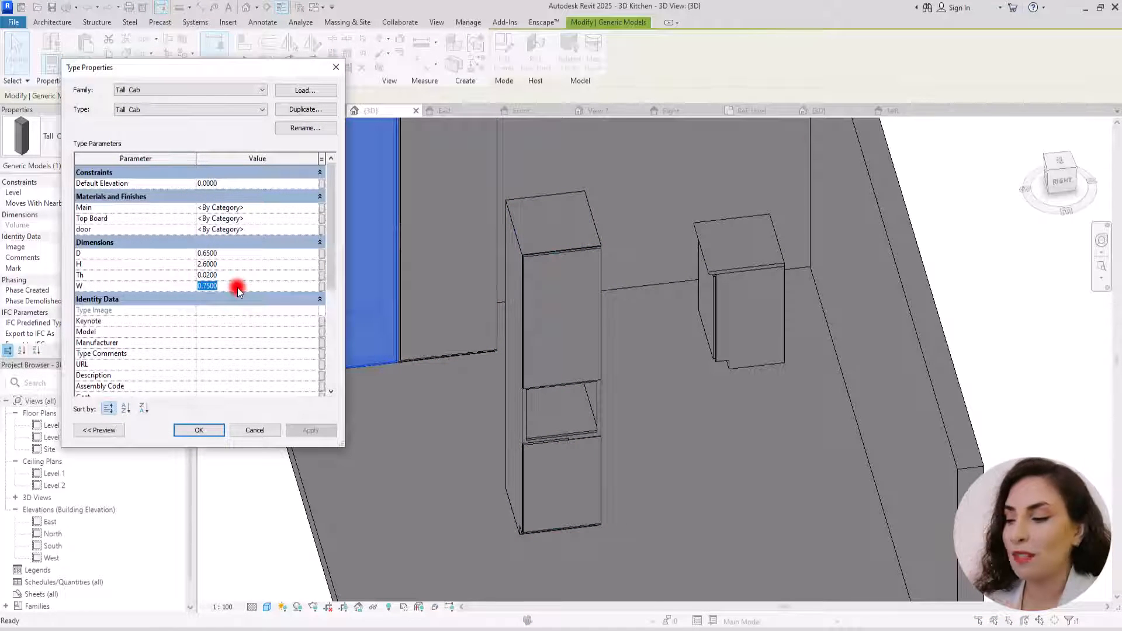
type("0.6")
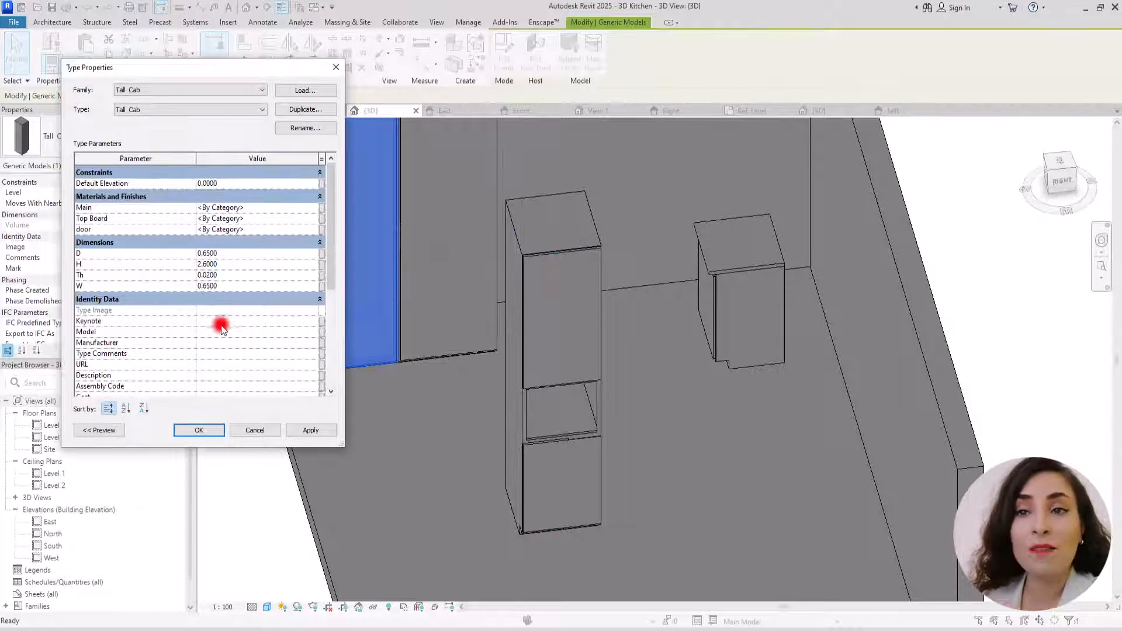
left_click(230, 423)
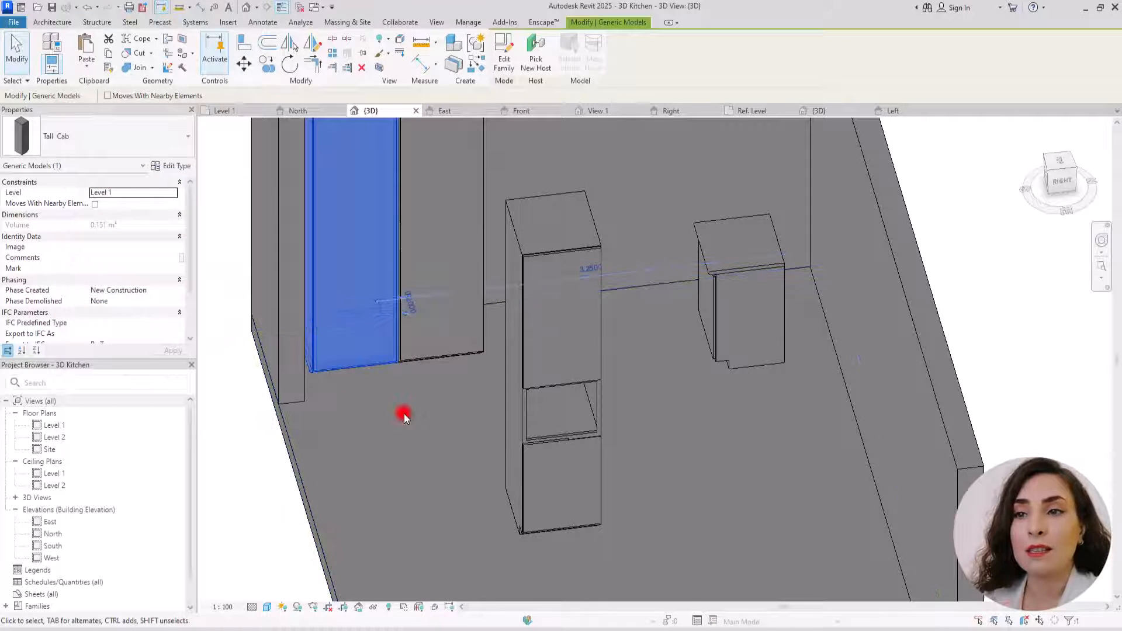
key("Escape")
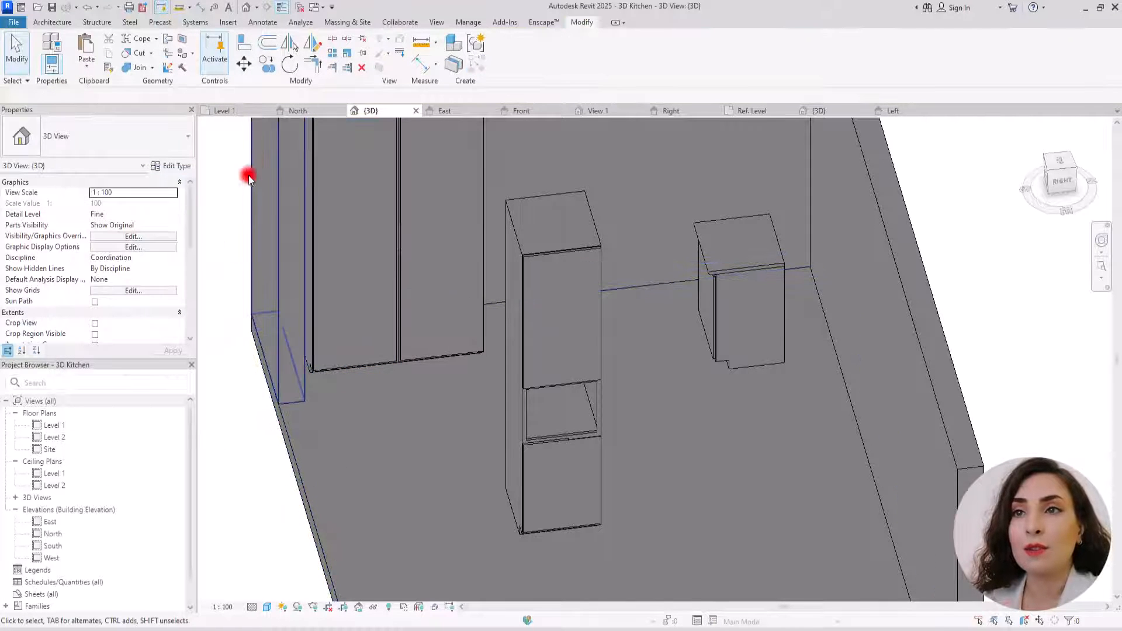
In the Level 1 plan, move both Tall Cabs together so their lower back corner meets the inner wall corner.
left_click(222, 111)
scroll(388, 553, "up", 3)
middle_click_drag(388, 553, 433, 431)
left_click_drag(489, 290, 447, 324)
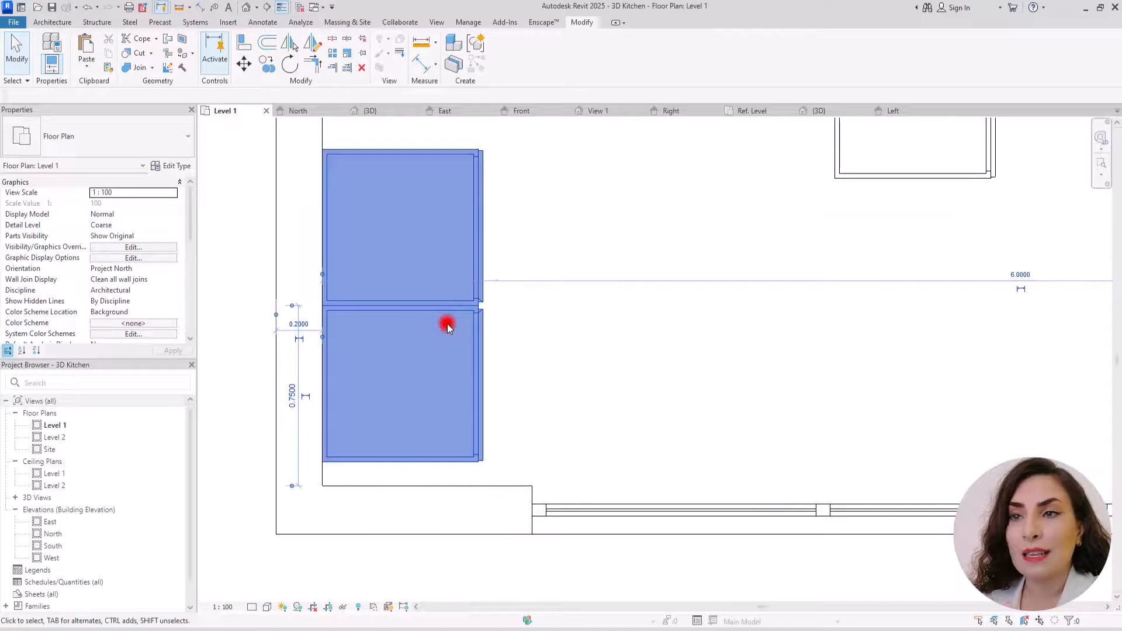
left_click(243, 63)
left_click(322, 462)
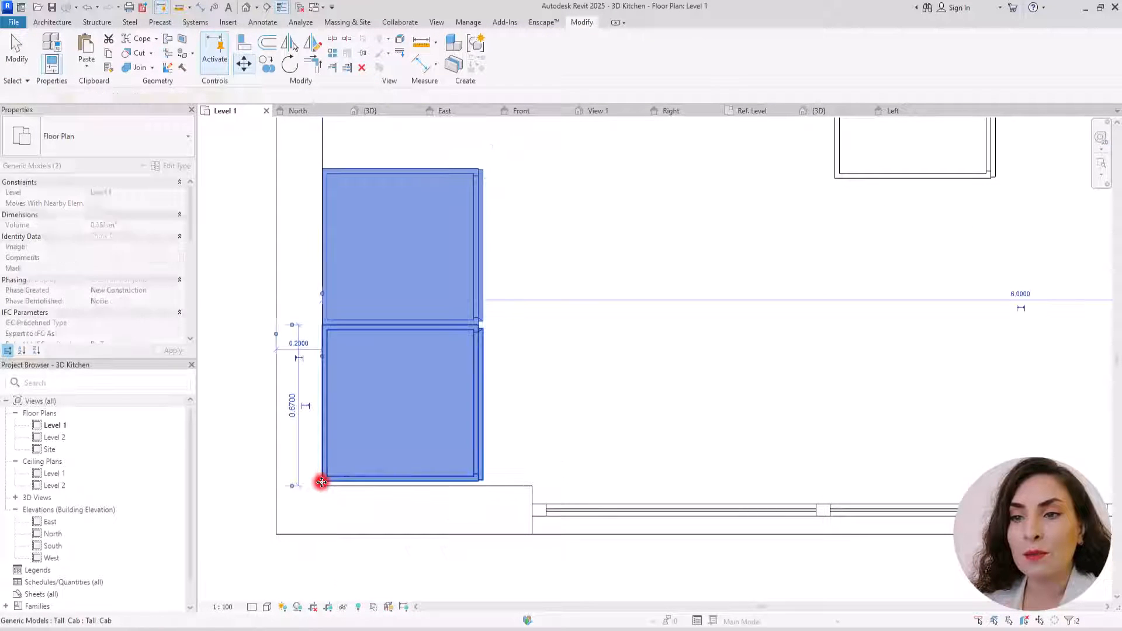
left_click(321, 483)
scroll(521, 380, "down", 3)
key("Escape")
Move the Tall Micro Cab by its lower back corner to the upper back corner of the Tall Cab pair.
left_click(739, 370)
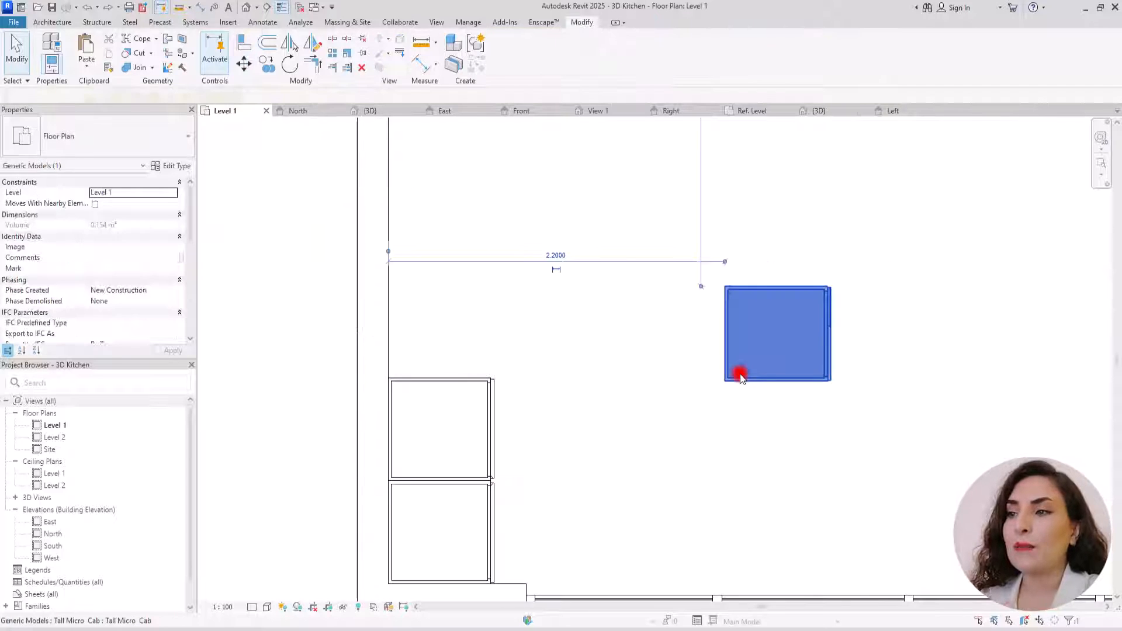
left_click(243, 63)
scroll(760, 380, "up", 3)
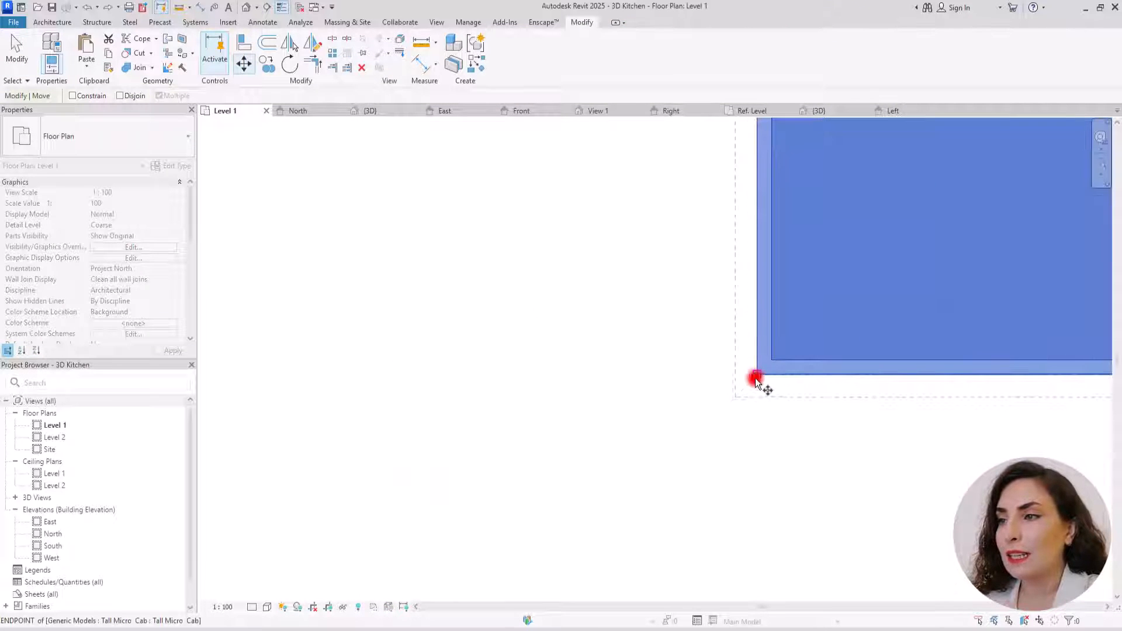
scroll(812, 336, "down", 3)
scroll(503, 330, "up", 5)
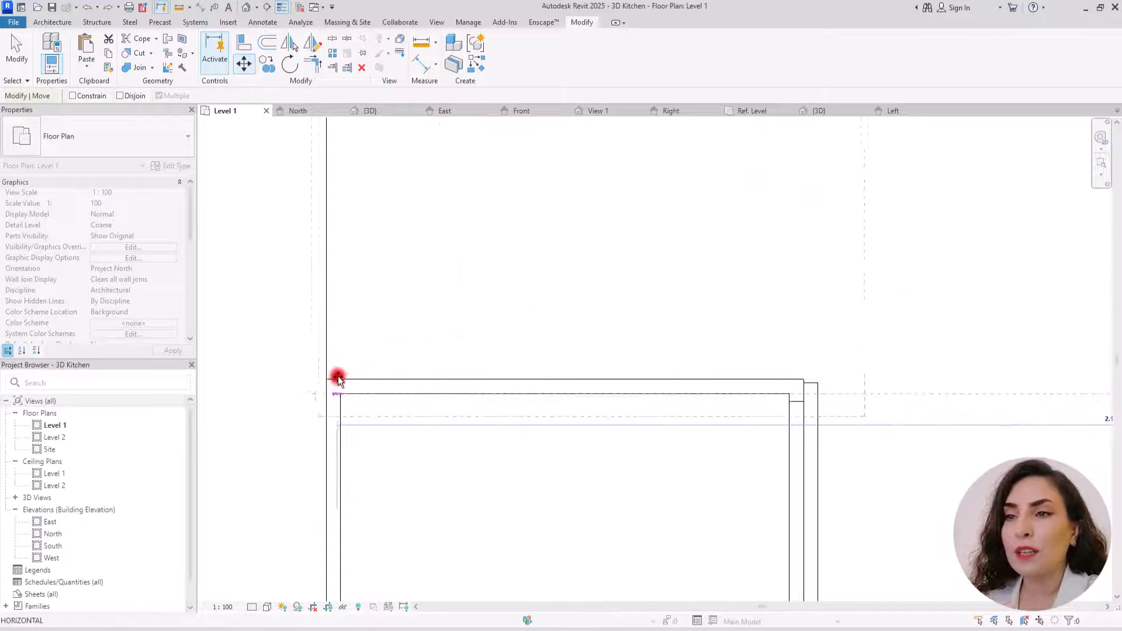
left_click(326, 377)
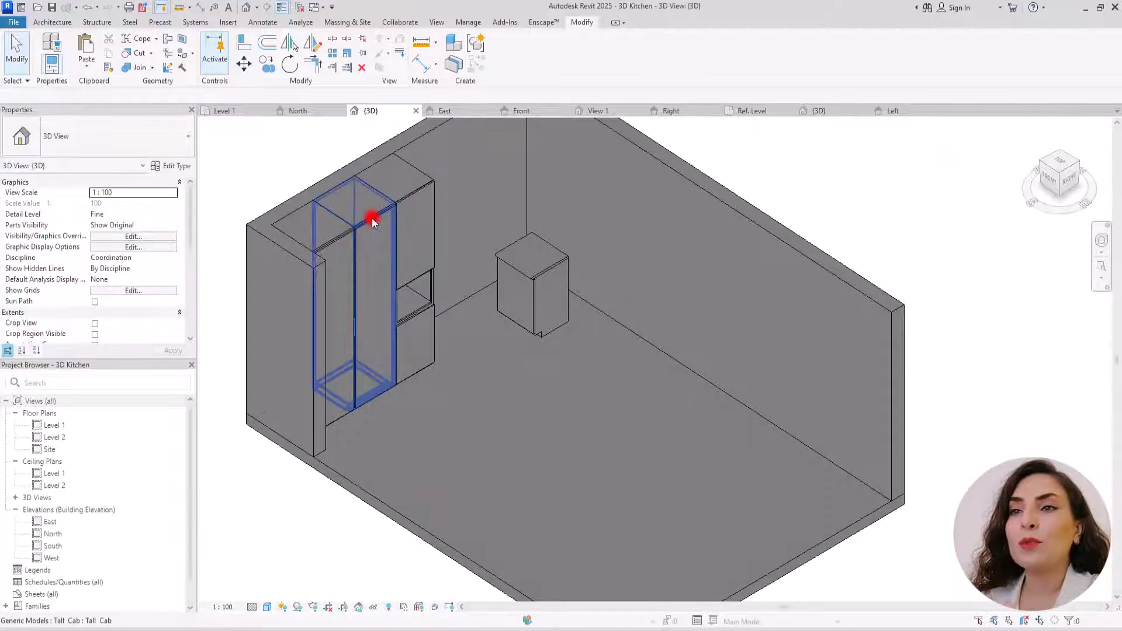
Copy the two Tall Cabs in the Level 1 plan to the upper right area of the room.
left_click(376, 220)
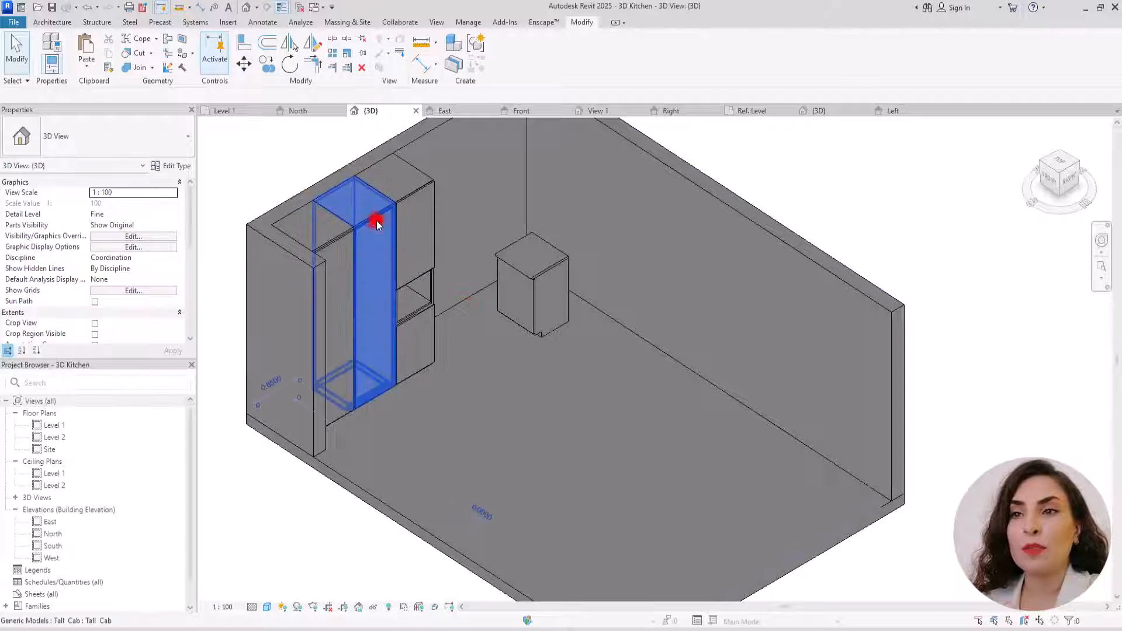
left_click(329, 239, "ctrl")
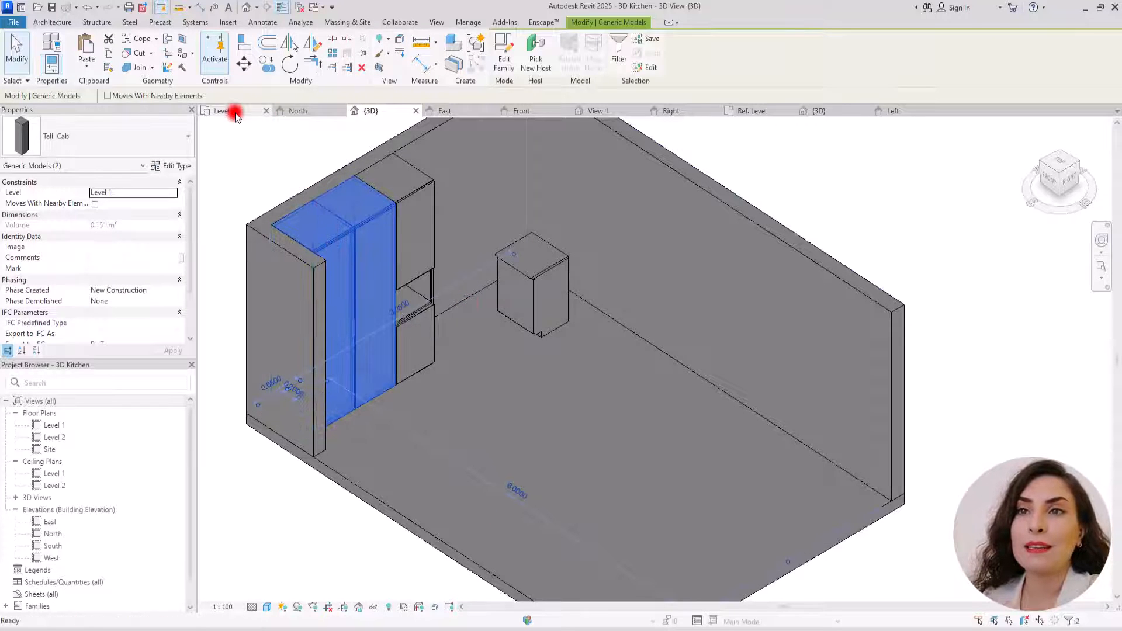
left_click(234, 111)
scroll(333, 302, "down", 3)
left_click(267, 63)
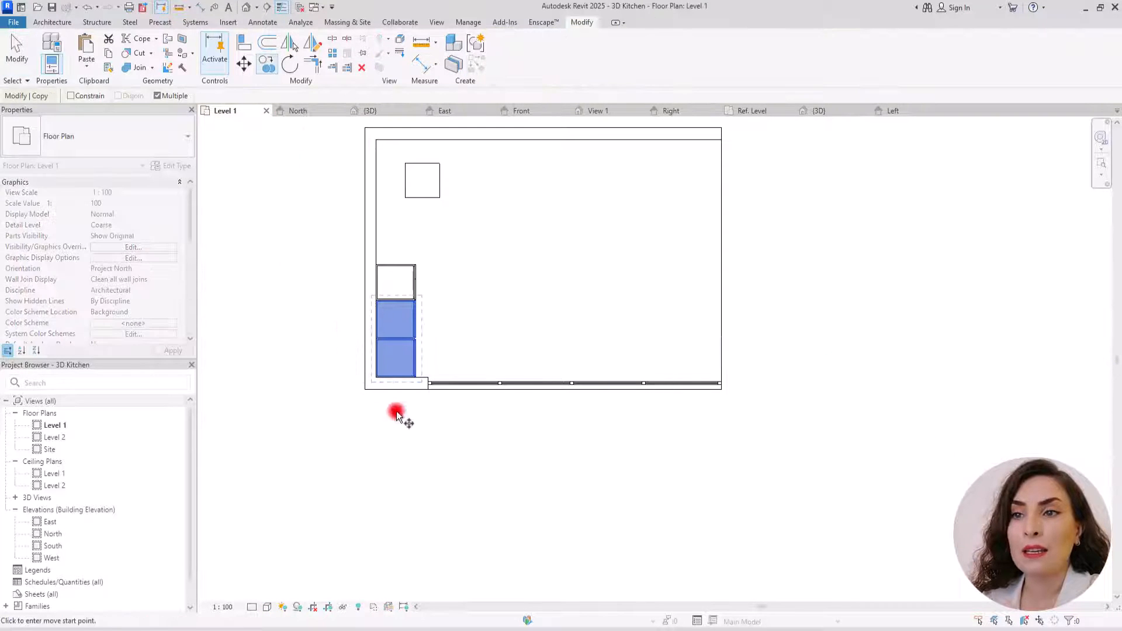
left_click(391, 371)
left_click(664, 227)
key("Escape")
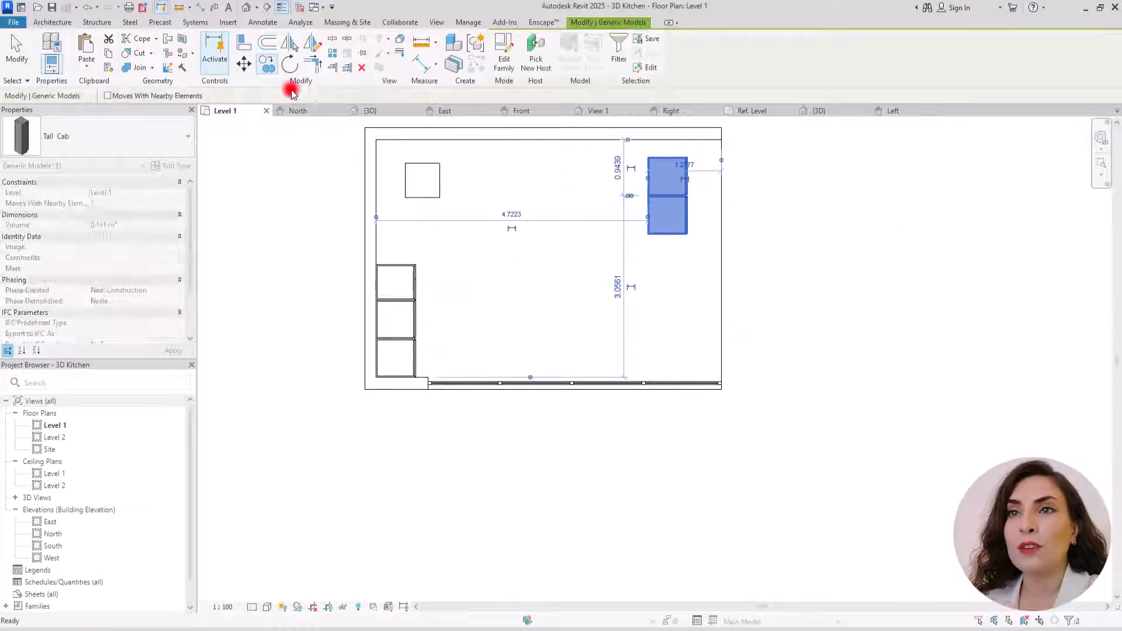
Rotate the copied Tall Cab pair 90° clockwise so the doors face away from the upper wall.
left_click(299, 69)
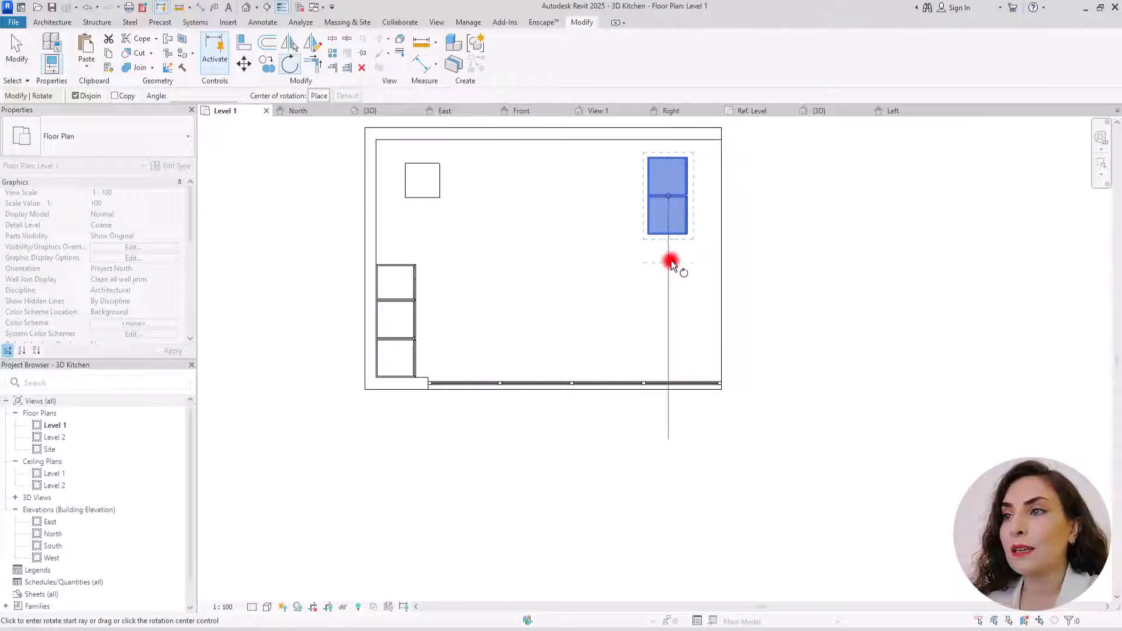
left_click(670, 234)
left_click(546, 192)
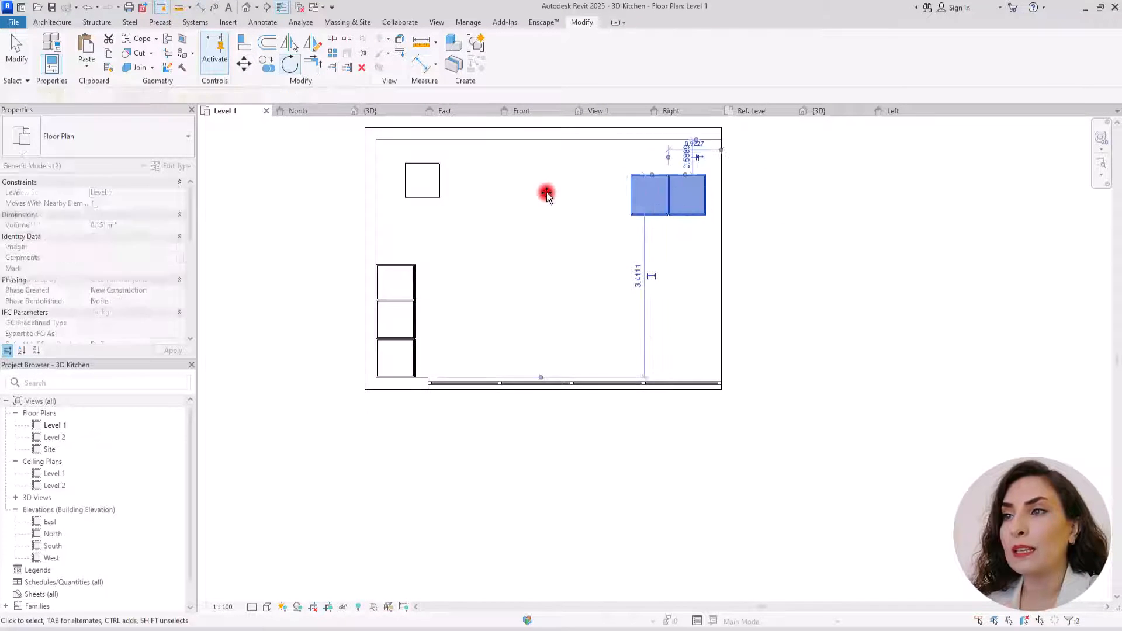
Move the rotated Tall Cab pair back against the upper wall, near the wall's right end.
scroll(660, 131, "up", 5)
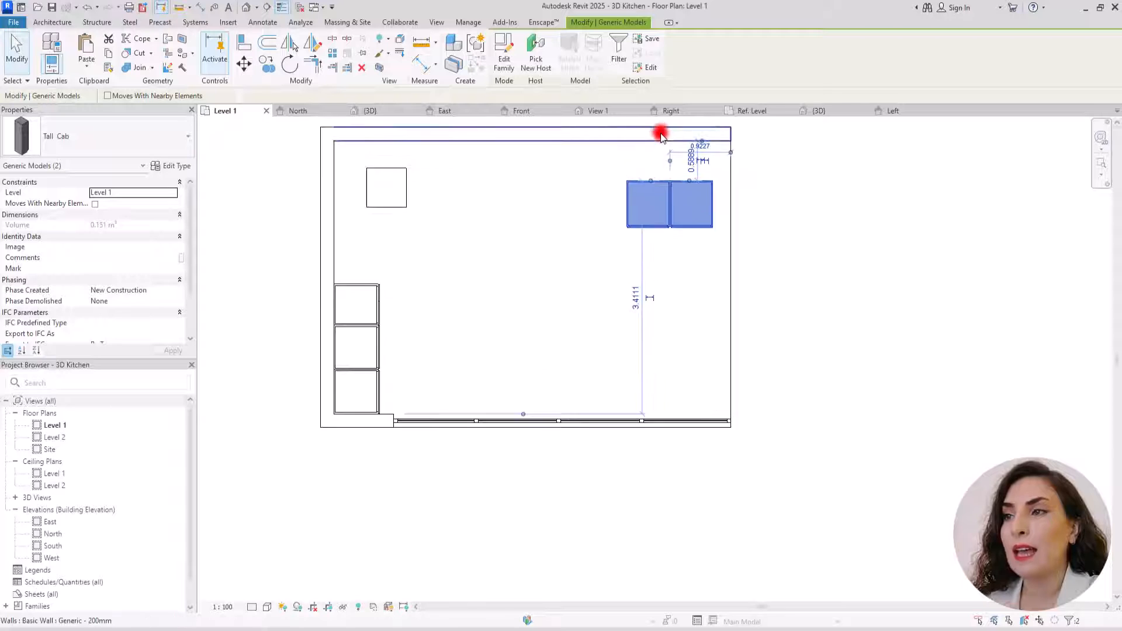
left_click(242, 65)
left_click(805, 269)
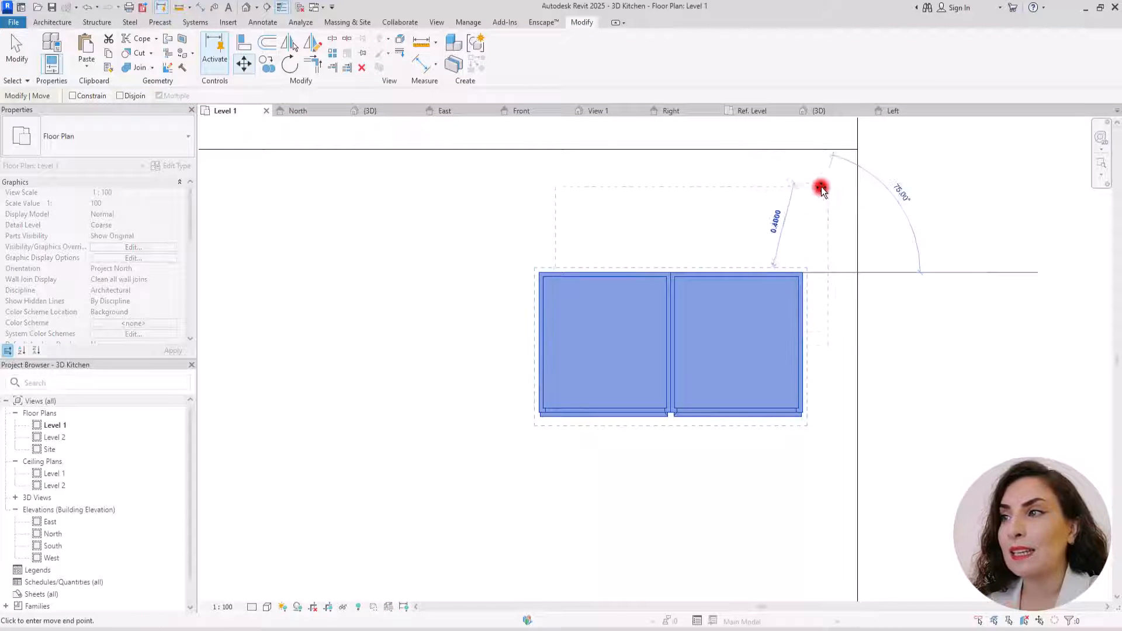
left_click(827, 149)
scroll(621, 275, "down", 3)
left_click(366, 349)
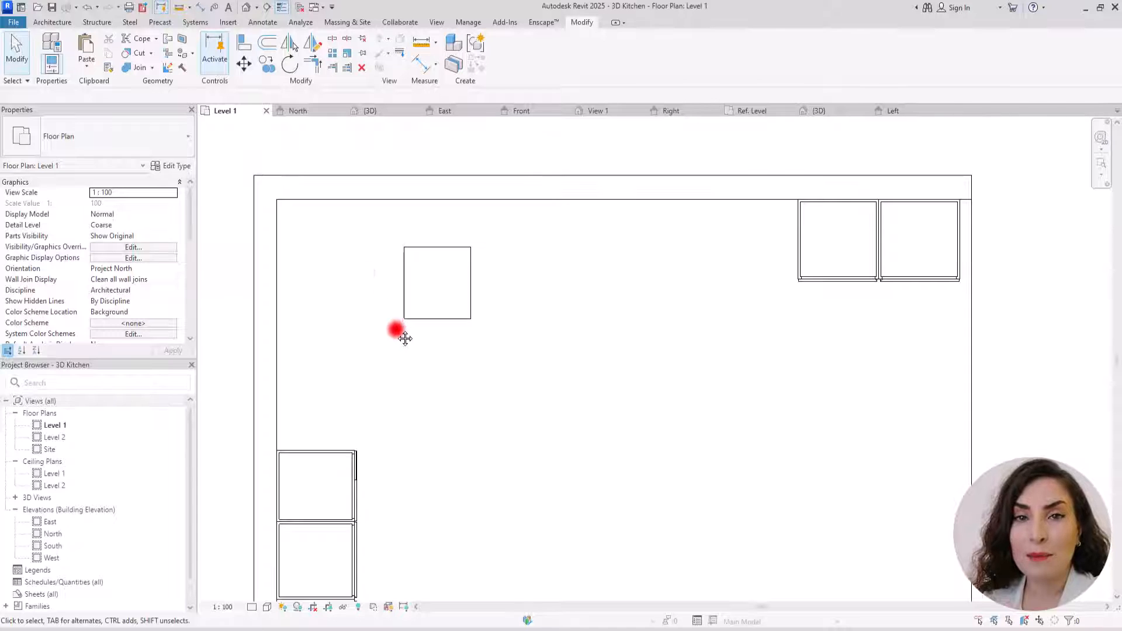
scroll(405, 339, "up", 2)
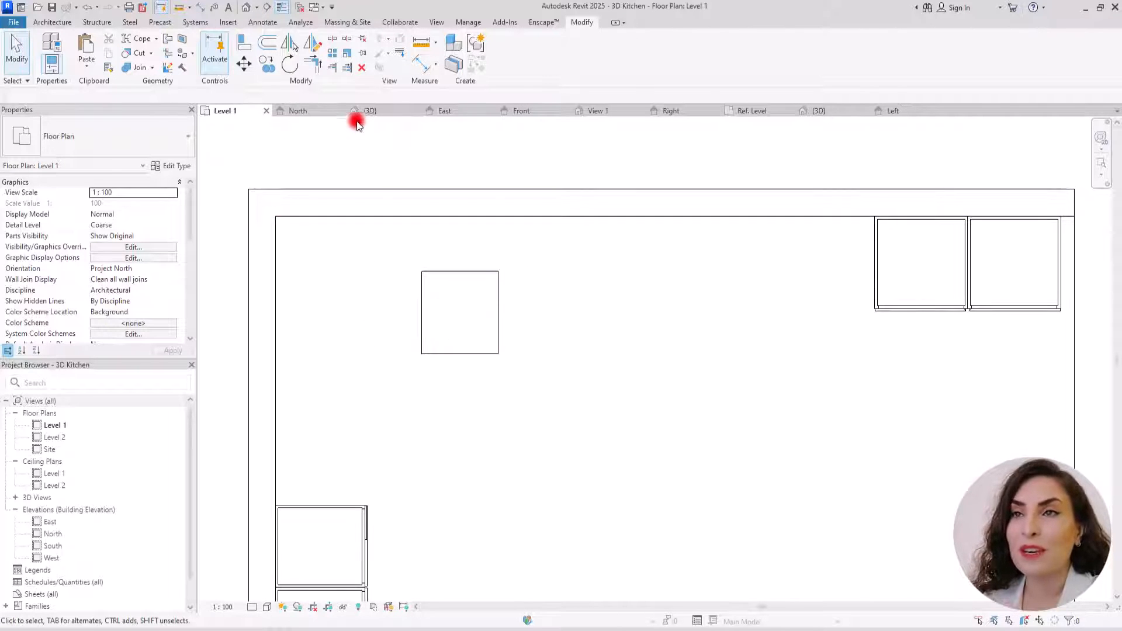
Set the Base Cab type's depth D to 0.6 and reduce its width W.
left_click(372, 111)
scroll(527, 306, "down", 3)
scroll(544, 319, "up", 3)
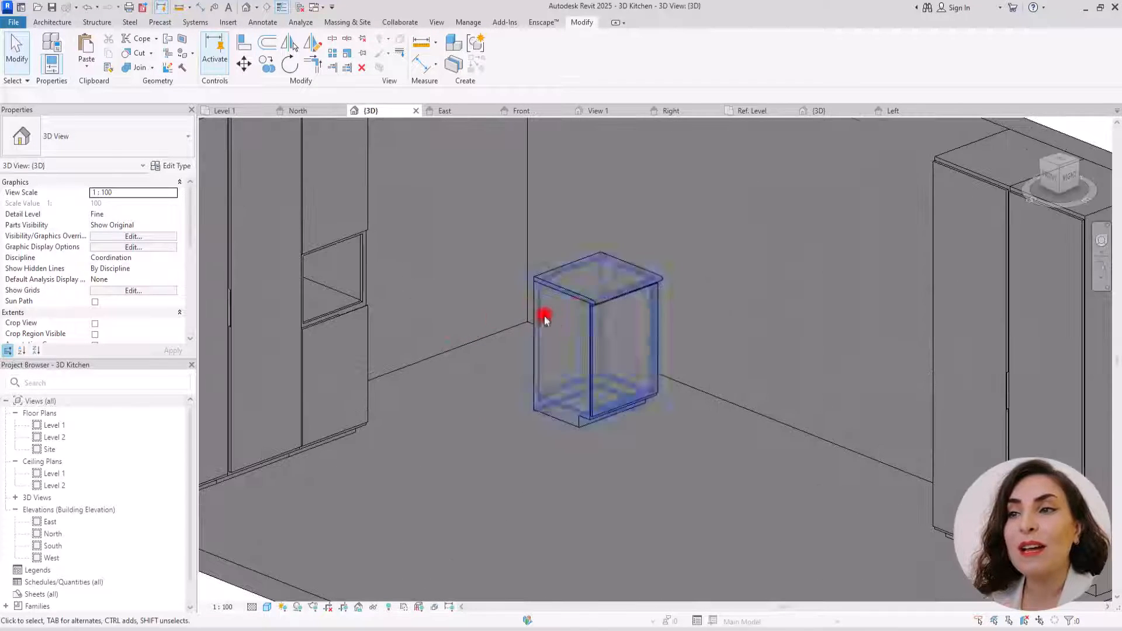
left_click(544, 319)
left_click(166, 165)
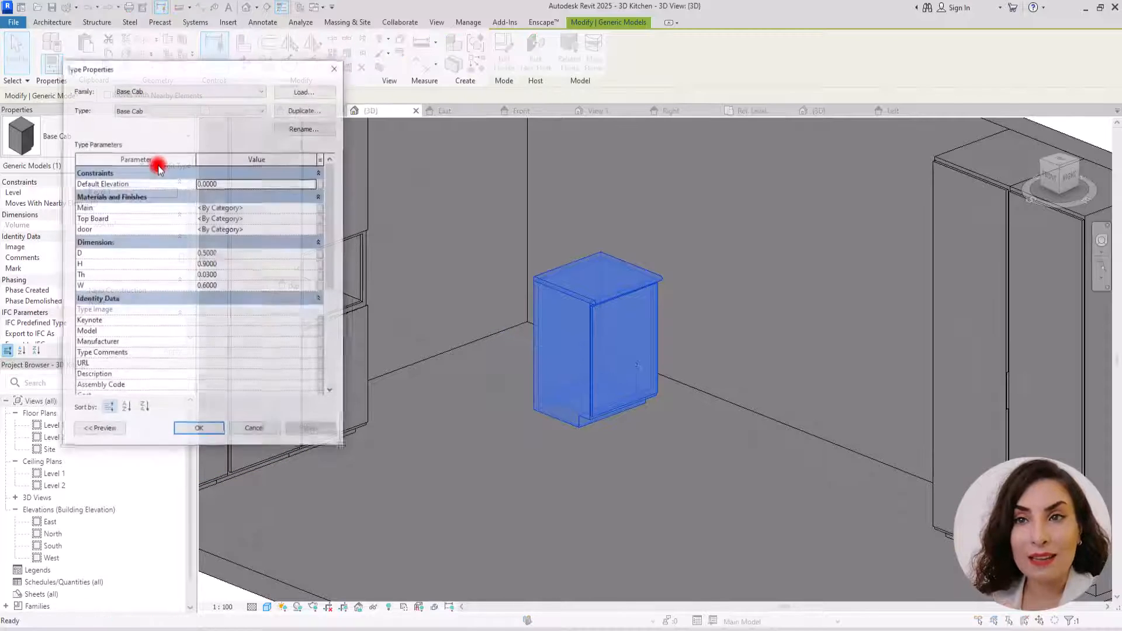
left_click_drag(202, 59, 251, 34)
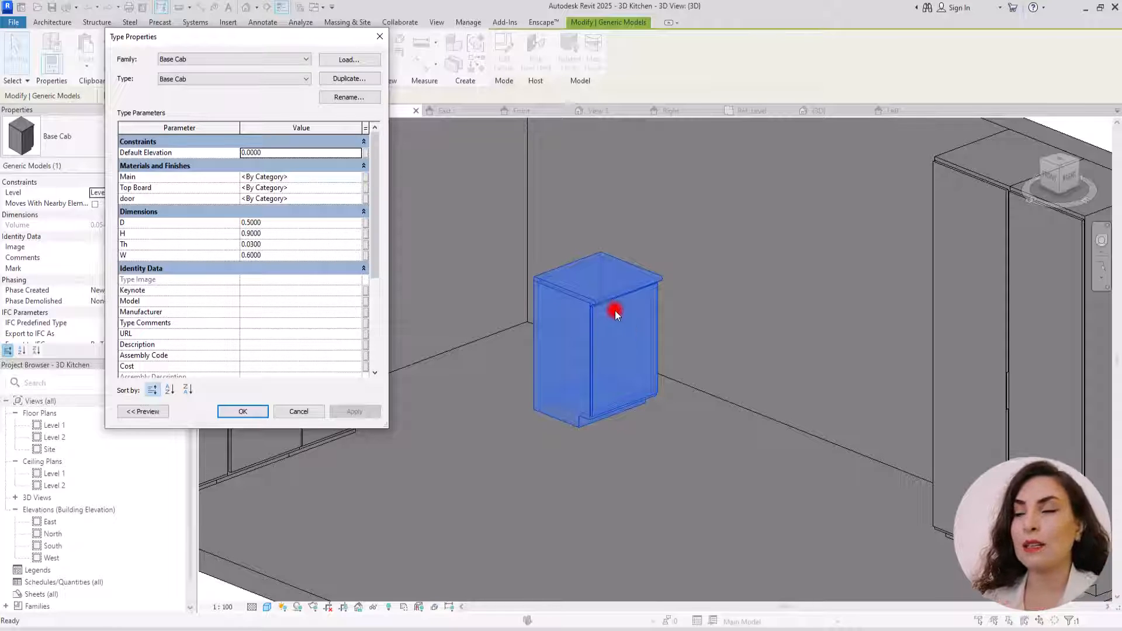
left_click(255, 222)
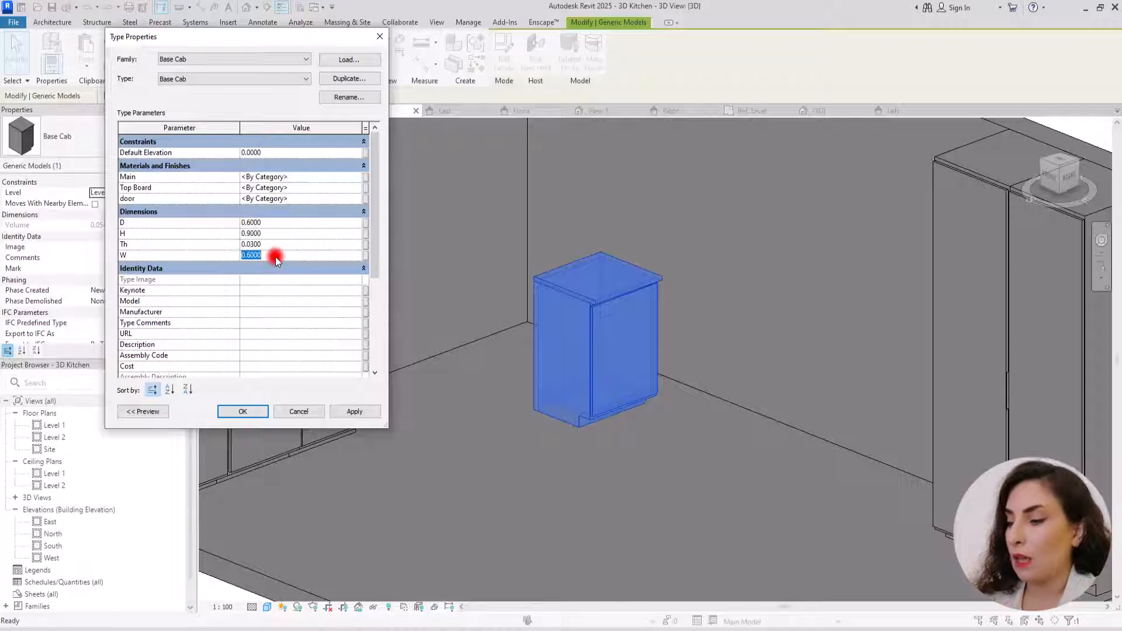
left_click(240, 412)
left_click(473, 497)
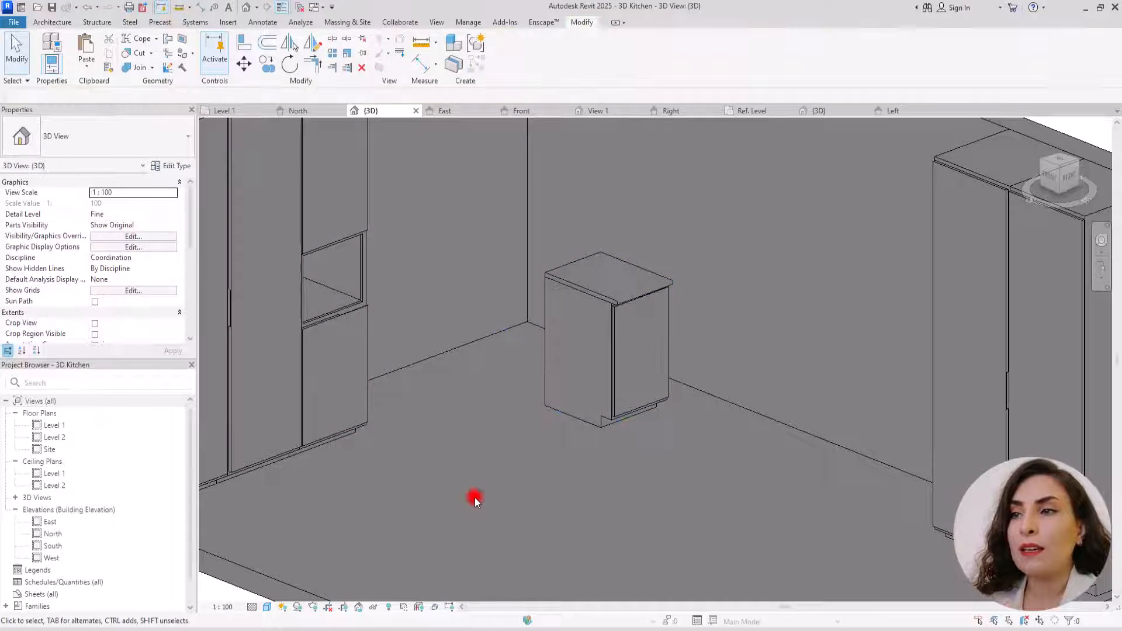
Copy the Base Cab in the Level 1 plan by its upper back corner onto the inner face of the left wall.
scroll(485, 479, "down", 3)
left_click(237, 110)
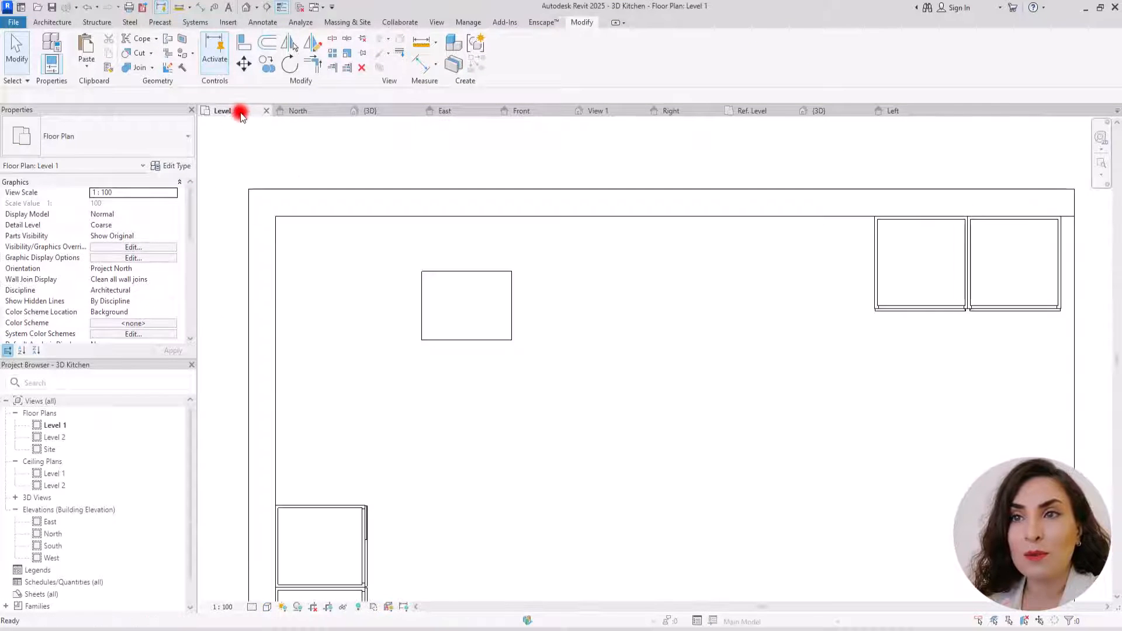
left_click(466, 341)
scroll(240, 176, "up", 3)
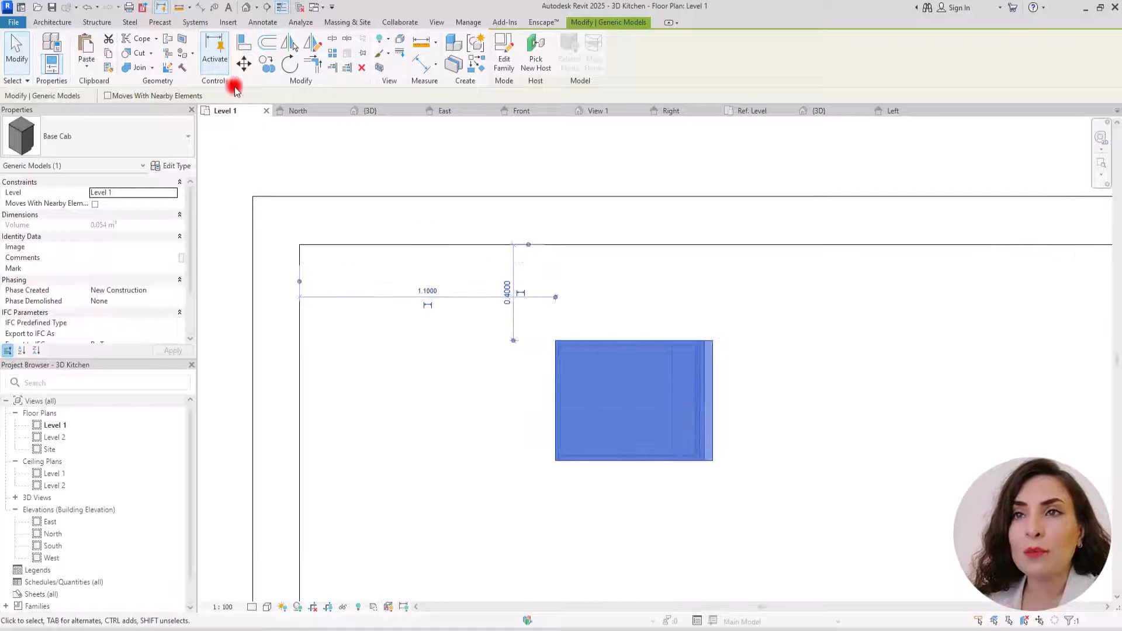
left_click(264, 65)
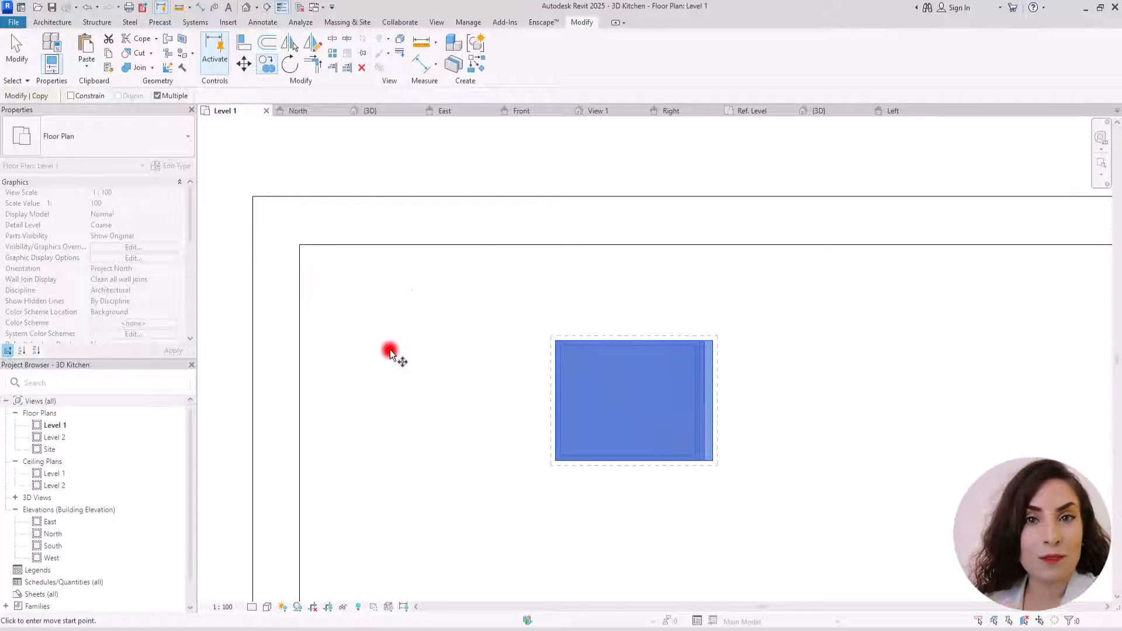
left_click(557, 339)
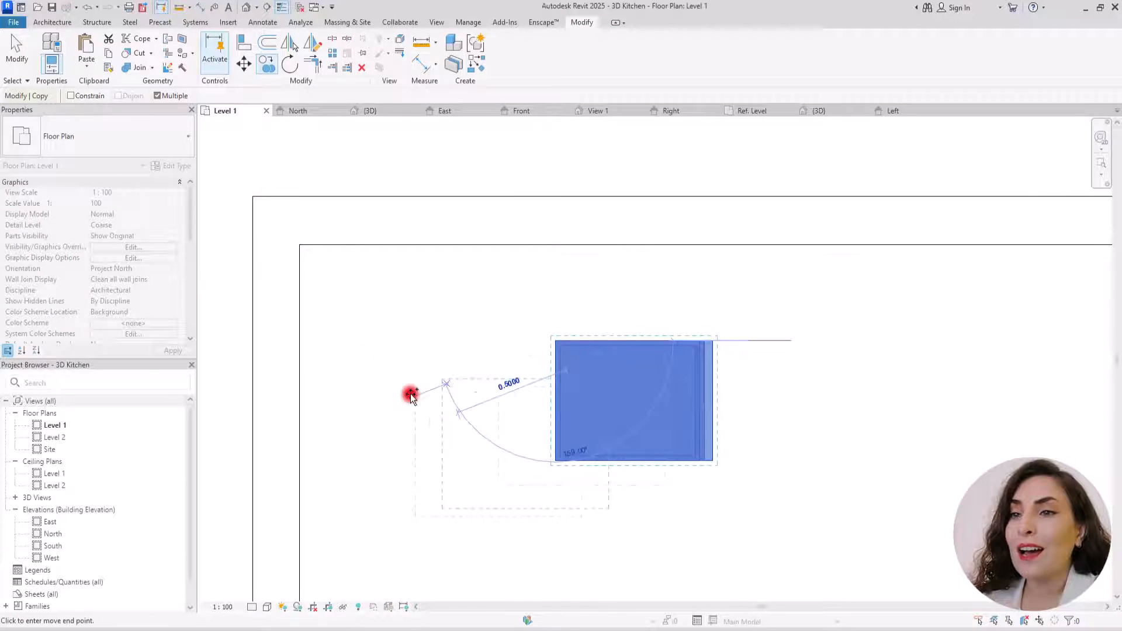
left_click(303, 368)
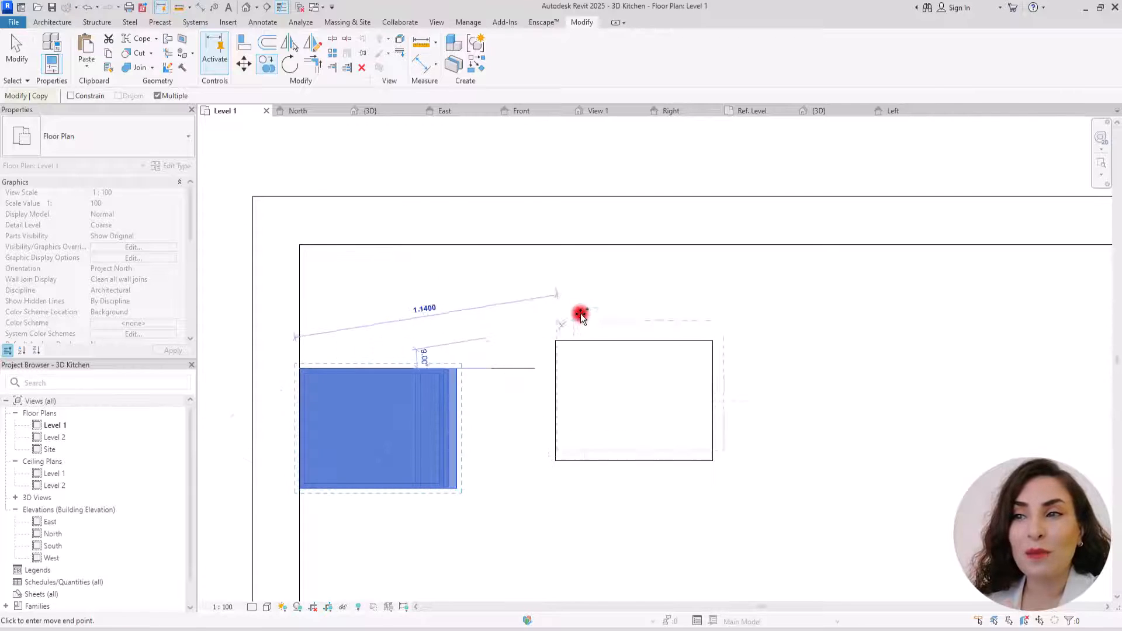
key("Escape")
Rotate the original Base Cab to face away from the upper wall and shift it to about 0.16 from that wall.
left_click(603, 343)
key("space")
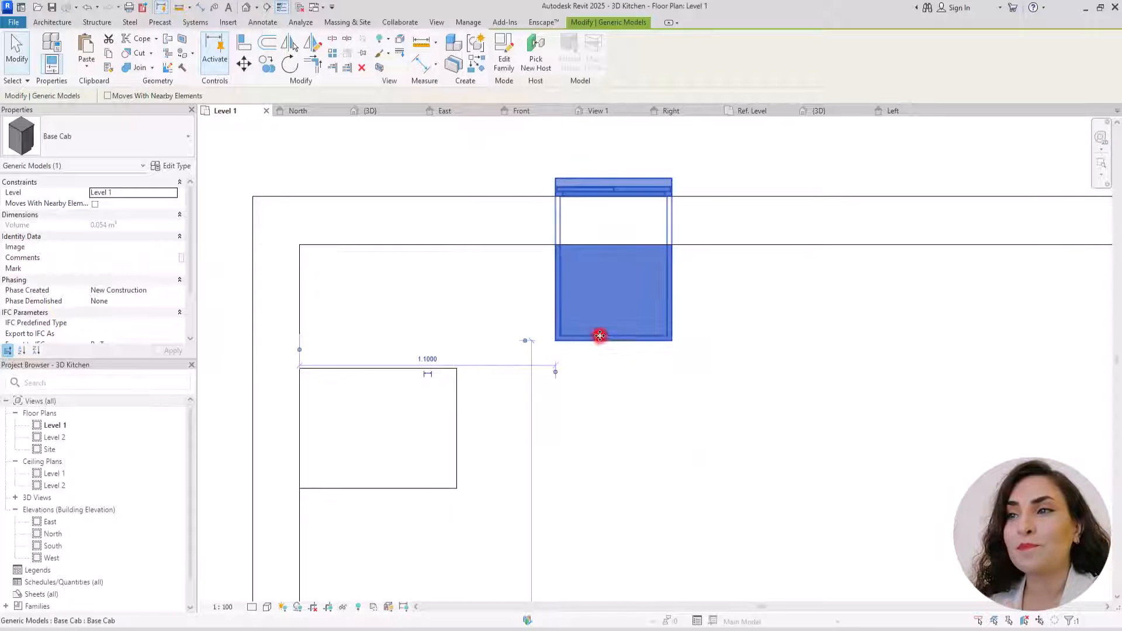
key("space")
key("space")
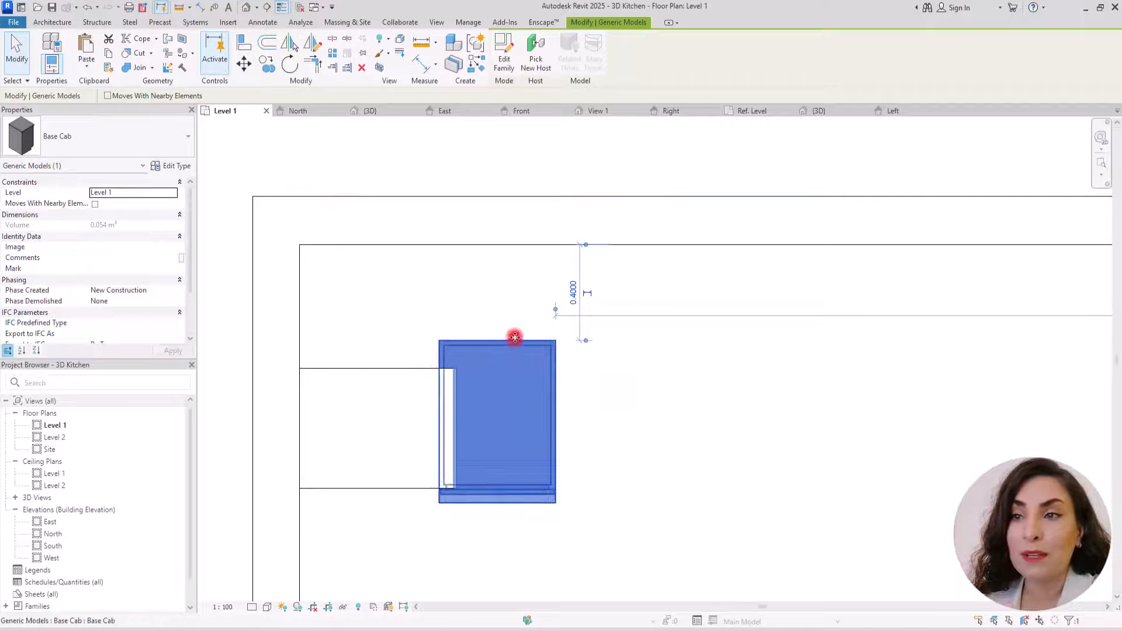
left_click_drag(512, 342, 620, 286)
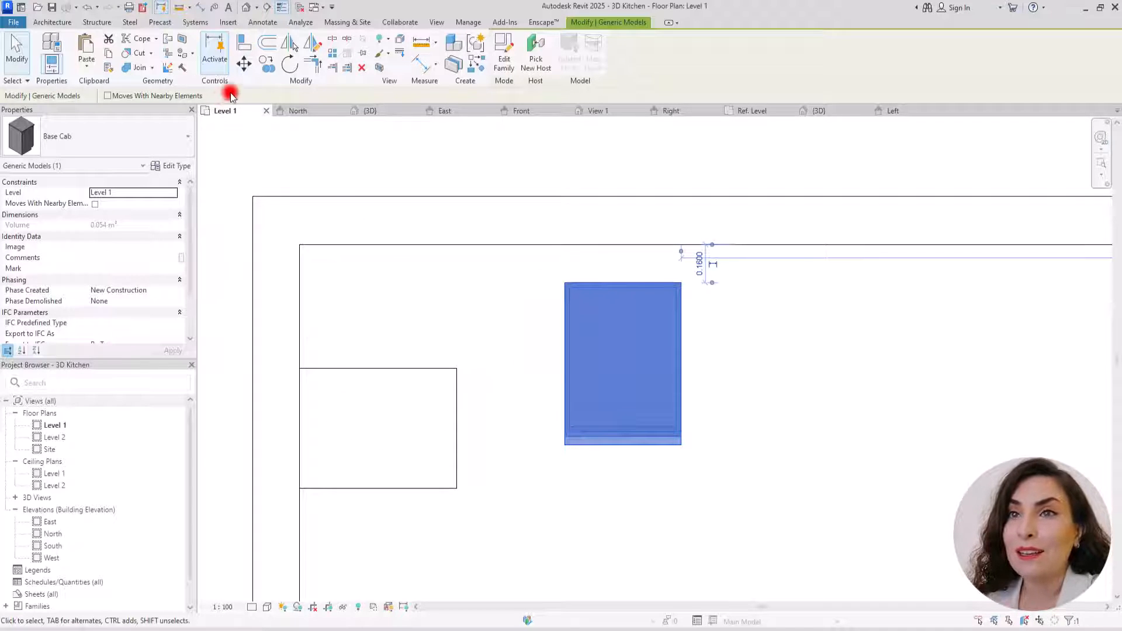
Move the original Base Cab by its upper back corner onto the upper wall's inner face, just clear of the left-wall cabinet.
left_click(243, 64)
left_click(566, 282)
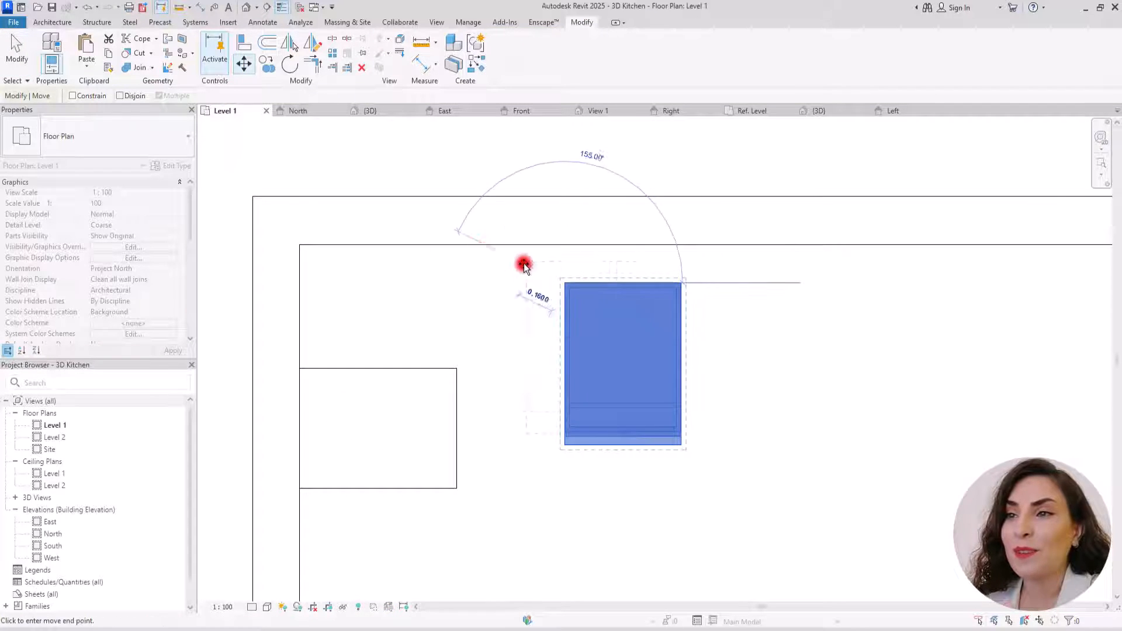
left_click(471, 245)
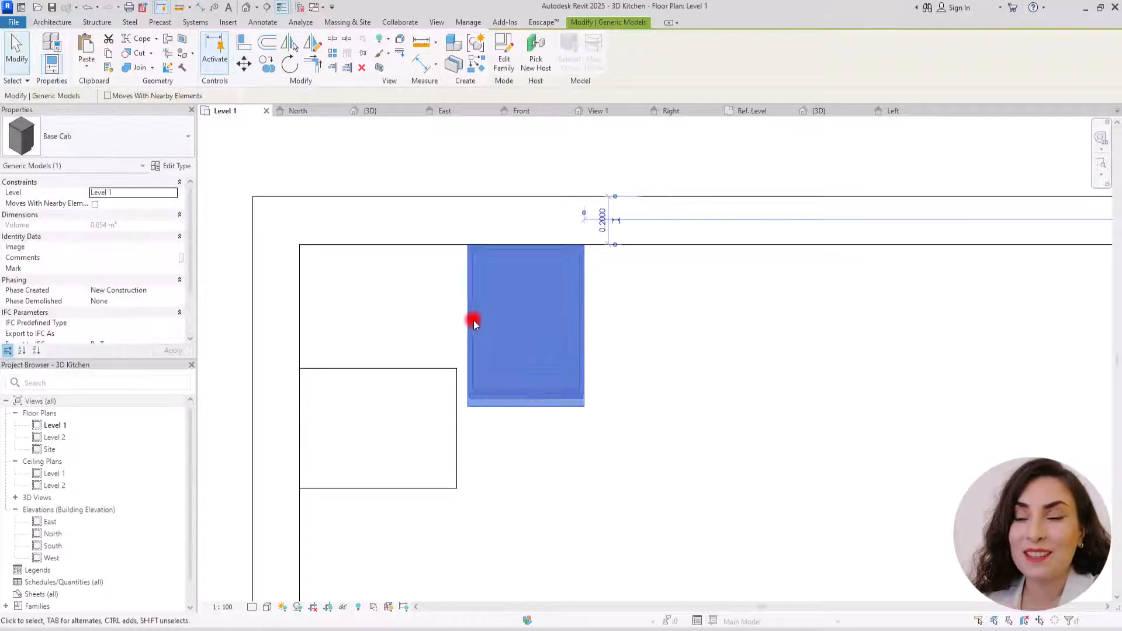
Shift the left-wall Base Cab down to about 0.69 from the upper wall, and nudge the upper-wall Base Cab left until their corners meet.
left_click(383, 371)
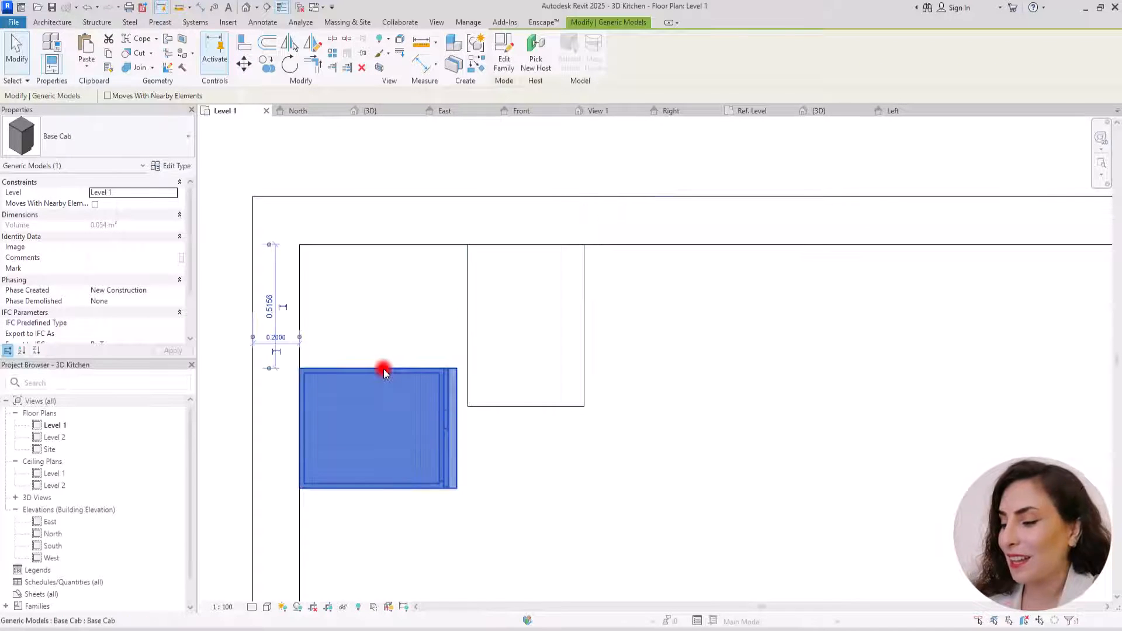
key("Down")
key("Down")
key("Down")
key("Down")
key("Down")
key("Down")
key("Down")
key("Down")
key("Down")
key("Down")
key("Down")
key("Down")
key("Down")
key("Down")
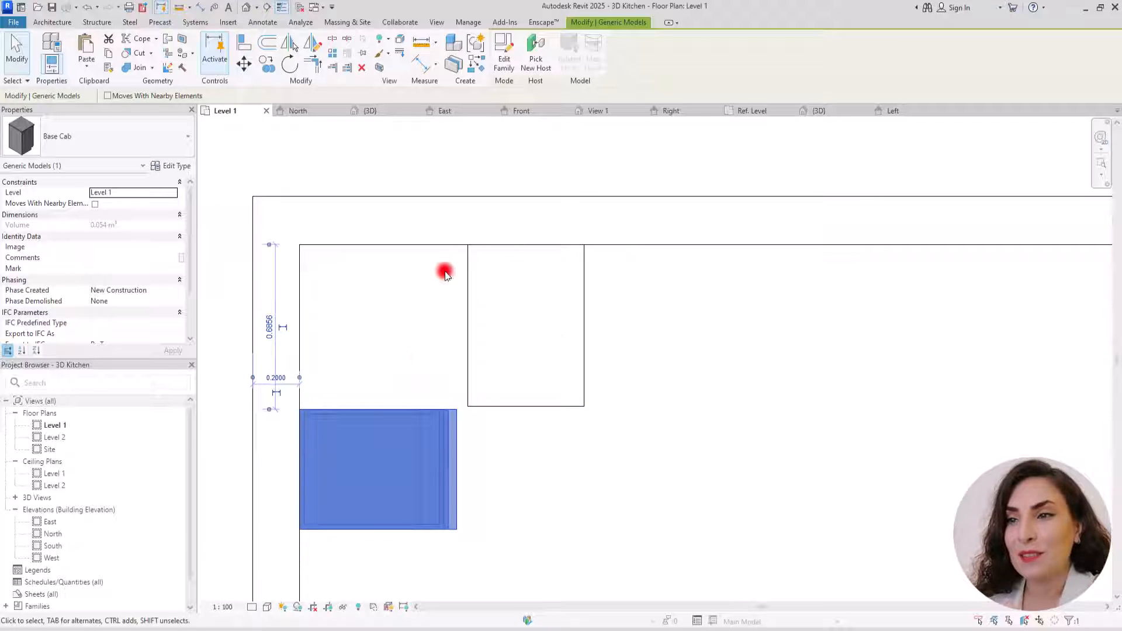
left_click(467, 257)
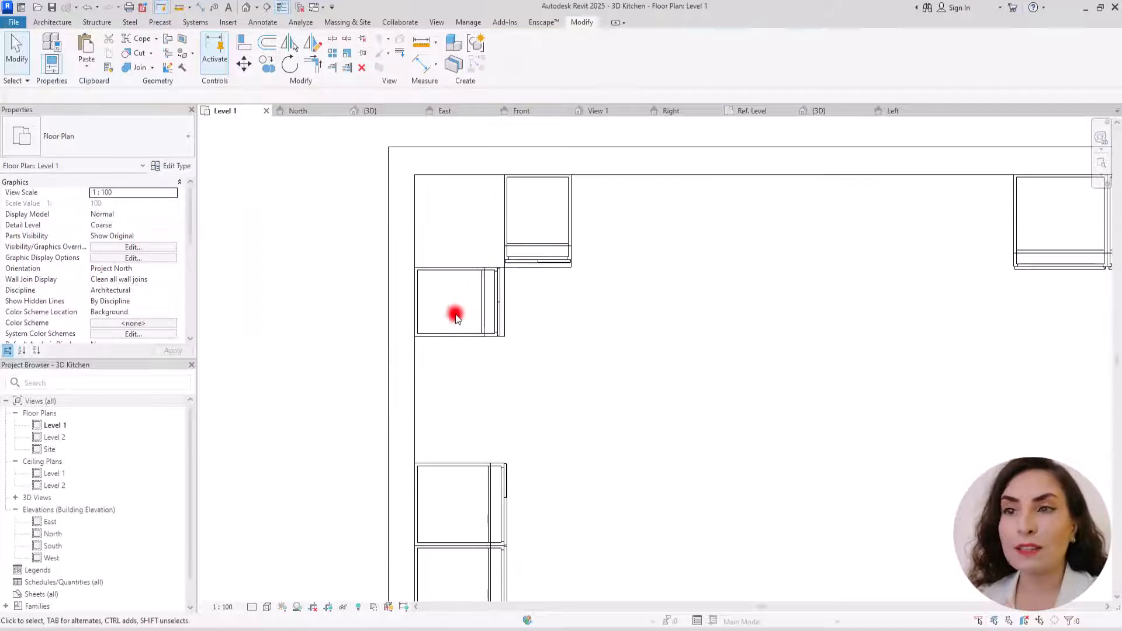
scroll(456, 316, "up", 1)
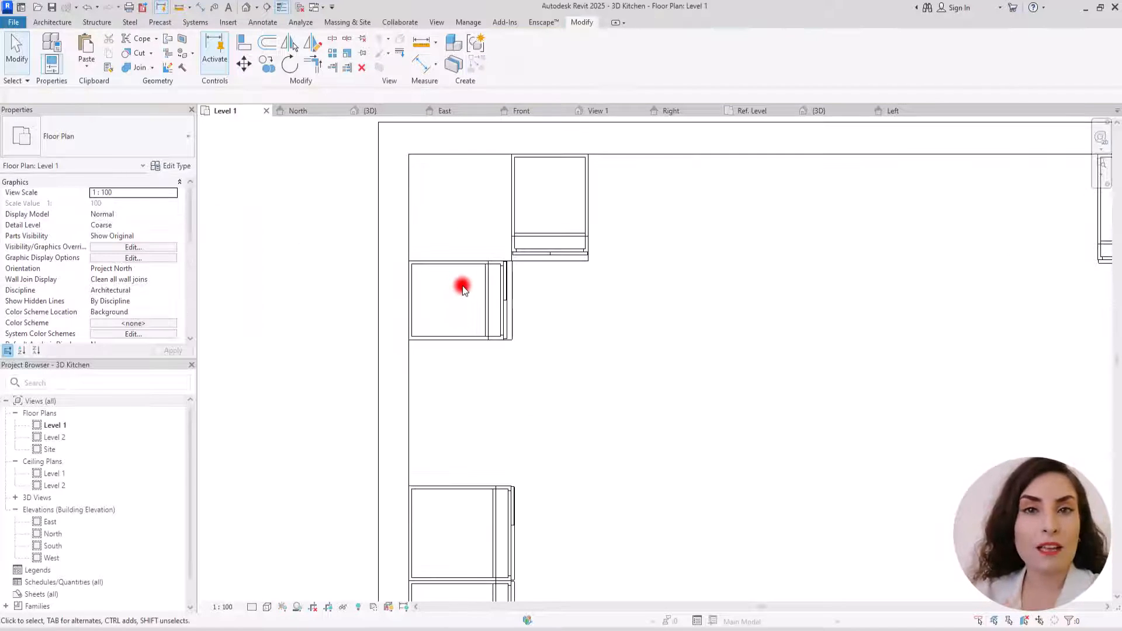
left_click(486, 293)
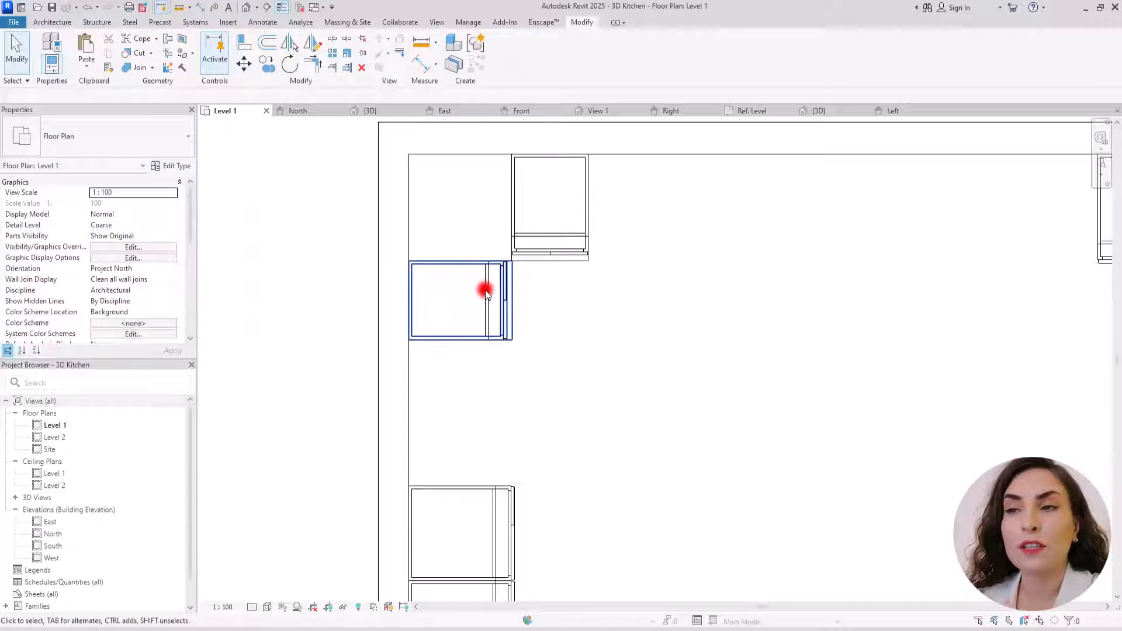
left_click(521, 226)
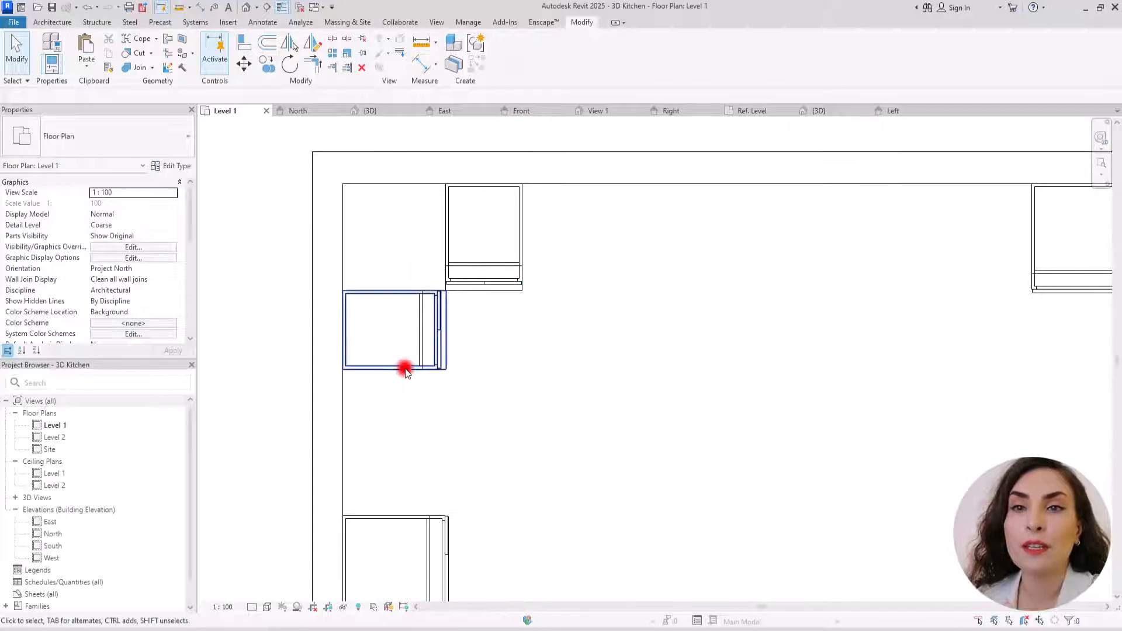
Array the left-wall Base Cab downward along the wall as 3 grouped items, spaced one cabinet width apart.
scroll(374, 377, "up", 3)
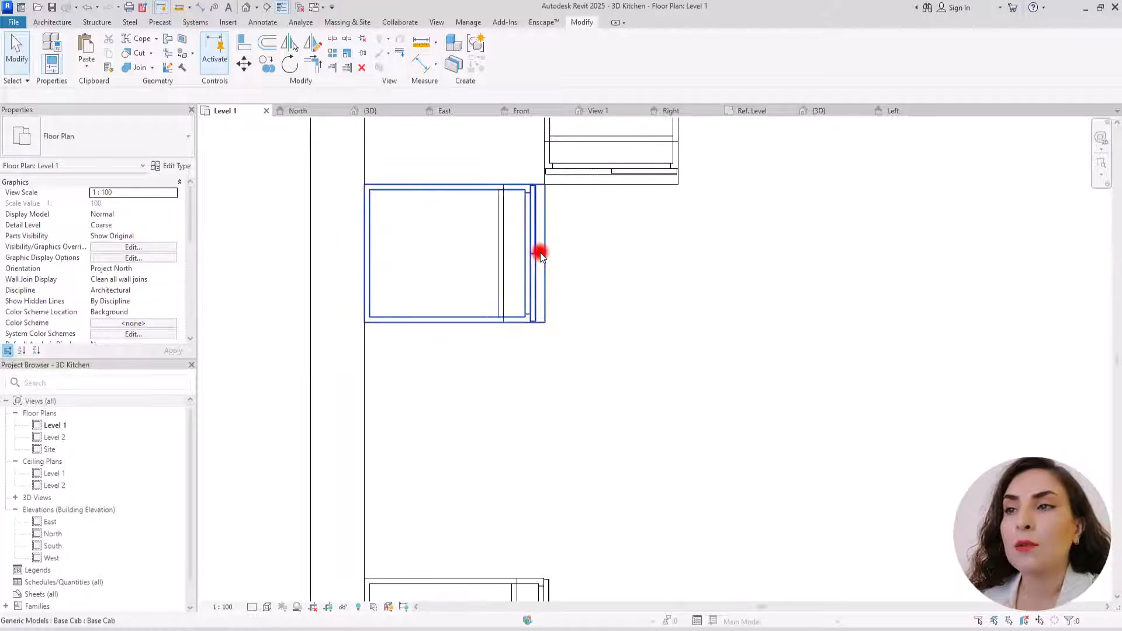
left_click(511, 257)
left_click(332, 52)
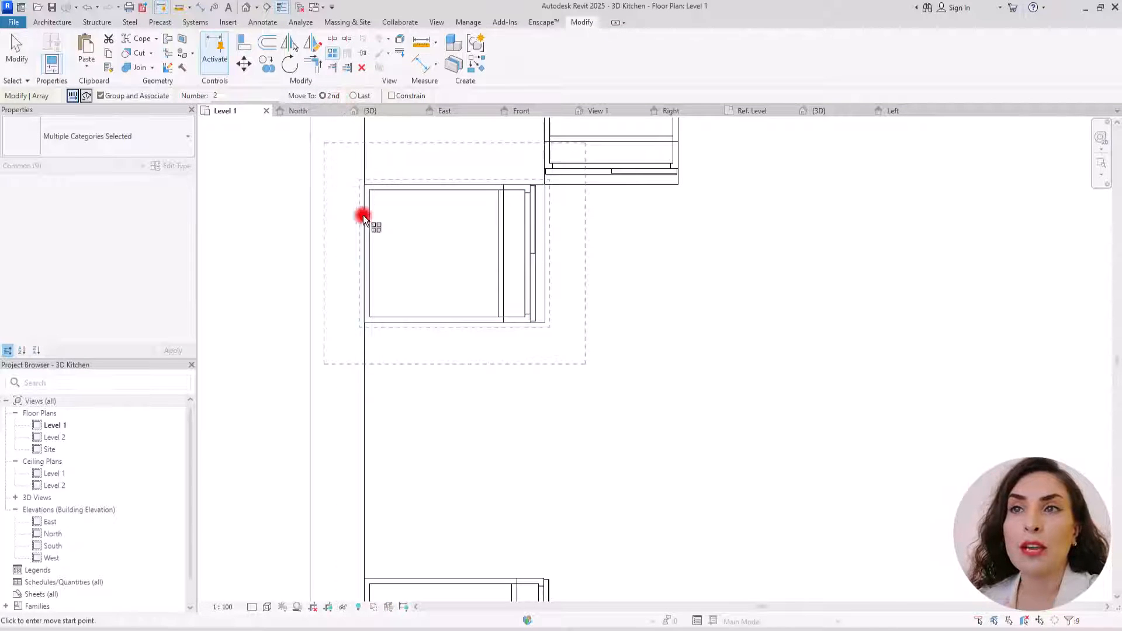
left_click(365, 184)
left_click(361, 326)
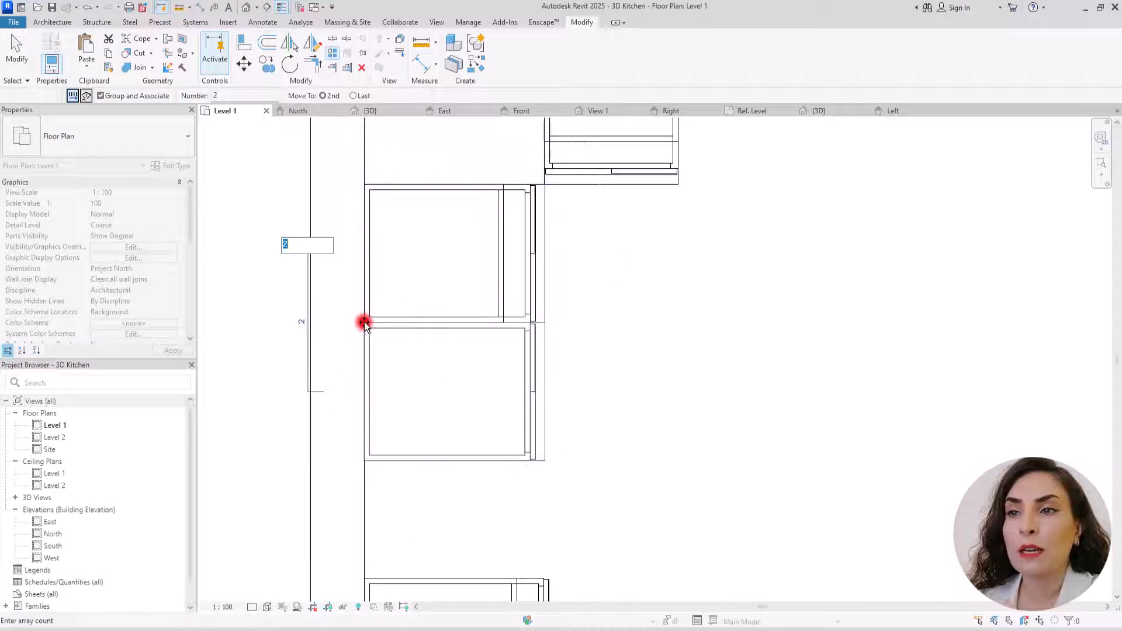
key("Return")
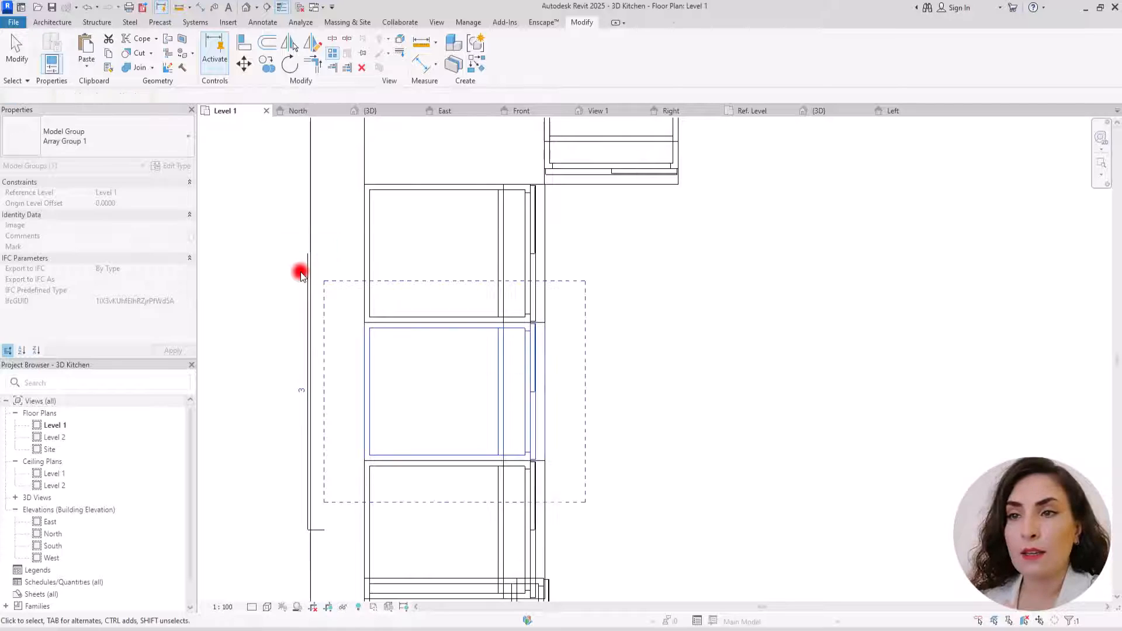
scroll(501, 234, "down", 2)
scroll(613, 365, "down", 2)
left_click(613, 364)
Edit the first left-wall array group and set the Base Cab type's width W to 0.47, then finish the group edit.
scroll(494, 357, "up", 5)
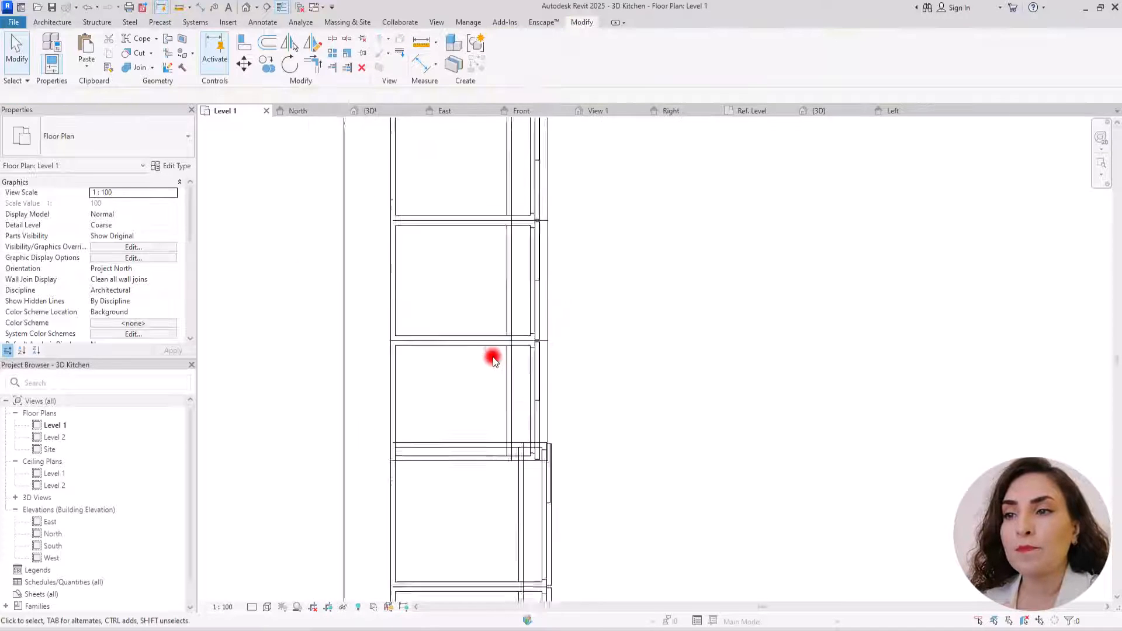
middle_click_drag(664, 301, 659, 360)
scroll(659, 360, "up", 1)
scroll(622, 346, "down", 2)
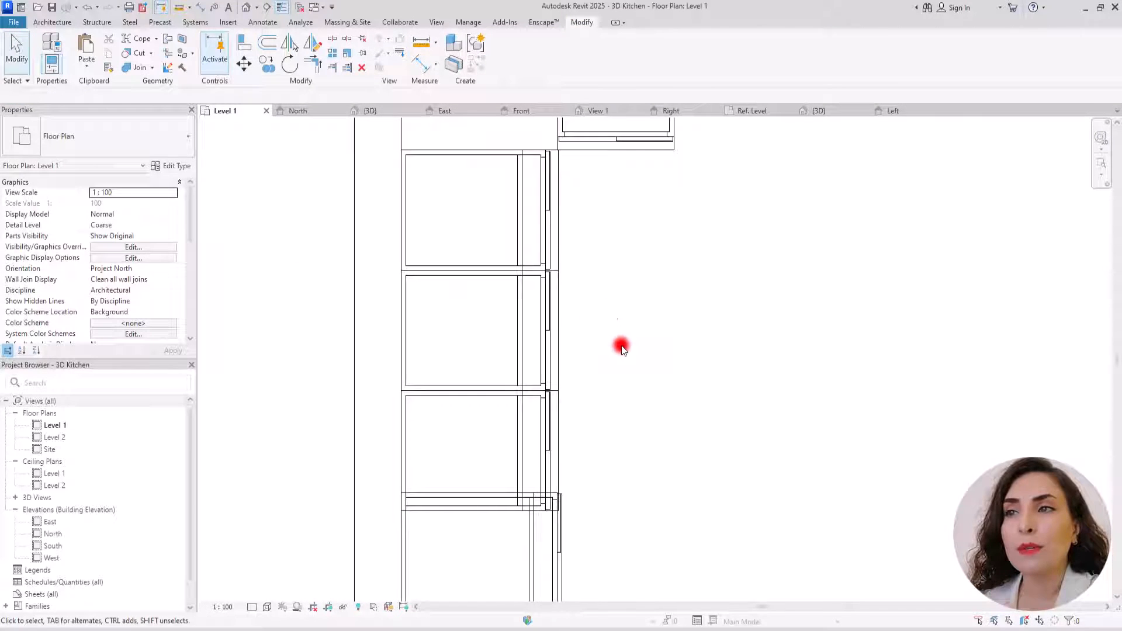
left_click(549, 203)
left_click(503, 54)
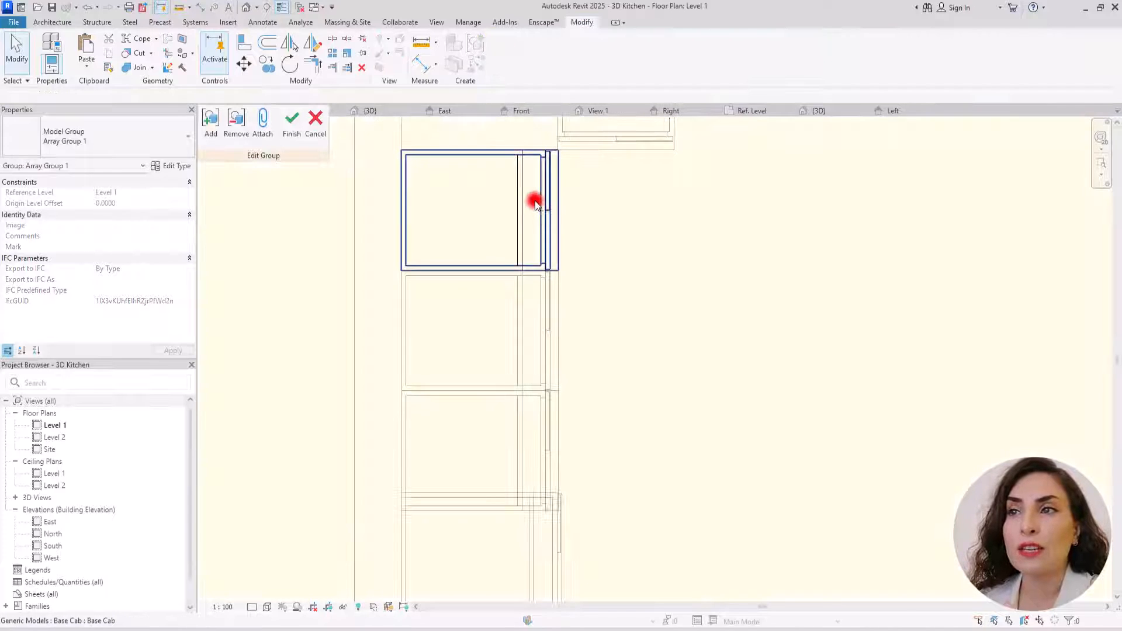
left_click(550, 188)
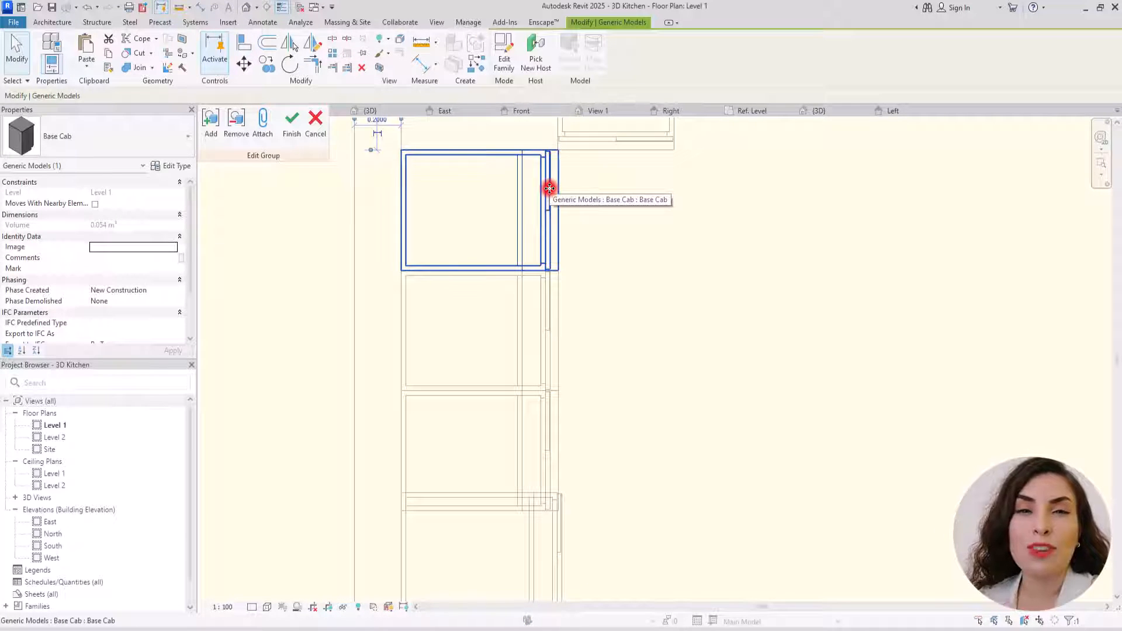
left_click(177, 166)
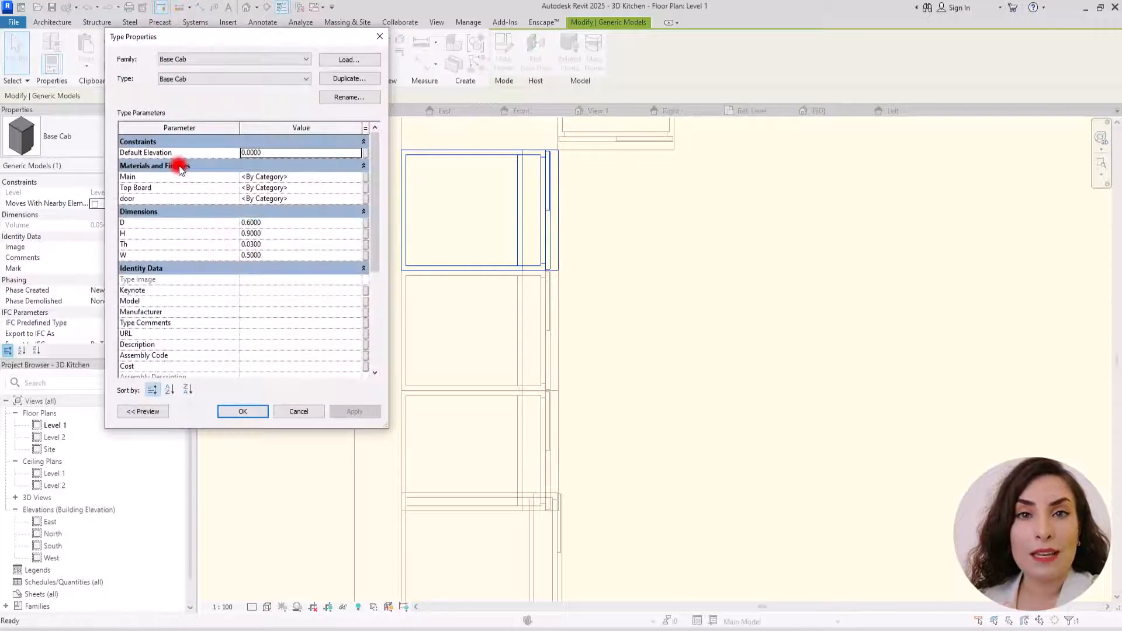
left_click(270, 255)
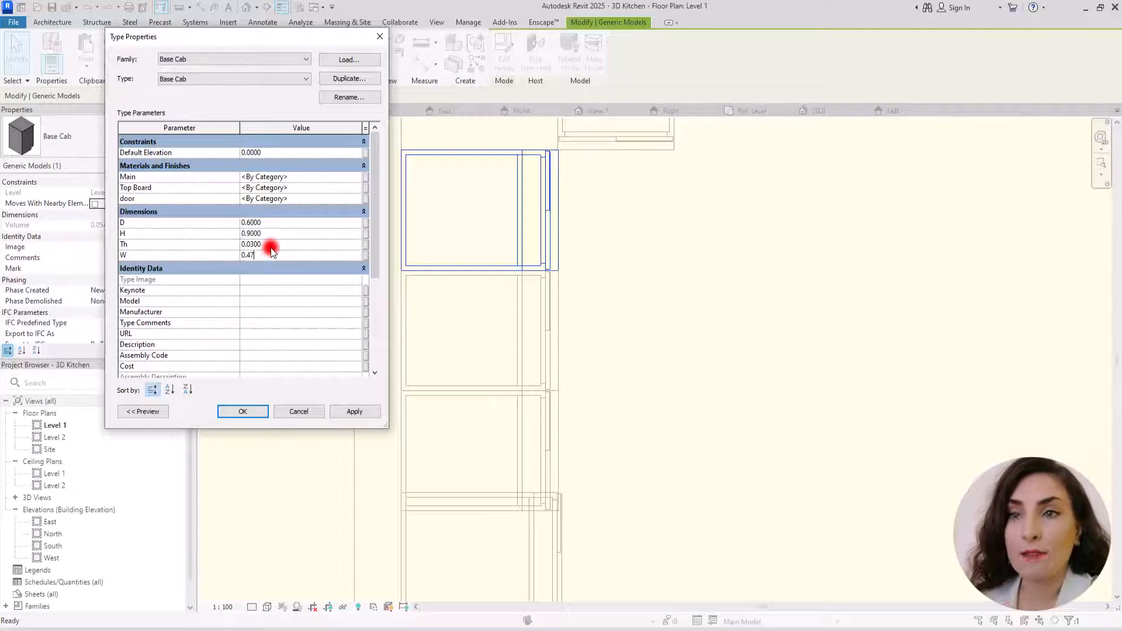
left_click(243, 411)
left_click(289, 115)
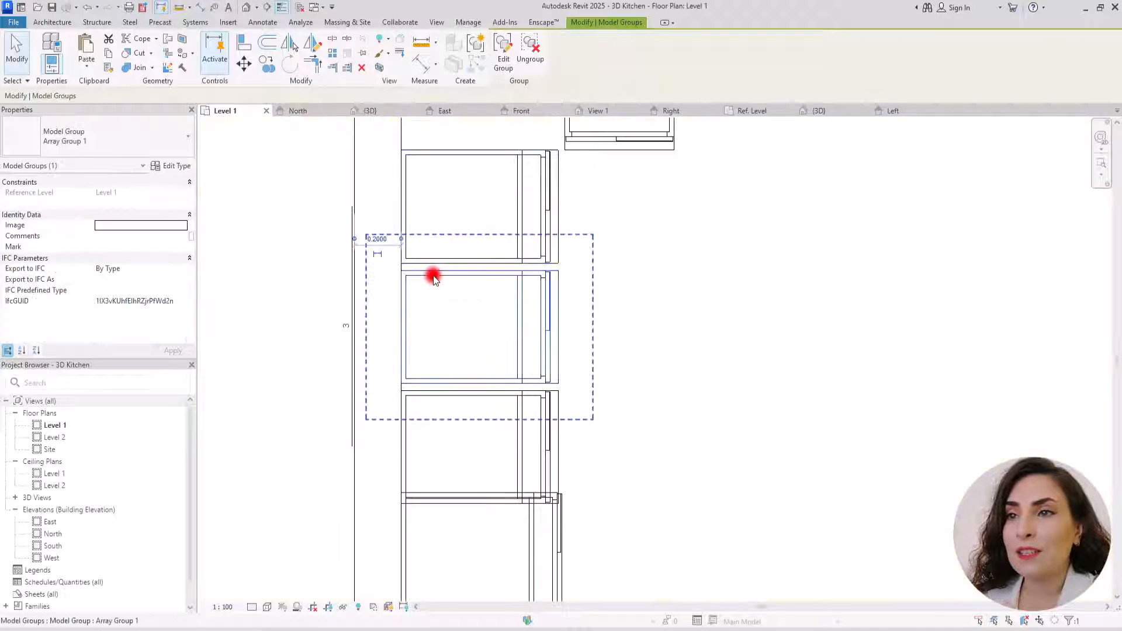
Align the second arrayed Base Cab's upper edge to the first one's lower edge to close the gaps in the left-wall row.
left_click(255, 58)
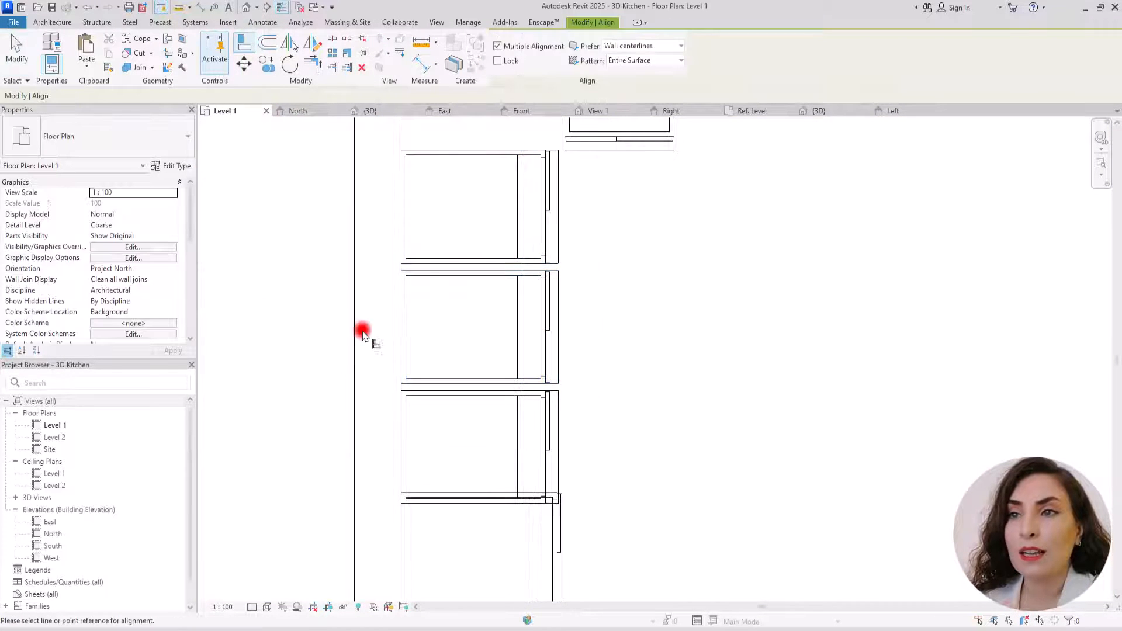
left_click(428, 262)
left_click(425, 271)
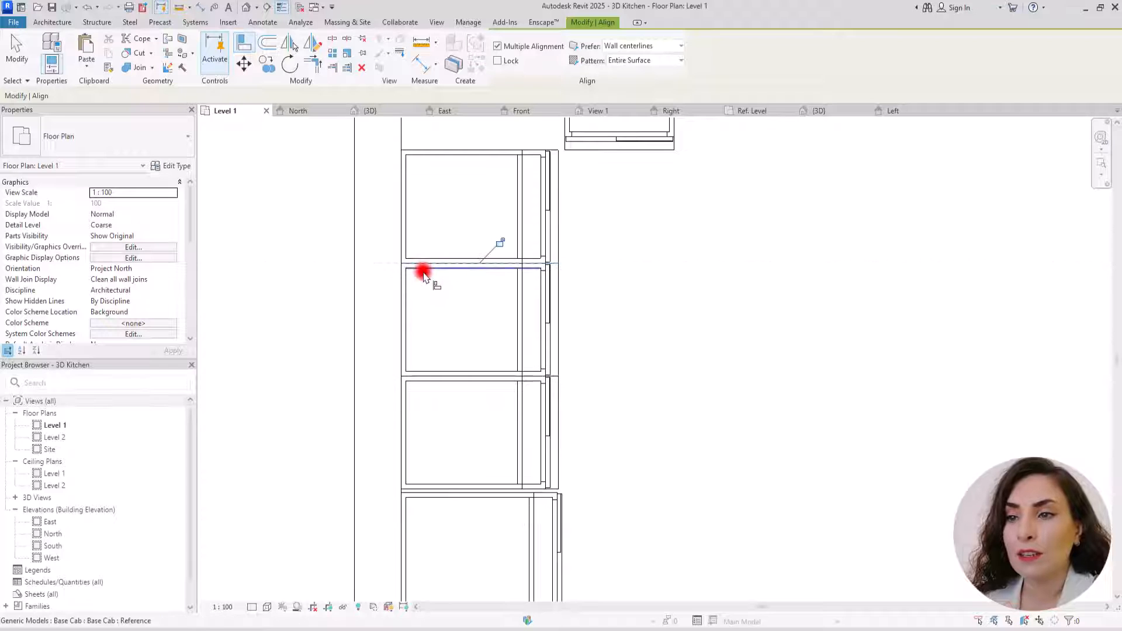
key("Escape")
key("Escape")
scroll(513, 503, "up", 3)
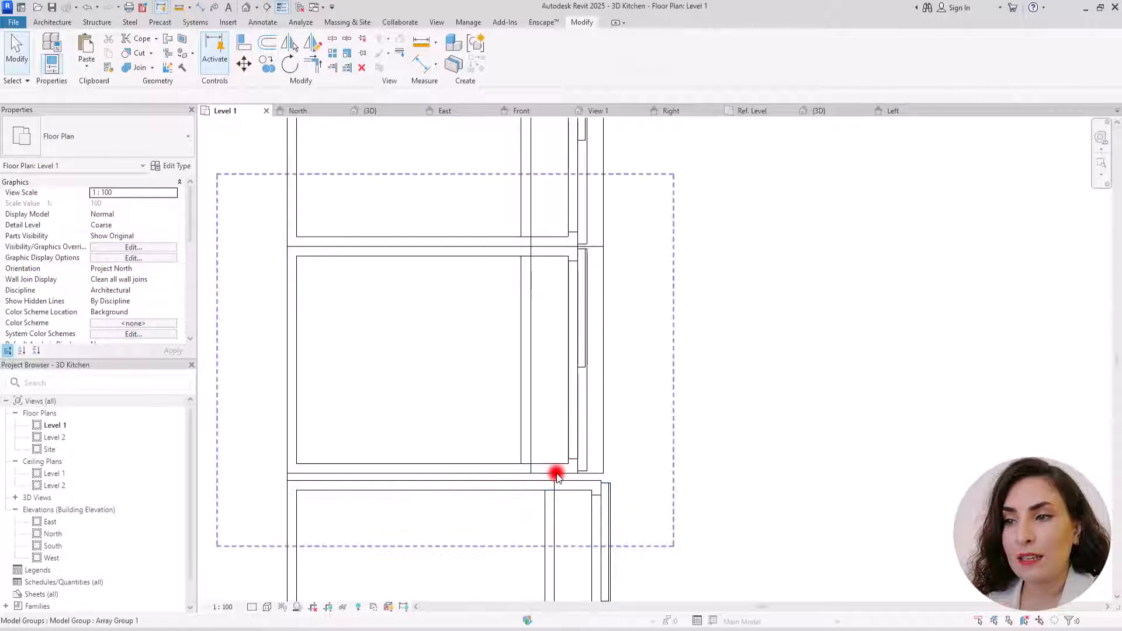
left_click(556, 477)
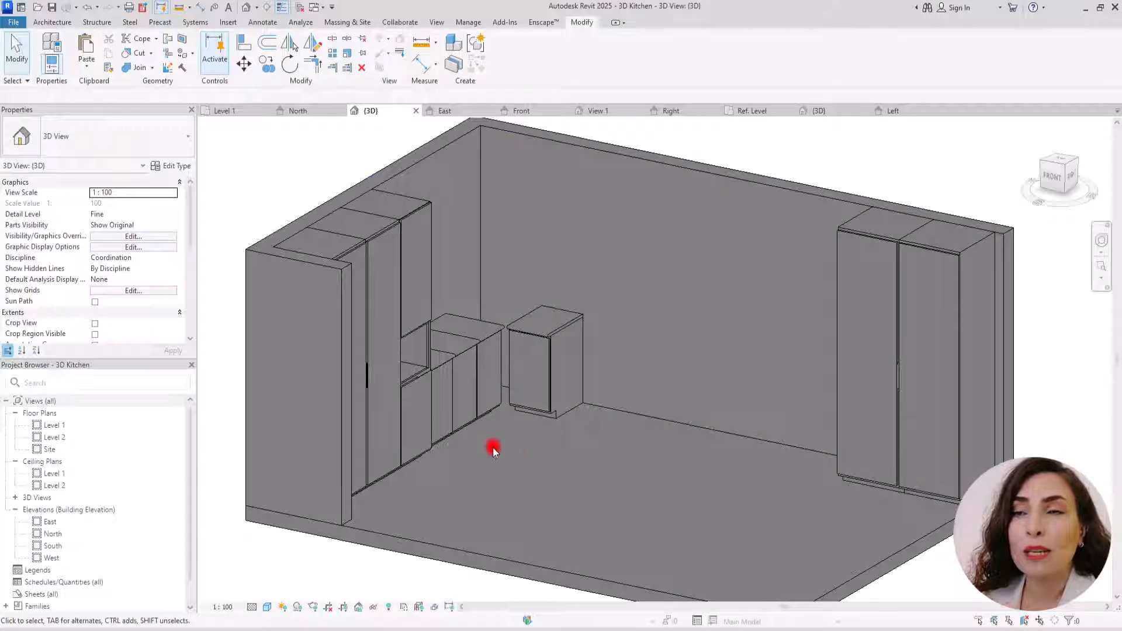
In the Level 1 plan, array the upper-wall Base Cab to the right as 7 grouped items spaced one cabinet width apart.
left_click(227, 111)
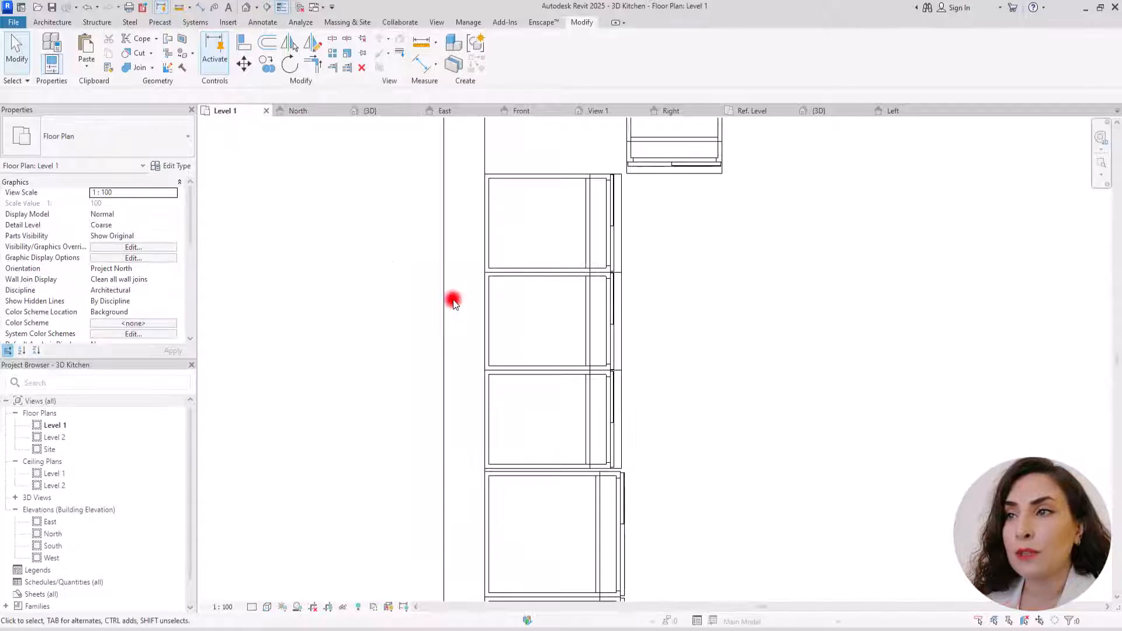
scroll(454, 301, "down", 3)
left_click(539, 248)
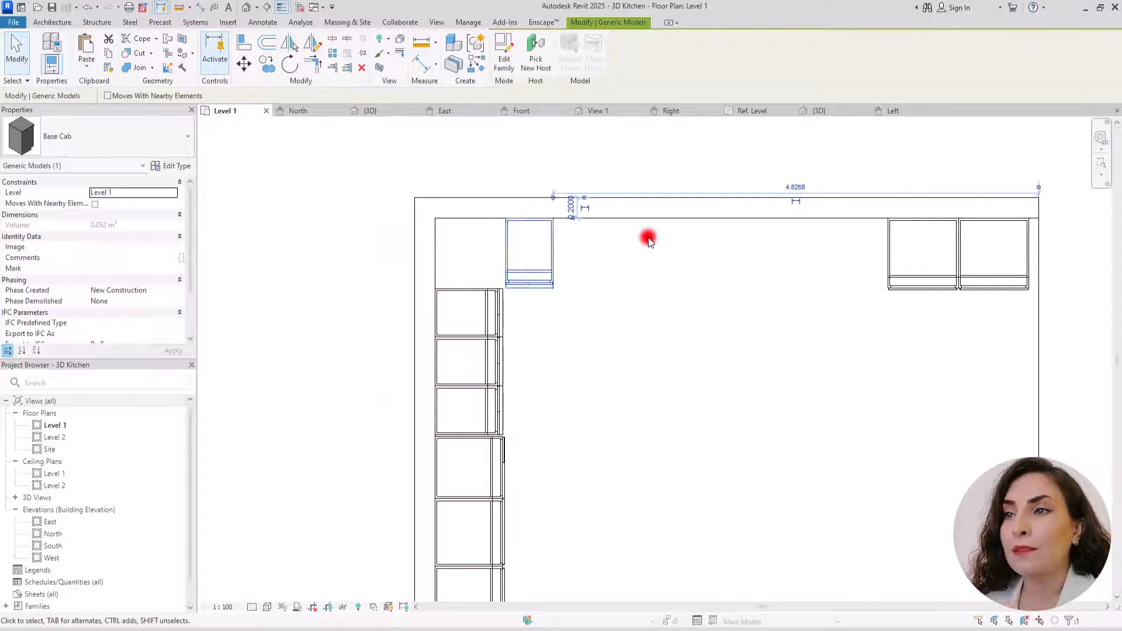
scroll(647, 238, "up", 3)
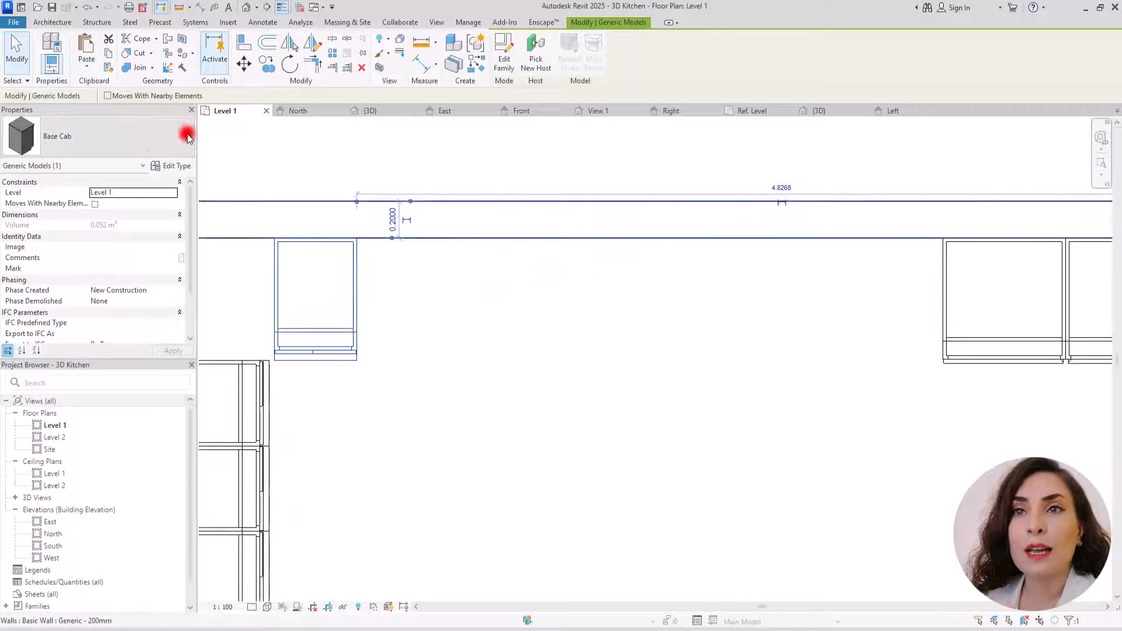
left_click(332, 52)
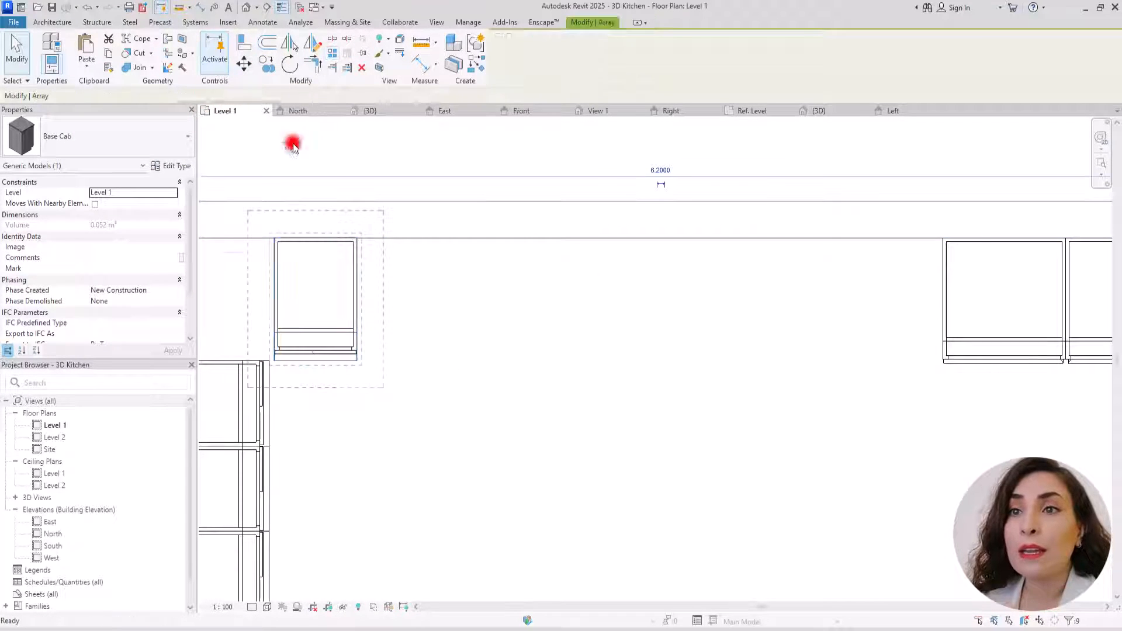
left_click(275, 233)
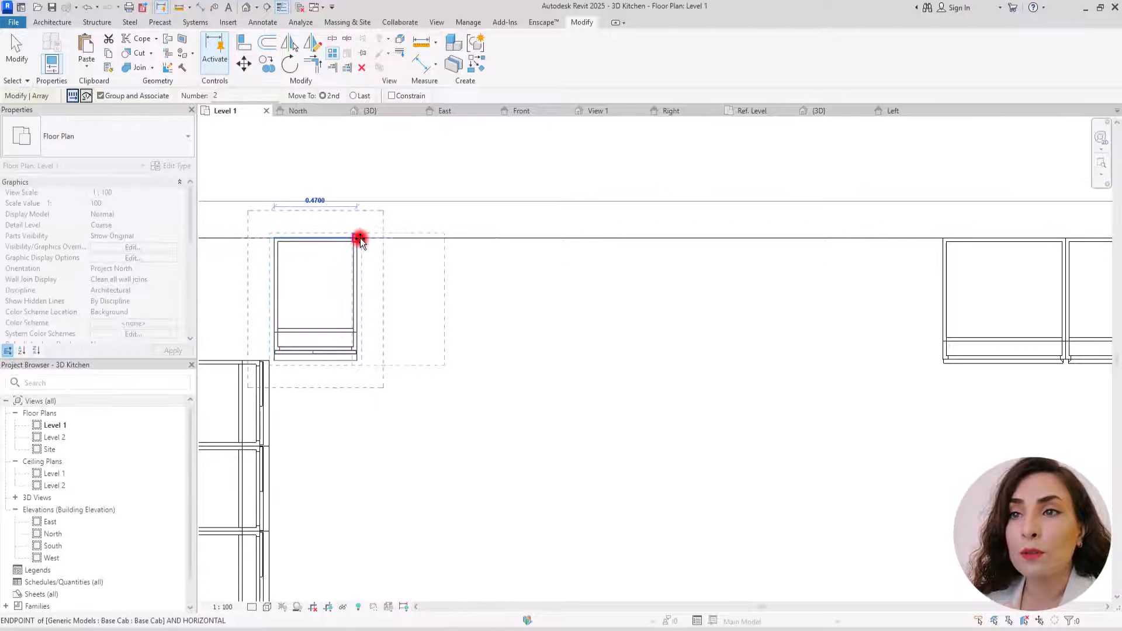
left_click(358, 239)
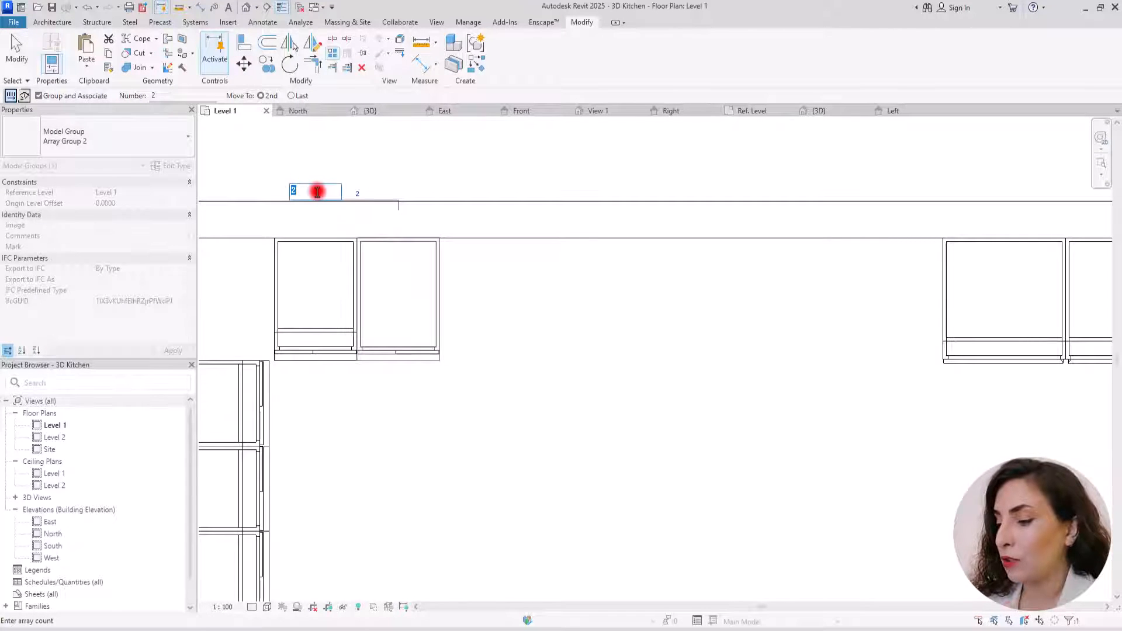
type("7")
key("Return")
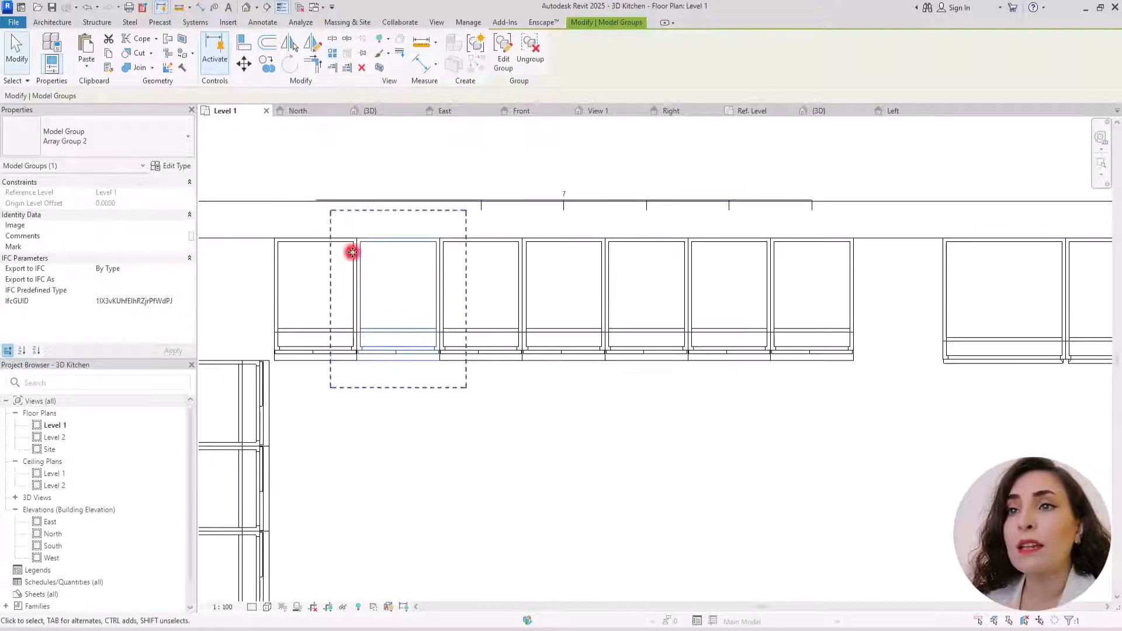
Edit the first group of the upper-wall array and open its Base Cab type's width W for editing.
left_click(278, 283)
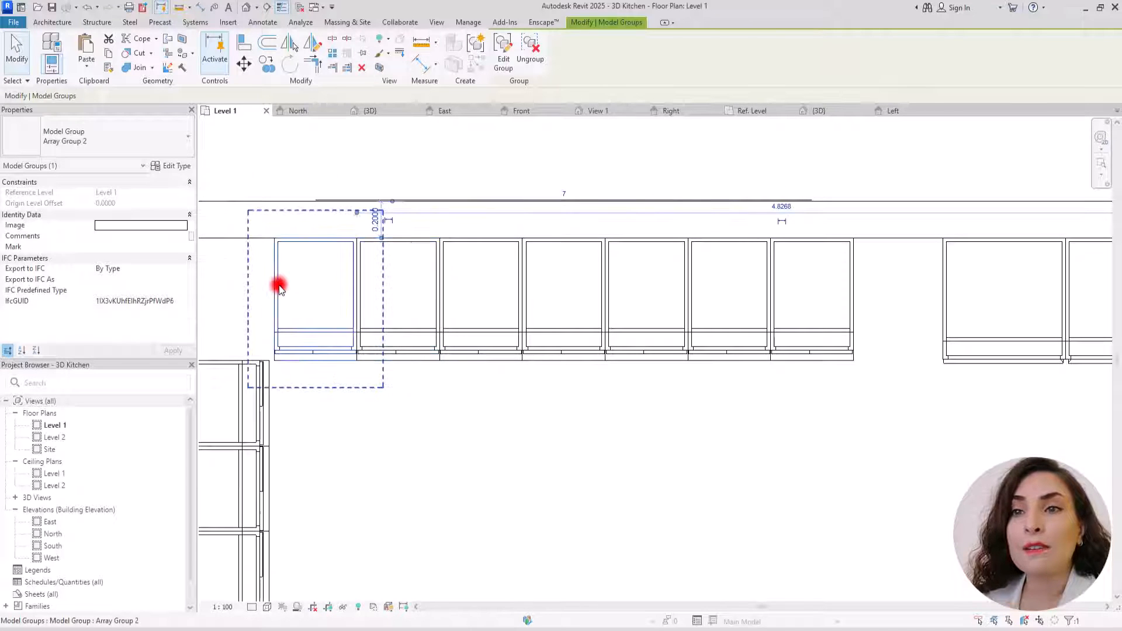
left_click(506, 46)
left_click(281, 271)
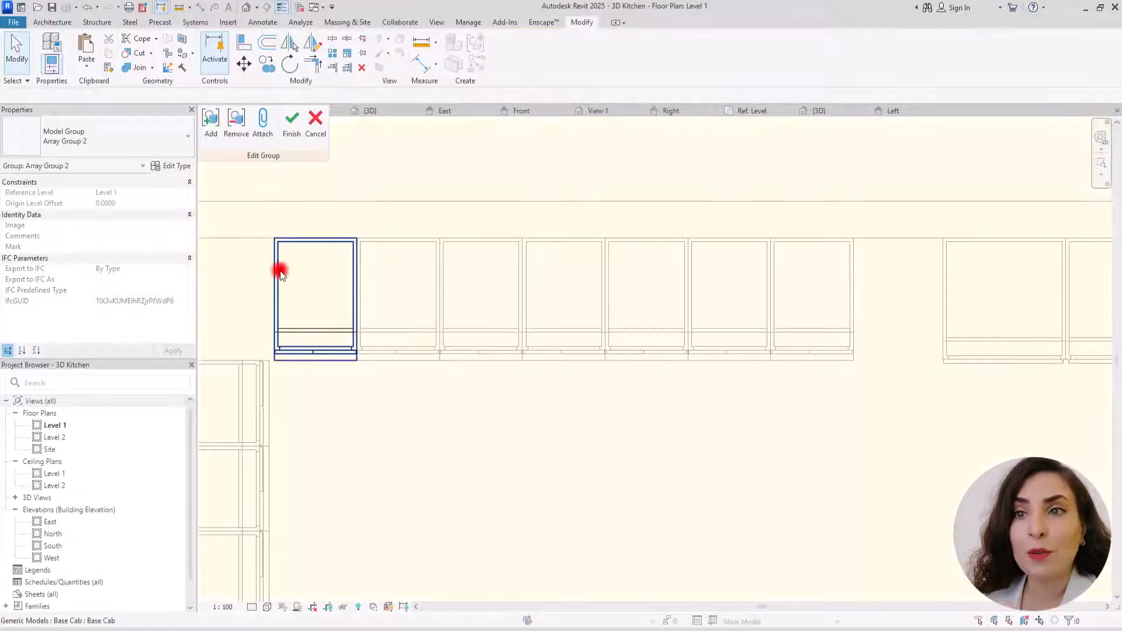
left_click(175, 166)
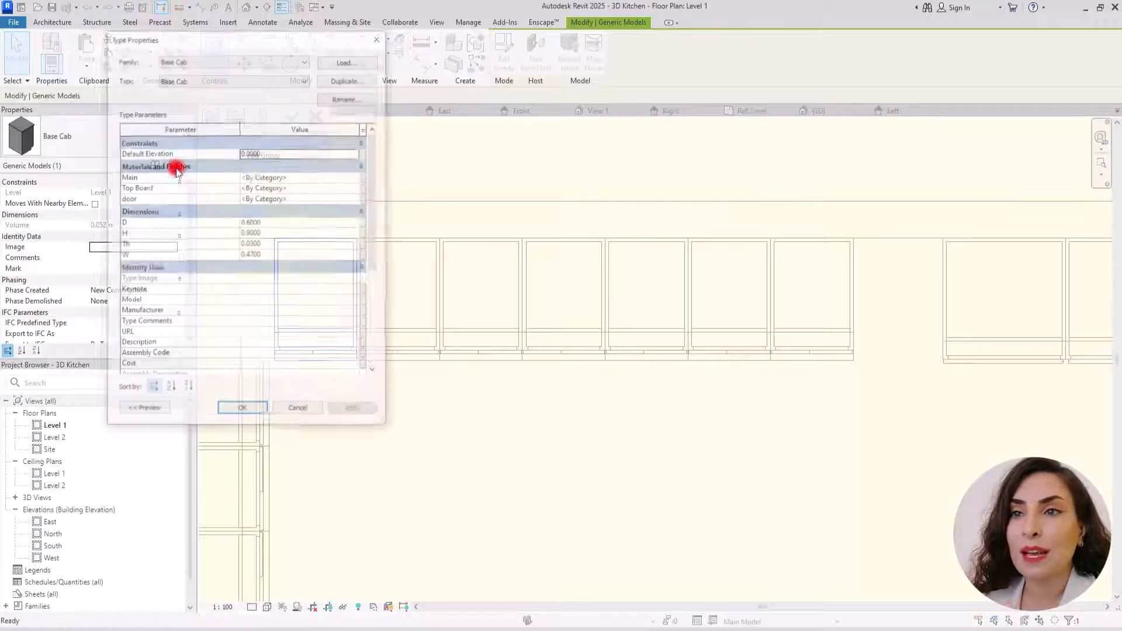
left_click(272, 255)
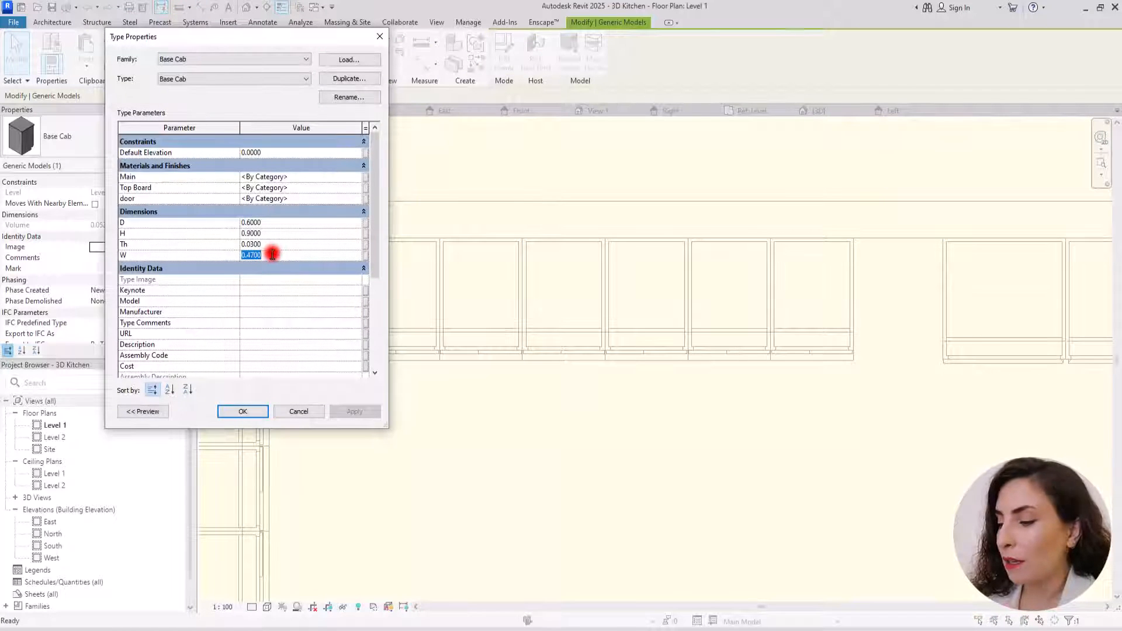
Set the Base Cab type's width W to 0.6 and finish editing the cabinet group.
type("0.6")
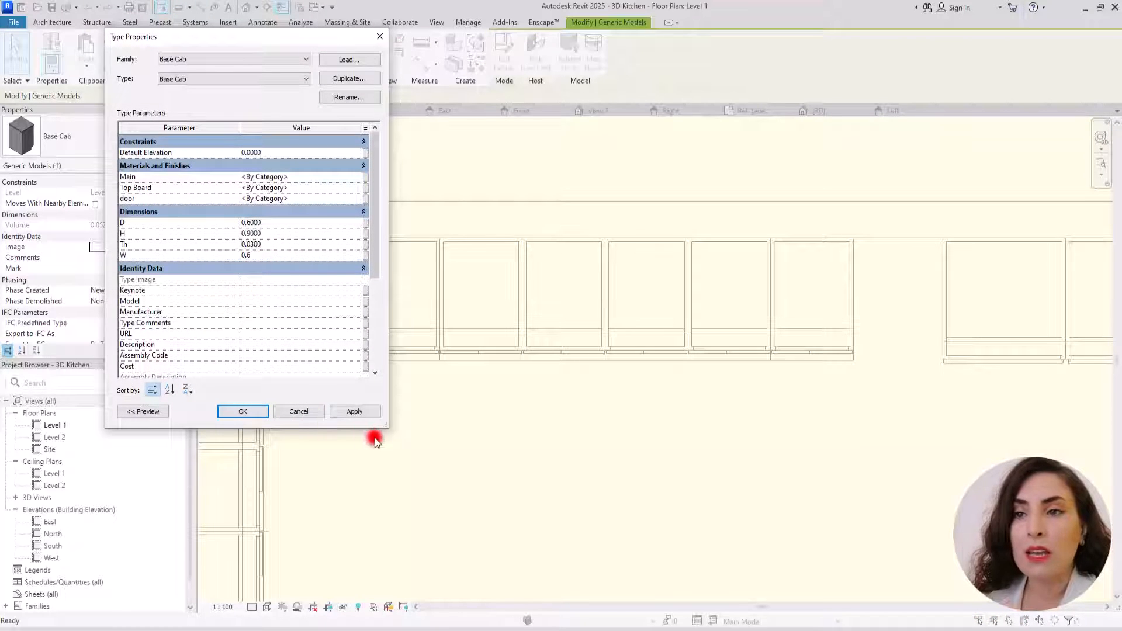
left_click(355, 411)
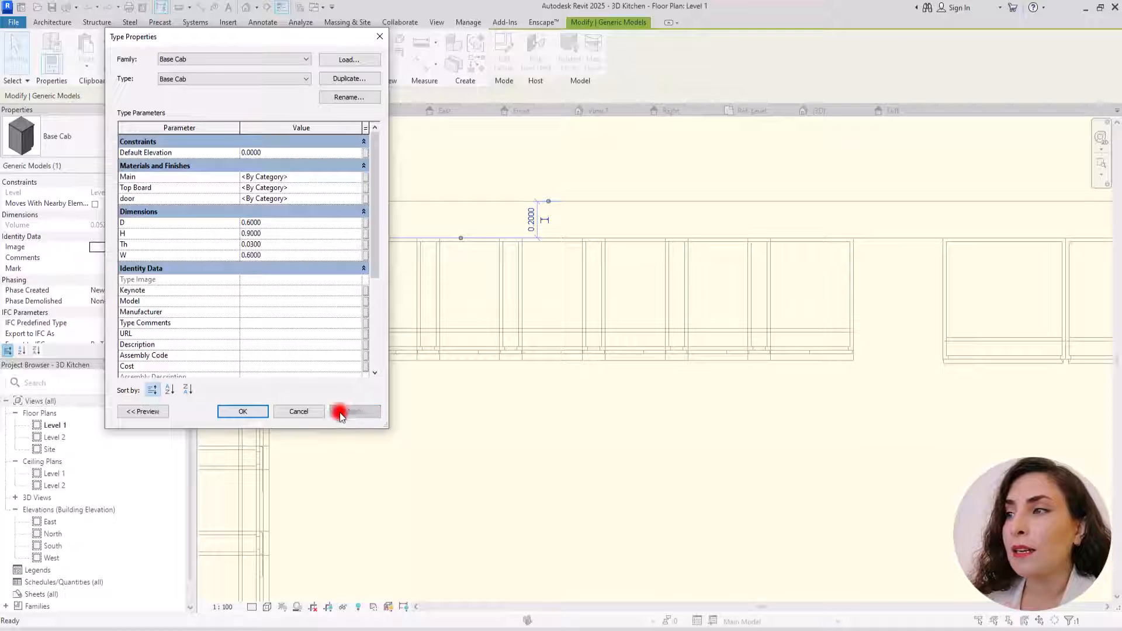
left_click(245, 411)
left_click(291, 117)
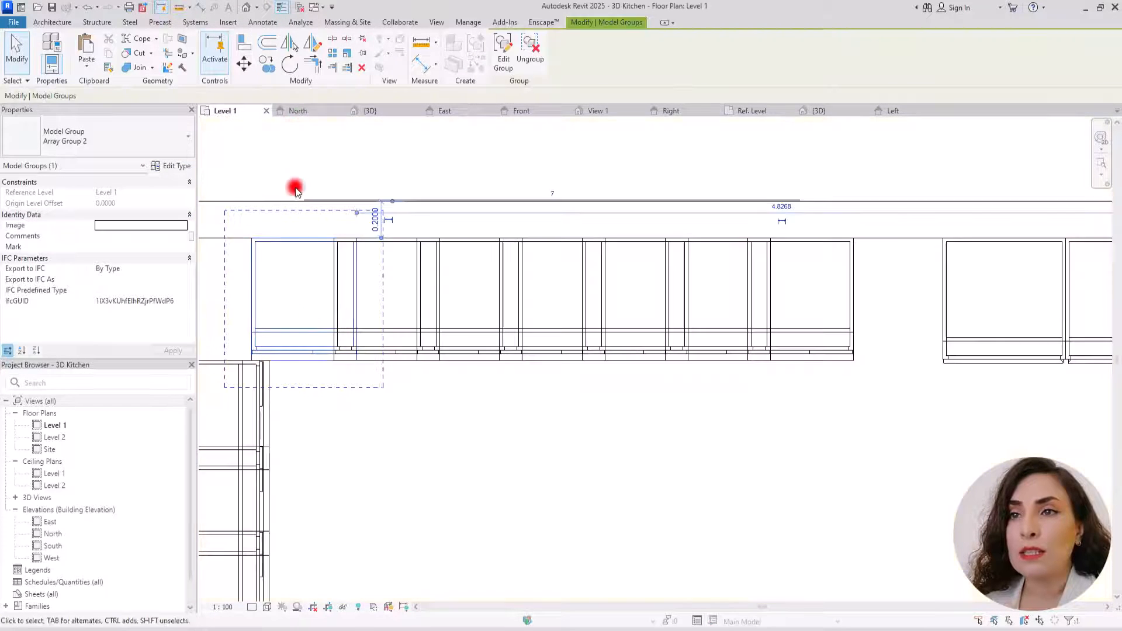
Align the second base cabinet's side edge to the adjoining edge of the first cabinet in the upper row.
scroll(313, 283, "up", 4)
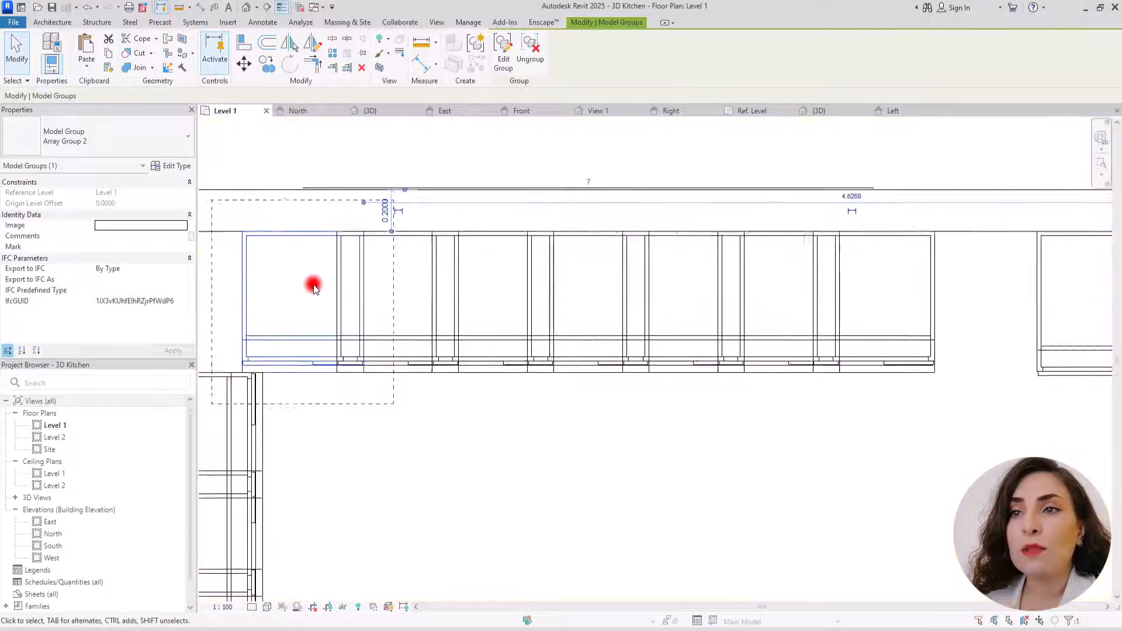
left_click(251, 39)
middle_click_drag(468, 320, 616, 341)
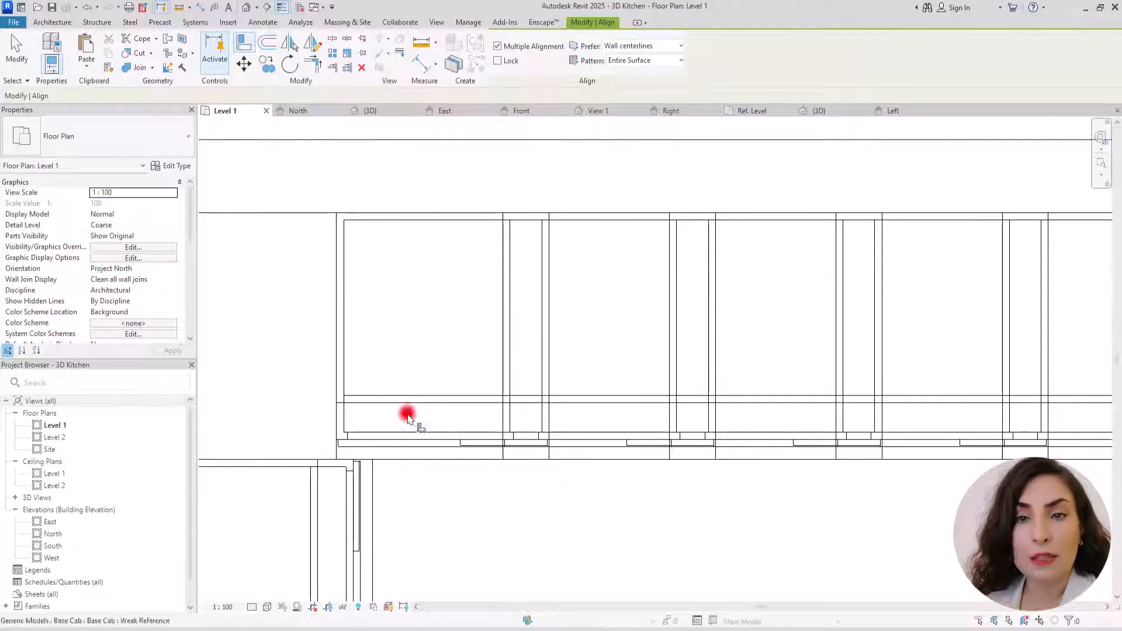
left_click(548, 325)
left_click(503, 321)
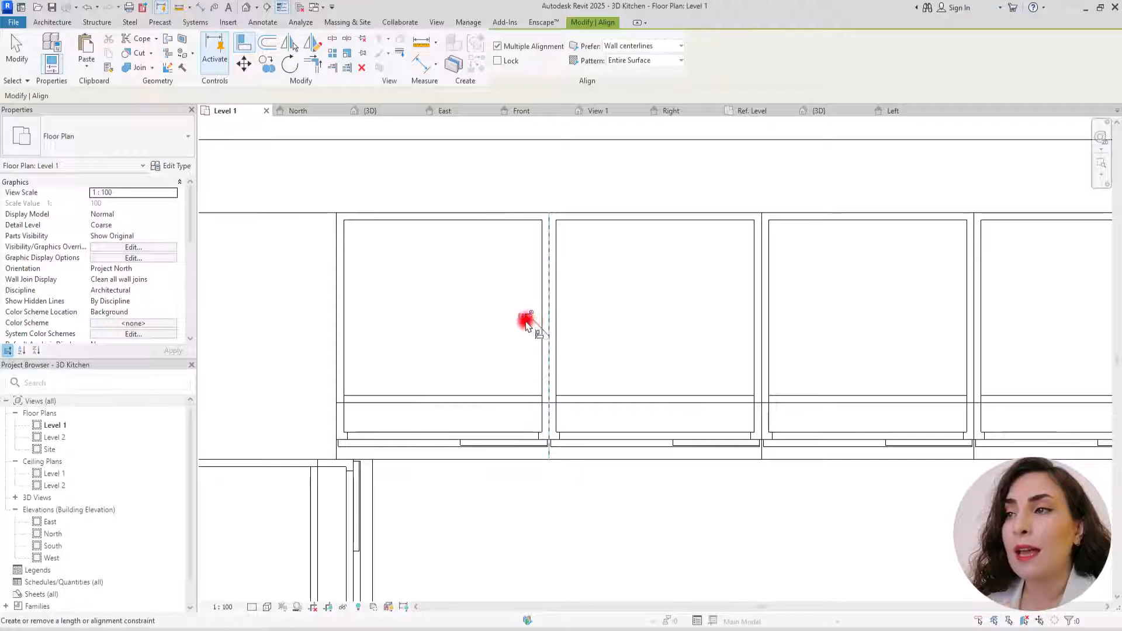
scroll(526, 321, "down", 4)
key("Escape")
Set the item count of the upper cabinet row's array to 6.
scroll(838, 380, "up", 3)
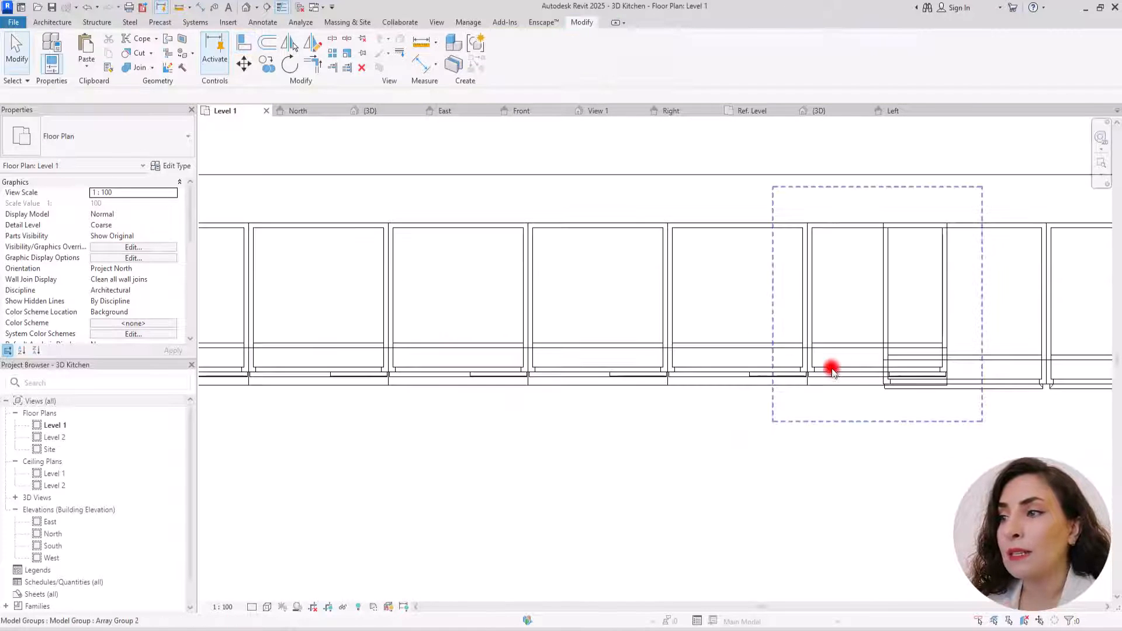
scroll(827, 368, "up", 2)
left_click(859, 351)
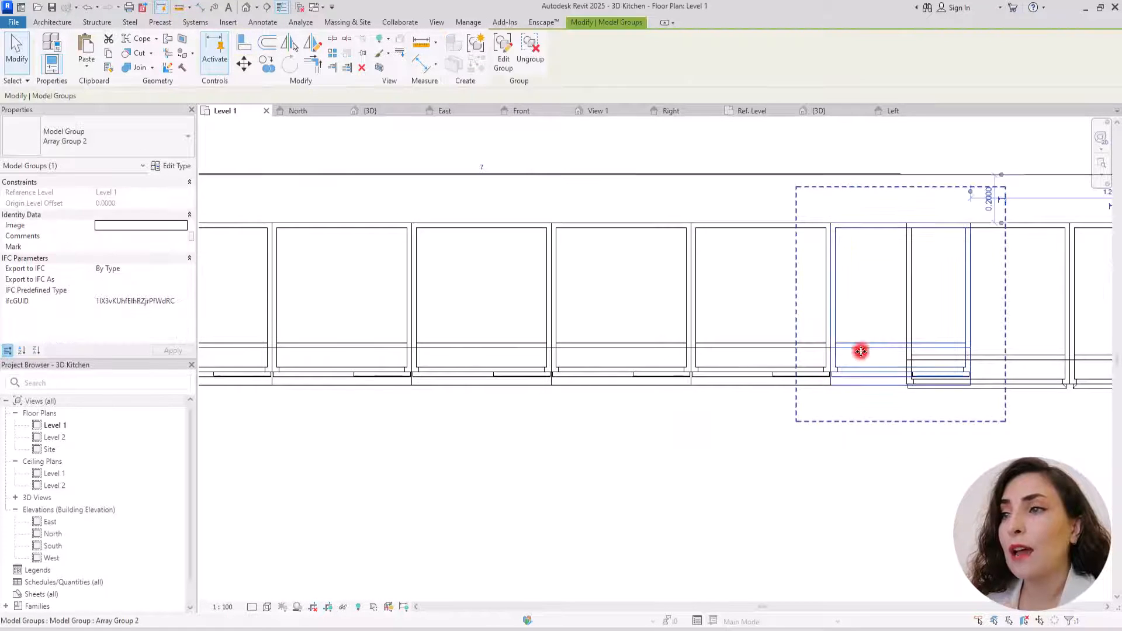
scroll(656, 383, "down", 2)
left_click(595, 273)
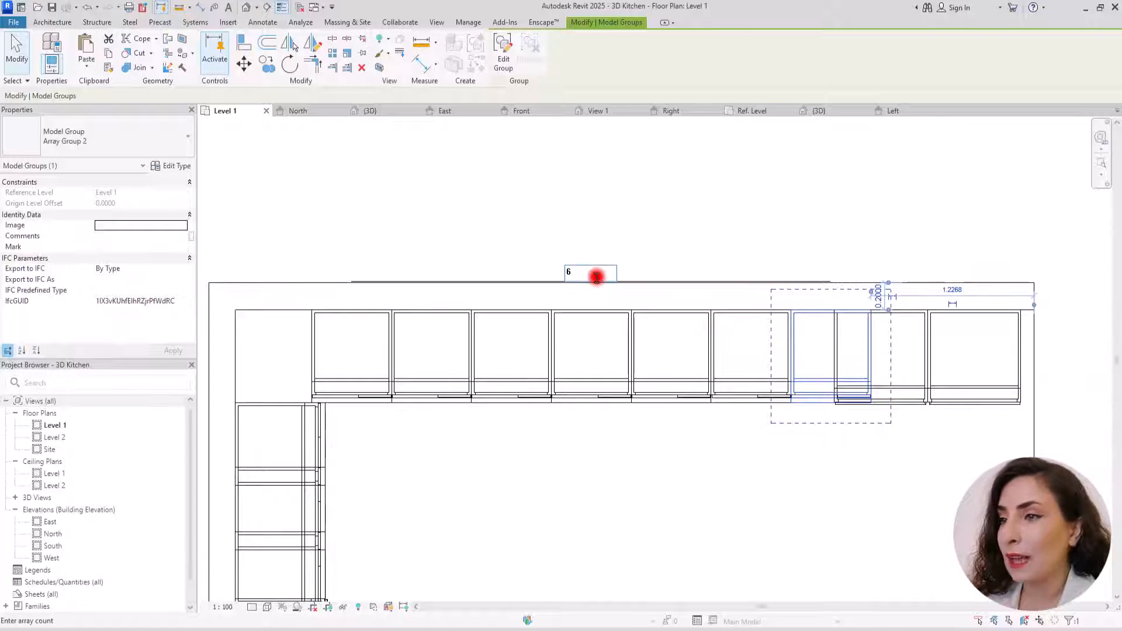
type("6")
key("Return")
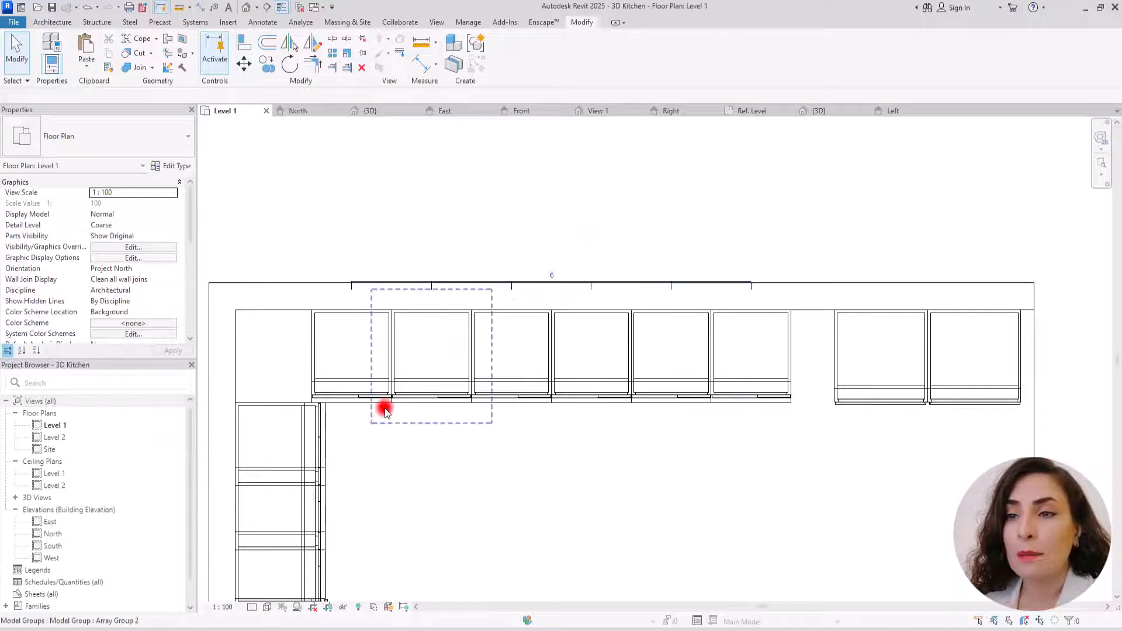
Edit the first cabinet's group in the upper row, set the Base Cab width W to 0.63, and finish the group.
left_click(363, 396)
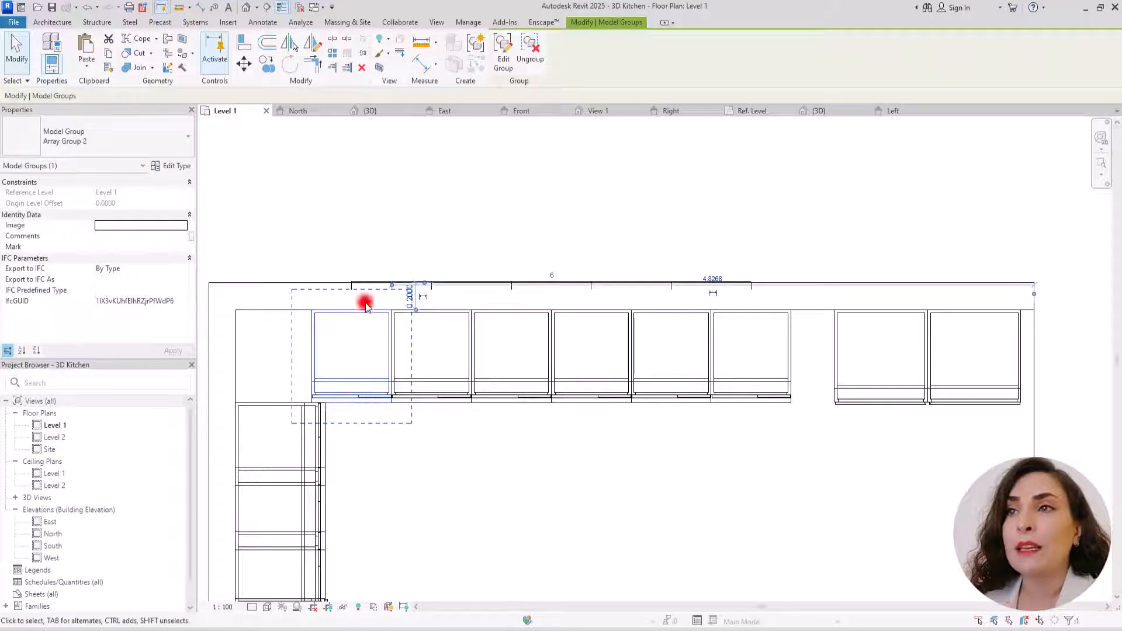
left_click(503, 53)
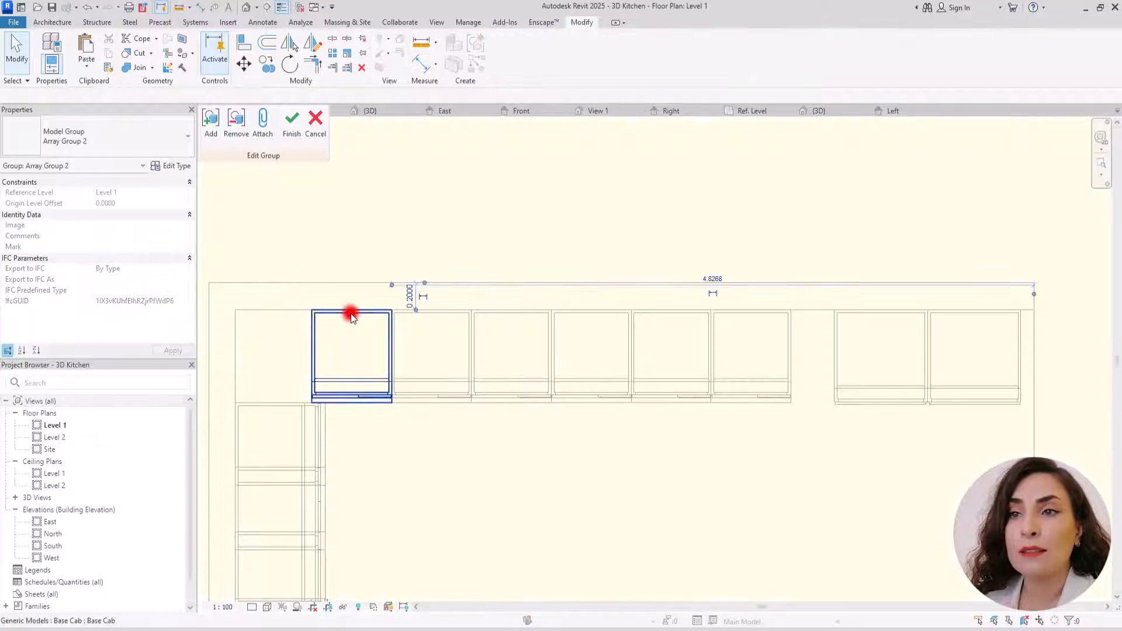
left_click(350, 316)
left_click(167, 166)
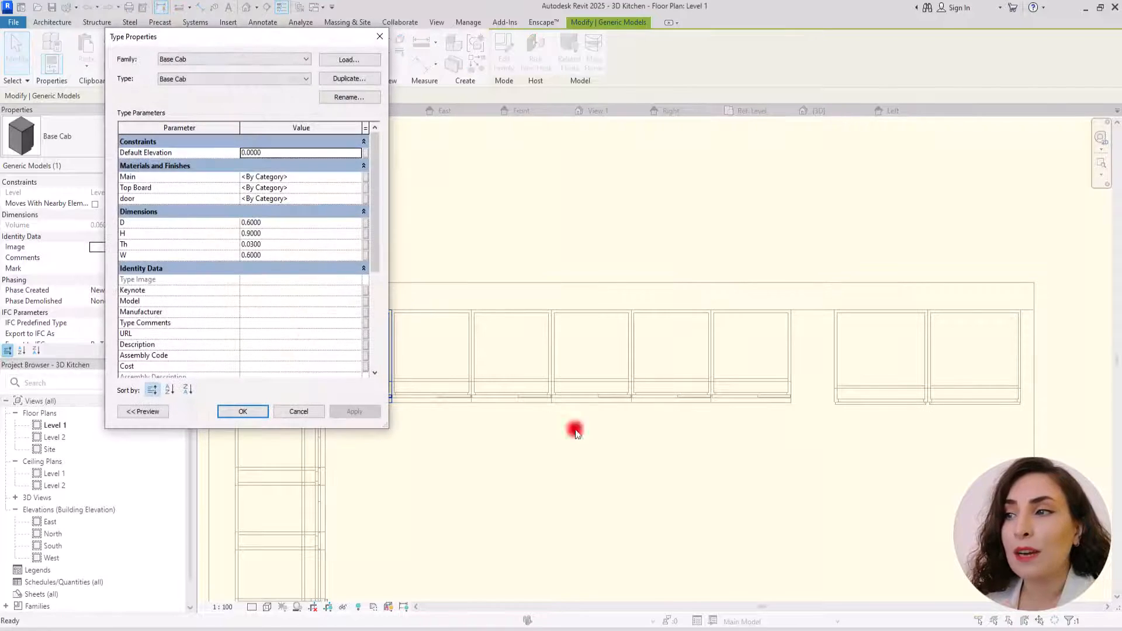
left_click(281, 255)
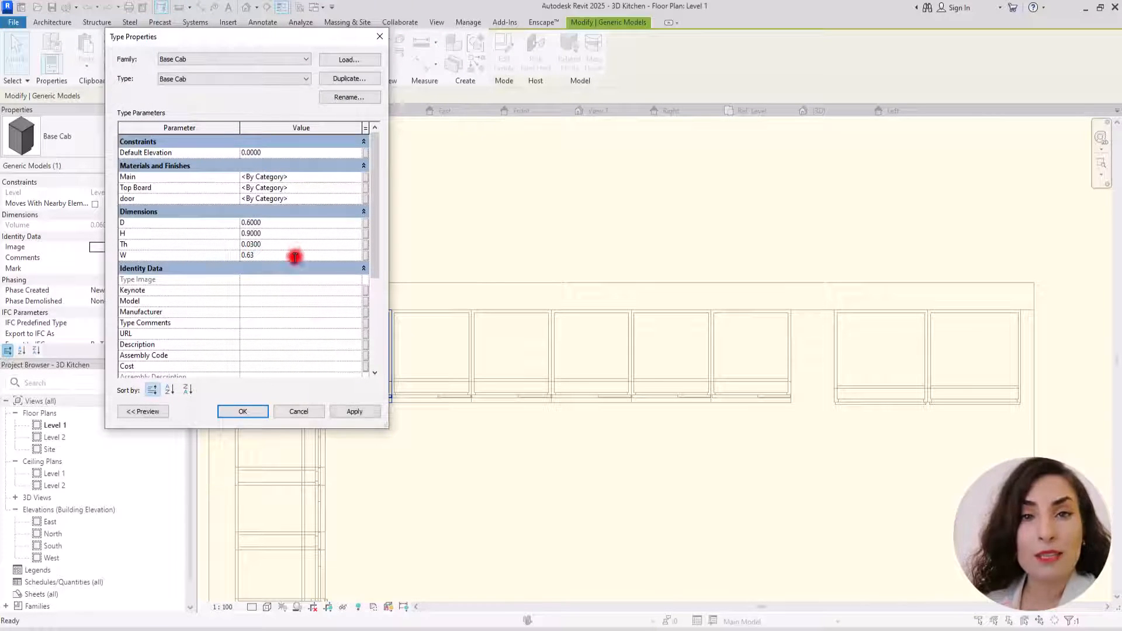
type("0.63")
left_click(242, 412)
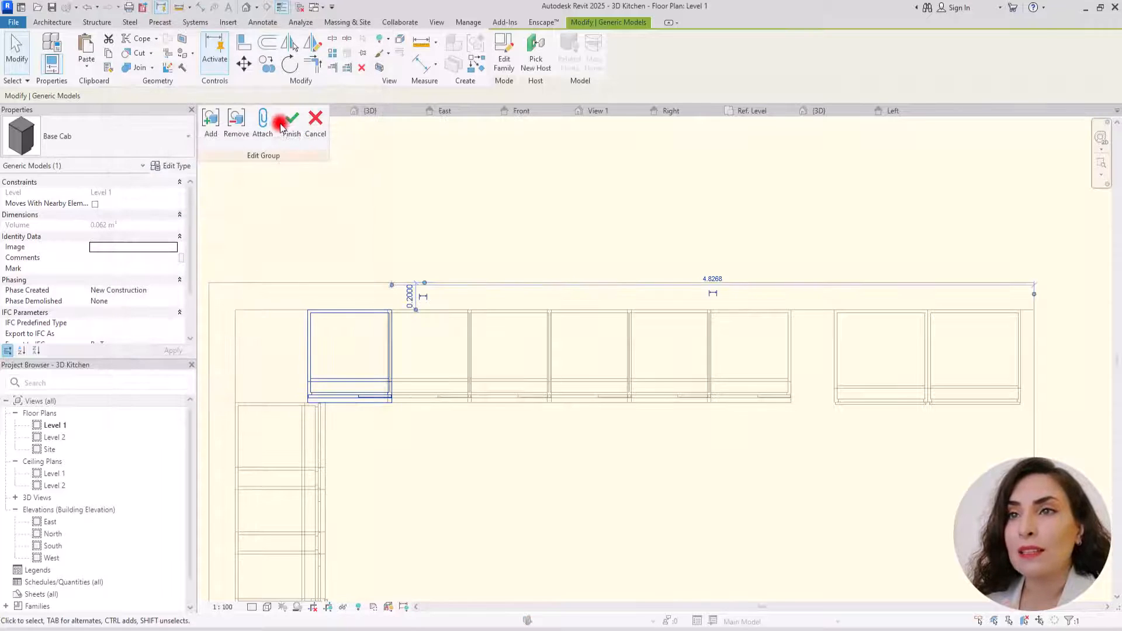
left_click(289, 115)
Nudge the arrayed cabinets apart so that neighbouring cabinets in the upper row sit edge to edge without overlapping.
scroll(371, 360, "up", 3)
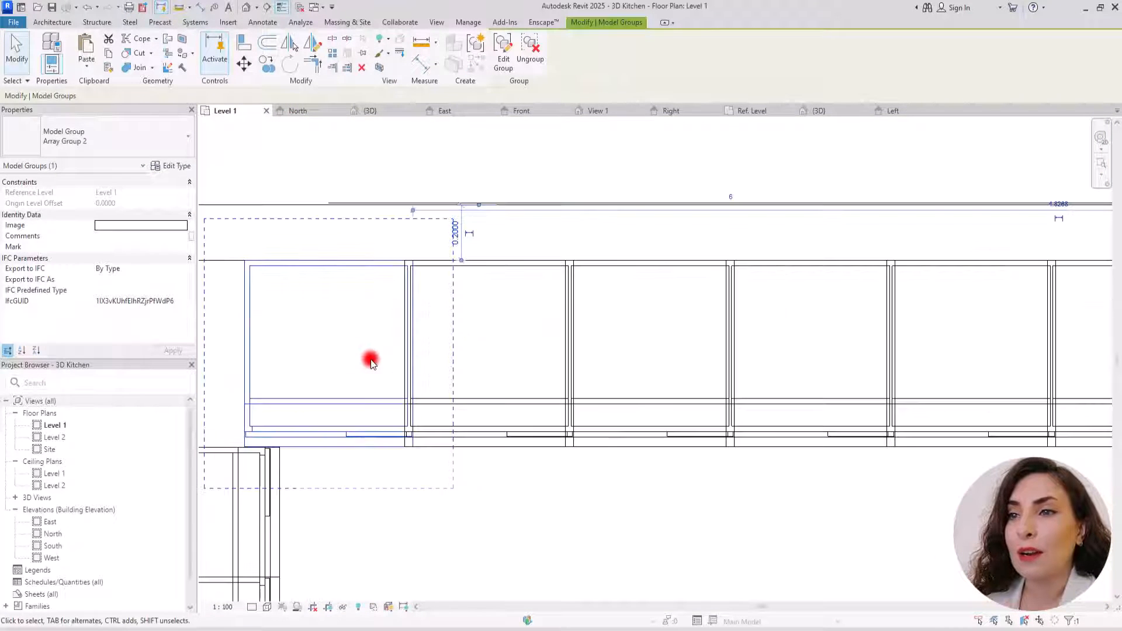
left_click(565, 312)
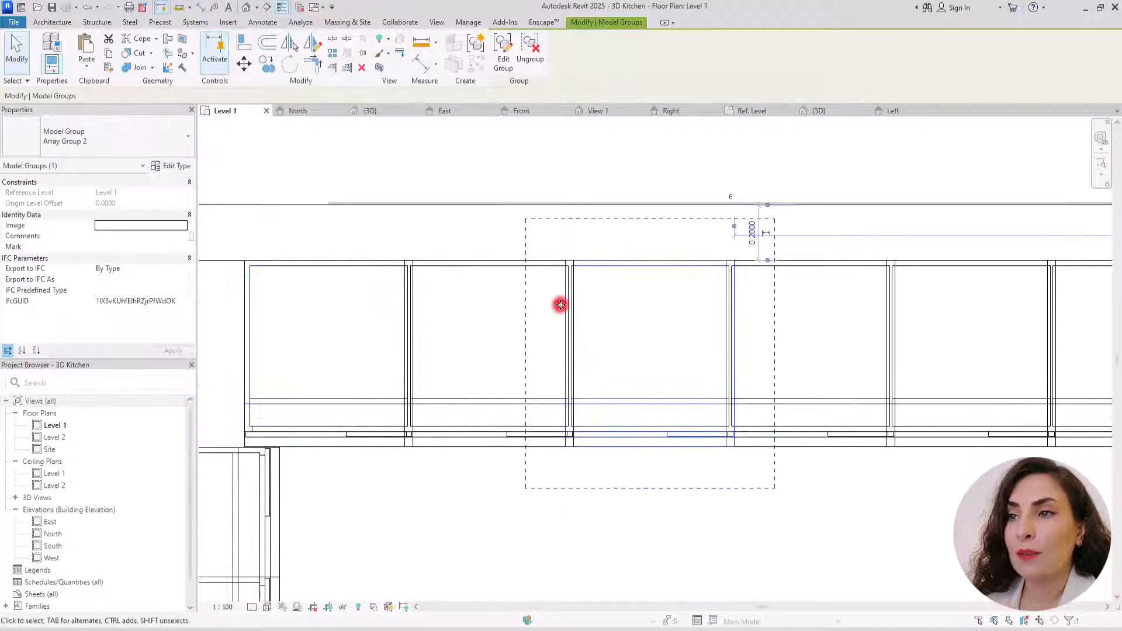
left_click(503, 270)
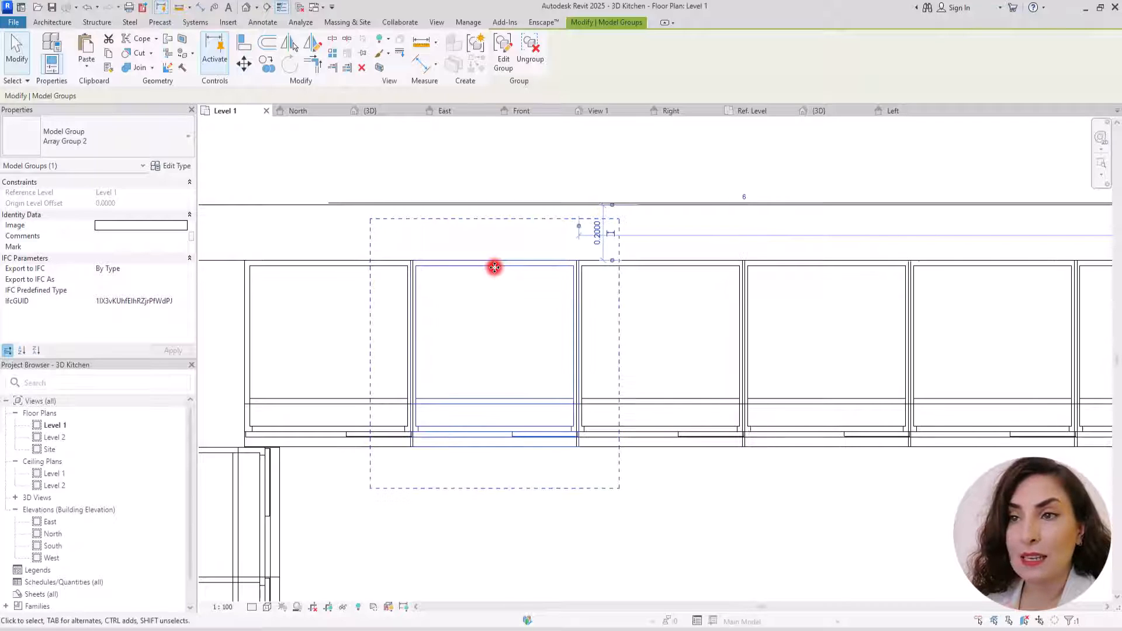
scroll(401, 305, "down", 3)
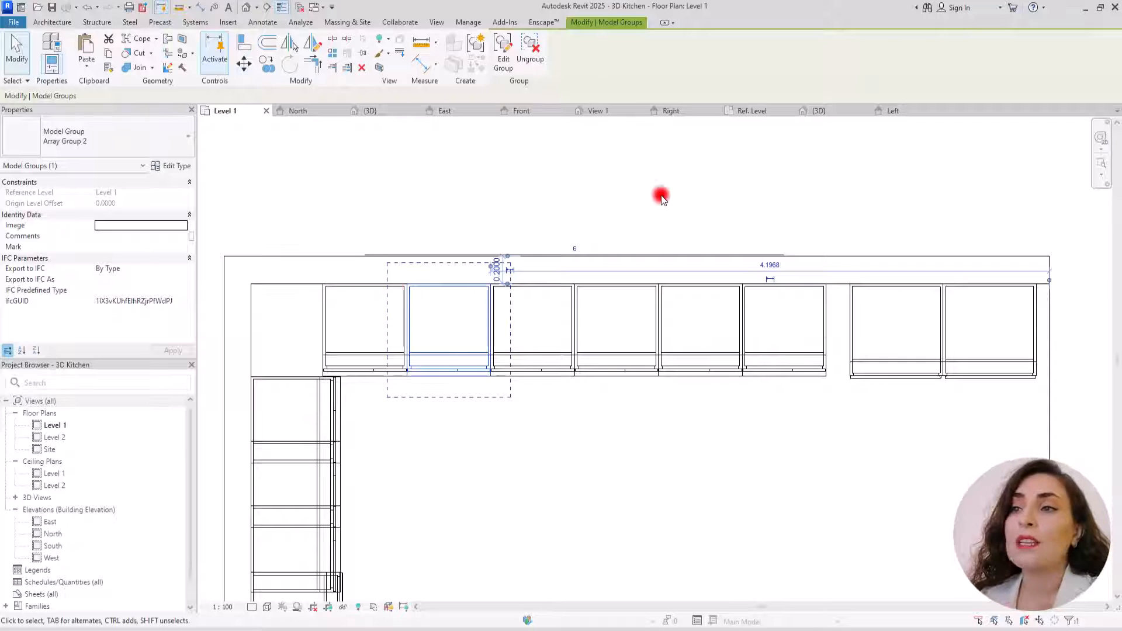
Select all six arrayed cabinet groups and nudge the row toward the two separate cabinets.
left_click(353, 351)
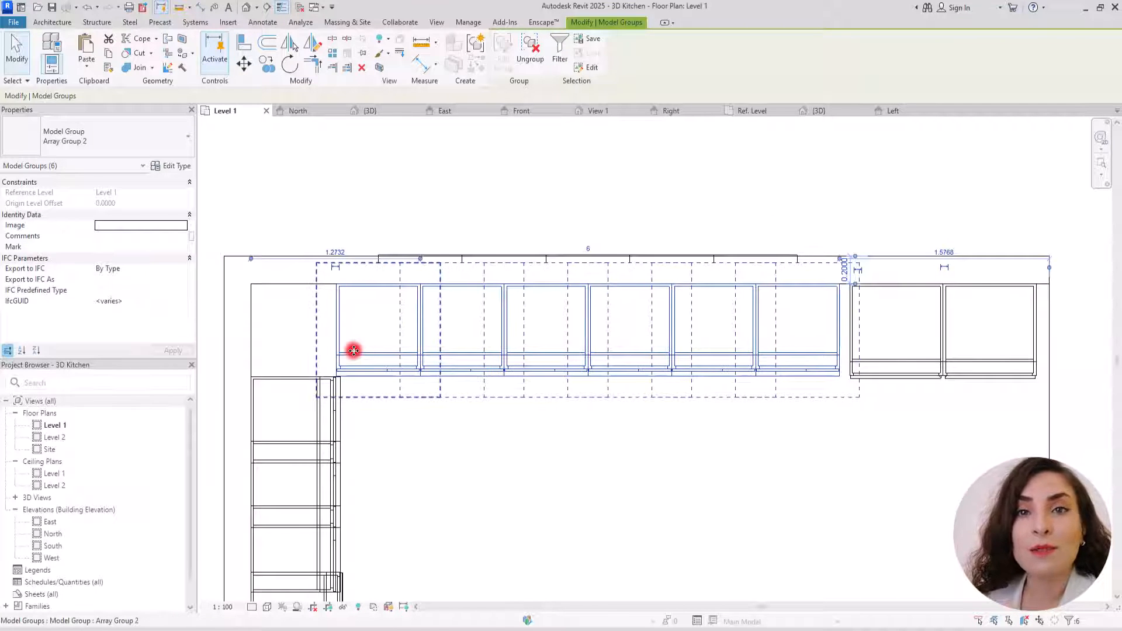
key("Right")
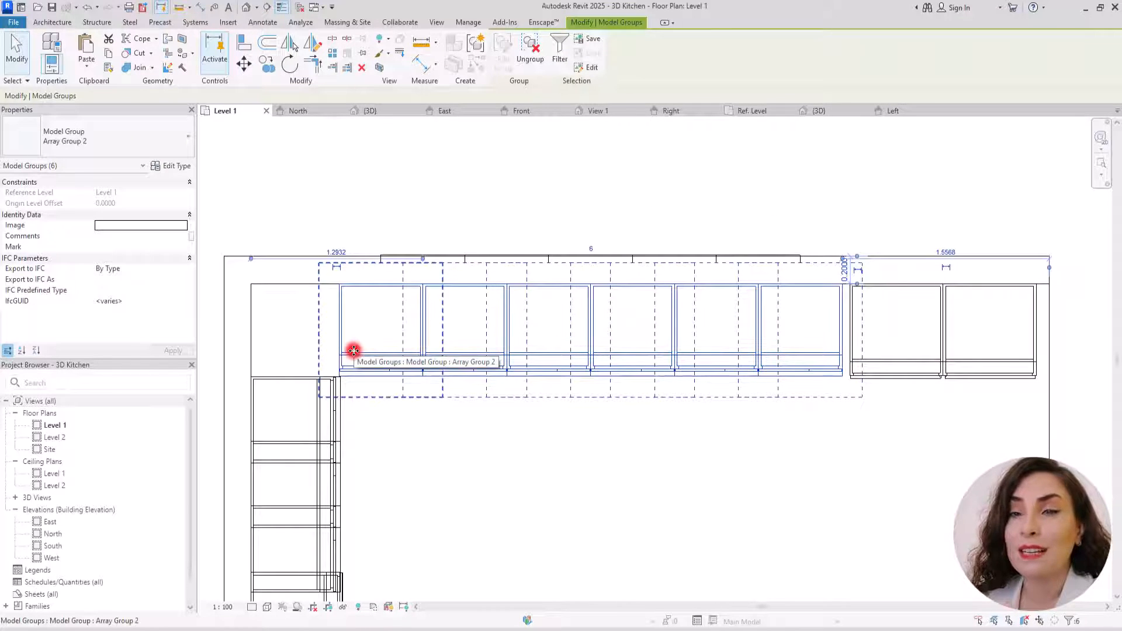
left_click(528, 449)
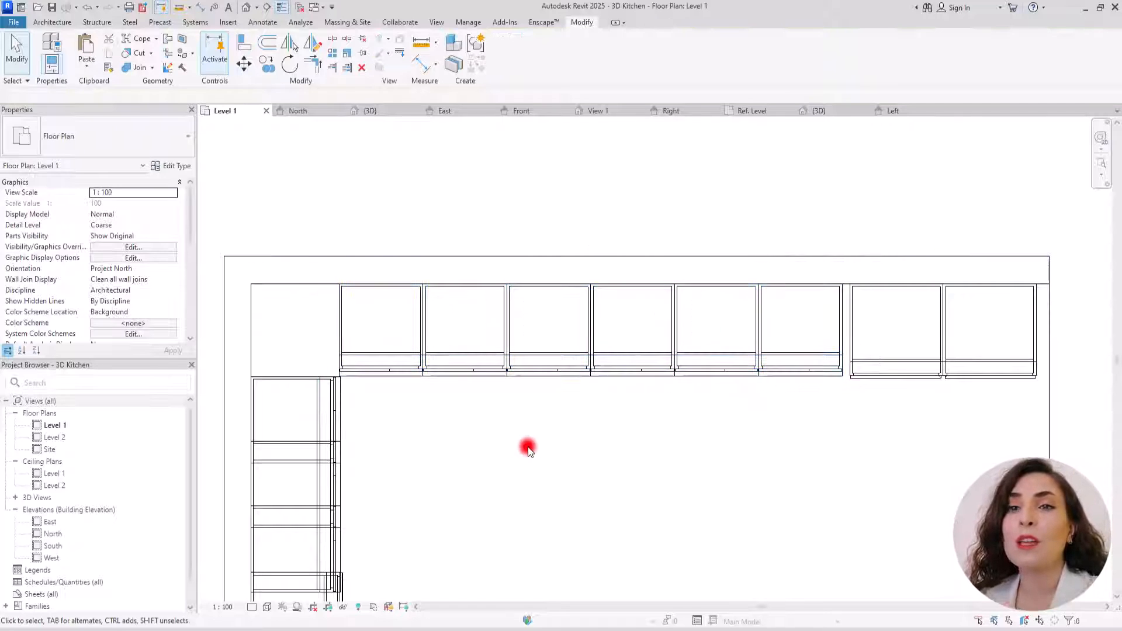
Create an in-place model in the Generic Models category with the name Generic Models 1.
middle_click_drag(284, 295, 386, 303)
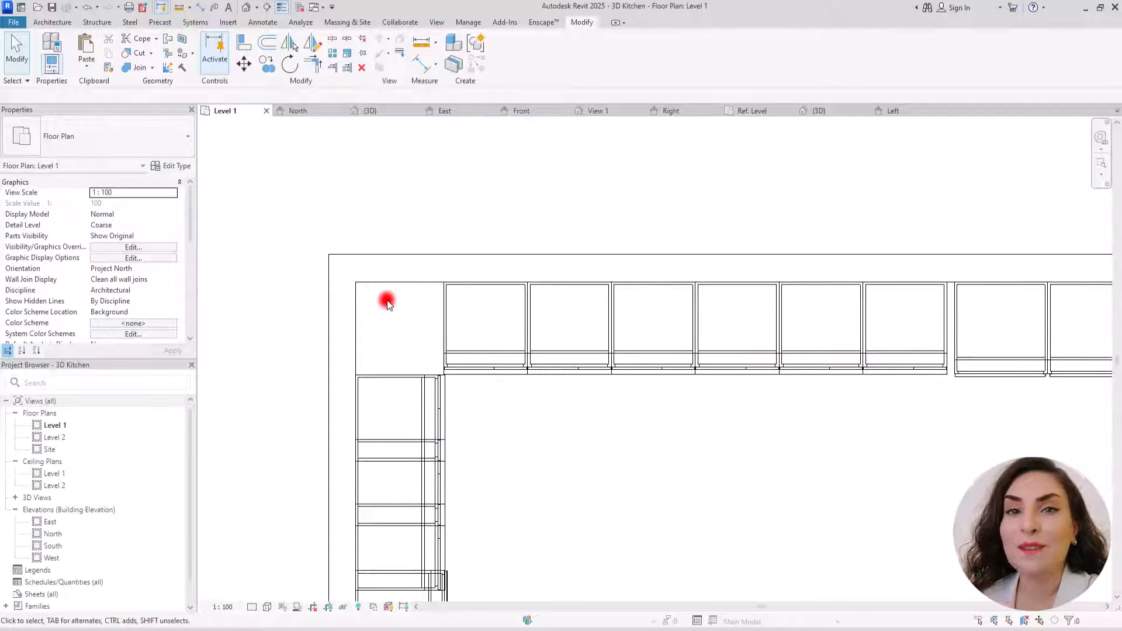
left_click(39, 22)
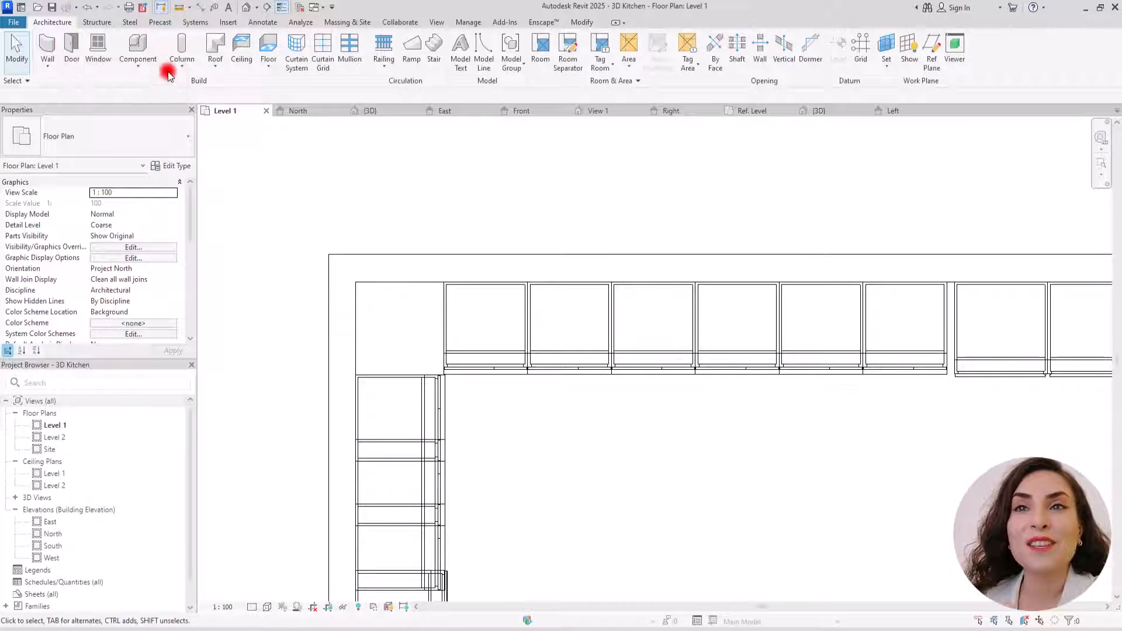
left_click(138, 64)
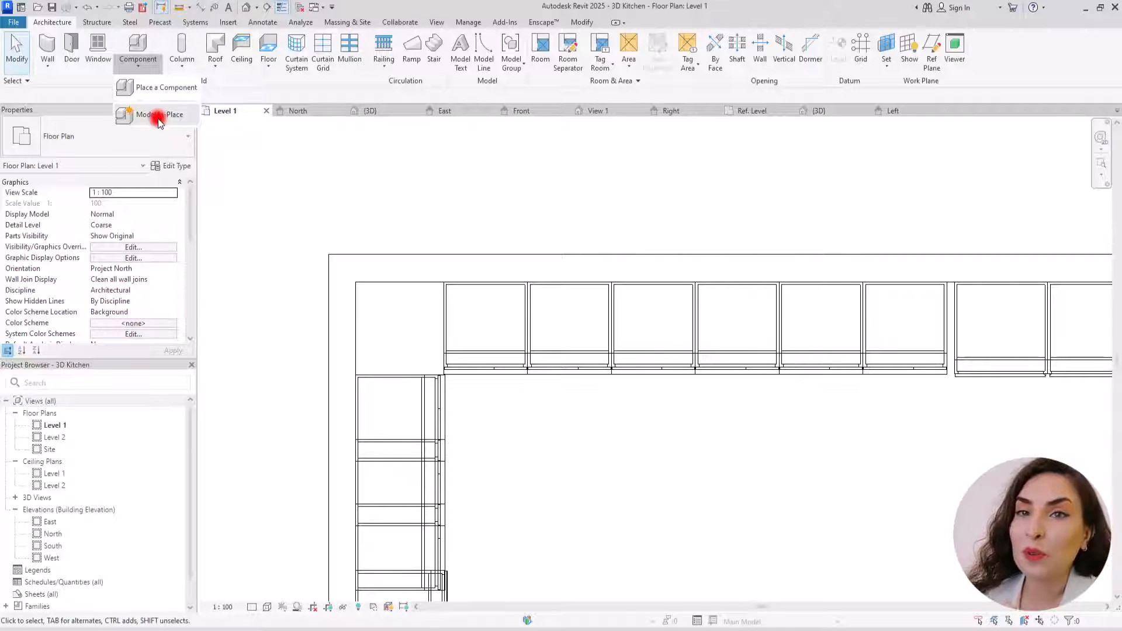
left_click(159, 119)
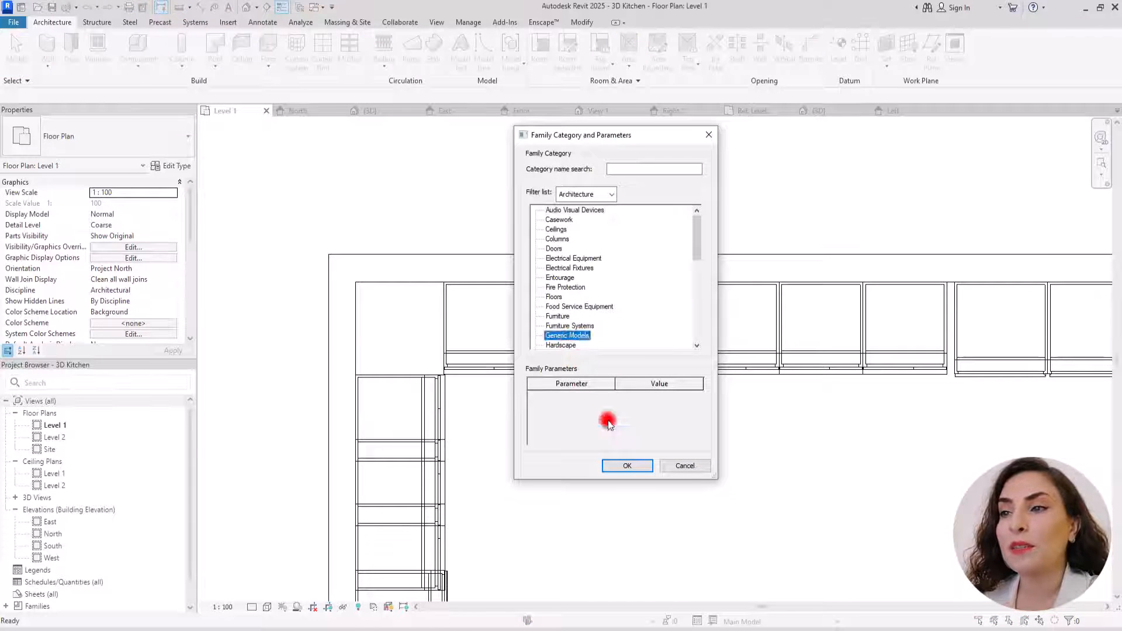
left_click(628, 466)
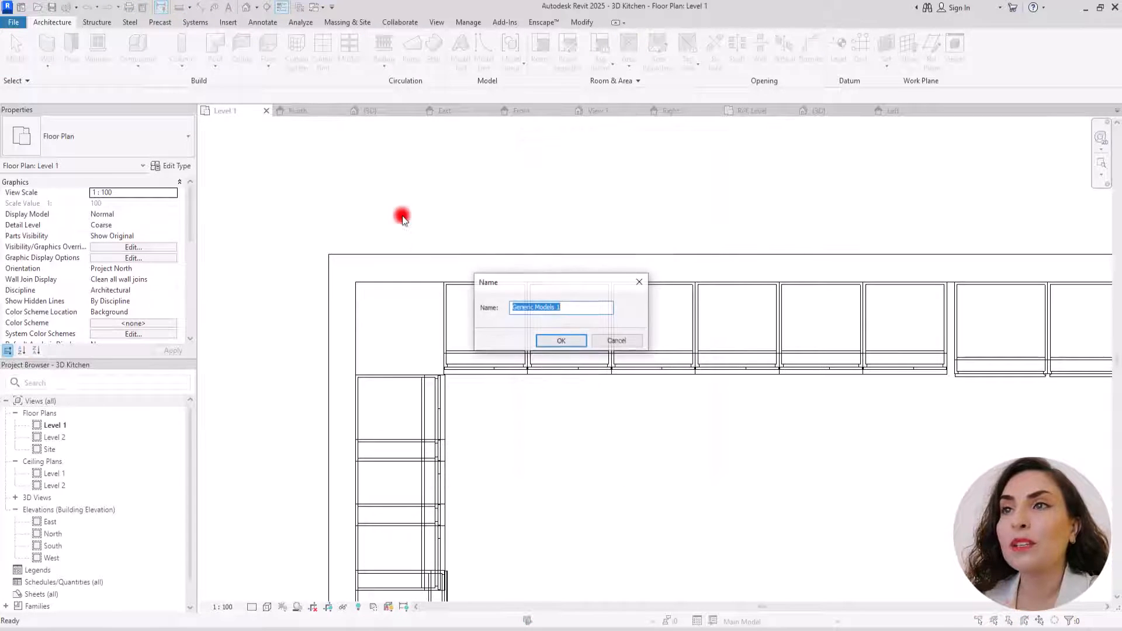
left_click(562, 340)
Start an extrusion and sketch a rectangle filling the empty corner from the inner wall corner to the first upper cabinet's front corner.
left_click(99, 47)
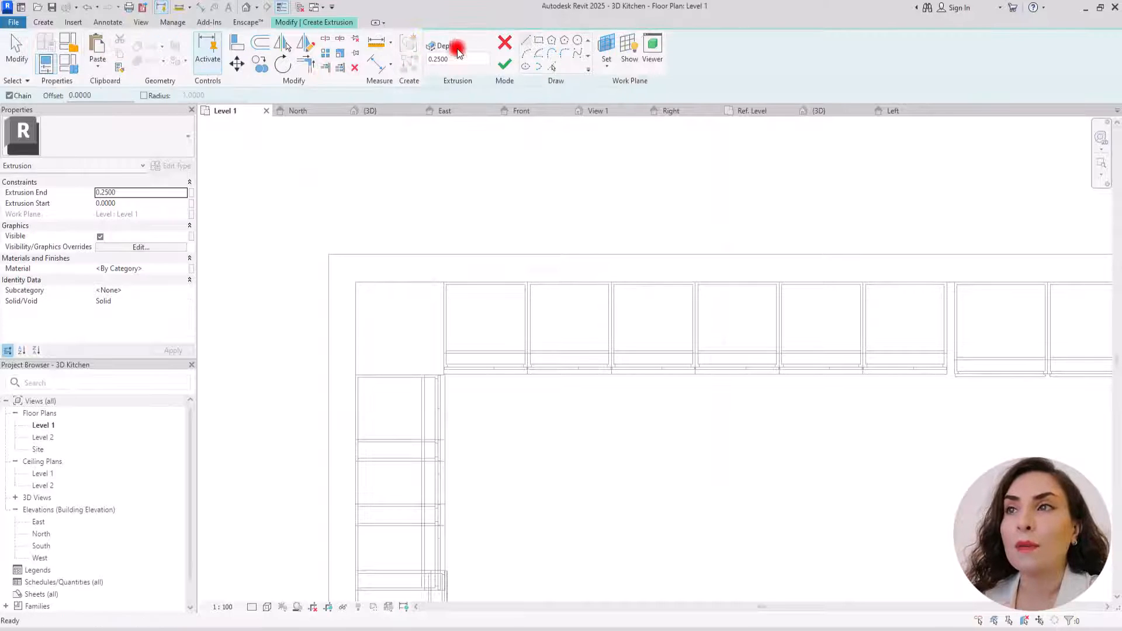
left_click(538, 41)
scroll(421, 298, "up", 3)
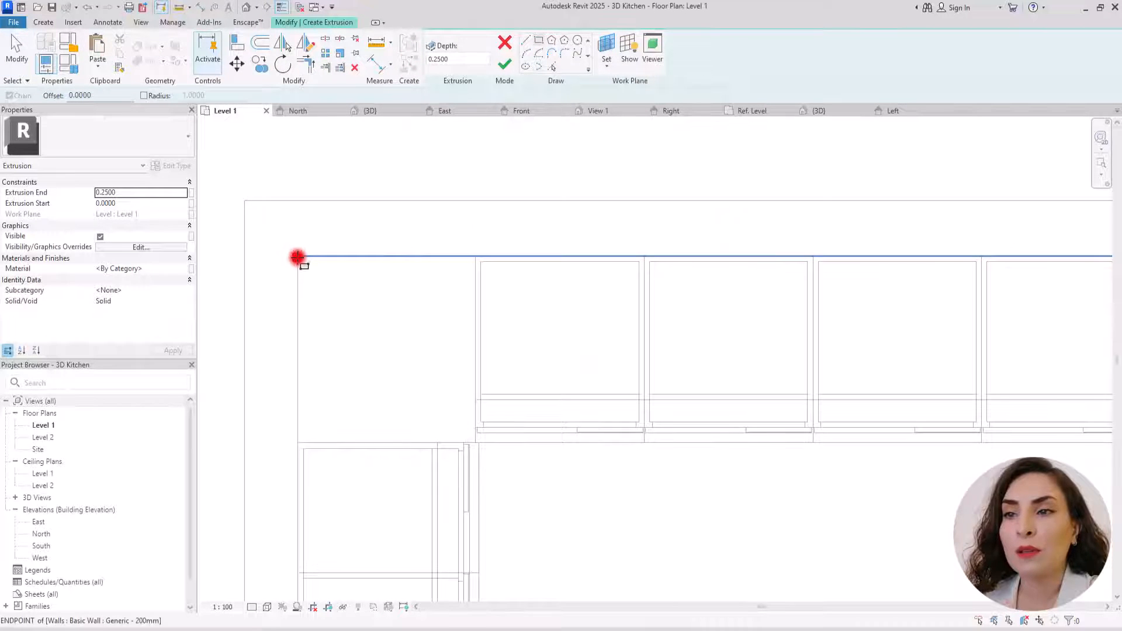
left_click(355, 282)
scroll(430, 428, "up", 4)
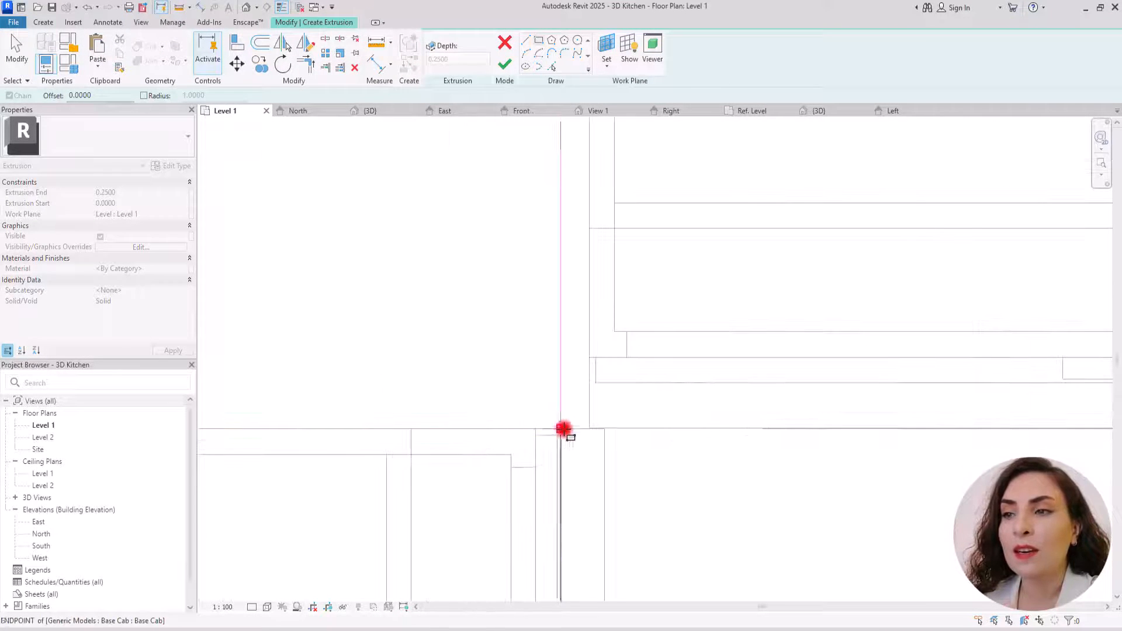
left_click(588, 426)
key("Escape")
key("Escape")
Draw a diagonal line across the rectangle's corner where the cabinet rows meet, trim the sketch to it, and finish the extrusion.
left_click(482, 41)
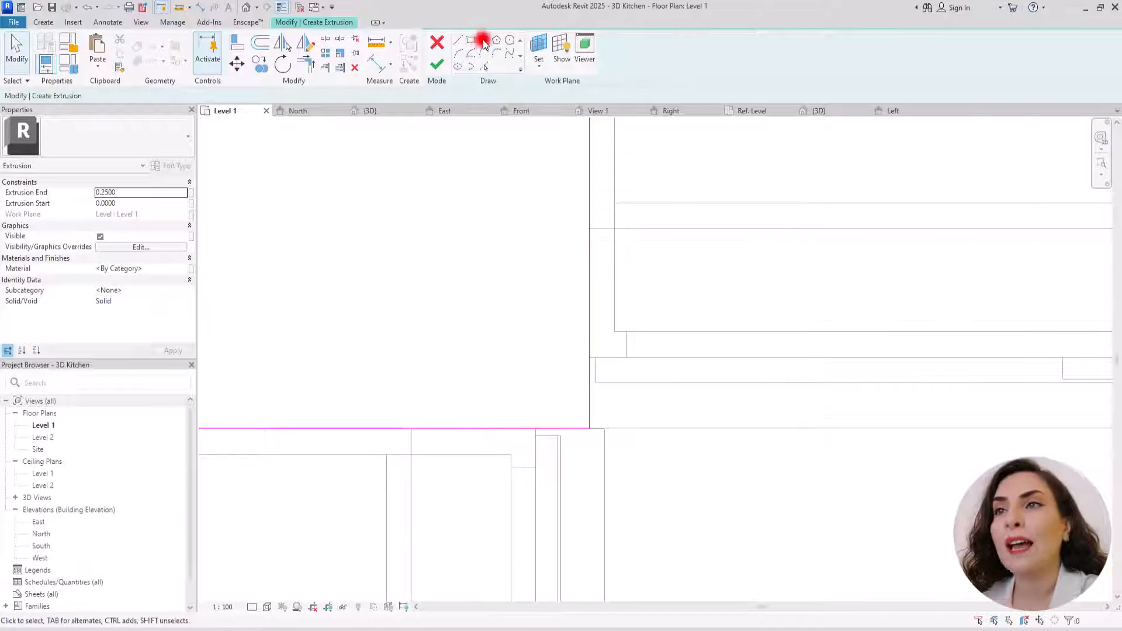
left_click(456, 43)
left_click(536, 427)
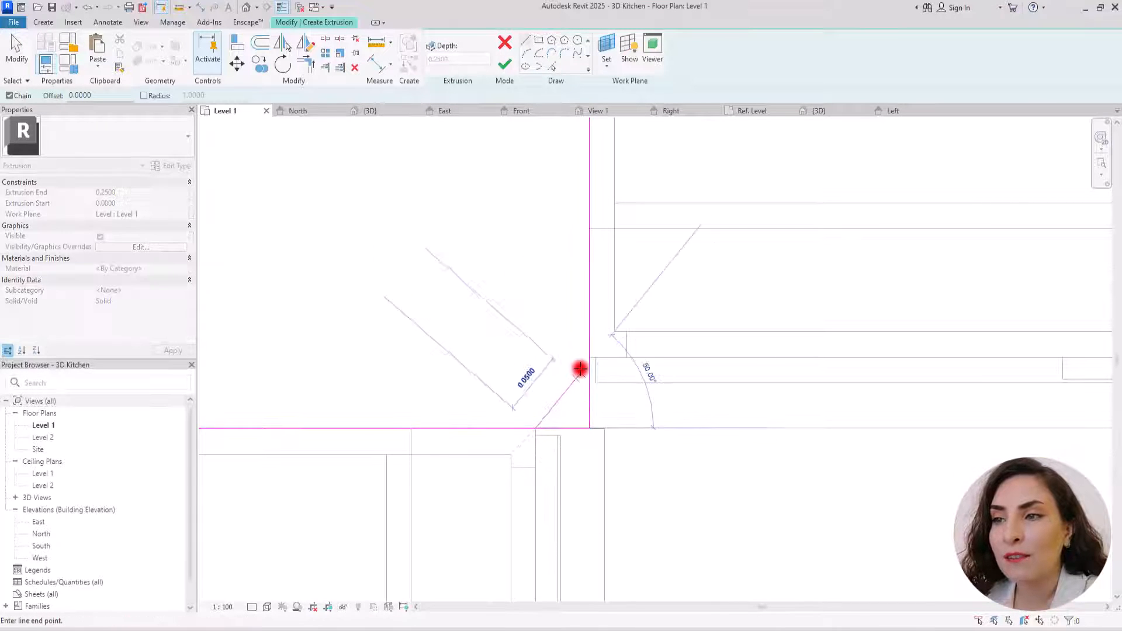
left_click(590, 357)
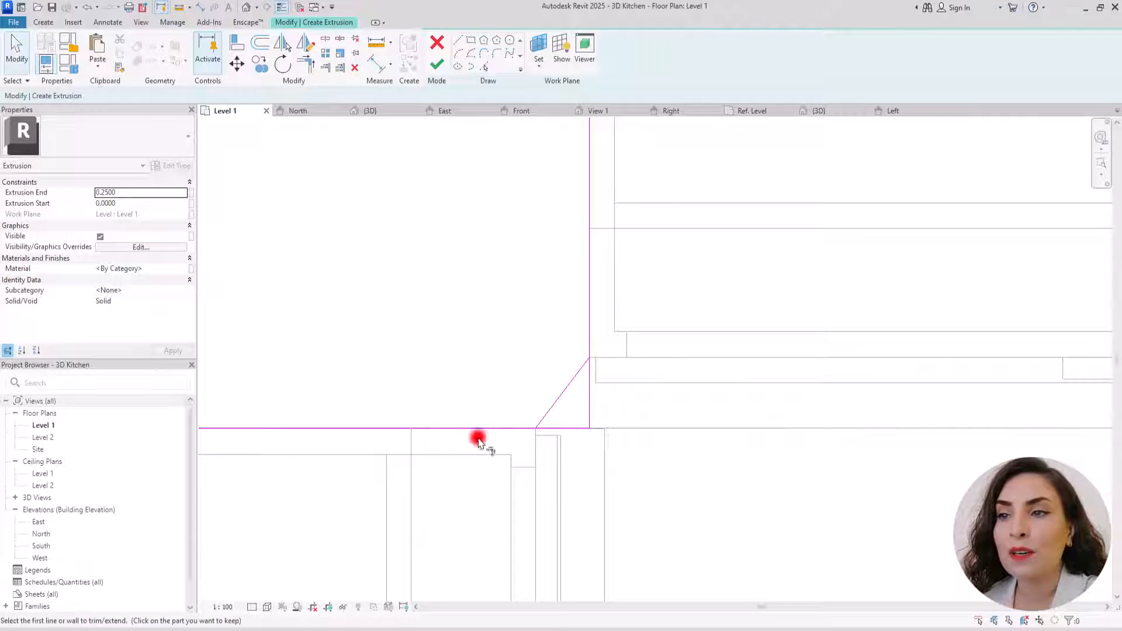
left_click(436, 64)
In the 3D view, raise the corner extrusion's top face and align it with the top of the adjacent base cabinets.
left_click(384, 109)
scroll(482, 387, "up", 3)
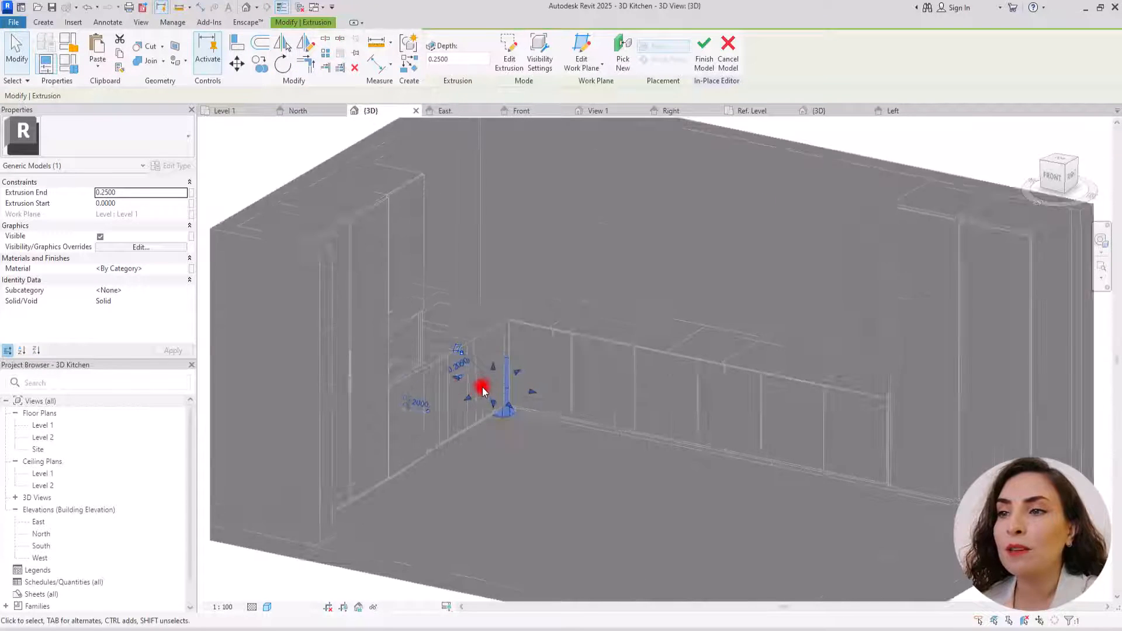
left_click_drag(503, 350, 485, 253)
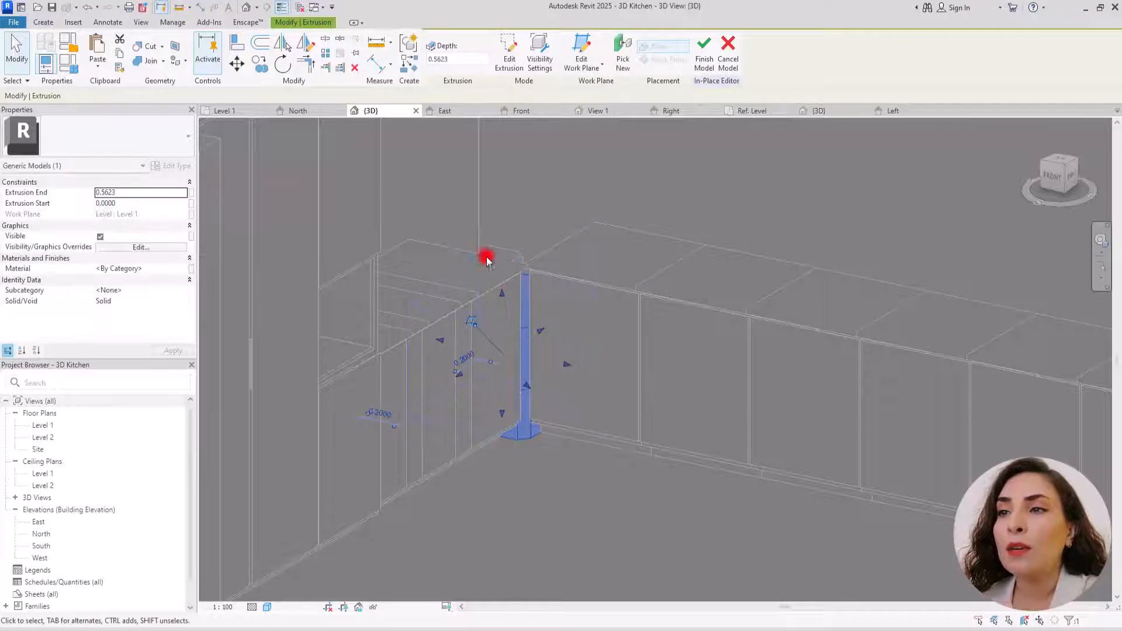
middle_click_drag(485, 253, 644, 484, "shift")
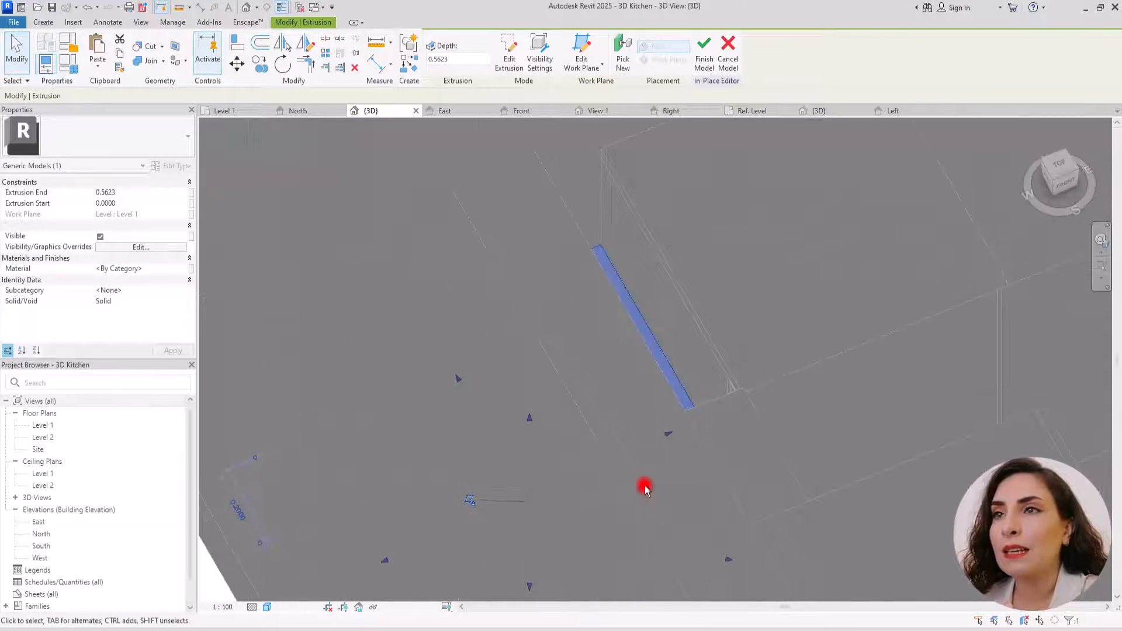
left_click(242, 48)
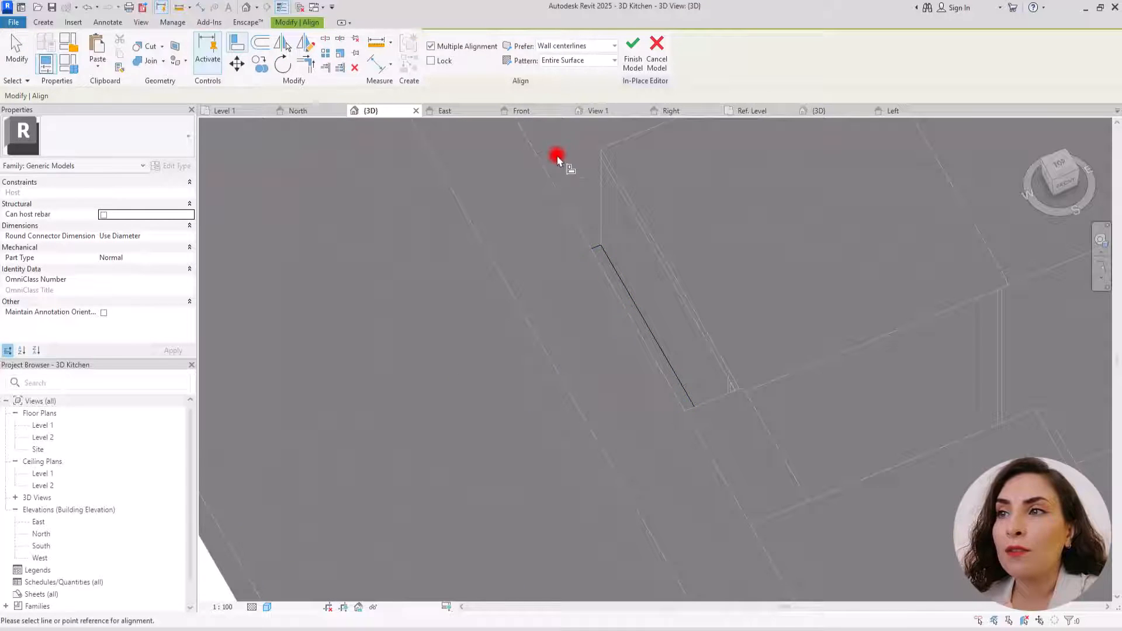
left_click(608, 183)
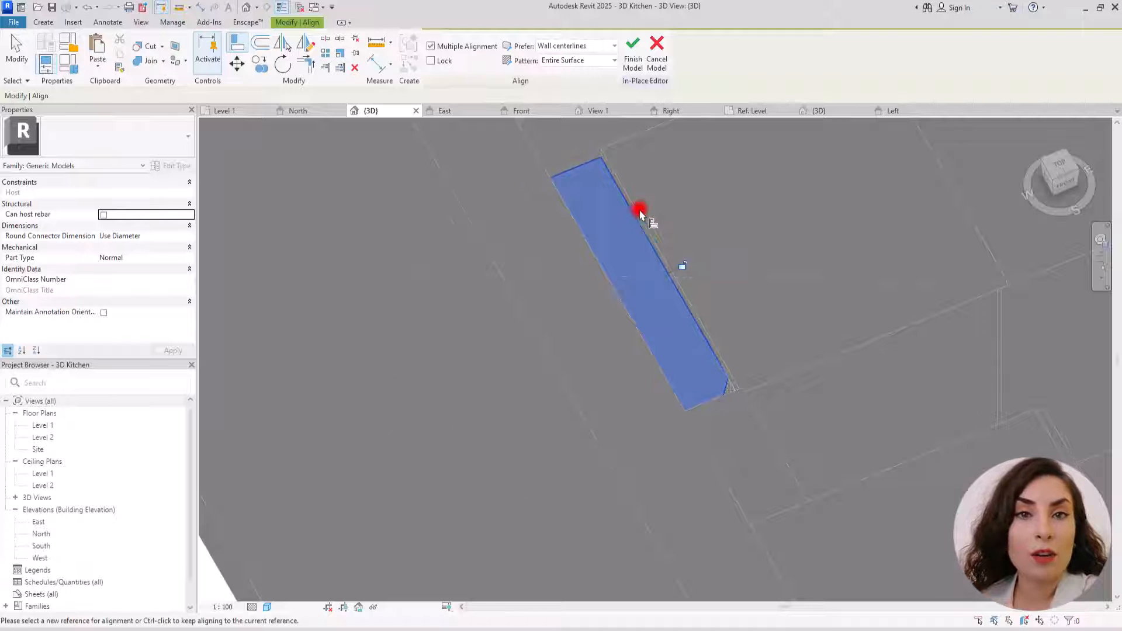
left_click(643, 248)
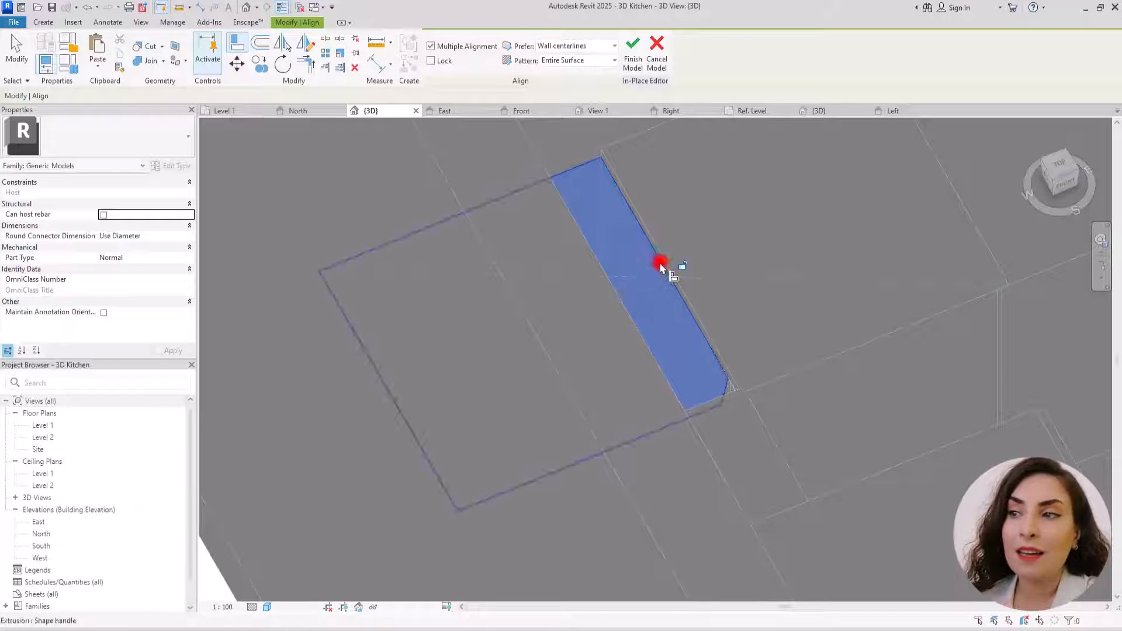
scroll(708, 344, "down", 3)
middle_click_drag(700, 409, 558, 187, "shift")
key("Escape")
key("Escape")
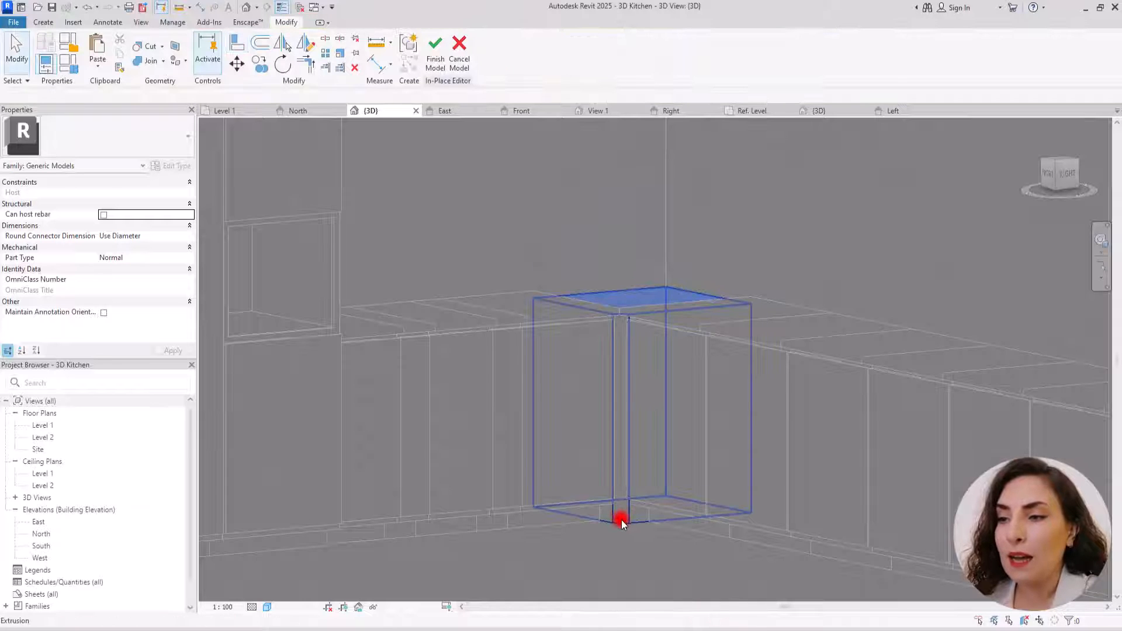
Raise the corner extrusion's bottom face off the floor to the underside of the cabinets and finish the in-place model.
left_click(622, 520)
scroll(617, 537, "up", 2)
left_click_drag(667, 490, 669, 441)
left_click(602, 526)
scroll(602, 526, "down", 2)
middle_click_drag(602, 526, 611, 433, "shift")
left_click(435, 44)
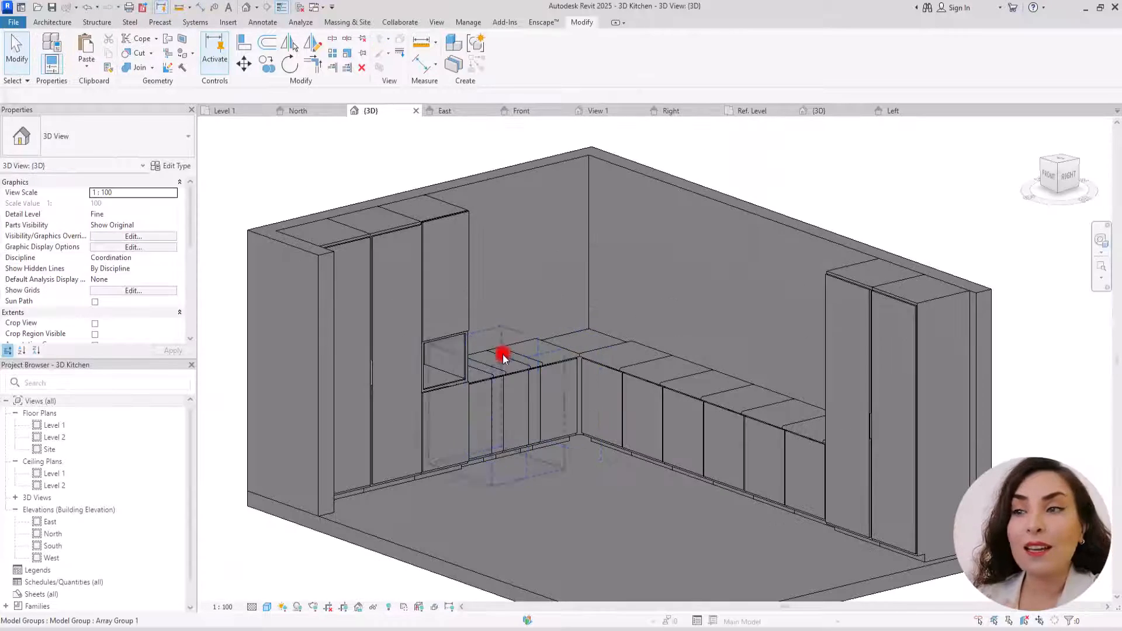
Examine the filled corner and the base cabinet rows on both walls in the 3D view.
scroll(588, 382, "up", 3)
mouse_move(580, 422)
middle_mouse_down("shift")
mouse_move(654, 426)
mouse_move(578, 424)
middle_mouse_up("shift")
scroll(574, 351, "down", 4)
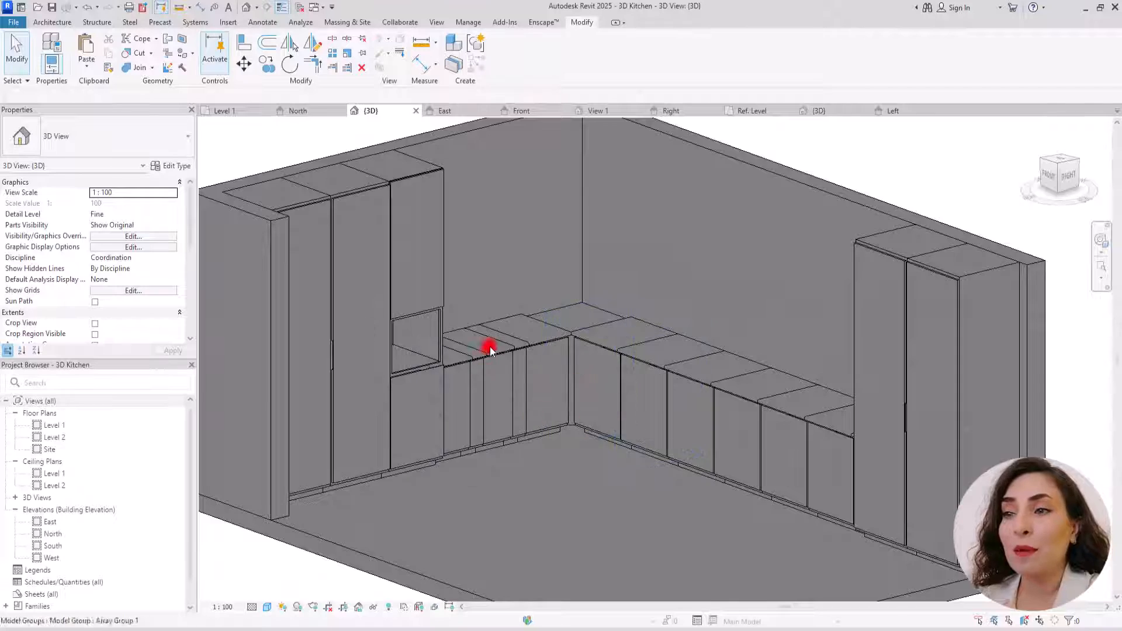
scroll(619, 346, "up", 4)
scroll(481, 321, "down", 5)
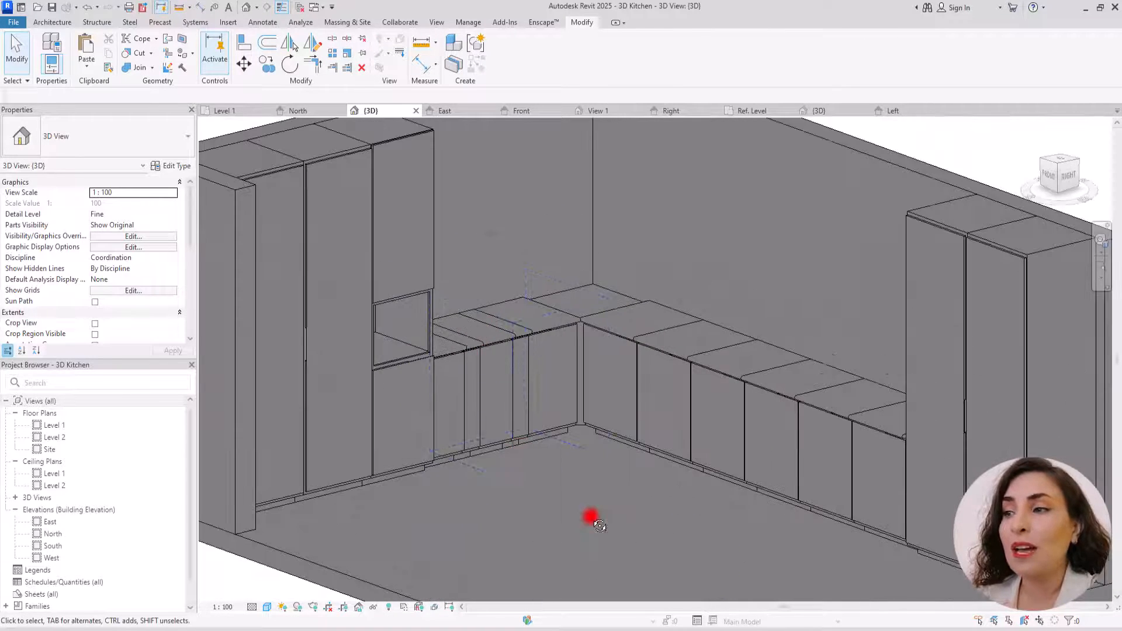
middle_click_drag(591, 518, 651, 462, "shift")
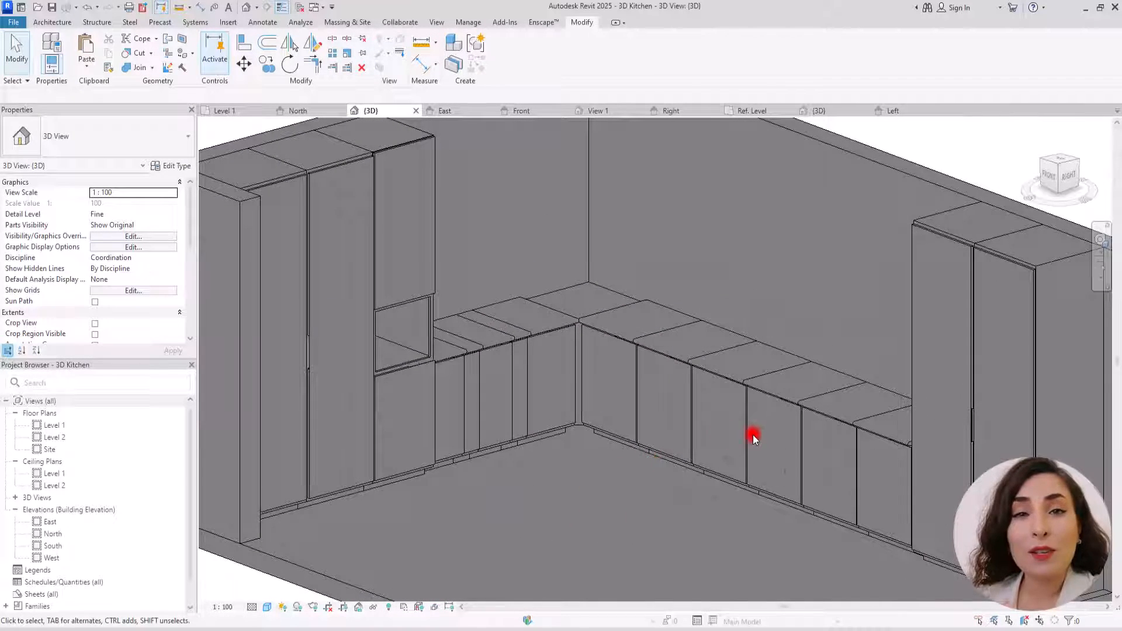
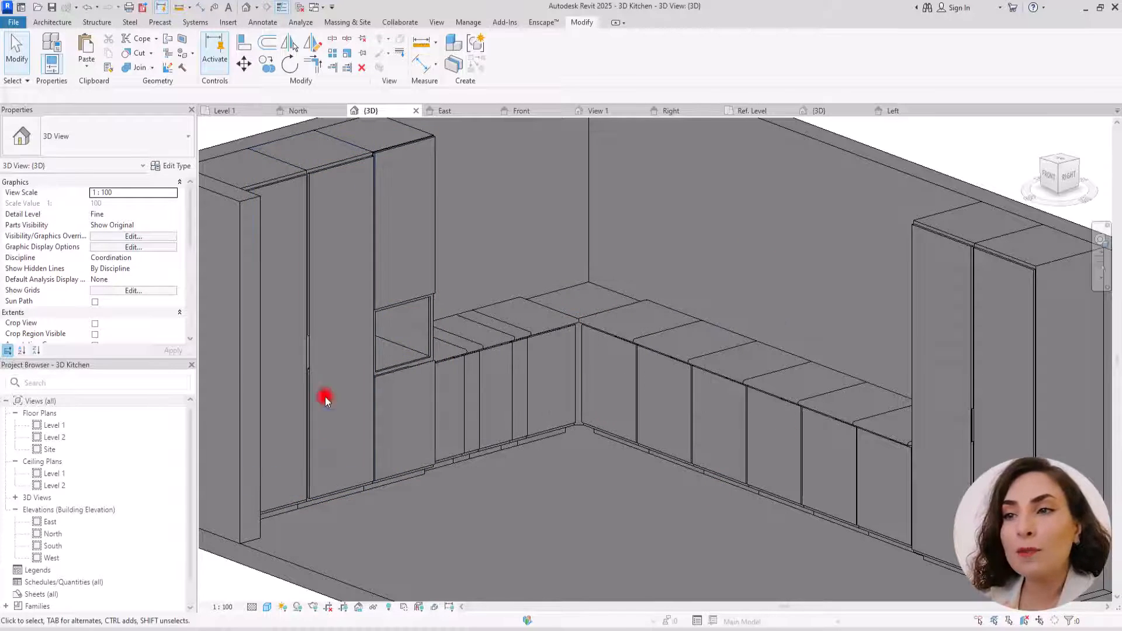
scroll(550, 417, "down", 5)
scroll(556, 398, "up", 5)
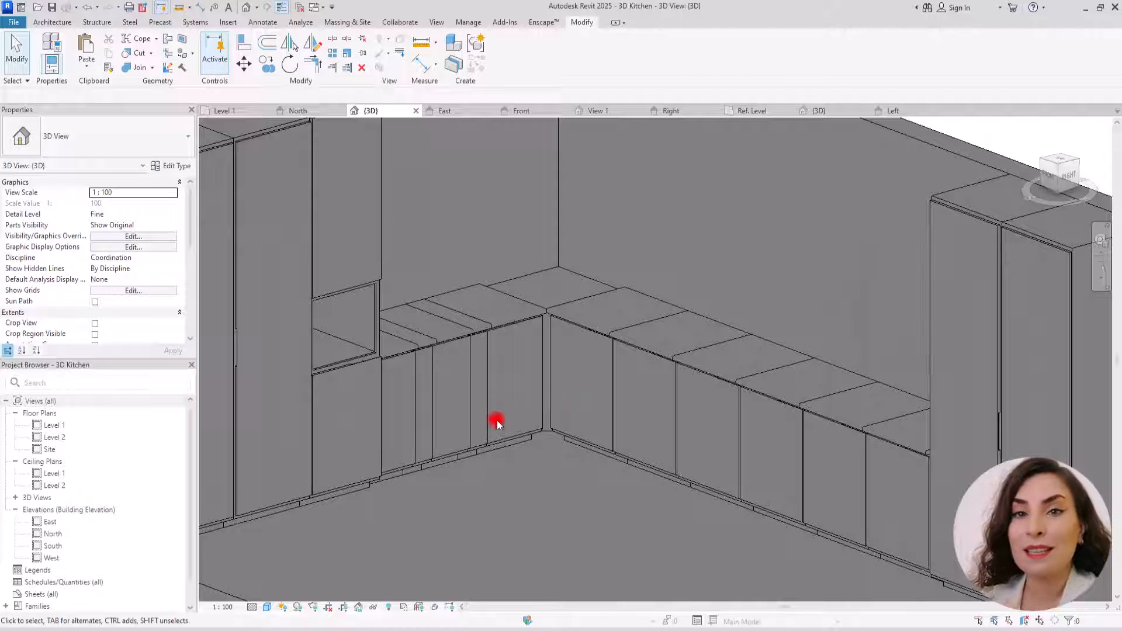
scroll(552, 496, "down", 5)
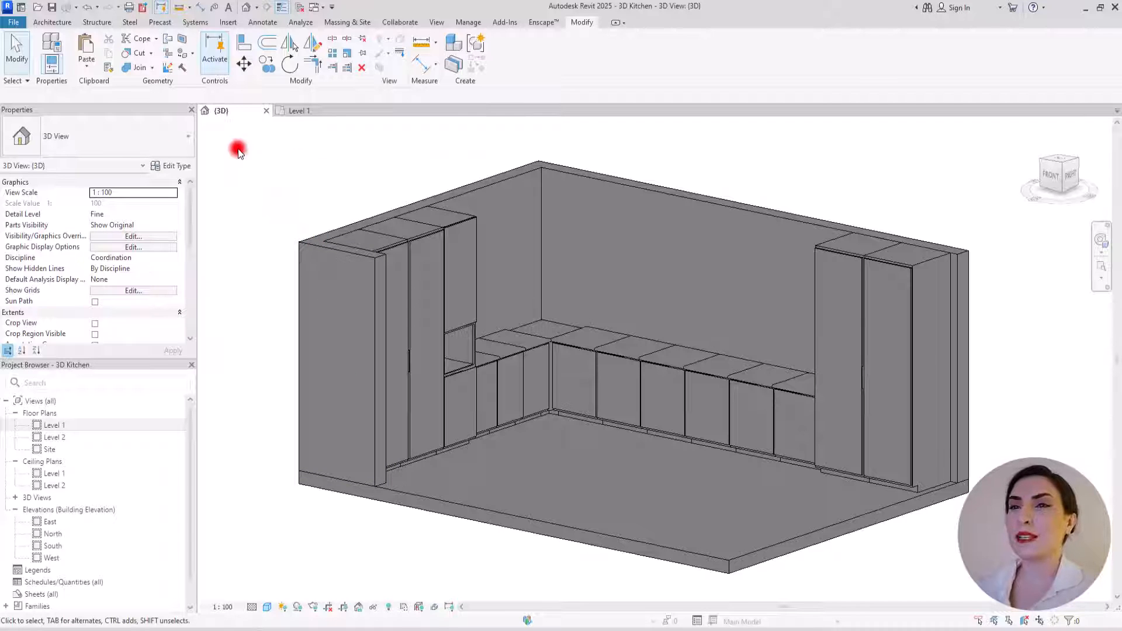
Create a new family from the Generic Model wall based template in the English-Imperial folder.
left_click(12, 24)
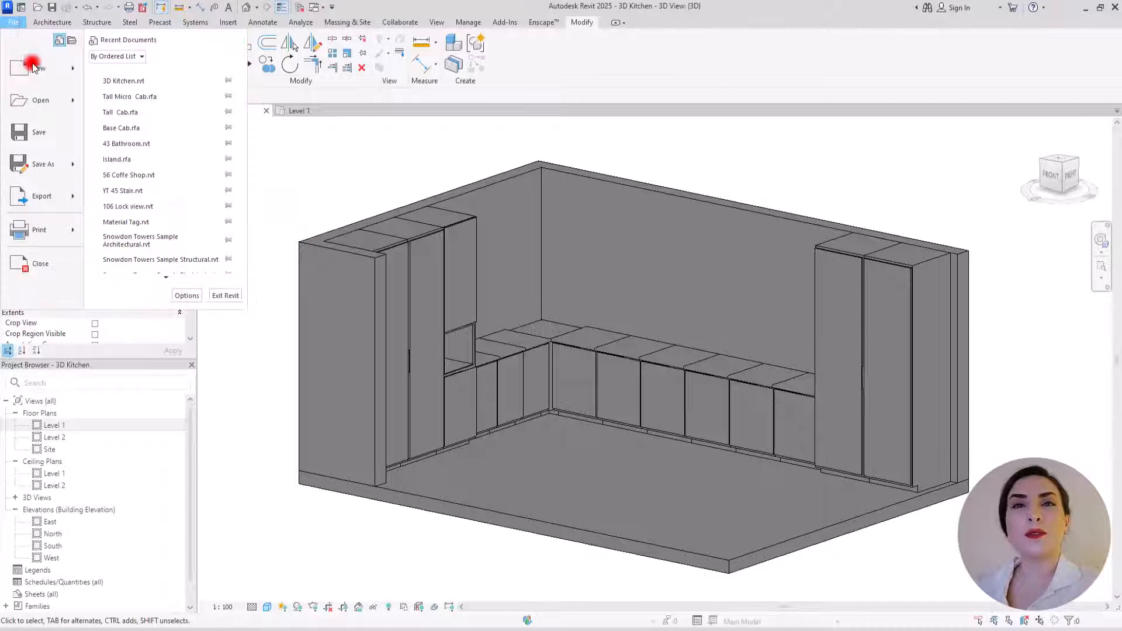
mouse_move(72, 66)
left_click(139, 112)
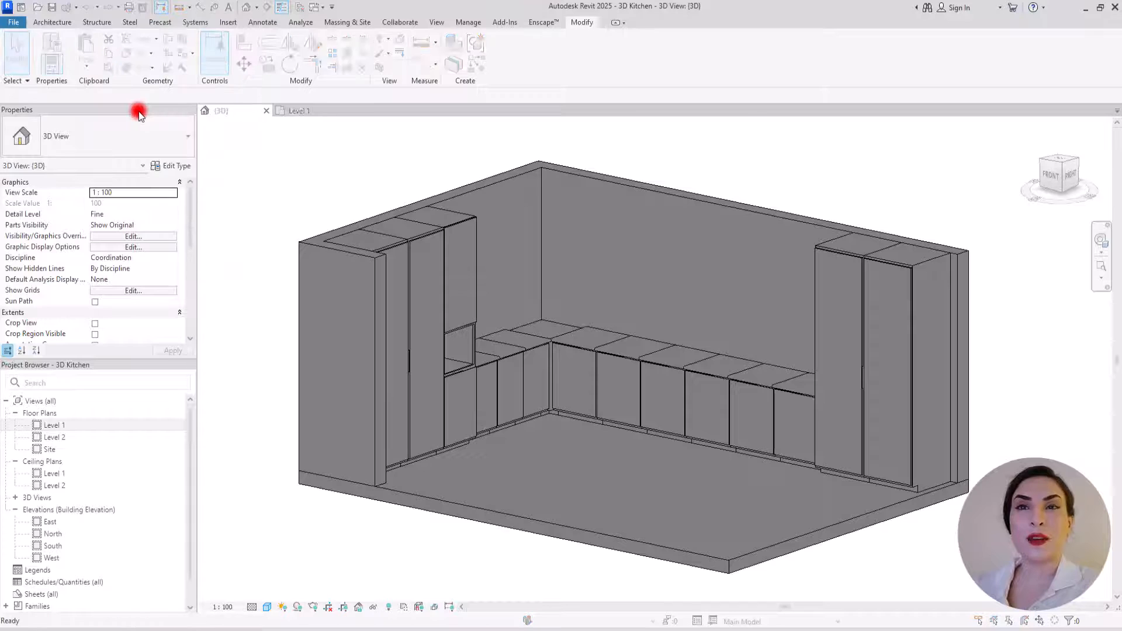
scroll(514, 231, "down", 5)
scroll(518, 231, "up", 3)
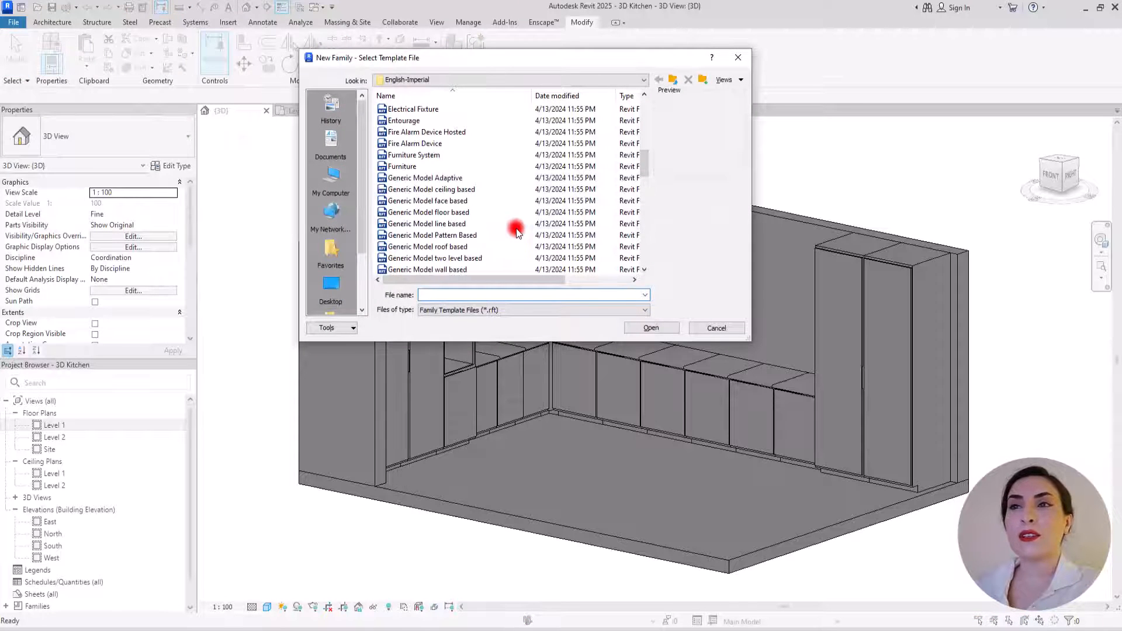
double_click(444, 272)
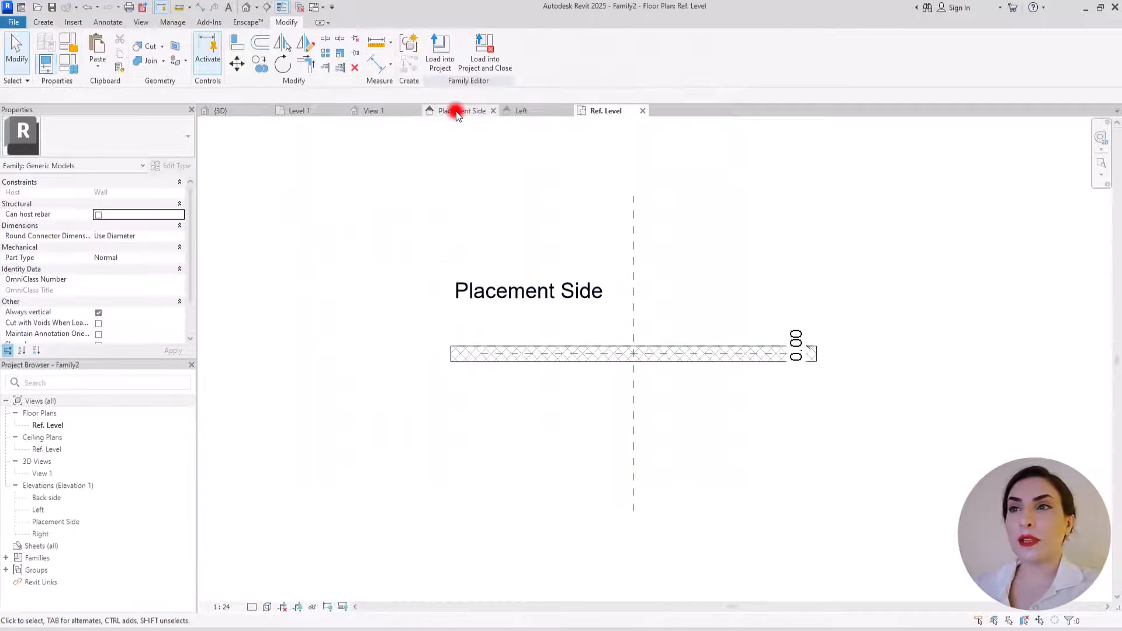
In the Placement Side elevation, draw one vertical reference plane beside the centre plane and two horizontal reference planes crossing both.
left_click(457, 111)
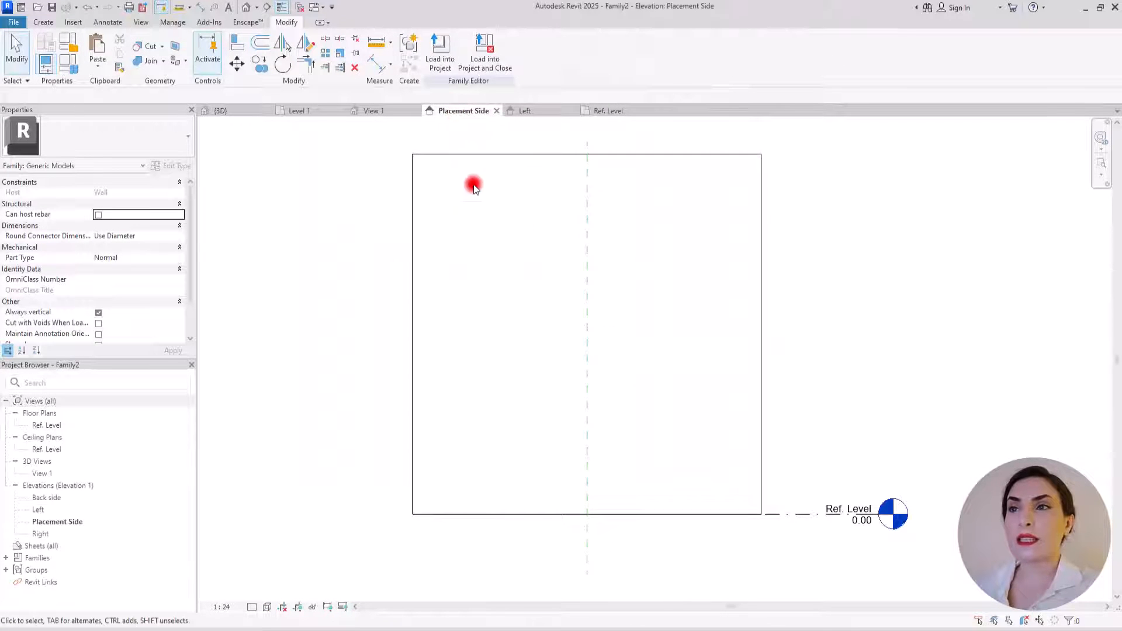
left_click(45, 23)
left_click(657, 47)
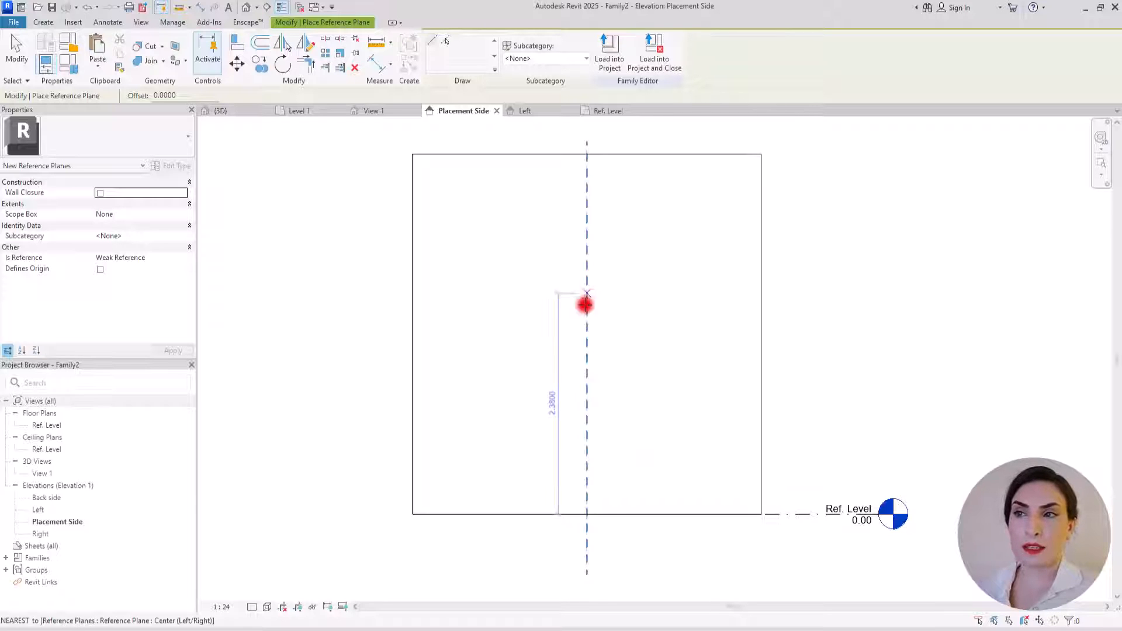
left_click(514, 257)
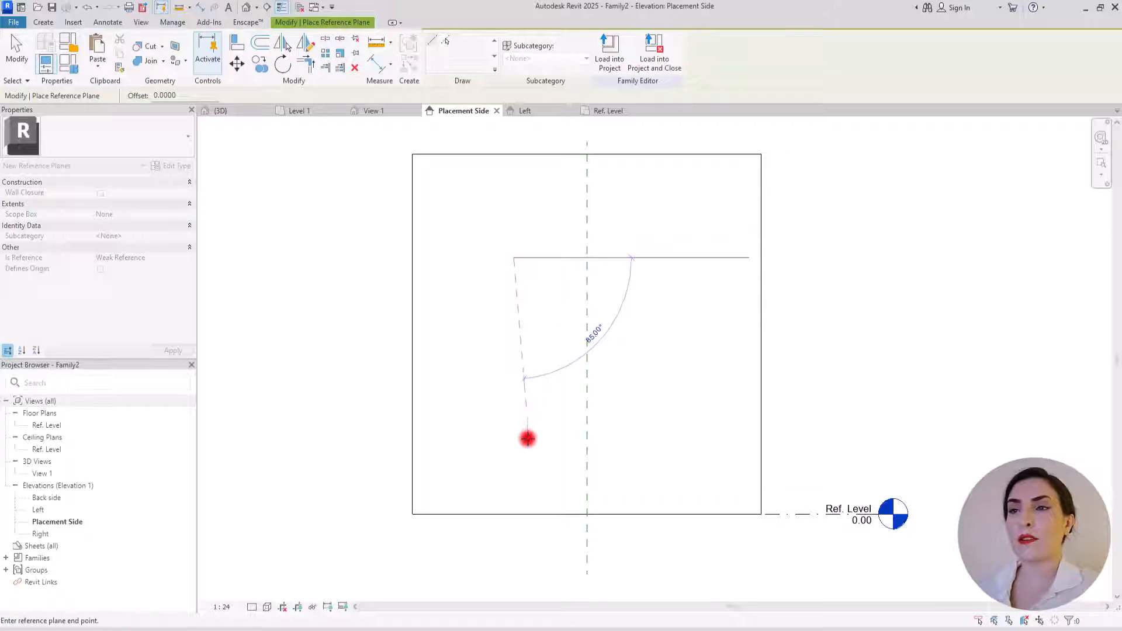
left_click(512, 447)
left_click(476, 300)
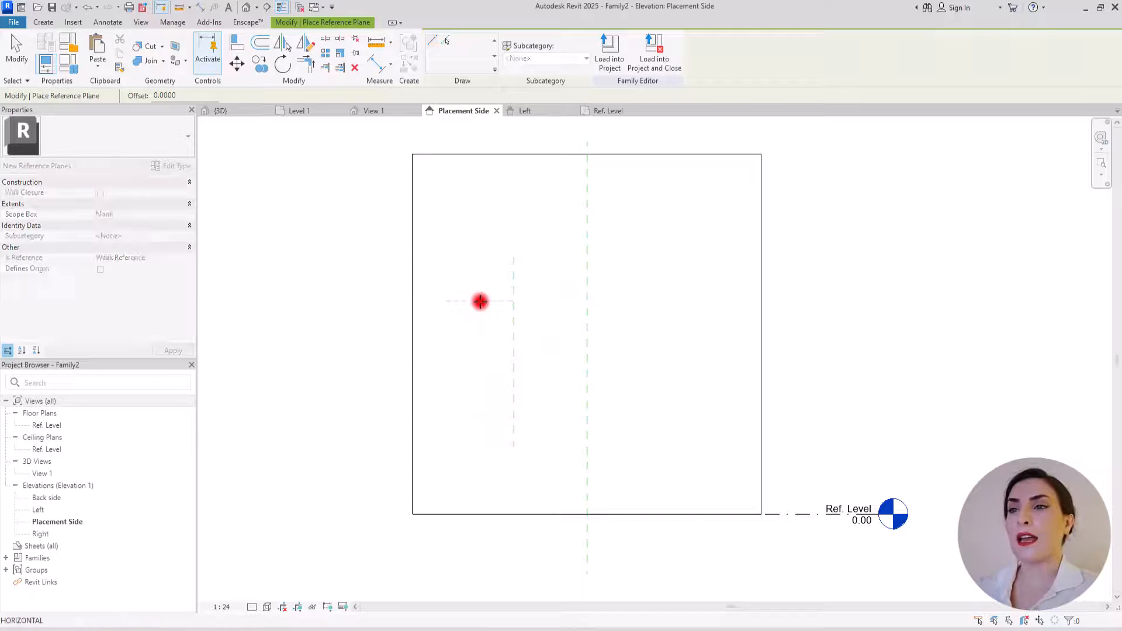
left_click(677, 300)
left_click(478, 387)
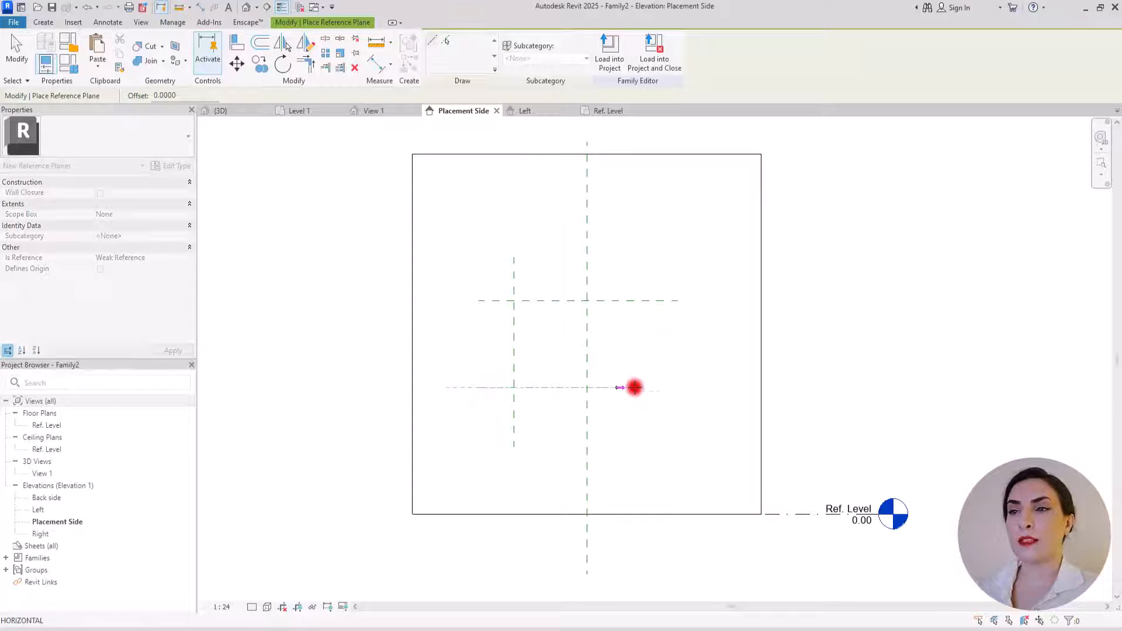
left_click(642, 387)
key("Escape")
key("Escape")
Add aligned dimensions between the centre and vertical reference planes and between the two horizontal reference planes.
left_click(376, 63)
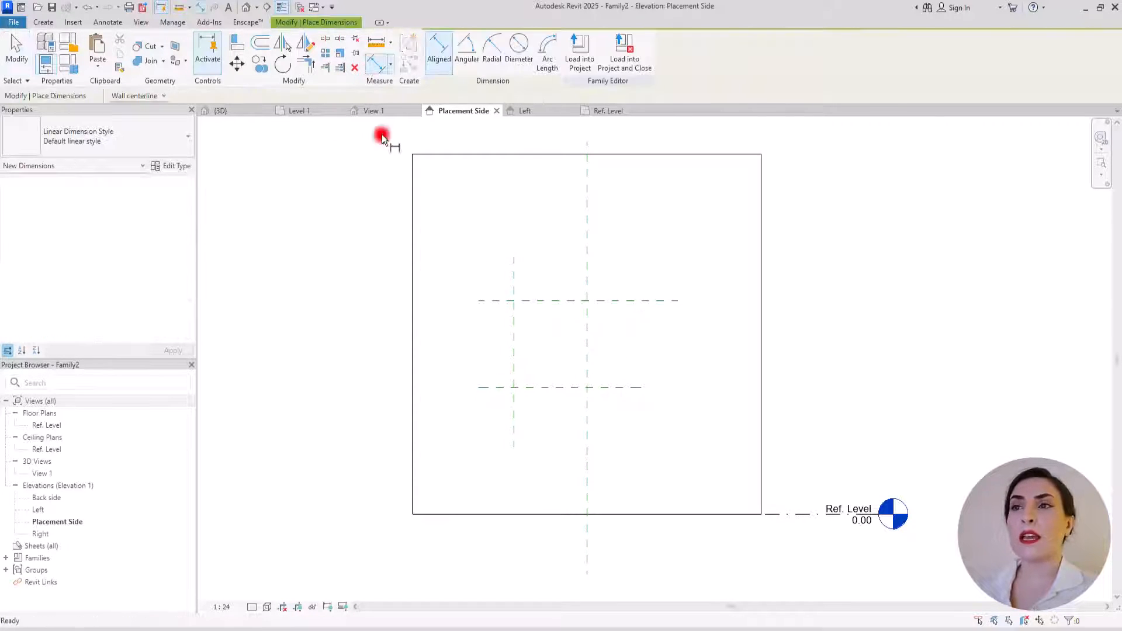
left_click(576, 268)
left_click(514, 269)
left_click(451, 268)
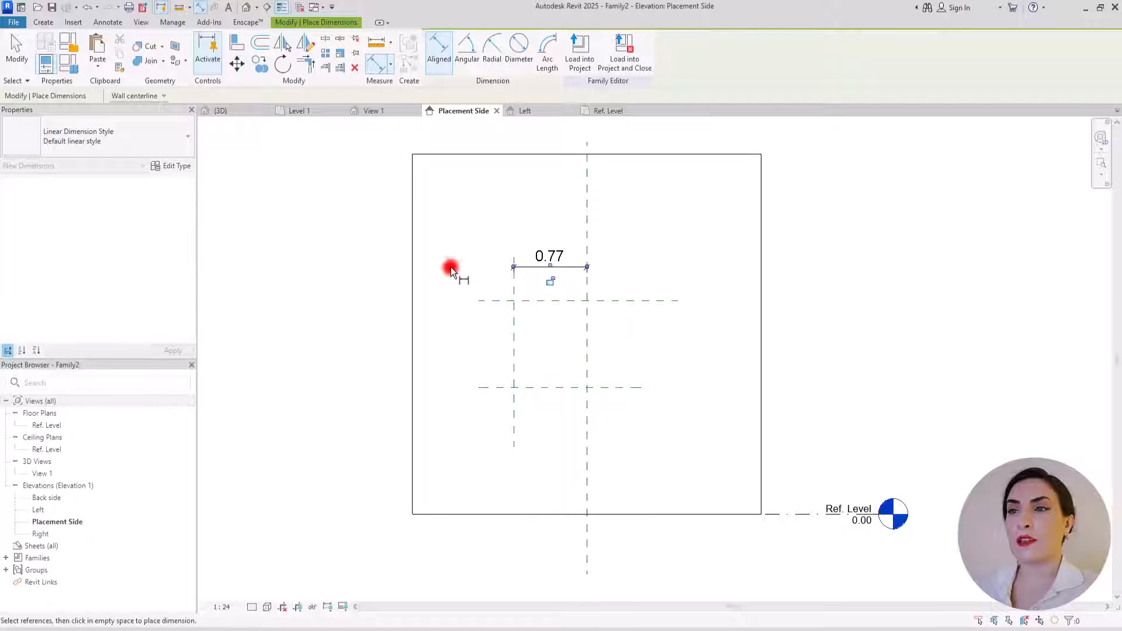
left_click(480, 301)
left_click(485, 386)
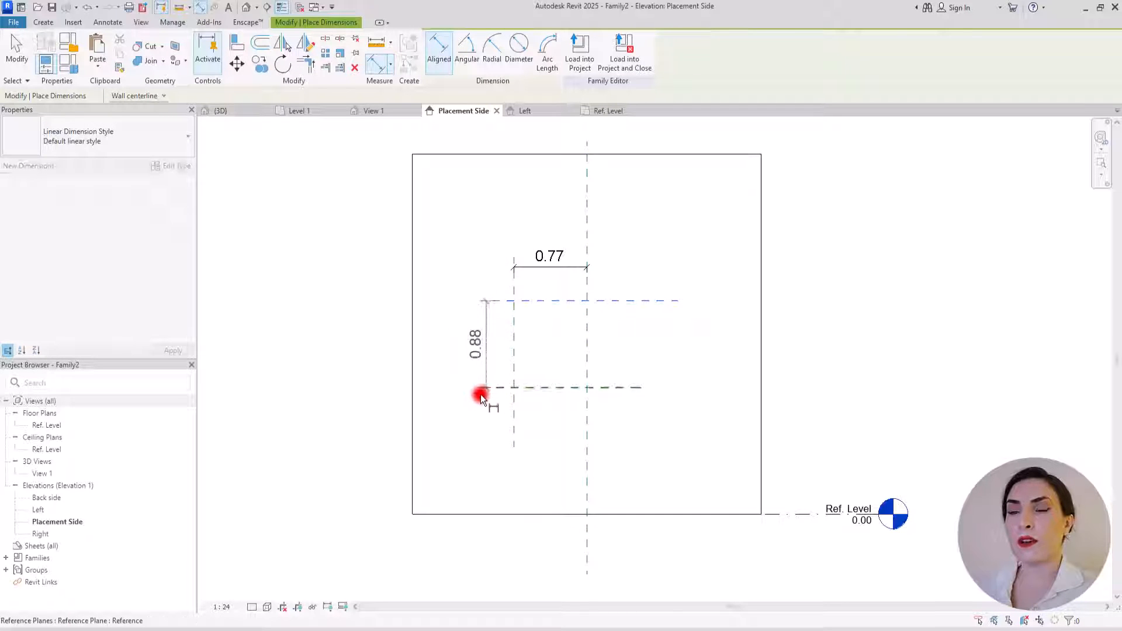
left_click(469, 416)
key("Escape")
Label the vertical dimension with a new family parameter H and the horizontal dimension with a new family parameter W.
left_click(461, 308)
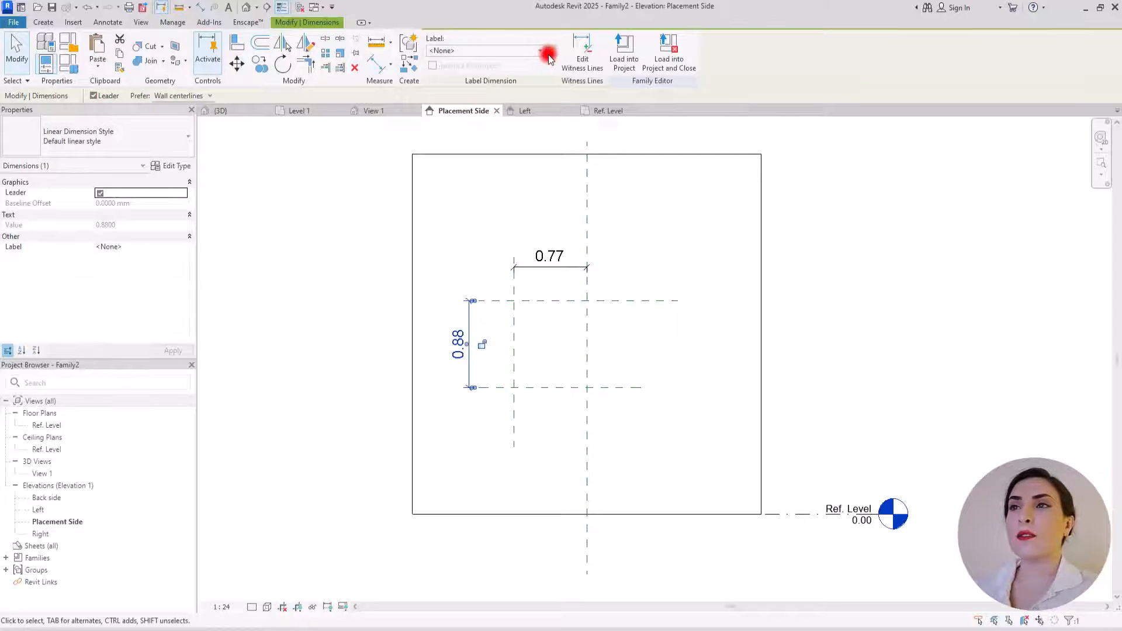
left_click(548, 57)
type("H")
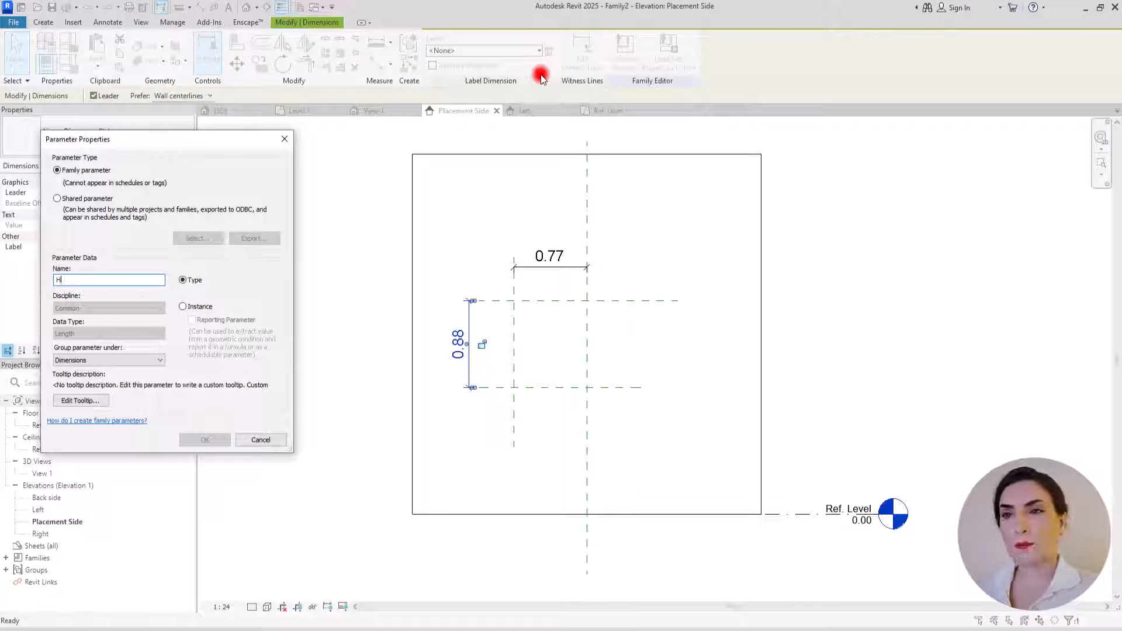
left_click(221, 440)
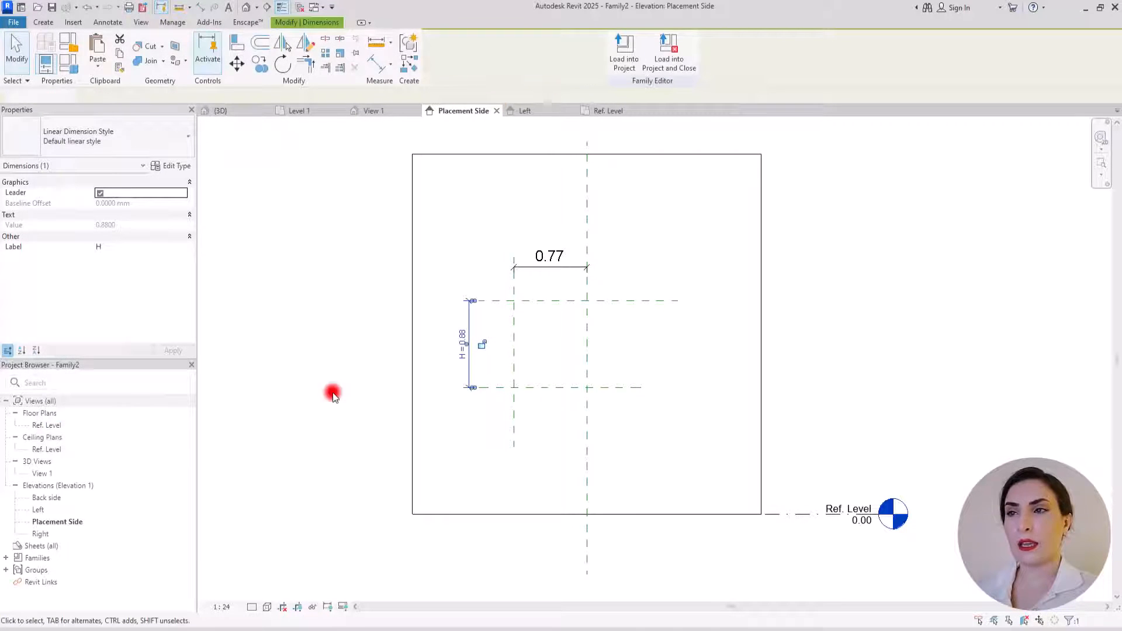
left_click(570, 267)
left_click(550, 53)
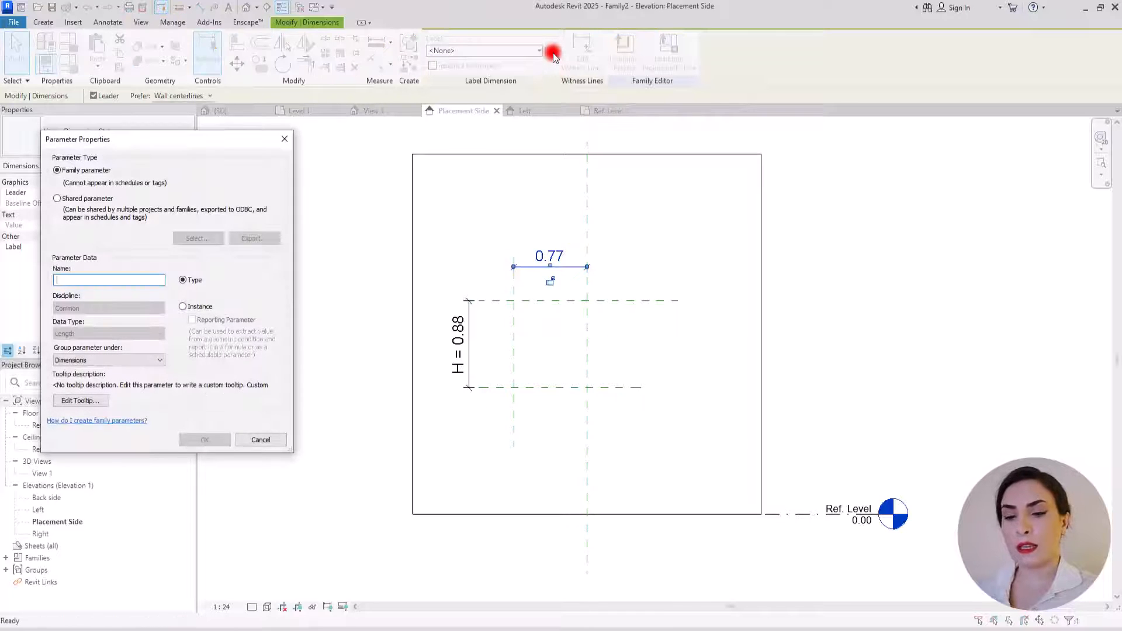
type("W")
left_click(227, 440)
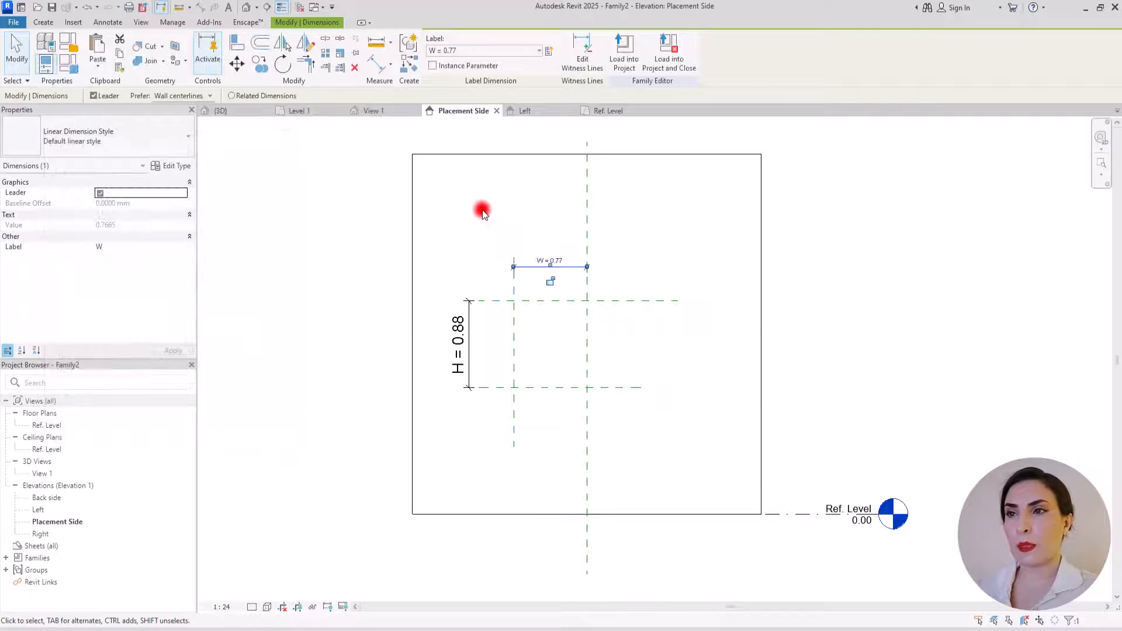
left_click(513, 140)
In the Ref. Level plan, draw a horizontal reference plane on the placement side of the wall, crossing both vertical planes.
left_click(619, 110)
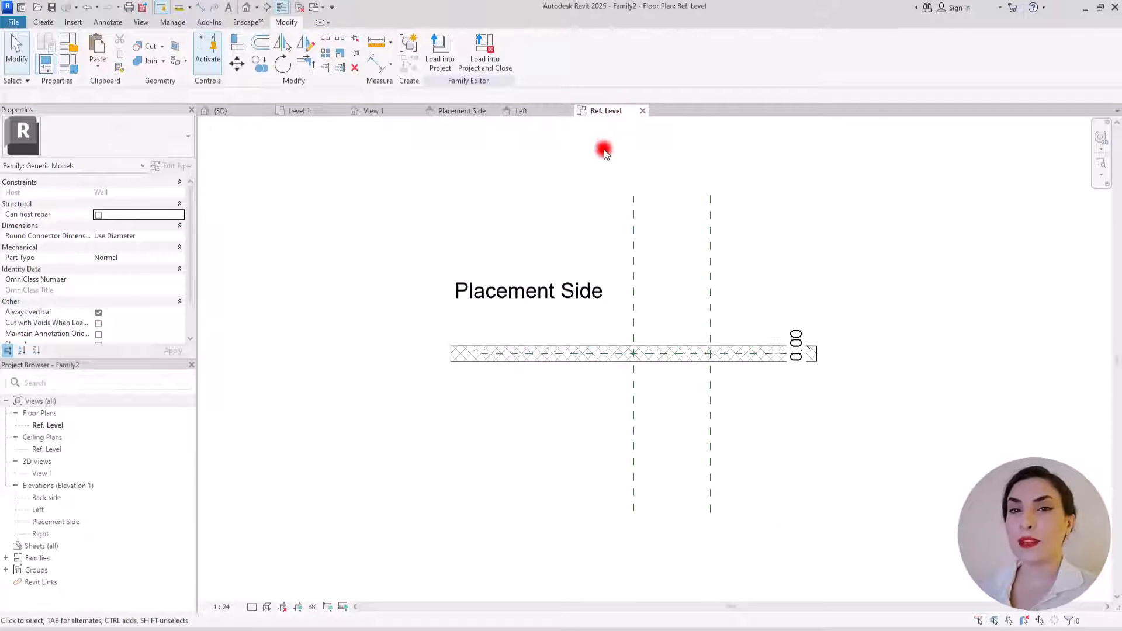
left_click(44, 22)
left_click(658, 63)
left_click(617, 267)
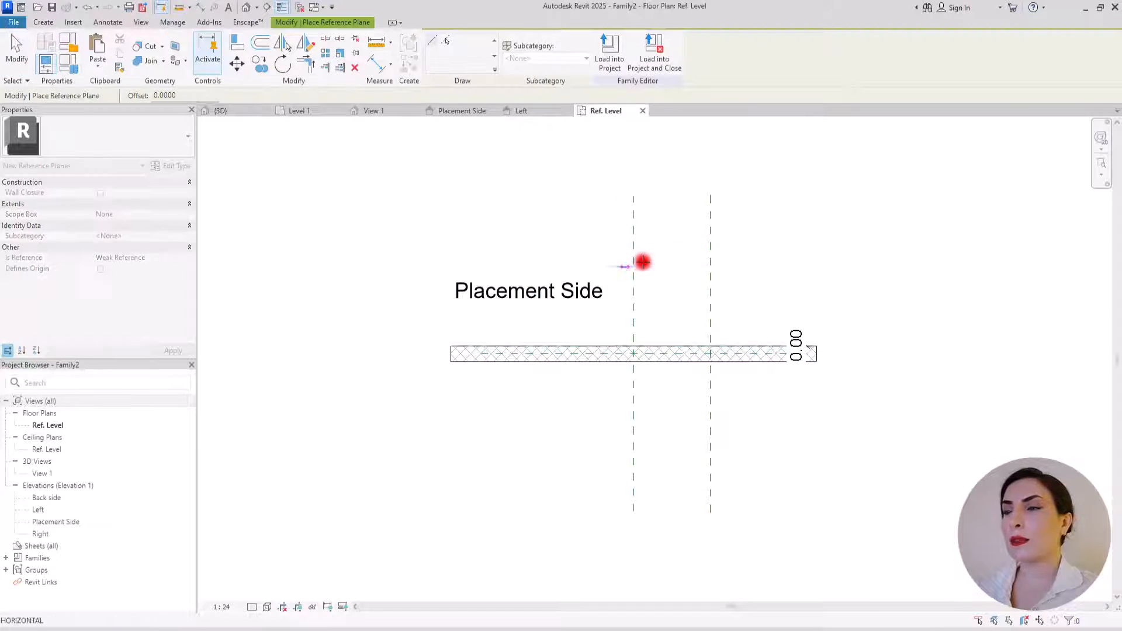
left_click(770, 268)
key("Escape")
key("Escape")
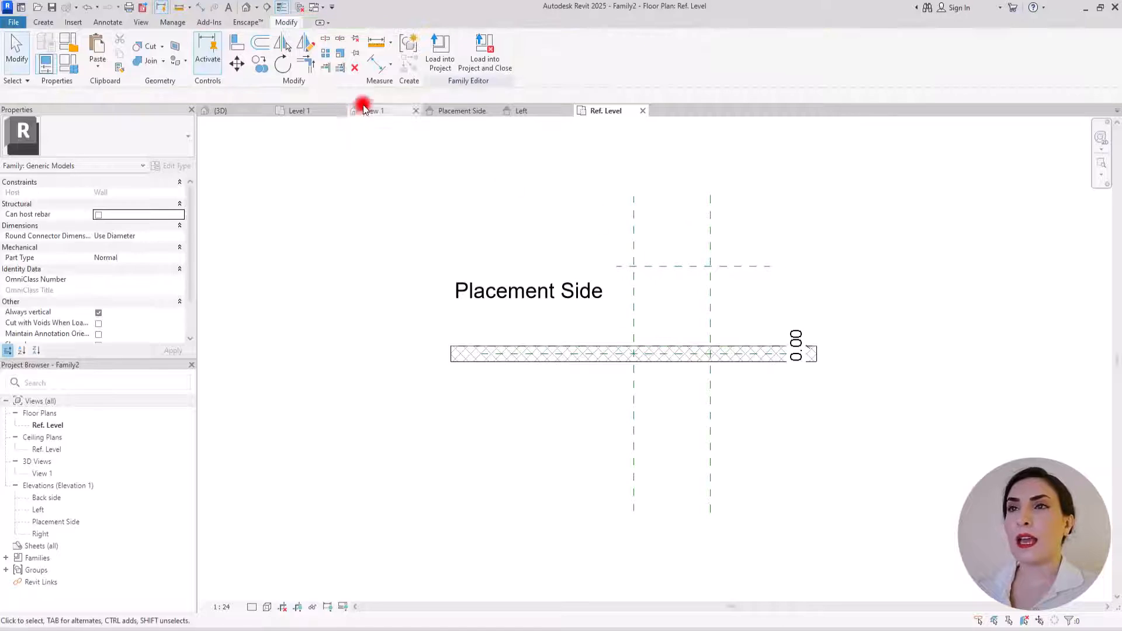
Add an aligned dimension between the horizontal reference plane and the wall's placement-side face in the Ref. Level plan.
left_click(377, 63)
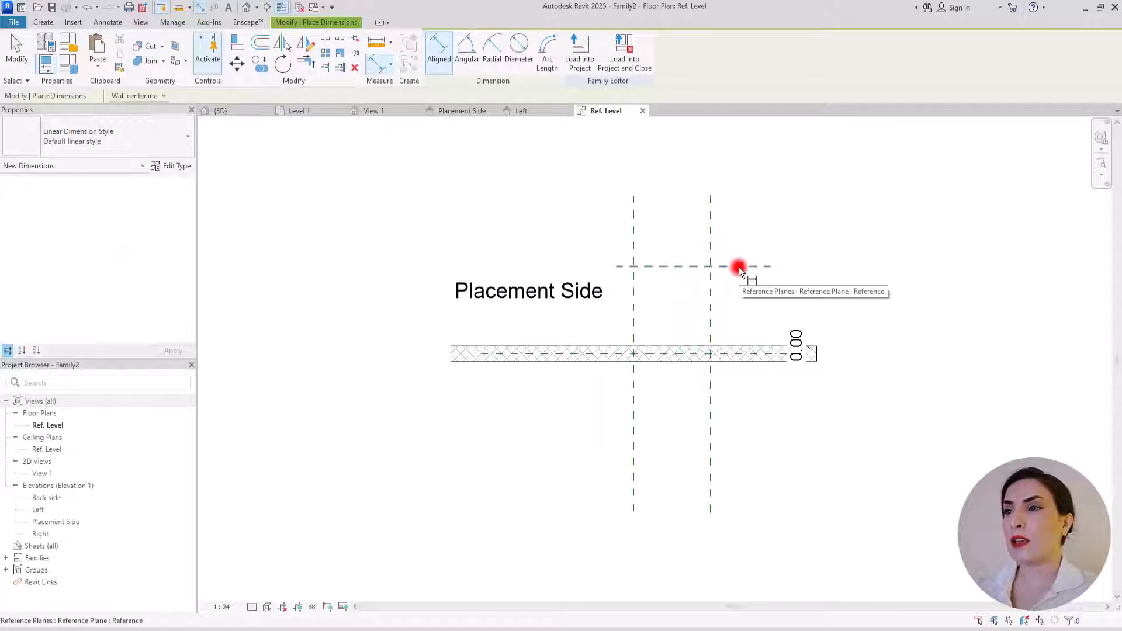
left_click(739, 268)
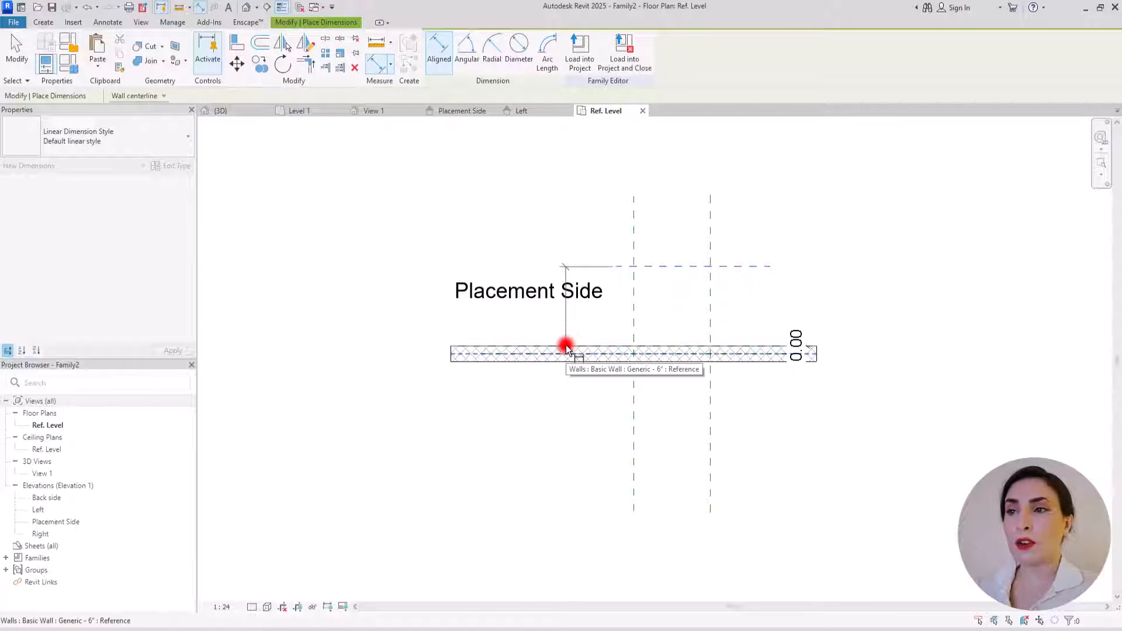
key("Tab")
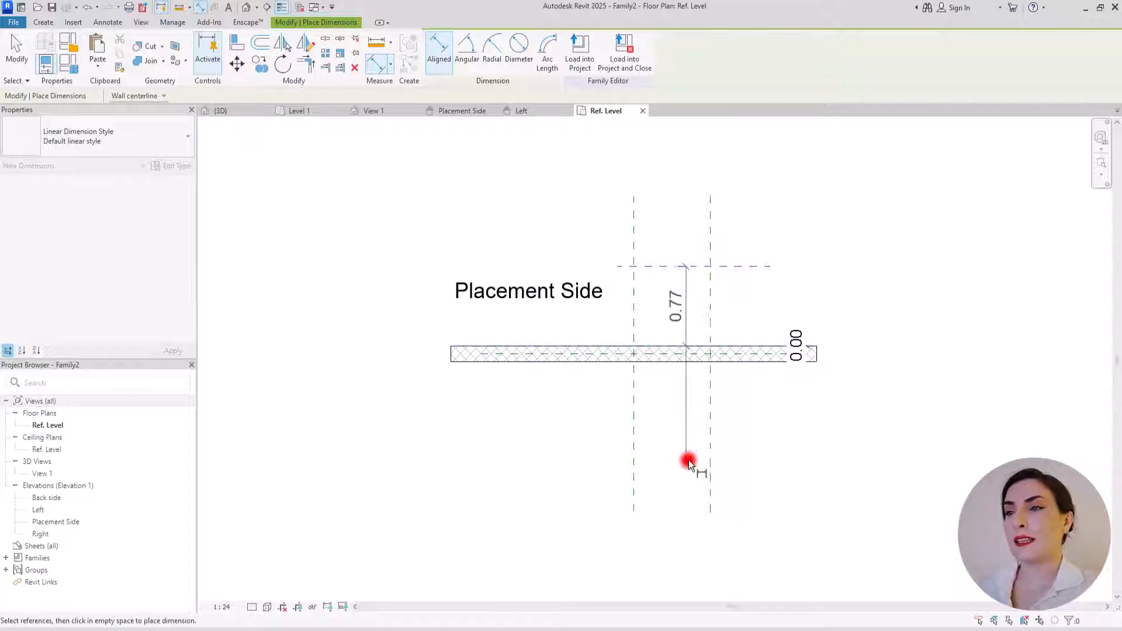
left_click(741, 457)
key("Escape")
Label the dimension between the wall face and the horizontal reference plane with a new family type parameter D.
left_click(741, 275)
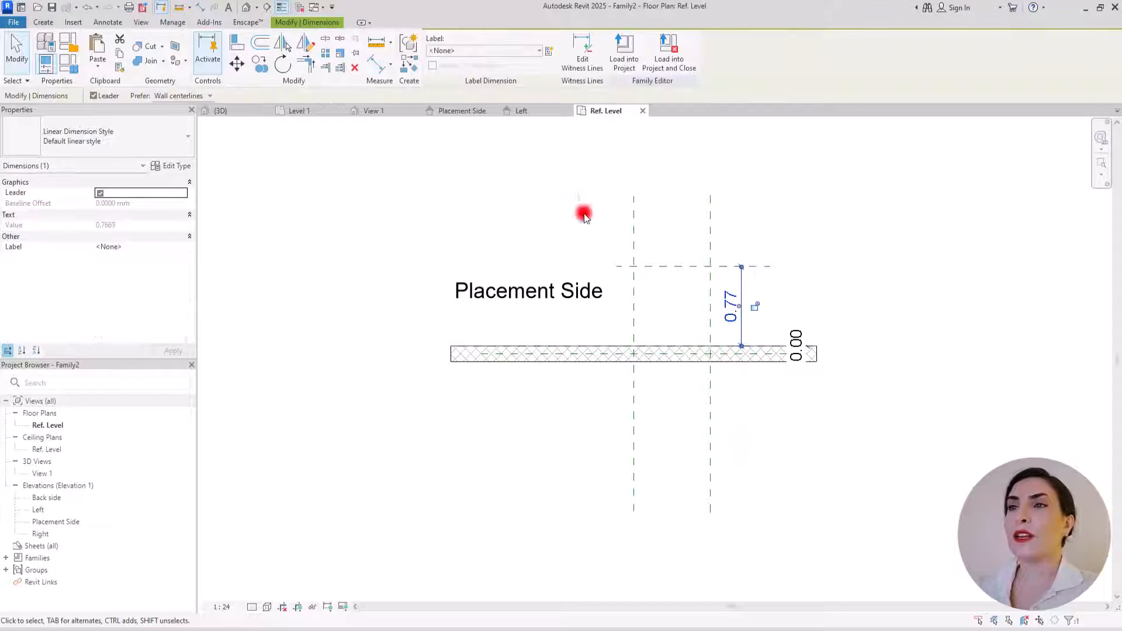
left_click(550, 51)
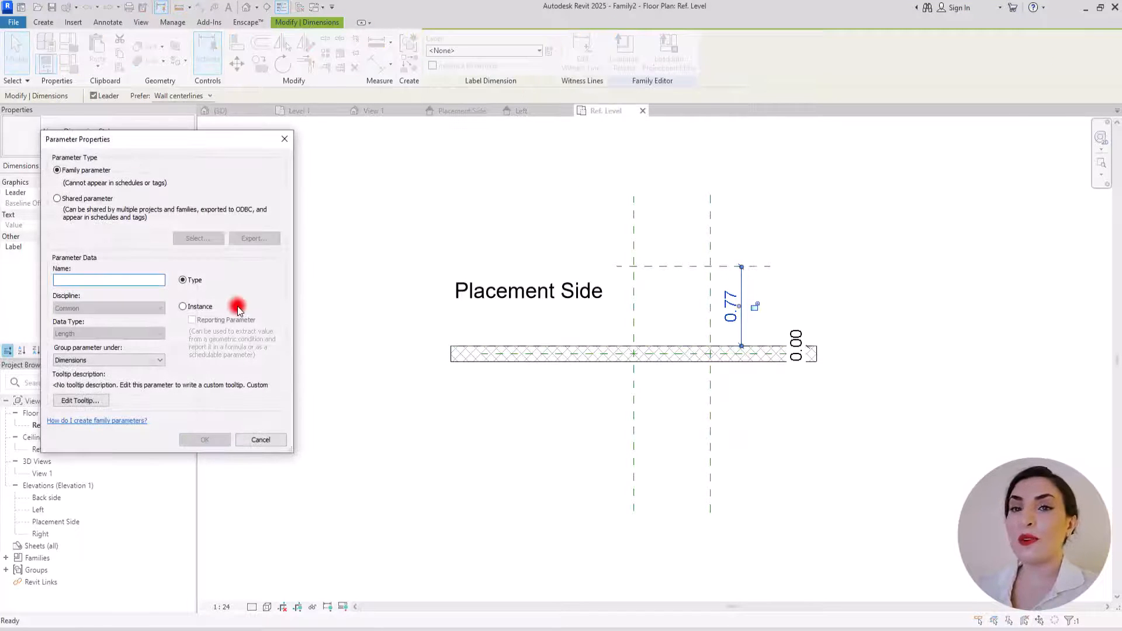
type("D")
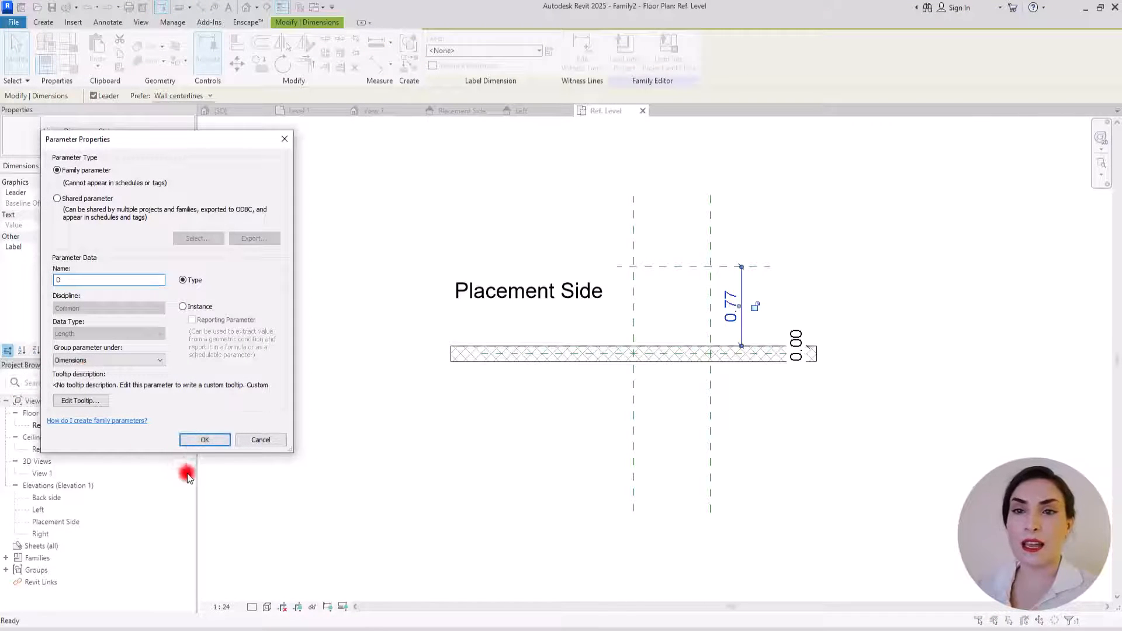
left_click(202, 440)
left_click(514, 167)
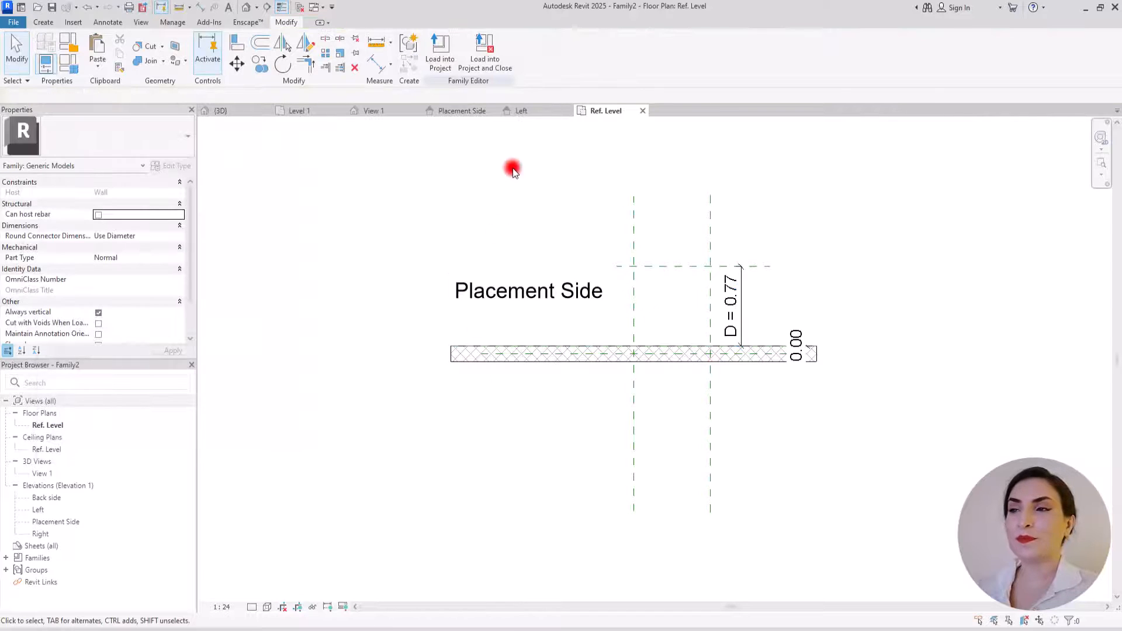
In the Placement Side elevation, start an extrusion with a rectangle on the four reference planes and lock its sides to them.
left_click(447, 113)
scroll(541, 341, "up", 5)
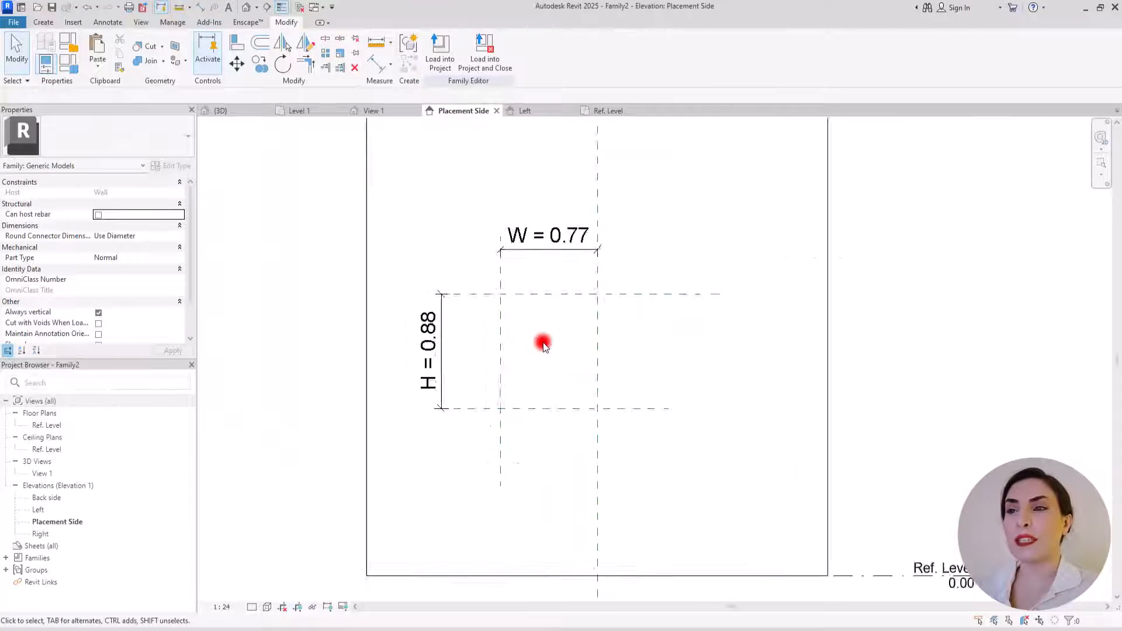
middle_click_drag(514, 371, 525, 320)
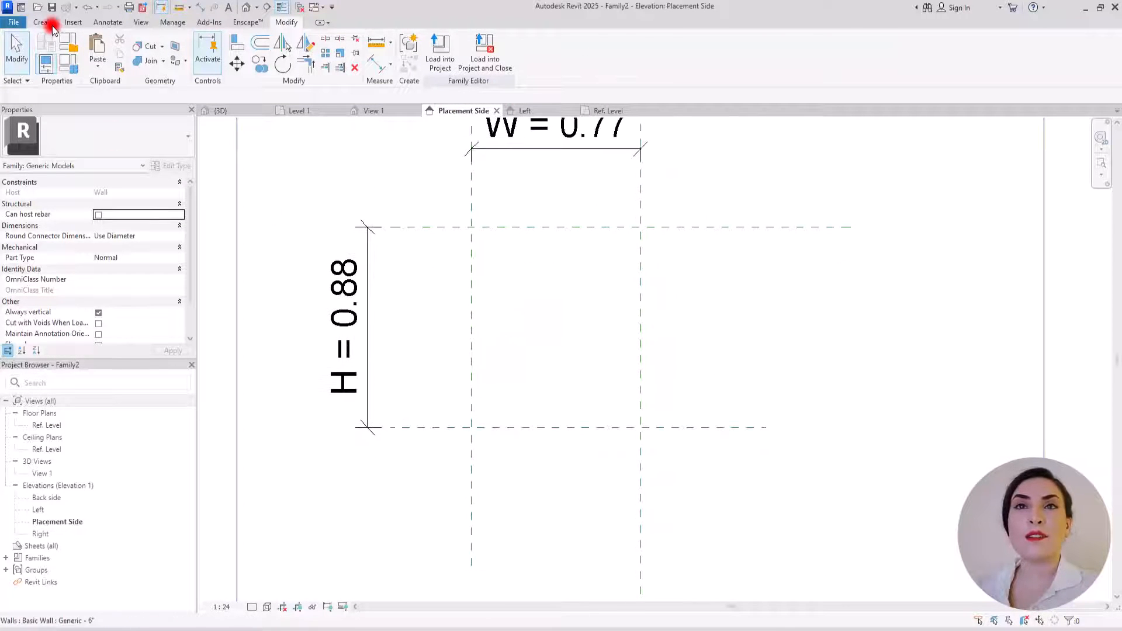
left_click(43, 22)
left_click(97, 42)
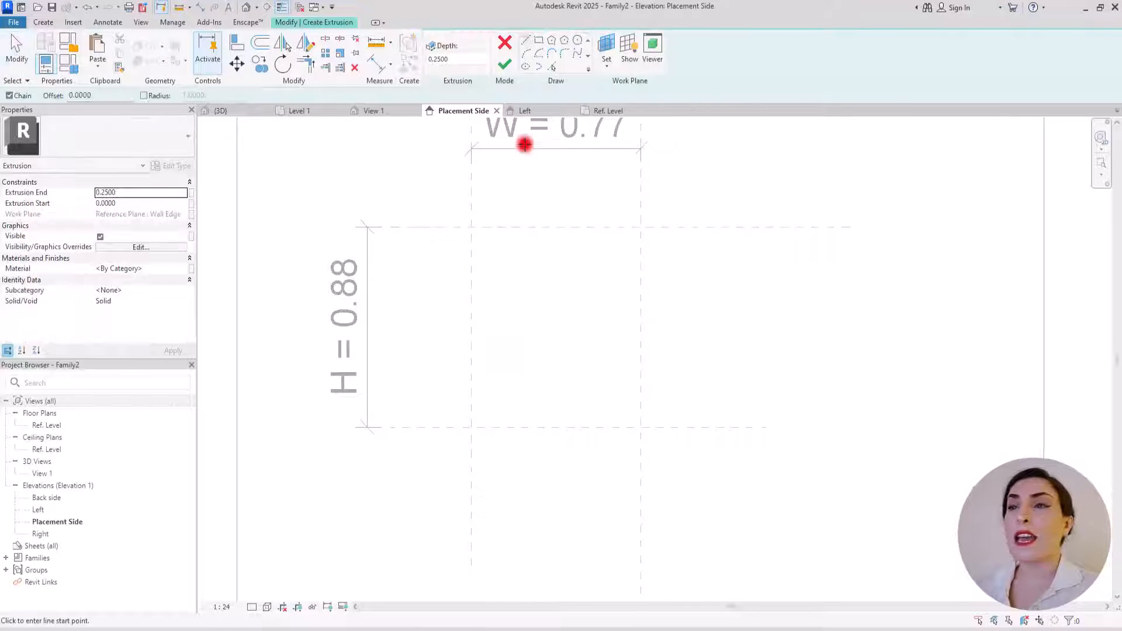
left_click(538, 40)
left_click(640, 226)
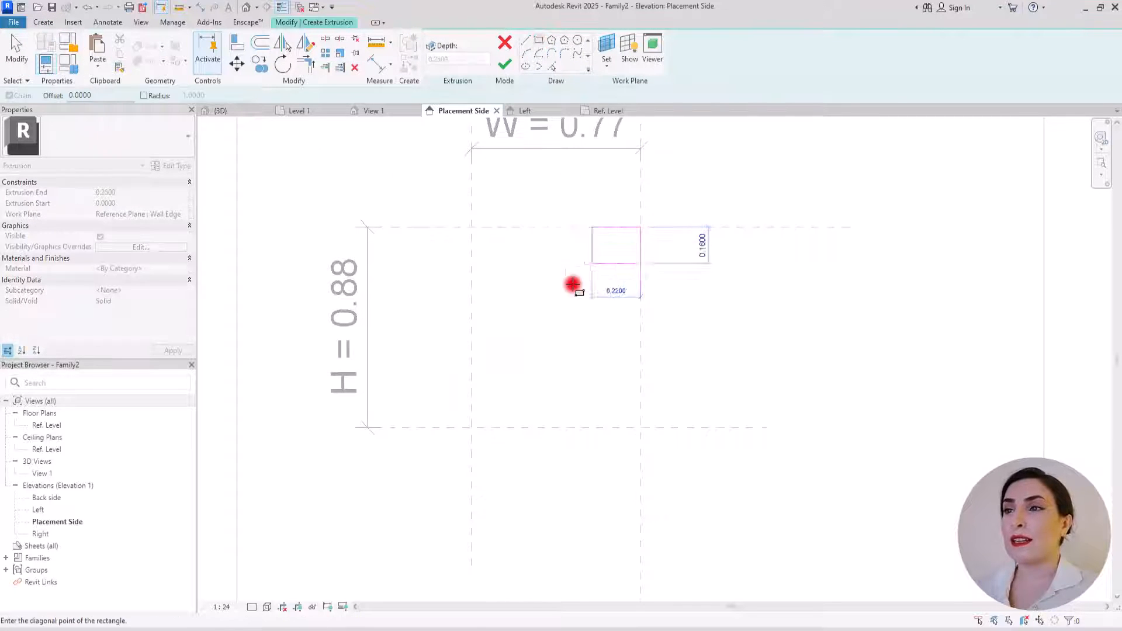
left_click(471, 427)
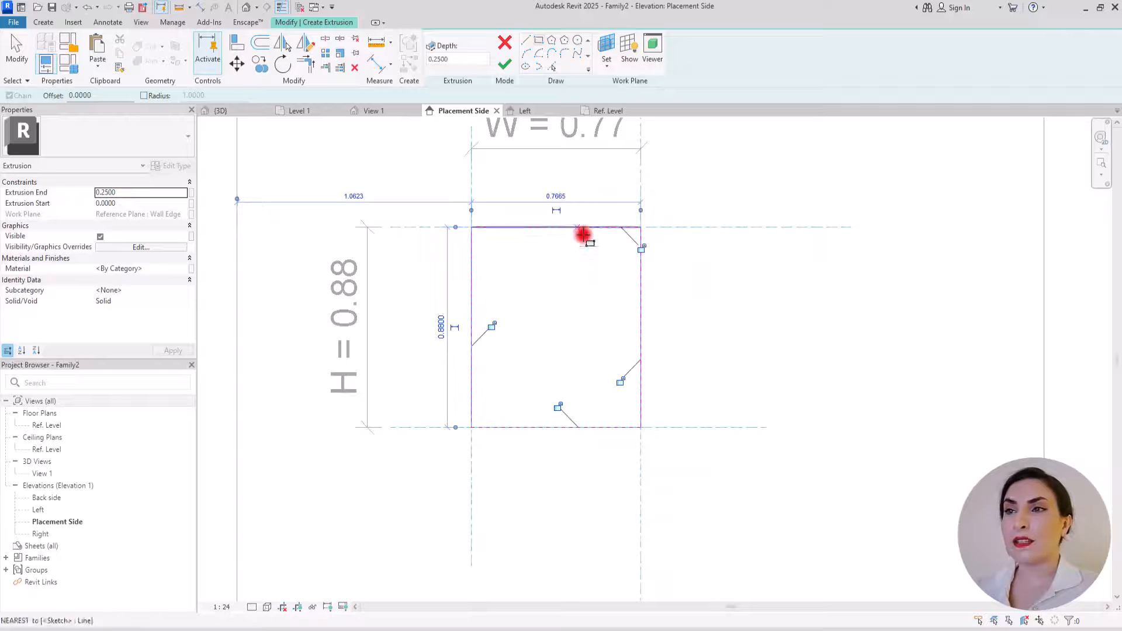
left_click(642, 249)
left_click(619, 381)
left_click(559, 407)
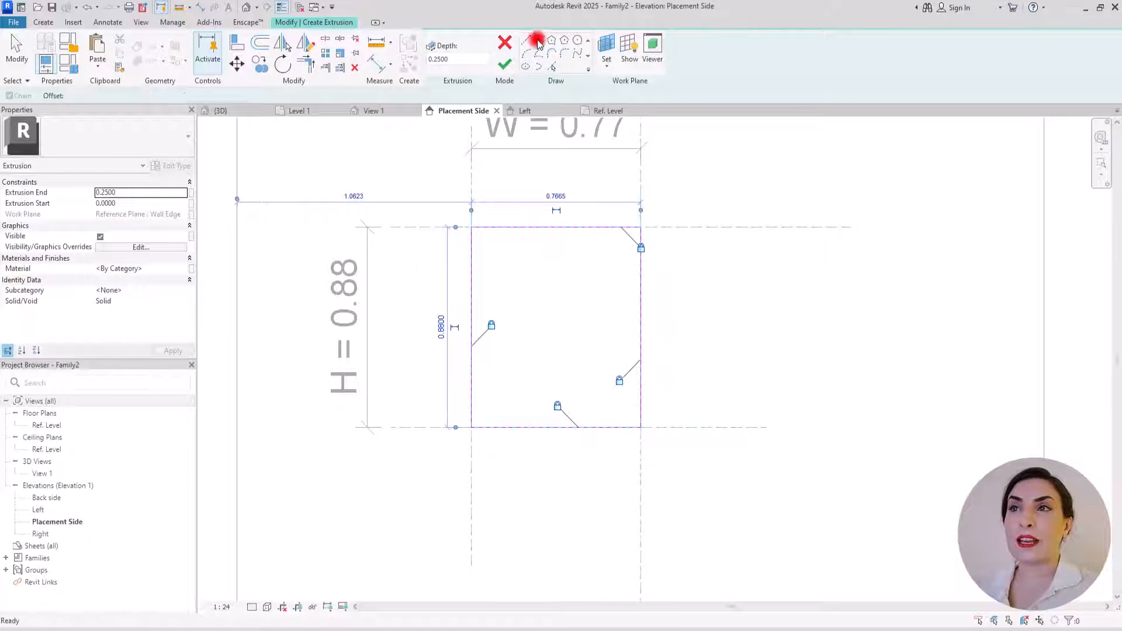
Draw a second rectangle offset 0.02 inside the first one, finish the extrusion and check it in the Ref. Level plan.
key("Escape")
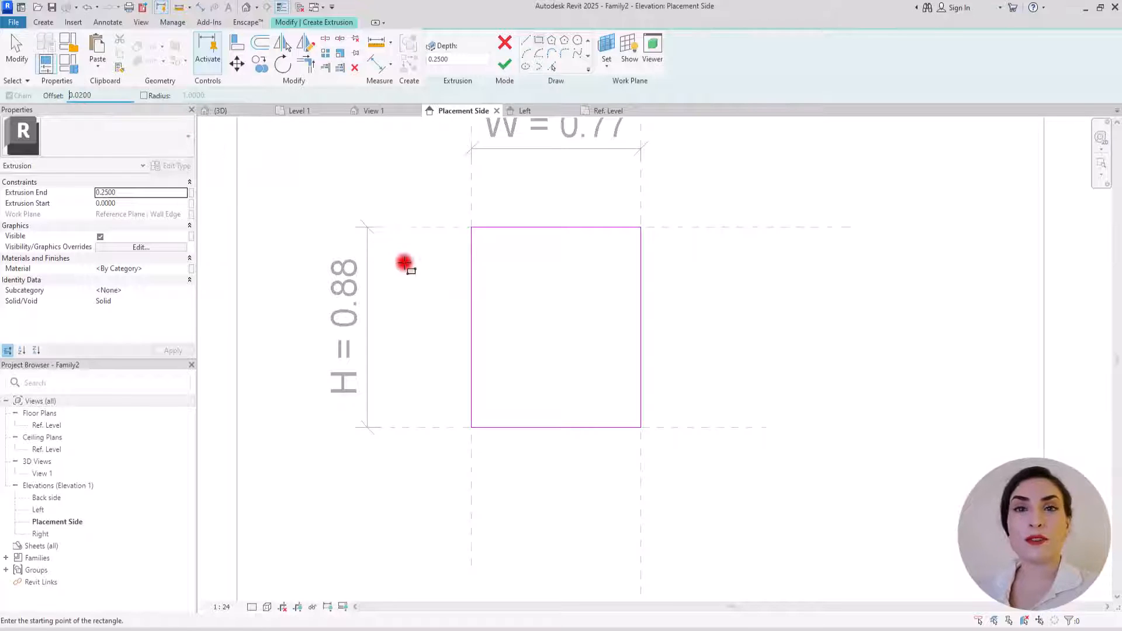
left_click(470, 225)
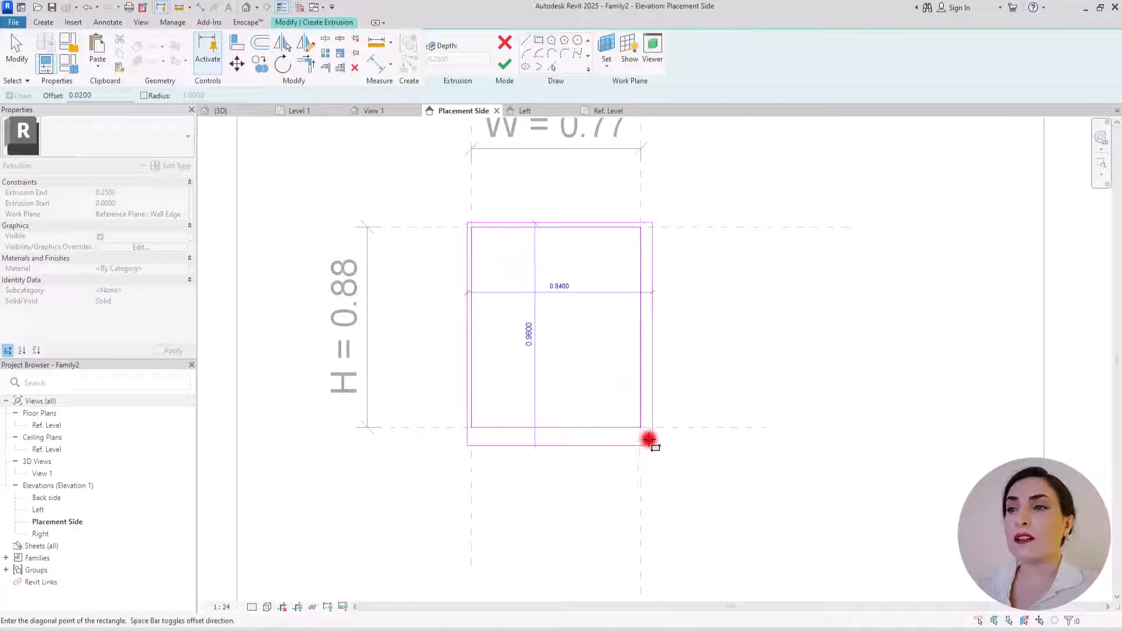
key("alt")
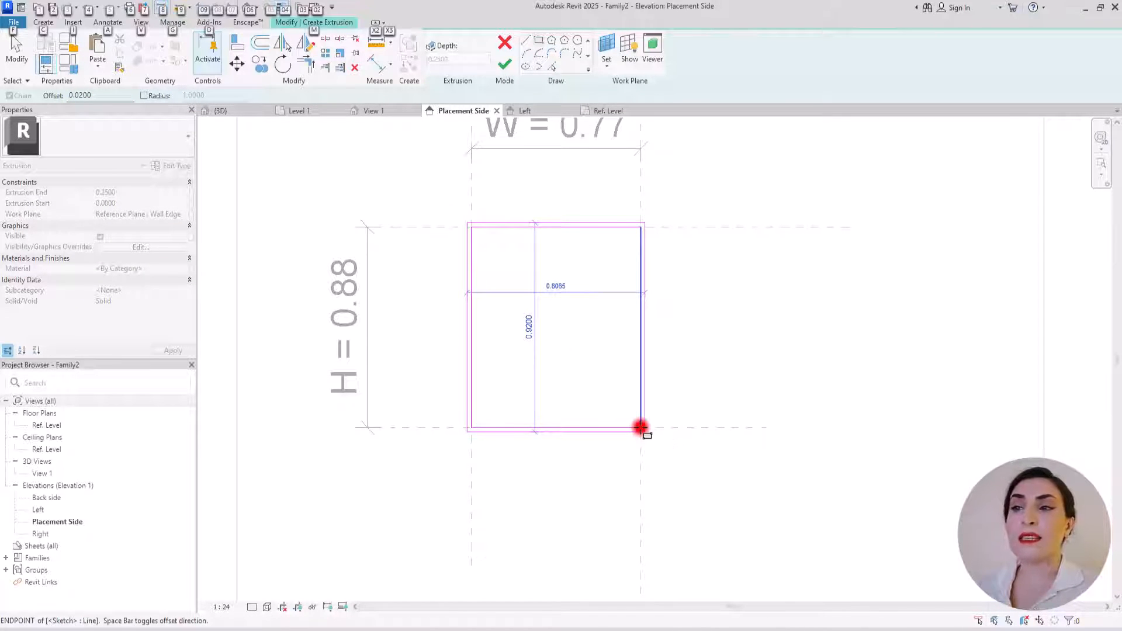
left_click(641, 427)
left_click(438, 69)
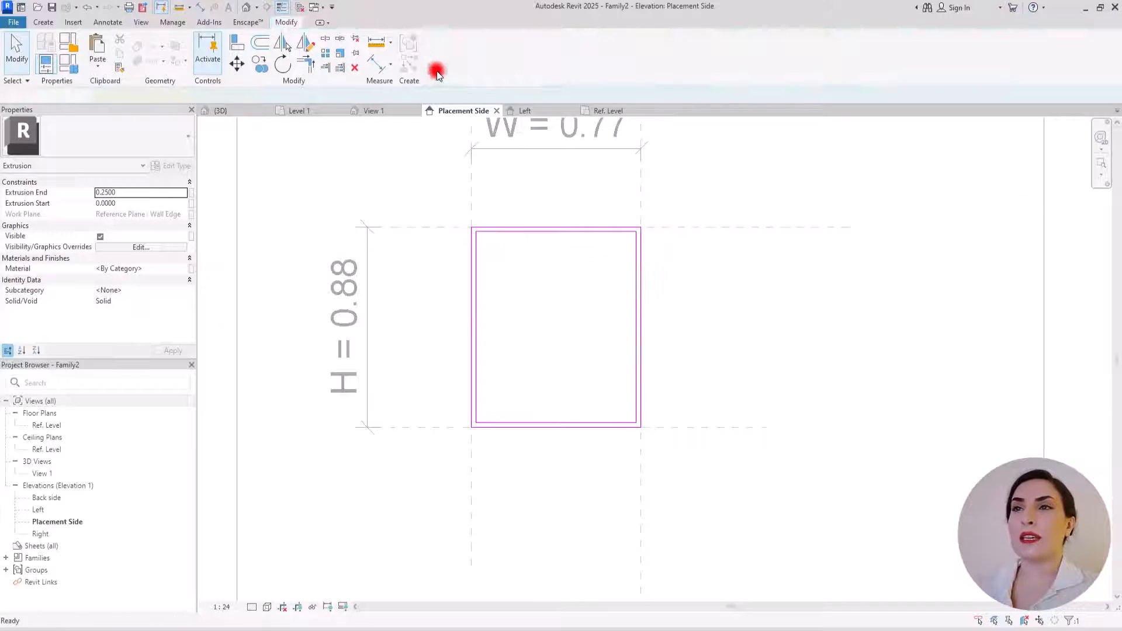
left_click(609, 112)
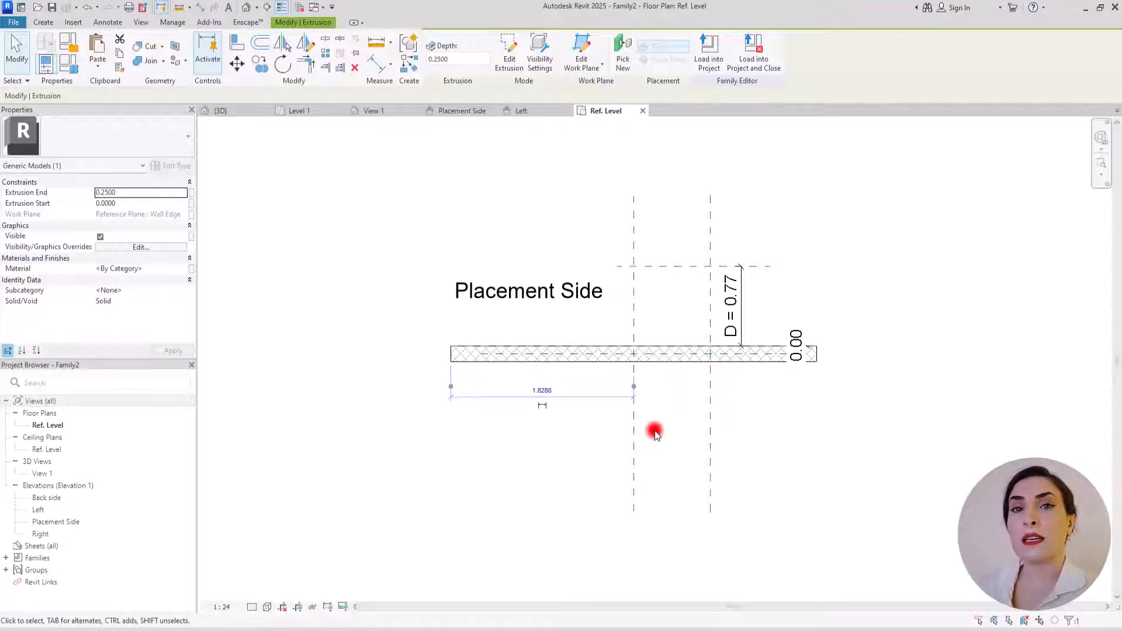
left_click(388, 452)
In the Placement Side elevation, draw a horizontal Detail View section above the wall, looking down at the extrusion, and open its view.
left_click(475, 111)
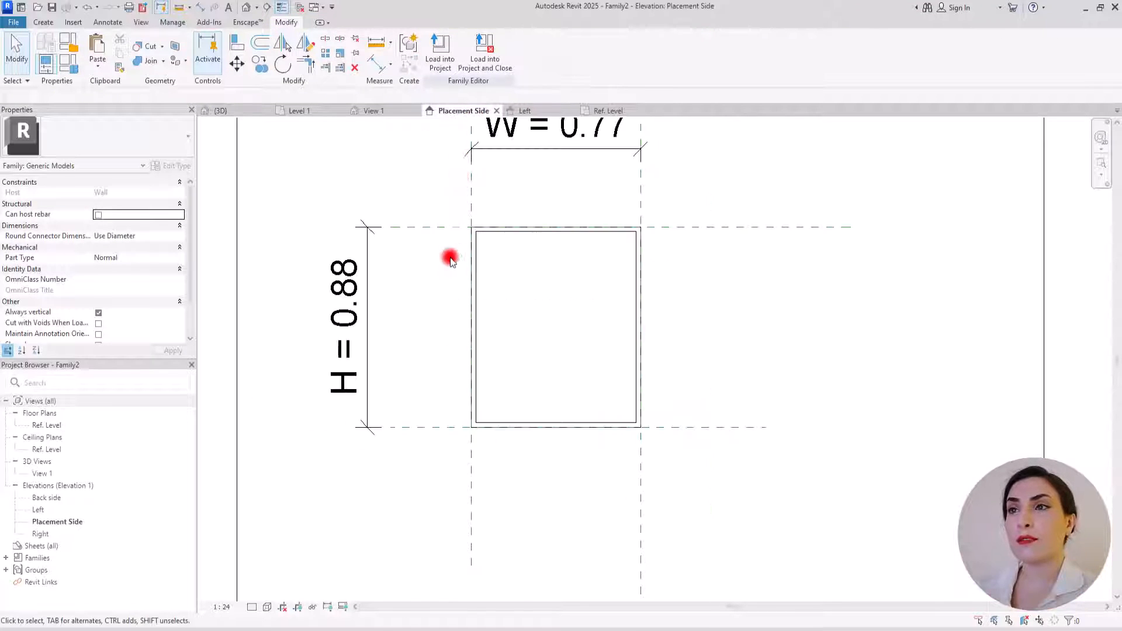
scroll(456, 383, "down", 5)
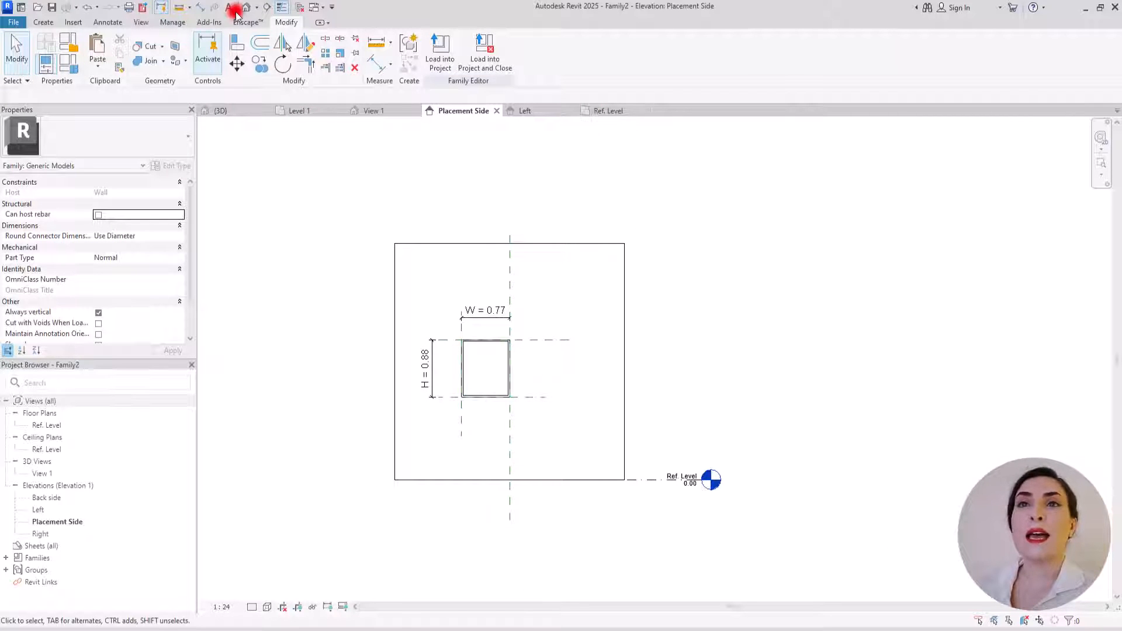
left_click(262, 8)
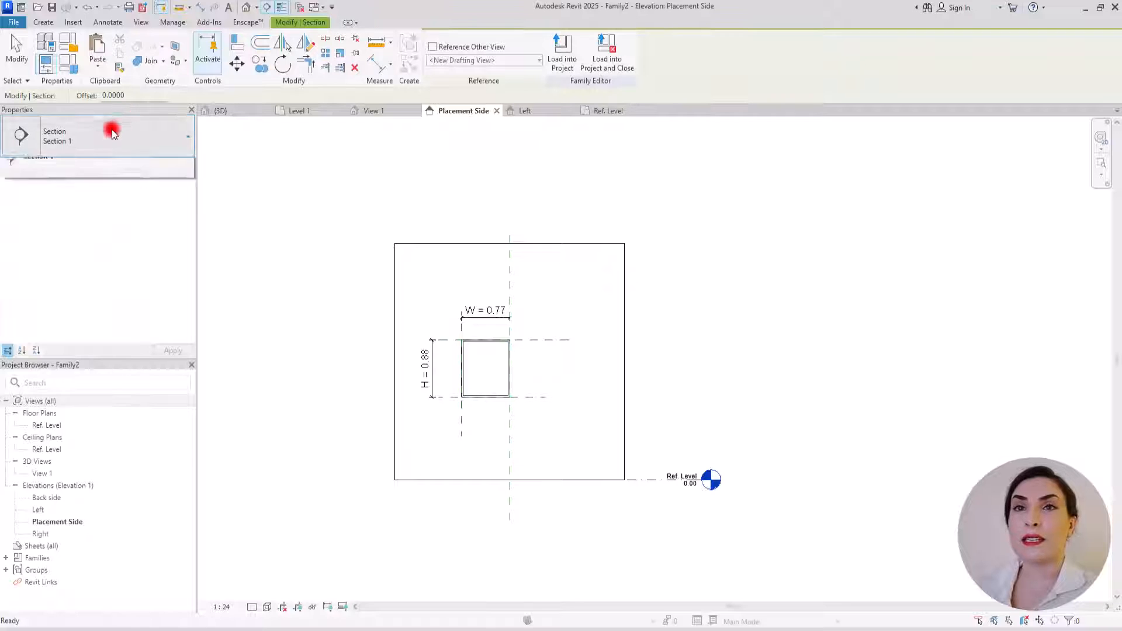
left_click(111, 129)
left_click(36, 202)
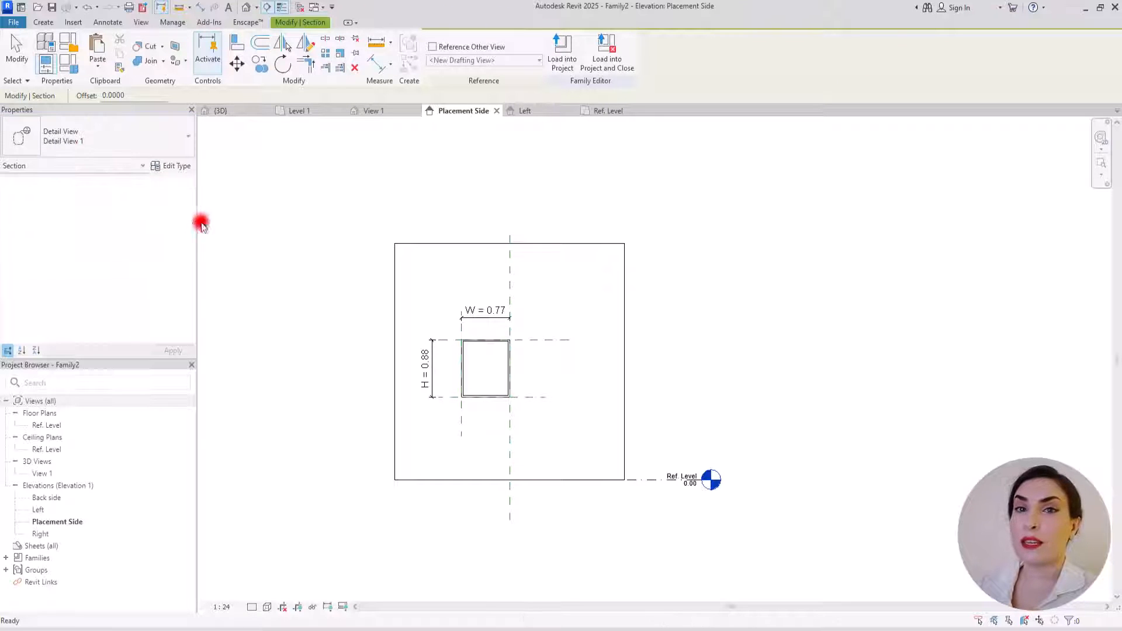
left_click(265, 192)
left_click(761, 192)
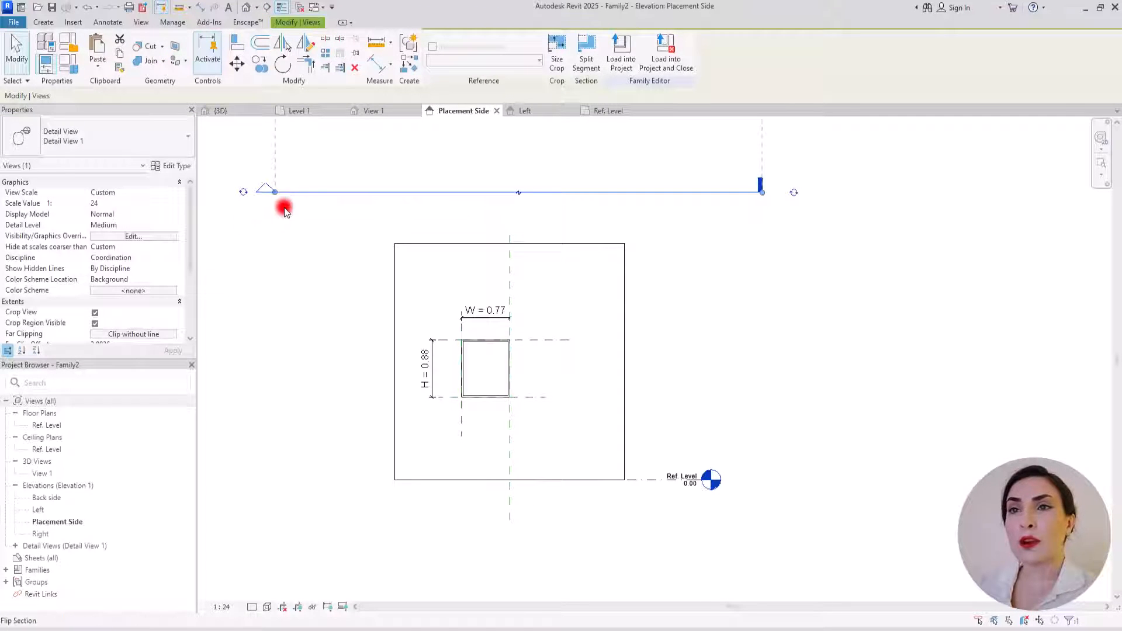
left_click(238, 237)
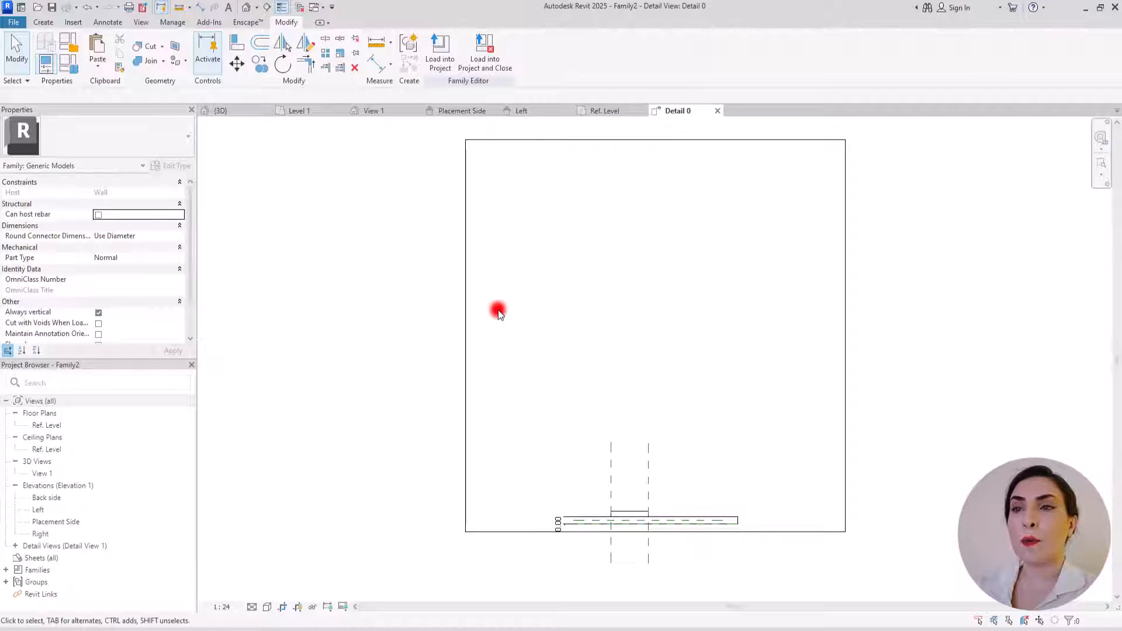
Turn off cropping and hide the crop region in the detail view.
scroll(433, 470, "down", 3)
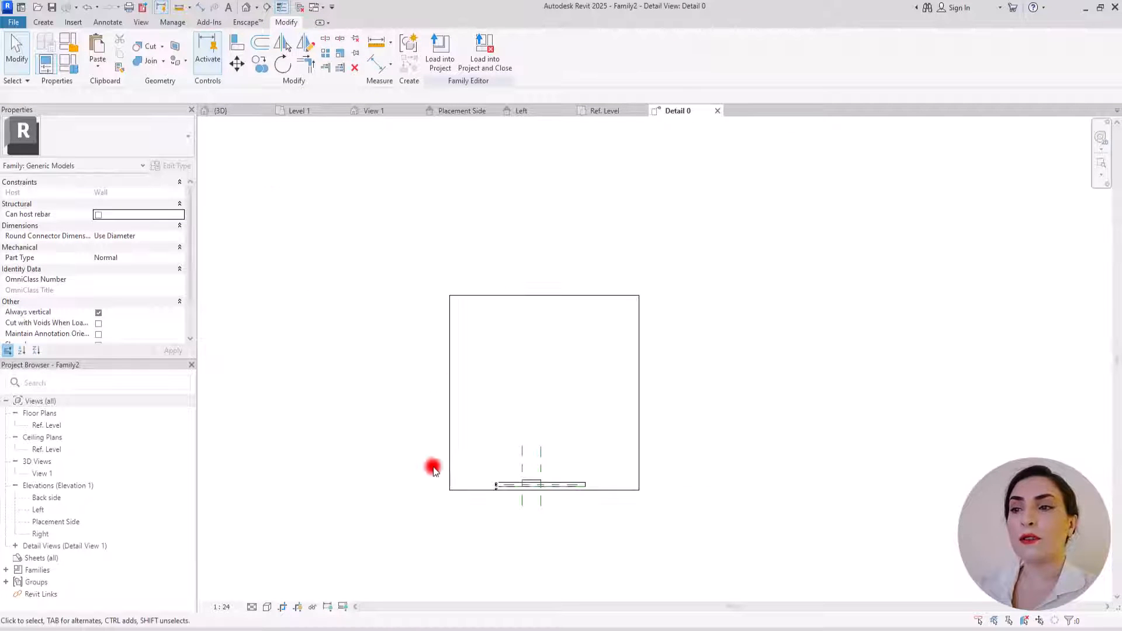
left_click(299, 608)
scroll(515, 485, "up", 5)
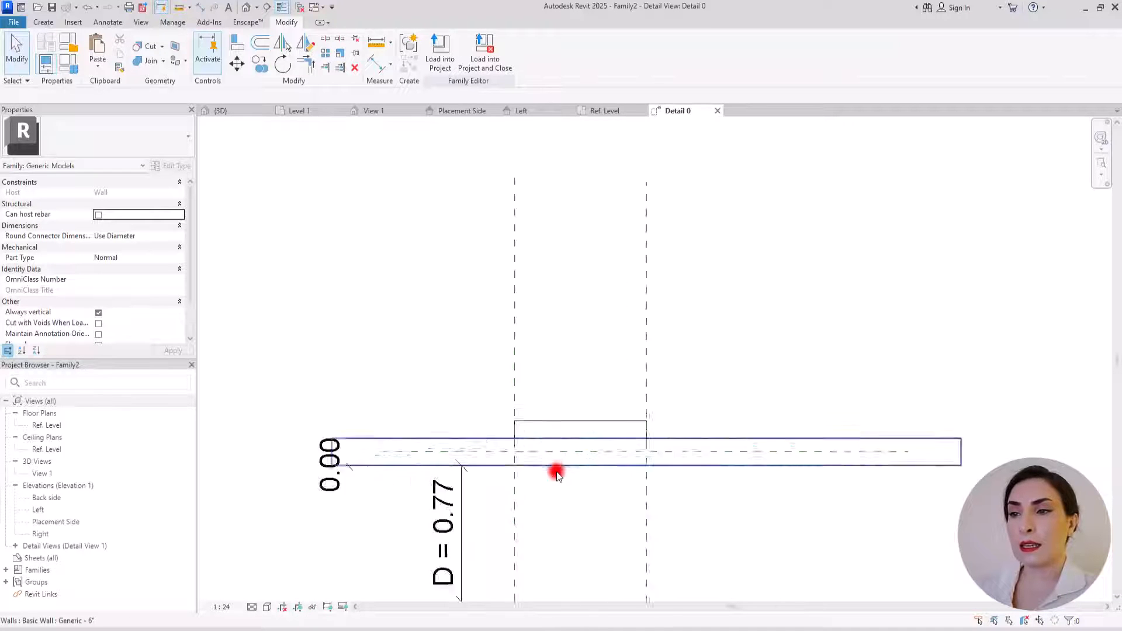
Stretch the extrusion's end face through the wall to the placement side, to an extrusion end of about -0.48.
left_click(550, 413)
scroll(549, 328, "down", 3)
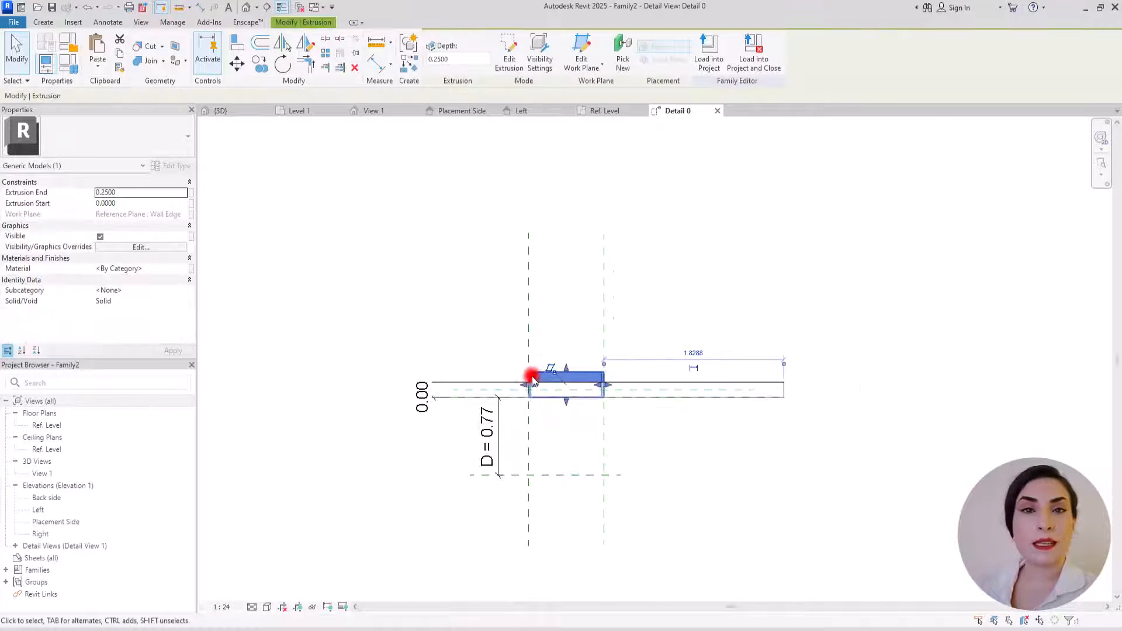
scroll(535, 467, "up", 3)
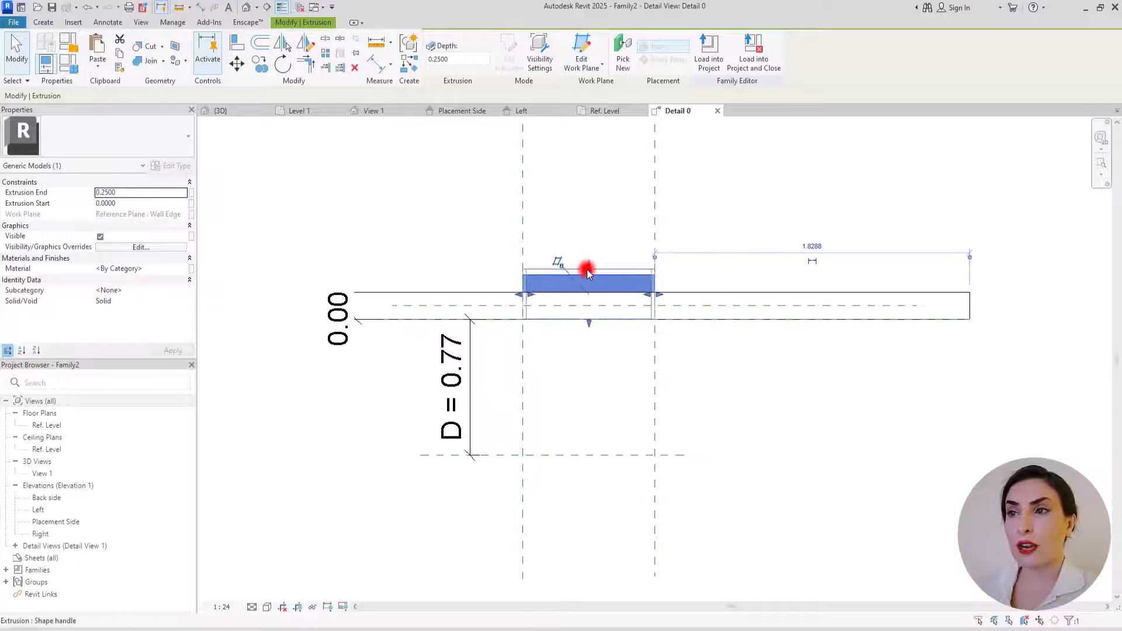
left_click_drag(584, 275, 586, 404)
Align and lock the extrusion's front face to the depth reference plane, and align its back face to the wall face.
left_click(238, 50)
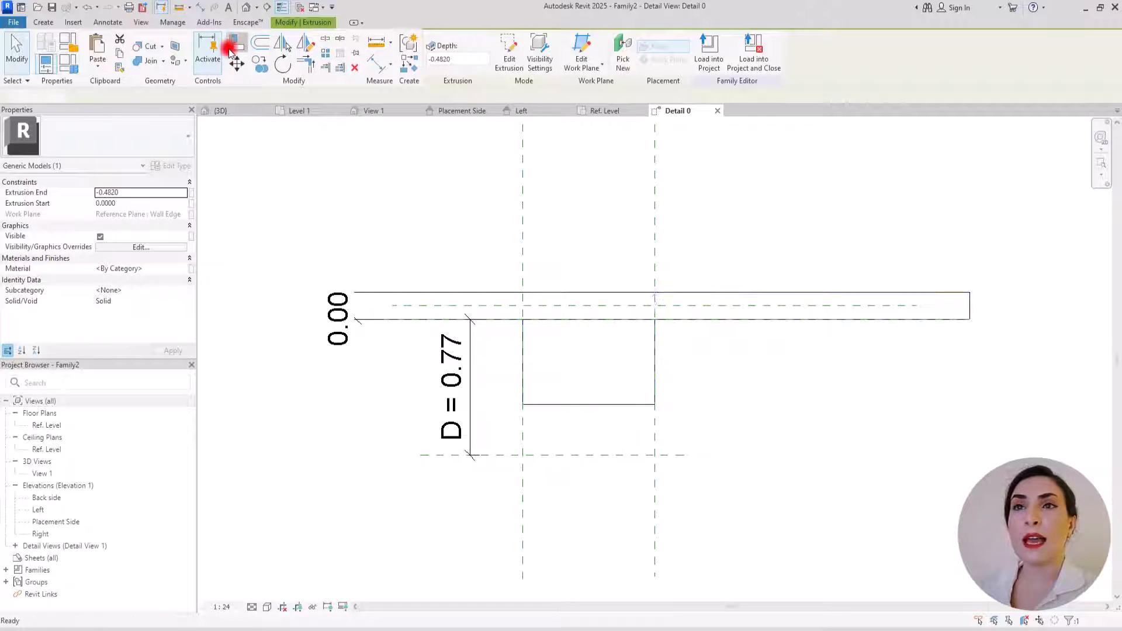
left_click(496, 455)
left_click(547, 404)
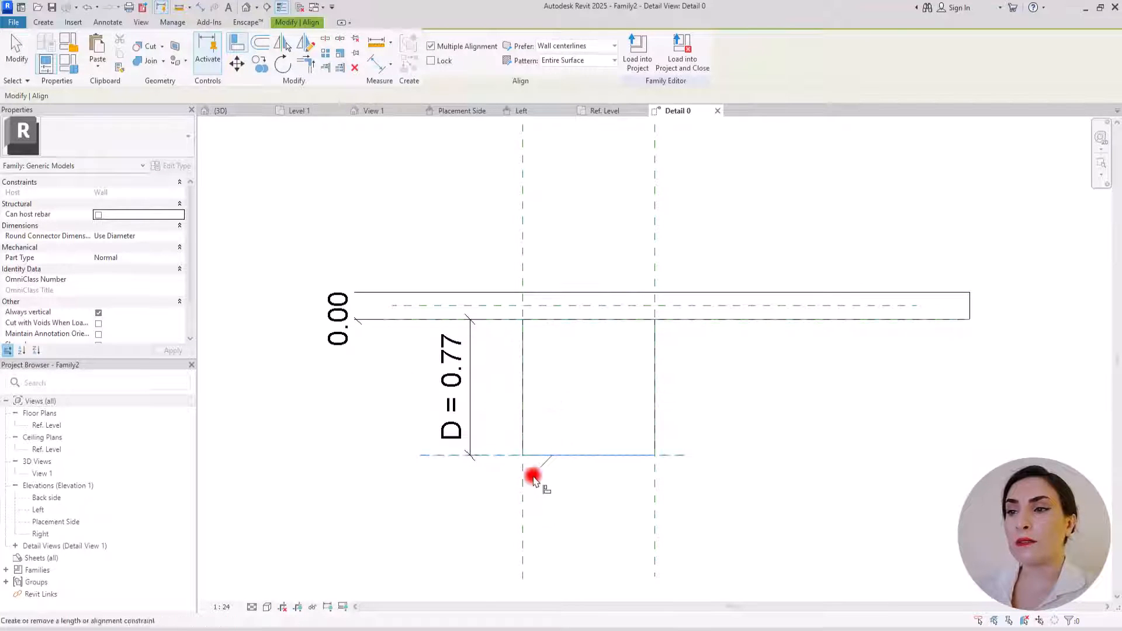
left_click(531, 477)
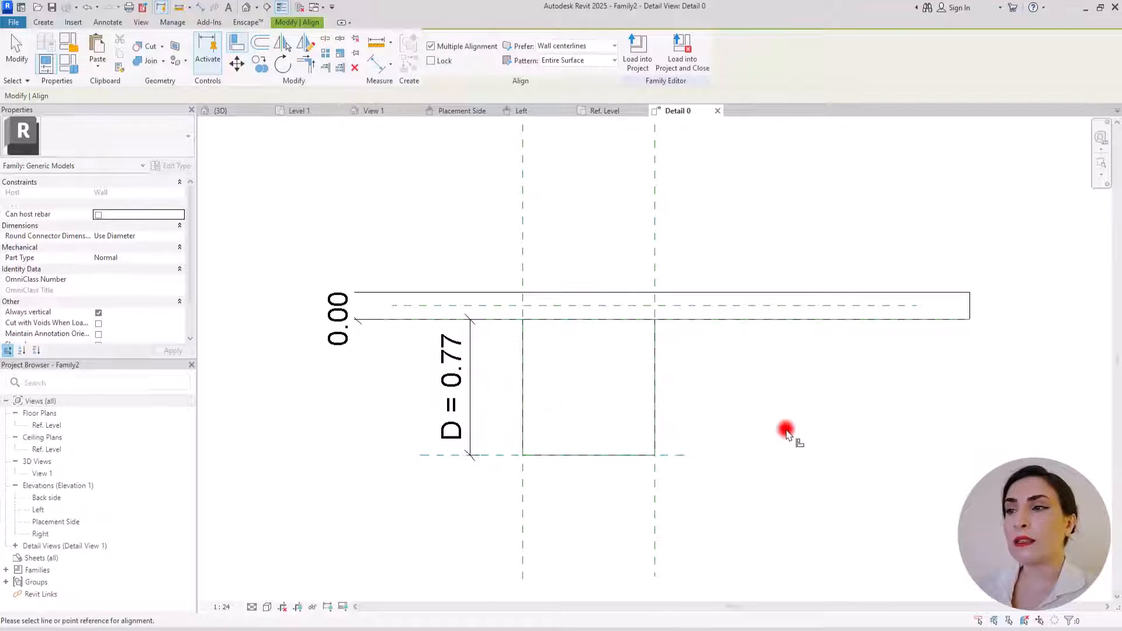
left_click(718, 321)
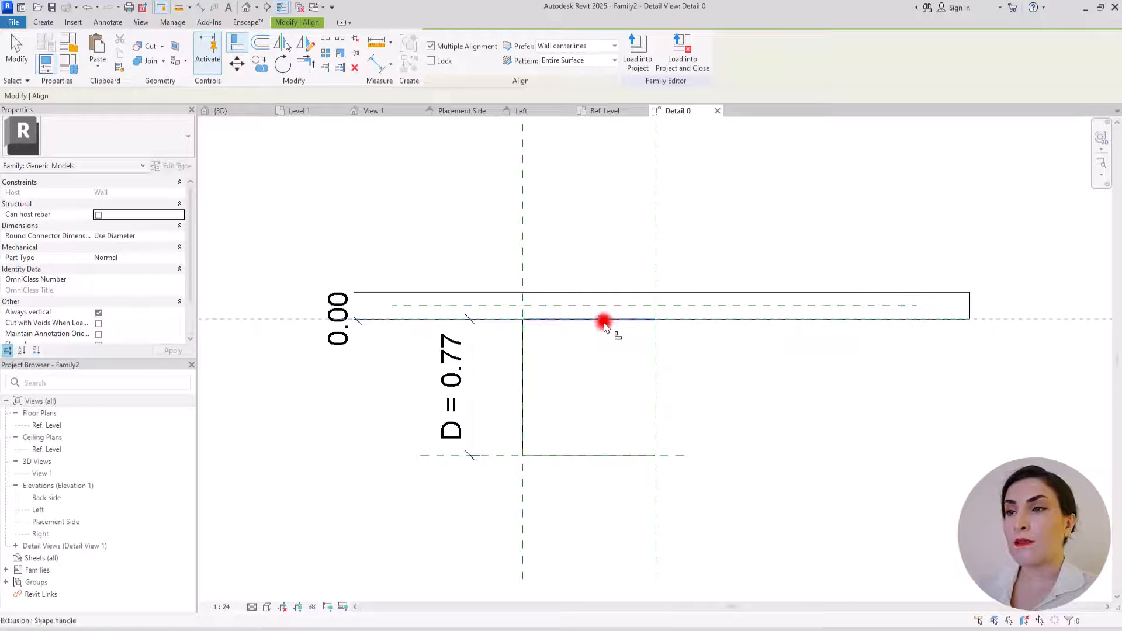
left_click(668, 304)
key("Escape")
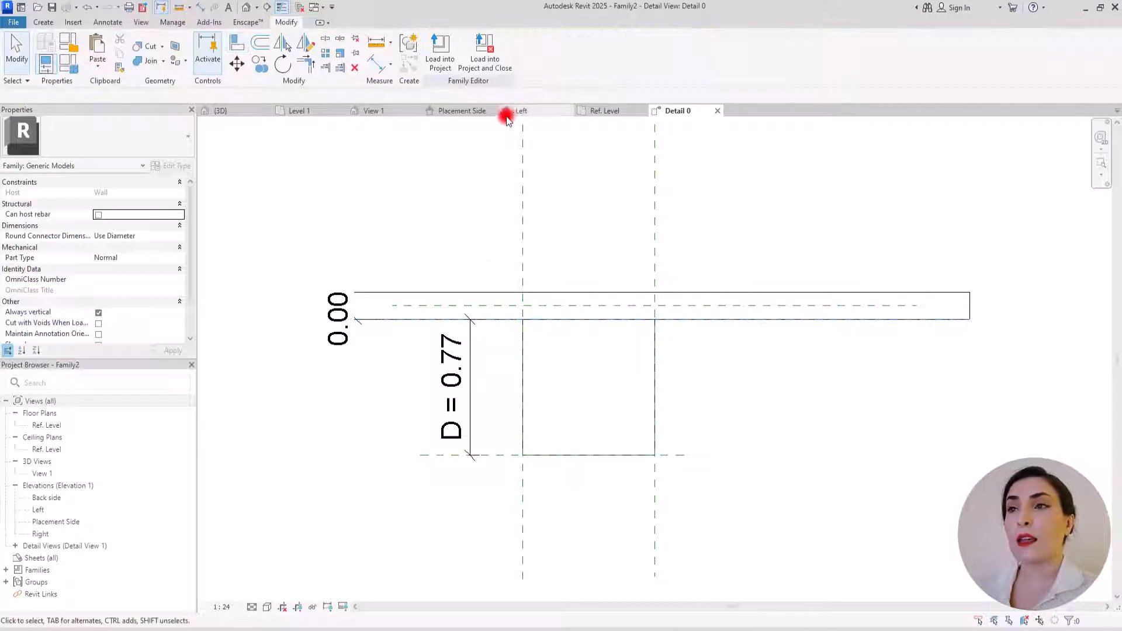
In the Placement Side elevation, copy the cabinet frame extrusion and paste it aligned to the same place.
left_click(481, 112)
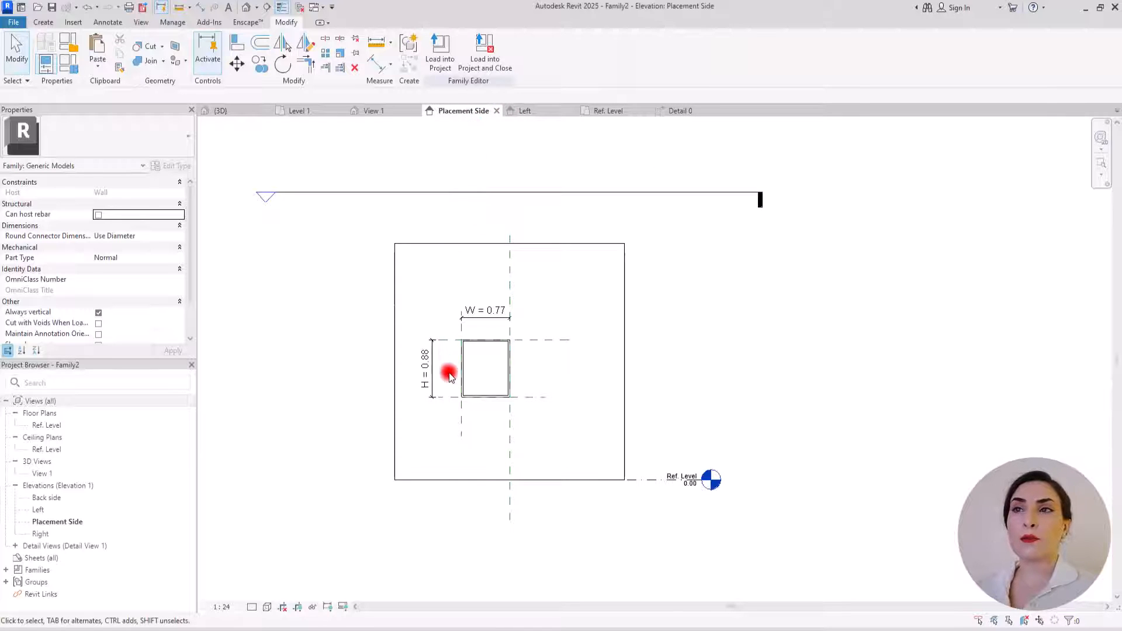
scroll(448, 375, "up", 5)
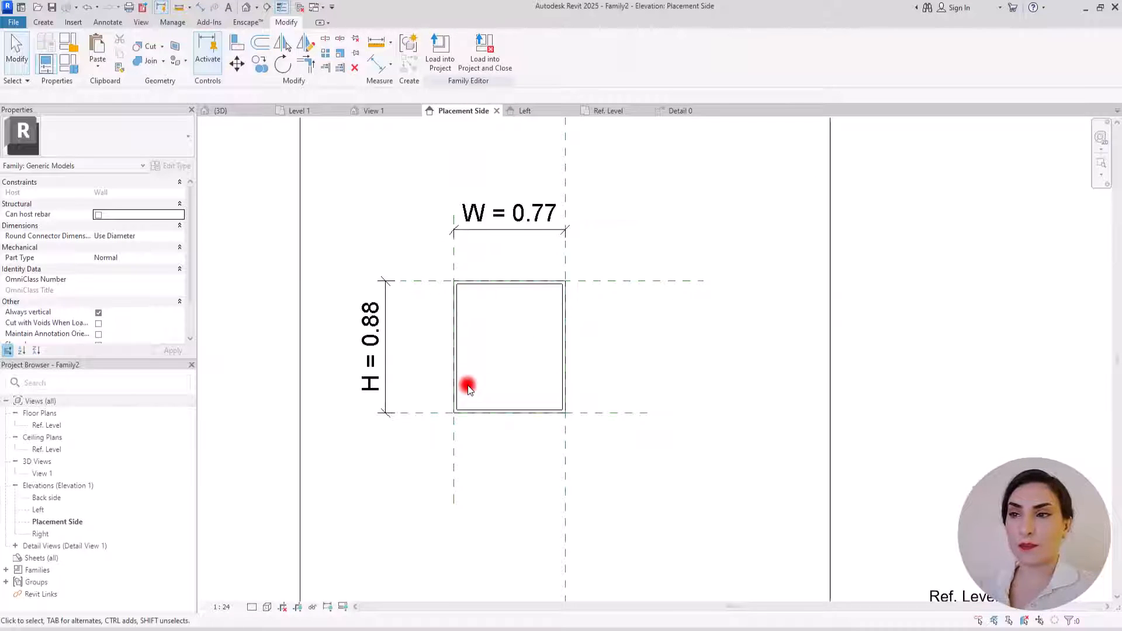
left_click(452, 273)
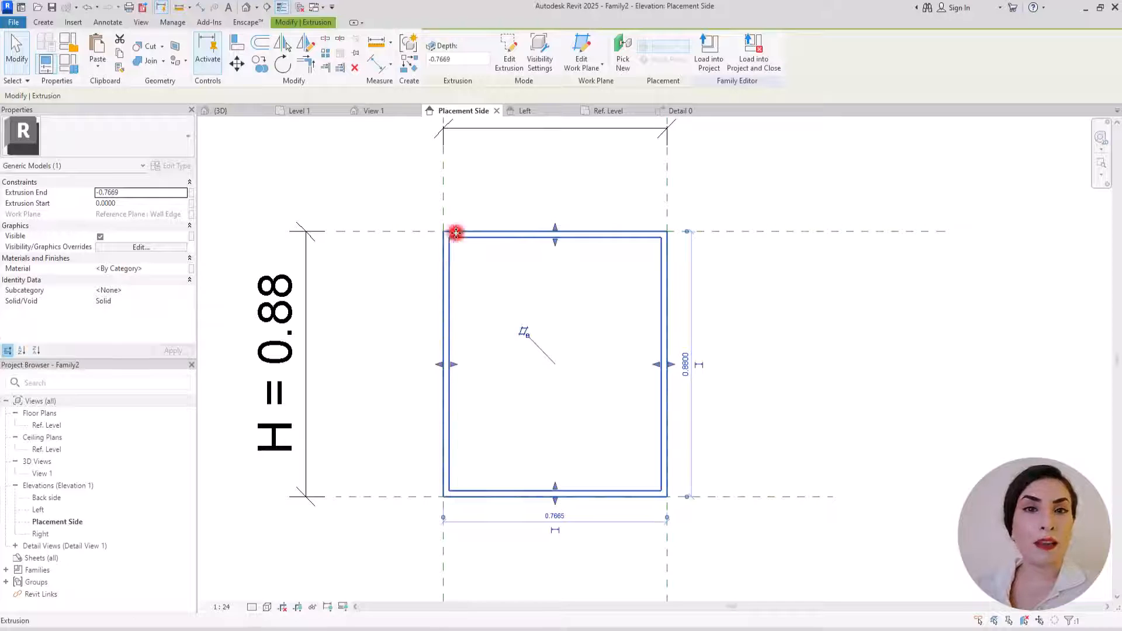
left_click(119, 58)
left_click(103, 69)
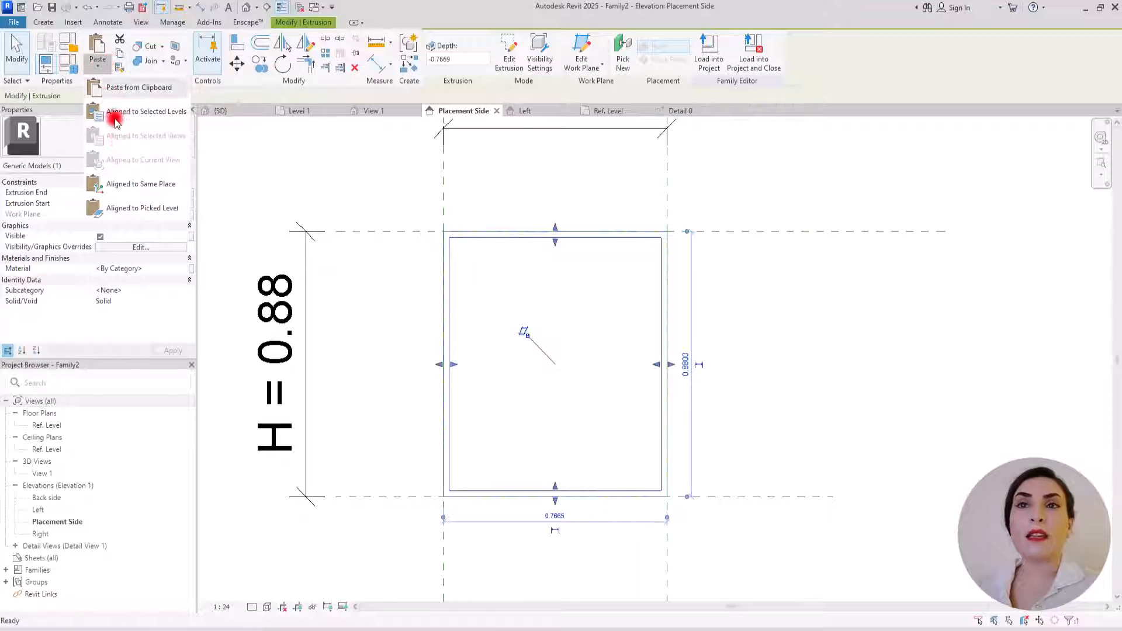
left_click(121, 183)
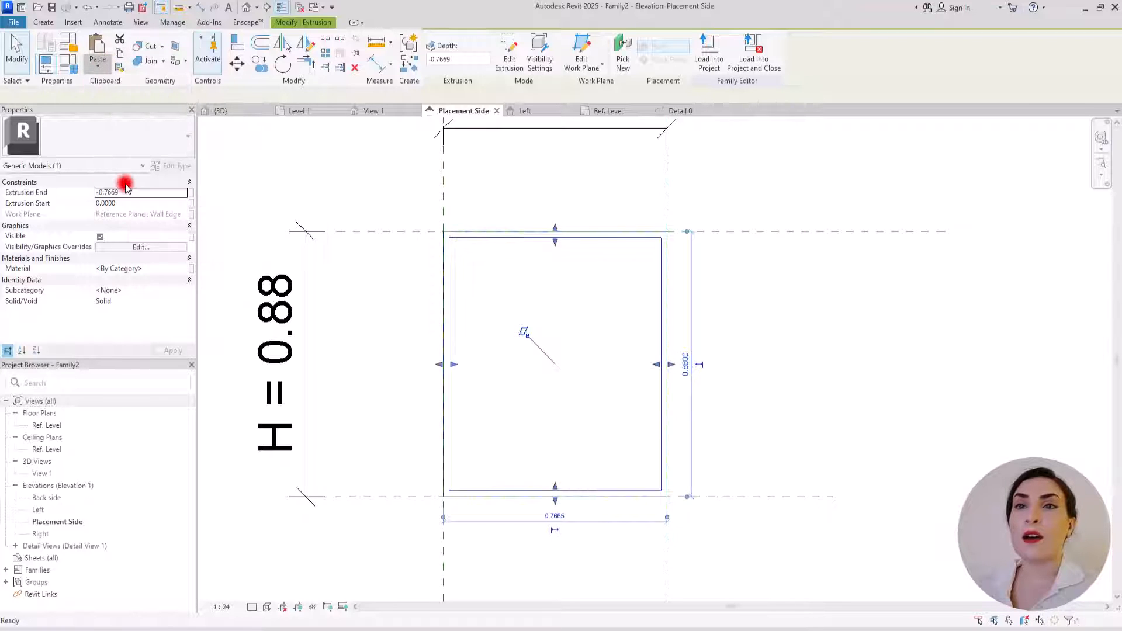
Edit the pasted extrusion's sketch, delete its outer rectangle so only the inner one remains, and finish the sketch.
left_click(509, 49)
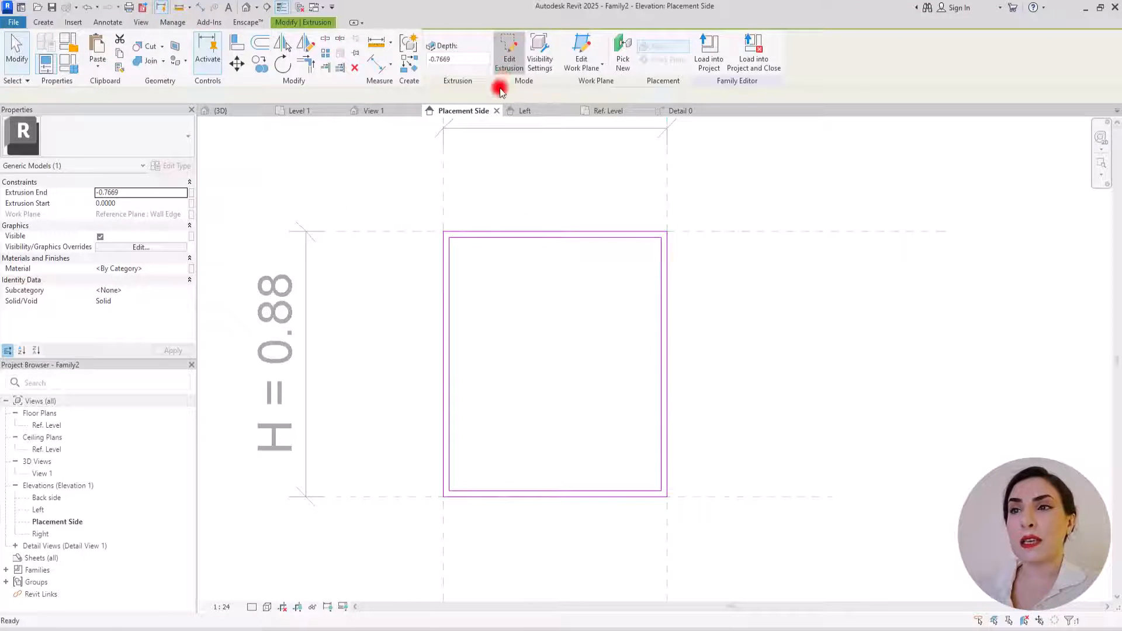
key("Tab")
left_click(466, 232)
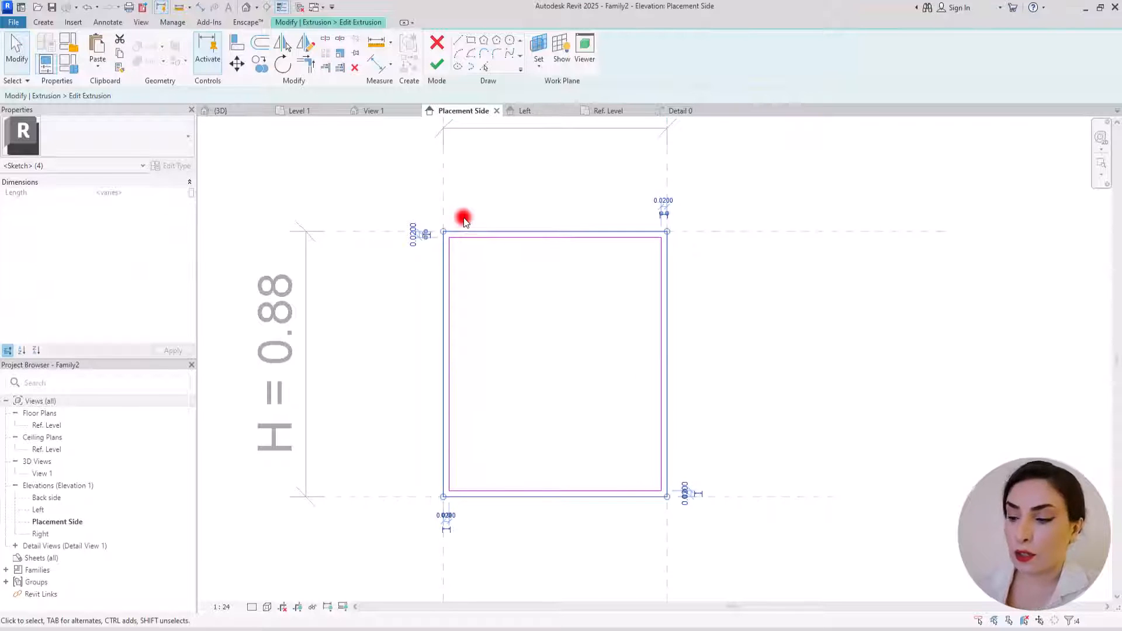
left_click(466, 161)
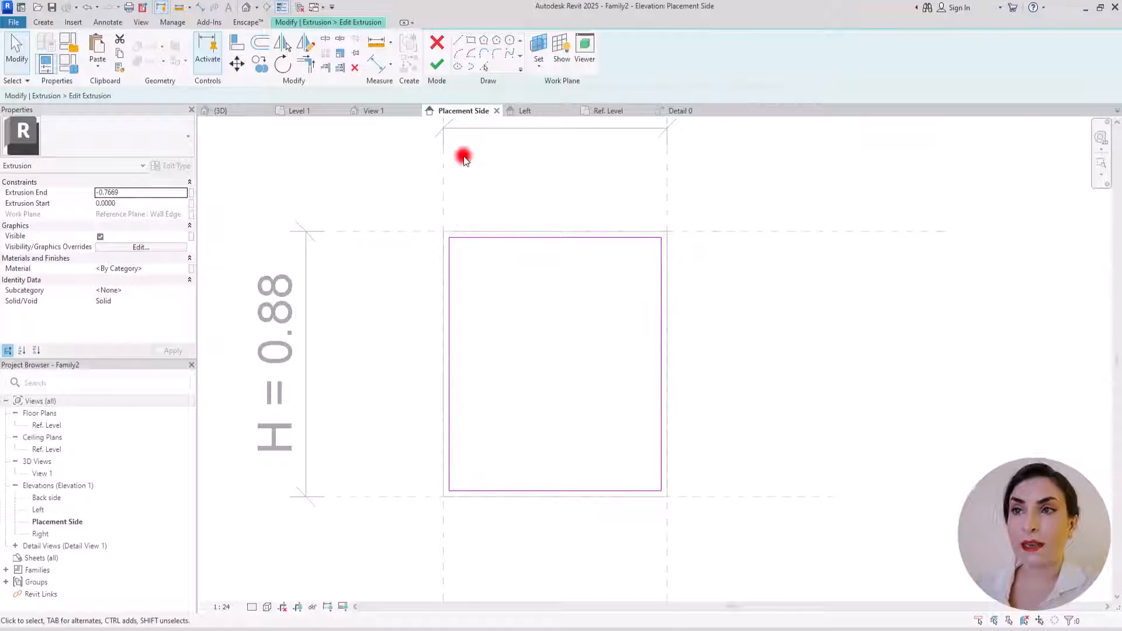
left_click(435, 71)
In the Detail 0 view, set the inner panel's extrusion end to -0.02.
left_click(615, 111)
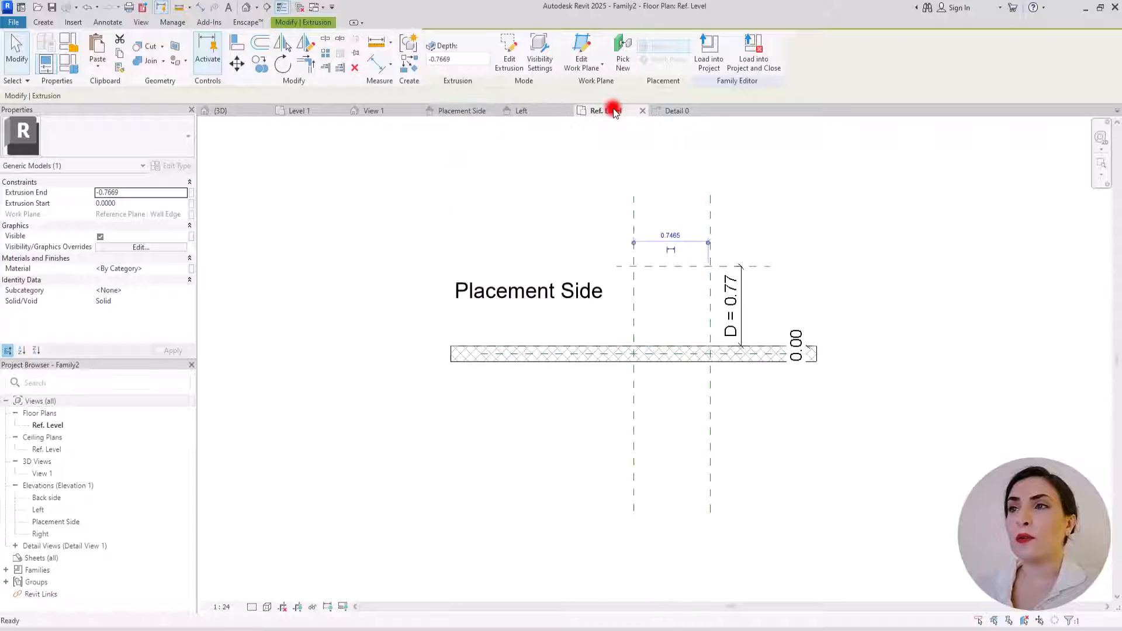
left_click(674, 117)
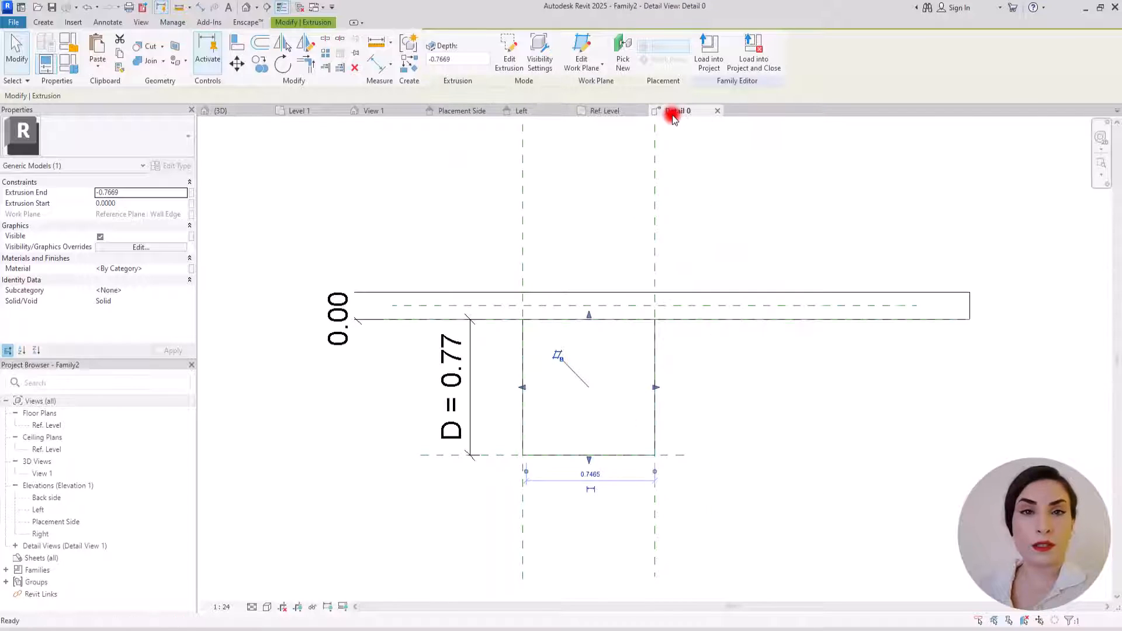
scroll(456, 333, "up", 2)
double_click(115, 191)
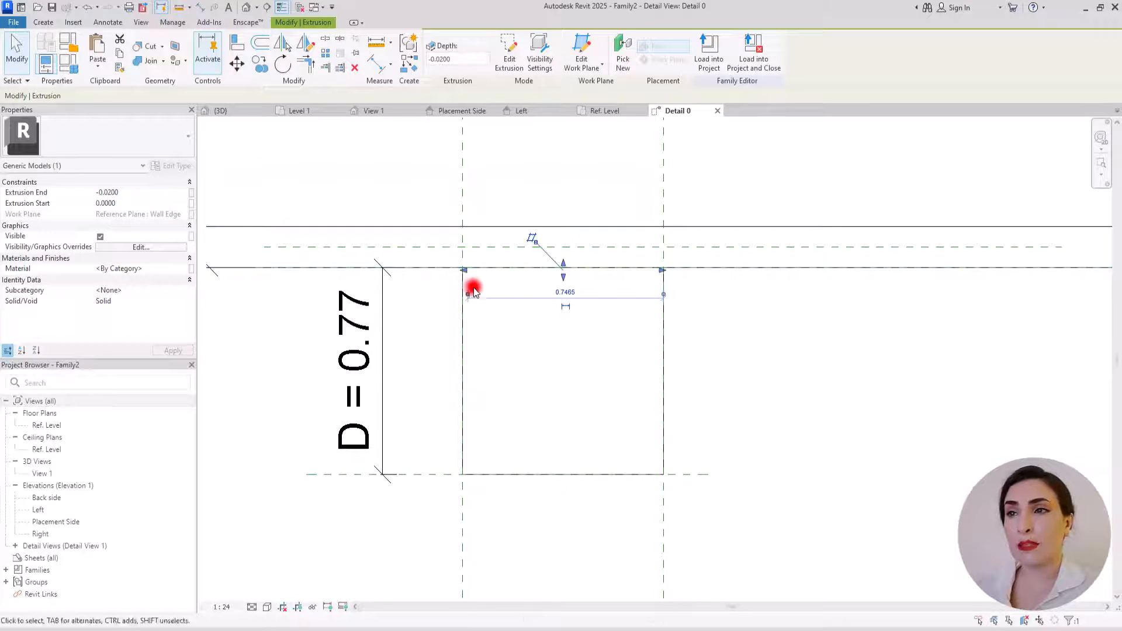
Set the detail view's visual style to Wireframe.
scroll(490, 275, "up", 4)
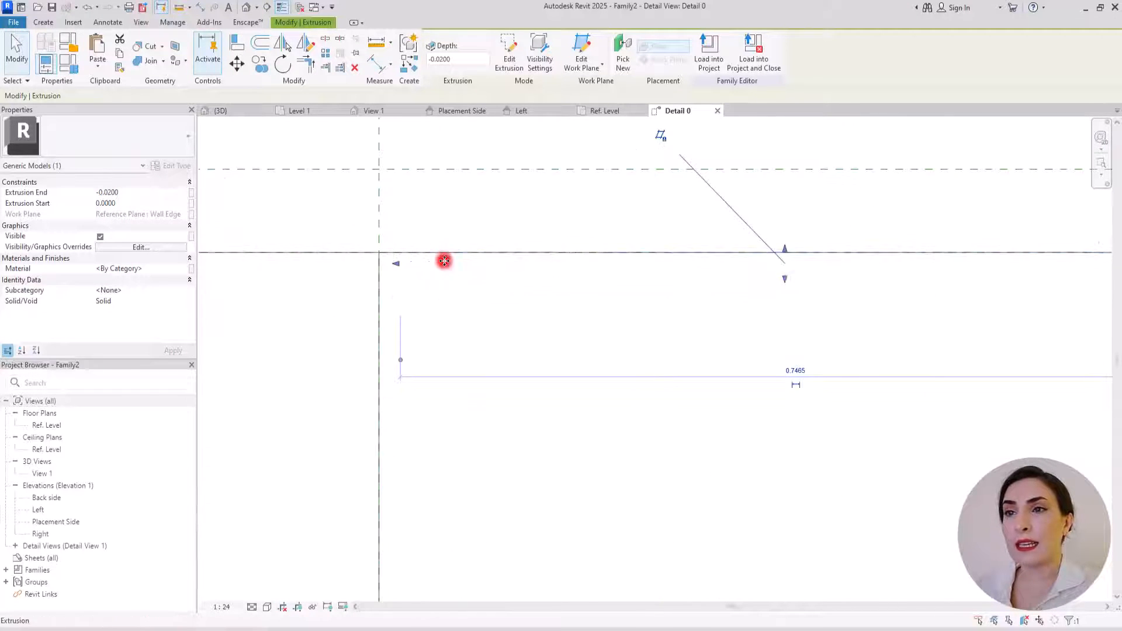
left_click(265, 607)
left_click(270, 532)
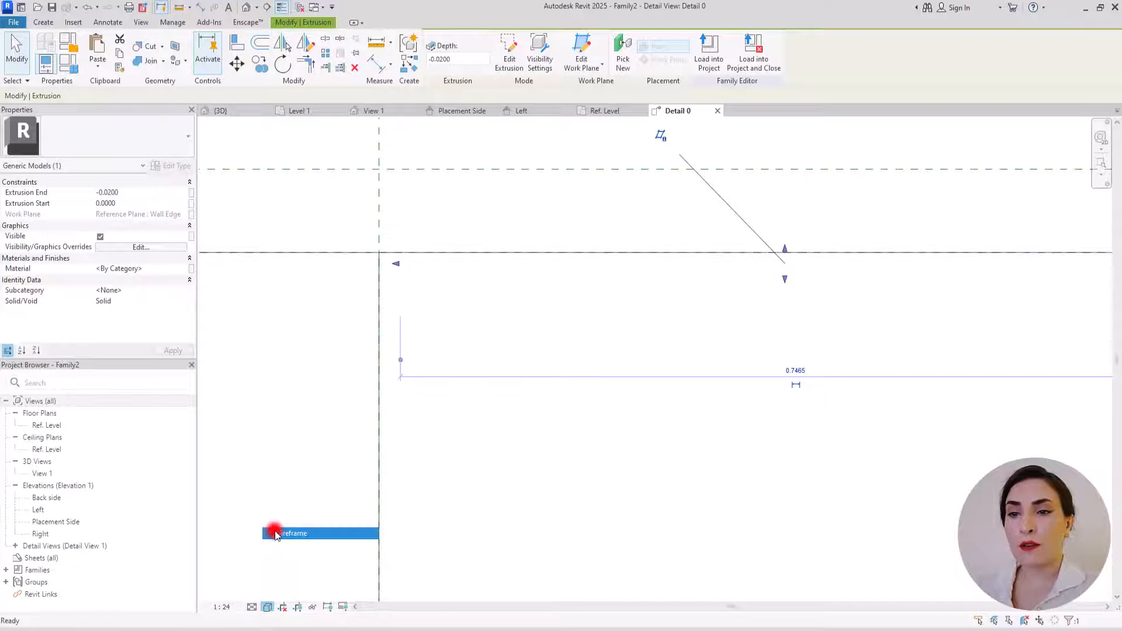
left_click(321, 298)
scroll(321, 273, "down", 3)
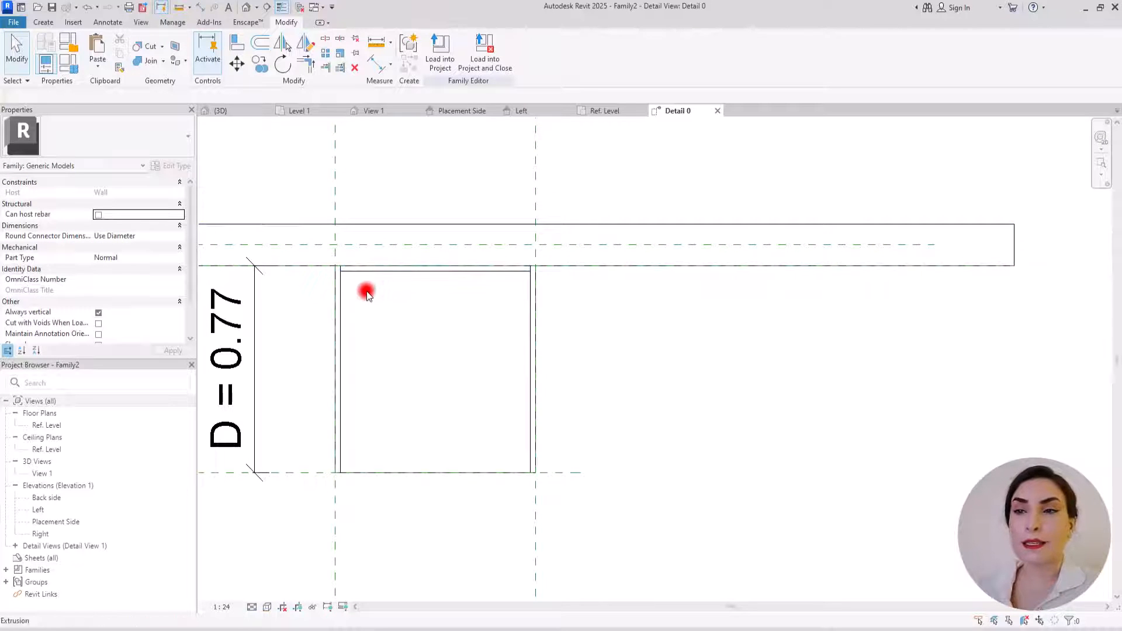
Open the default 3D view and examine the cabinet frame and its back panel from the placement side.
left_click(247, 8)
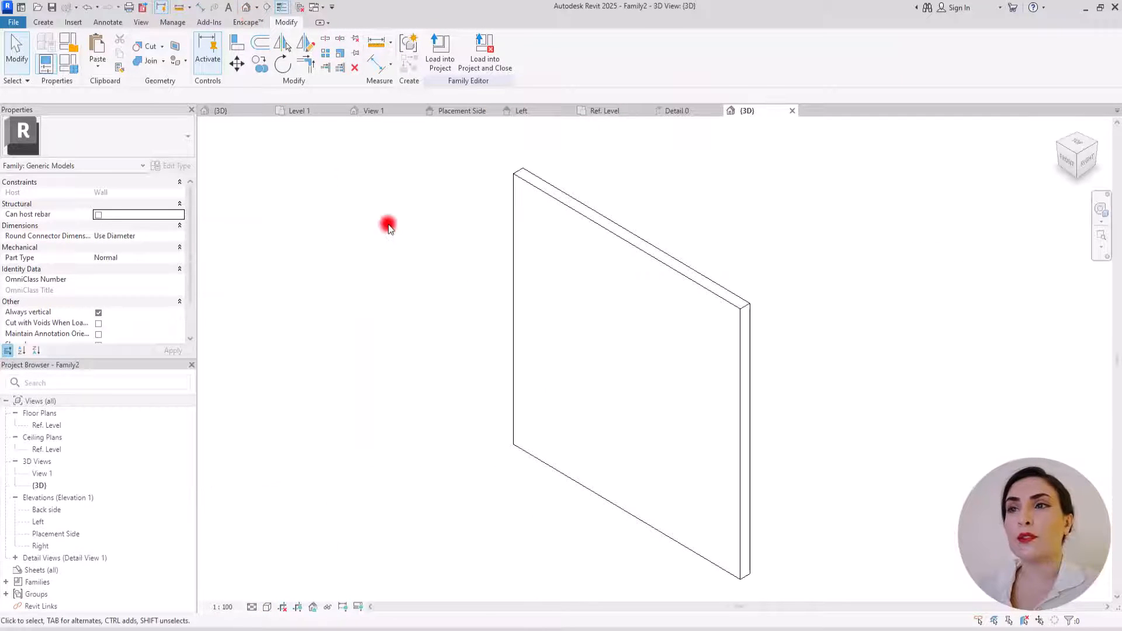
middle_click_drag(388, 225, 538, 343, "shift")
scroll(583, 356, "up", 5)
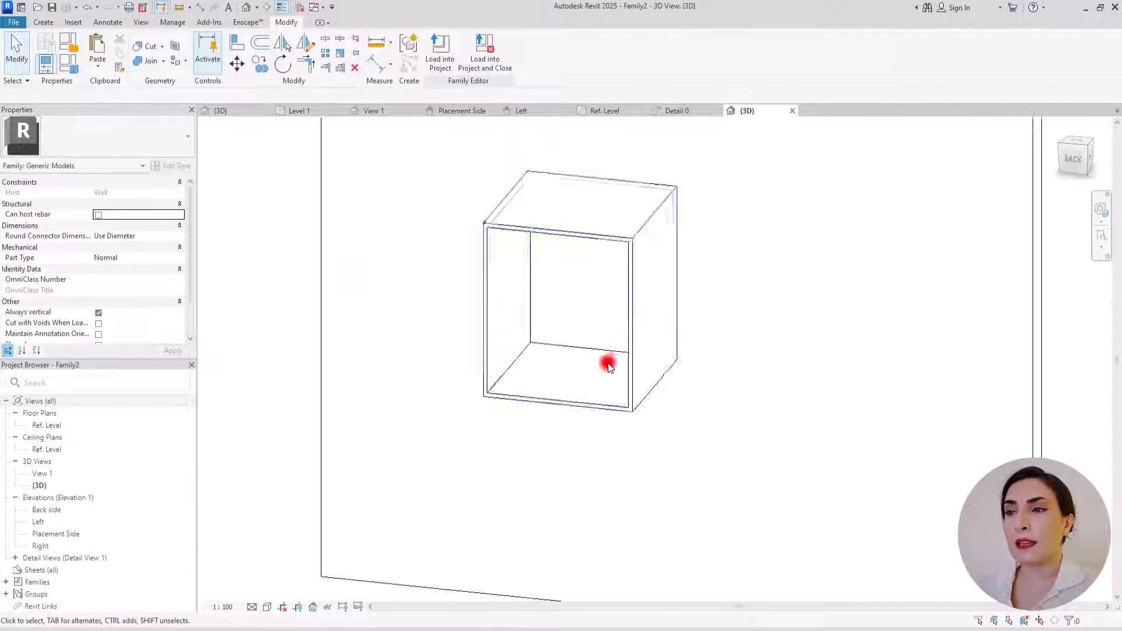
middle_click_drag(608, 364, 599, 383, "shift")
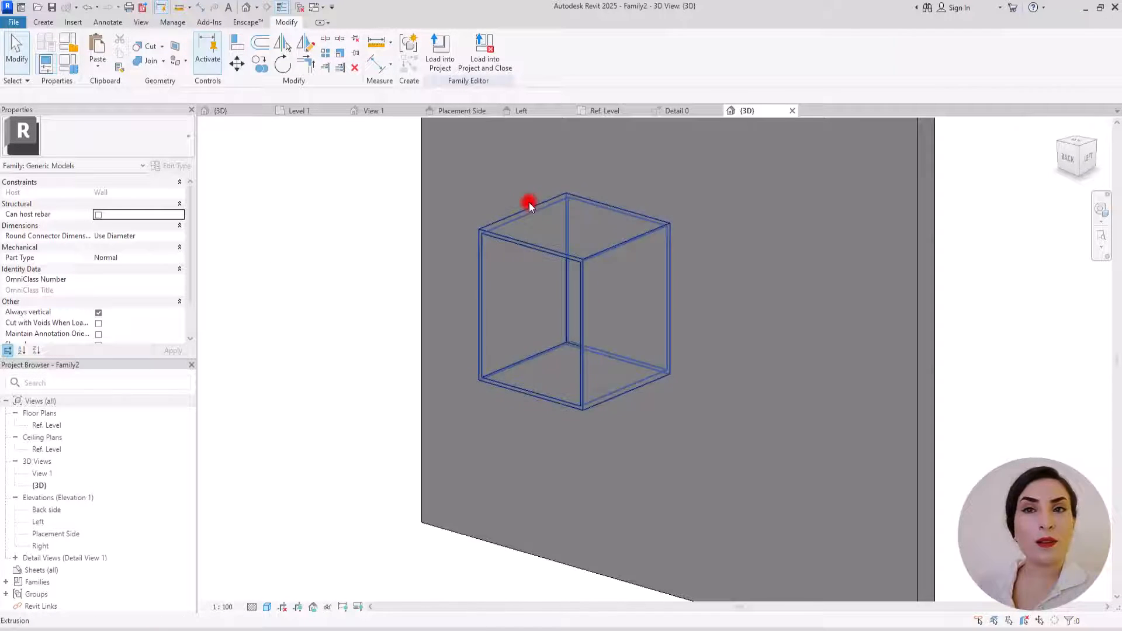
In the Placement Side elevation, start an extrusion with a rectangle around the cabinet's outer edges and lock all four sides to the reference planes.
left_click(469, 110)
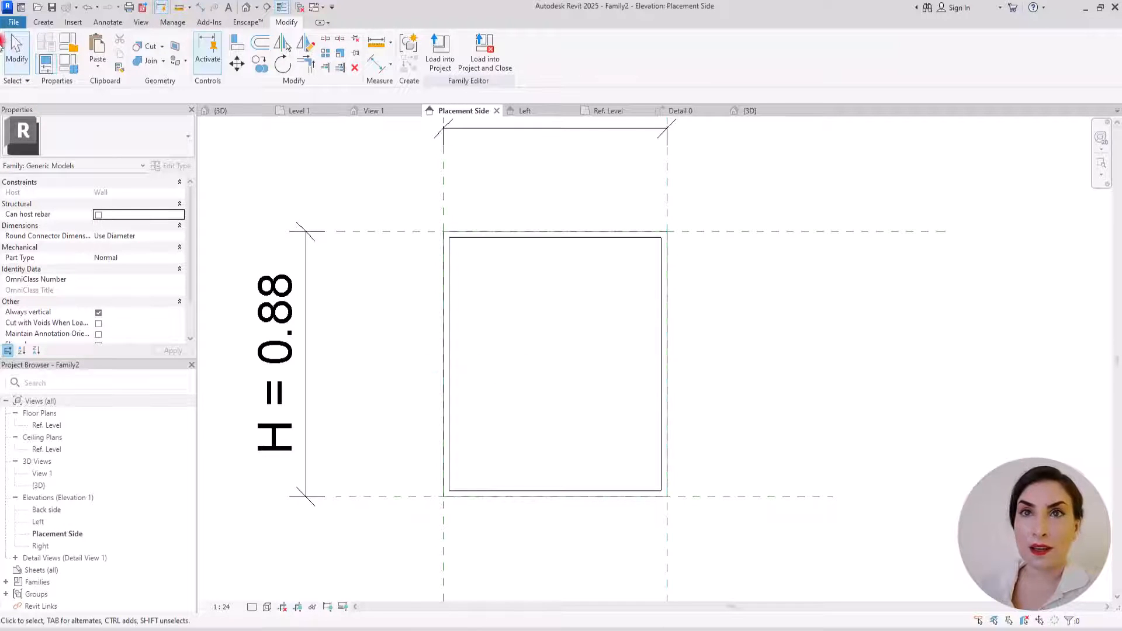
left_click(41, 22)
left_click(96, 50)
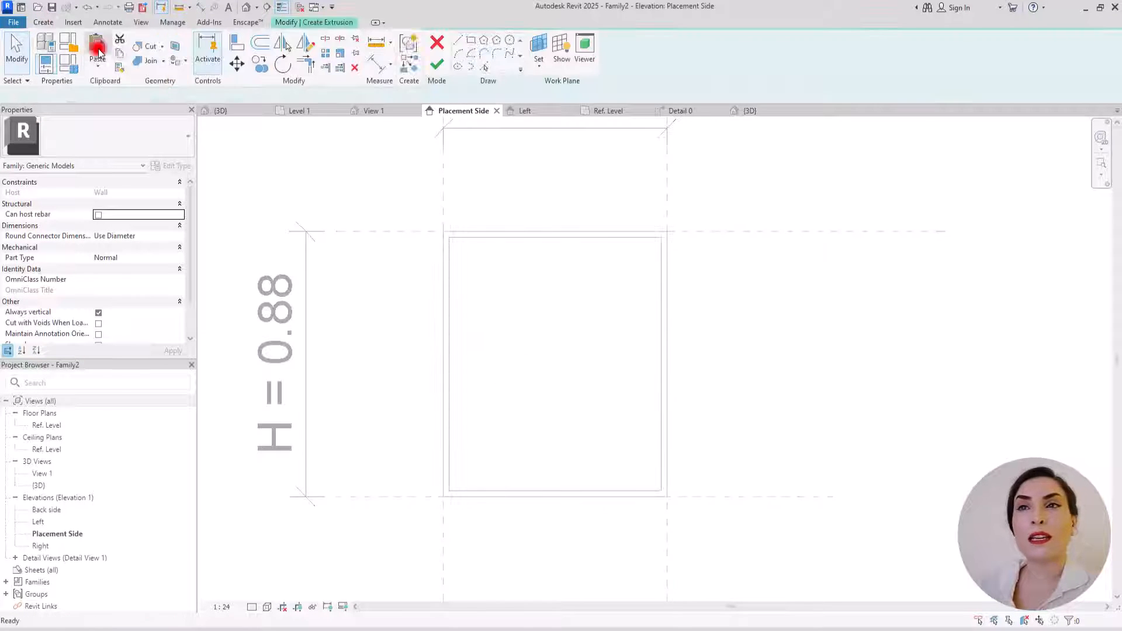
left_click(442, 285)
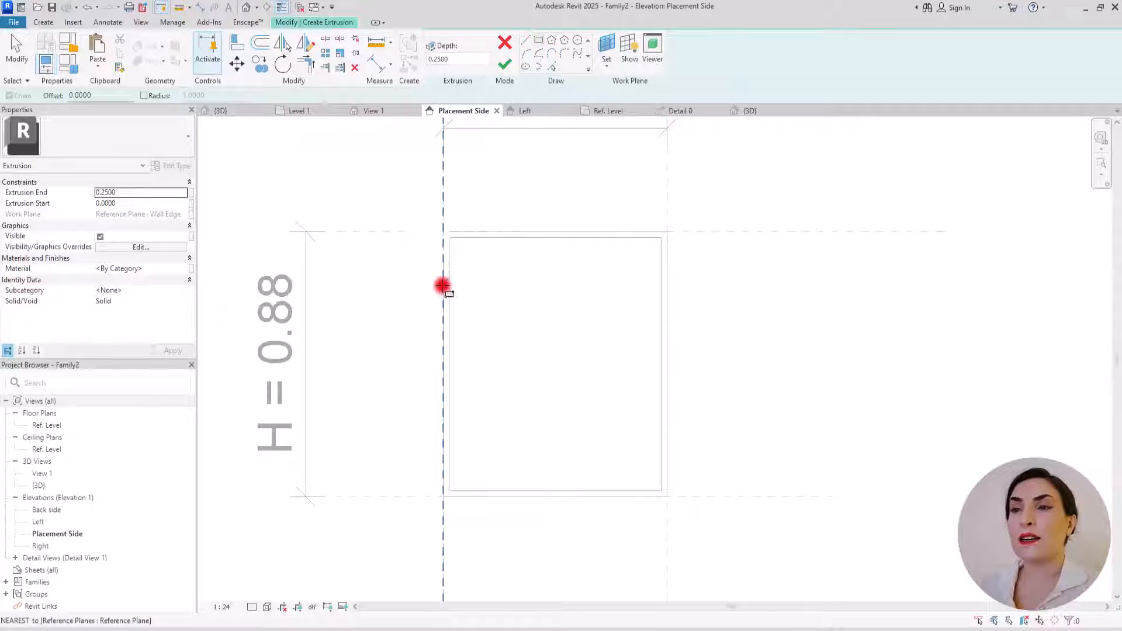
left_click(443, 232)
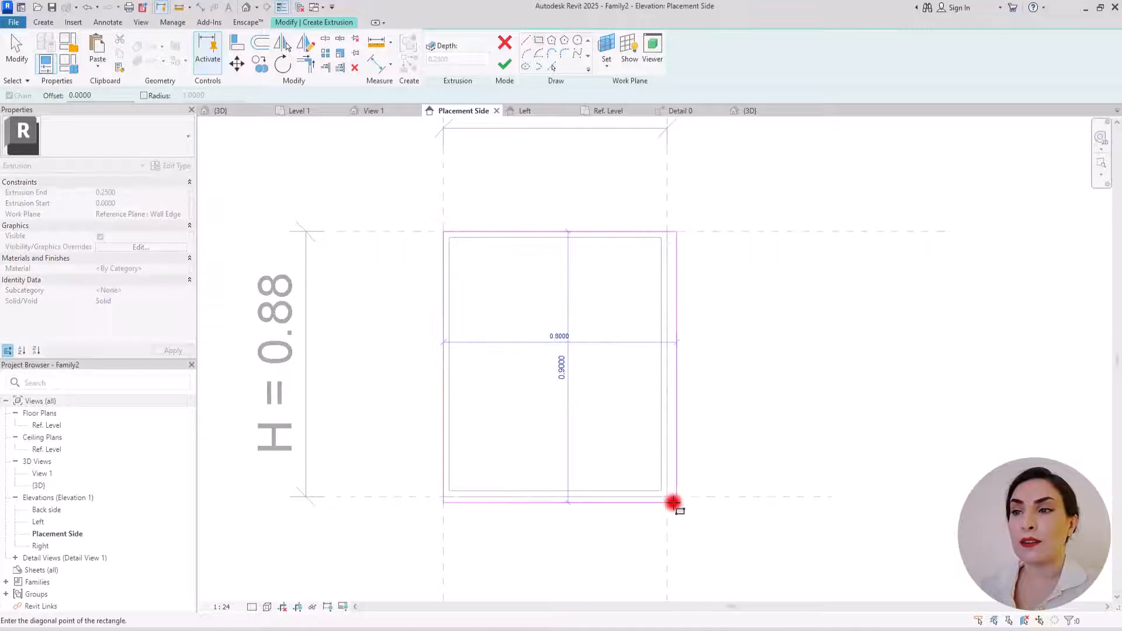
left_click(666, 496)
left_click(575, 518)
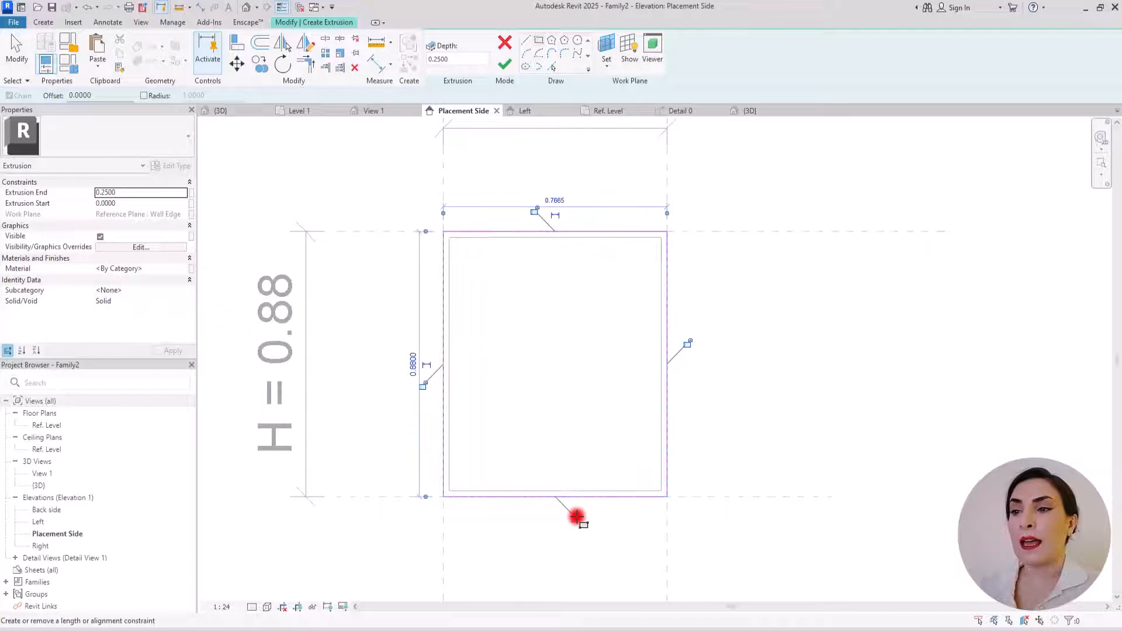
left_click(425, 382)
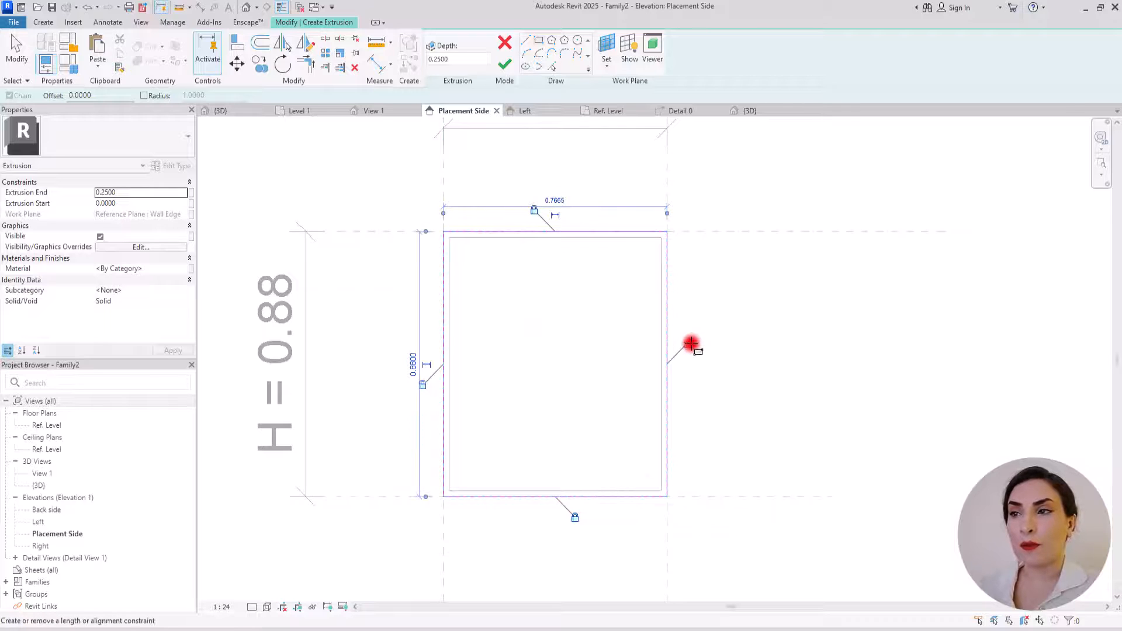
Add a second rectangle offset 0.03 inward from the cabinet outline and finish the front frame extrusion.
left_click(543, 64)
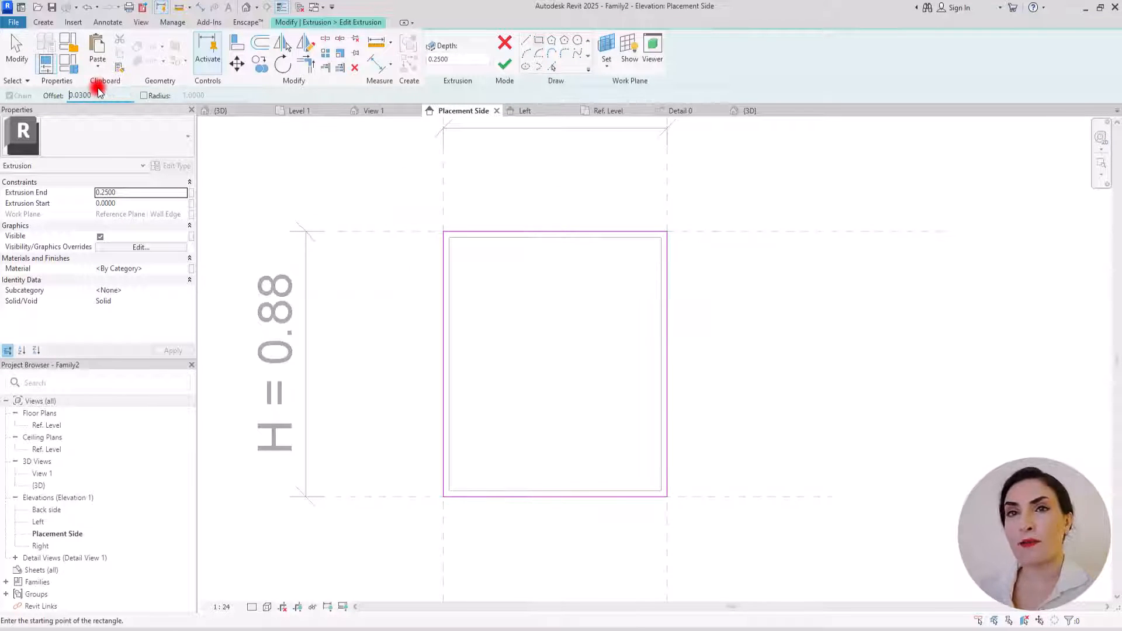
left_click(444, 233)
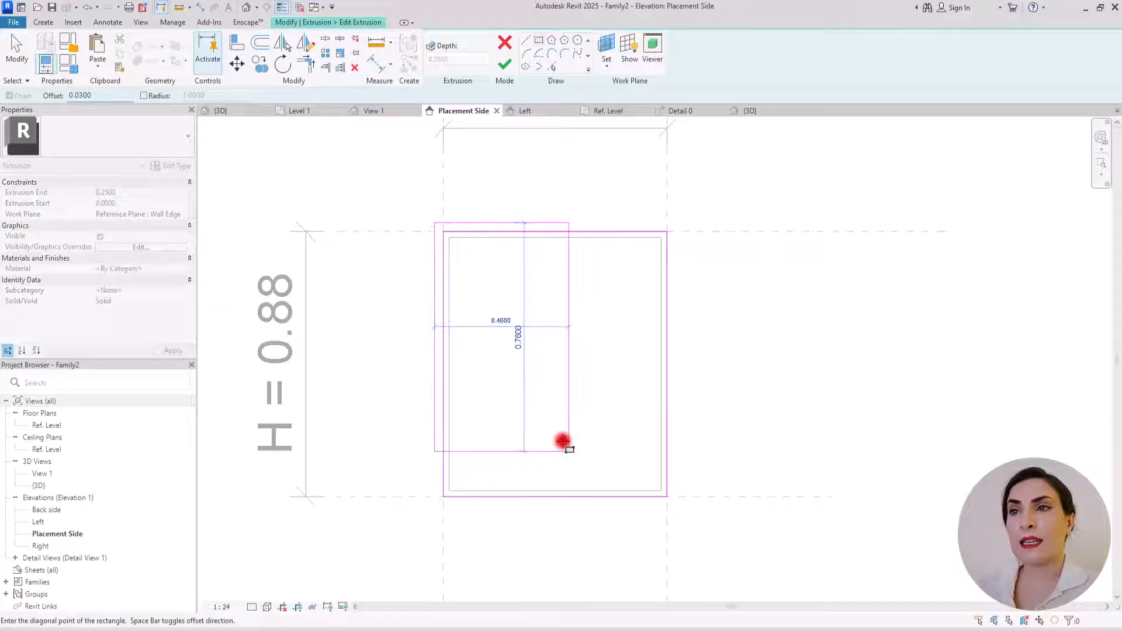
left_click(666, 498)
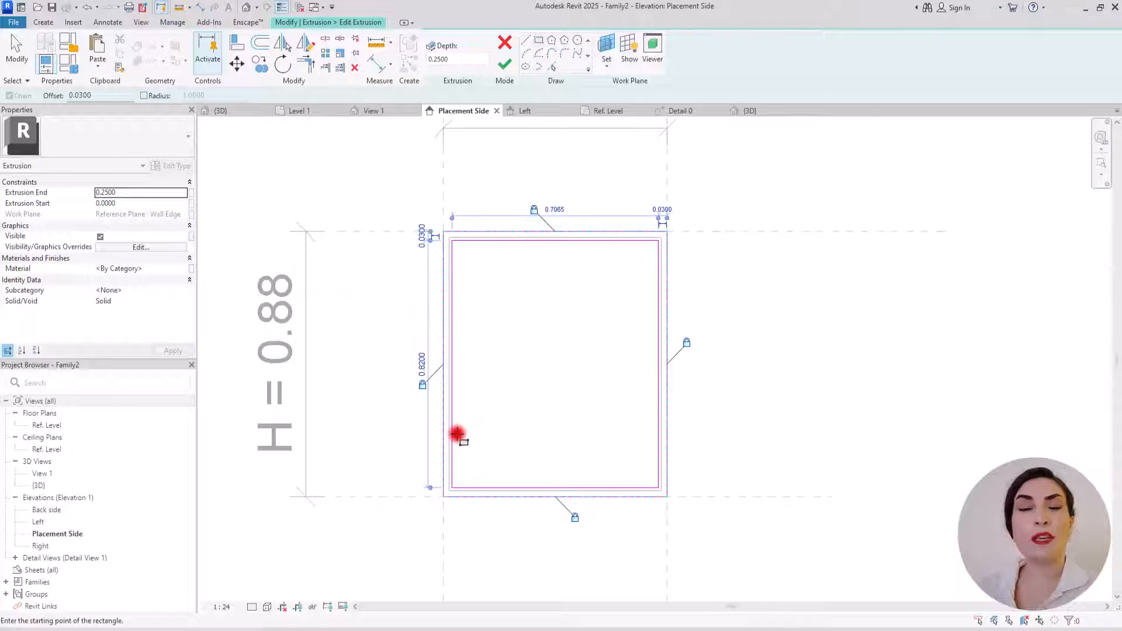
key("Escape")
key("Escape")
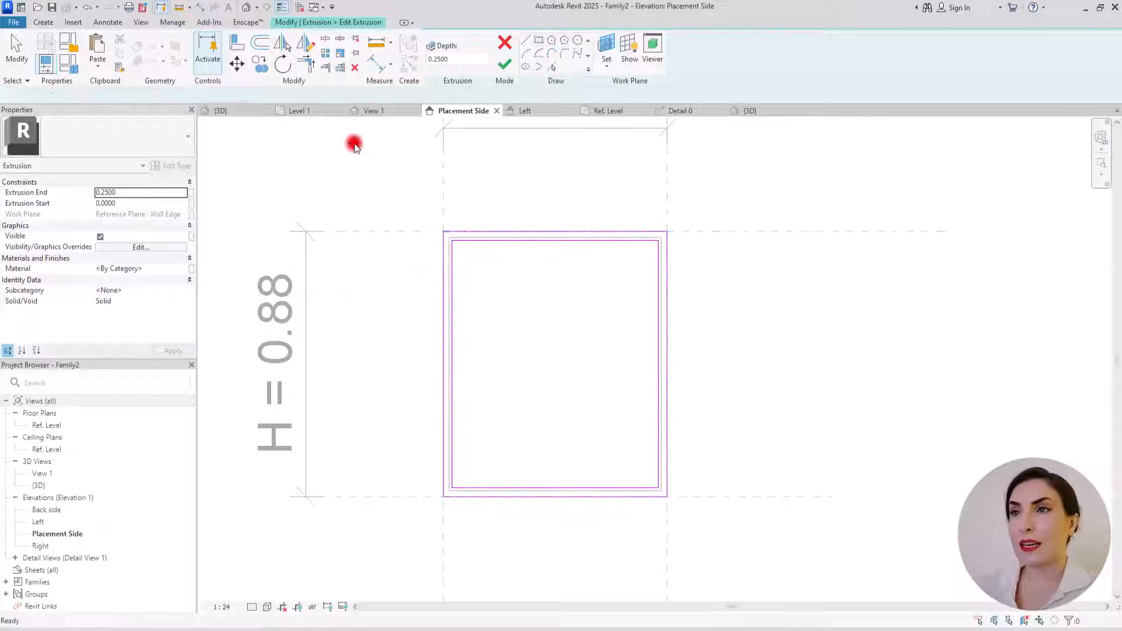
left_click(438, 66)
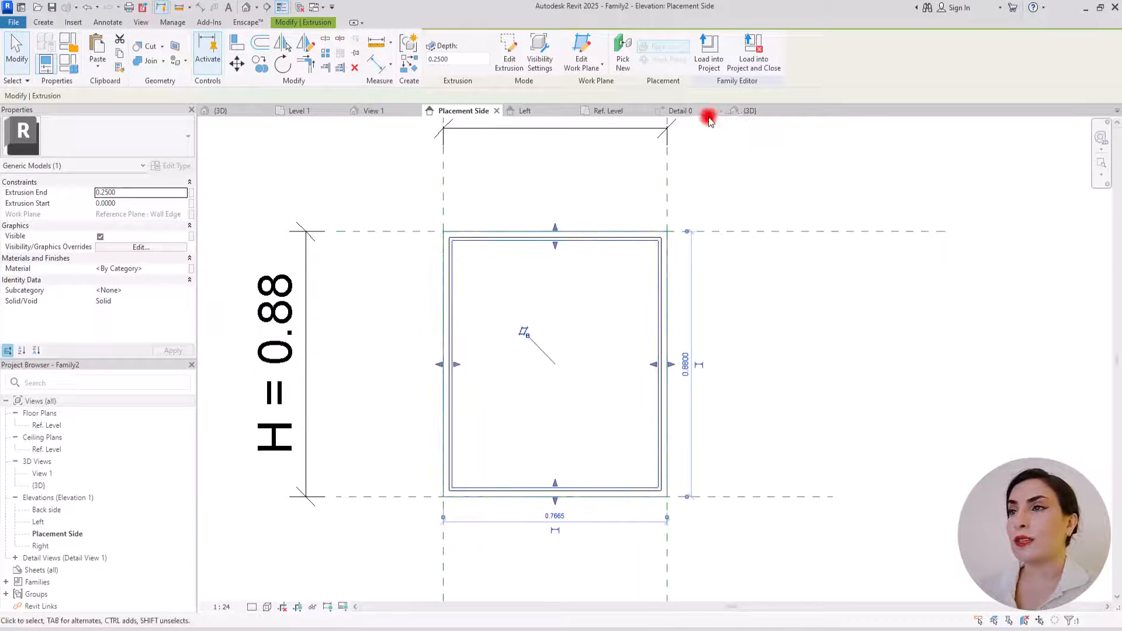
In the Detail 0 view, stretch the new frame out in front of the cabinet, to an extrusion start of about -1.22 and end of about -1.12.
left_click(681, 111)
scroll(649, 269, "down", 2)
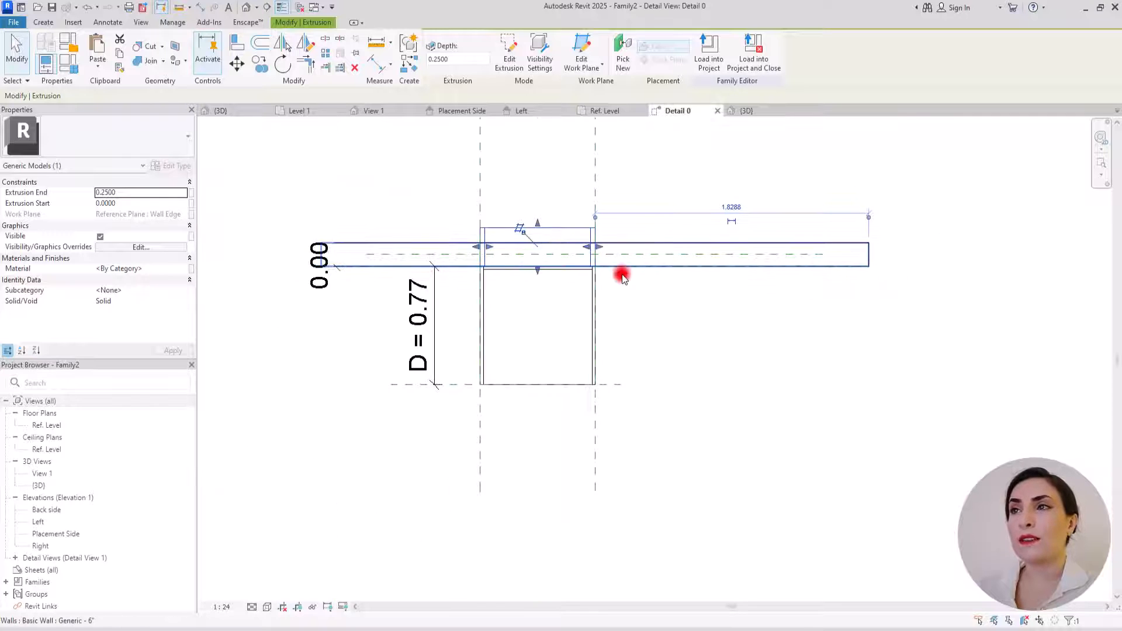
left_click_drag(537, 275, 526, 418)
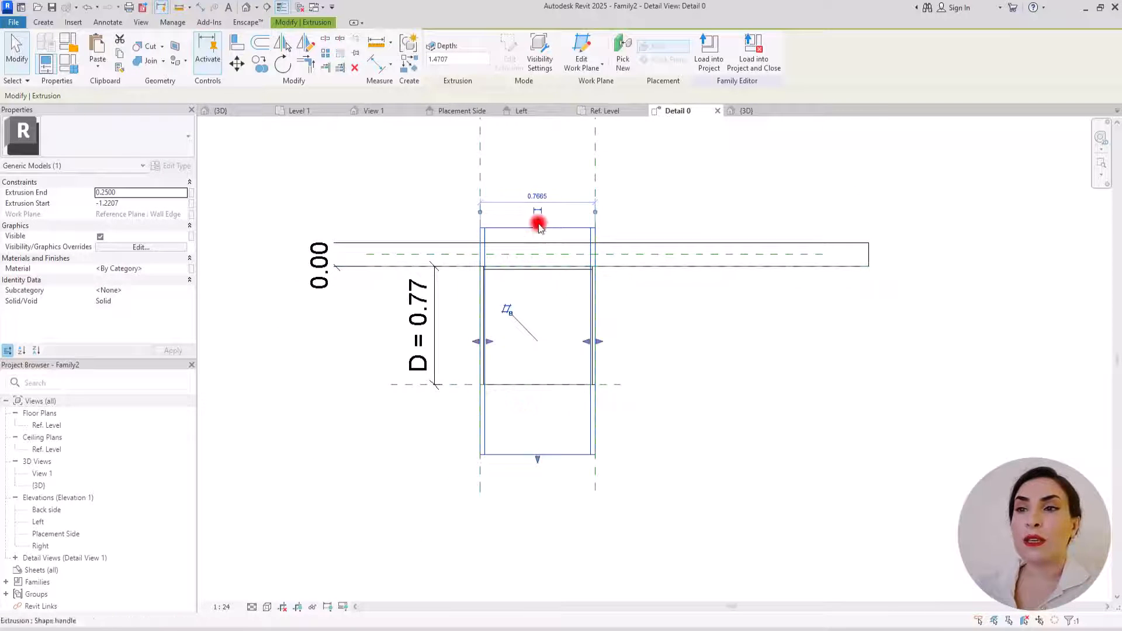
left_click_drag(538, 220, 538, 442)
scroll(518, 417, "up", 2)
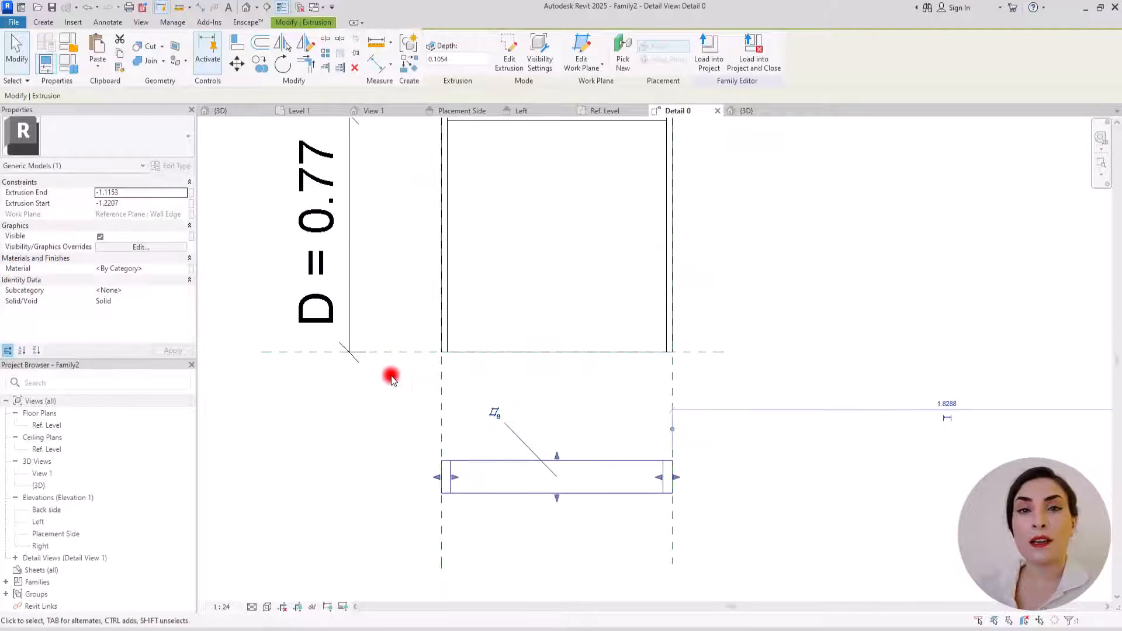
Draw a horizontal reference plane about 0.05 in front of the depth reference plane.
left_click(39, 23)
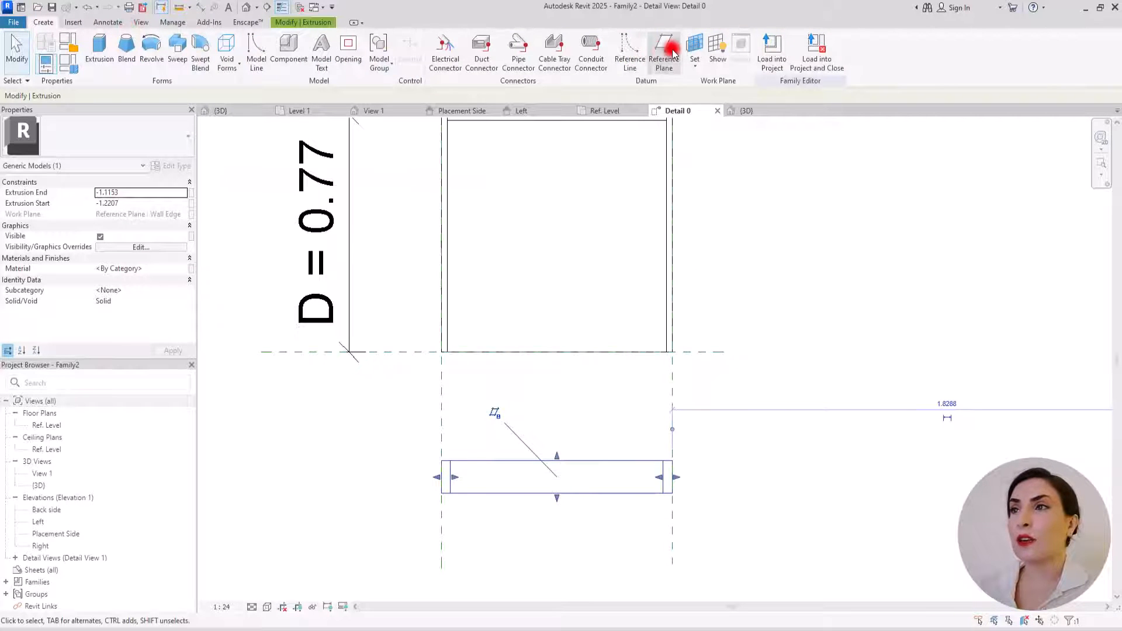
left_click(663, 55)
left_click(389, 367)
left_click(779, 363)
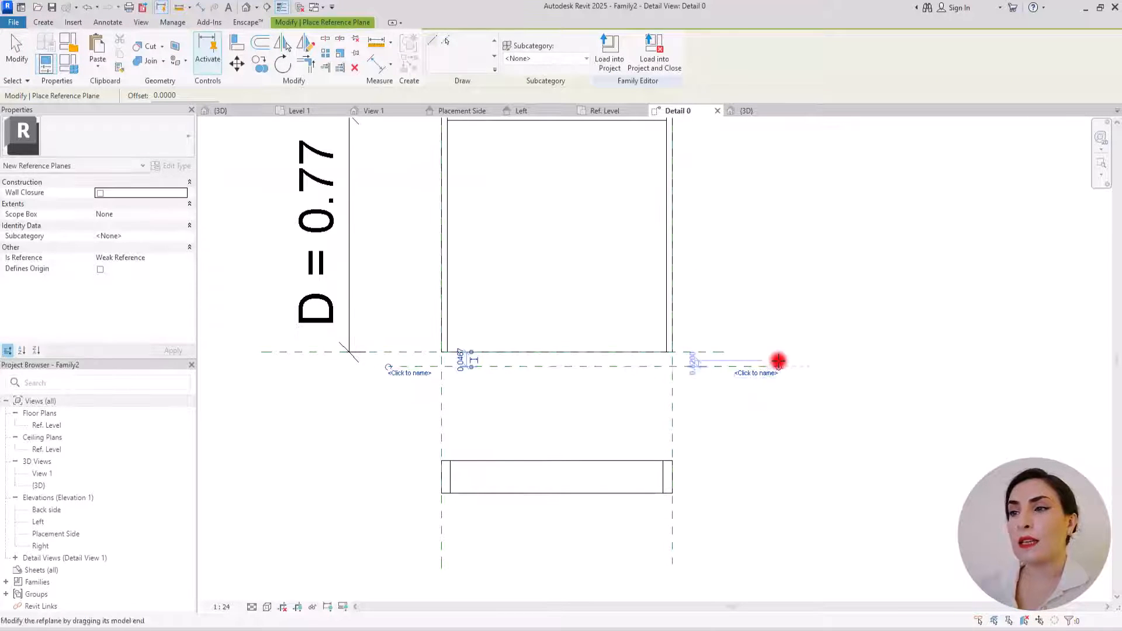
key("Escape")
key("Escape")
Place an aligned dimension between the depth reference plane and the new reference plane.
left_click(381, 70)
left_click(402, 352)
left_click(405, 366)
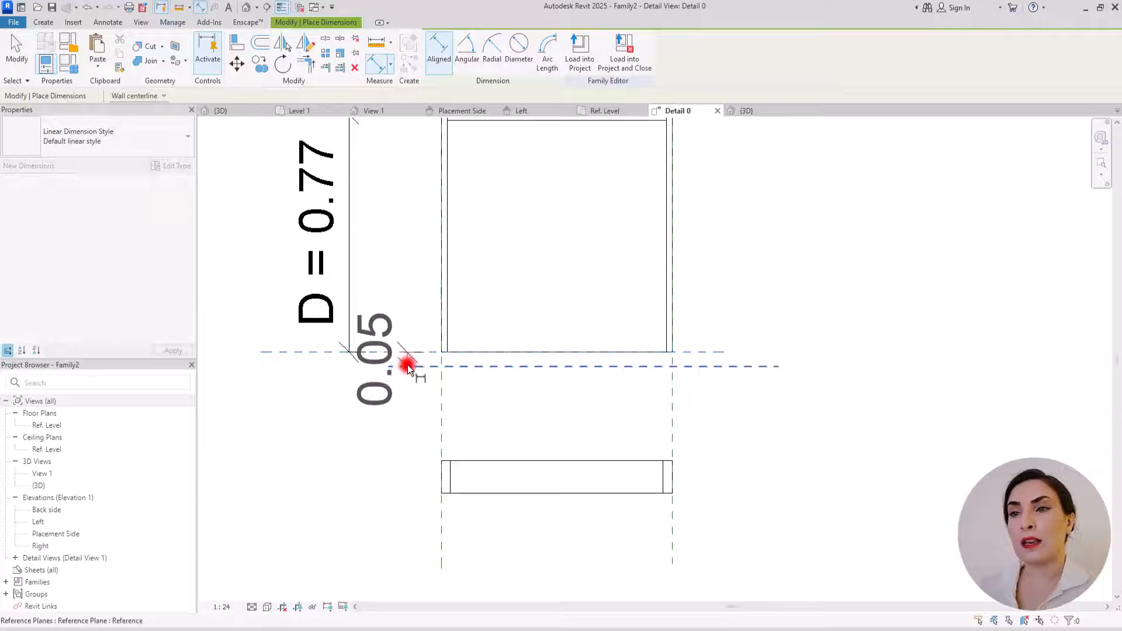
left_click(380, 444)
key("Escape")
key("Escape")
Set the distance between the depth reference plane and the new front reference plane to 0.02.
left_click(494, 366)
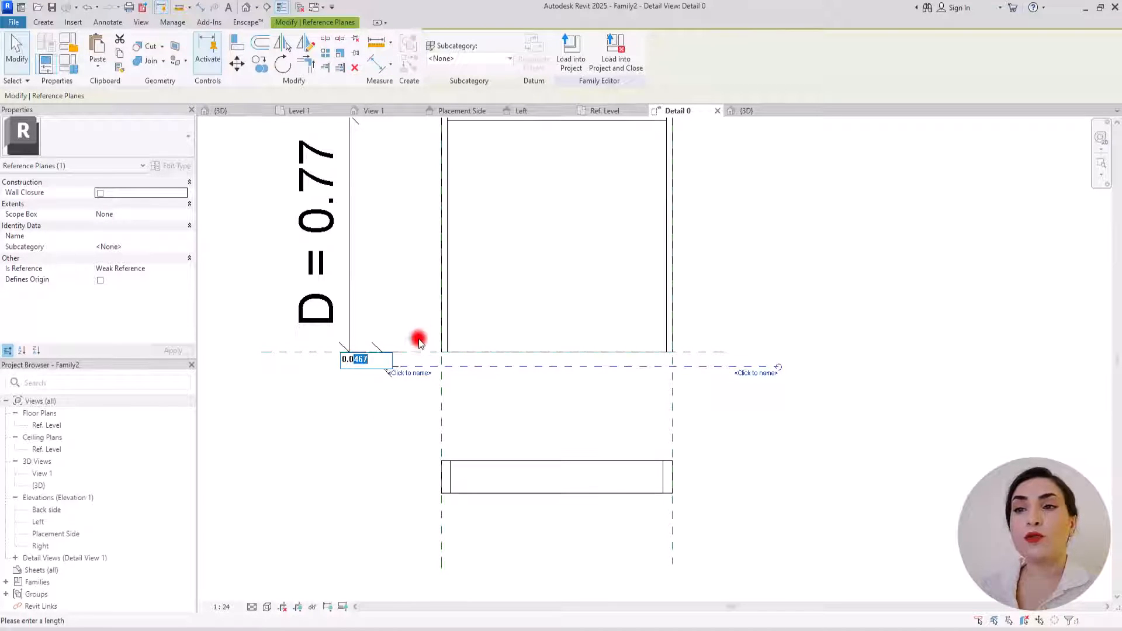
type("2")
key("Return")
left_click(376, 354)
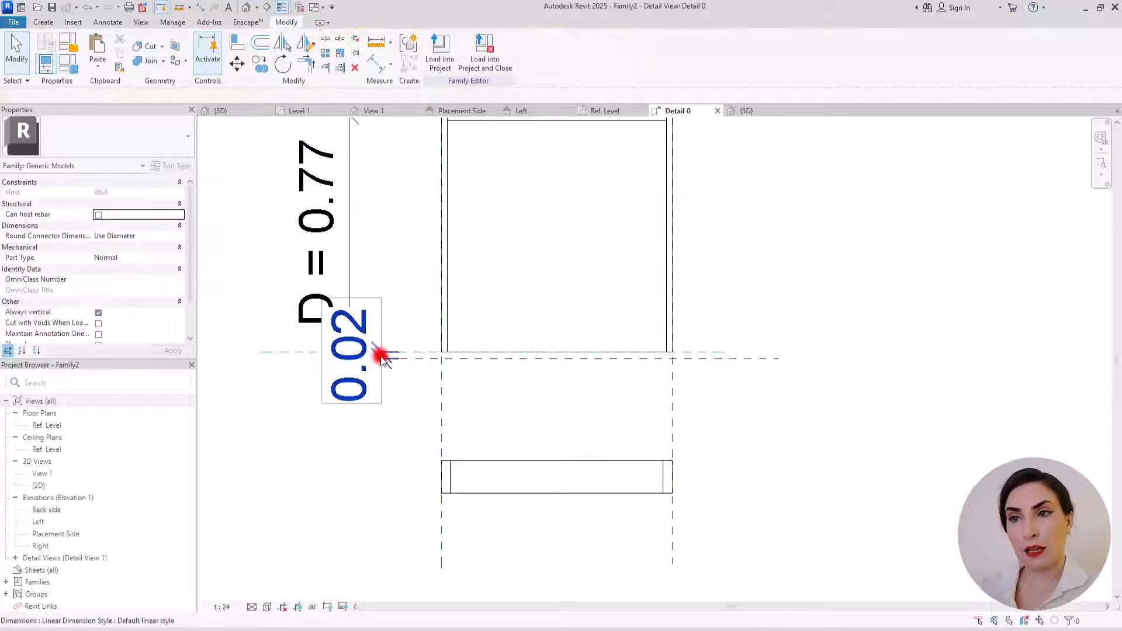
key("Escape")
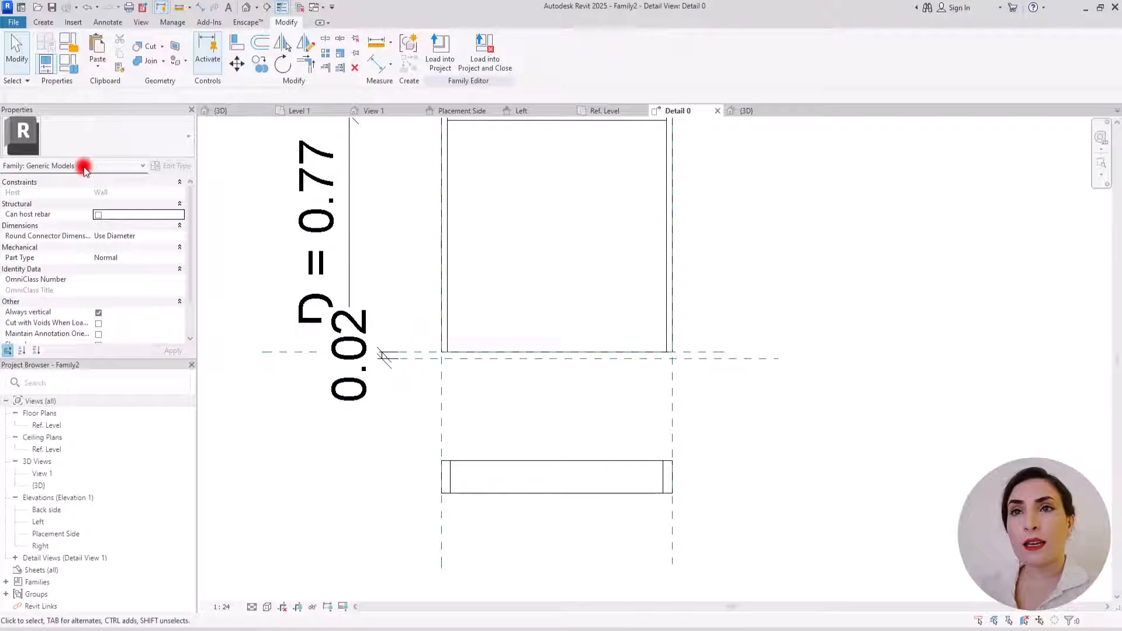
Align and lock the front frame's back face to the depth reference plane and its front face to the new reference plane.
left_click(237, 41)
left_click(719, 354)
left_click(607, 462)
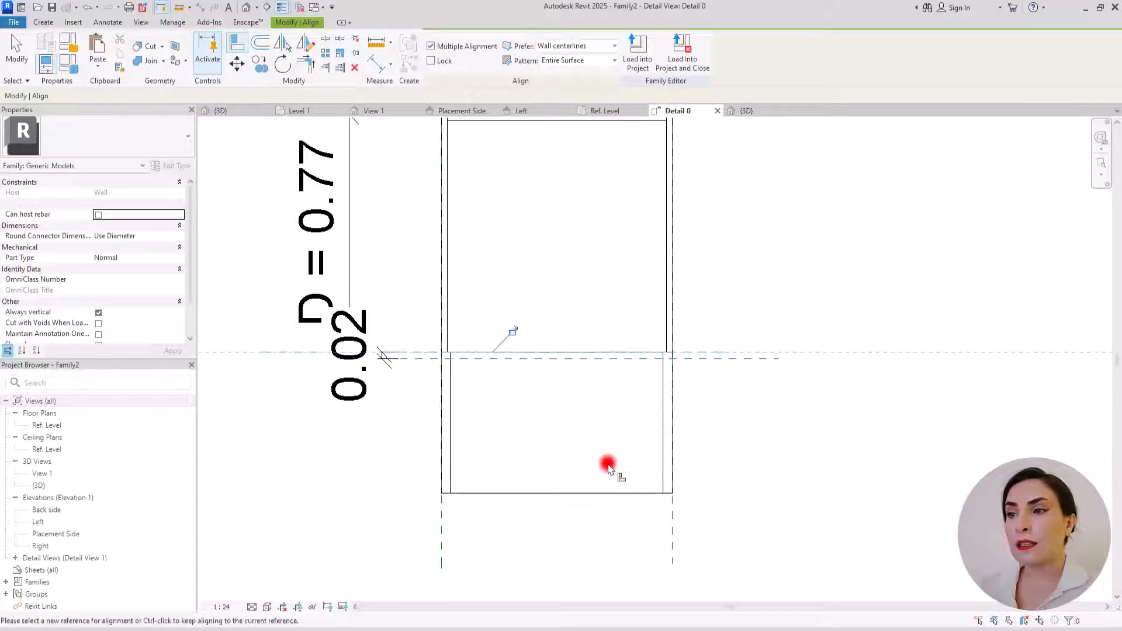
left_click(515, 332)
key("Escape")
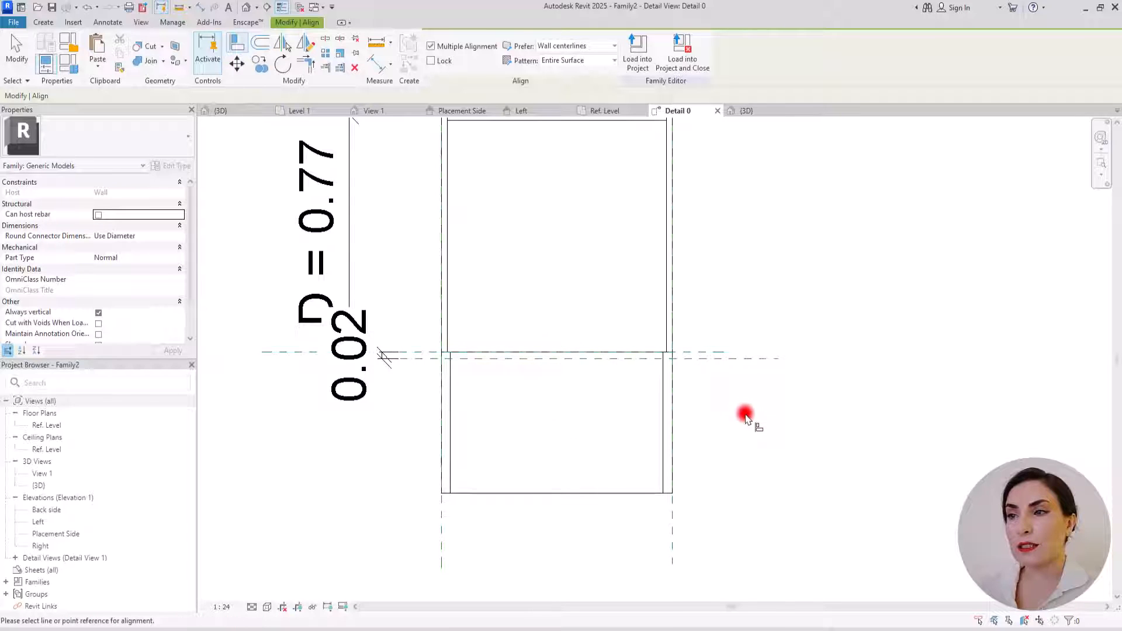
left_click(735, 361)
left_click(612, 492)
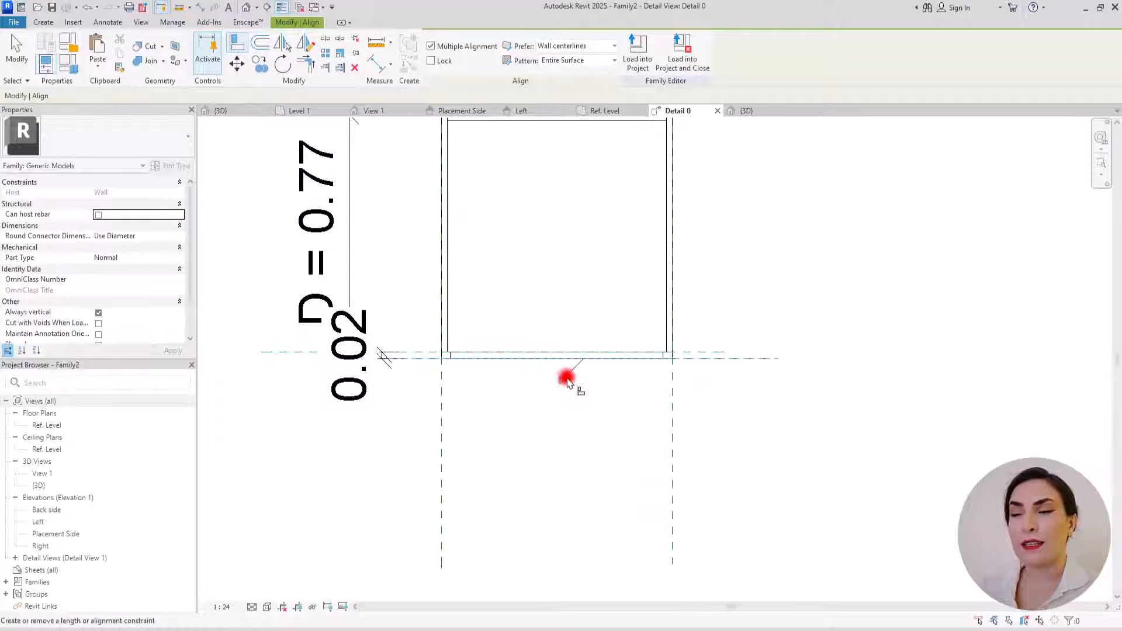
key("Escape")
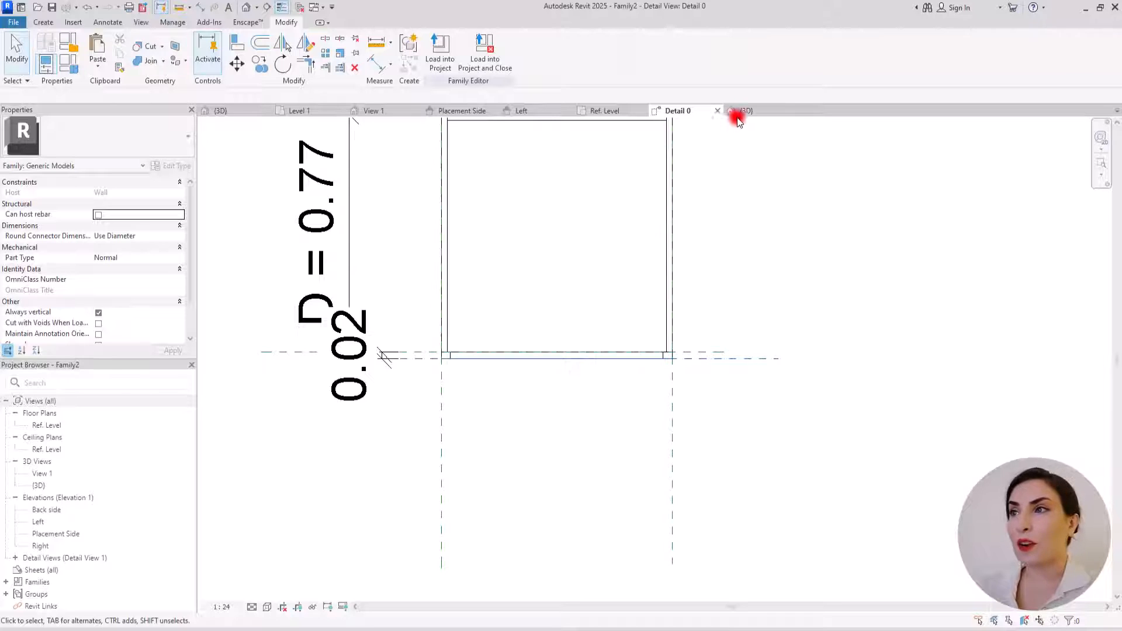
In the Placement Side view, start an extrusion and sketch a door rectangle offset 0.005 inside the cabinet outline.
left_click(462, 110)
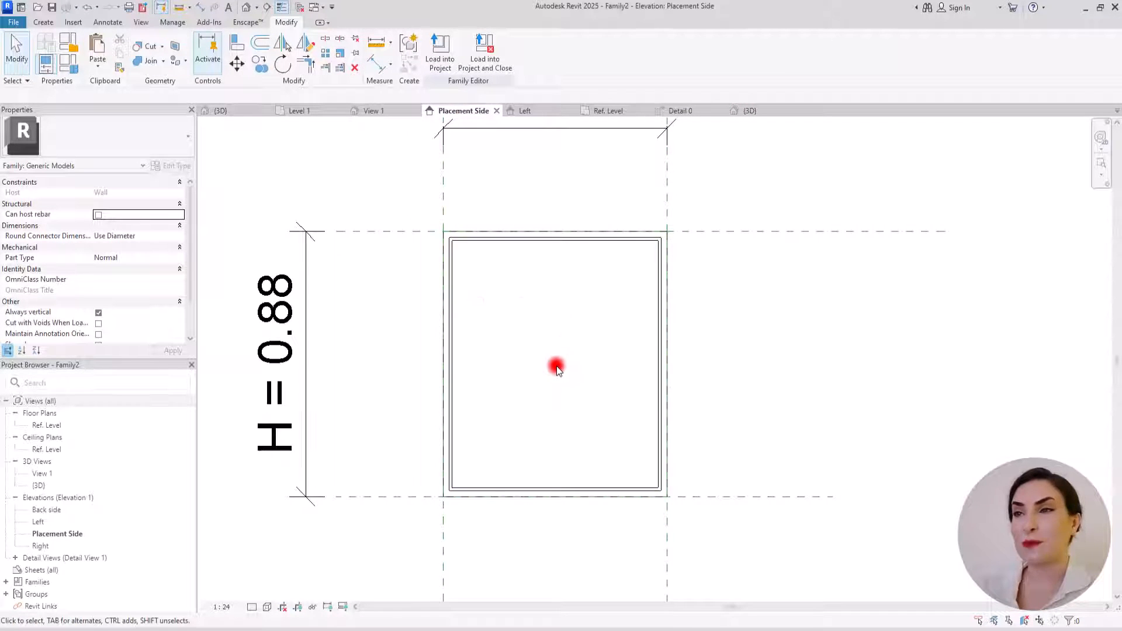
scroll(557, 365, "up", 1)
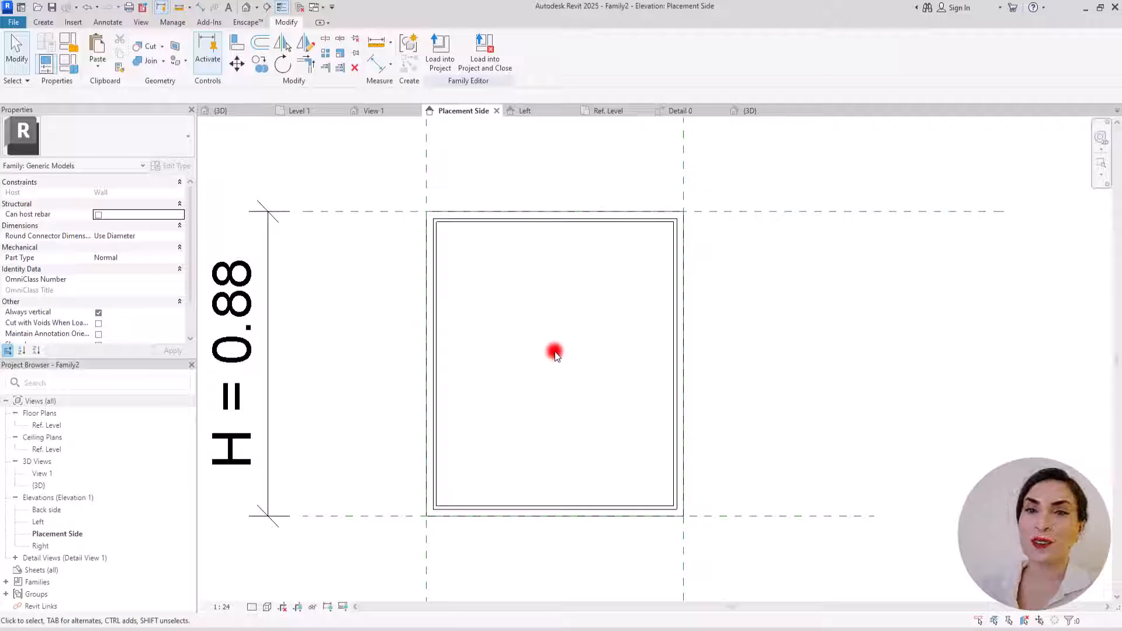
left_click(45, 24)
left_click(98, 46)
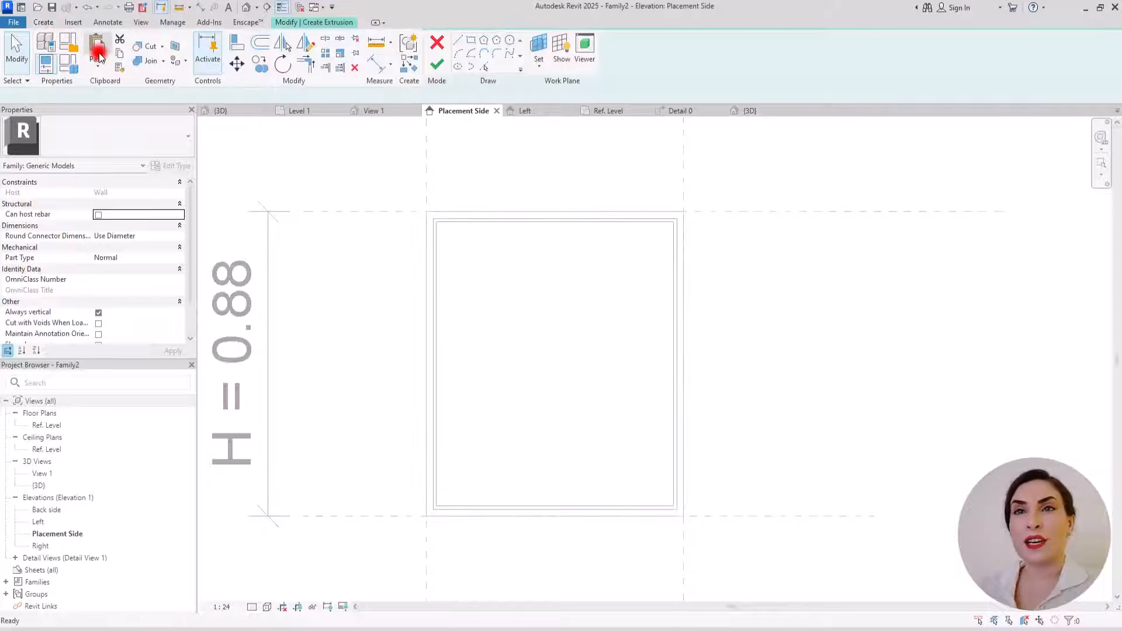
left_click(532, 44)
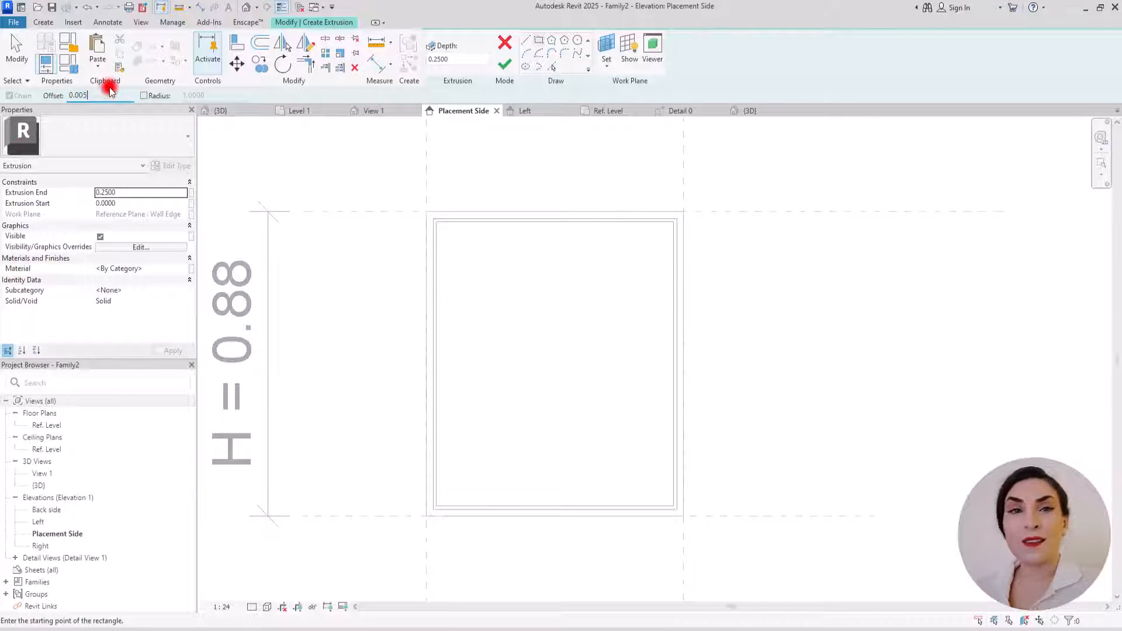
left_click(428, 213)
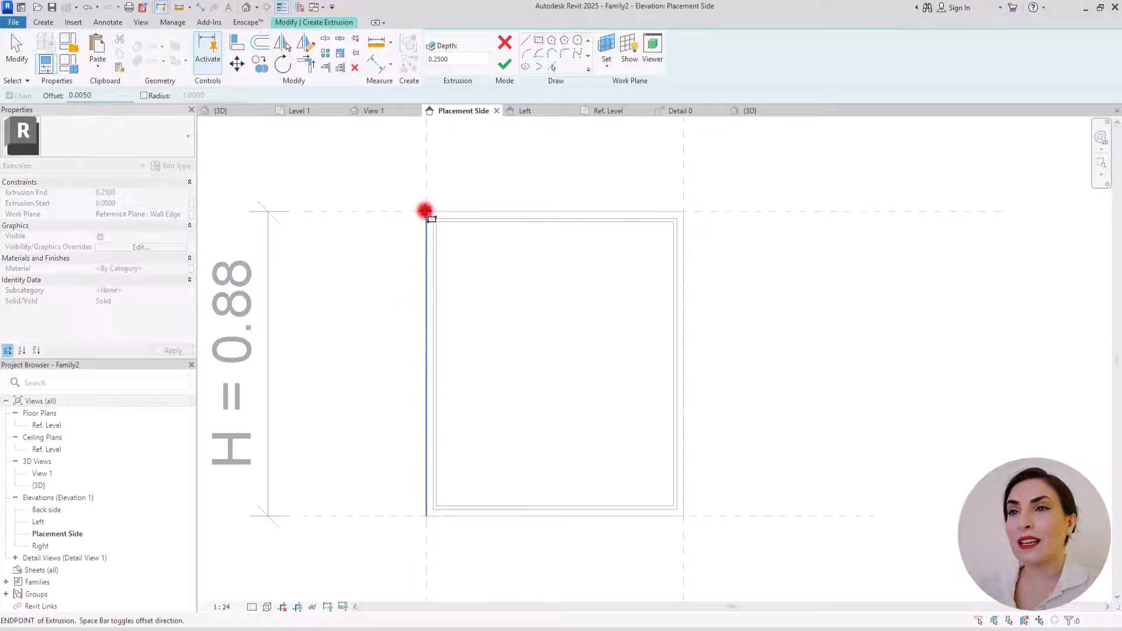
left_click(682, 515)
key("Escape")
key("Escape")
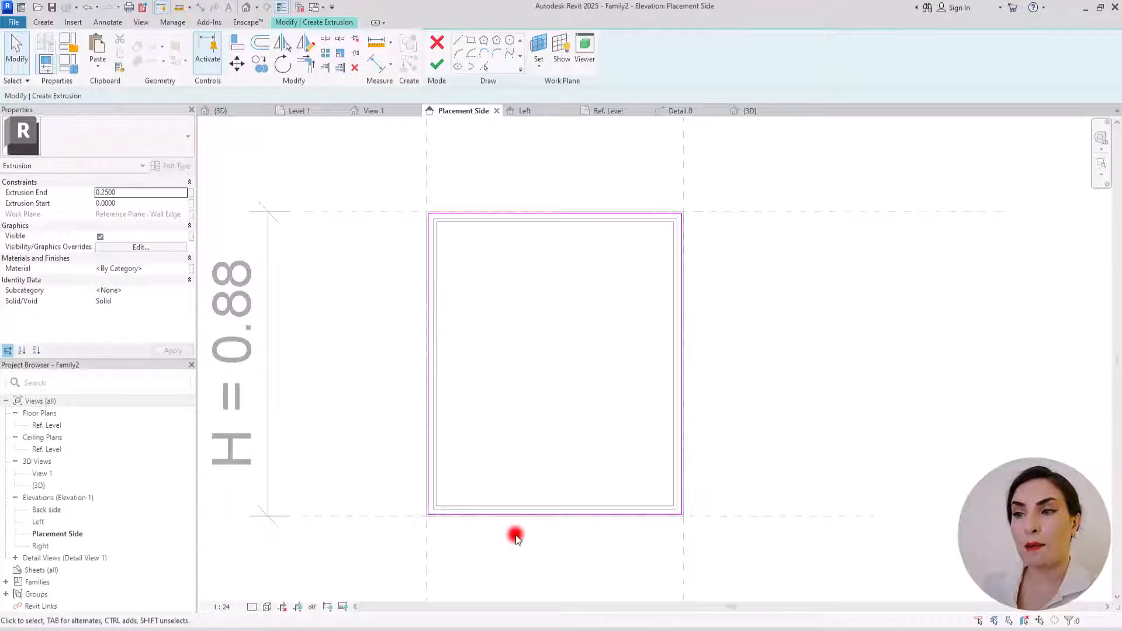
Set the door sketch's bottom edge 0.015 above the cabinet's bottom reference plane and finish the extrusion.
scroll(513, 534, "up", 4)
left_click(601, 482)
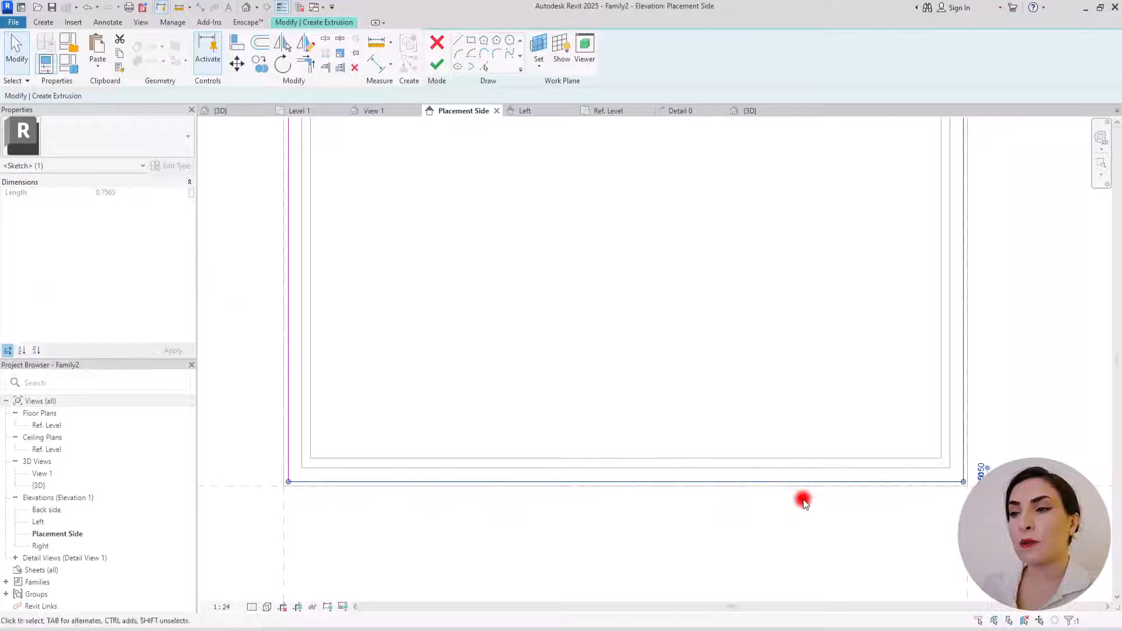
scroll(972, 483, "up", 3)
scroll(947, 476, "up", 5)
left_click(919, 452)
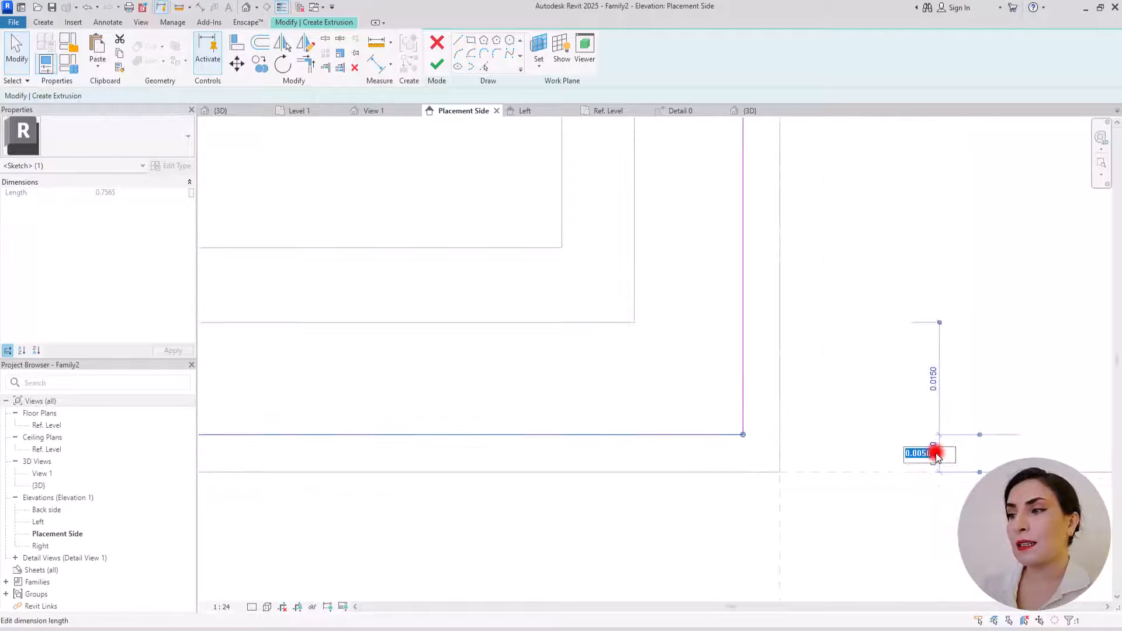
left_click_drag(919, 453, 959, 443)
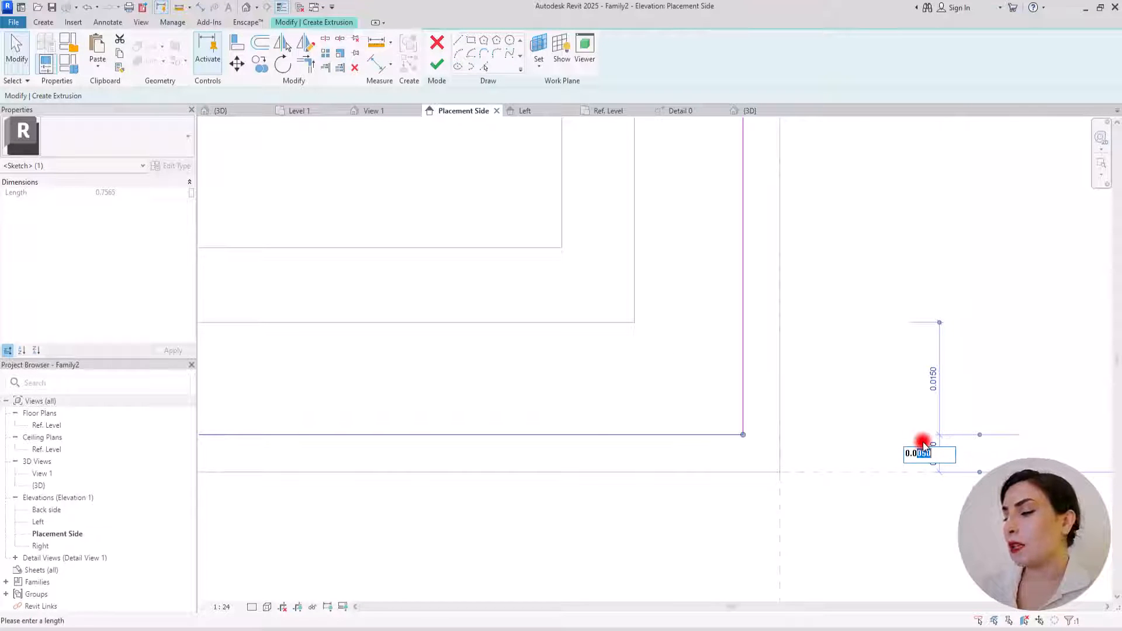
type("15")
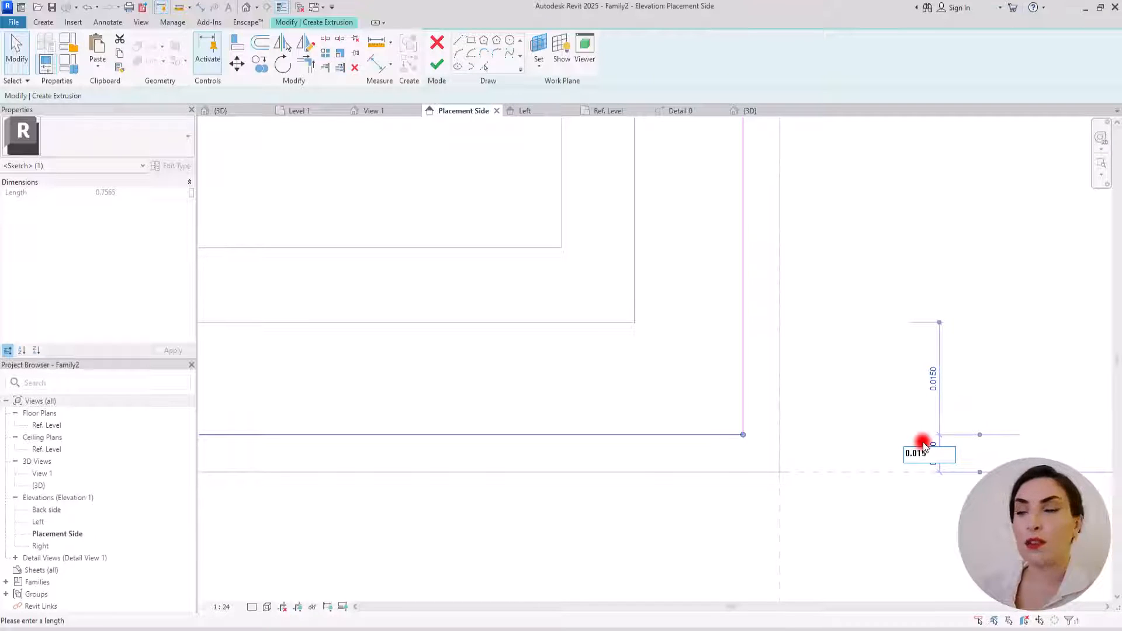
key("Return")
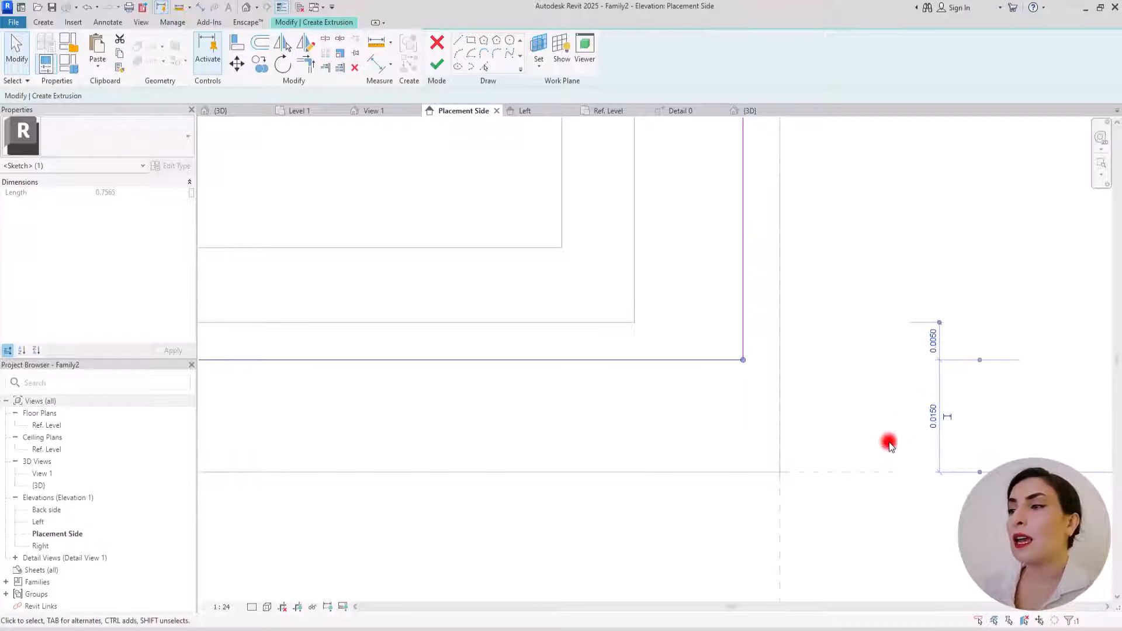
left_click(821, 371)
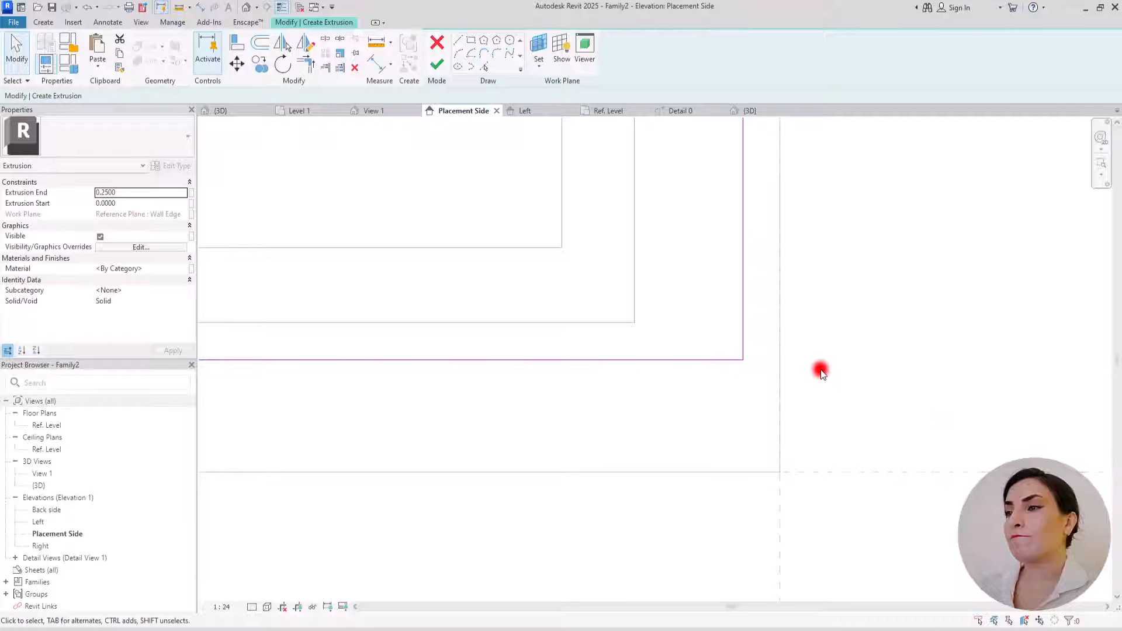
left_click(438, 69)
In the Detail 0 view, stretch the door panel out in front of the cabinet, to an extrusion start of about -1.19 and end of about -1.07.
left_click(682, 111)
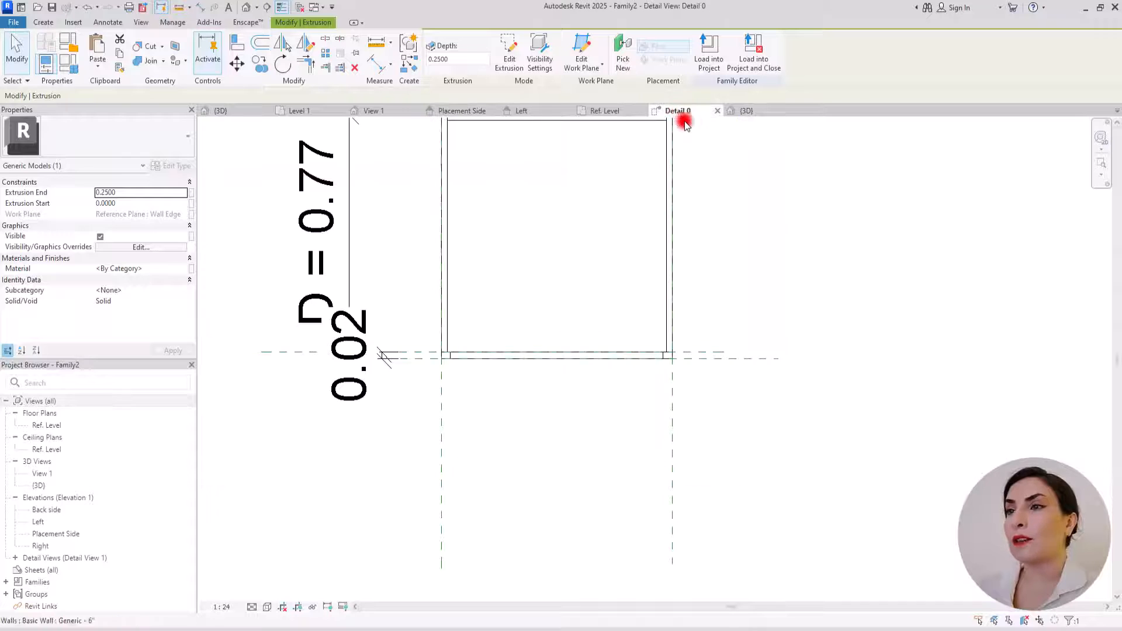
scroll(553, 431, "down", 2)
left_click_drag(551, 265, 548, 457)
left_click_drag(554, 202, 554, 437)
scroll(539, 422, "up", 1)
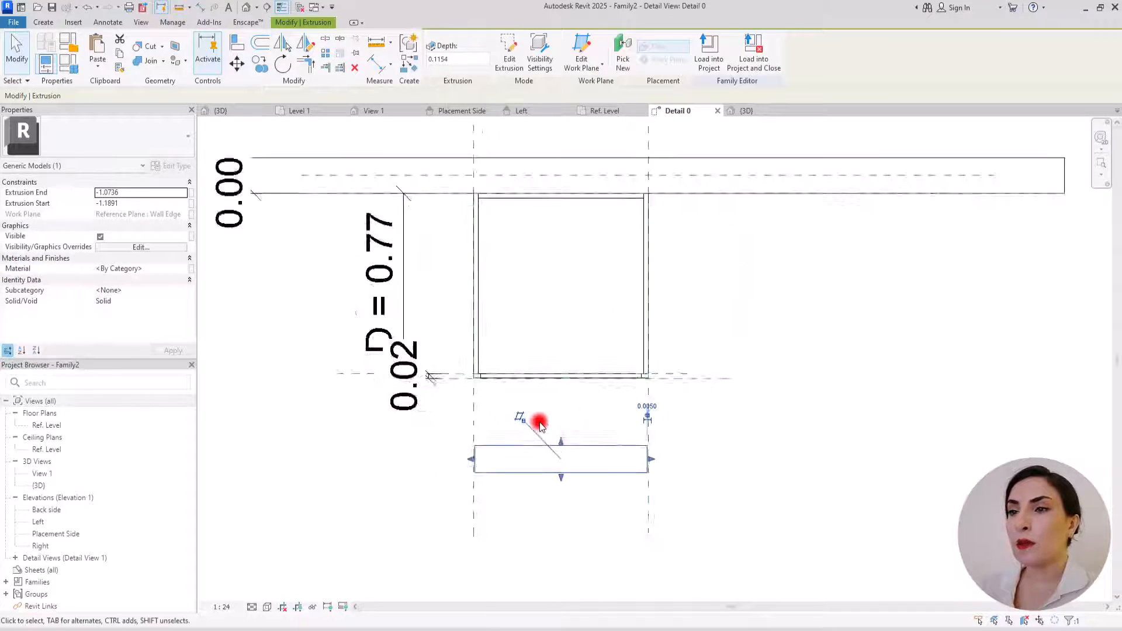
Draw a horizontal reference plane about 0.01 in front of the front frame's outer reference plane.
scroll(526, 421, "up", 3)
left_click(44, 23)
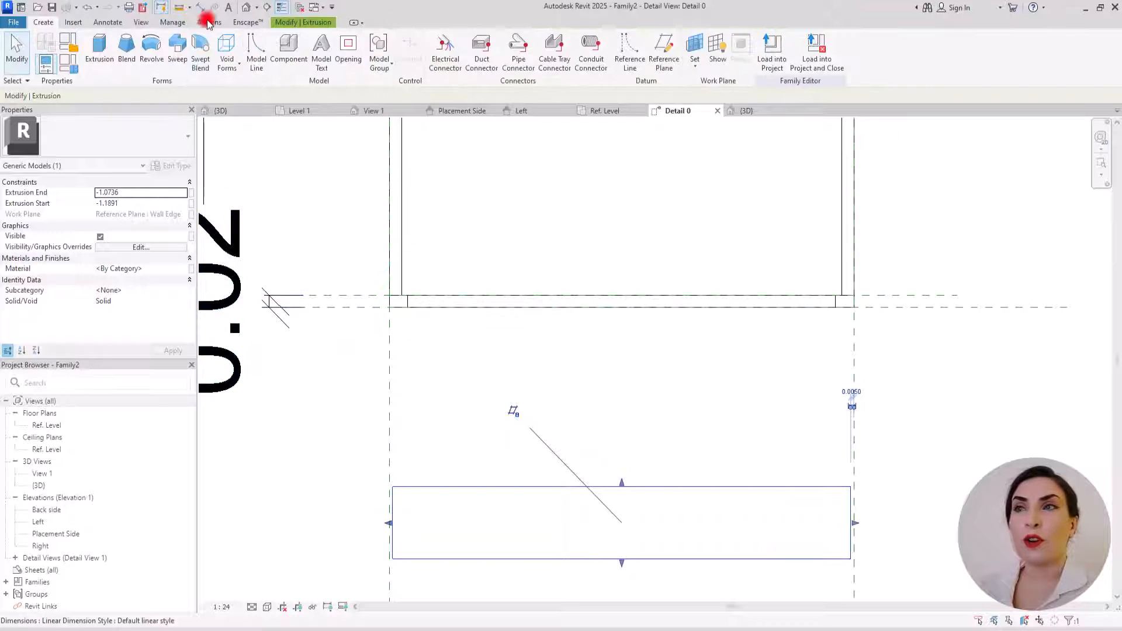
left_click(659, 44)
left_click(319, 316)
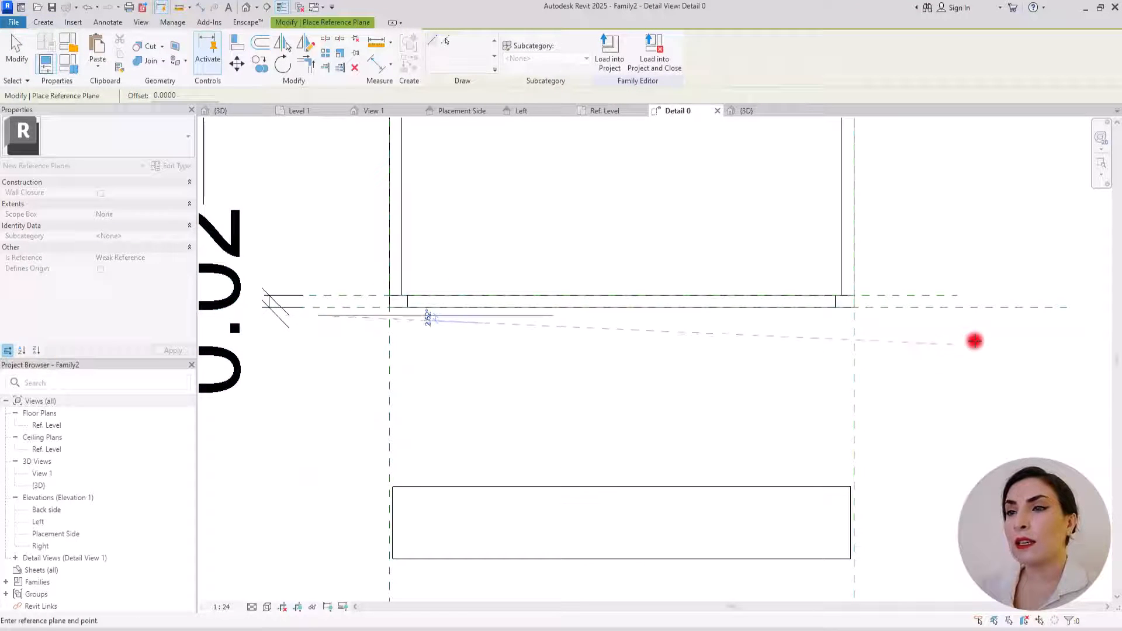
left_click(1004, 315)
key("Escape")
key("Escape")
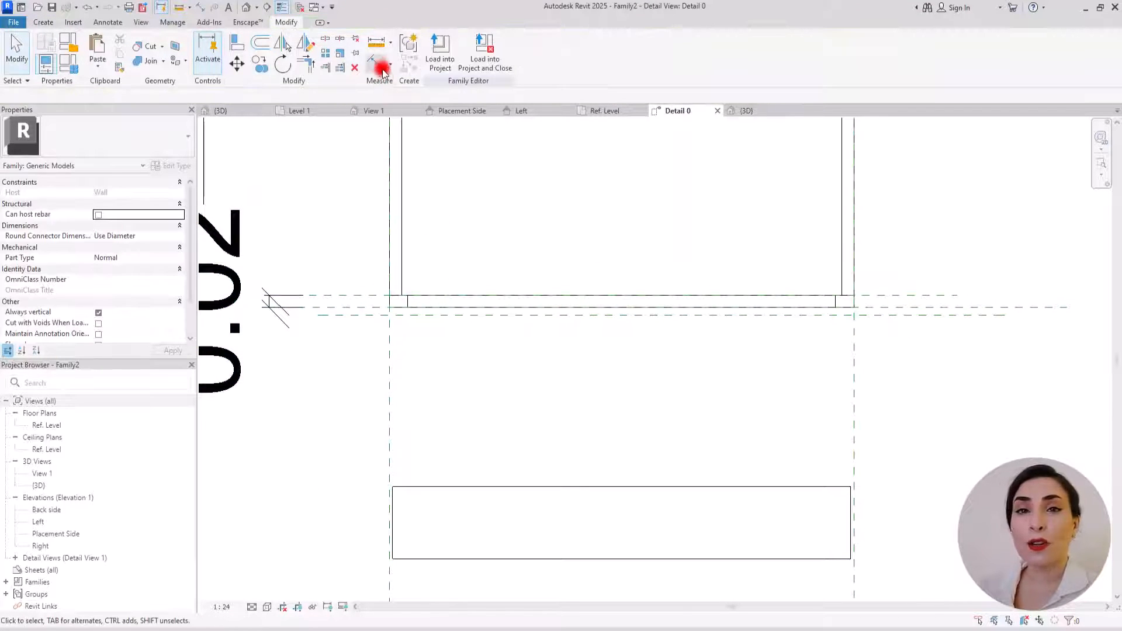
Add an aligned dimension between the frame's outer reference plane and the new reference plane, and set the distance to 0.02.
left_click(381, 68)
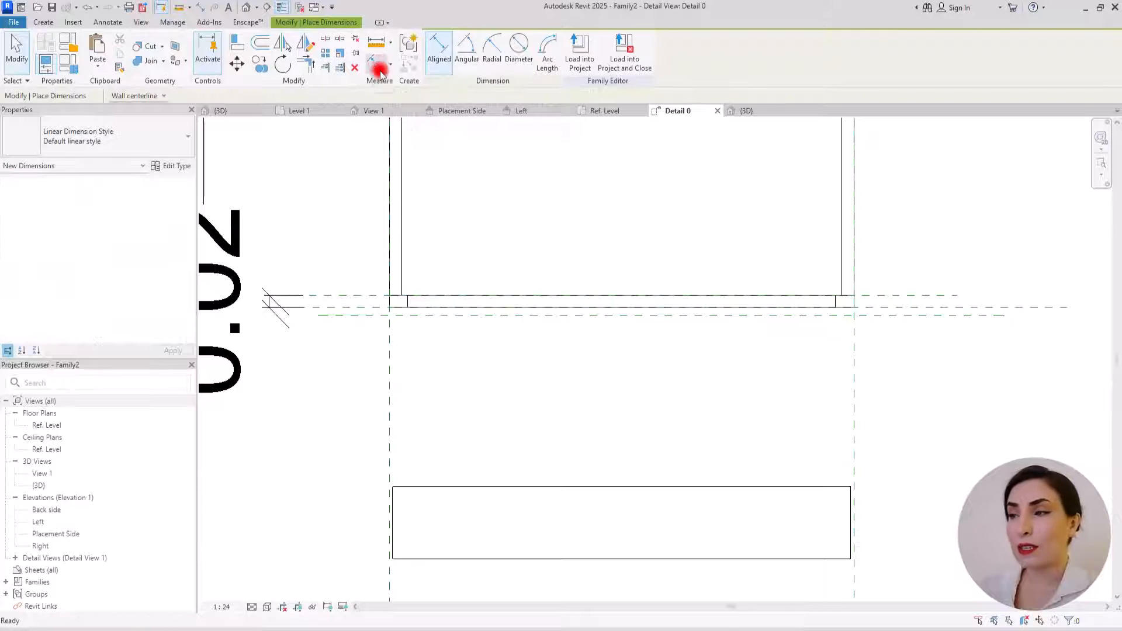
left_click(913, 307)
left_click(909, 316)
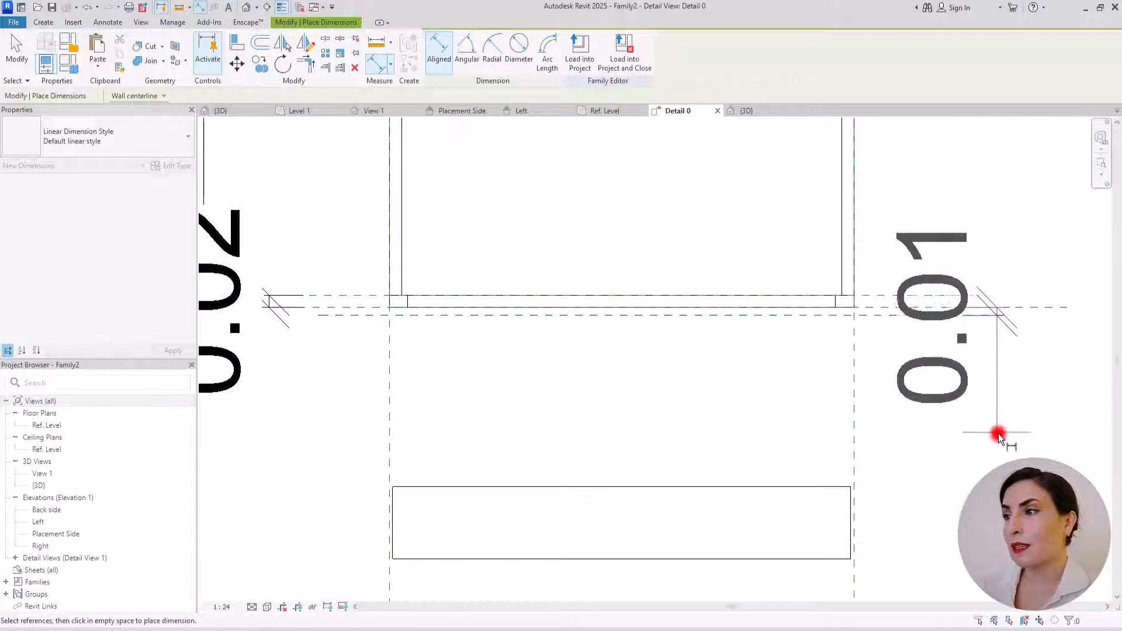
left_click(1034, 393)
key("Escape")
key("Escape")
Align the door panel's back face to the frame's outer reference plane, locking it, and its front face to the outermost reference plane.
left_click(232, 42)
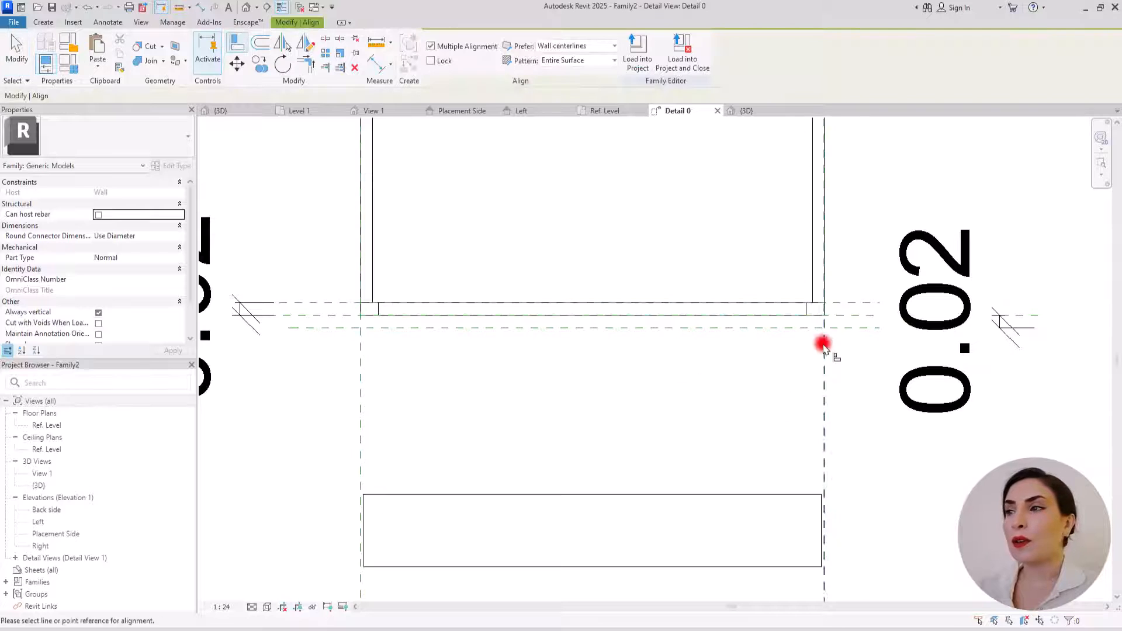
left_click(854, 316)
left_click(720, 494)
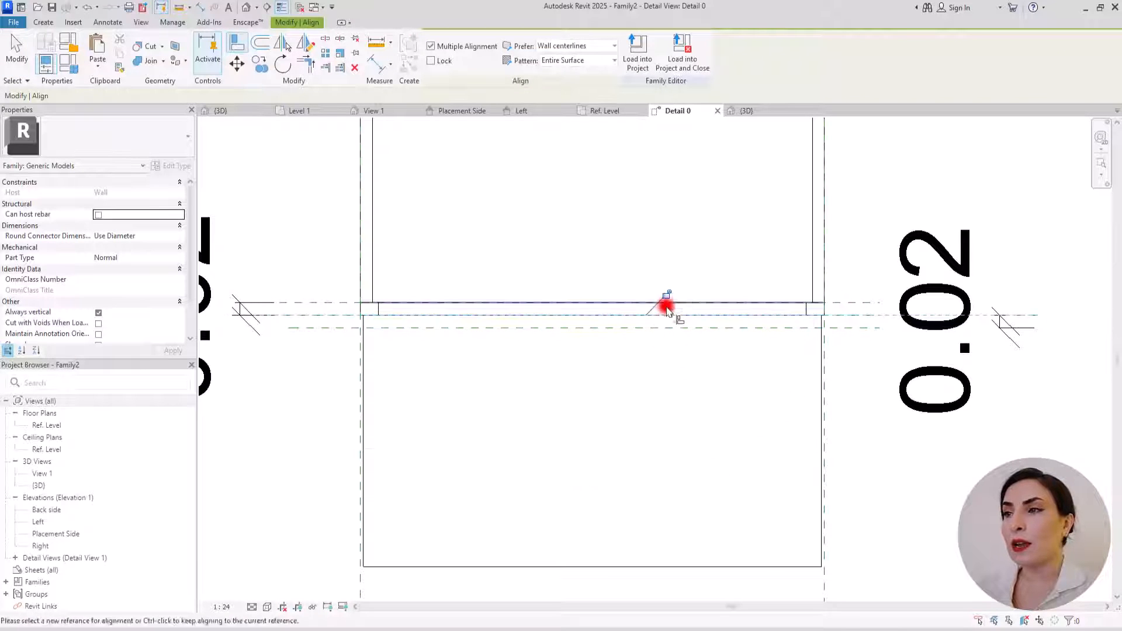
left_click(667, 304)
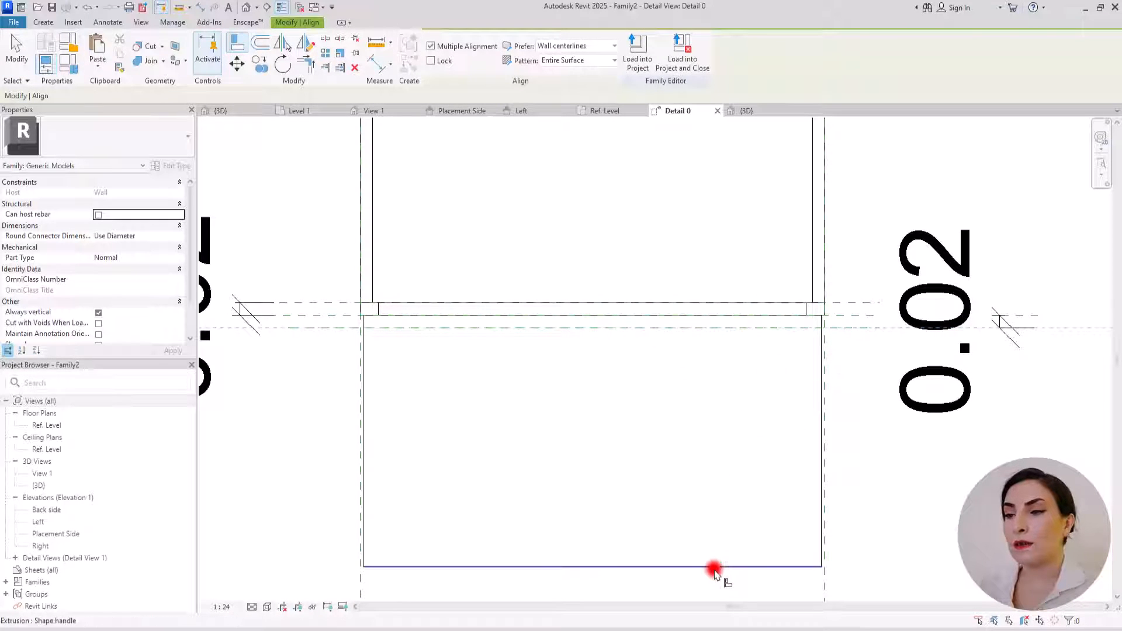
left_click(714, 567)
key("Escape")
key("Escape")
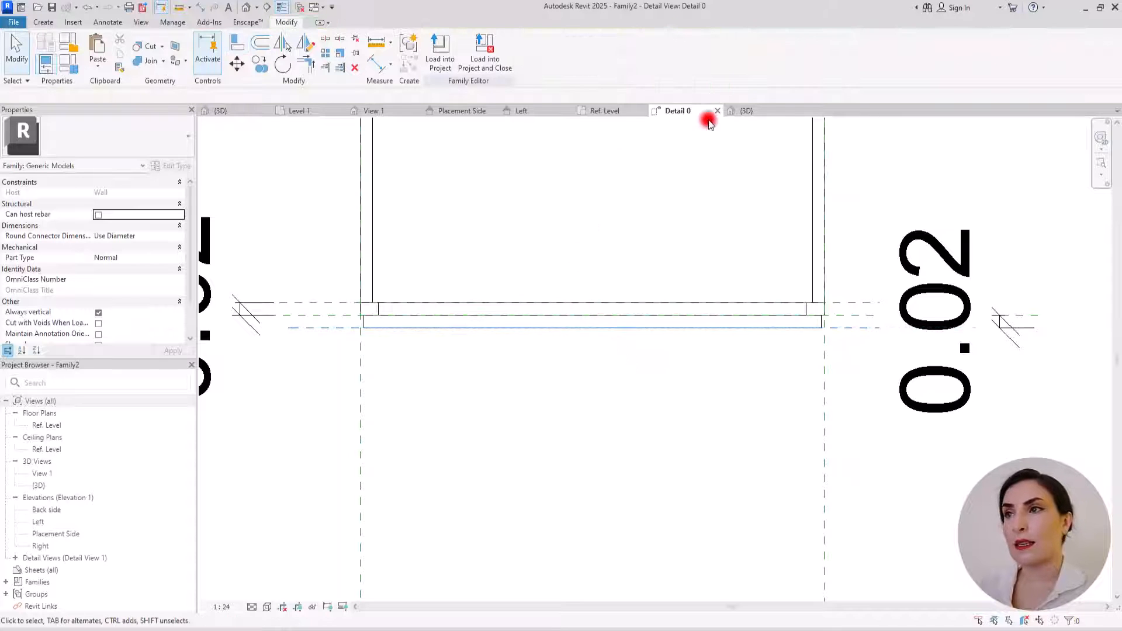
Check the door panel on the cabinet in the 3D view and save the family as Upper Cab.
left_click(748, 111)
scroll(637, 409, "down", 2)
middle_click_drag(655, 458, 629, 413, "shift")
scroll(567, 316, "up", 2)
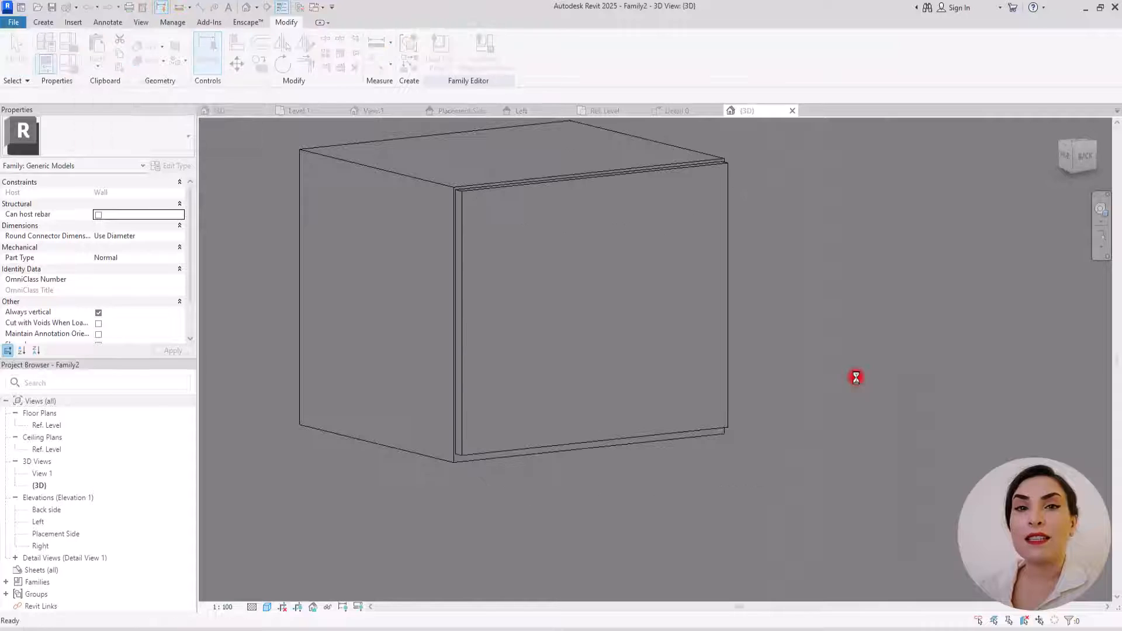
left_click(816, 394)
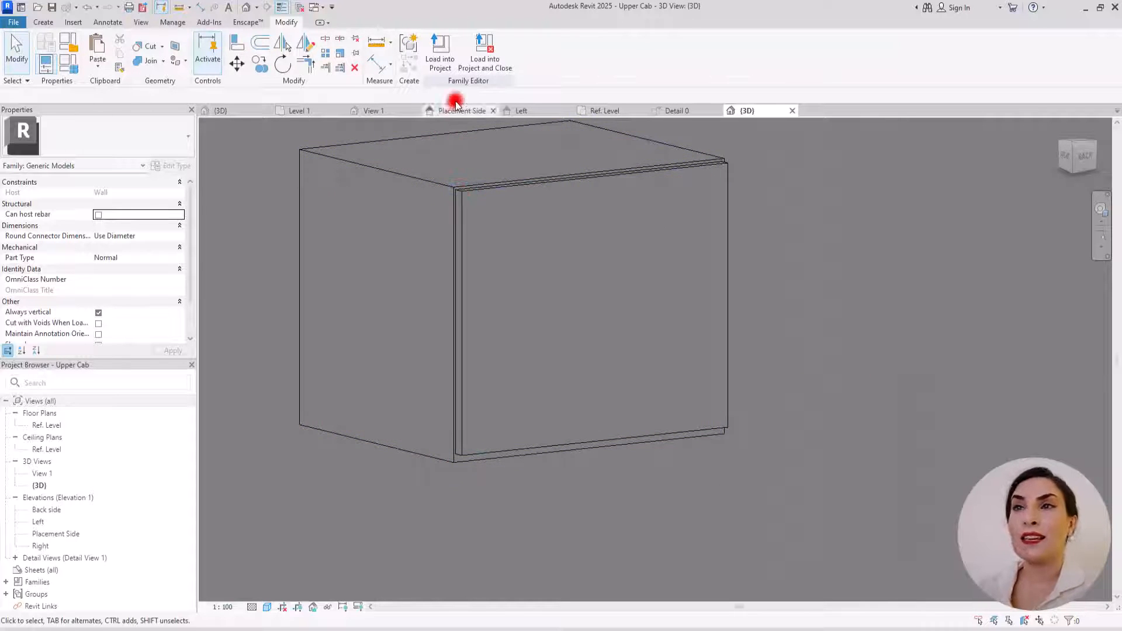
Load the Upper Cab family into the 3D Kitchen project, place one on the wall above the base cabinets, and return to the family's Detail 0 view.
left_click(439, 51)
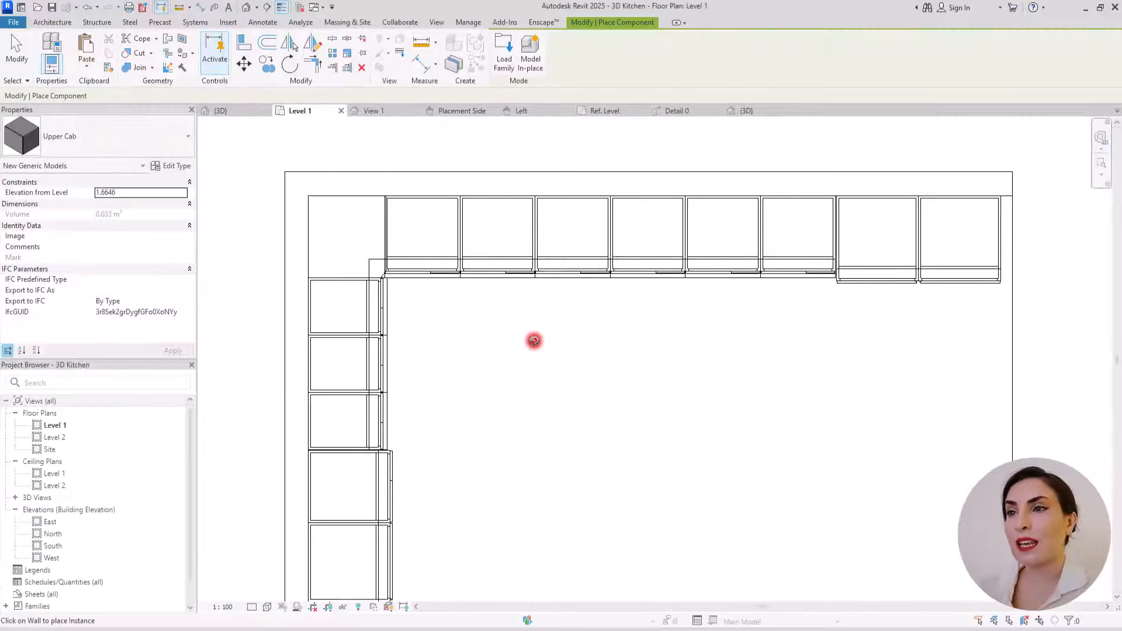
scroll(534, 341, "down", 3)
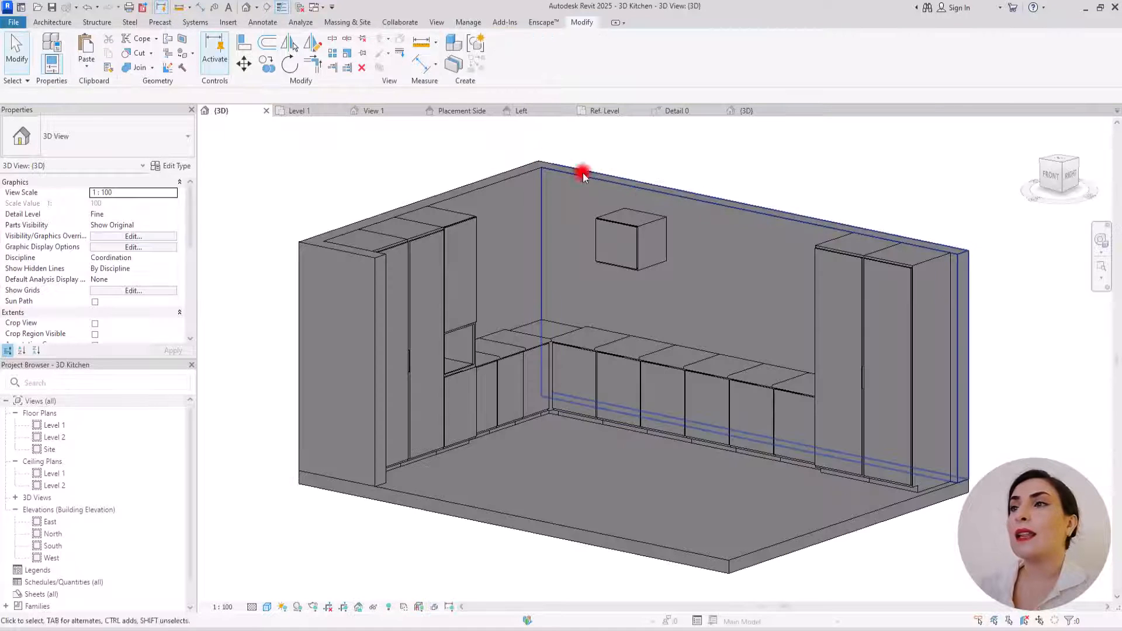
left_click(676, 111)
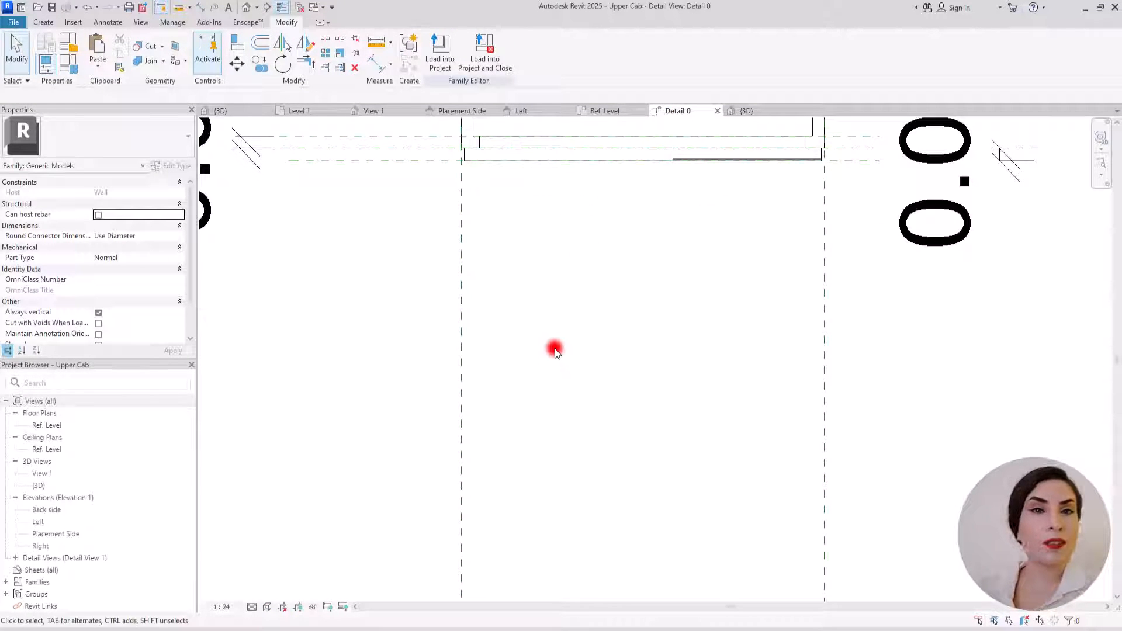
Create a new family from the Generic Model template for the door handle.
scroll(566, 357, "down", 3)
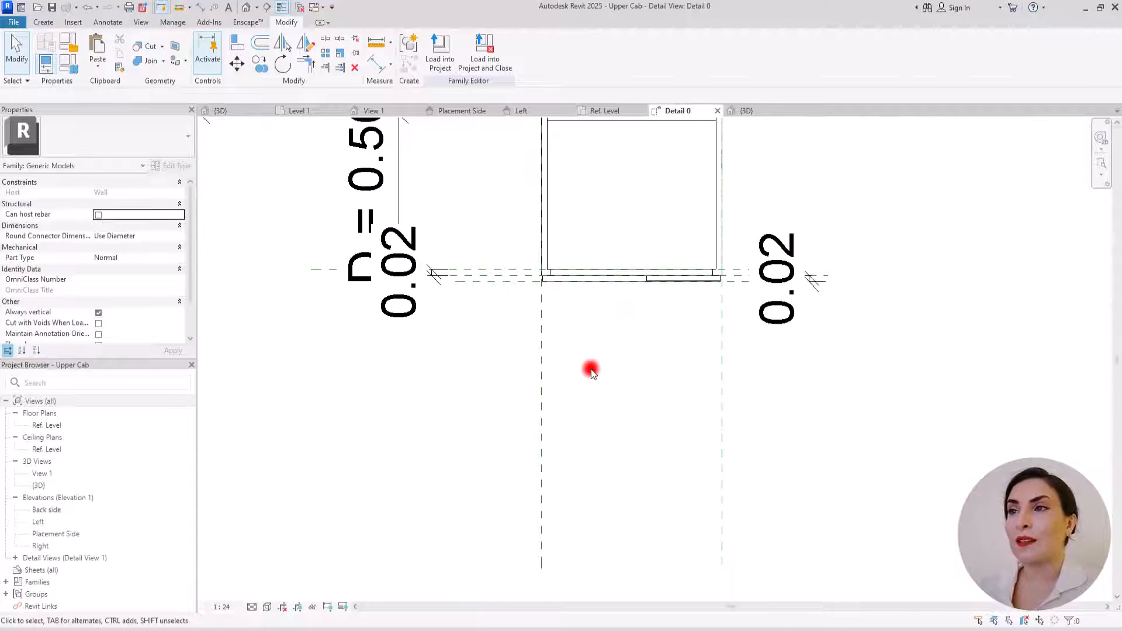
scroll(556, 401, "down", 3)
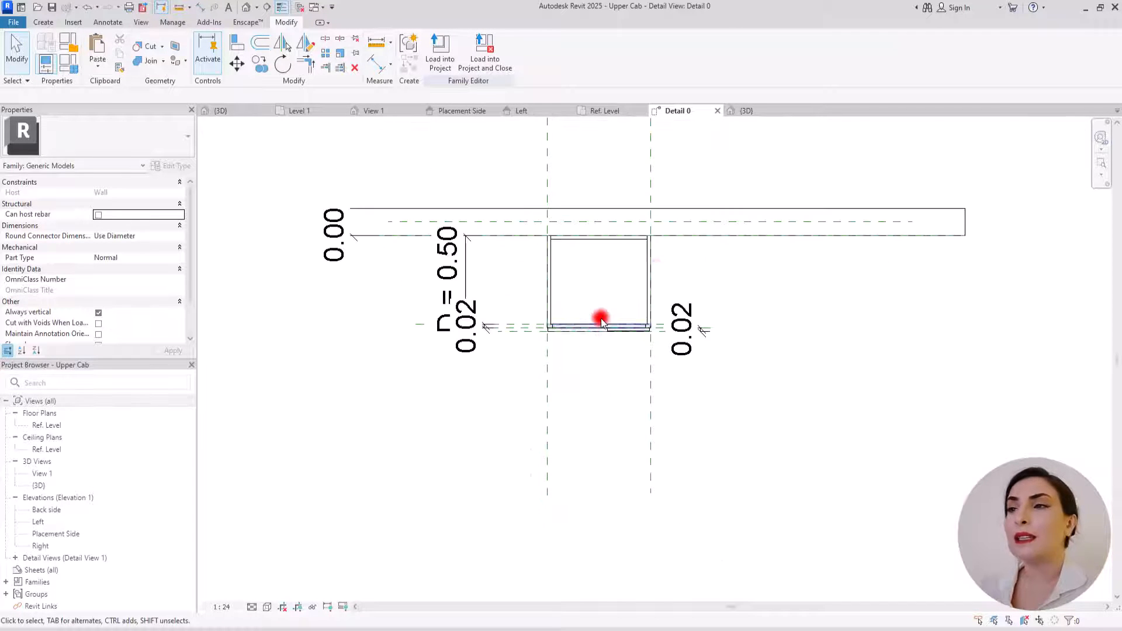
scroll(649, 278, "up", 4)
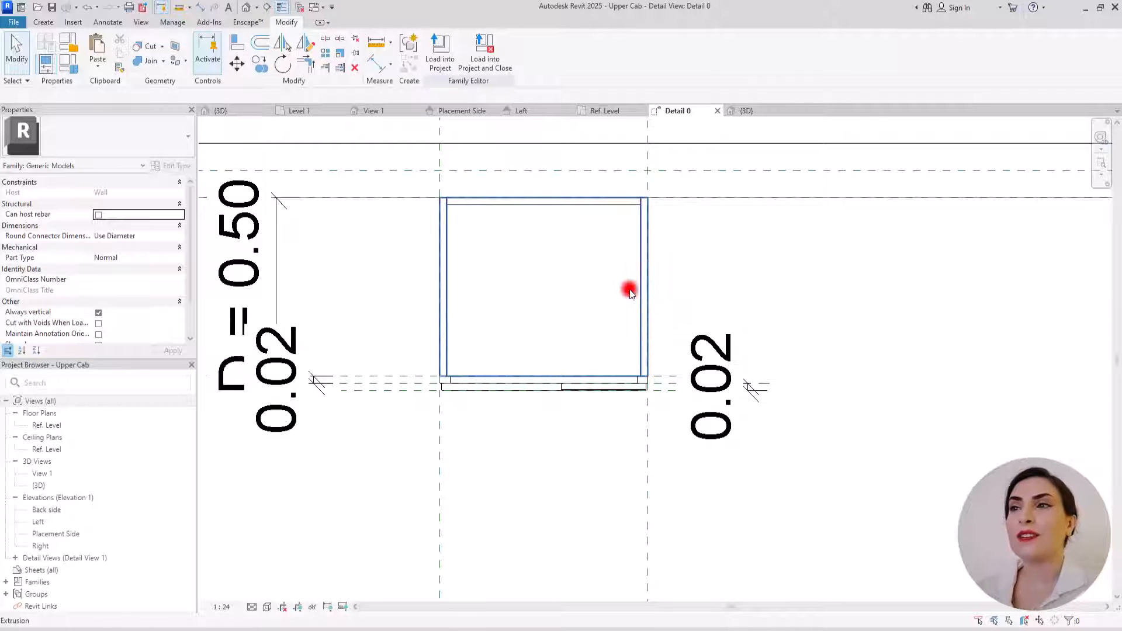
left_click(13, 24)
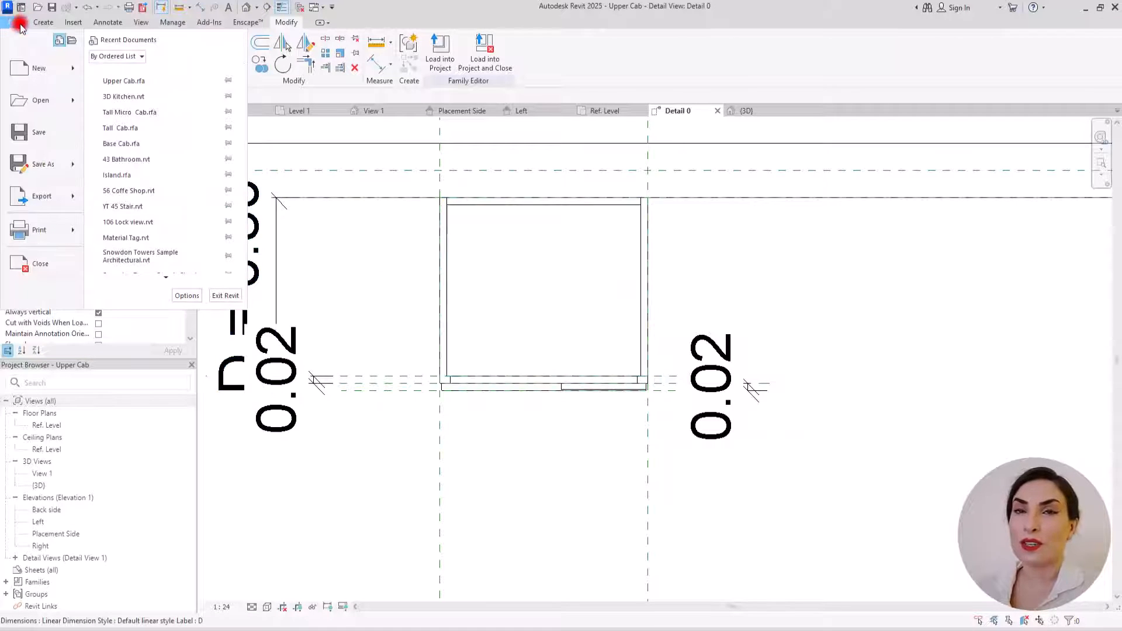
mouse_move(76, 60)
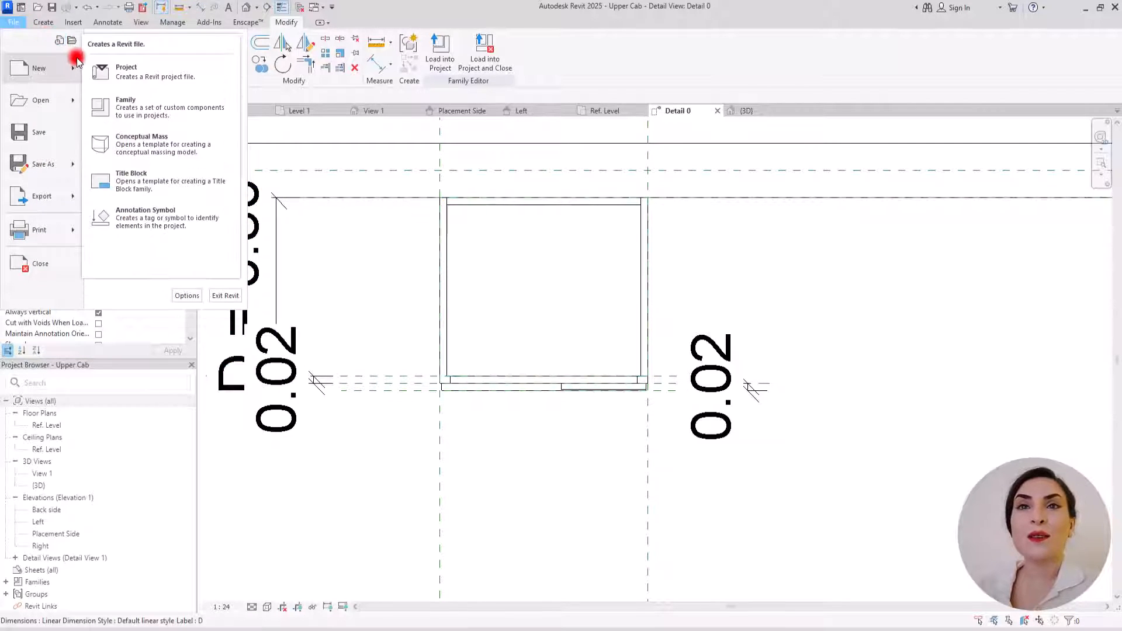
left_click(156, 121)
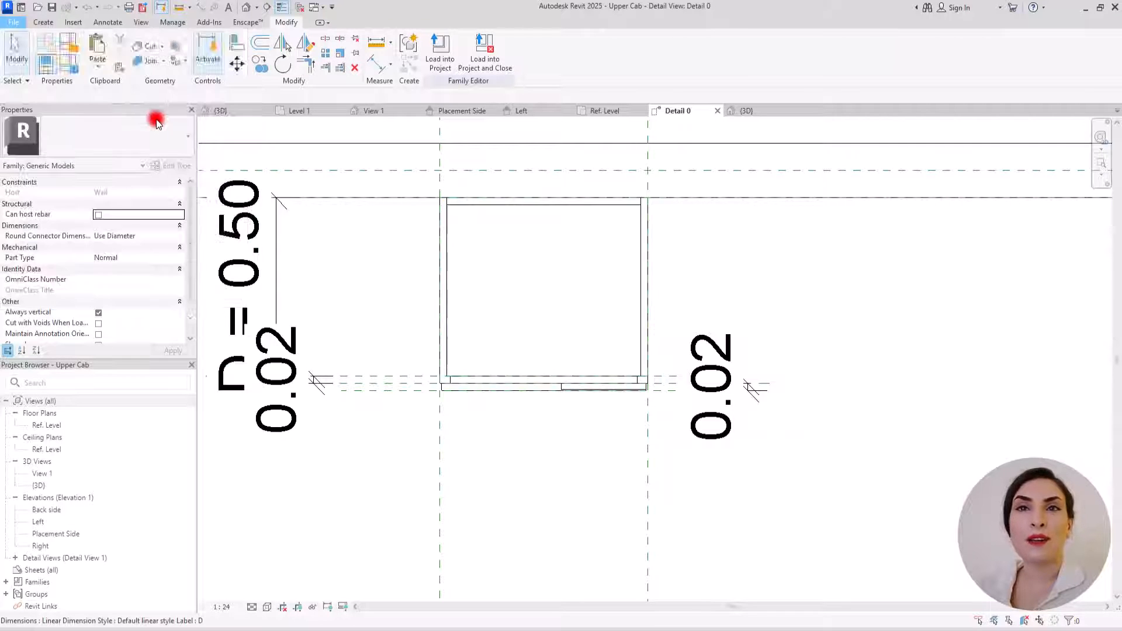
scroll(451, 218, "down", 8)
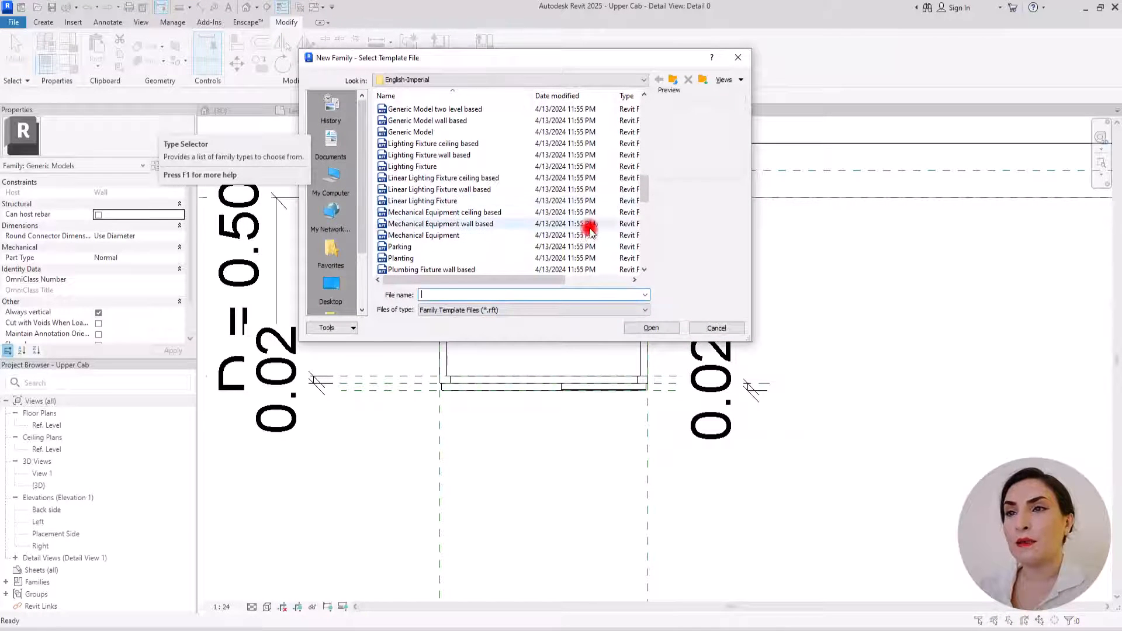
left_click_drag(644, 178, 647, 233)
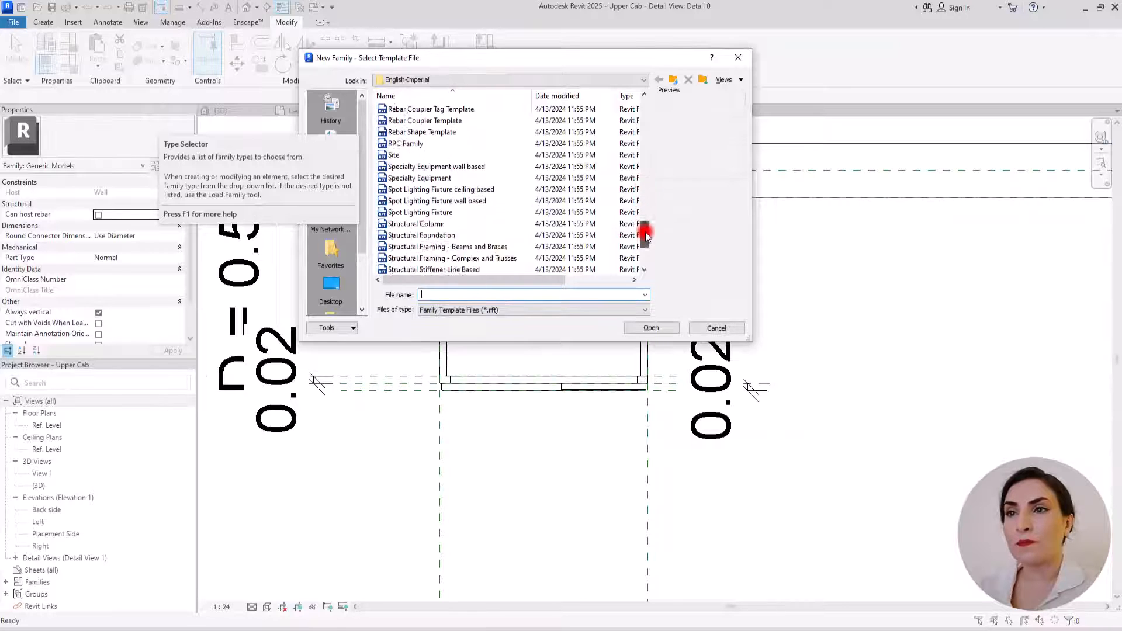
double_click(401, 185)
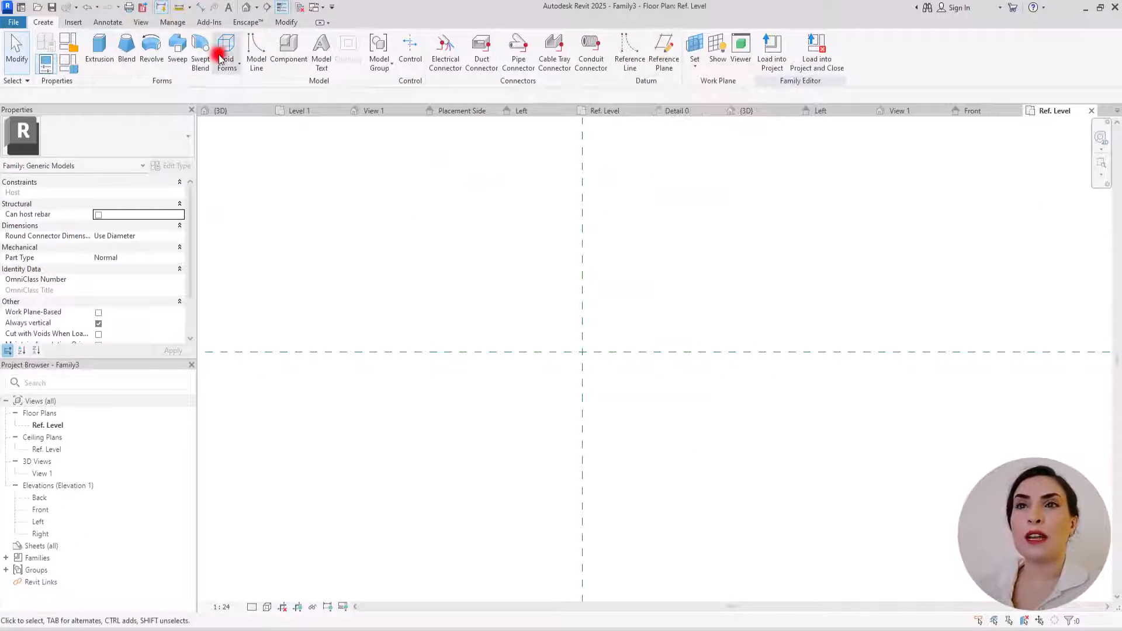
Start an extrusion, sketch a horizontal line on the Center (Front/Back) reference plane across the vertical plane, and set its length to 0.01.
left_click(100, 45)
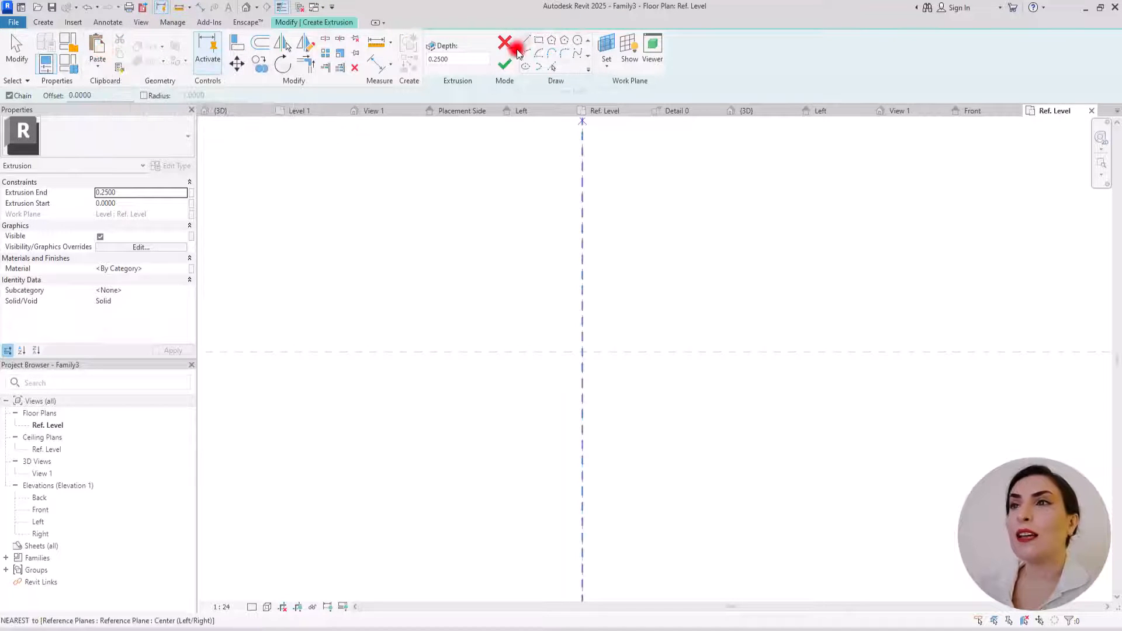
left_click(524, 39)
left_click(556, 350)
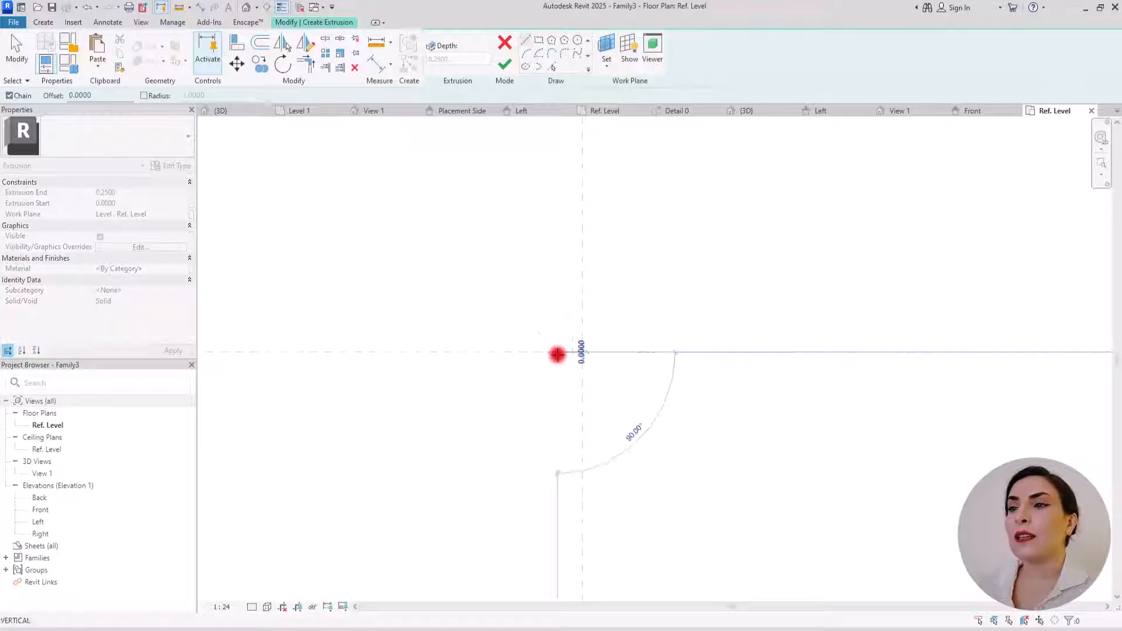
left_click(641, 352)
key("Escape")
key("Escape")
left_click(608, 353)
left_click(601, 312)
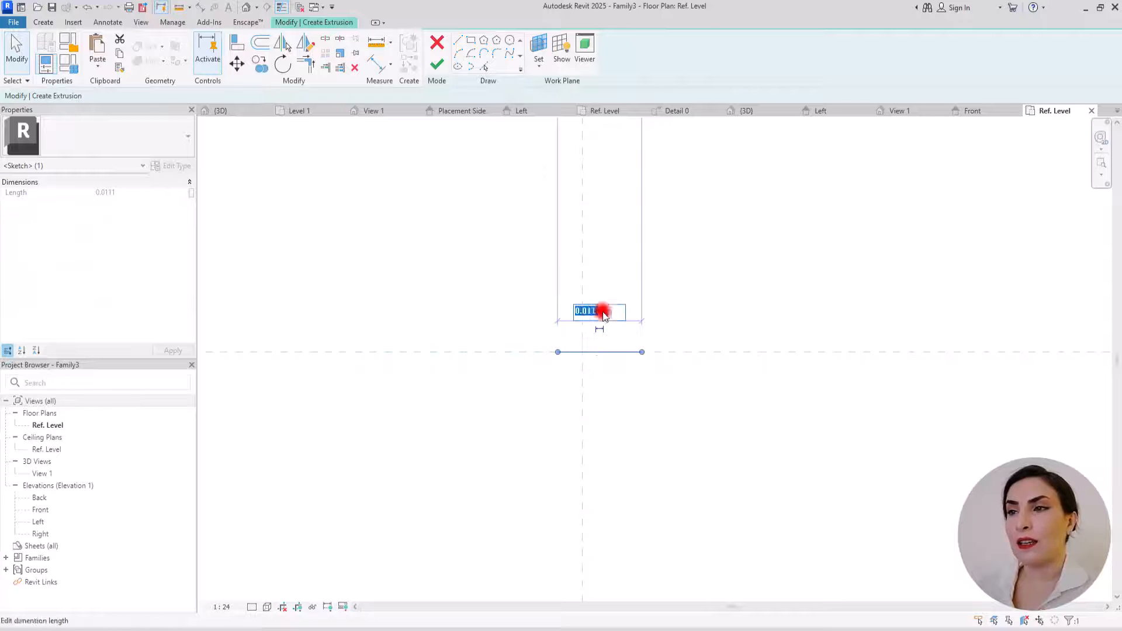
type("1")
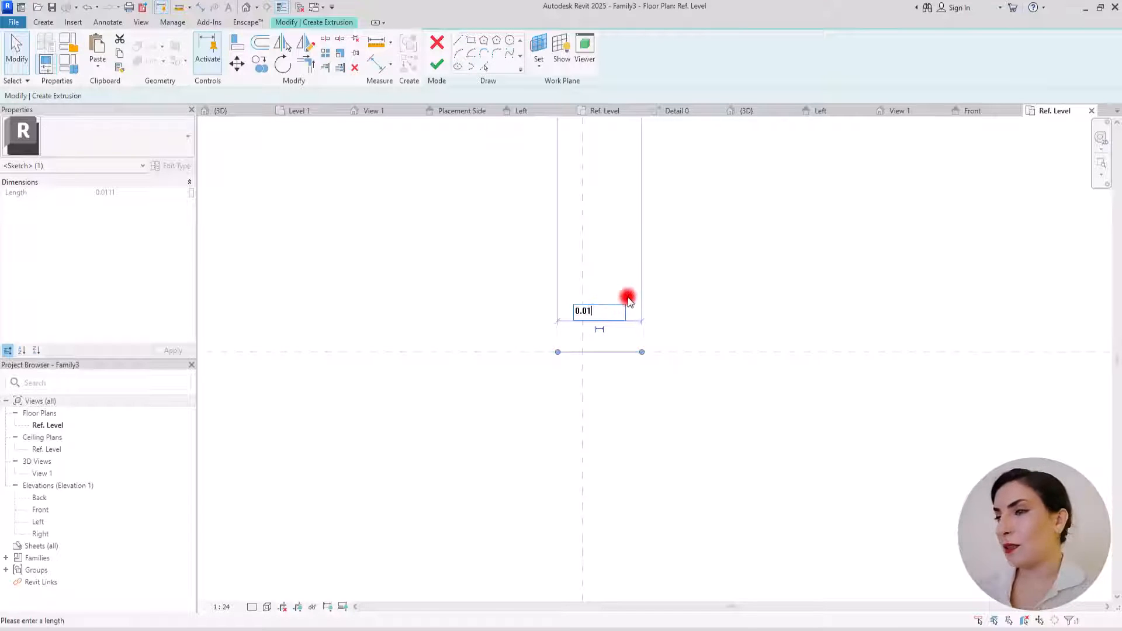
key("Return")
left_click(704, 287)
Move the sketch line by its midpoint onto the intersection of the two center reference planes.
left_click(608, 354)
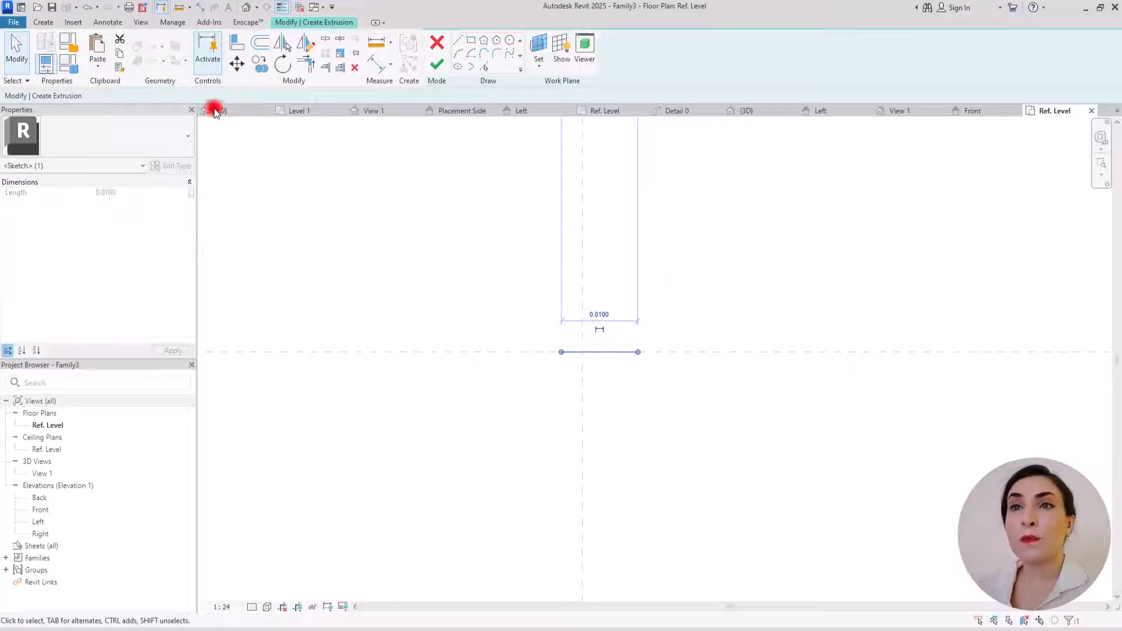
left_click(237, 63)
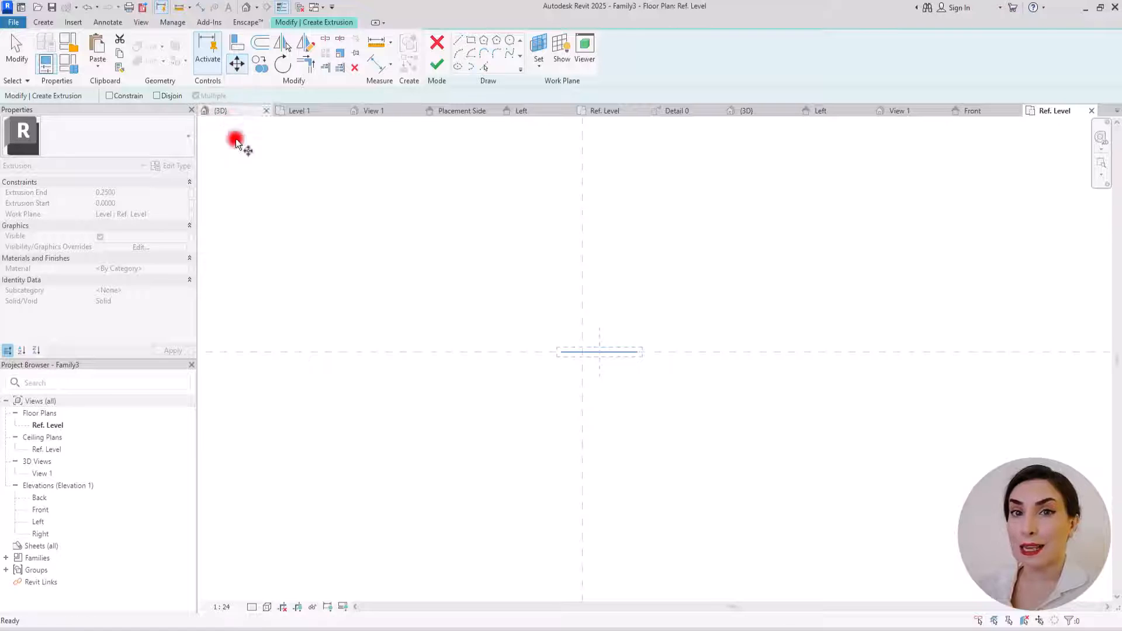
left_click(602, 353)
left_click(582, 352)
left_click(483, 330)
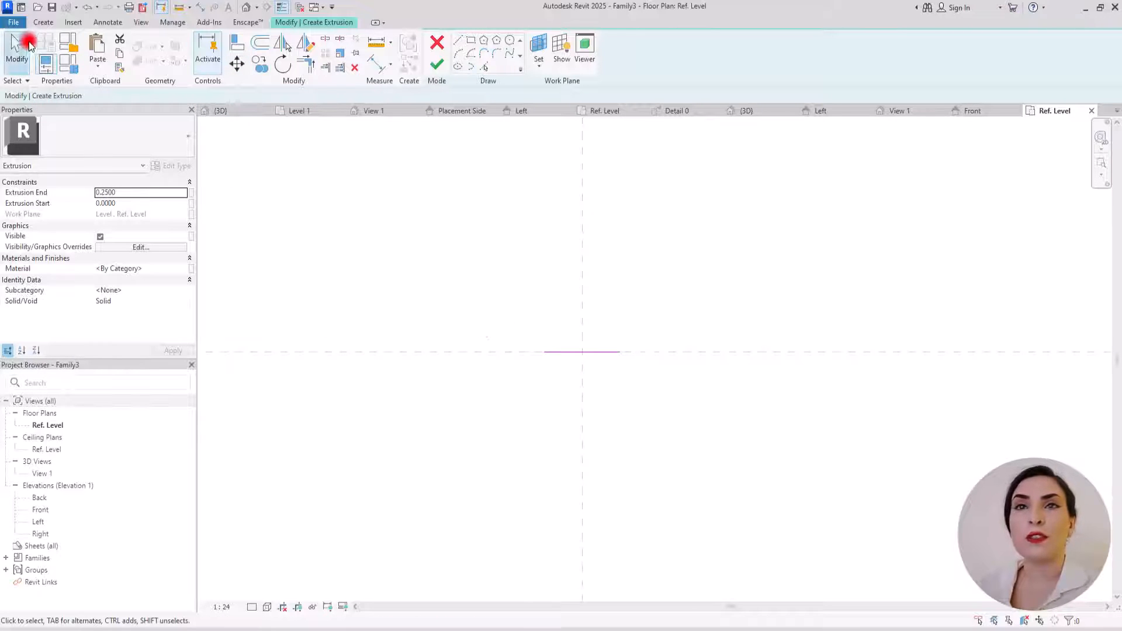
Close the profile with an arc of about 0.005 radius below the line, joining its ends, and finish the extrusion.
left_click(43, 22)
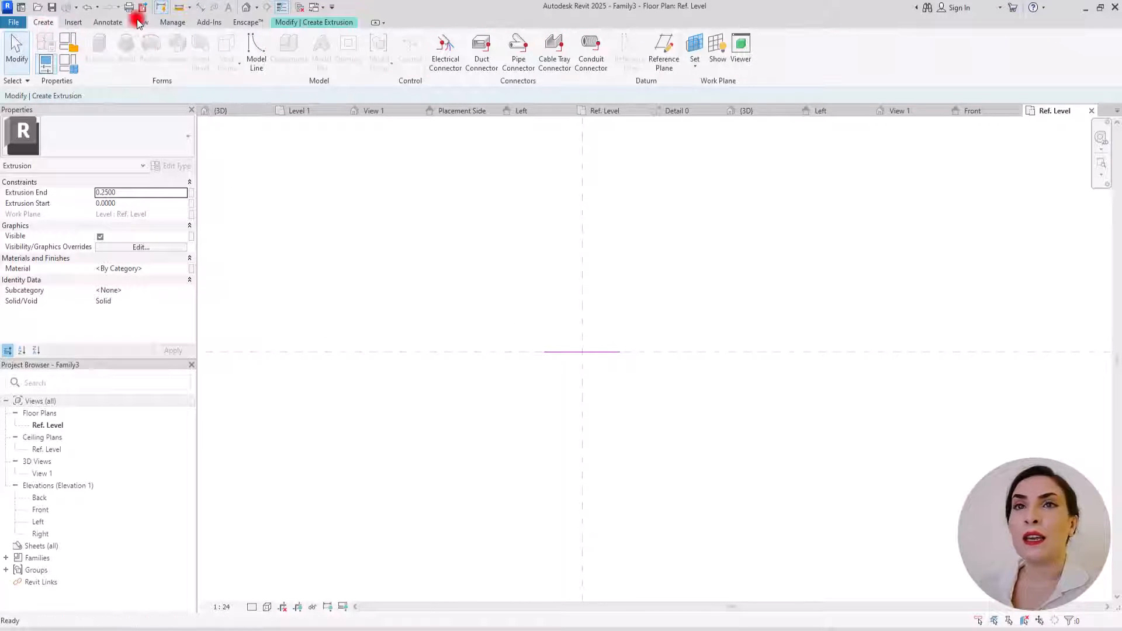
left_click(282, 22)
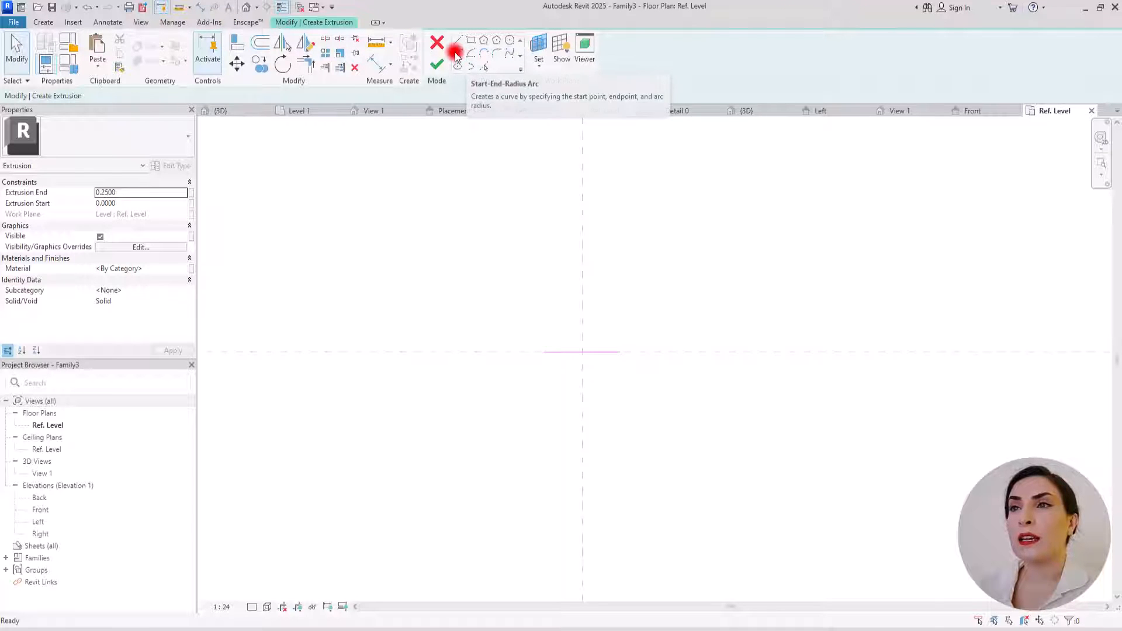
left_click(455, 54)
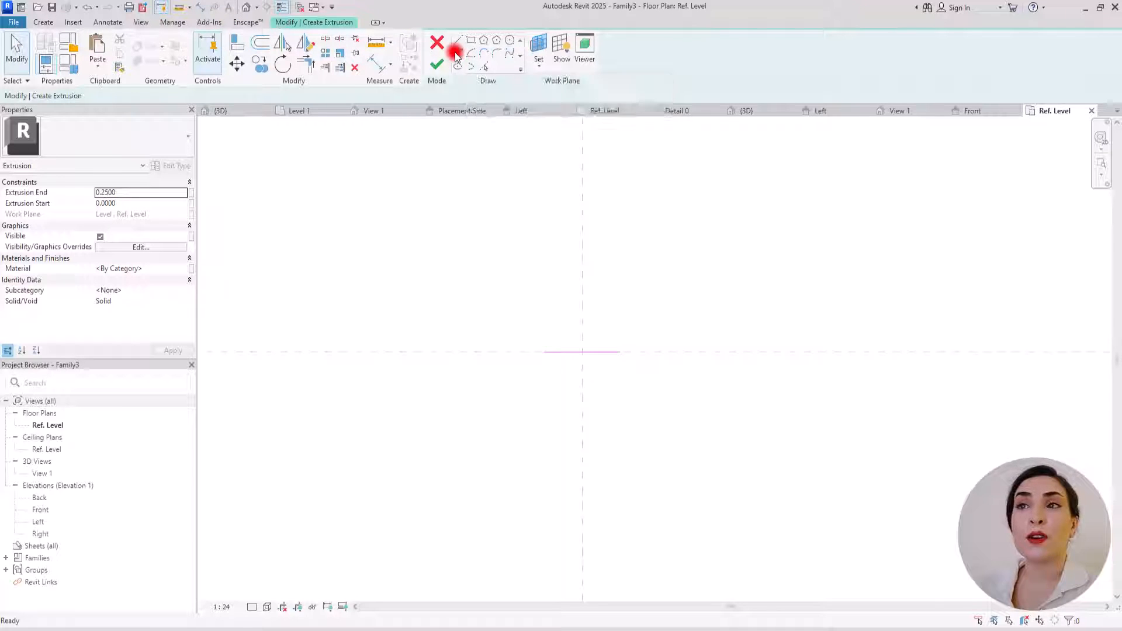
left_click(542, 351)
left_click(621, 350)
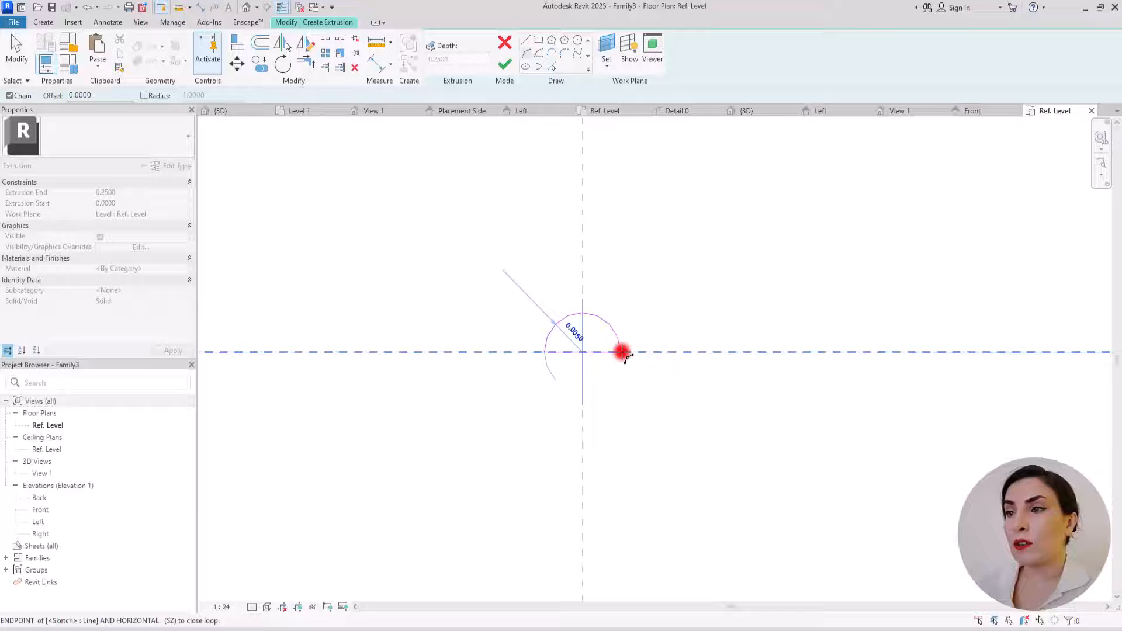
left_click(599, 394)
key("Escape")
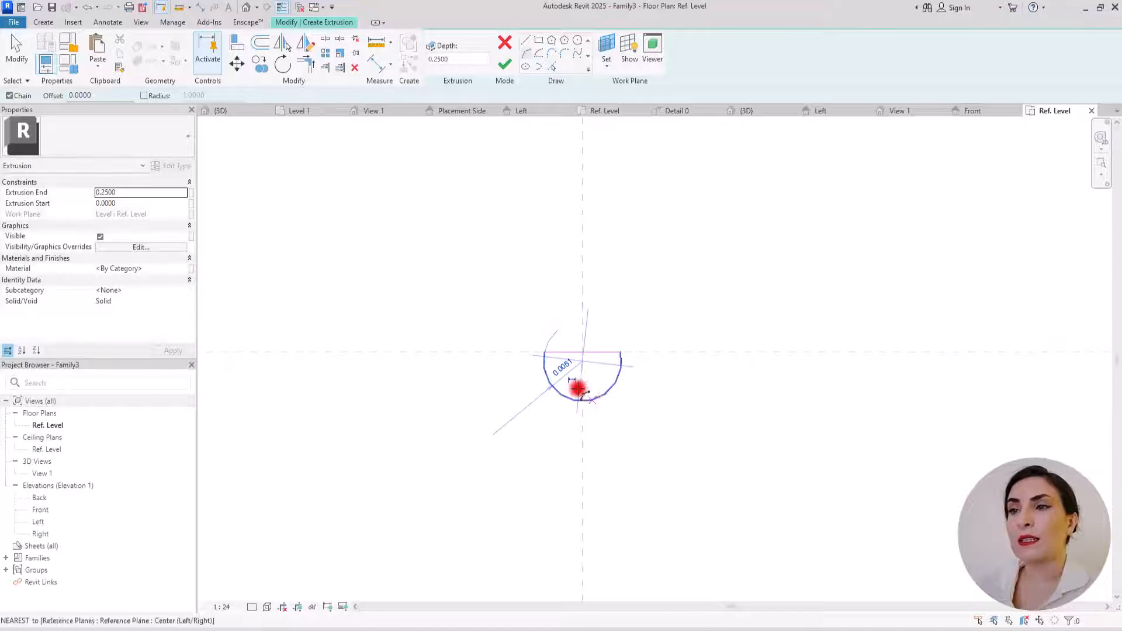
key("Escape")
left_click(444, 70)
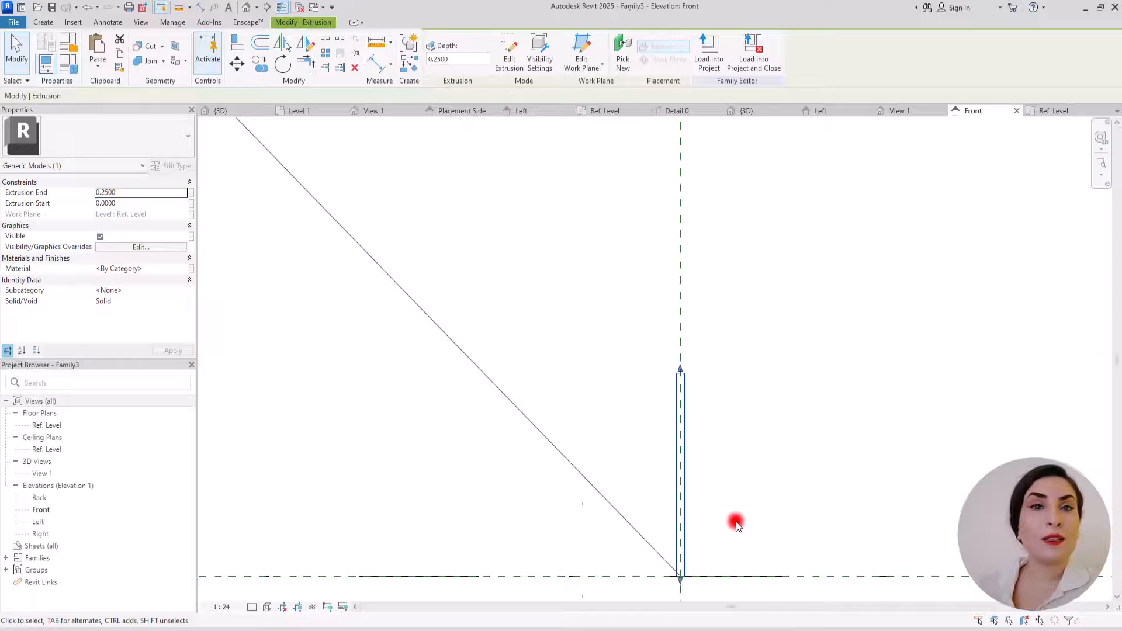
Draw a horizontal reference plane just above the extrusion's top in the Front elevation.
scroll(734, 388, "up", 3)
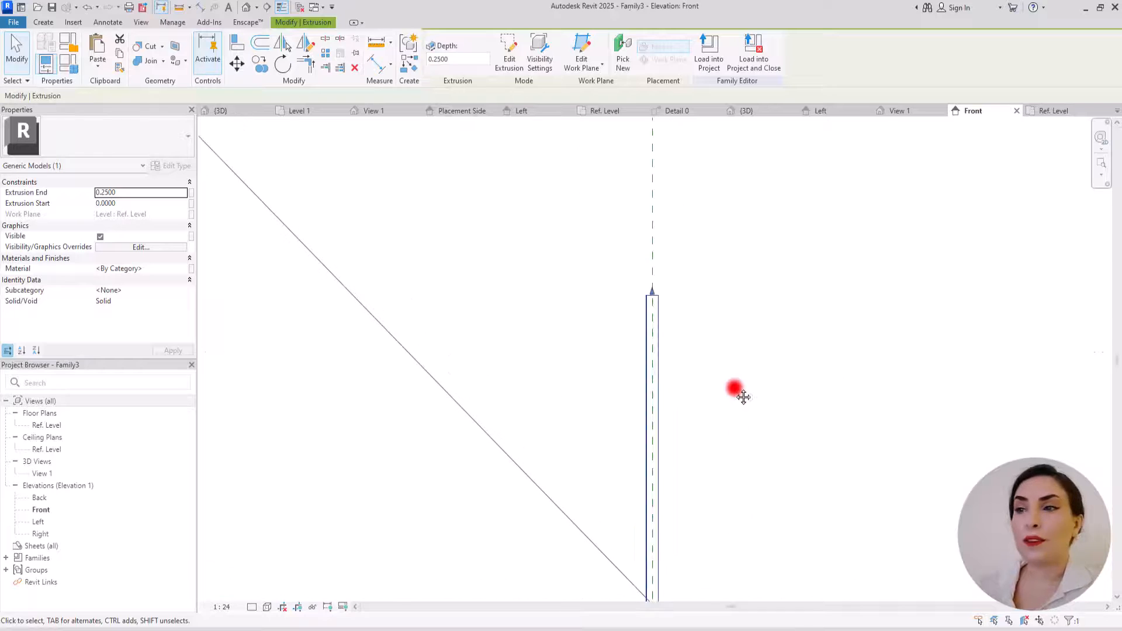
left_click(711, 323)
left_click(42, 23)
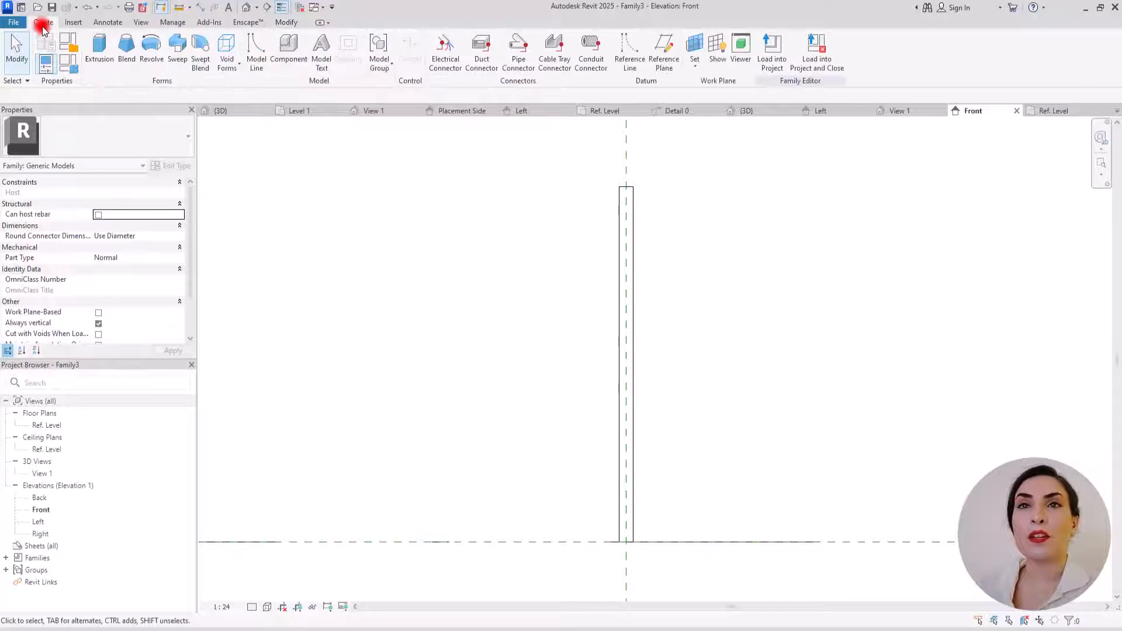
left_click(660, 50)
left_click(349, 177)
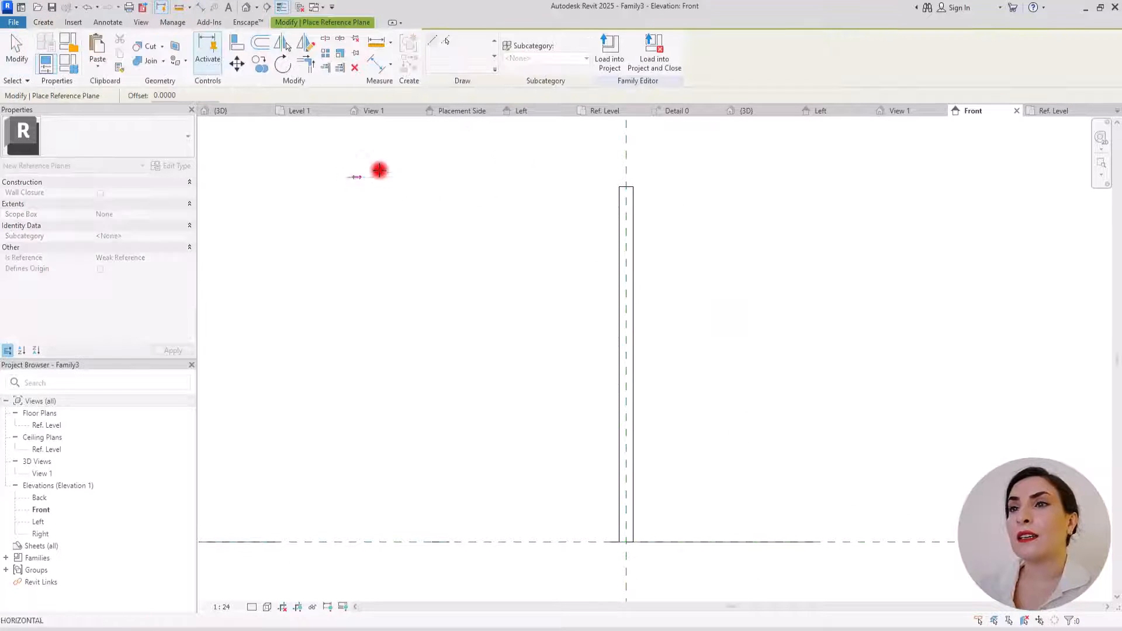
left_click(947, 176)
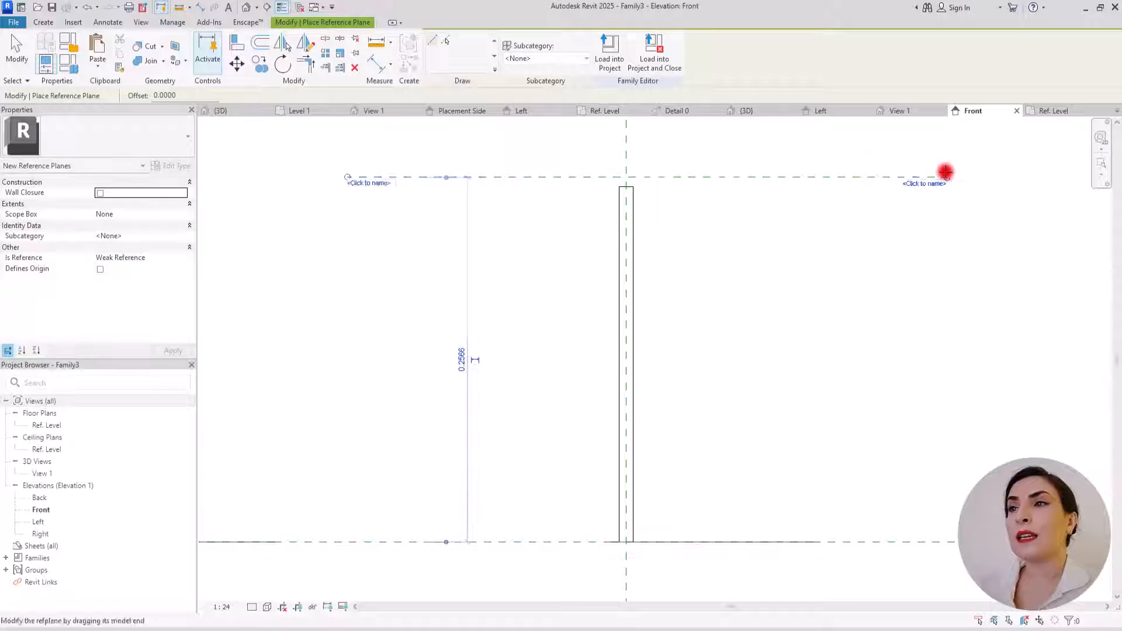
Dimension the height from the Ref. Level to the new reference plane and label it with a new type parameter named A.
left_click(373, 61)
left_click(427, 175)
left_click(455, 541)
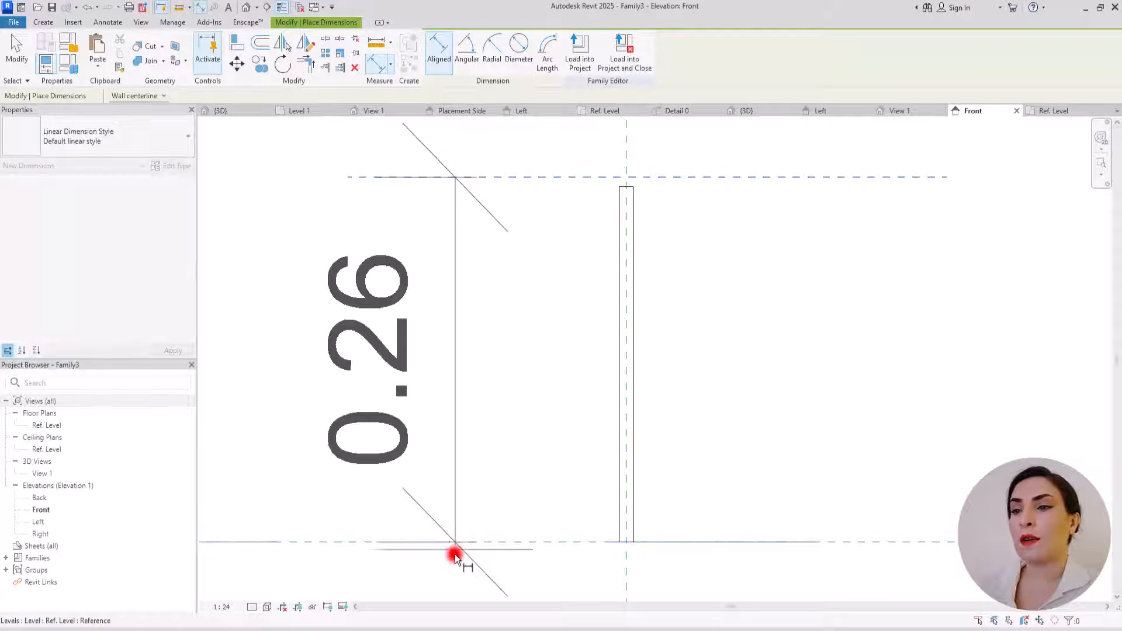
scroll(433, 420, "down", 3)
left_click(444, 308)
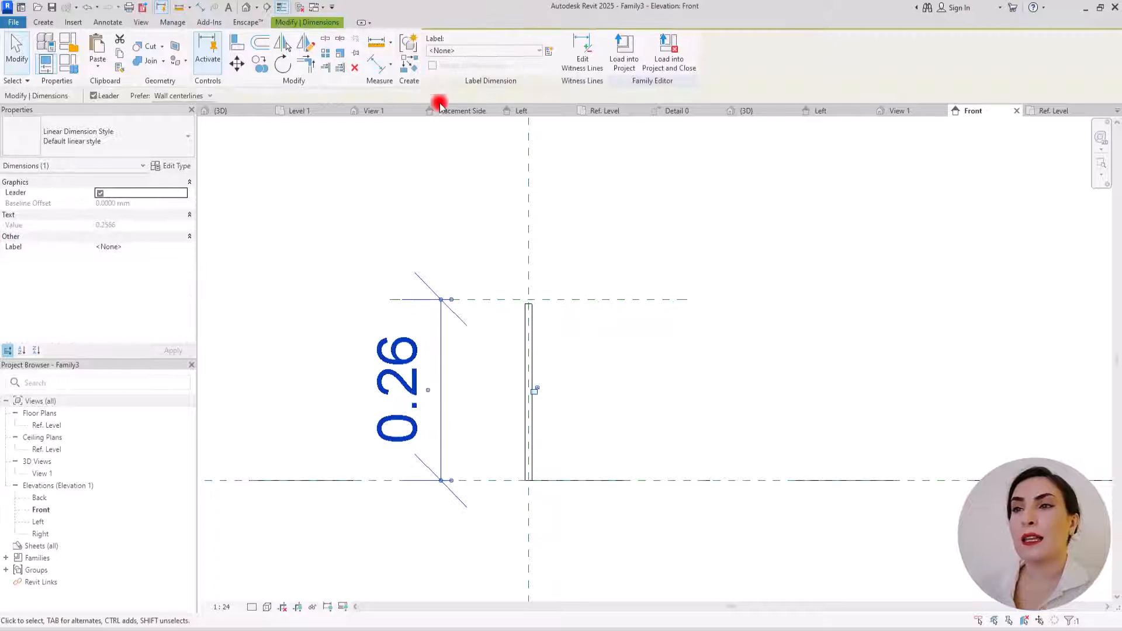
left_click(550, 52)
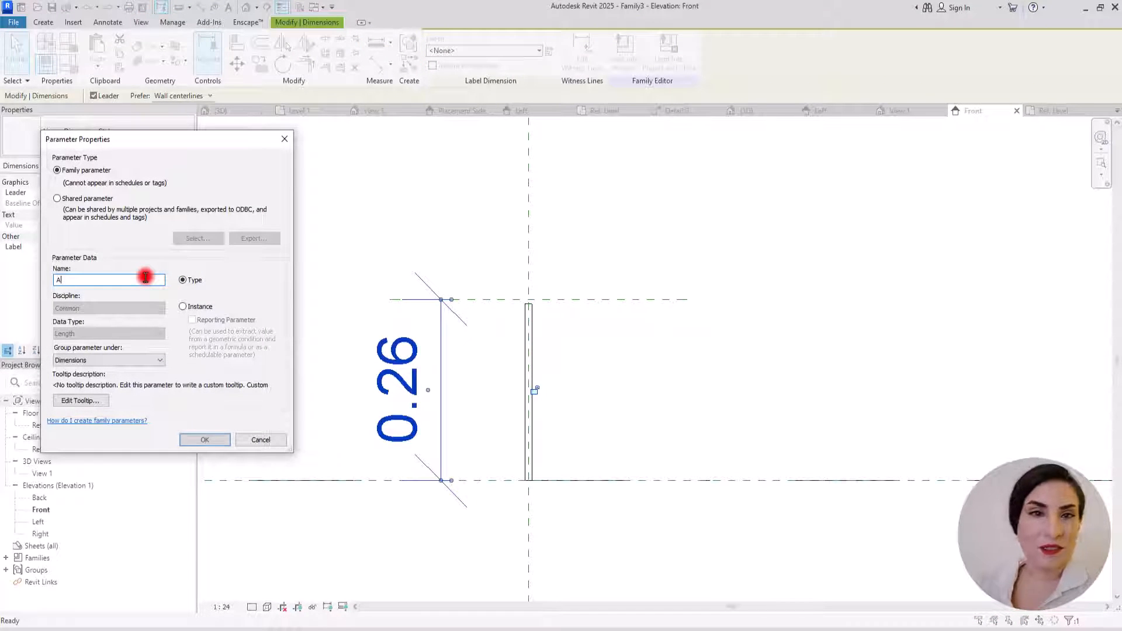
left_click(205, 439)
Stretch the handle extrusion's top to the upper reference plane and attach its bottom end to the Ref. Level.
left_click(532, 316)
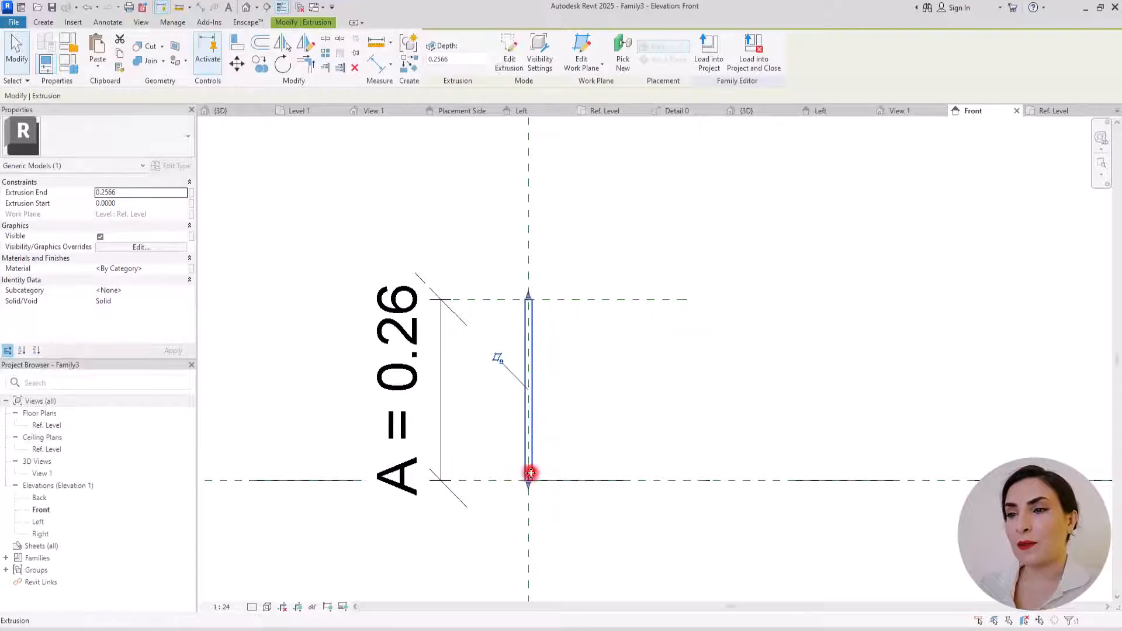
mouse_move(530, 473)
left_mouse_down()
mouse_move(533, 437)
mouse_move(541, 479)
left_mouse_up()
left_click(636, 513)
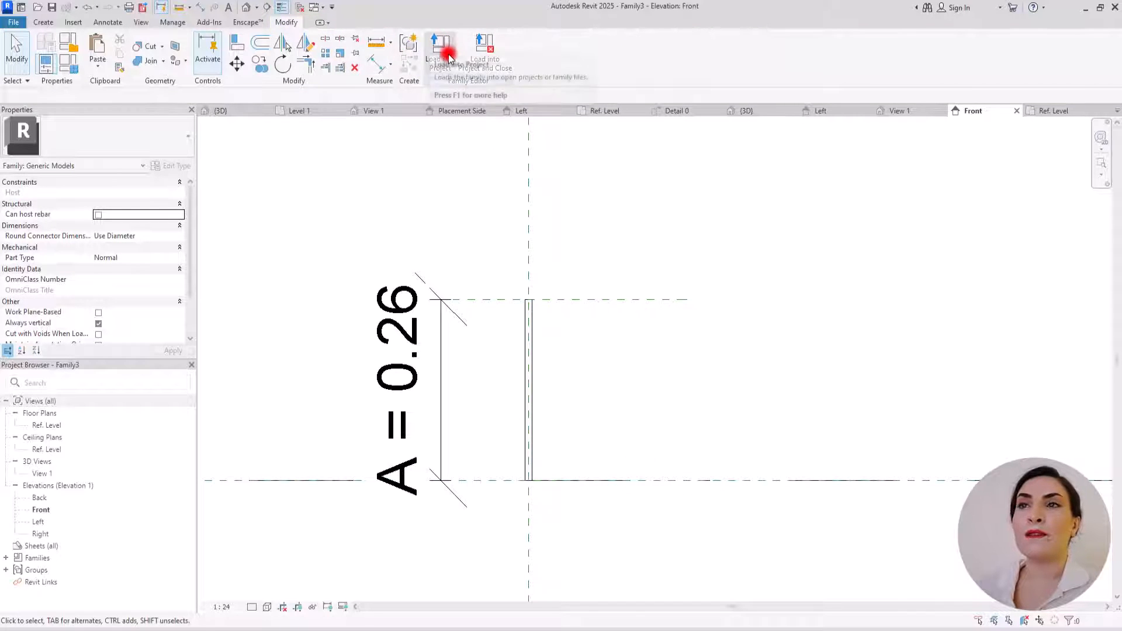
Load the handle family into Upper Cab.rfa only, leaving out 3D Kitchen.rvt.
left_click(441, 52)
left_click(485, 264)
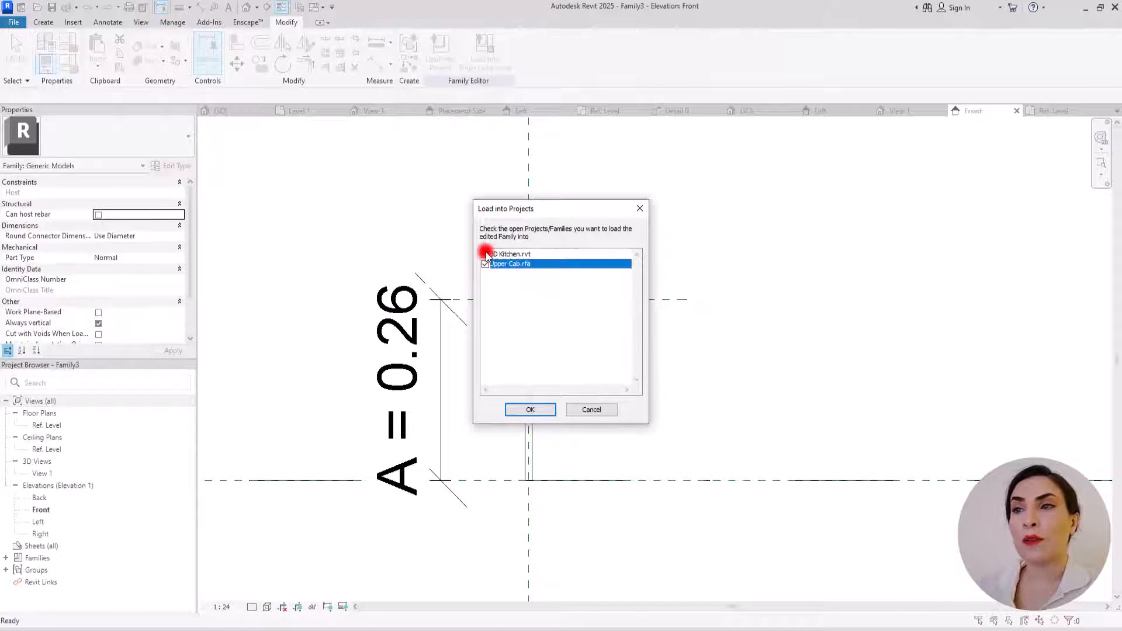
left_click(485, 255)
left_click(519, 409)
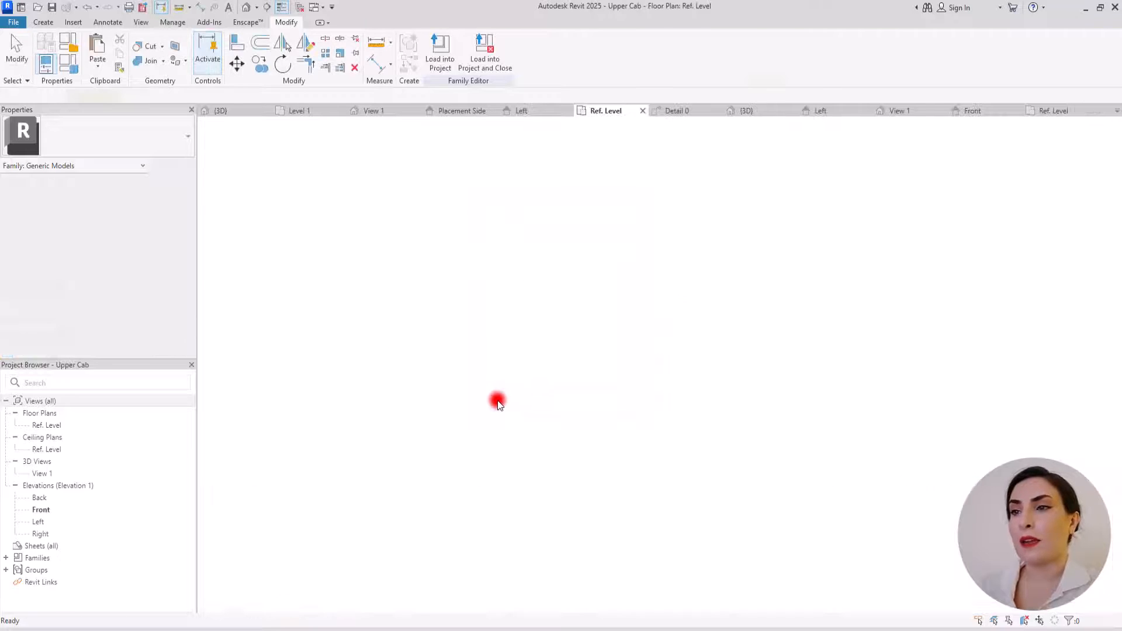
Place one handle in the Ref. Level plan, just outside the three front reference planes and near the right side plane.
scroll(712, 292, "up", 5)
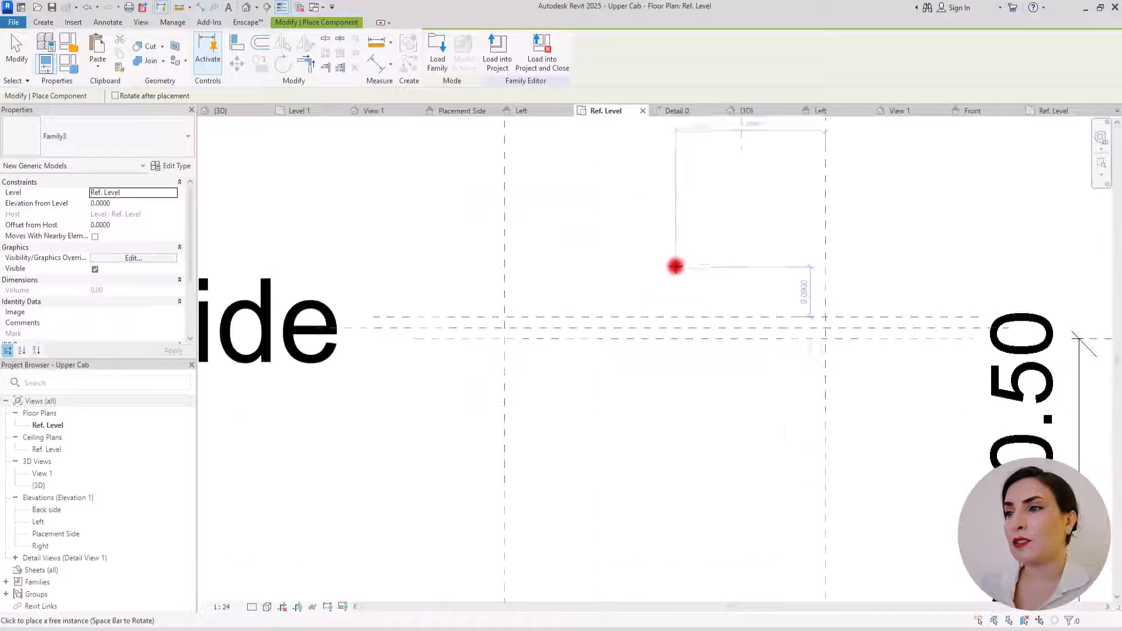
scroll(759, 283, "up", 3)
left_click(805, 277)
key("Escape")
key("Escape")
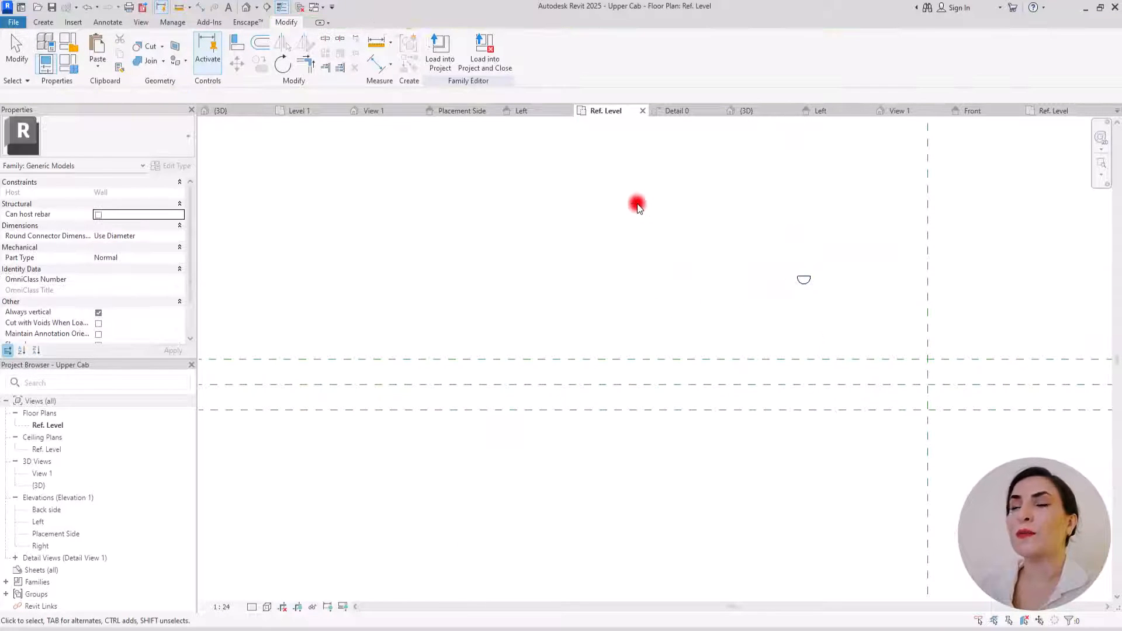
In the Detail 0 view, start a reference plane and create a new reference plane subcategory named Red.
left_click(676, 111)
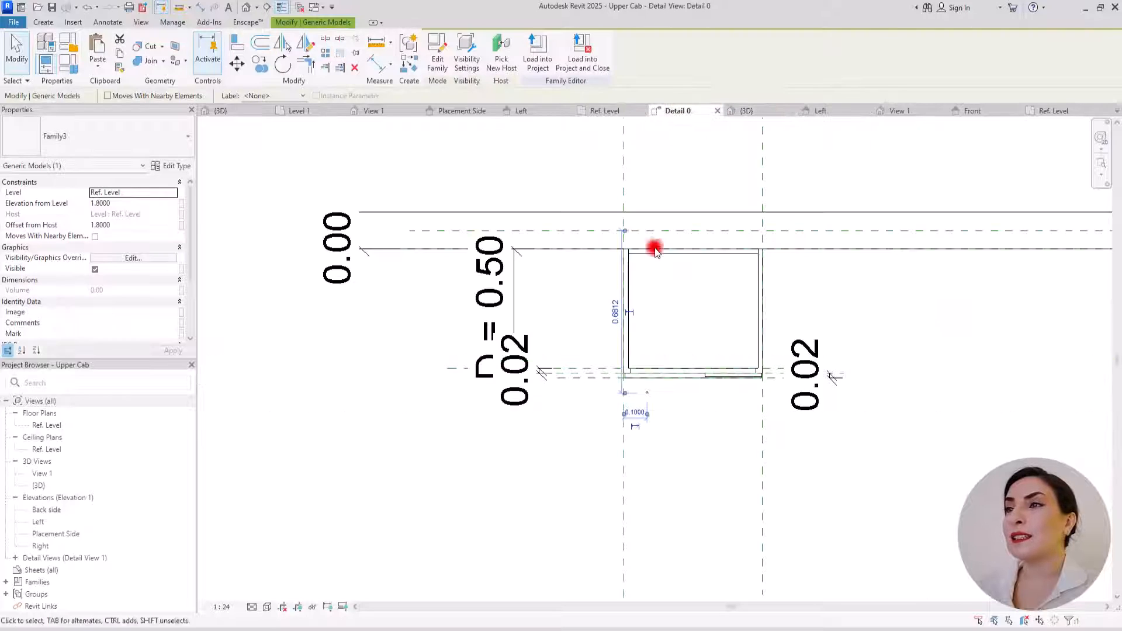
scroll(672, 416, "up", 5)
scroll(611, 368, "up", 2)
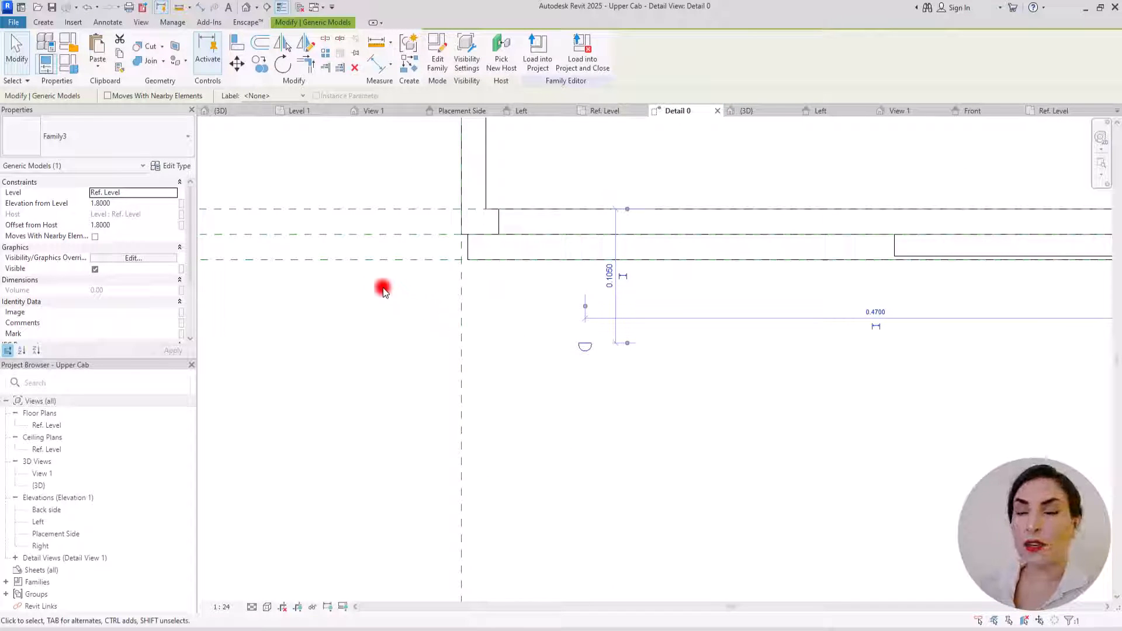
scroll(493, 261, "up", 5)
left_click(412, 319)
scroll(412, 320, "down", 6)
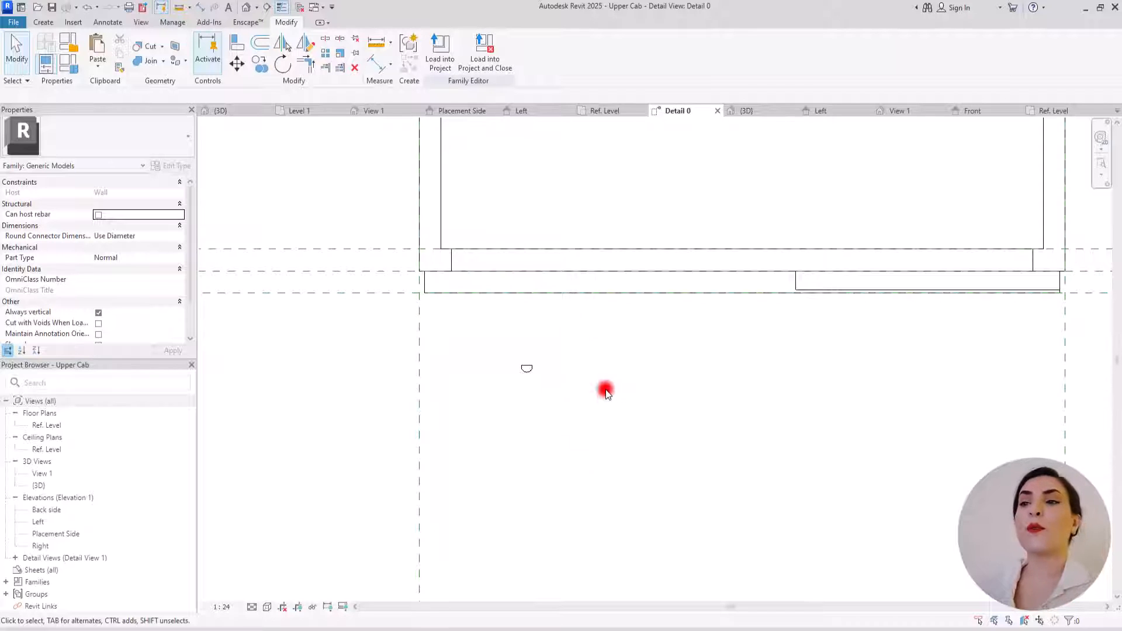
left_click(43, 22)
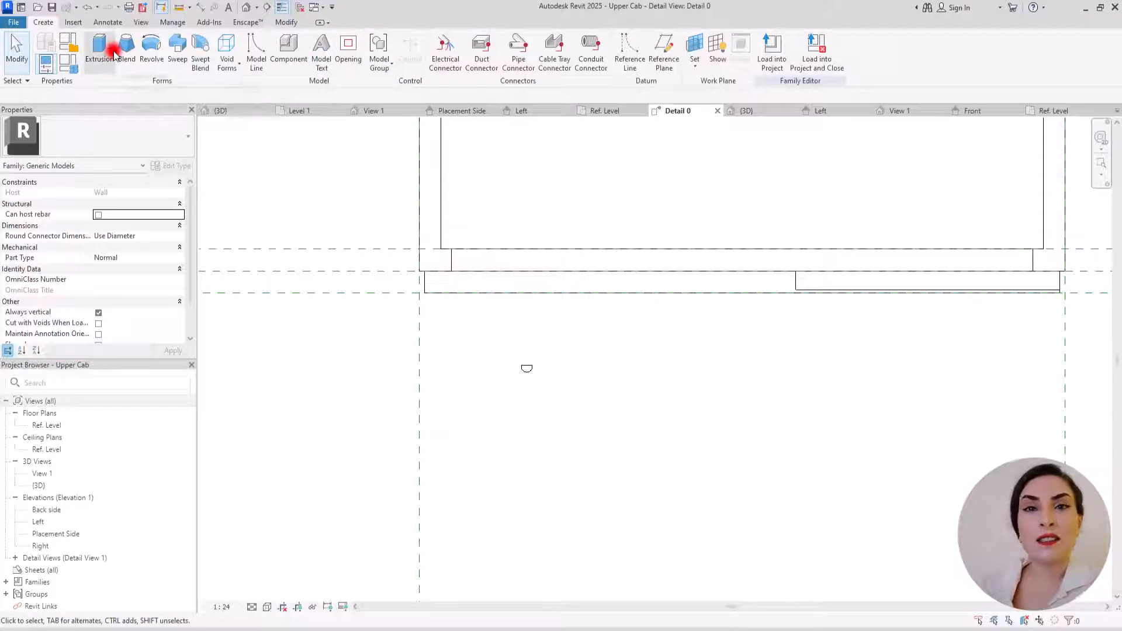
left_click(664, 51)
left_click(577, 59)
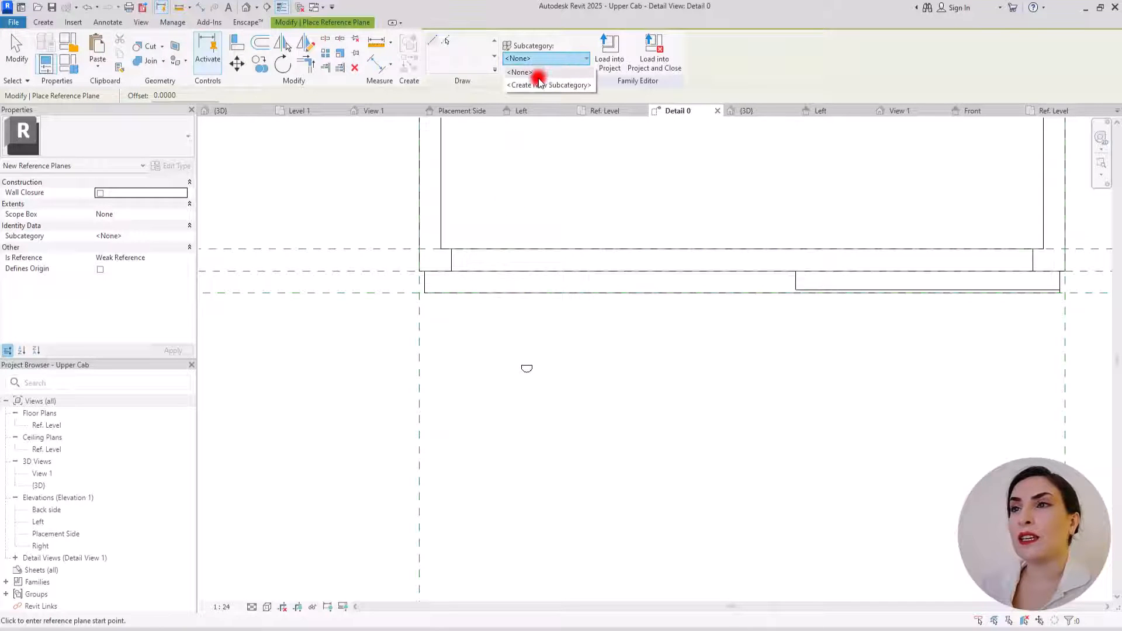
left_click(529, 87)
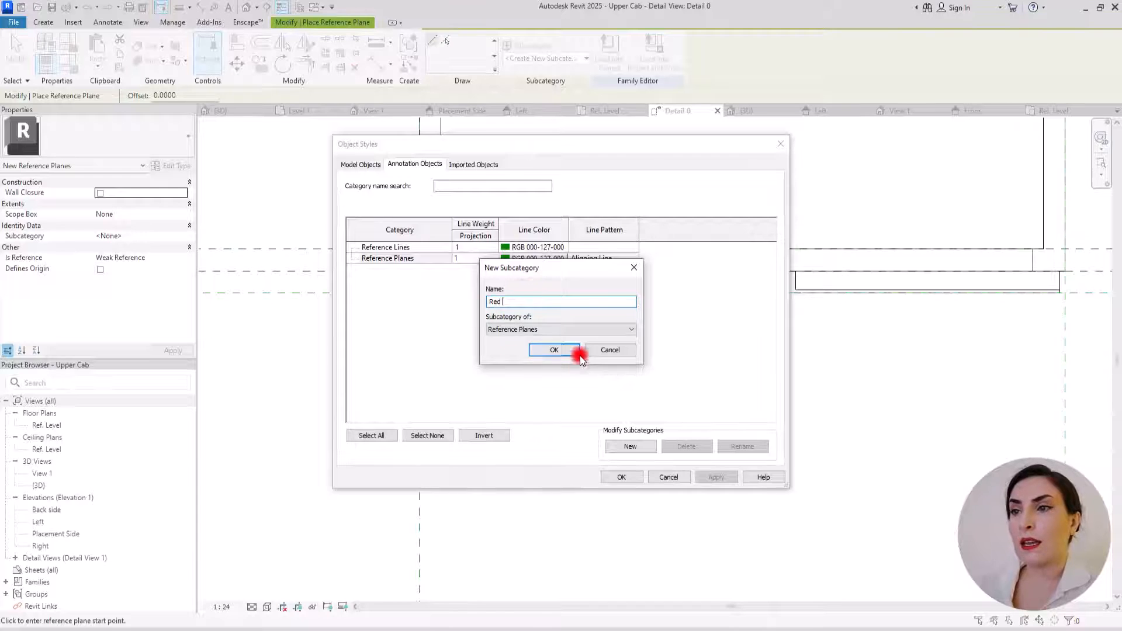
left_click(566, 349)
Give the Red subcategory a red line color and the Aligning Line pattern, and accept the object styles.
left_click(507, 269)
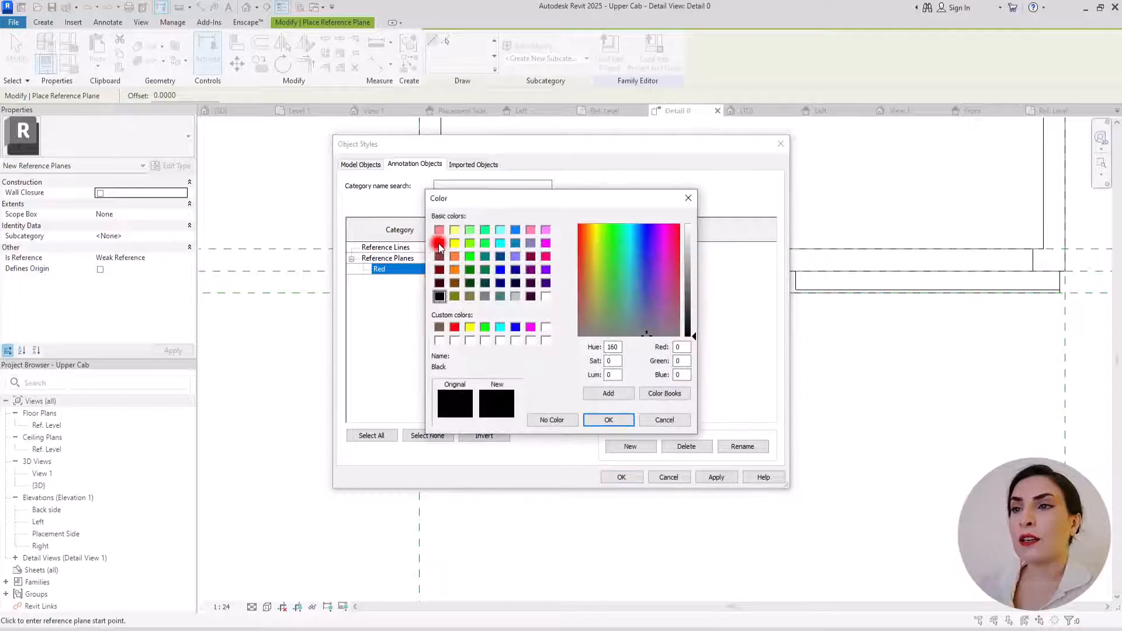
left_click(439, 243)
left_click(608, 420)
left_click(630, 271)
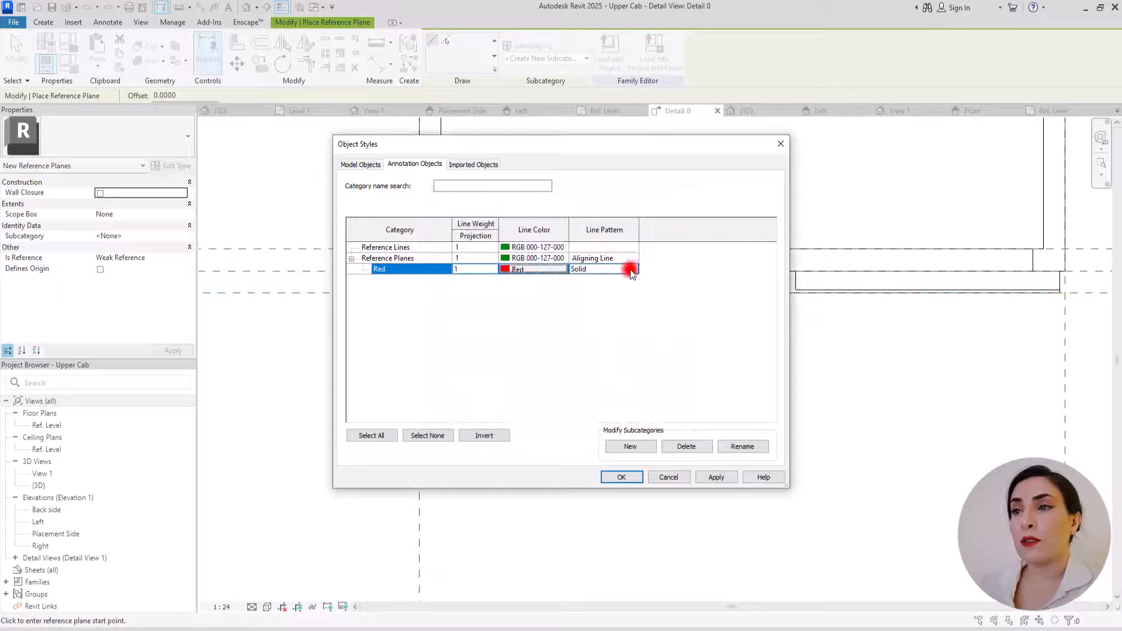
left_click_drag(636, 271, 605, 290)
left_click(593, 288)
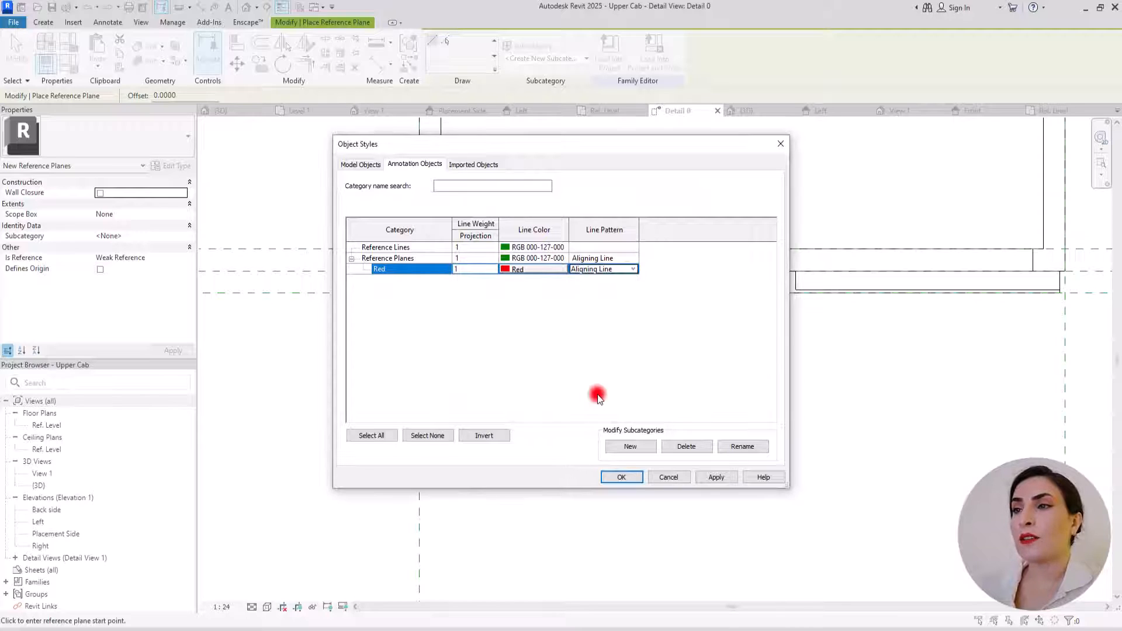
left_click(609, 473)
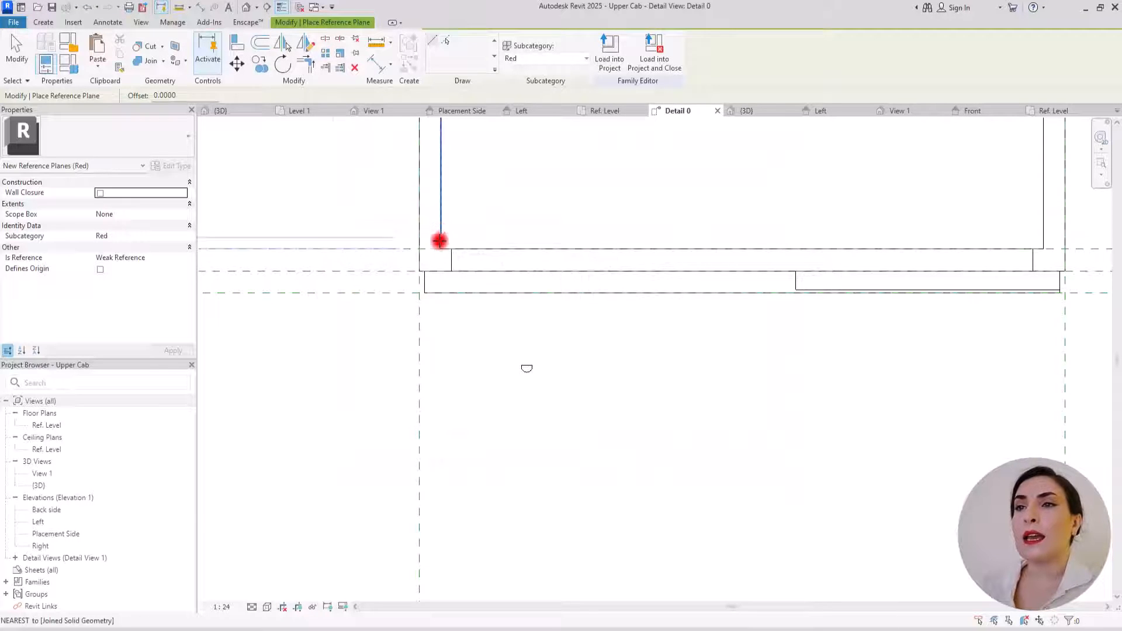
Draw two vertical Red reference planes across the cabinet front, one just inside each side plane.
left_click(431, 206)
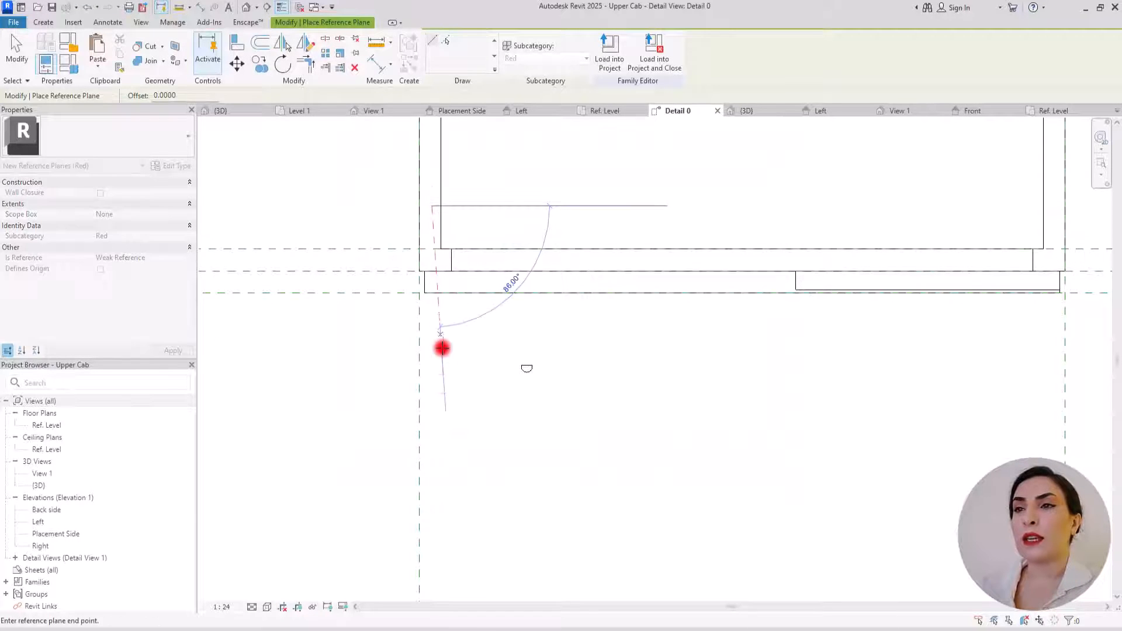
left_click(433, 432)
scroll(260, 409, "down", 2)
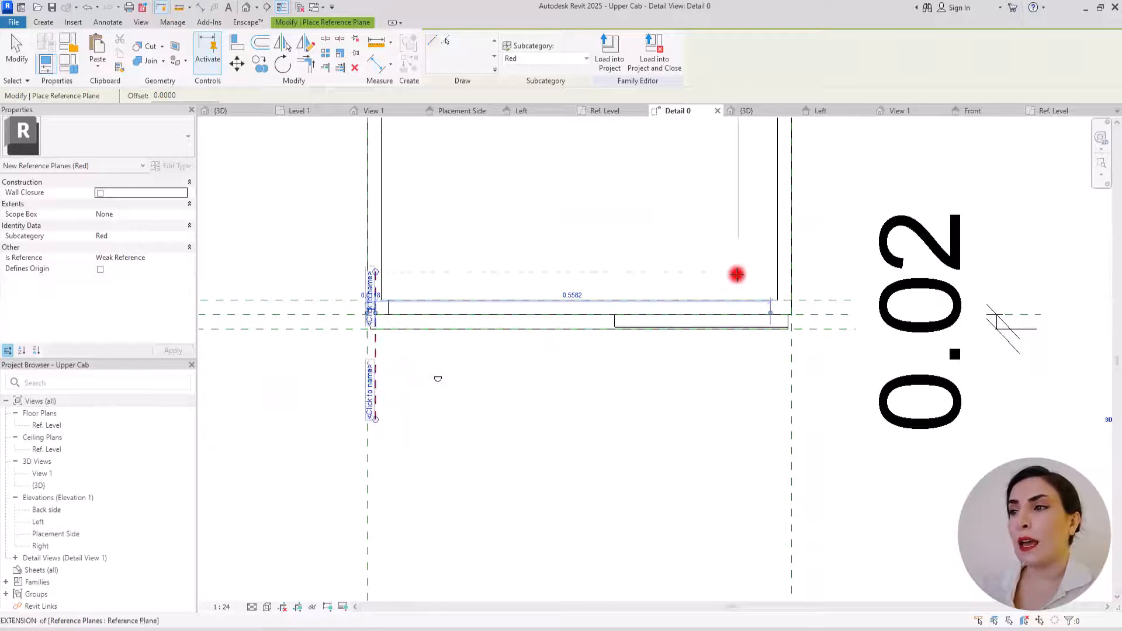
left_click(769, 250)
left_click(769, 444)
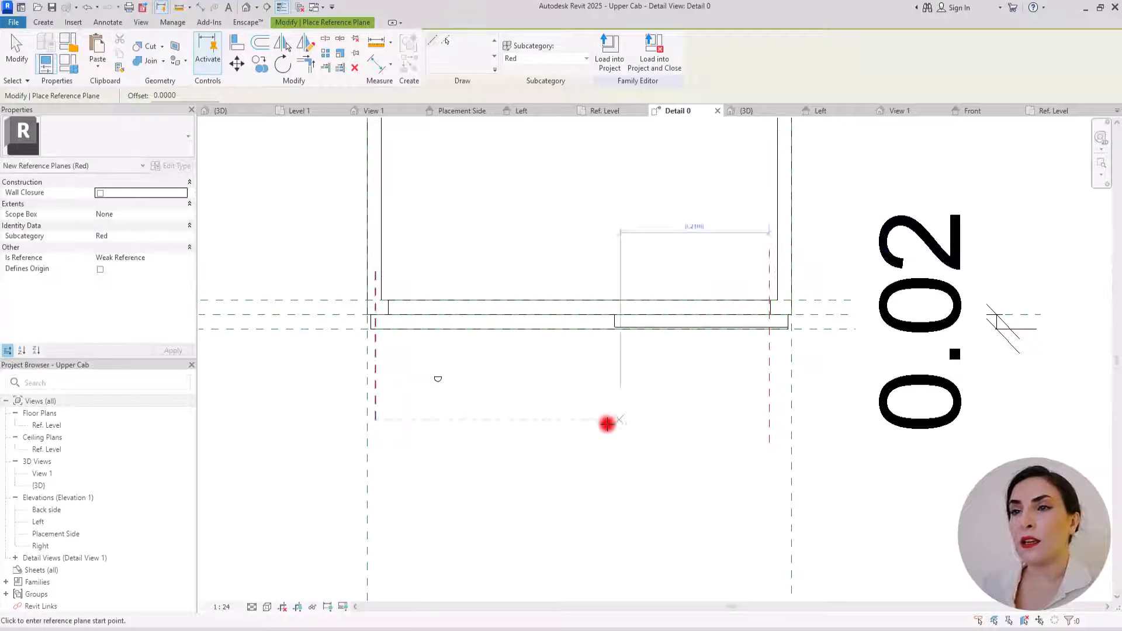
key("Escape")
key("Escape")
Dimension the left Red reference plane from the cabinet's left side plane.
scroll(393, 366, "up", 2)
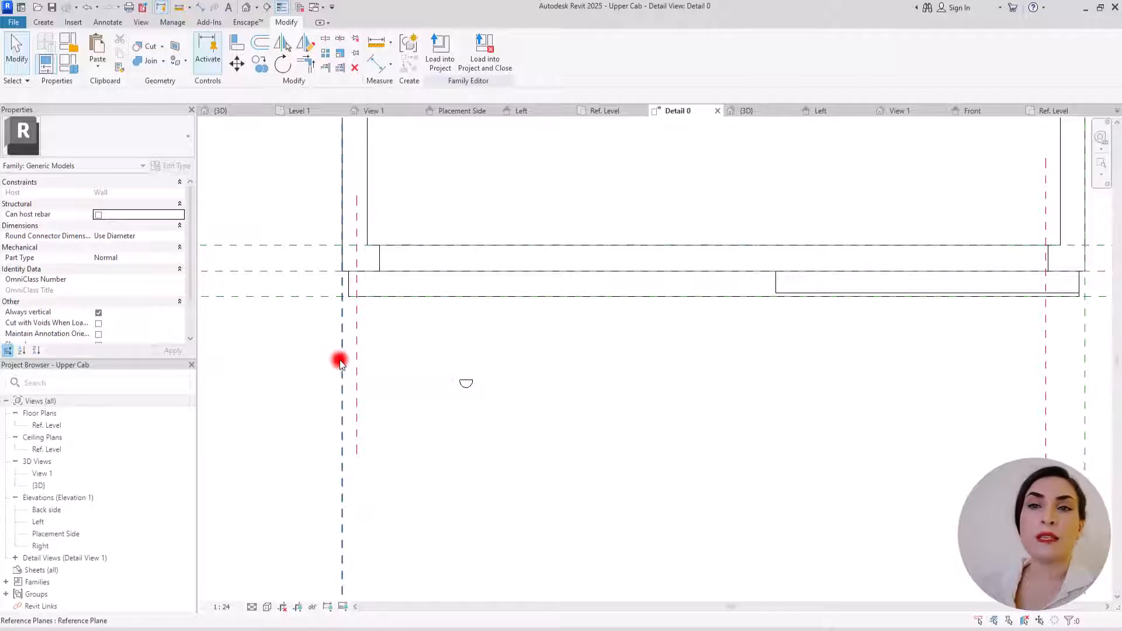
scroll(344, 360, "up", 2)
key("d")
key("i")
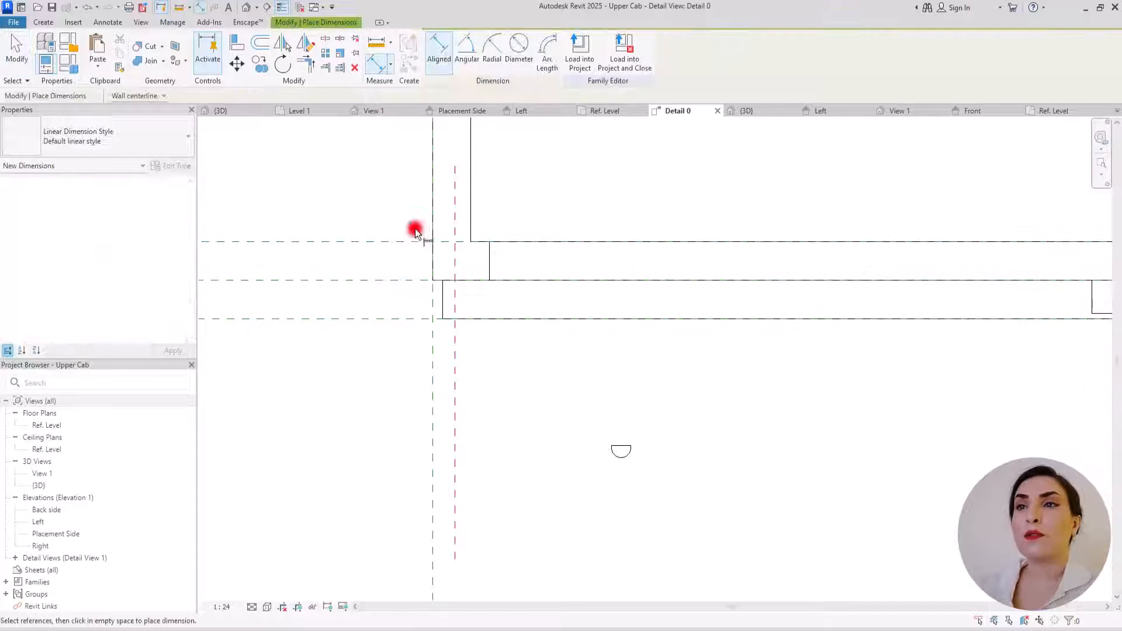
left_click(455, 365)
left_click(433, 377)
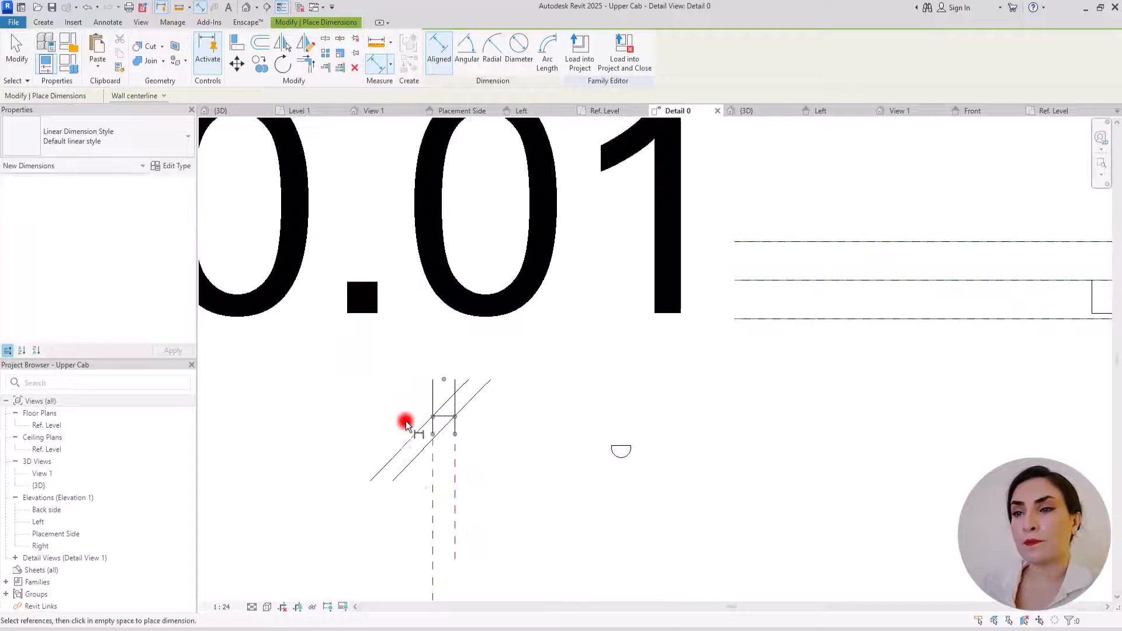
key("Escape")
Set the left Red plane's distance from the side plane to 0.02 and change the view scale to 1:2.
left_click(453, 462)
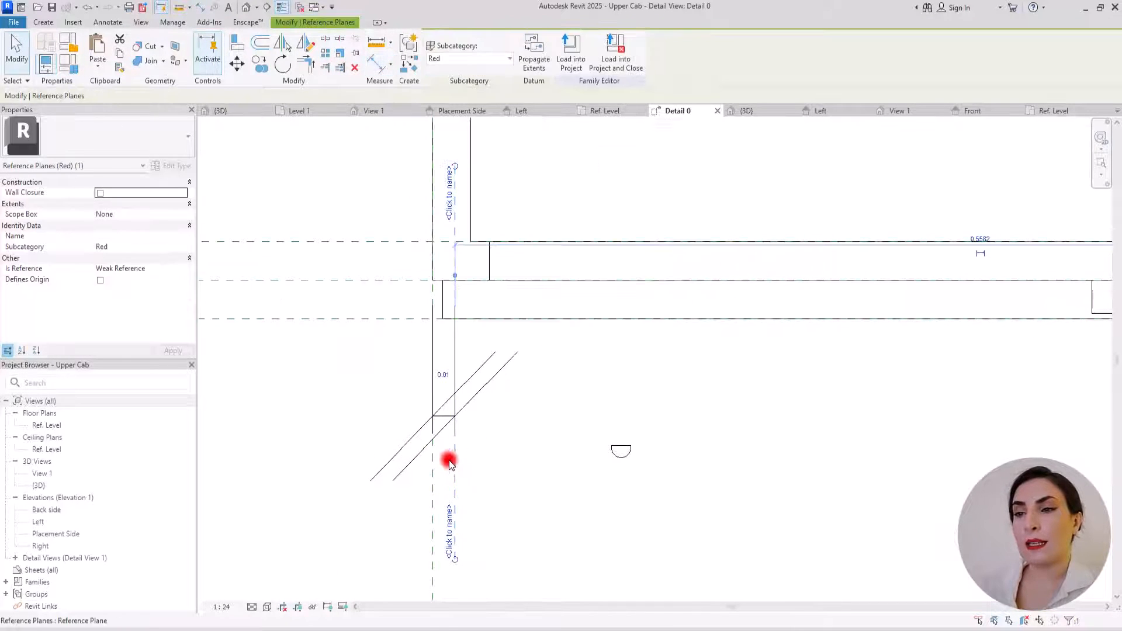
left_click(440, 373)
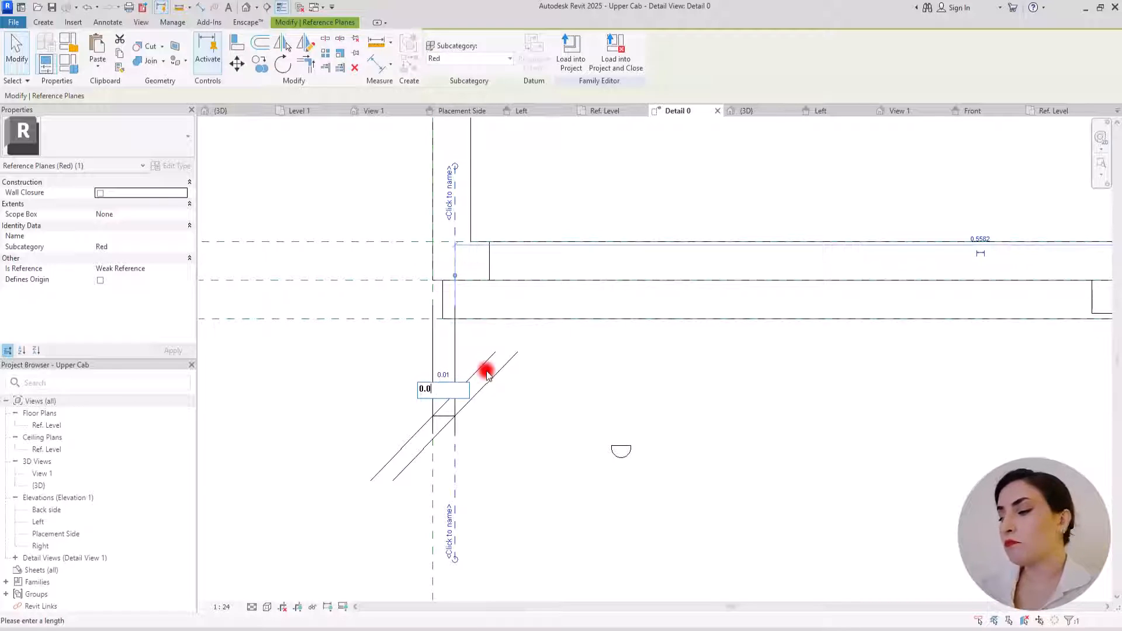
key("Return")
left_click(651, 420)
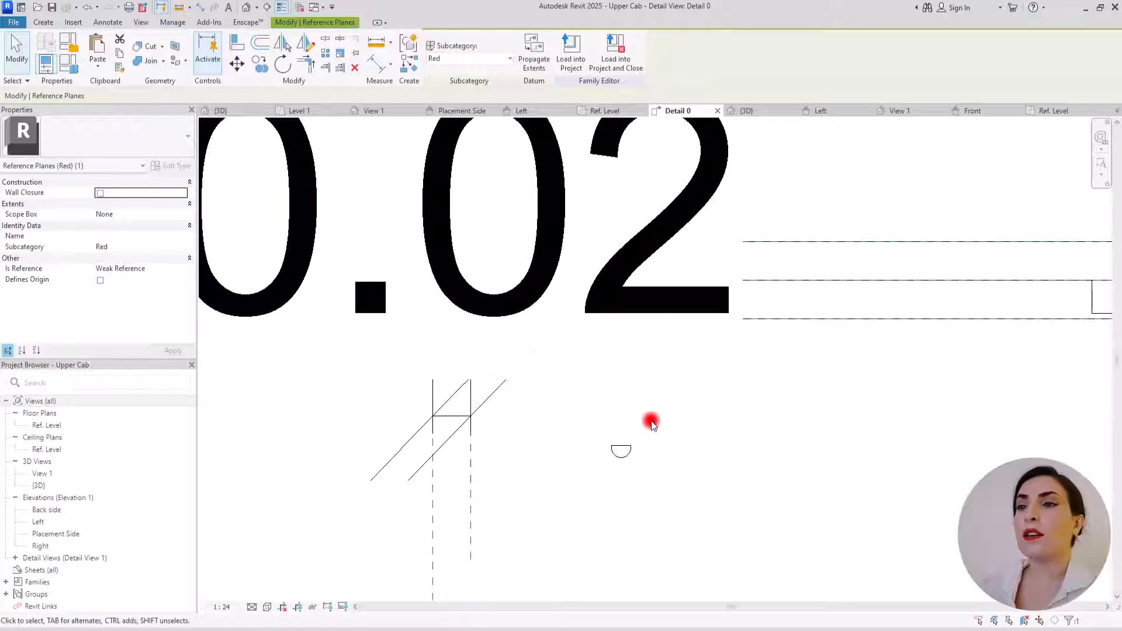
left_click(228, 607)
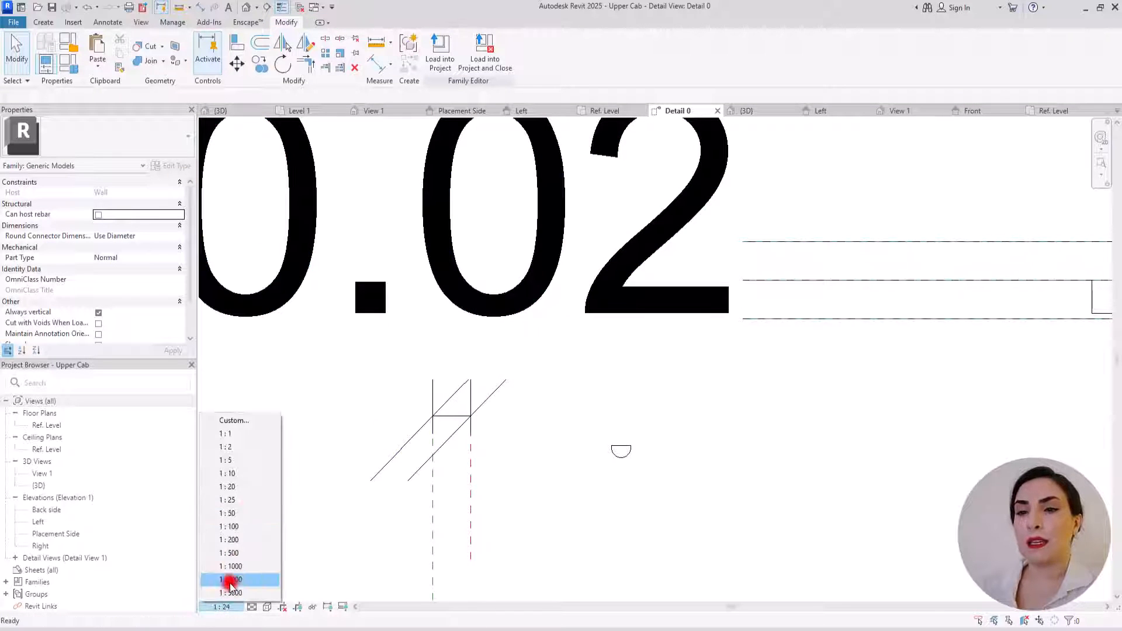
left_click(234, 448)
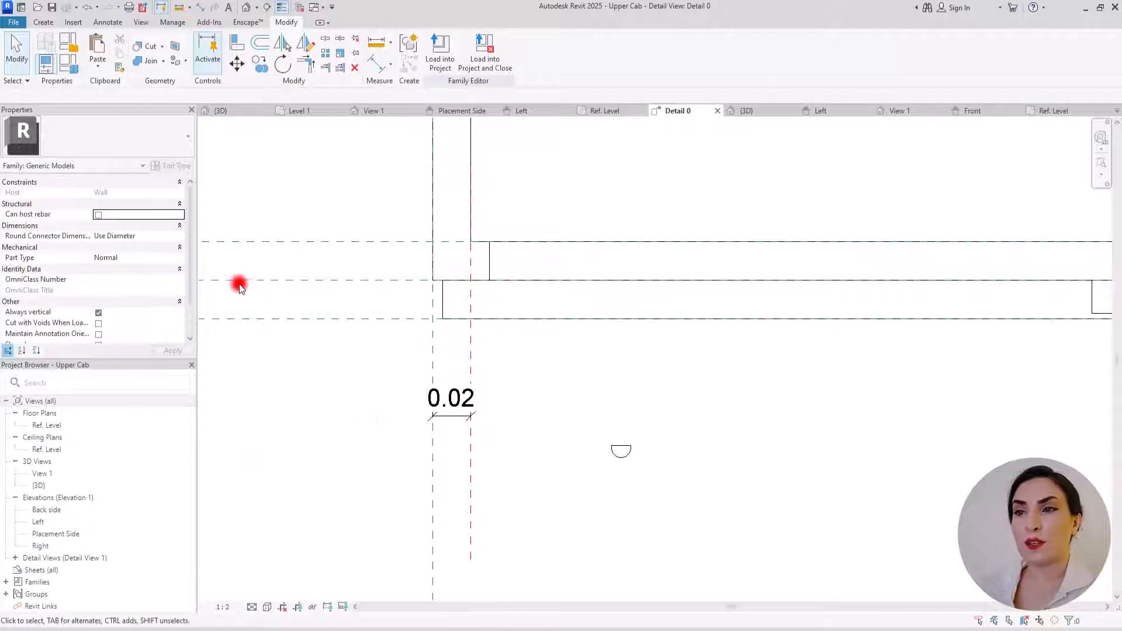
Align and lock the handle's flat back to the outermost front reference plane, and align its side to the left Red plane.
left_click(237, 42)
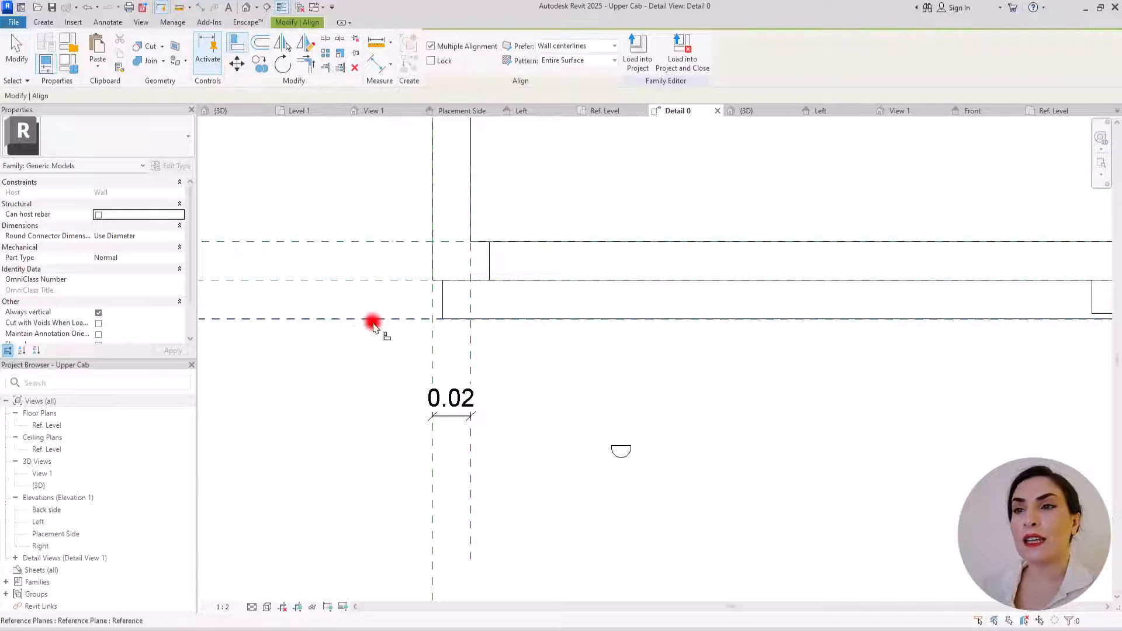
left_click(373, 320)
left_click(624, 449)
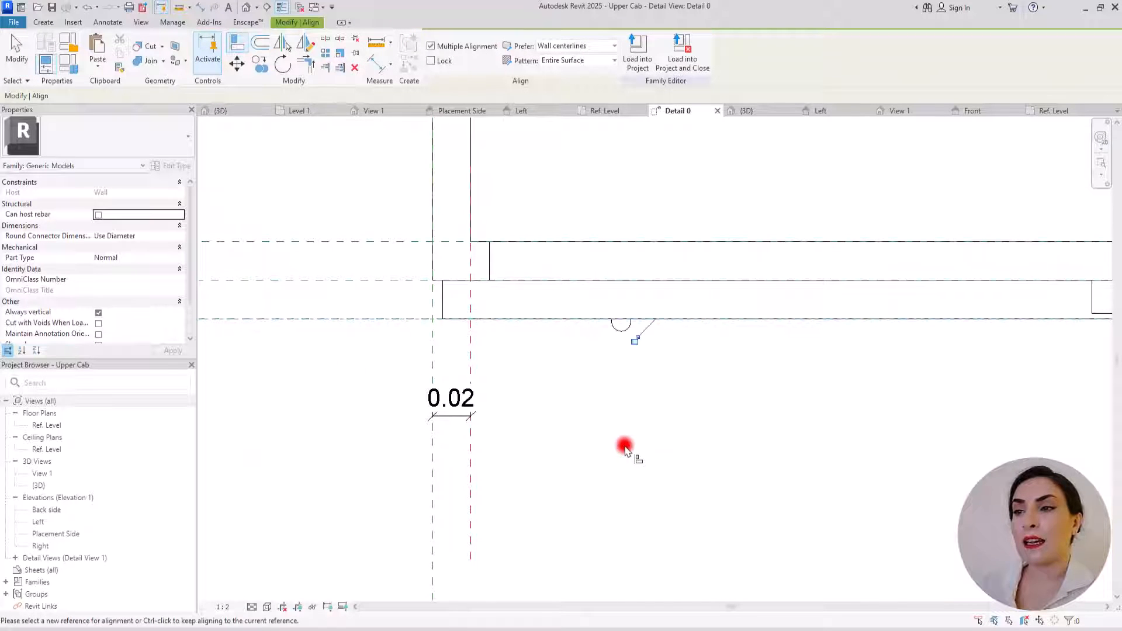
left_click(635, 343)
key("Escape")
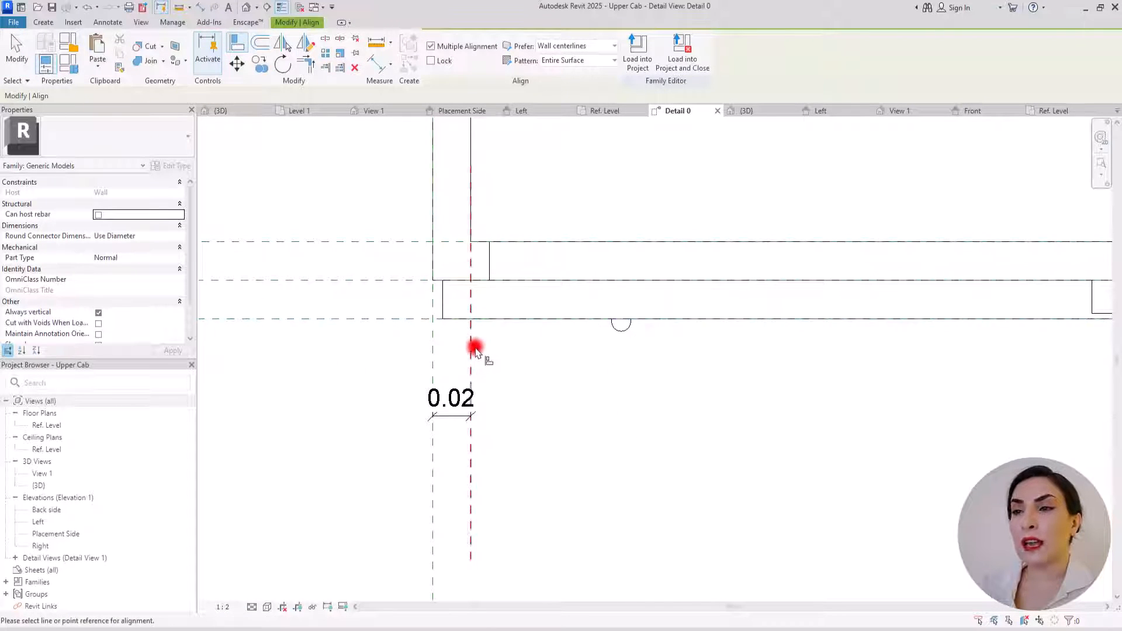
left_click(472, 350)
left_click(611, 323)
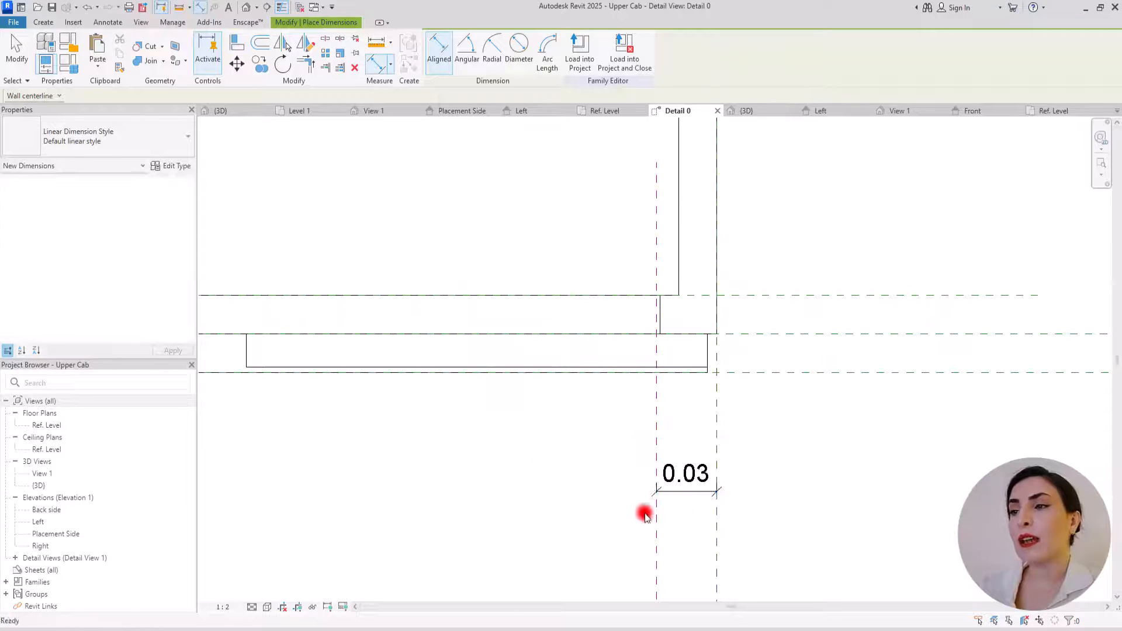
Dimension the right Red plane from the cabinet's right side plane and set the distance to 0.02.
key("Escape")
left_click(657, 520)
left_click(685, 479)
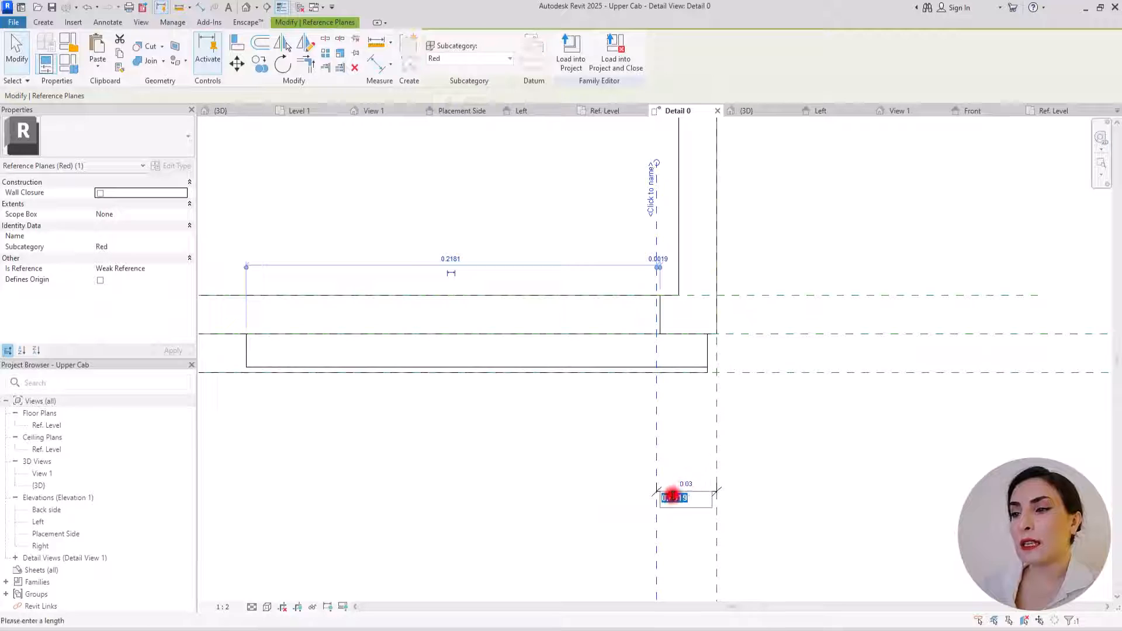
type("2")
key("Return")
key("Escape")
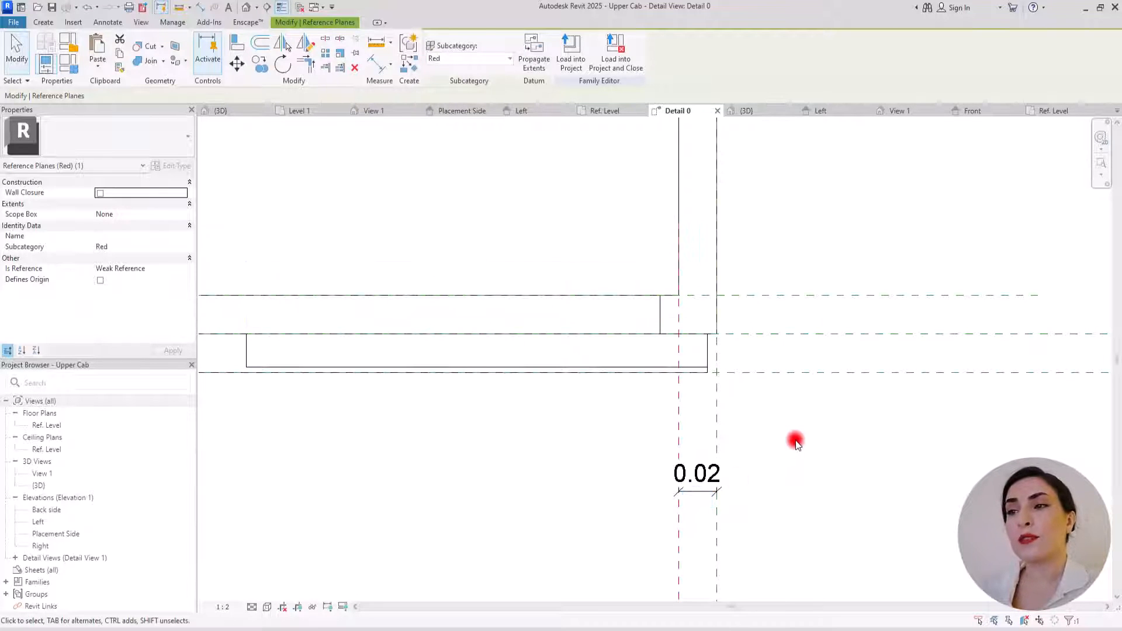
Lock the offset dimensions of the right and left Red reference planes.
left_click(696, 493)
scroll(882, 403, "down", 2)
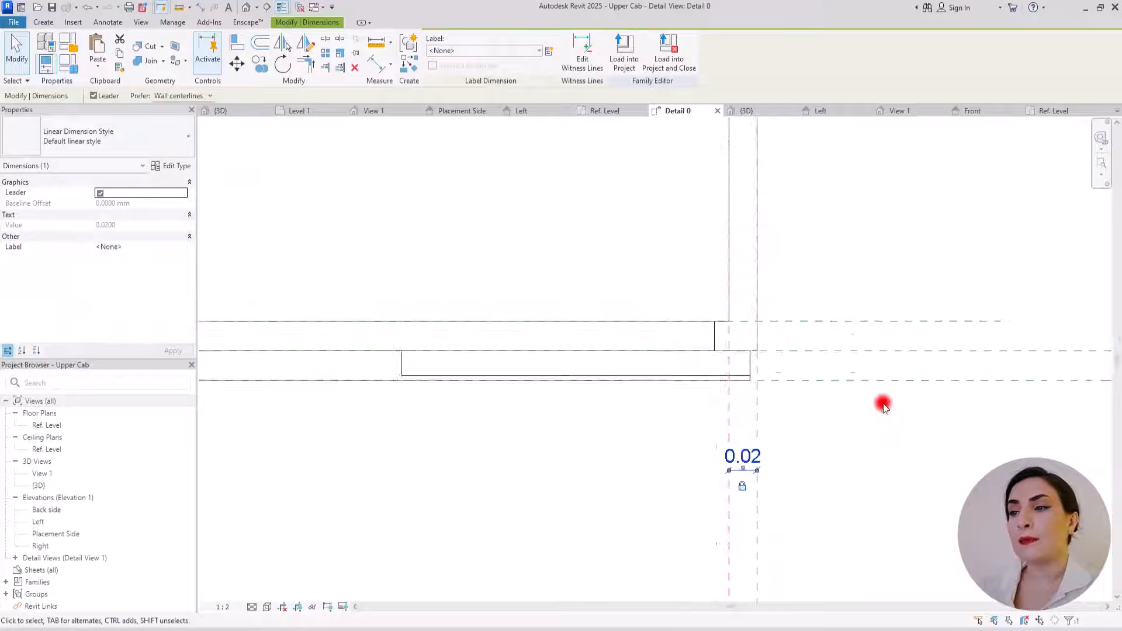
left_click(333, 419)
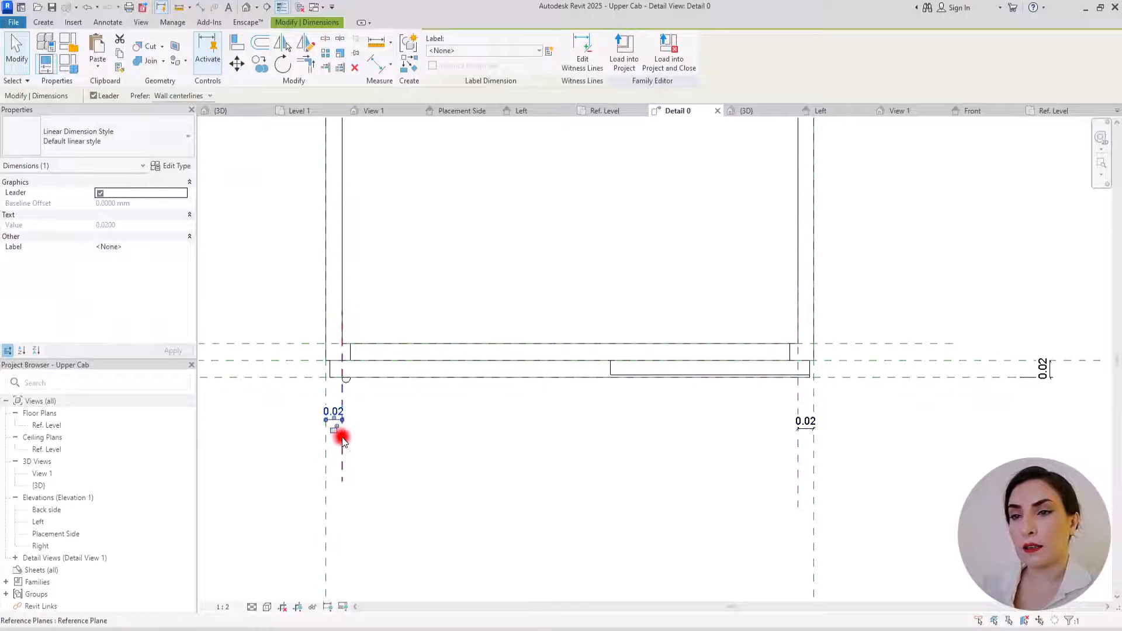
left_click(482, 485)
scroll(763, 415, "up", 3)
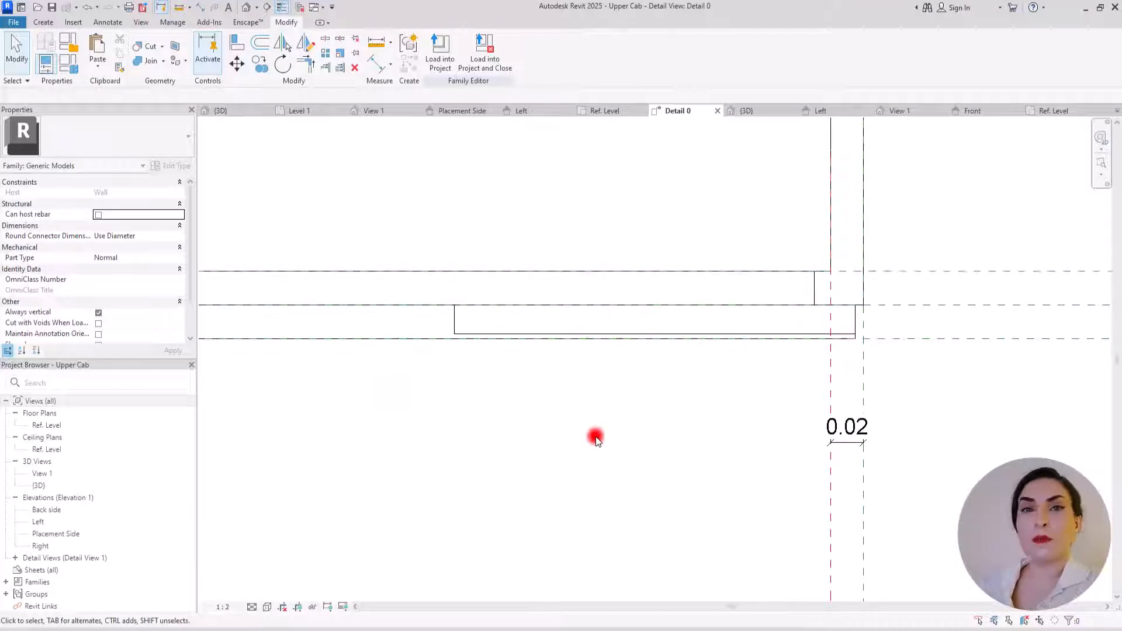
scroll(594, 436, "down", 3)
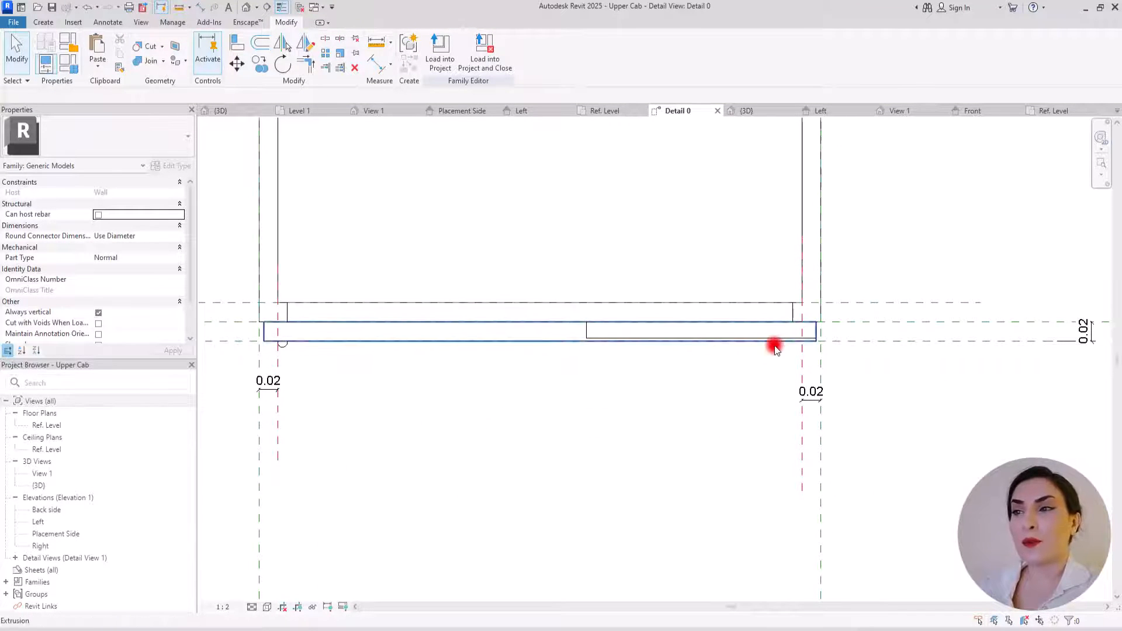
In the Placement Side elevation, draw a horizontal reference plane along the door's bottom edge and assign it the Red subcategory.
left_click(462, 111)
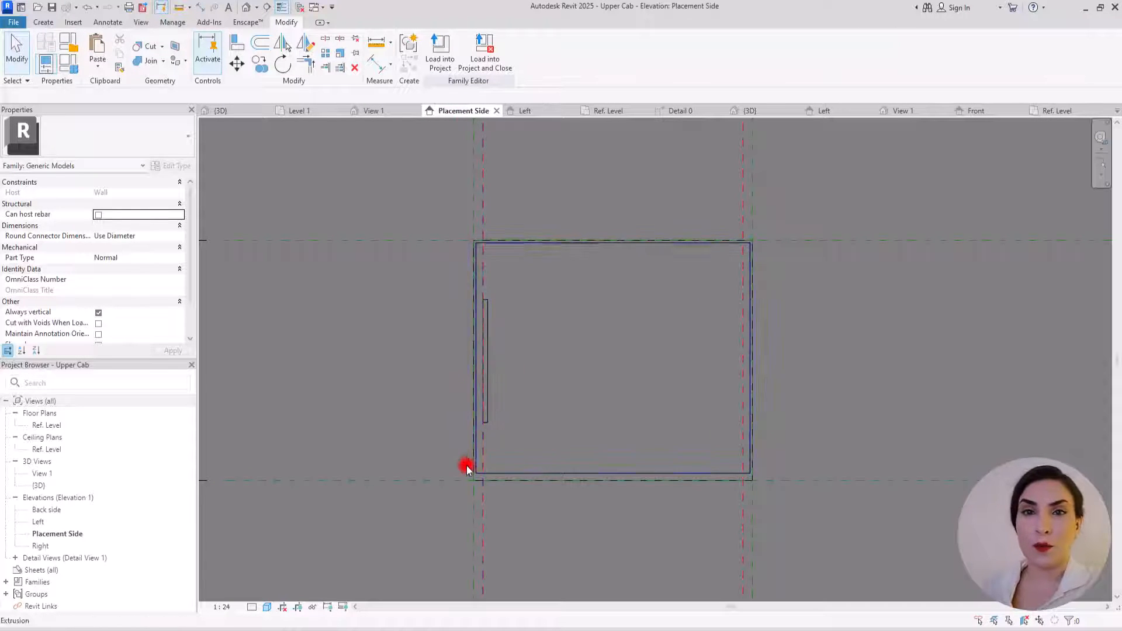
left_click(43, 22)
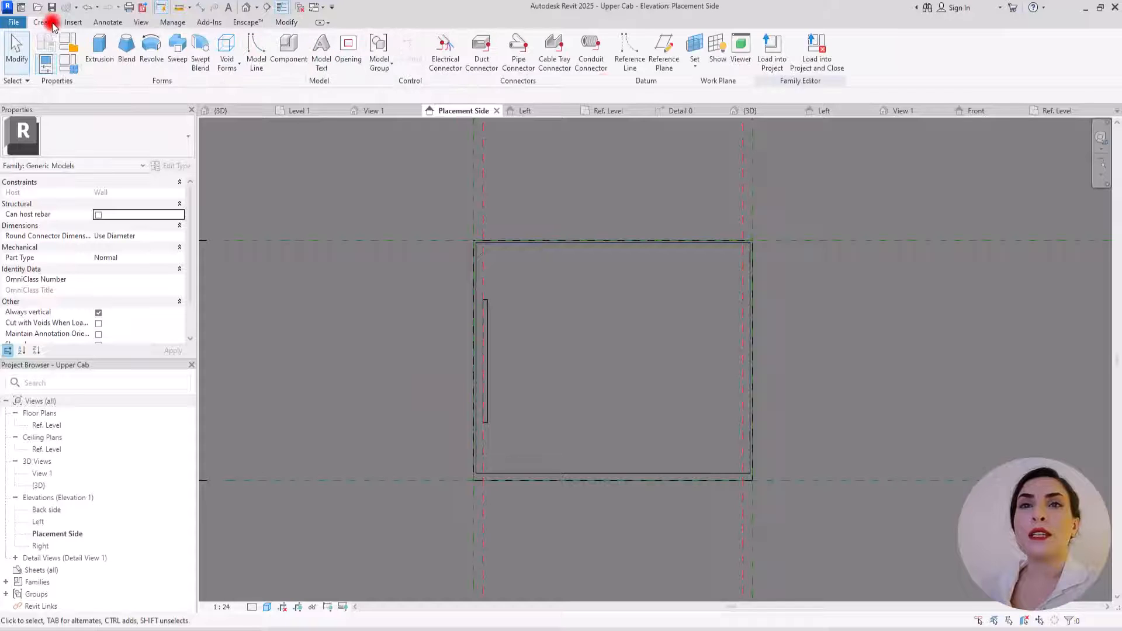
left_click(647, 52)
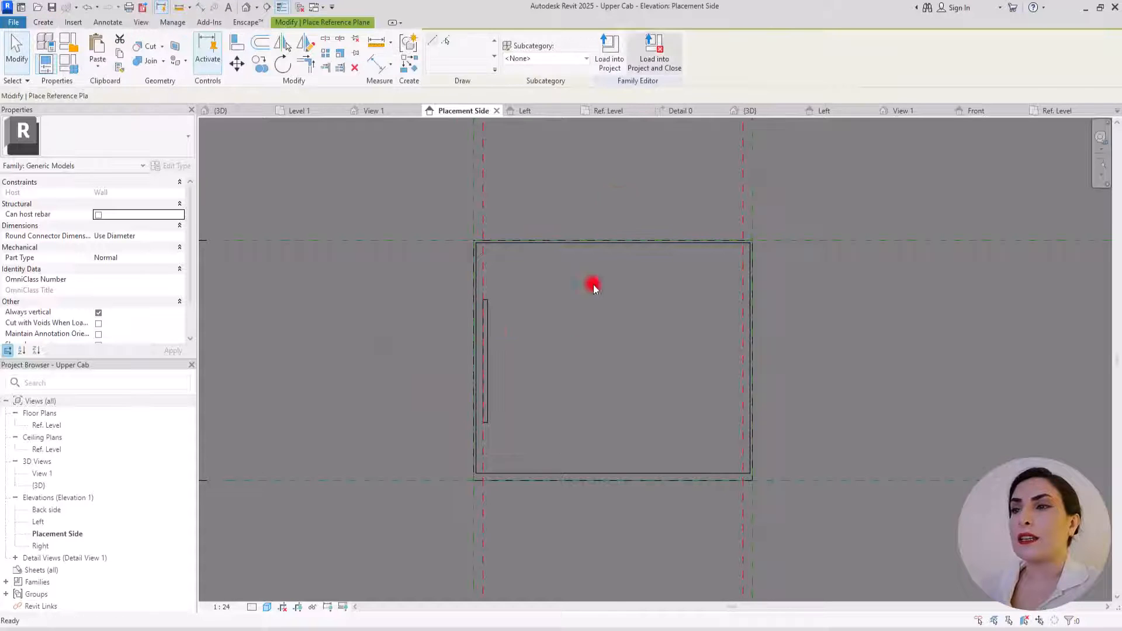
left_click(518, 471)
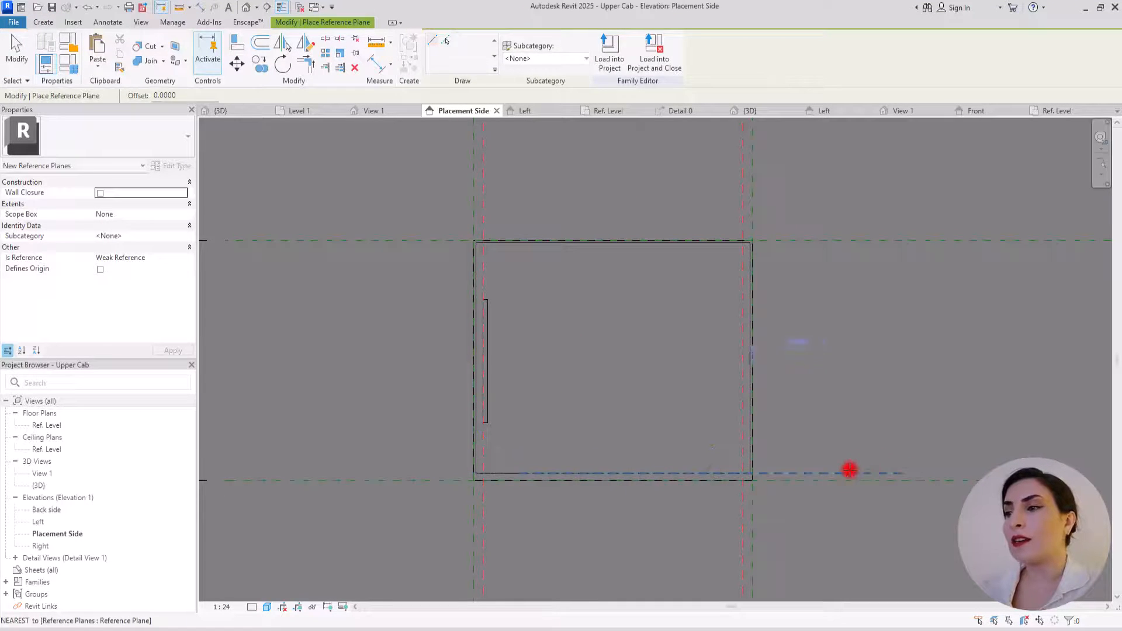
left_click(901, 473)
key("Escape")
left_click(470, 59)
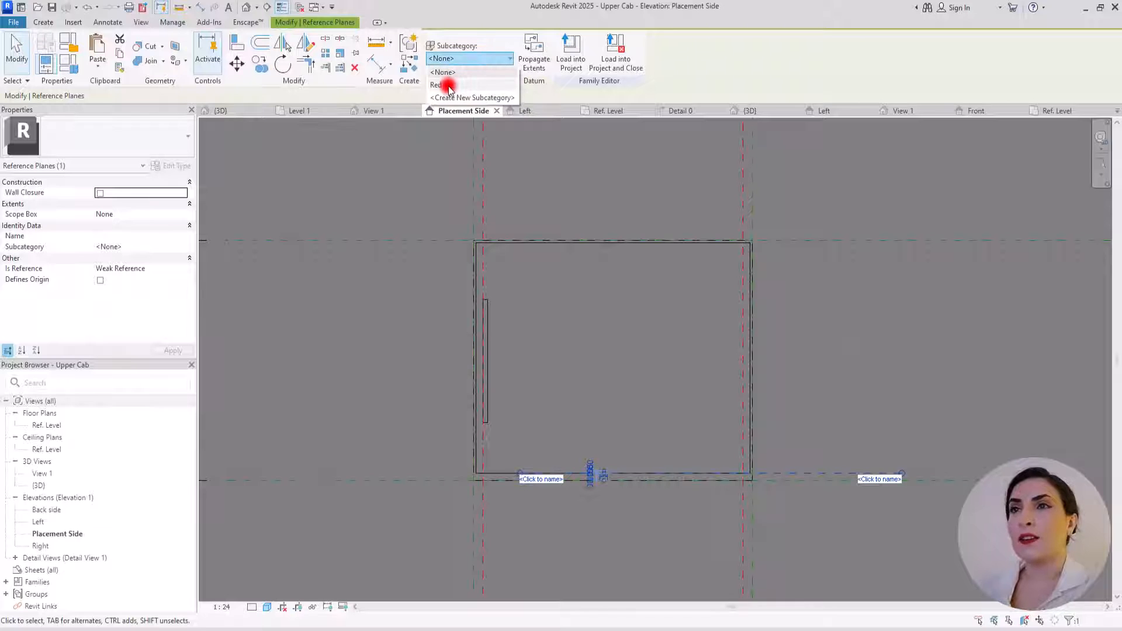
left_click(450, 85)
key("Escape")
Dimension the horizontal Red plane from the cabinet's bottom reference plane and lock that distance.
scroll(708, 515, "up", 3)
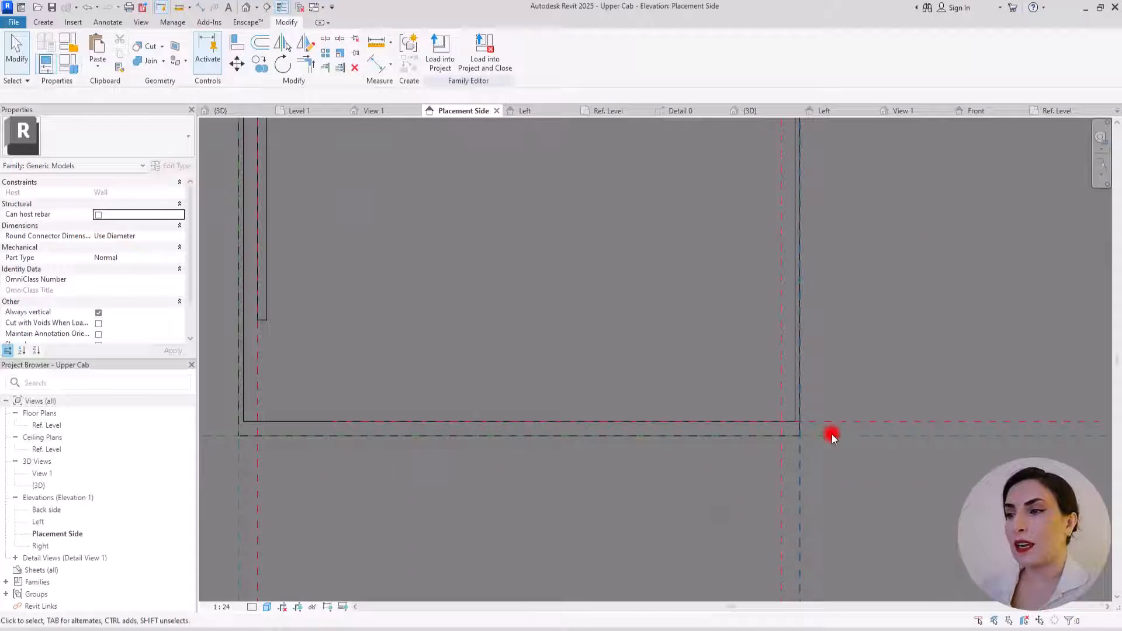
left_click(866, 420)
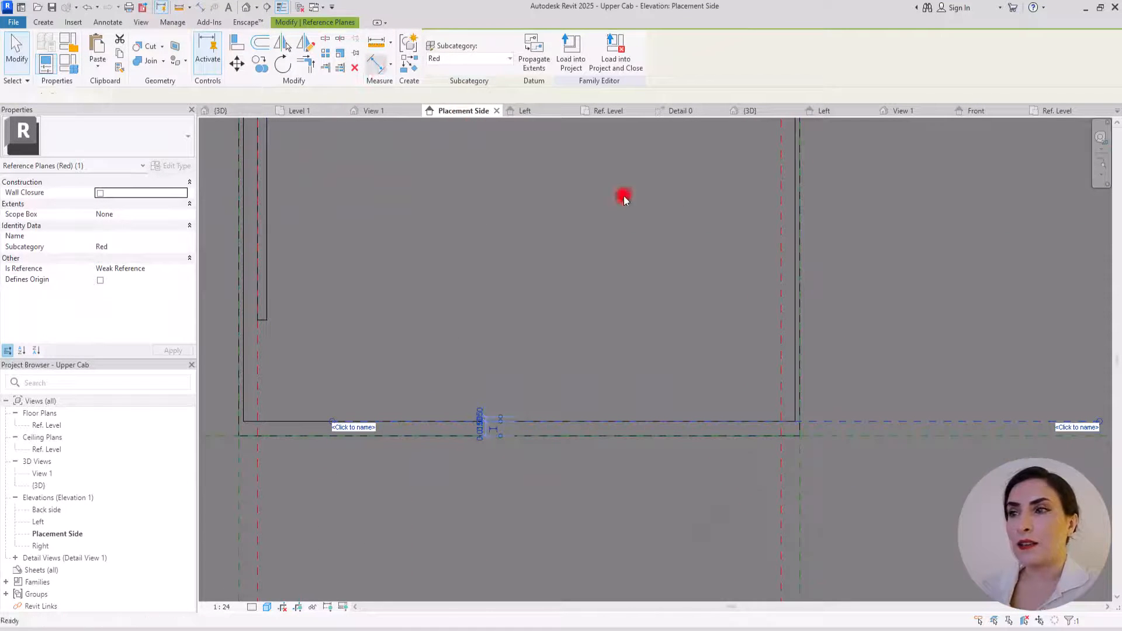
key("d")
key("i")
left_click(932, 421)
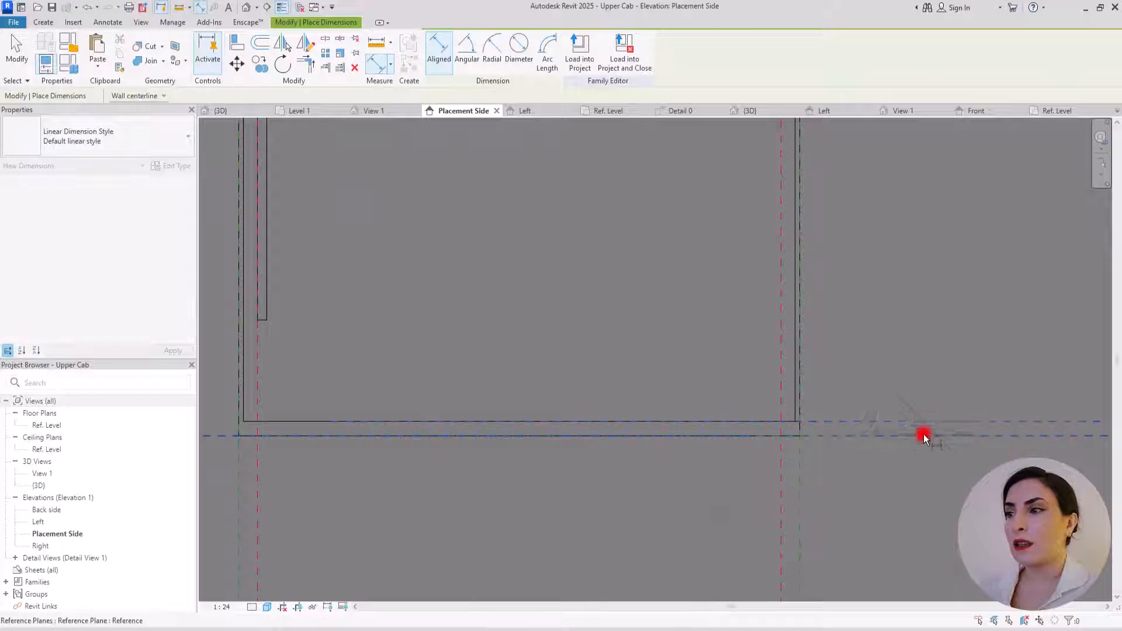
left_click(1020, 438)
key("Escape")
scroll(747, 380, "down", 1)
scroll(746, 380, "down", 2)
scroll(977, 451, "up", 1)
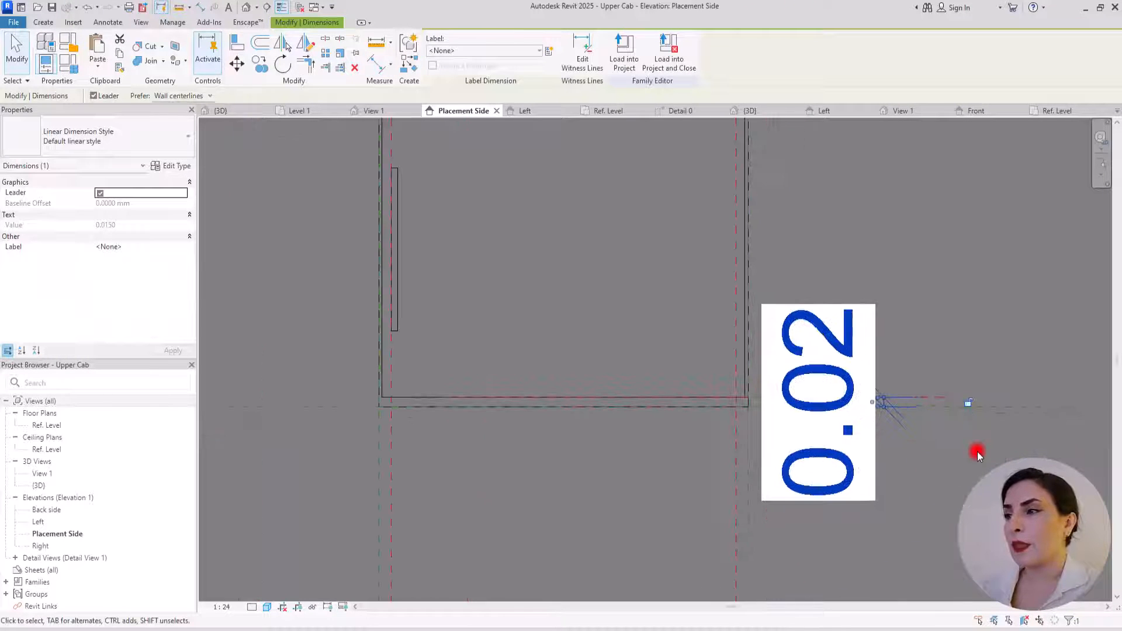
left_click(934, 406)
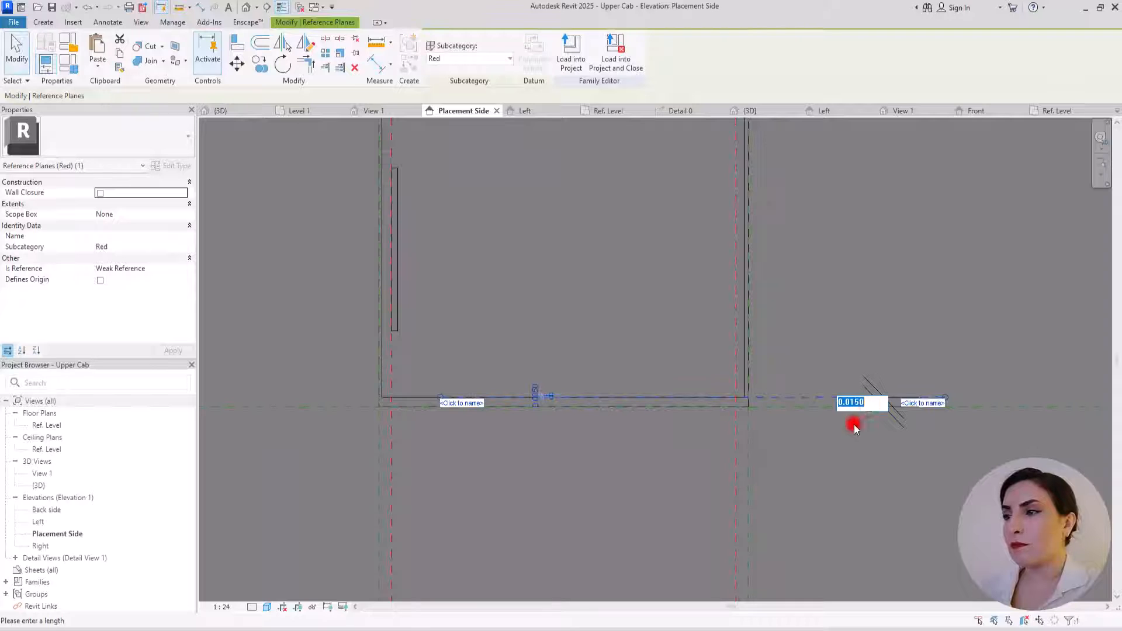
left_click(860, 459)
left_click(889, 394)
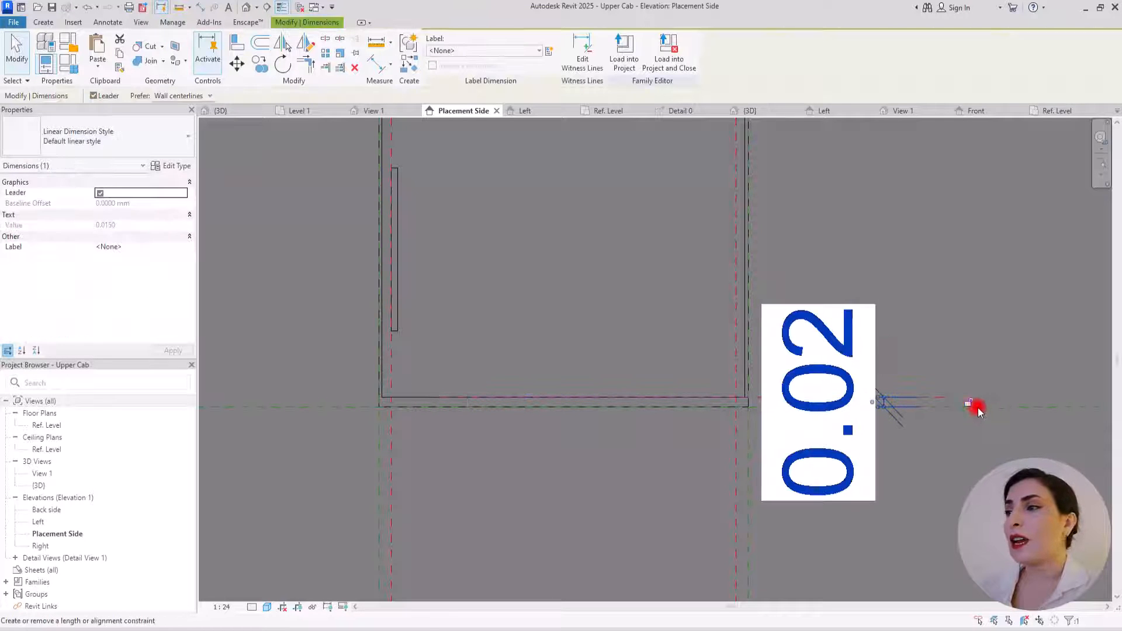
Align the handle's lower end to the horizontal Red plane and set the view scale to 1:5.
middle_click_drag(827, 300, 816, 446)
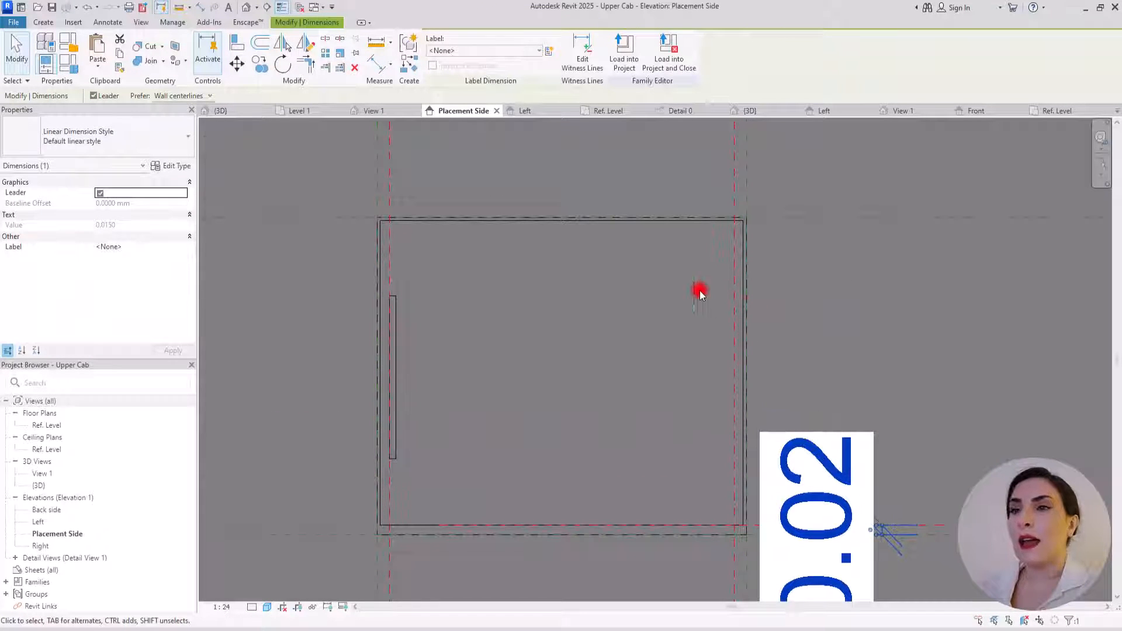
left_click(235, 42)
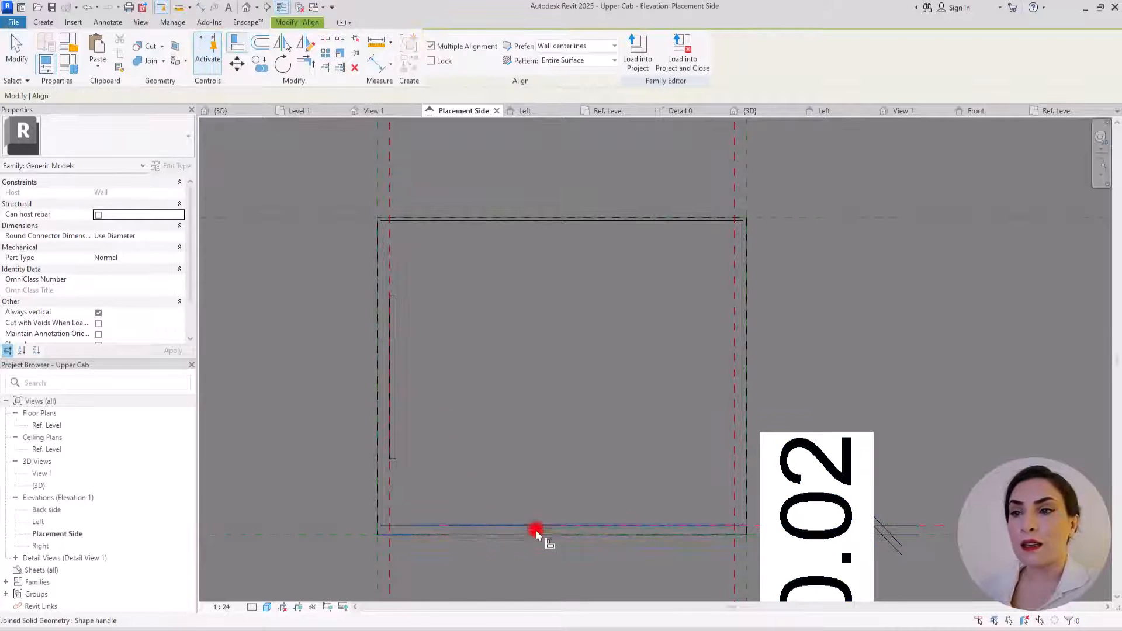
left_click(397, 458)
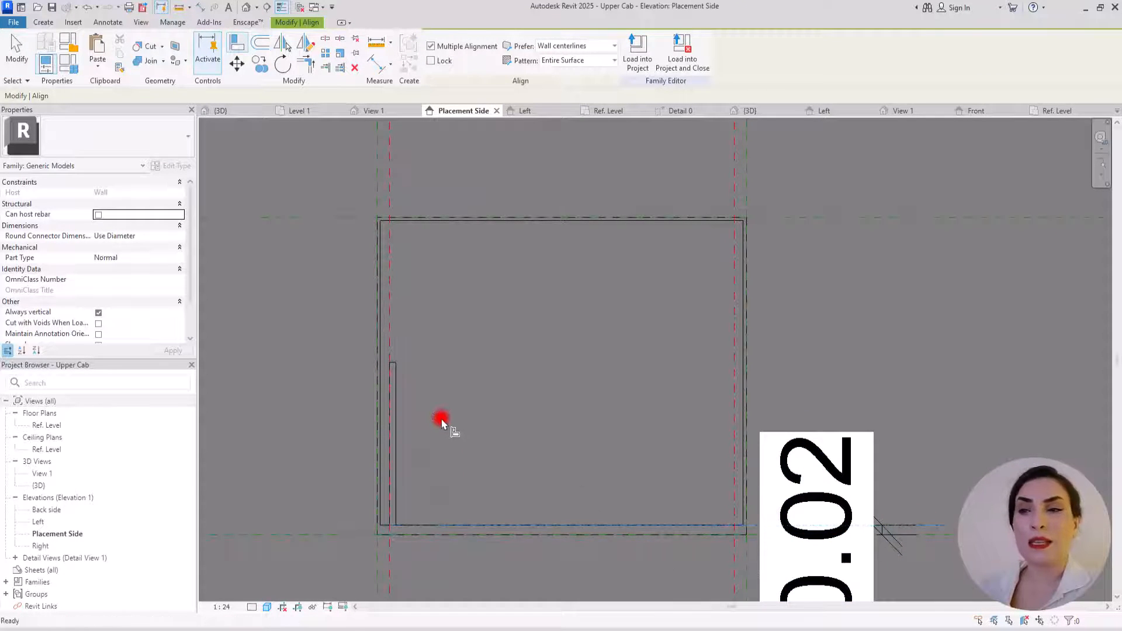
key("Escape")
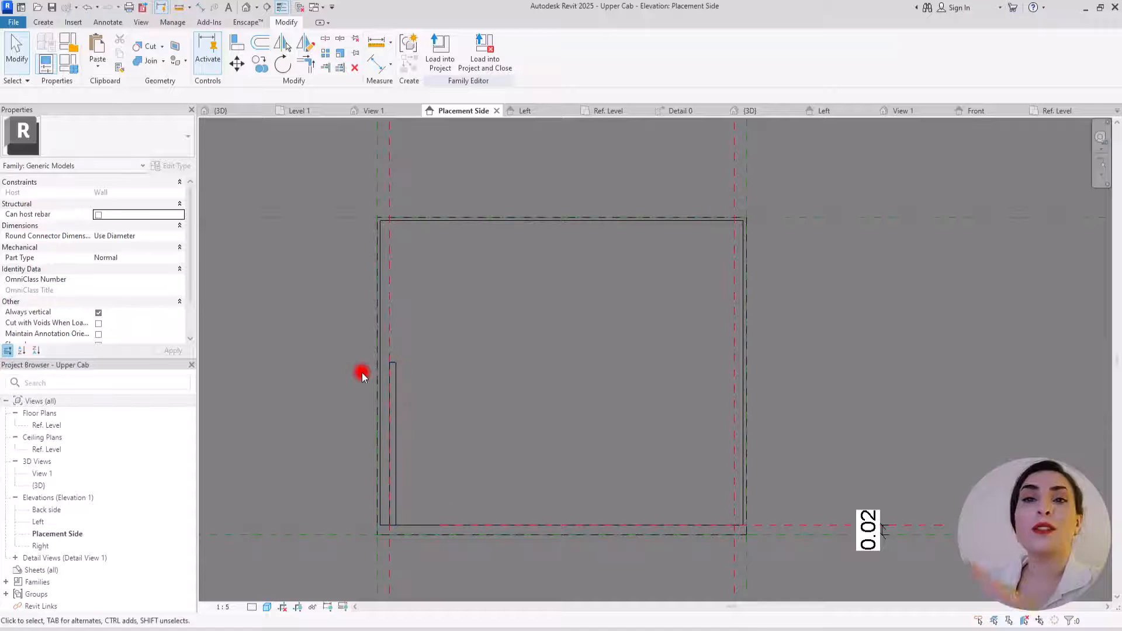
Associate the nested handle's type parameter A with a new family type parameter named A, grouped under Dimensions.
left_click(395, 373)
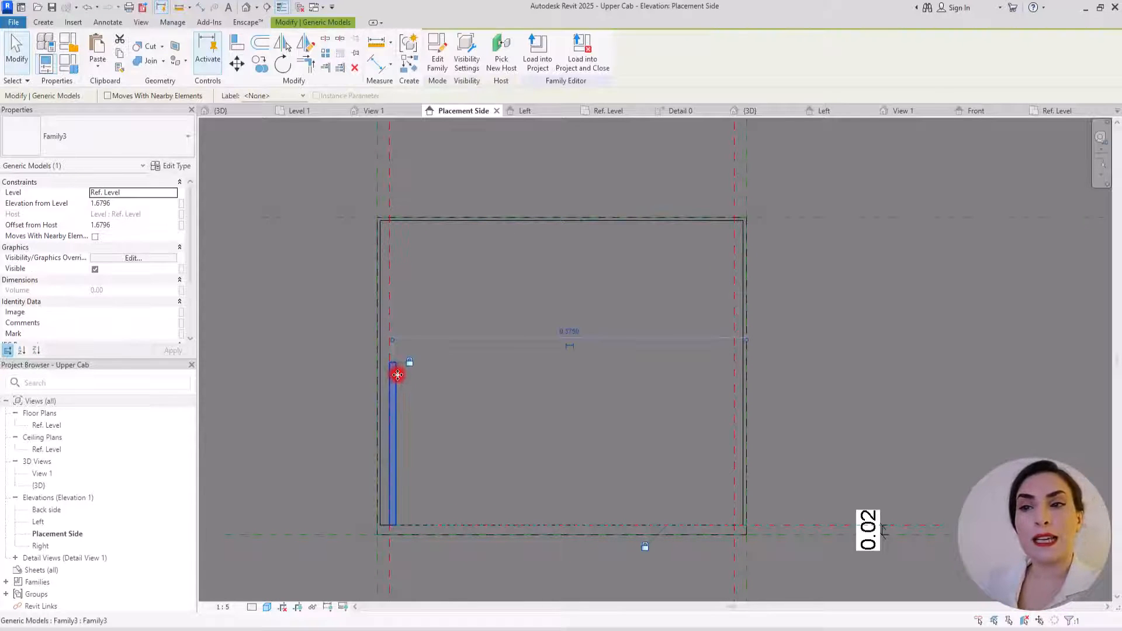
left_click(174, 167)
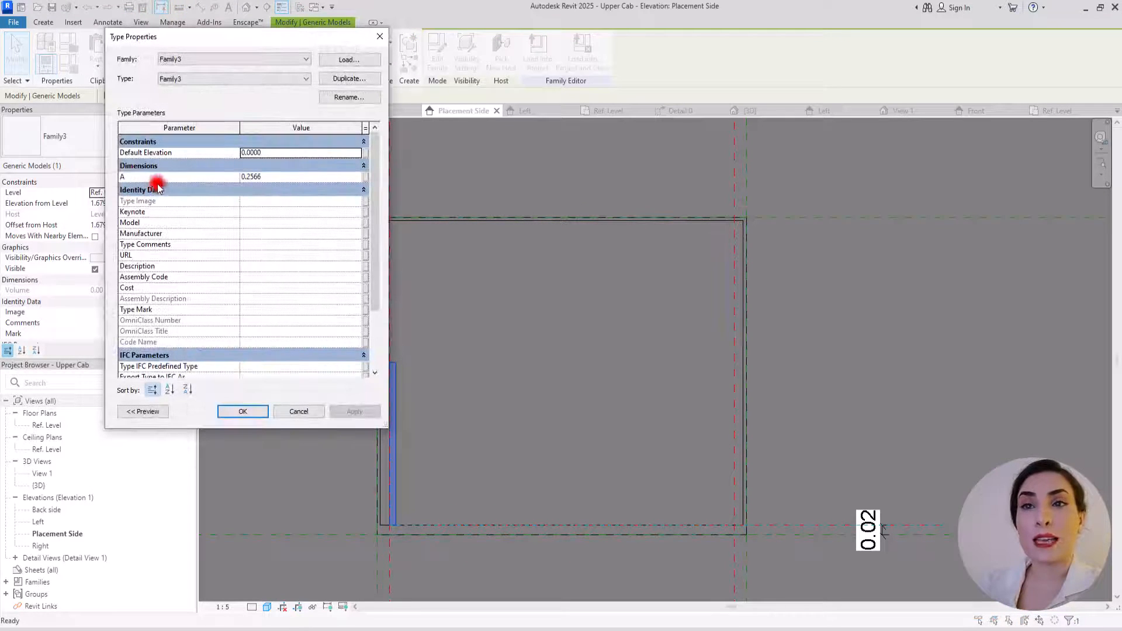
left_click(365, 177)
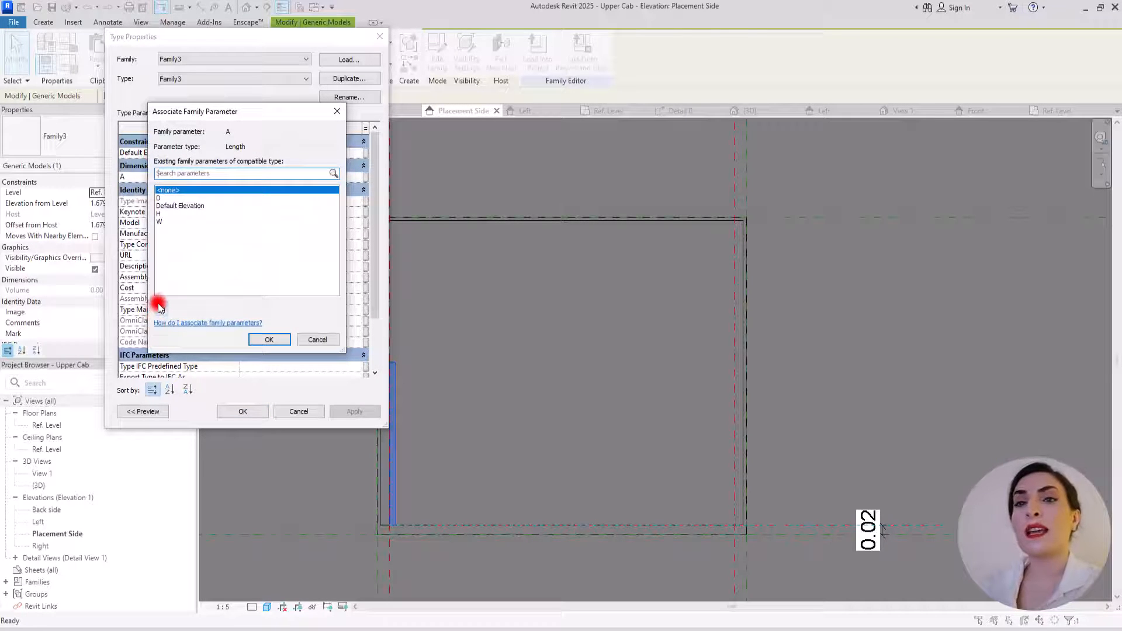
left_click(160, 308)
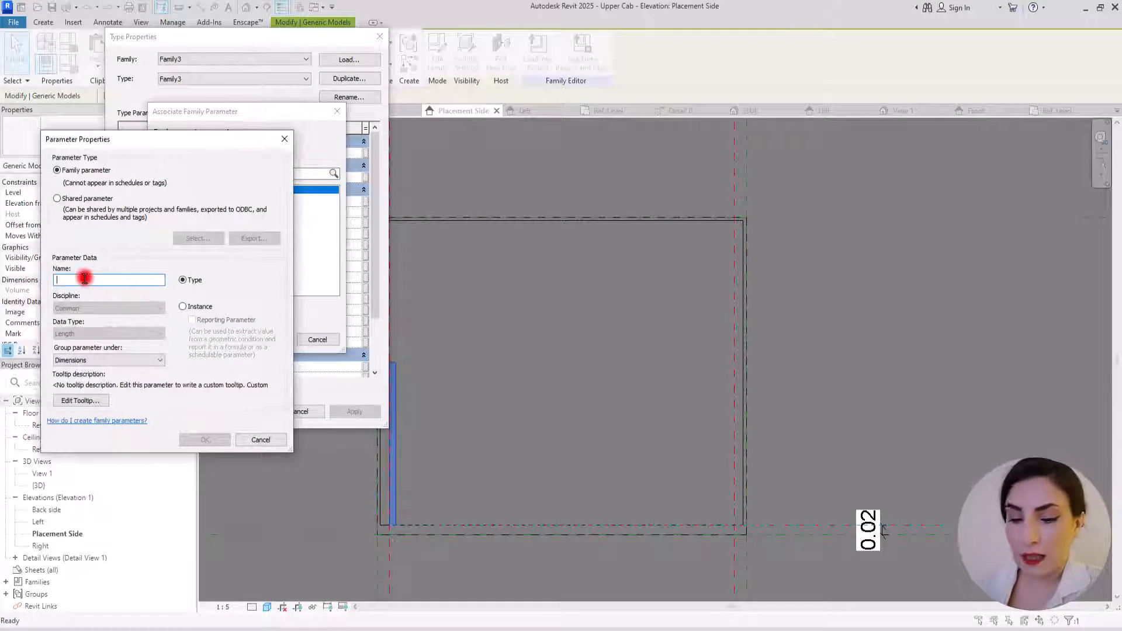
type("A")
left_click(202, 441)
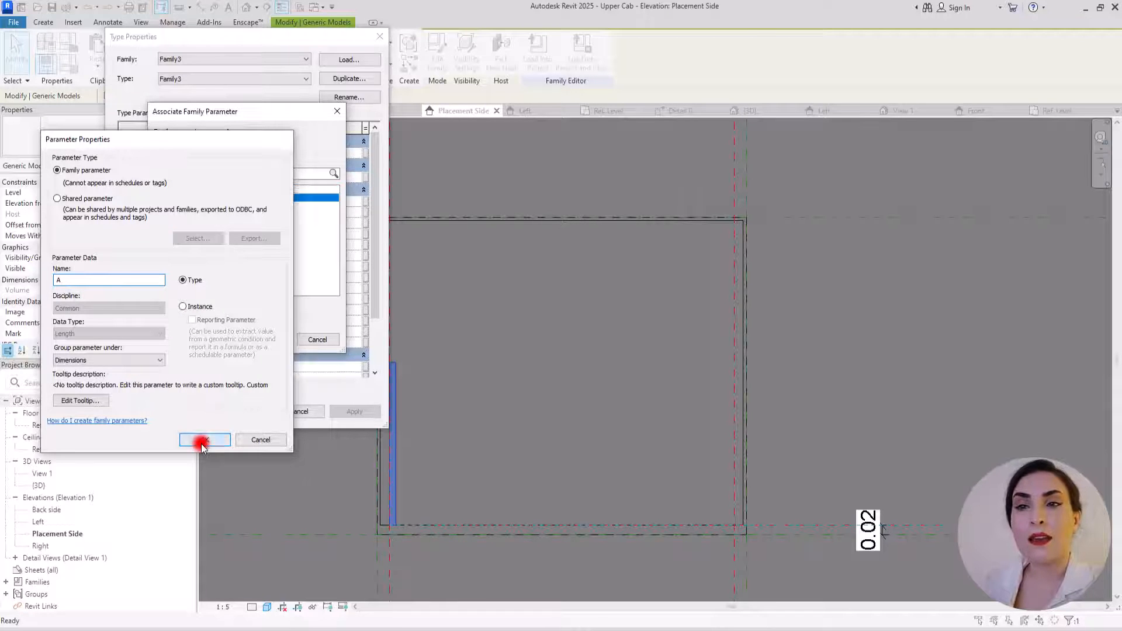
left_click(272, 340)
left_click(255, 412)
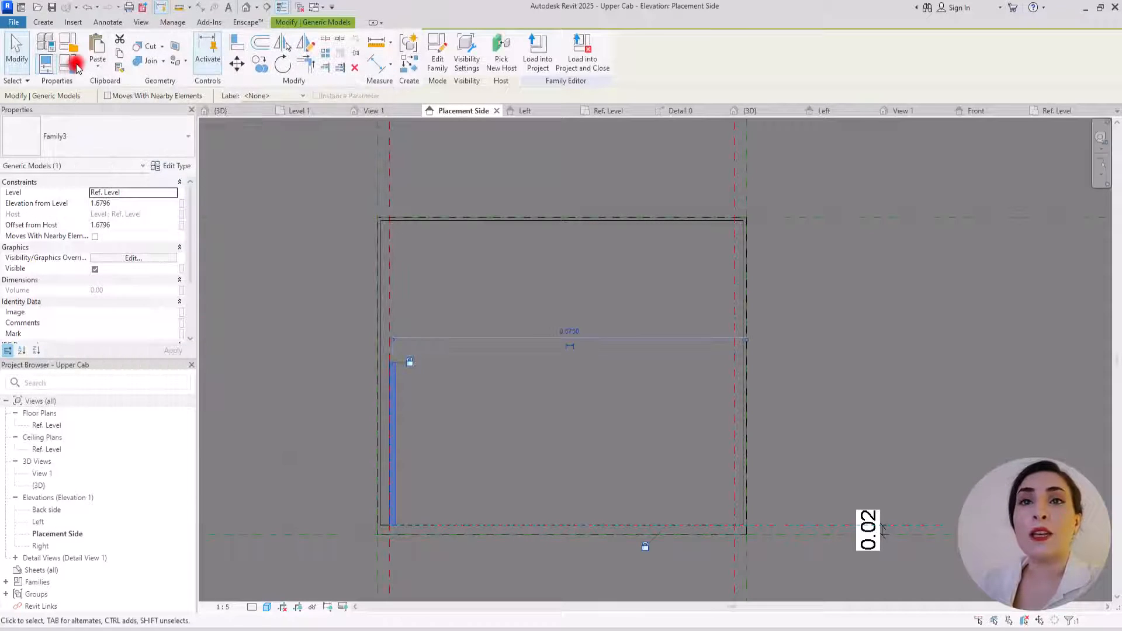
Give the family parameter A the formula H - 0.02 m and apply it to the family.
left_click(76, 64)
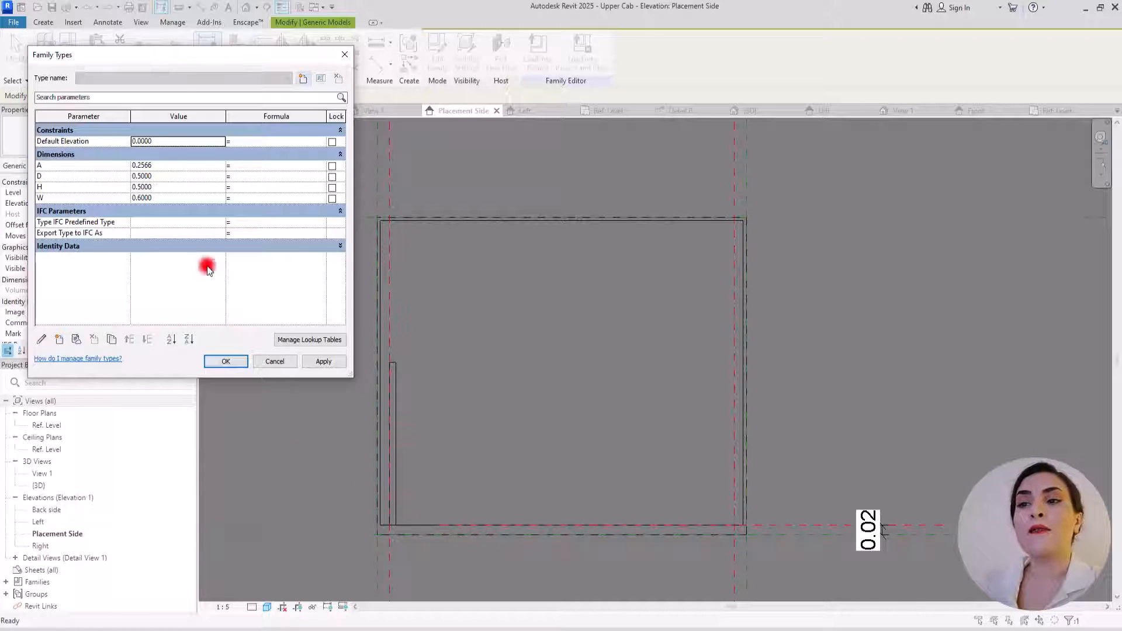
left_click(241, 166)
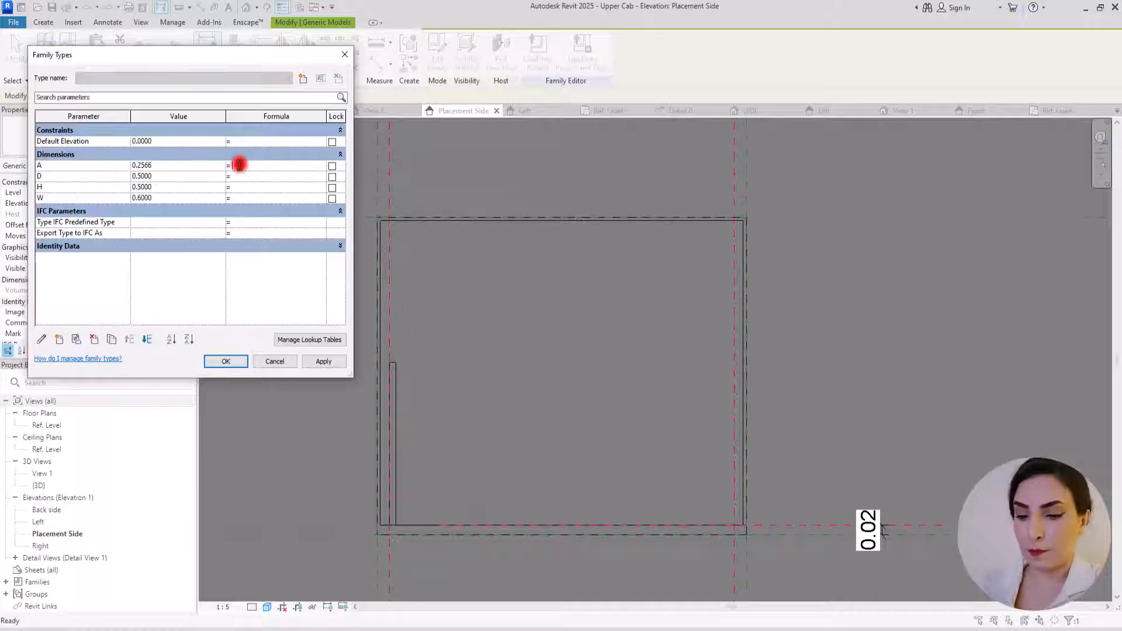
type("H - 0.02 m")
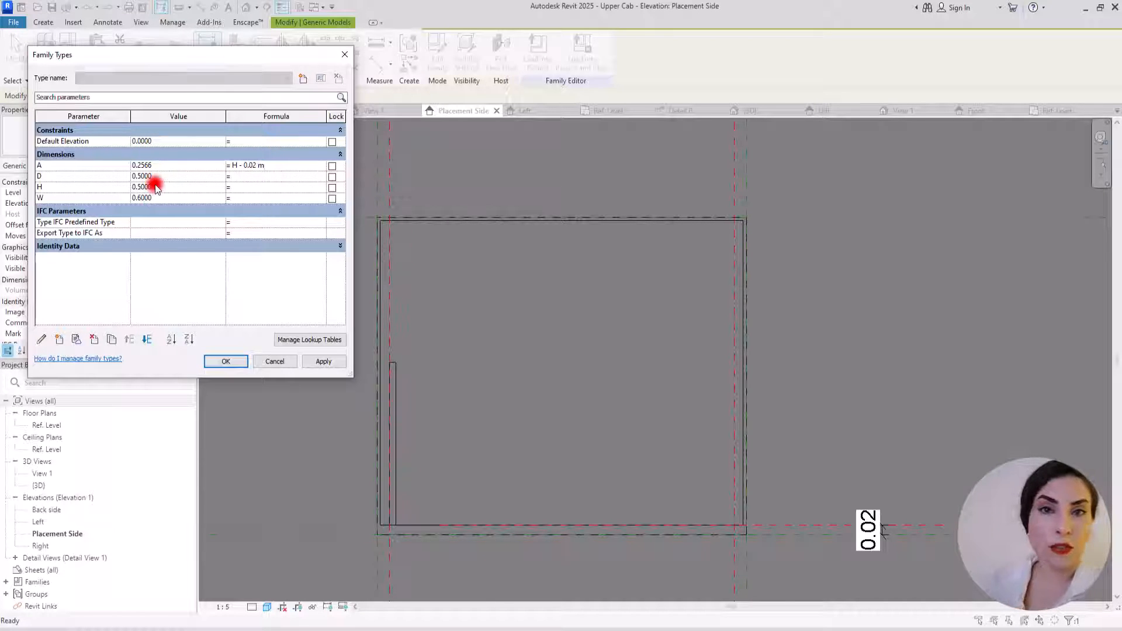
left_click(279, 267)
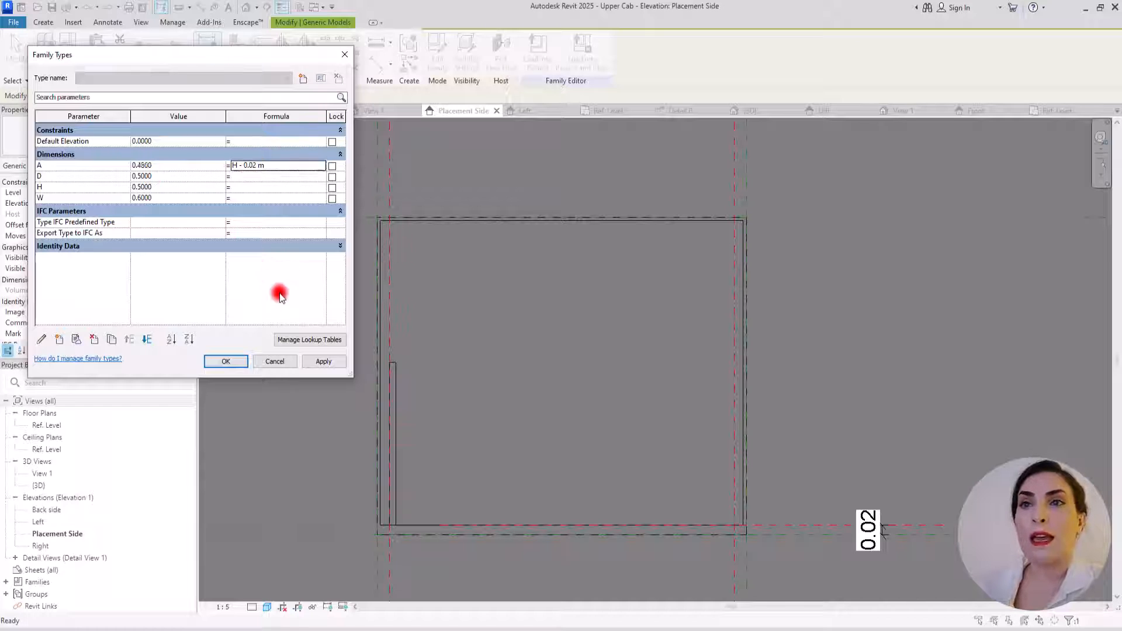
left_click(320, 361)
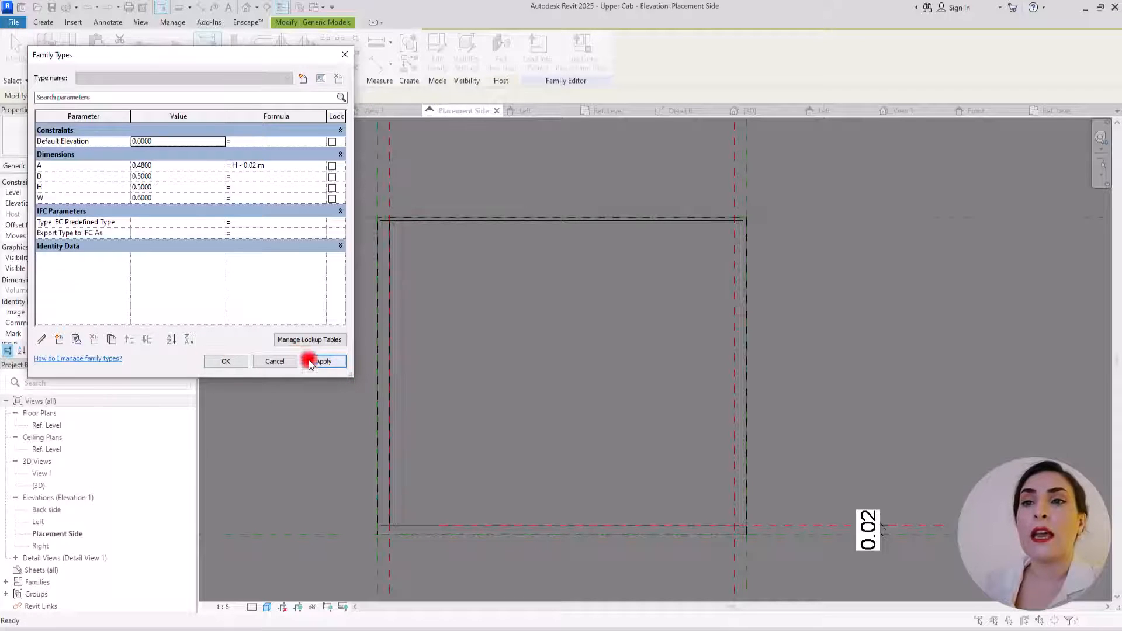
left_click(229, 361)
Show the cabinet in the 3D view and set the family parameter H to 0.6.
scroll(488, 298, "down", 2)
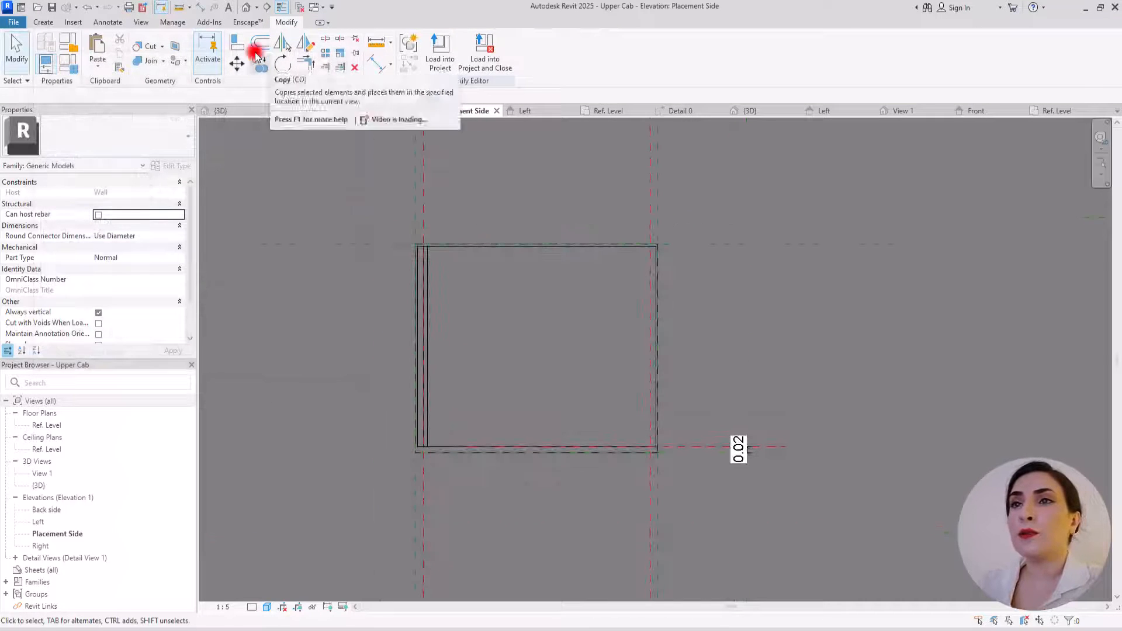
left_click(249, 9)
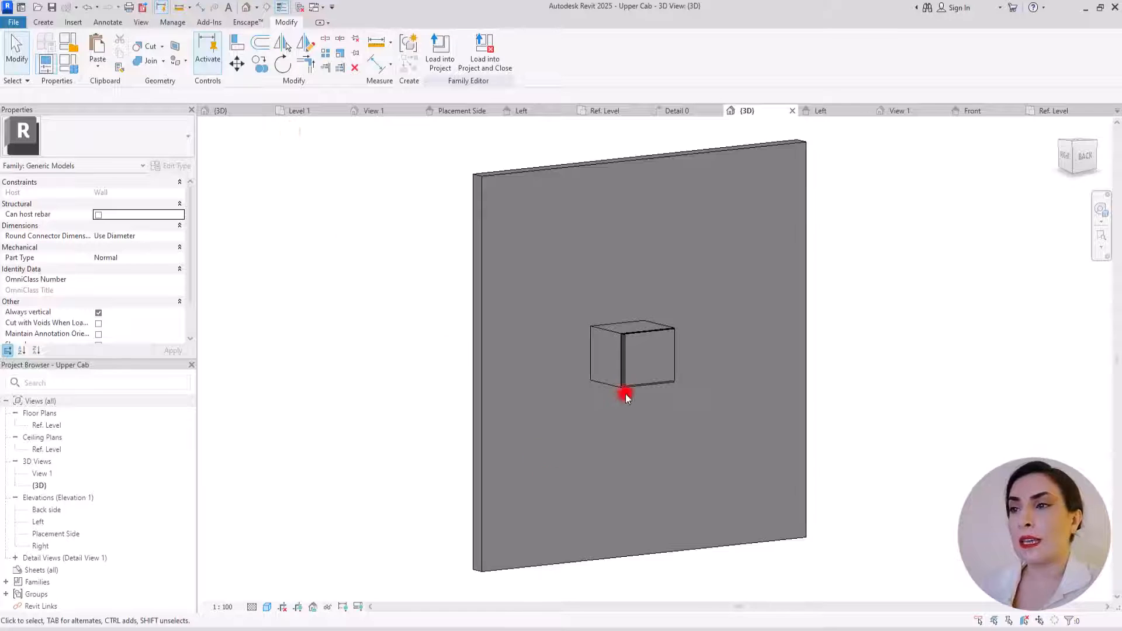
scroll(671, 296, "up", 4)
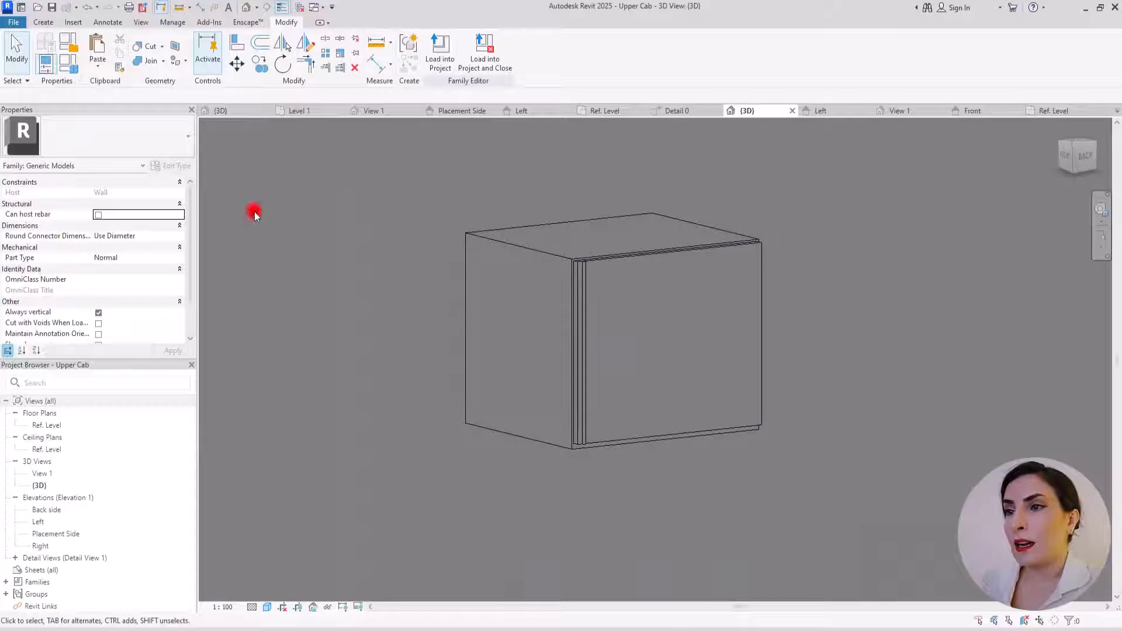
left_click(46, 62)
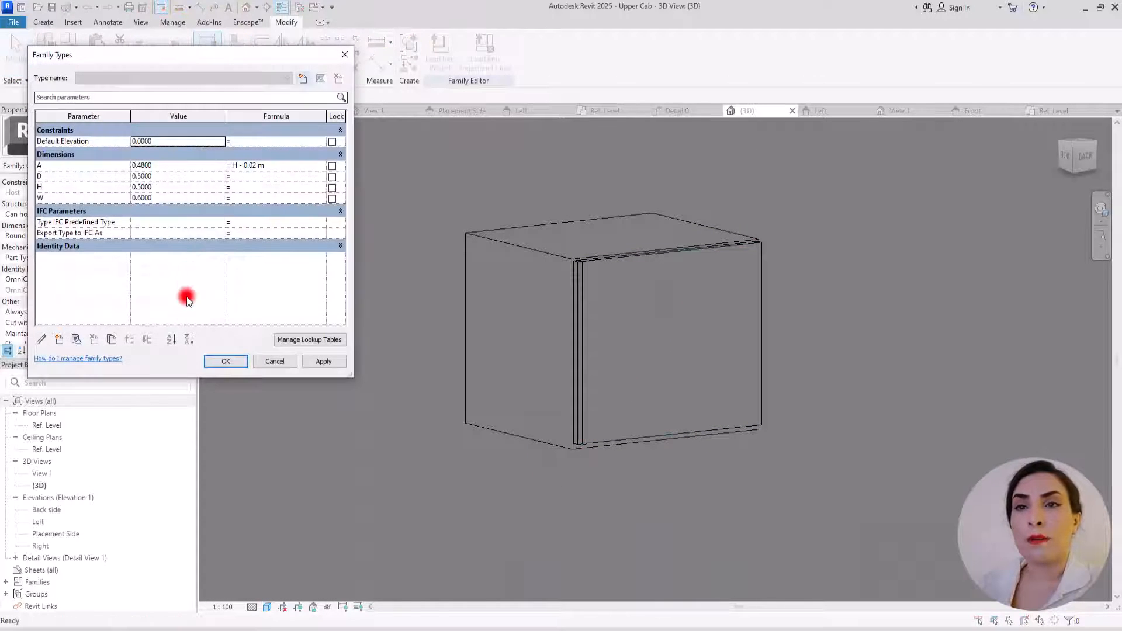
left_click(172, 179)
left_click(168, 187)
type("0.")
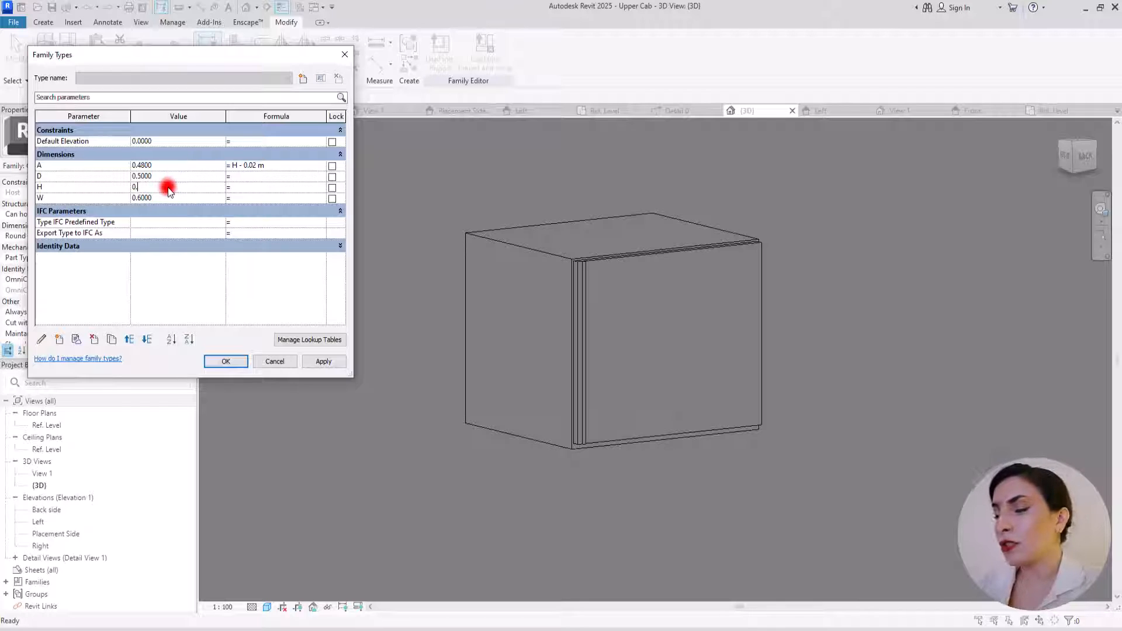
type("6")
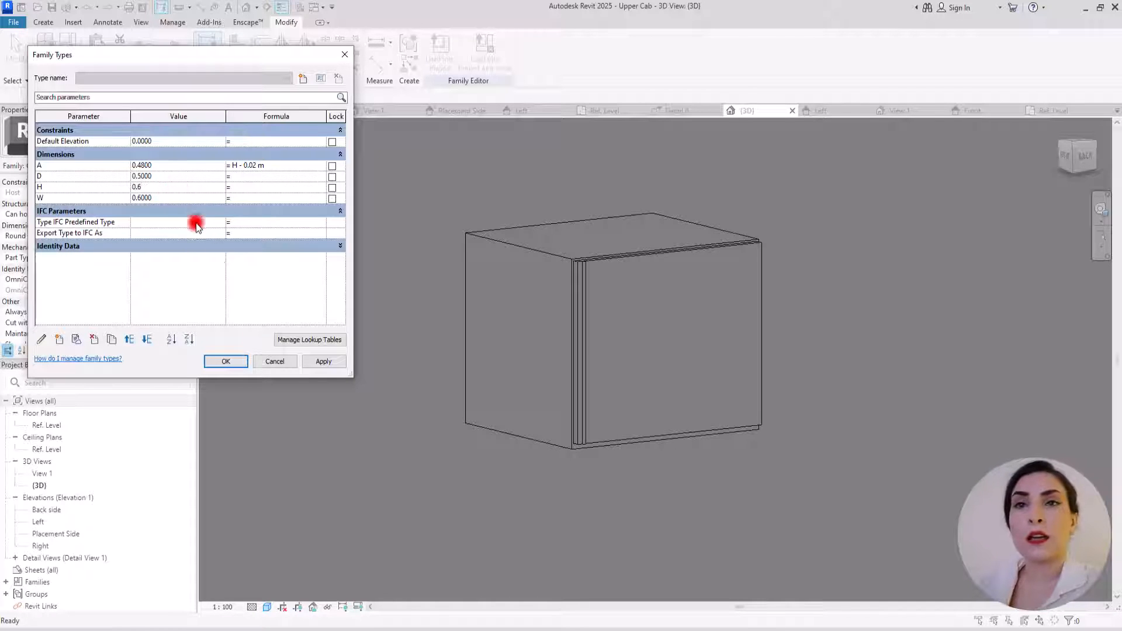
left_click(163, 303)
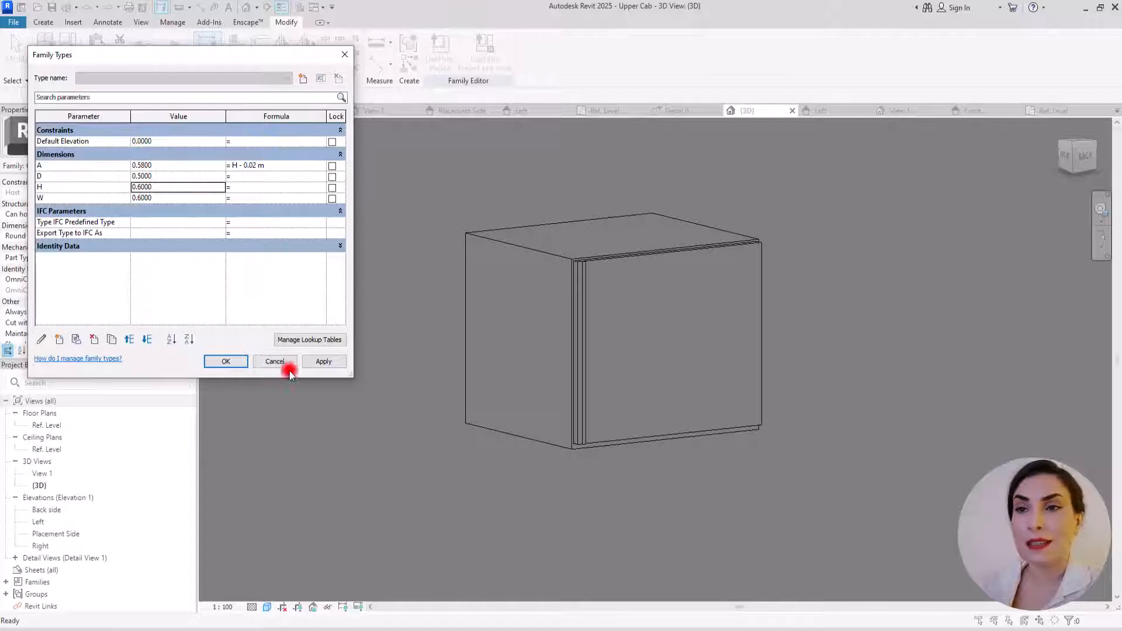
left_click(324, 362)
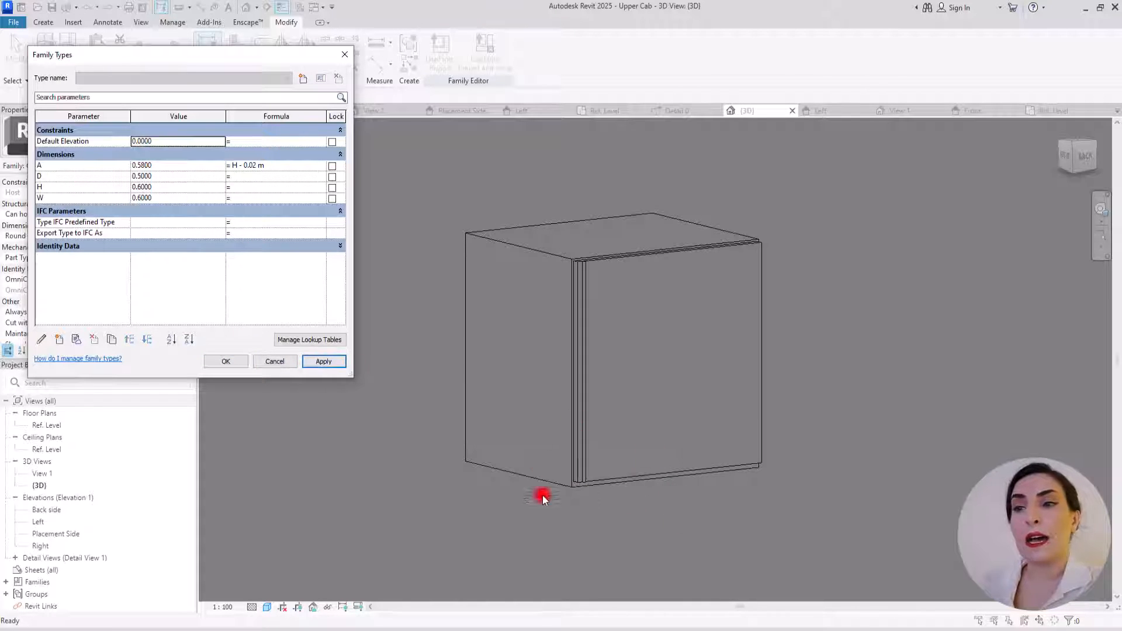
left_click(227, 360)
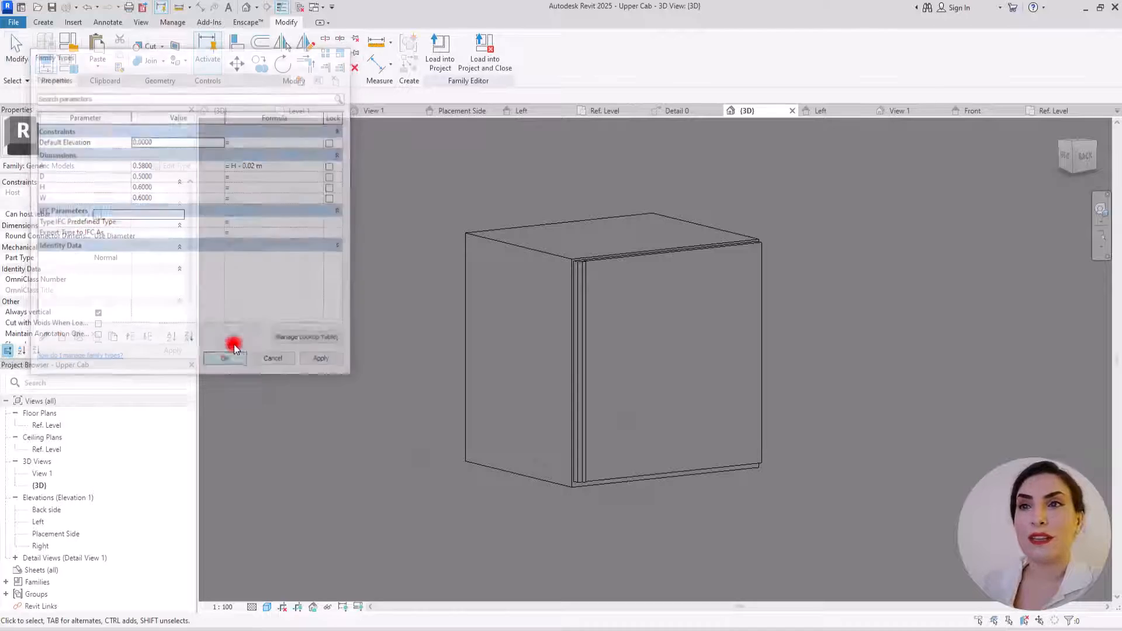
In the Detail 0 view, array the handle as 2 grouped items, with the last one placed near the cabinet's opposite side.
left_click(462, 110)
left_click(609, 110)
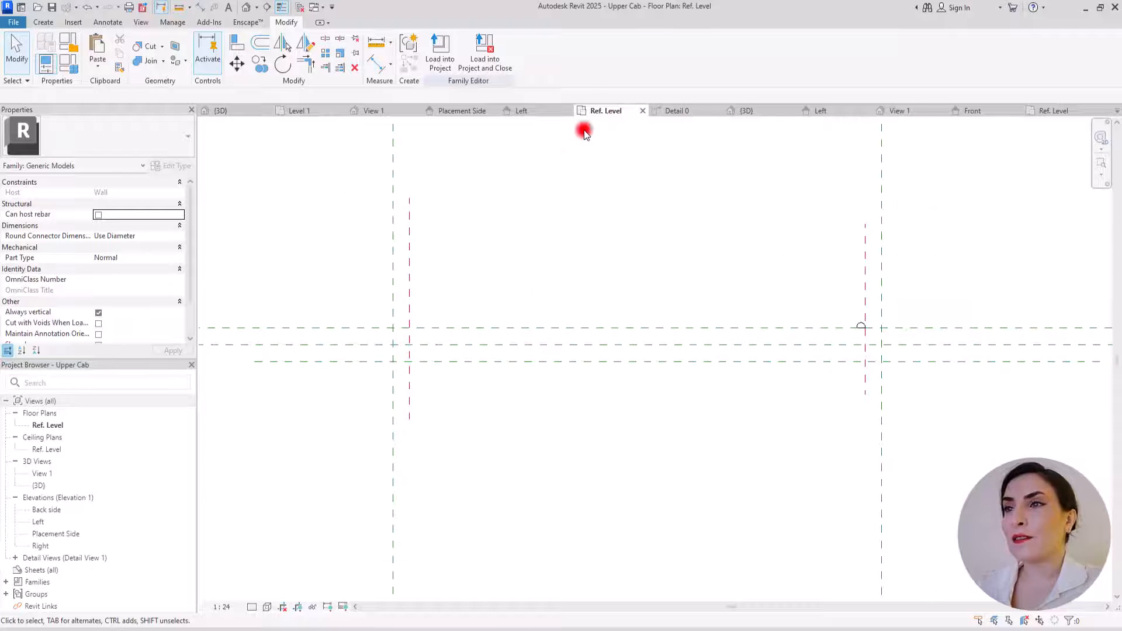
left_click(681, 111)
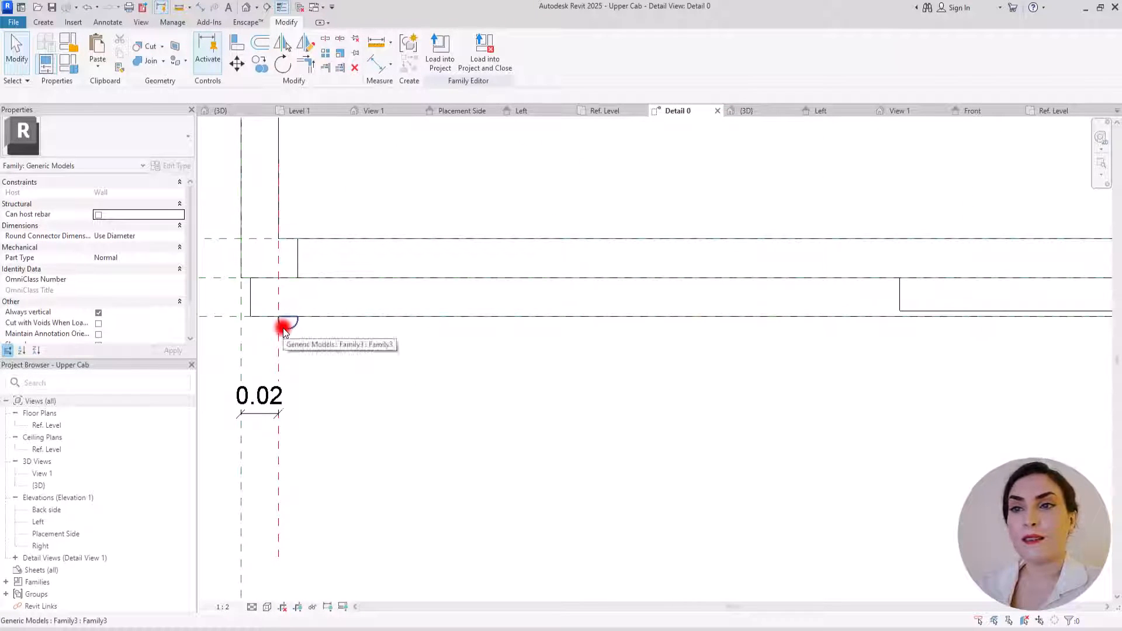
scroll(283, 330, "down", 2)
scroll(997, 371, "down", 1)
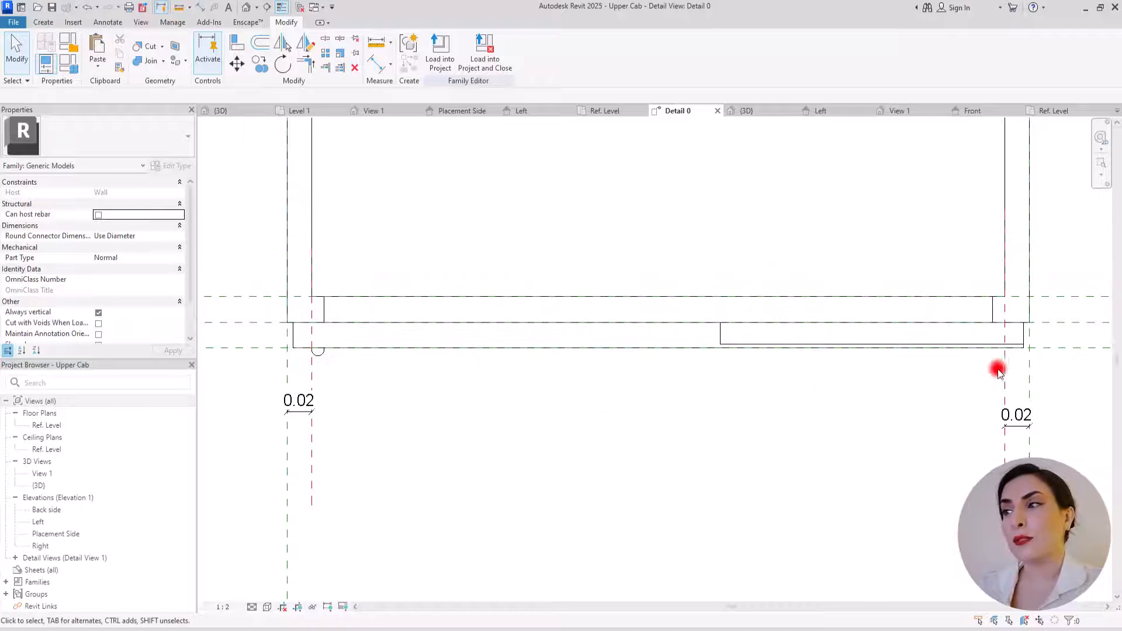
left_click(320, 354)
left_click(321, 54)
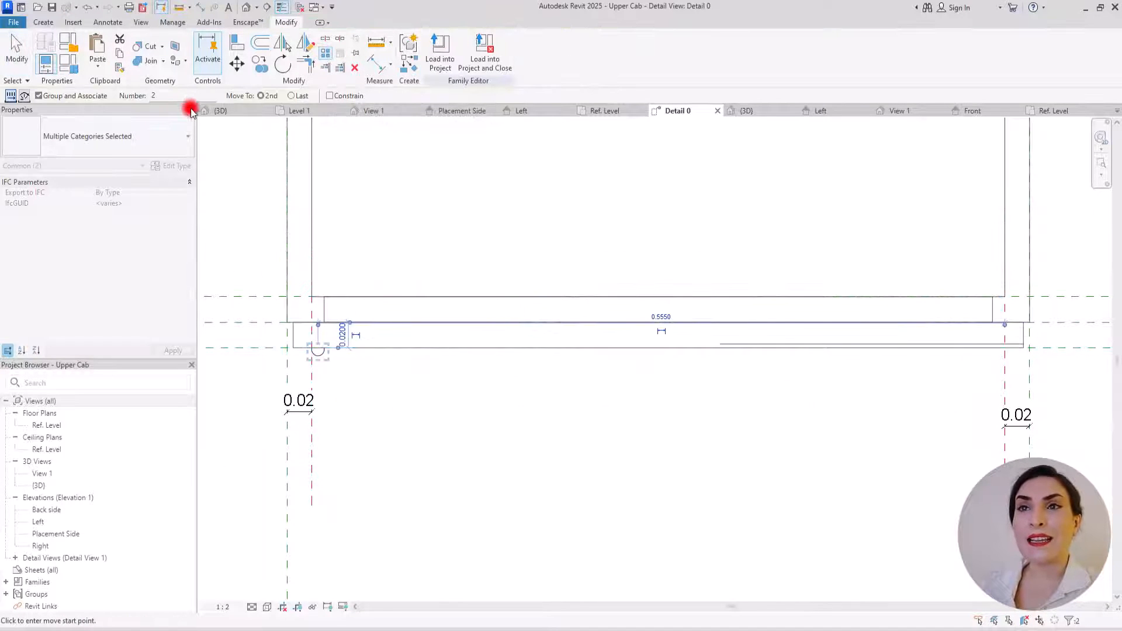
left_click(290, 96)
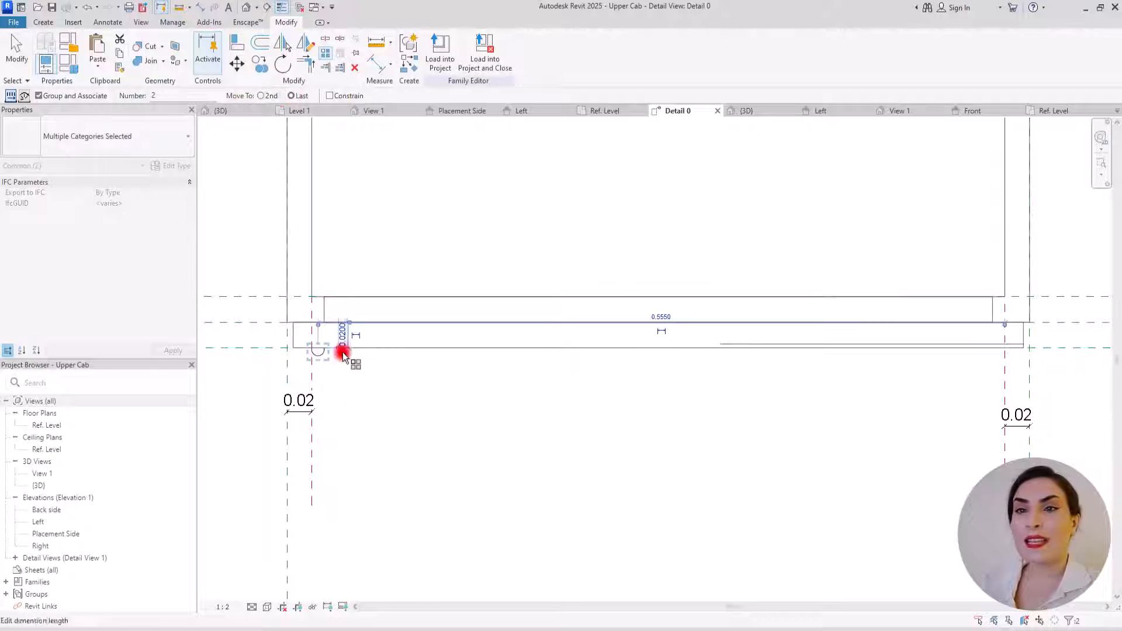
left_click(322, 350)
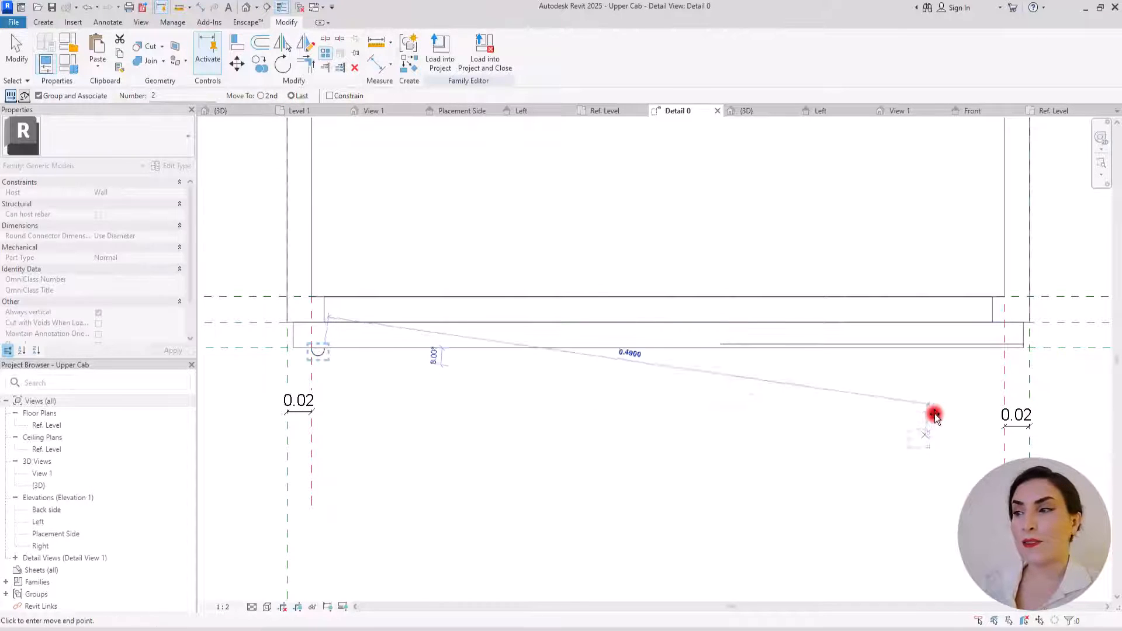
left_click(963, 419)
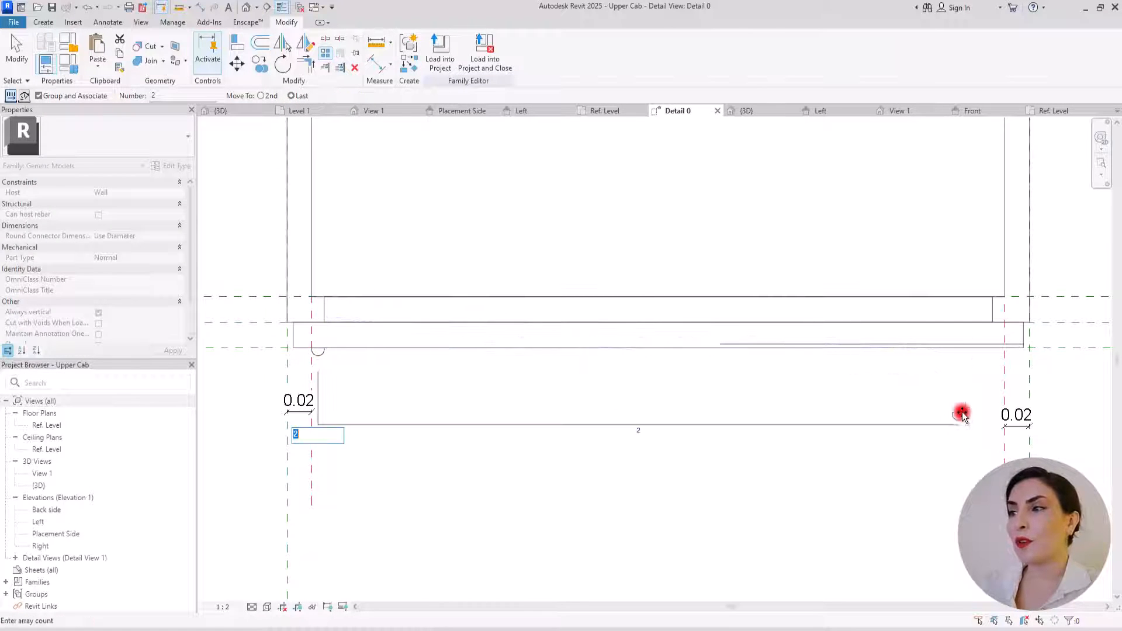
Align the arrayed handle copy to the door's front face plane and to the red reference plane 0.02 from the cabinet's opposite side.
left_click(251, 54)
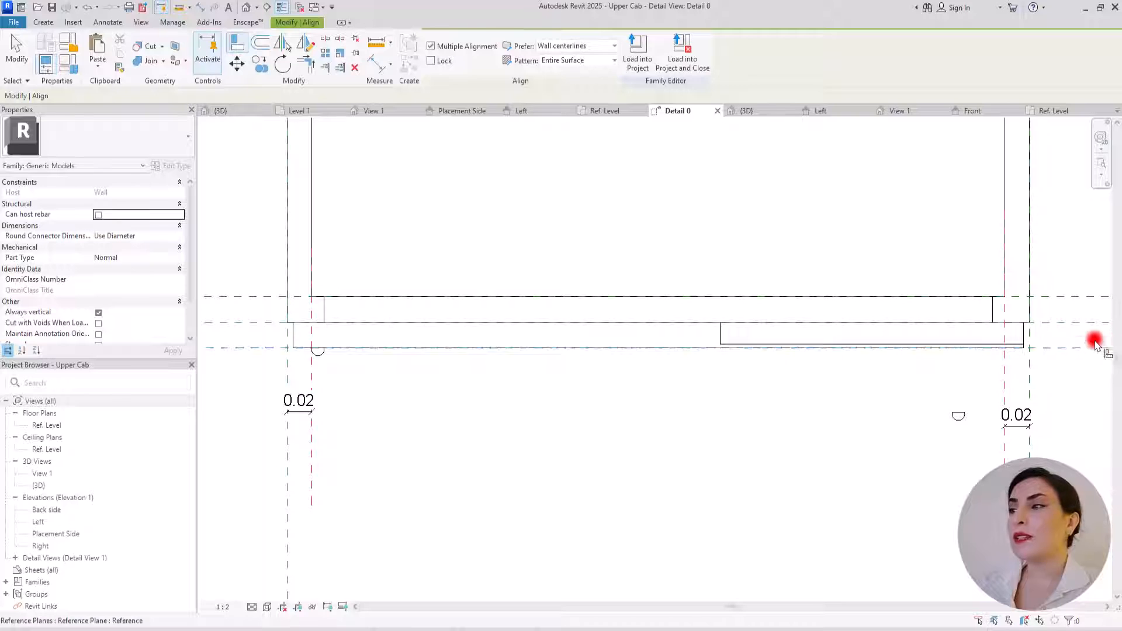
left_click(951, 349)
left_click(956, 412)
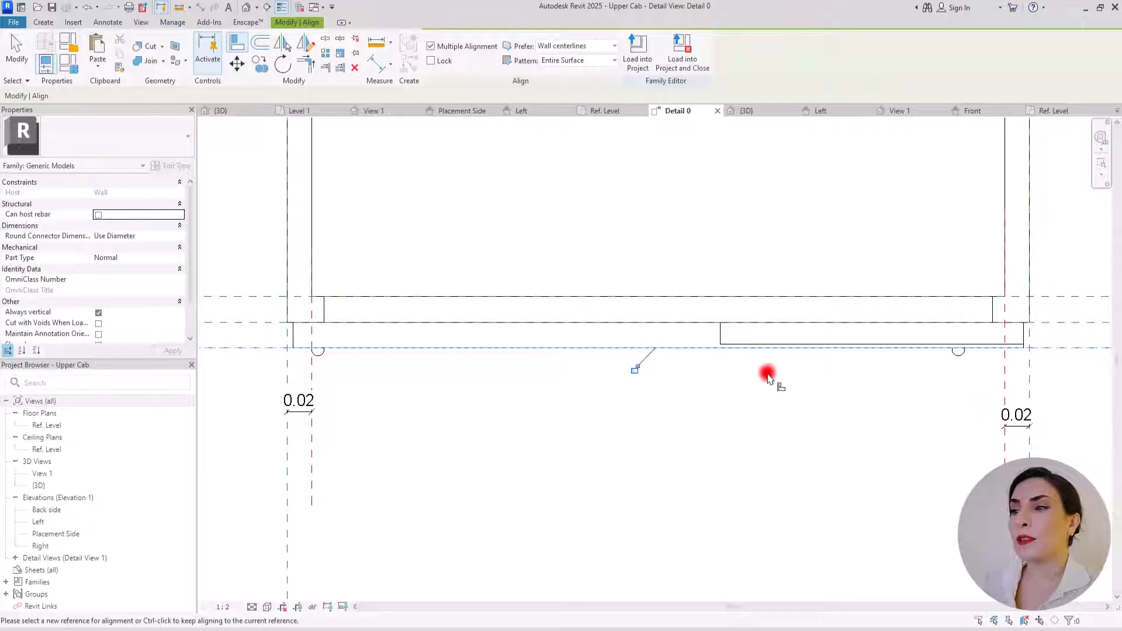
key("Escape")
left_click(1006, 378)
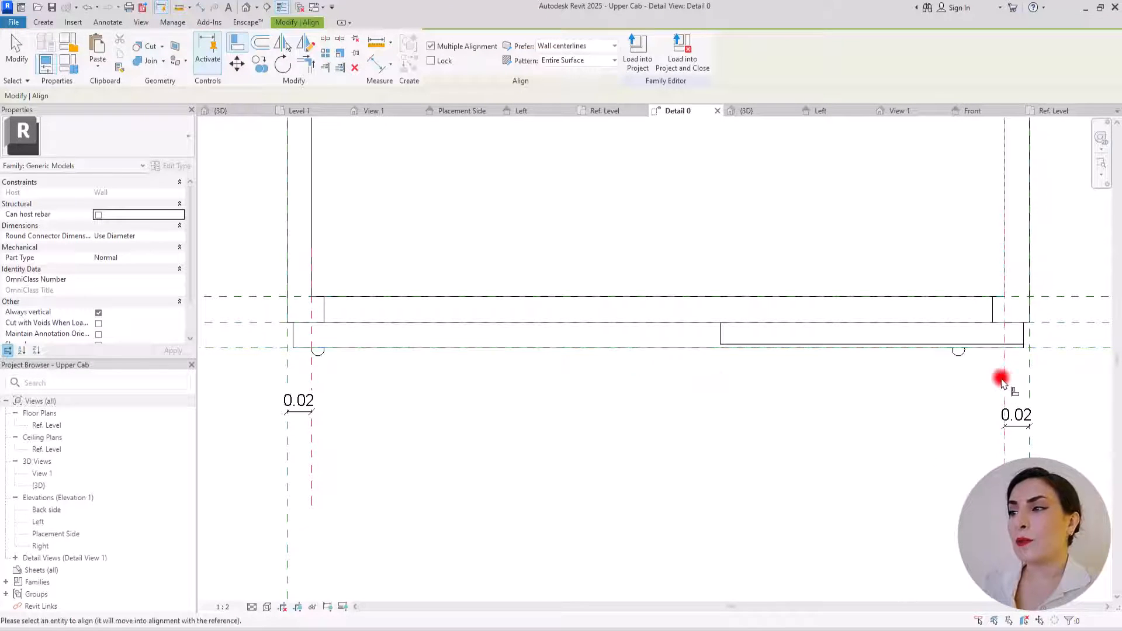
left_click(970, 351)
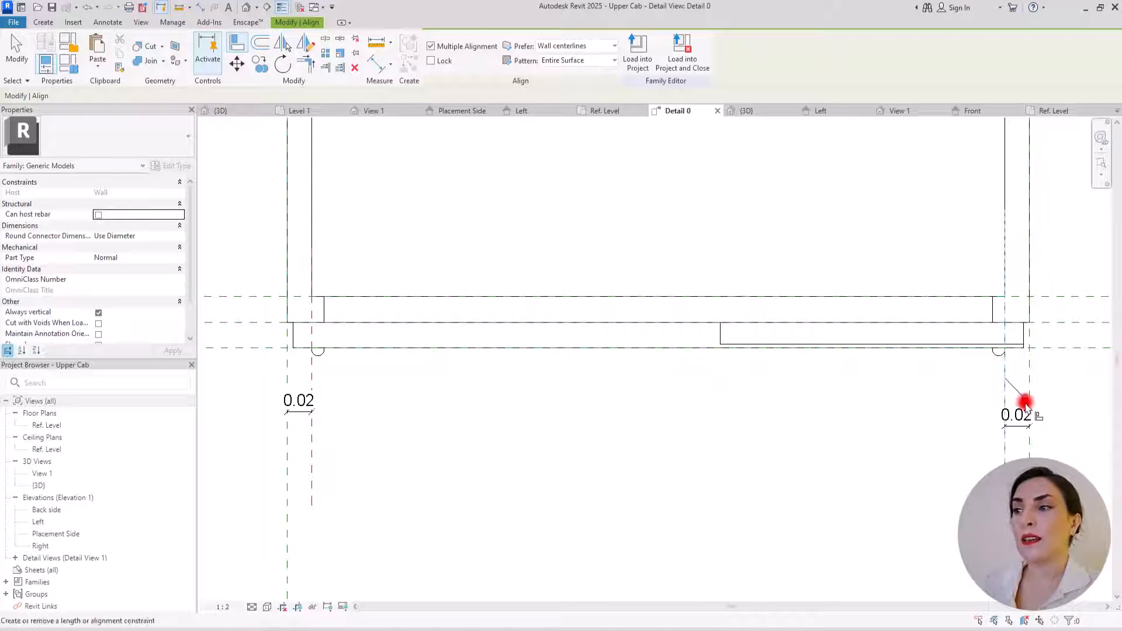
key("Escape")
key("Escape")
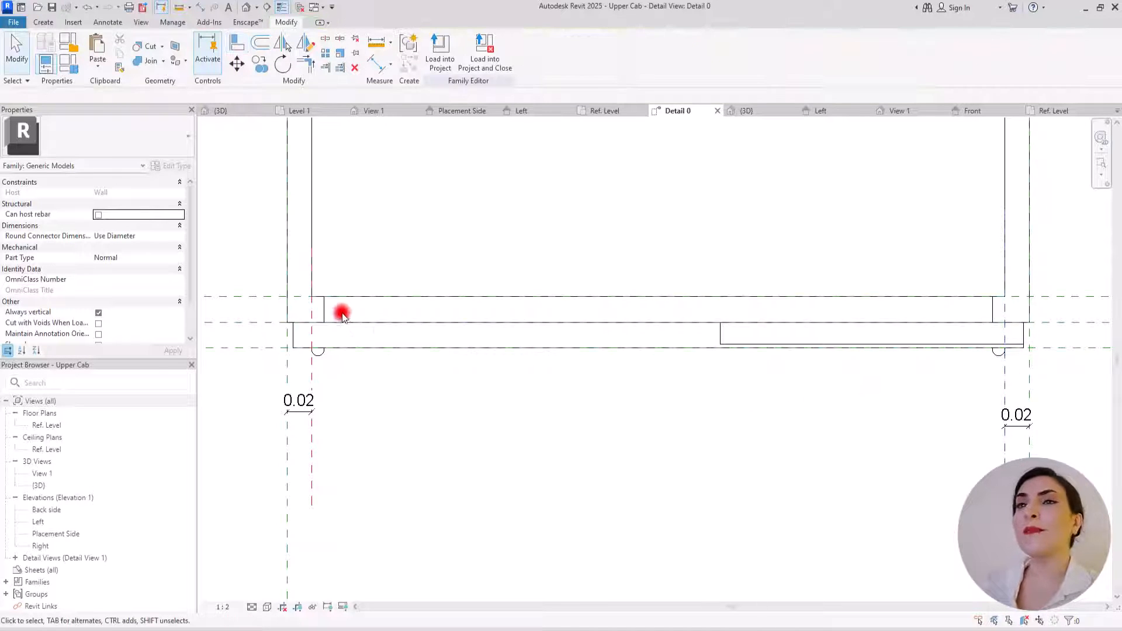
Label the handle array's item count with a new family type parameter named Number, grouped under Other.
left_click(315, 354)
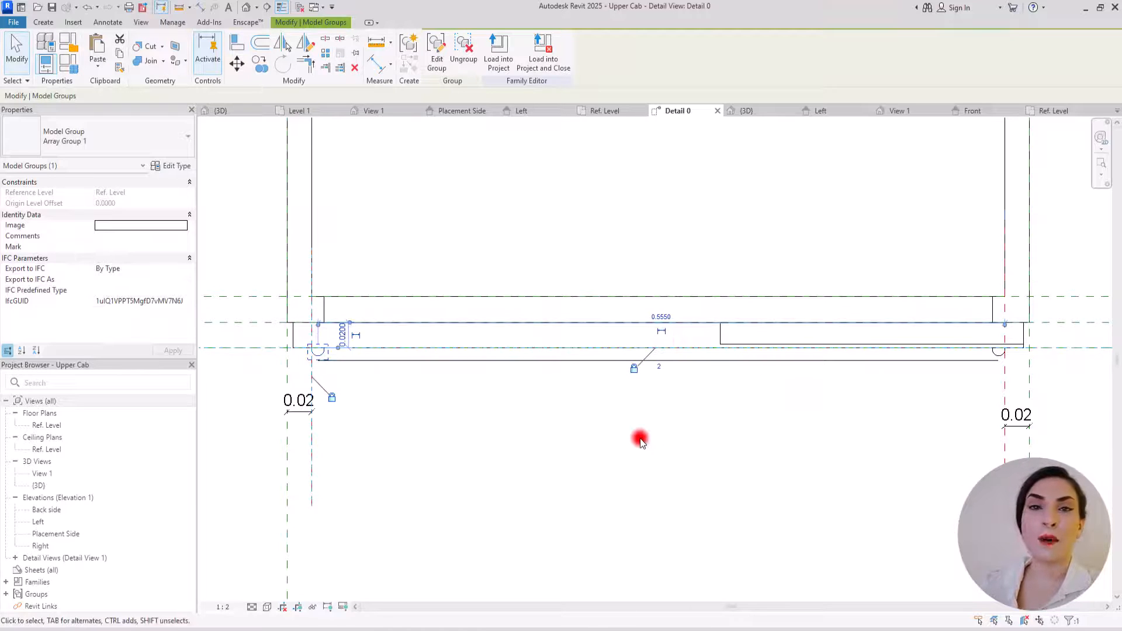
left_click(562, 365)
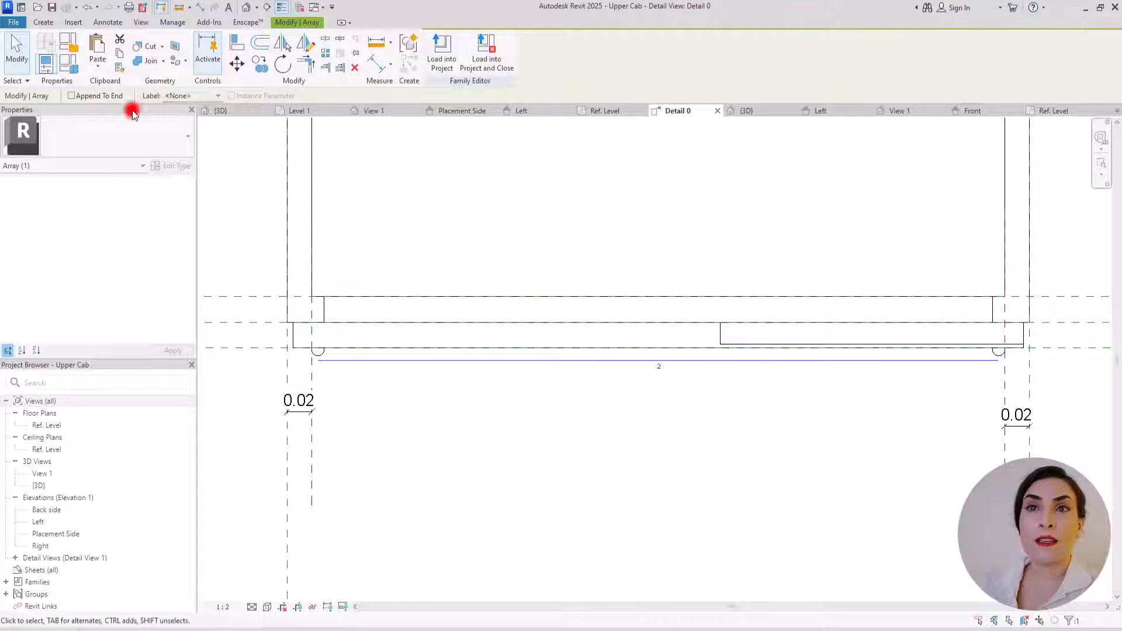
left_click(188, 95)
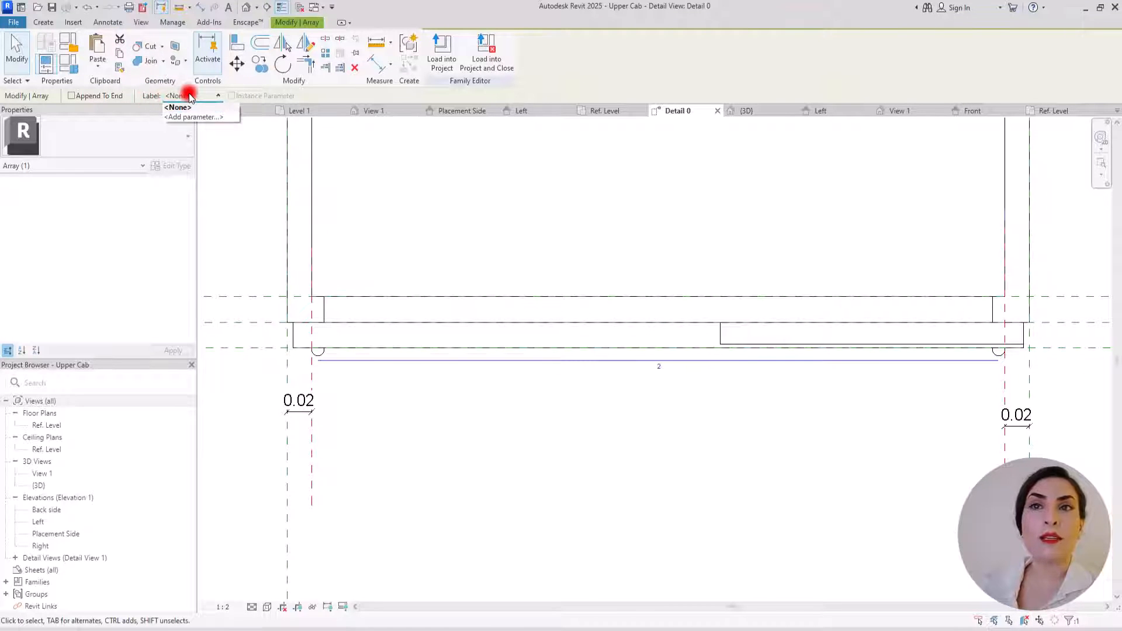
left_click(189, 119)
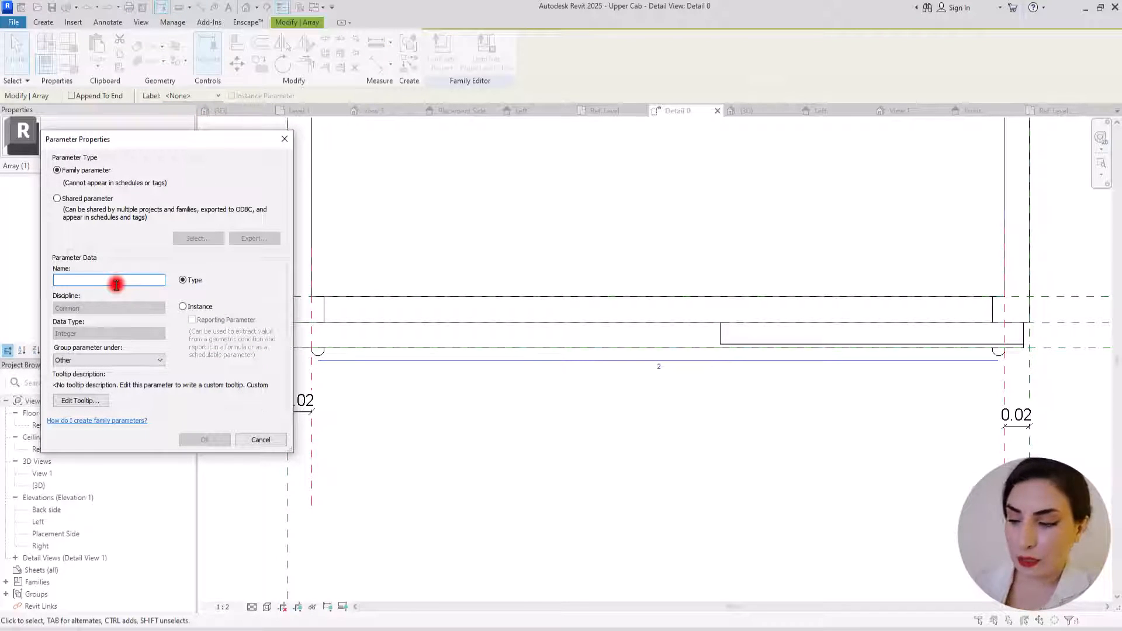
type("Number")
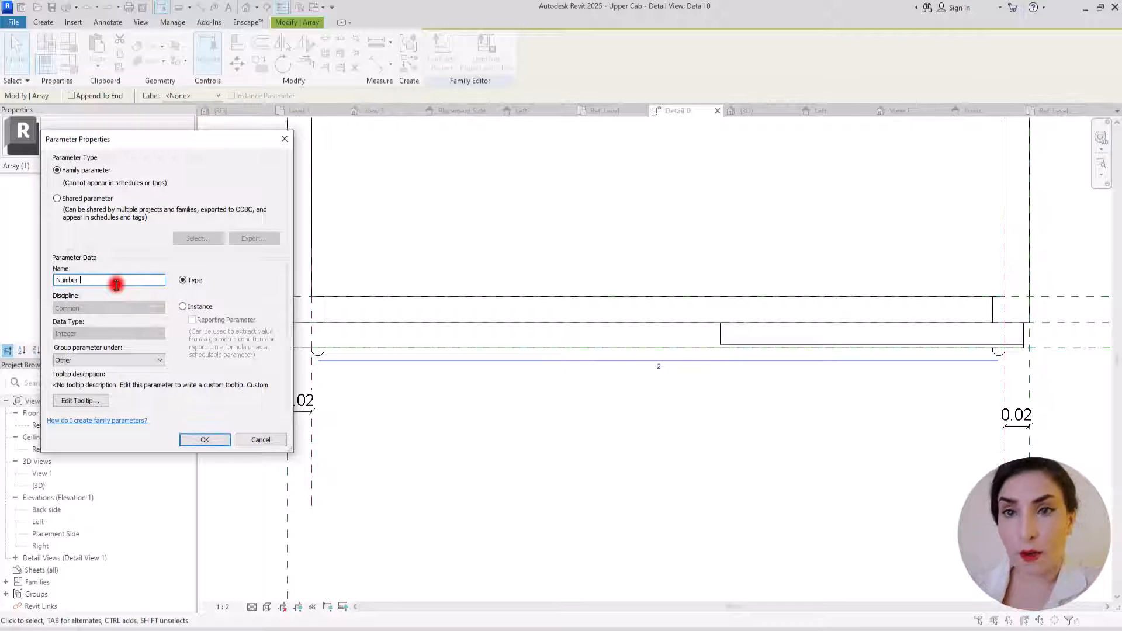
left_click(184, 307)
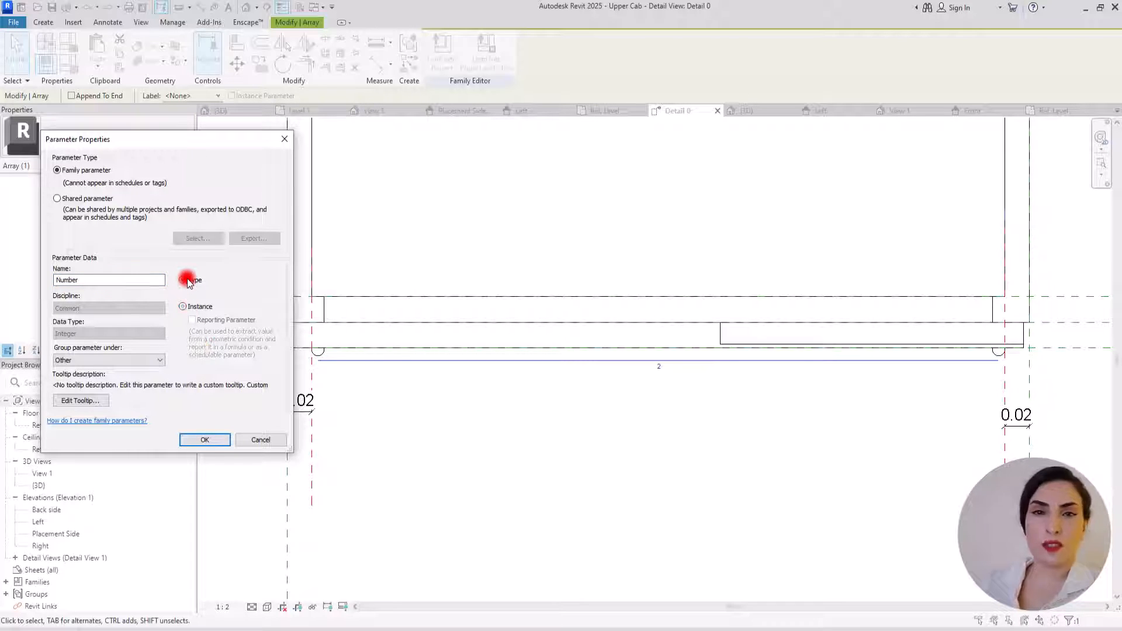
left_click(205, 439)
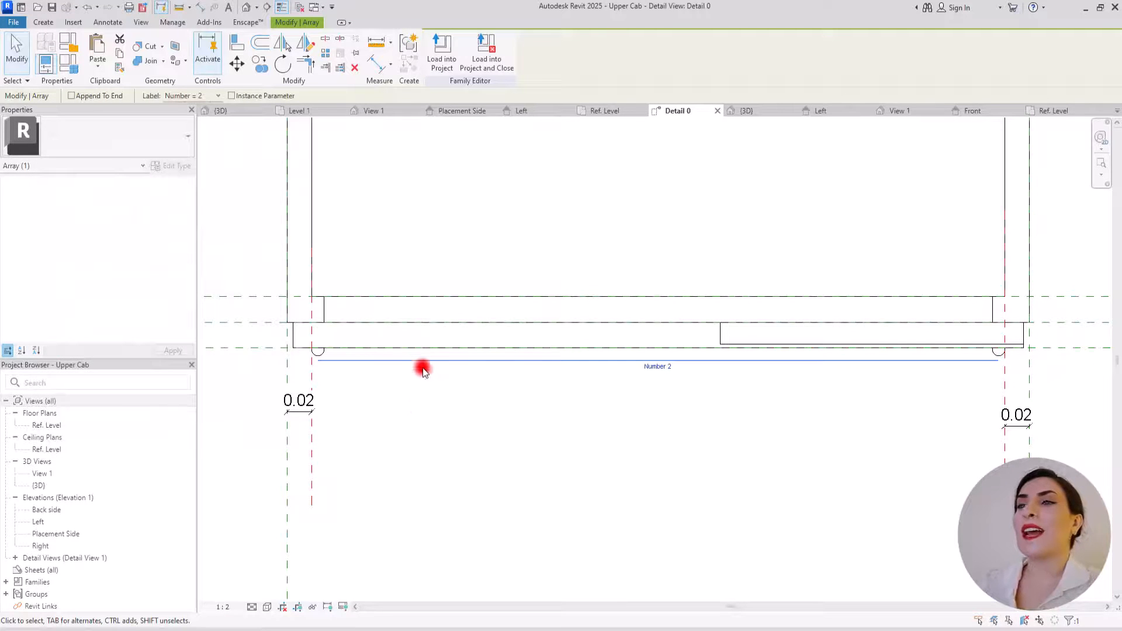
Give the Number parameter the formula W / 0.03 m and apply it to the family.
left_click(73, 65)
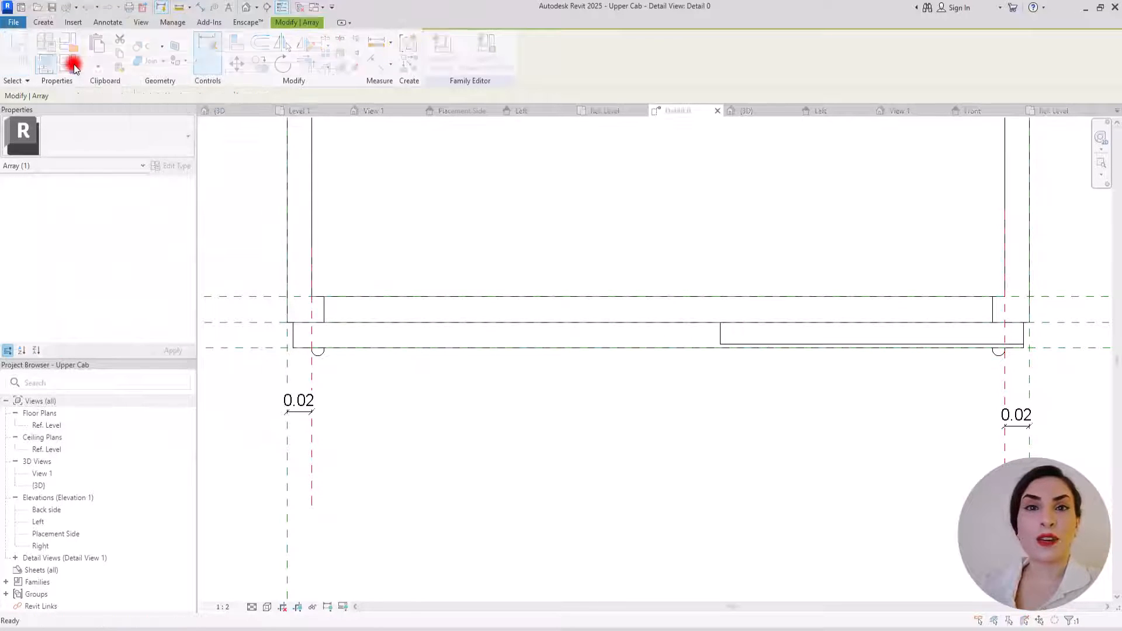
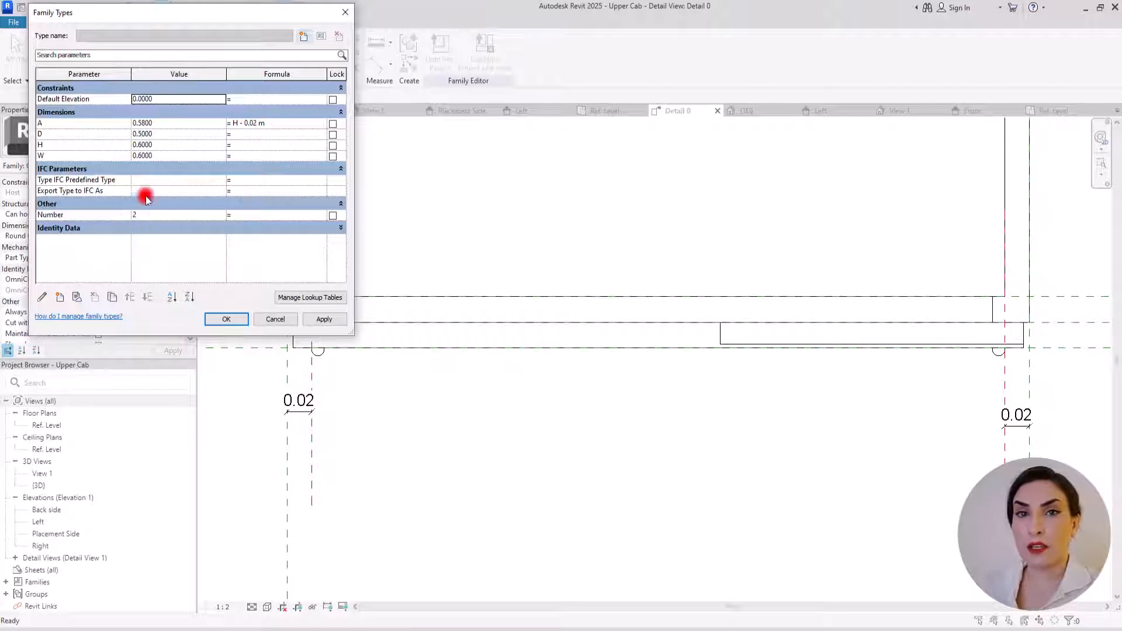
left_click(241, 214)
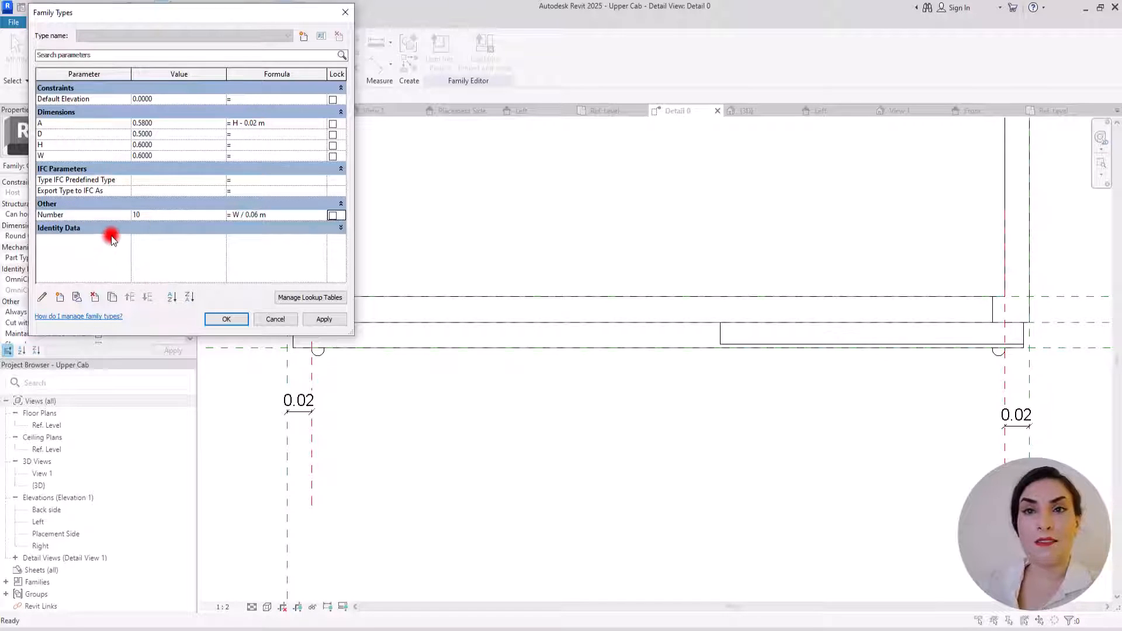
left_click(255, 218)
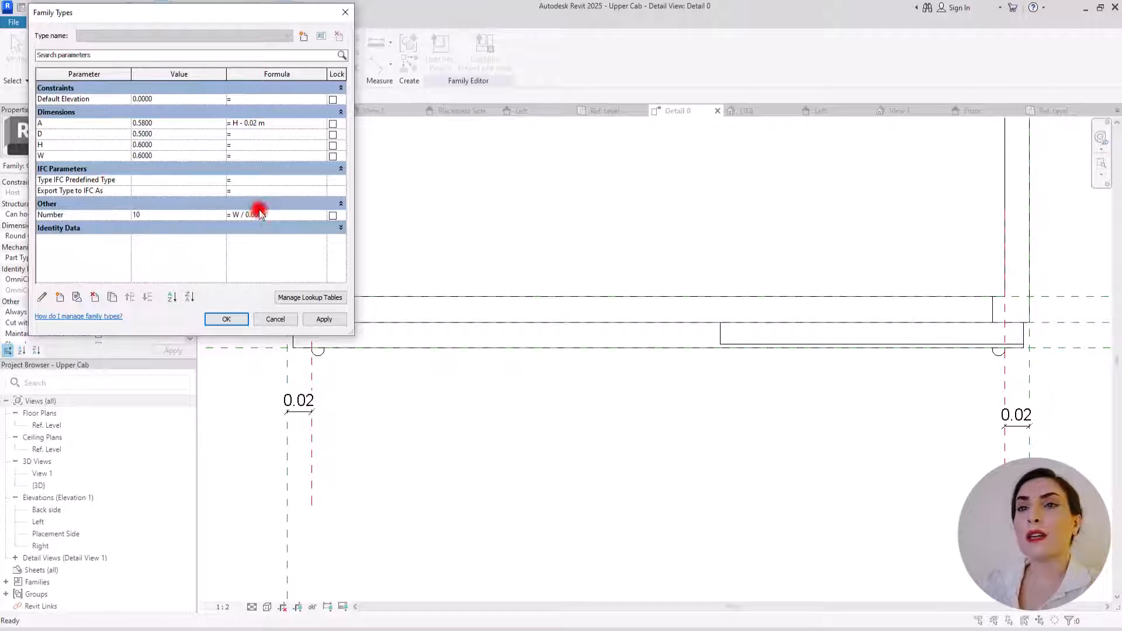
left_click(259, 207)
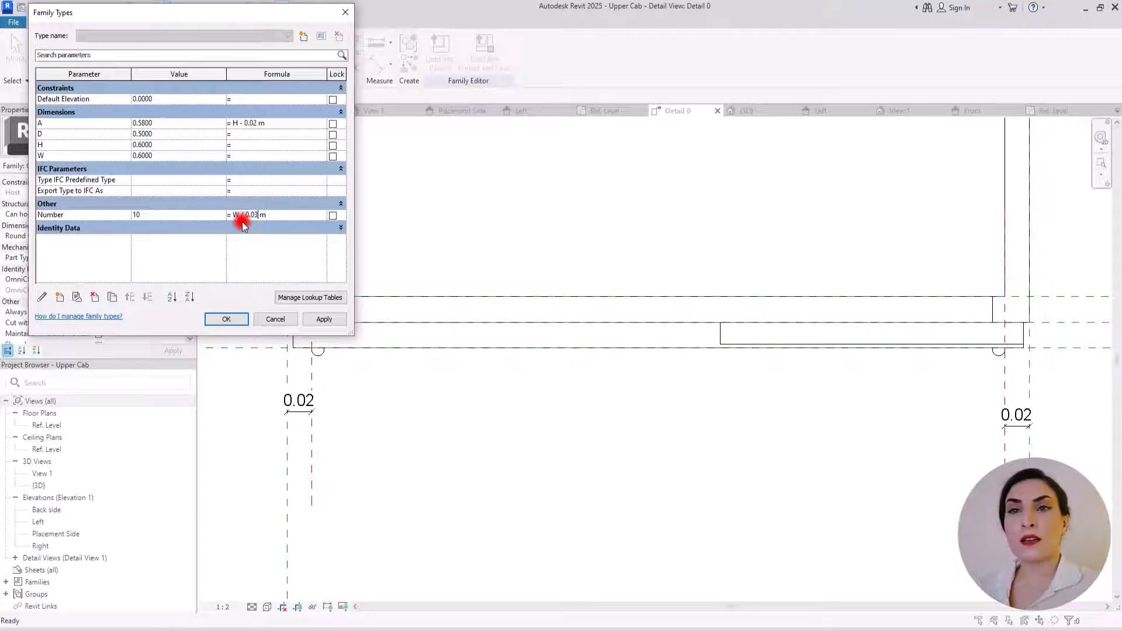
left_click(210, 269)
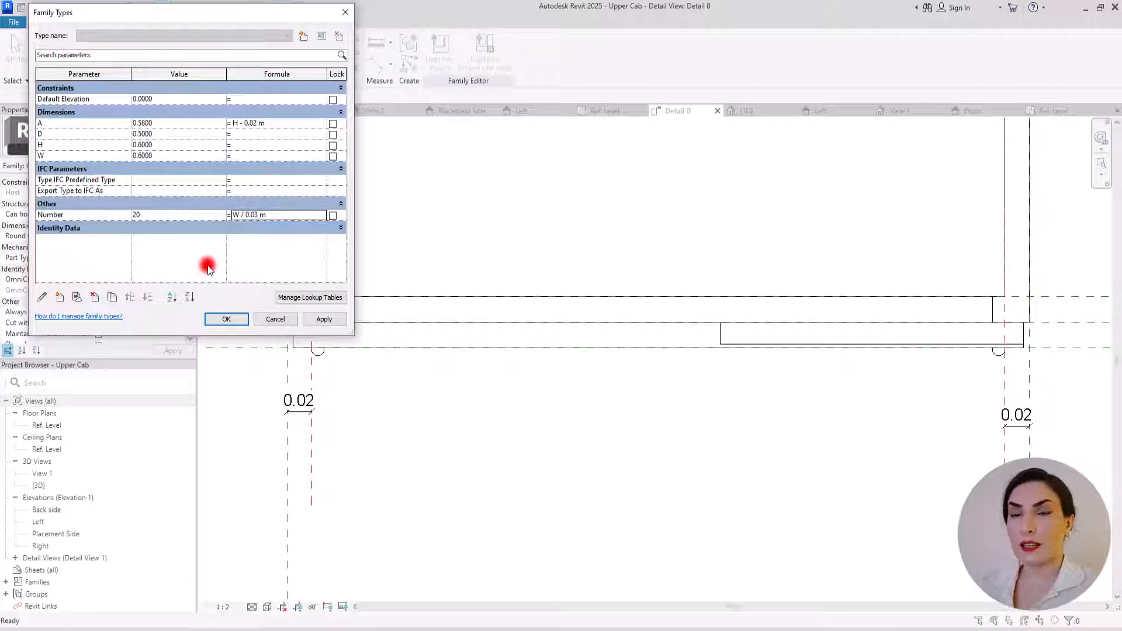
left_click(325, 320)
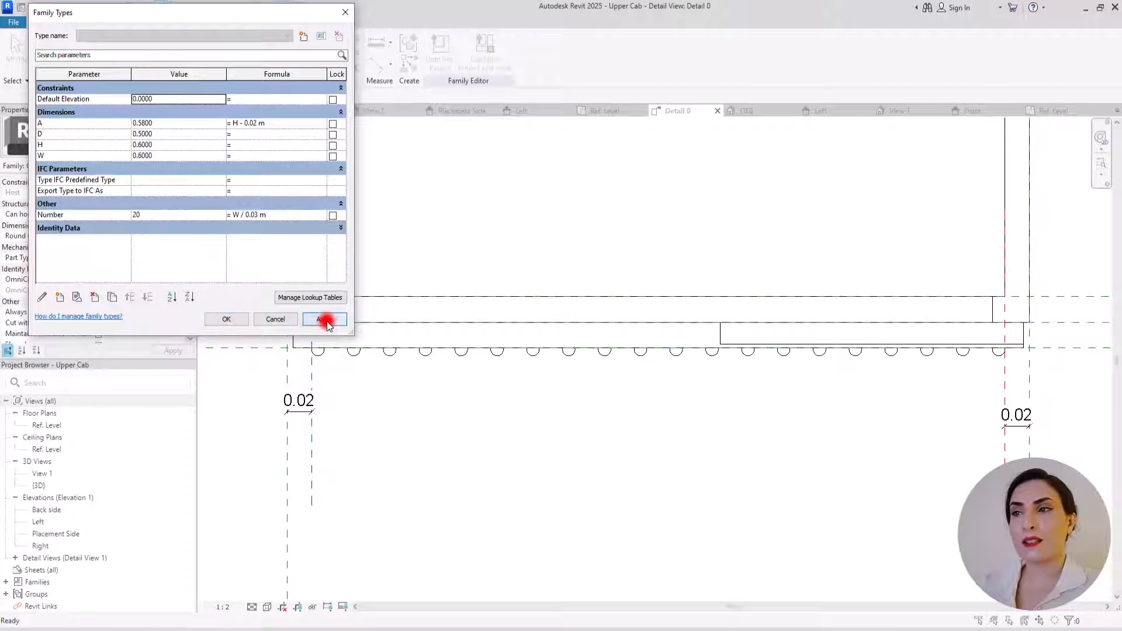
left_click(226, 320)
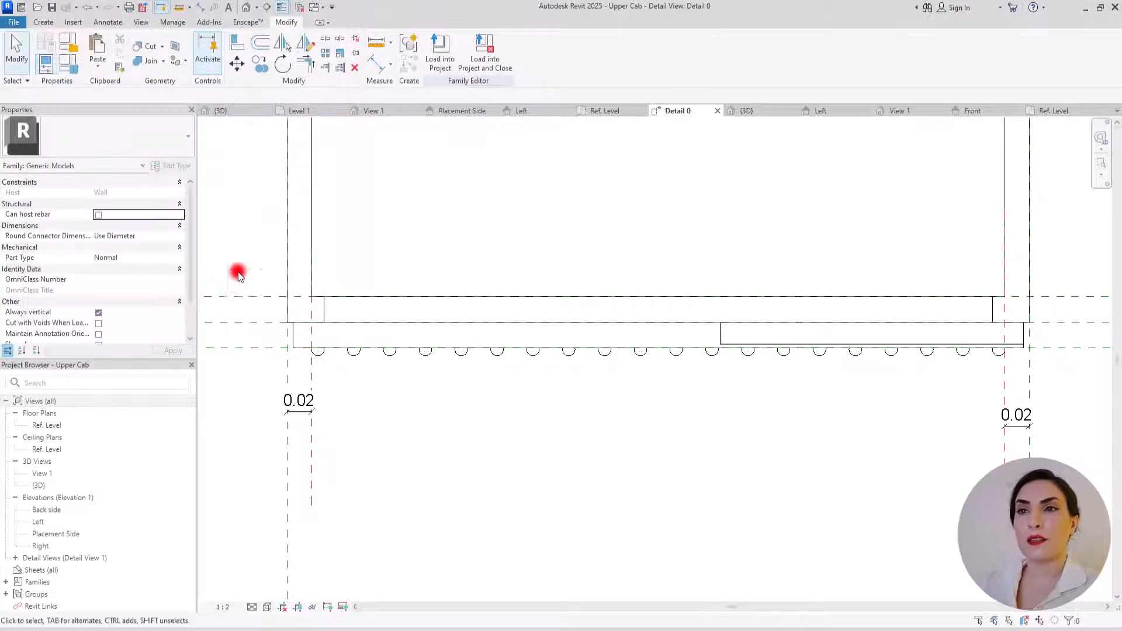
Show the cabinet front in the 3D view and set the family parameter W to 0.8.
left_click(769, 117)
middle_click_drag(584, 368, 766, 387, "shift")
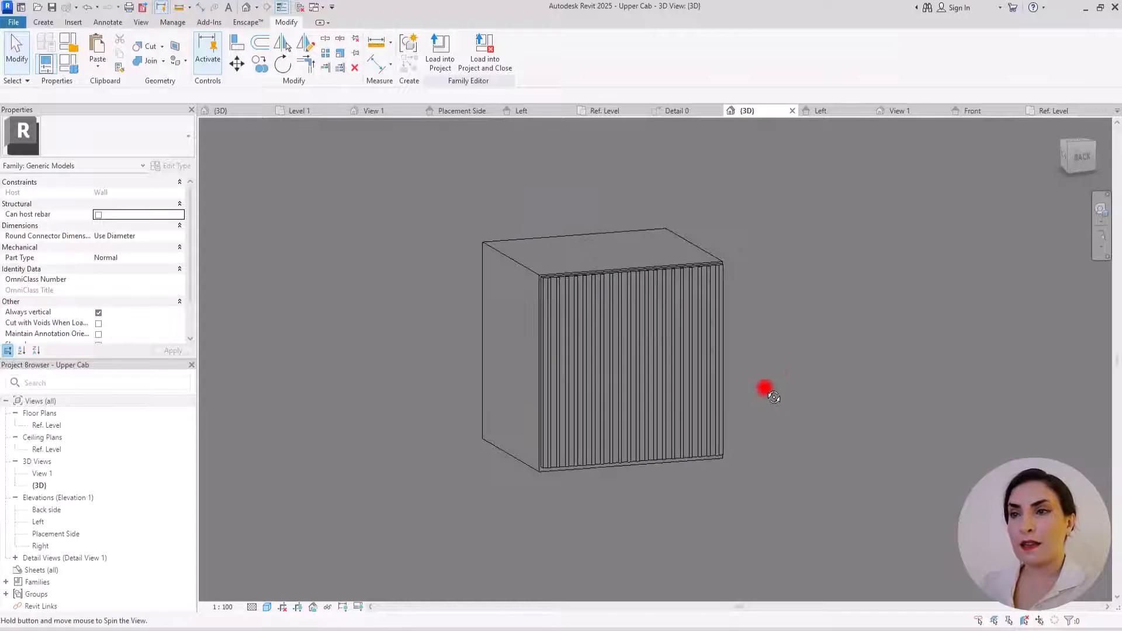
left_click(69, 64)
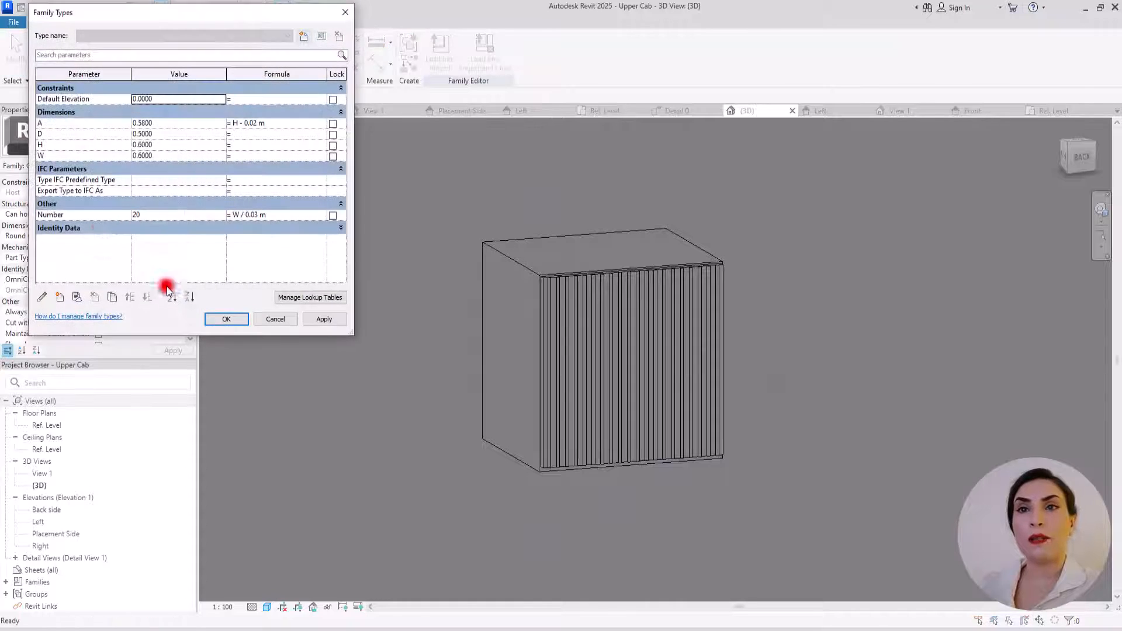
left_click(165, 157)
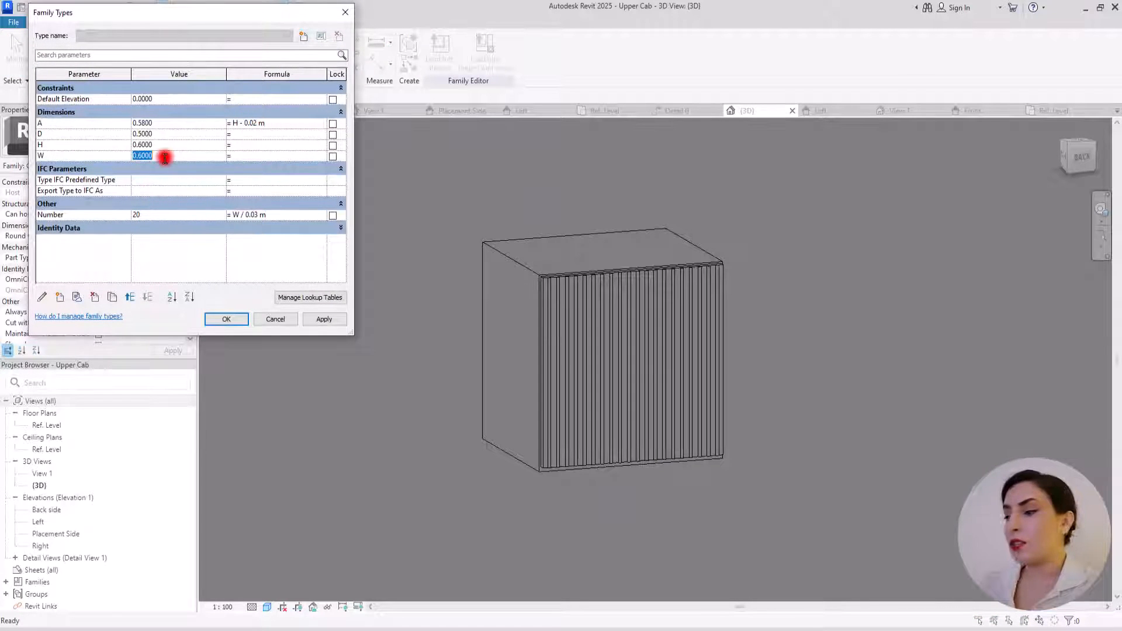
type("0.8")
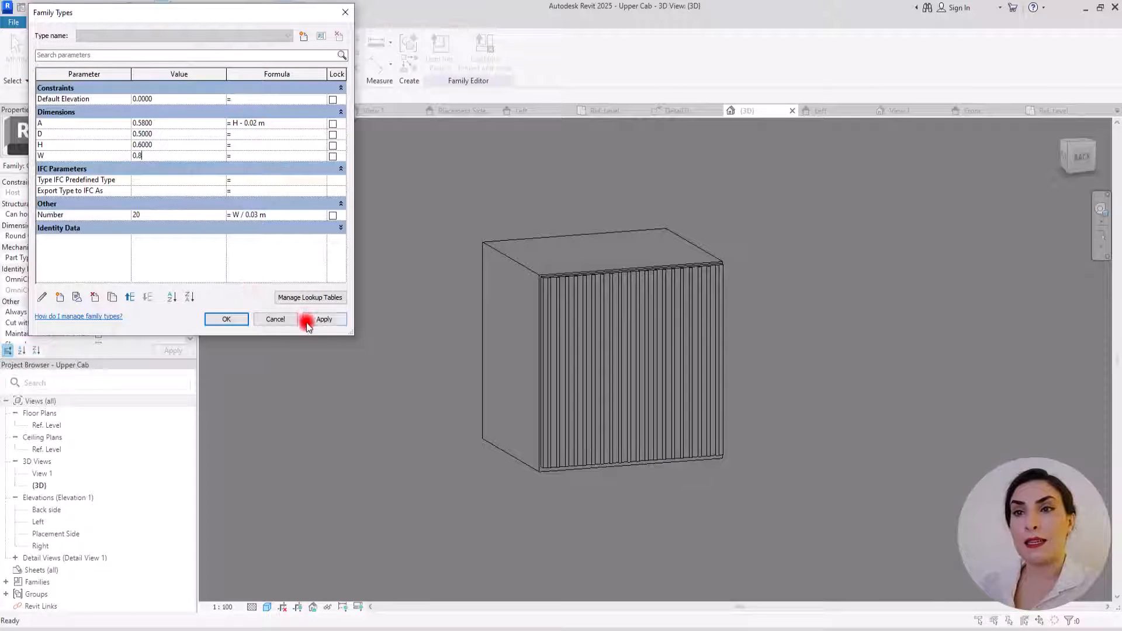
left_click(318, 318)
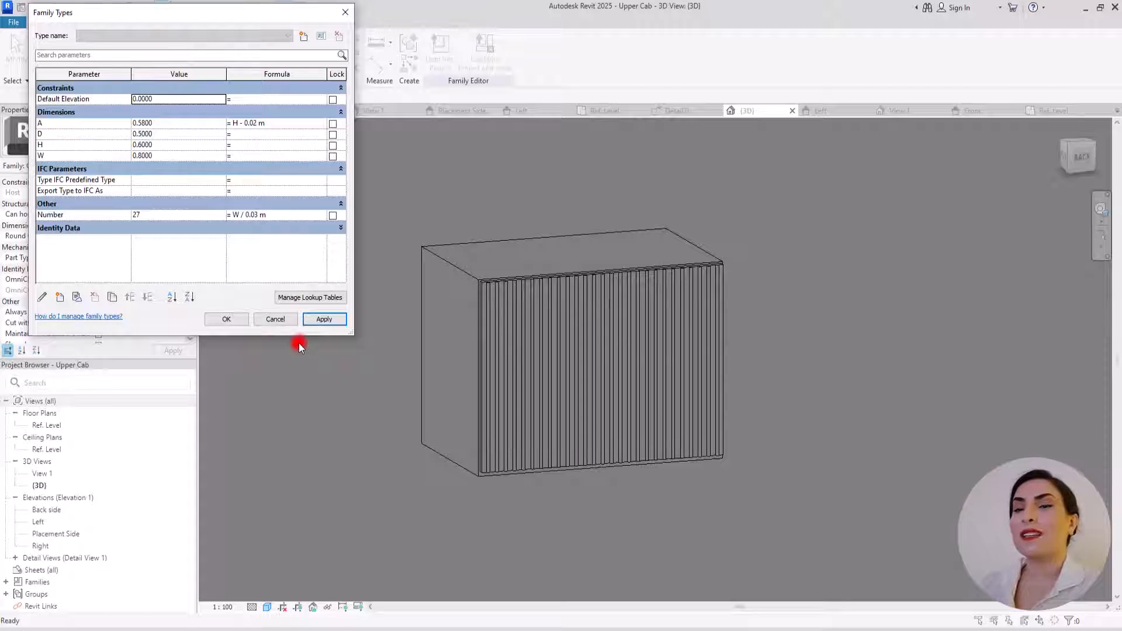
left_click(226, 319)
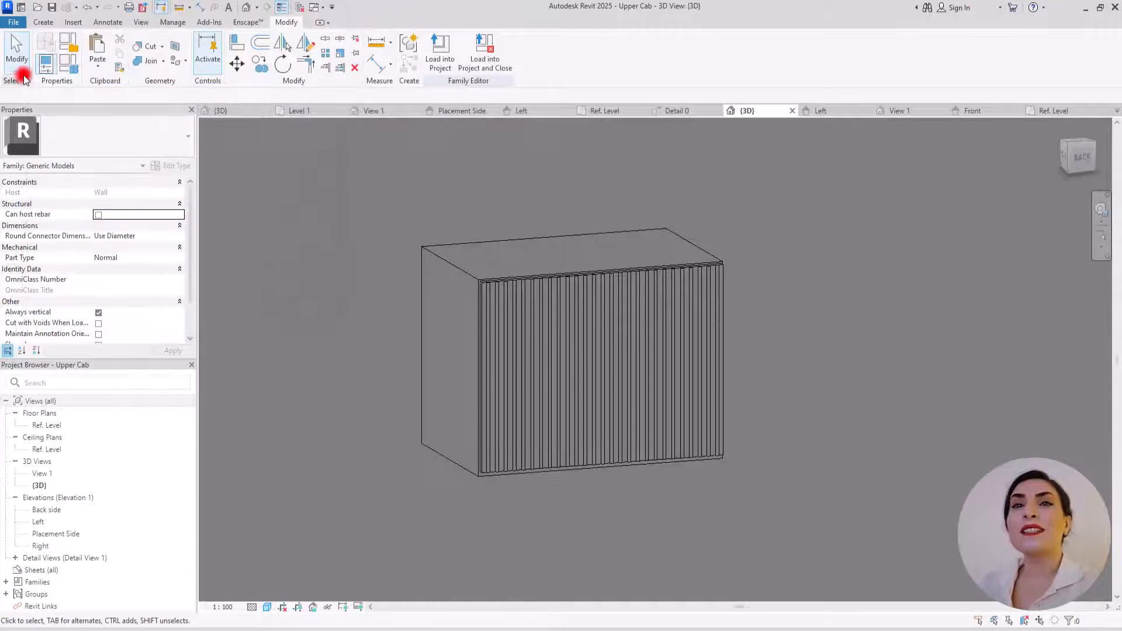
Save the family as Upper detail Cab and load it into the 3D Kitchen project without placing an instance.
left_click(13, 26)
left_click(70, 89)
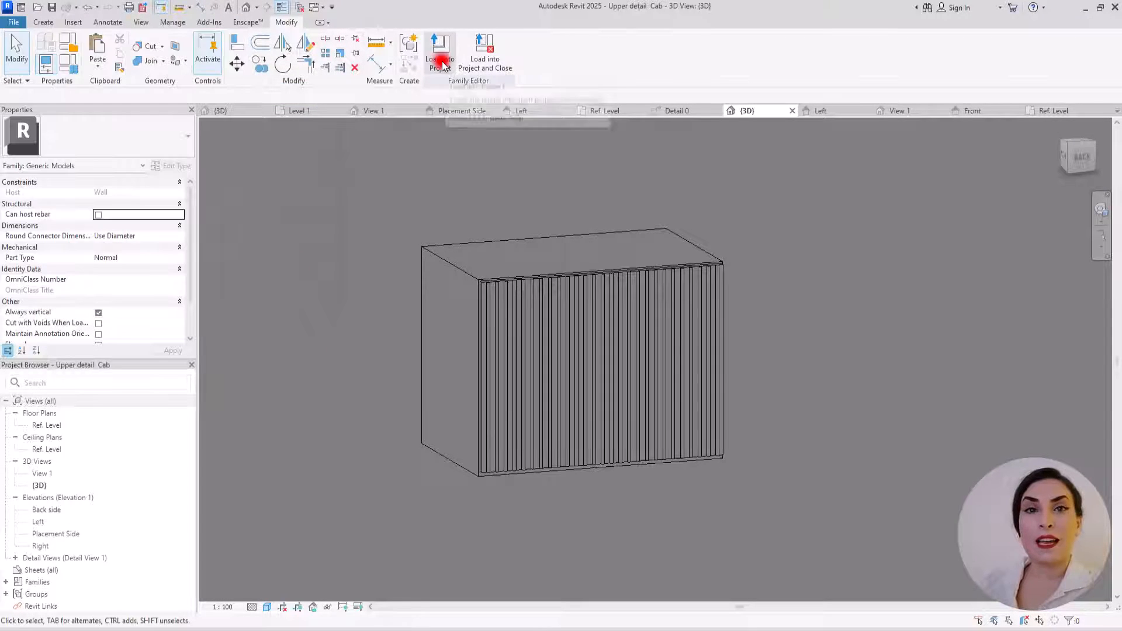
left_click(442, 62)
left_click(490, 257)
left_click(498, 285)
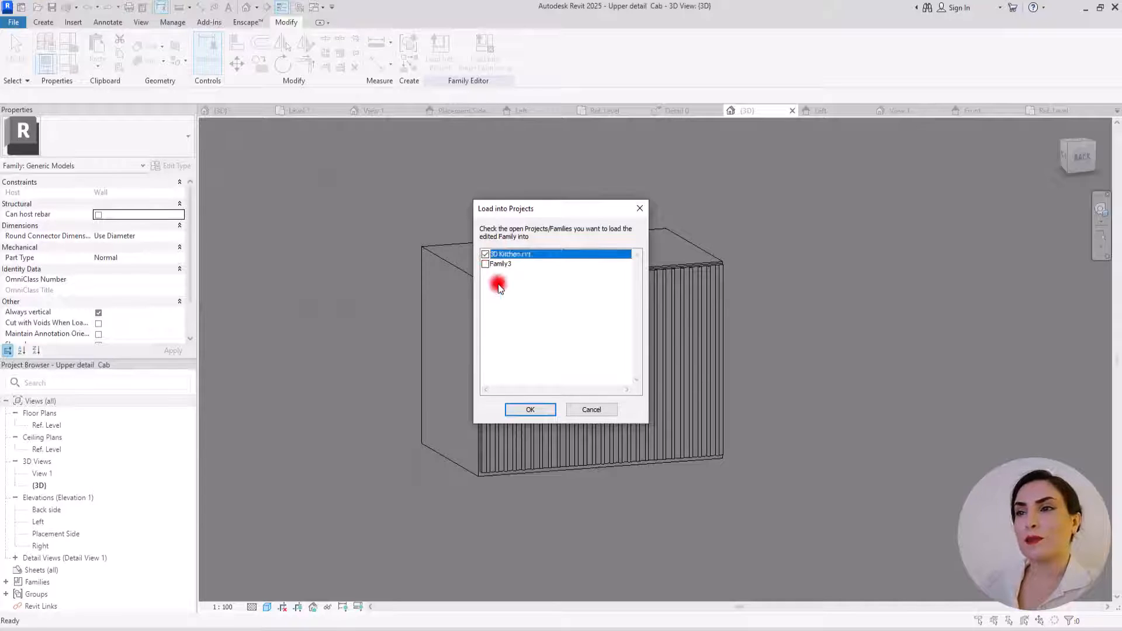
left_click(546, 410)
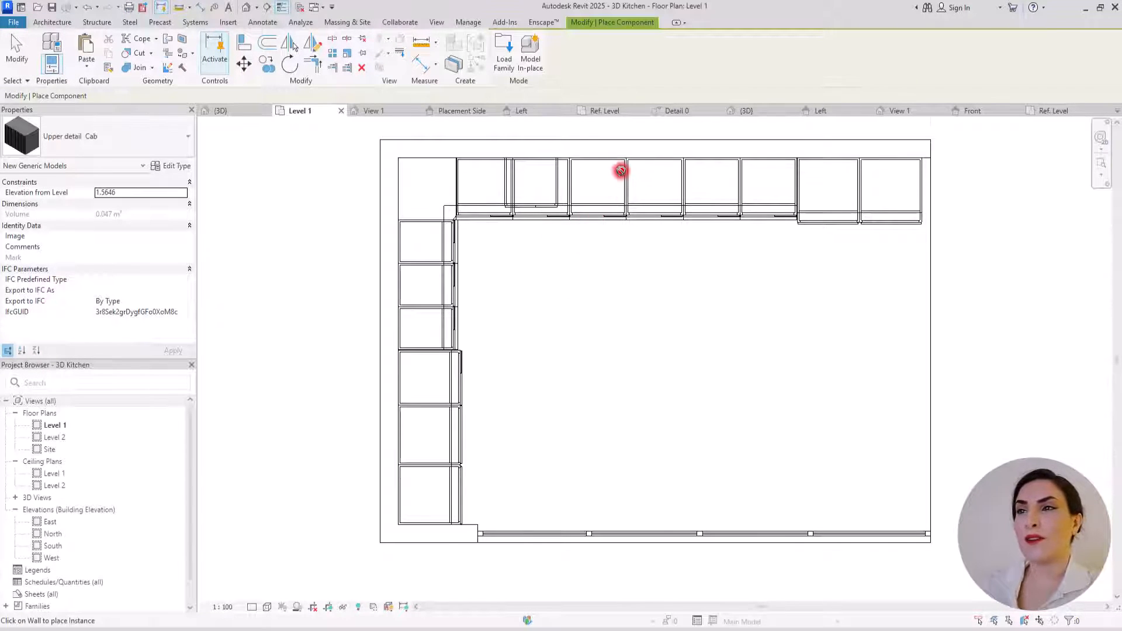
key("Escape")
key("Escape")
From the kitchen's 3D view, open the plain Upper Cab cabinet's family for editing and close the inactive views.
left_click(232, 110)
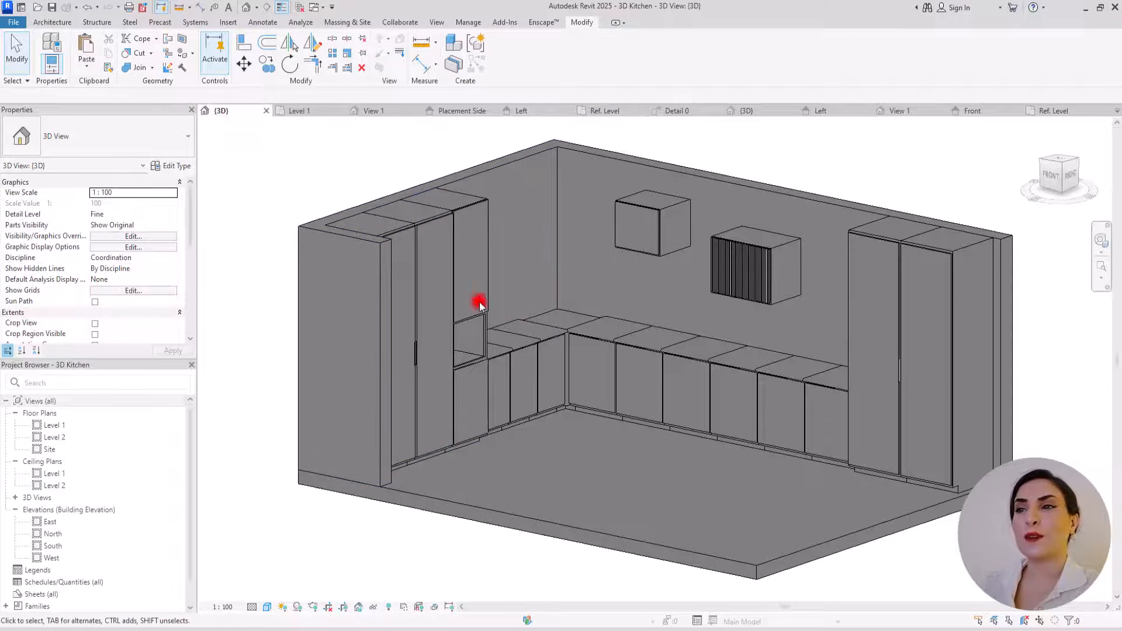
mouse_move(671, 385)
middle_mouse_down("shift")
mouse_move(689, 346)
mouse_move(672, 391)
middle_mouse_up("shift")
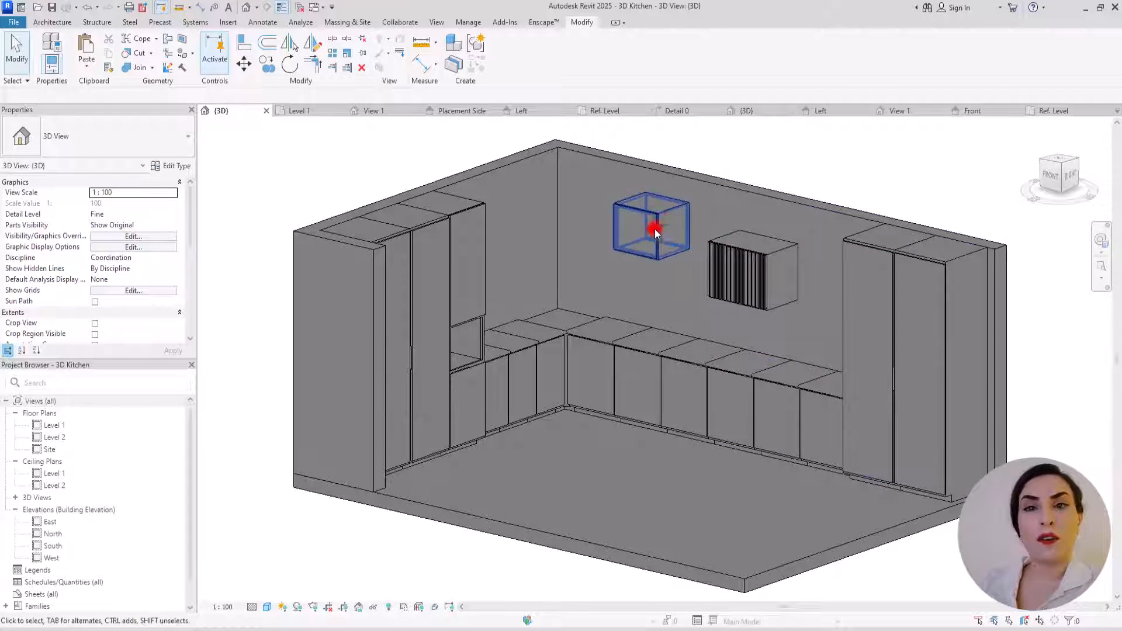
left_click(671, 236)
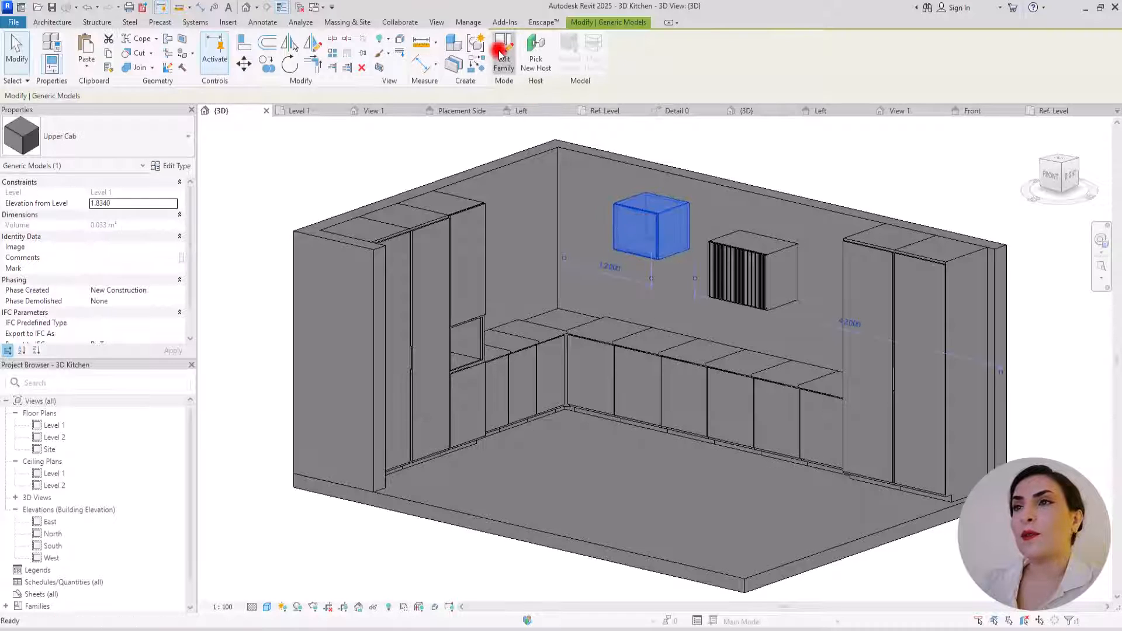
left_click(500, 51)
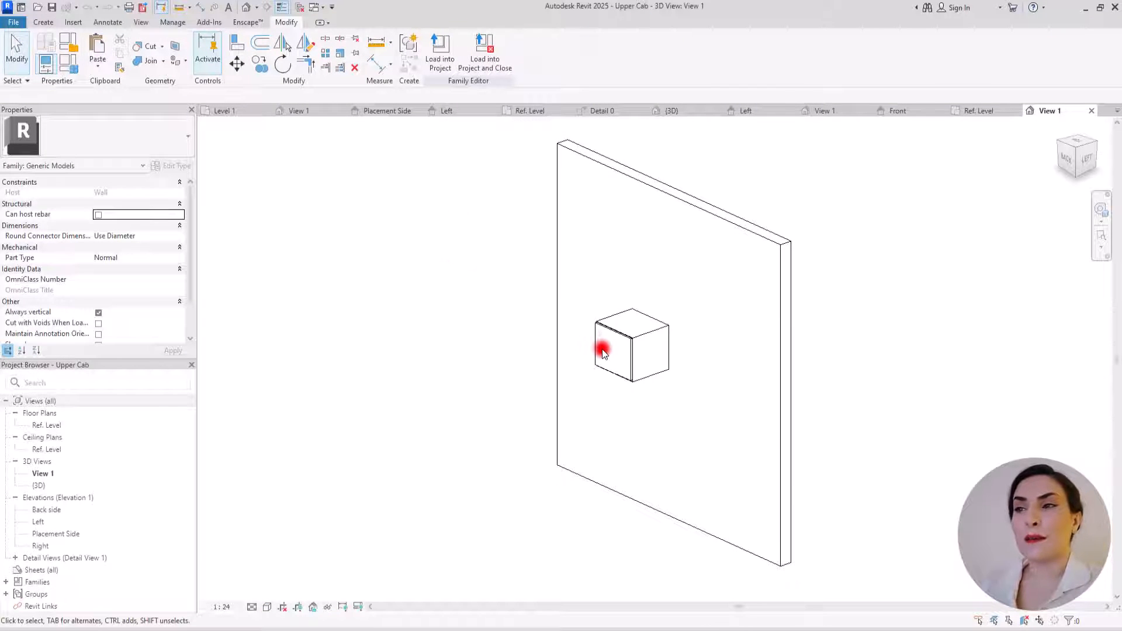
scroll(602, 351, "up", 6)
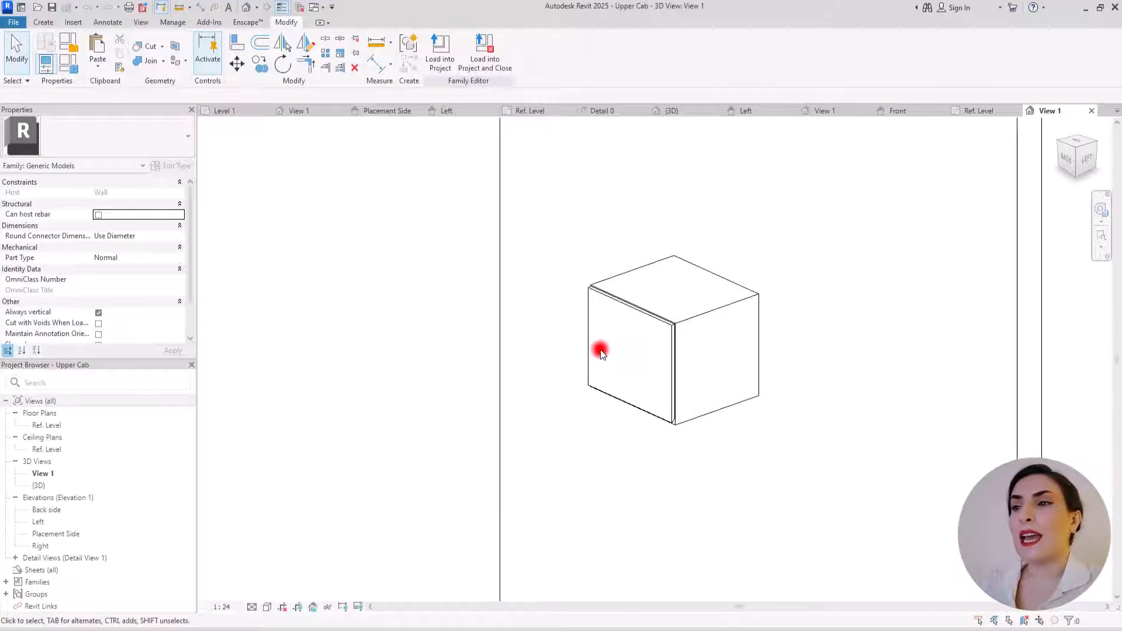
left_click(298, 8)
scroll(350, 230, "down", 4)
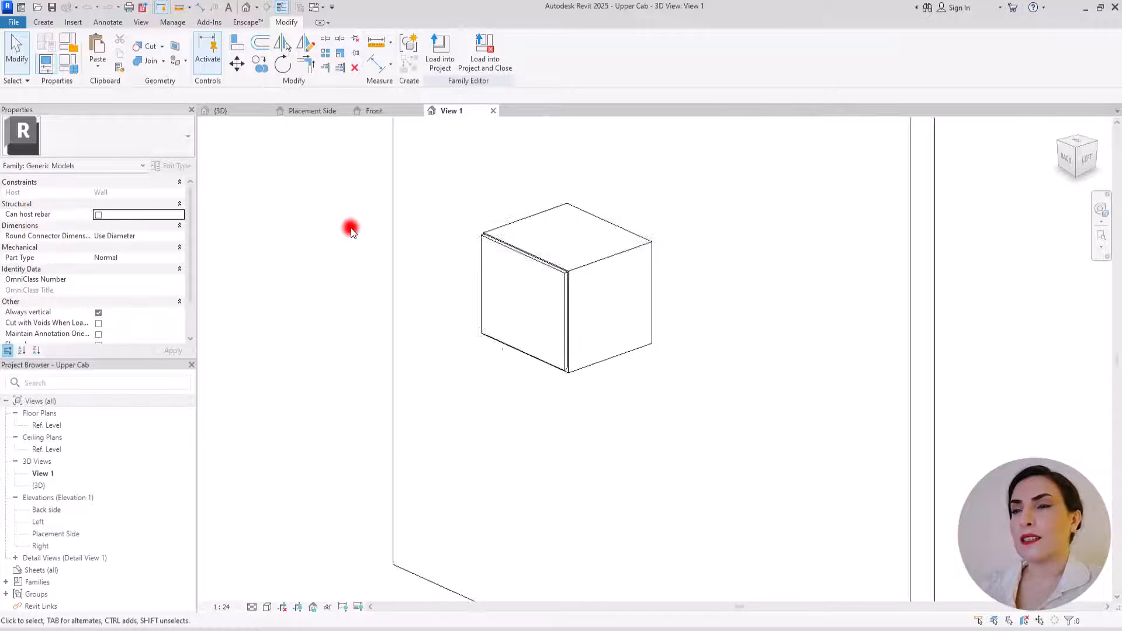
middle_click_drag(526, 305, 20, 464, "shift")
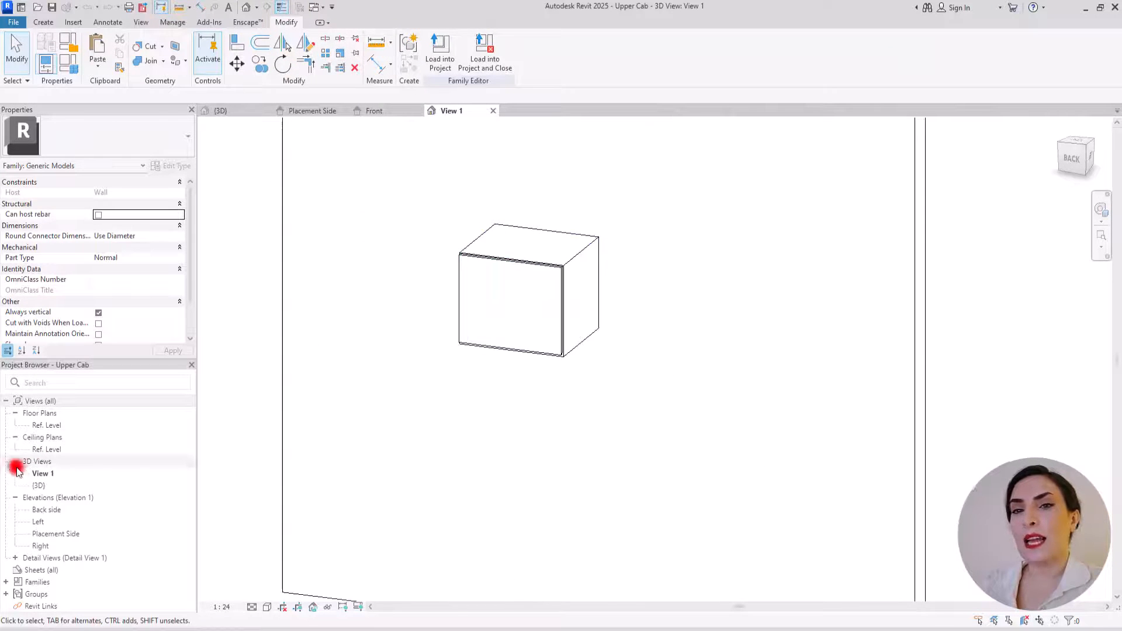
In the Placement Side elevation, delete the 0.02-thick door extrusion and the handle's void extrusion at the cabinet's lower edge.
double_click(47, 533)
scroll(611, 372, "up", 5)
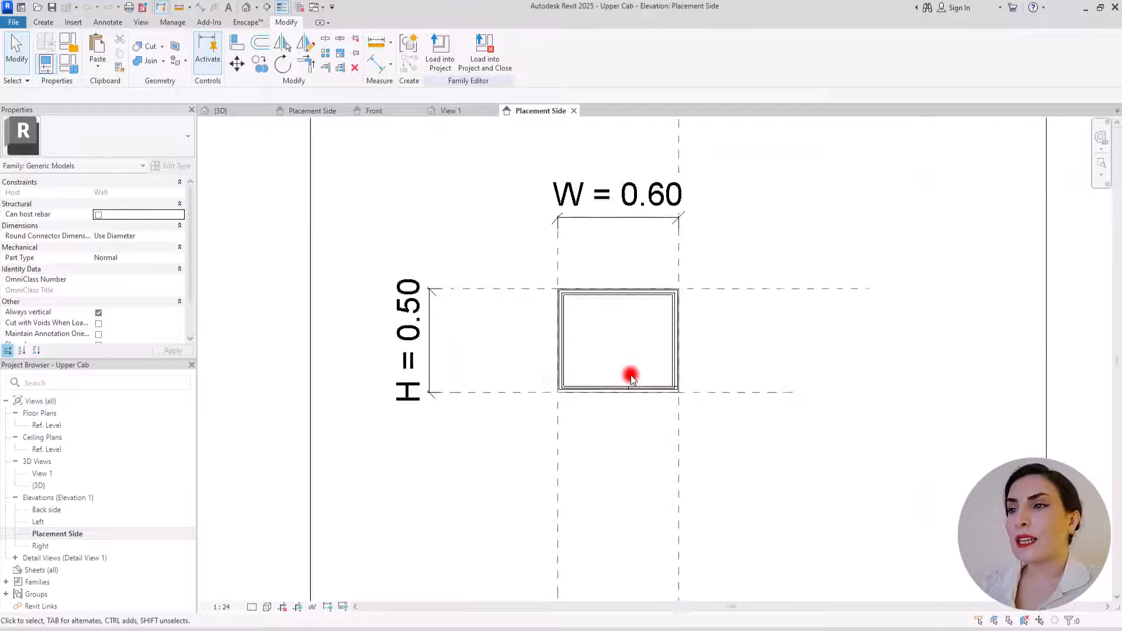
left_click(509, 216)
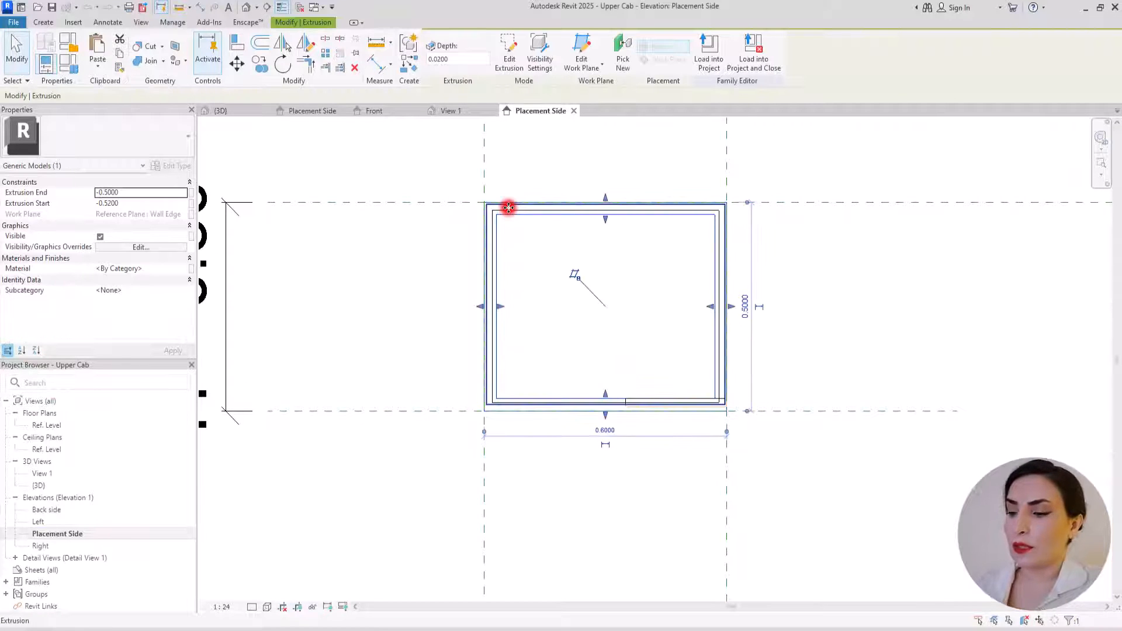
left_click(508, 207)
left_click(520, 165)
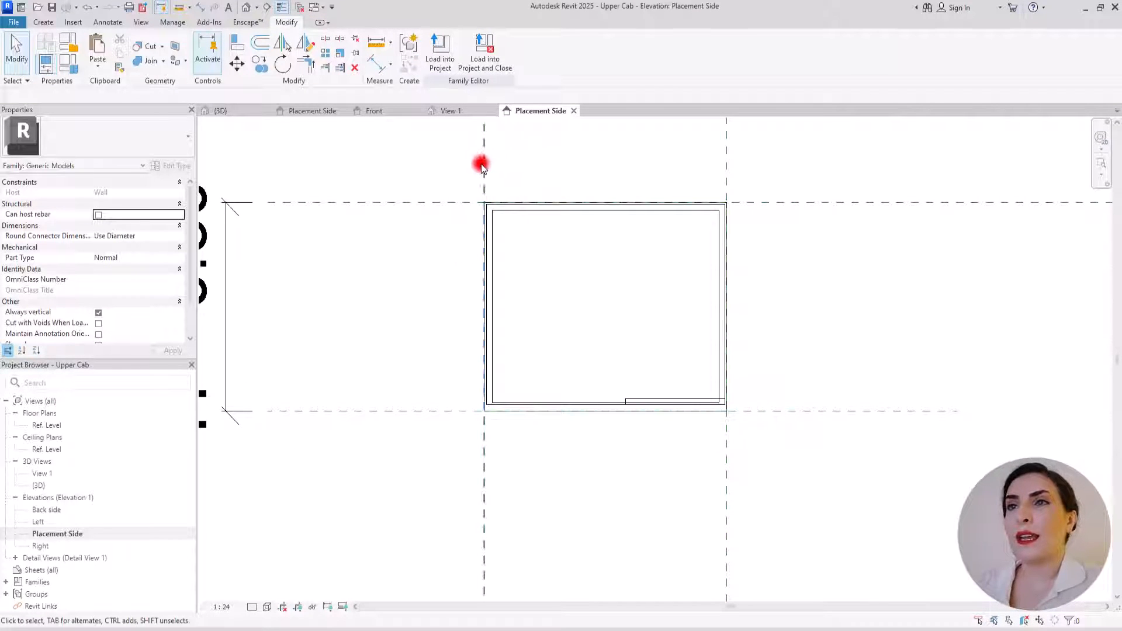
left_click(645, 401)
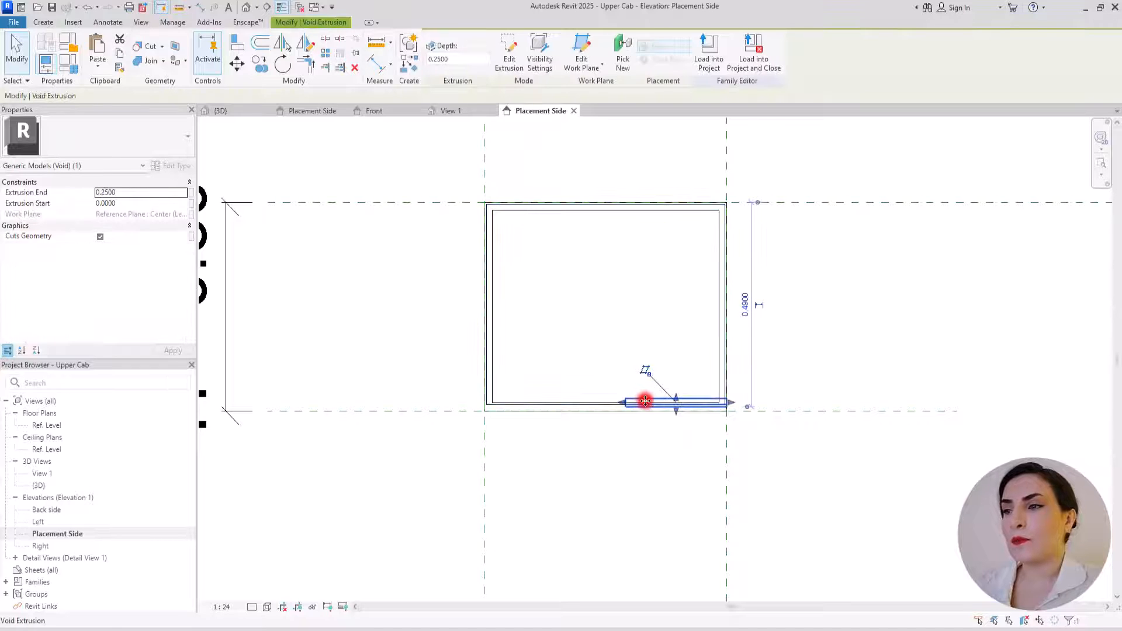
key("Delete")
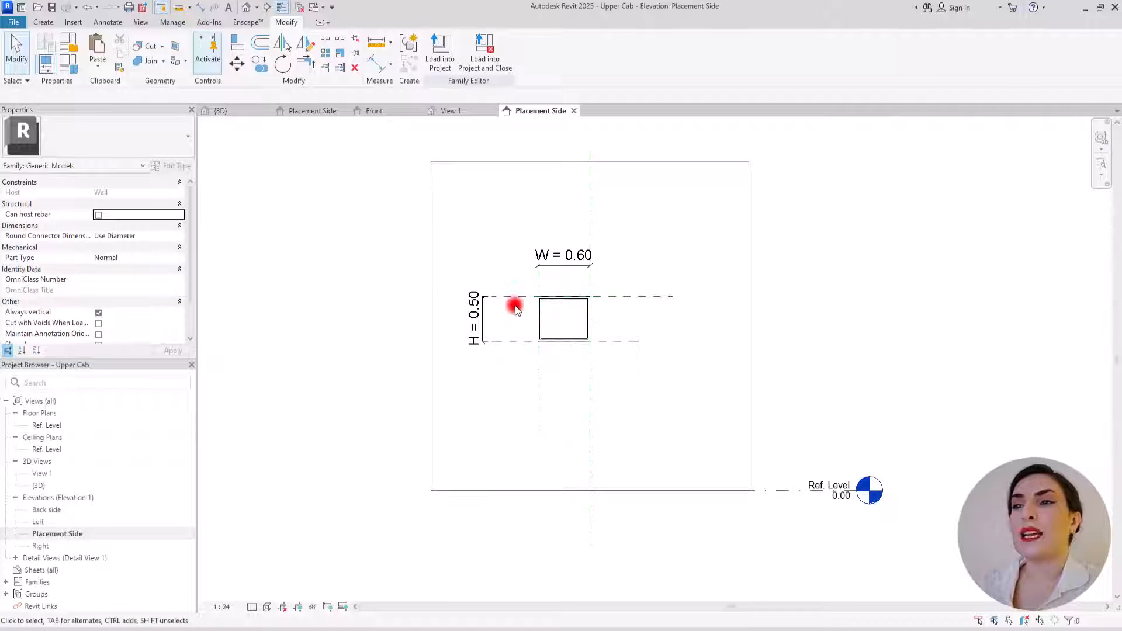
Set the family parameters H to 1.4 and W to 1.1 and apply them.
left_click(59, 66)
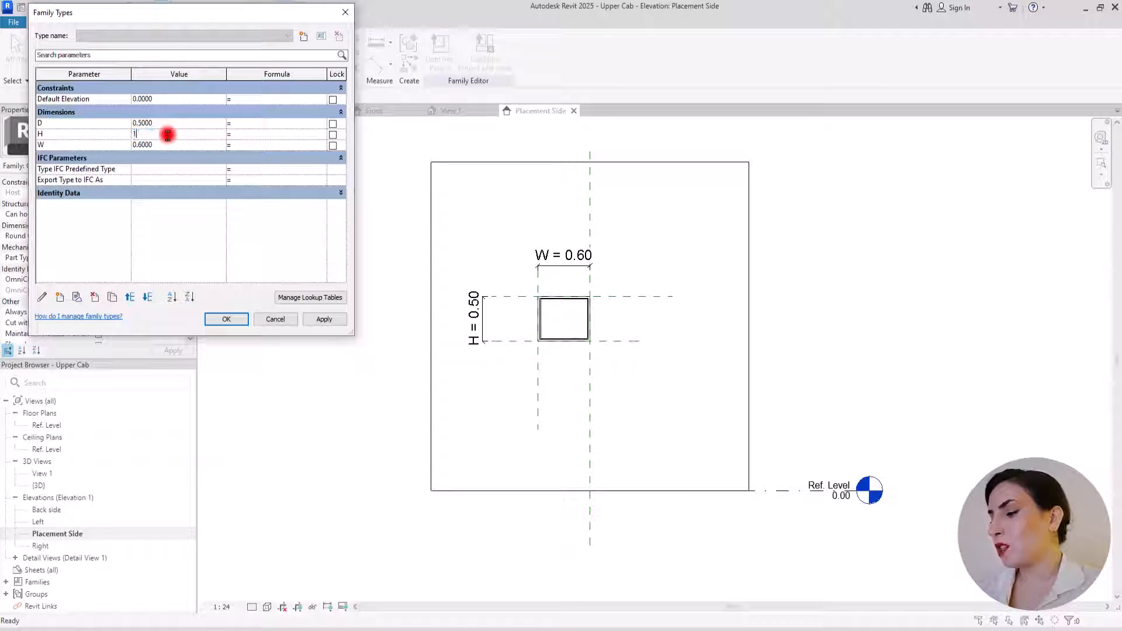
type("1.4")
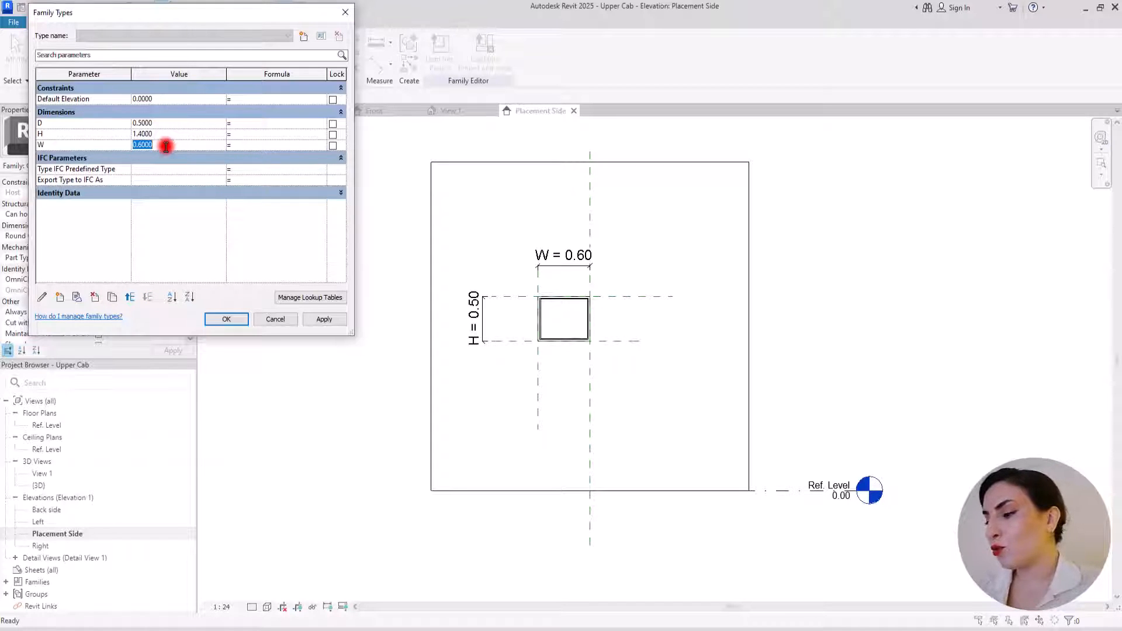
type("1.1")
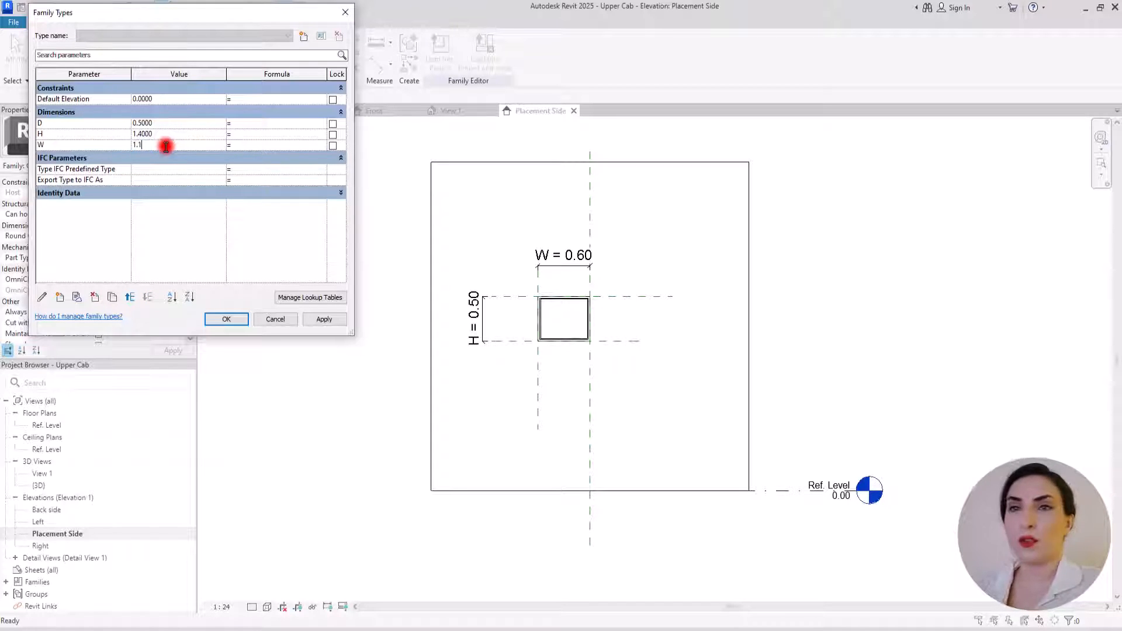
key("Tab")
left_click(313, 319)
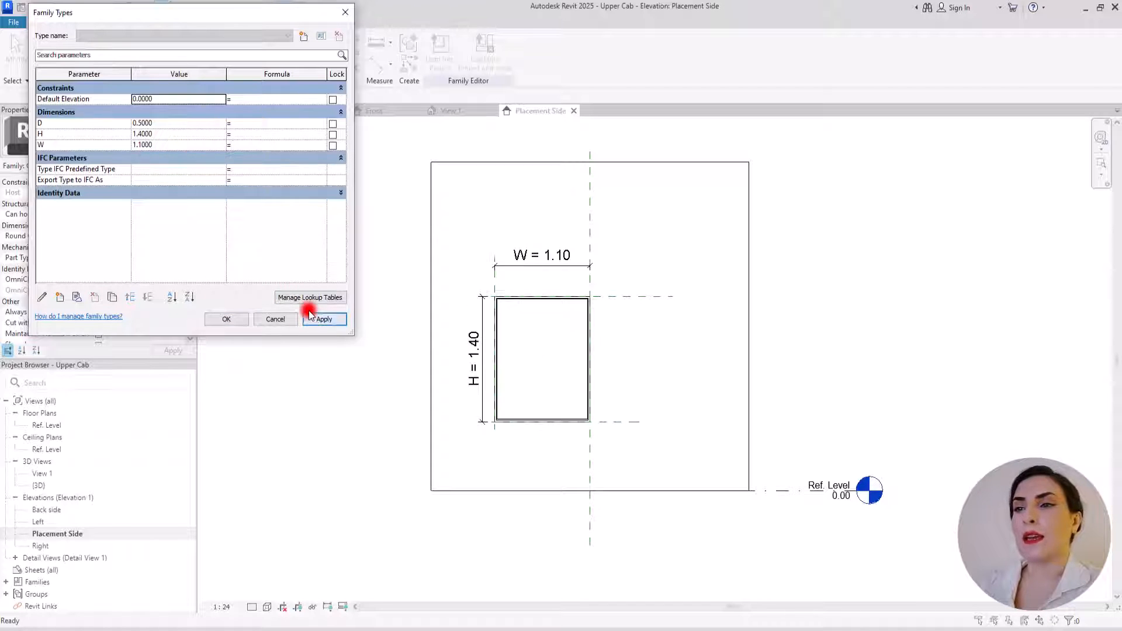
left_click(225, 319)
Move the H dimension line farther away from the cabinet's side.
scroll(570, 332, "up", 2)
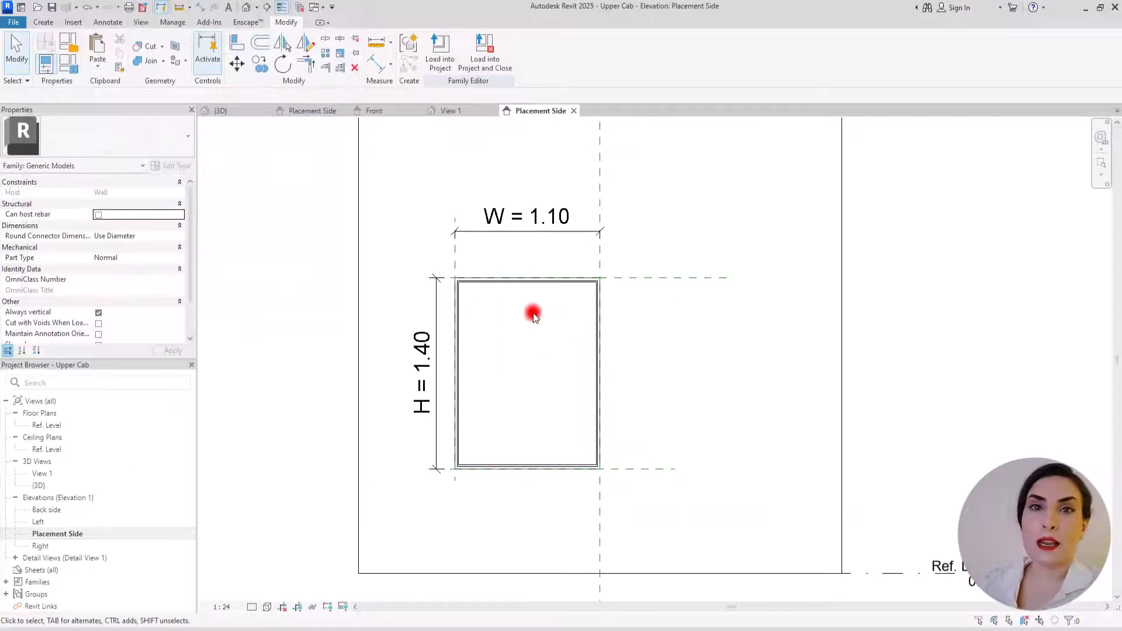
left_click(436, 288)
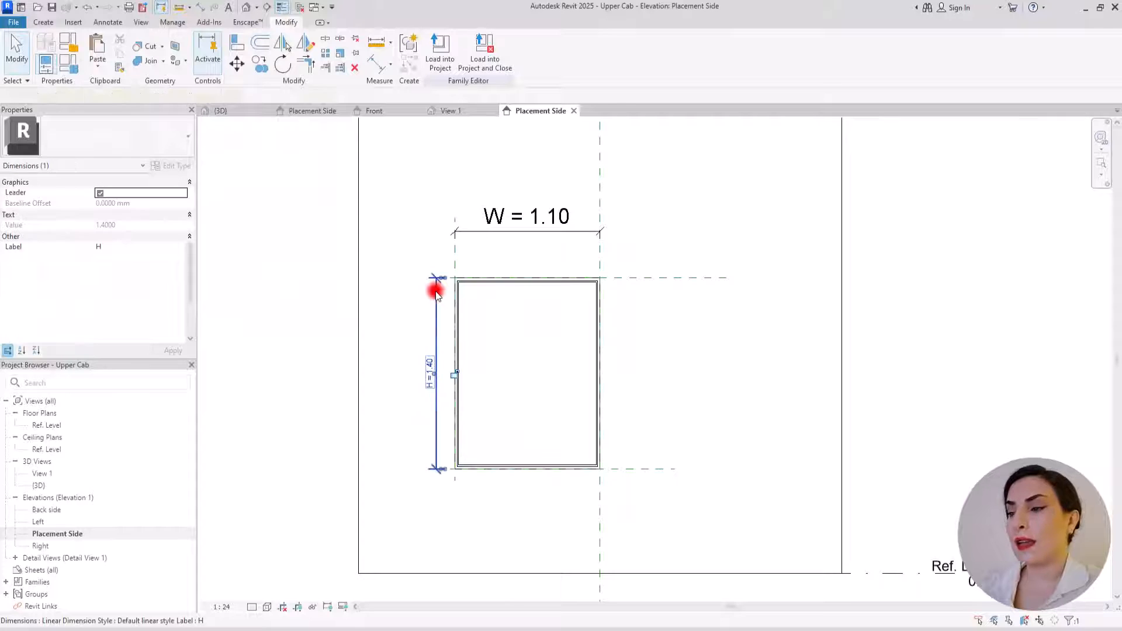
left_click_drag(436, 288, 400, 294)
left_click(360, 208)
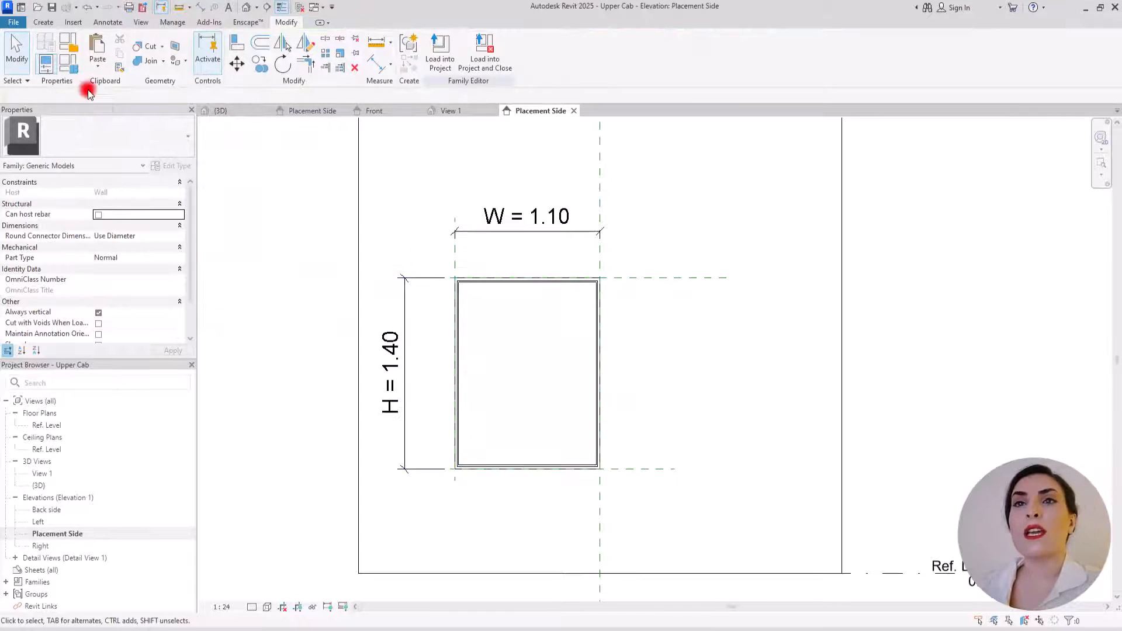
Draw four horizontal reference planes across the cabinet between its upper and lower reference planes.
left_click(36, 21)
left_click(666, 41)
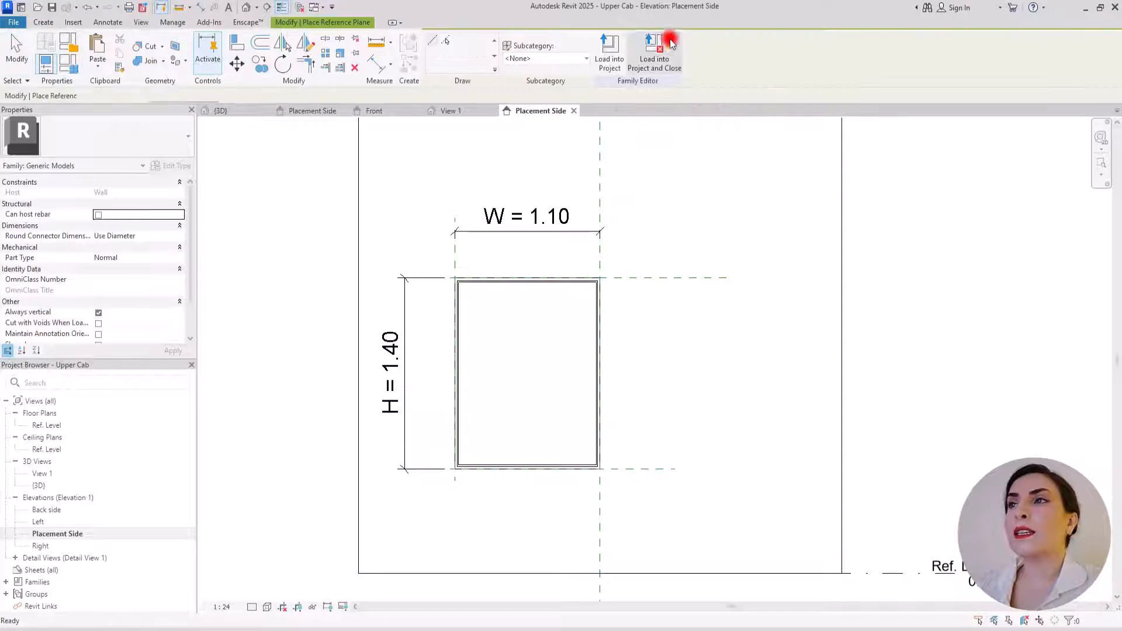
left_click(421, 319)
left_click(751, 320)
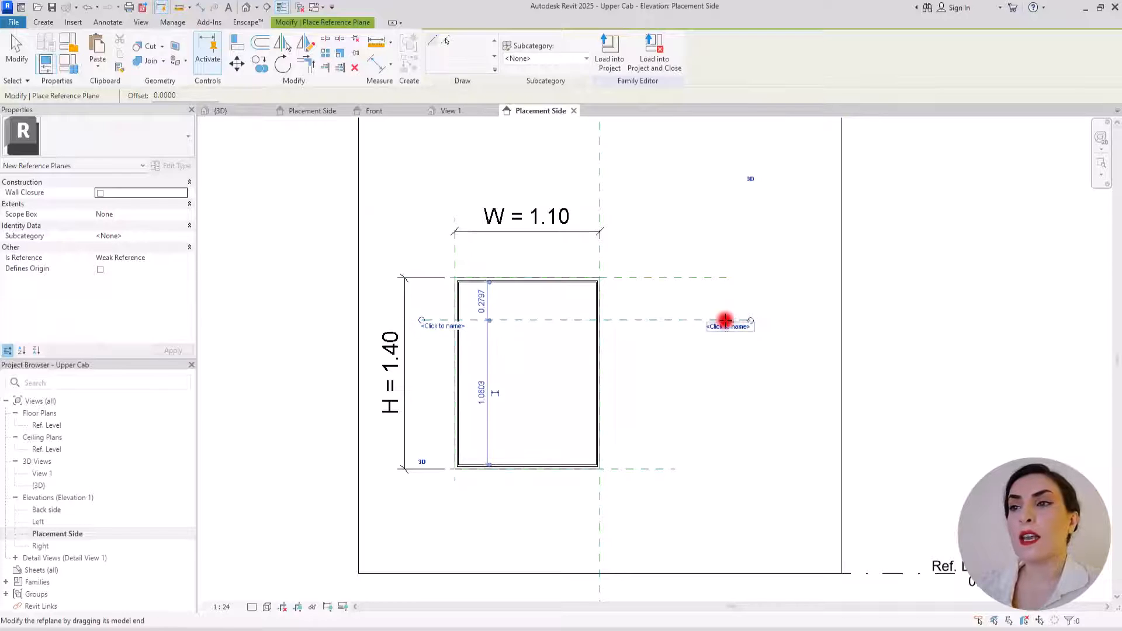
left_click(421, 353)
left_click(724, 353)
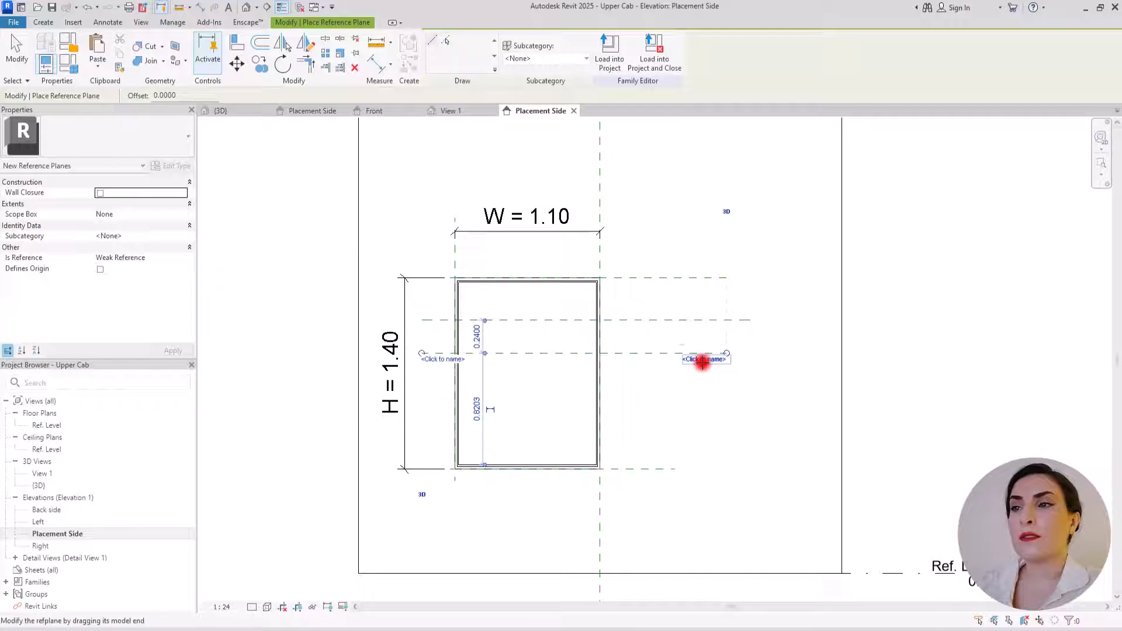
left_click(433, 399)
left_click(703, 400)
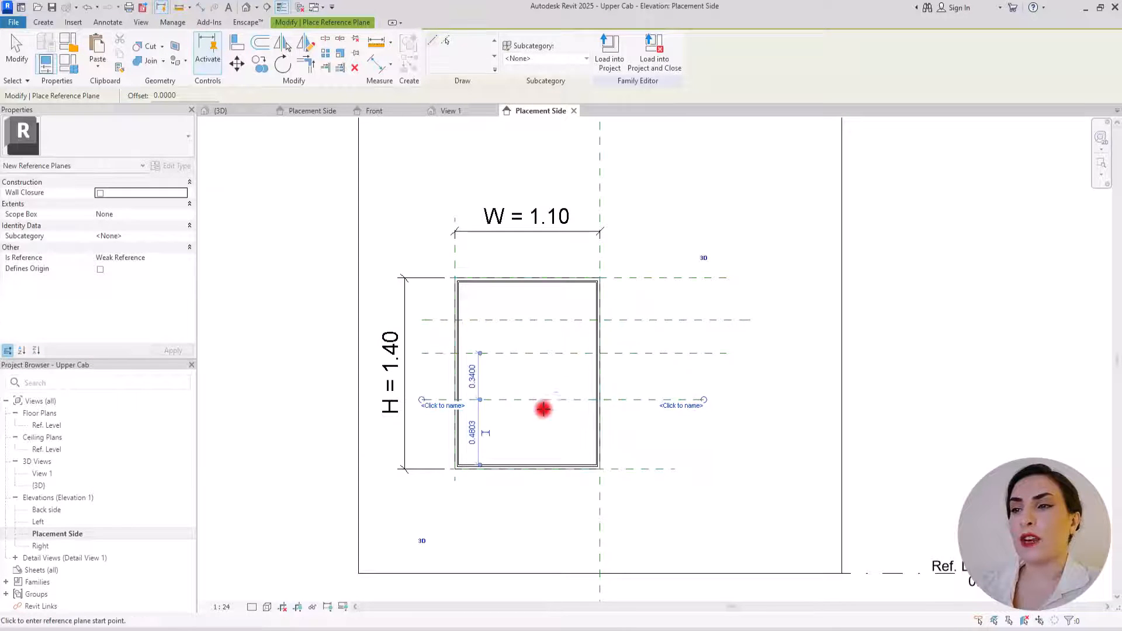
left_click(420, 436)
left_click(712, 437)
key("Escape")
key("Escape")
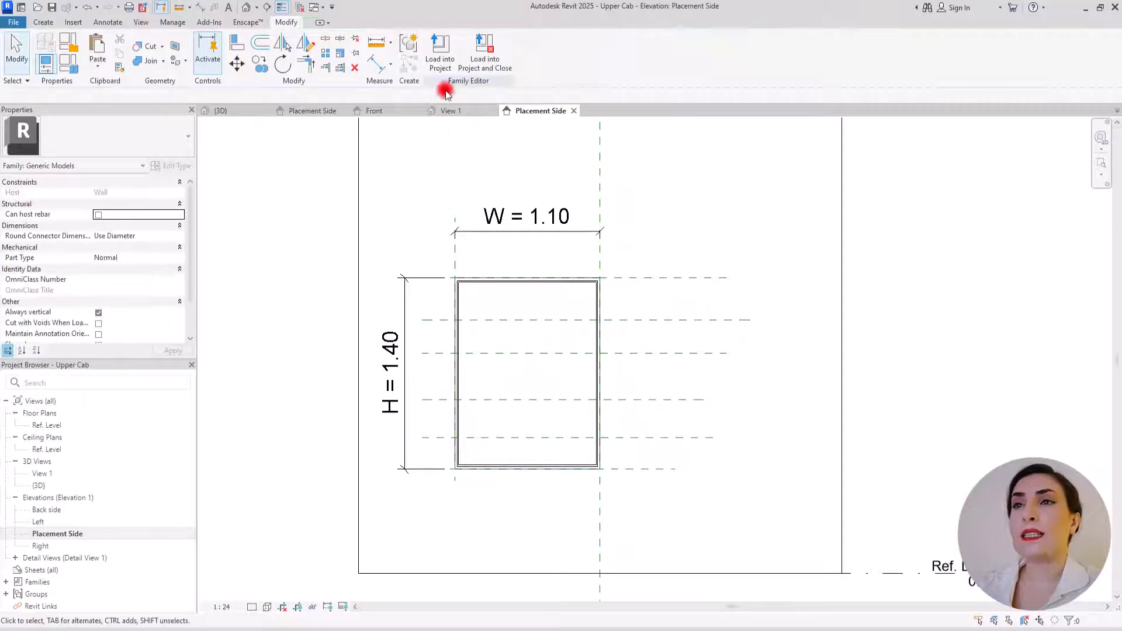
Add one aligned dimension chain through all six horizontal reference planes beside the cabinet and constrain its segments to be equal.
left_click(370, 61)
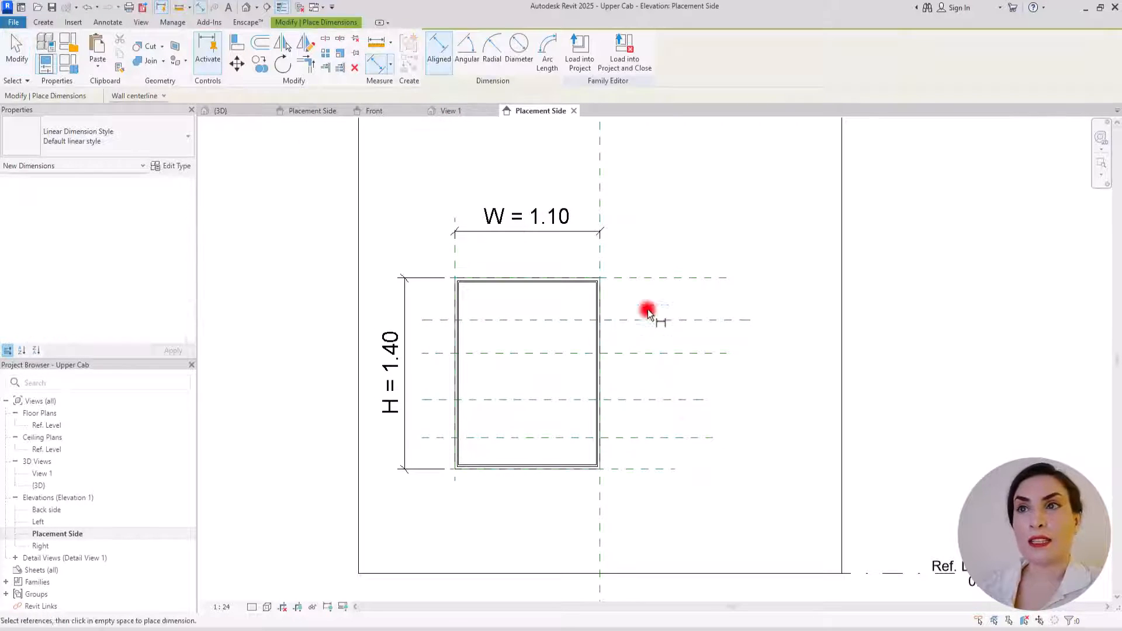
left_click(638, 278)
left_click(637, 320)
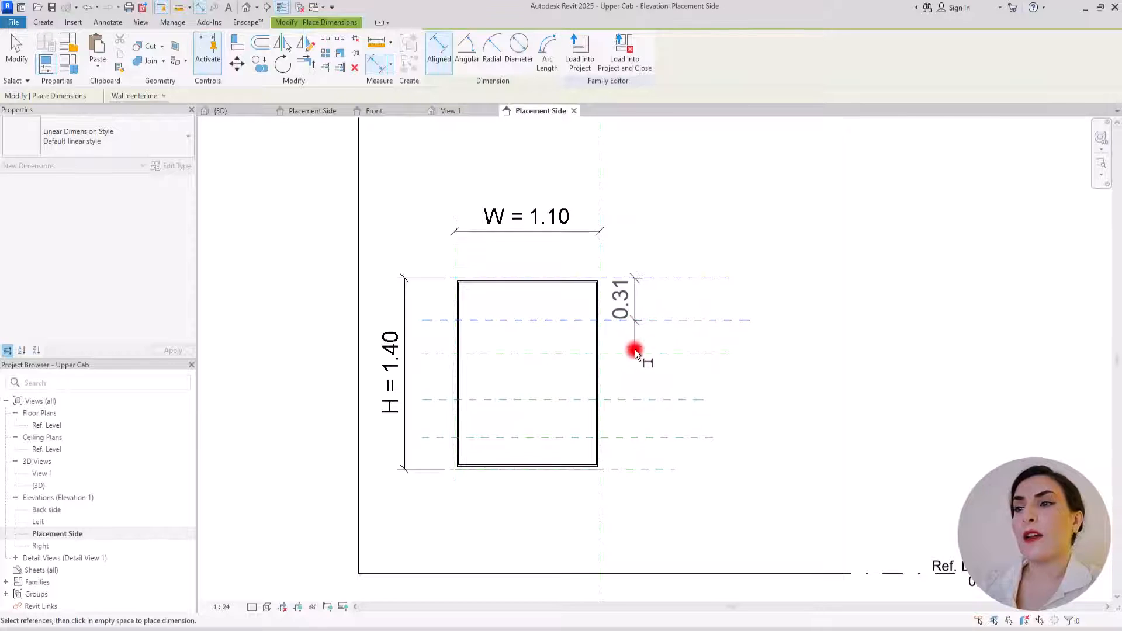
left_click(639, 353)
left_click(640, 399)
left_click(638, 438)
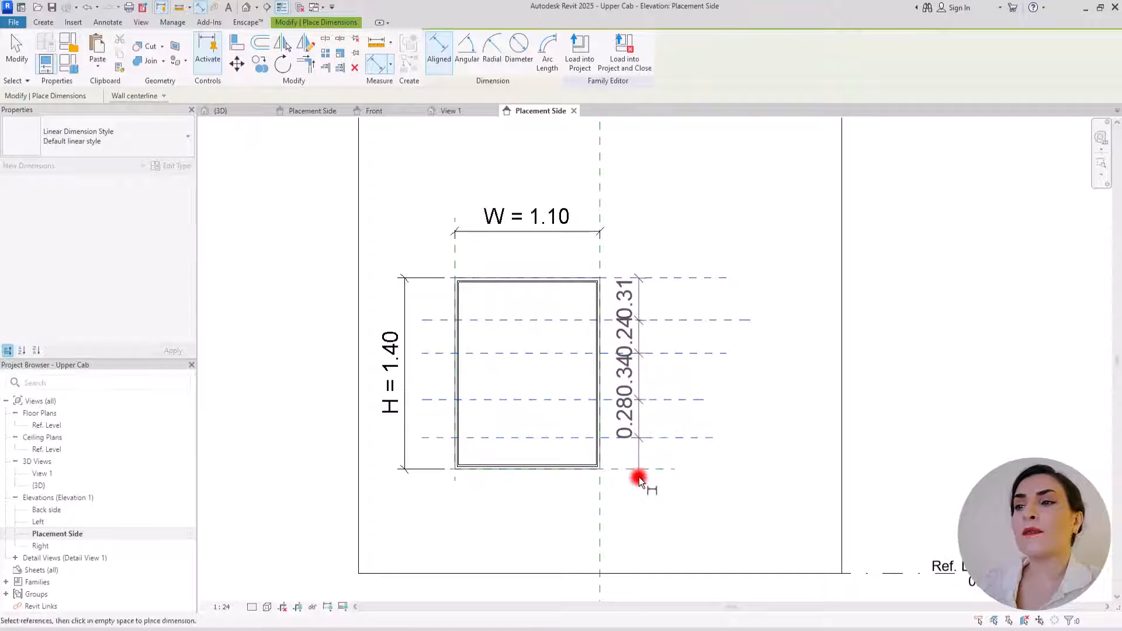
left_click(641, 469)
left_click(646, 459)
left_click(608, 377)
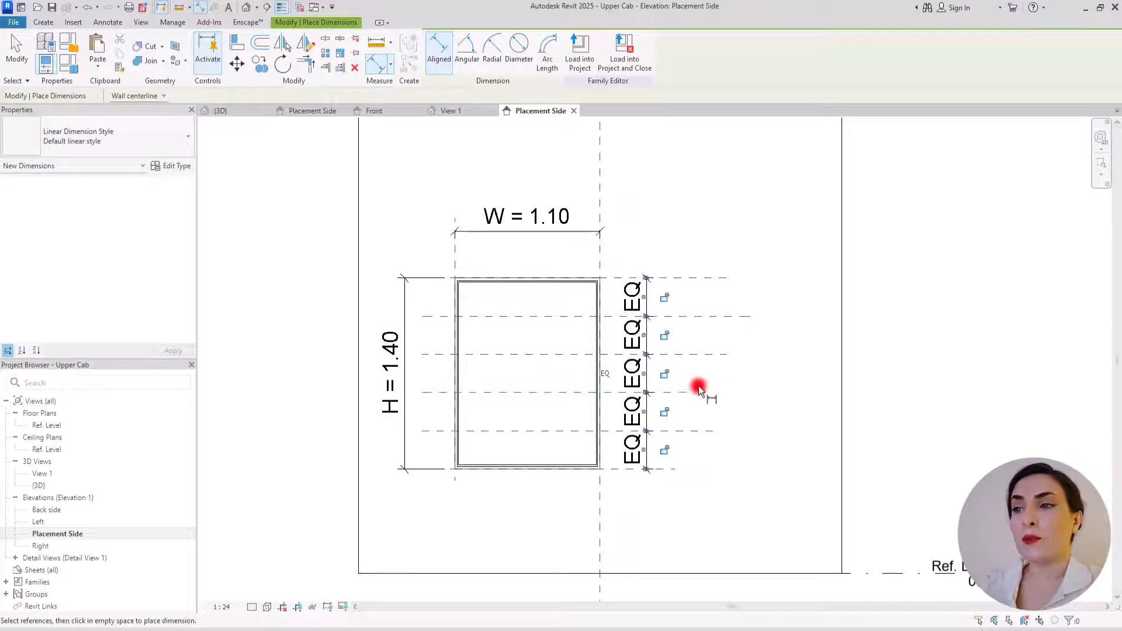
key("Escape")
key("Escape")
Set the family parameter H to 1.6 and apply it to test the equally spaced planes.
scroll(534, 401, "up", 2)
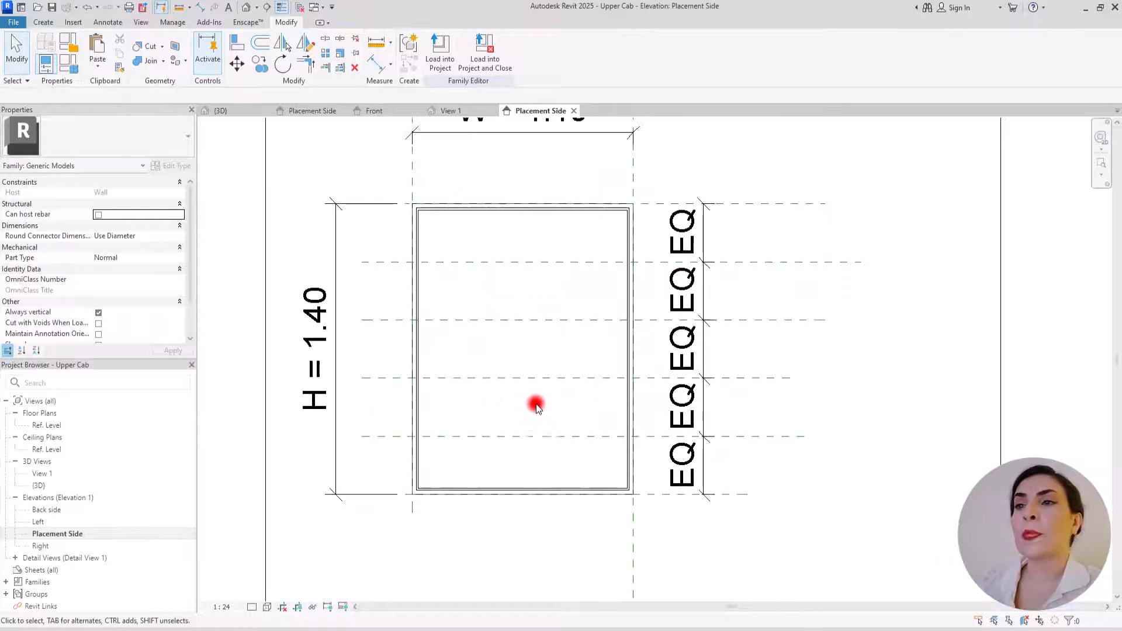
scroll(538, 397, "down", 2)
left_click(62, 71)
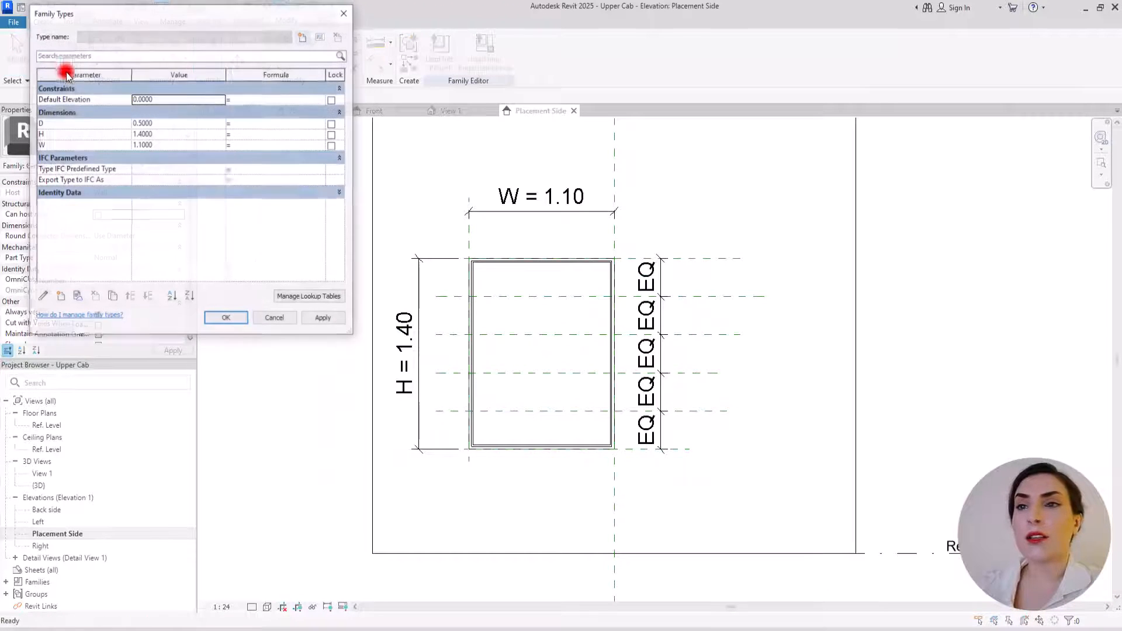
left_click(183, 134)
type("1.6")
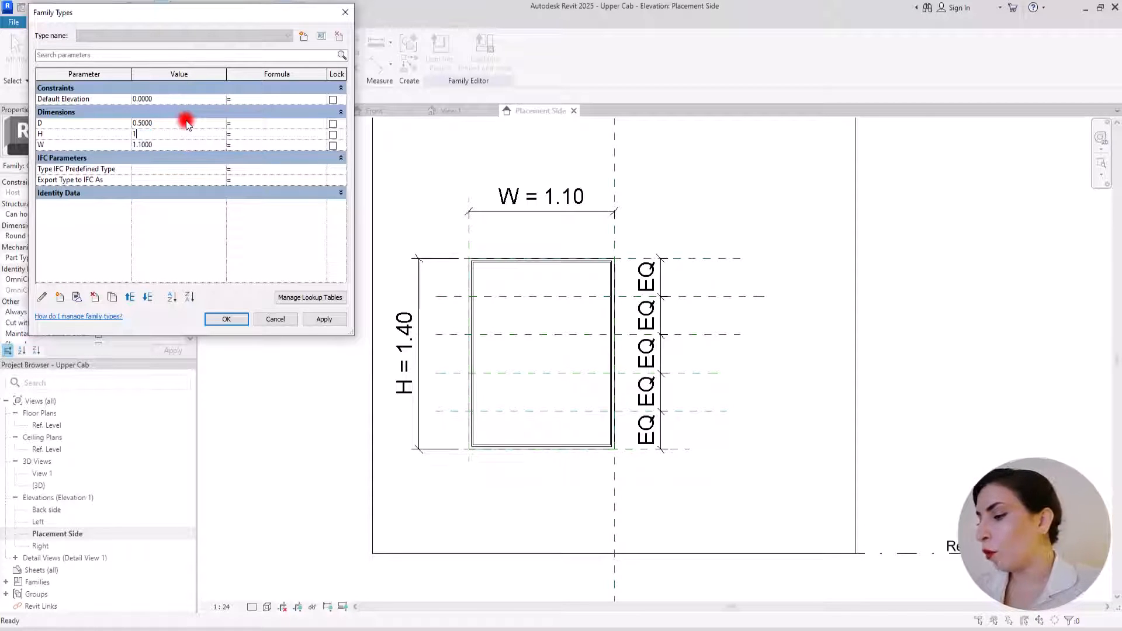
left_click(333, 323)
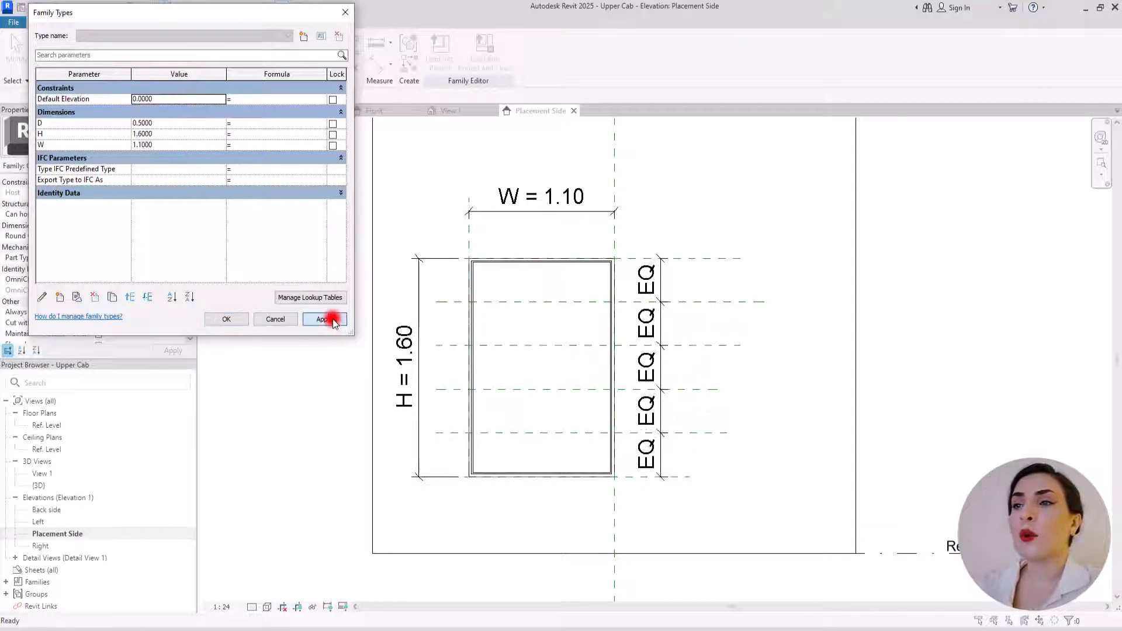
Draw four more horizontal reference planes across the cabinet, one just below each of the four equally spaced intermediate planes.
left_click(229, 319)
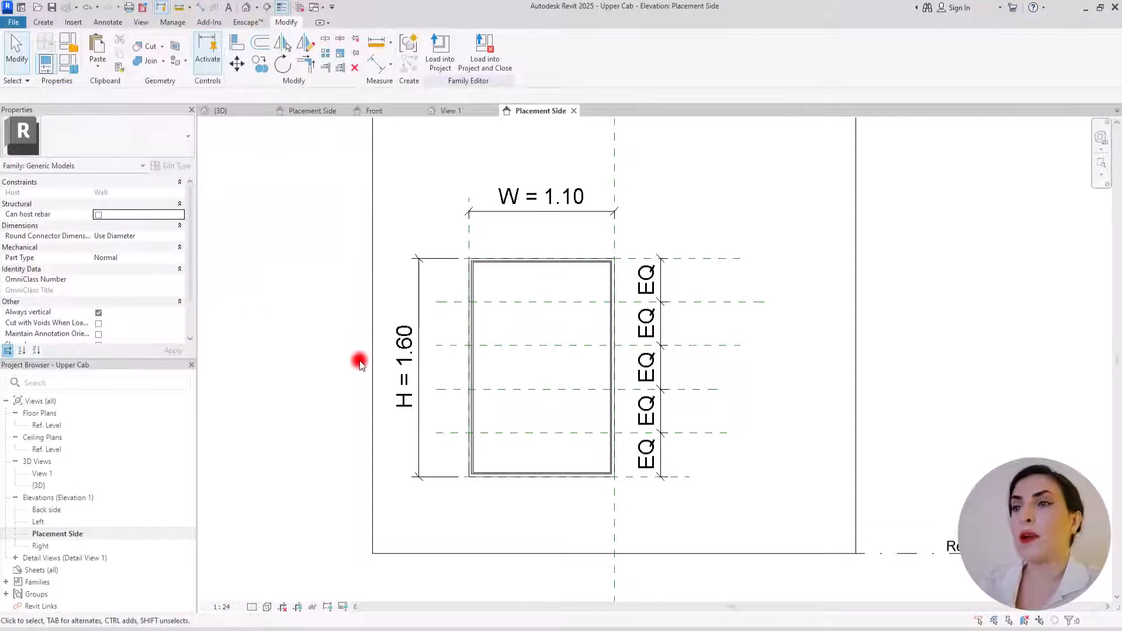
scroll(526, 432, "up", 3)
scroll(459, 298, "down", 1)
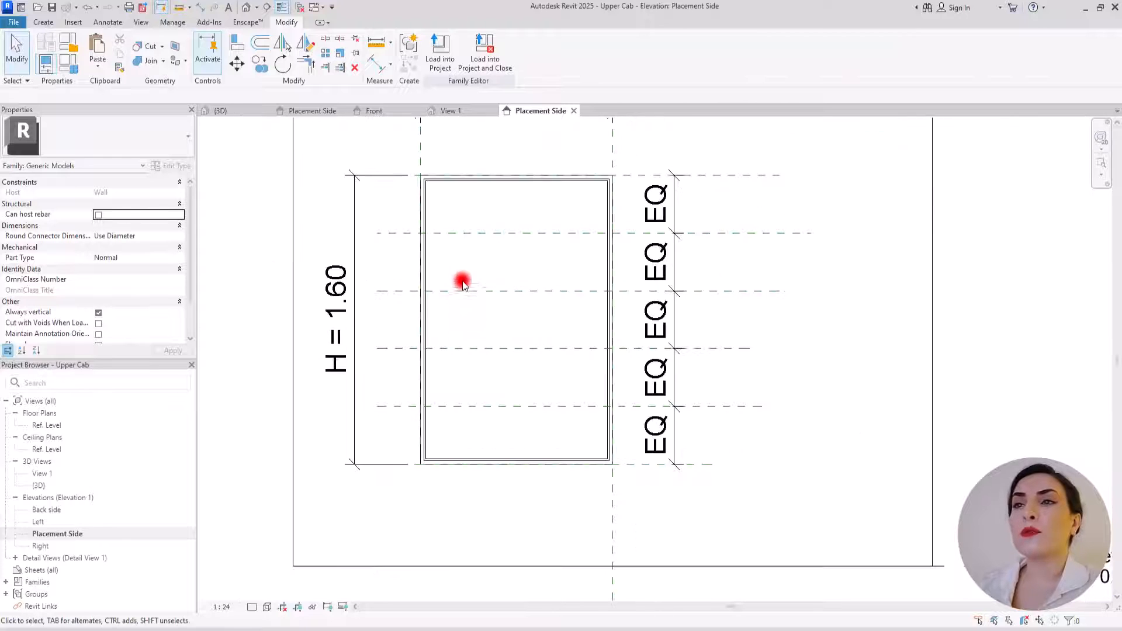
scroll(479, 240, "up", 2)
scroll(469, 234, "down", 1)
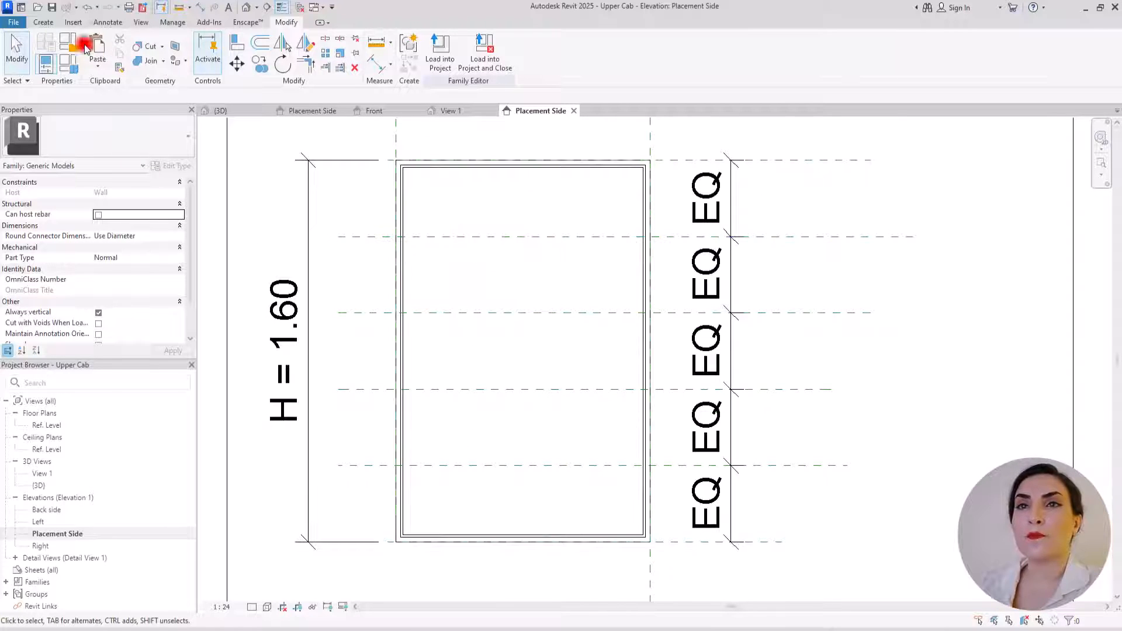
left_click(38, 22)
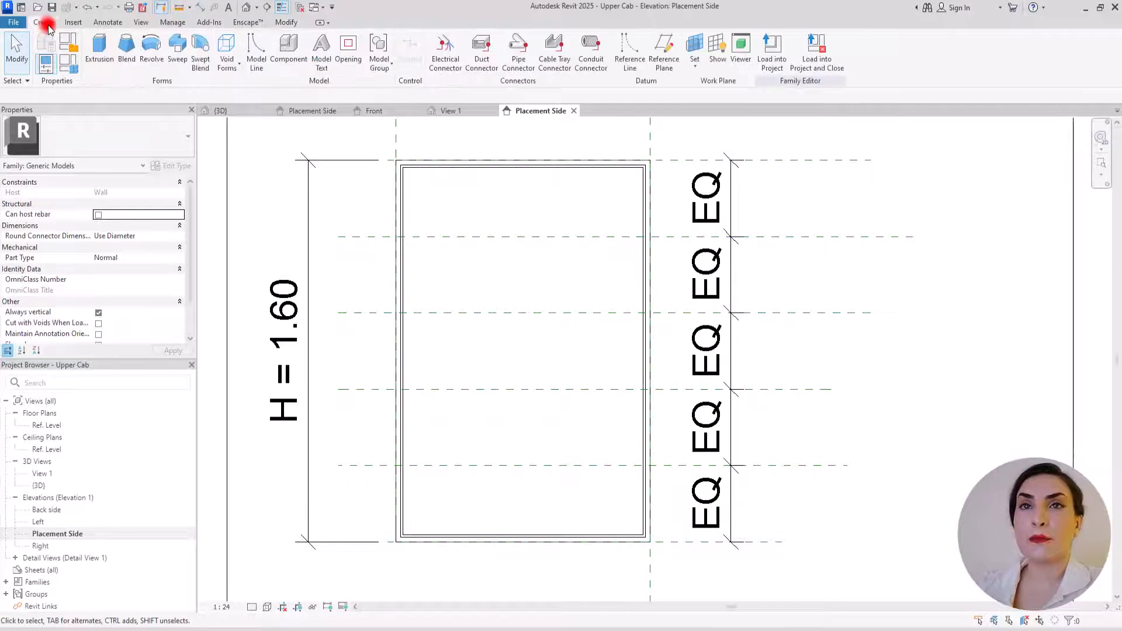
left_click(659, 44)
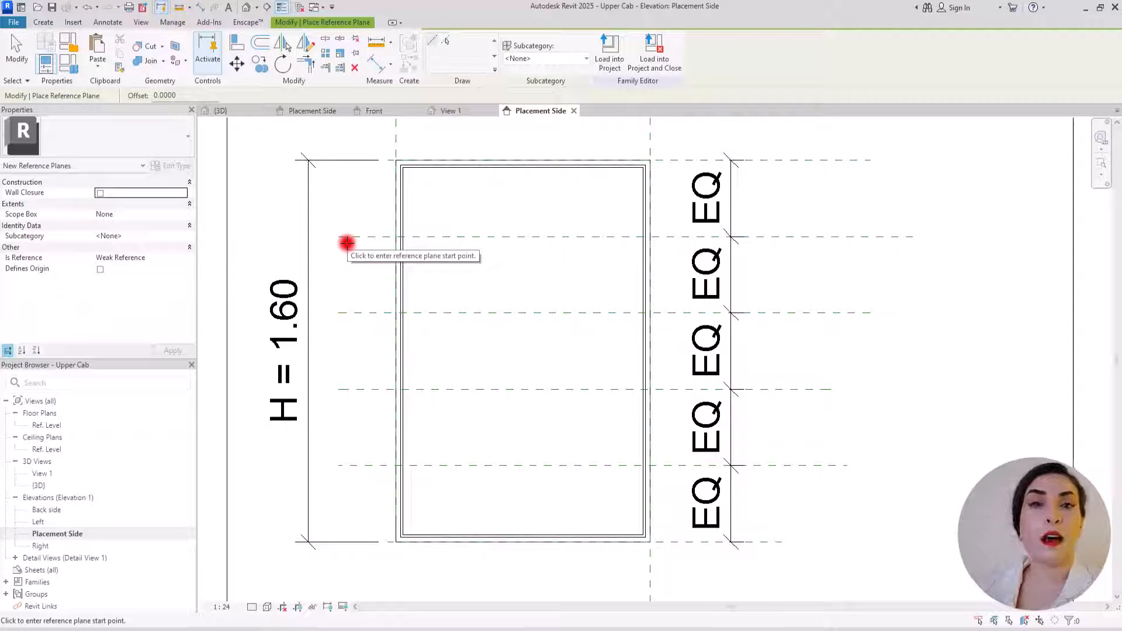
left_click(347, 242)
left_click(849, 238)
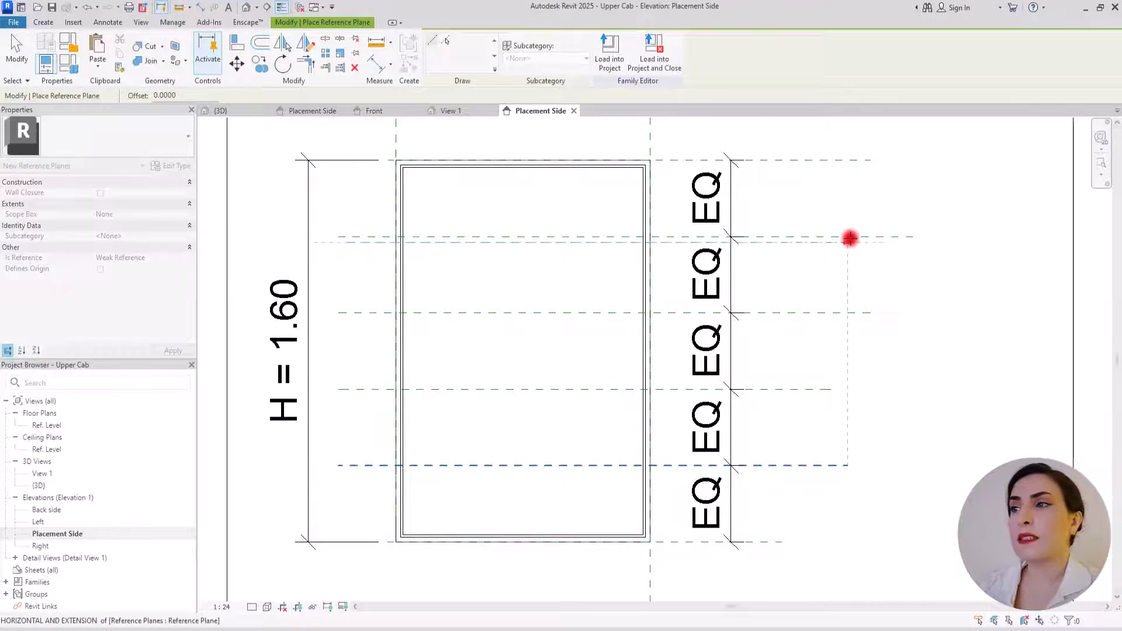
left_click(362, 322)
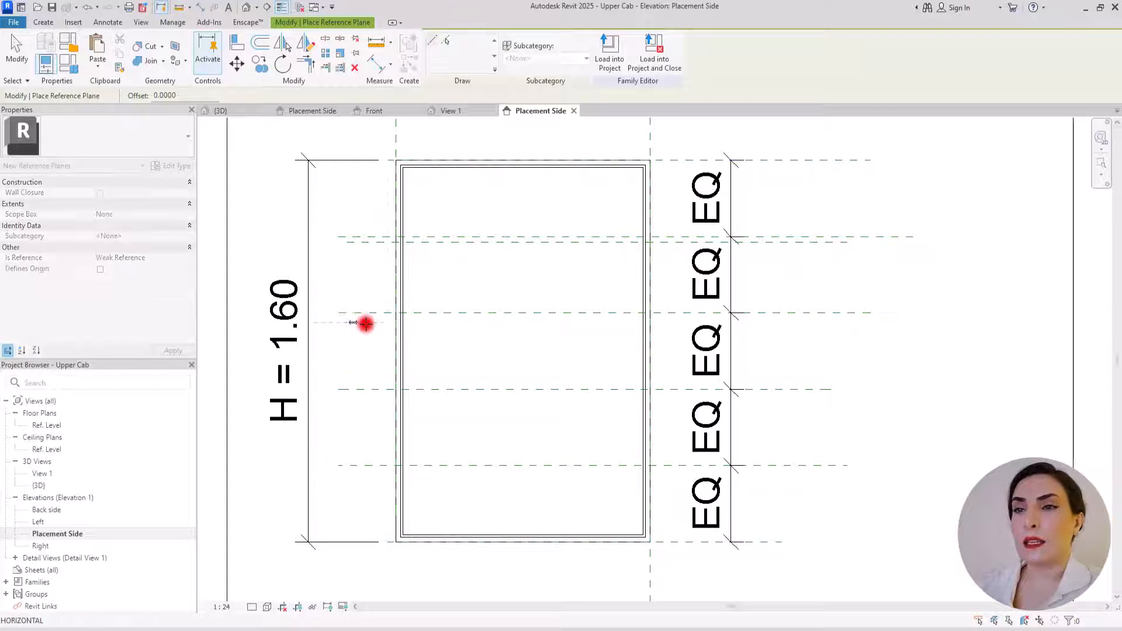
left_click(880, 326)
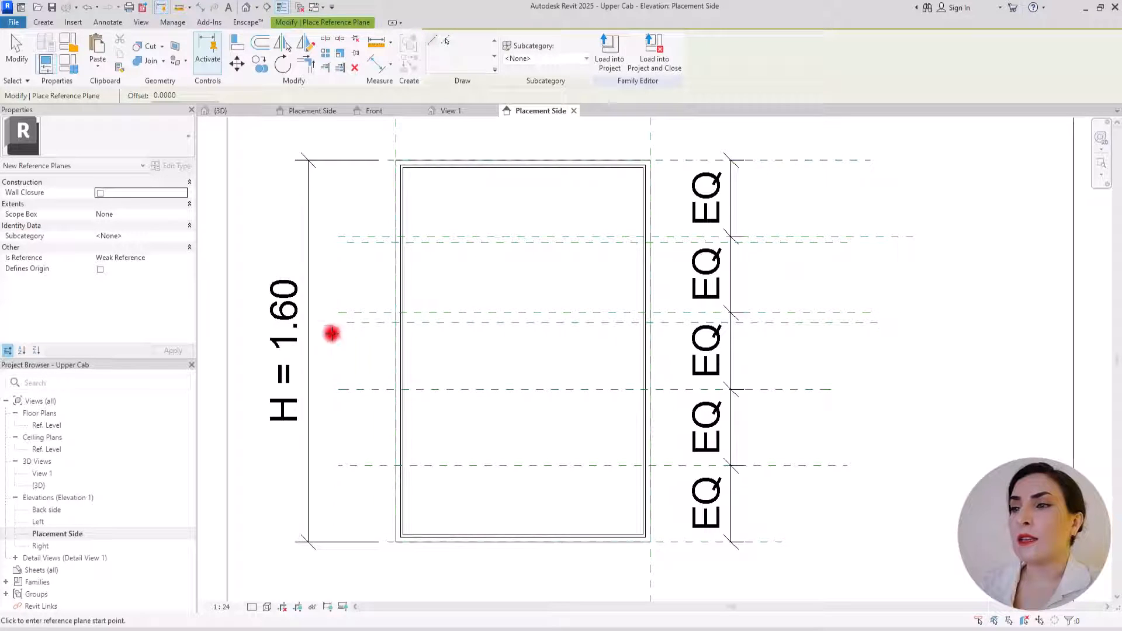
left_click(345, 399)
left_click(815, 400)
left_click(348, 475)
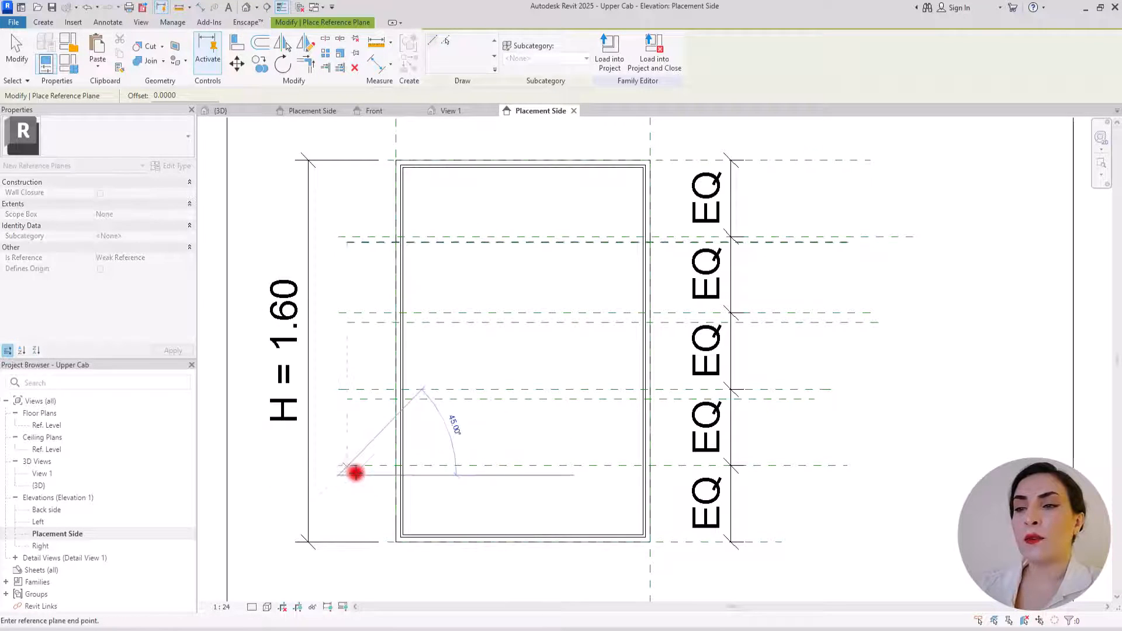
left_click(785, 477)
Add an aligned dimension between the two reference planes of each of the four closely spaced pairs, beside the cabinet.
key("d")
key("i")
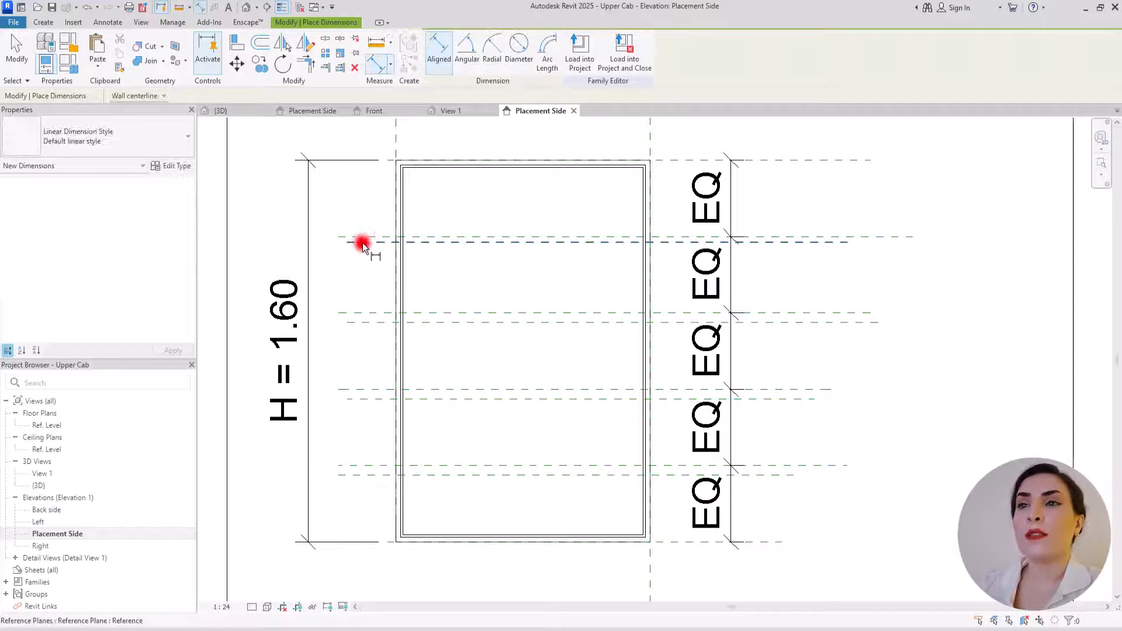
left_click(366, 236)
left_click(365, 243)
left_click(361, 275)
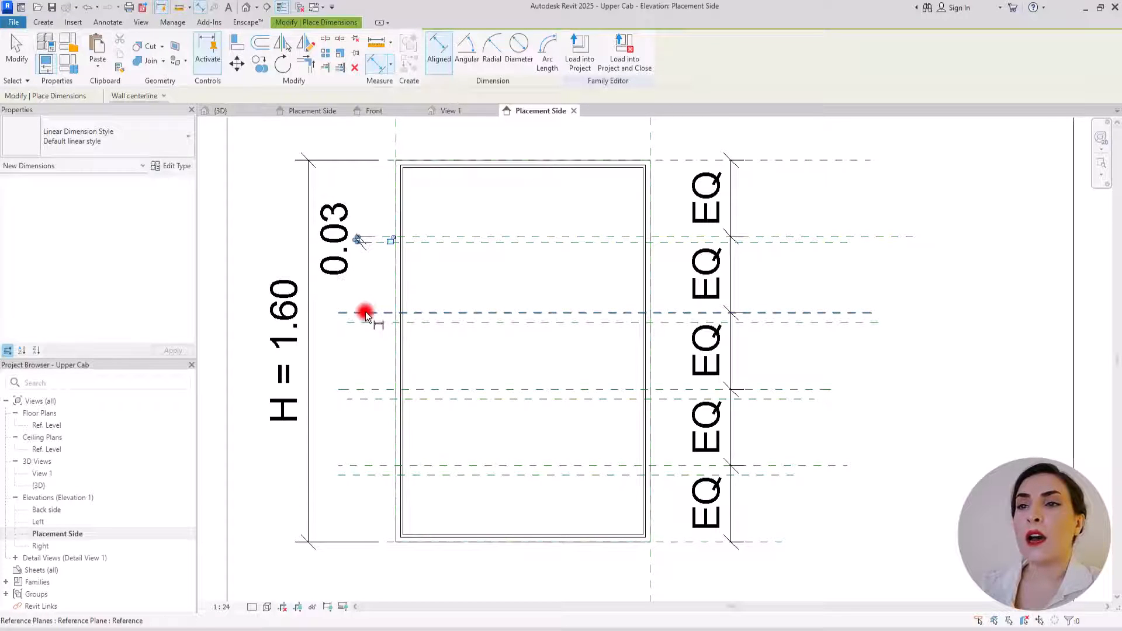
left_click(345, 345)
left_click(369, 390)
left_click(363, 399)
left_click(343, 429)
left_click(355, 465)
left_click(355, 476)
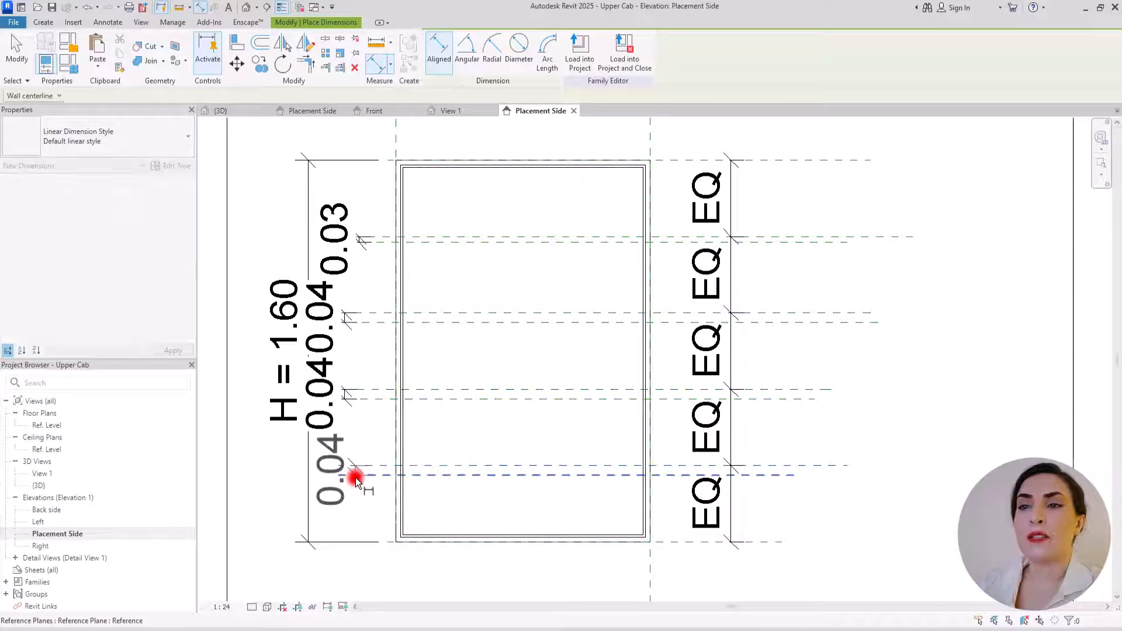
key("Escape")
key("Escape")
Set the gap of the two lower reference plane pairs to 0.02 by moving each pair's lower plane.
left_click(358, 476)
left_click(336, 470)
left_click_drag(317, 470, 380, 462)
type("2")
key("Return")
left_click(354, 399)
left_click(337, 394)
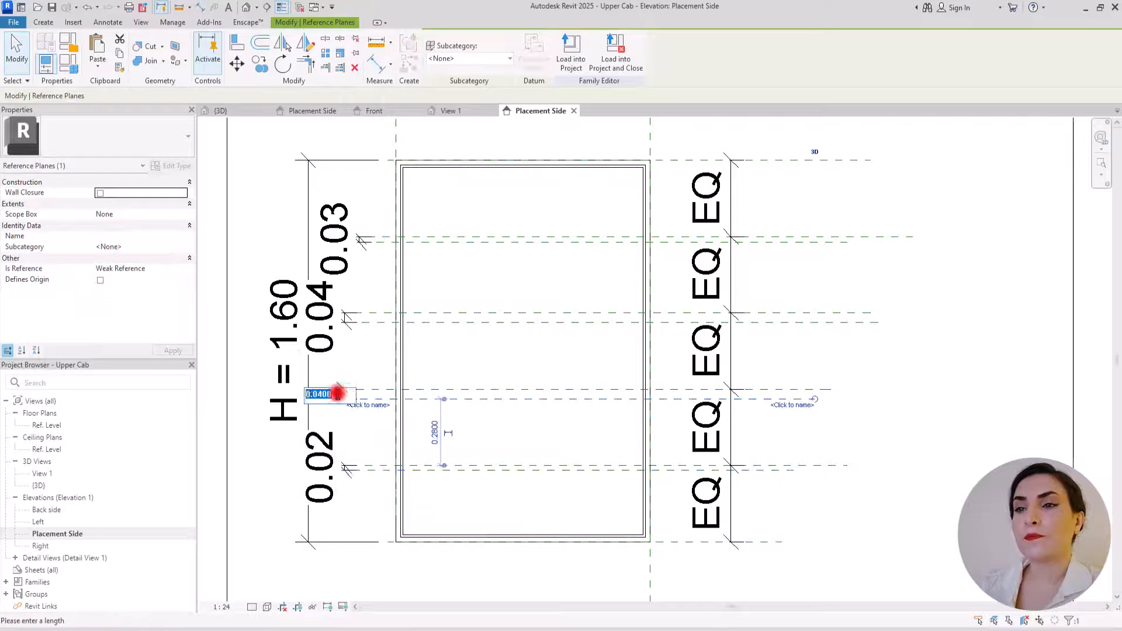
key("Return")
Set the gap of the two upper reference plane pairs to 0.02 by moving each pair's lower plane.
left_click(496, 345)
left_click(395, 323)
left_click(337, 318)
left_click_drag(318, 319, 356, 296)
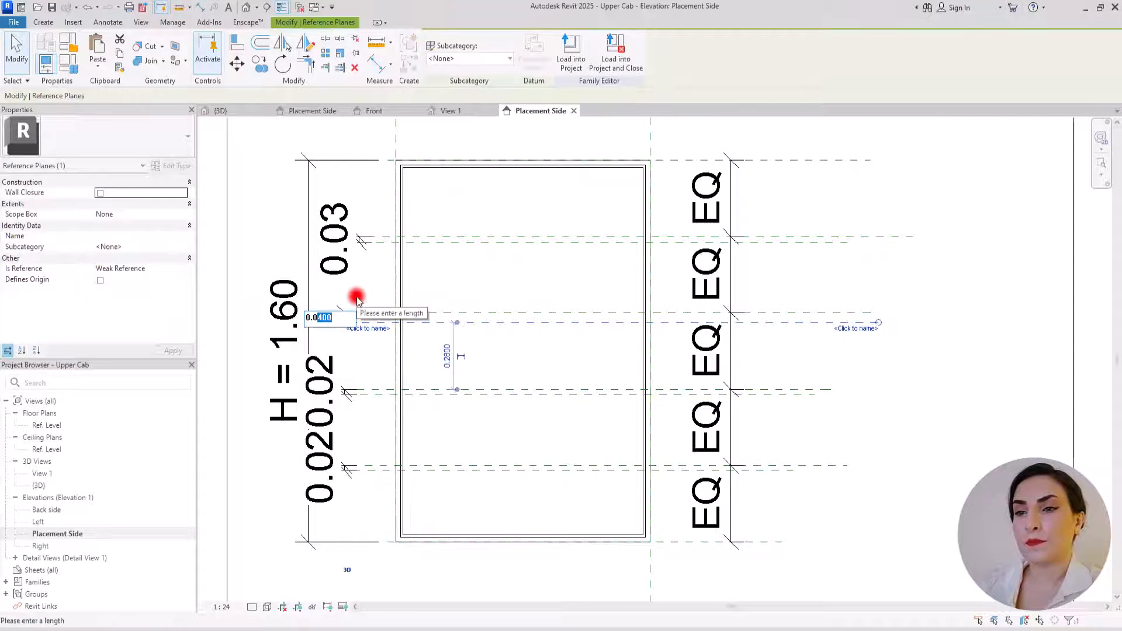
type("2")
key("Return")
left_click(433, 244)
In the Ref. Level floor plan, create a shelf extrusion from a rectangle offset 0.02 inside the cabinet's outline.
double_click(48, 425)
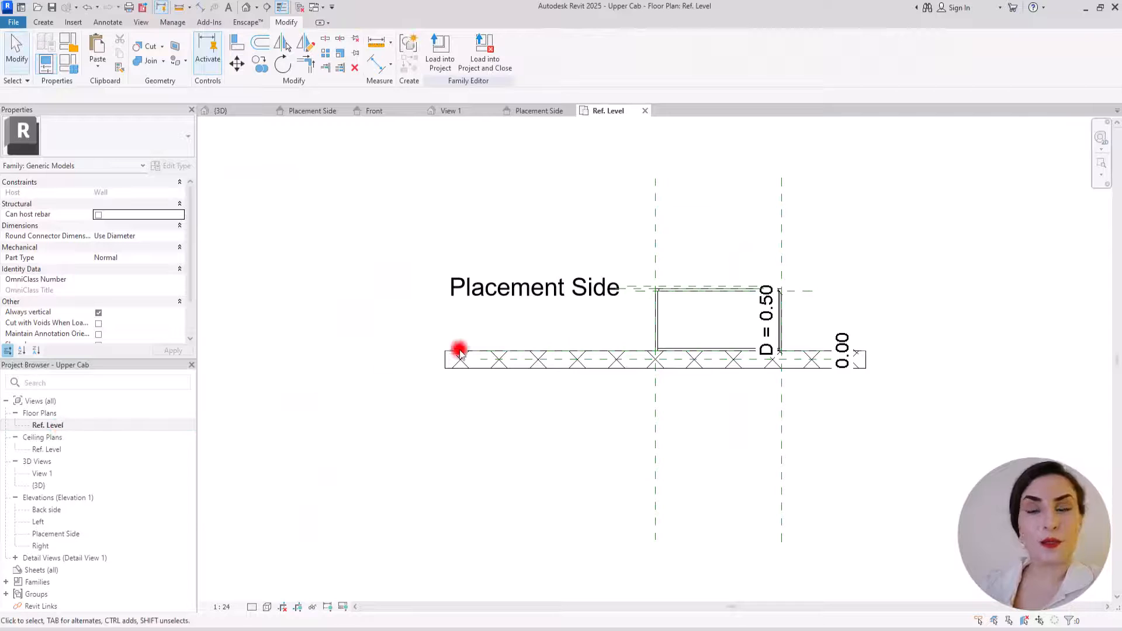
scroll(832, 295, "up", 3)
scroll(353, 261, "up", 3)
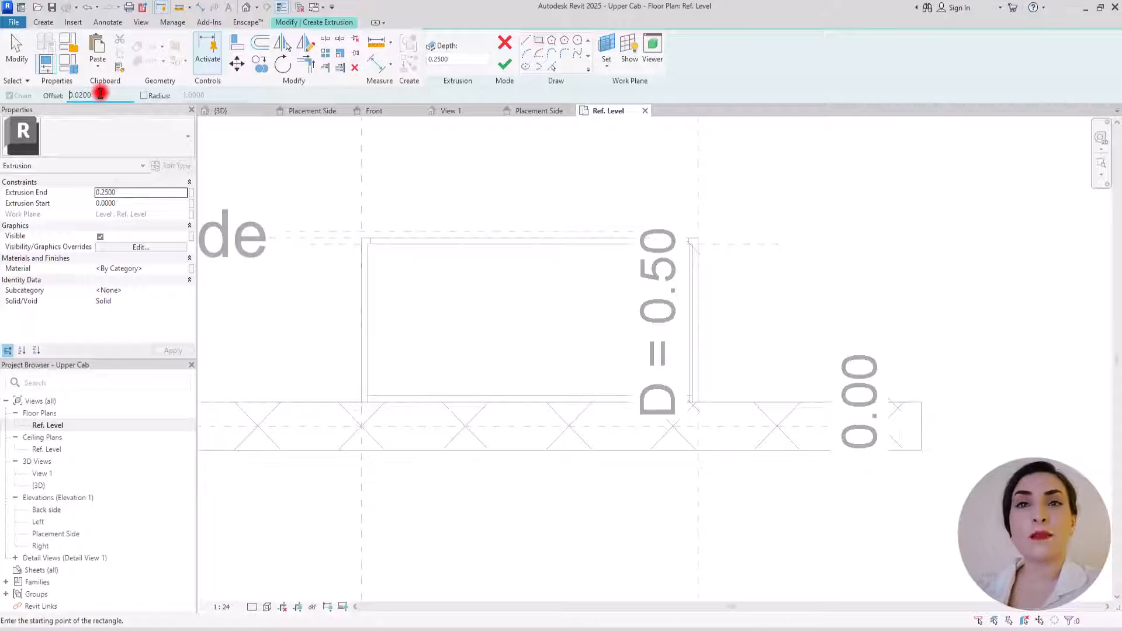
left_click(358, 234)
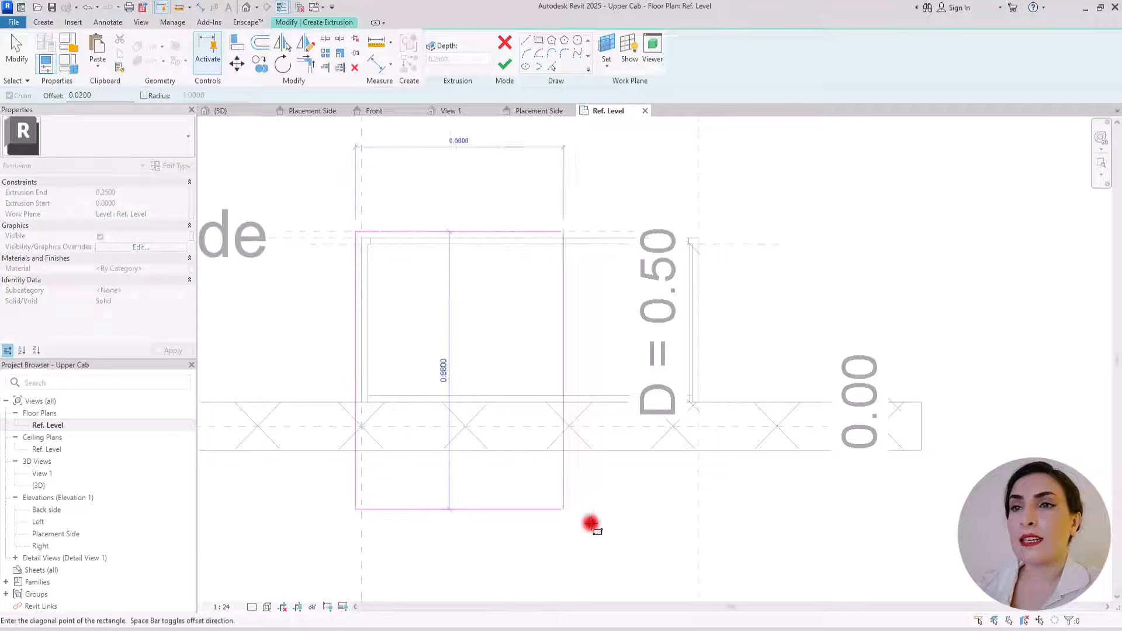
left_click(700, 399)
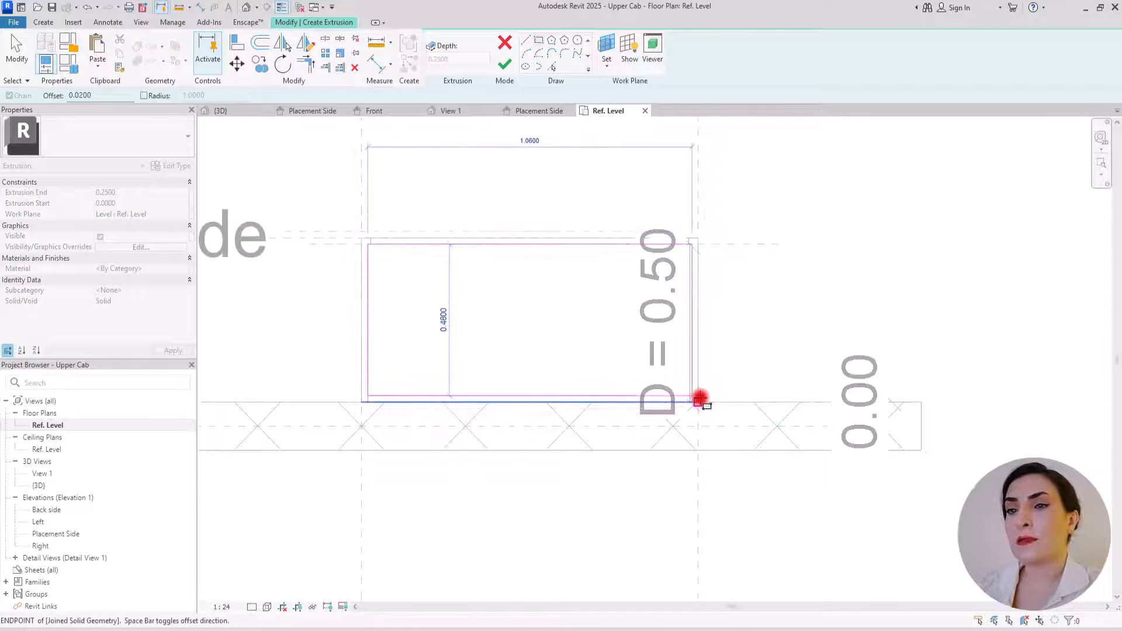
left_click(503, 64)
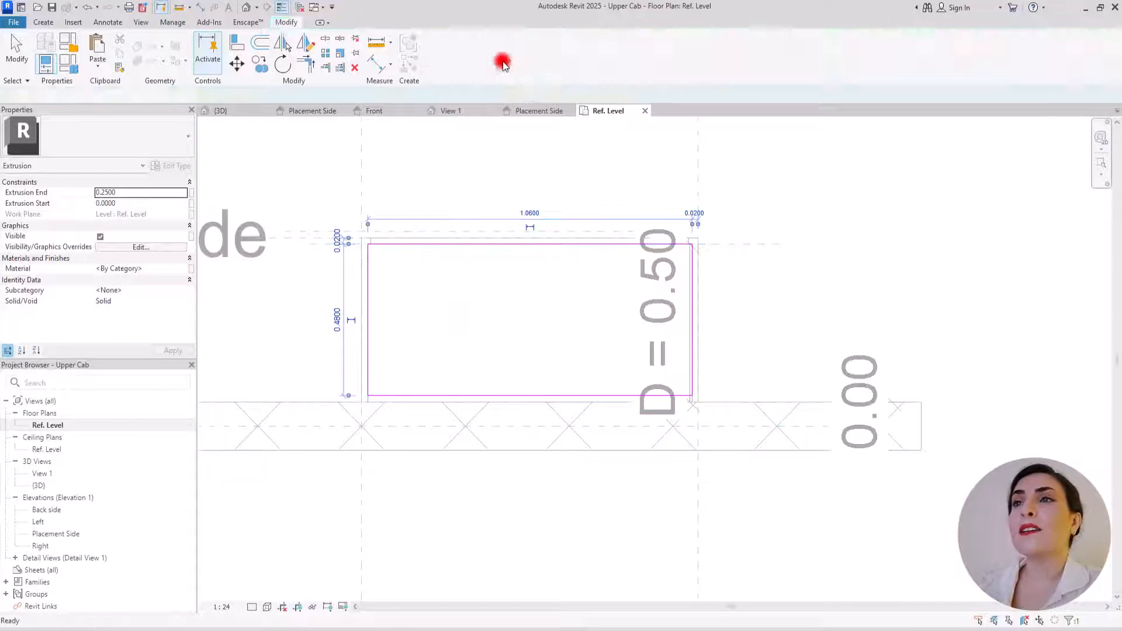
In the Placement Side elevation, stretch the shelf extrusion's upper and lower faces up into the cabinet below the lowest plane pair.
left_click(525, 111)
scroll(461, 286, "down", 4)
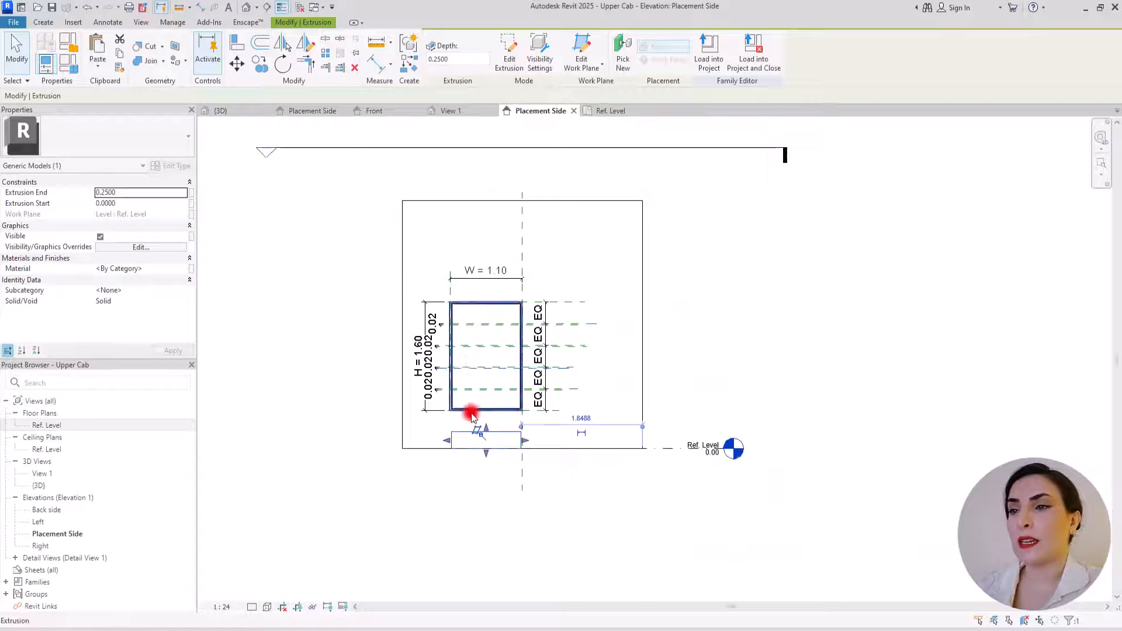
scroll(473, 416, "up", 5)
left_click_drag(524, 401, 523, 252)
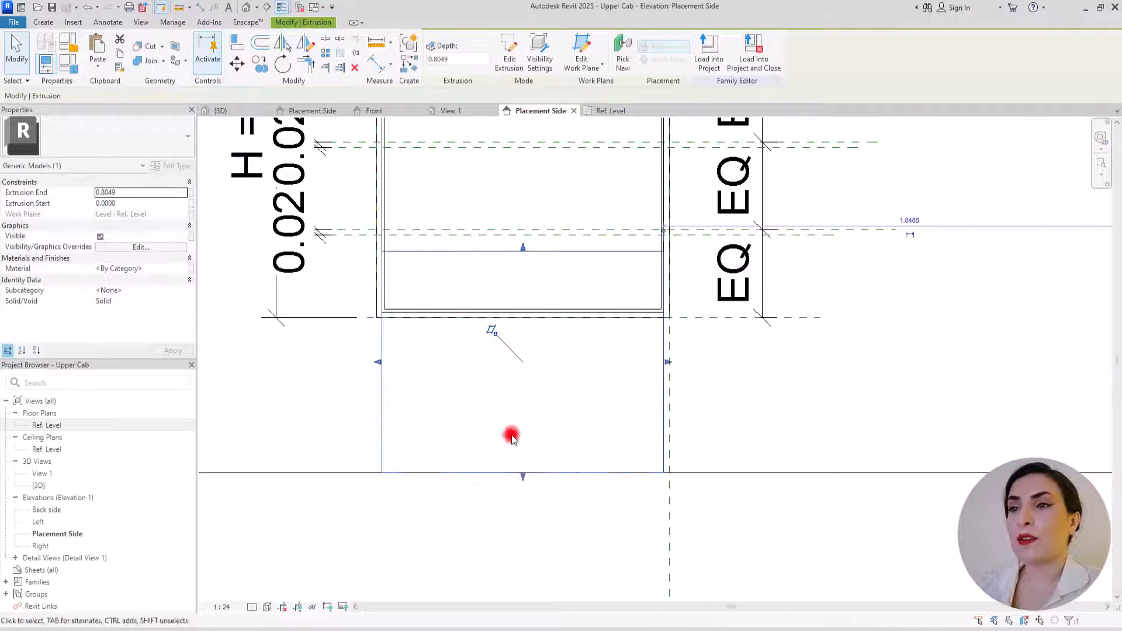
left_click_drag(519, 477, 514, 272)
left_click(34, 58)
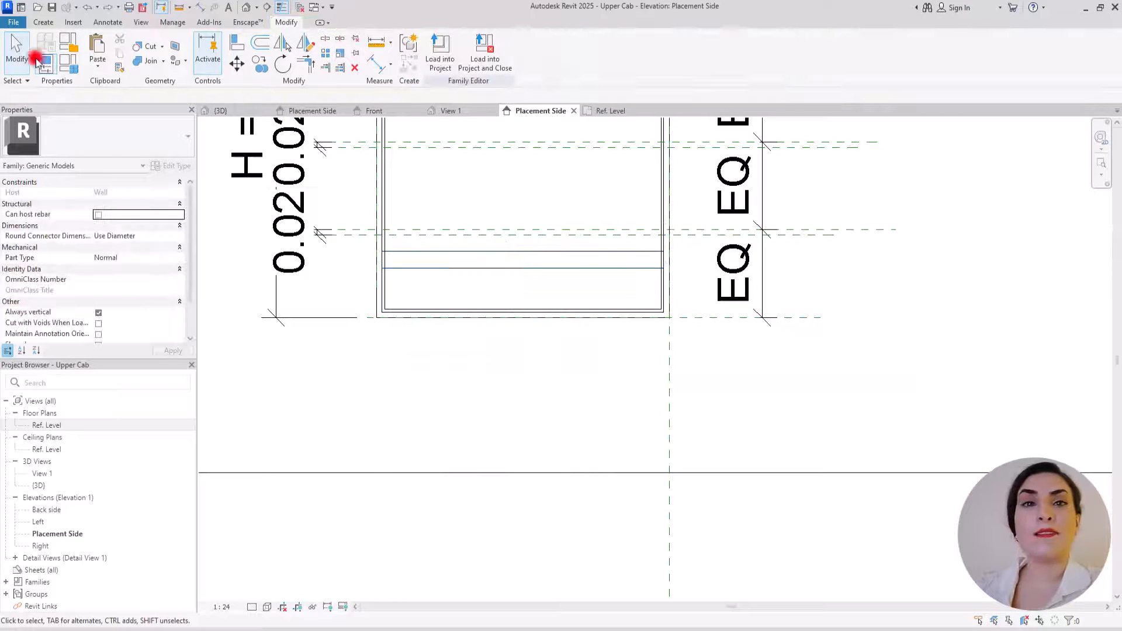
Align the shelf extrusion's upper and lower faces with the two planes of the lowest reference plane pair.
left_click(236, 44)
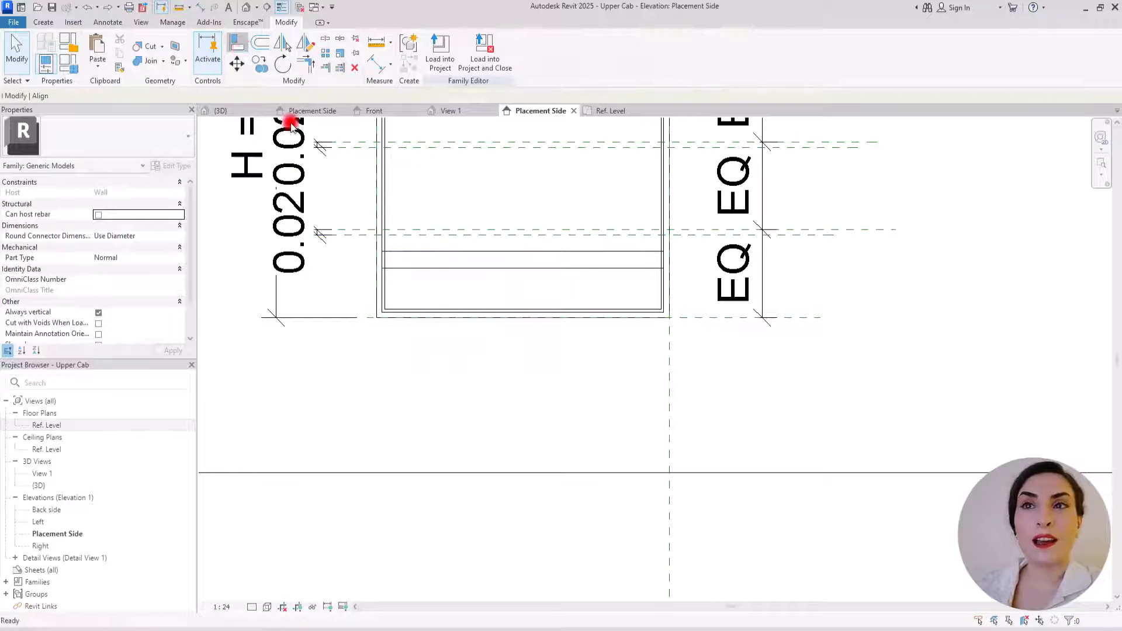
left_click(457, 236)
left_click(462, 252)
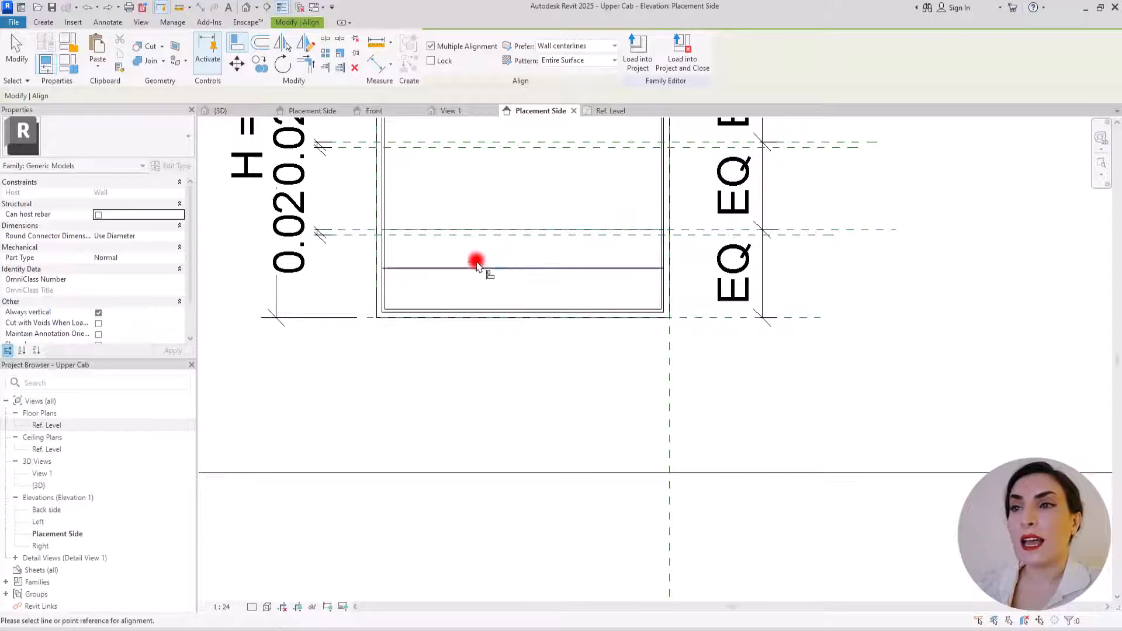
left_click(476, 237)
left_click(489, 269)
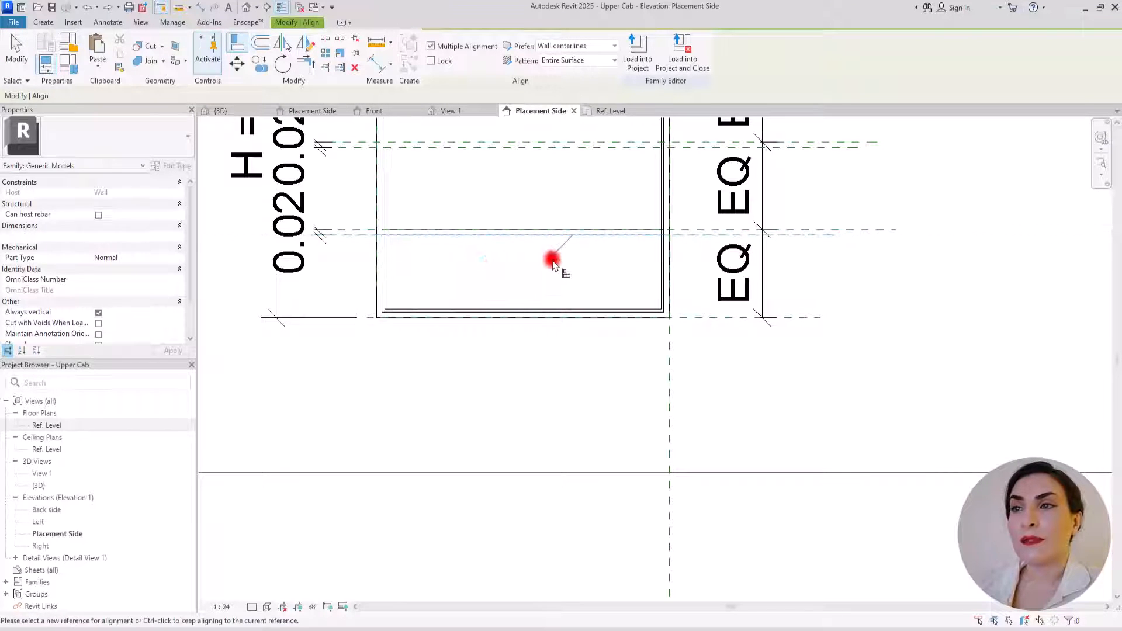
key("Escape")
key("Escape")
Copy the lowest shelf, paste it aligned to the same place, and stretch the copy up to just below the second plane pair.
left_click(469, 233)
middle_click_drag(469, 192, 454, 348)
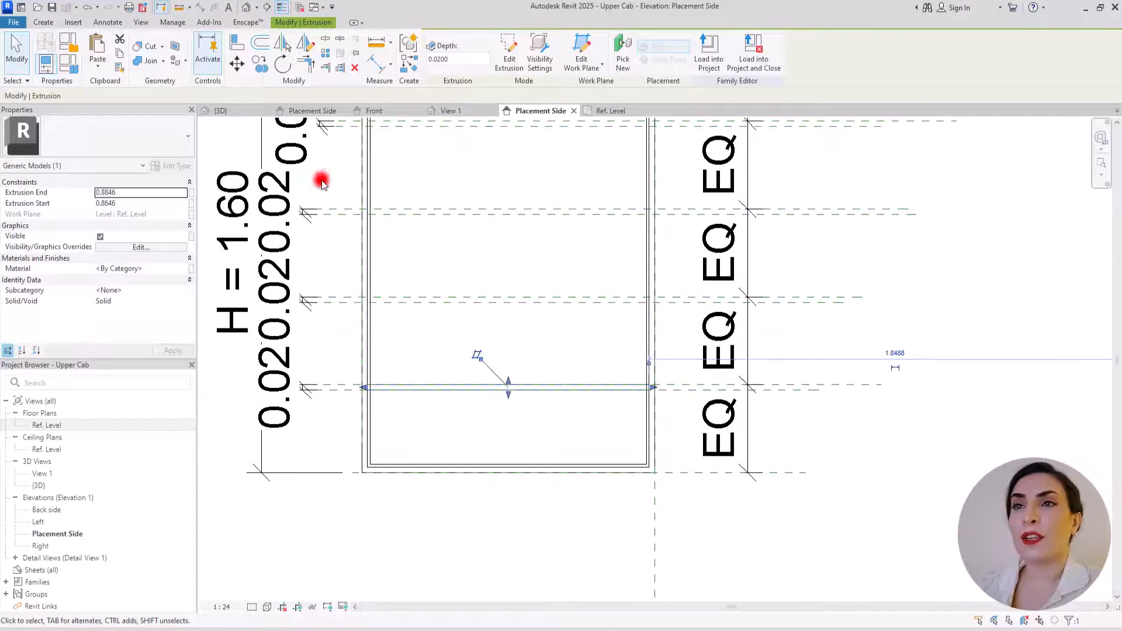
left_click(104, 66)
left_click(117, 181)
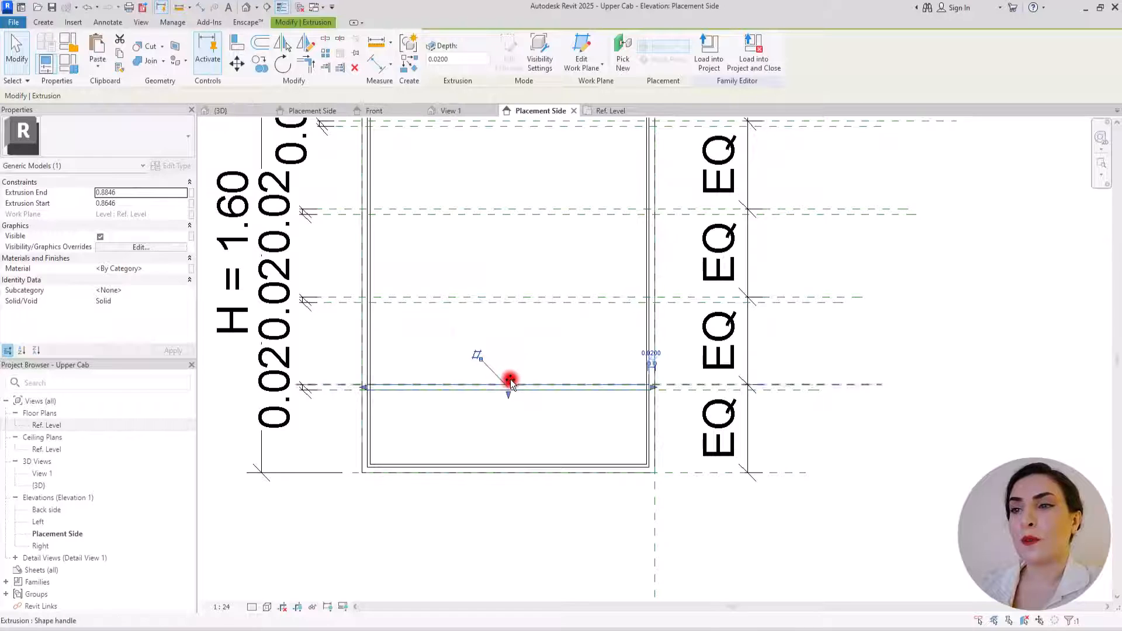
left_click_drag(511, 380, 511, 326)
left_click_drag(507, 397, 510, 335)
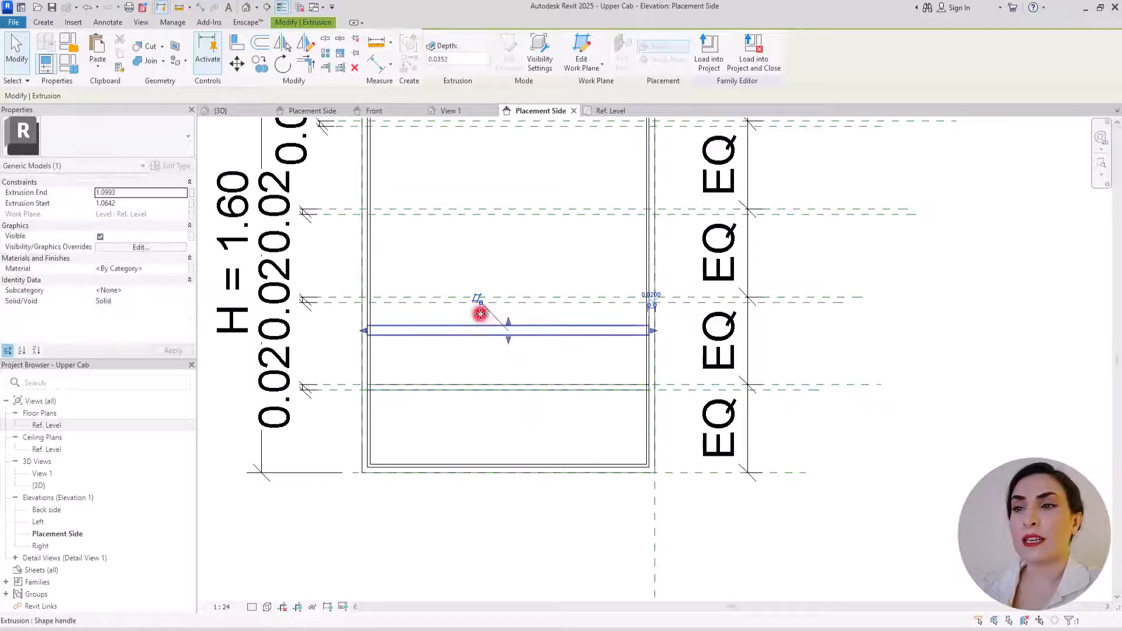
Paste another shelf aligned to the same place and stretch it up to just below the third plane pair from the cabinet's base.
left_click(111, 57)
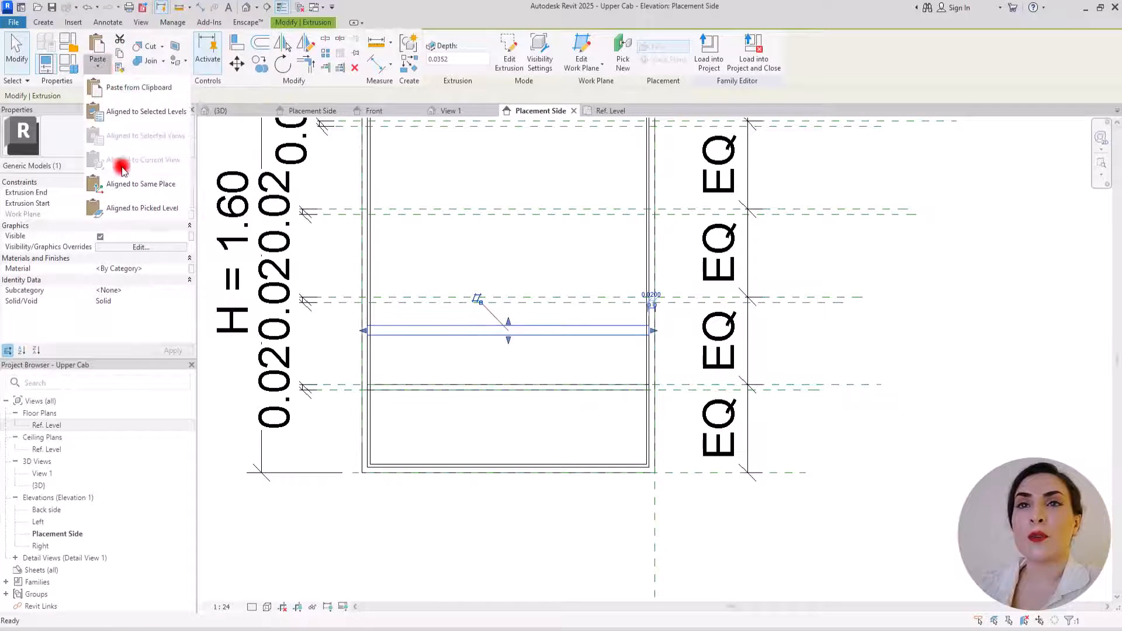
left_click(116, 182)
left_click(515, 316)
left_click(510, 301)
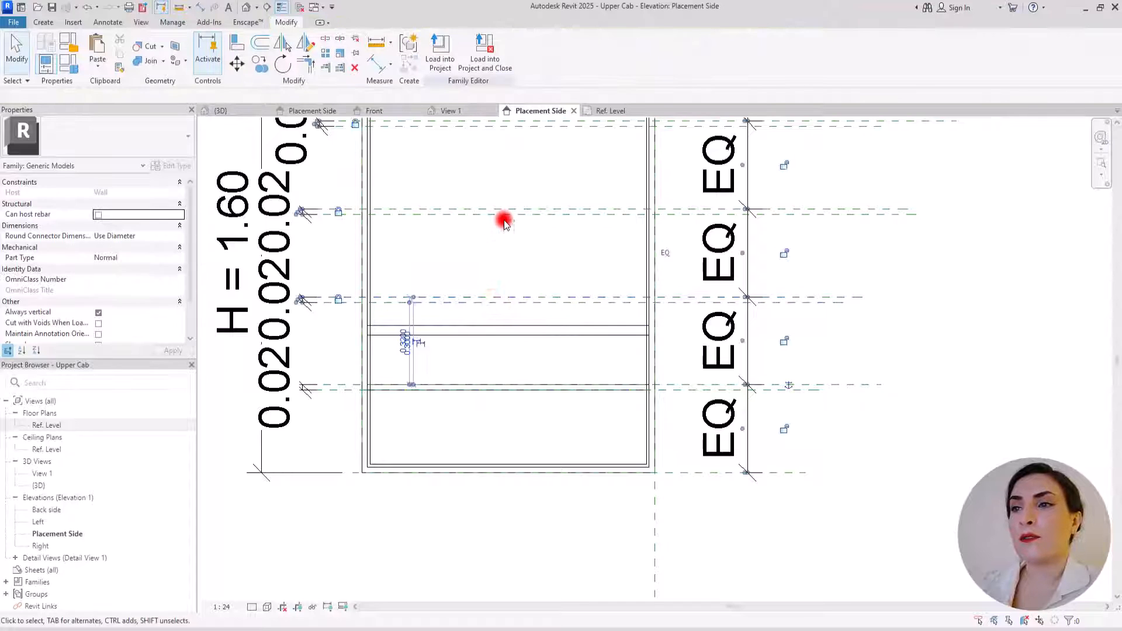
left_click(490, 325)
left_click_drag(504, 223, 504, 223)
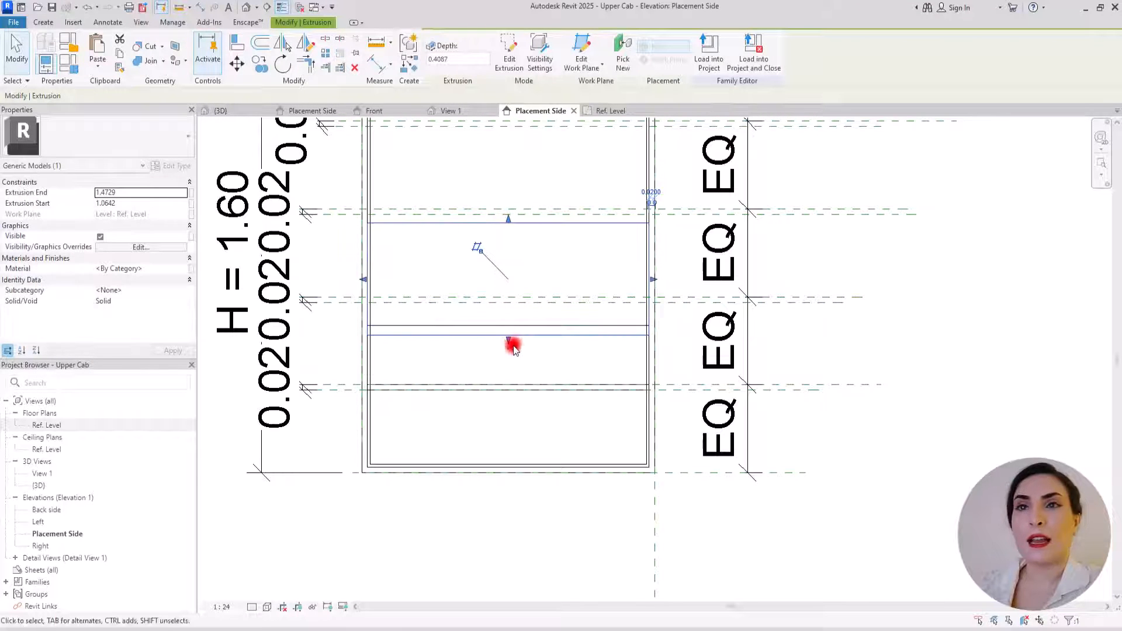
left_click_drag(509, 342, 509, 234)
Paste a further shelf aligned to the same place and stretch it up to just below the highest plane pair.
middle_click_drag(460, 160, 439, 320)
left_click(119, 53)
left_click(98, 65)
left_click(142, 181)
left_click_drag(487, 379, 486, 307)
left_click(453, 353)
Align the upper and lower faces of the three pasted shelves with the planes of their respective reference plane pairs.
key("a")
key("l")
left_click(469, 285)
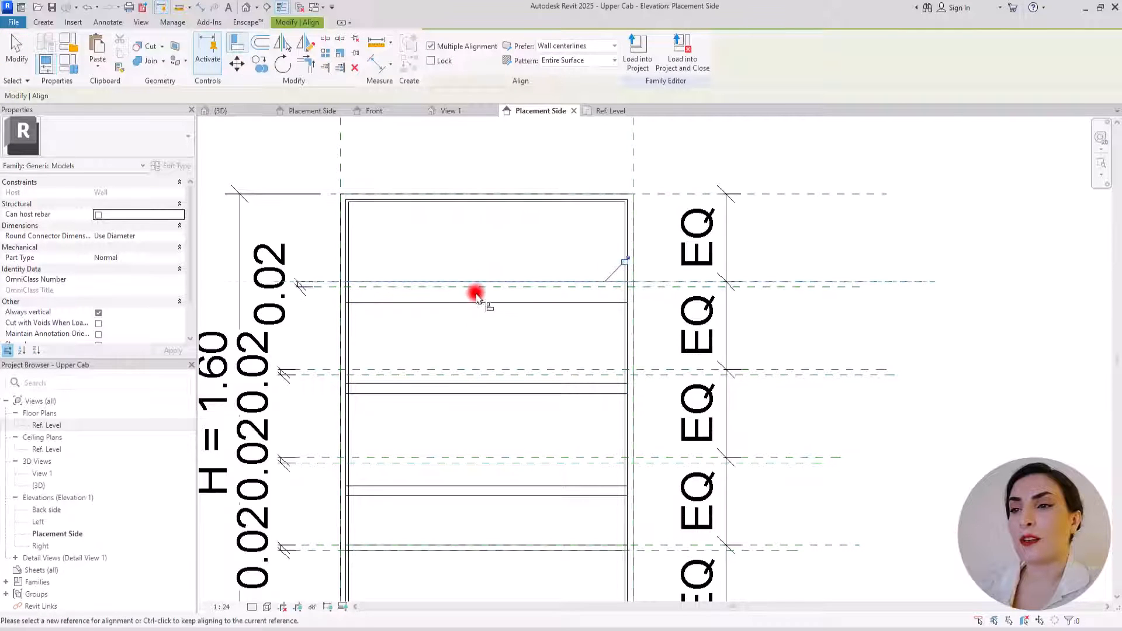
left_click(446, 295)
left_click(435, 371)
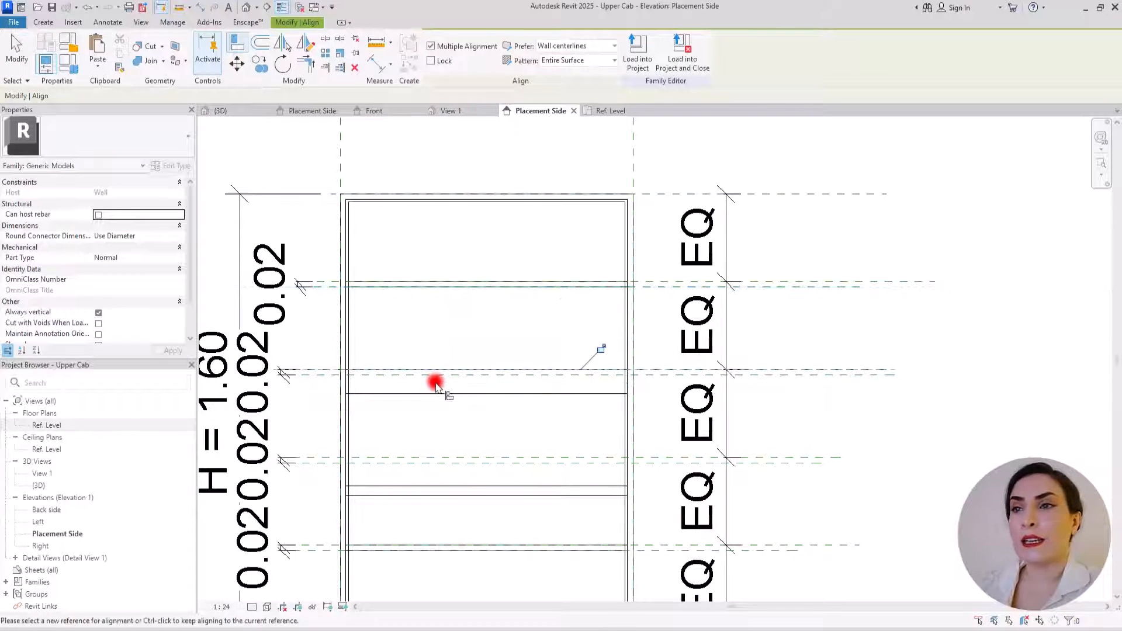
left_click(434, 392)
key("Escape")
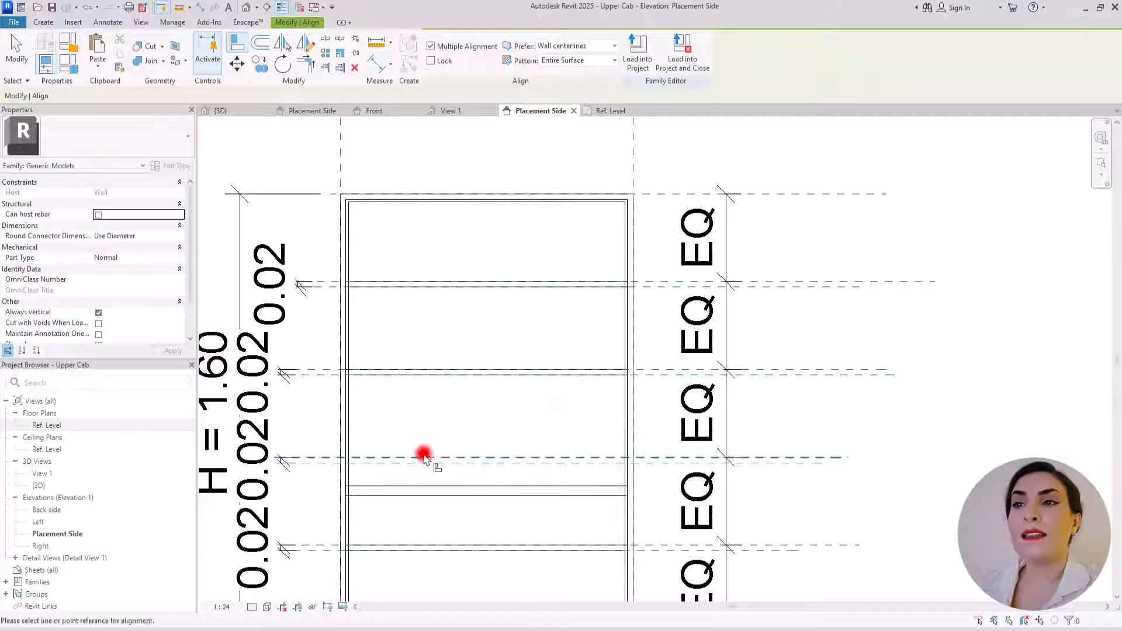
left_click(424, 458)
left_click(429, 485)
key("Escape")
left_click(530, 494)
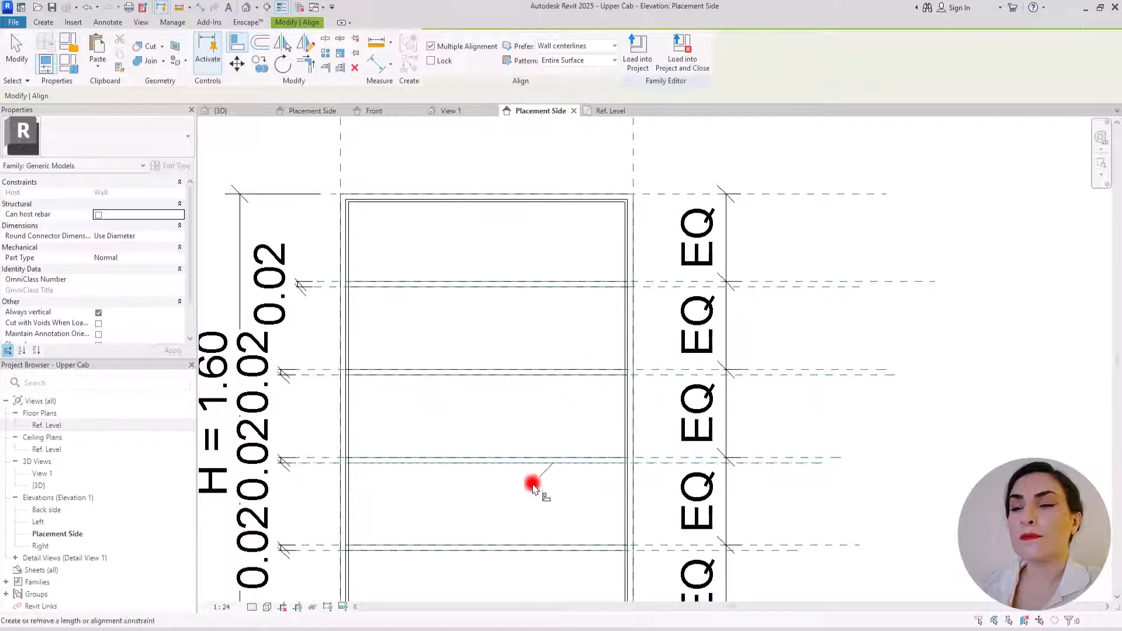
Finish the alignment and examine the shelved cabinet from several angles in the default 3D view.
key("Escape")
left_click(248, 7)
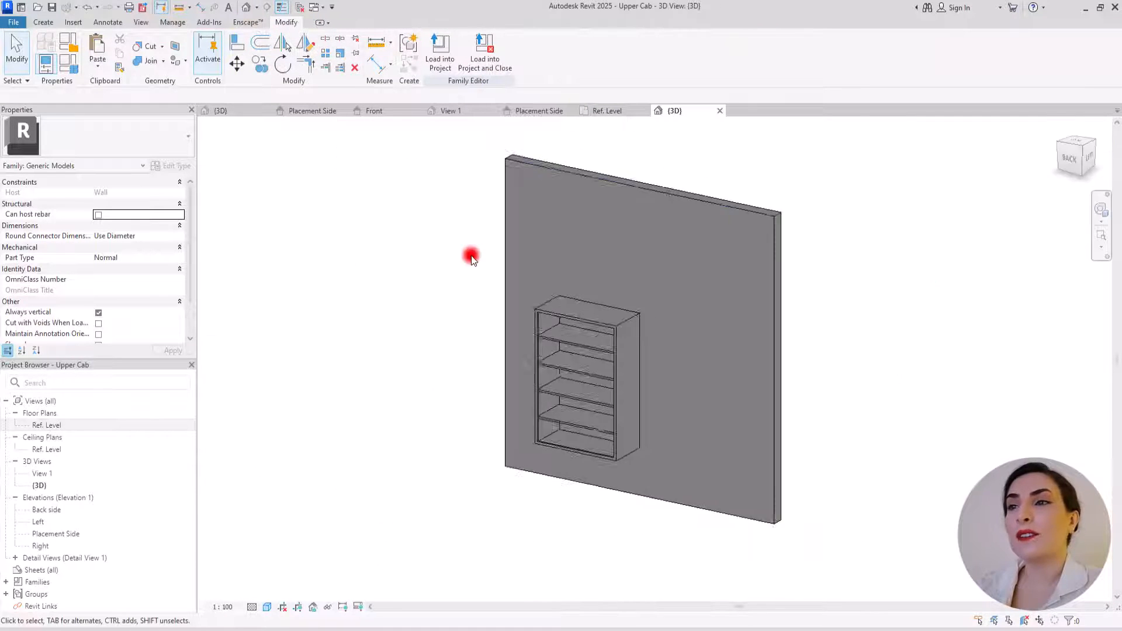
scroll(559, 402, "up", 3)
middle_click_drag(574, 404, 777, 408, "shift")
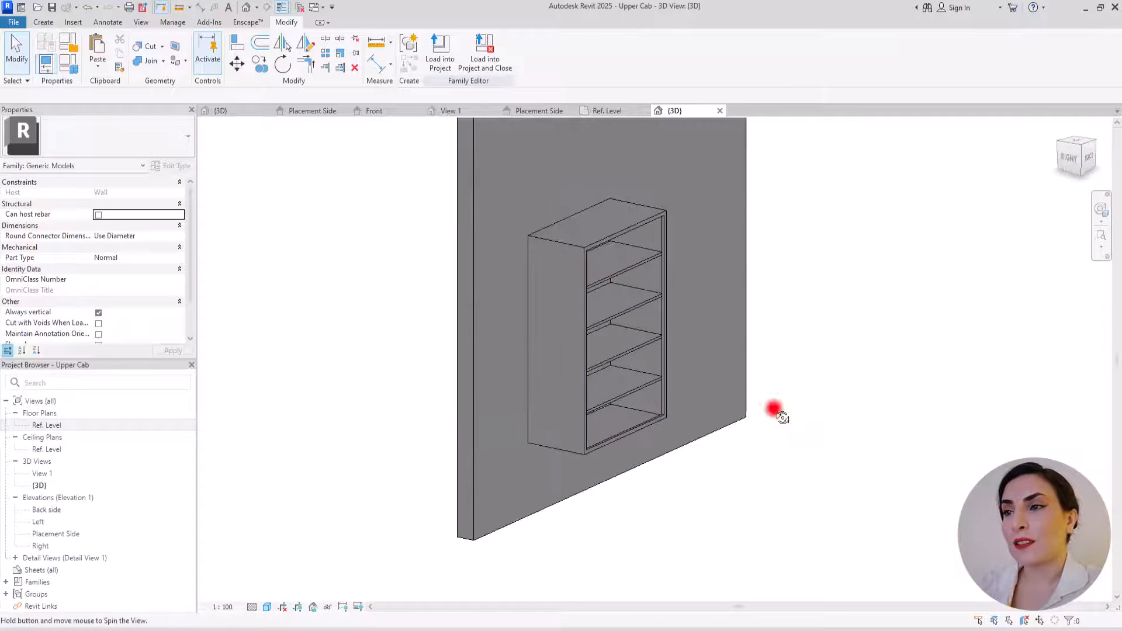
scroll(641, 393, "up", 6)
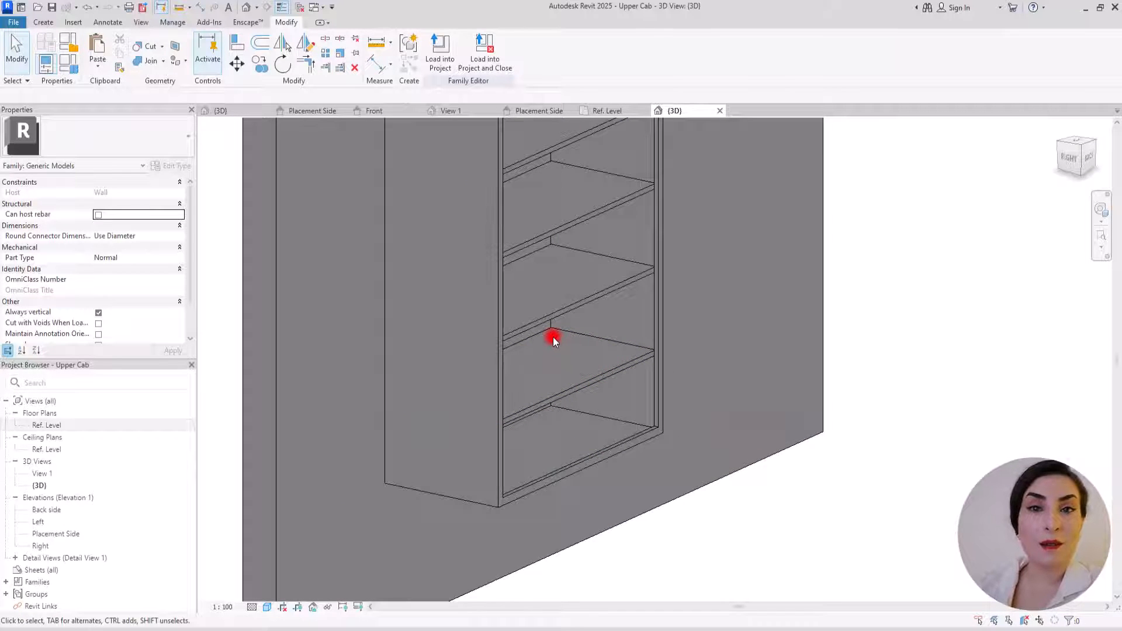
scroll(553, 339, "down", 5)
scroll(634, 370, "up", 1)
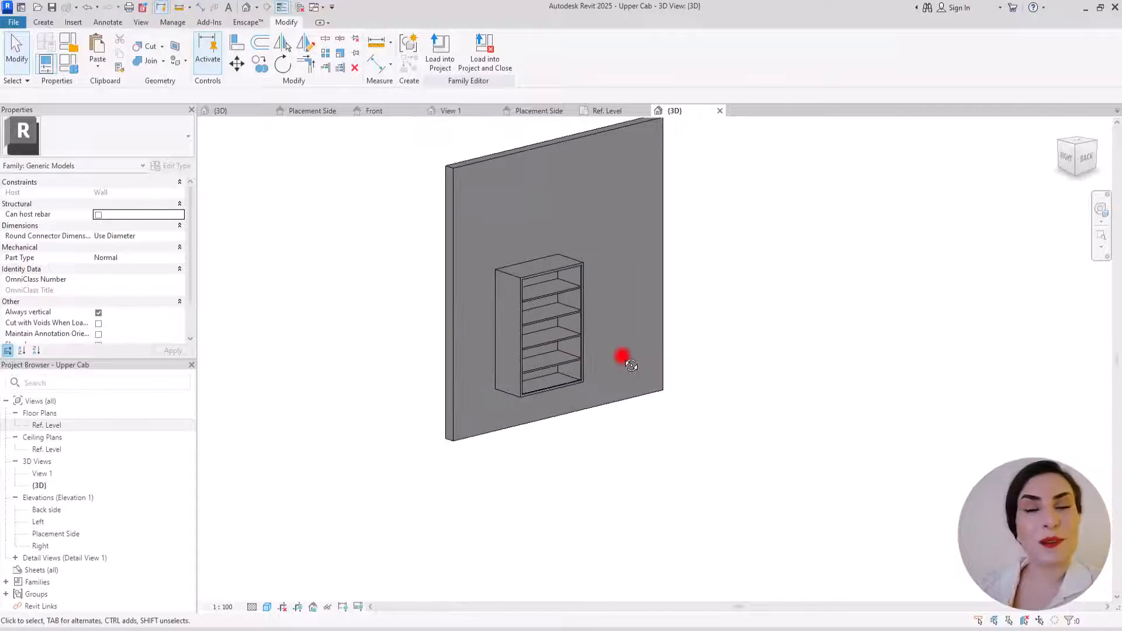
scroll(556, 316, "up", 2)
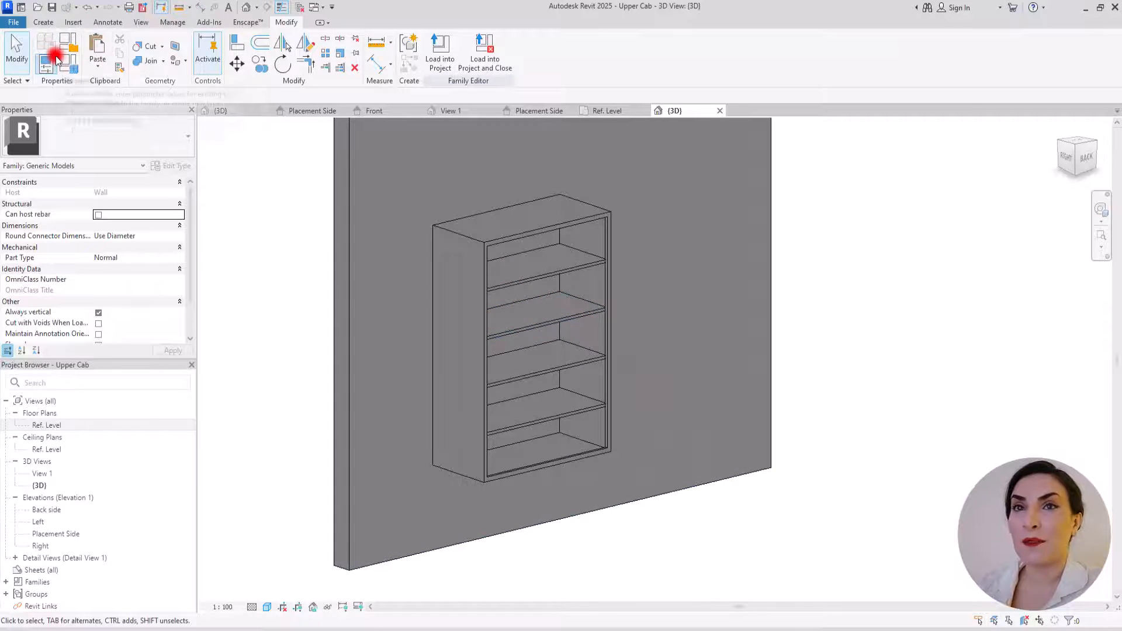
Set the cabinet family's depth D to 0.3, height H to 1.4 and width W to 1.5.
left_click(70, 61)
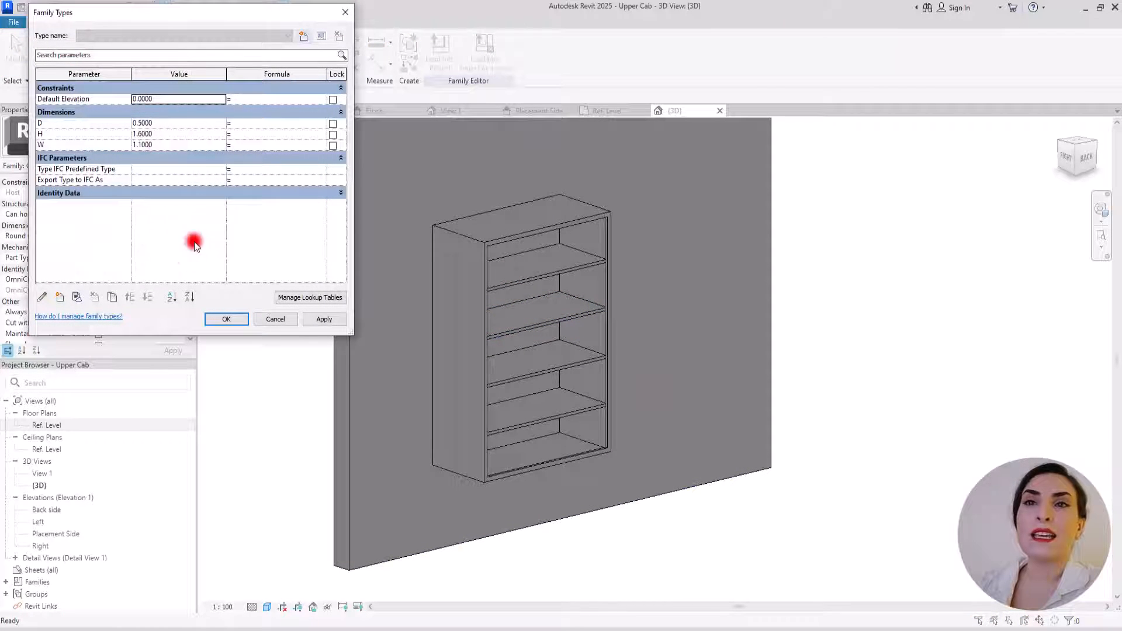
left_click(166, 126)
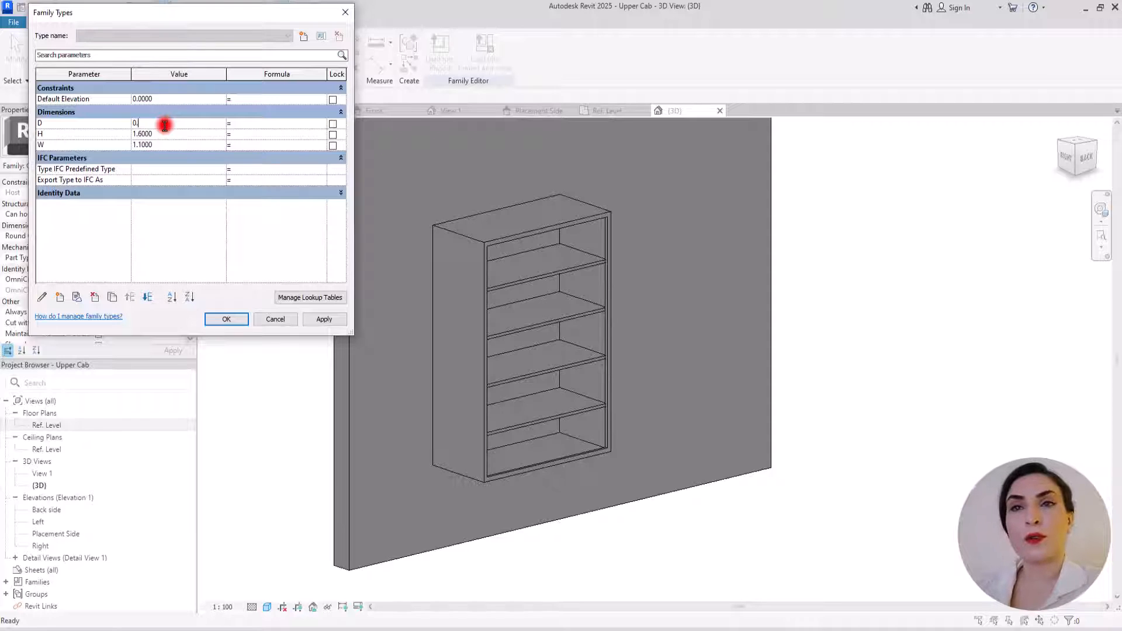
left_click(157, 260)
left_click(324, 319)
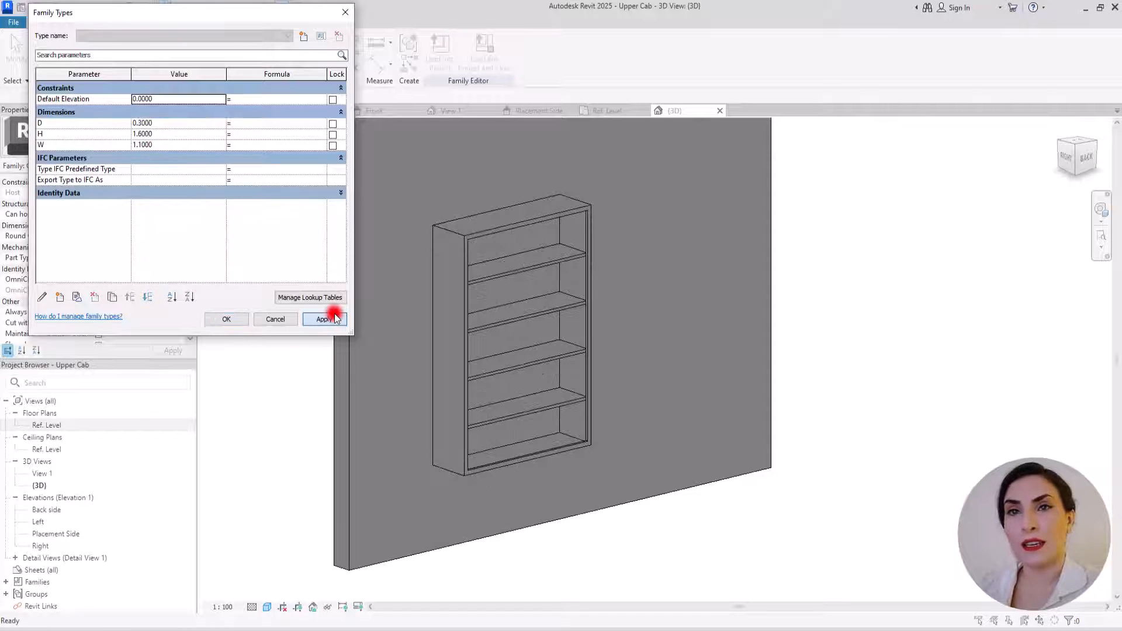
left_click(175, 135)
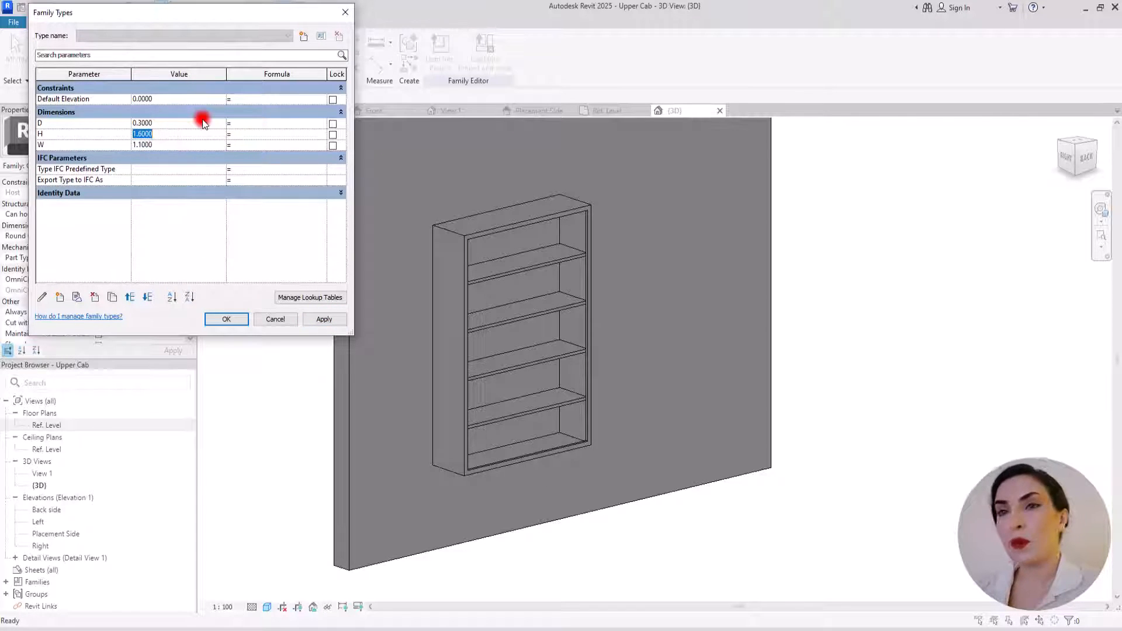
left_click(324, 319)
left_click(157, 144)
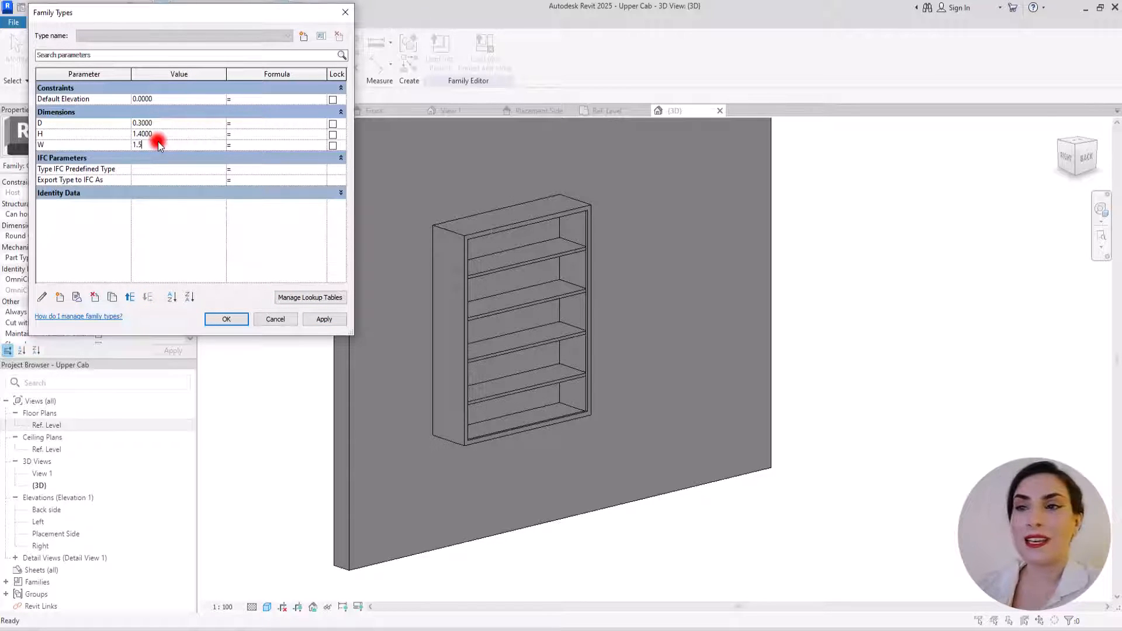
type("1.5")
left_click(323, 319)
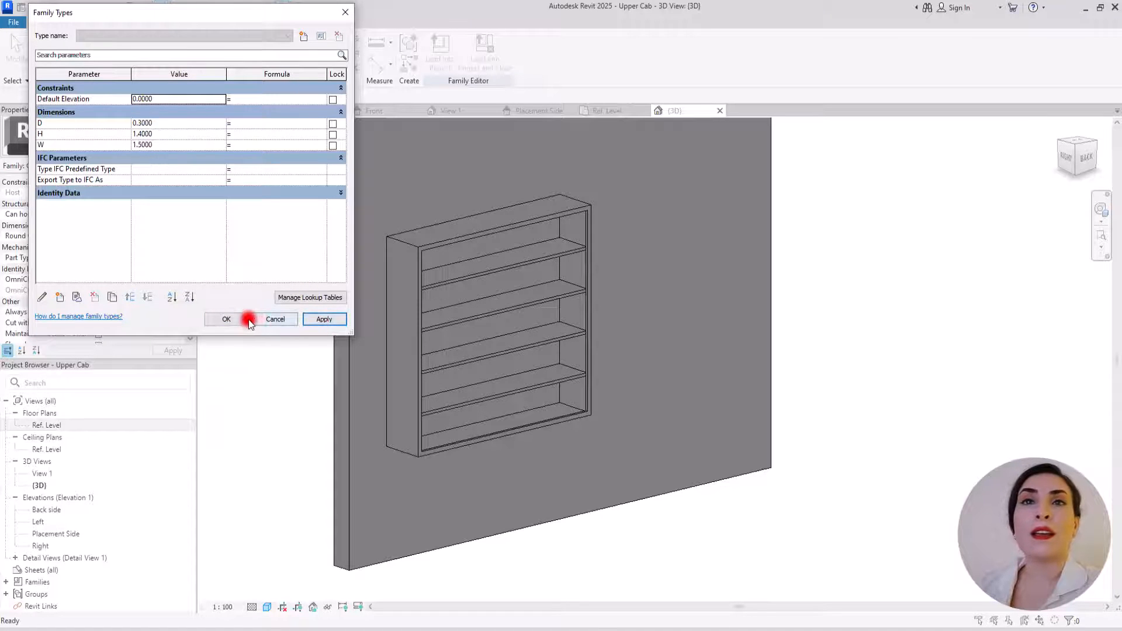
left_click(233, 318)
Save the family as Shelves, load it into the 3D Kitchen project and place one on the wall above the base cabinets.
left_click(16, 23)
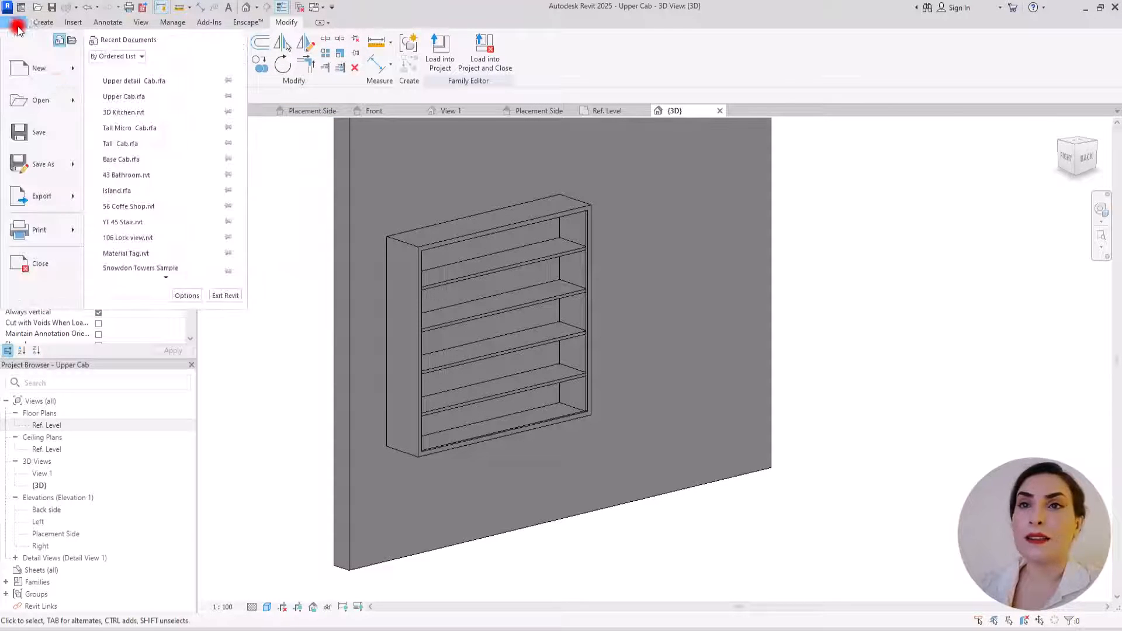
mouse_move(71, 163)
left_click(153, 155)
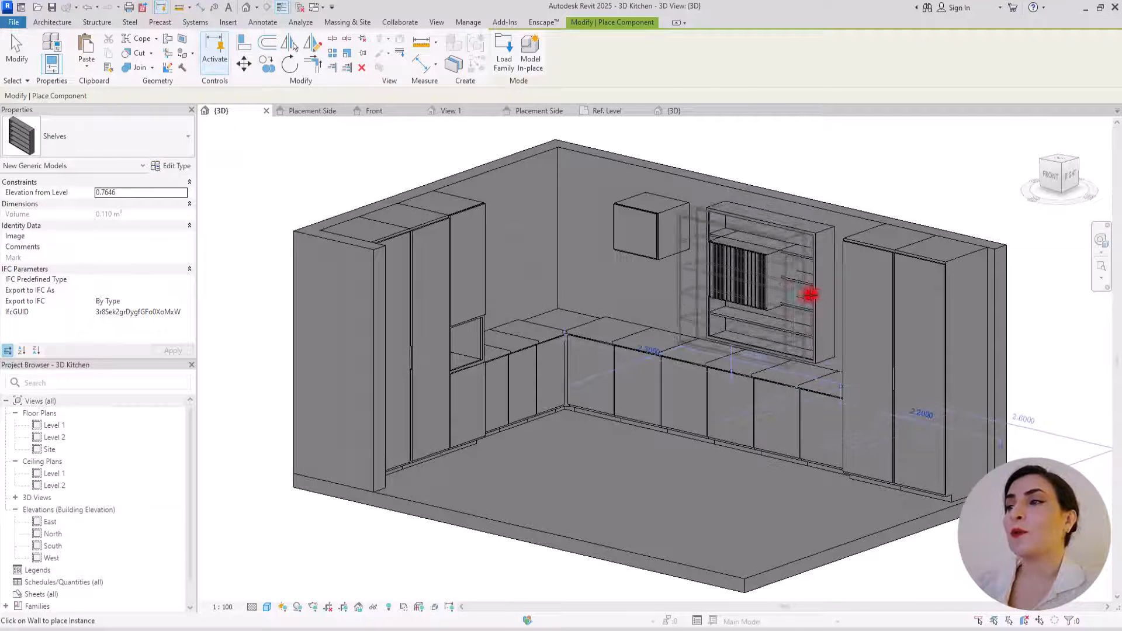
key("Escape")
Move the ribbed upper cabinet along the wall away from the shelves, towards the room corner.
left_click(759, 269)
left_click_drag(758, 269, 586, 277)
middle_click_drag(586, 277, 887, 396, "shift")
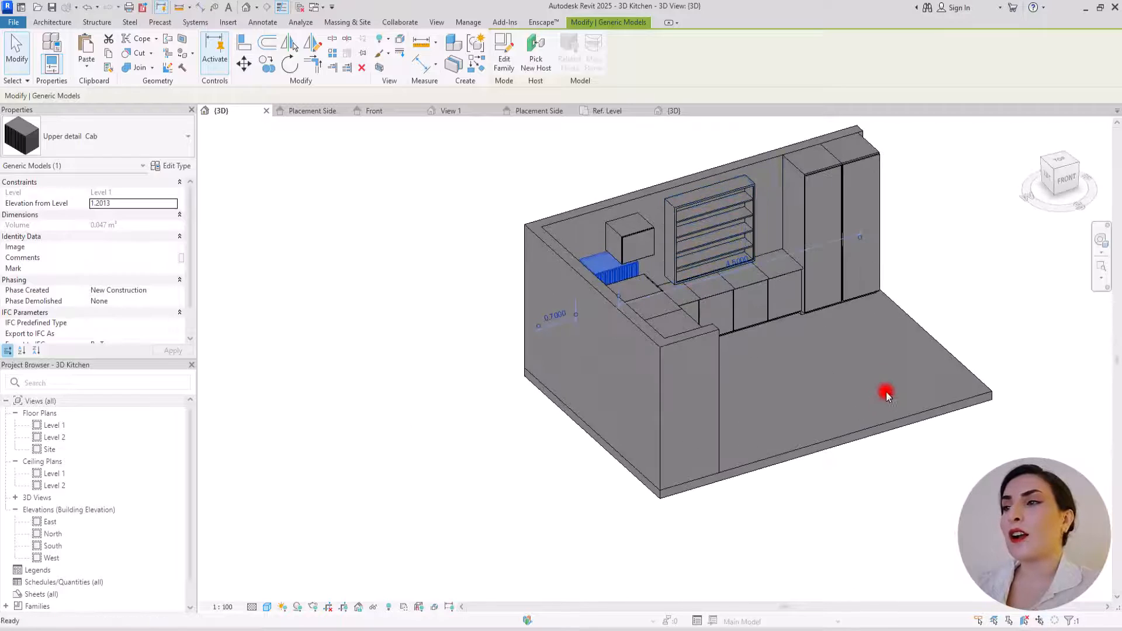
scroll(771, 153, "up", 3)
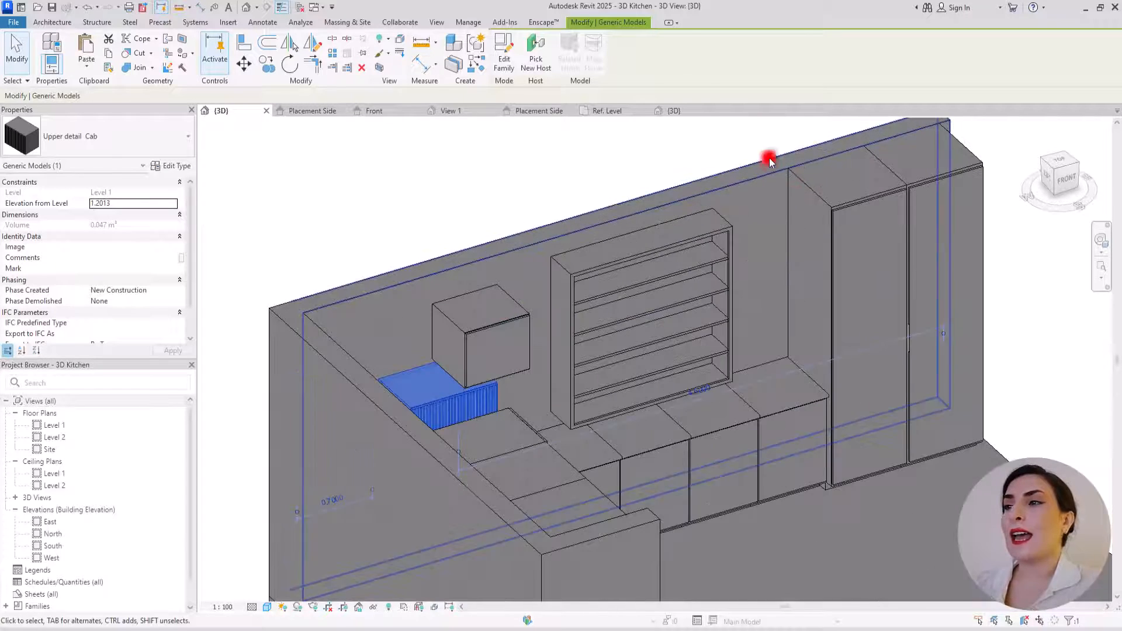
Set the placed Shelves type's width W to 1.1 and depth D to 0.5.
middle_click_drag(748, 350, 676, 314, "shift")
left_click(672, 304)
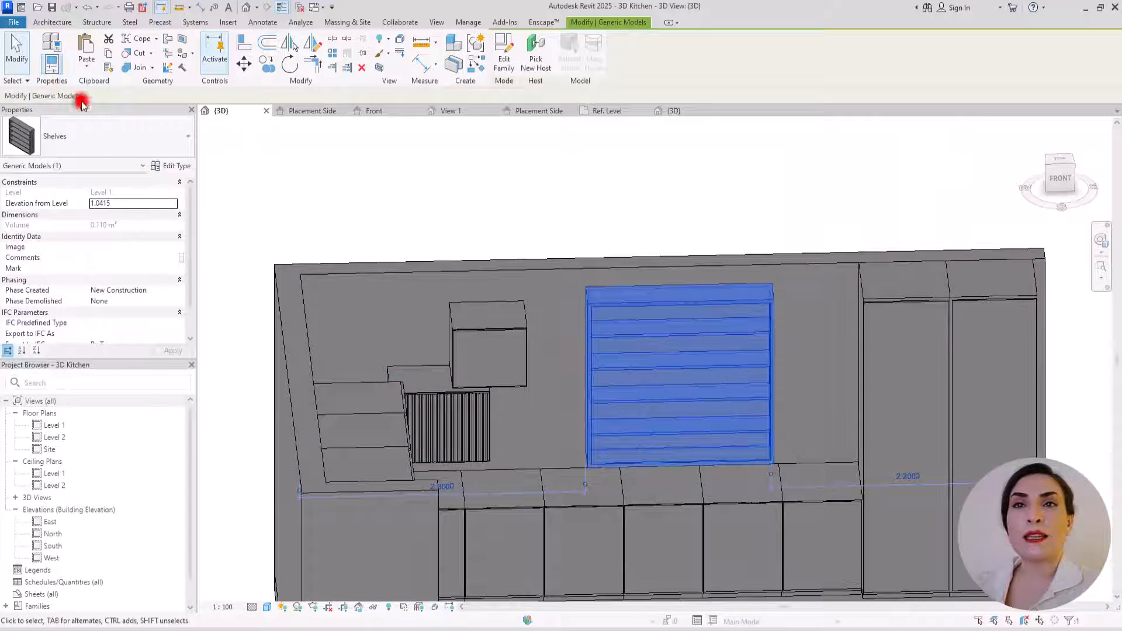
left_click(171, 166)
left_click(295, 198)
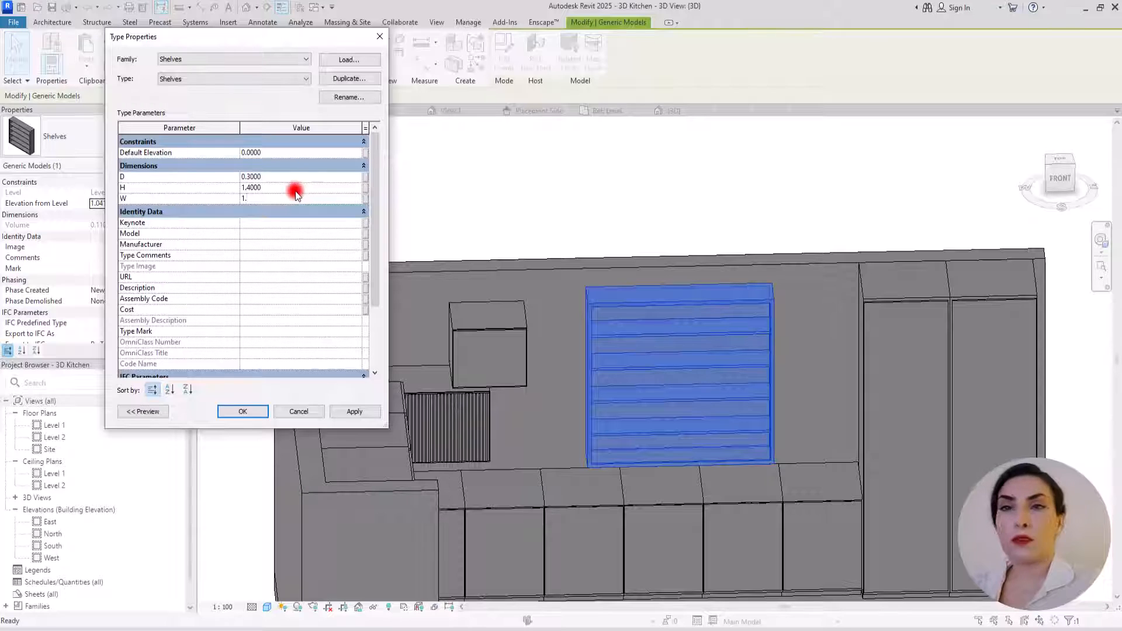
left_click(355, 411)
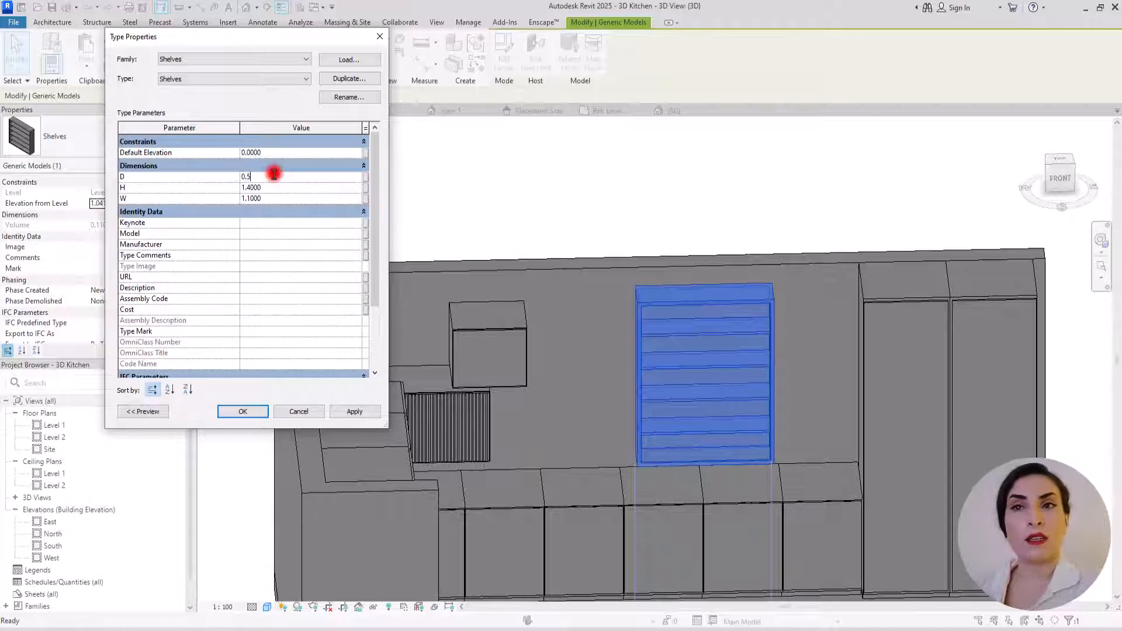
left_click(294, 350)
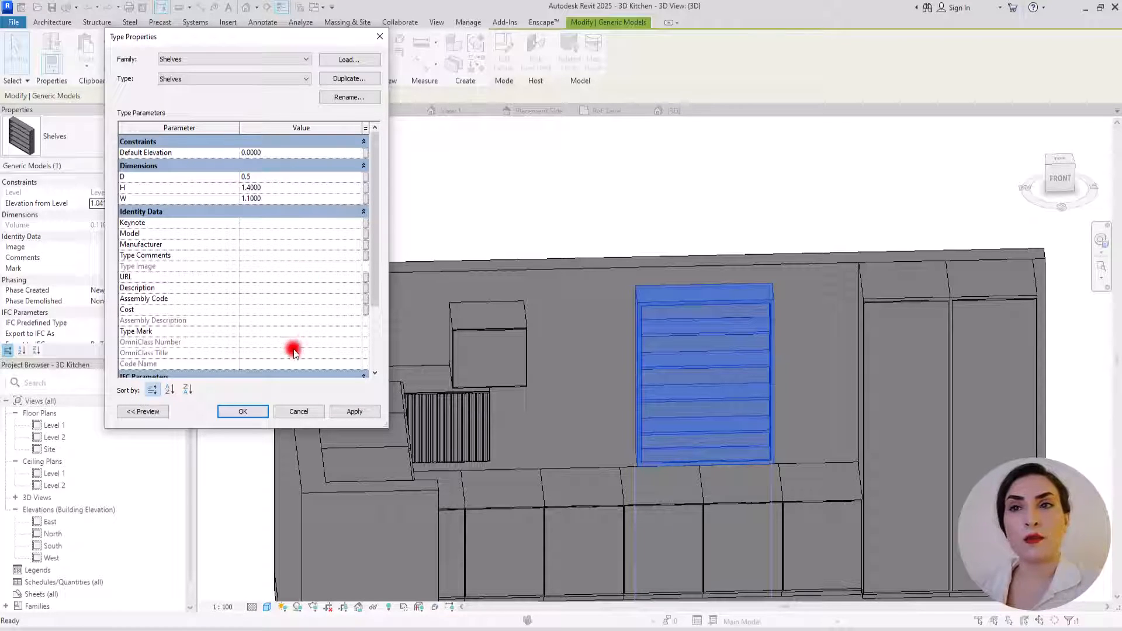
left_click(342, 416)
left_click(228, 411)
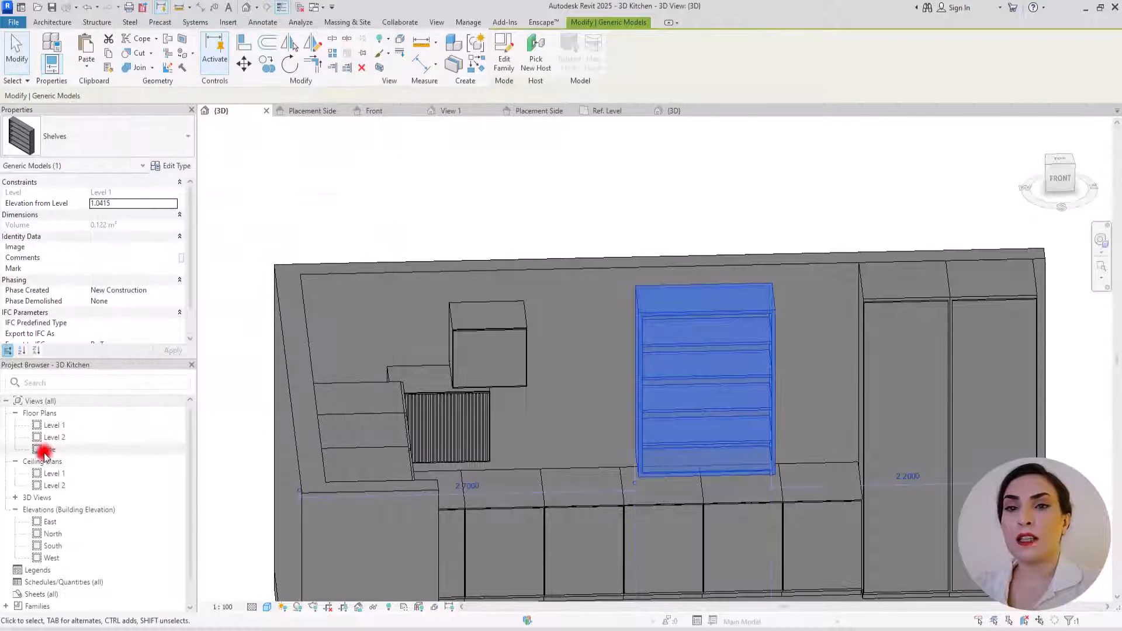
Open the kitchen project's East elevation view.
double_click(75, 528)
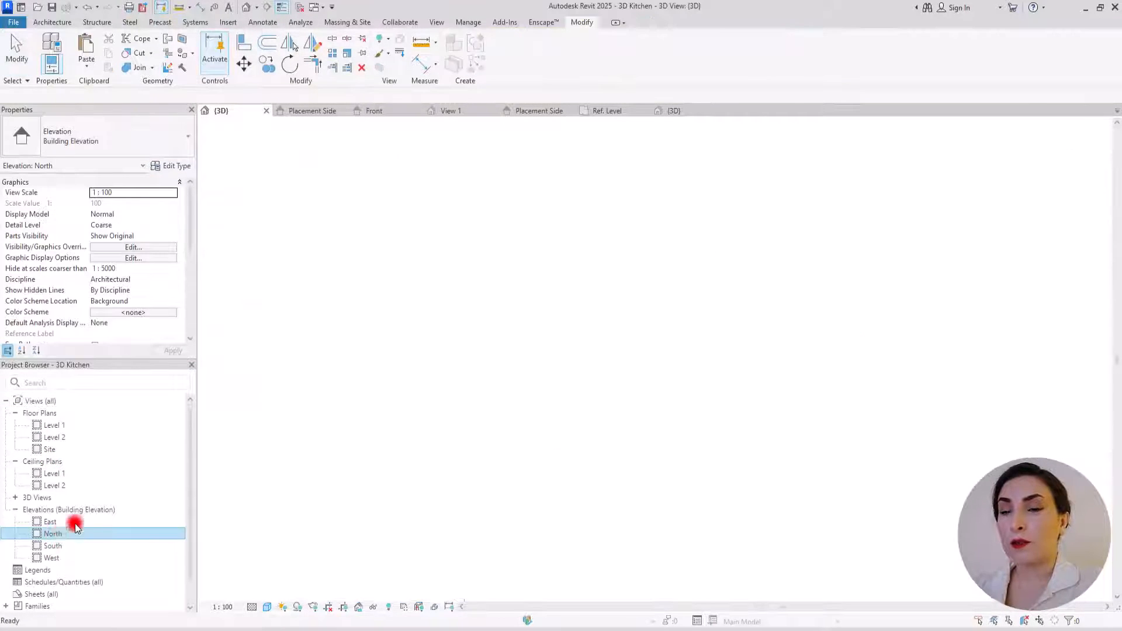
left_click(58, 523)
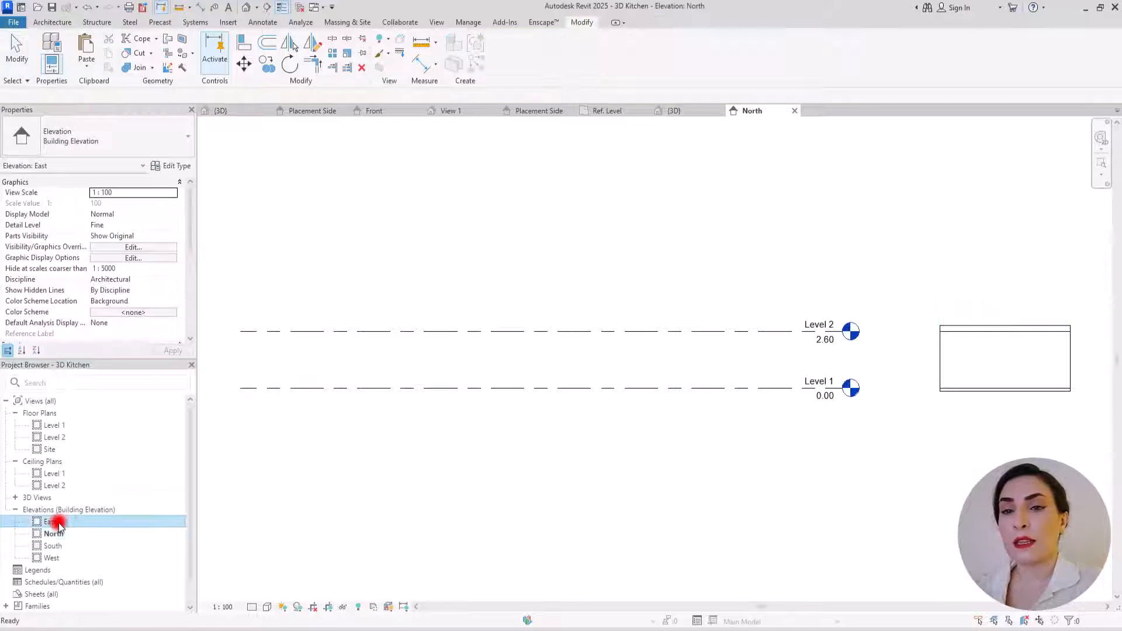
Measure the vertical gap between the roof underside and the base cabinets' top in the South elevation.
double_click(59, 523)
scroll(504, 343, "up", 5)
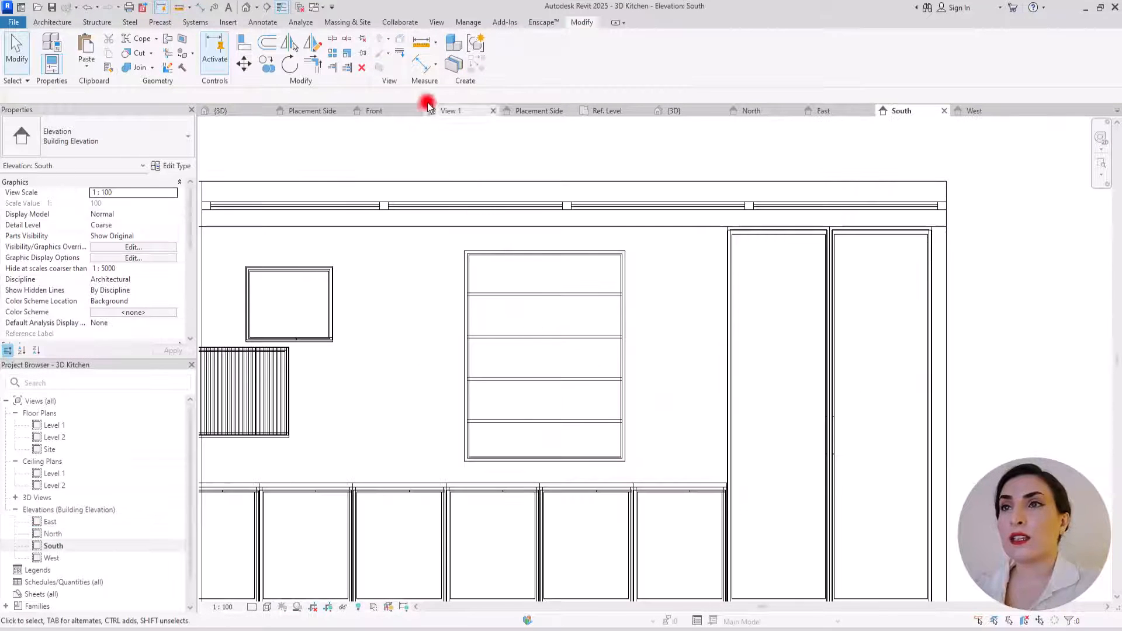
left_click(422, 63)
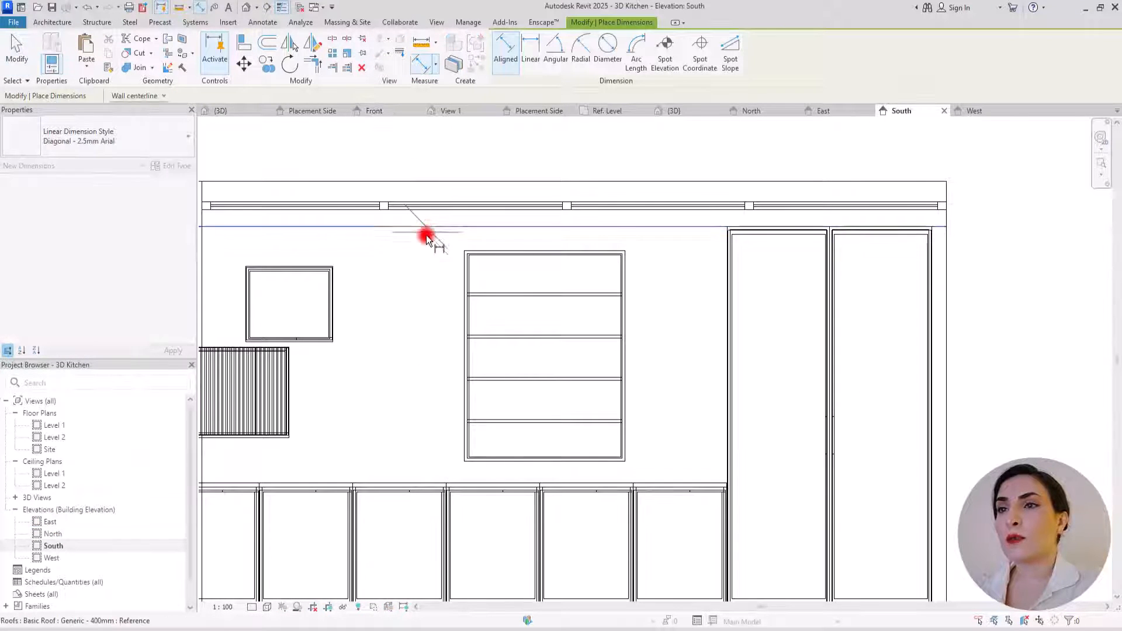
left_click(426, 231)
left_click(413, 483)
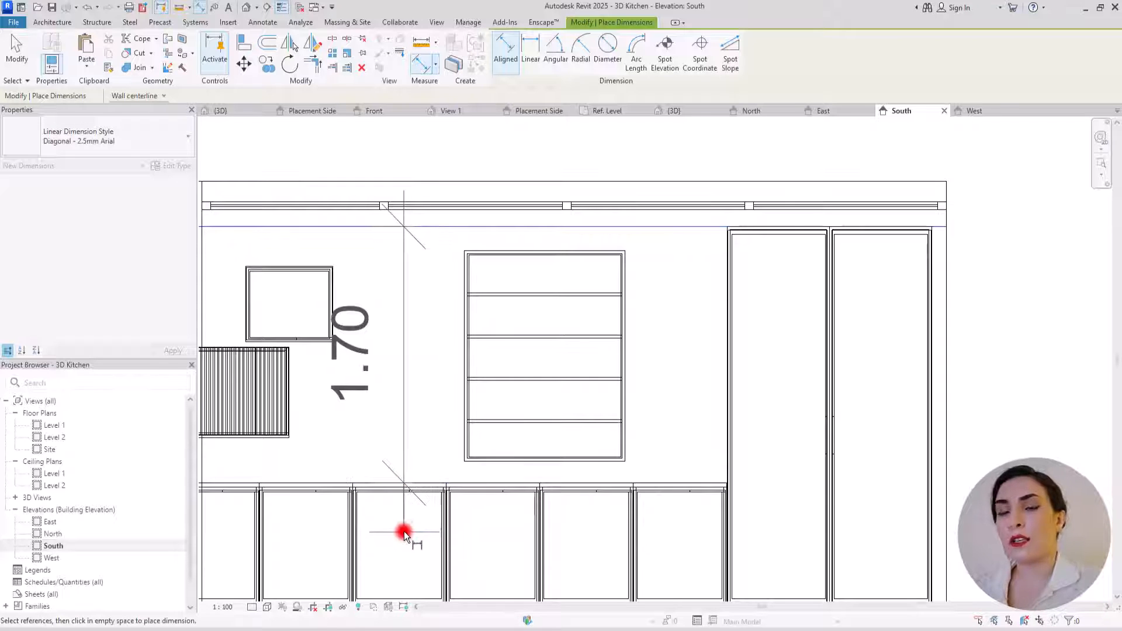
key("Escape")
key("Escape")
Set the shelf unit's type height H to 1.7.
left_click(497, 299)
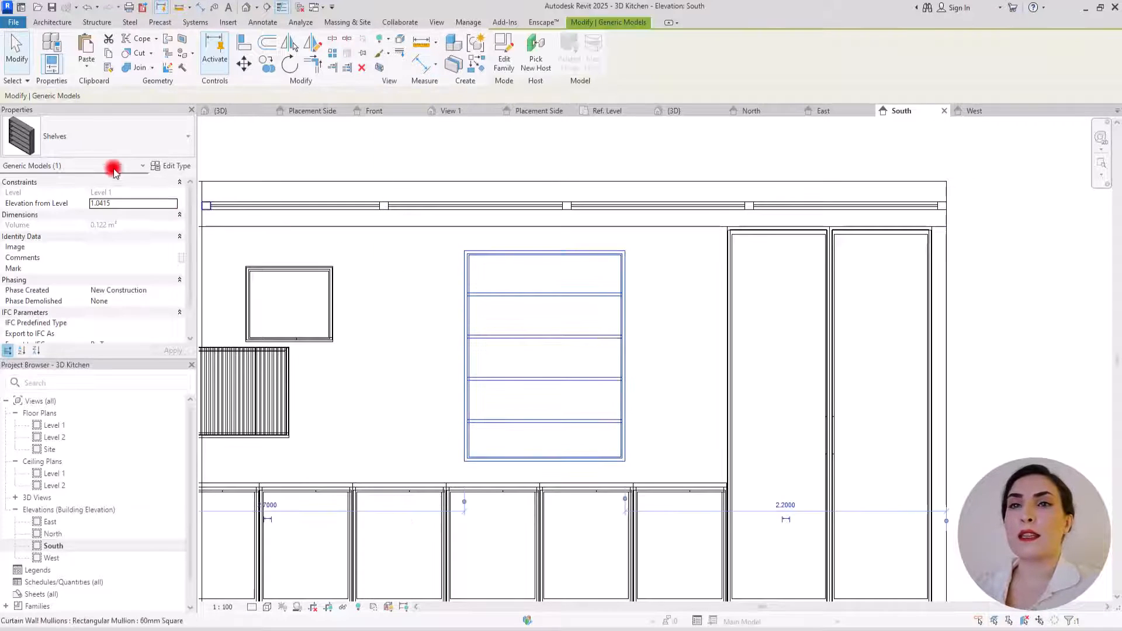
left_click(168, 163)
left_click(279, 188)
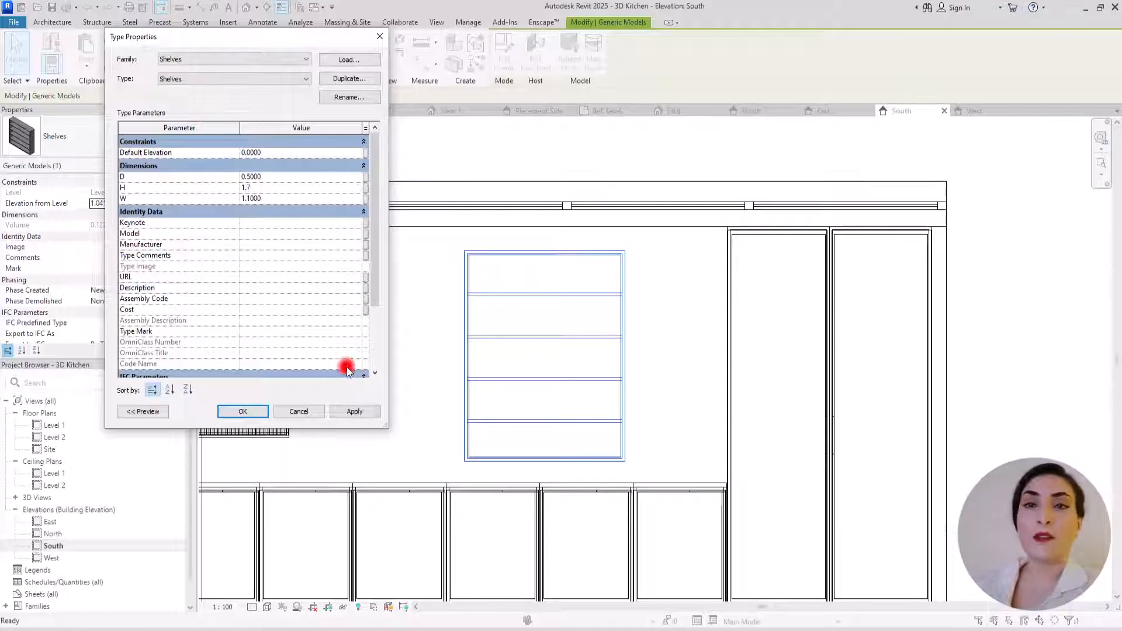
left_click(355, 412)
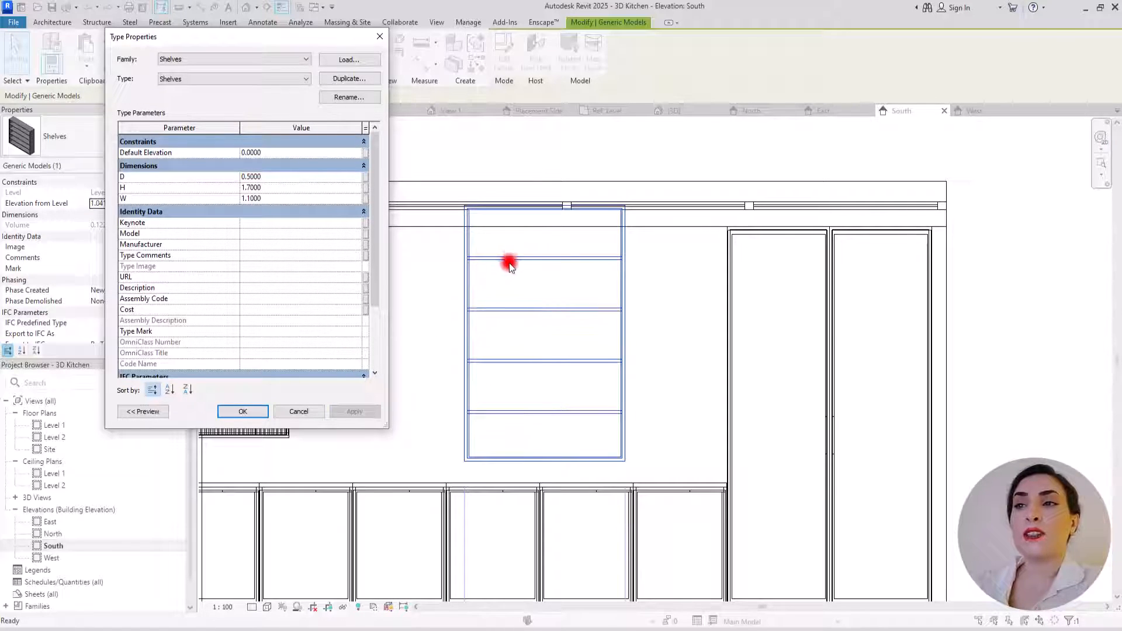
left_click(258, 408)
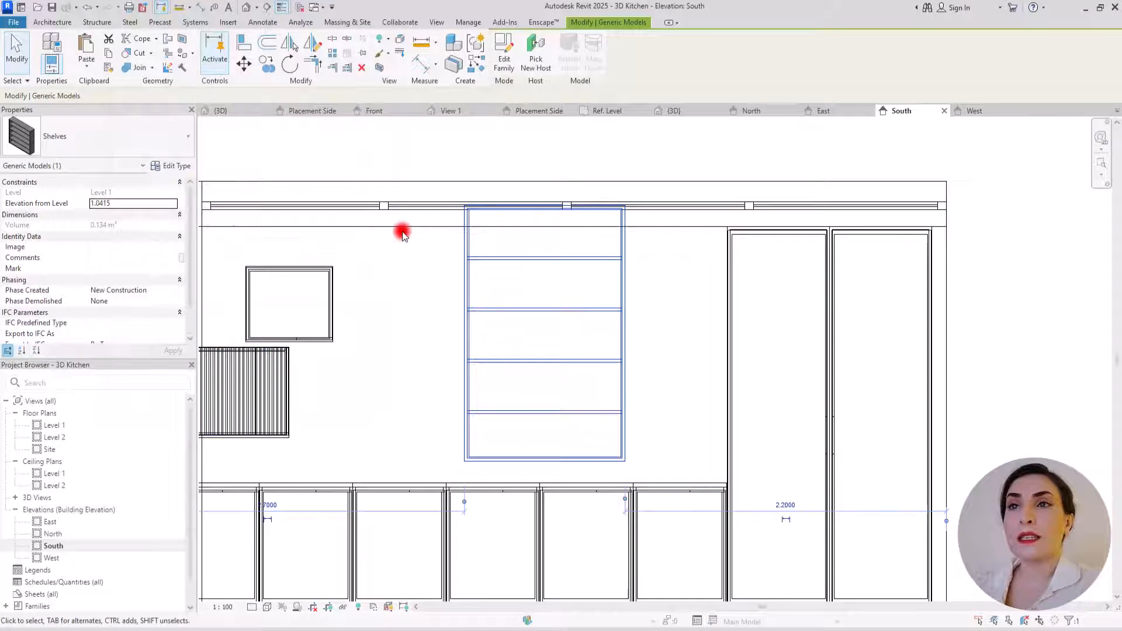
Align the shelf unit's bottom with the base cabinets' top and its side with the adjacent tall cabinet.
left_click(244, 44)
left_click(403, 482)
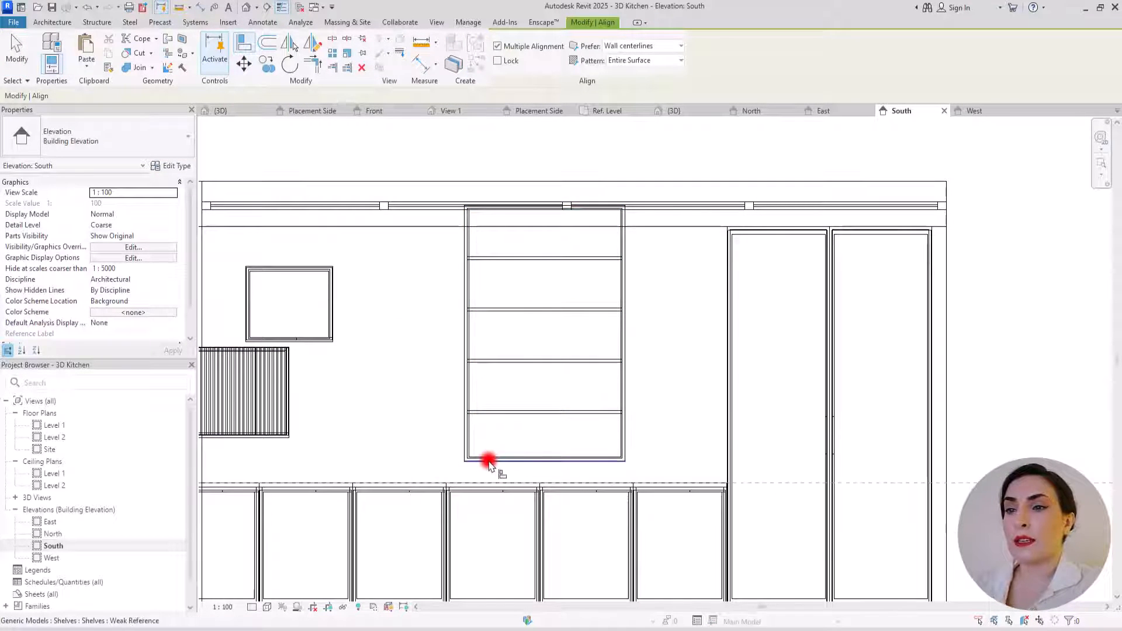
left_click(489, 459)
left_click(729, 263)
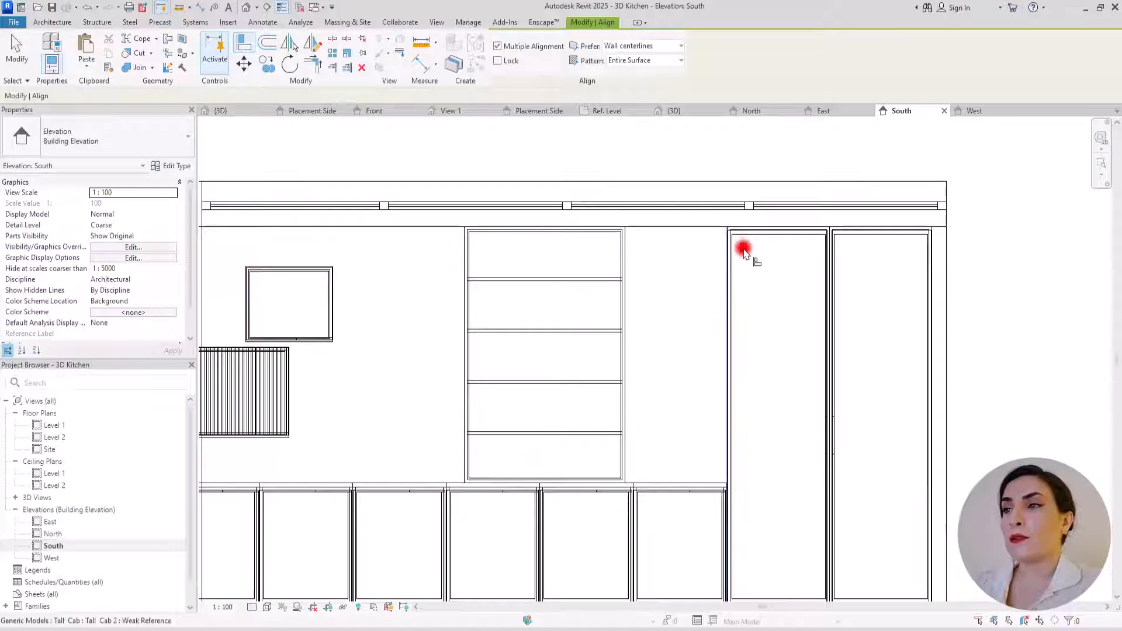
scroll(692, 211, "up", 5)
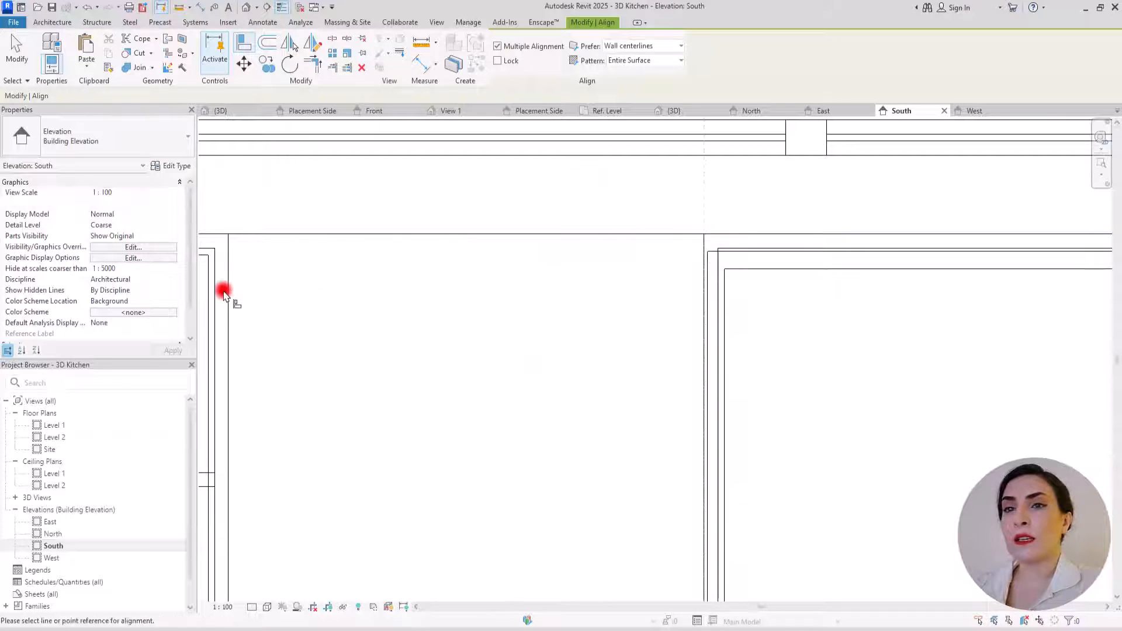
scroll(702, 248, "down", 5)
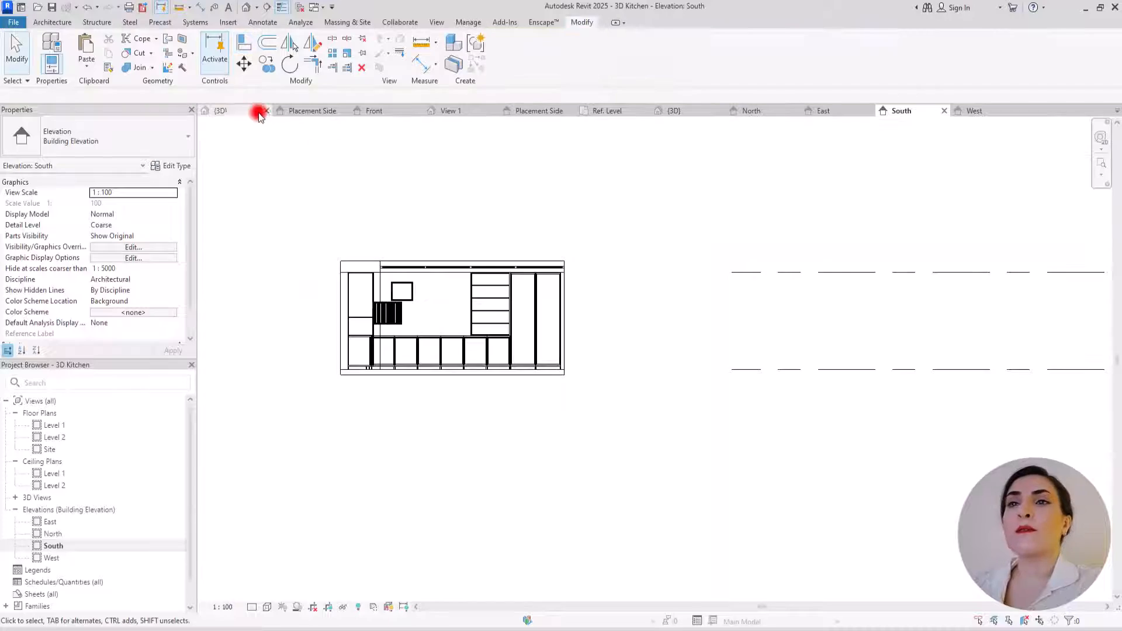
In the 3D view, set the Upper Cab type's height H to 0.45 and width W to 0.5.
left_click(258, 110)
middle_click_drag(318, 203, 716, 462, "shift")
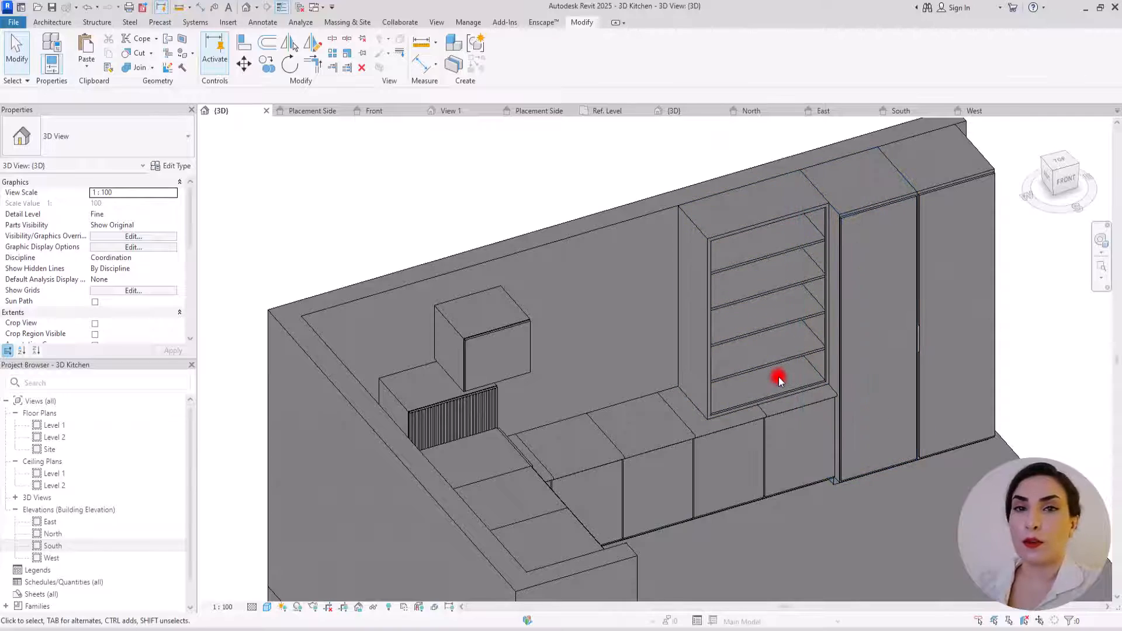
middle_click_drag(708, 423, 446, 314, "shift")
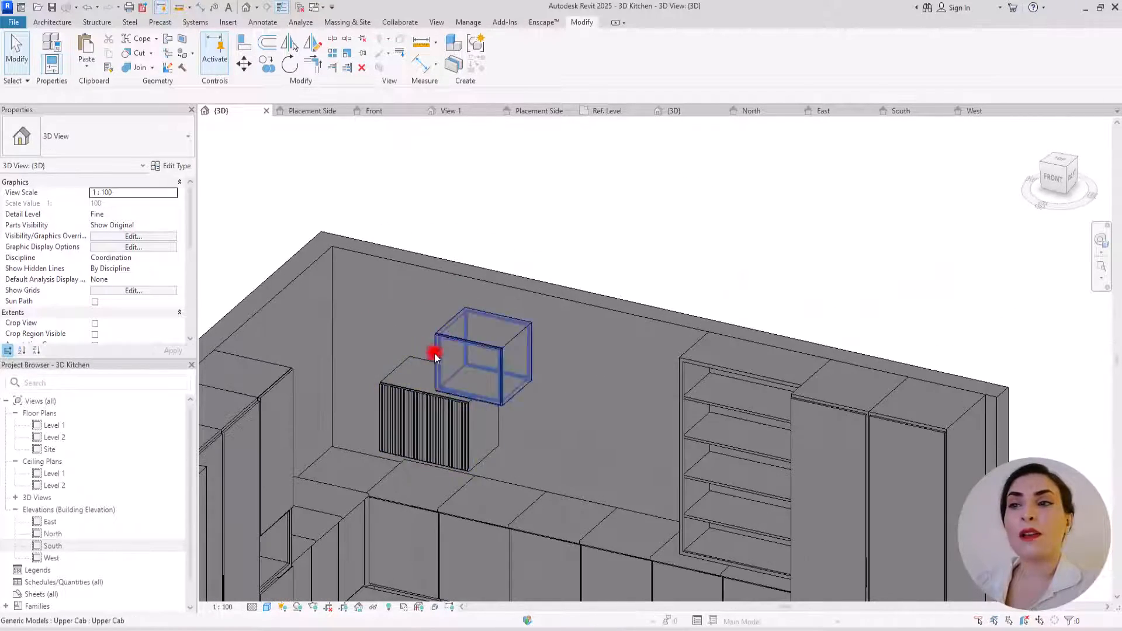
left_click(497, 360)
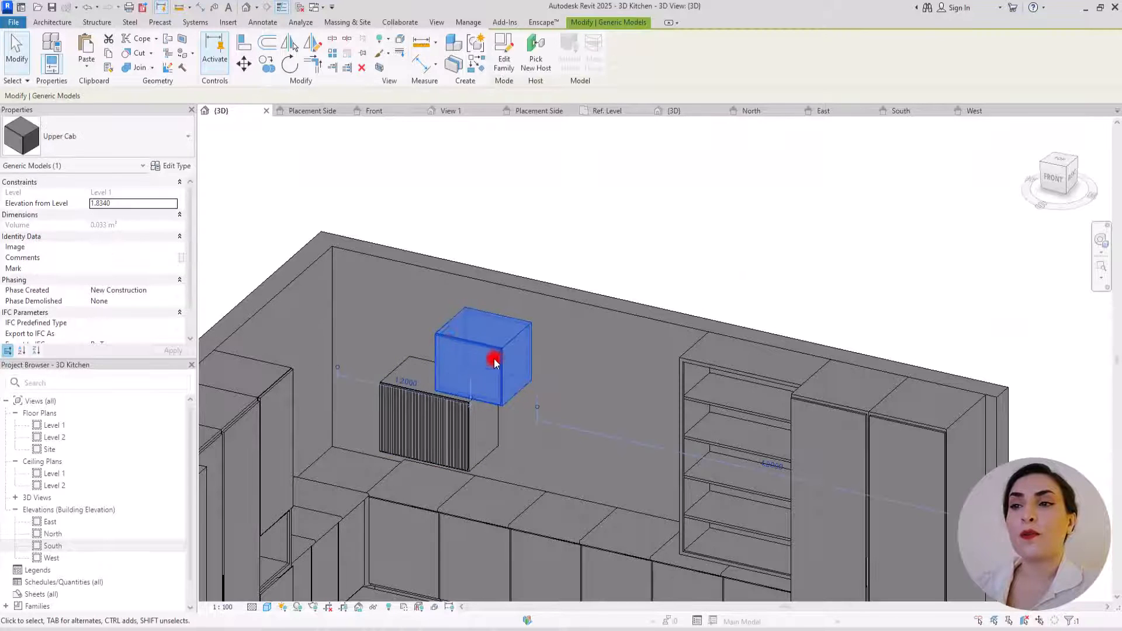
left_click(170, 166)
left_click(282, 177)
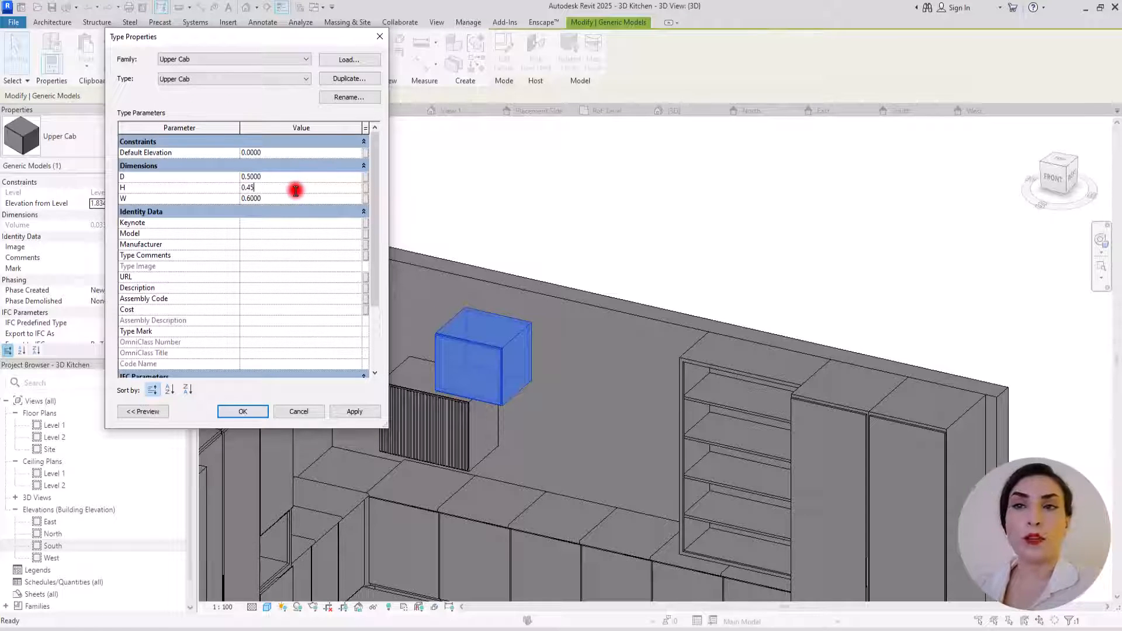
left_click(260, 199)
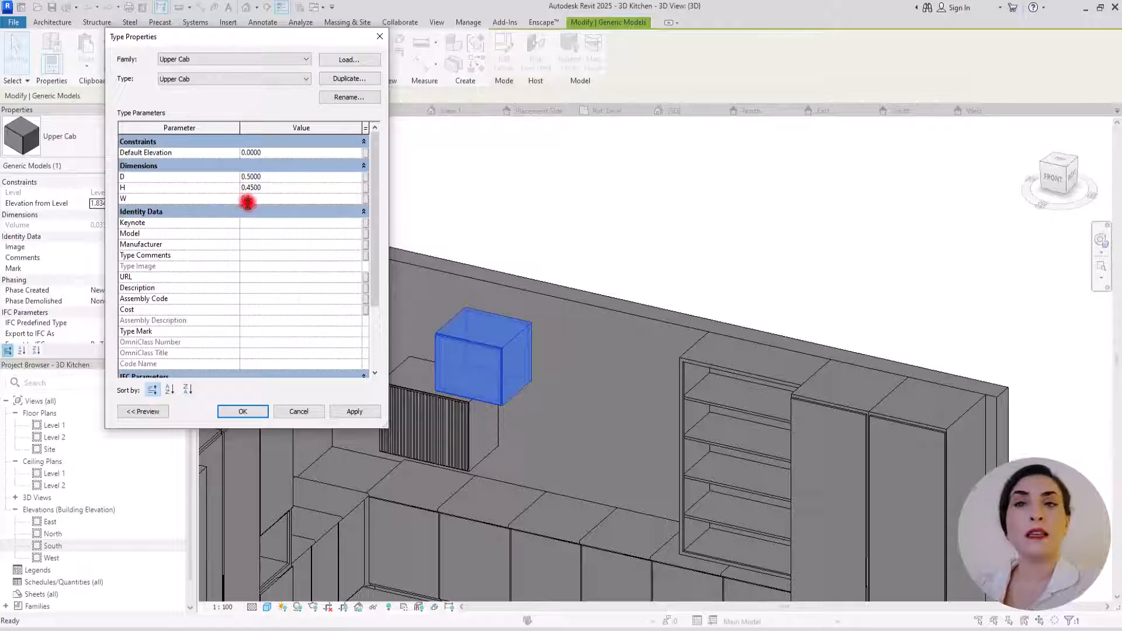
type("0.5")
left_click(354, 412)
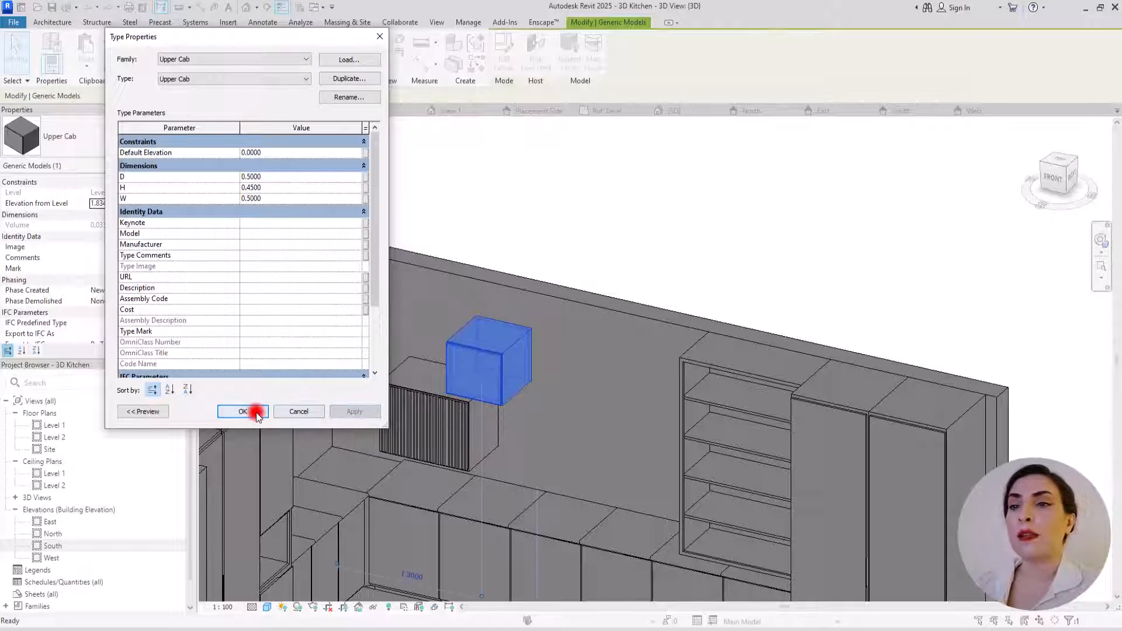
left_click(255, 412)
Align the upper cabinet's side with the near side face of the shelf unit.
middle_click_drag(588, 338, 710, 357, "shift")
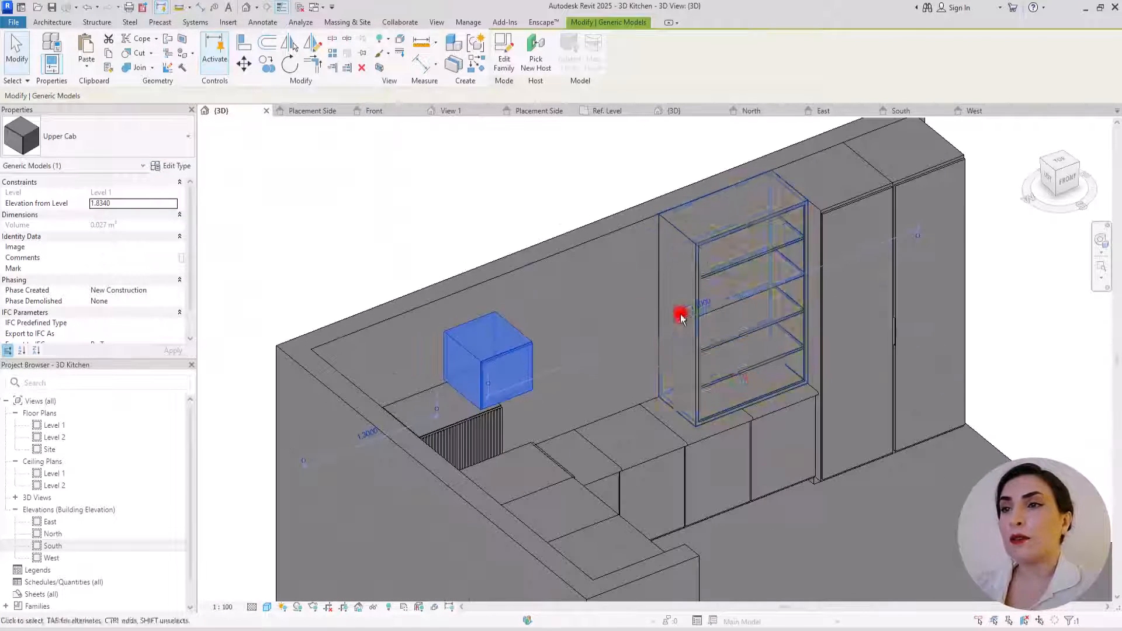
scroll(611, 252, "up", 3)
left_click(251, 47)
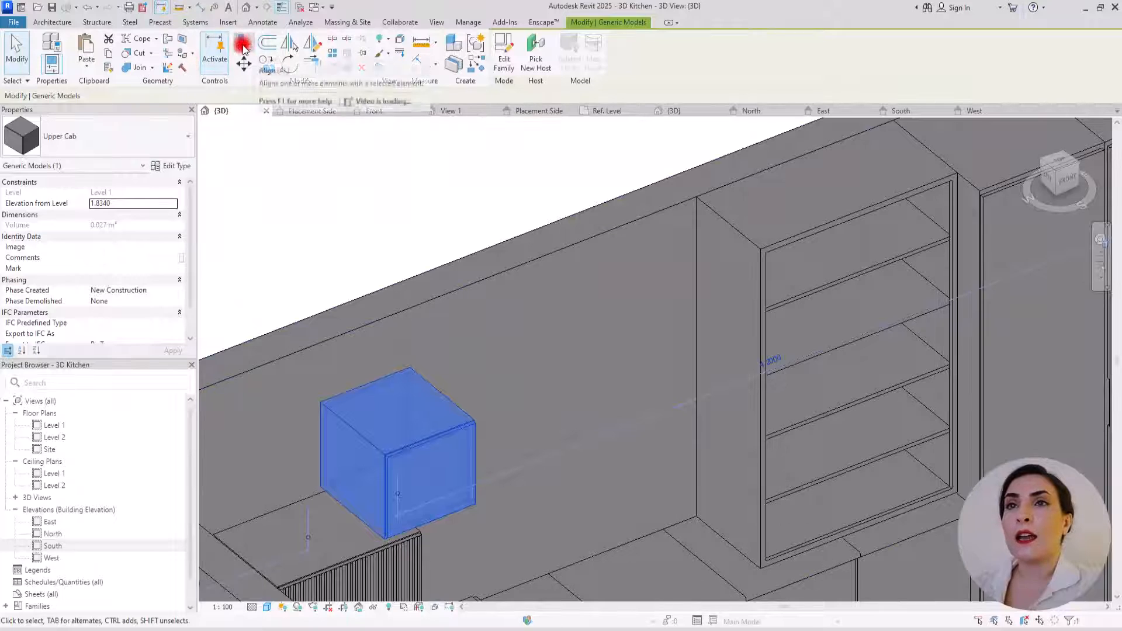
left_click(726, 227)
left_click(442, 393)
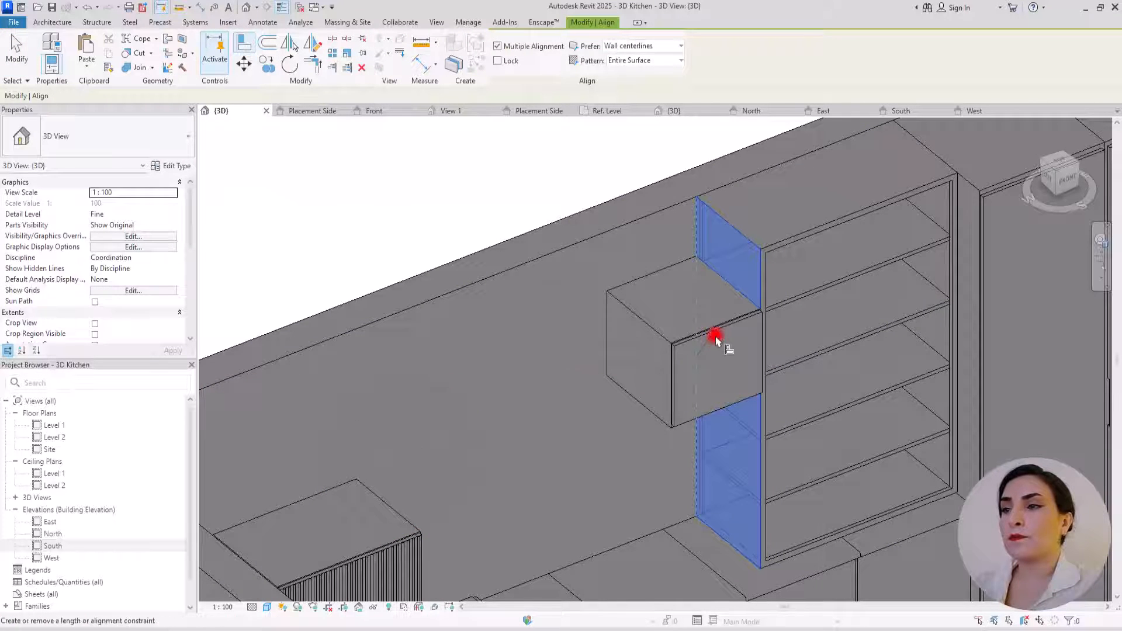
key("Escape")
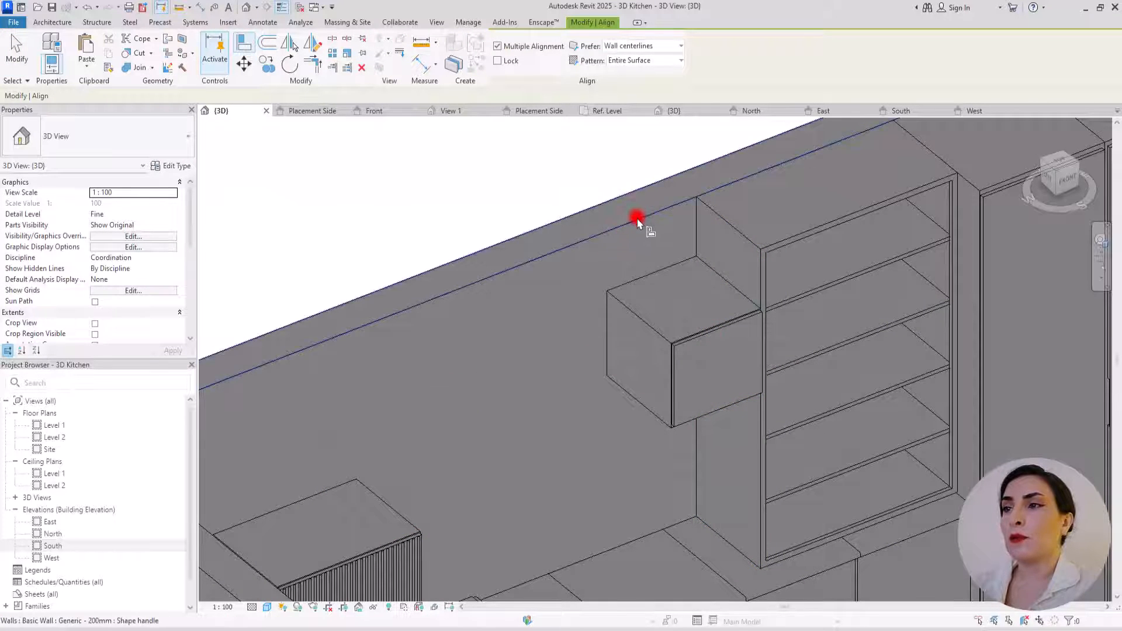
Align the upper cabinet's top face with the top of the back wall.
left_click(636, 224)
left_click(652, 275)
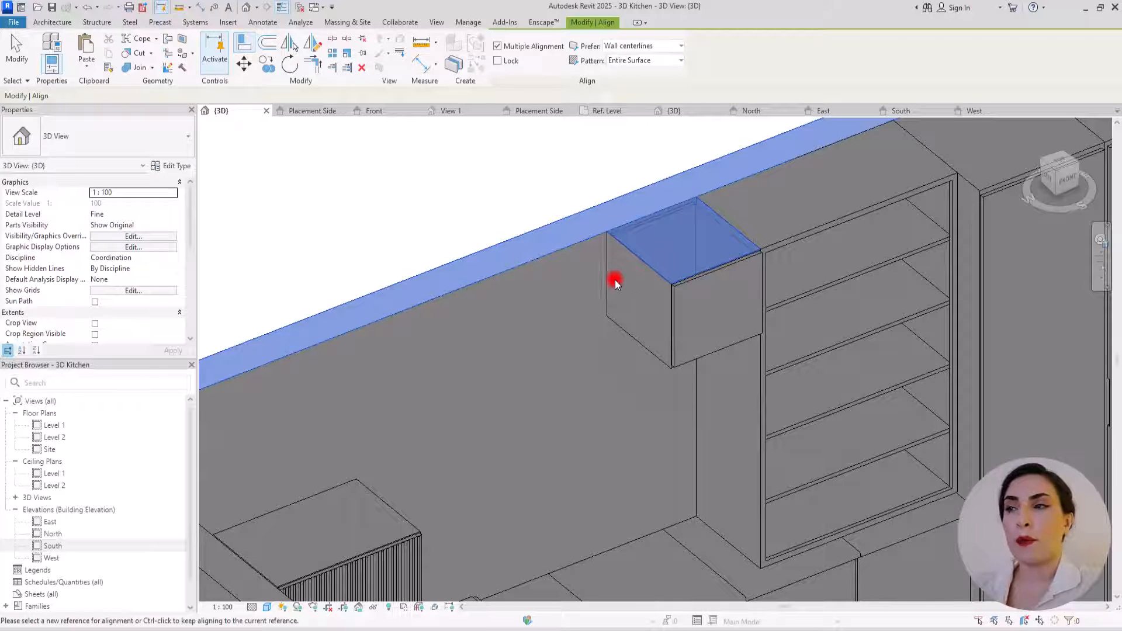
key("Escape")
key("Escape")
In the Level 1 floor plan, copy the upper cabinet near the corner so the copy sits in the corner beside it.
left_click(636, 280)
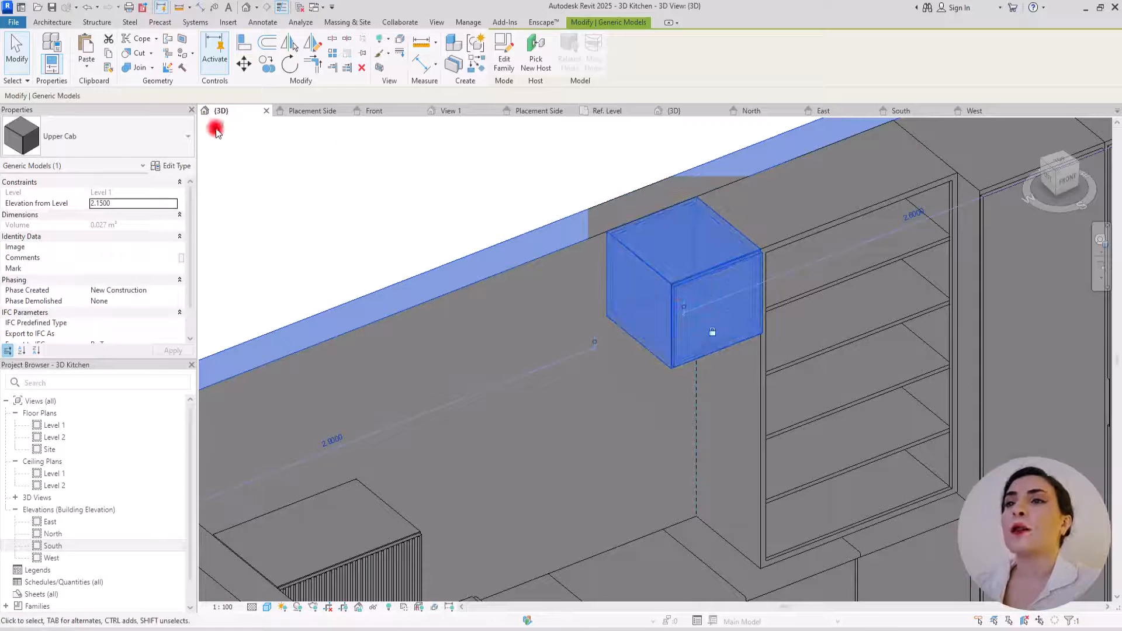
double_click(48, 425)
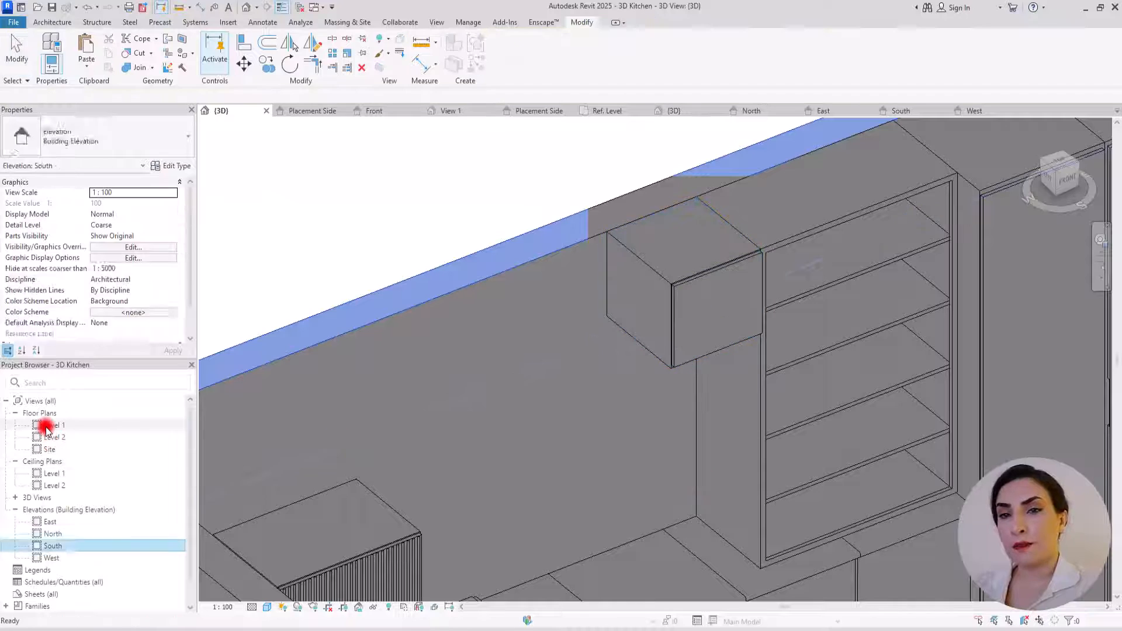
middle_click_drag(631, 381, 644, 443)
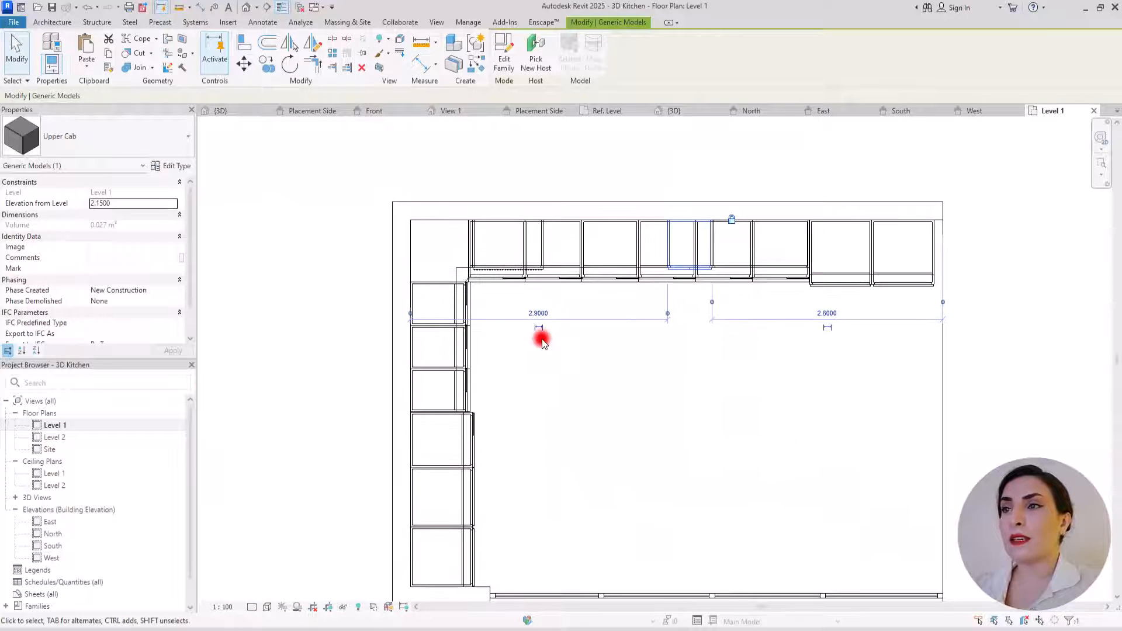
scroll(448, 226, "up", 3)
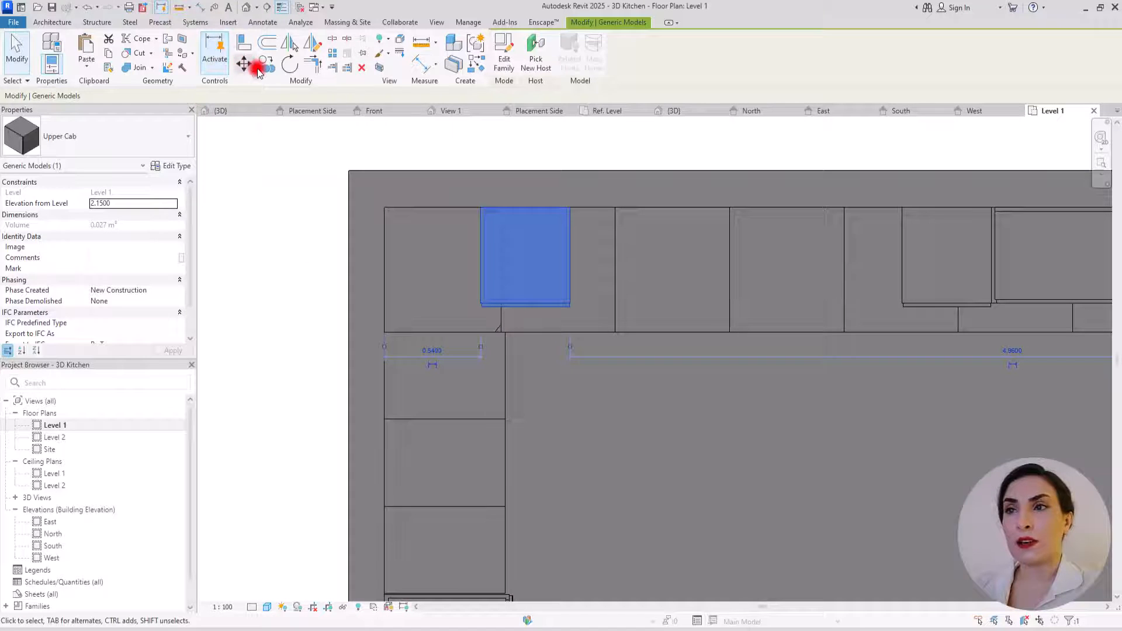
left_click(266, 62)
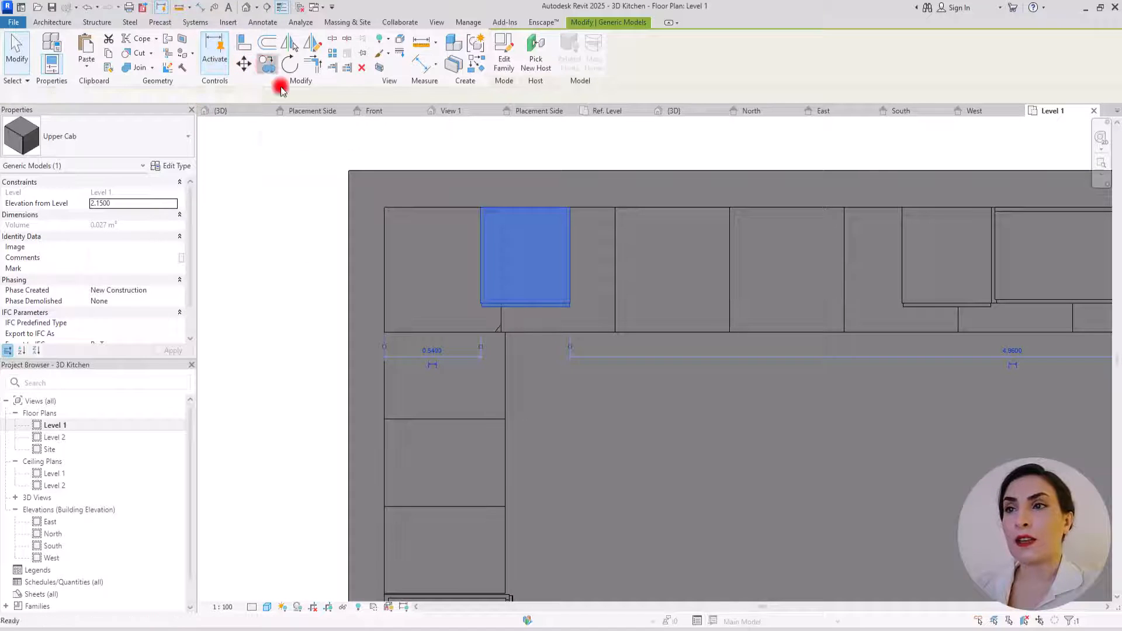
left_click(479, 206)
left_click(394, 313)
key("Escape")
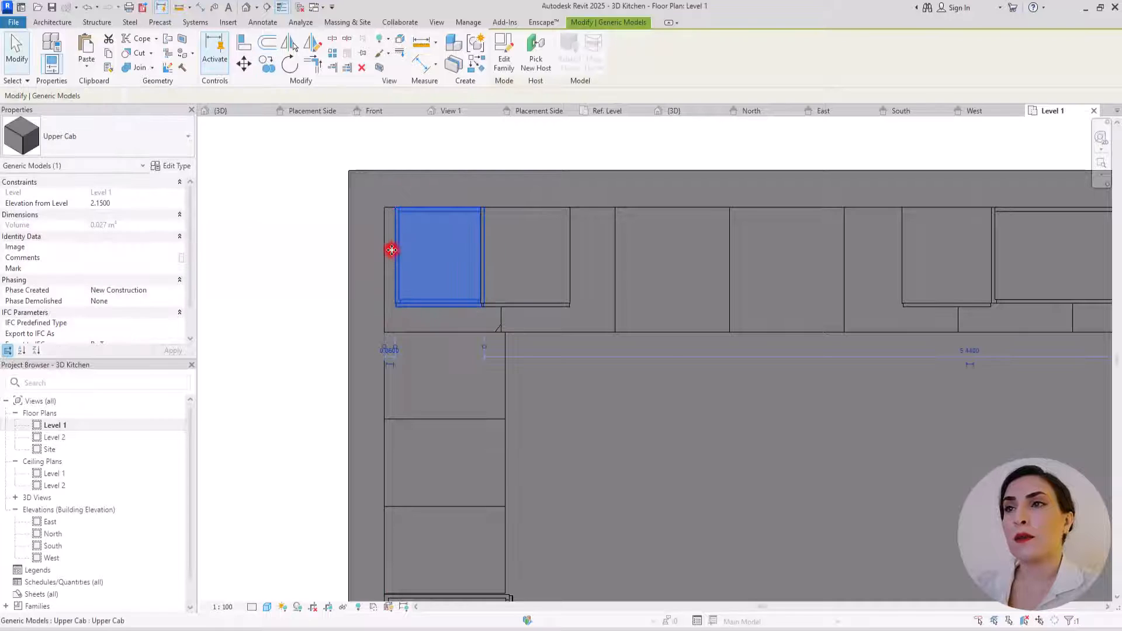
Rehost the corner copy of the upper cabinet to the side wall and slide it up to the back-wall cabinet's front line.
left_click(534, 56)
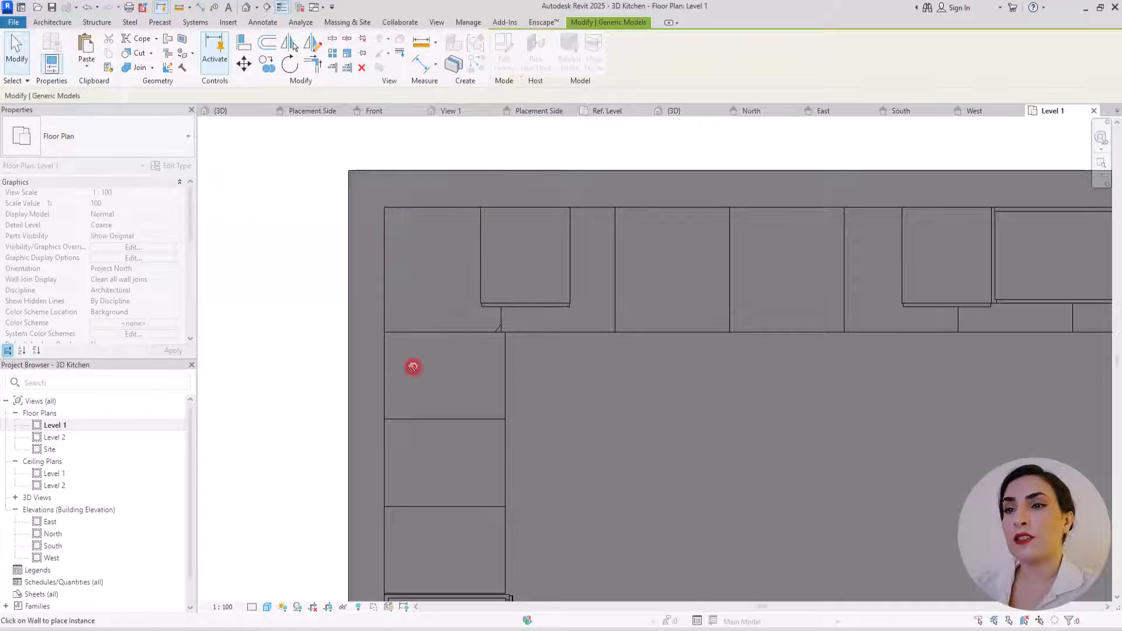
left_click(385, 380)
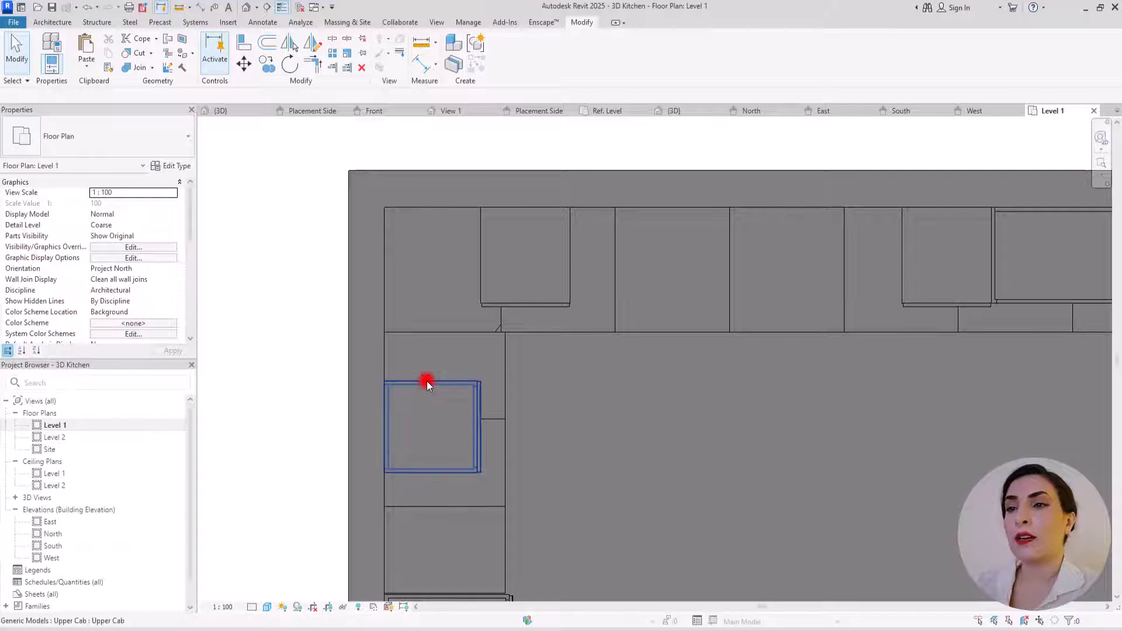
left_click_drag(427, 383, 417, 304)
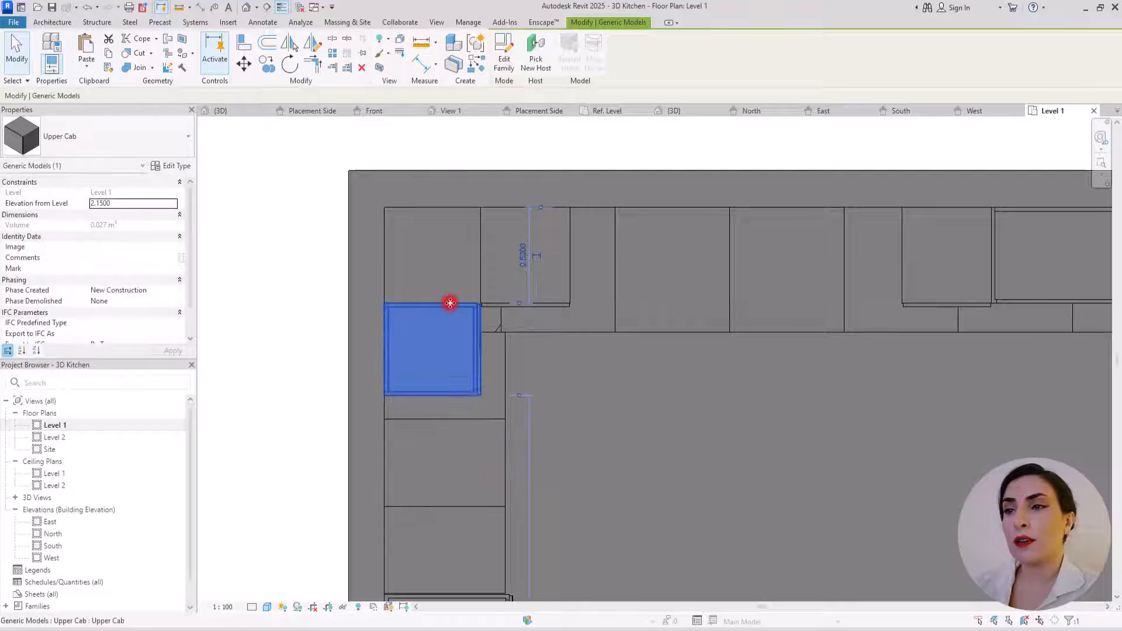
Array the back-wall upper cabinet beside the corner as 2 grouped items, placing the last one near the shelf unit.
scroll(460, 303, "up", 4)
left_click(519, 297)
scroll(517, 309, "down", 5)
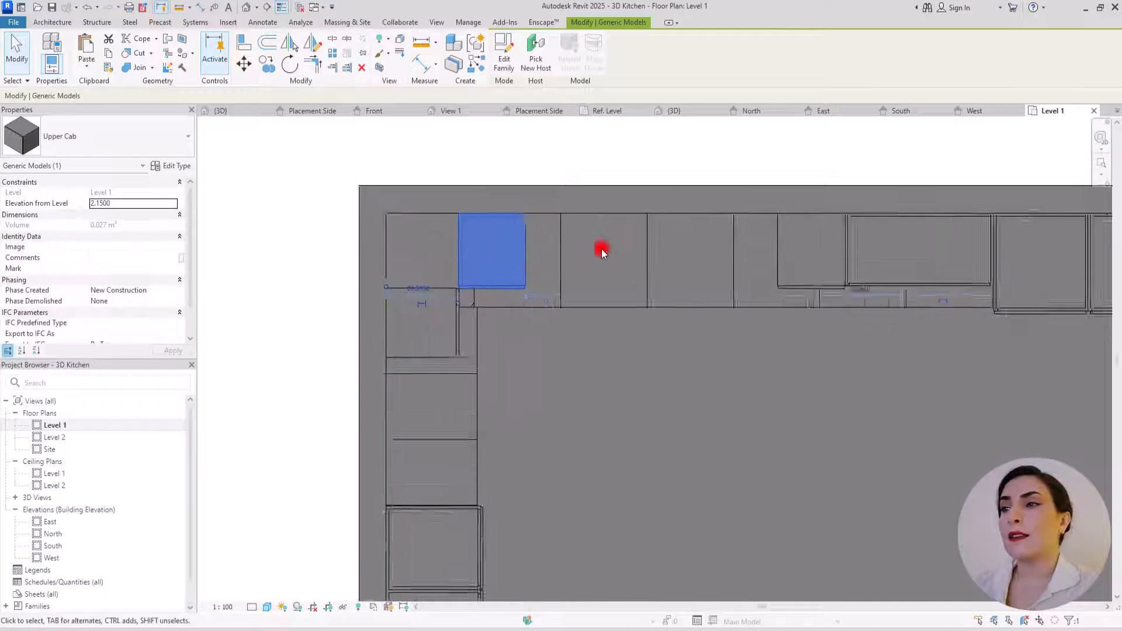
scroll(601, 249, "up", 2)
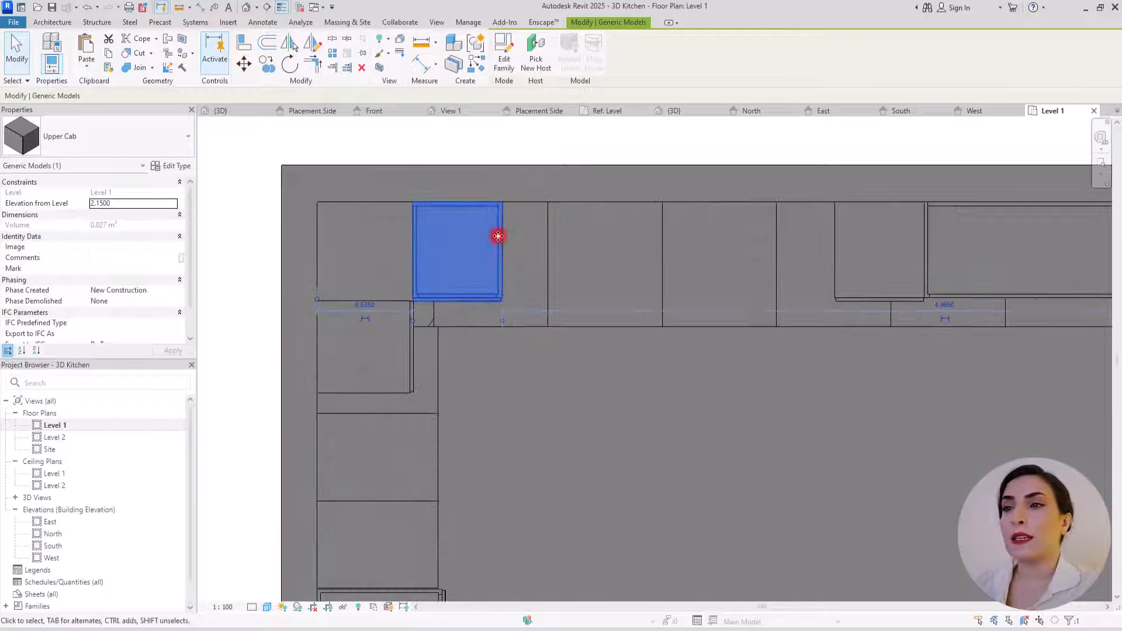
left_click(331, 56)
left_click(410, 200)
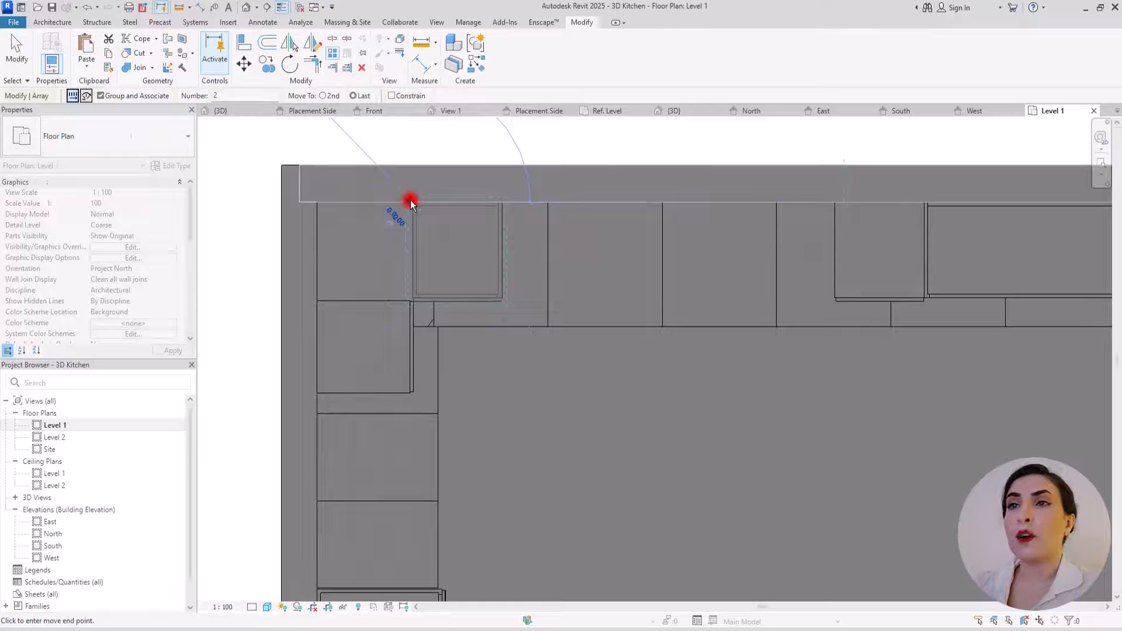
left_click(821, 198)
Delete the original upper cabinet that overlaps the arrayed copy beside the shelf unit.
left_click(921, 298)
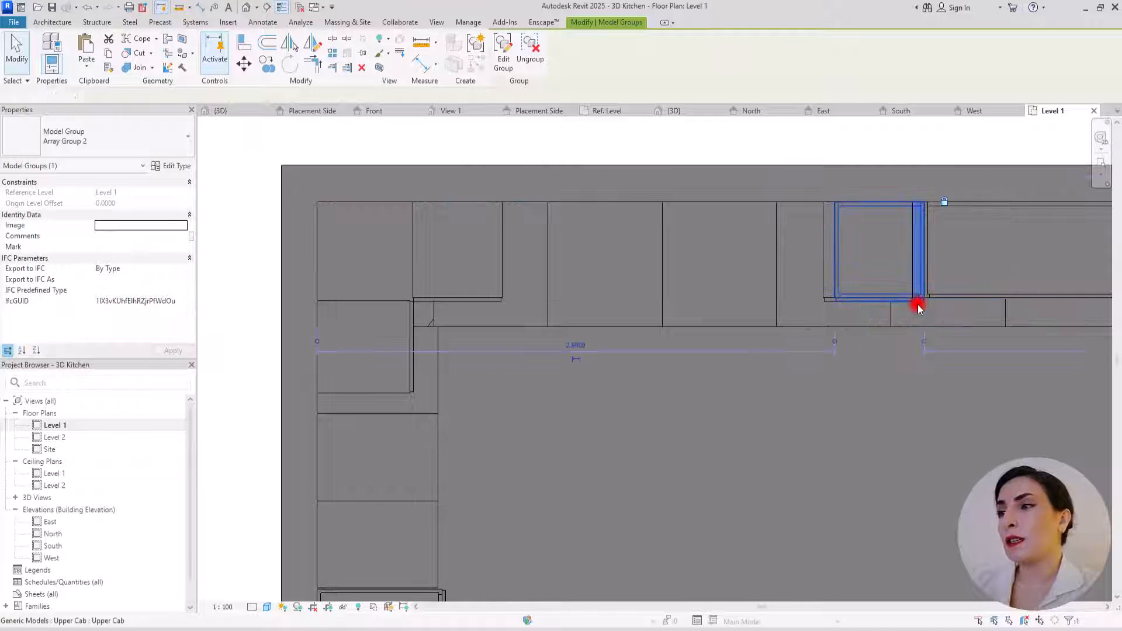
left_click(889, 301)
key("Escape")
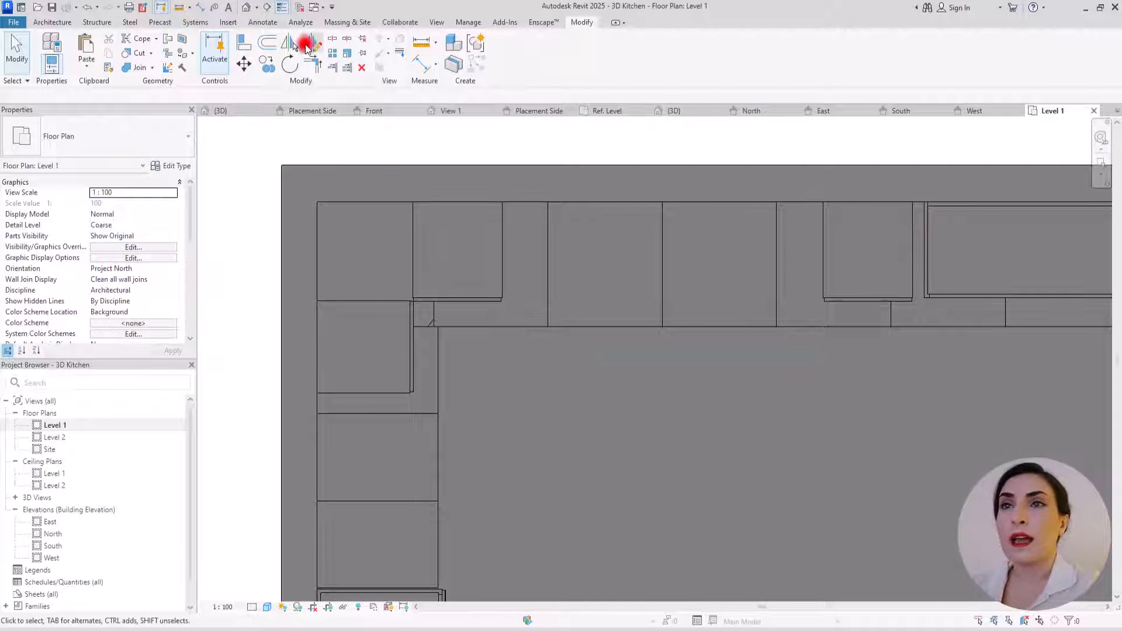
Align the side of the last arrayed upper cabinet with the near side face of the shelf unit.
left_click(244, 42)
scroll(949, 215, "up", 2)
scroll(950, 215, "up", 2)
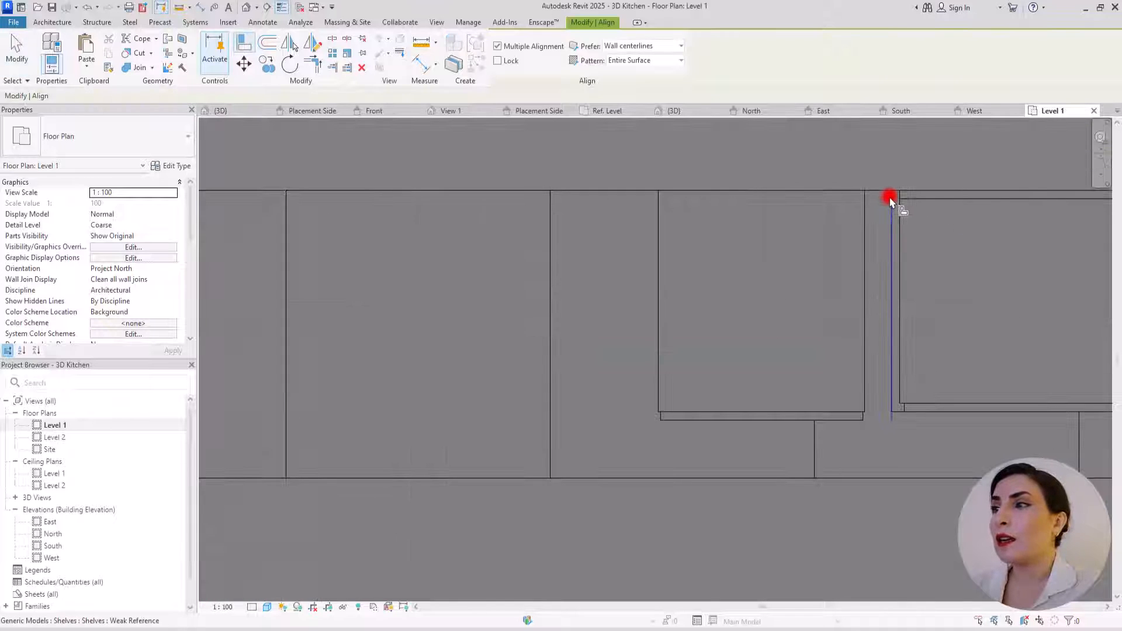
left_click(865, 211)
scroll(865, 216, "down", 2)
key("Escape")
key("Escape")
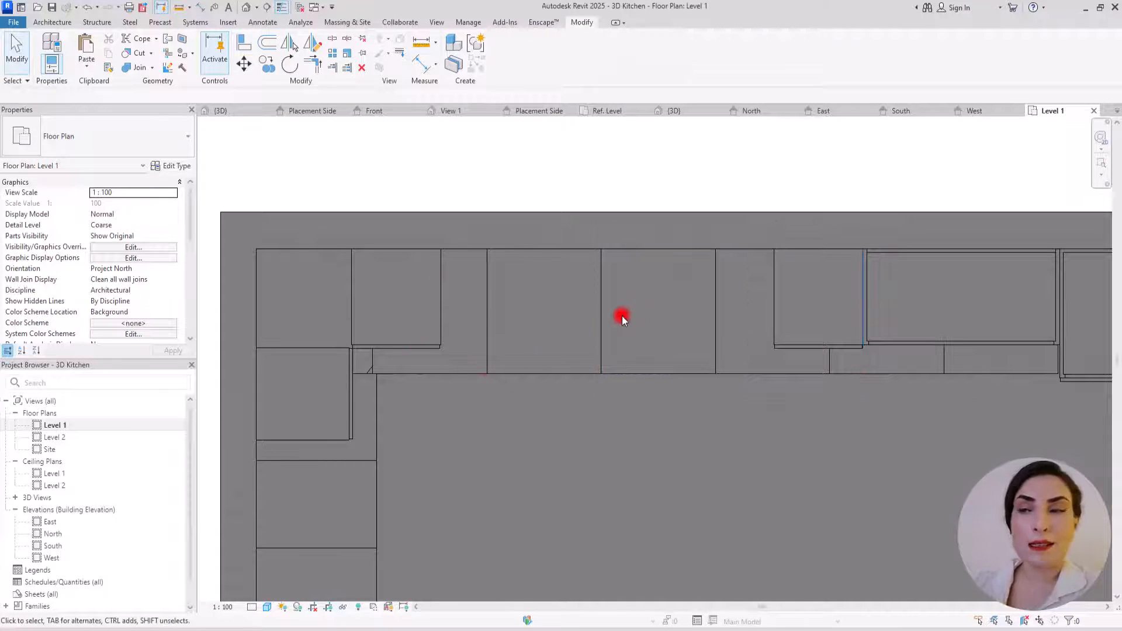
Try 5 and 6 cabinets in the back-wall array, and leave the array count at 5.
left_click(437, 283)
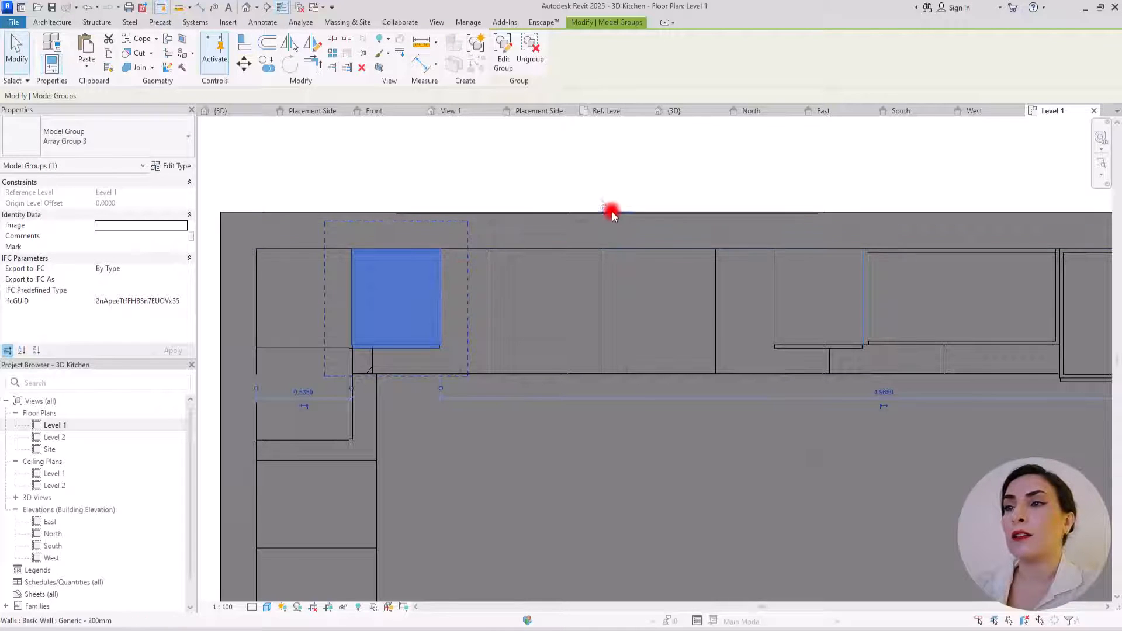
key("Return")
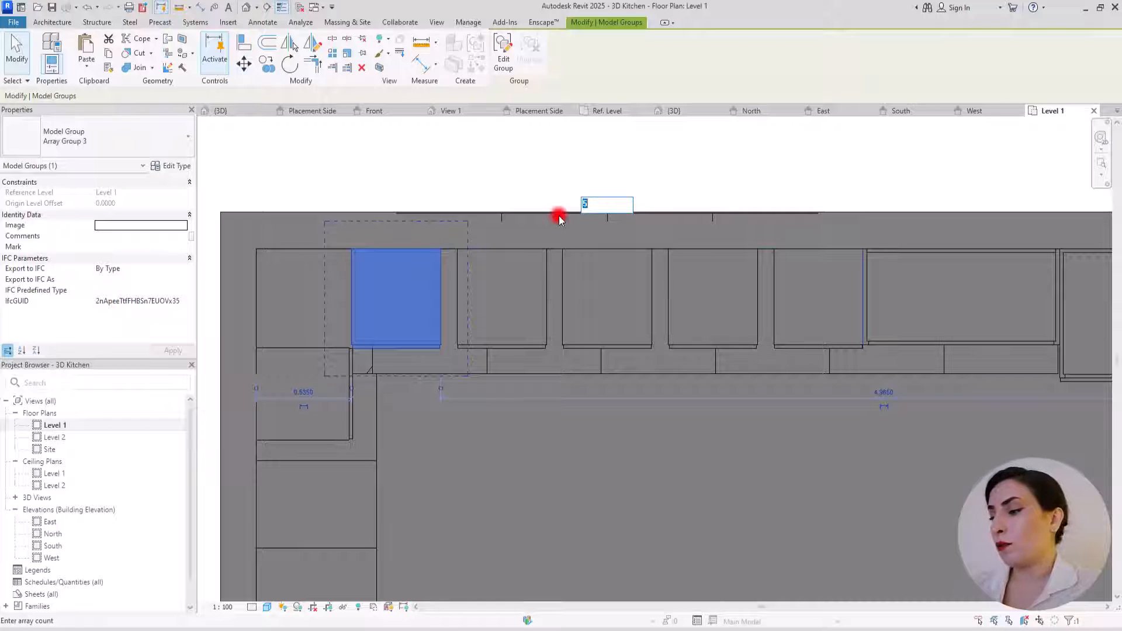
type("6")
key("Return")
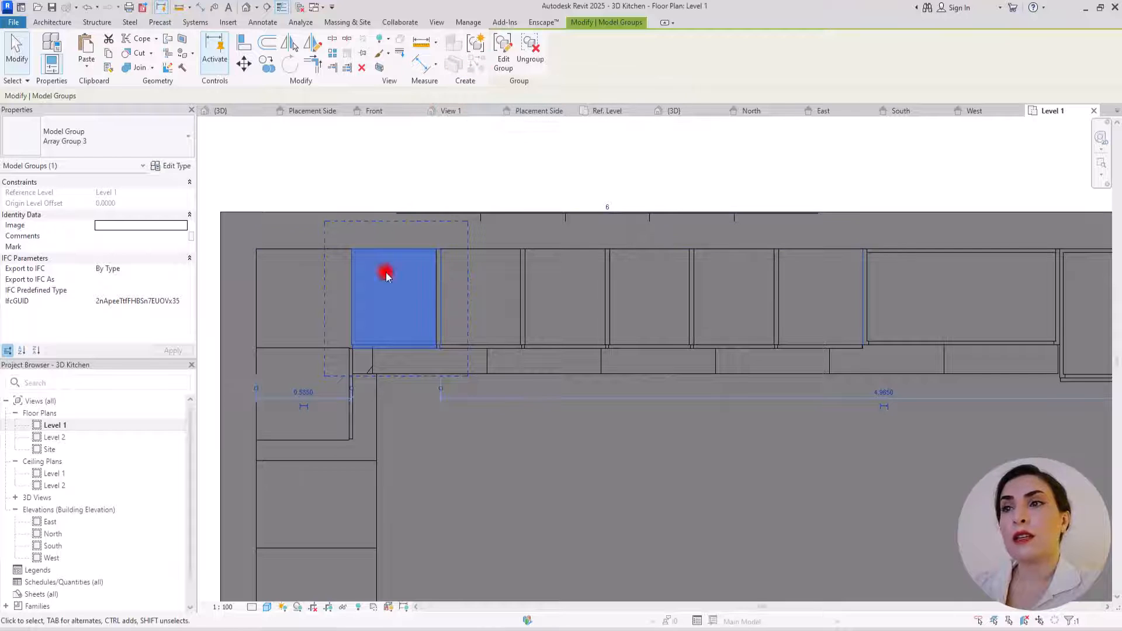
left_click(607, 206)
type("5")
key("Return")
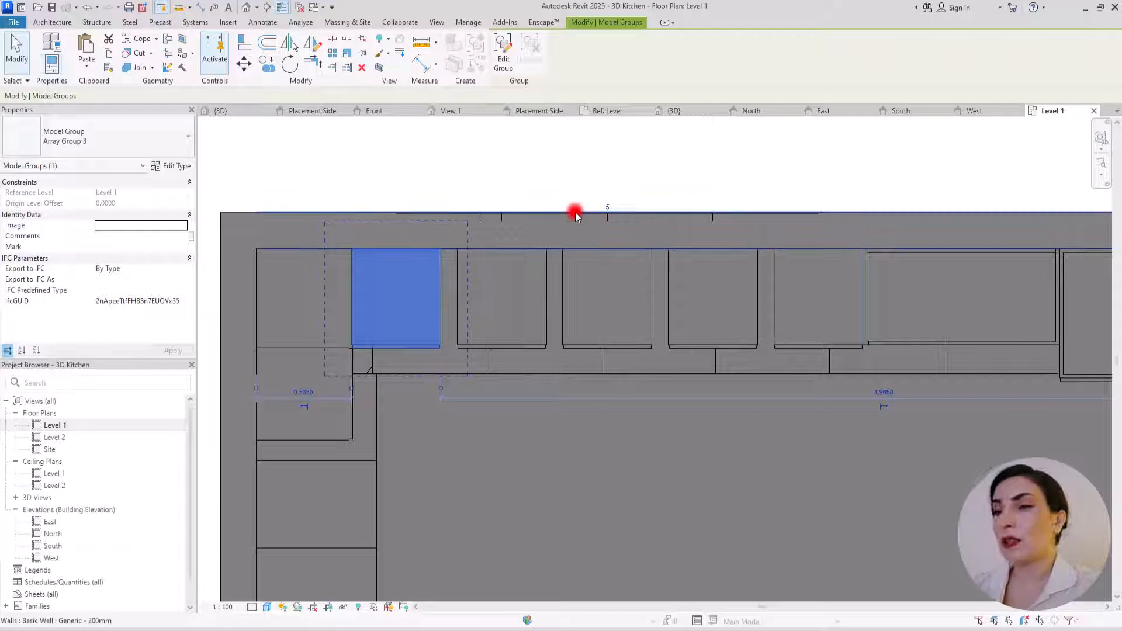
Edit the array group and increase the Upper Cab type's W dimension to close the gaps between the back-wall cabinets.
left_click(500, 47)
left_click(441, 283)
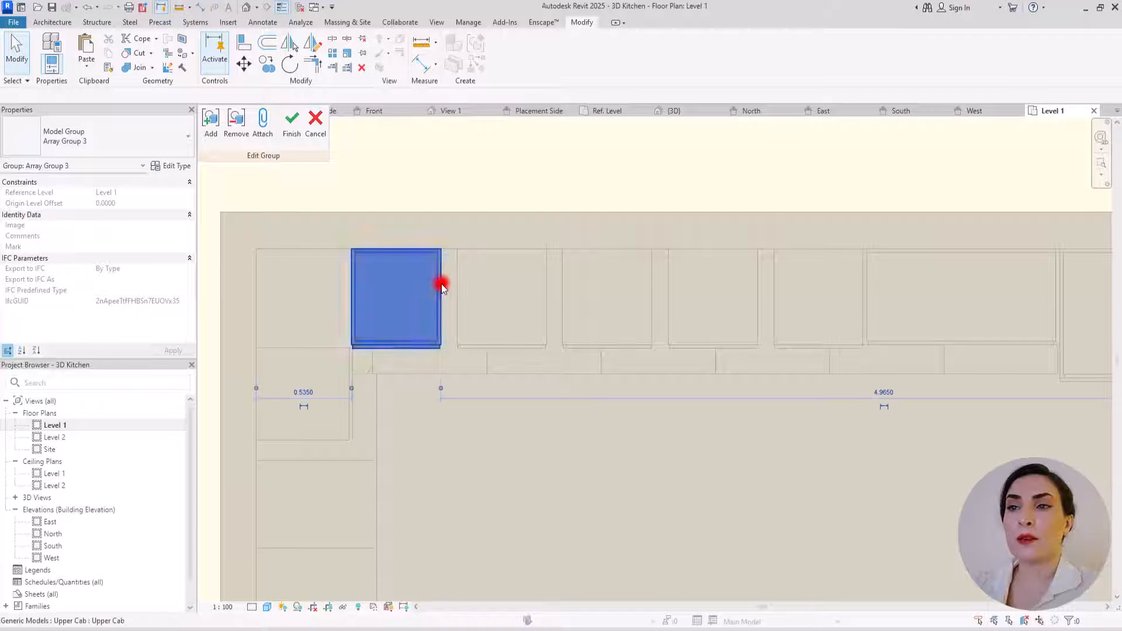
left_click(164, 167)
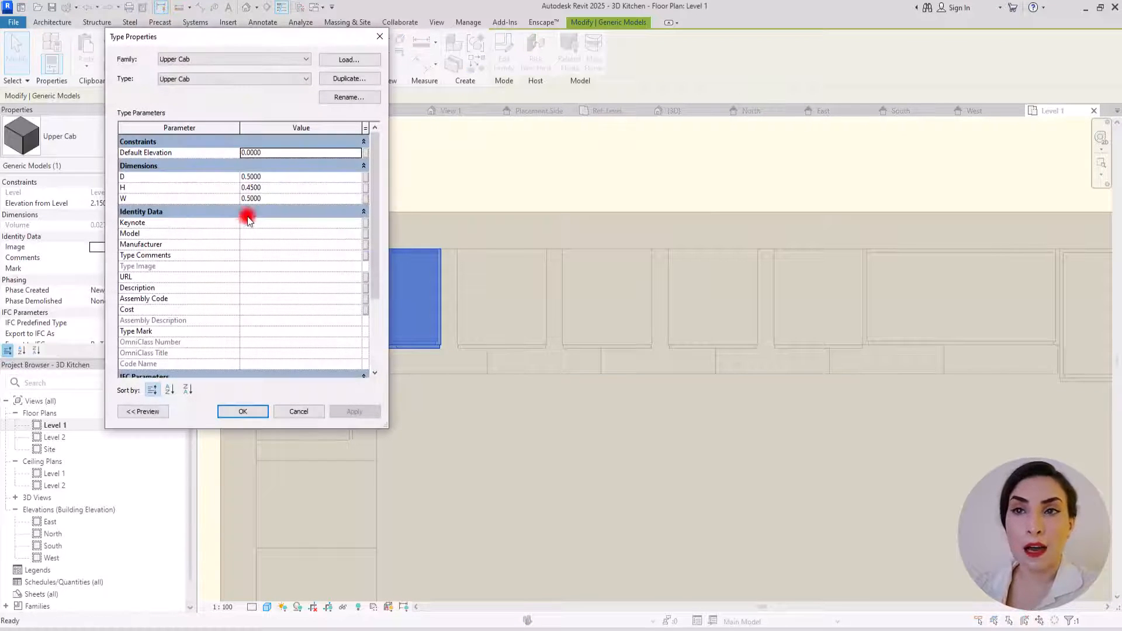
left_click(261, 199)
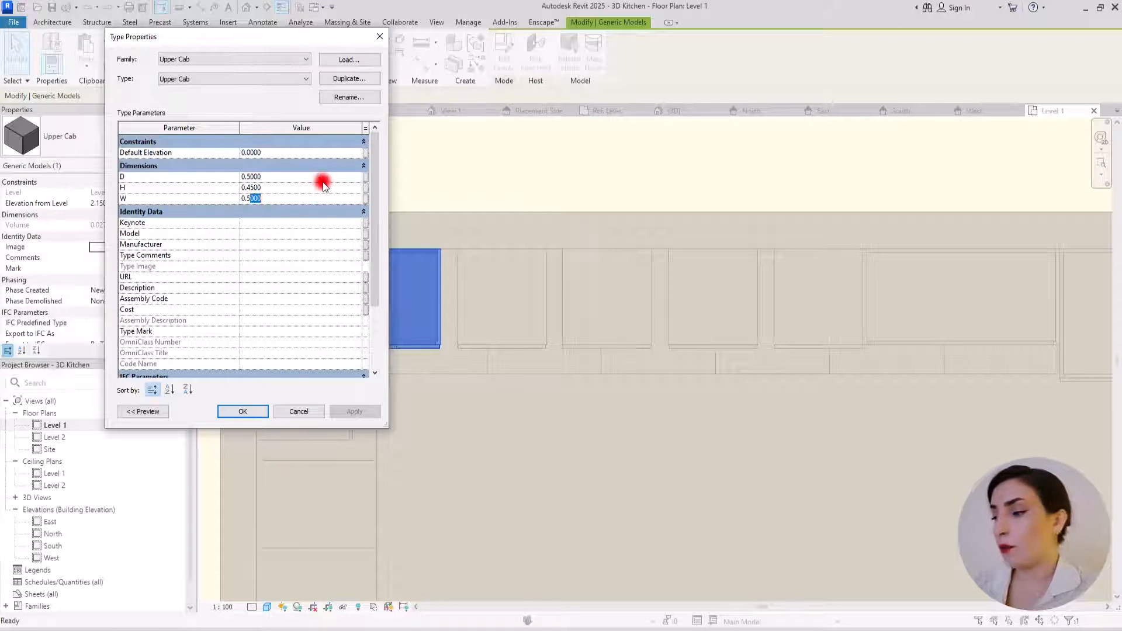
left_click(348, 416)
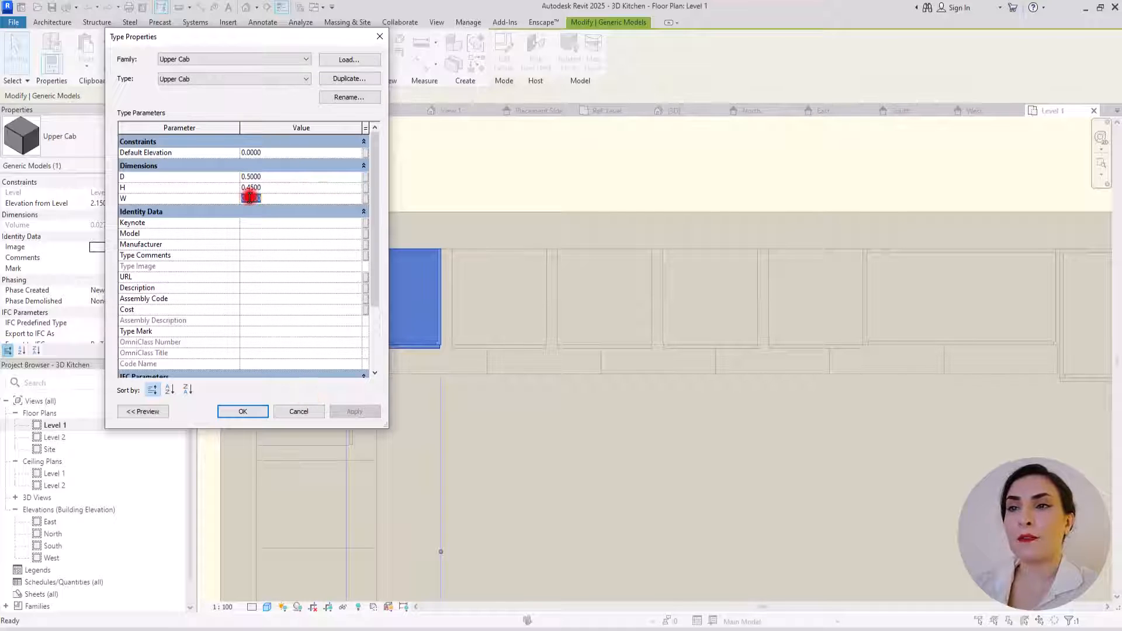
key("Return")
left_click(308, 304)
left_click(290, 120)
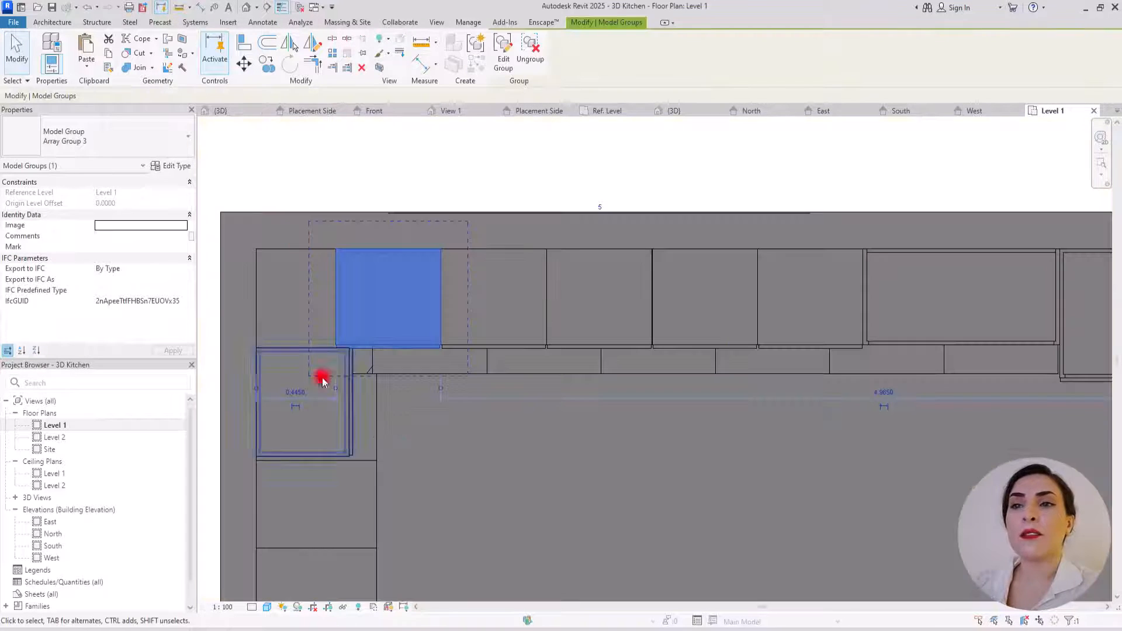
Examine the corner where the back-wall and side-wall upper cabinets meet in the 3D view.
middle_click_drag(337, 500, 420, 419)
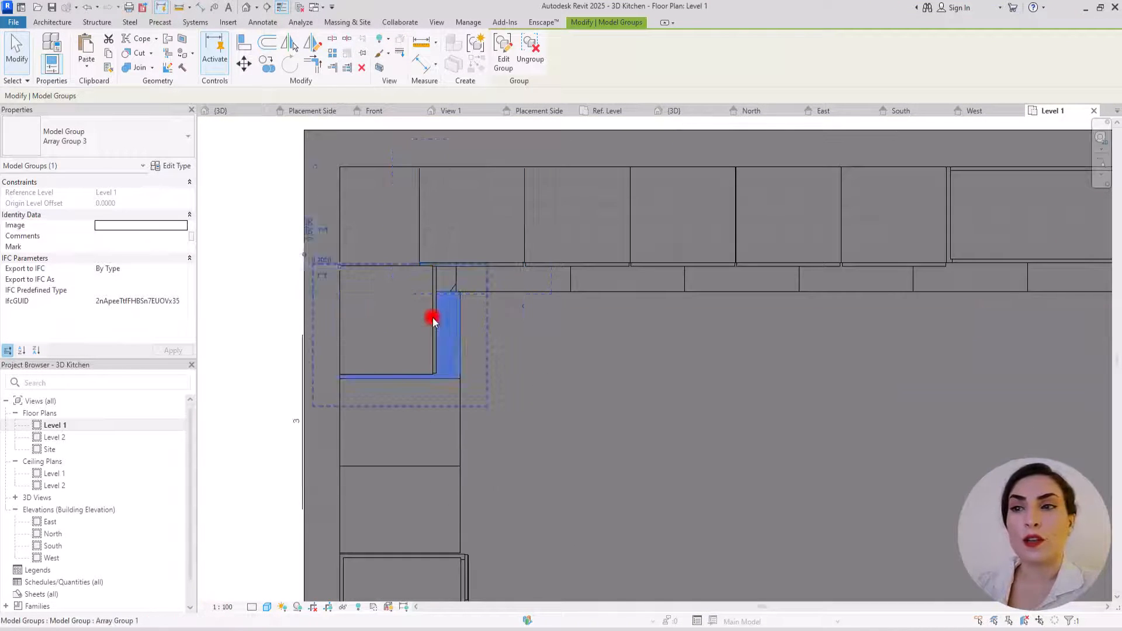
key("ctrl+Tab")
middle_click_drag(571, 321, 698, 346, "shift")
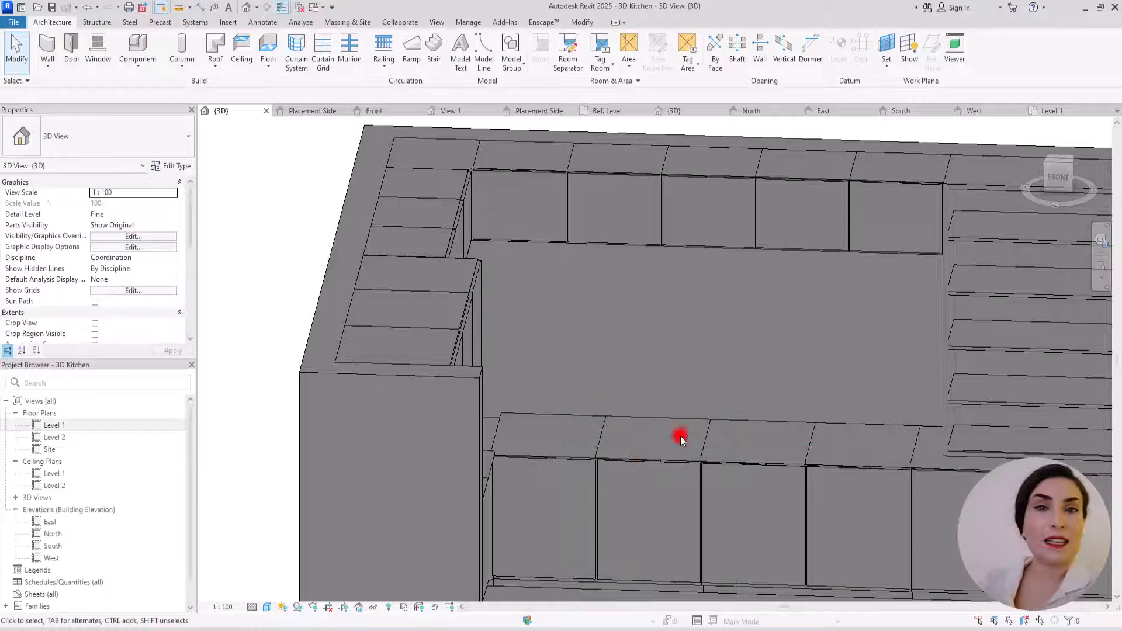
middle_click_drag(633, 380, 573, 331, "shift")
scroll(567, 329, "up", 5)
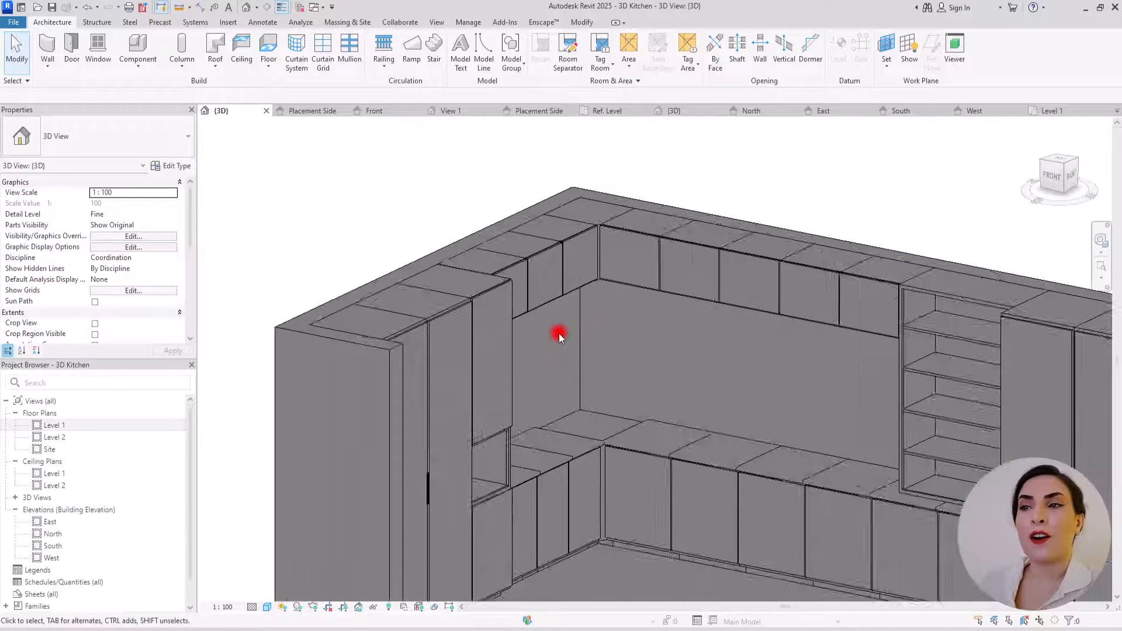
middle_click_drag(676, 370, 626, 368, "shift")
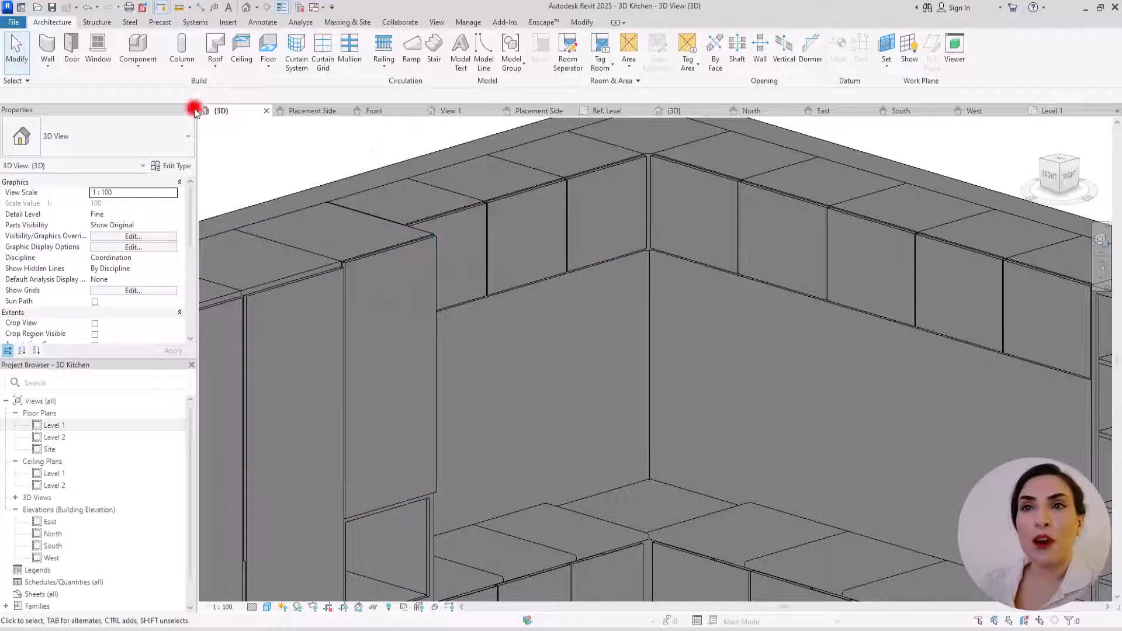
left_click(137, 72)
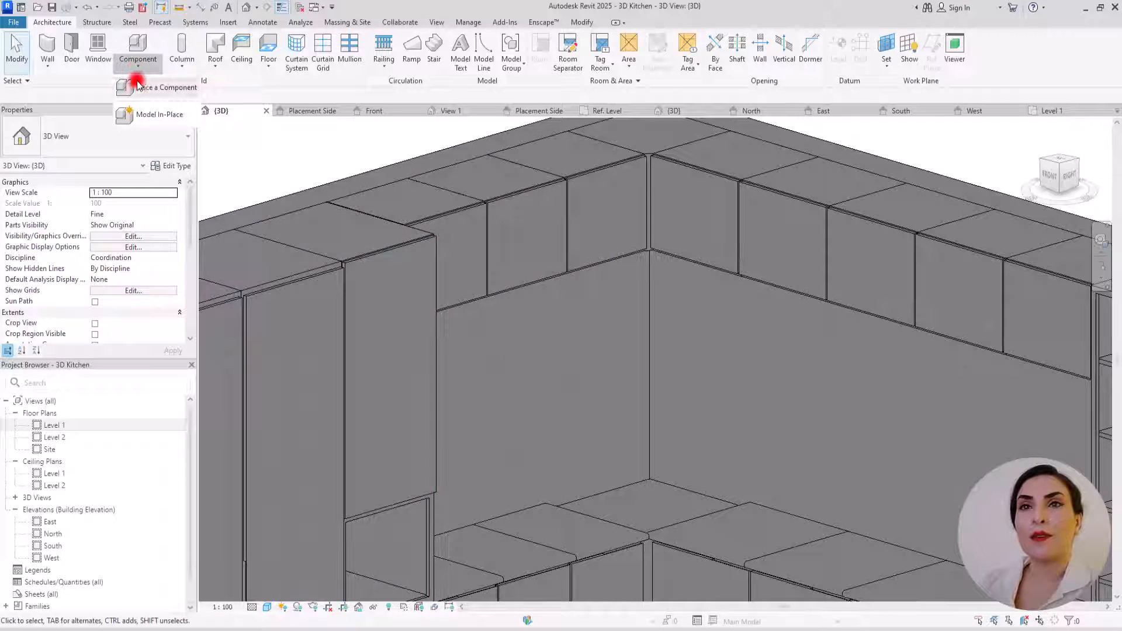
left_click(147, 121)
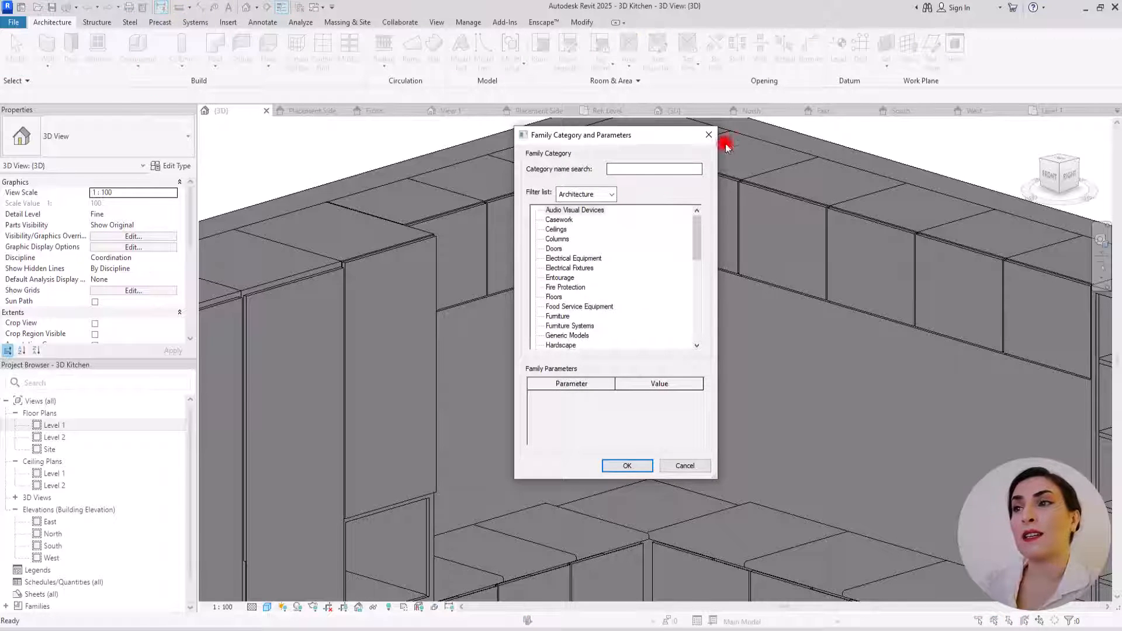
left_click(710, 135)
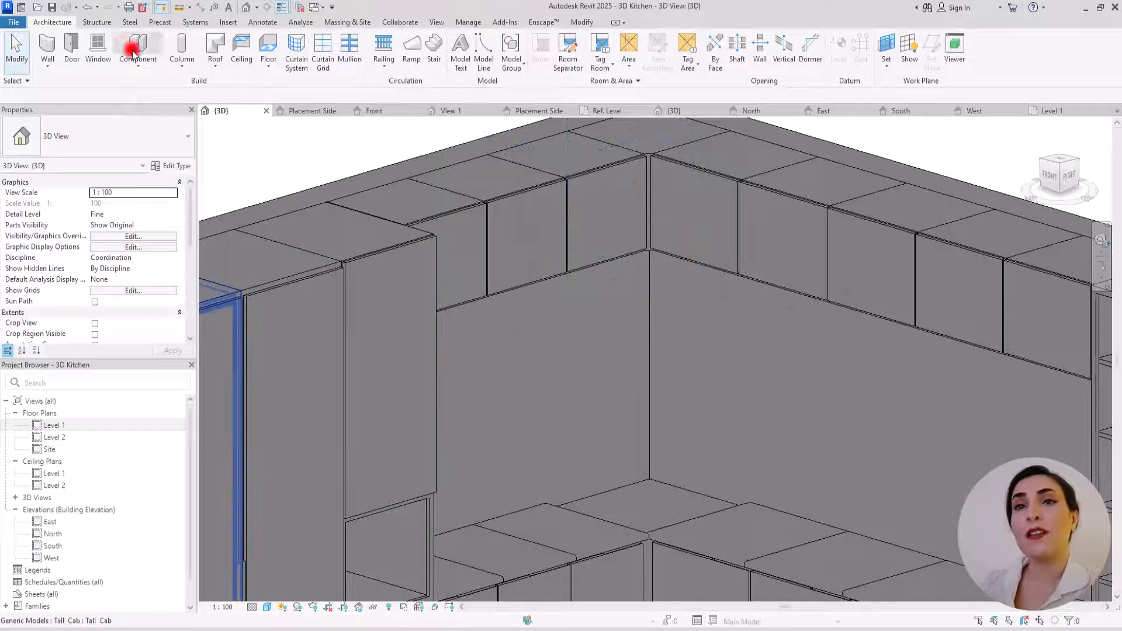
Place an Upper detail Cab component on the side wall below the existing upper cabinets.
left_click(150, 69)
left_click(146, 84)
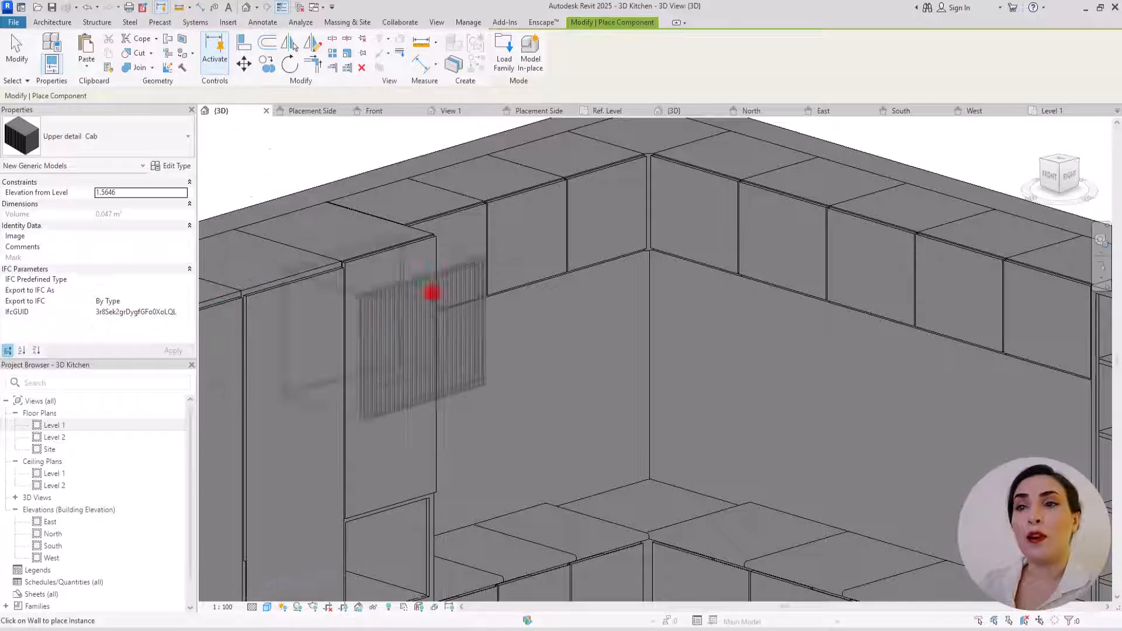
left_click(554, 348)
key("Escape")
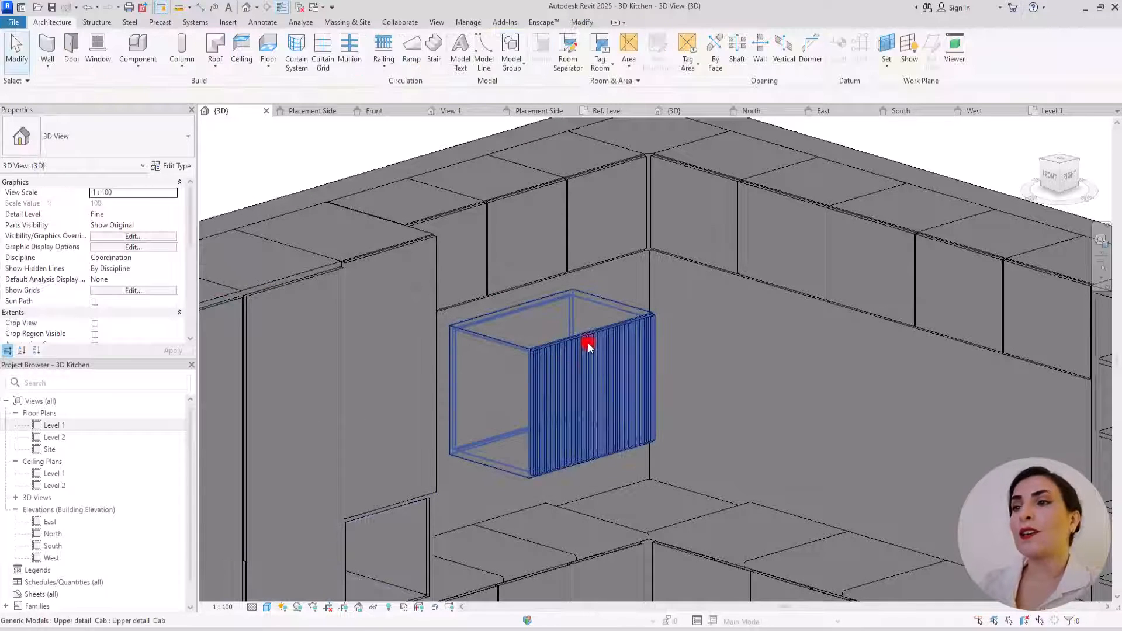
Set the Upper detail Cab type's dimensions to D 0.35 and W 0.52.
left_click(588, 333)
left_click(169, 167)
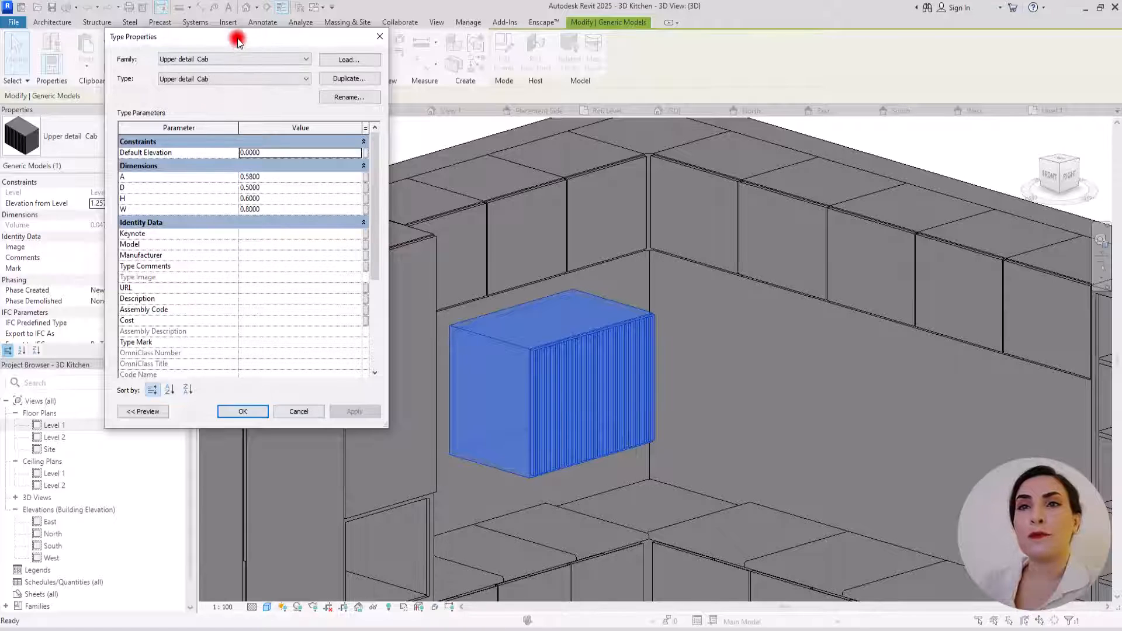
left_click_drag(238, 40, 280, 40)
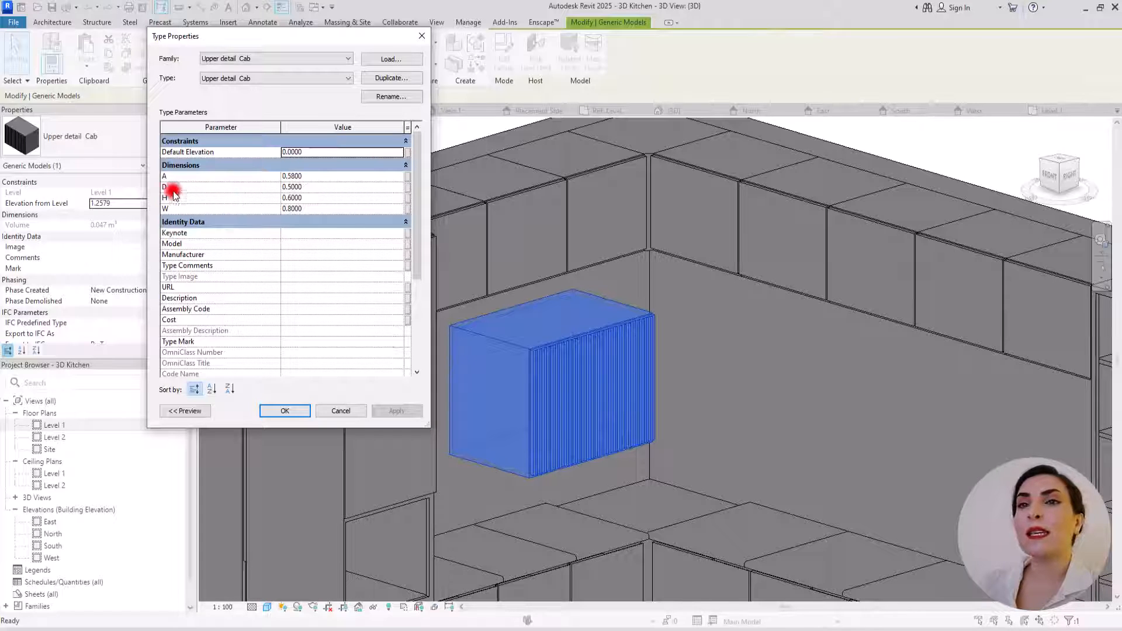
left_click(288, 187)
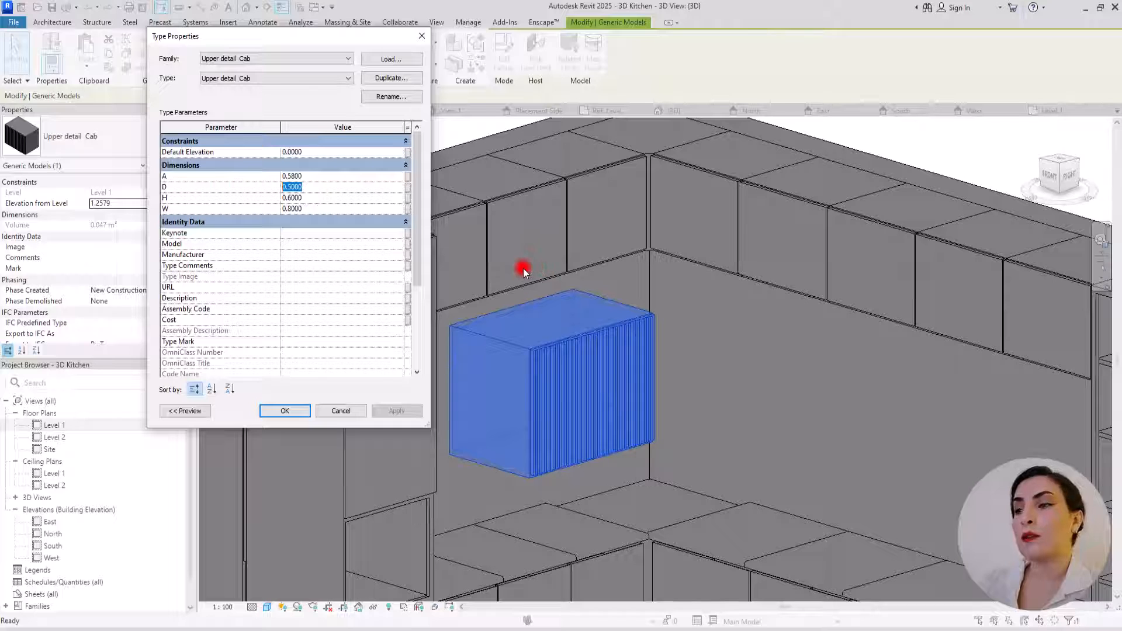
type("0.35")
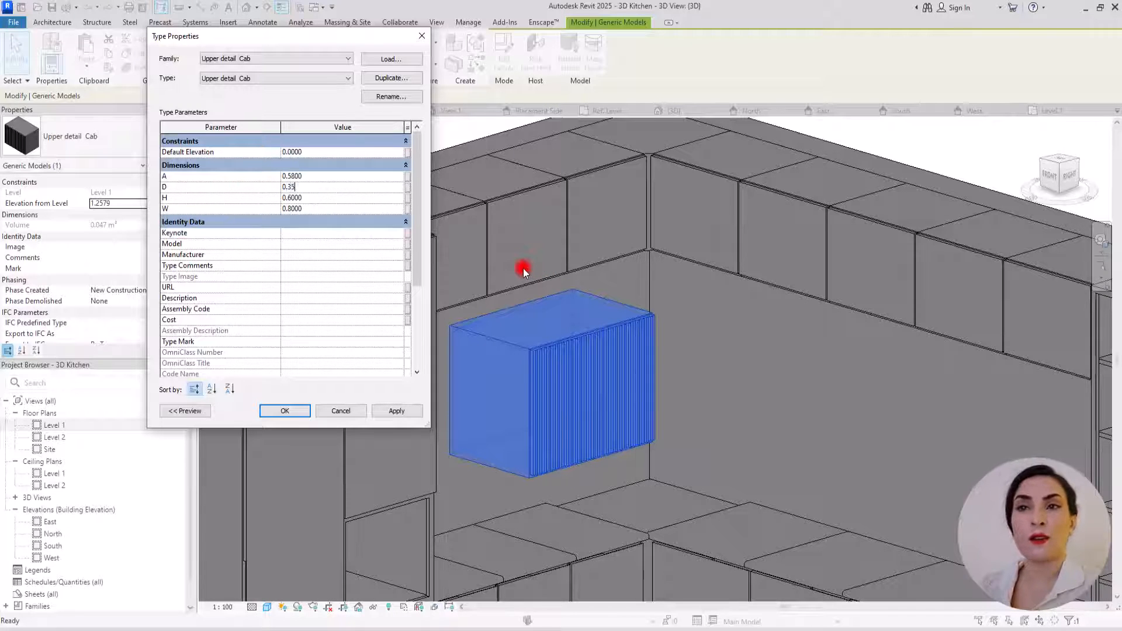
double_click(306, 210)
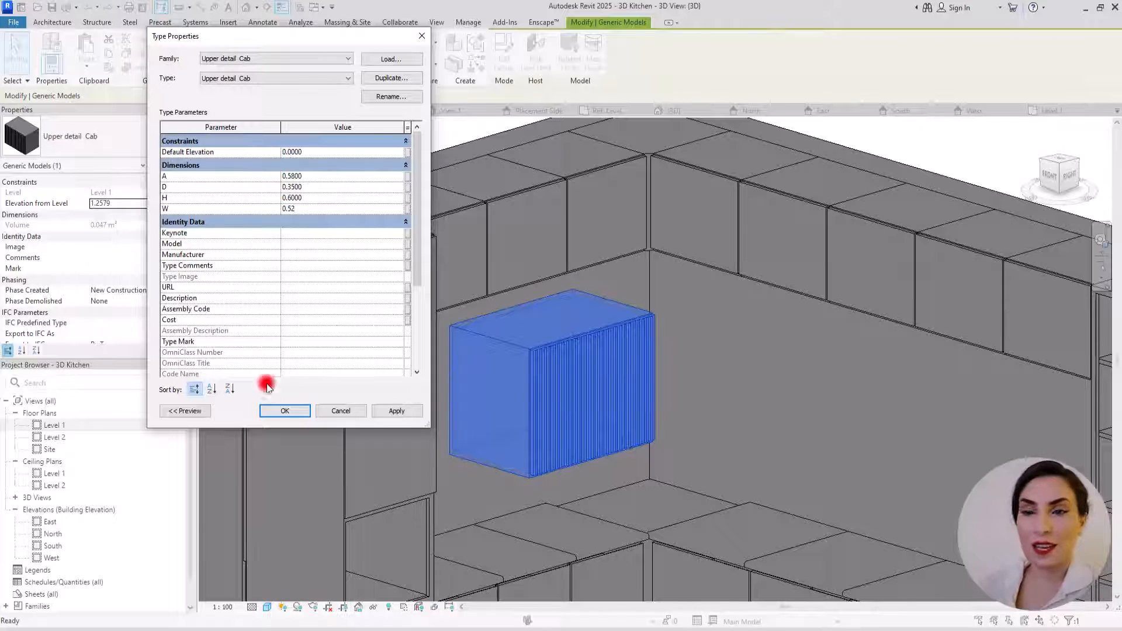
left_click(322, 410)
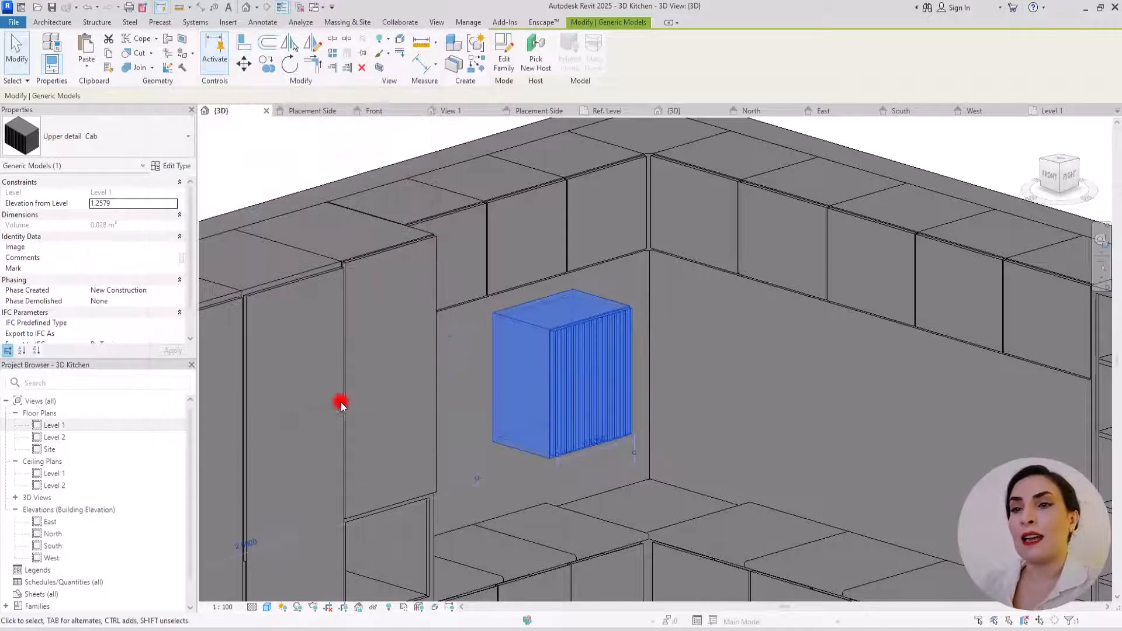
Align the side face of the Upper detail Cab with the joint between the side-wall upper cabinets.
left_click(679, 360)
scroll(679, 360, "down", 2)
scroll(626, 381, "up", 4)
scroll(625, 382, "down", 3)
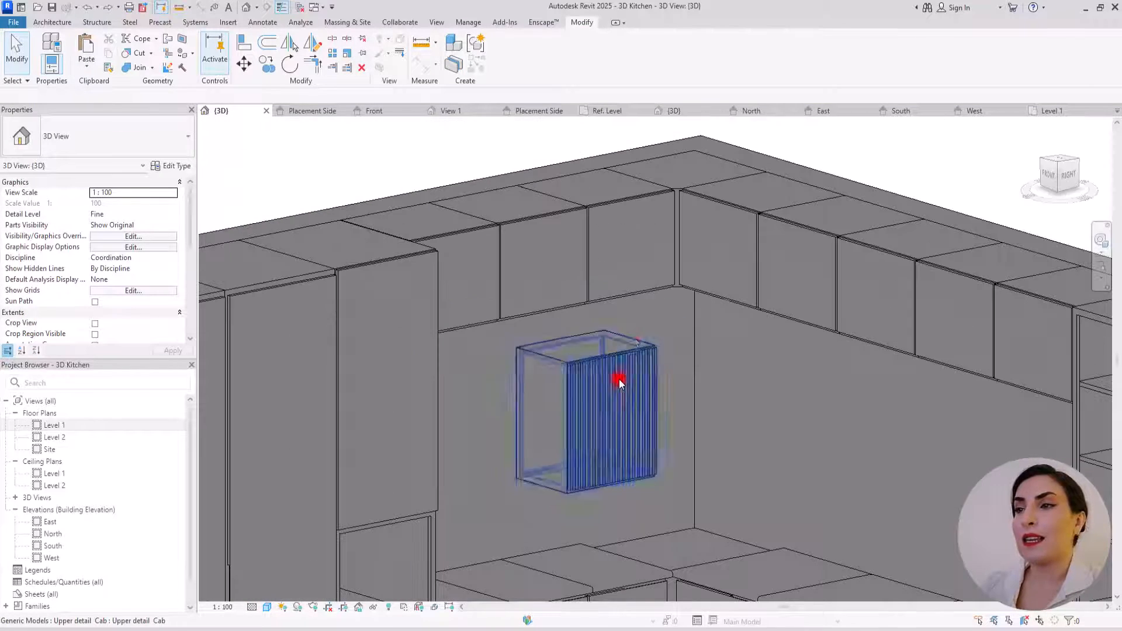
middle_click_drag(618, 381, 664, 258, "shift")
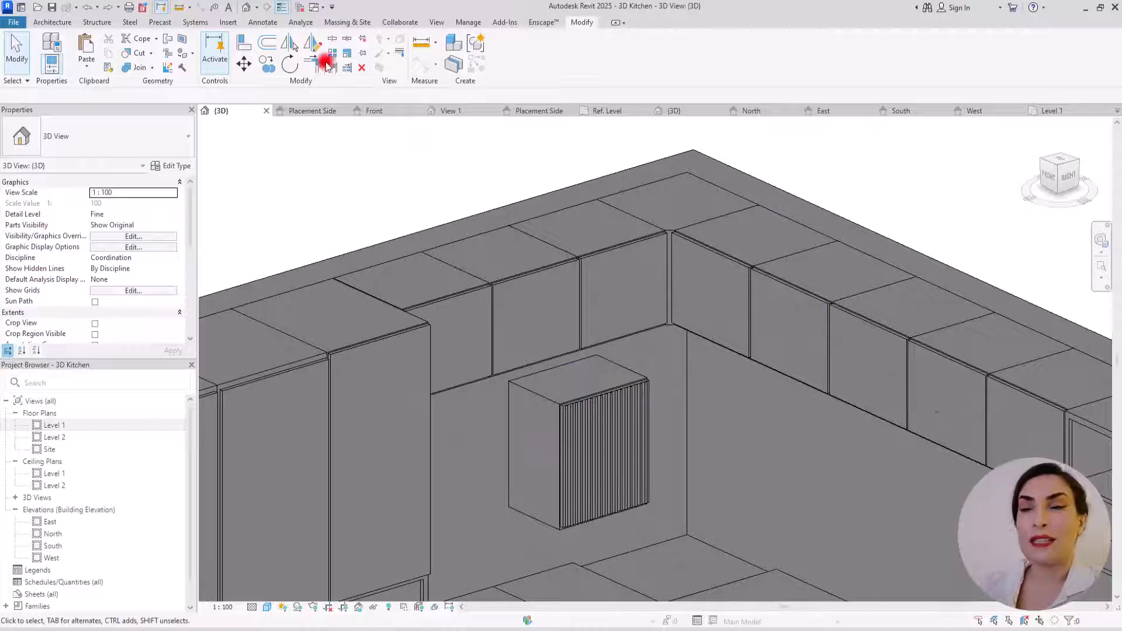
left_click(247, 52)
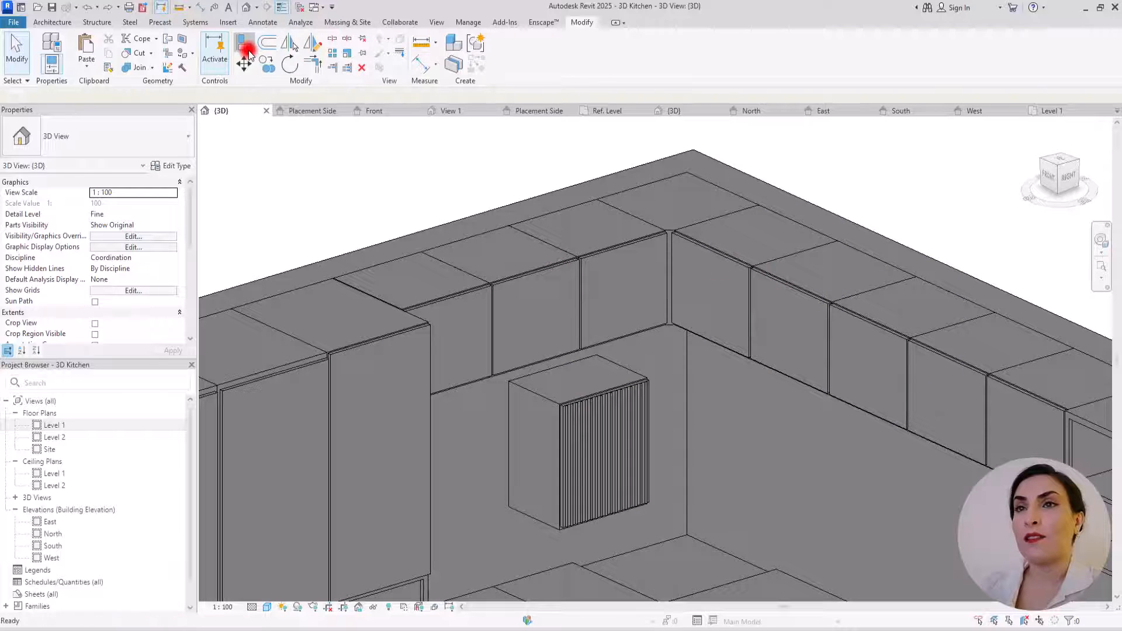
left_click(632, 218)
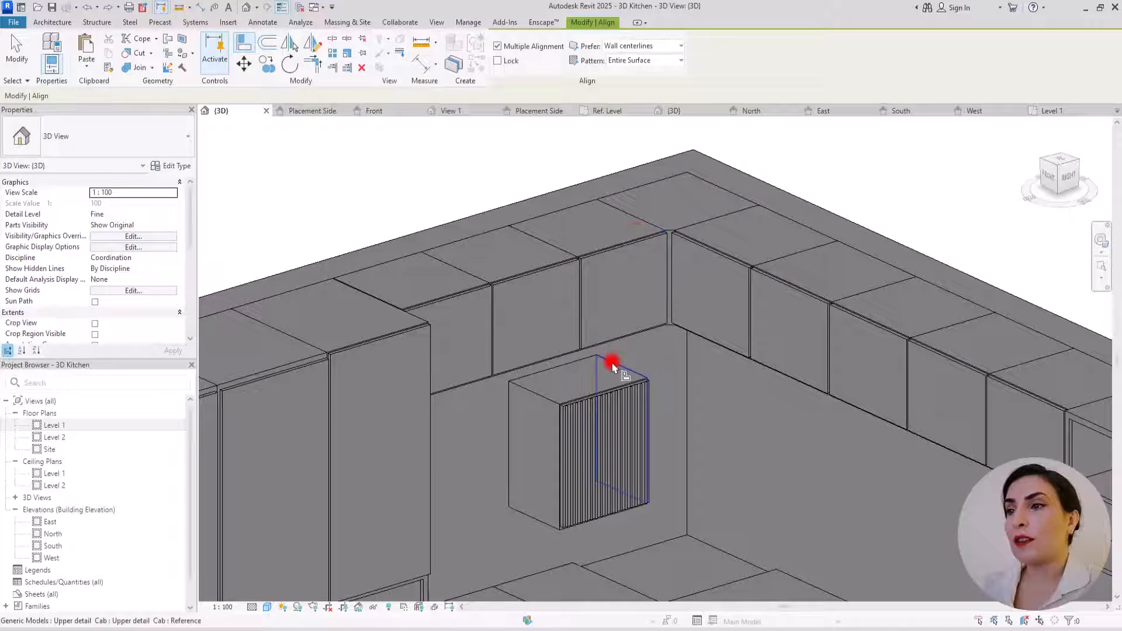
left_click(642, 372)
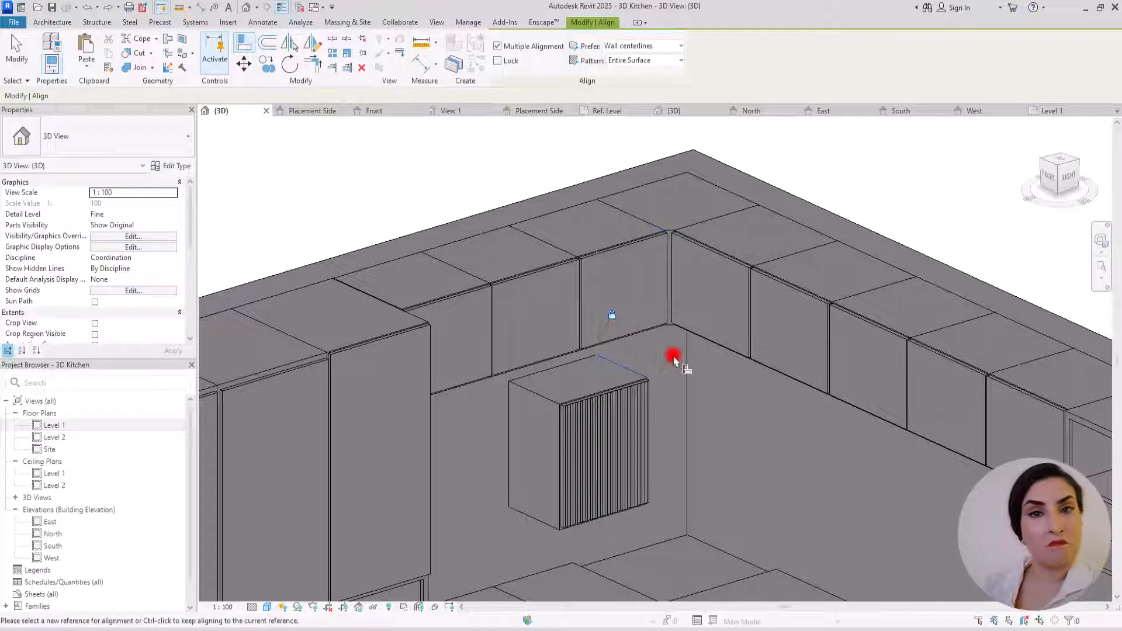
Align the top of the Upper detail Cab with the underside of the side-wall upper cabinets.
middle_click_drag(649, 380, 614, 151, "shift")
scroll(546, 396, "up", 3)
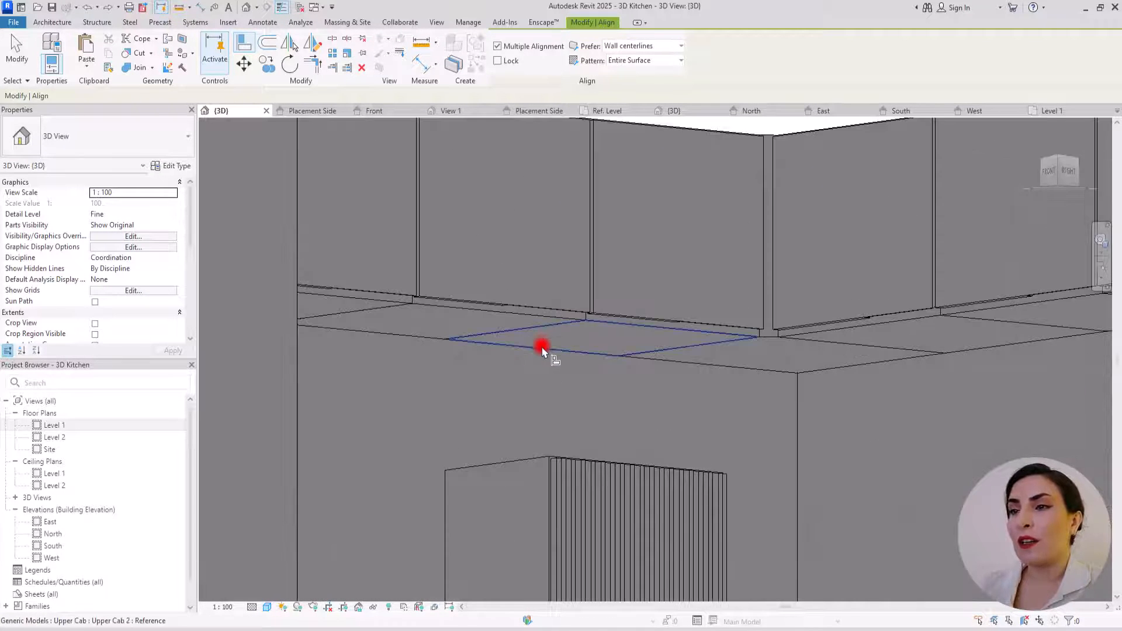
left_click(542, 349)
left_click(489, 465)
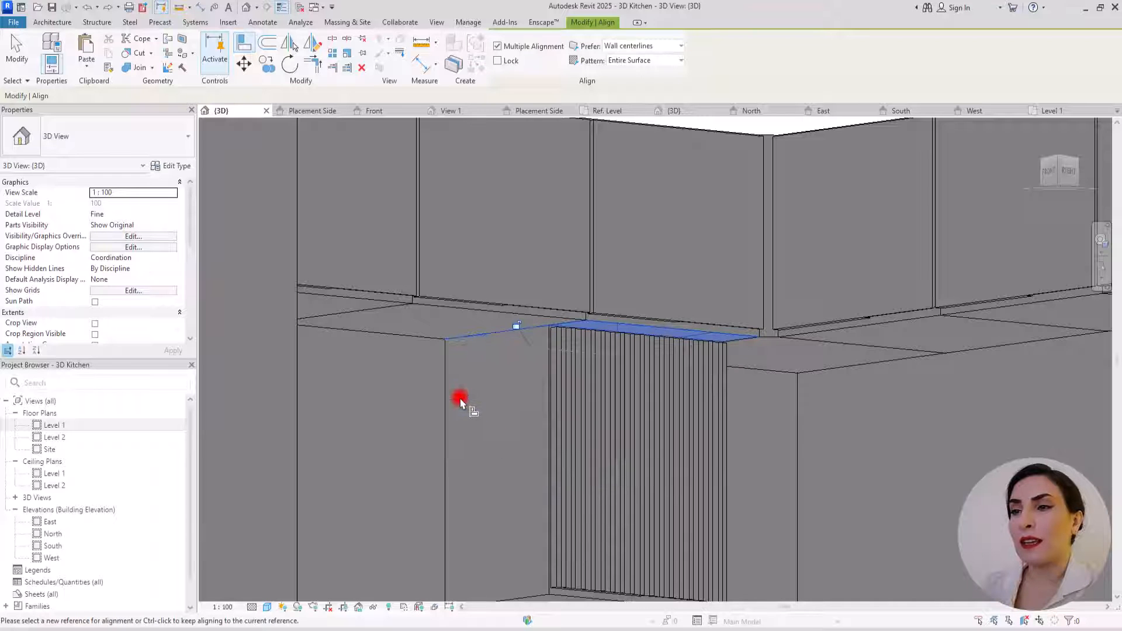
scroll(461, 402, "down", 5)
key("Escape")
key("Escape")
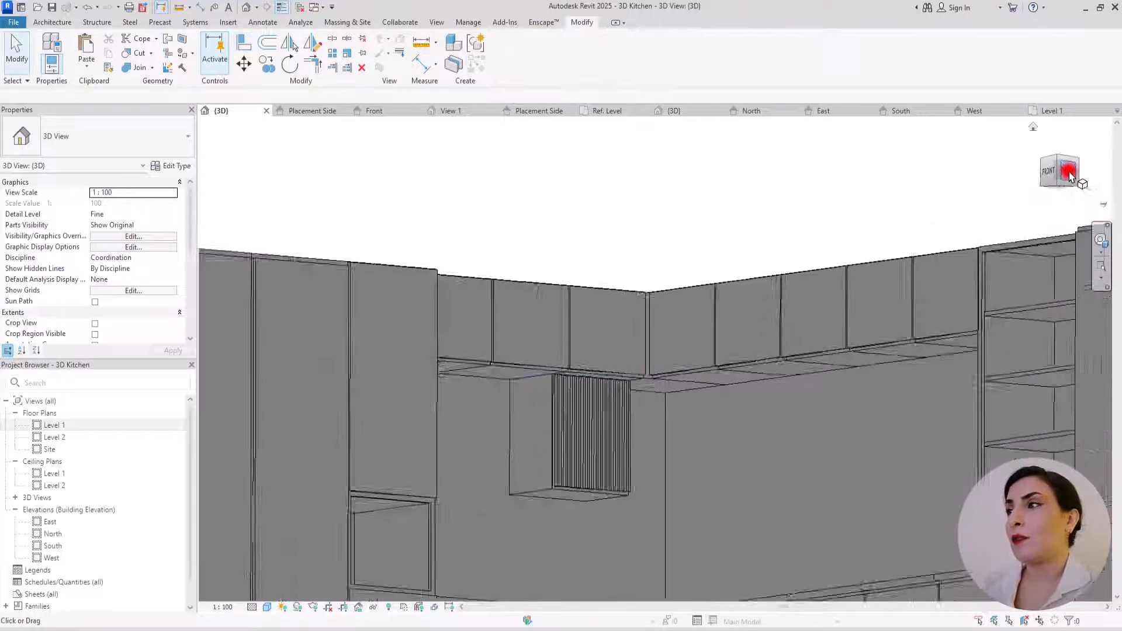
Copy the Upper detail Cab twice along the side wall, snapping each copy beneath an upper cabinet up to the tall cabinet.
left_click(1069, 172)
scroll(714, 355, "up", 5)
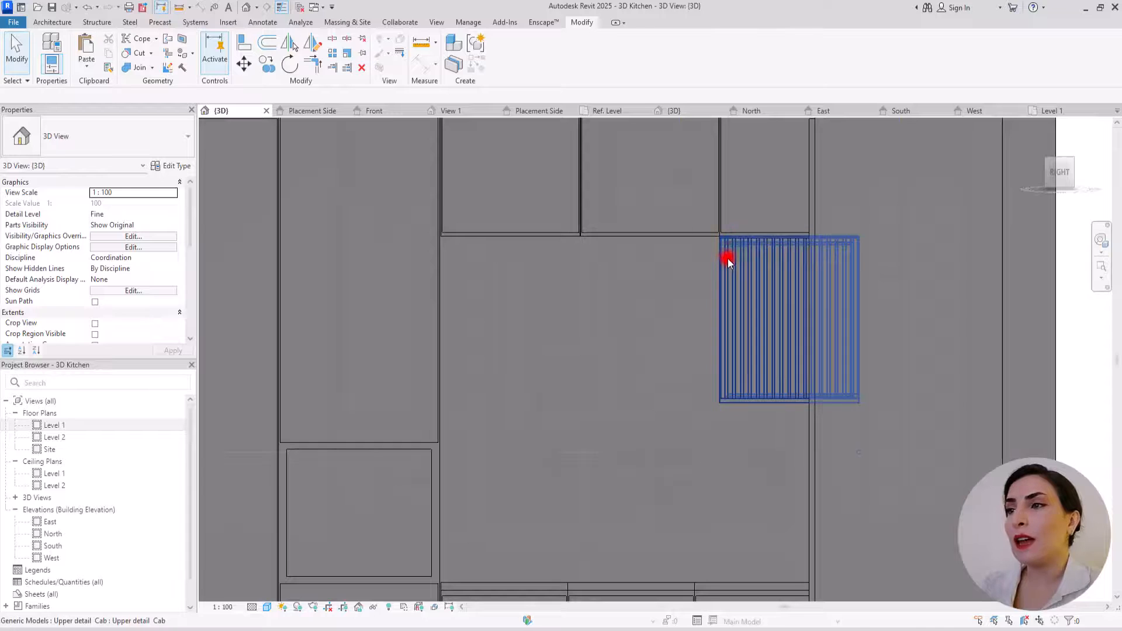
left_click(728, 259)
scroll(626, 210, "up", 3)
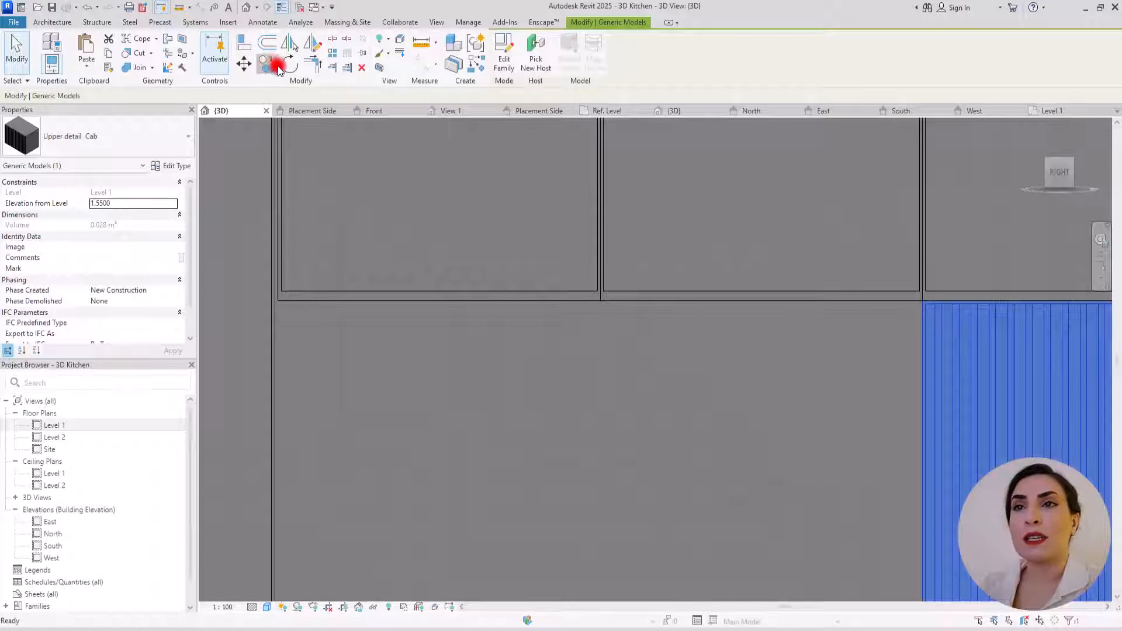
left_click(276, 66)
left_click(924, 302)
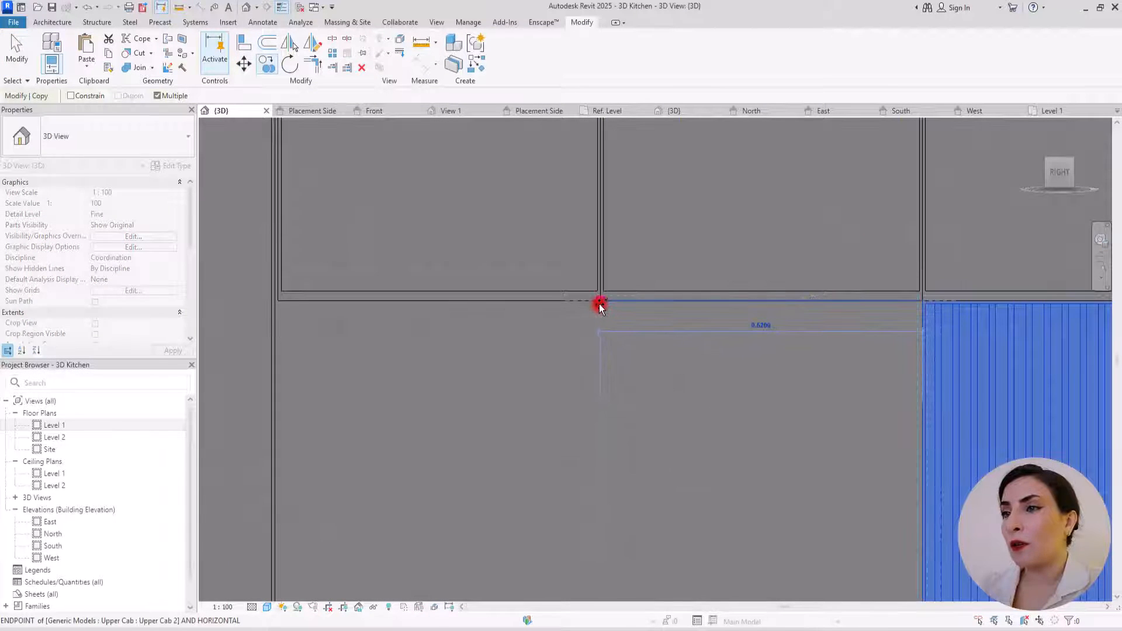
left_click(601, 304)
left_click(275, 301)
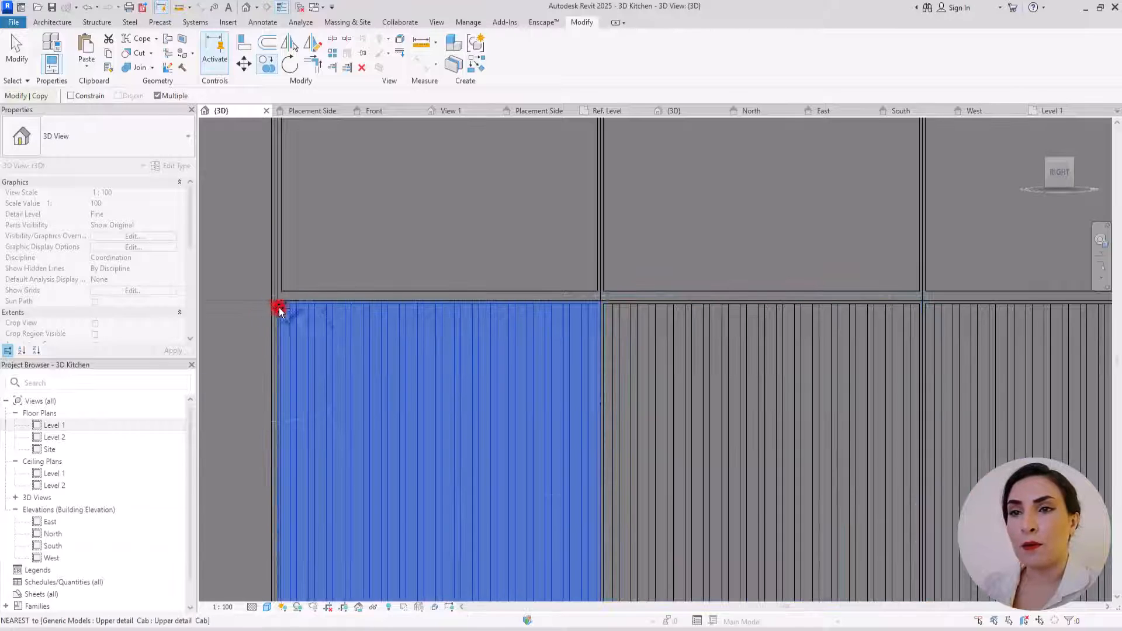
key("Escape")
Copy the visible side-wall Upper detail Cab to a spot directly below it on the same wall.
scroll(401, 310, "down", 5)
middle_click_drag(419, 312, 754, 417, "shift")
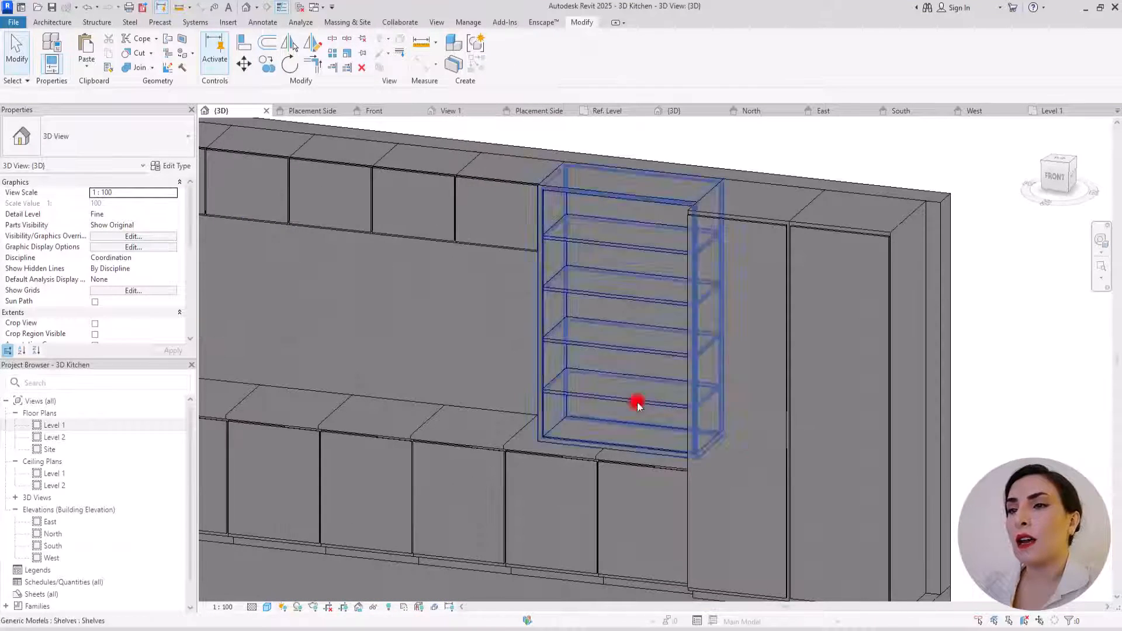
middle_click_drag(501, 337, 877, 380)
left_click(465, 310)
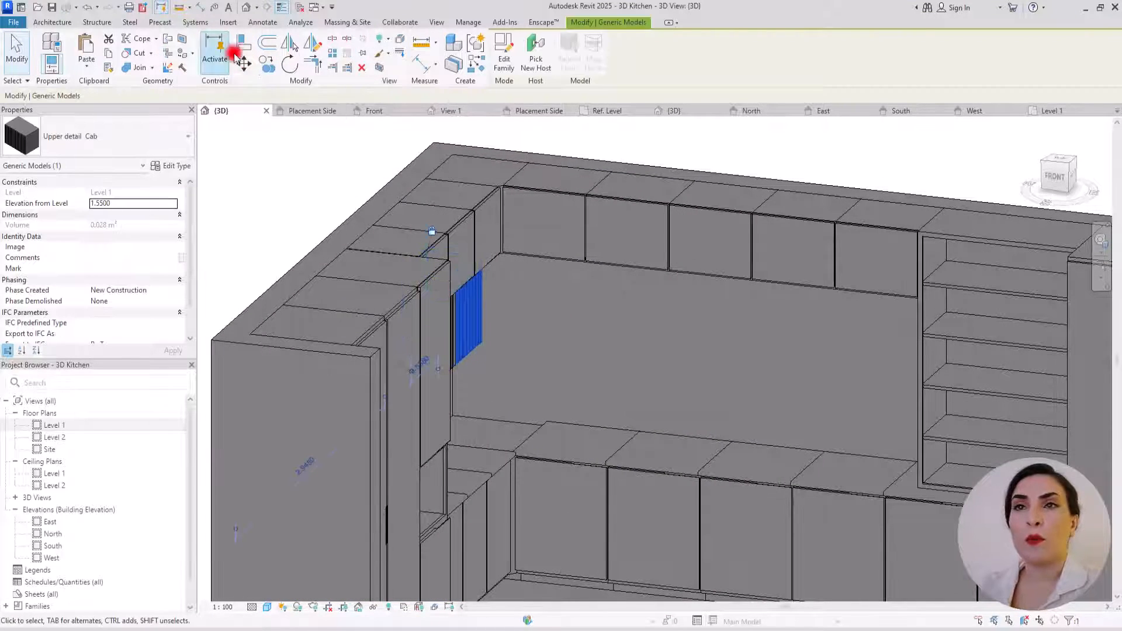
left_click(269, 64)
left_click(464, 295)
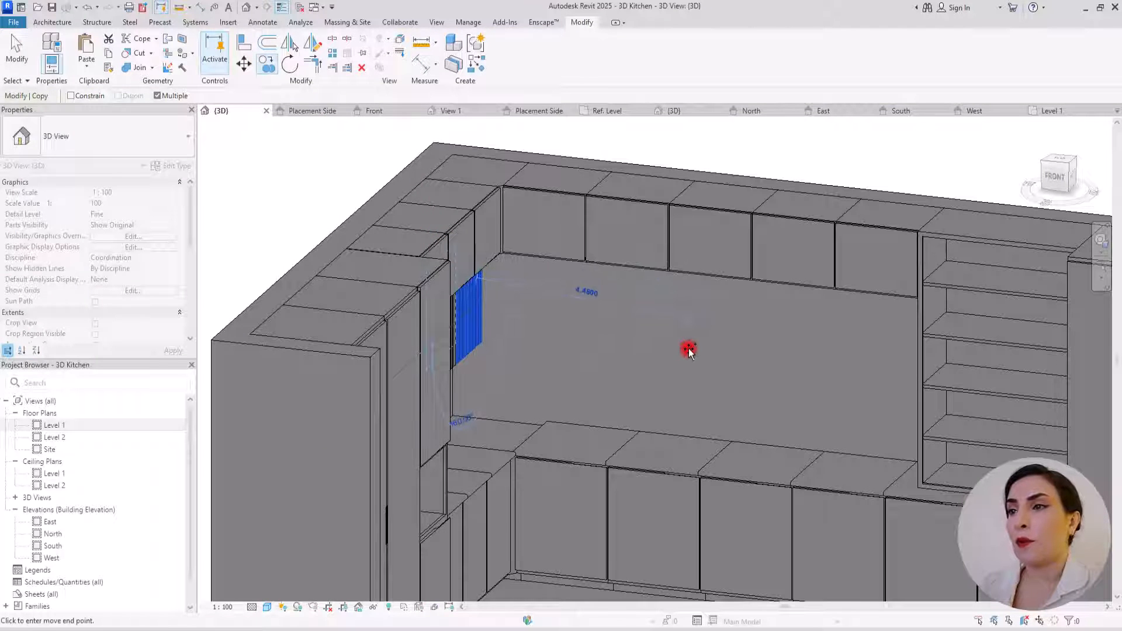
left_click(466, 351)
key("Escape")
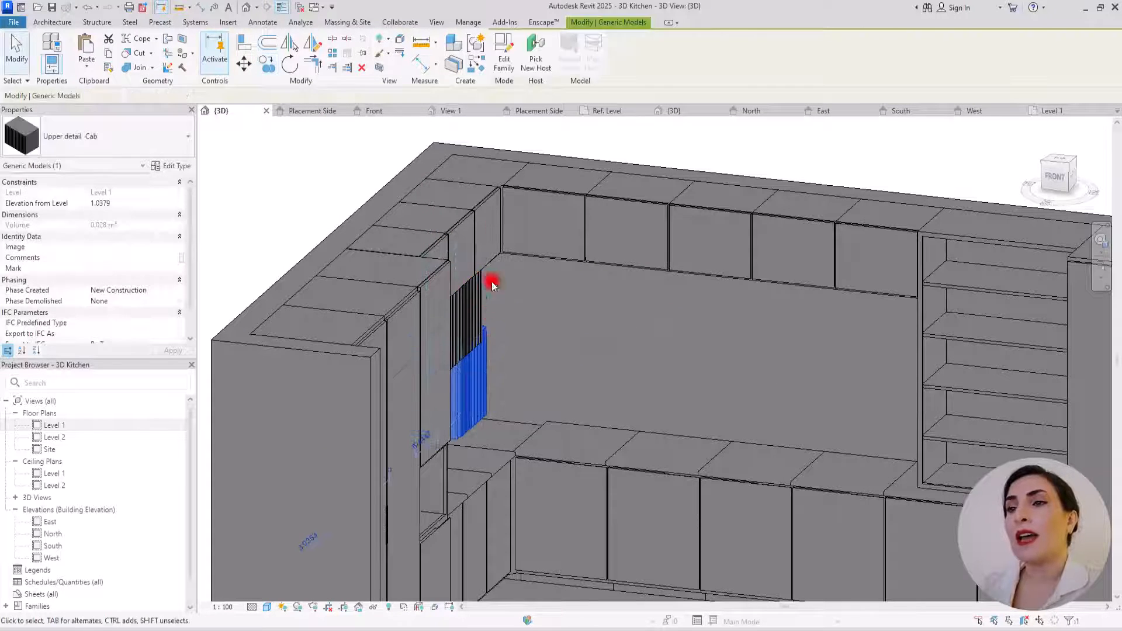
Rehost the copied Upper detail Cab onto the back wall, between the upper and base cabinets.
left_click(525, 59)
left_click(680, 333)
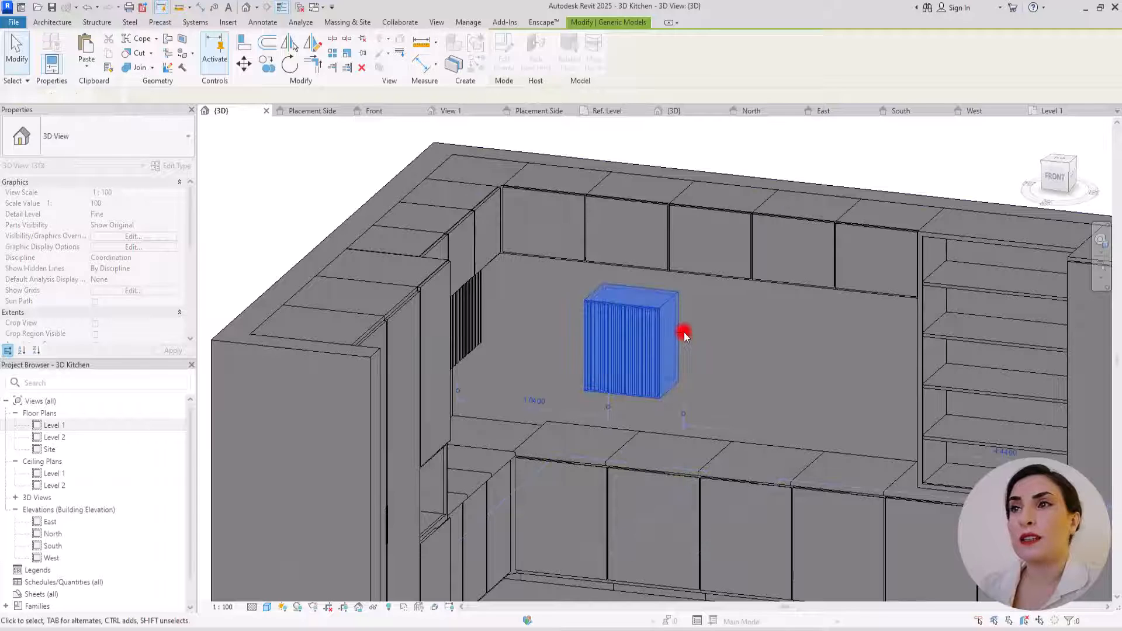
key("Escape")
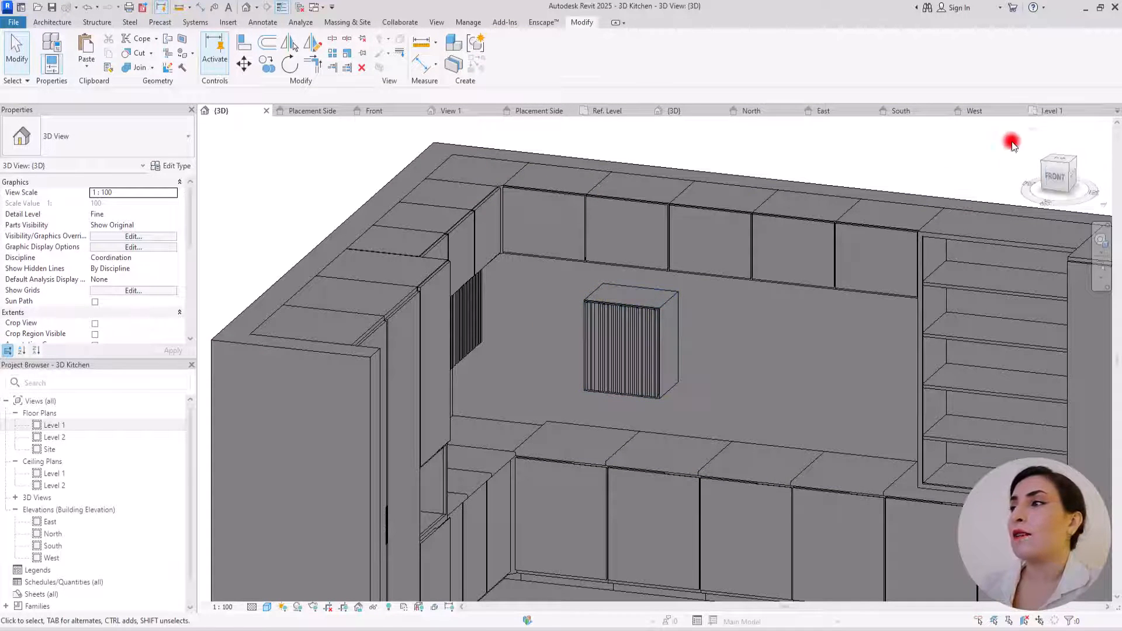
Check the Upper Cab type's W dimension inside the back-wall array group without changing anything.
left_click(1056, 178)
scroll(614, 299, "up", 5)
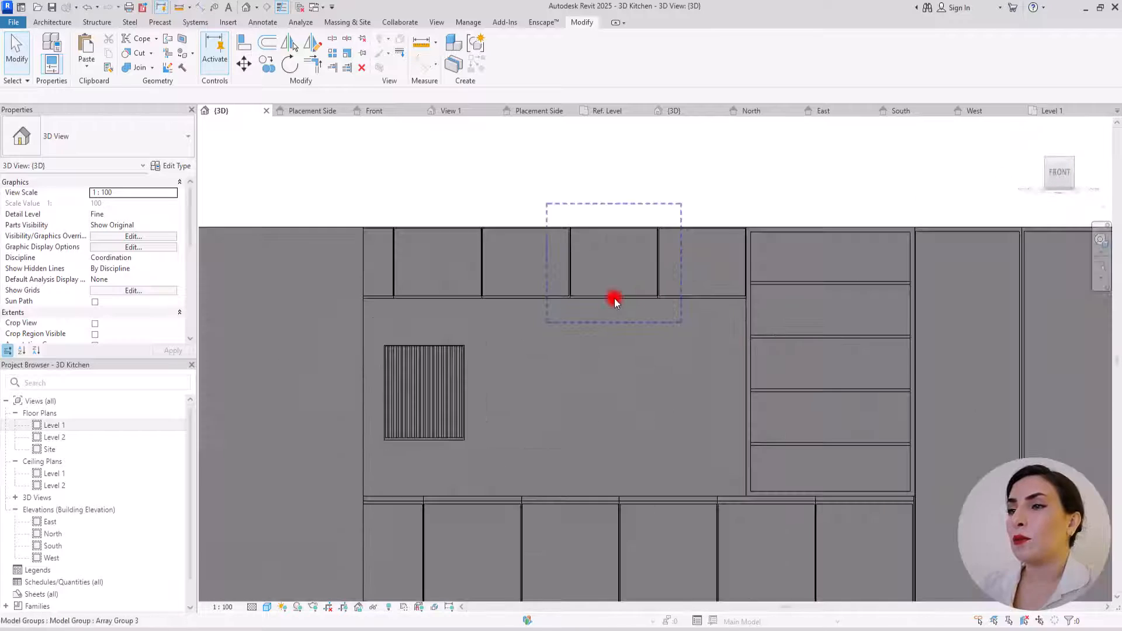
left_click(613, 299)
left_click(502, 45)
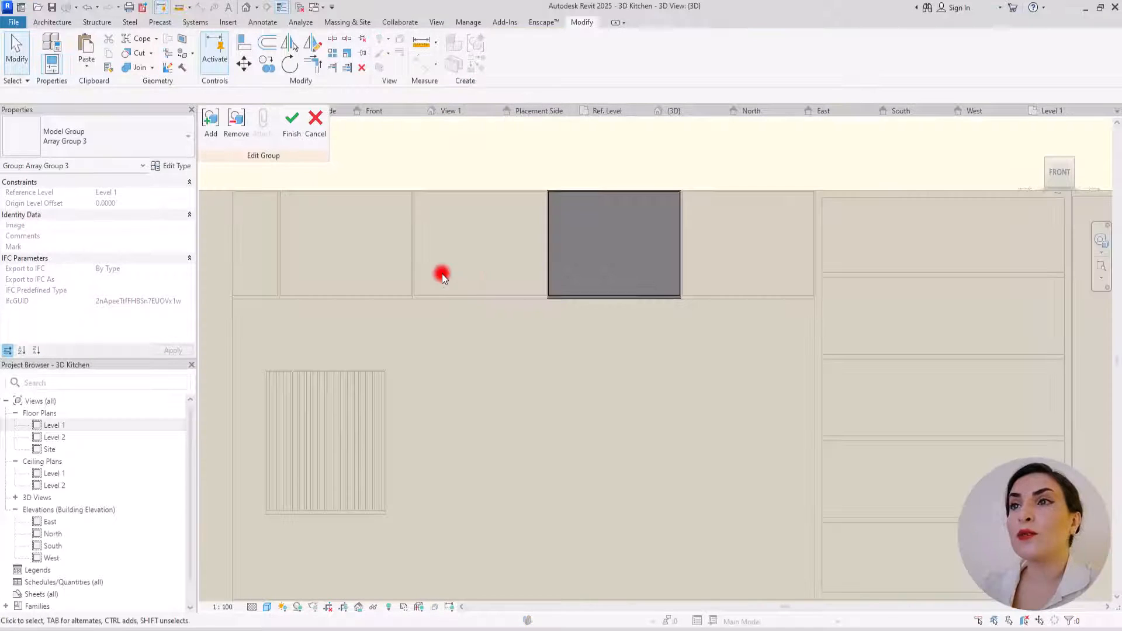
left_click(605, 287)
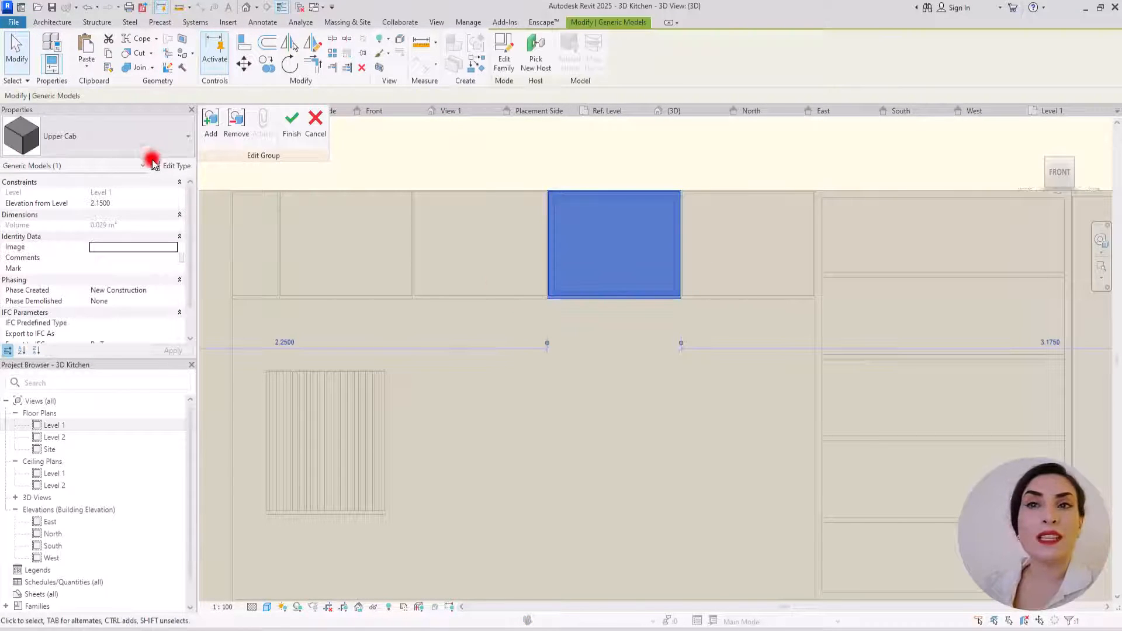
left_click(177, 166)
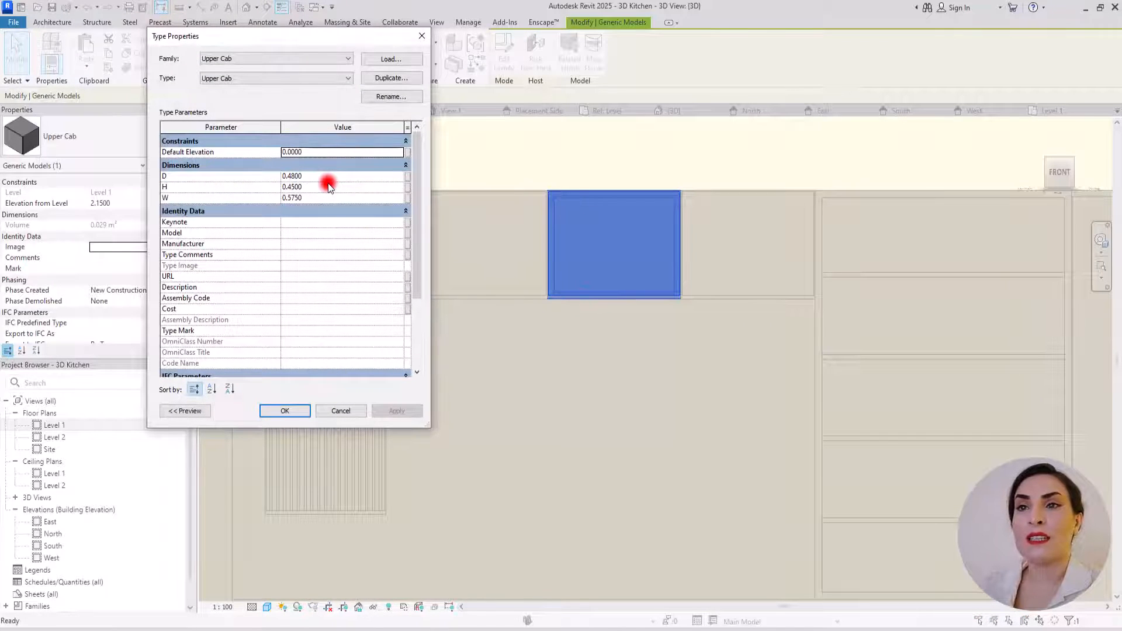
left_click(421, 38)
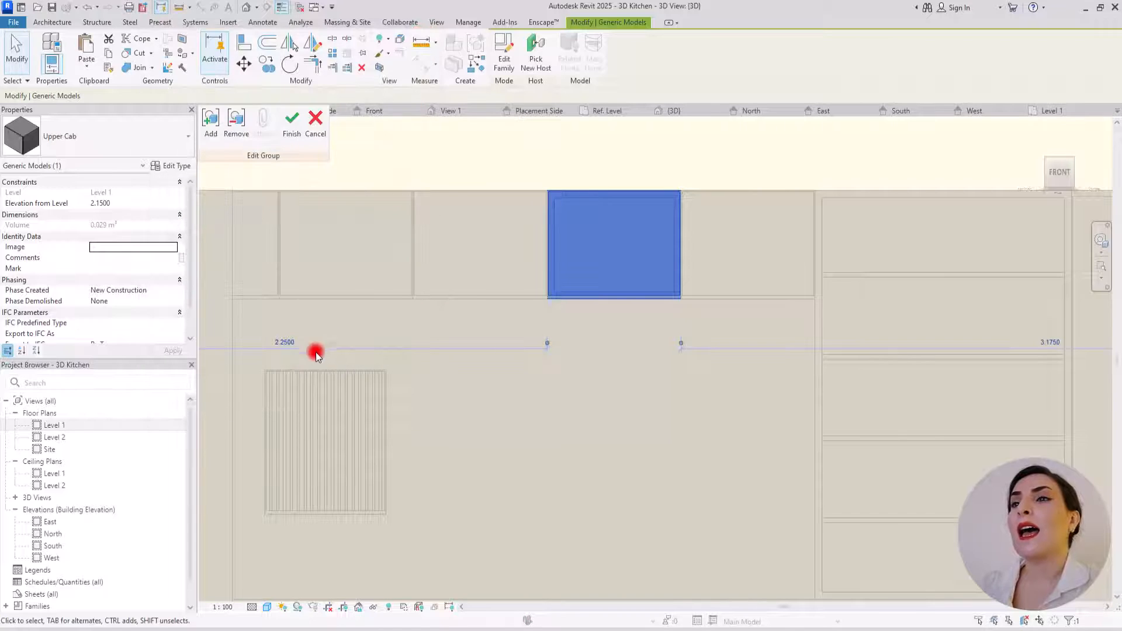
left_click(306, 144)
Duplicate the back-wall fluted cabinet's type as Upper detail Cab 2 and set its W to 0.575.
left_click(363, 384)
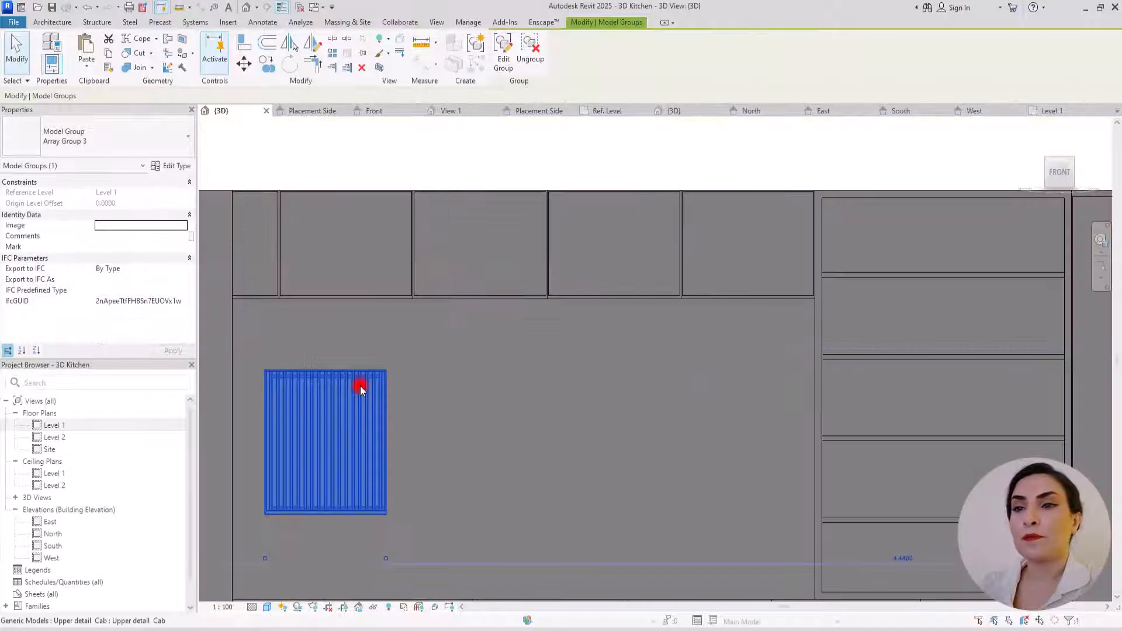
left_click(175, 165)
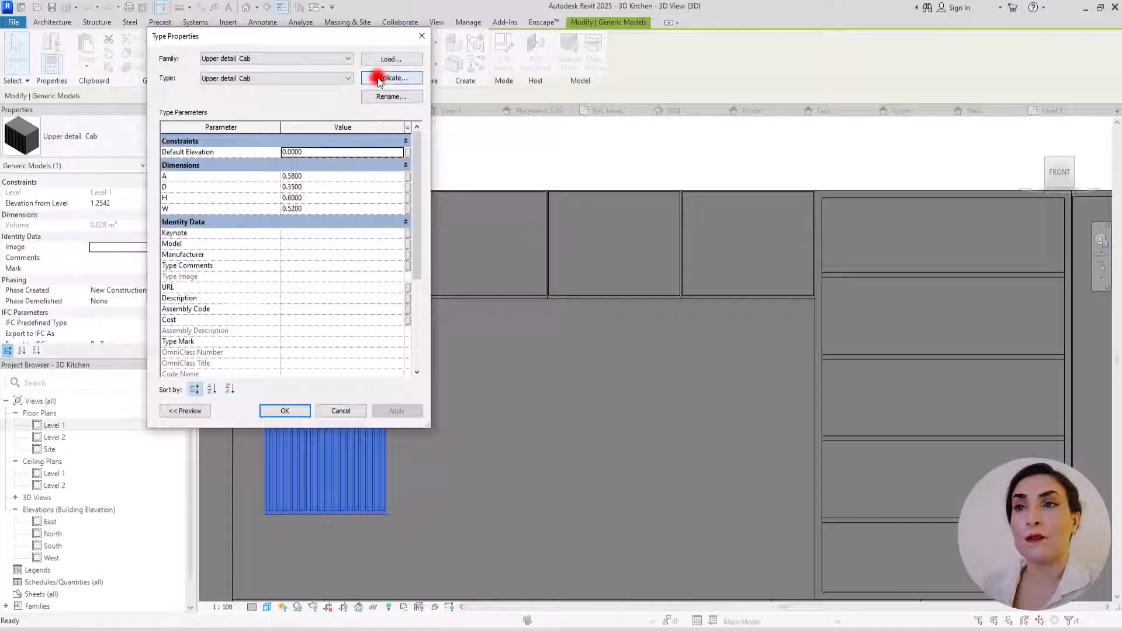
left_click(378, 79)
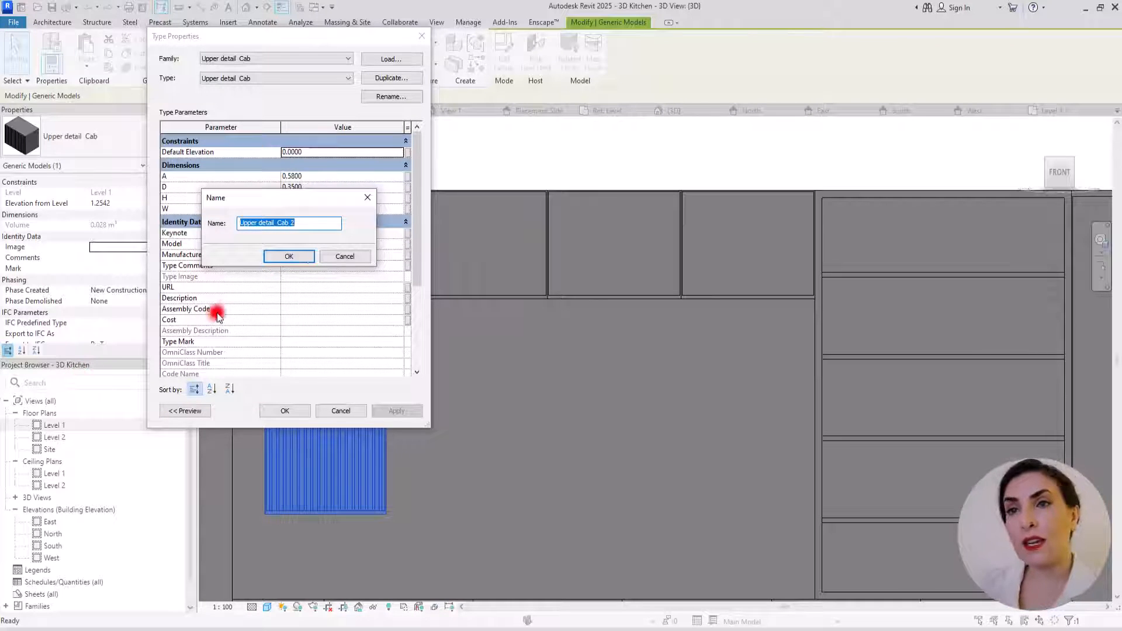
left_click(289, 256)
left_click_drag(291, 208, 345, 202)
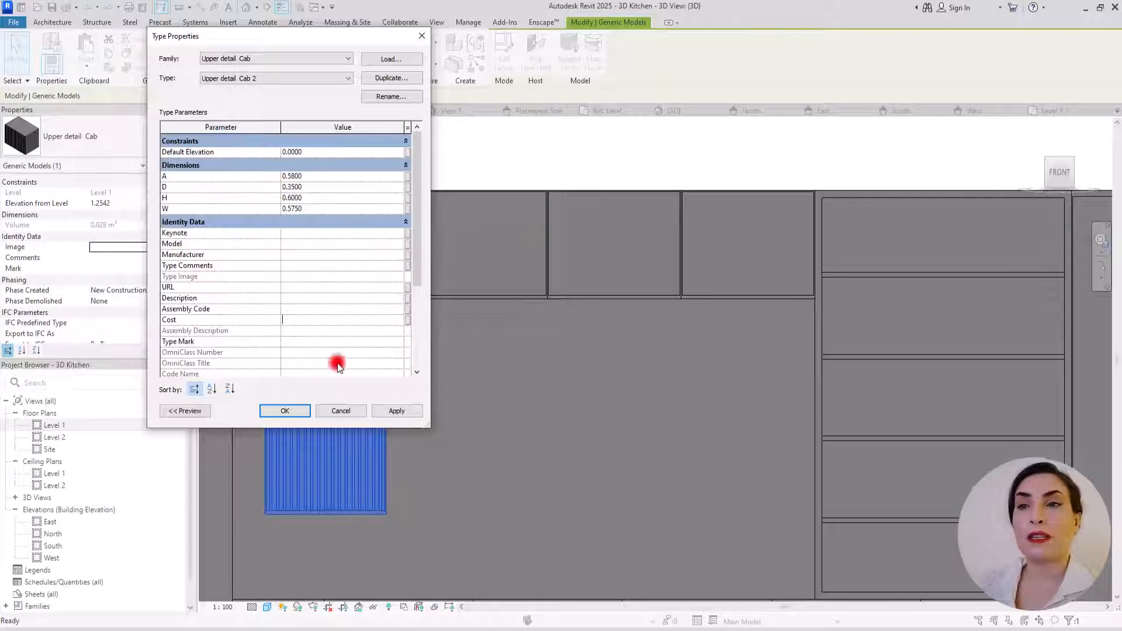
left_click(397, 411)
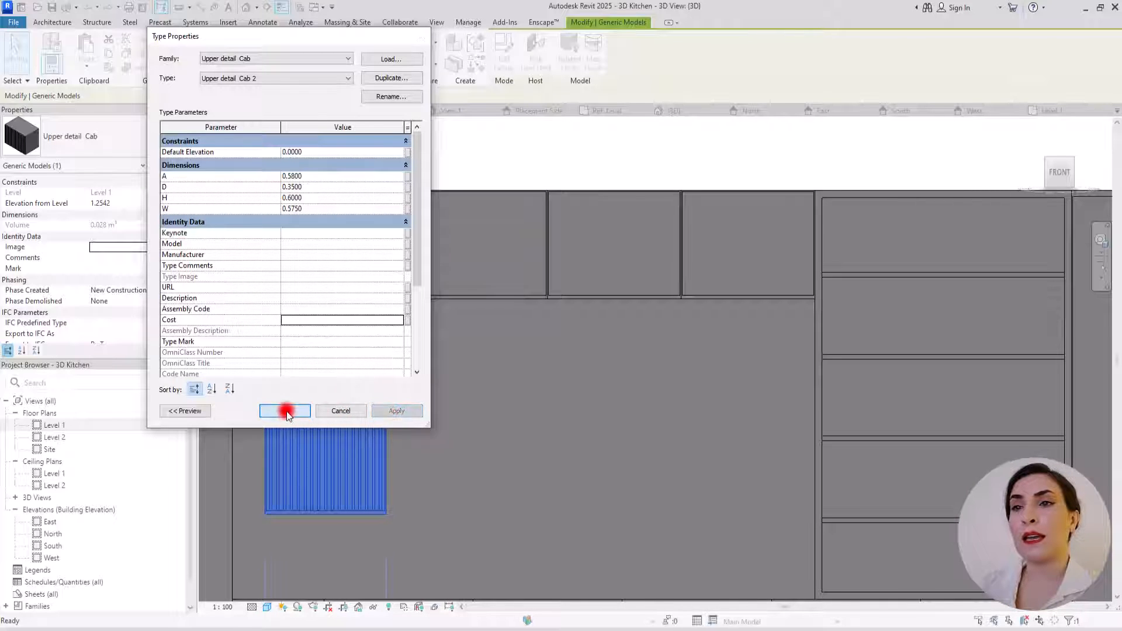
left_click(286, 411)
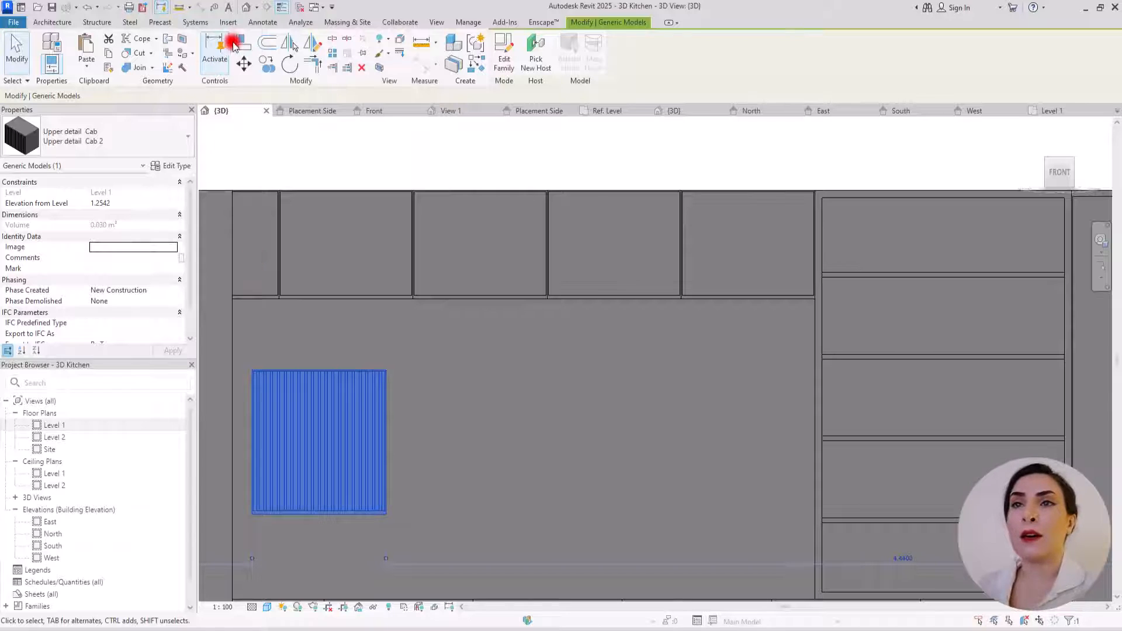
Move the back-wall fluted cabinet by its top corner to sit under the last upper cabinet beside the open shelves.
left_click(239, 44)
left_click(391, 365)
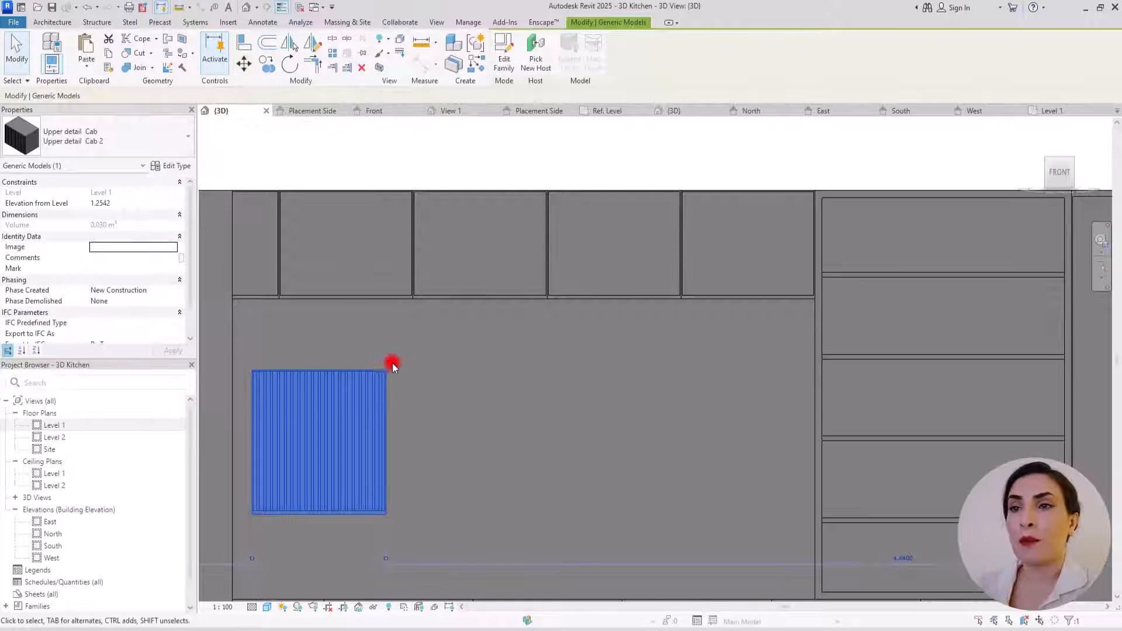
left_click(243, 64)
scroll(366, 376, "up", 3)
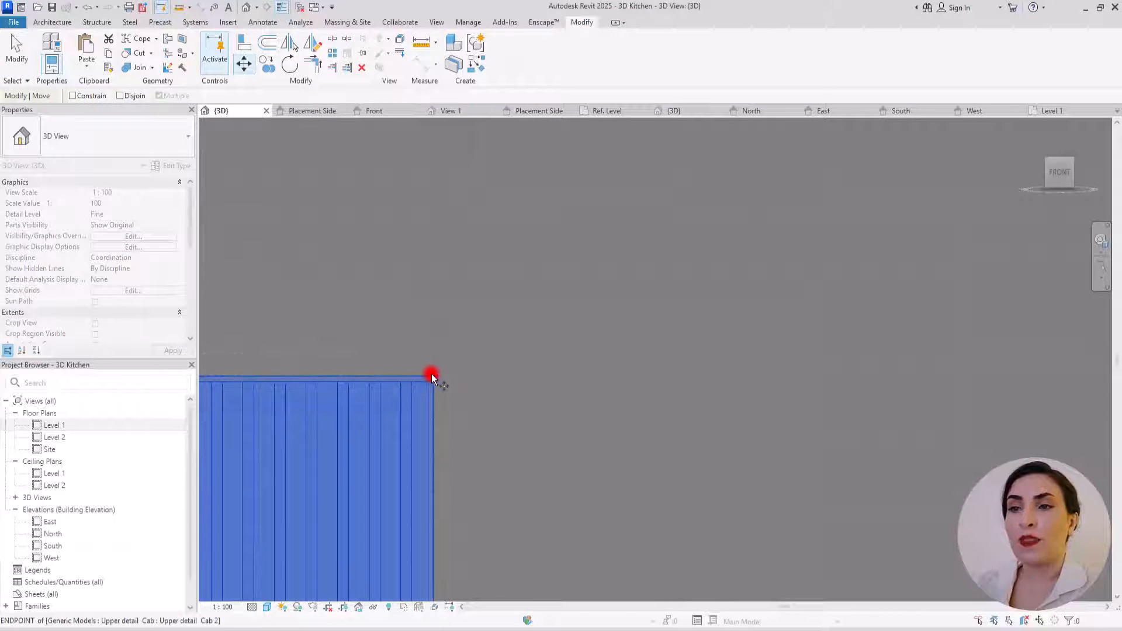
left_click(431, 375)
scroll(388, 332, "down", 4)
scroll(850, 221, "up", 2)
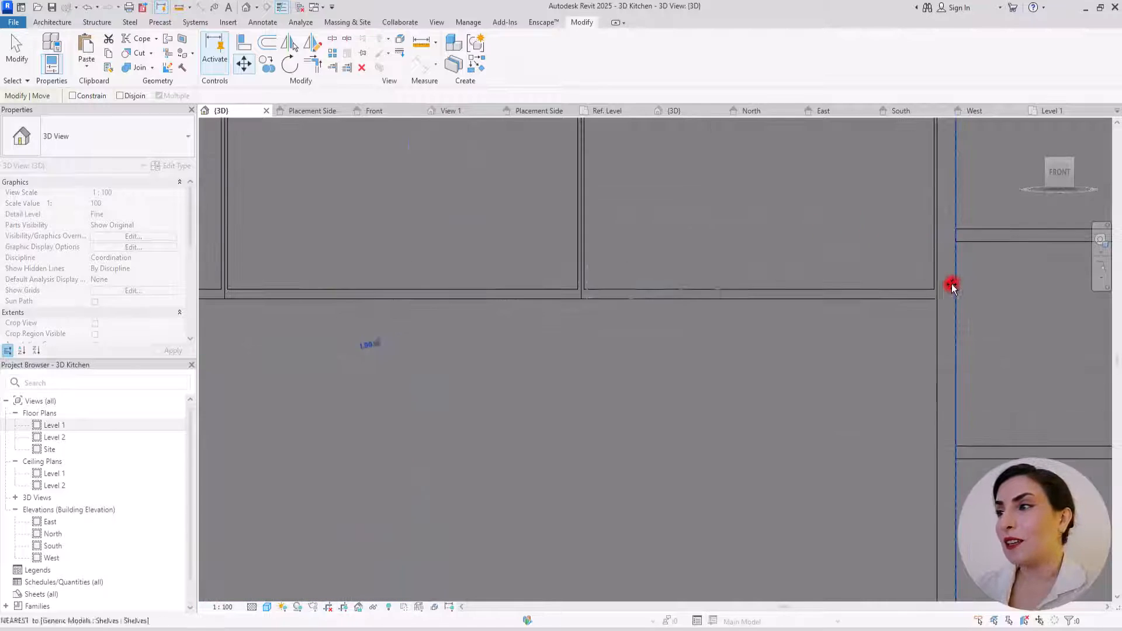
scroll(935, 307, "down", 1)
left_click(924, 317)
scroll(865, 325, "down", 2)
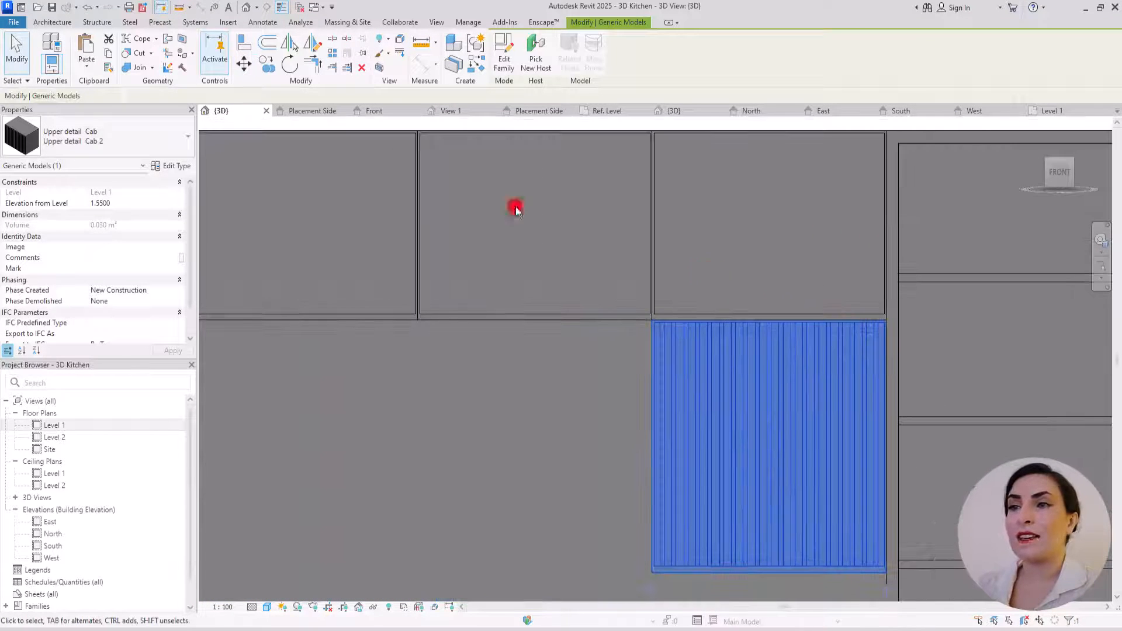
Copy the fluted cabinet corner to corner in a row beneath the remaining upper cabinets along the back wall.
left_click(266, 63)
scroll(879, 325, "up", 3)
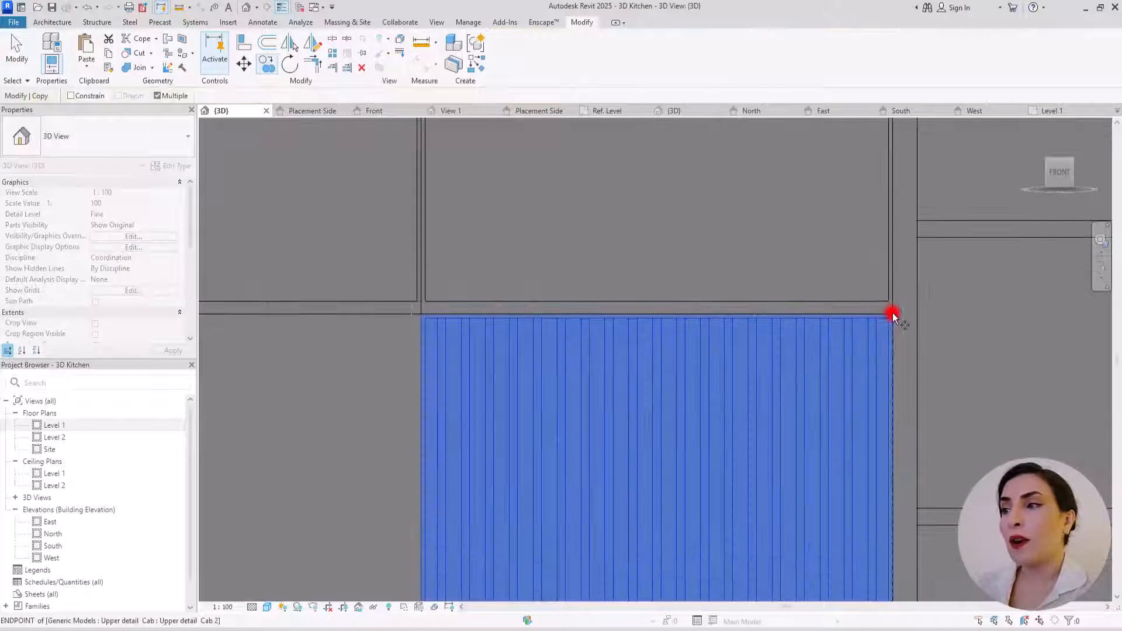
left_click(893, 316)
left_click(419, 316)
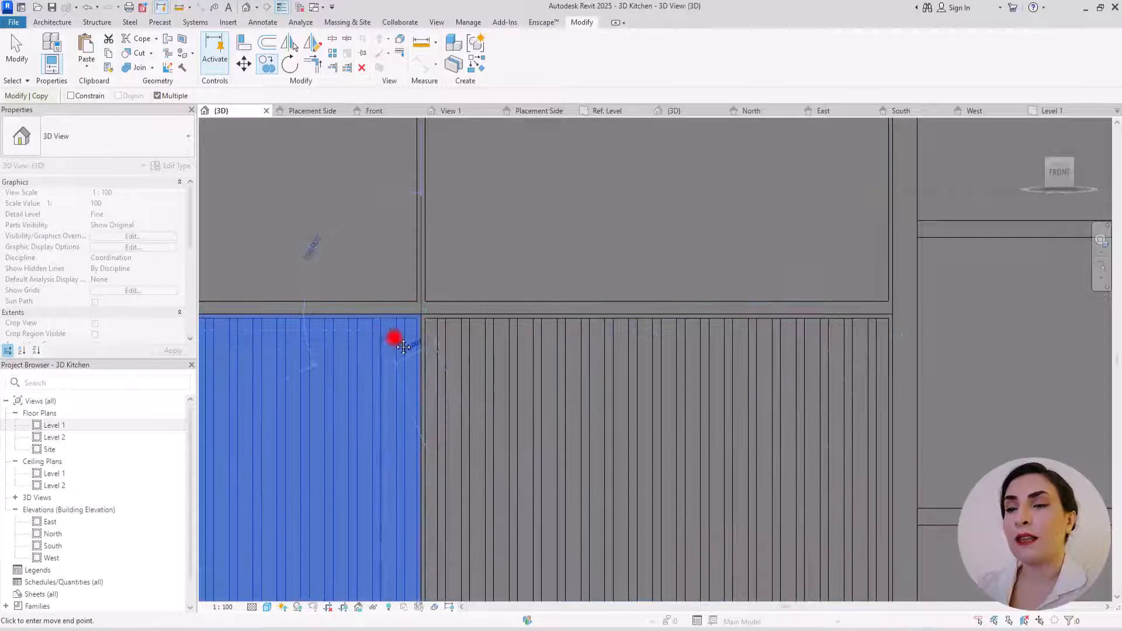
middle_click_drag(403, 347, 860, 335)
left_click(404, 304)
middle_click_drag(382, 353, 912, 333)
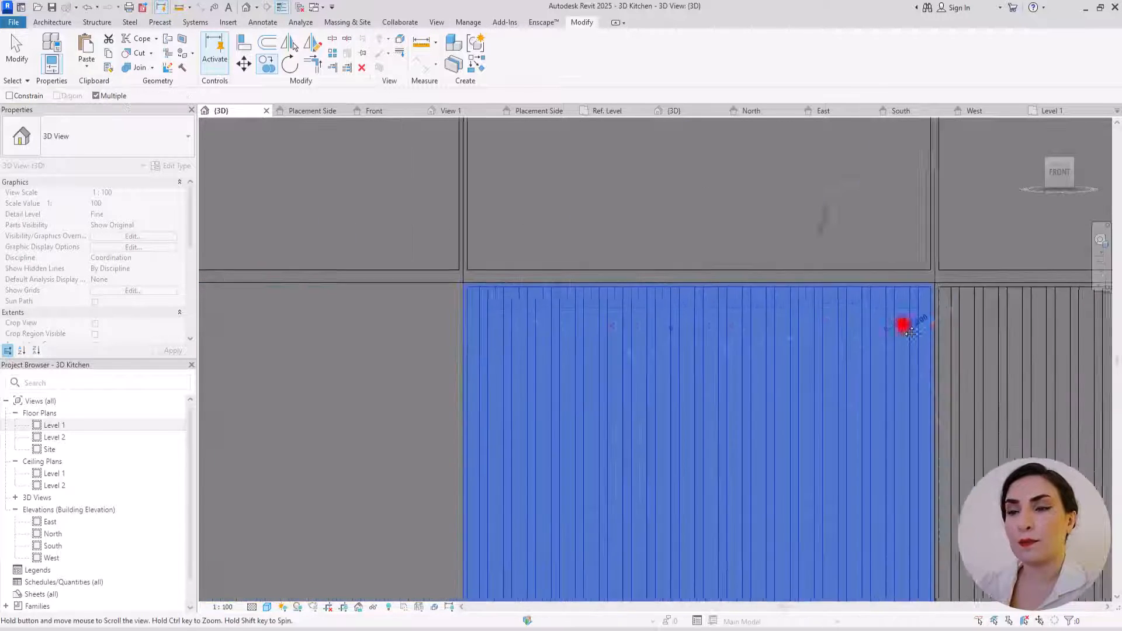
left_click(514, 270)
middle_click_drag(448, 321, 1022, 327)
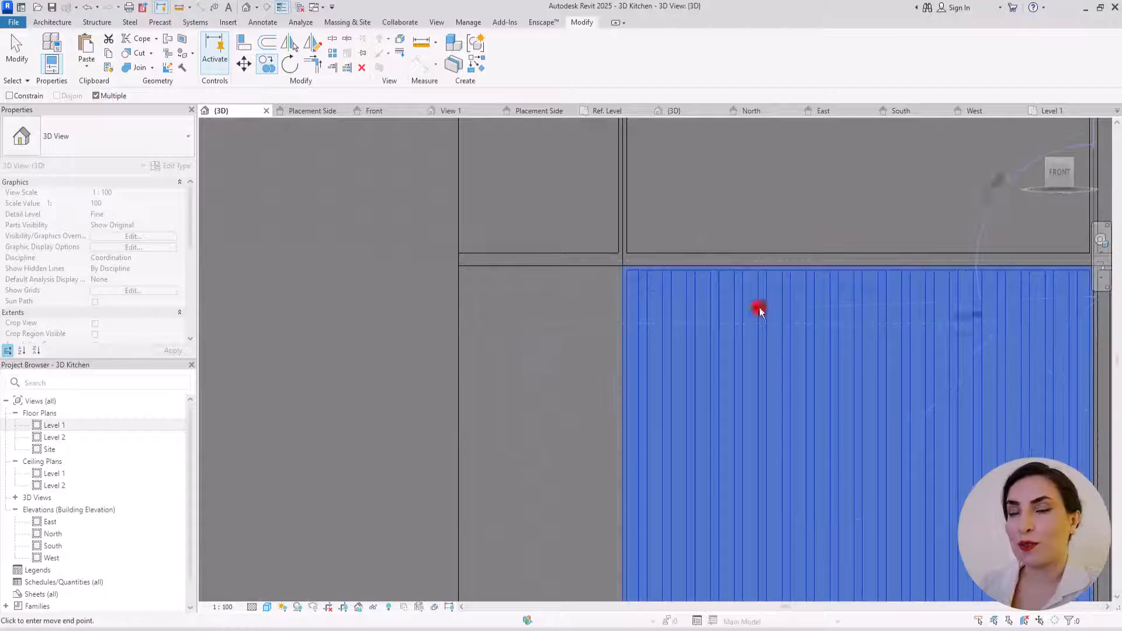
left_click(620, 265)
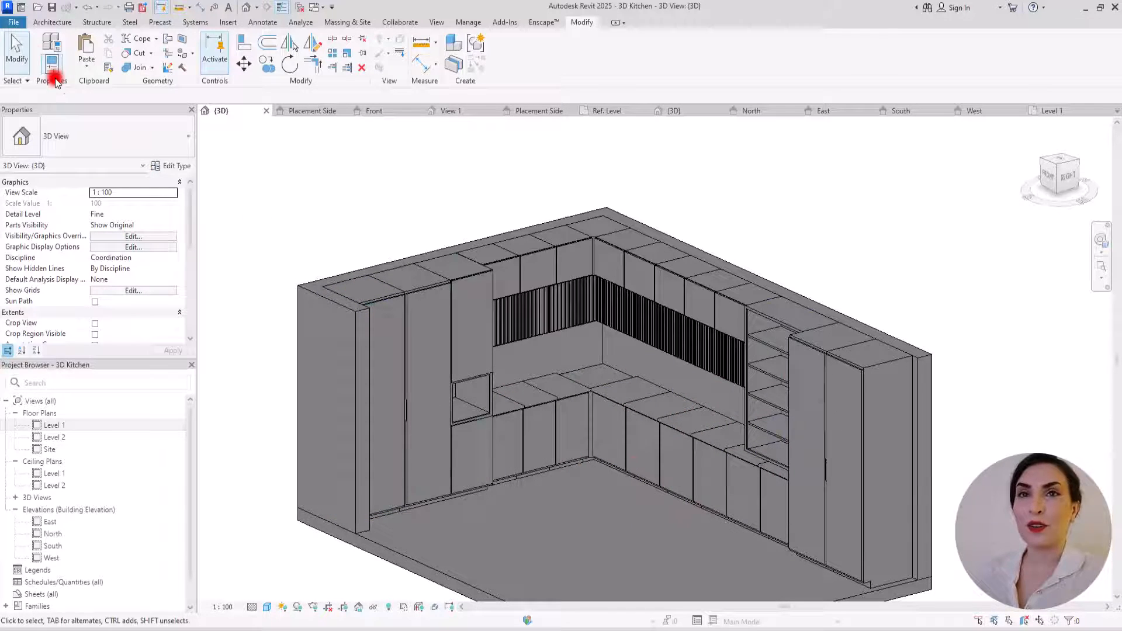
Create a new family from the Generic Model floor based template.
left_click(13, 21)
mouse_move(45, 68)
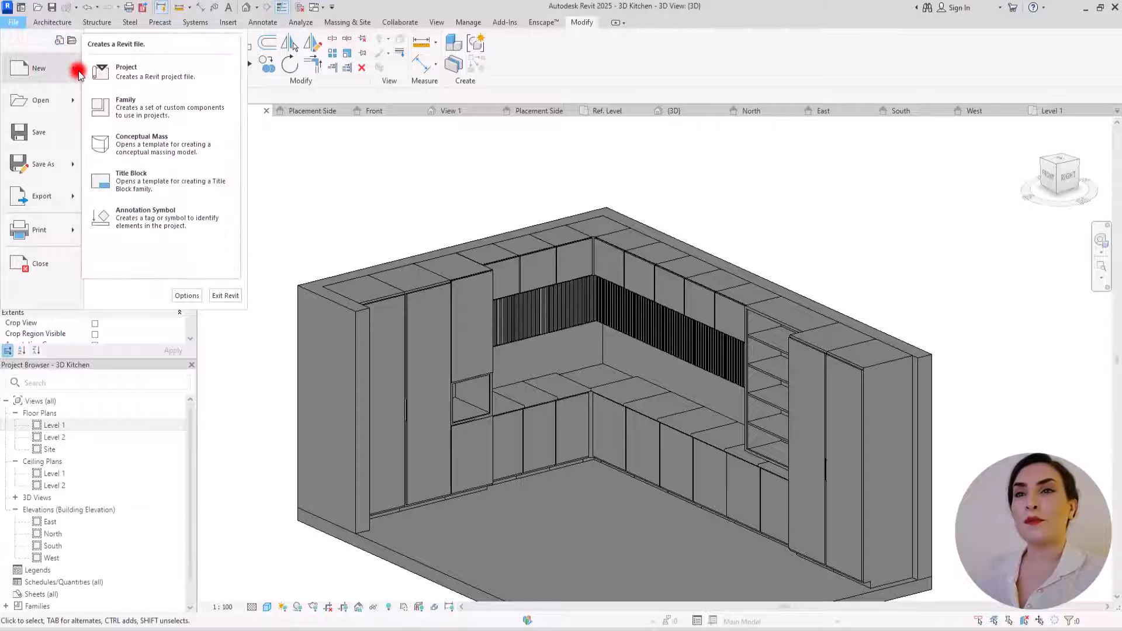
left_click(150, 108)
mouse_move(643, 107)
left_mouse_down()
mouse_move(641, 195)
mouse_move(638, 182)
left_mouse_up()
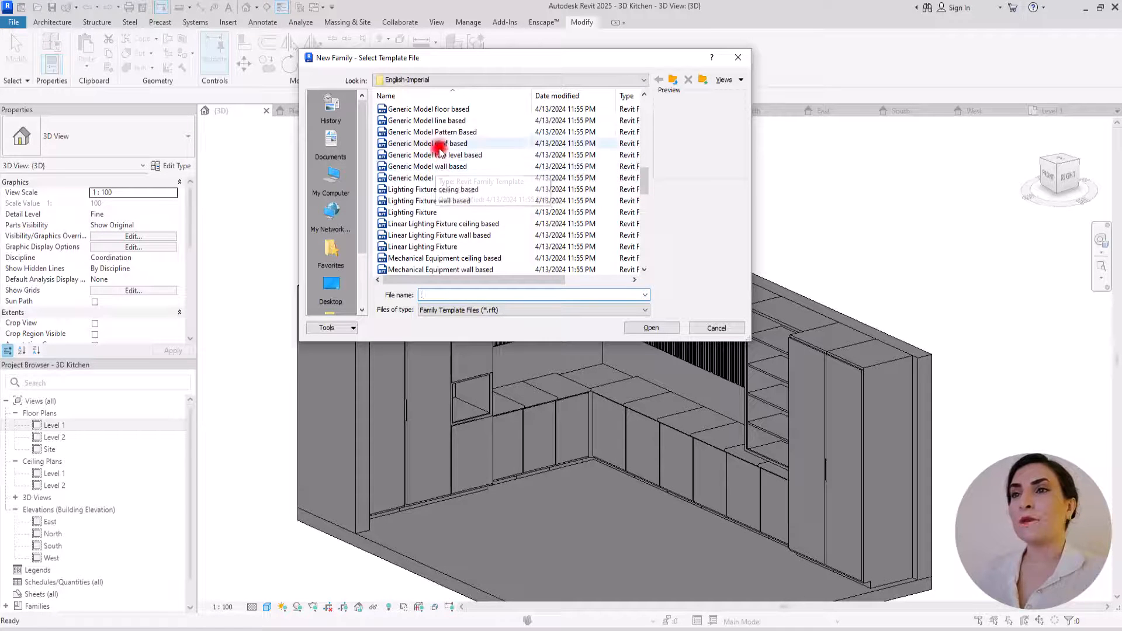
double_click(439, 109)
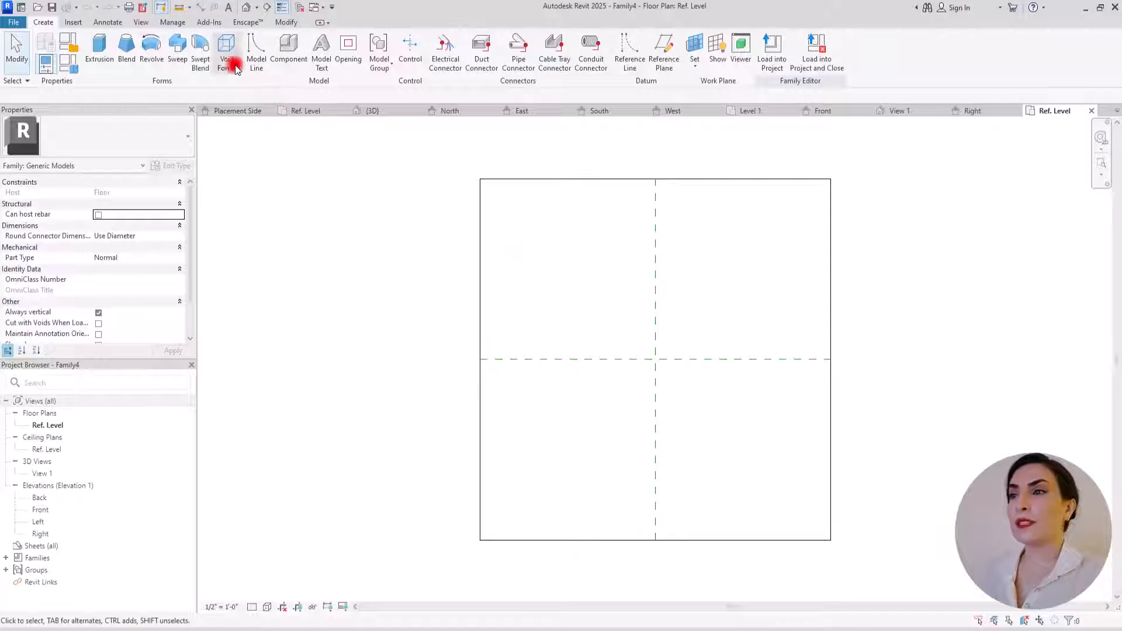
Draw two vertical reference planes in the Ref. Level plan, one on each side of the centre plane.
left_click(664, 47)
left_click(532, 281)
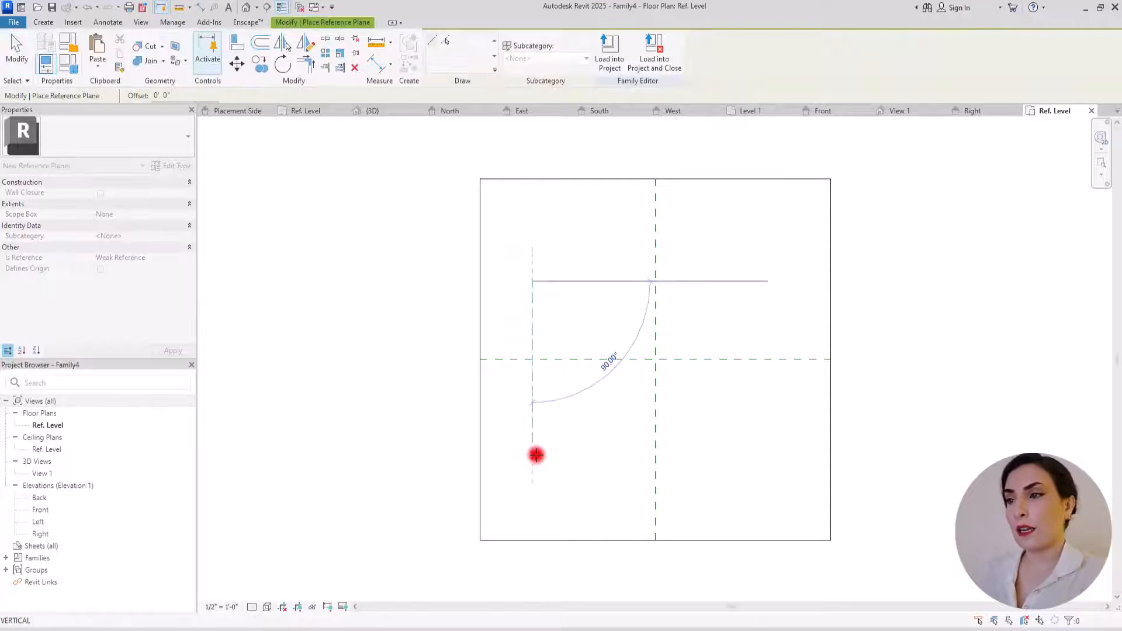
left_click(533, 453)
left_click(764, 272)
left_click(764, 440)
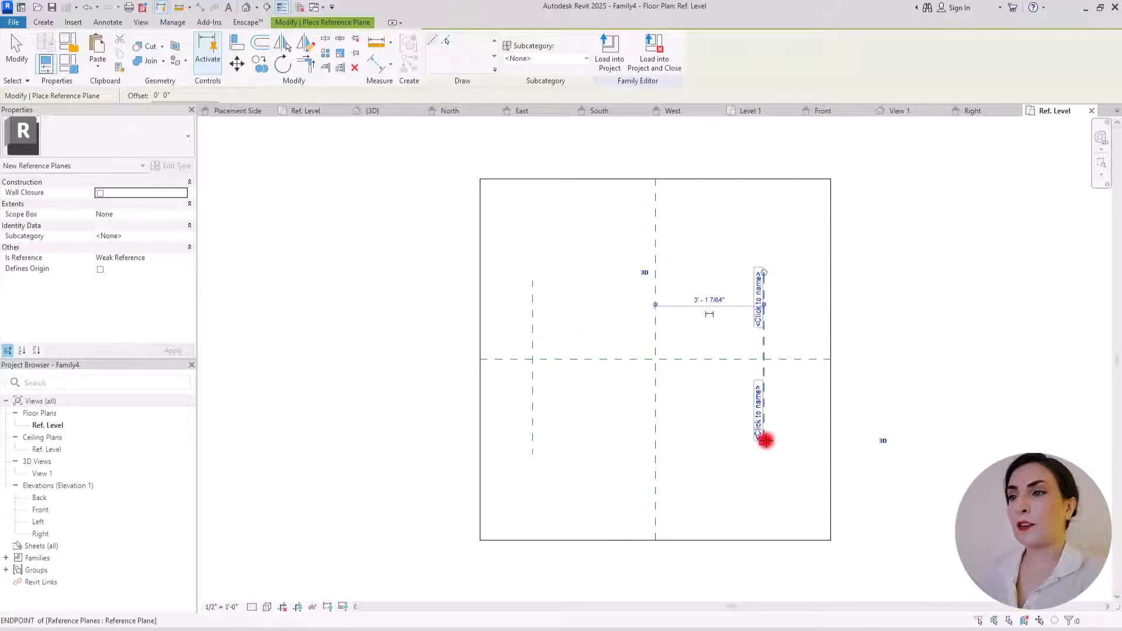
Draw two horizontal reference planes, one above and one below the horizontal centre plane, crossing both new vertical planes.
left_click(462, 305)
left_click(793, 306)
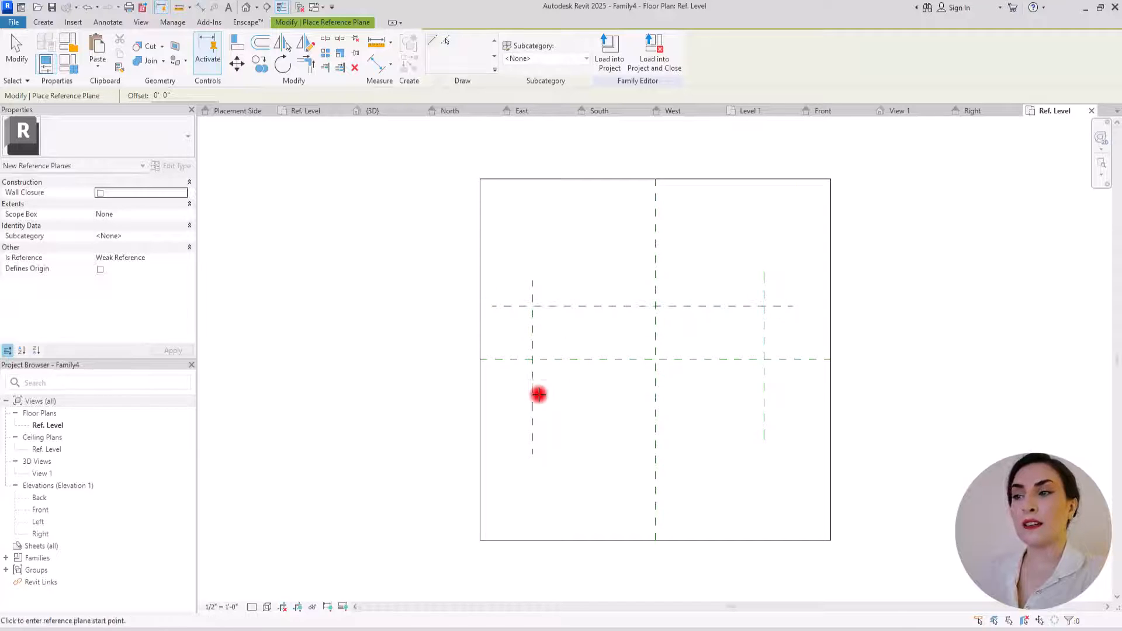
left_click(508, 408)
left_click(793, 408)
key("Escape")
key("Escape")
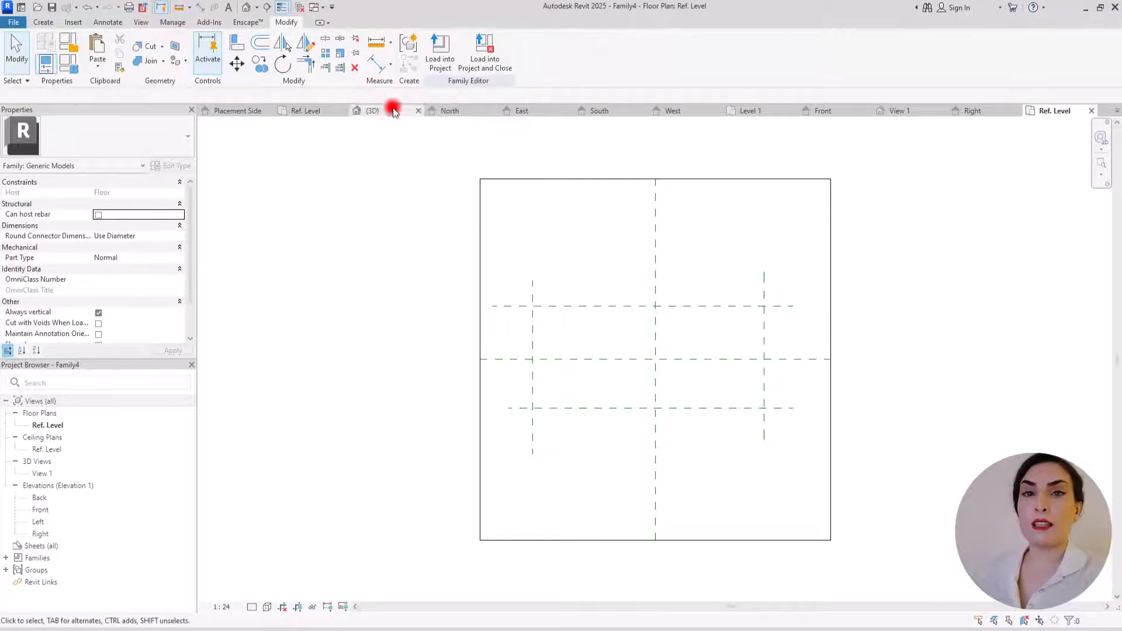
Dimension the horizontal planes with equal spacing about the centre plane, and add an overall dimension between the outer two.
left_click(372, 67)
left_click(506, 305)
left_click(506, 359)
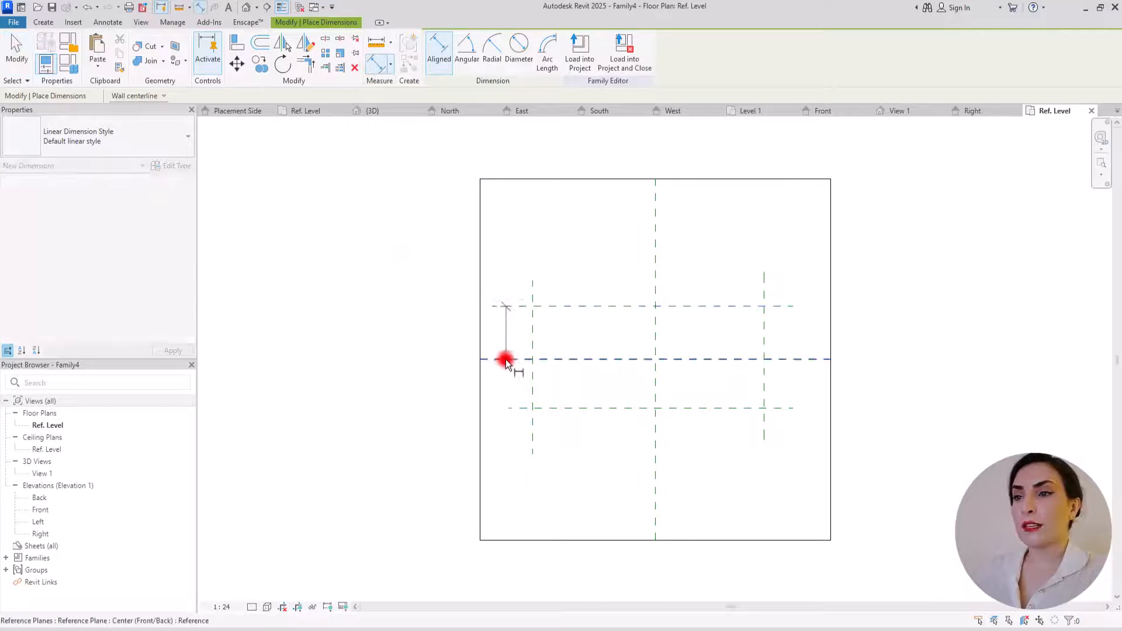
left_click(518, 408)
left_click(510, 416)
left_click(542, 360)
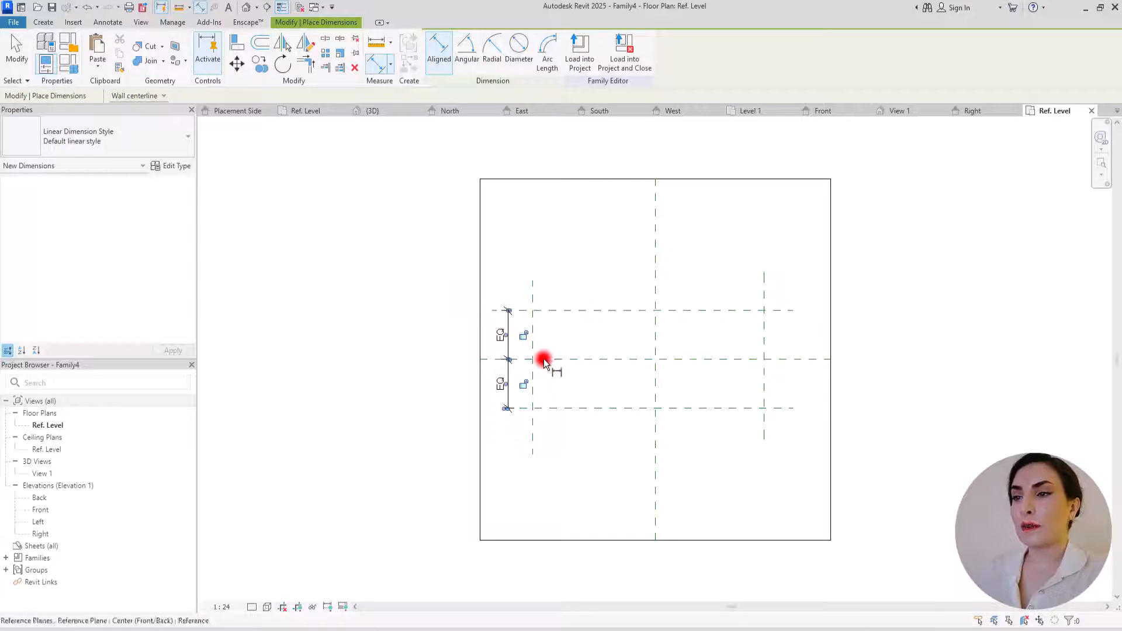
left_click(546, 309)
left_click(551, 408)
left_click(490, 413)
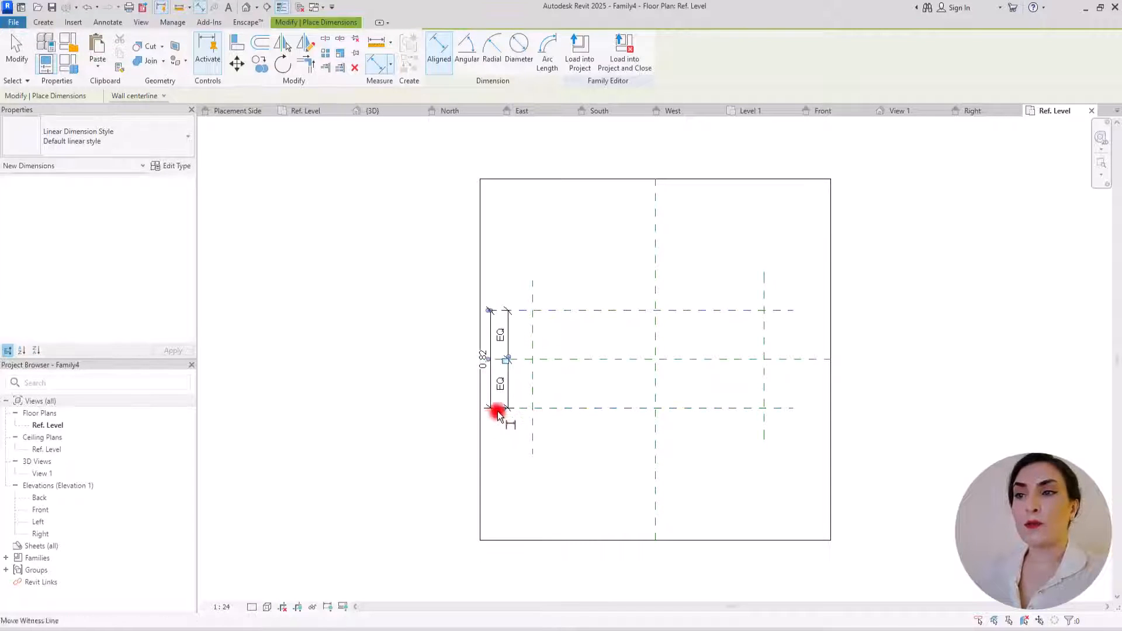
Dimension the vertical planes with equal spacing about the centre plane, and add an overall dimension between the outer two.
left_click(533, 293)
left_click(655, 275)
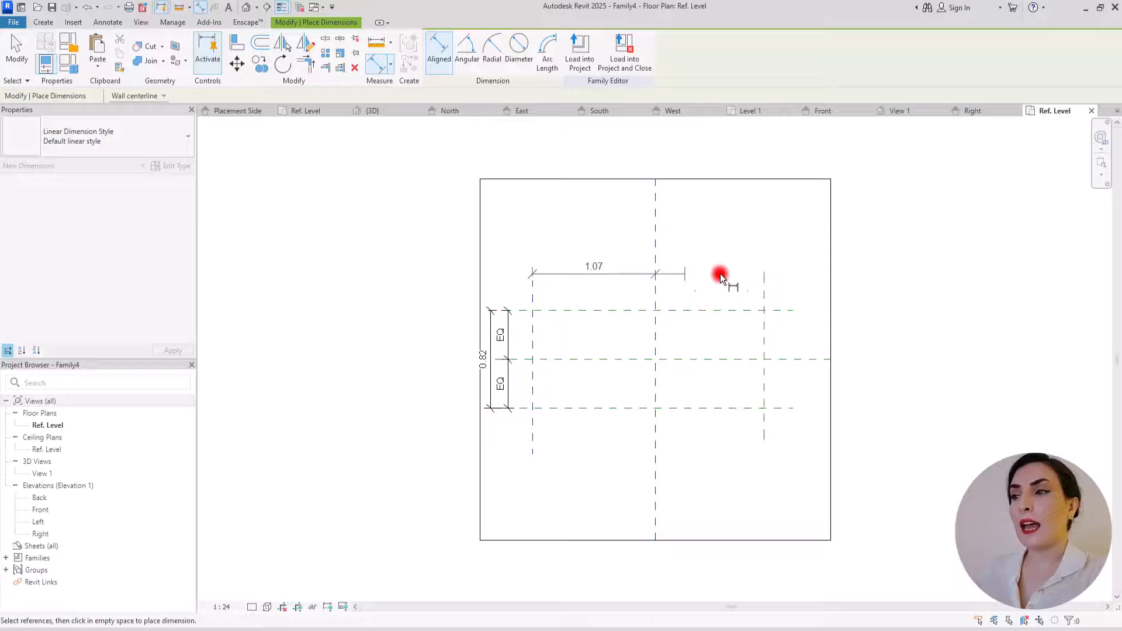
left_click(765, 289)
left_click(818, 290)
left_click(646, 251)
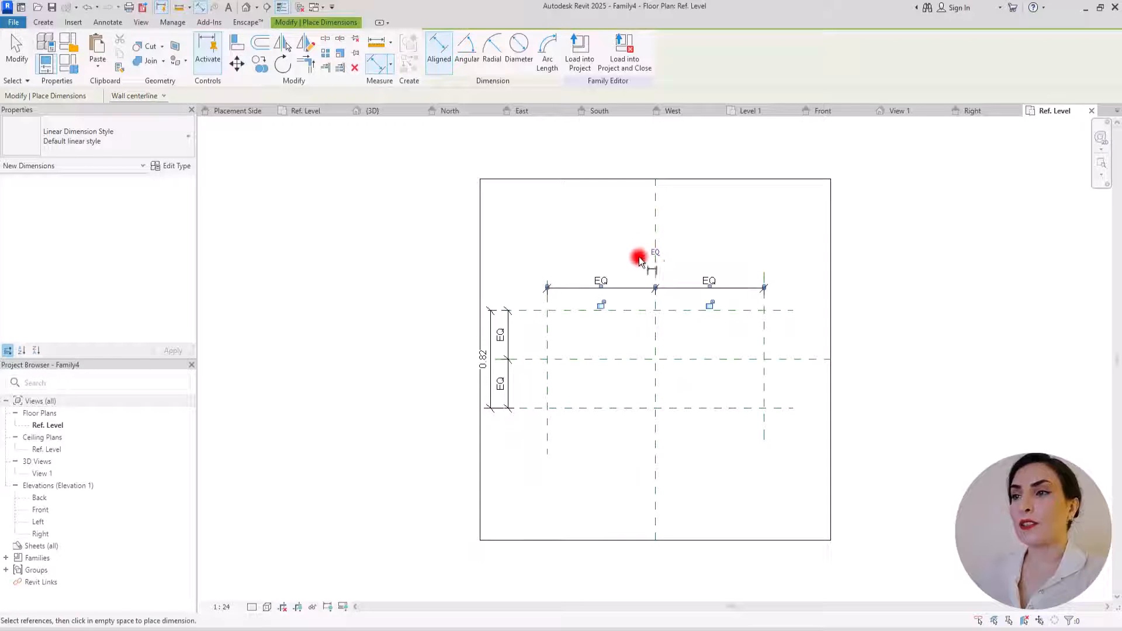
left_click(550, 341)
left_click(766, 331)
left_click(787, 261)
key("Escape")
Label the overall dimension between the outer vertical planes with a new instance parameter named L.
left_click(726, 259)
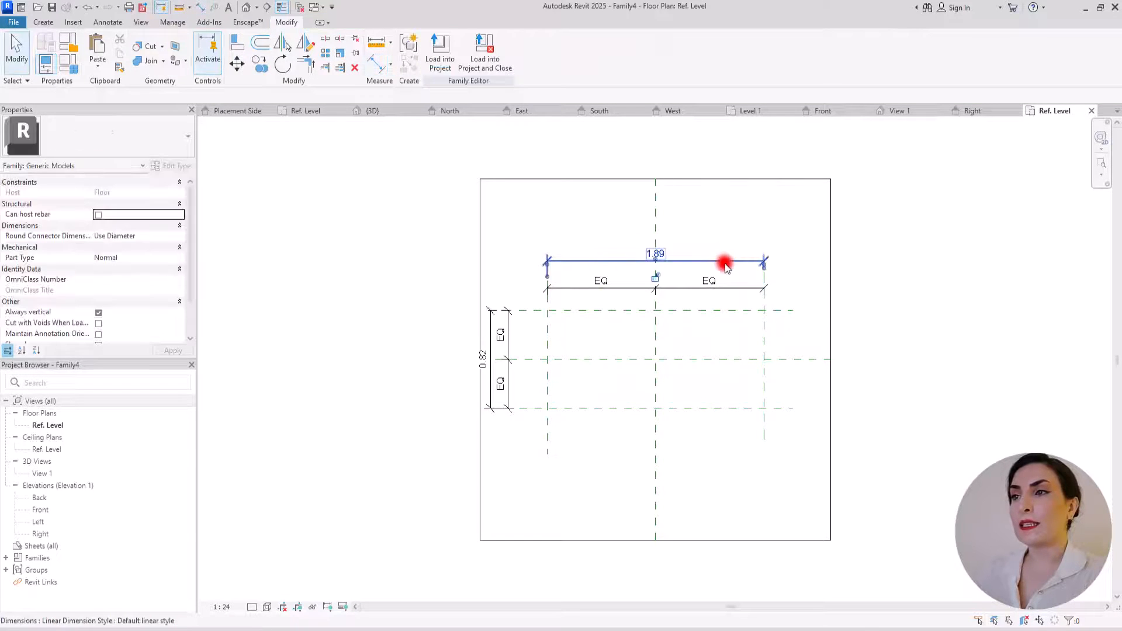
left_click(550, 51)
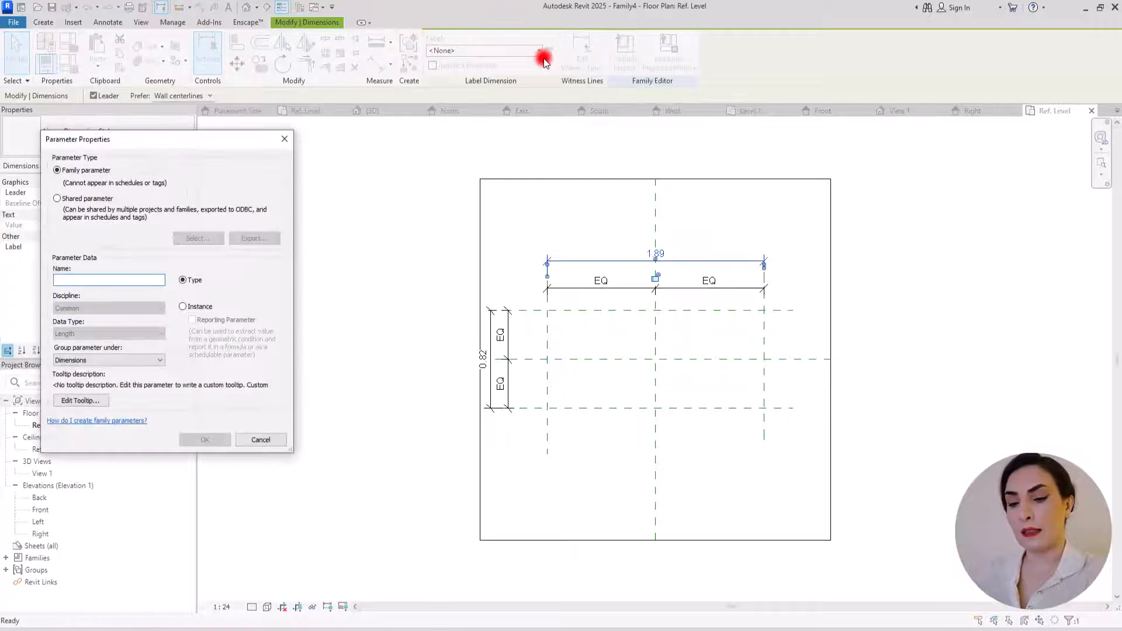
type("L")
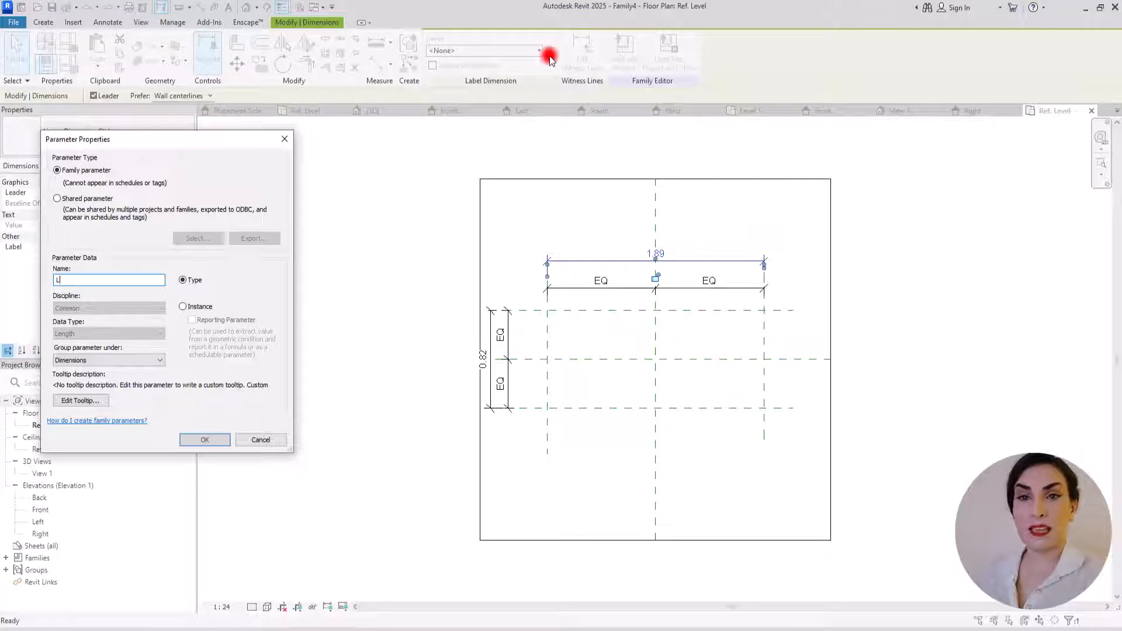
left_click(191, 307)
left_click(205, 440)
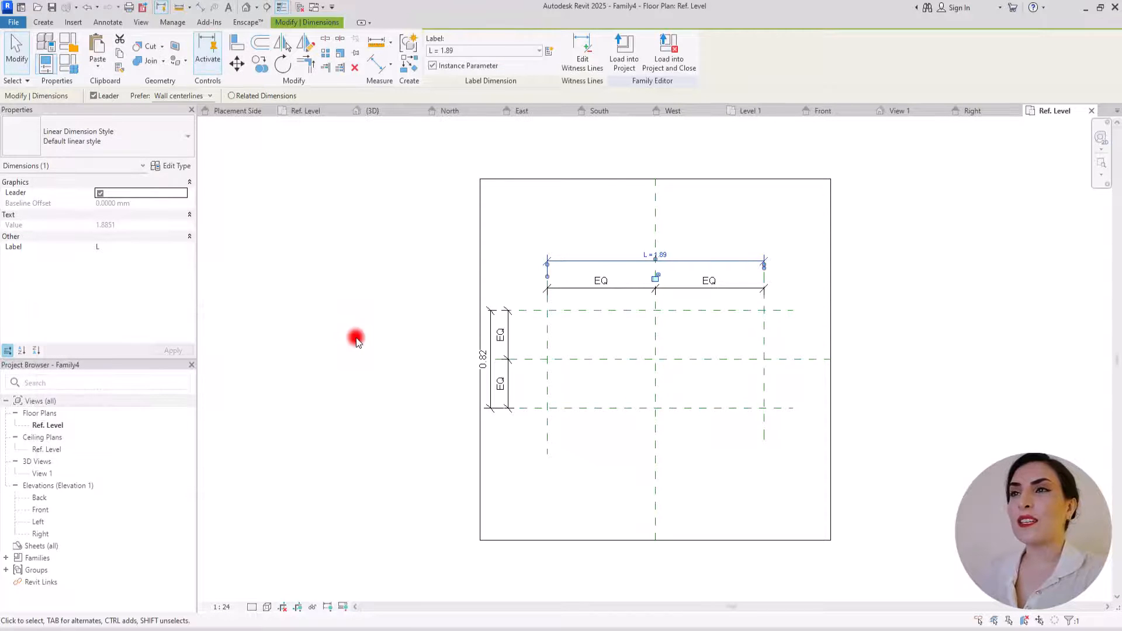
Label the overall dimension between the outer horizontal planes with a new instance parameter named W.
left_click(491, 314)
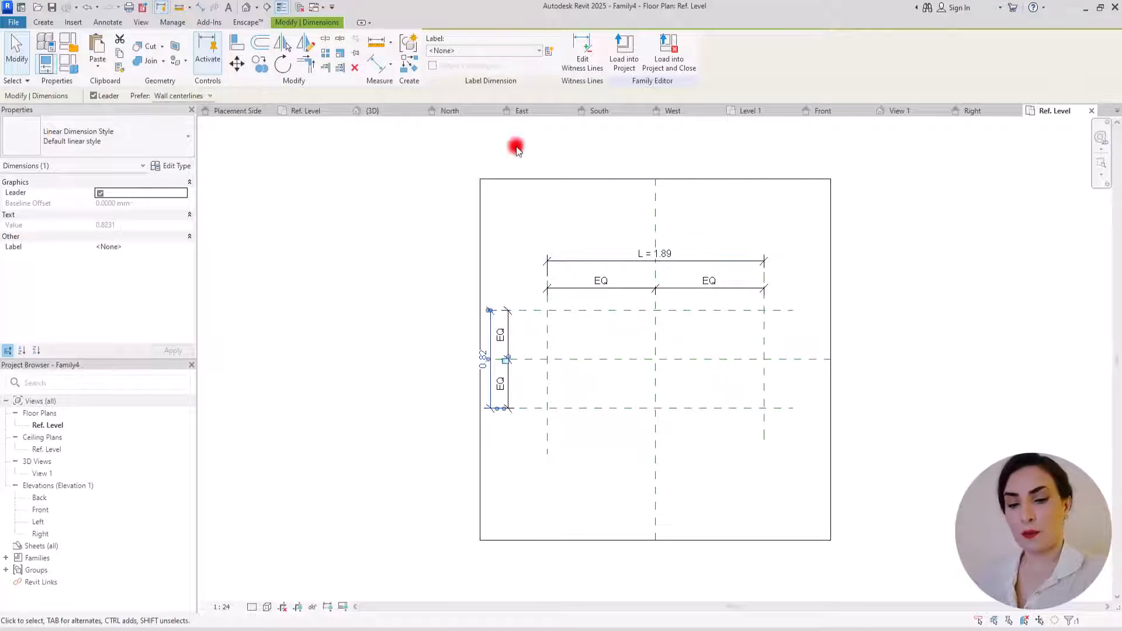
left_click(550, 51)
type("W")
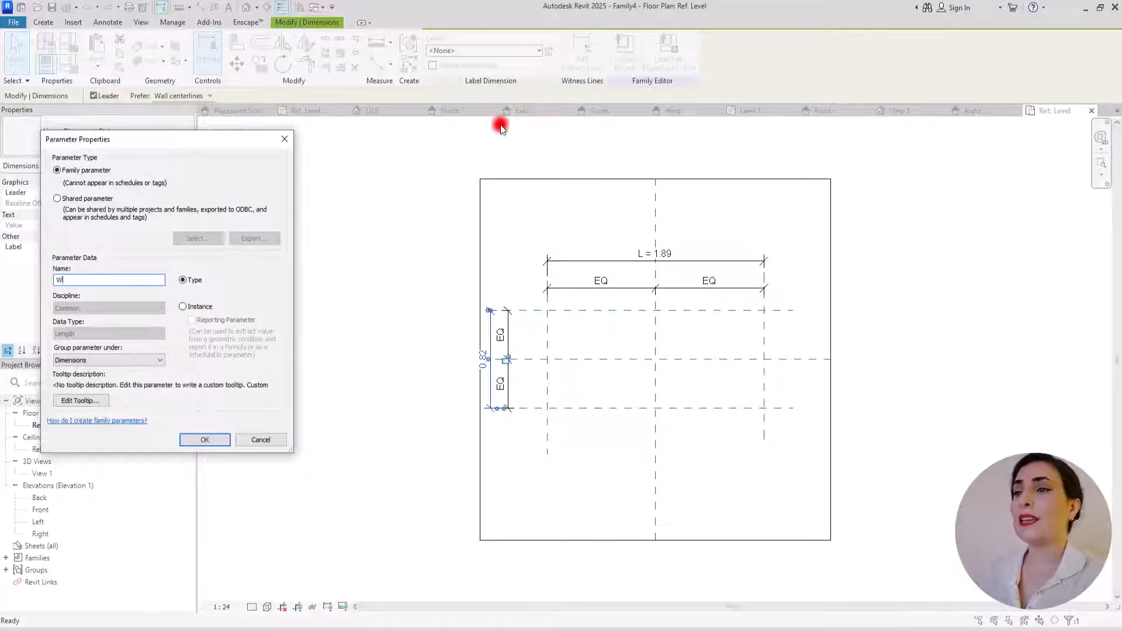
left_click(184, 307)
left_click(202, 439)
left_click(366, 369)
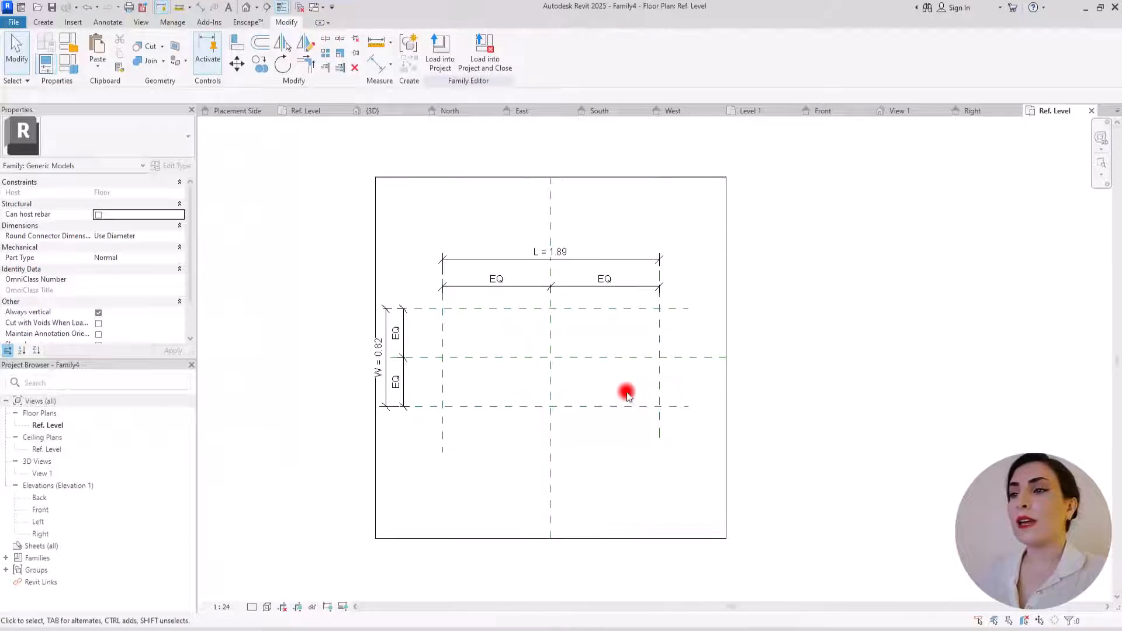
Draw a horizontal reference plane about 1.10 above Ref. Level in the Front elevation.
double_click(40, 509)
scroll(598, 377, "up", 3)
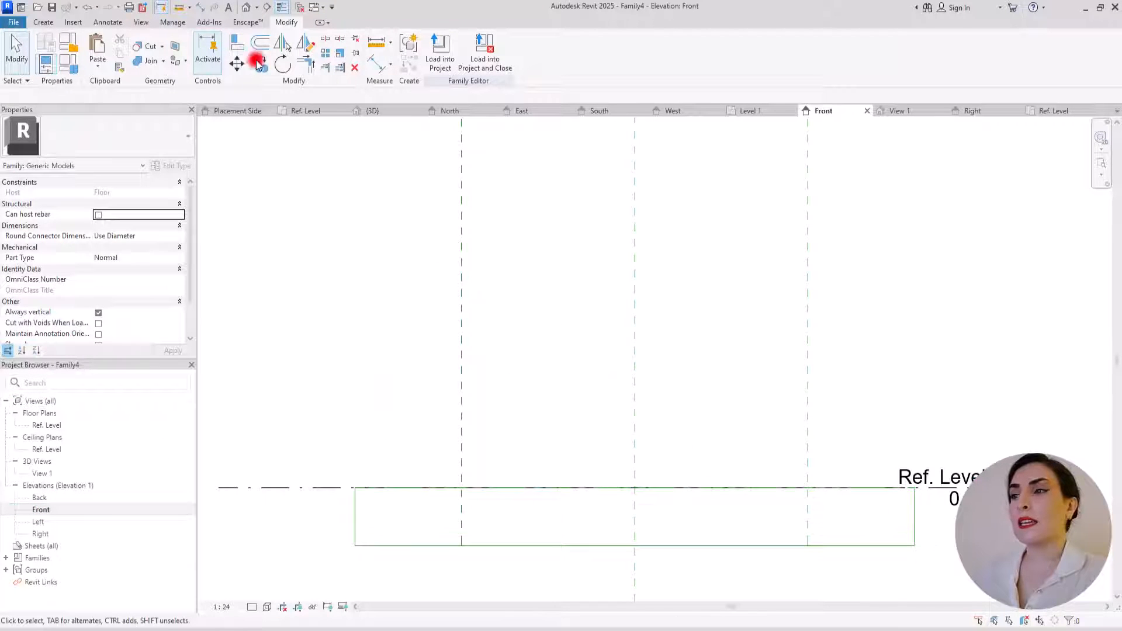
left_click(45, 26)
left_click(664, 47)
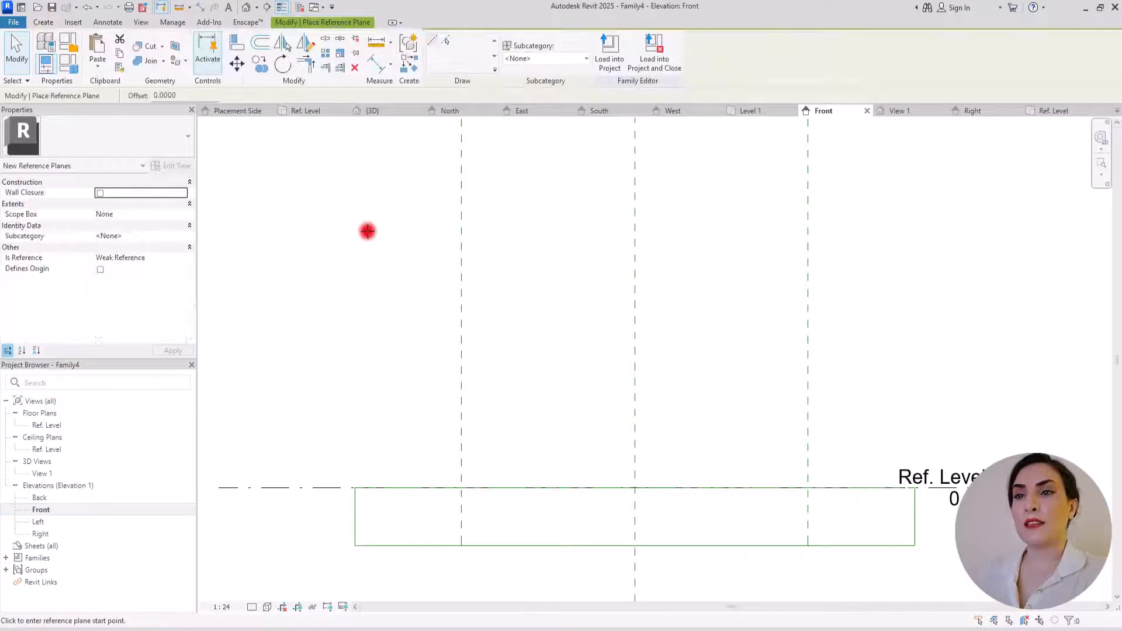
left_click(1006, 272)
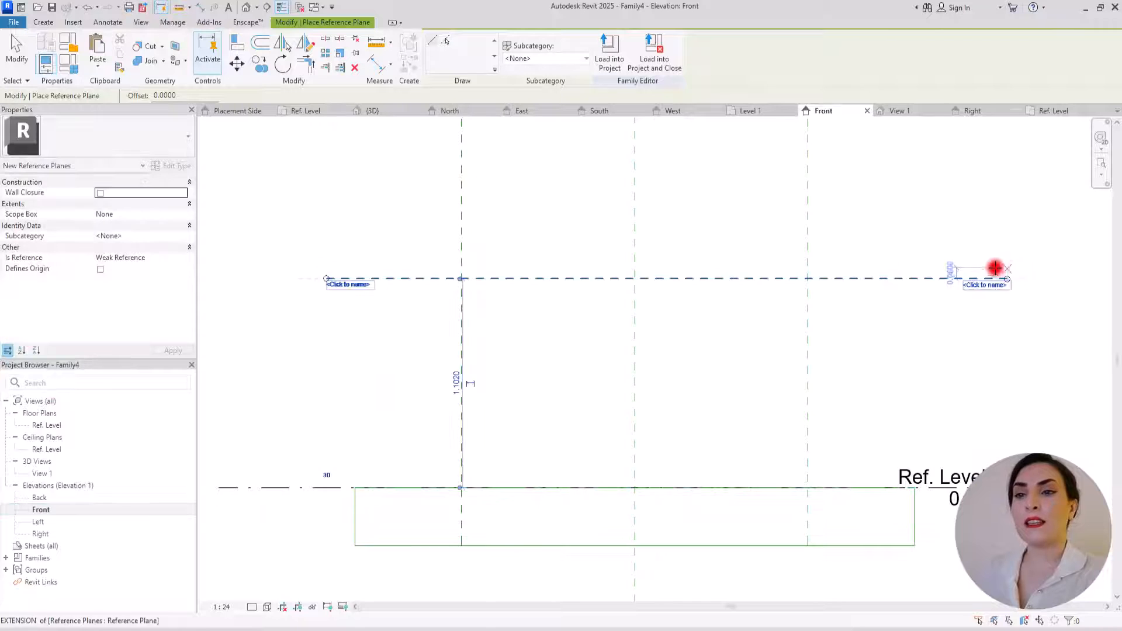
Dimension the height from Ref. Level to the new horizontal reference plane.
left_click(377, 67)
left_click(340, 278)
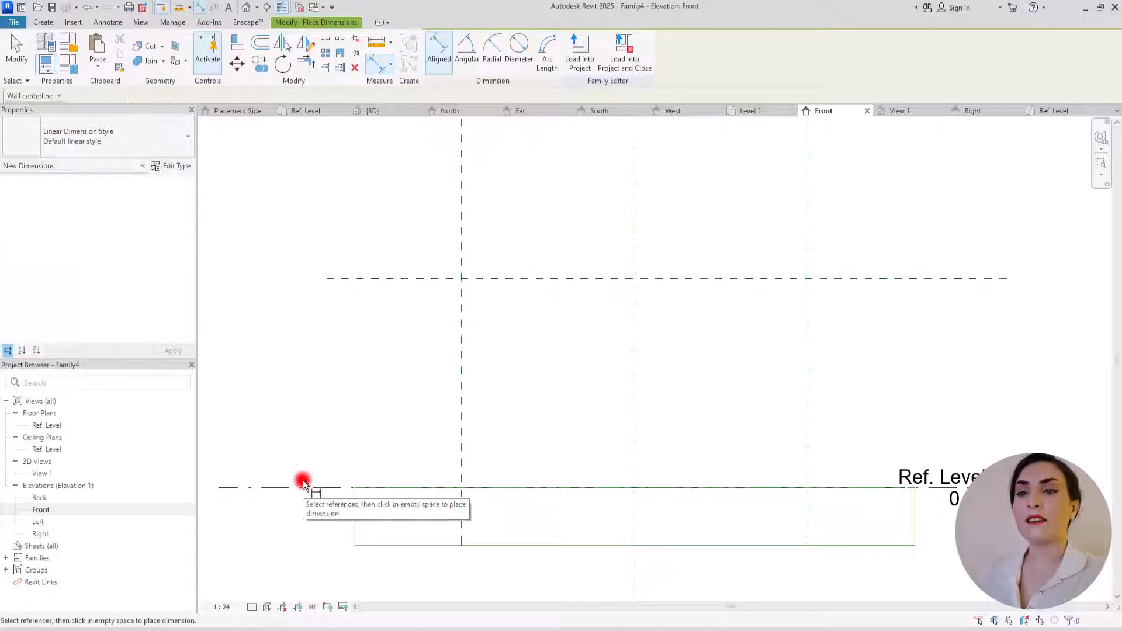
left_click(349, 276)
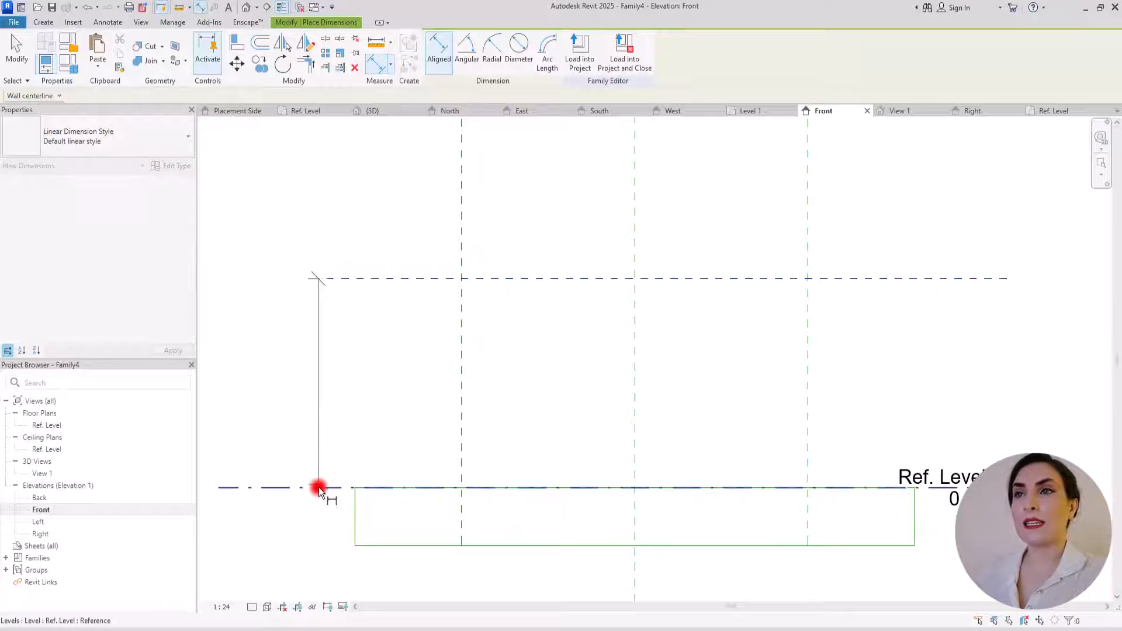
left_click(319, 487)
left_click(303, 534)
key("Escape")
Label the height dimension with a new instance parameter named H.
left_click(302, 314)
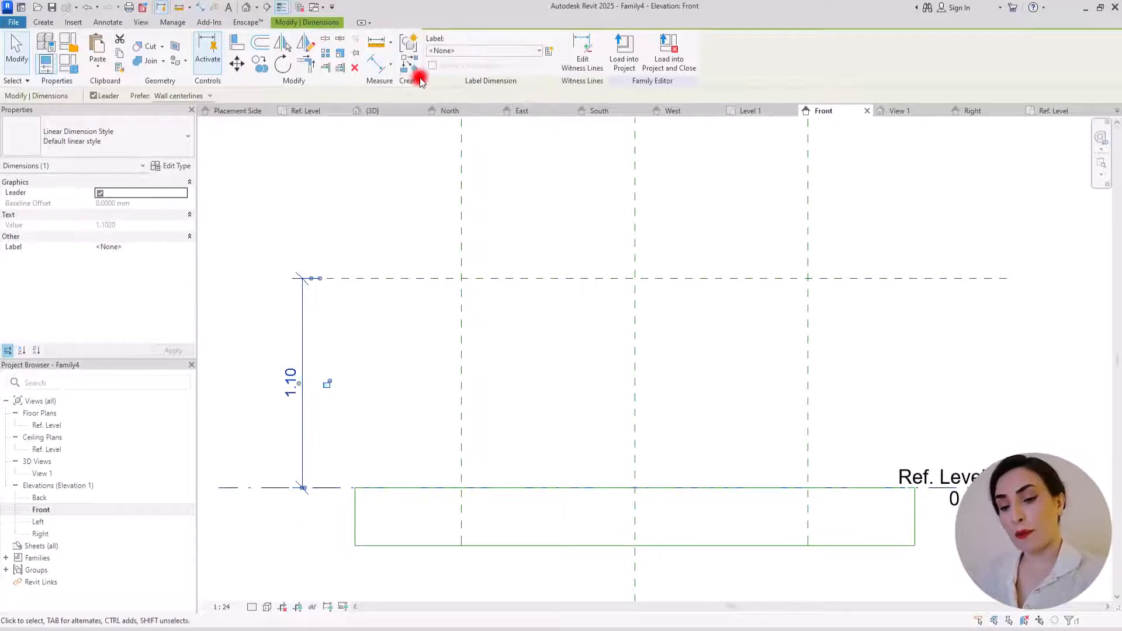
left_click(545, 50)
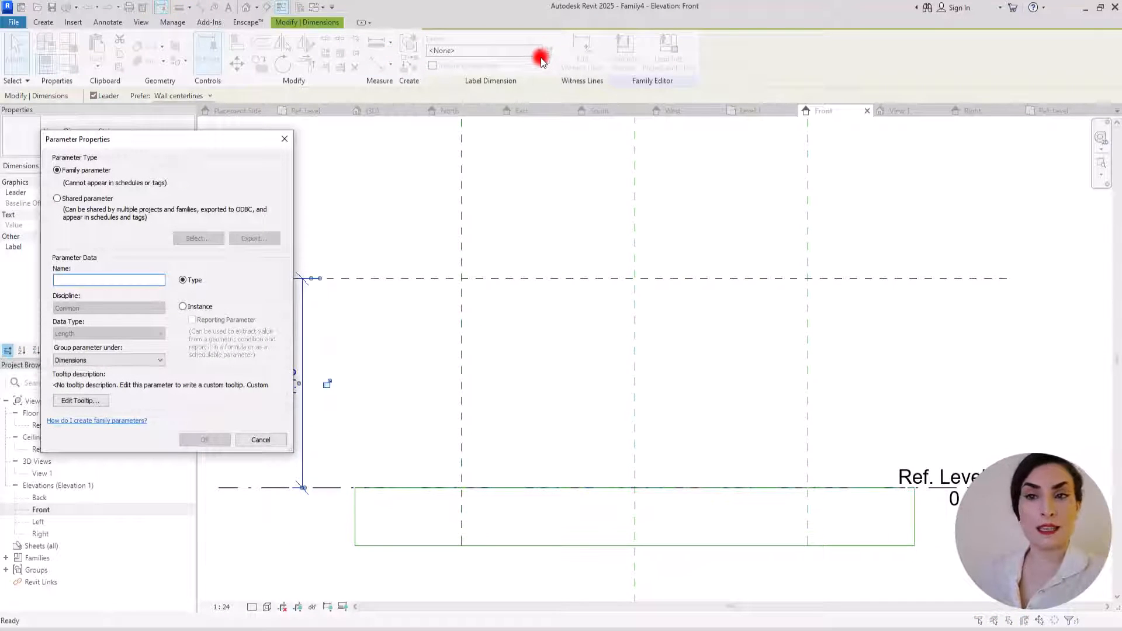
type("H")
left_click(183, 306)
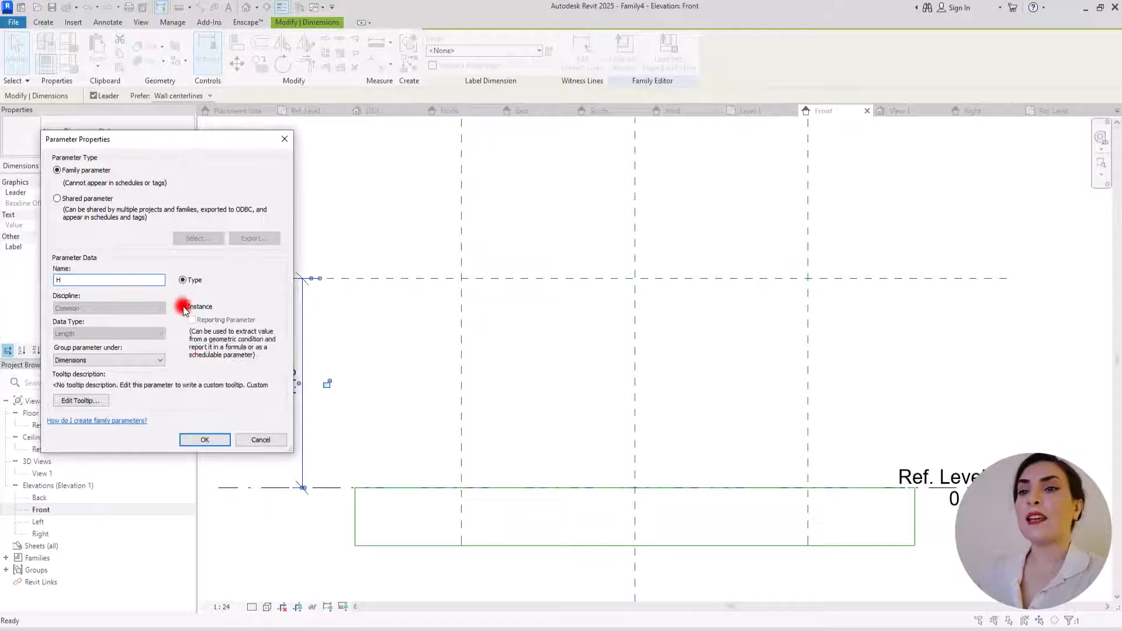
left_click(204, 438)
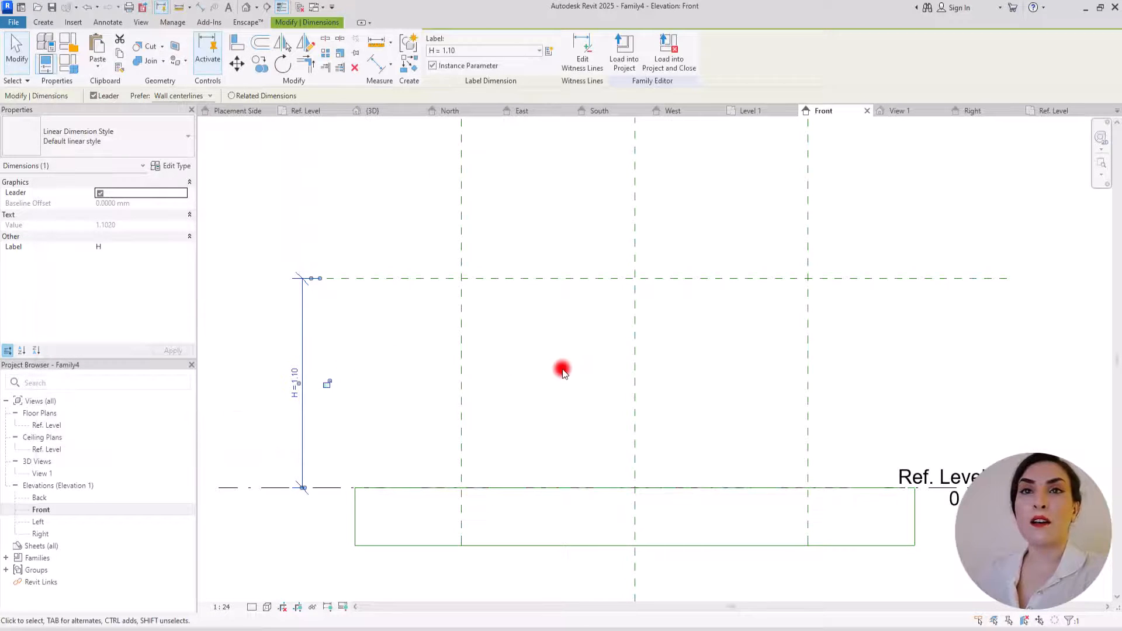
Draw two vertical reference planes about 0.14 and 0.17 inside the outer ones and a horizontal one about 0.12 below the top plane.
middle_click_drag(561, 371, 431, 326)
left_click(43, 22)
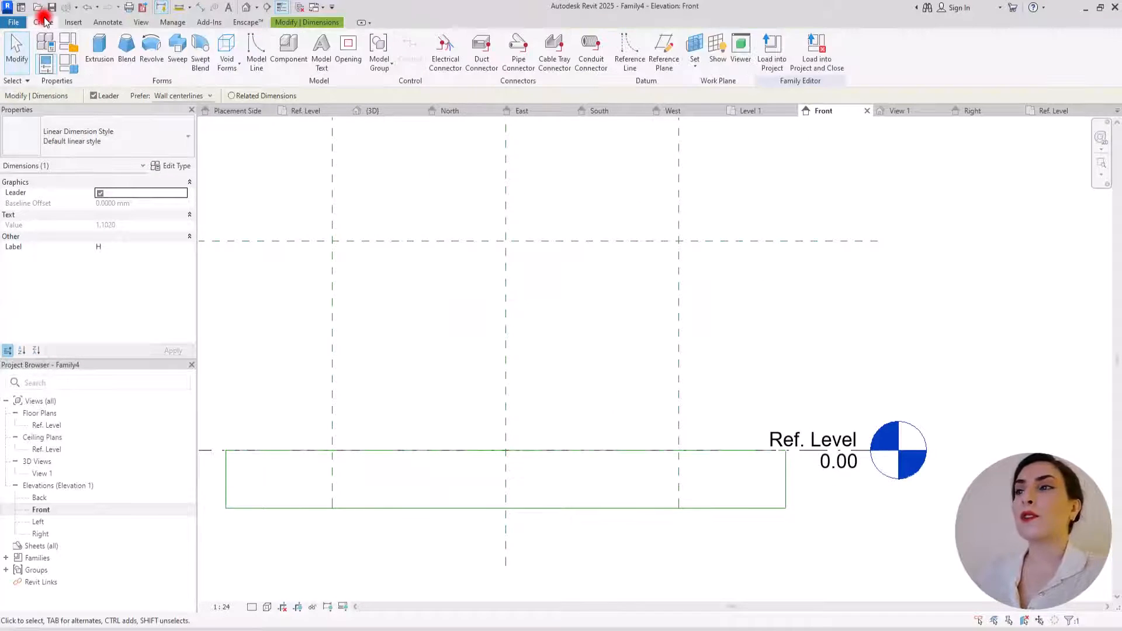
left_click(658, 62)
left_click(358, 193)
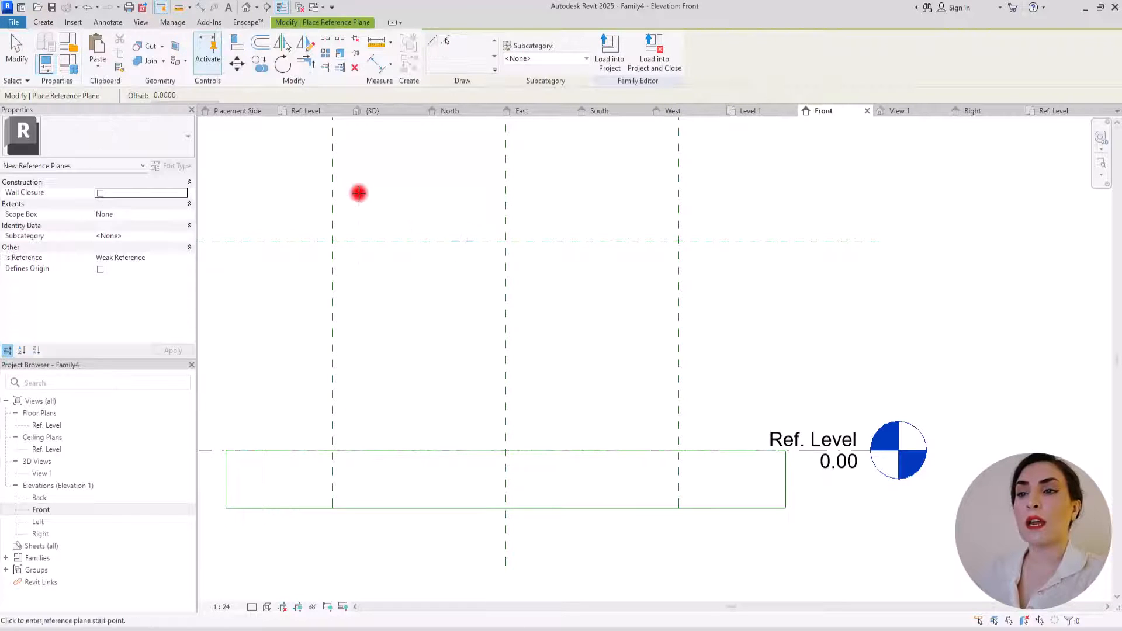
left_click(359, 564)
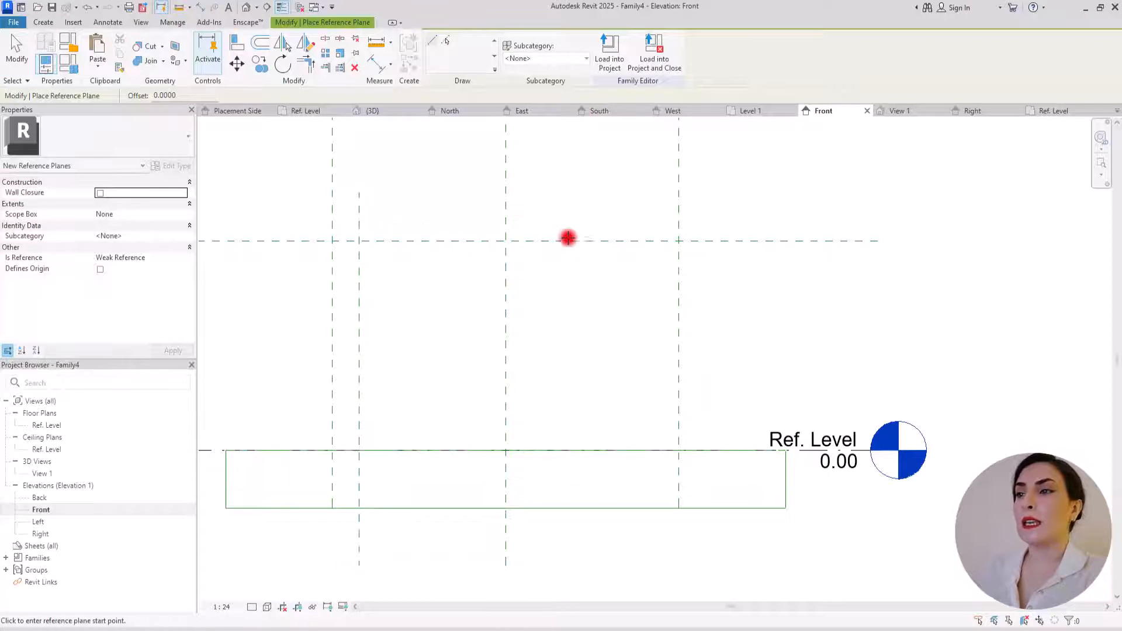
left_click(647, 171)
left_click(646, 587)
left_click(375, 269)
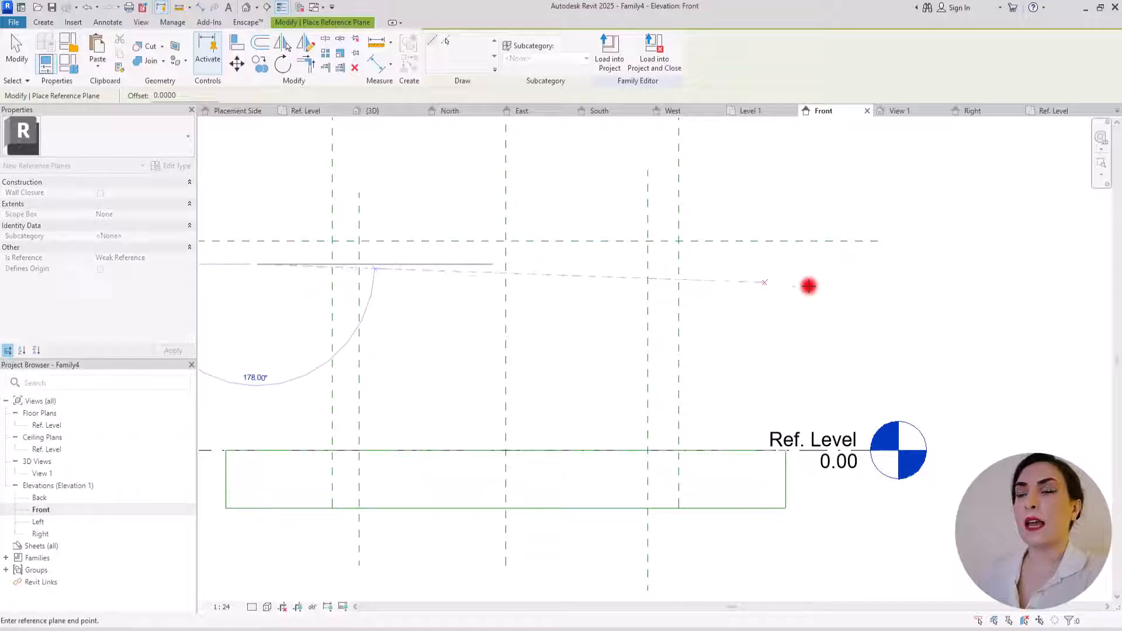
left_click(859, 264)
Dimension the gap between each new inner reference plane and its neighbouring outer plane, at the top and both sides.
left_click(377, 65)
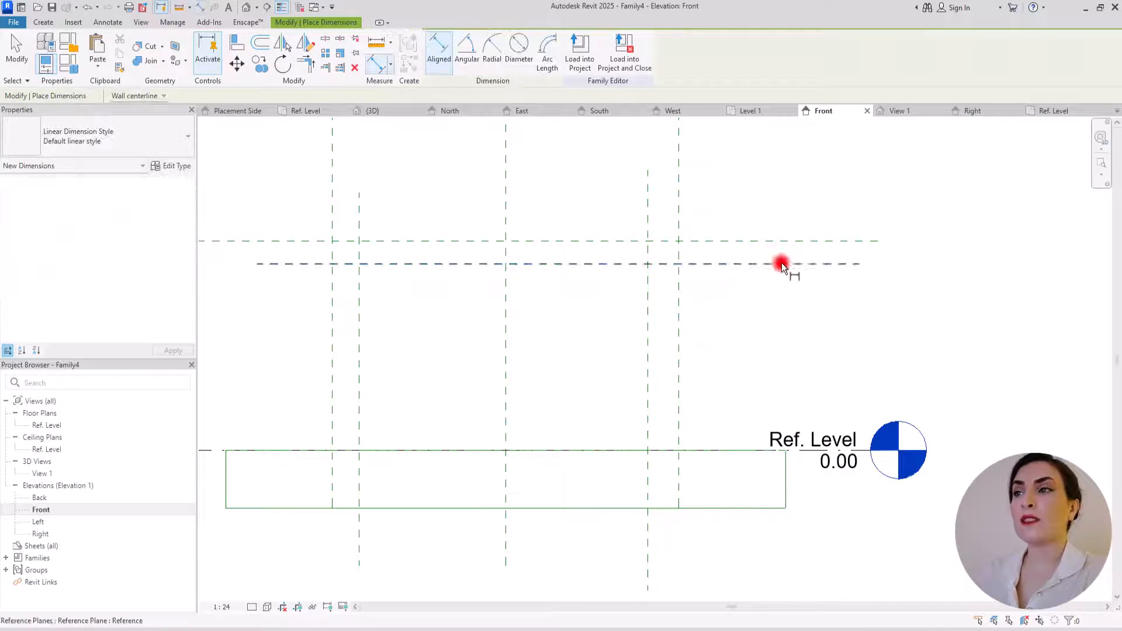
left_click(789, 266)
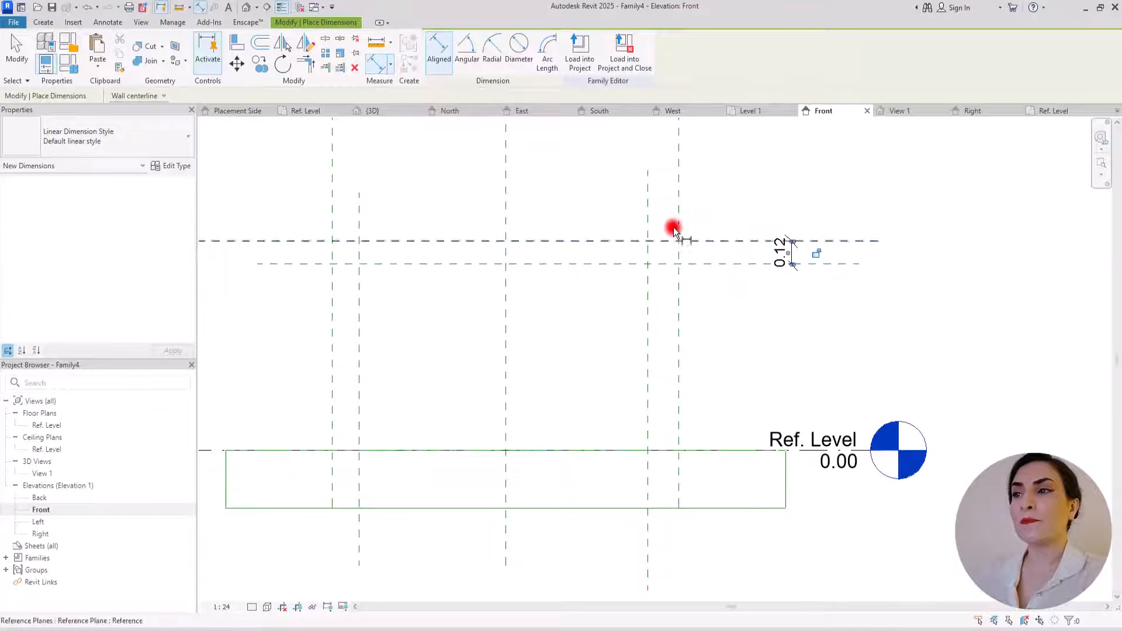
left_click(647, 206)
left_click(677, 201)
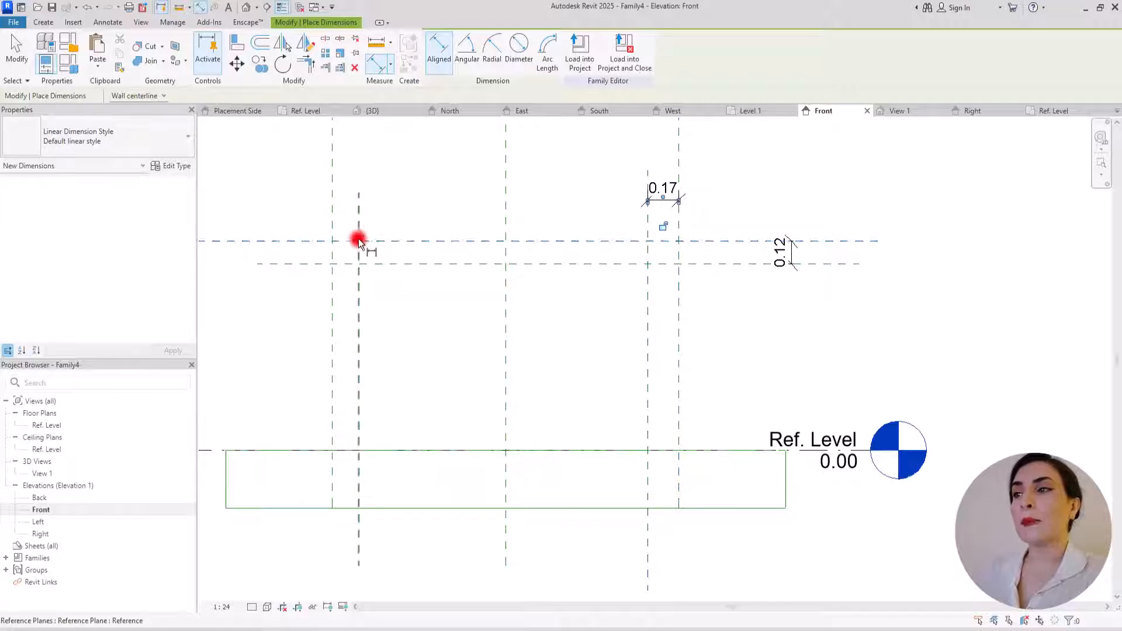
left_click(357, 293)
left_click(333, 300)
left_click(297, 328)
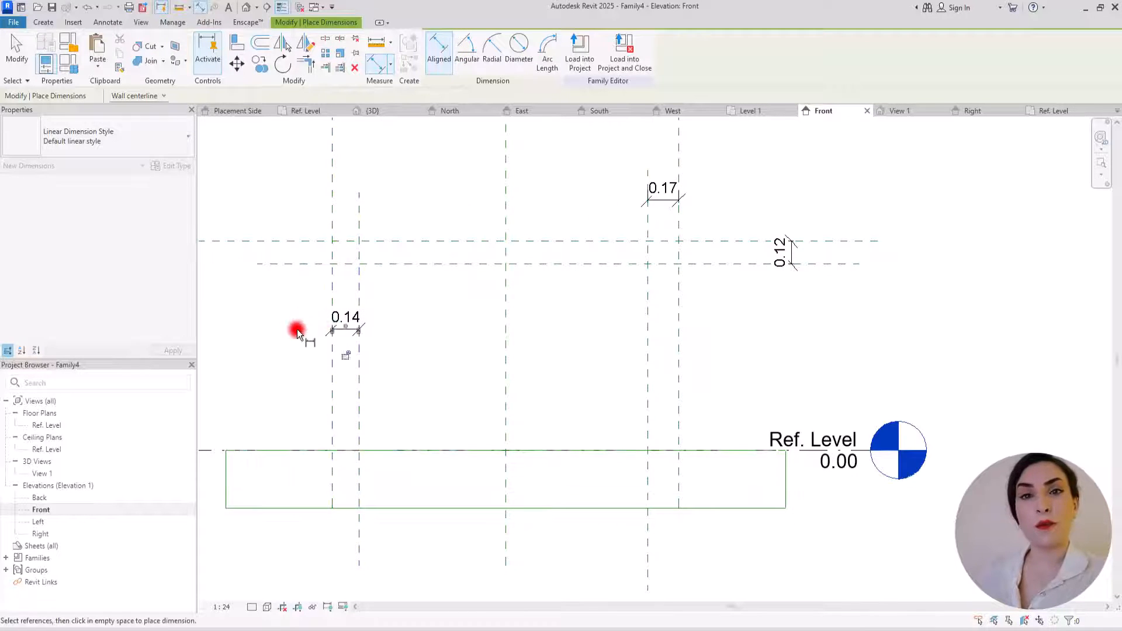
Label the three gap dimensions together with a new instance parameter named Th.
key("Escape")
left_click(354, 331)
left_click(646, 201, "ctrl")
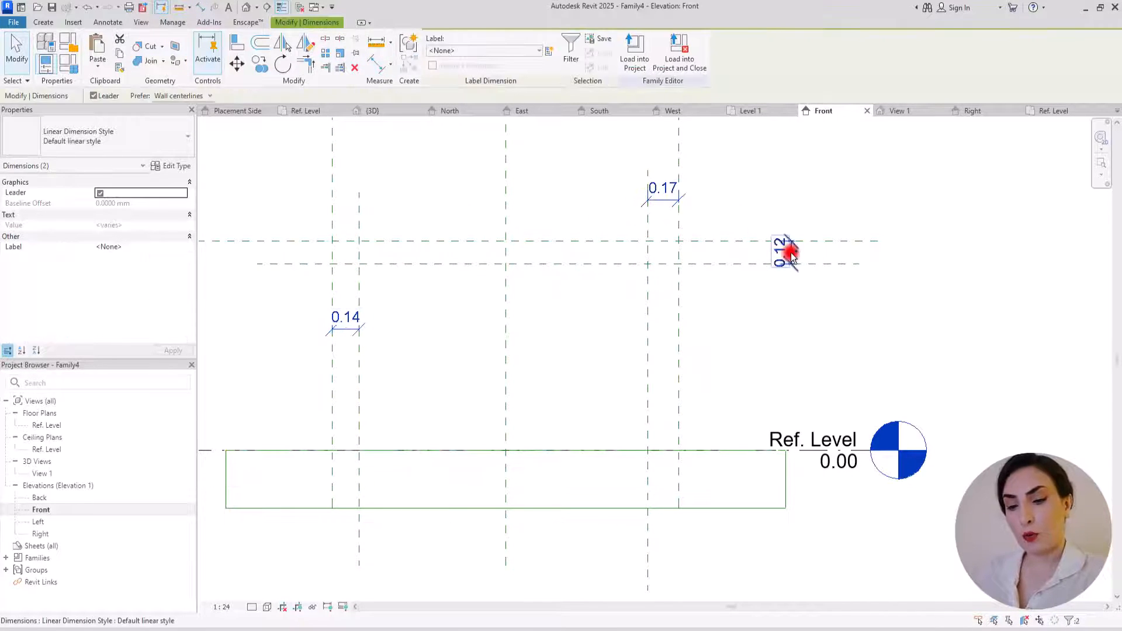
left_click(785, 252, "ctrl")
left_click(550, 51)
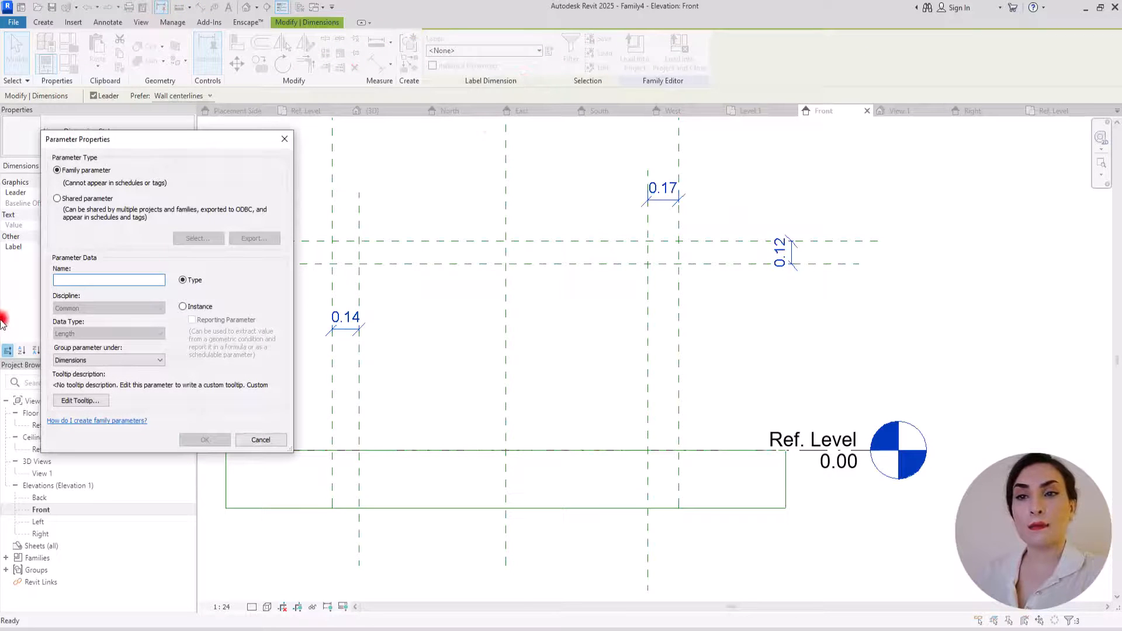
type("T")
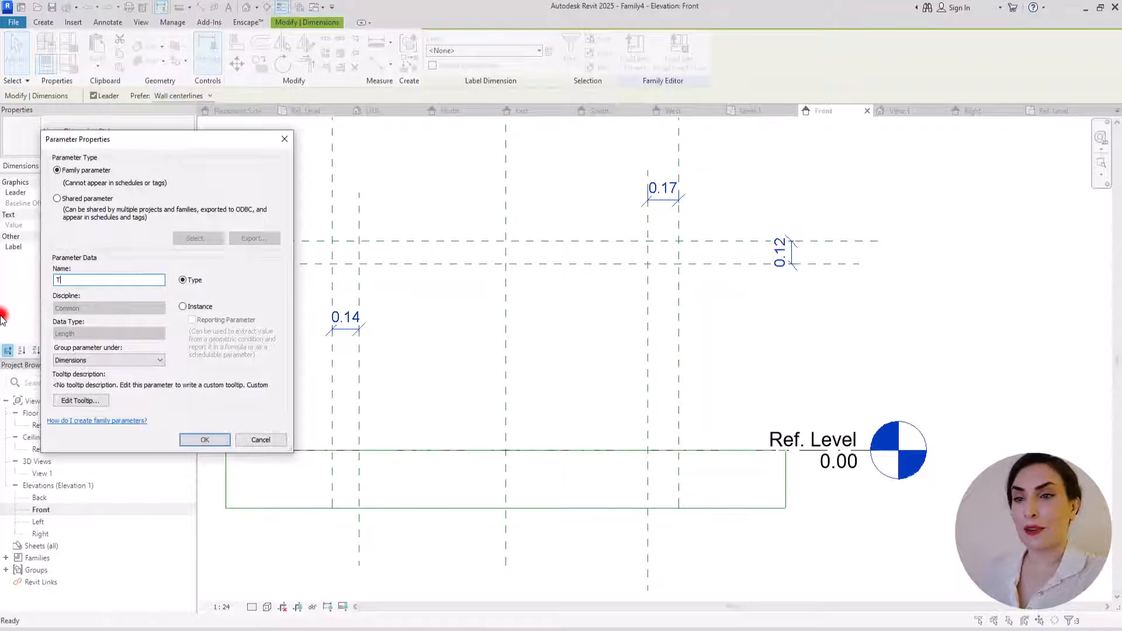
type("h")
left_click(197, 306)
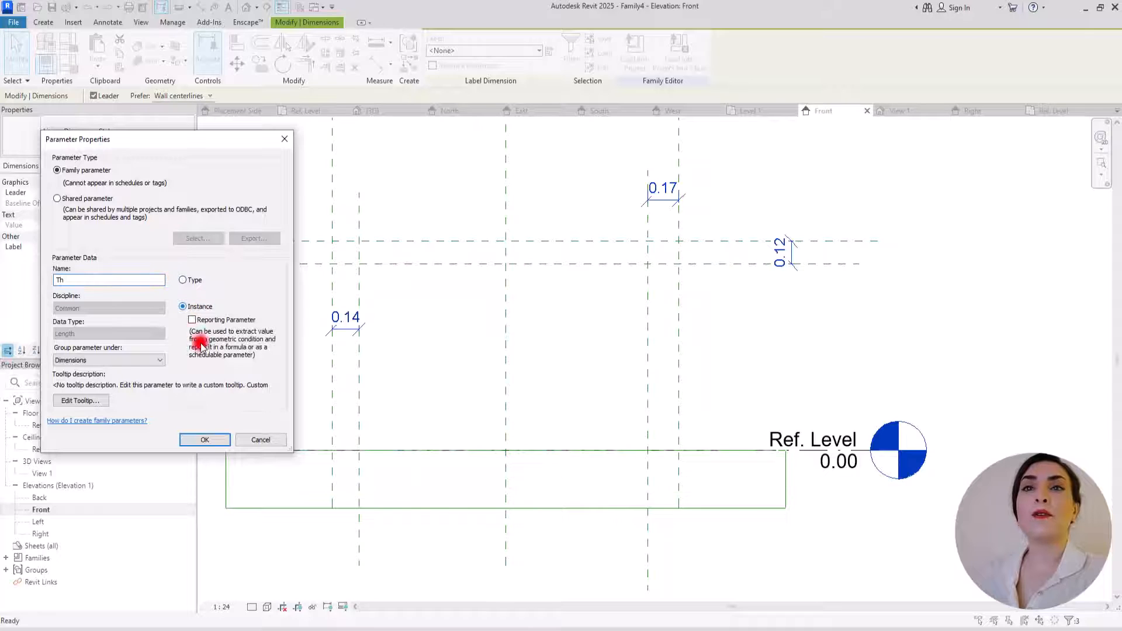
left_click(206, 440)
left_click(416, 367)
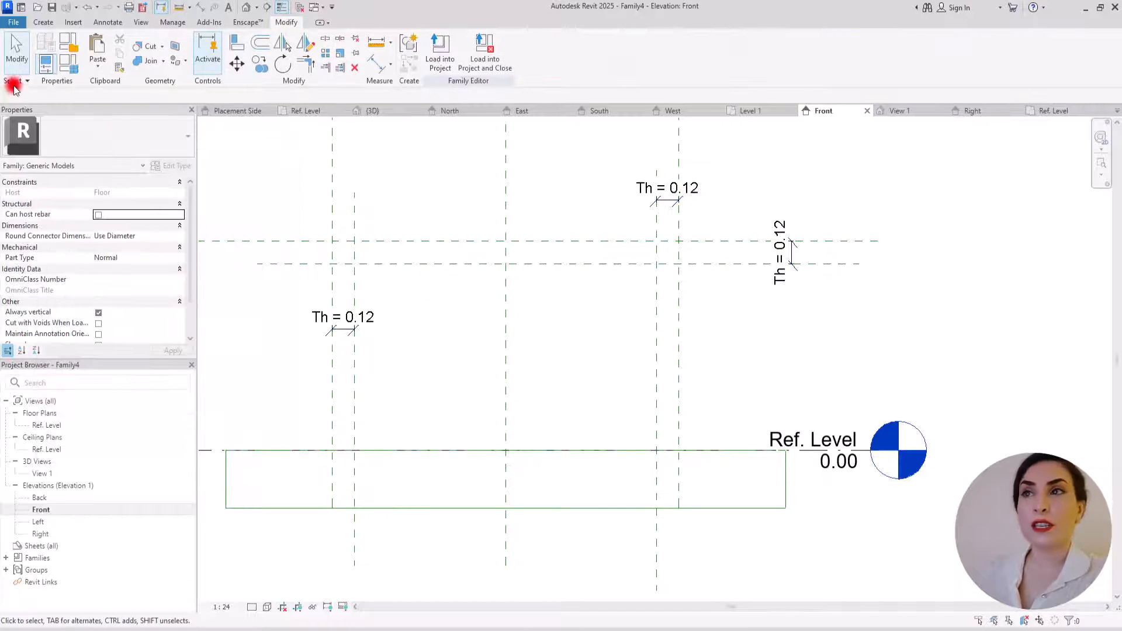
Start an extrusion and sketch its outer rectangle between the outer vertical planes, the top plane and Ref. Level, locked to them.
left_click(44, 21)
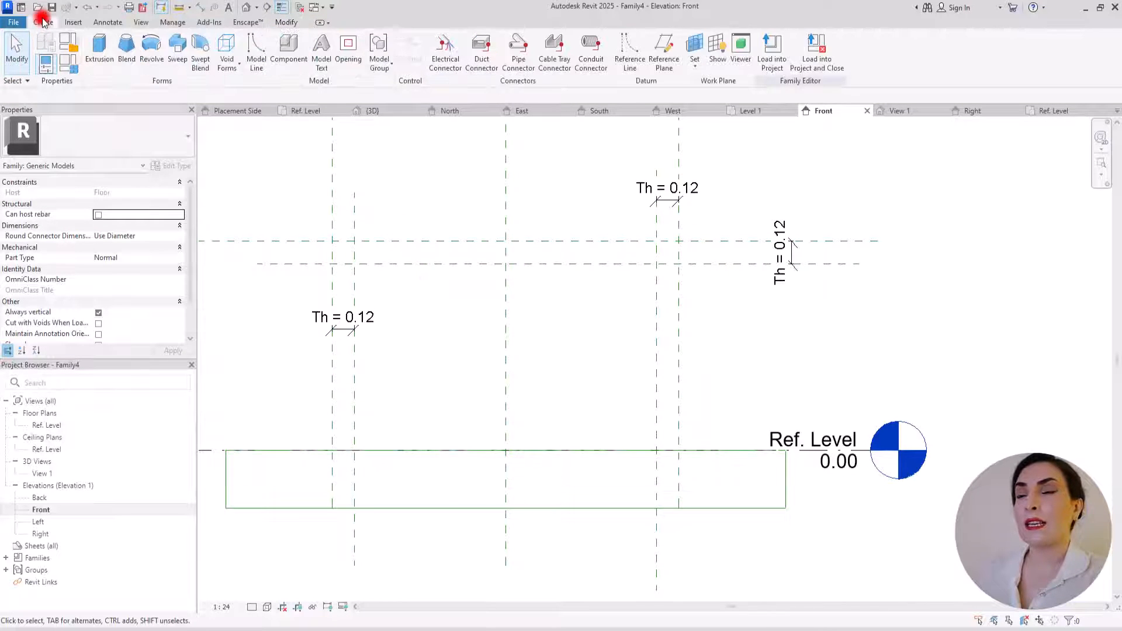
left_click(98, 46)
left_click(538, 40)
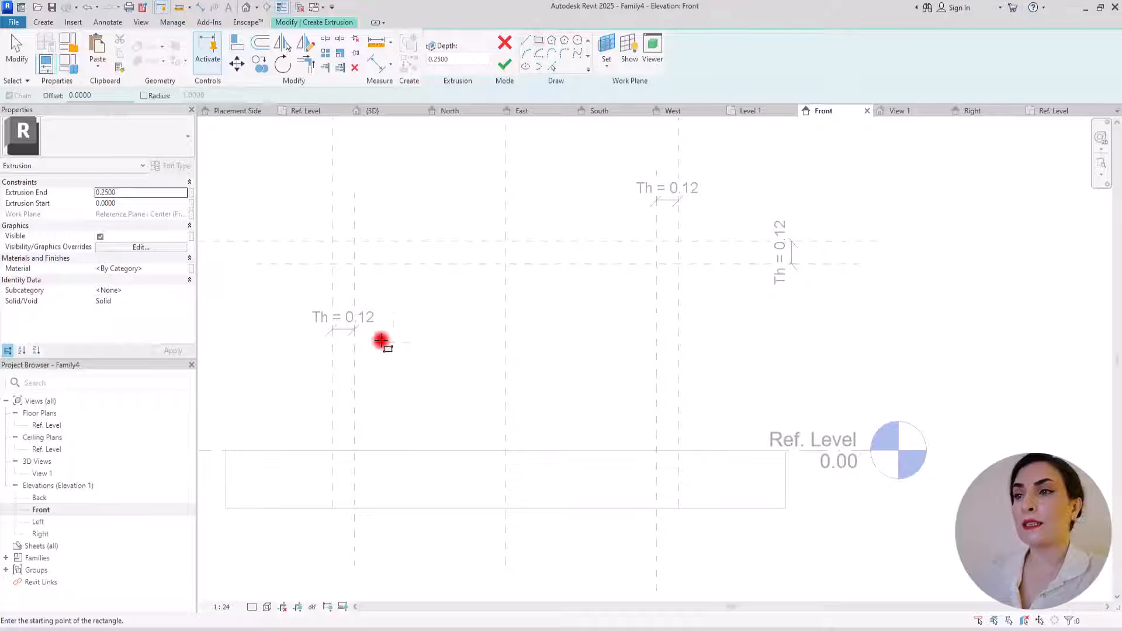
left_click(332, 240)
left_click(678, 450)
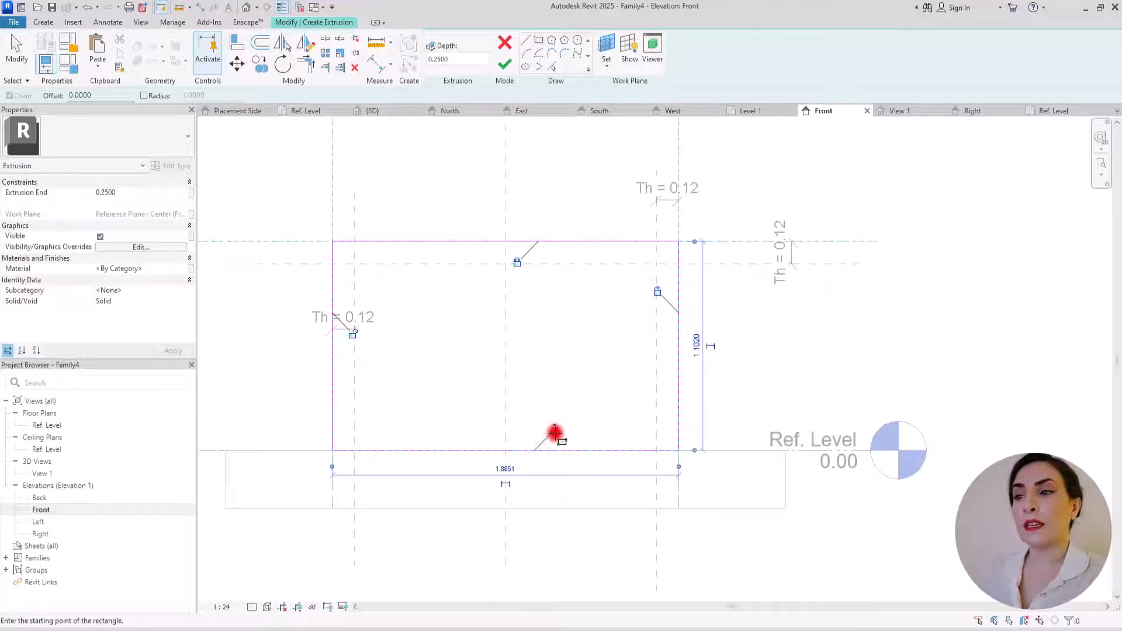
Sketch the inner rectangle along the Th offset planes down to Ref. Level and lock its edges to them.
left_click(354, 264)
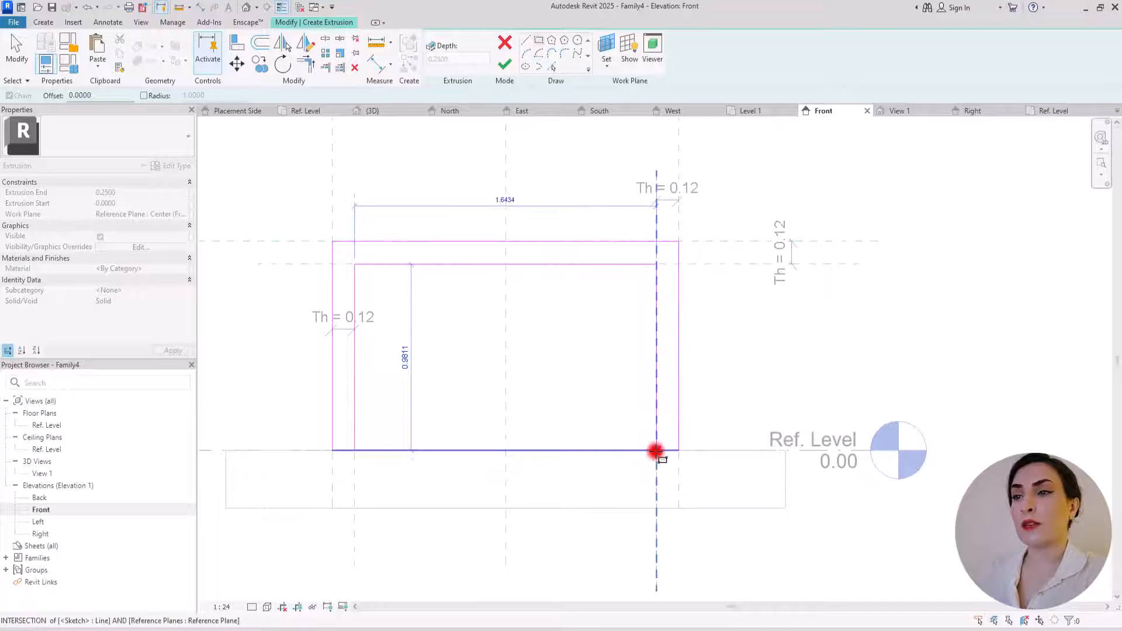
left_click(656, 450)
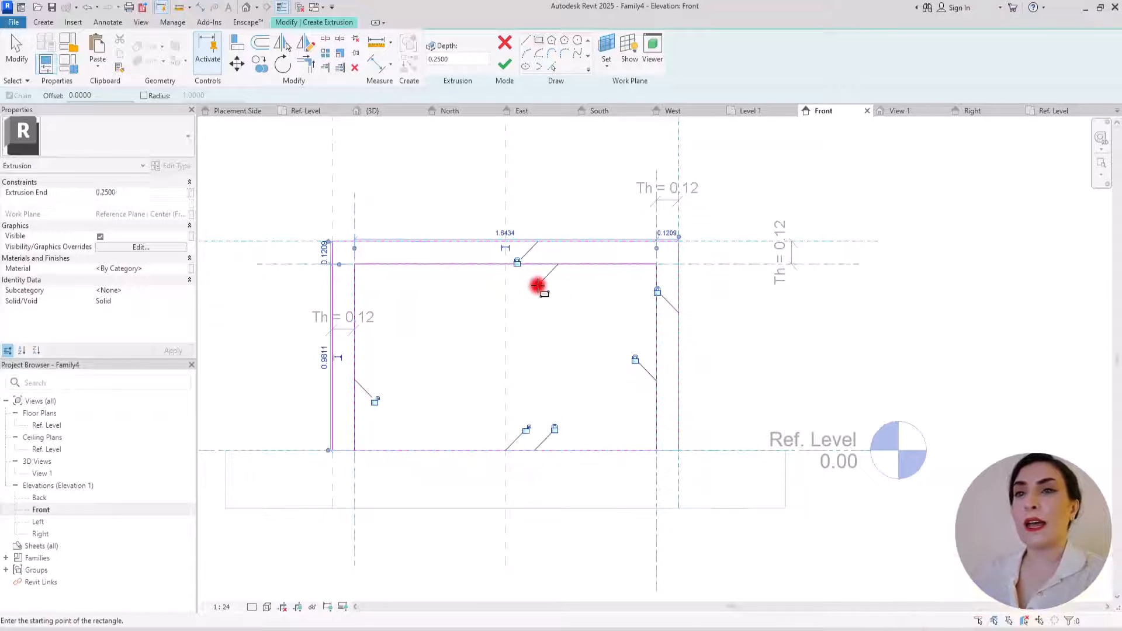
left_click(526, 430)
key("Escape")
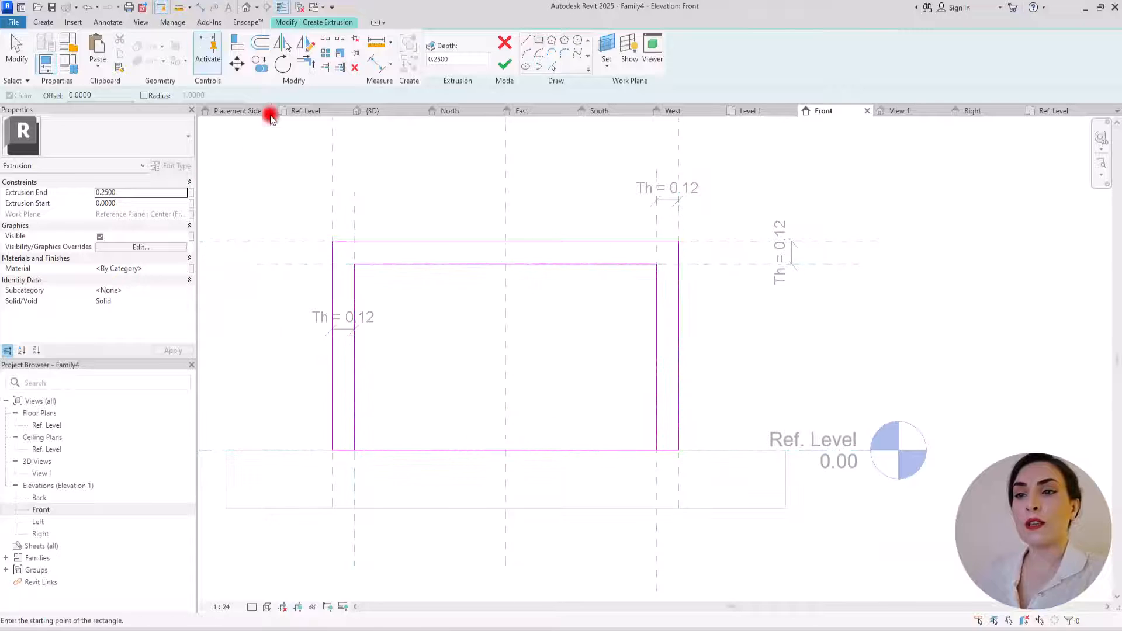
Trim the overlapping bottom lines so the two rectangles form one closed inverted-U profile with two legs.
left_click(314, 68)
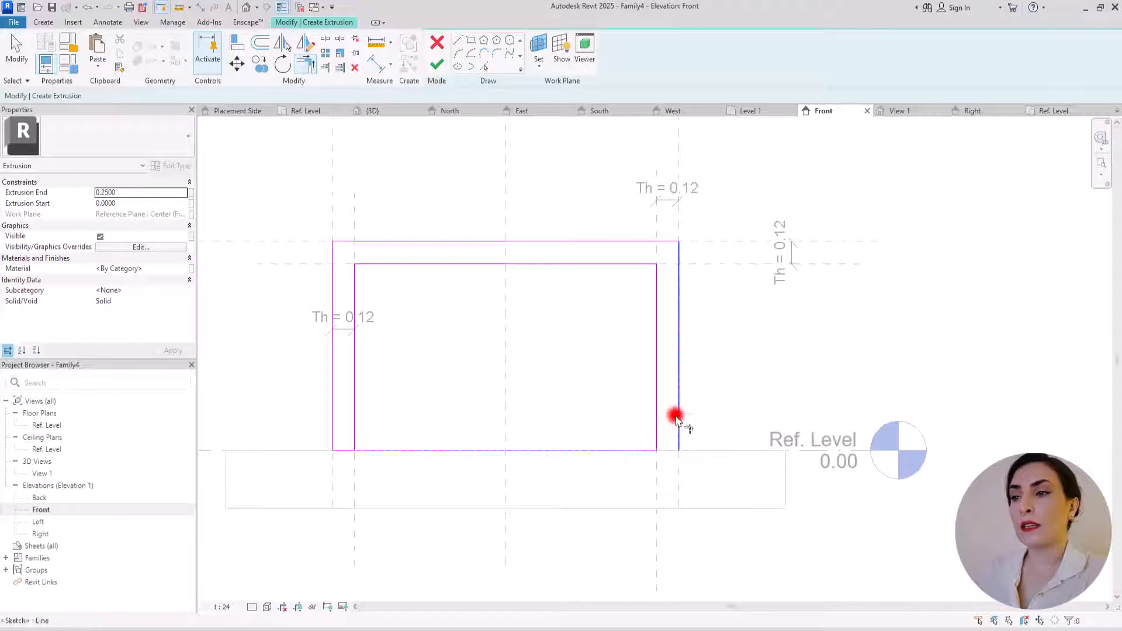
left_click(667, 452)
left_click(657, 436)
key("Escape")
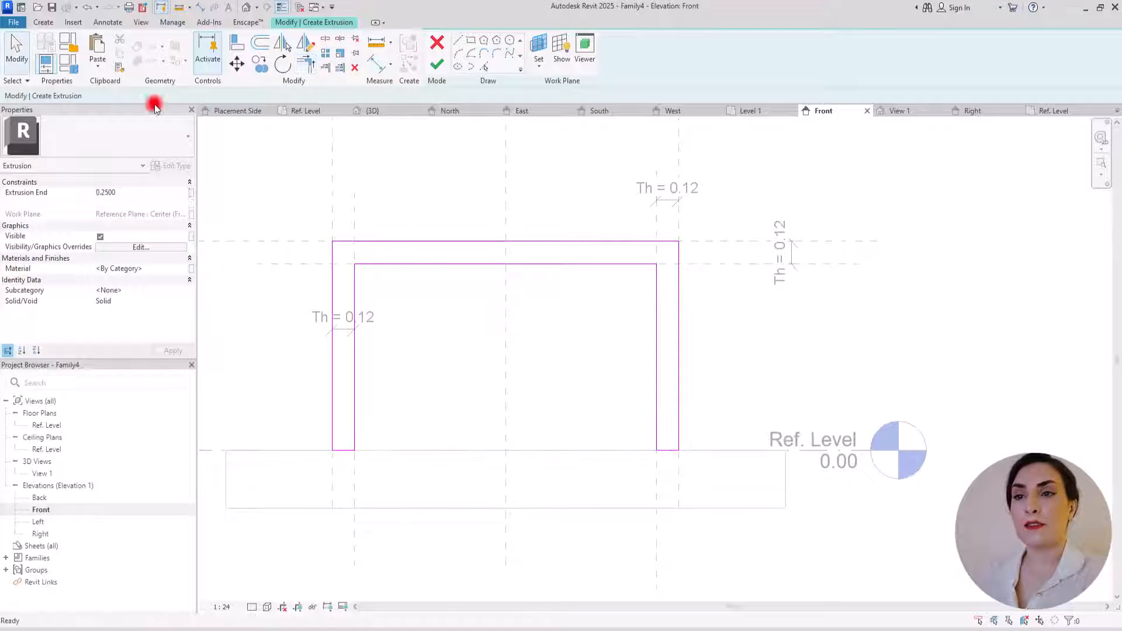
Align the bottom lines of both legs to Ref. Level and finish the extrusion sketch.
left_click(248, 42)
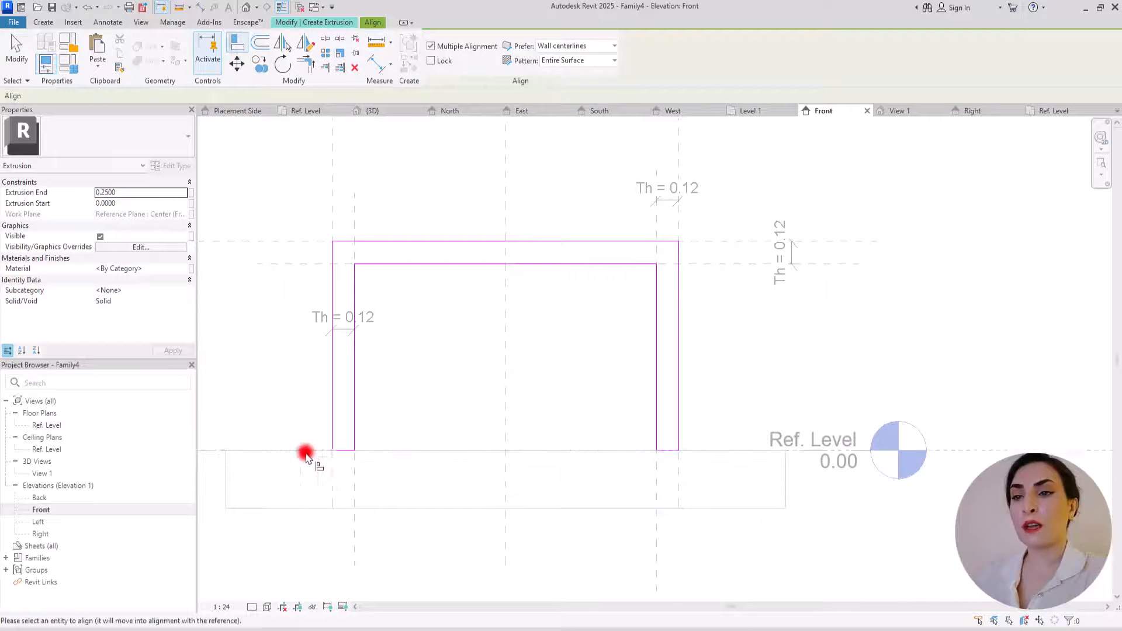
left_click(666, 451)
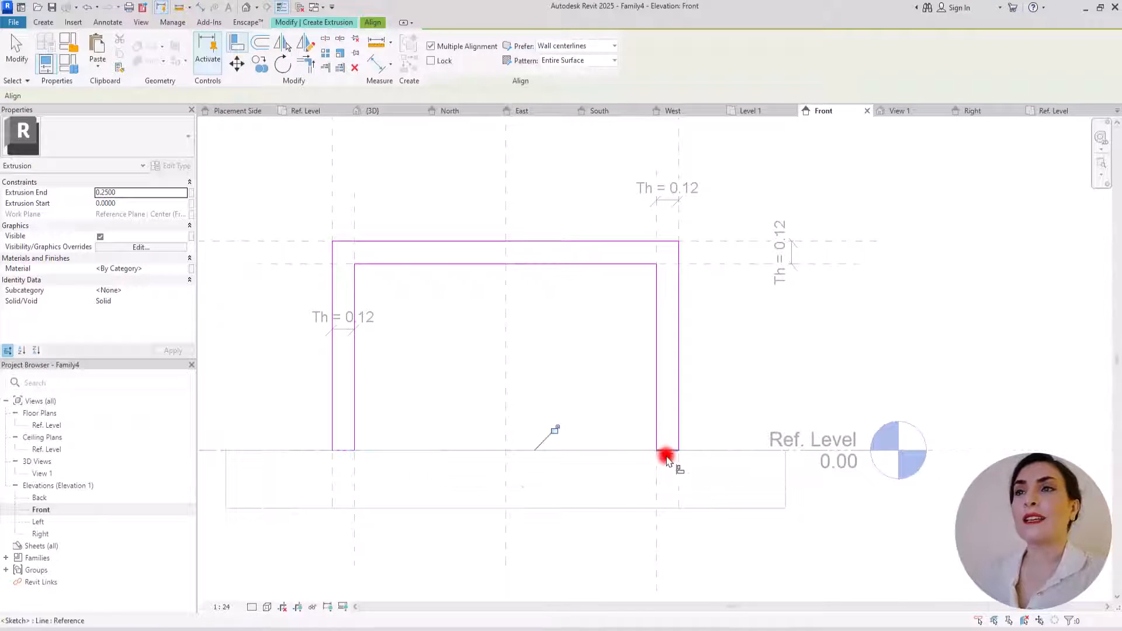
key("Escape")
key("Escape")
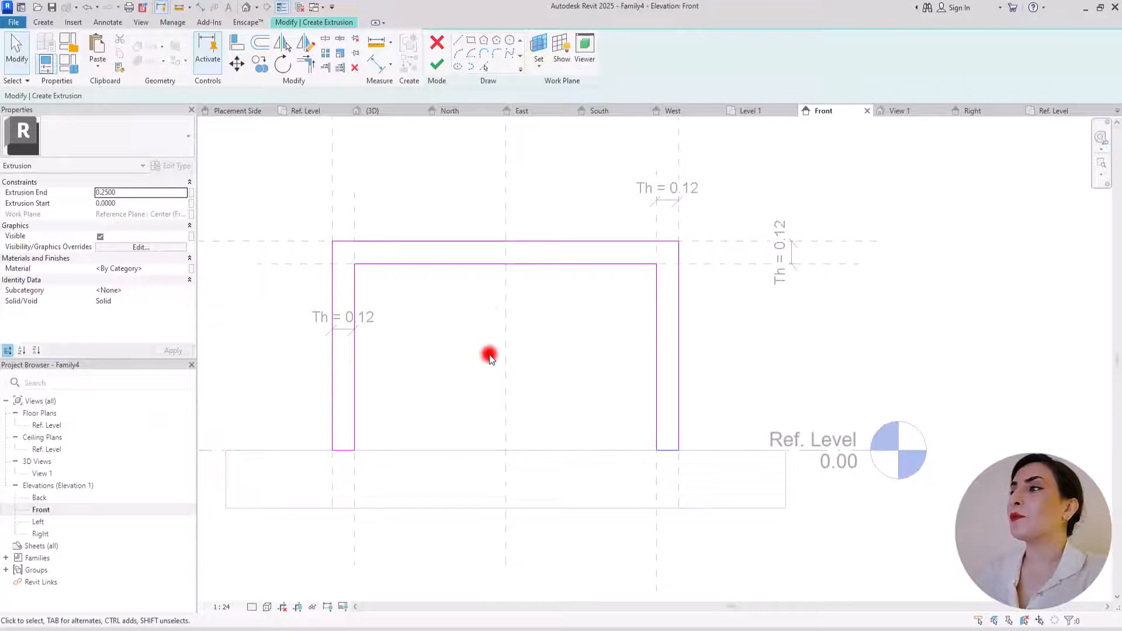
left_click(436, 66)
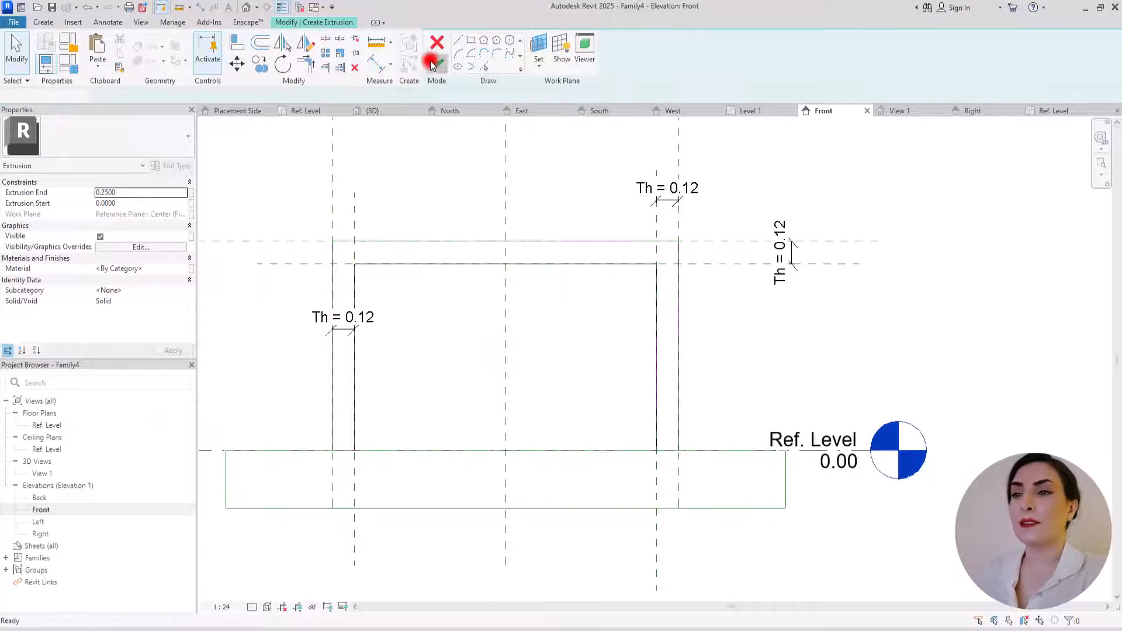
In the Ref. Level plan, align and lock the extrusion's front and back faces to the outer W reference planes, and inspect it in 3D.
left_click(1044, 112)
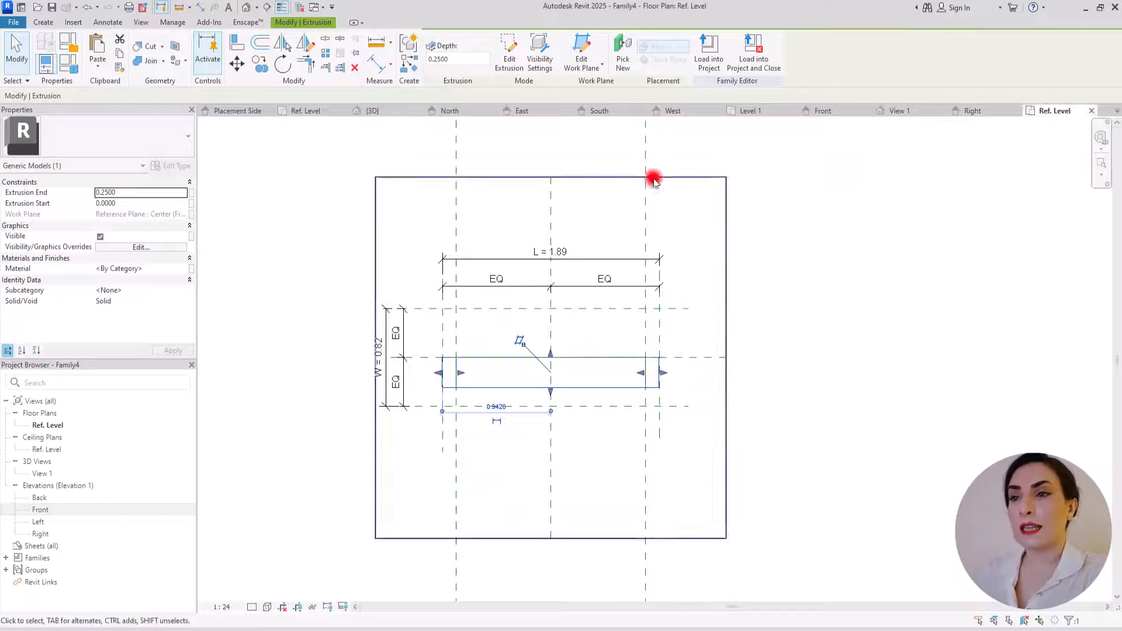
left_click(240, 47)
left_click(497, 407)
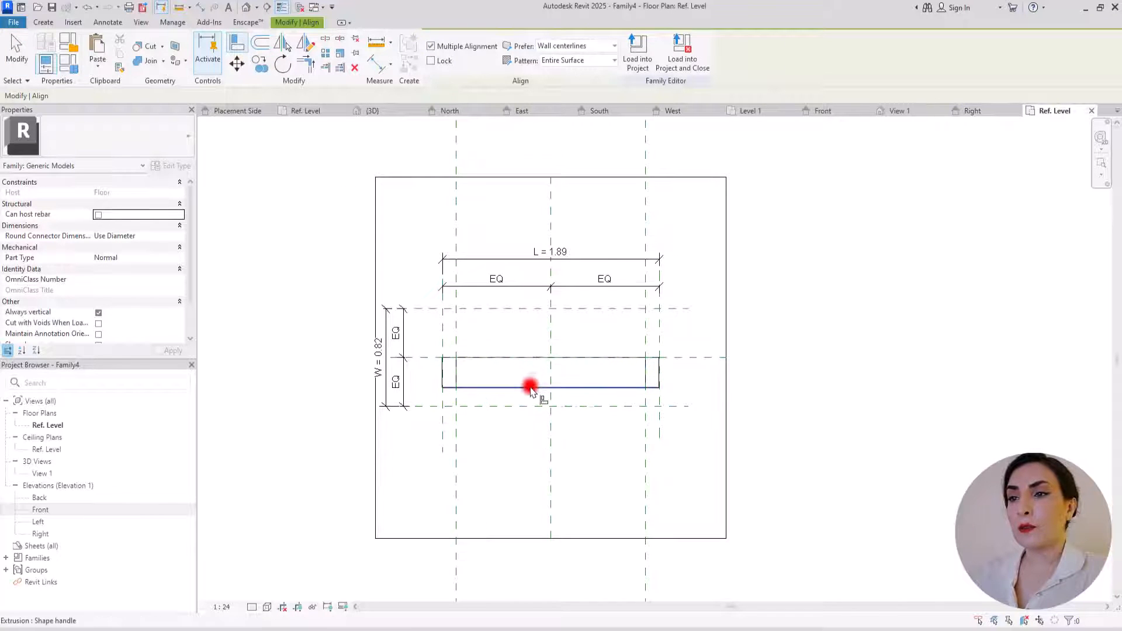
left_click(530, 388)
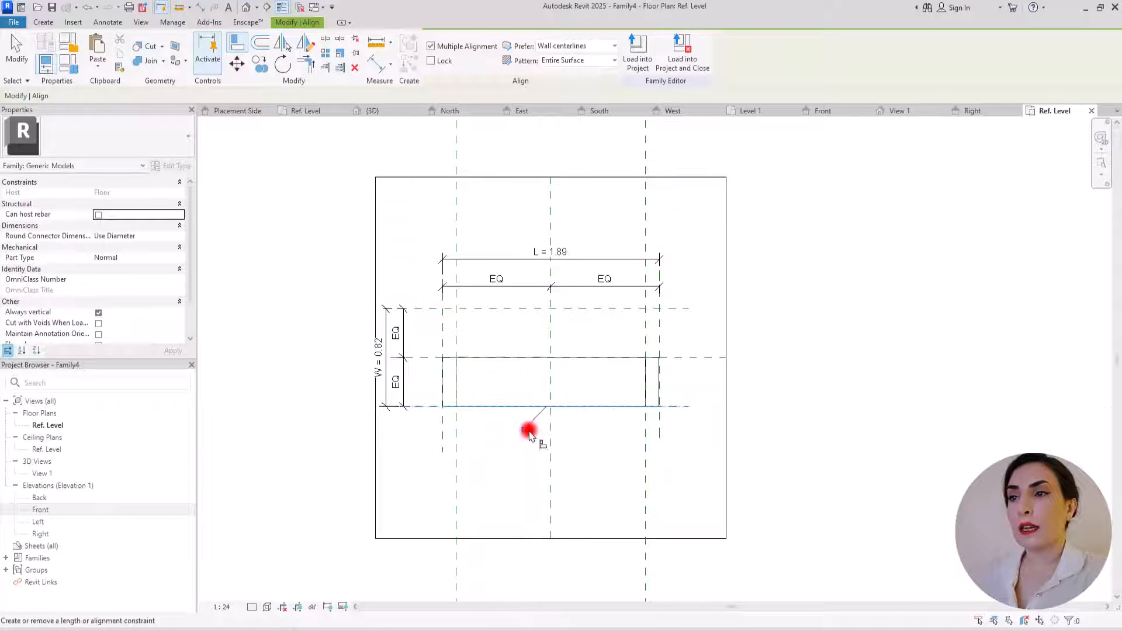
left_click(475, 309)
left_click(482, 357)
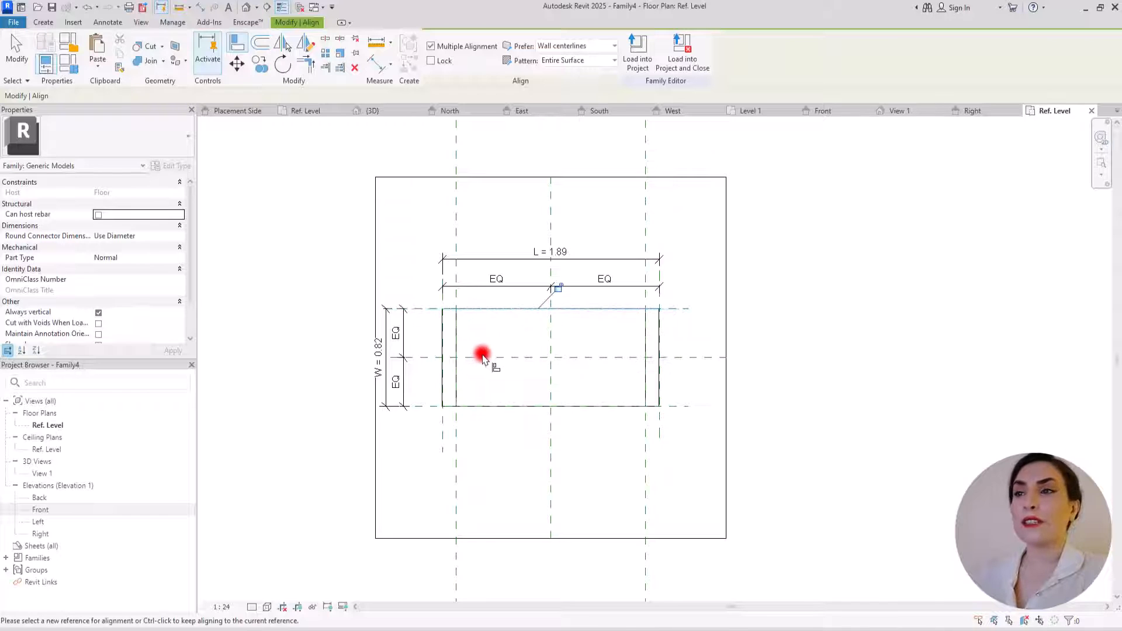
left_click(557, 289)
key("Escape")
key("Escape")
left_click(245, 9)
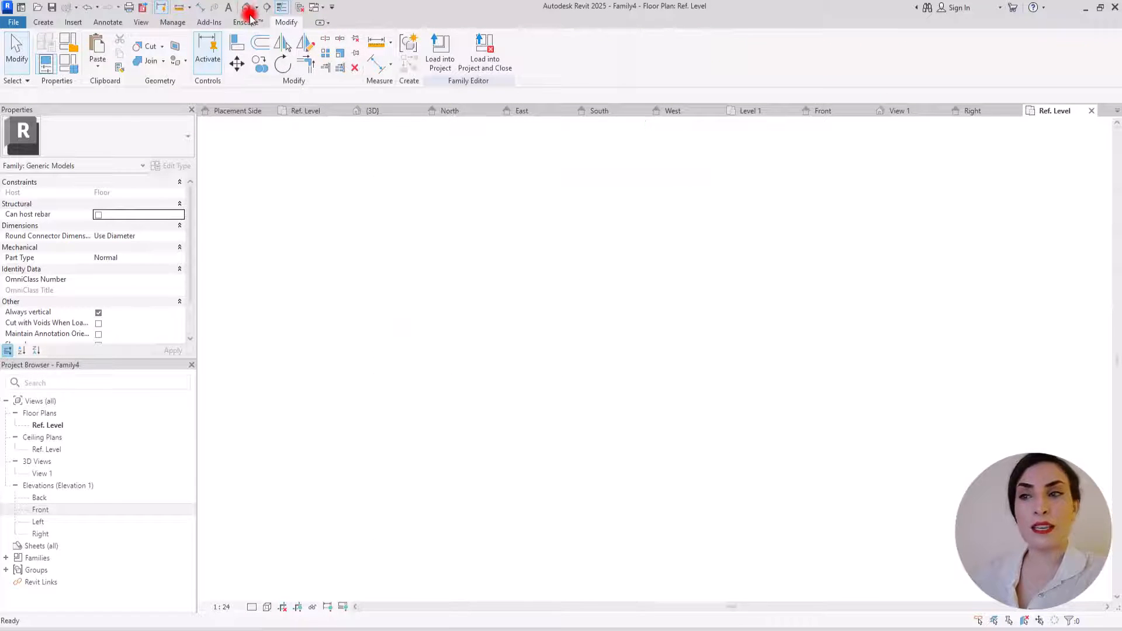
middle_click_drag(601, 464, 643, 471, "shift")
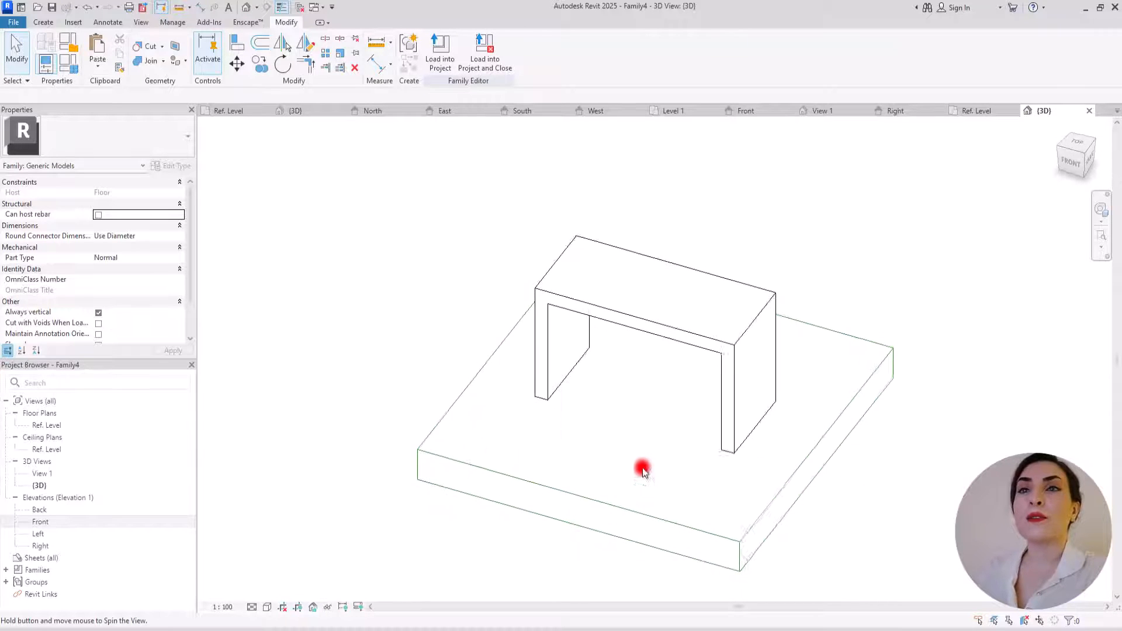
middle_click_drag(677, 436, 662, 417, "shift")
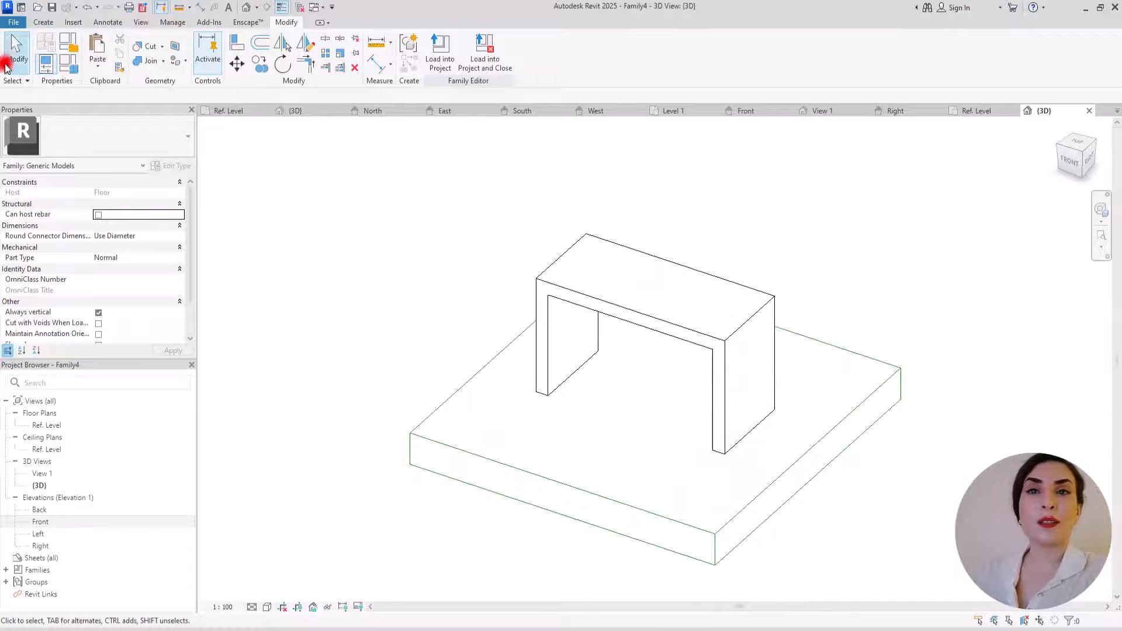
Load the family as Island into the 3D Kitchen project and place one instance on the open floor area in the Level 1 plan.
left_click(14, 22)
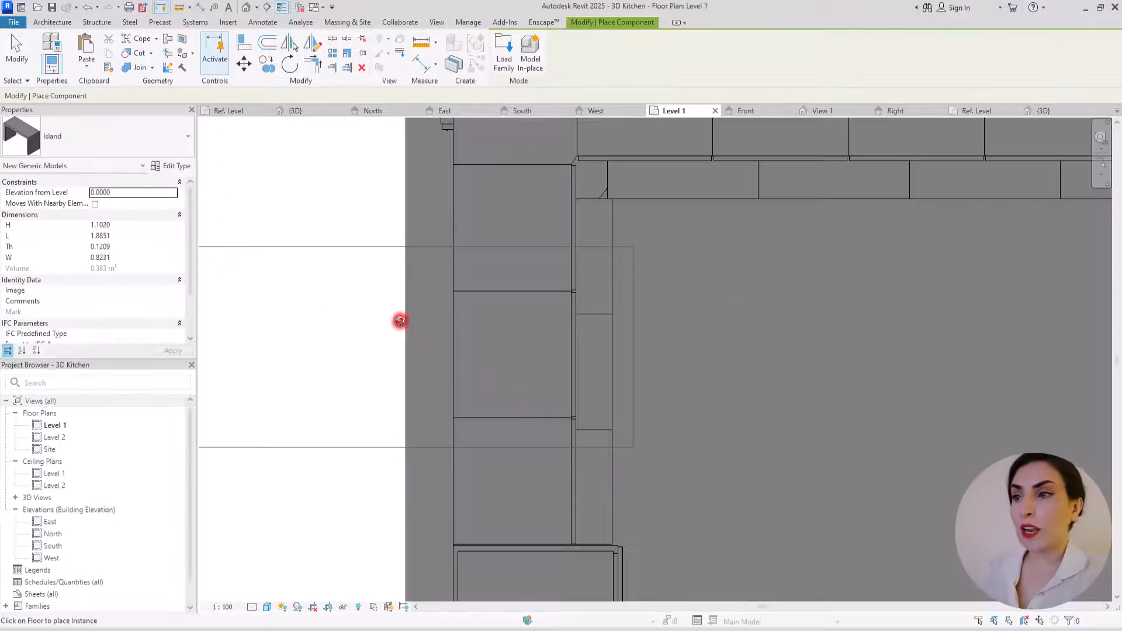
scroll(399, 321, "down", 4)
scroll(584, 415, "down", 3)
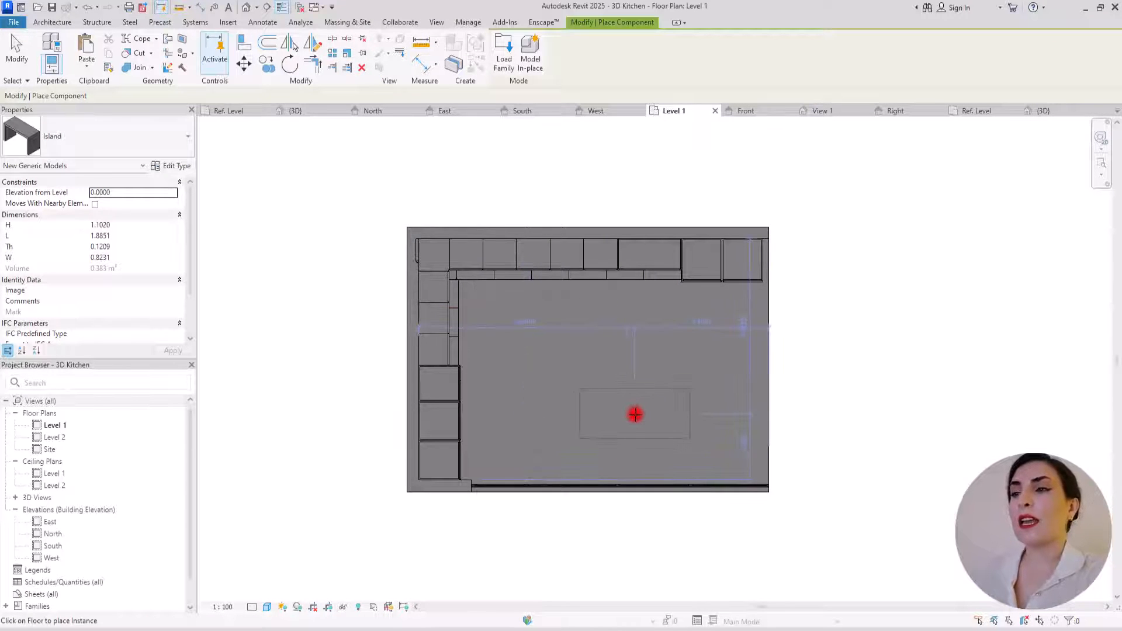
left_click(635, 415)
key("Escape")
scroll(622, 448, "up", 5)
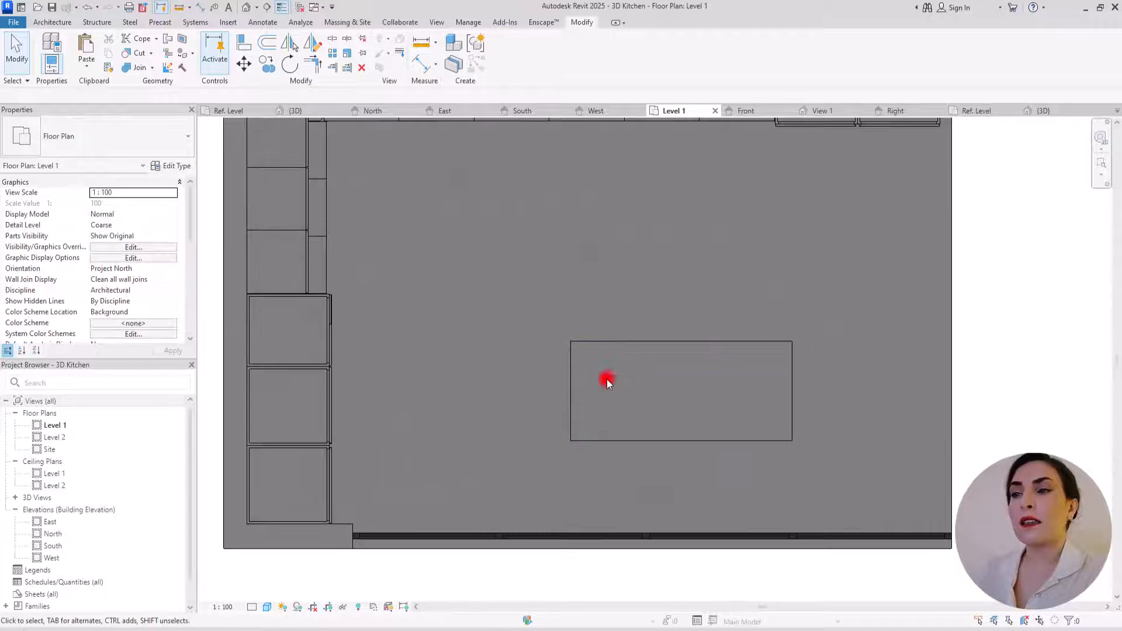
Set the placed Island's dimensions to L 2.5, H 0.95, W 1.0 and Th 0.15.
left_click(614, 344)
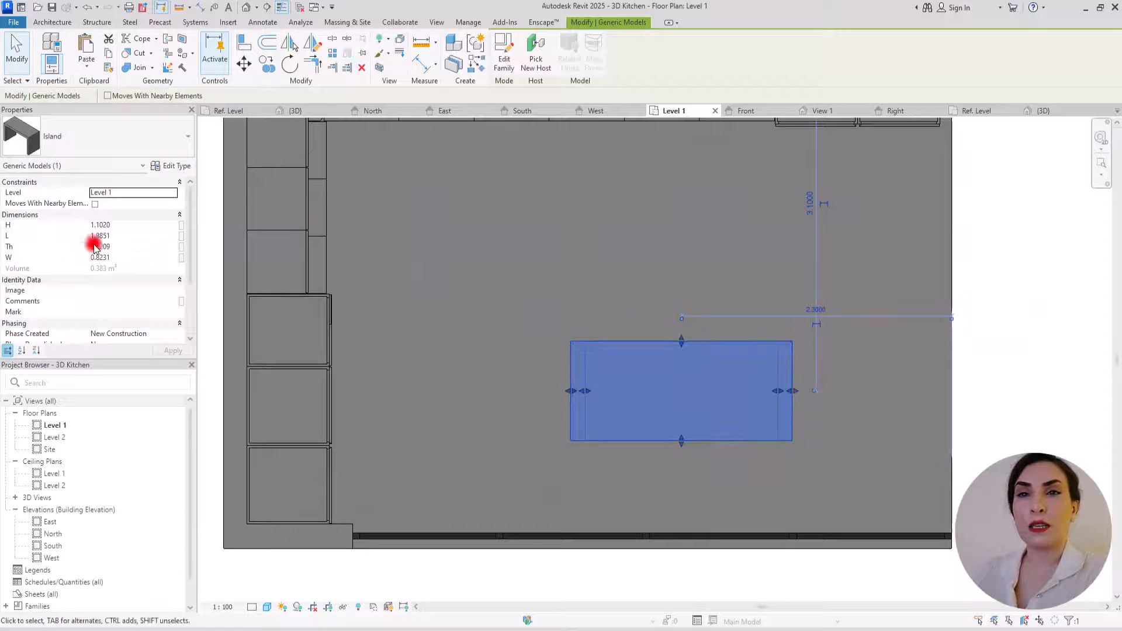
left_click(121, 237)
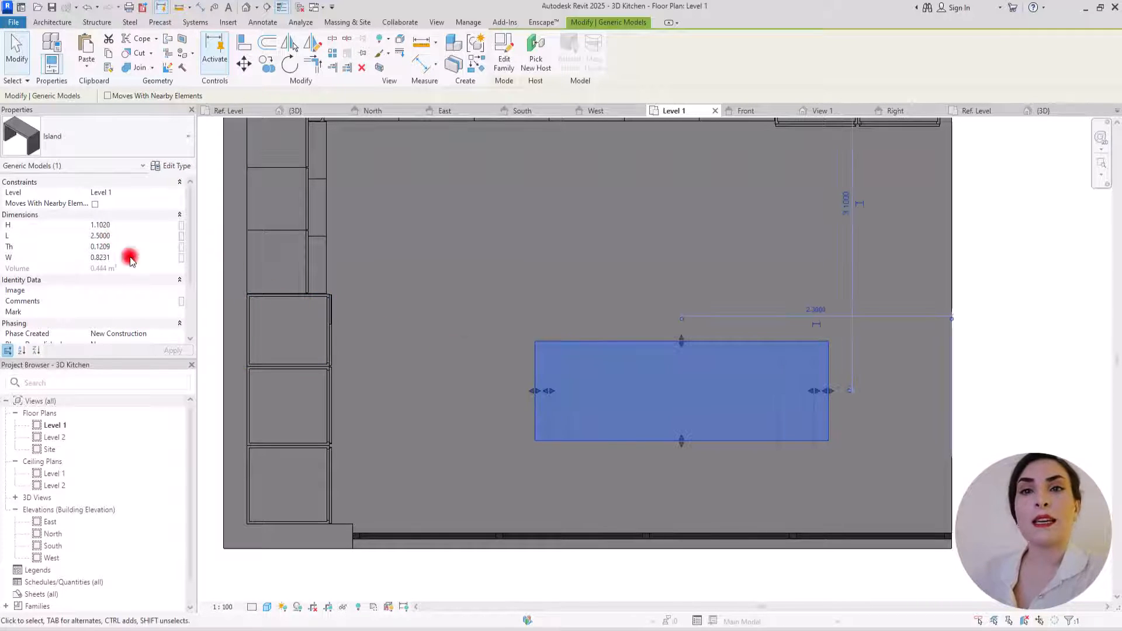
left_click(133, 227)
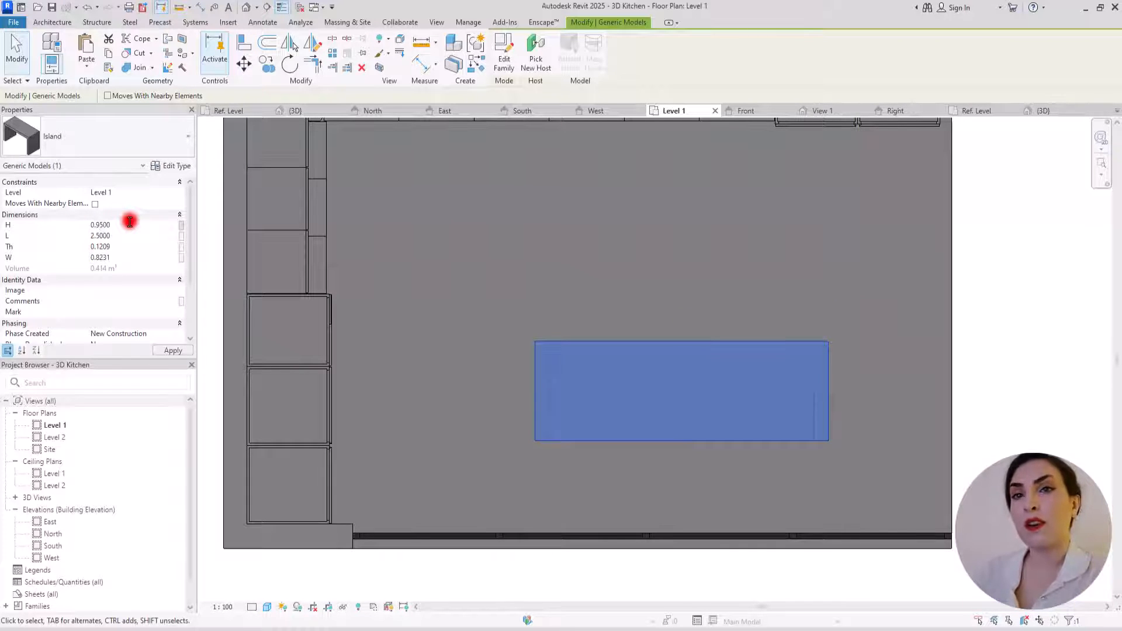
left_click(123, 257)
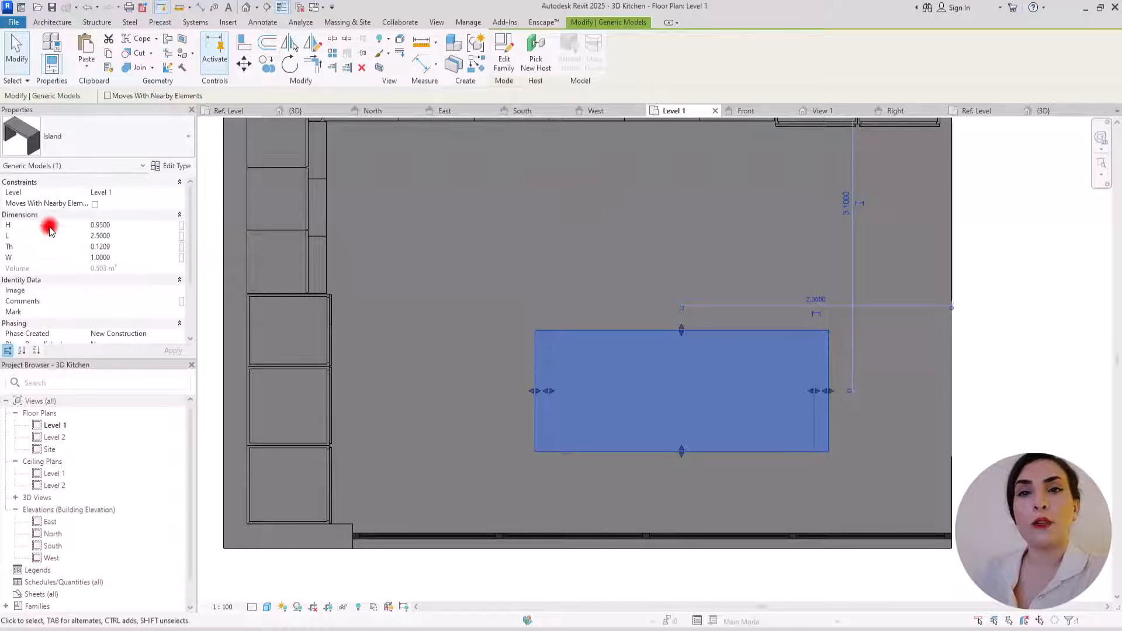
left_click(112, 248)
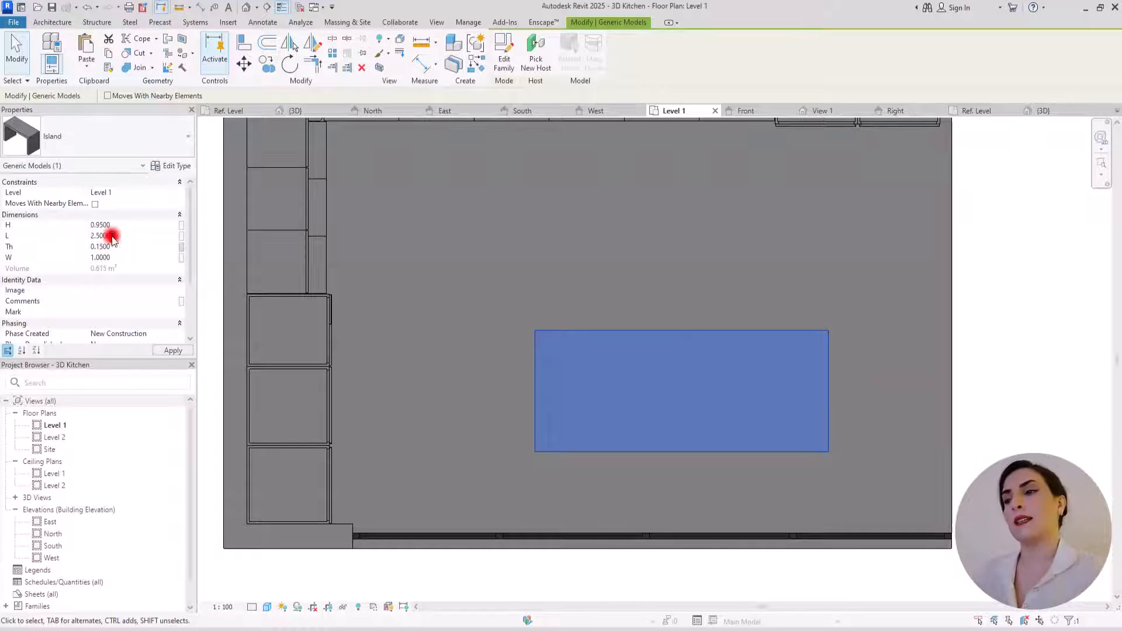
left_click(429, 278)
Nudge the Island slightly toward the tall cabinets on the west wall in the Level 1 plan, and check it in 3D.
scroll(466, 293, "down", 2)
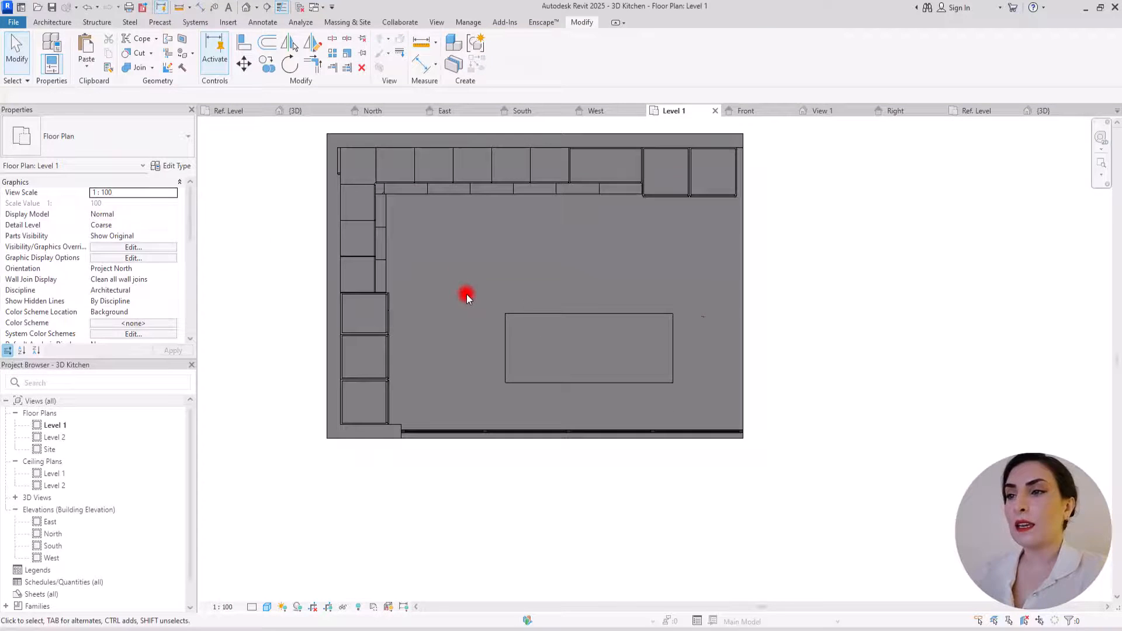
left_click(580, 342)
key("Left")
key("Left")
key("Left")
key("Left")
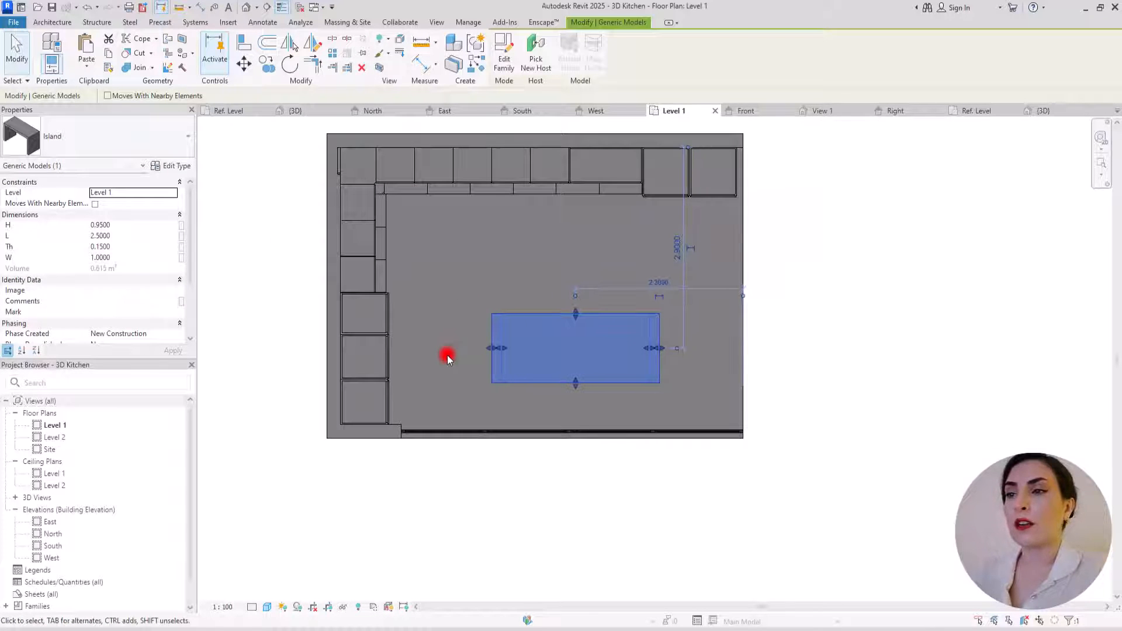
key("Right")
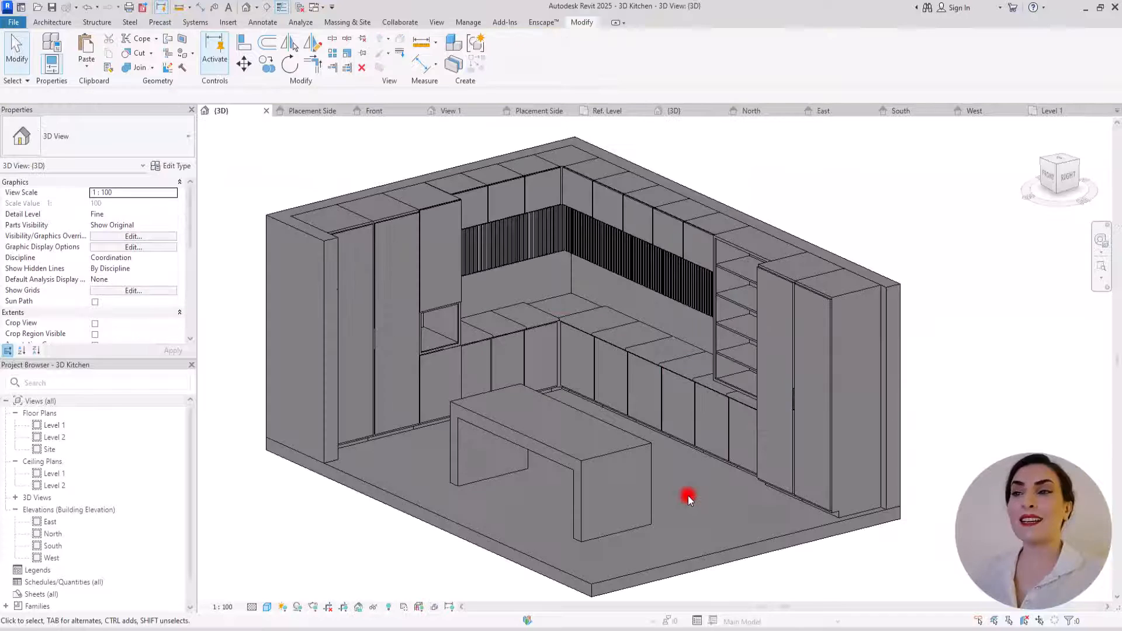
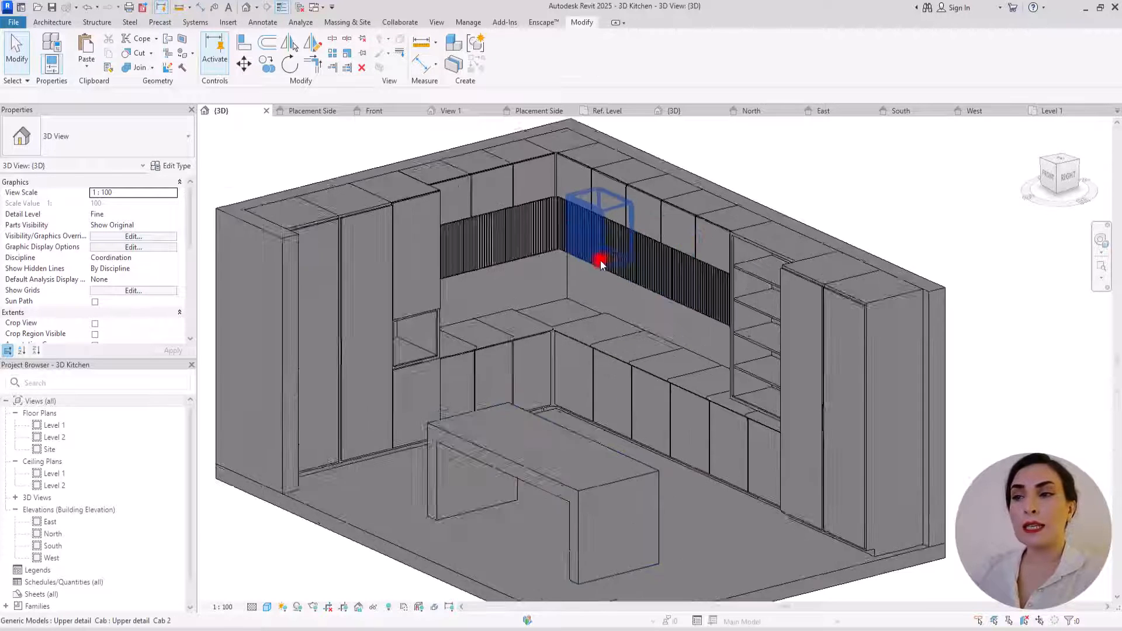
Edit Array Group 1, turn off the Visibility parameter of its base cabinet, and finish the group.
scroll(601, 261, "up", 3)
scroll(416, 394, "up", 3)
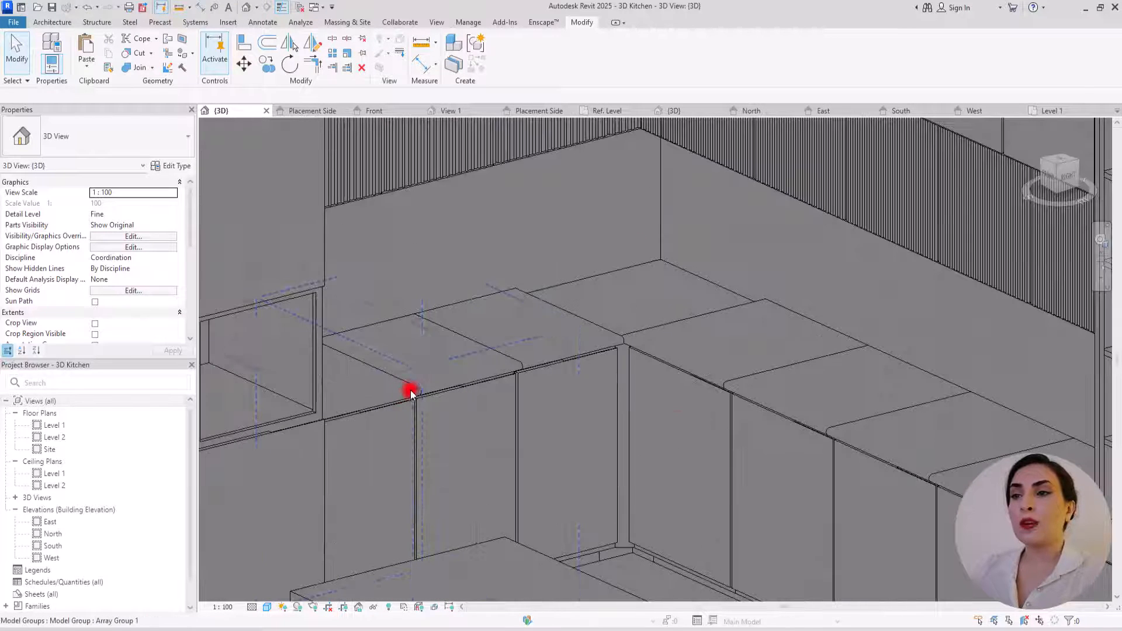
left_click(543, 304)
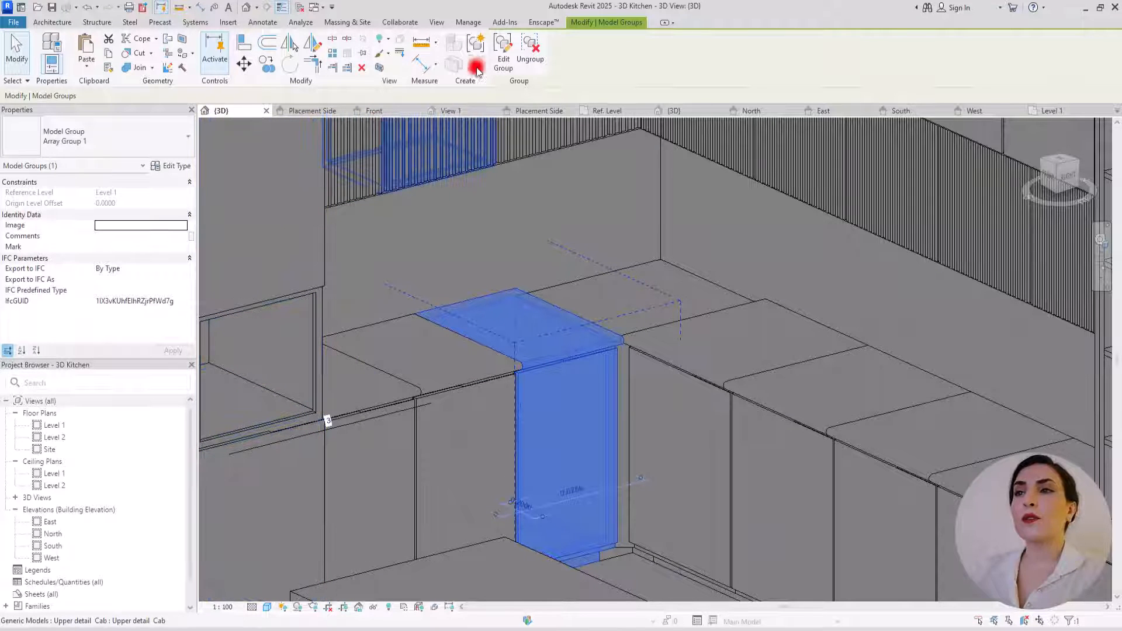
left_click(503, 52)
left_click(475, 293)
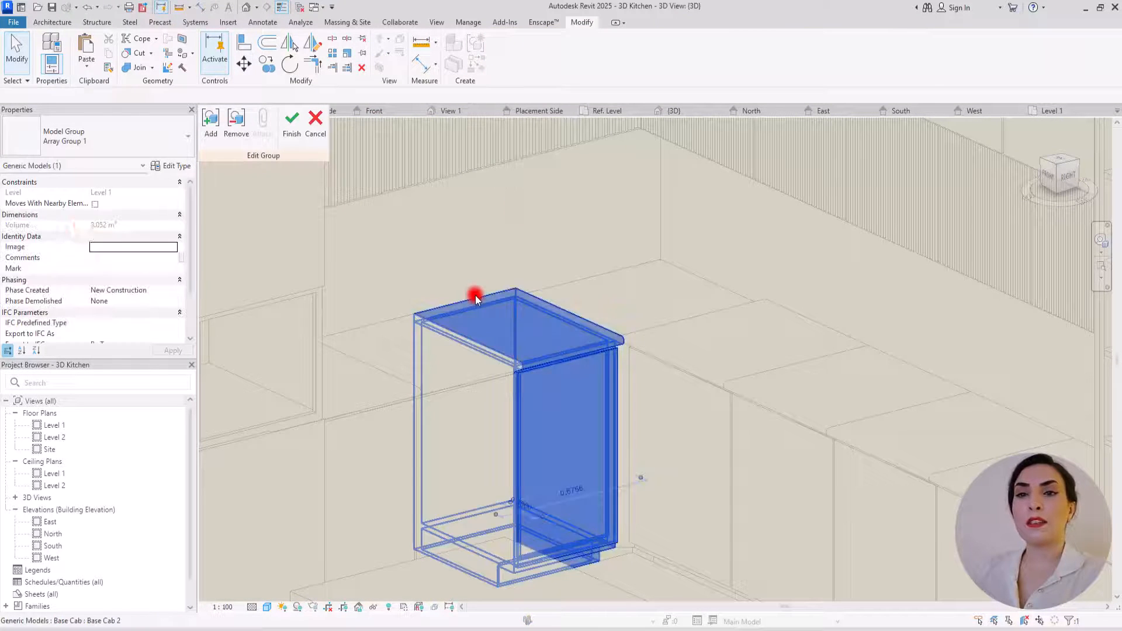
scroll(150, 268, "down", 3)
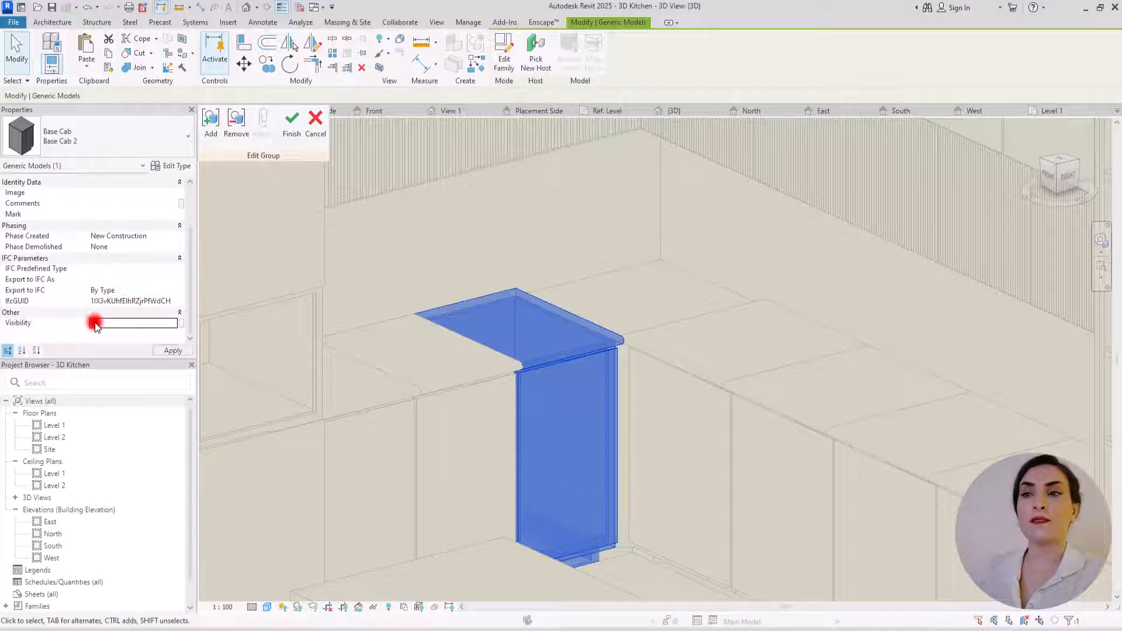
left_click(353, 244)
left_click(290, 119)
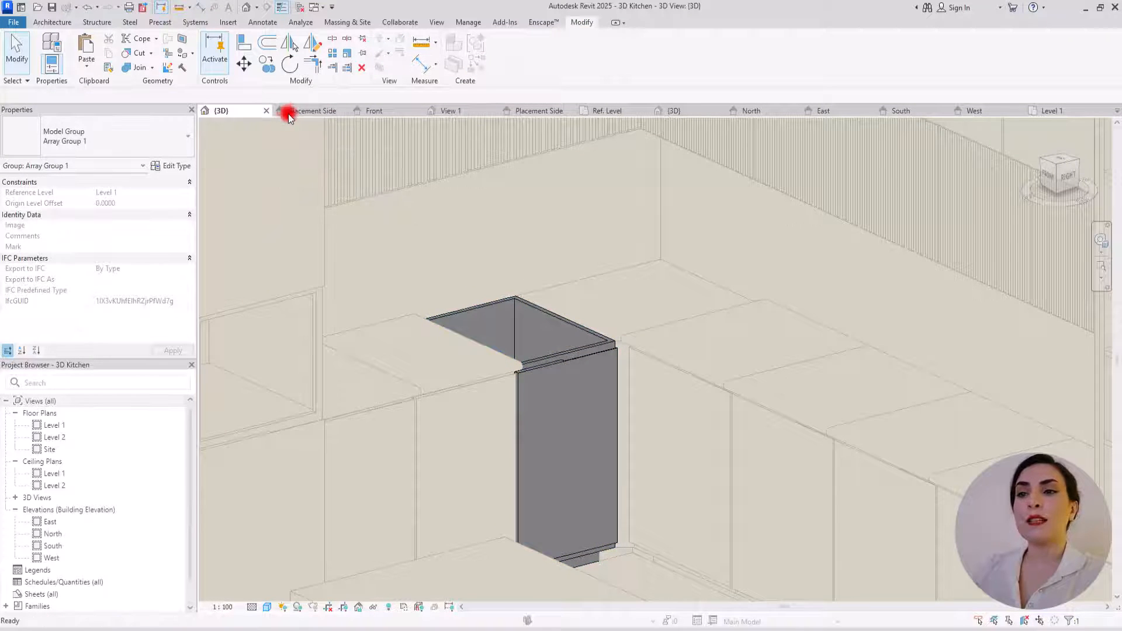
left_click(375, 369)
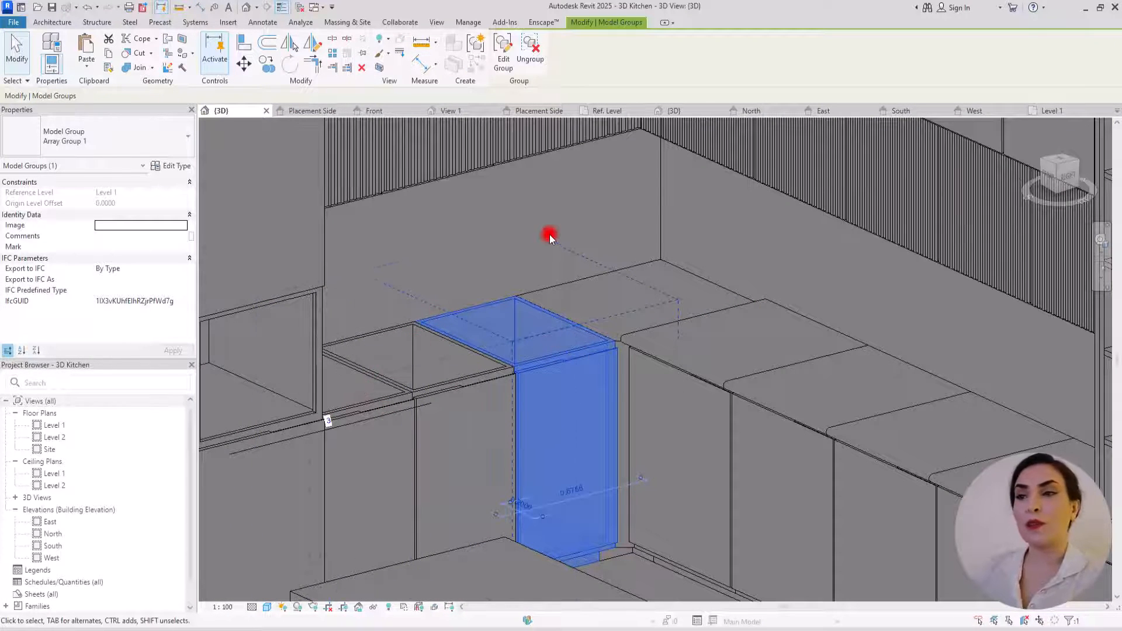
Edit Array Group 2 on the adjoining wall, turn off its base cabinet's Visibility parameter, and finish the group.
scroll(549, 237, "down", 2)
scroll(643, 291, "down", 1)
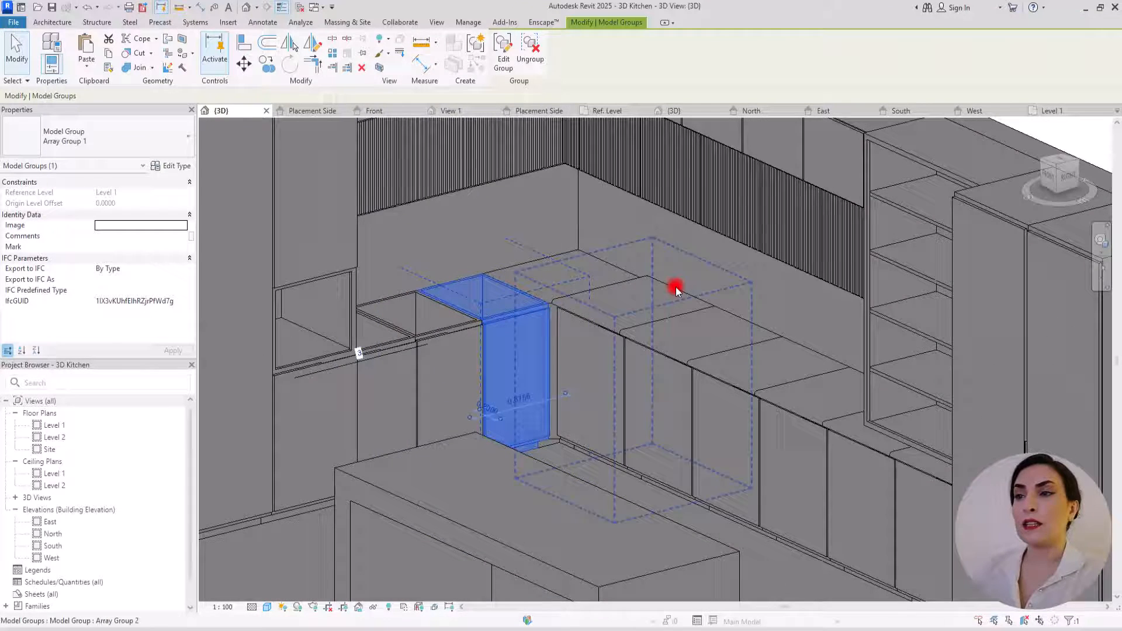
left_click(629, 284)
left_click(502, 49)
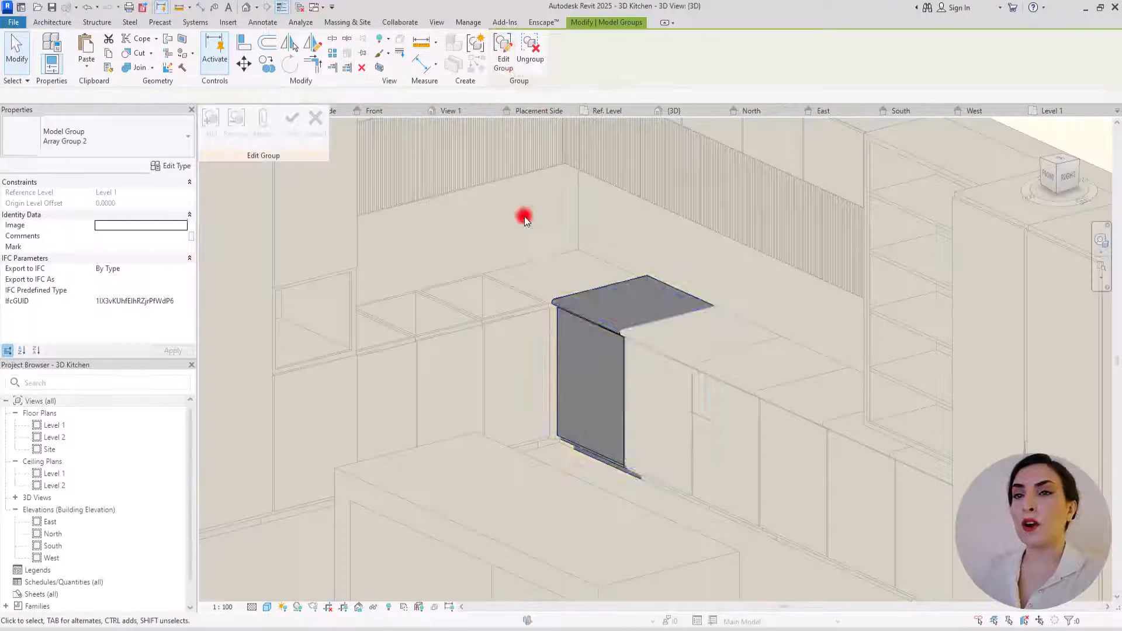
left_click(590, 294)
scroll(80, 248, "down", 2)
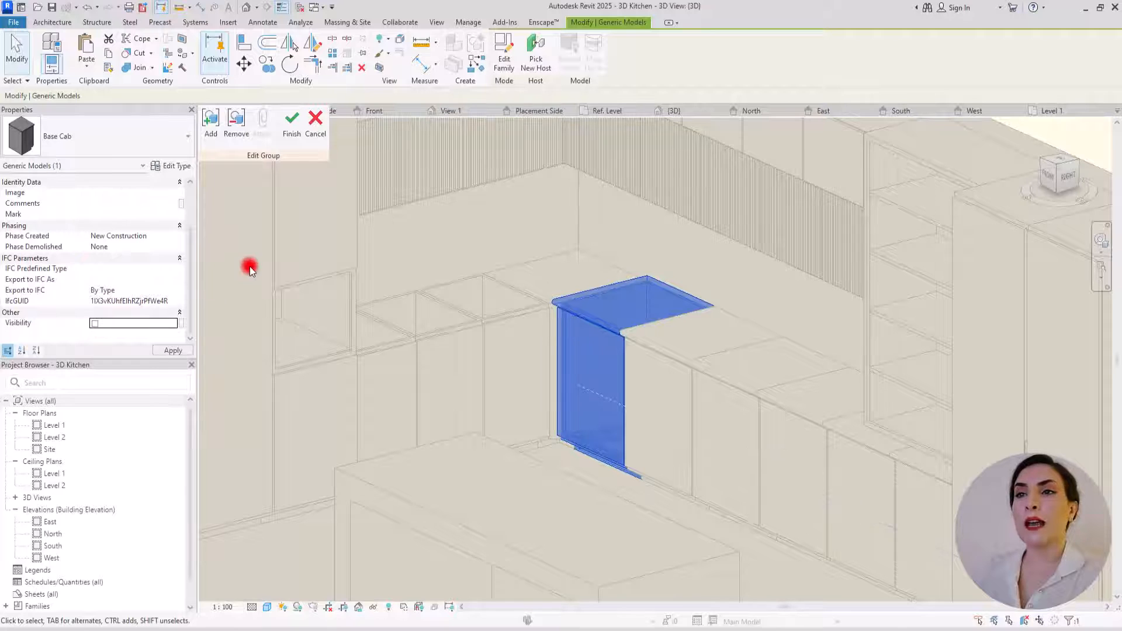
left_click(291, 121)
key("Escape")
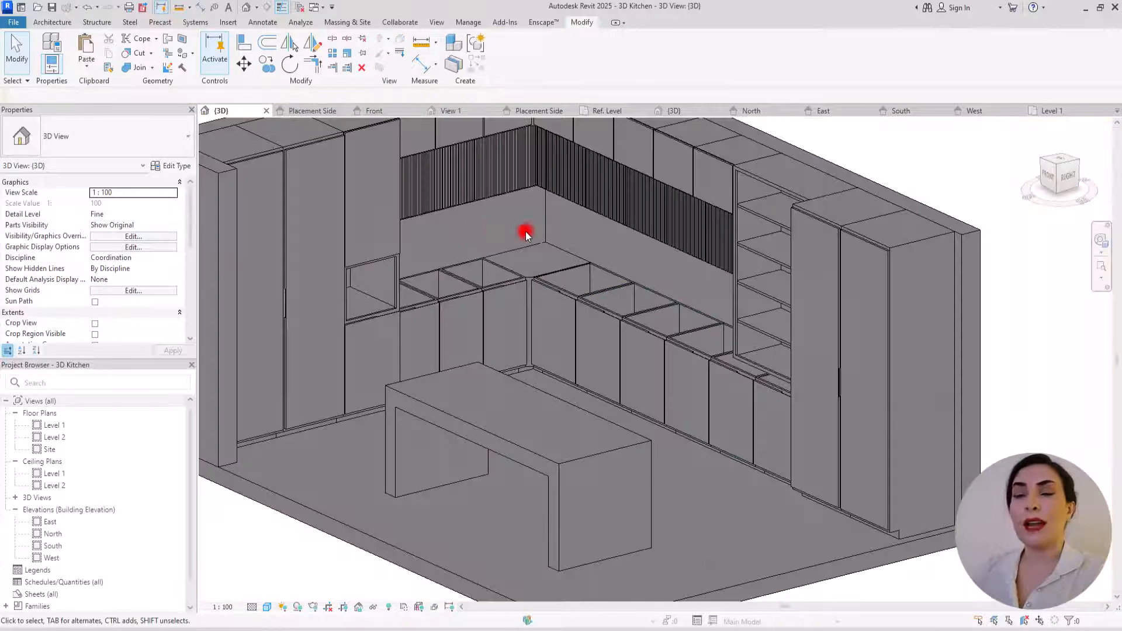
Create an in-place model in the Generic Models category with the default name Generic Models 4.
scroll(526, 231, "up", 3)
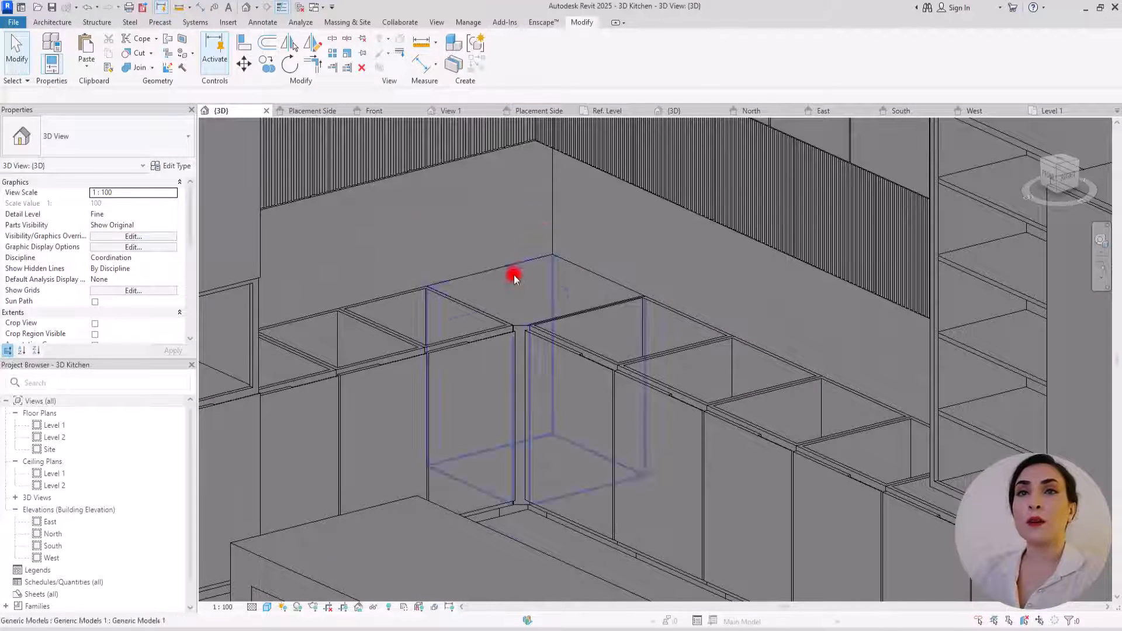
left_click(39, 24)
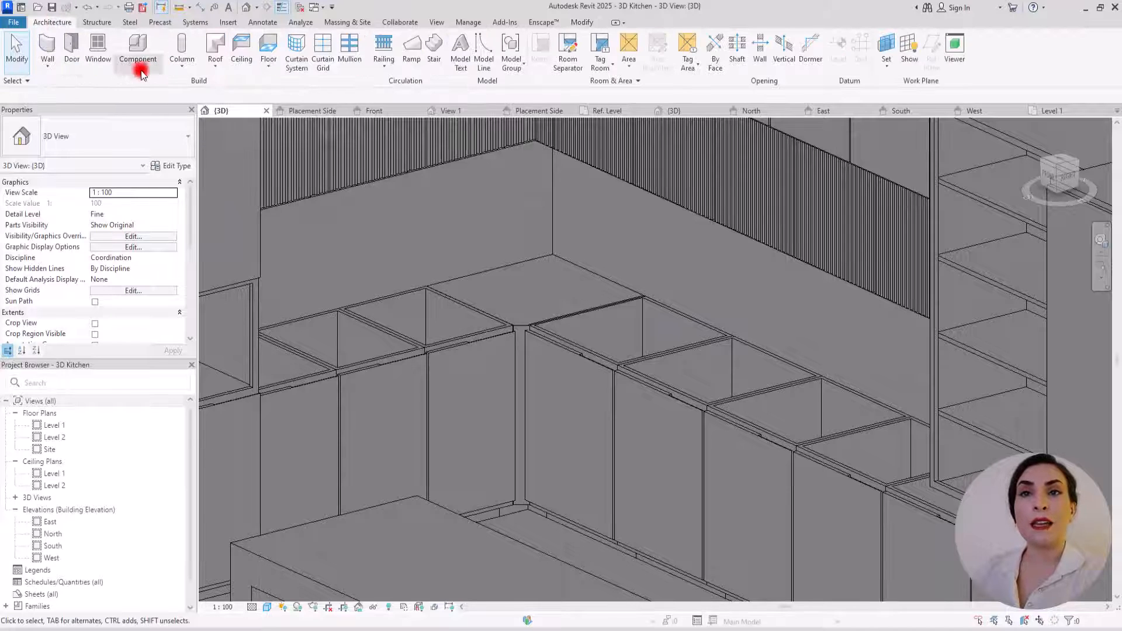
left_click(147, 113)
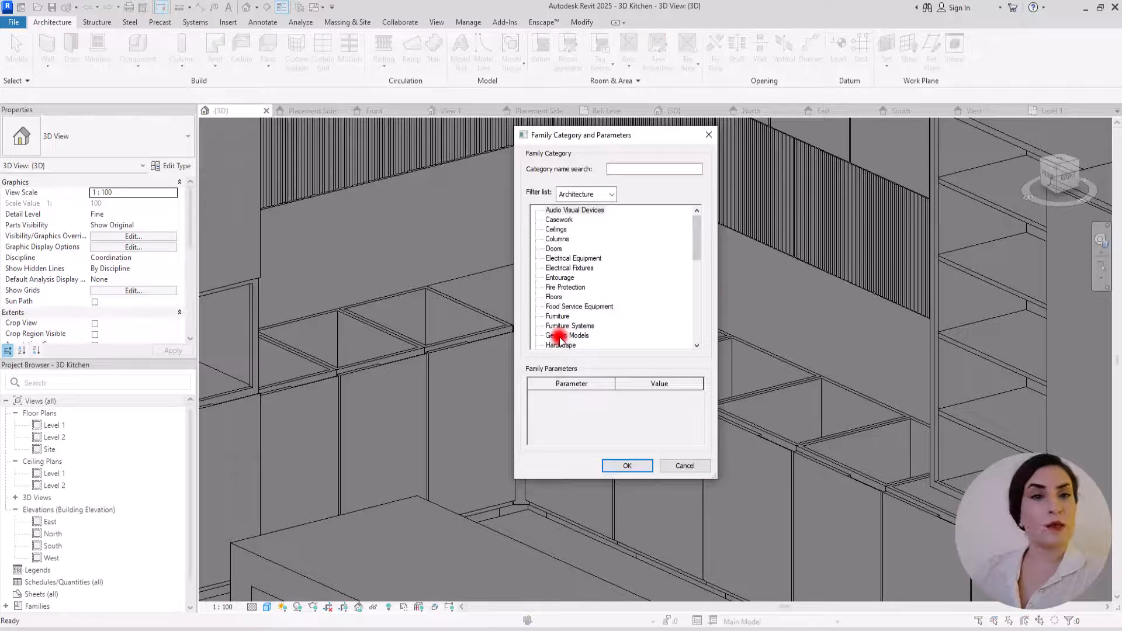
double_click(559, 337)
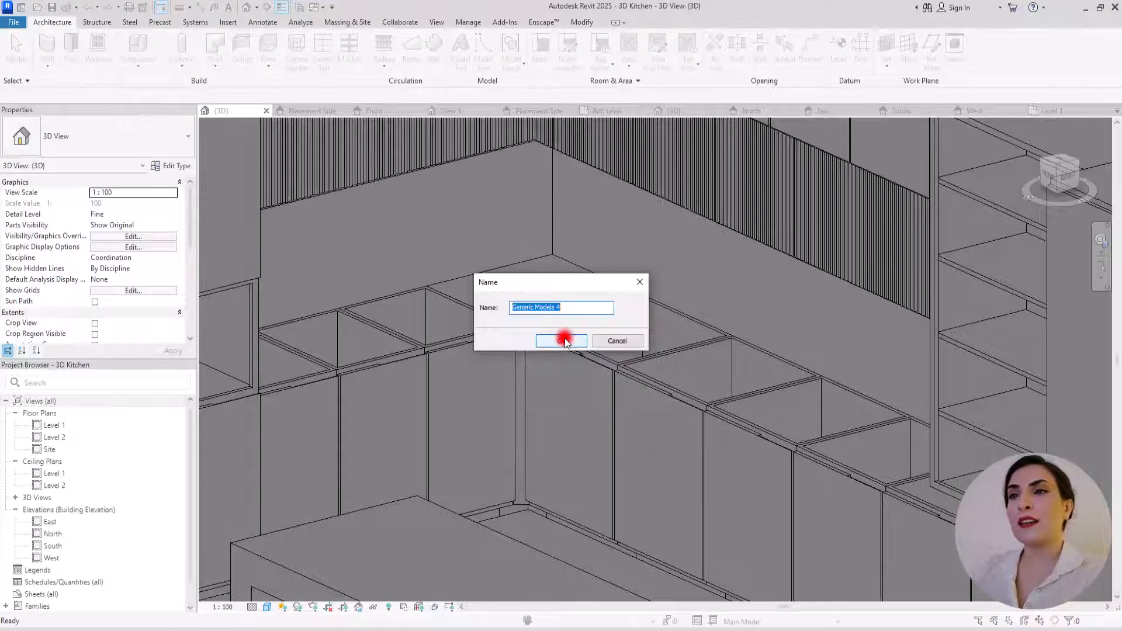
left_click(556, 340)
Set the work plane by picking the top of a base cabinet near the kitchen corner.
left_click(693, 66)
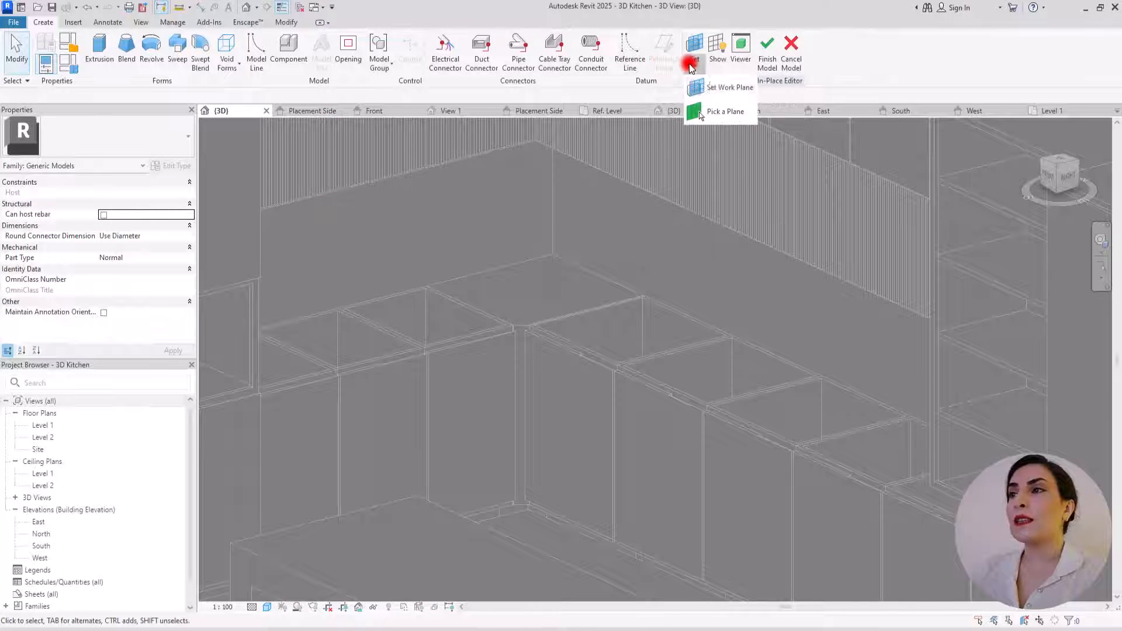
left_click(725, 88)
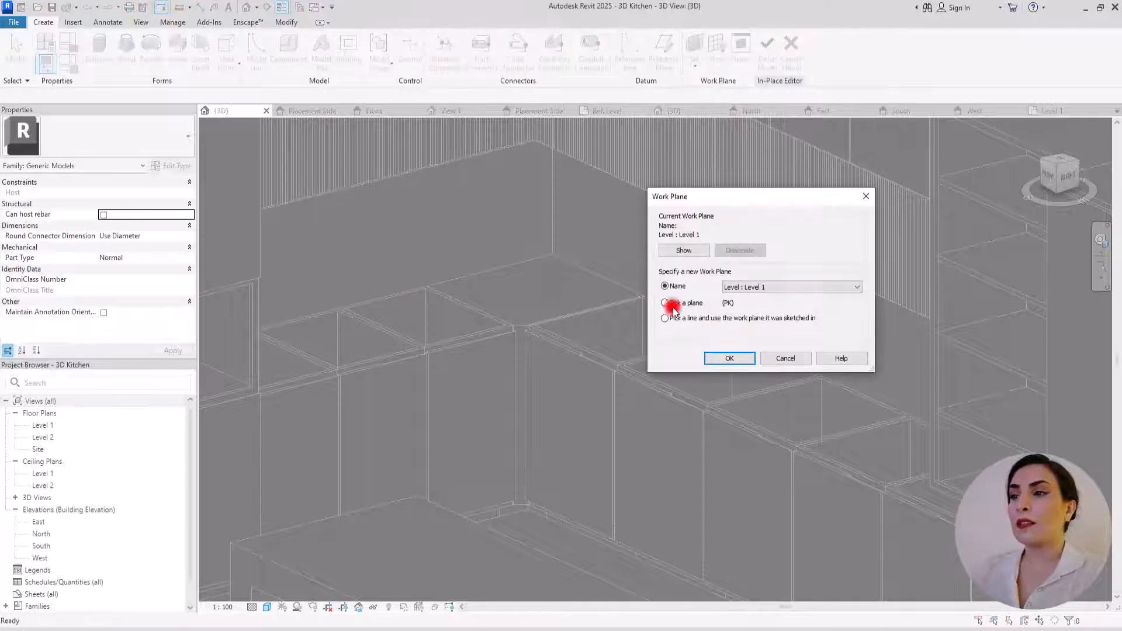
left_click(726, 356)
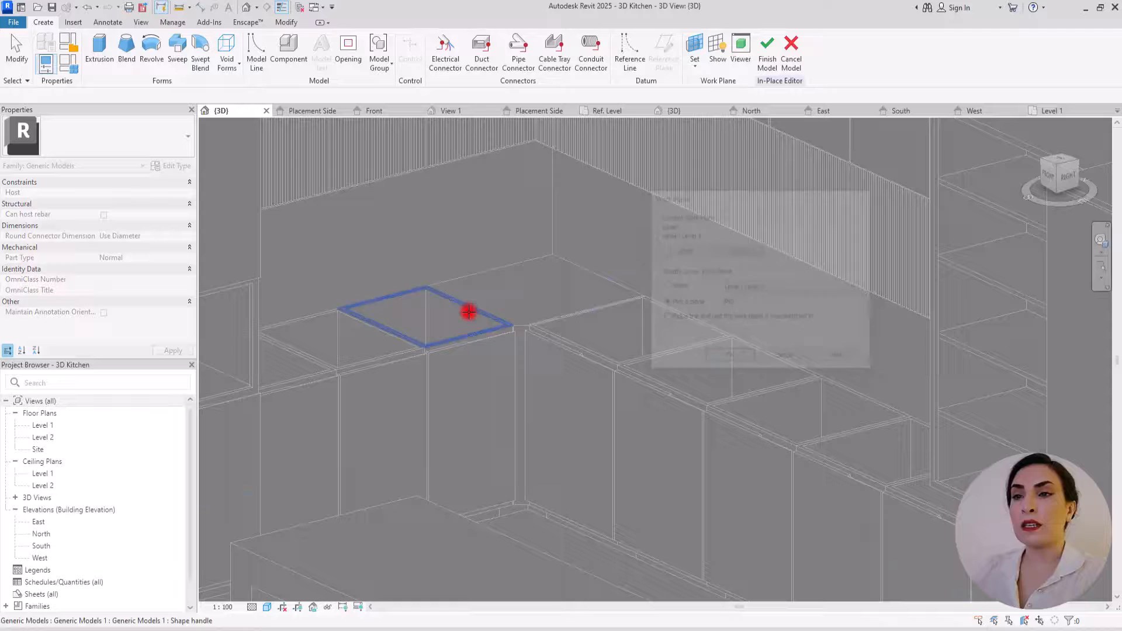
left_click(348, 312)
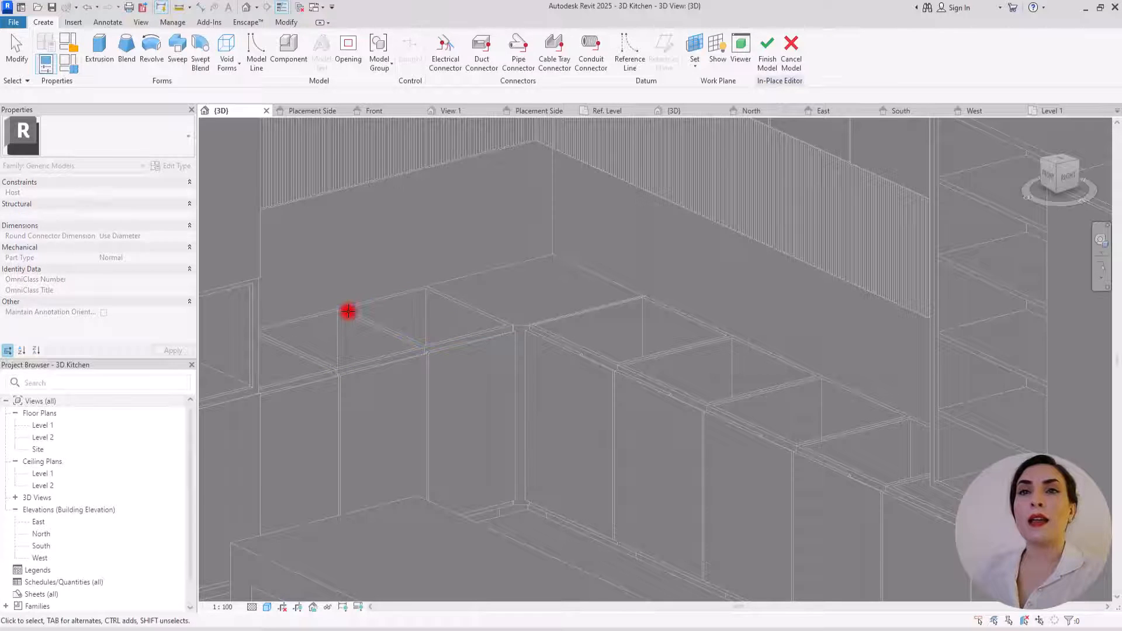
Start an extrusion and pick the two back wall lines and the end edges of both base cabinet runs as sketch lines.
left_click(100, 49)
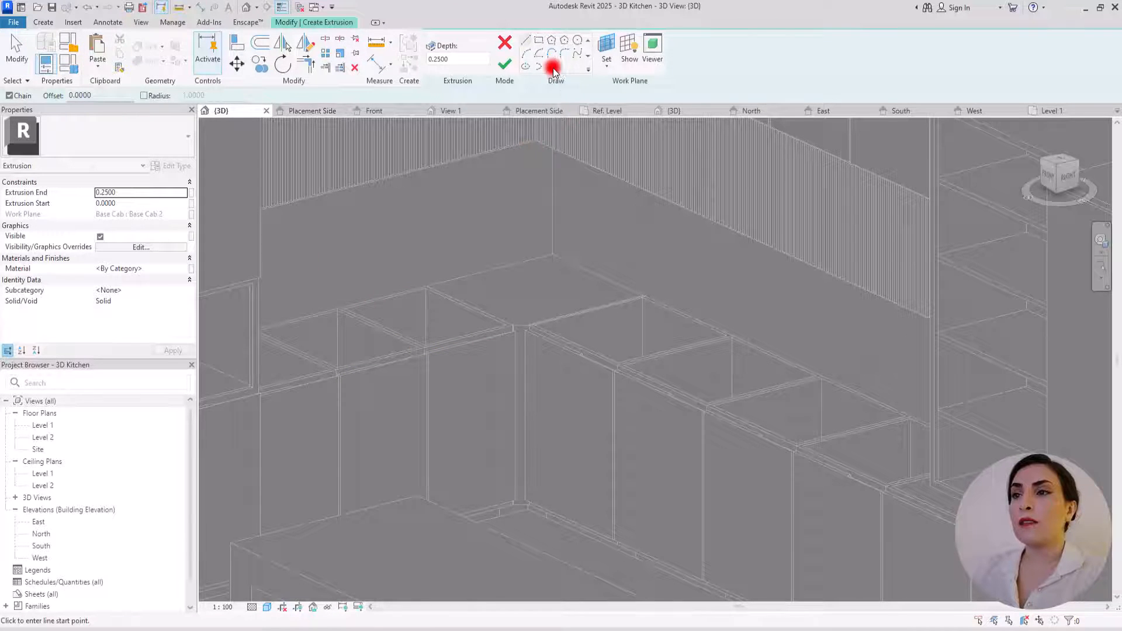
left_click(553, 68)
left_click(554, 214)
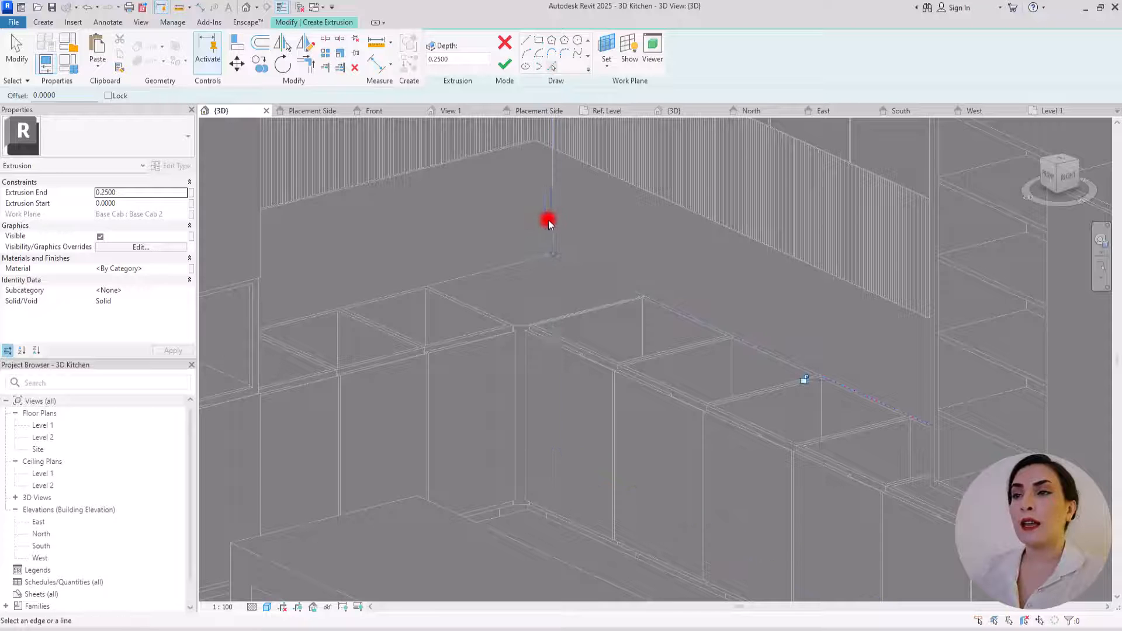
scroll(518, 350, "down", 3)
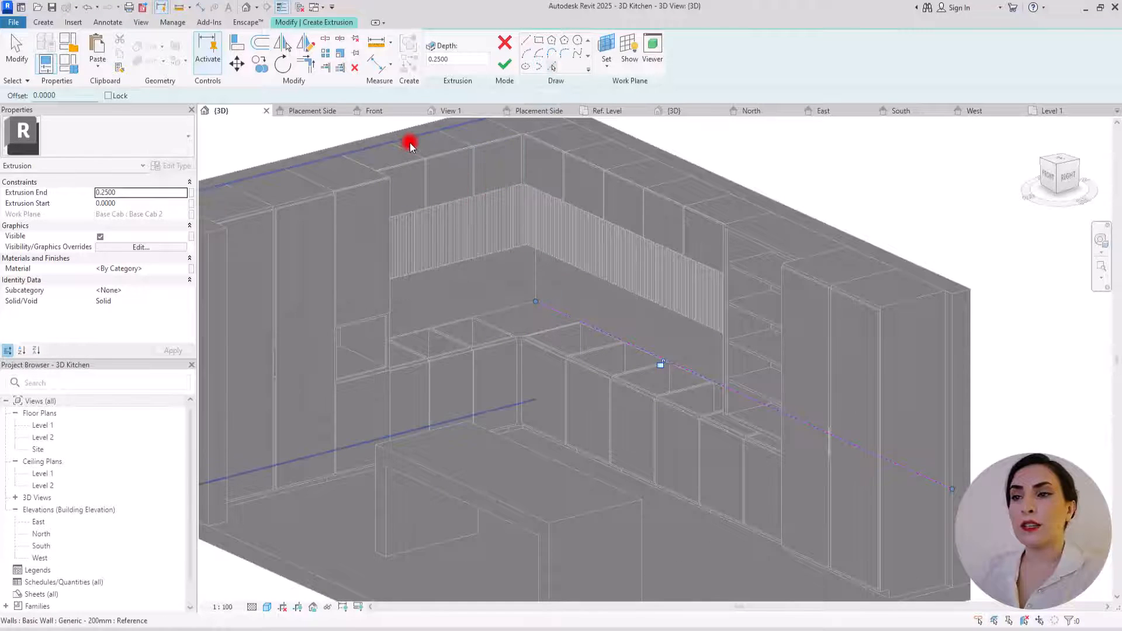
scroll(466, 362, "up", 3)
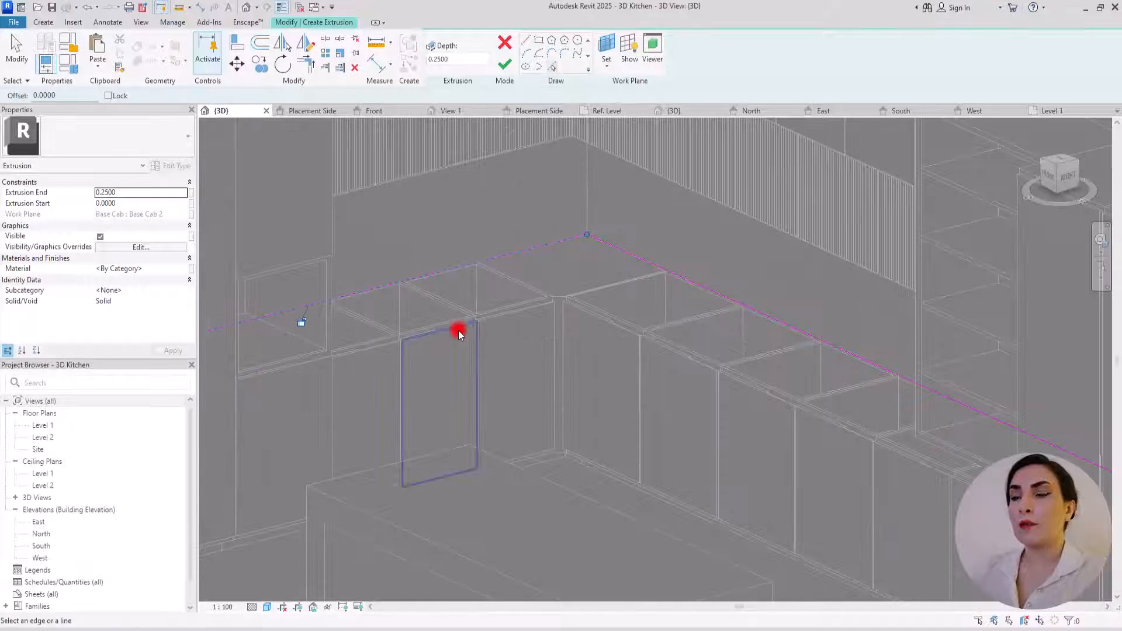
middle_click_drag(521, 258, 602, 463, "shift")
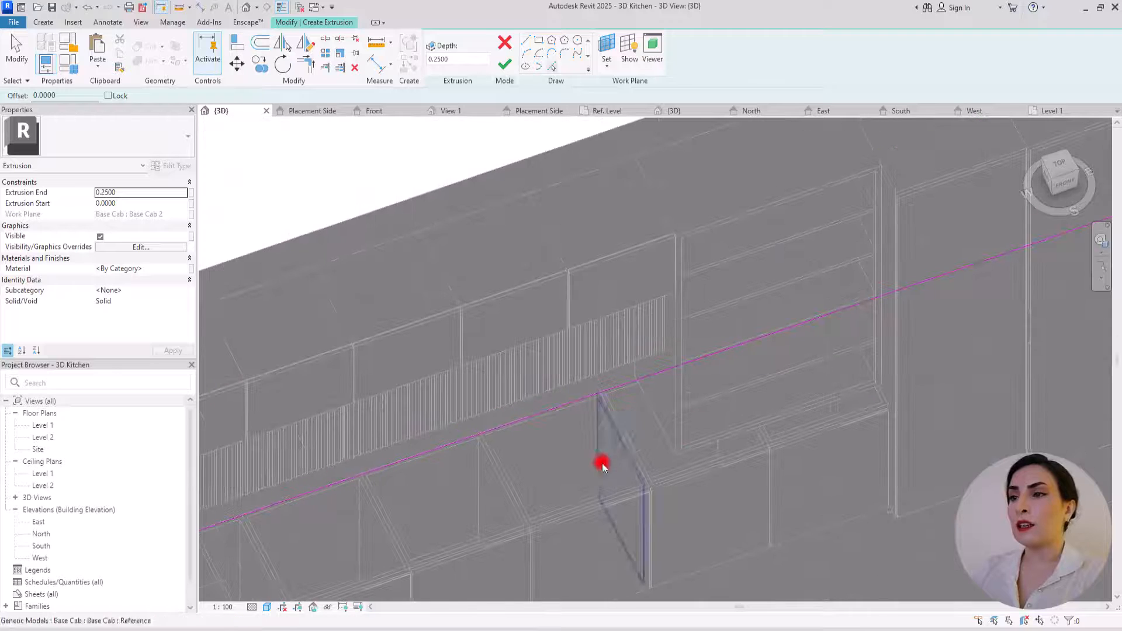
middle_click_drag(656, 431, 441, 187, "shift")
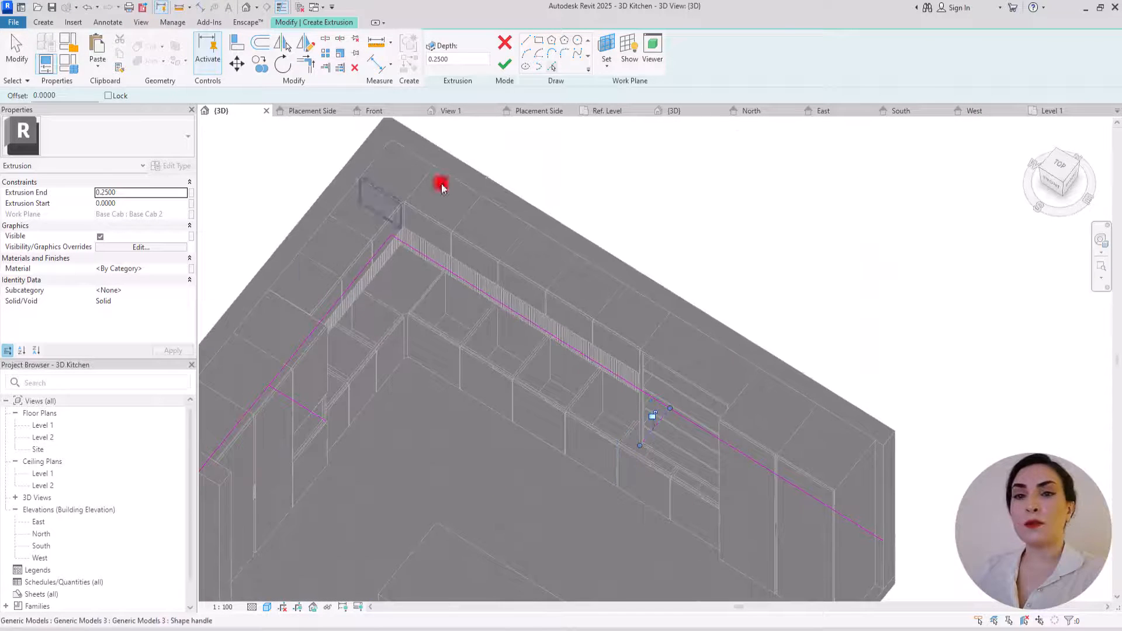
In the Level 1 floor plan, pick the door front of the shorter base cabinet run as a sketch line offset 0.02.
double_click(45, 428)
middle_click_drag(383, 233, 380, 268)
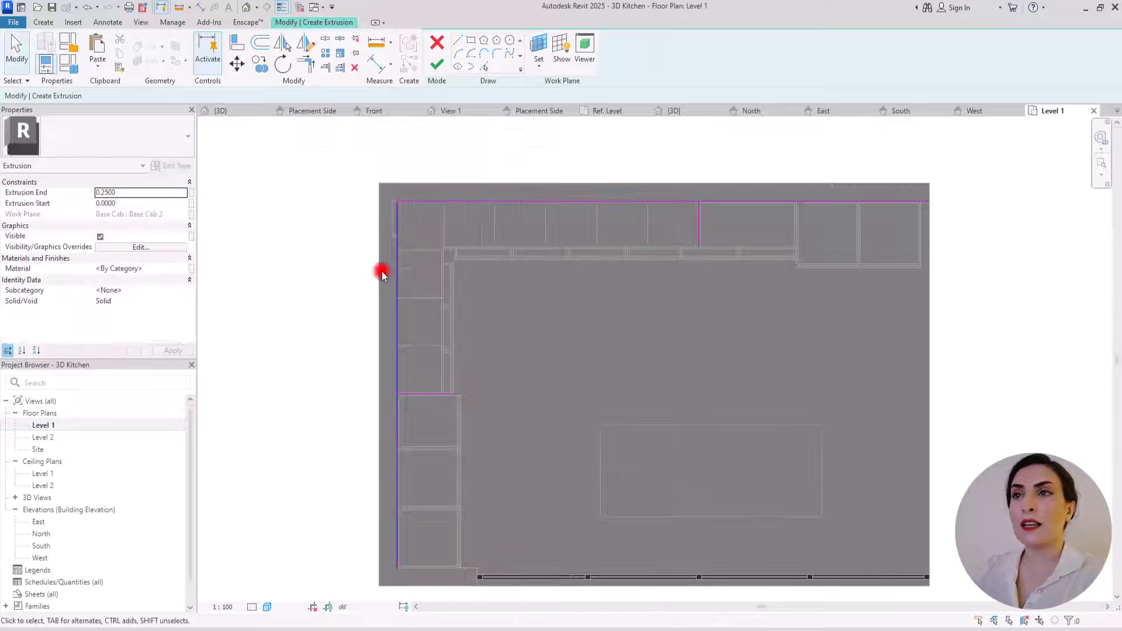
scroll(389, 193, "up", 3)
left_click(481, 69)
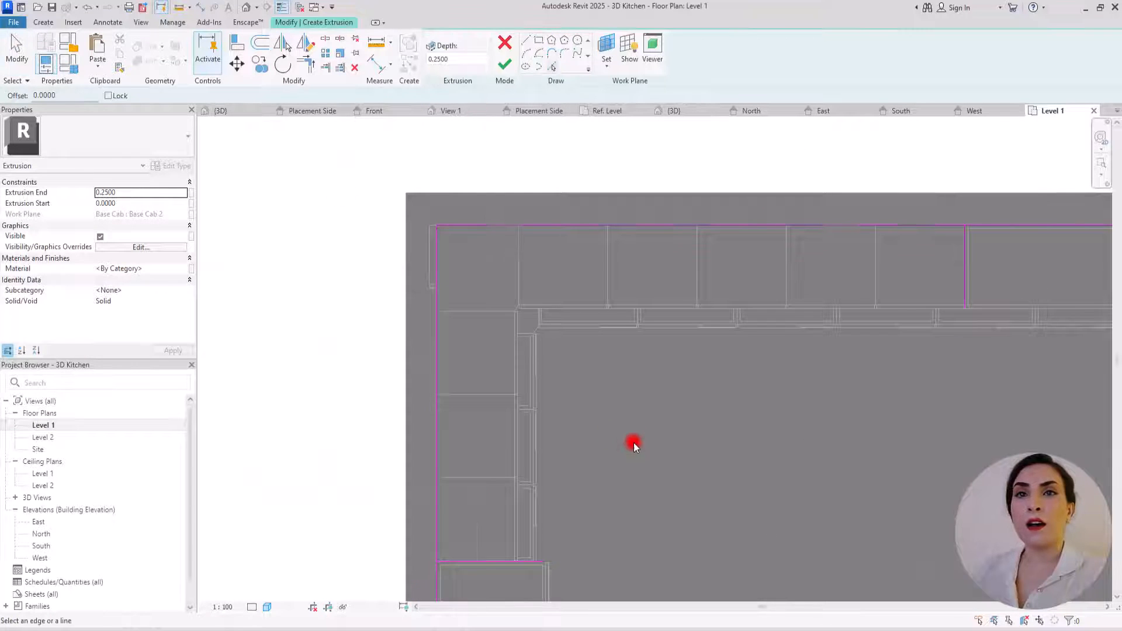
middle_click_drag(631, 444, 490, 213)
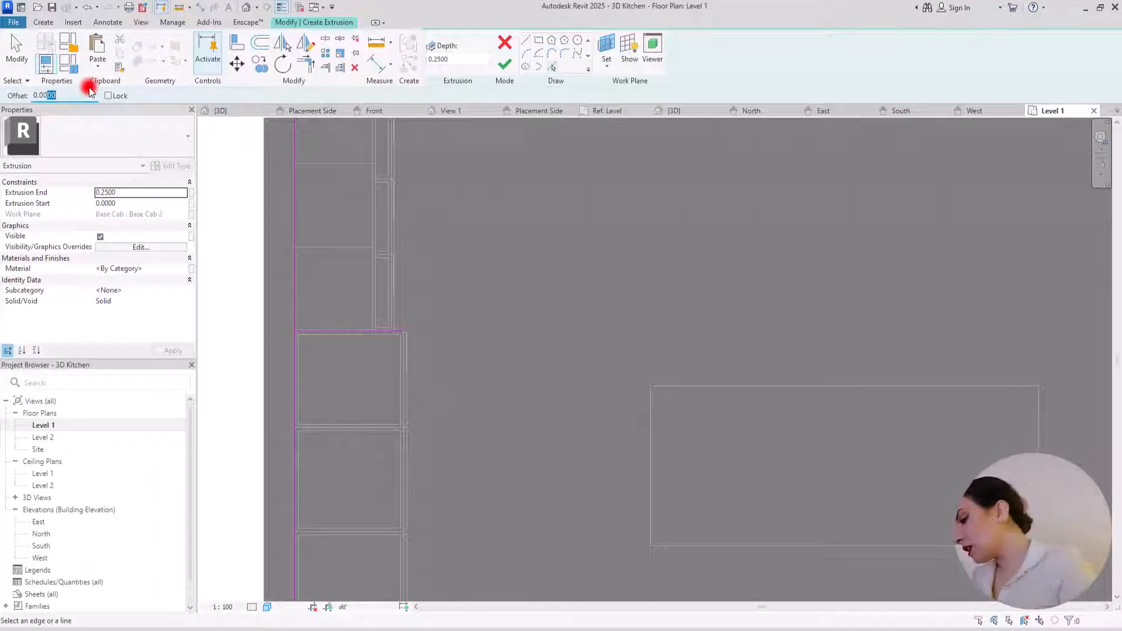
scroll(509, 251, "down", 2)
scroll(374, 263, "up", 3)
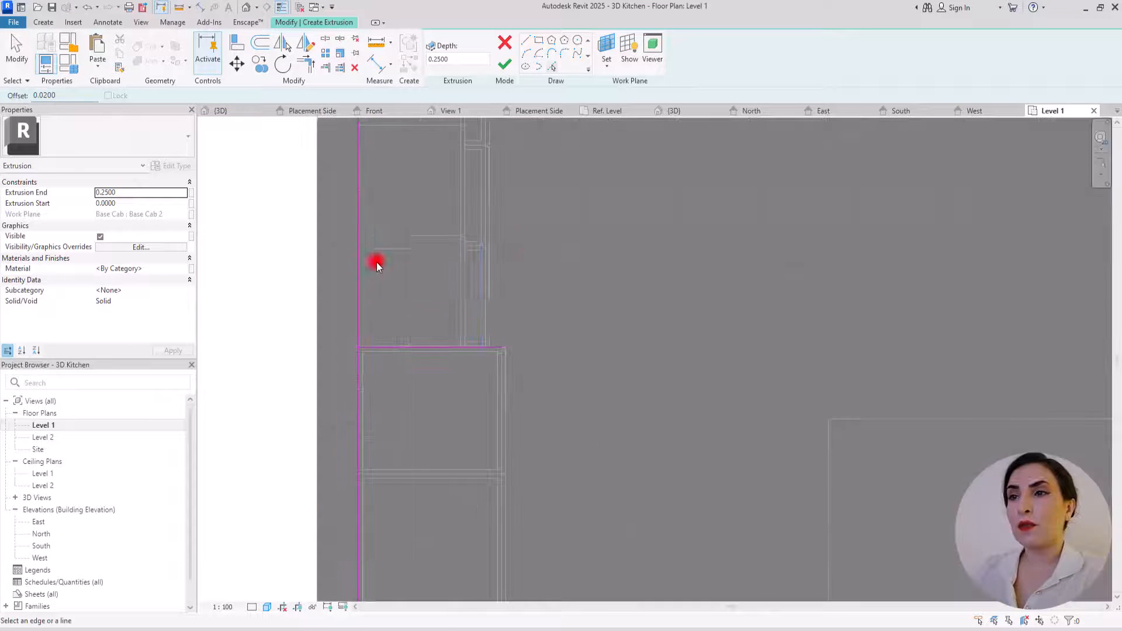
scroll(486, 305, "up", 3)
scroll(454, 307, "up", 2)
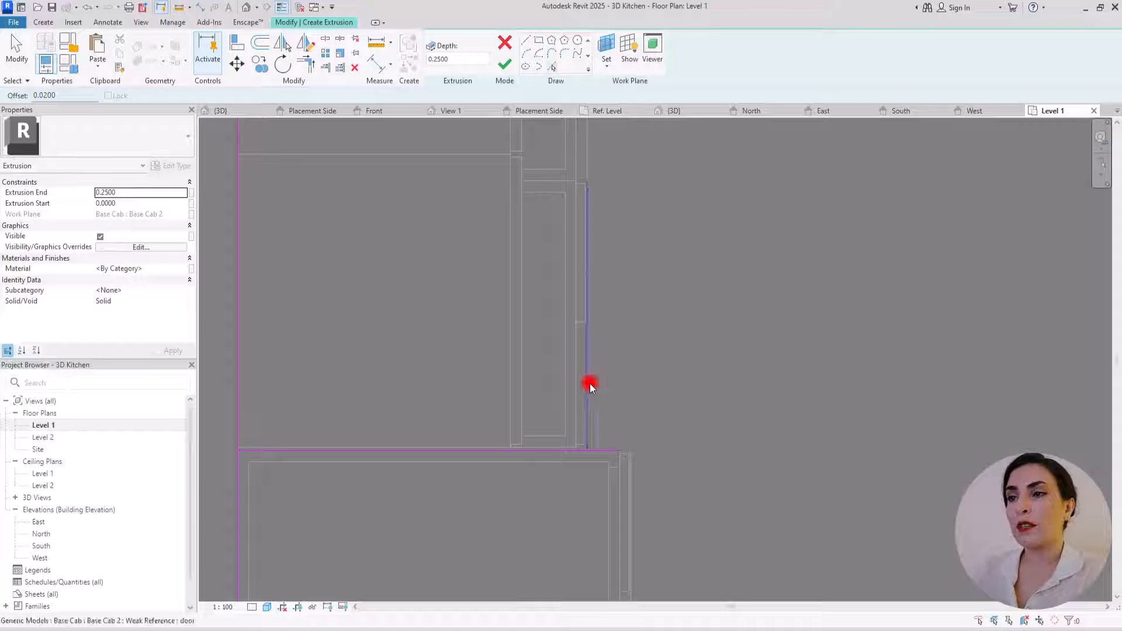
left_click(592, 384)
Pick a door front on the longer base cabinet run as another sketch line with the 0.02 offset.
middle_click_drag(640, 247, 480, 445)
scroll(491, 421, "down", 4)
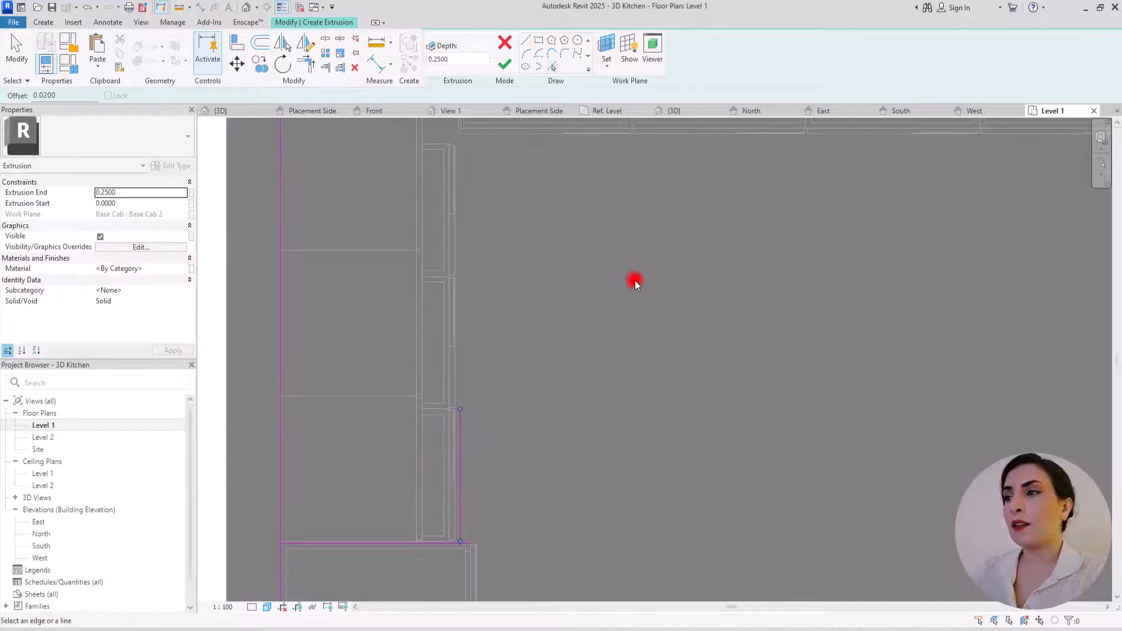
middle_click_drag(696, 216, 376, 437)
middle_click_drag(841, 379, 438, 396)
scroll(517, 253, "up", 3)
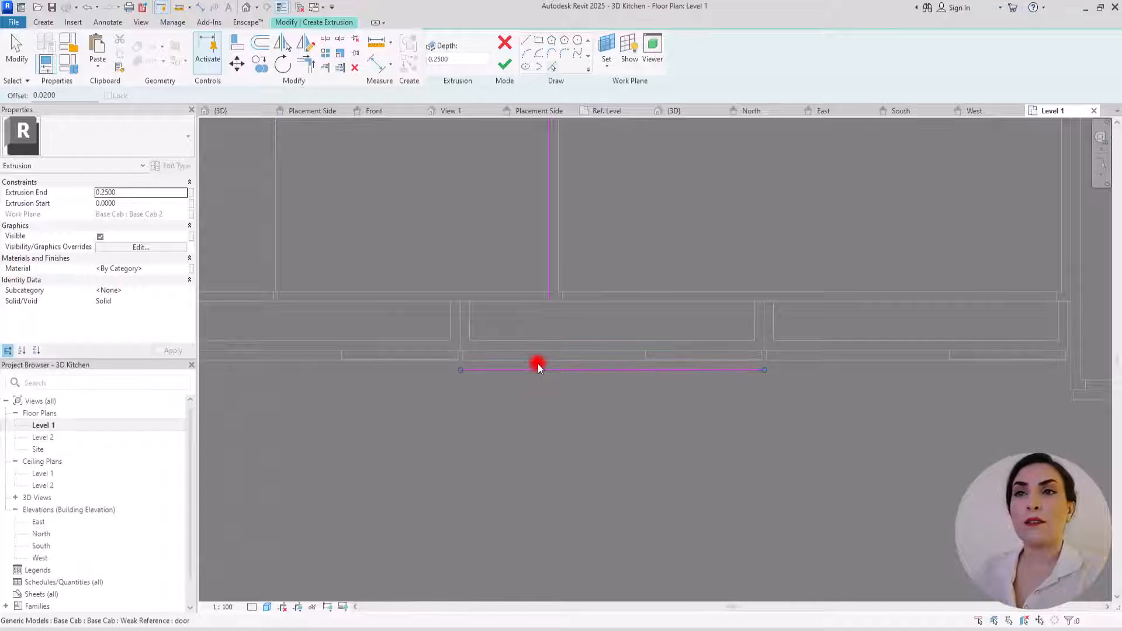
Trim and extend the front sketch lines to form corners with each other and the longer run's end line.
left_click(308, 60)
left_click(508, 372)
scroll(507, 374, "down", 2)
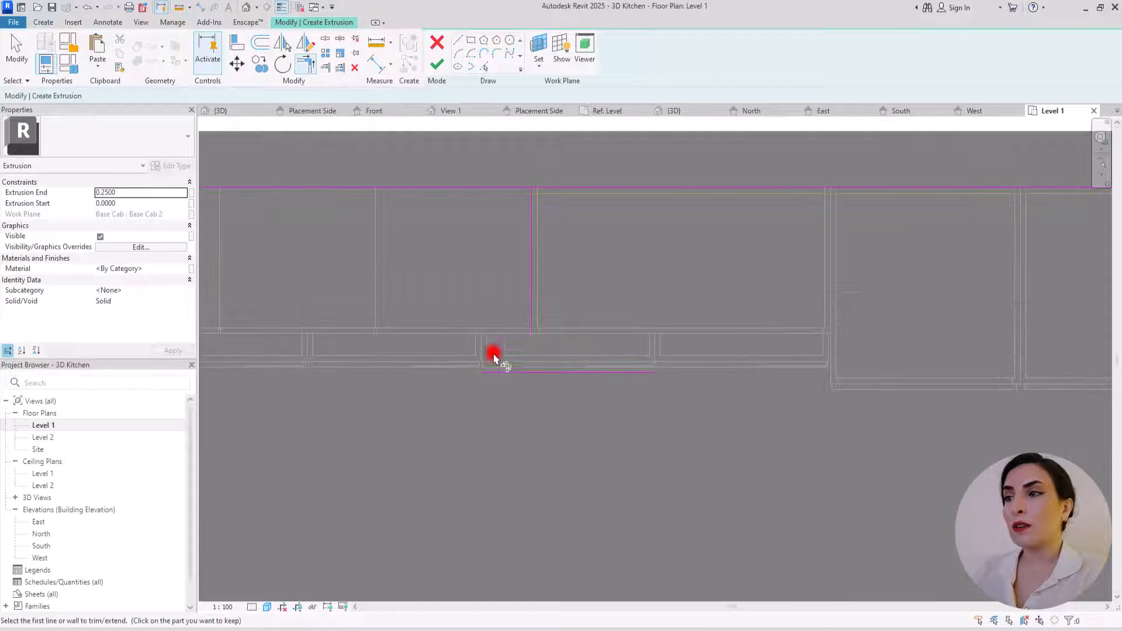
left_click(534, 296)
key("Escape")
scroll(744, 238, "up", 1)
Move the longer run's end sketch line to the side of the adjacent tall cabinet and finish the extrusion sketch.
mouse_move(632, 240)
middle_mouse_down()
mouse_move(744, 238)
mouse_move(590, 314)
middle_mouse_up()
left_click(482, 296)
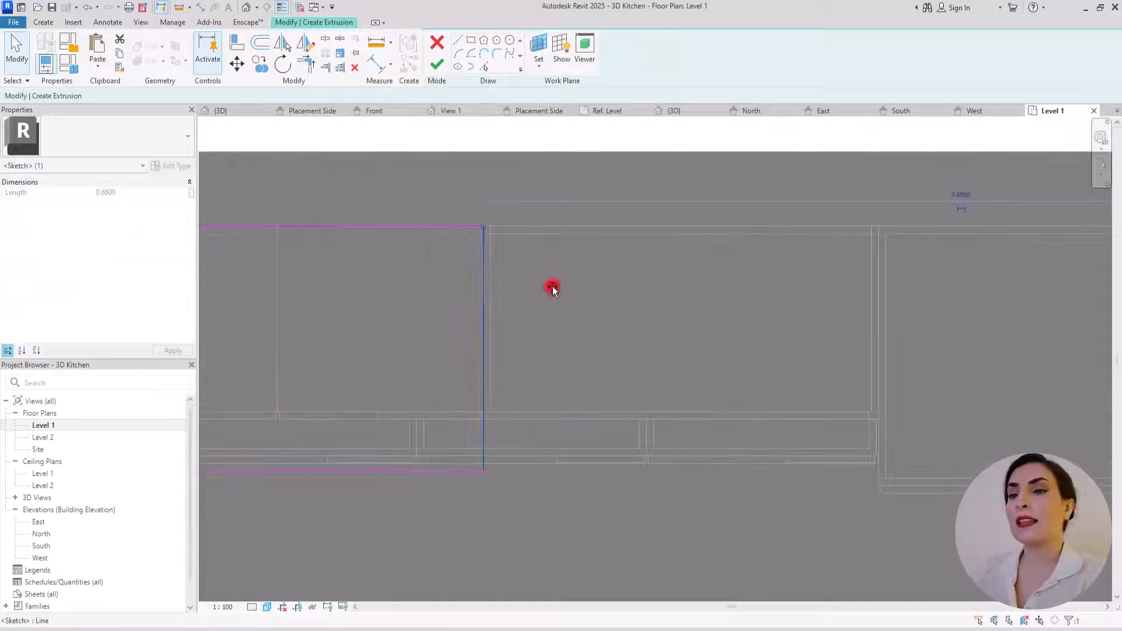
left_click_drag(872, 316, 879, 316)
key("Escape")
scroll(734, 236, "down", 6)
scroll(433, 271, "up", 2)
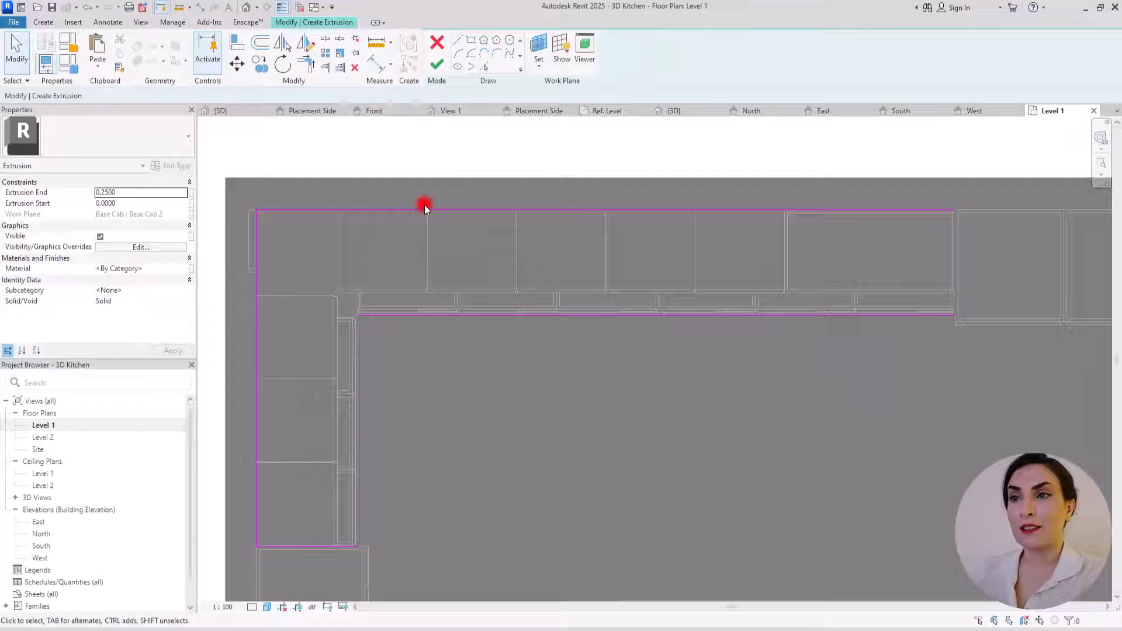
left_click(434, 68)
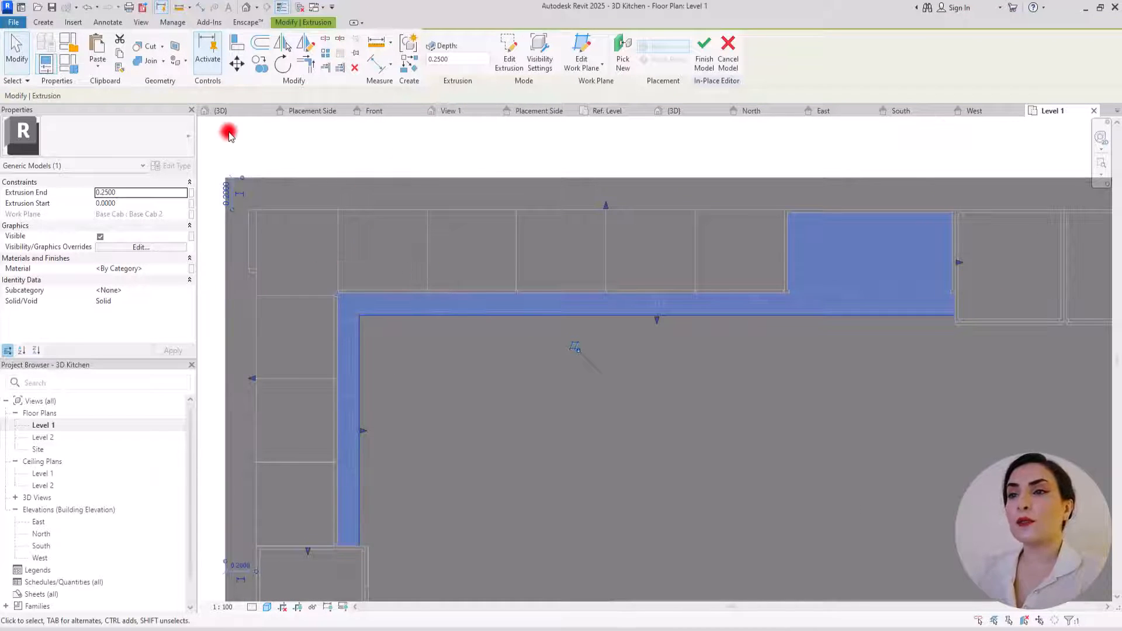
Return to the 3D view and set the countertop's Extrusion End to 0.03.
left_click(231, 111)
middle_click_drag(433, 338, 326, 363, "shift")
left_click(119, 193)
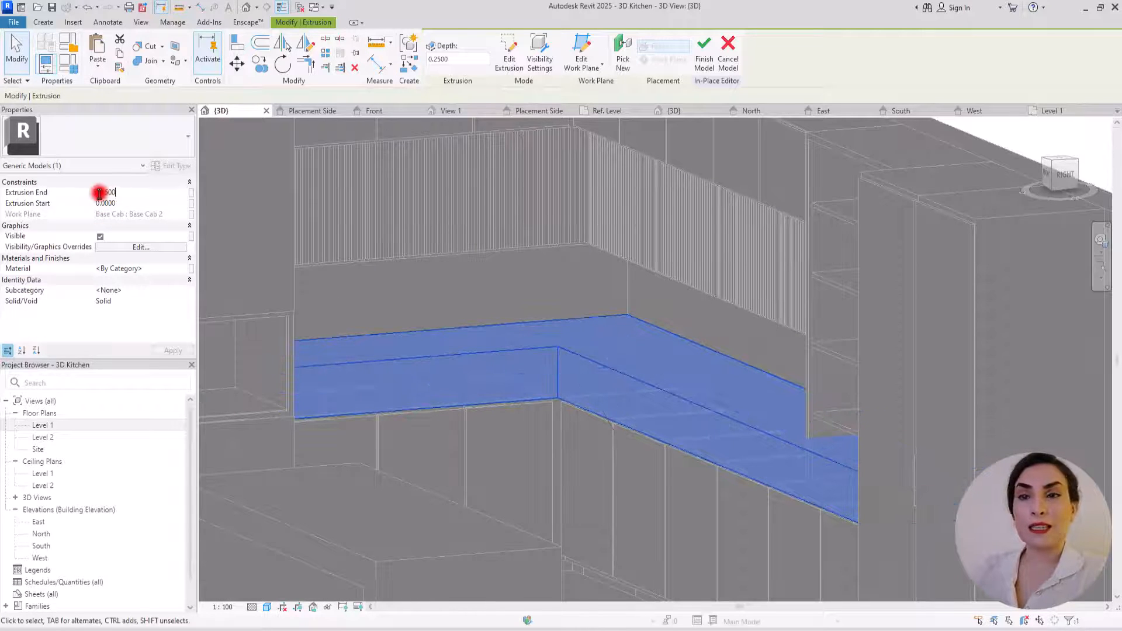
type("03")
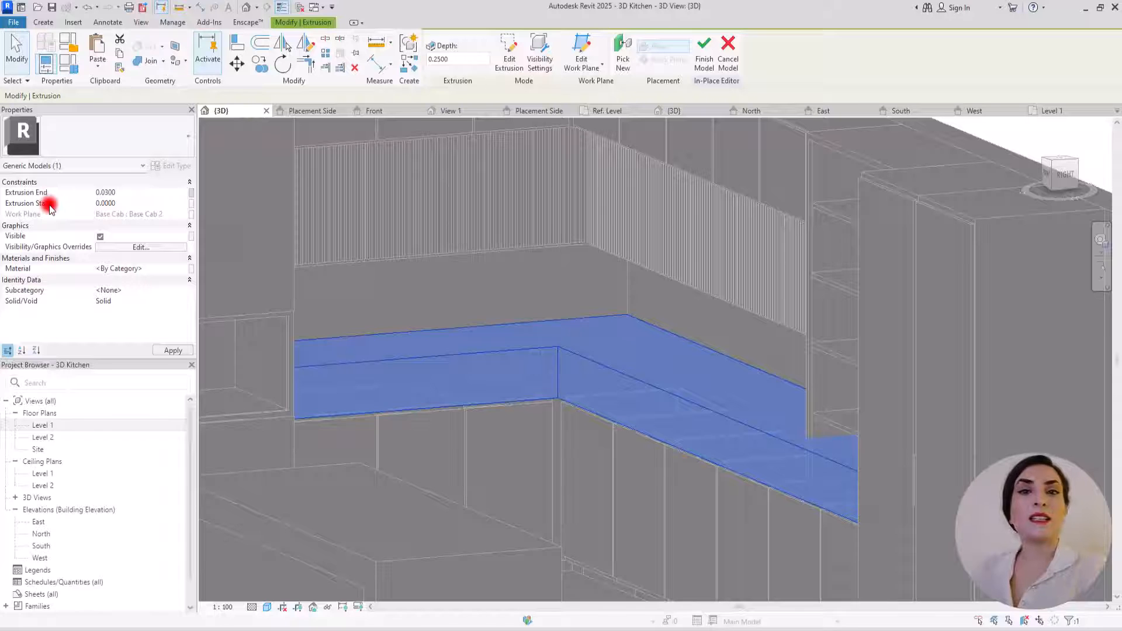
left_click(391, 306)
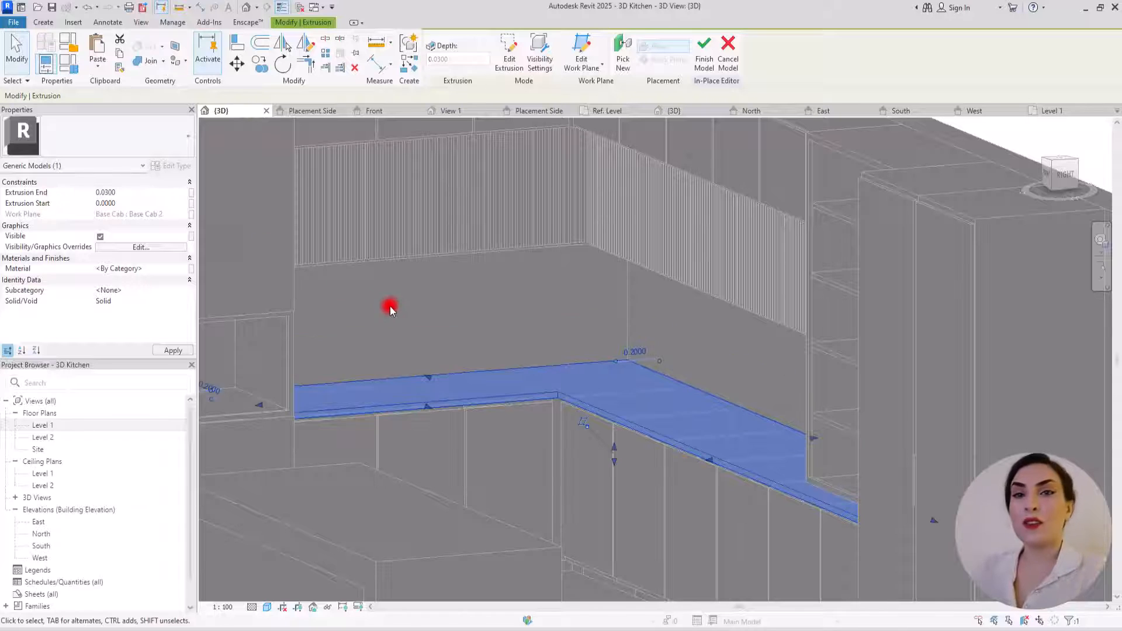
left_click(492, 288)
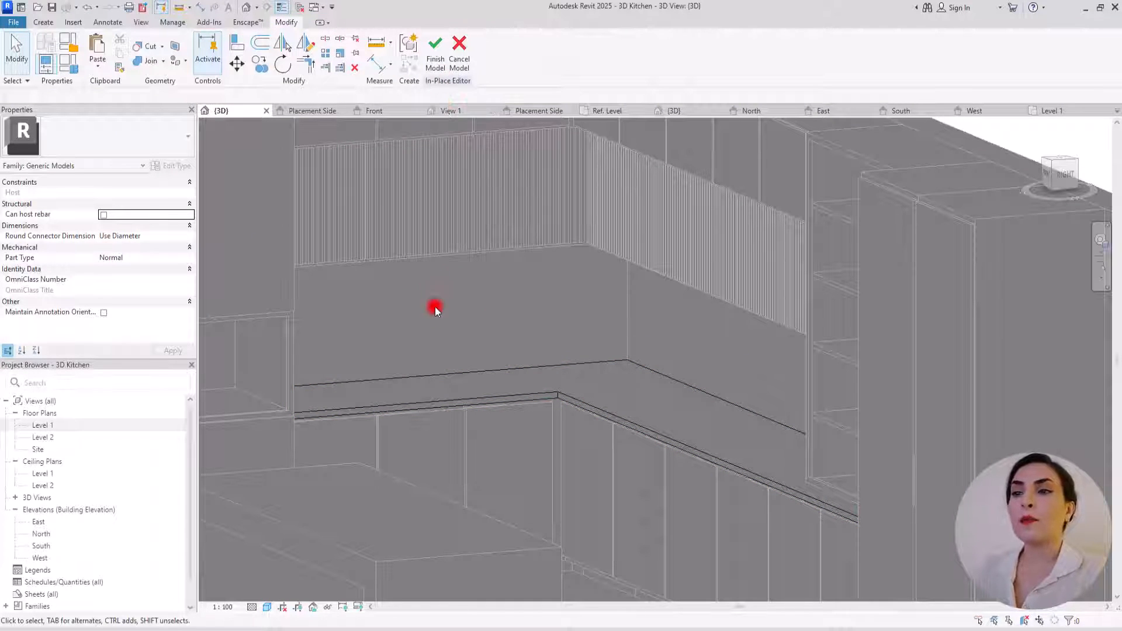
Check the countertop around the corner, finish the in-place model, and dismiss the save reminder without saving.
scroll(278, 417, "up", 2)
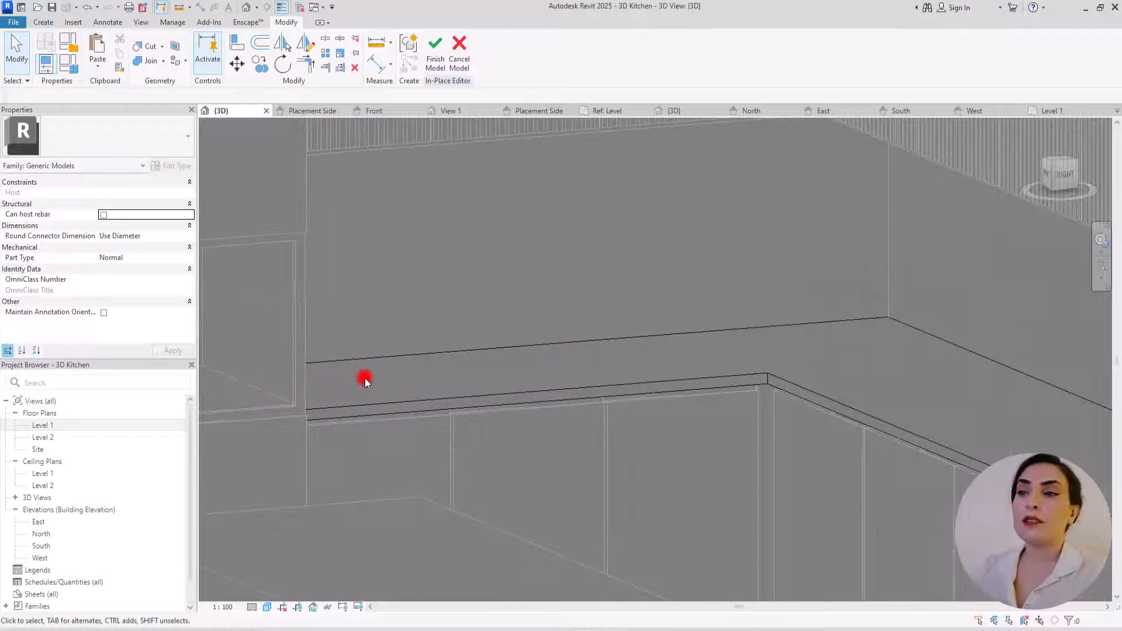
scroll(402, 367, "down", 2)
scroll(600, 389, "down", 3)
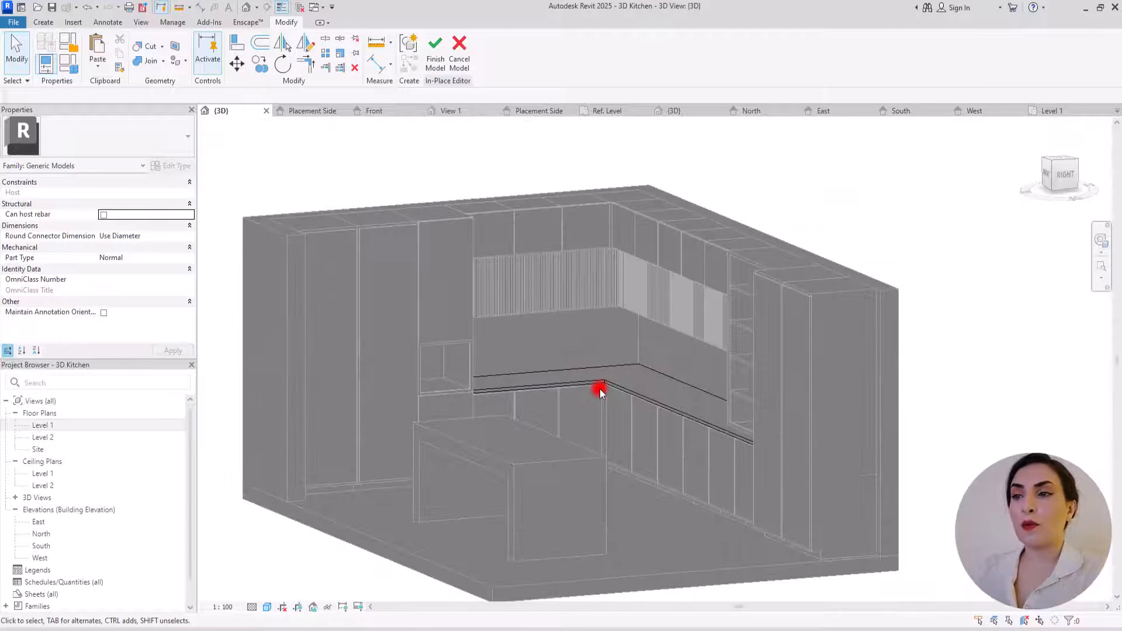
scroll(634, 429, "up", 2)
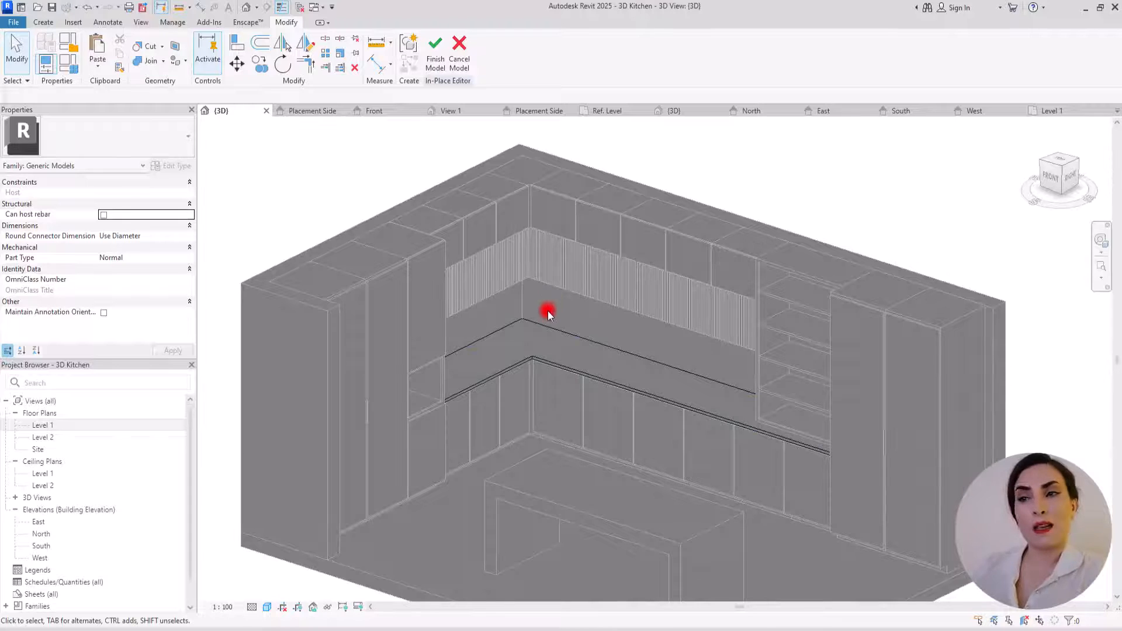
scroll(497, 365, "up", 4)
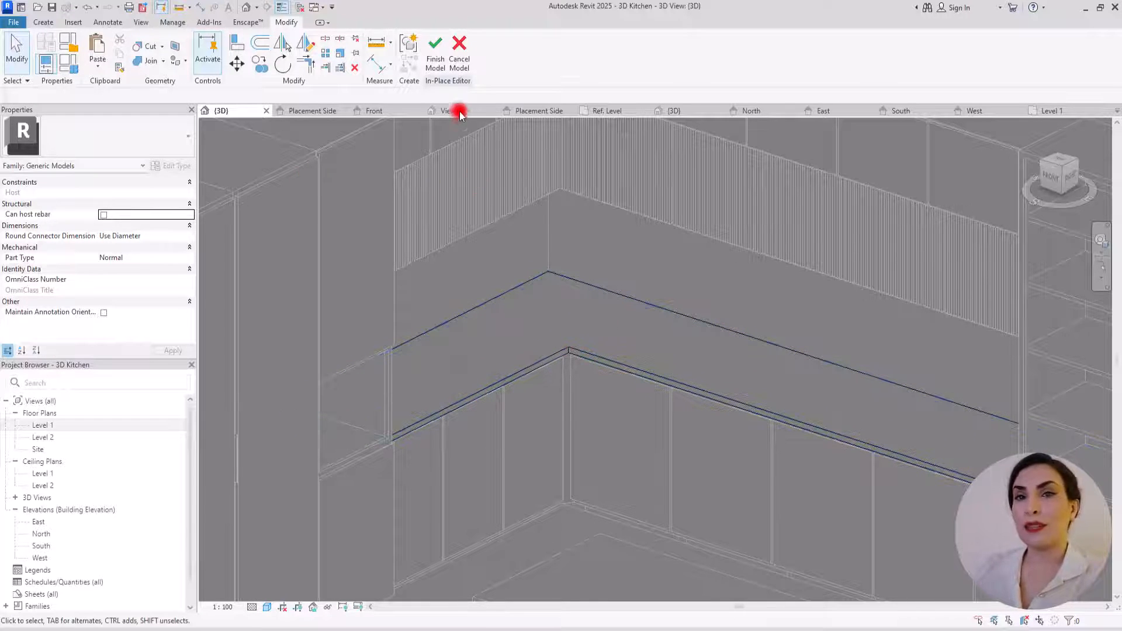
left_click(434, 47)
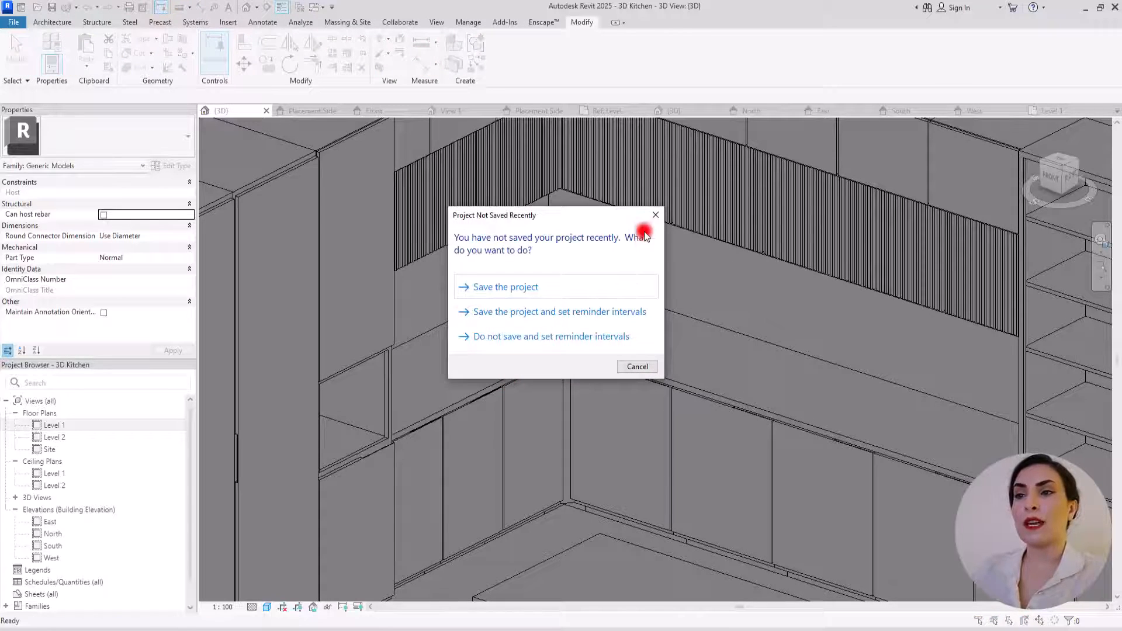
left_click(655, 219)
Start placing a component, choose the Decoration (40) type, and place it on the floor beside the island.
scroll(513, 360, "down", 5)
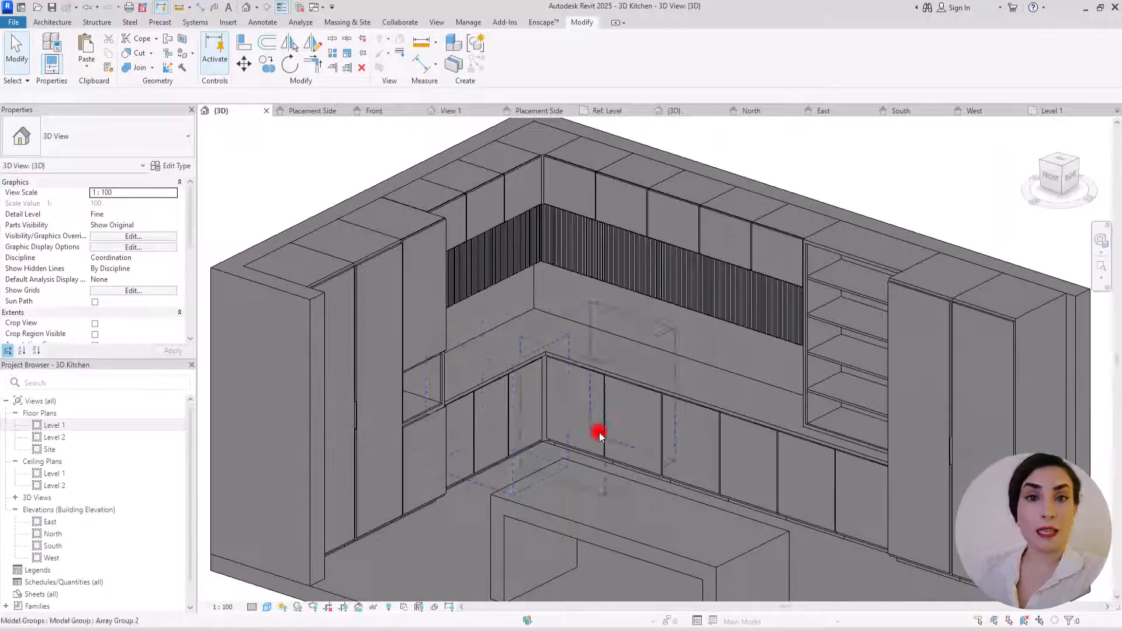
middle_click_drag(599, 431, 564, 468, "shift")
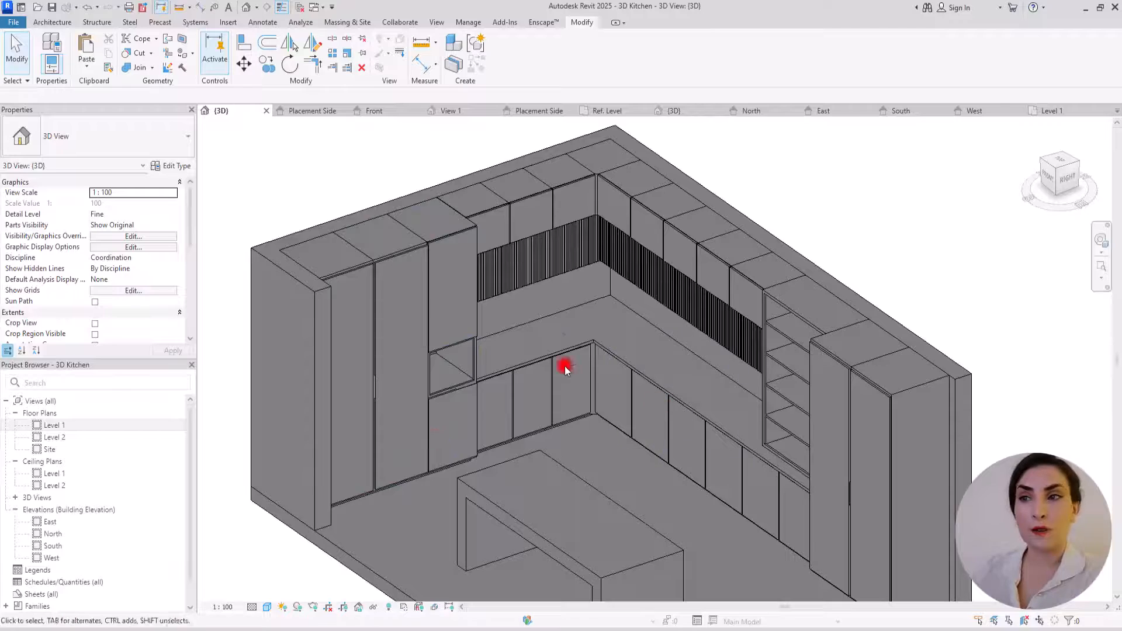
scroll(565, 368, "up", 4)
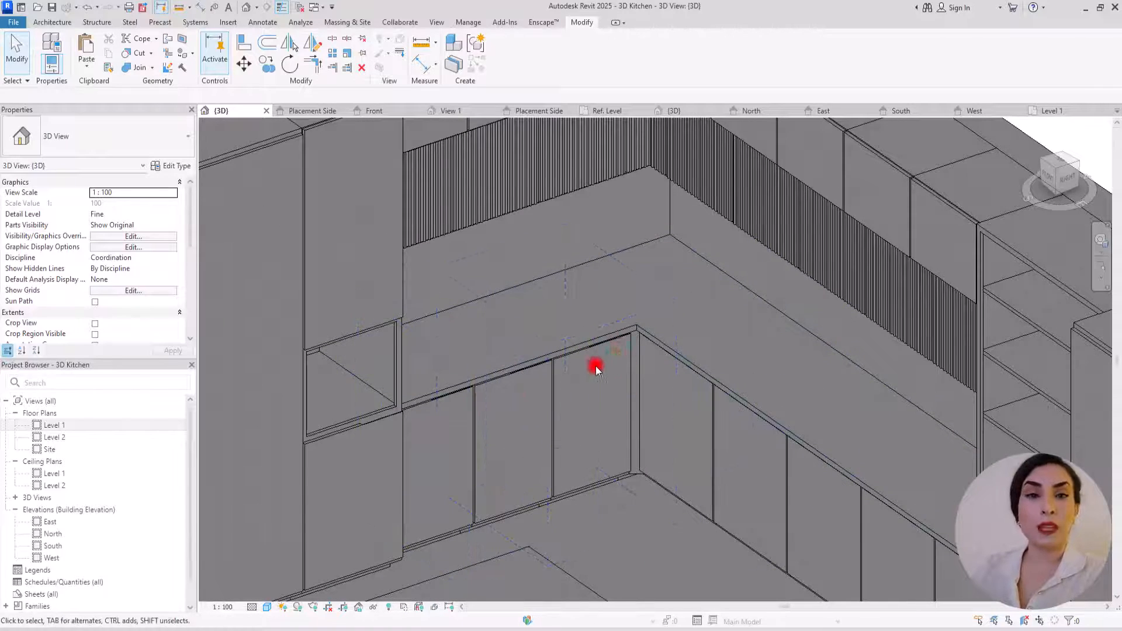
scroll(613, 340, "down", 5)
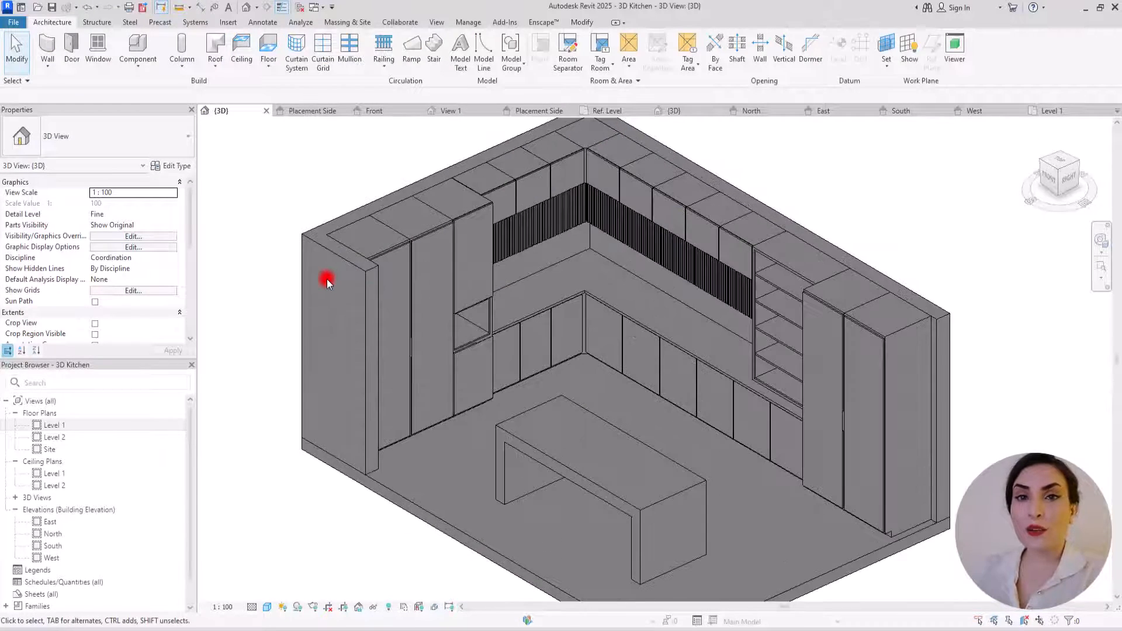
scroll(329, 269, "down", 2)
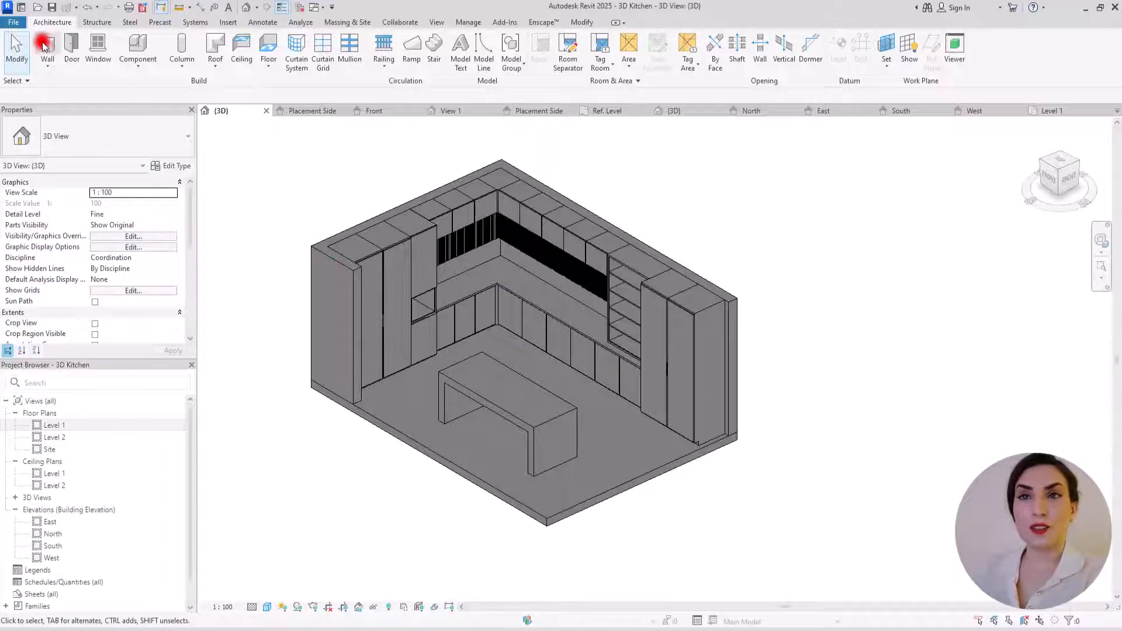
left_click(138, 63)
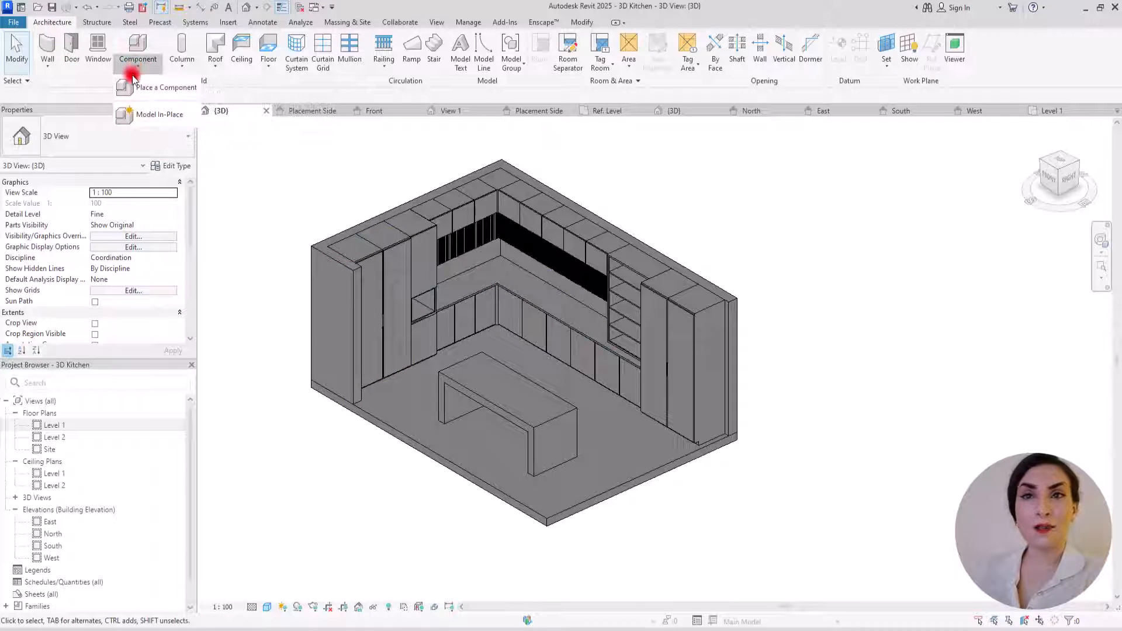
left_click(167, 90)
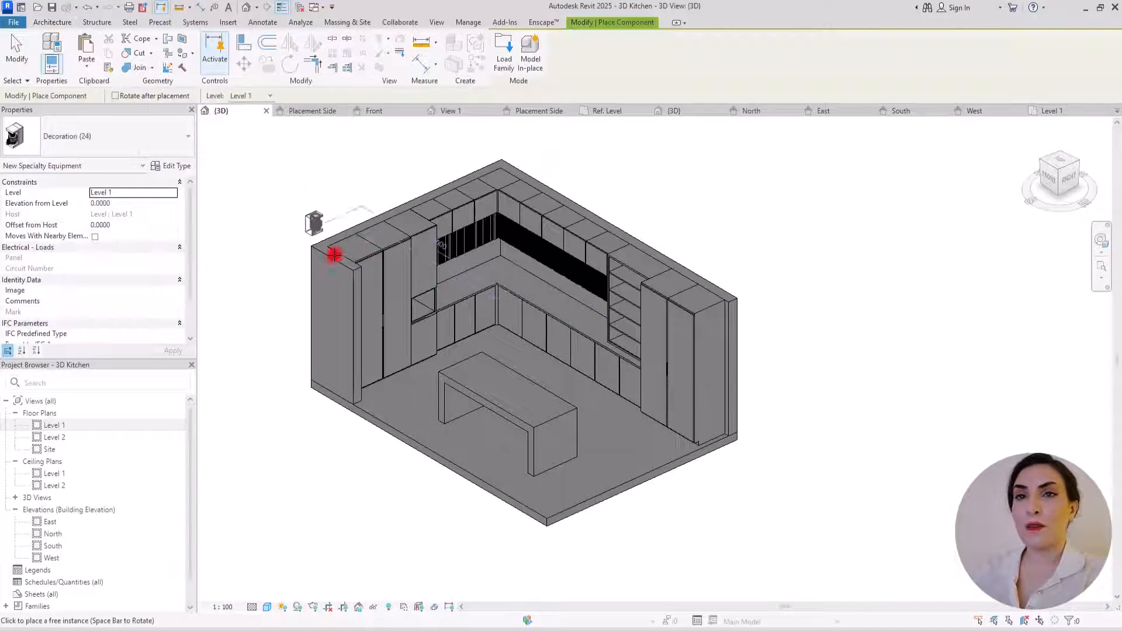
scroll(437, 307, "up", 1)
scroll(437, 307, "up", 2)
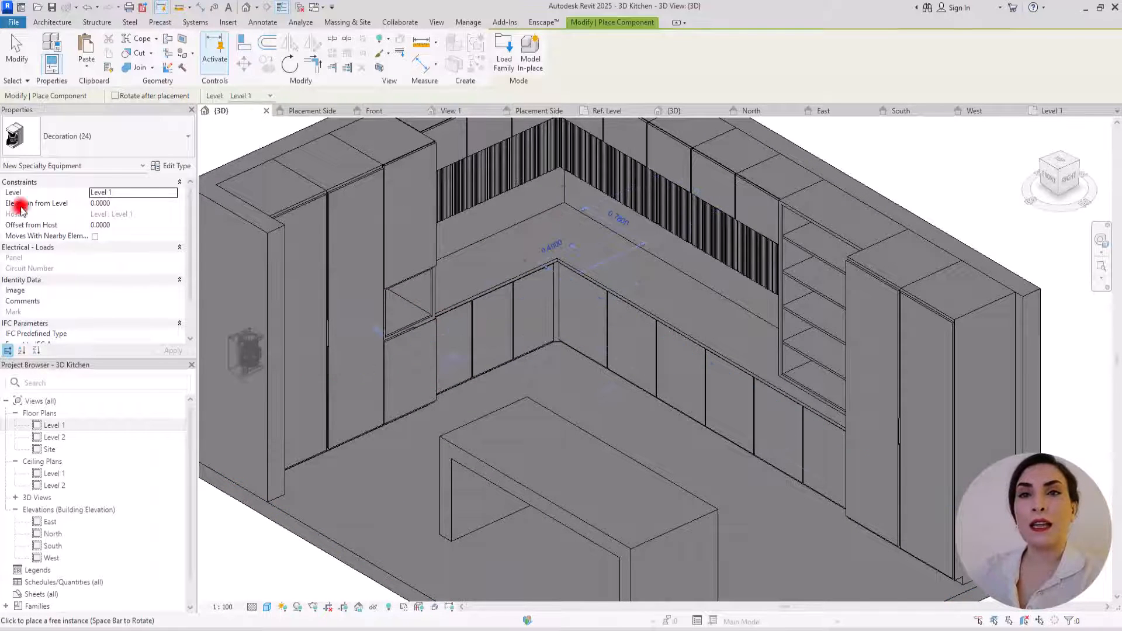
left_click(65, 132)
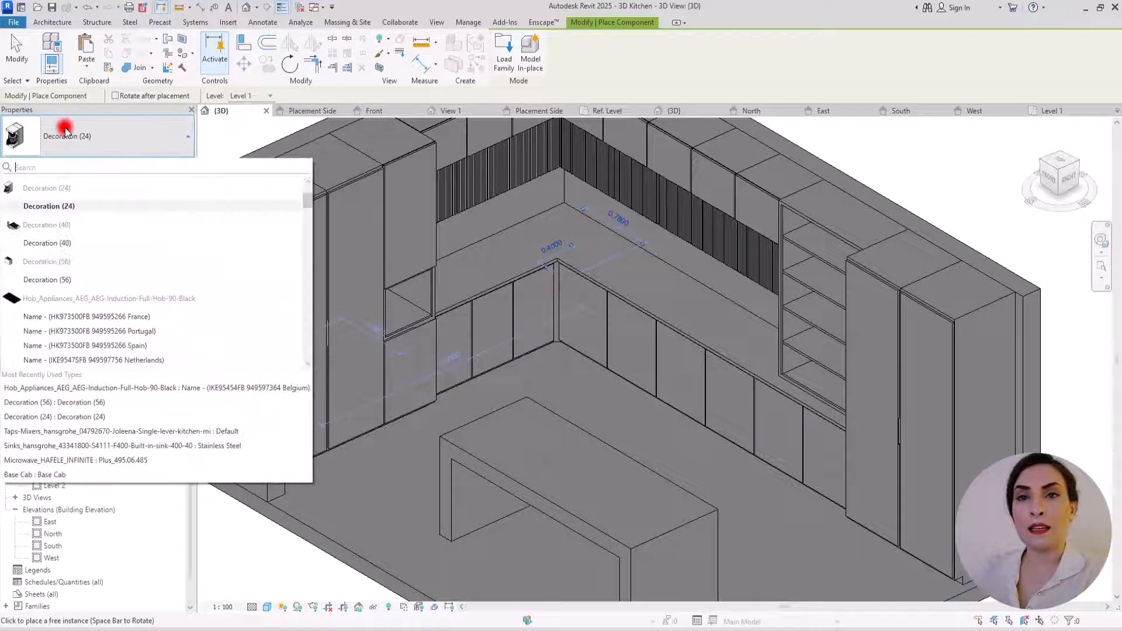
left_click(48, 244)
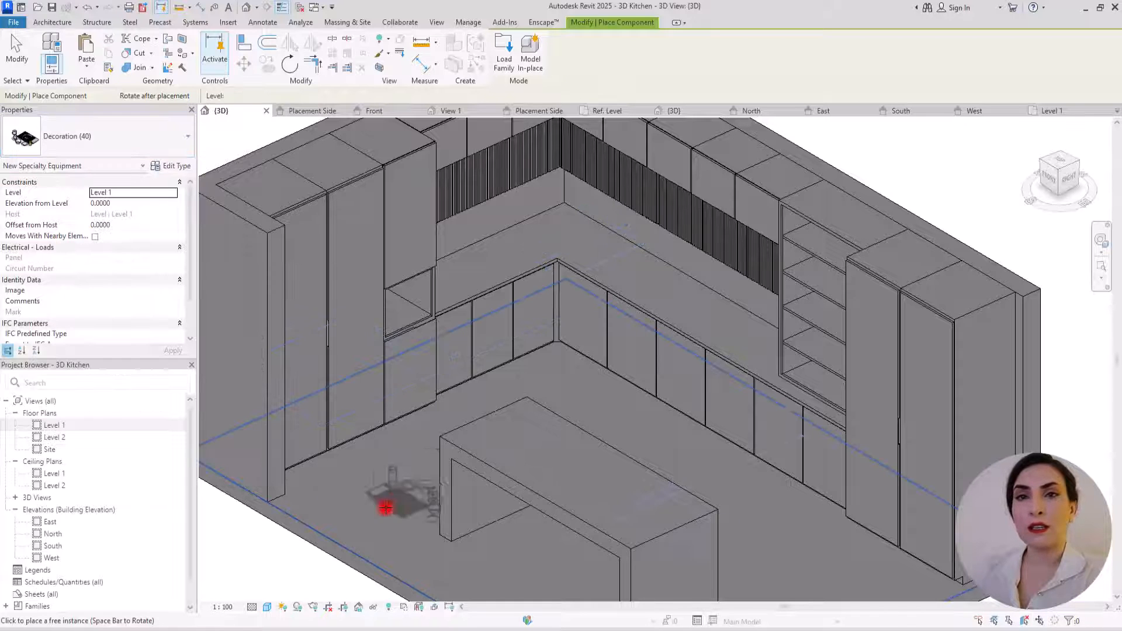
Place Decoration (56), Decoration (24), the microwave, induction hob, built-in sink and mixer tap on the floor around the island.
left_click(69, 137)
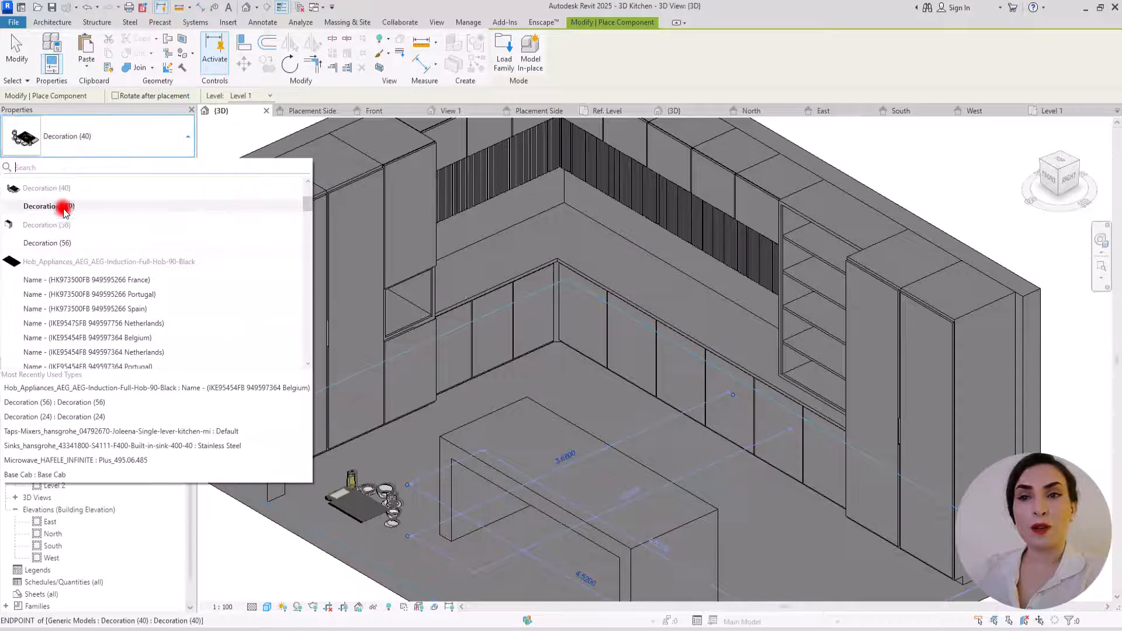
left_click(59, 244)
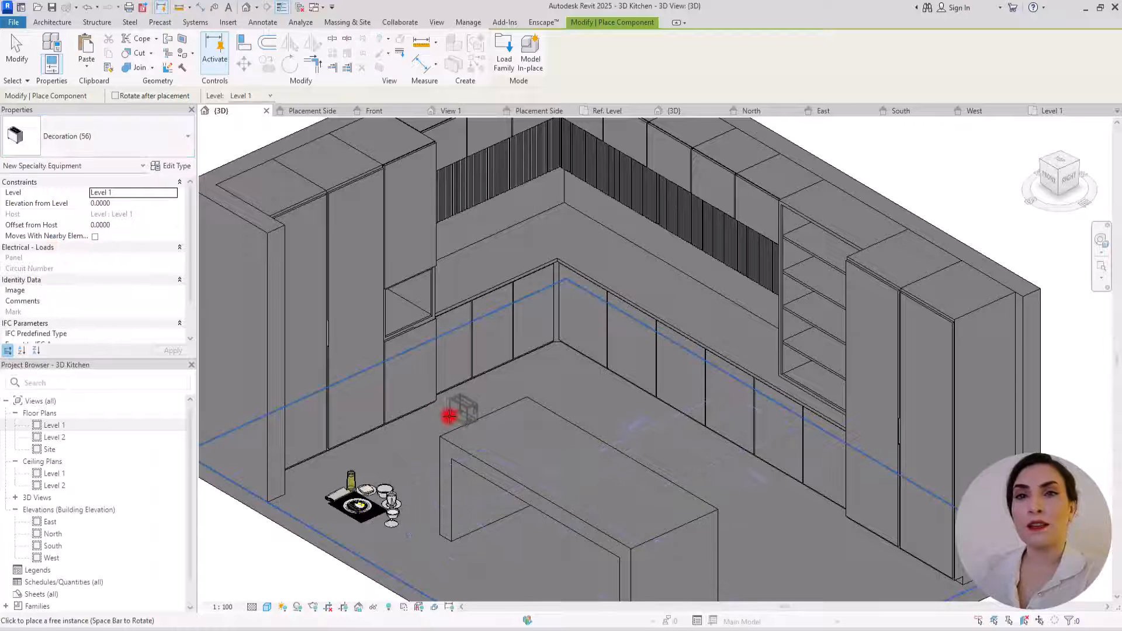
left_click(125, 135)
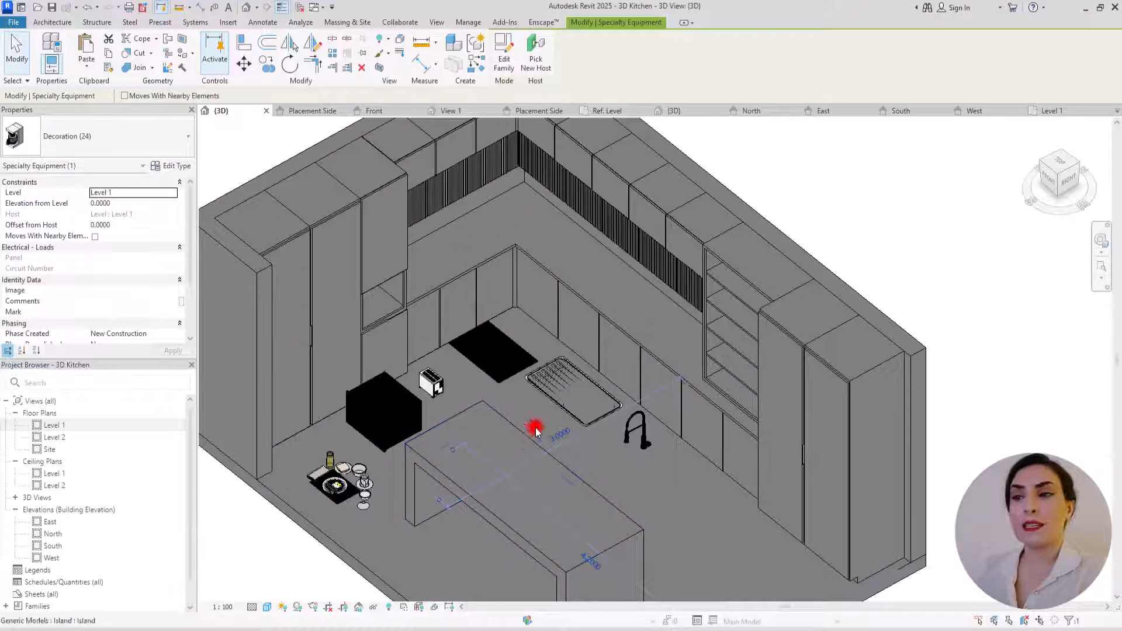
From the front view, raise the built-in sink off the floor until its rim meets the countertop surface, at an elevation of about 0.90.
left_click(573, 413)
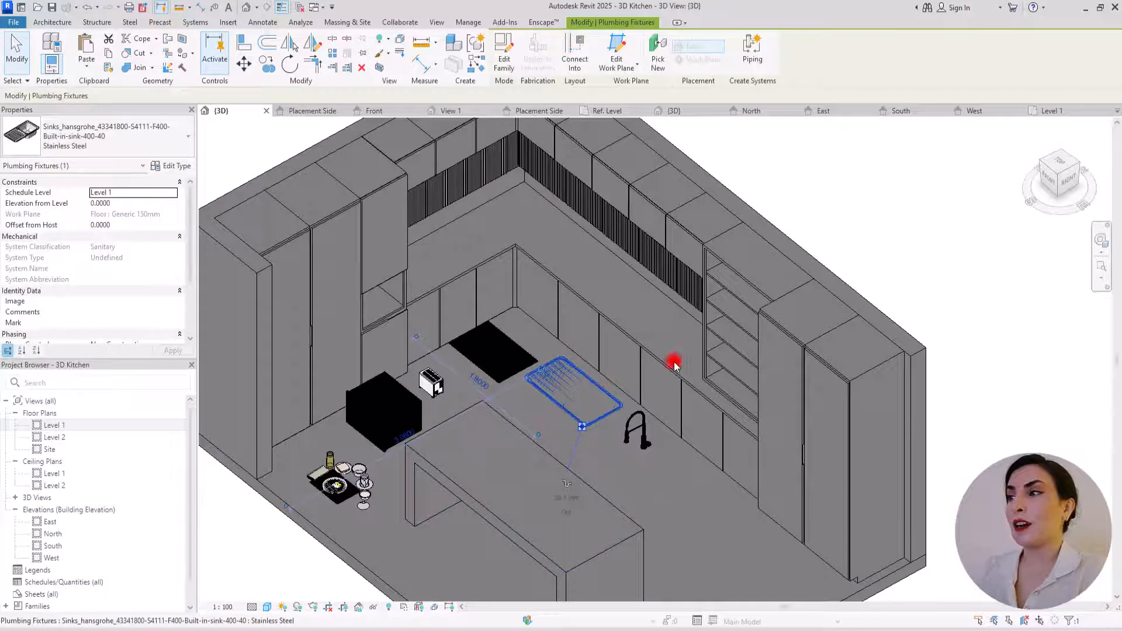
left_click(1048, 178)
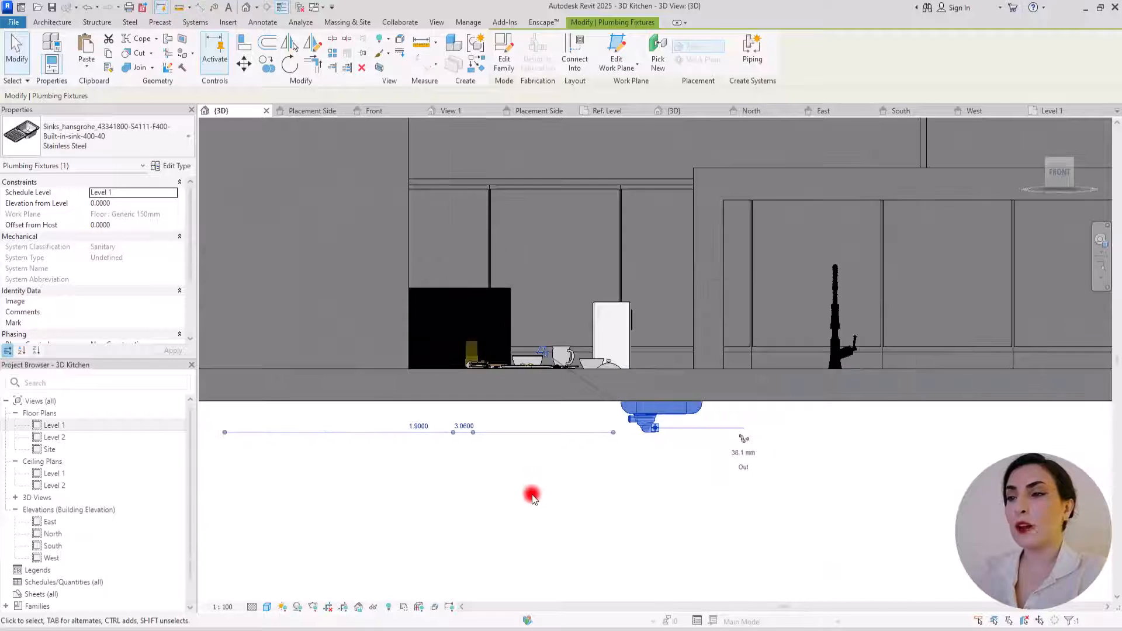
scroll(613, 421, "down", 3)
scroll(614, 408, "up", 3)
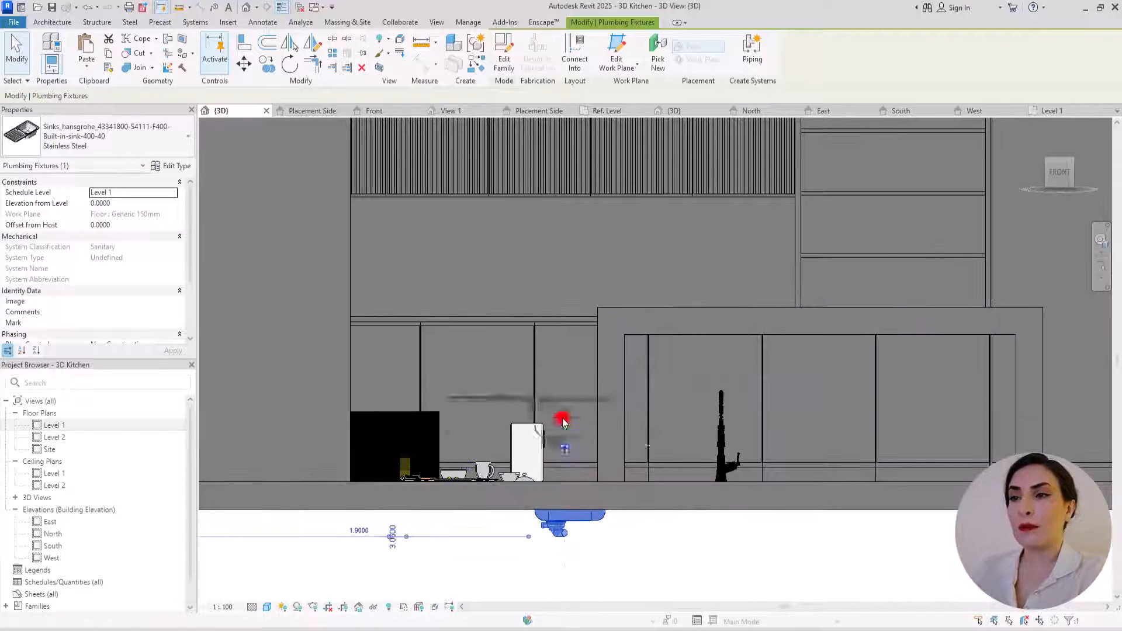
left_click_drag(563, 422, 545, 366)
scroll(405, 299, "up", 1)
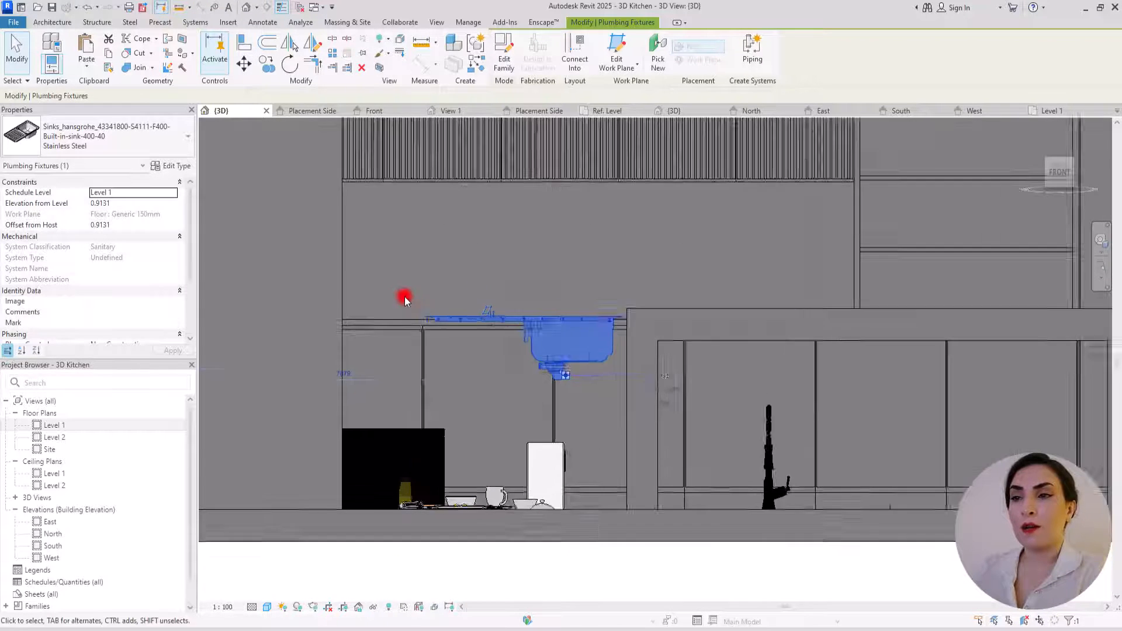
scroll(443, 327, "up", 5)
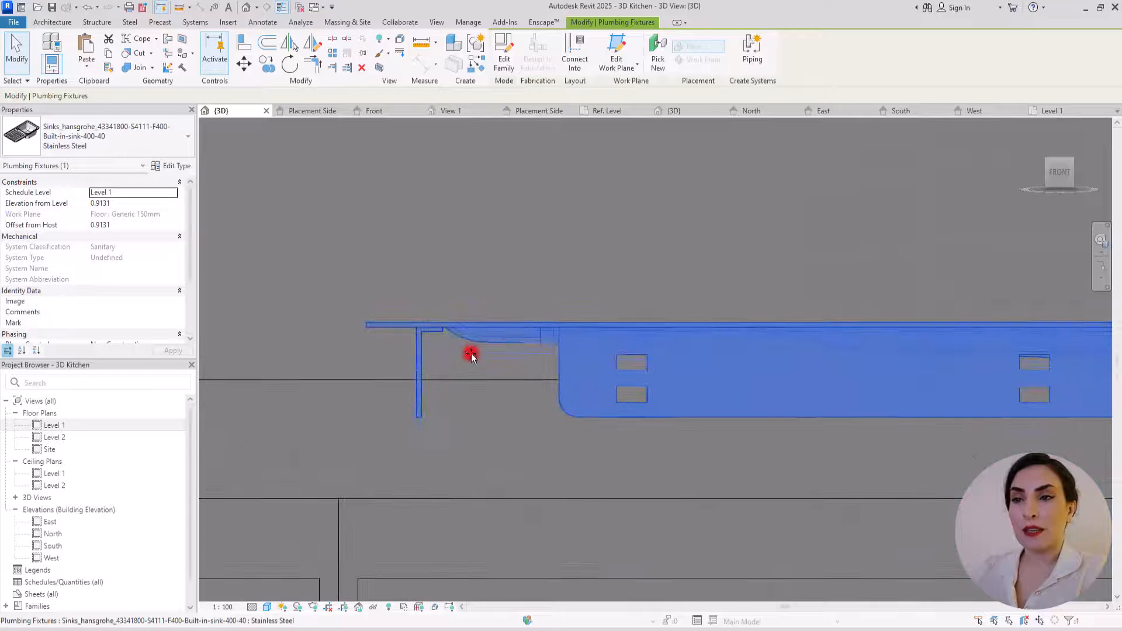
left_click_drag(471, 357, 461, 377)
scroll(457, 332, "up", 4)
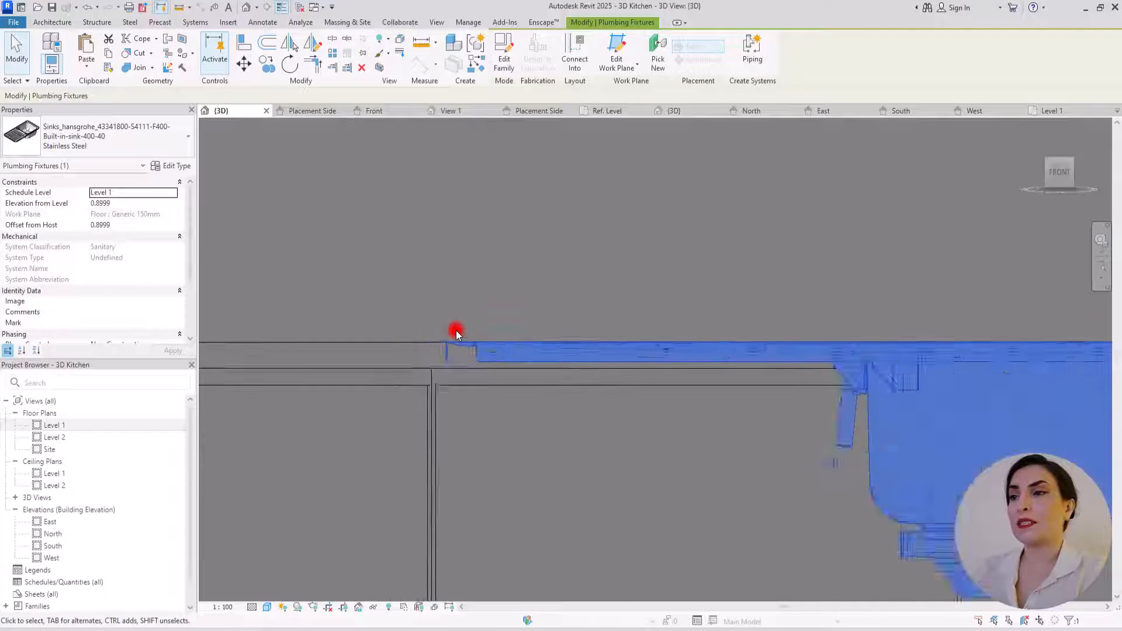
scroll(456, 330, "down", 5)
middle_click_drag(458, 325, 468, 524, "shift")
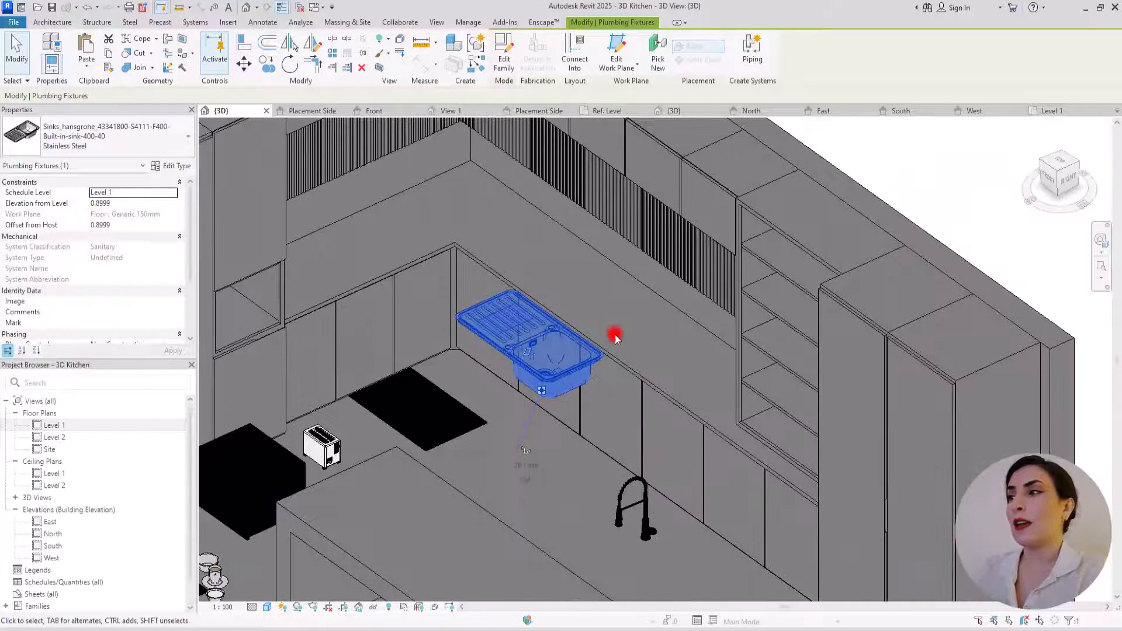
Show the kitchen from the right side in wireframe display, focused on the sink.
left_click(1070, 186)
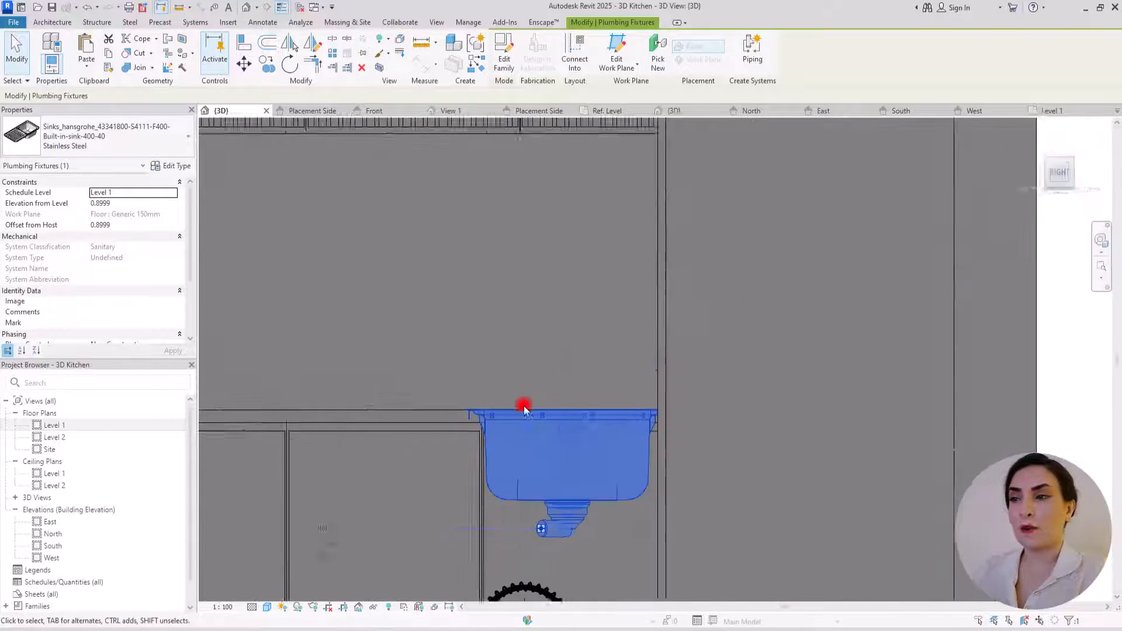
scroll(618, 352, "up", 3)
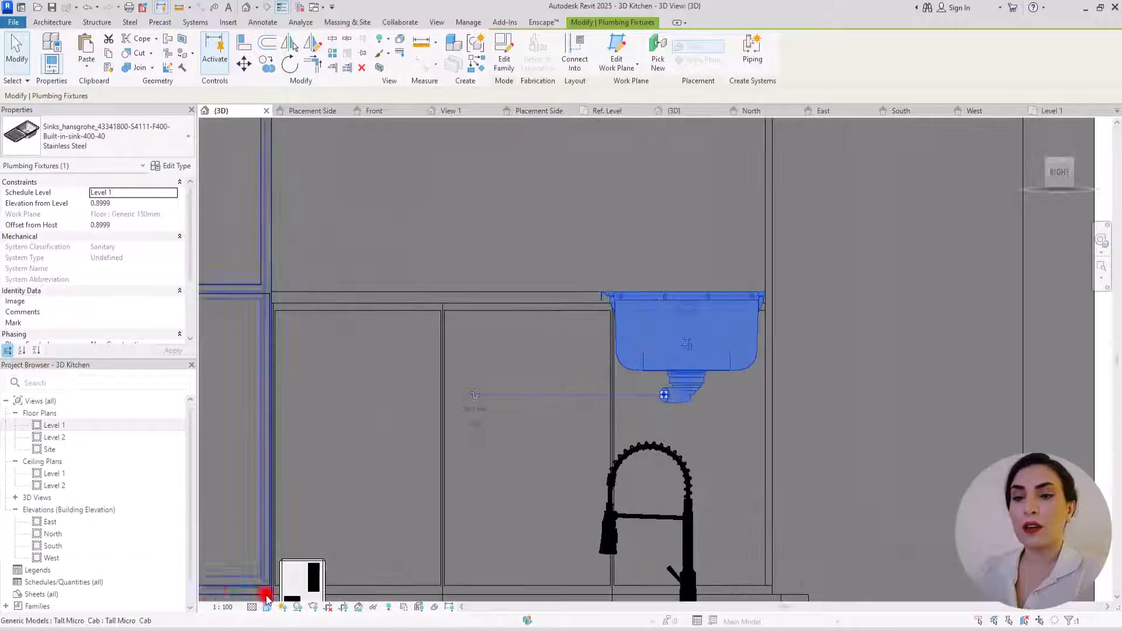
left_click(266, 607)
left_click(294, 533)
scroll(764, 323, "up", 3)
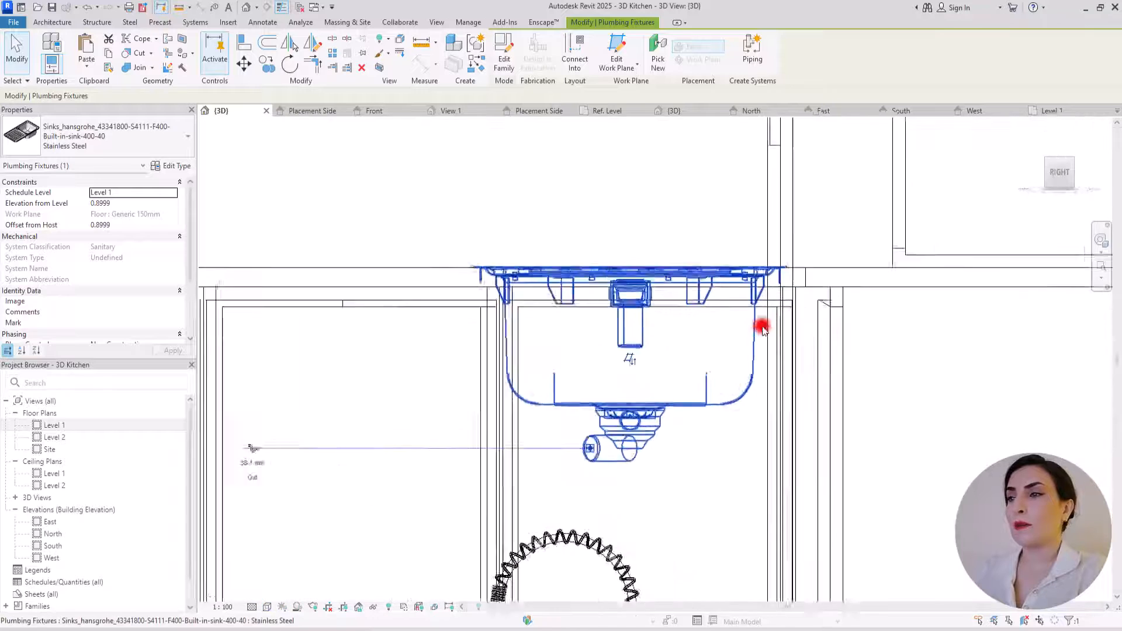
Move the sink horizontally back over the long countertop run, keeping its rim at an elevation of 0.9000.
scroll(587, 286, "up", 2)
left_click(815, 283)
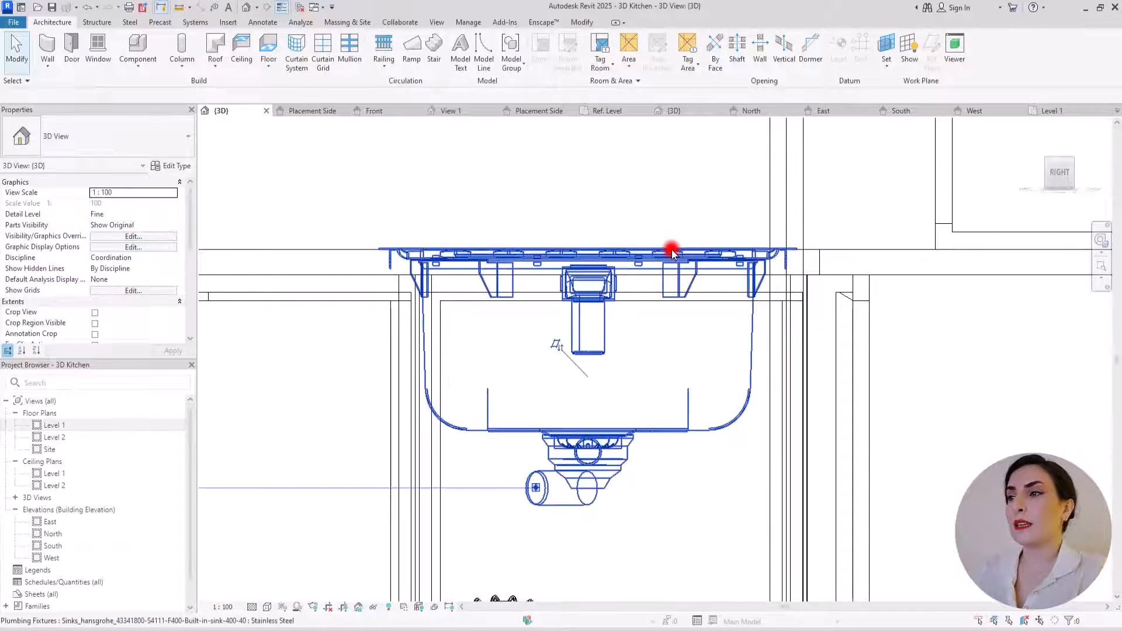
left_click(609, 247)
left_click_drag(609, 248, 1027, 246, "ctrl")
scroll(458, 261, "down", 5)
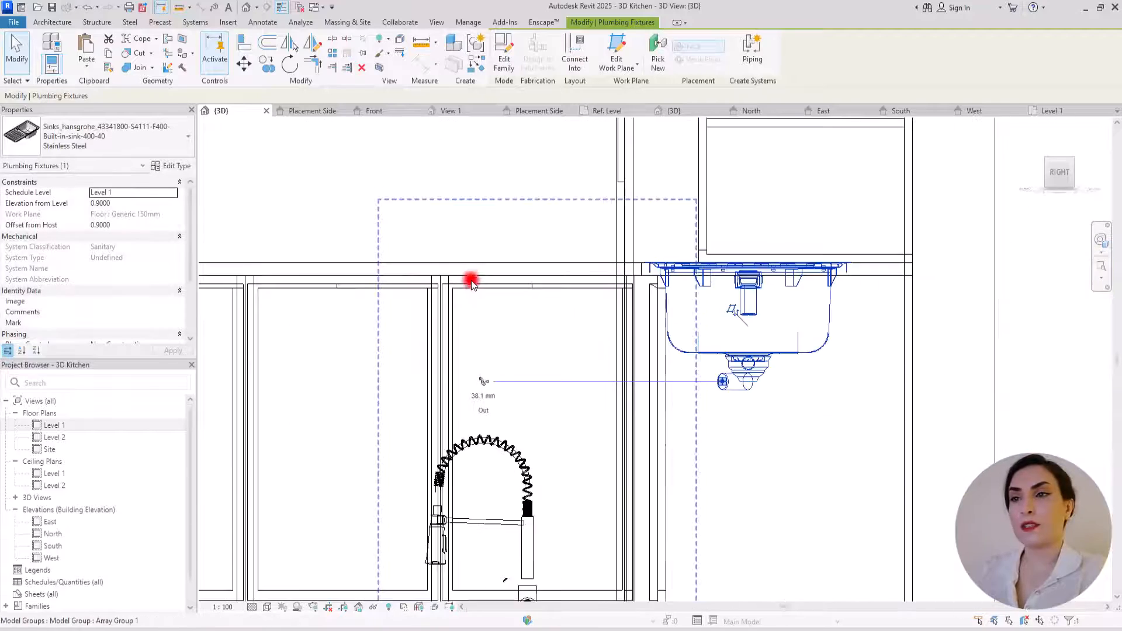
scroll(486, 283, "down", 2)
middle_click_drag(498, 298, 494, 283, "shift")
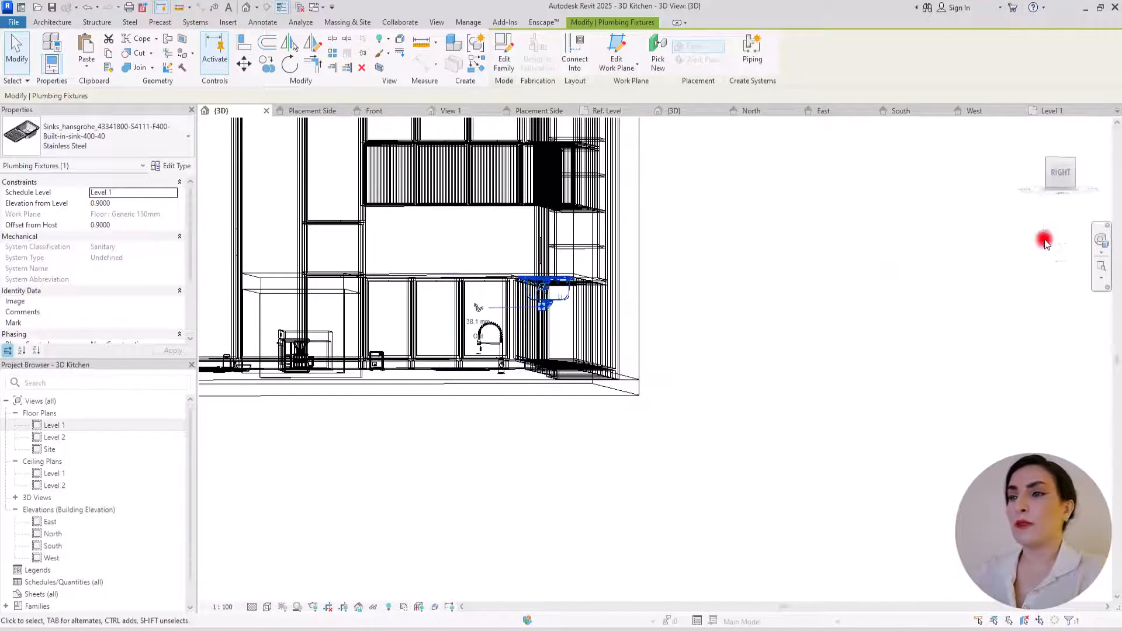
From the right view, move the mixer tap up to the sink's rear edge and the induction hob onto the countertop at elevation 0.9000.
left_click(1061, 176)
scroll(526, 278, "up", 3)
scroll(523, 310, "down", 2)
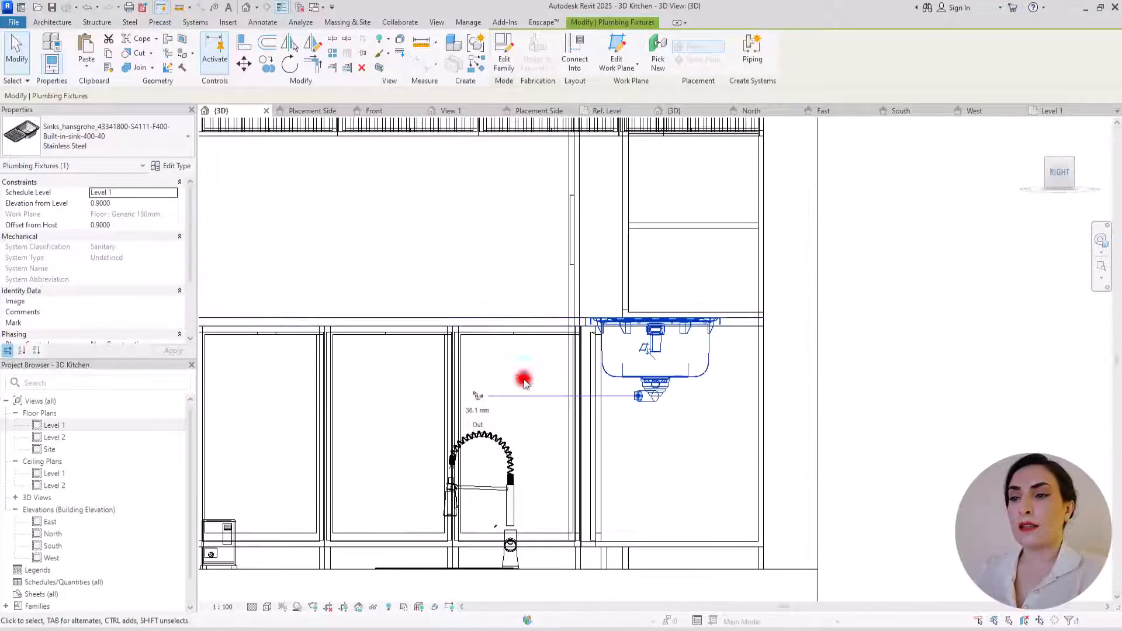
left_click(498, 444)
left_click_drag(511, 468, 728, 218, "ctrl")
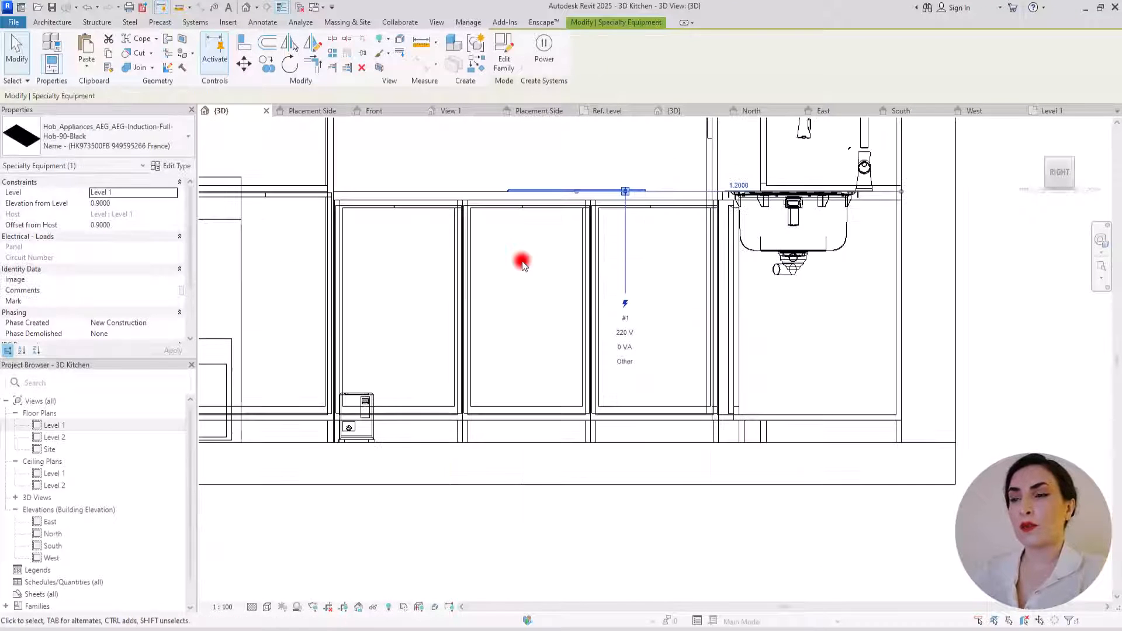
Move Decoration (56) up to the countertop at elevation 0.9000 and set Decoration (24) on the countertop near it.
scroll(583, 303, "down", 3)
left_click(491, 357)
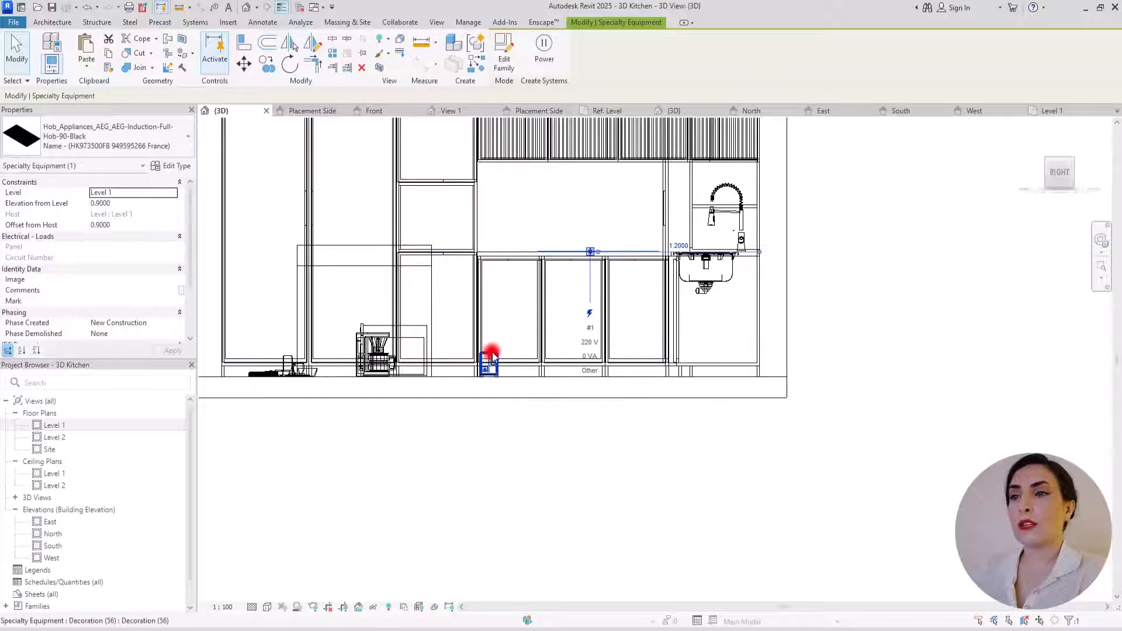
left_click_drag(526, 246, 524, 233)
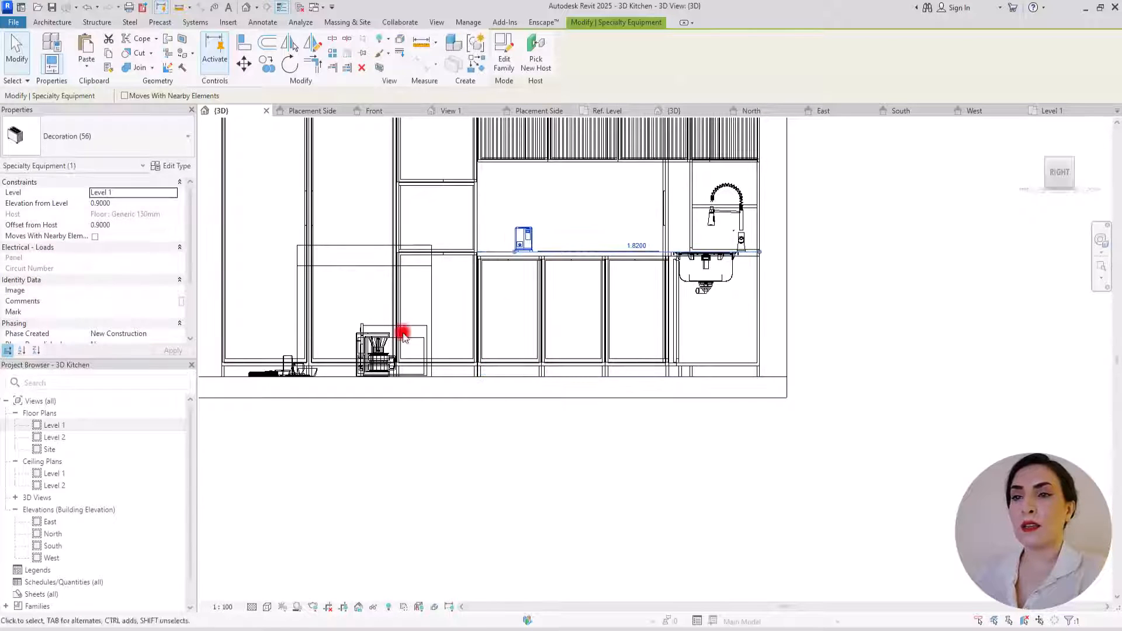
left_click(369, 339)
left_click_drag(388, 342, 514, 225)
Move the microwave into the tall cabinet's open niche at elevation about 0.96, and raise Decoration (40) to the island-top height of 0.9500.
left_click(368, 338)
left_click_drag(368, 334, 414, 205)
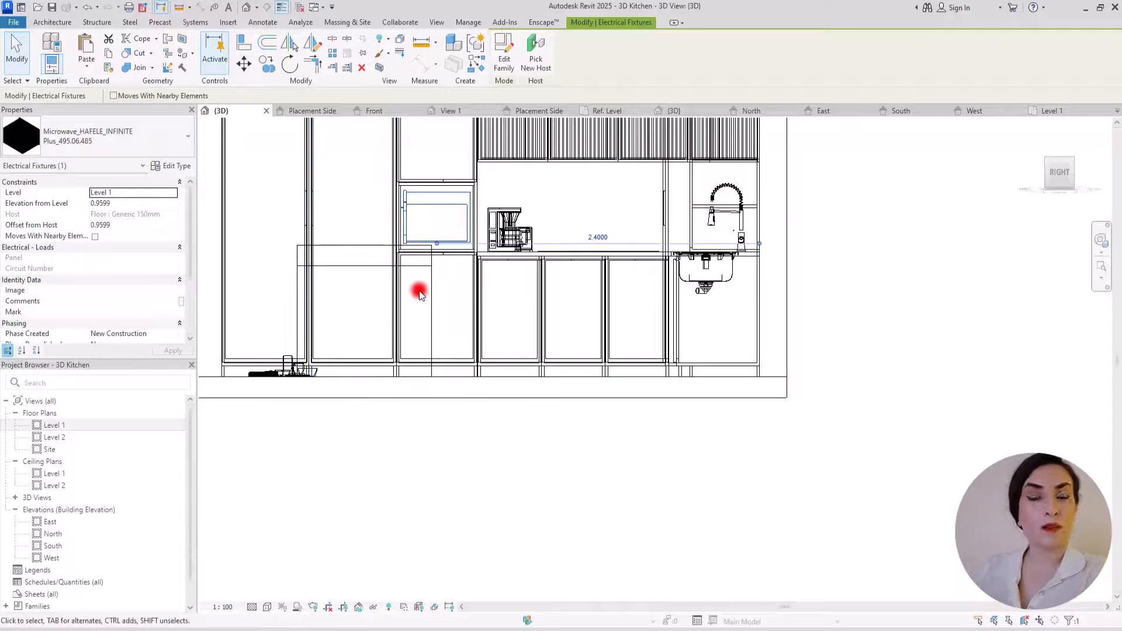
left_click(282, 362)
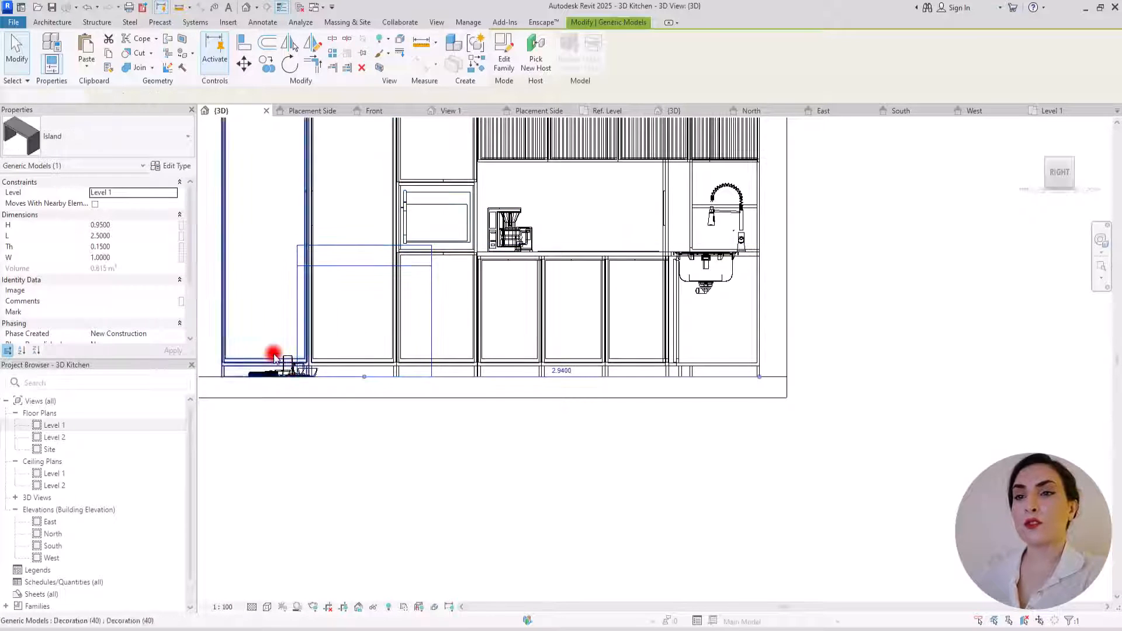
left_click_drag(285, 355, 344, 230)
scroll(468, 292, "down", 5)
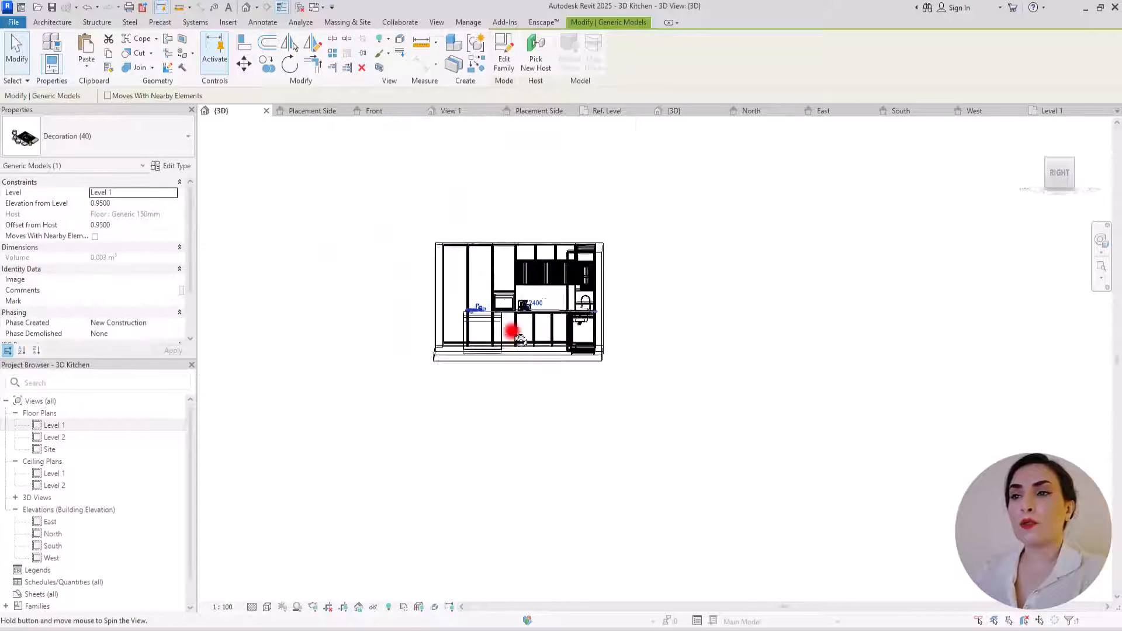
middle_click_drag(514, 326, 637, 462, "shift")
scroll(526, 295, "up", 5)
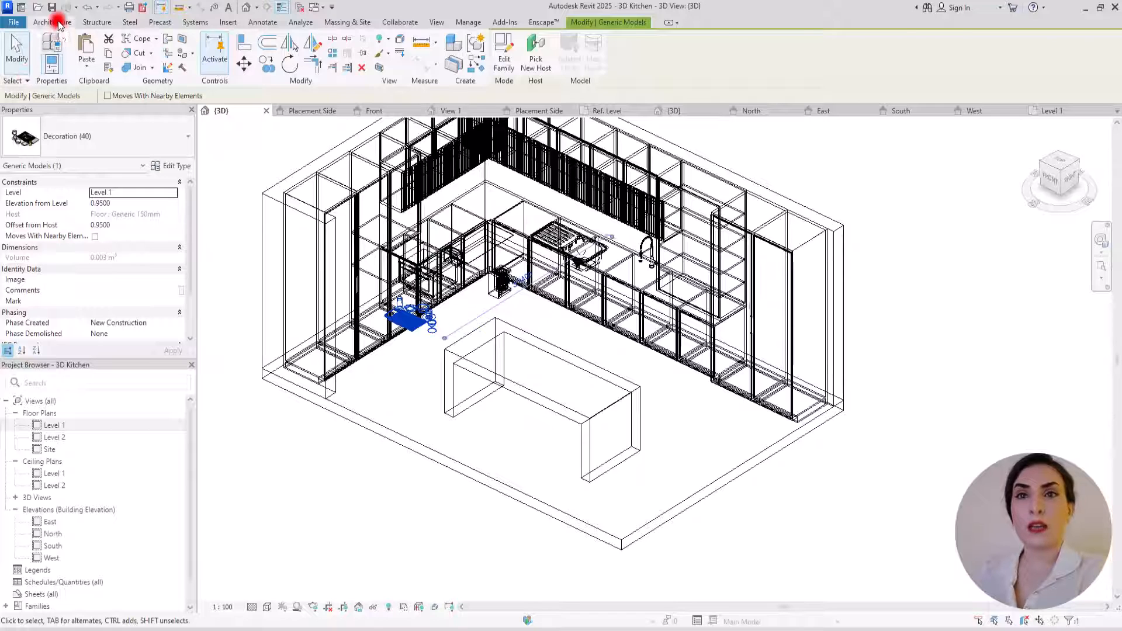
Start placing a component and choose the Curt 088 chair type.
left_click(57, 22)
left_click(61, 136)
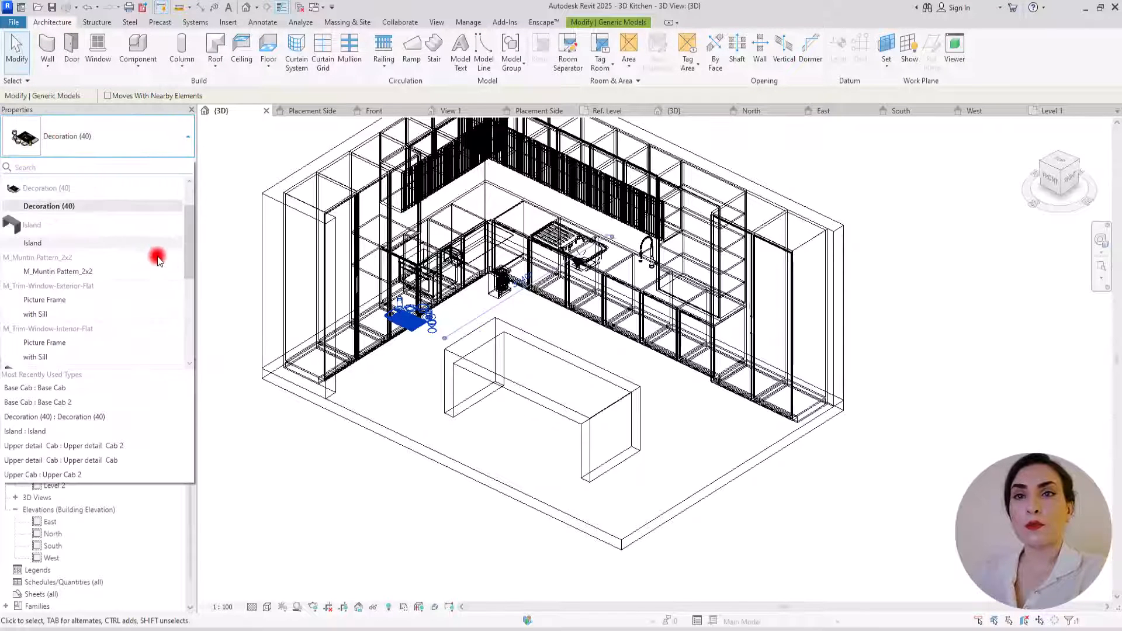
left_click_drag(195, 234, 197, 319)
left_click(248, 248)
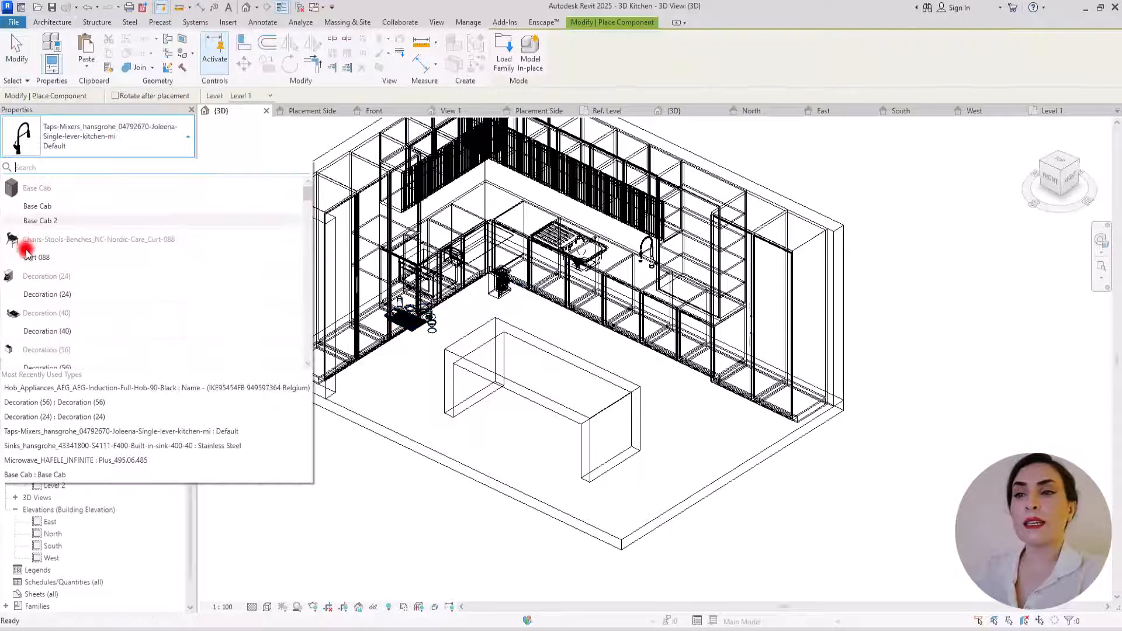
left_click(45, 257)
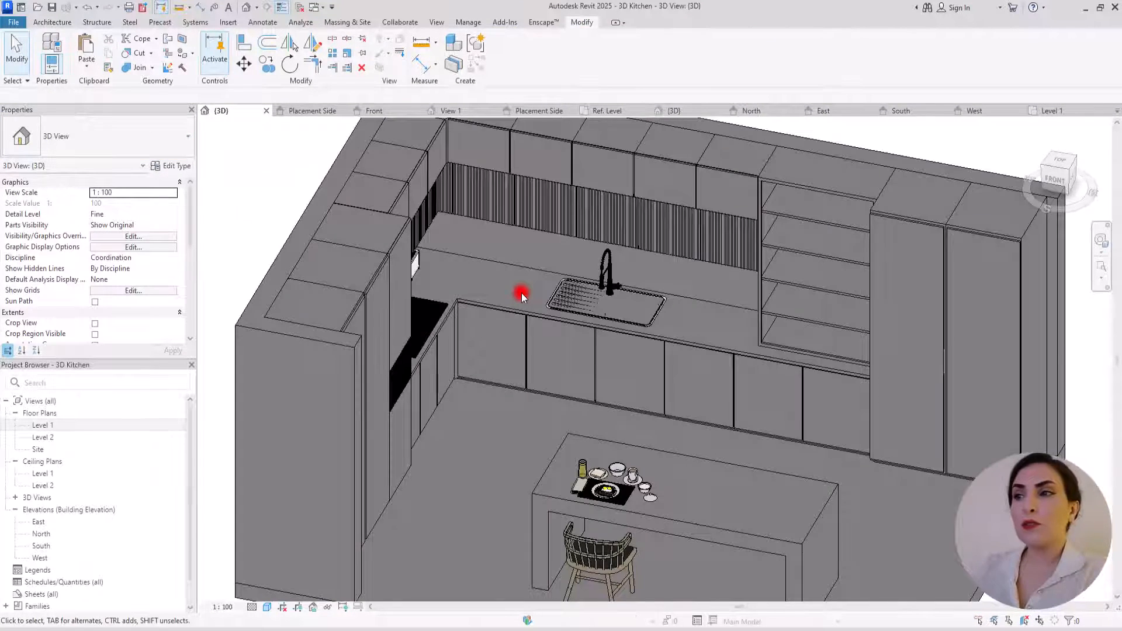
Select the continuous countertop around the sink and open its in-place model for editing.
scroll(522, 296, "up", 3)
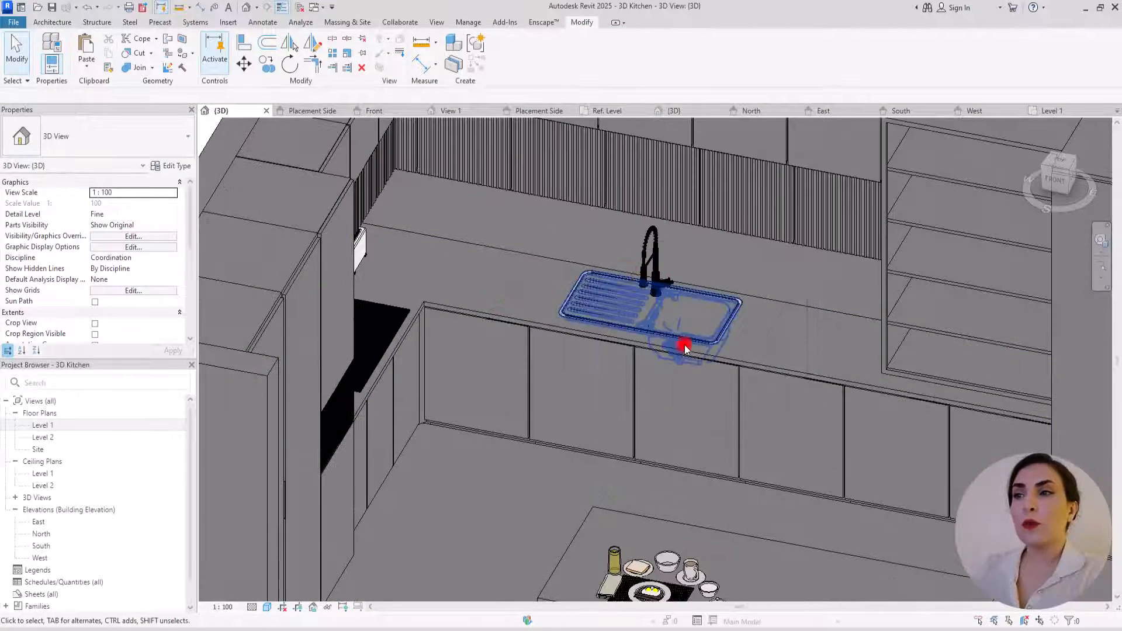
scroll(556, 291, "up", 2)
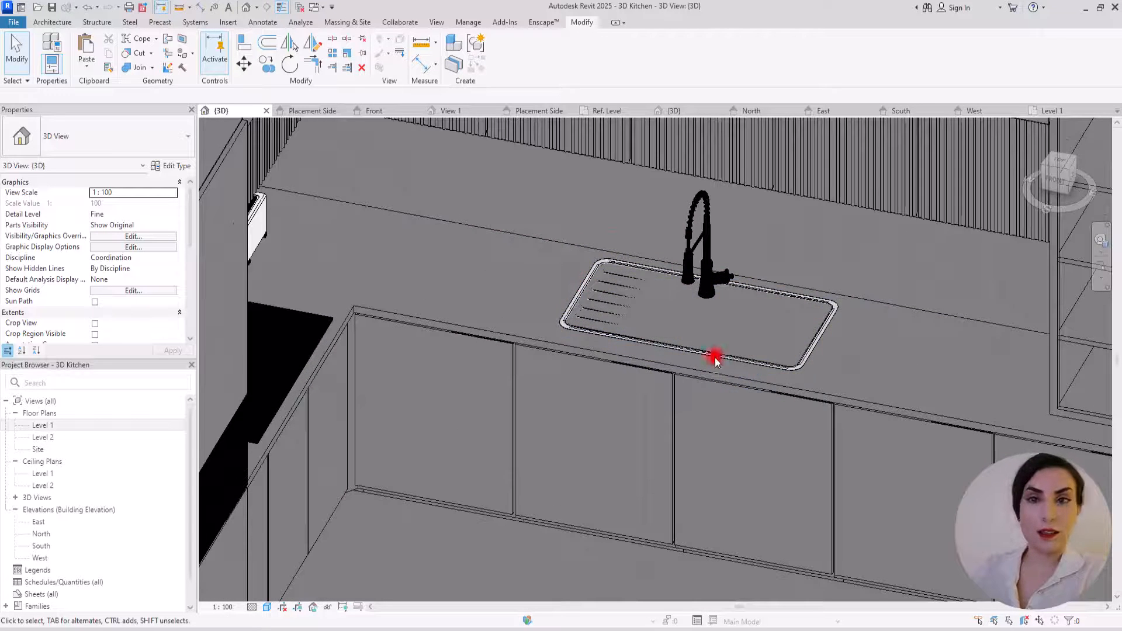
scroll(703, 285, "up", 2)
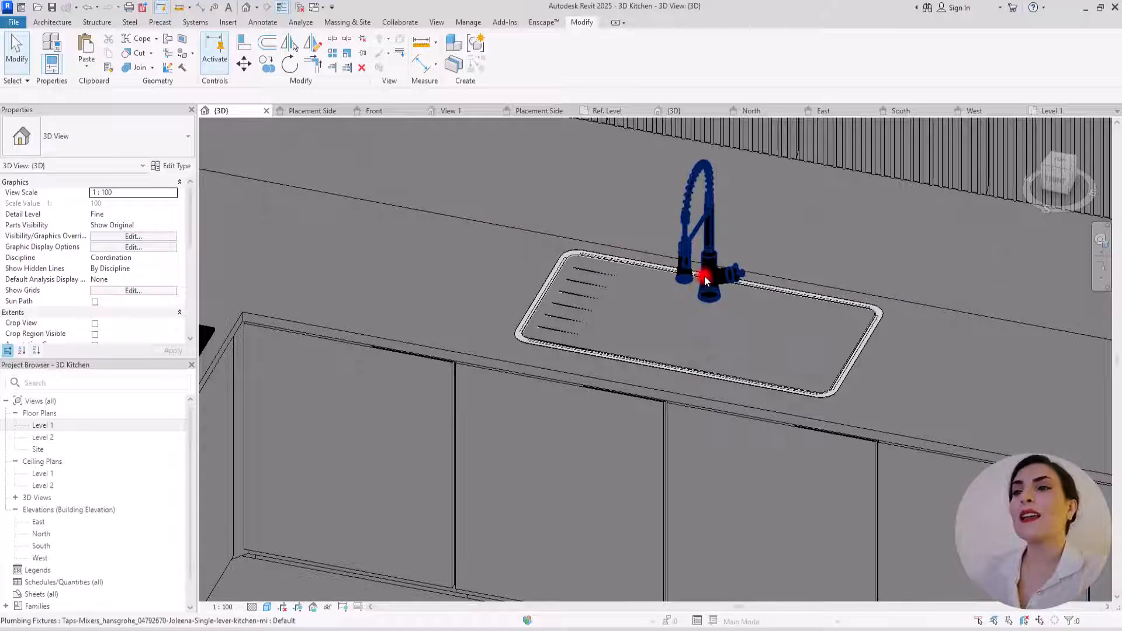
left_click(499, 225)
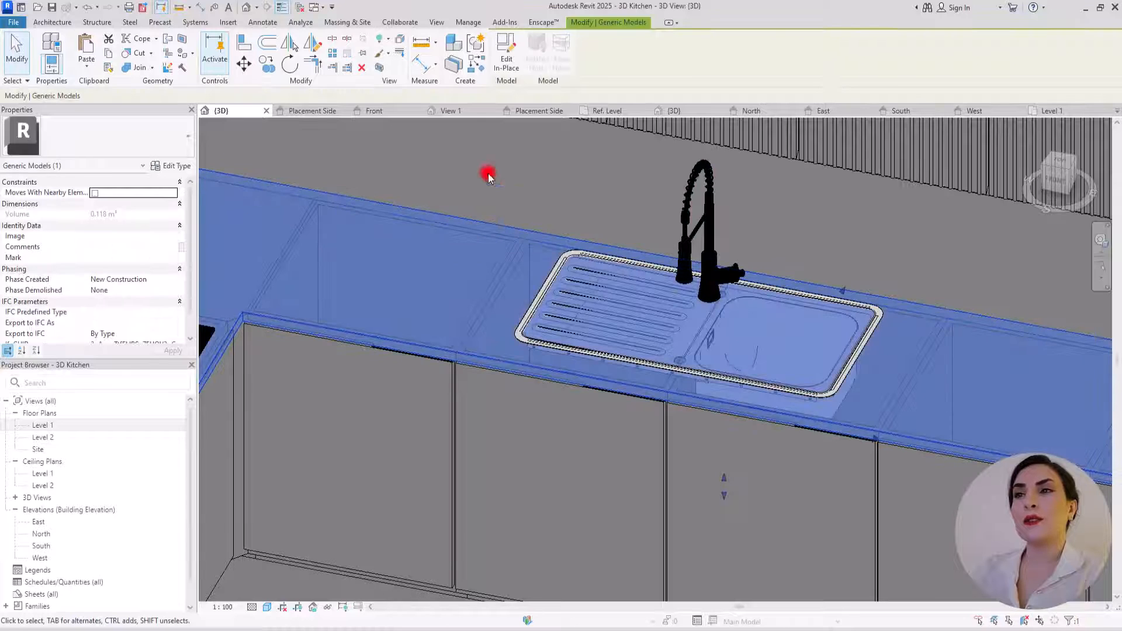
left_click(504, 46)
left_click(498, 358)
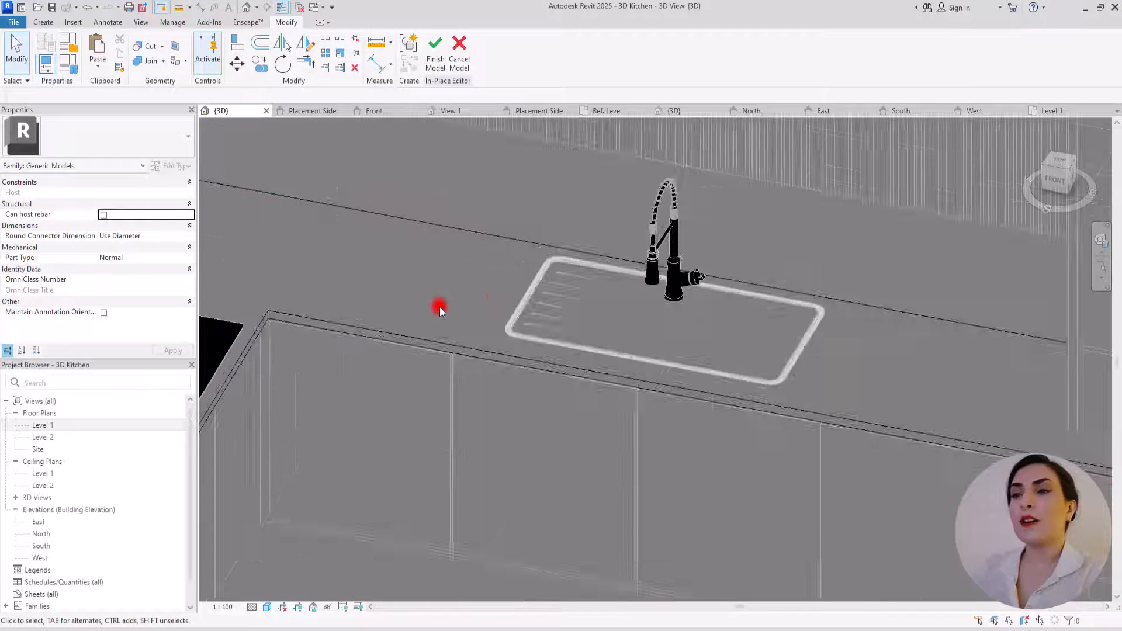
scroll(838, 280, "up", 3)
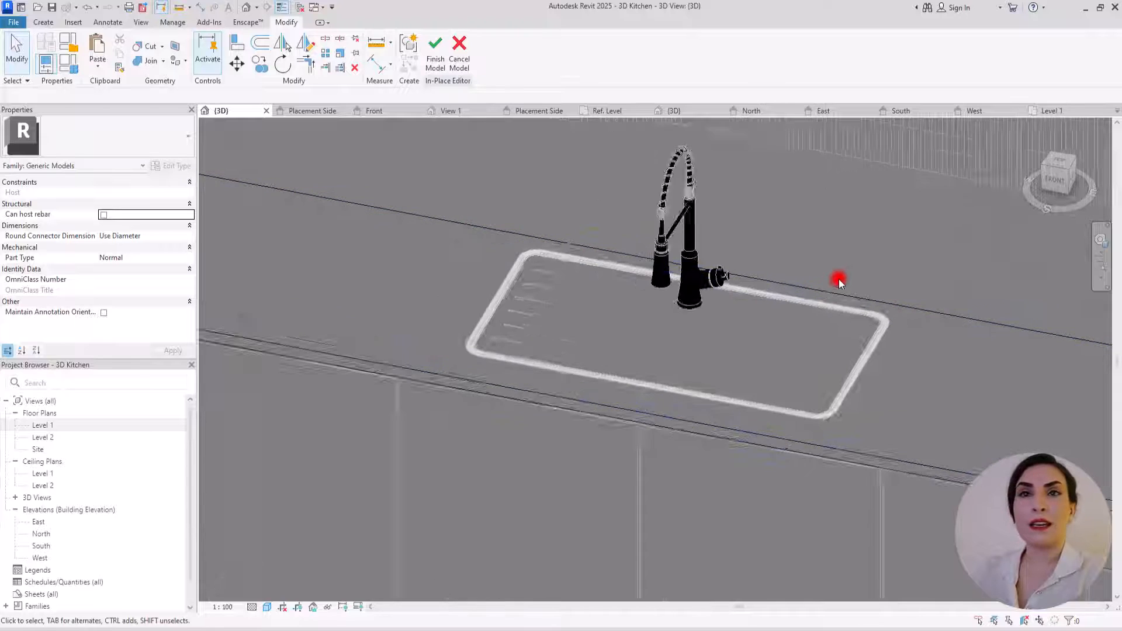
Sketch a void extrusion in the in-place countertop by picking the outer rim edges of the sink as its closed boundary.
left_click(51, 26)
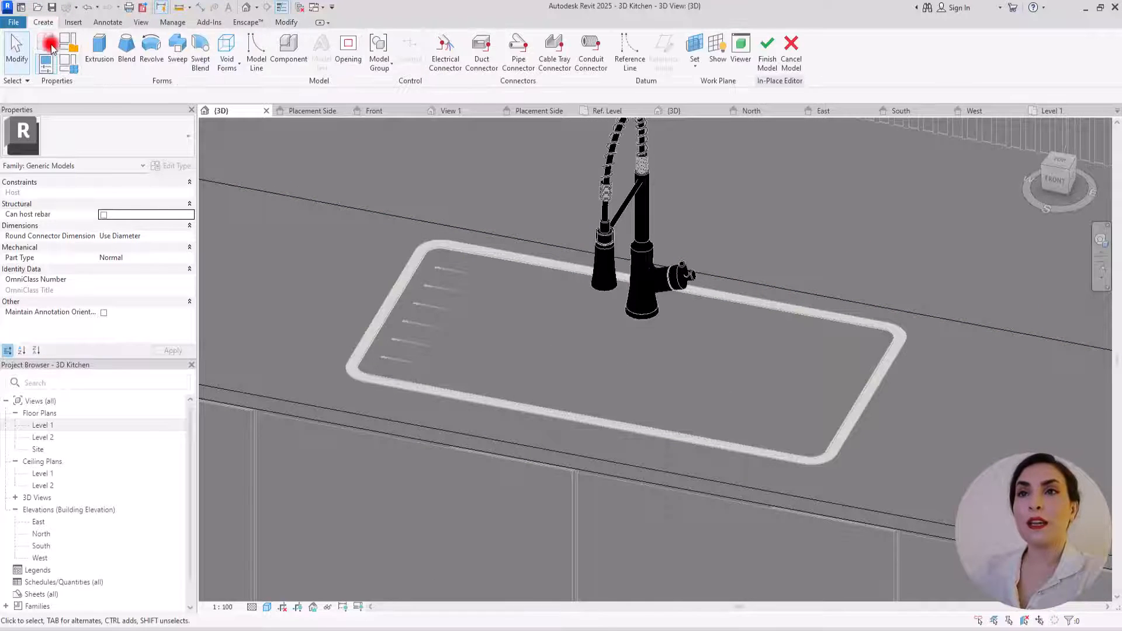
left_click(226, 51)
left_click(258, 88)
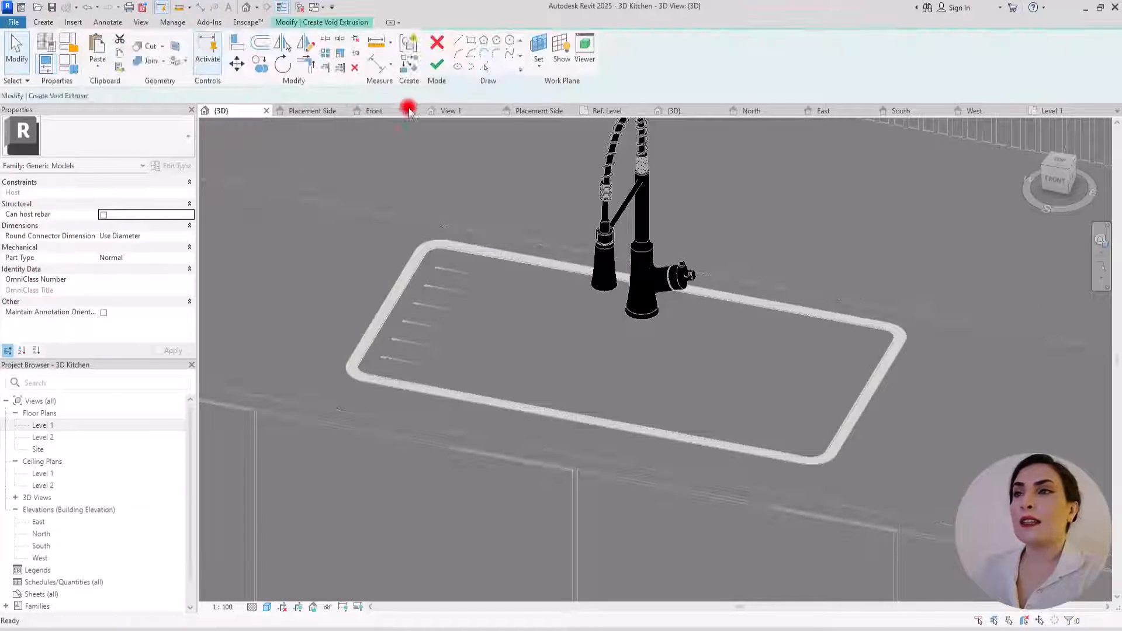
left_click(553, 68)
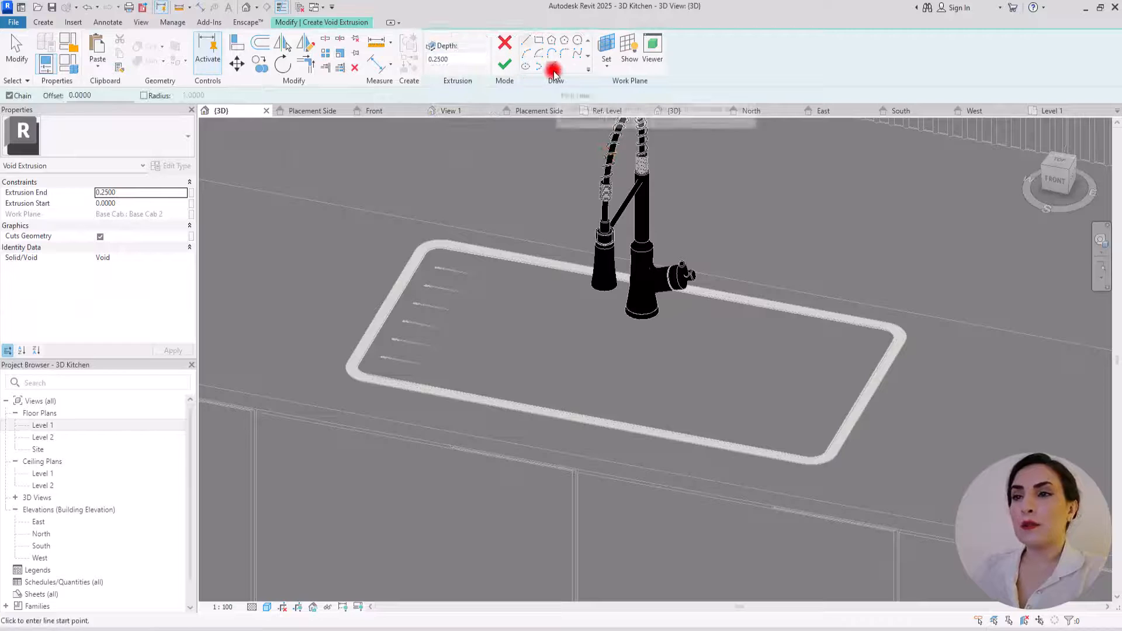
left_click(404, 274)
left_click(431, 238)
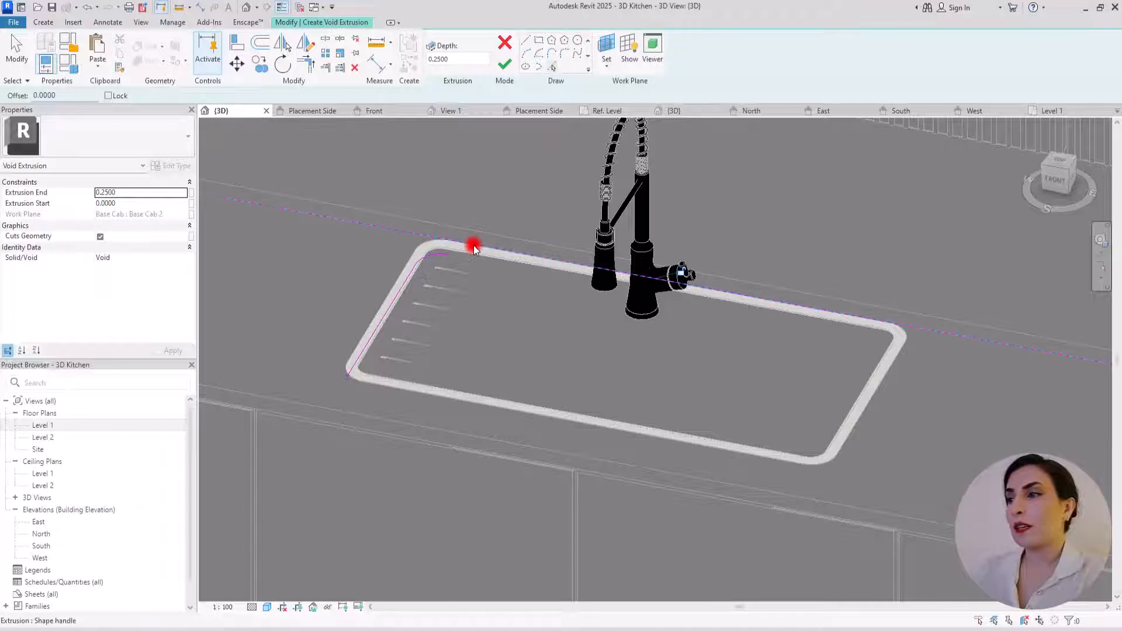
left_click(906, 329)
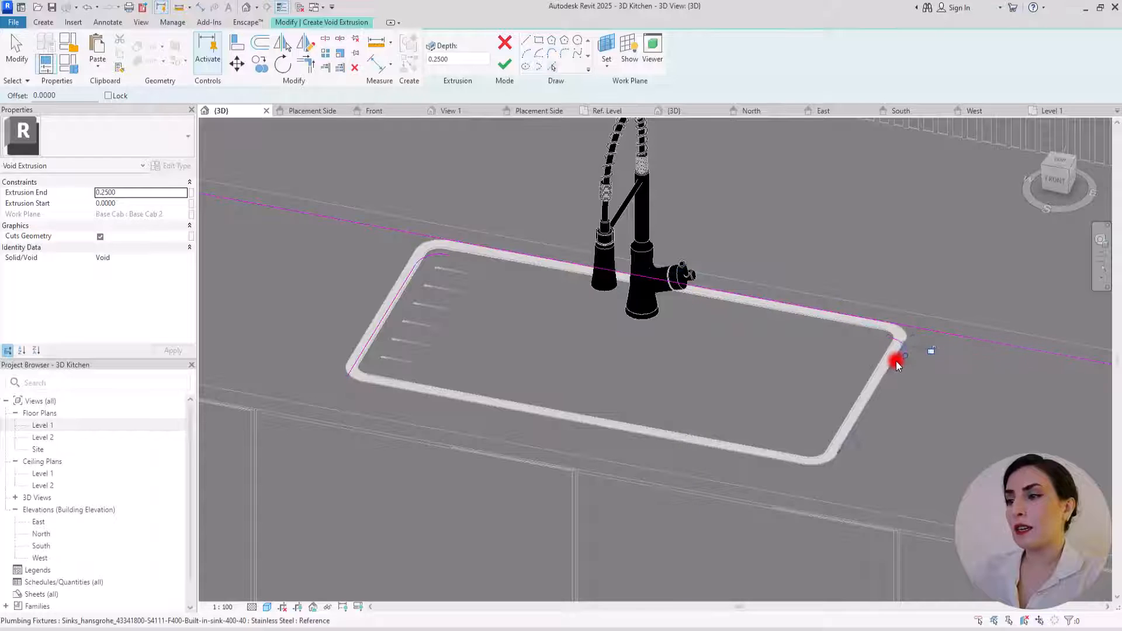
left_click(812, 466)
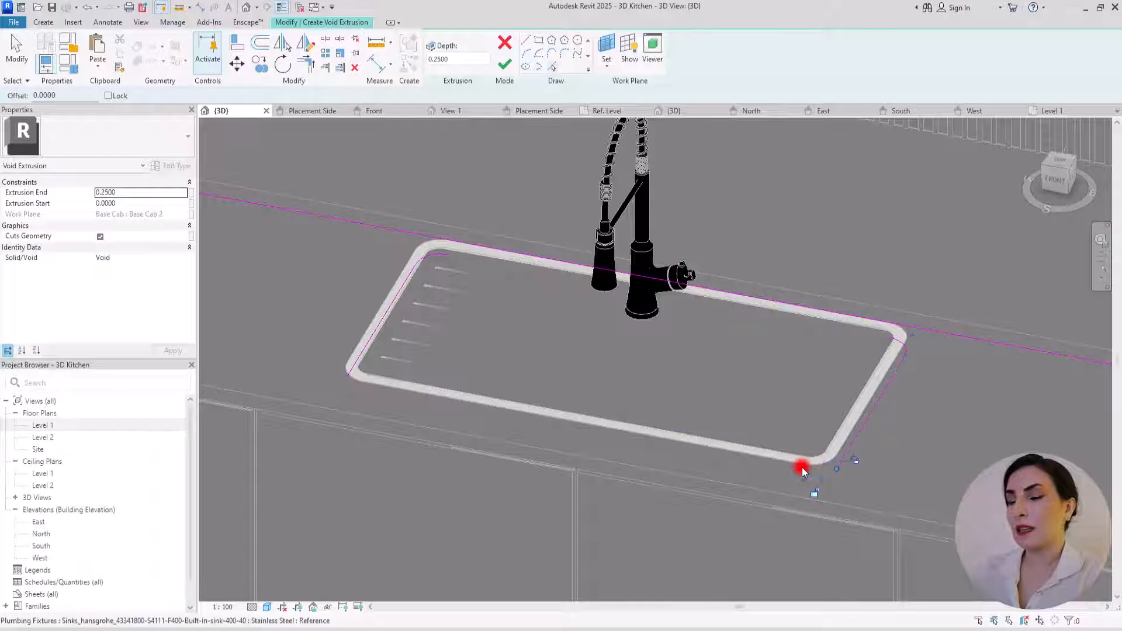
left_click(769, 461)
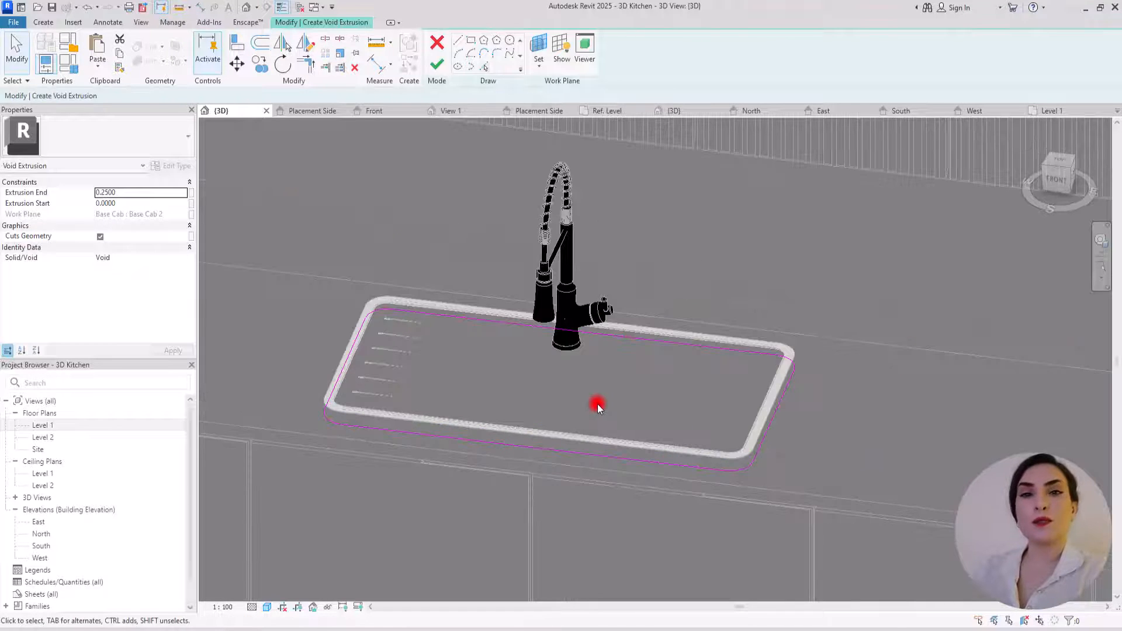
scroll(598, 404, "down", 3)
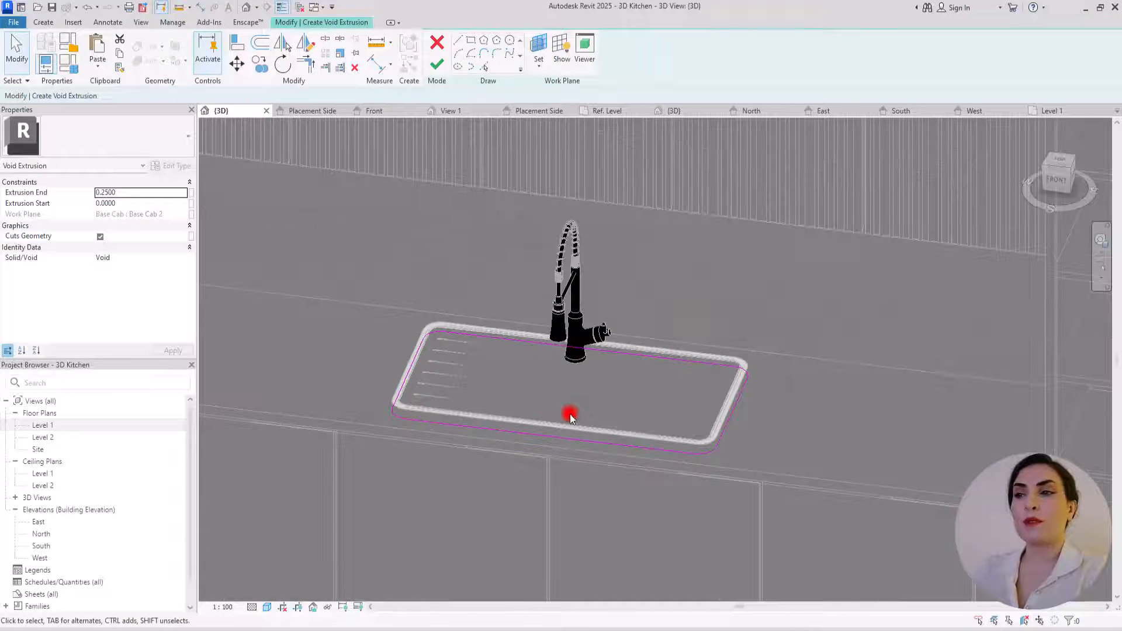
Finish the sink-outline void sketch and stretch the void down through the countertop to cut the opening.
left_click(436, 65)
middle_click_drag(556, 420, 594, 343, "shift")
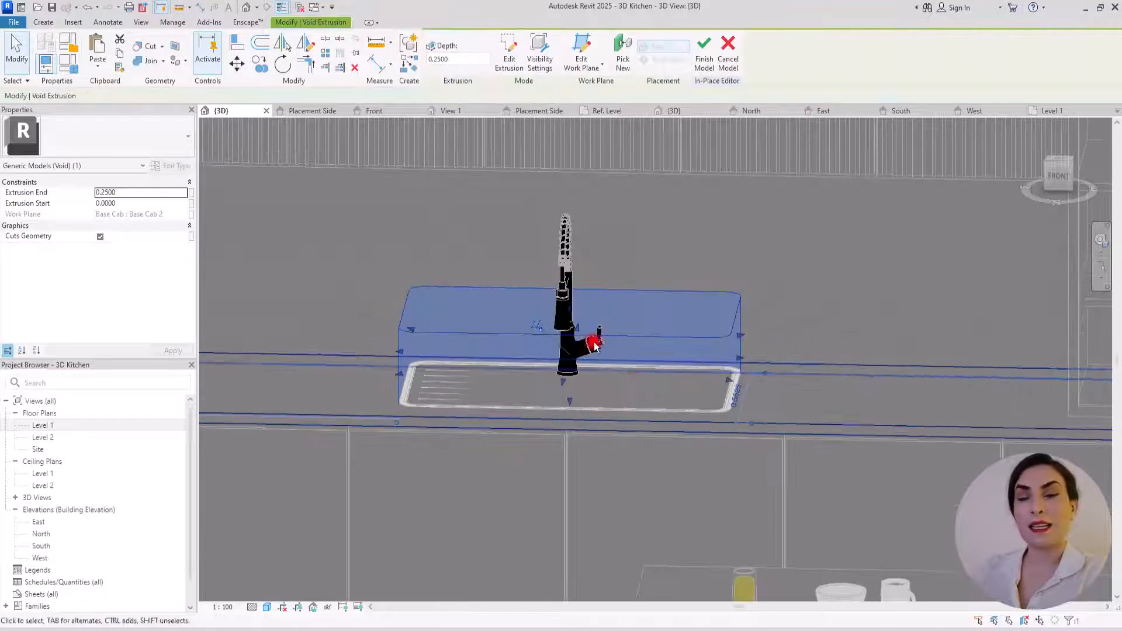
left_click_drag(570, 312, 570, 454)
middle_click_drag(570, 454, 585, 208, "shift")
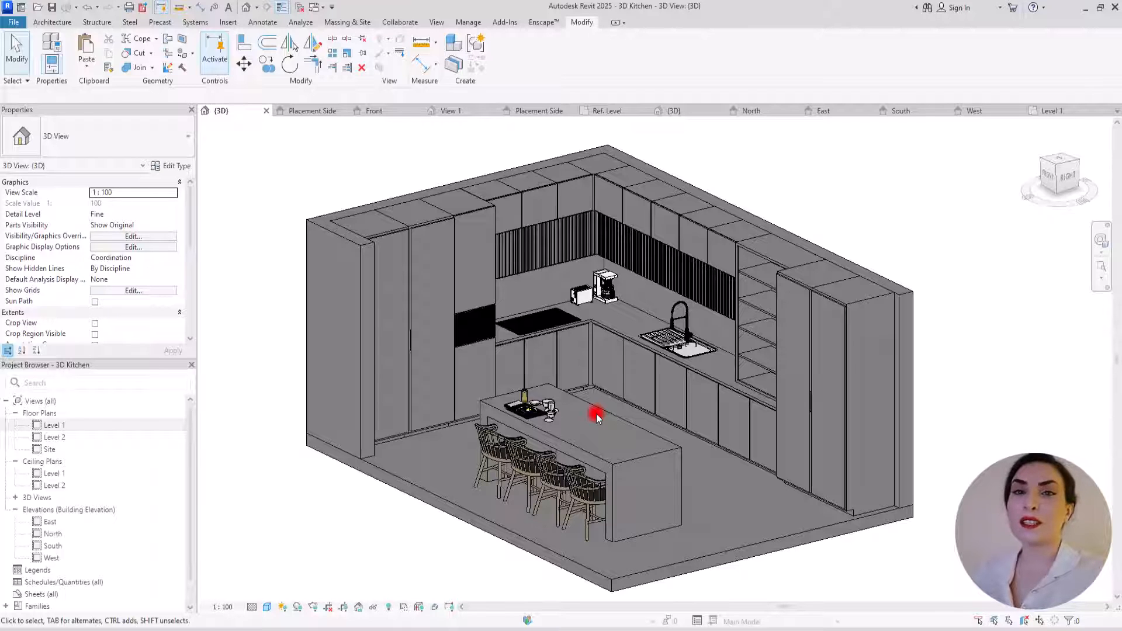
Select the tall cabinets and the upper cabinets along the cooktop wall up to the corner, leaving the wall itself out.
scroll(634, 365, "down", 3)
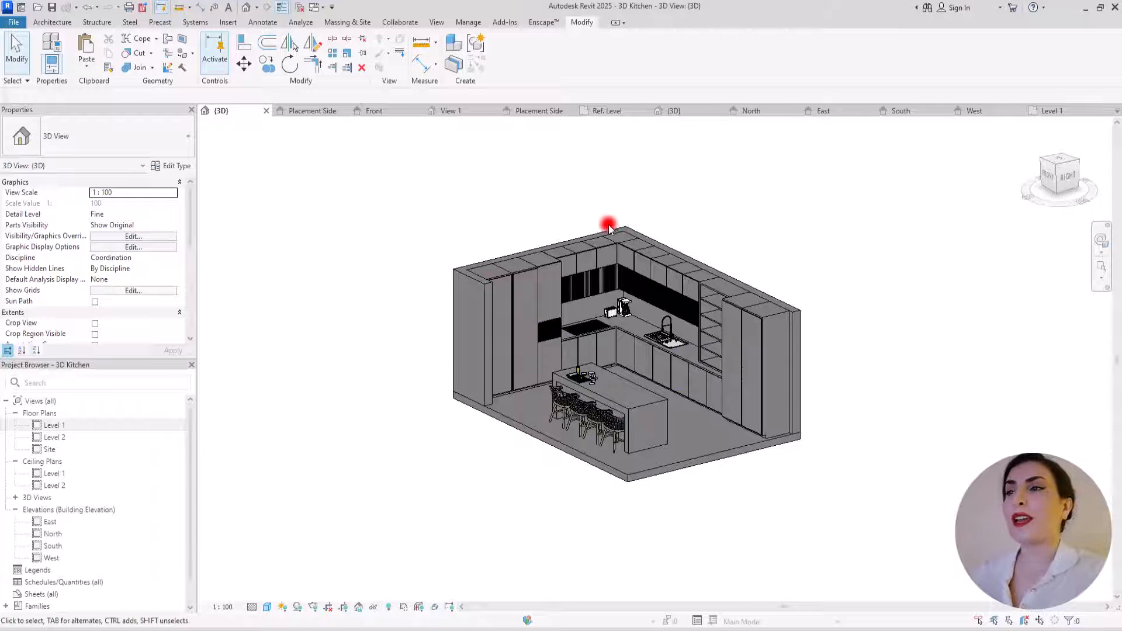
left_click(411, 243)
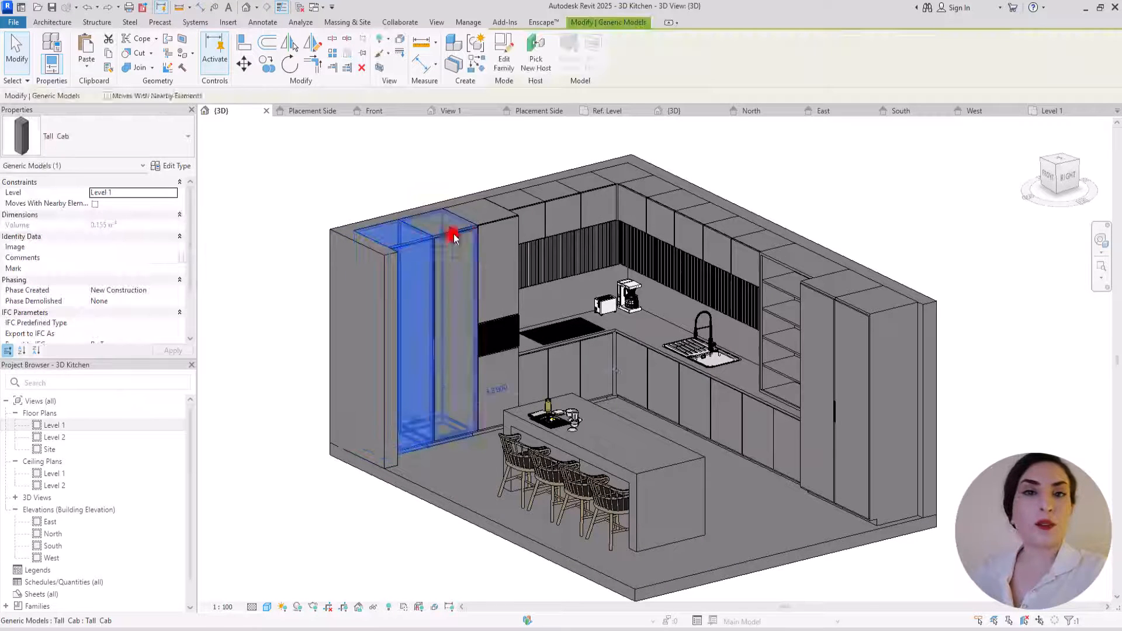
left_click(454, 235, "ctrl")
left_click(497, 220, "ctrl")
left_click(529, 208, "ctrl")
left_click(556, 202, "ctrl")
left_click(595, 189, "ctrl")
left_click(624, 177, "ctrl")
left_click(619, 174, "ctrl")
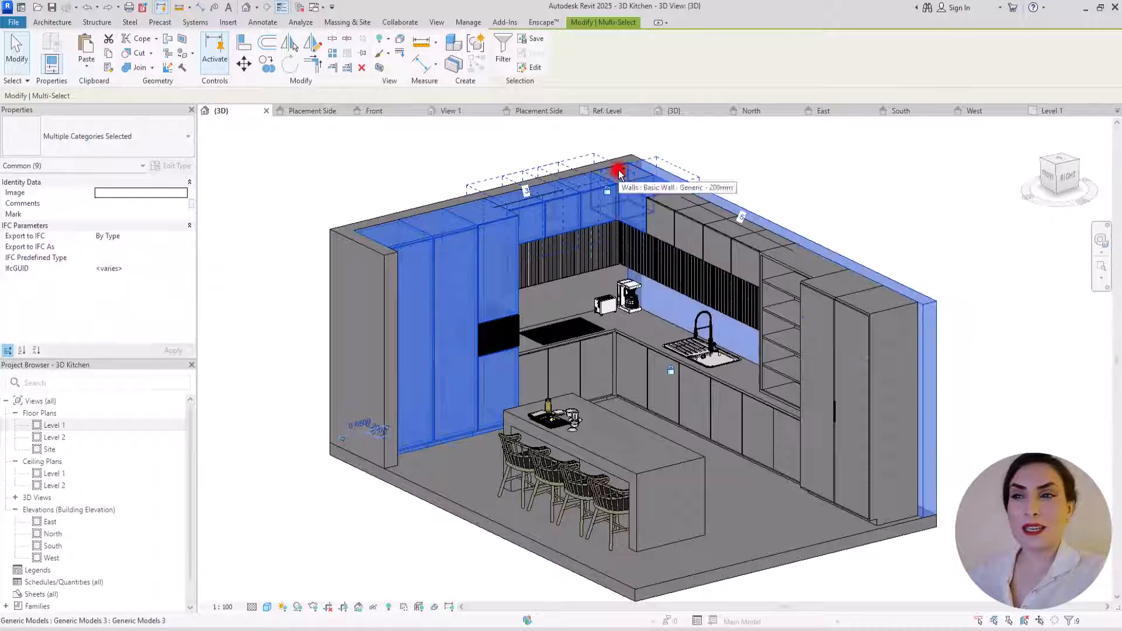
left_click(714, 197, "shift")
Add the upper cabinets, the open shelf unit and the tall cabinets along the sink wall to the selection.
left_click(663, 208, "ctrl")
left_click(685, 219, "ctrl")
left_click(715, 233, "ctrl")
left_click(746, 247, "ctrl")
left_click(792, 268, "ctrl")
left_click(823, 293, "ctrl")
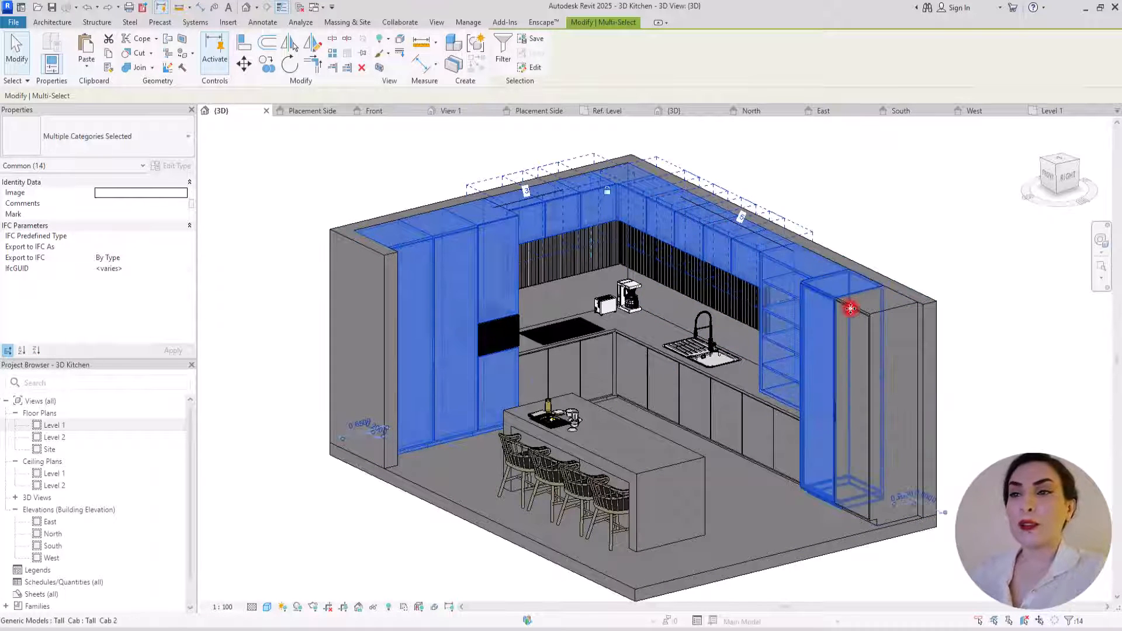
left_click(850, 309, "ctrl")
Add the base cabinets under the countertop along both the sink wall and the cooktop wall to the selection.
left_click(786, 416, "ctrl")
left_click(757, 409, "ctrl")
left_click(715, 401, "ctrl")
left_click(706, 394, "ctrl")
left_click(660, 377, "ctrl")
left_click(633, 369, "ctrl")
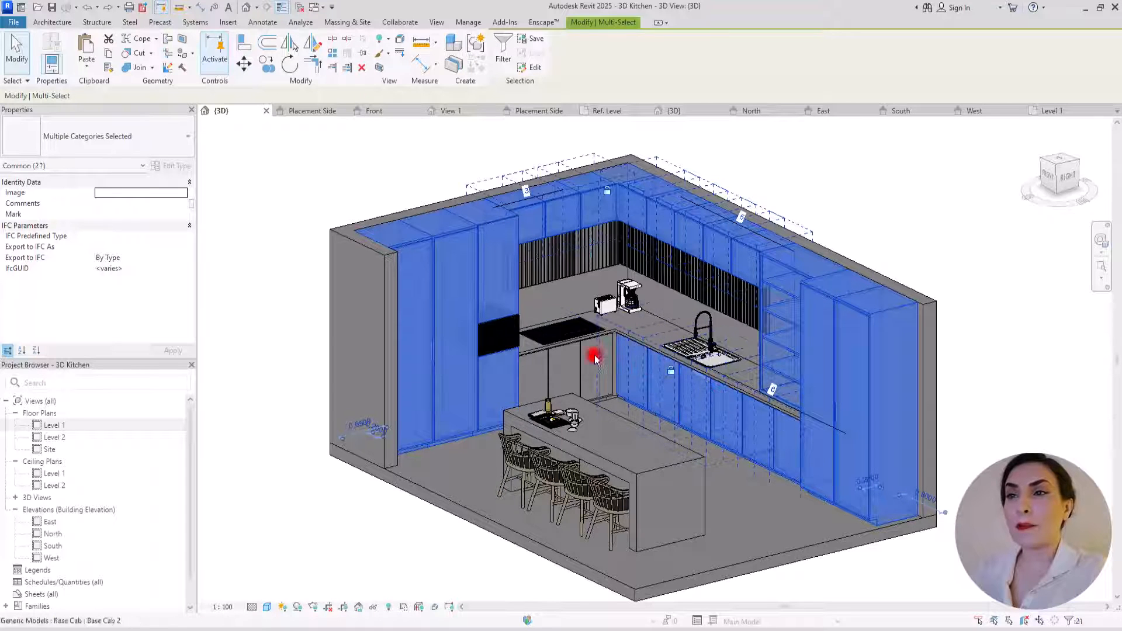
left_click(595, 356, "ctrl")
left_click(564, 365, "ctrl")
left_click(529, 368, "ctrl")
left_click(610, 343, "ctrl")
Override the selected cabinets' graphics by element with a solid-fill surface foreground pattern in green RGB 107-133-116.
scroll(366, 247, "down", 1)
left_click(384, 53)
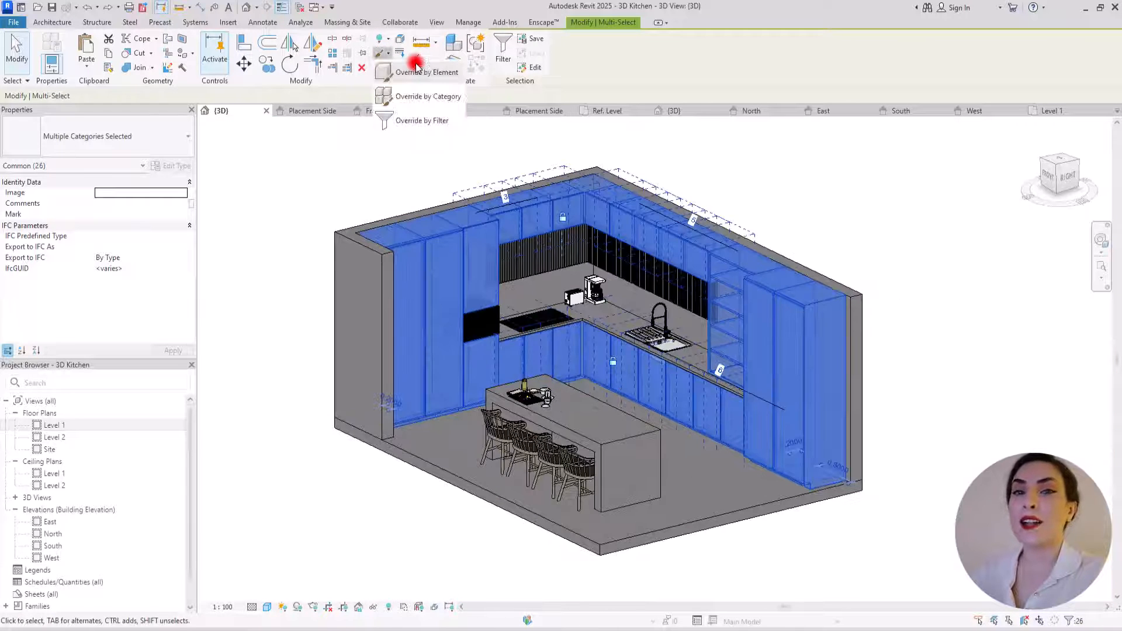
left_click(417, 71)
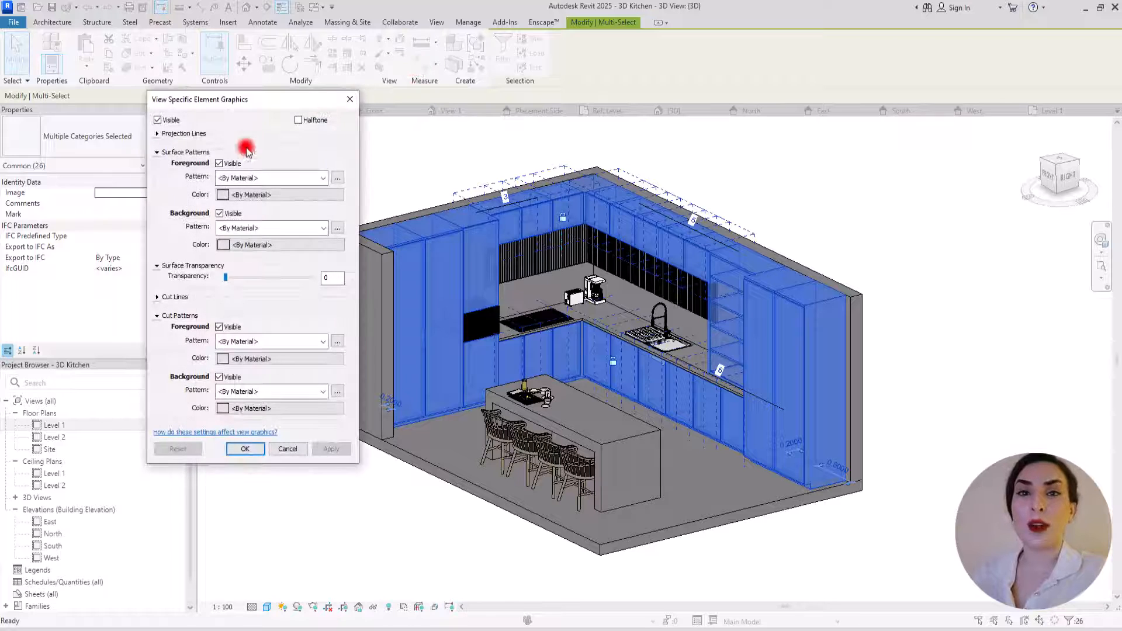
left_click(225, 195)
left_click_drag(304, 283, 303, 279)
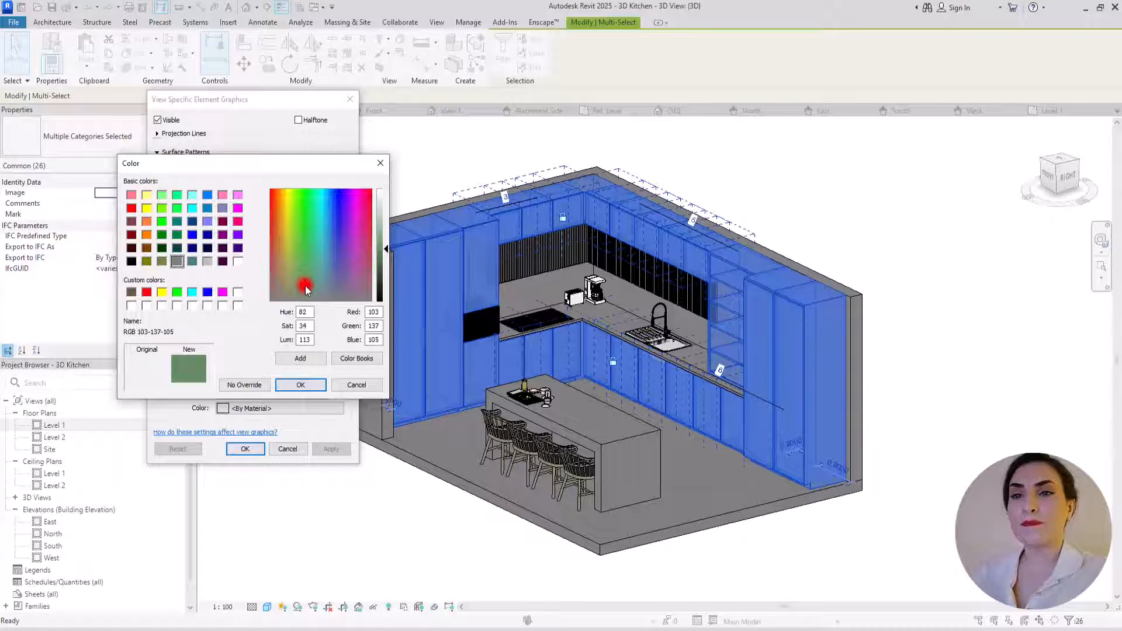
left_click(300, 384)
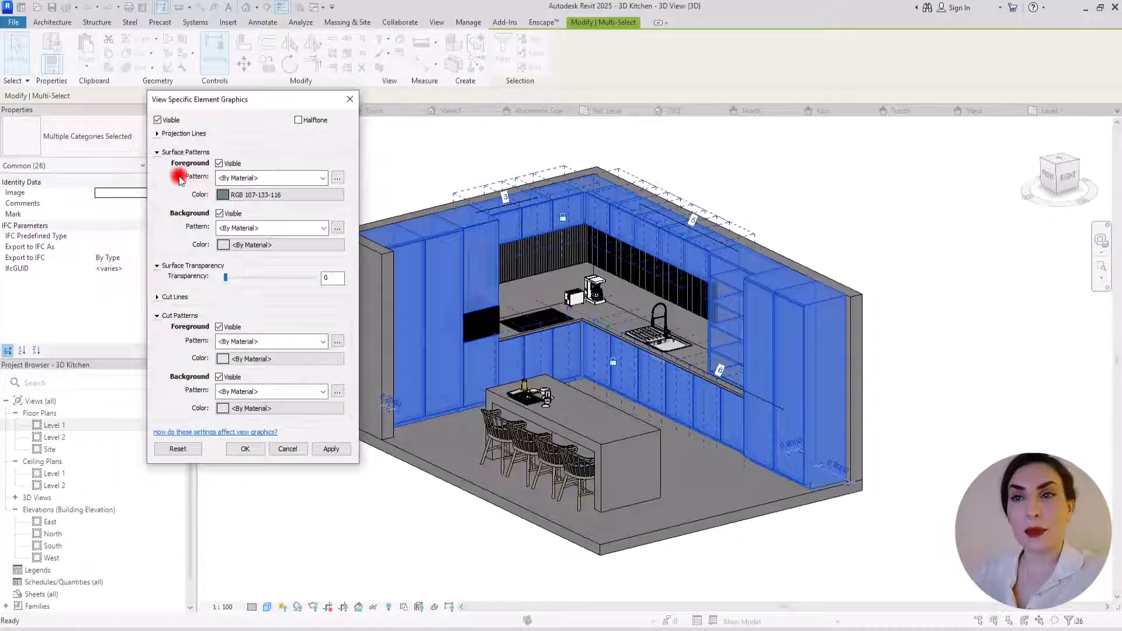
left_click(323, 178)
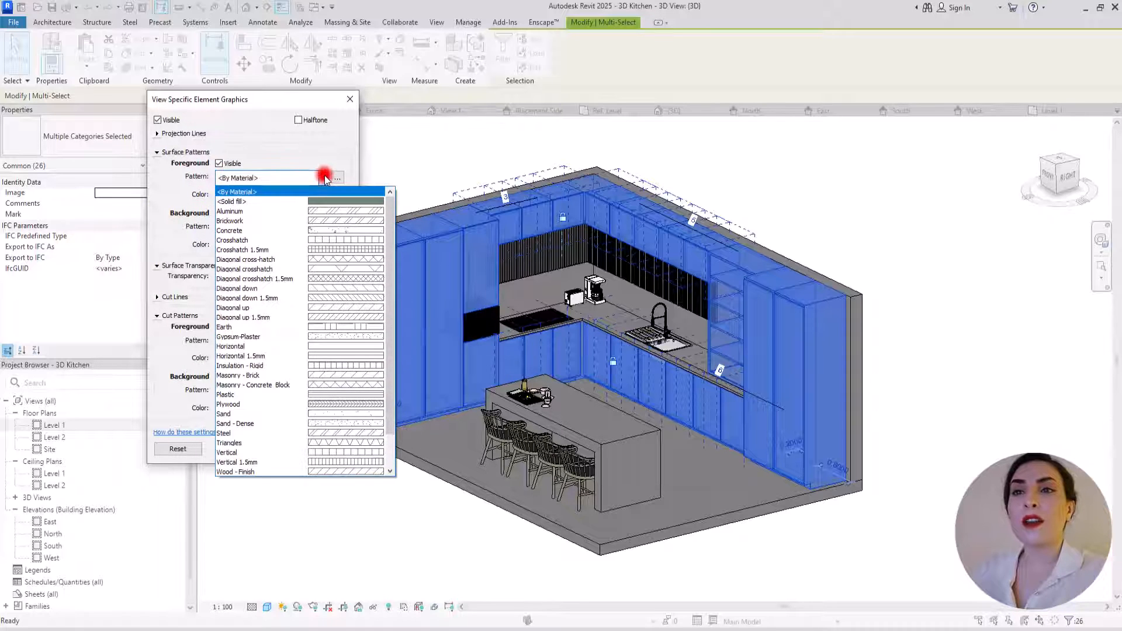
left_click(303, 202)
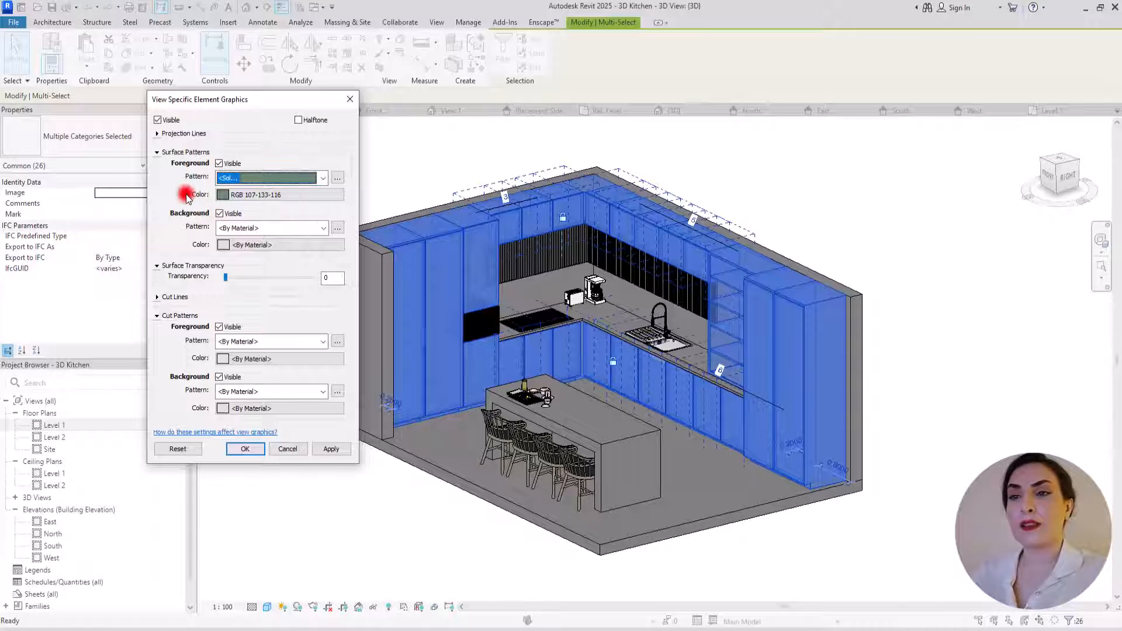
left_click(331, 449)
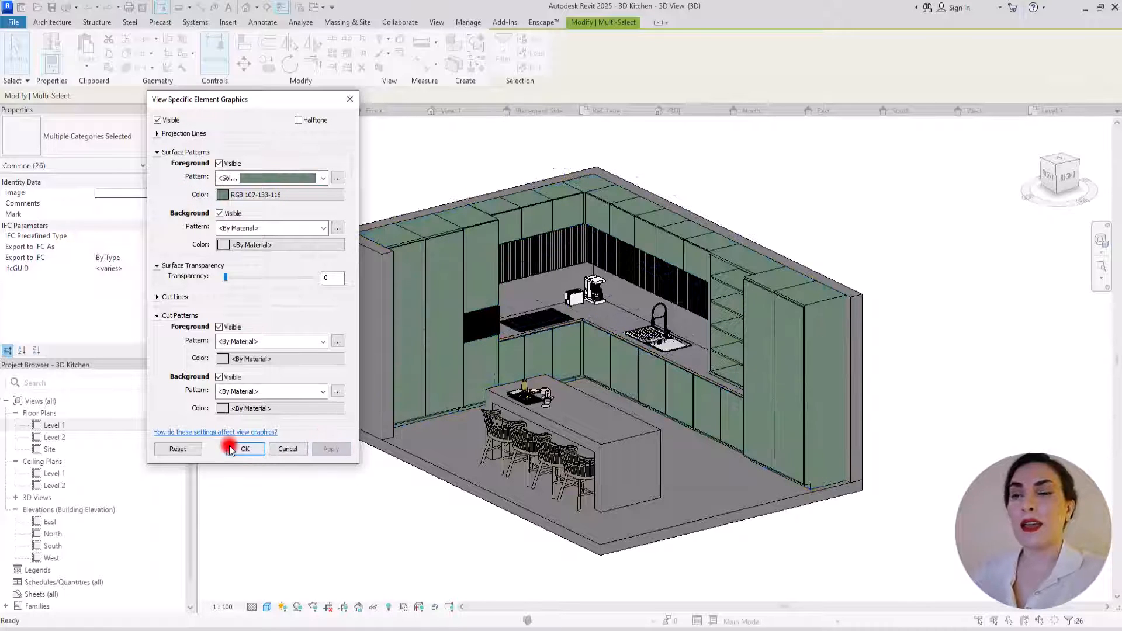
left_click(237, 448)
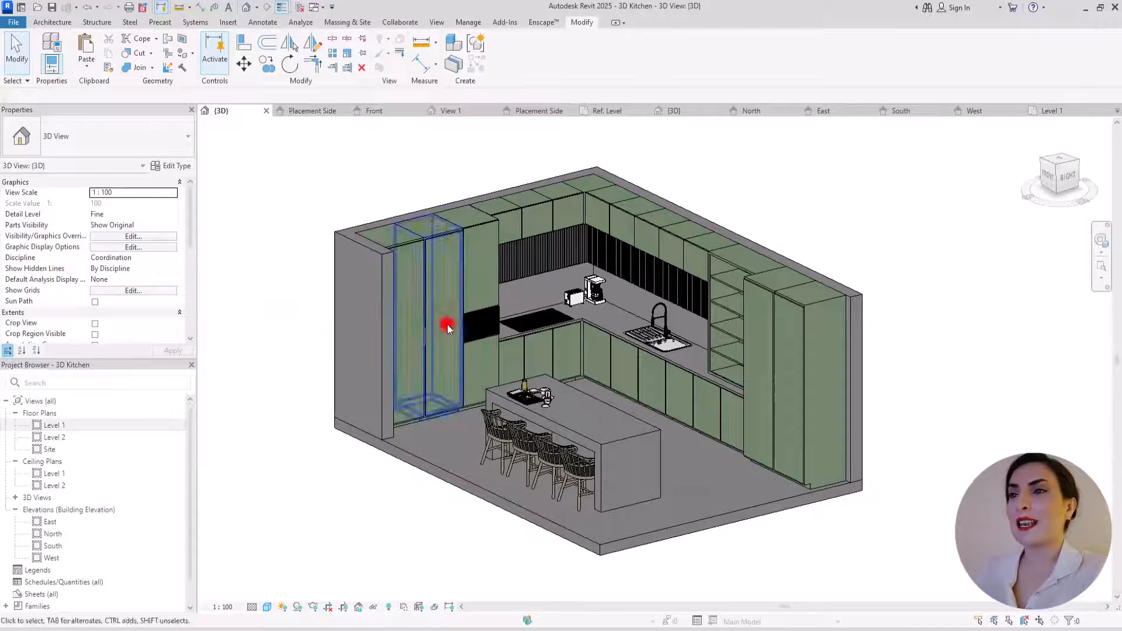
Select the ribbed upper detail cabinets above the cooktop, along that wall up to the corner.
scroll(587, 325, "up", 5)
scroll(504, 138, "up", 2)
middle_click_drag(453, 250, 377, 249)
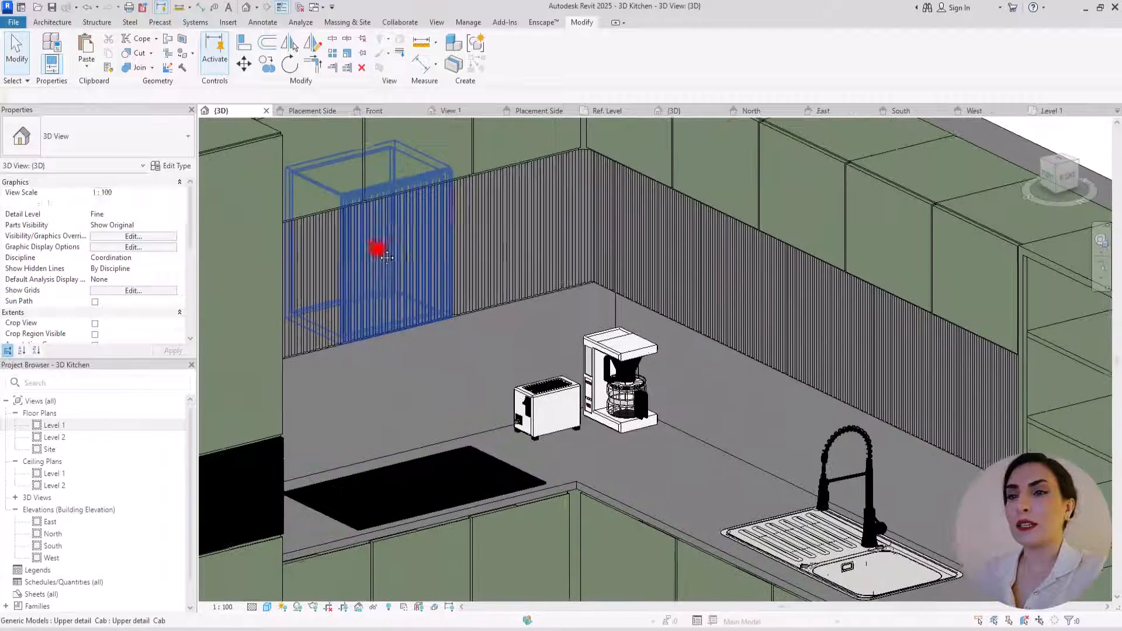
left_click(352, 344)
left_click(411, 330, "ctrl")
left_click(471, 315, "ctrl")
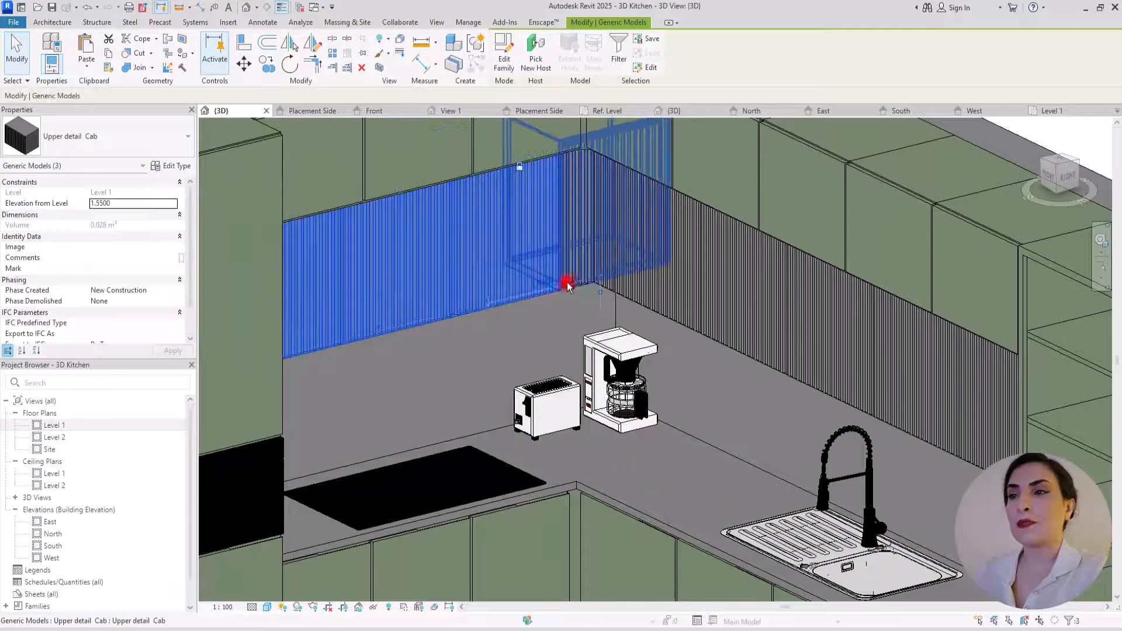
left_click(570, 283, "ctrl")
Add the ribbed upper detail cabinets along the sink wall and the continuous countertop to the selection.
left_click(604, 287, "ctrl")
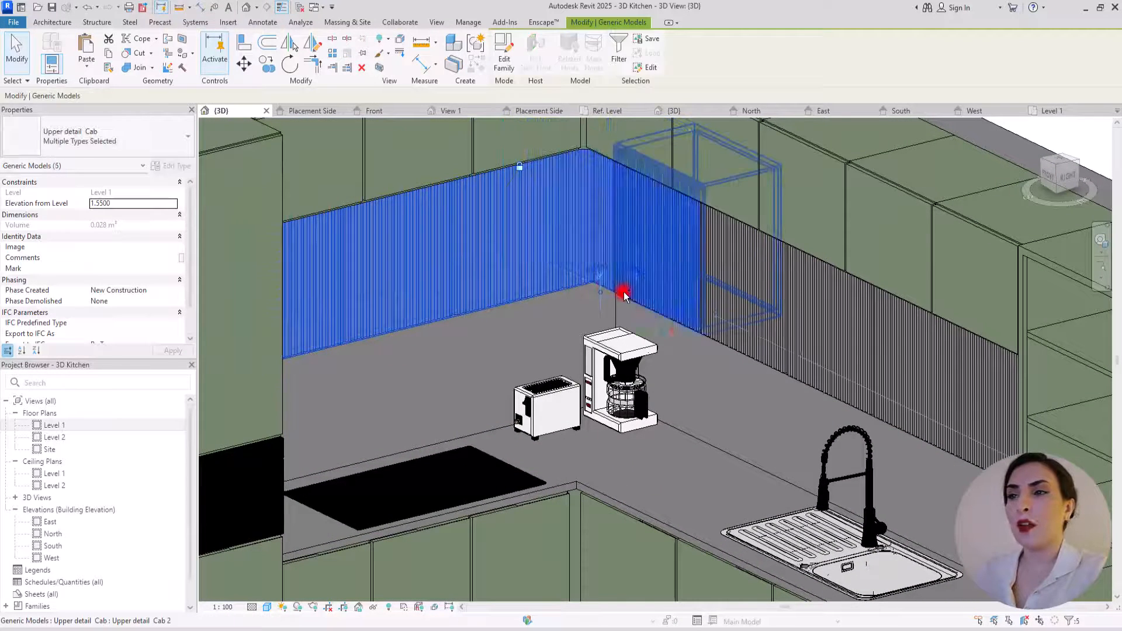
left_click(625, 292, "ctrl")
left_click(734, 347, "ctrl")
left_click(837, 392, "ctrl")
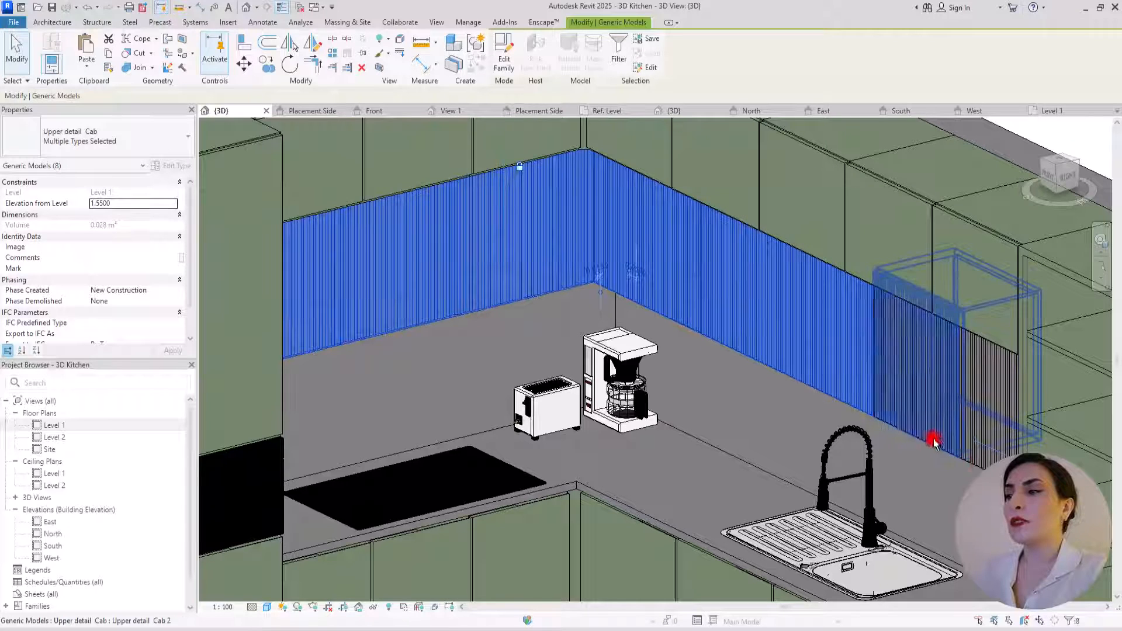
left_click(931, 436, "ctrl")
left_click(978, 471, "ctrl")
scroll(541, 292, "down", 5)
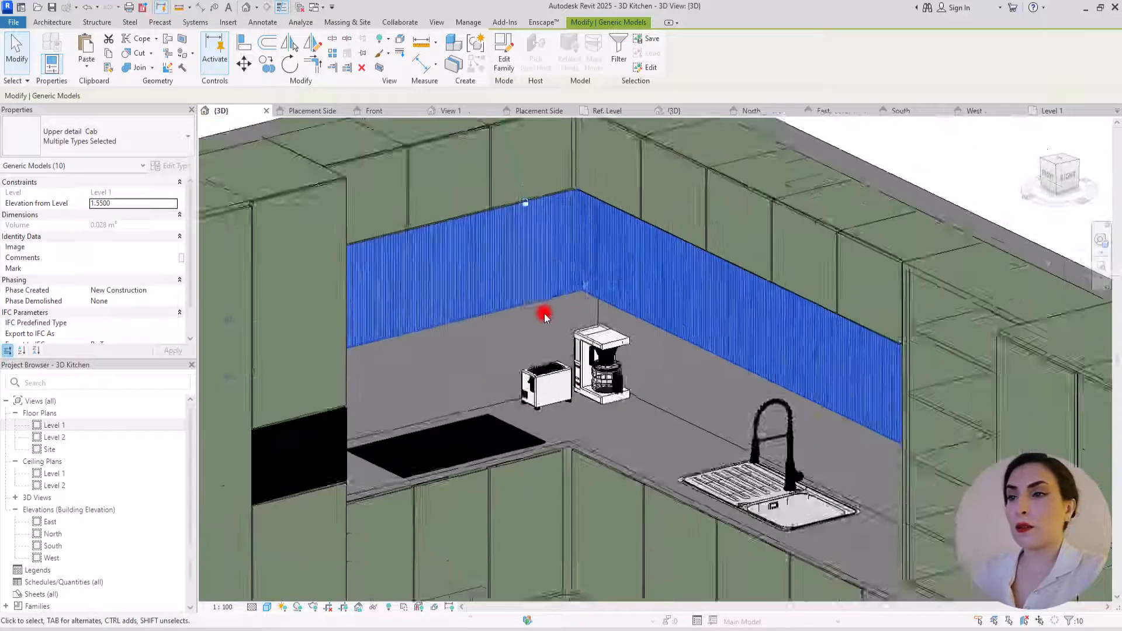
scroll(526, 368, "up", 2)
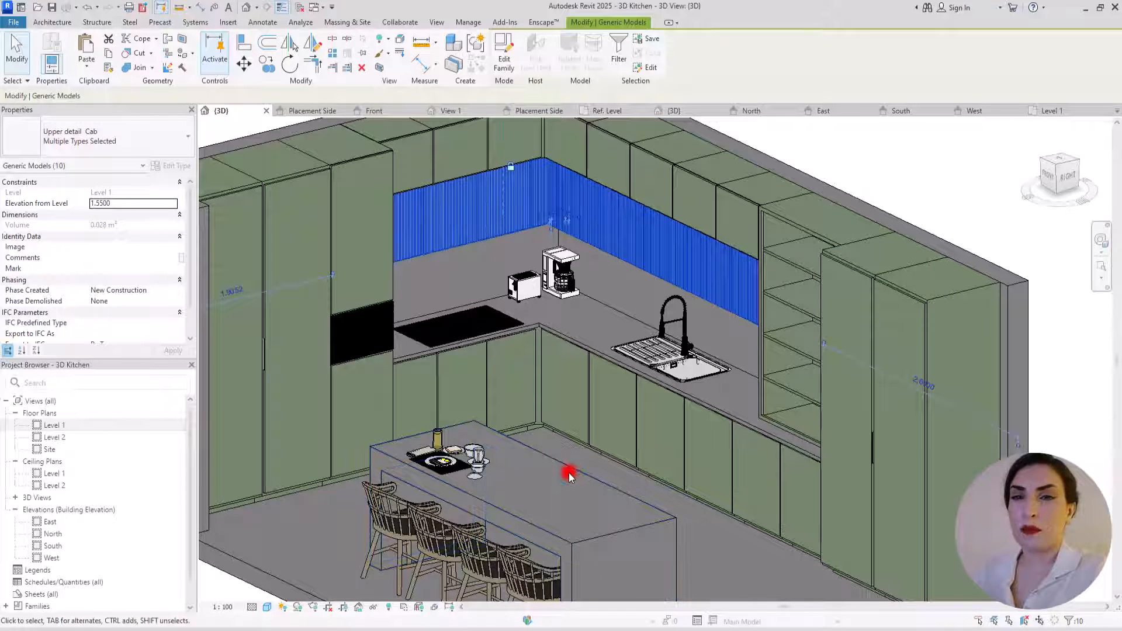
left_click(599, 304, "ctrl")
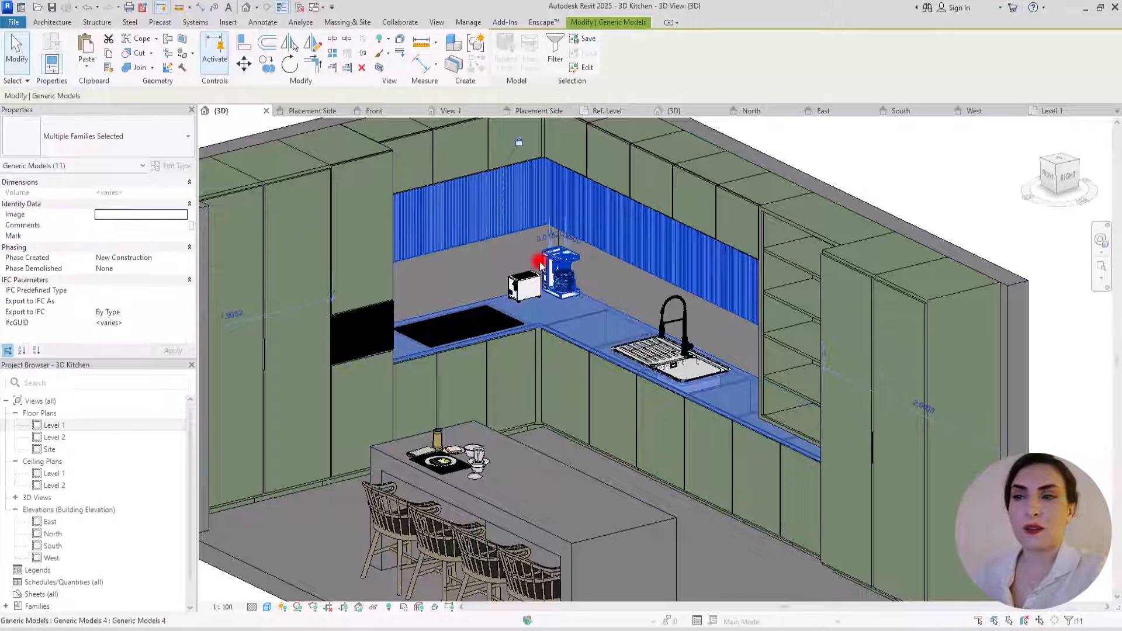
scroll(538, 146, "up", 3)
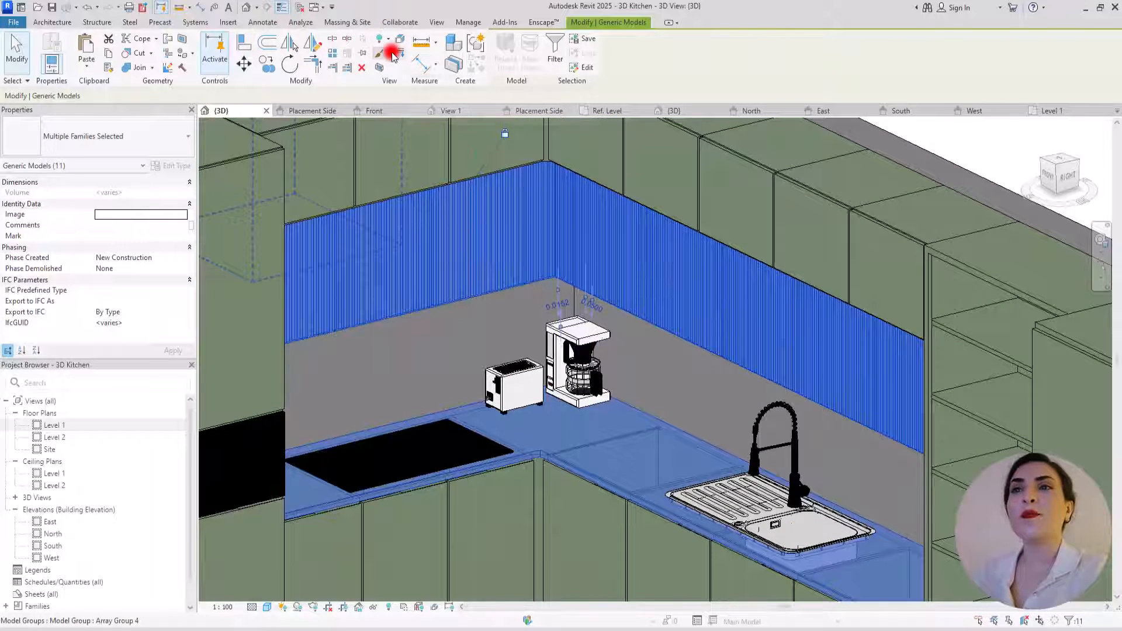
Override the selected ribbed panels and countertop by element with a solid-fill surface foreground pattern in beige RGB 191-164-138.
left_click(394, 55)
left_click(395, 68)
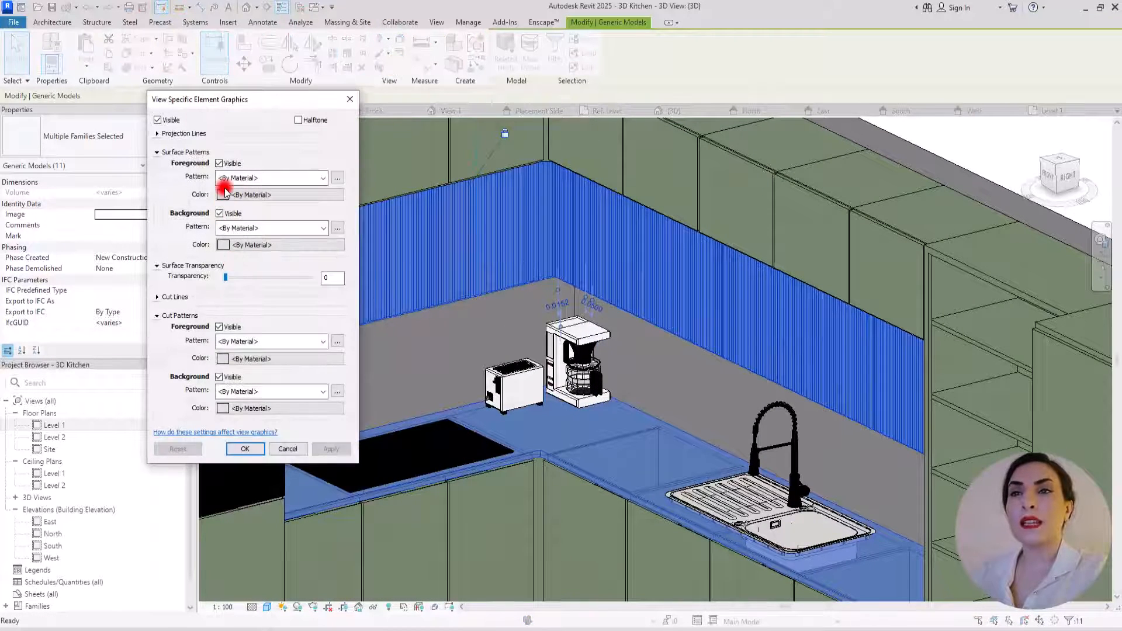
left_click(225, 193)
mouse_move(294, 266)
left_mouse_down()
mouse_move(278, 264)
mouse_move(282, 250)
mouse_move(278, 269)
left_mouse_up()
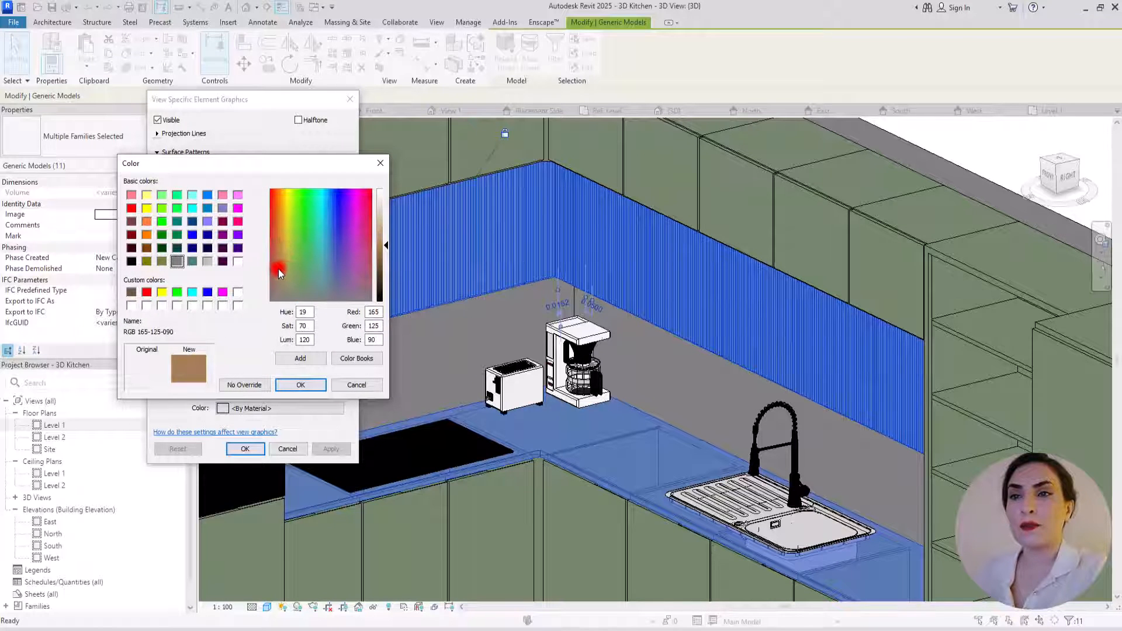
left_click_drag(387, 245, 387, 229)
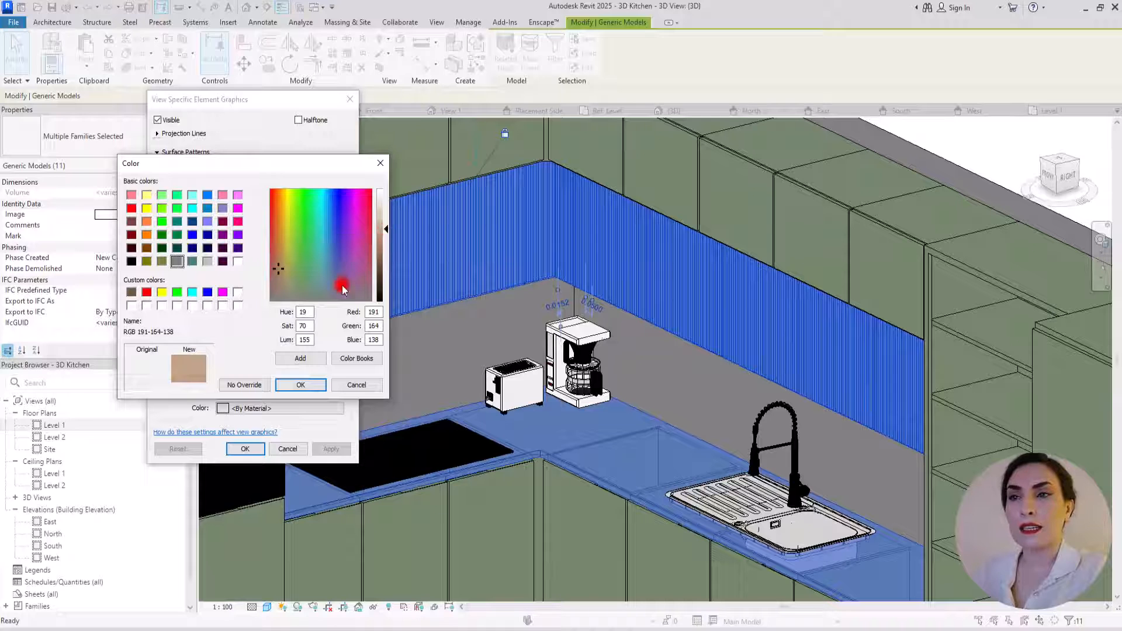
left_click(300, 384)
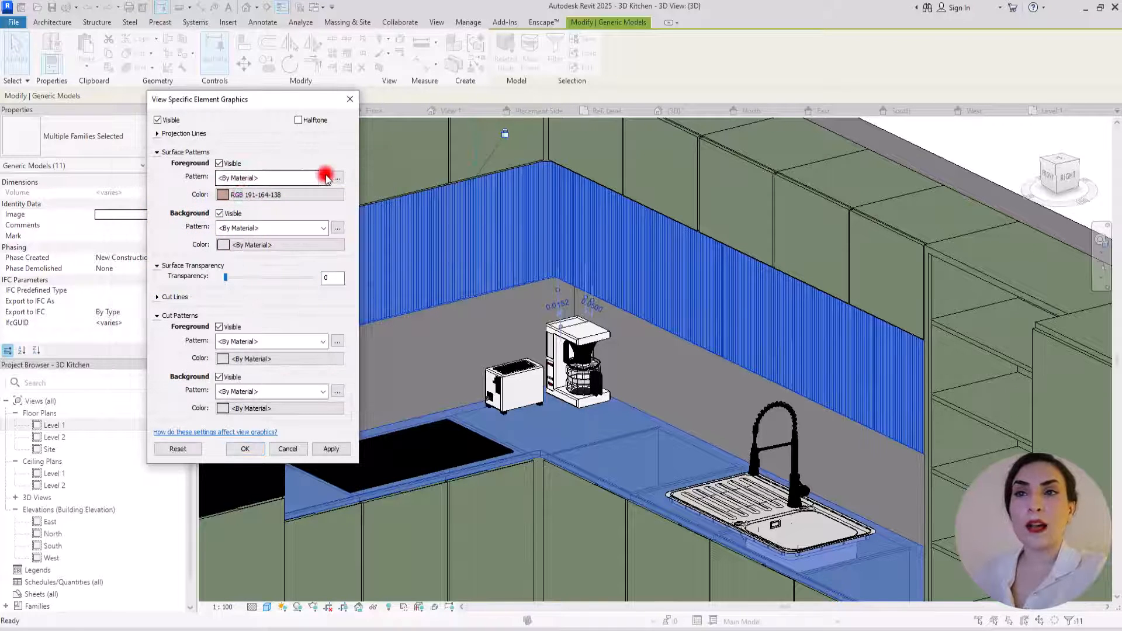
left_click(325, 178)
left_click(287, 201)
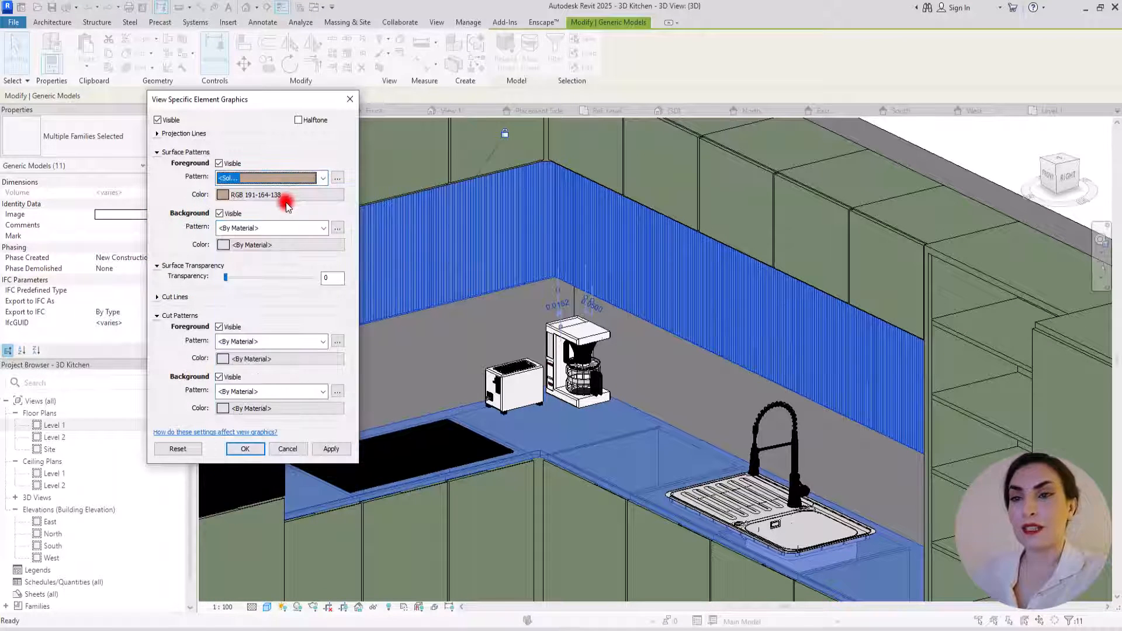
left_click(246, 447)
key("Escape")
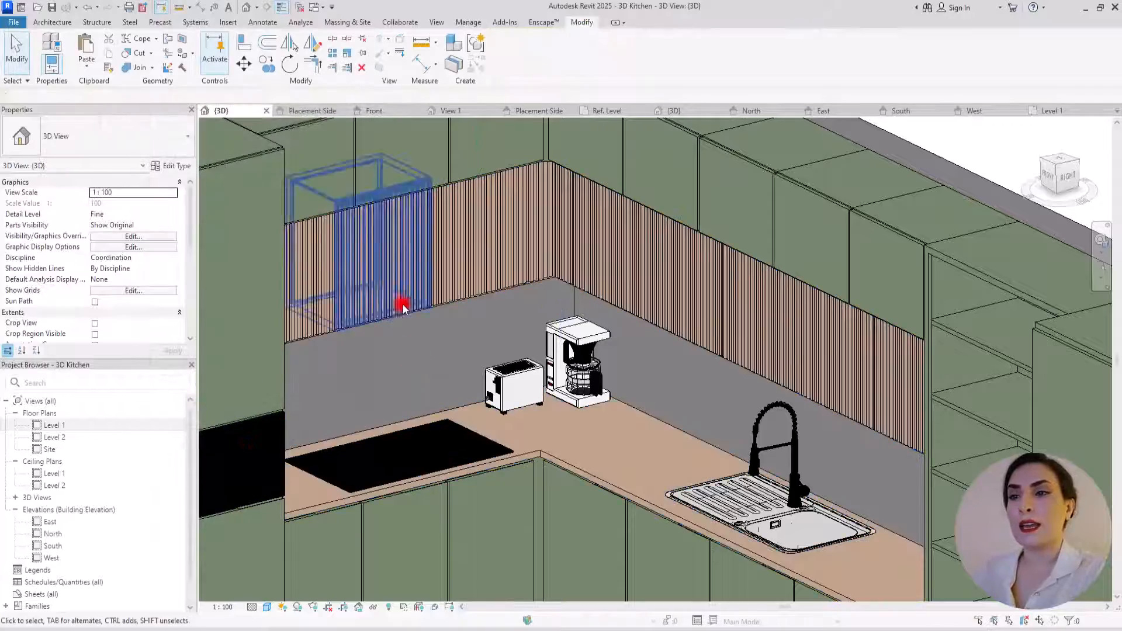
Select the kitchen island and open its view-specific graphic overrides by element.
scroll(442, 250, "down", 5)
scroll(422, 291, "up", 3)
scroll(458, 359, "down", 5)
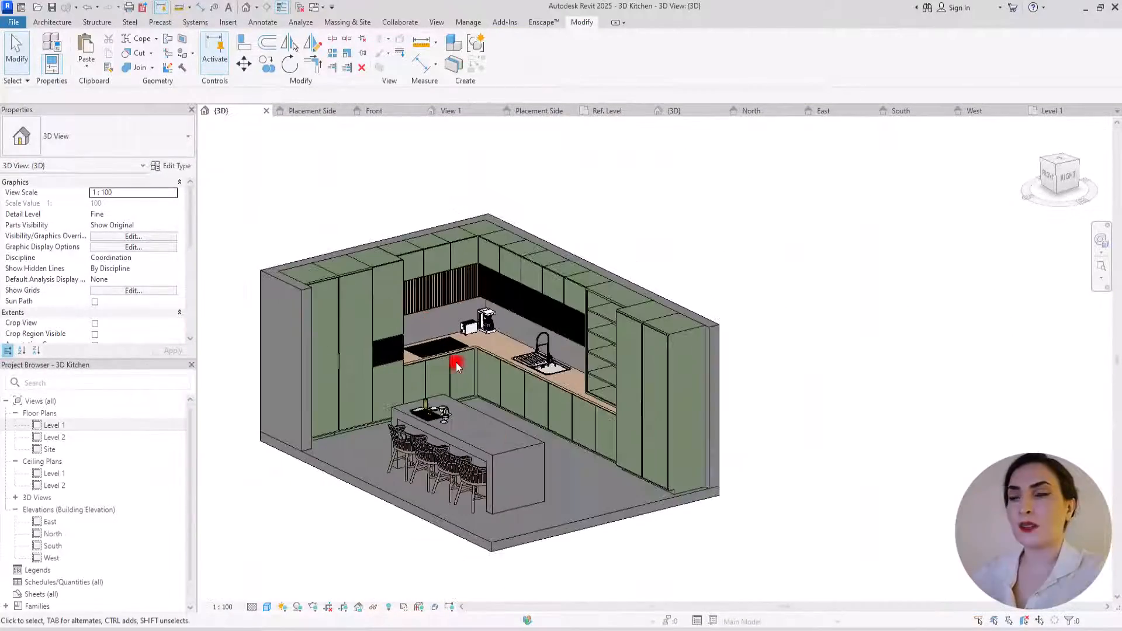
scroll(657, 489, "up", 4)
scroll(625, 426, "down", 1)
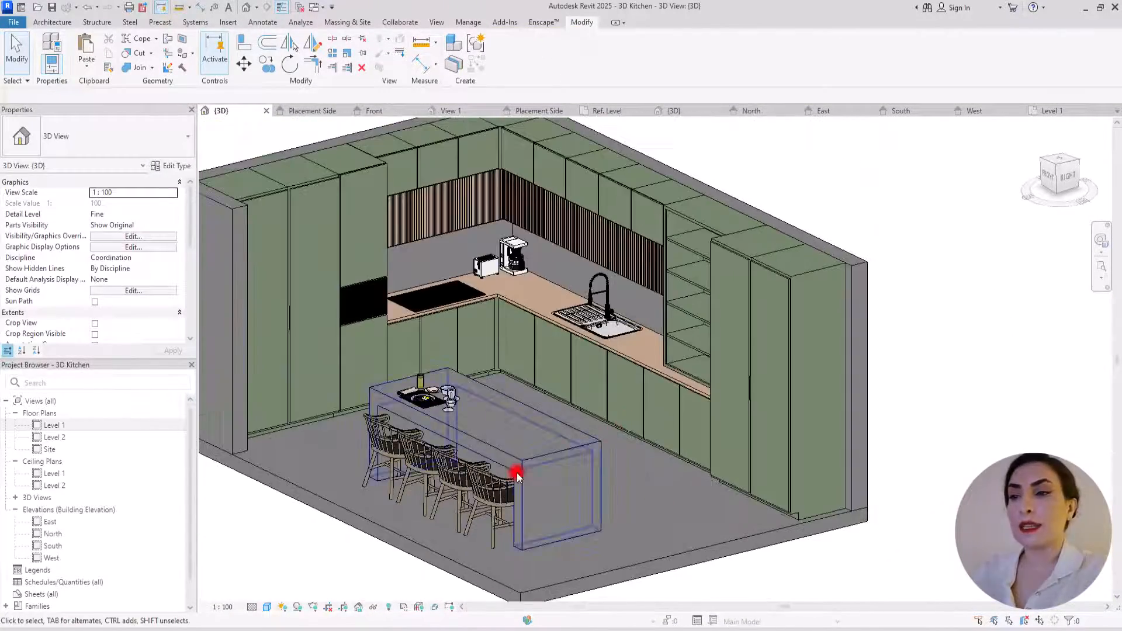
scroll(519, 473, "up", 2)
left_click(553, 449)
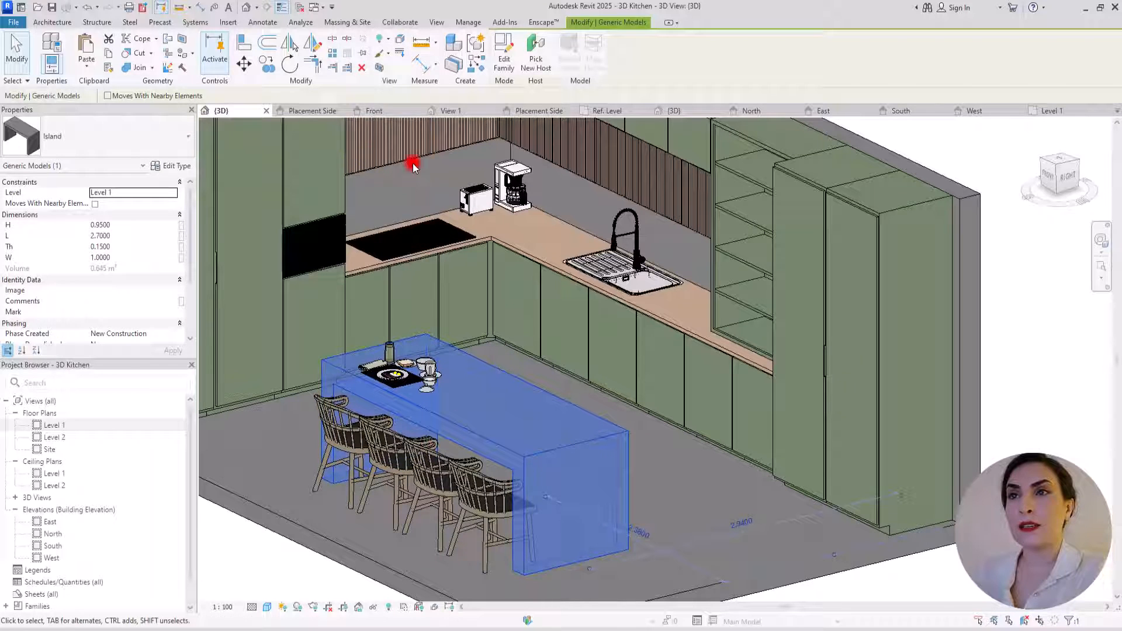
left_click(386, 52)
left_click(392, 72)
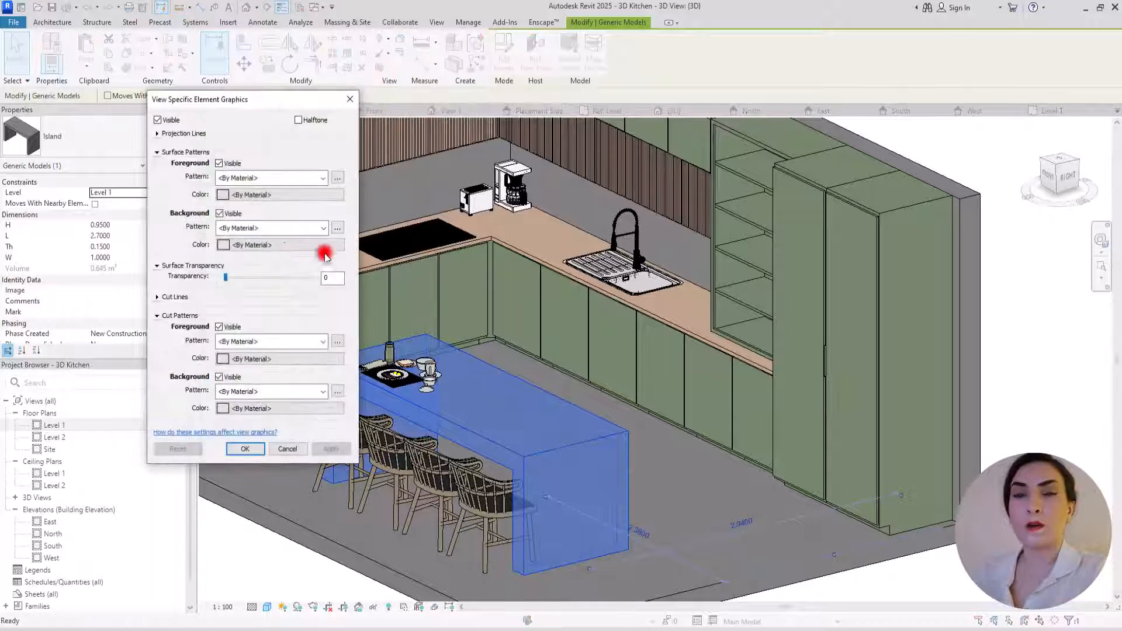
Set the island's surface background to a solid fill in dark brown RGB 095-056-046.
left_click(224, 245)
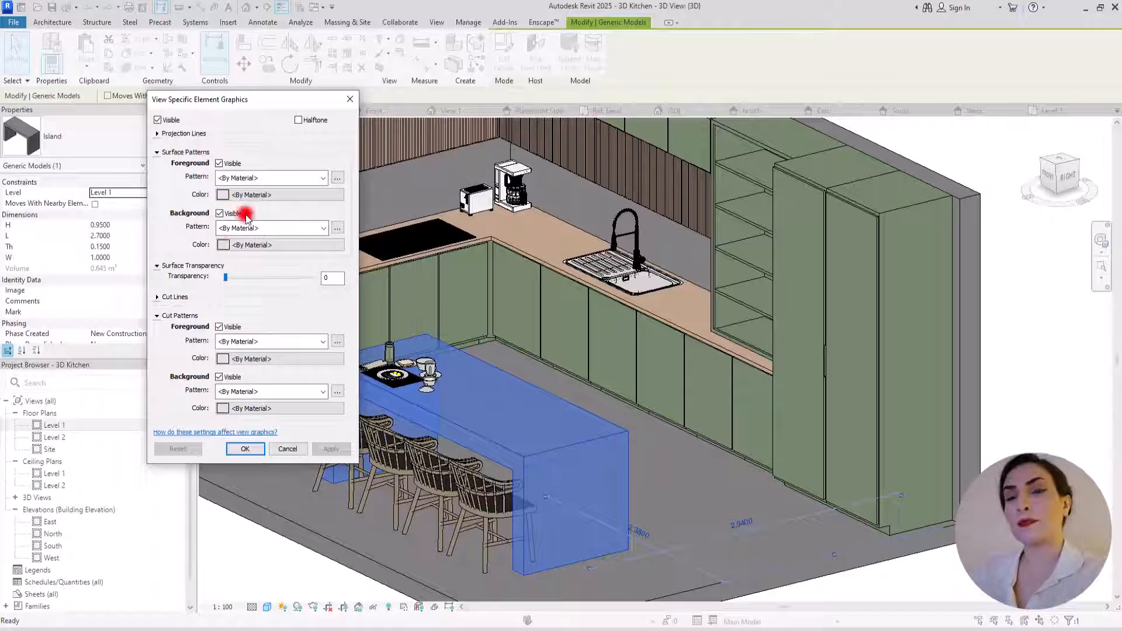
left_click(229, 246)
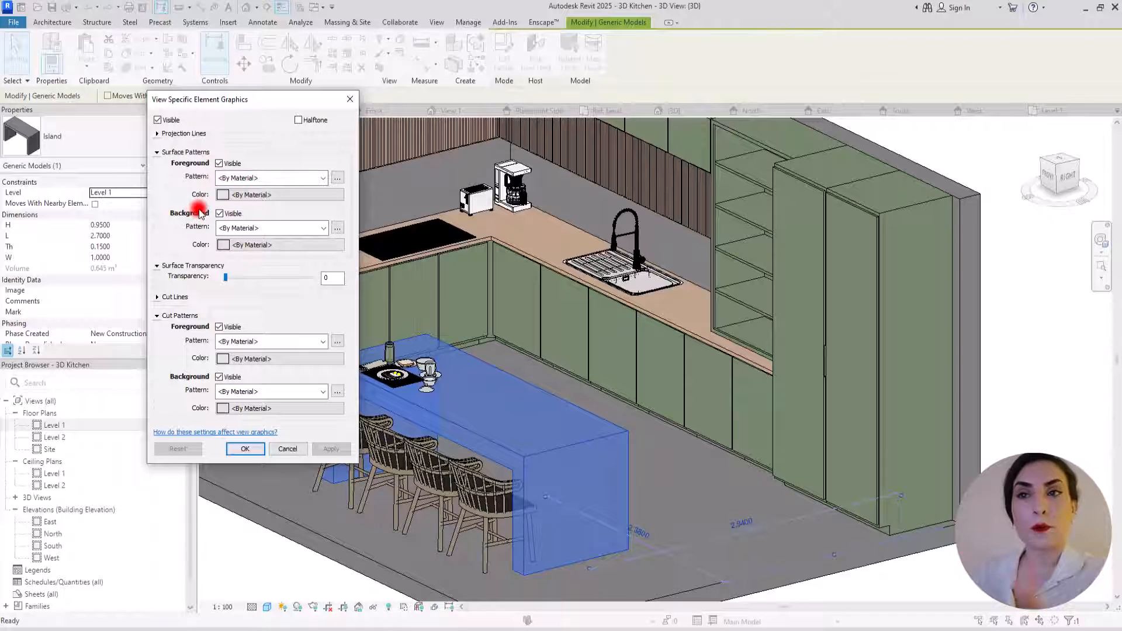
left_click(224, 247)
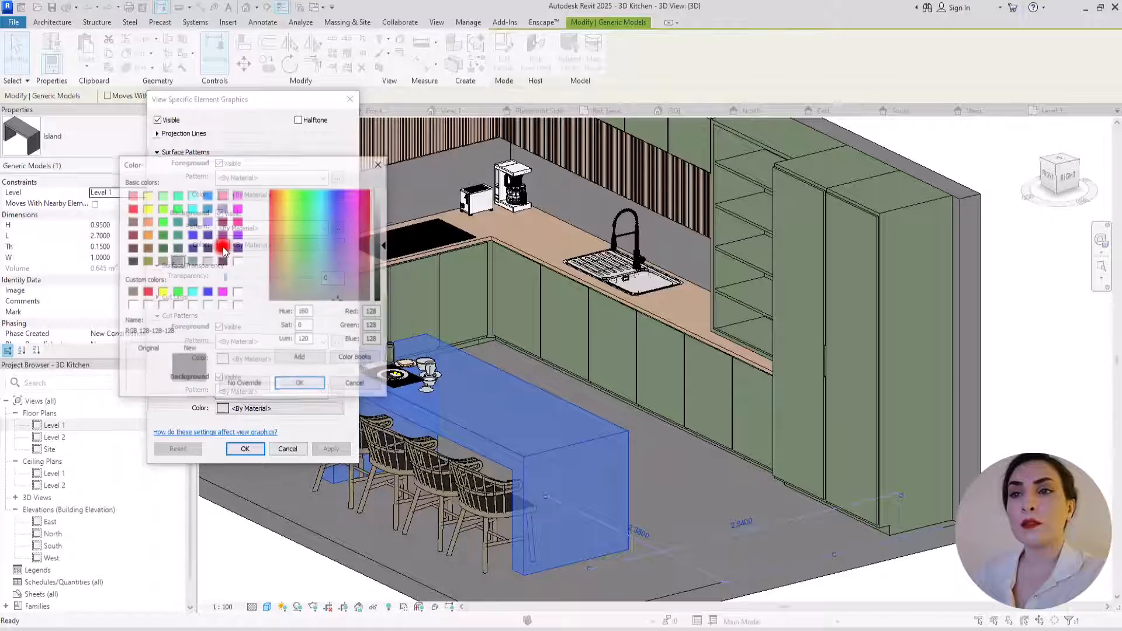
left_click(275, 267)
left_click(276, 265)
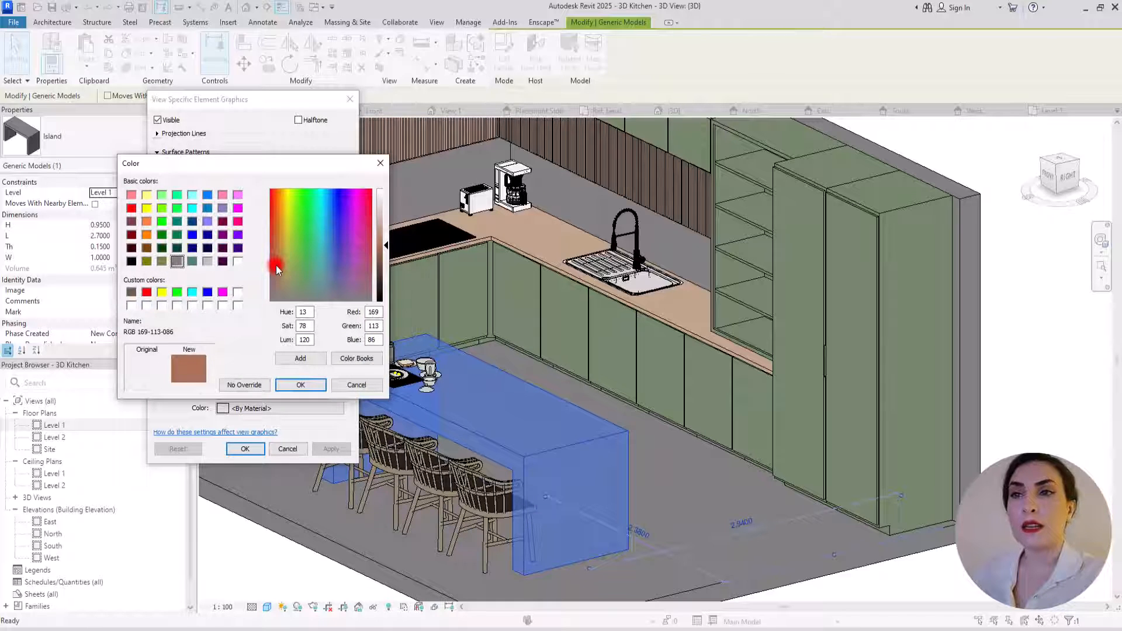
left_click(274, 262)
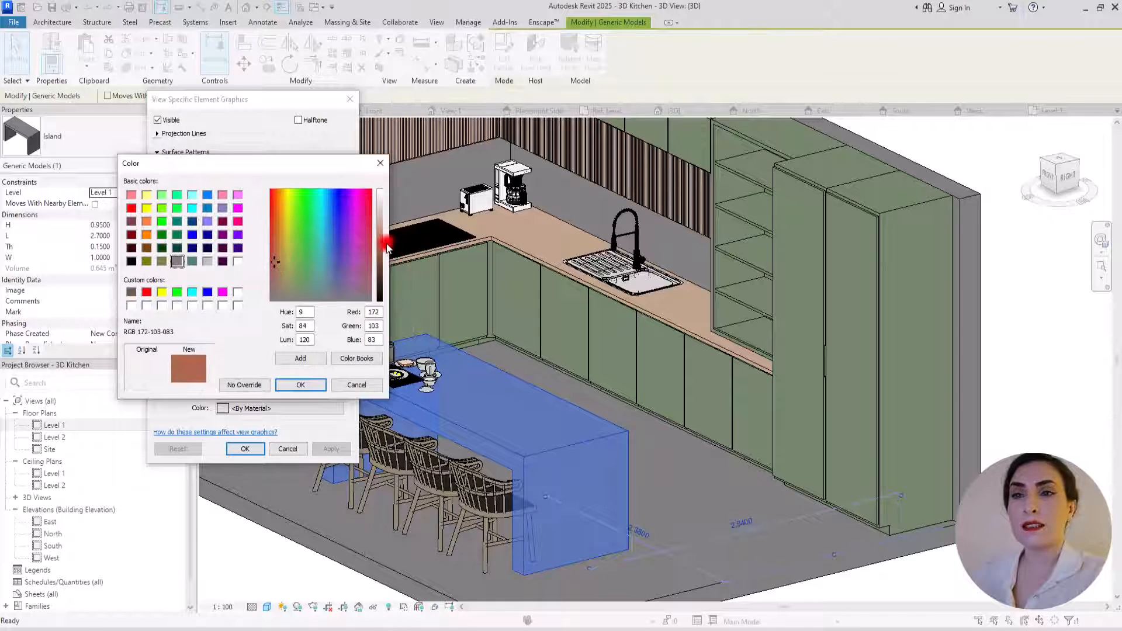
left_click_drag(382, 247, 386, 273)
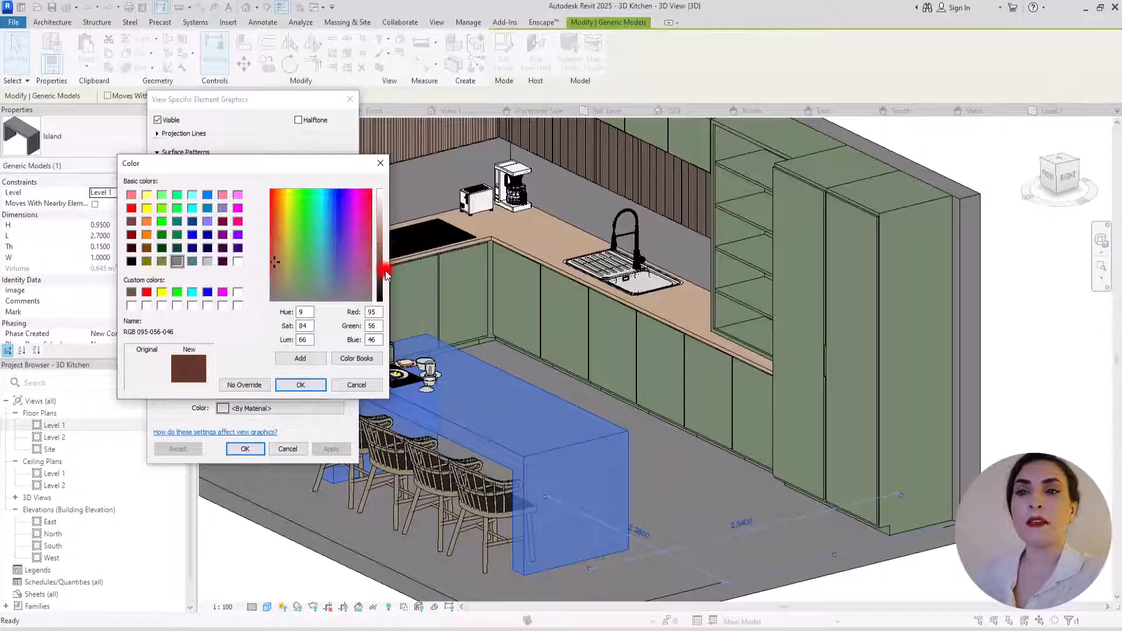
left_click(299, 385)
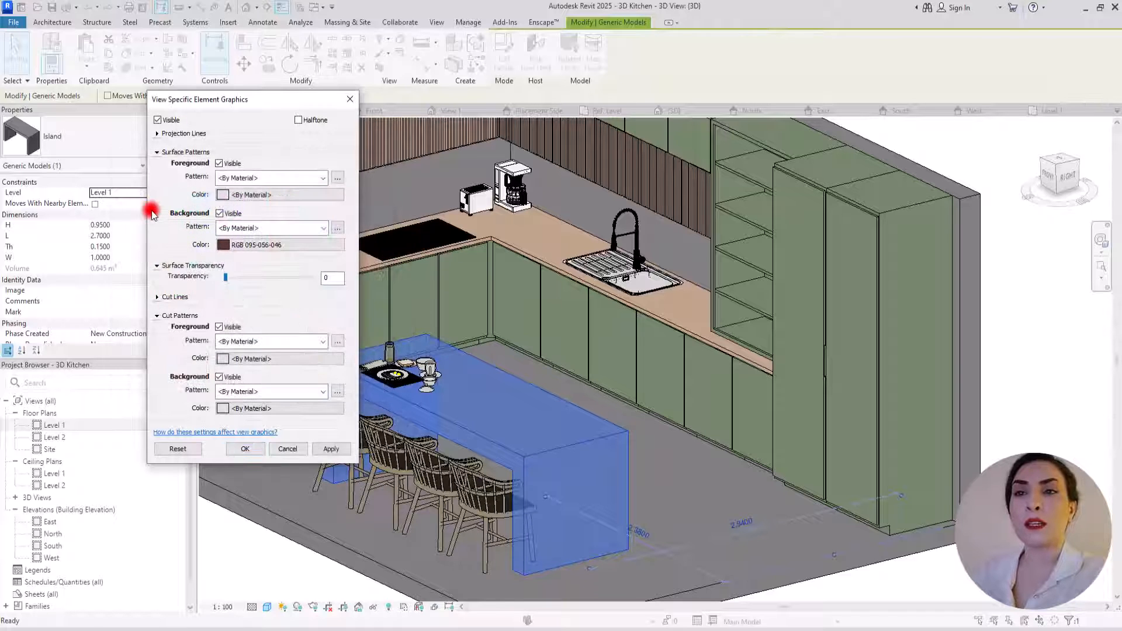
left_click(325, 227)
left_click(296, 248)
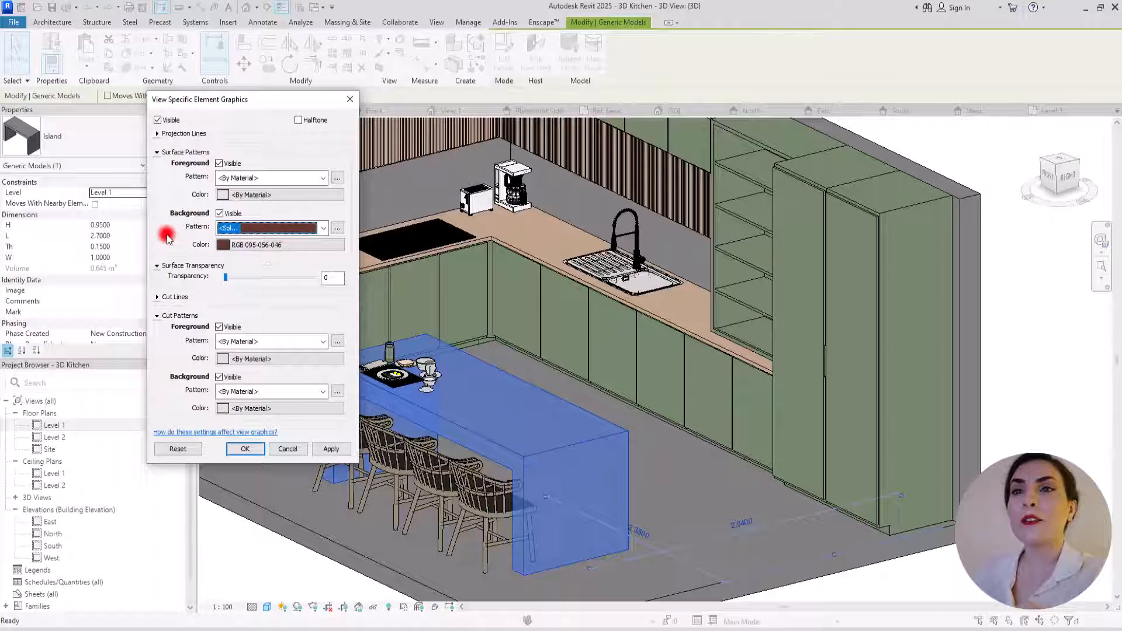
Choose Wood_1 as the island's surface foreground pattern.
left_click(323, 178)
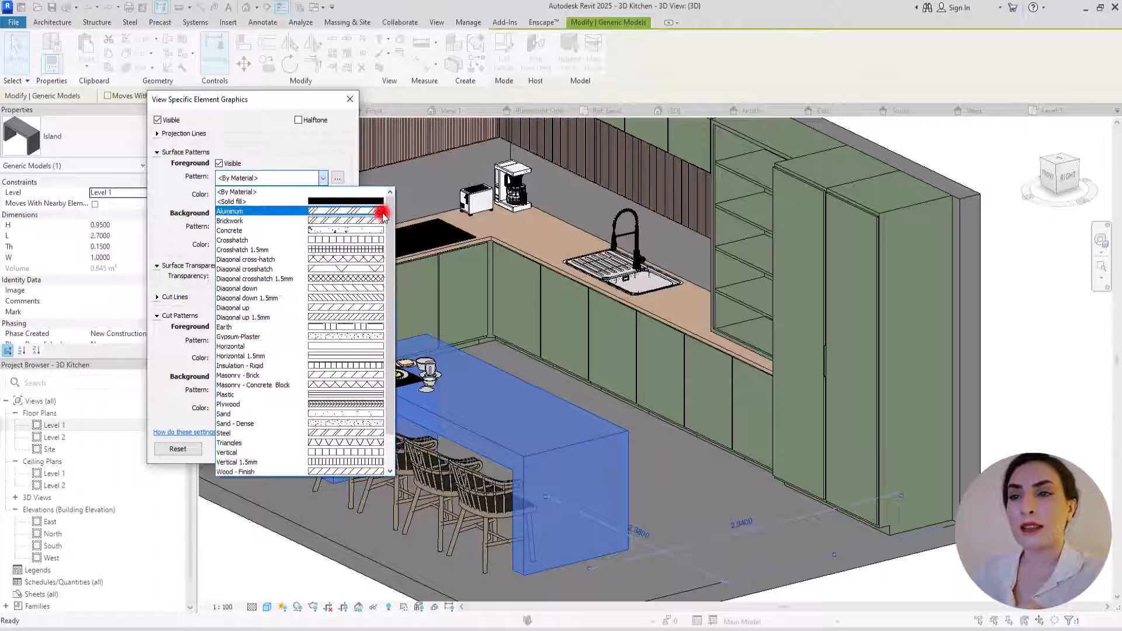
scroll(383, 216, "down", 2)
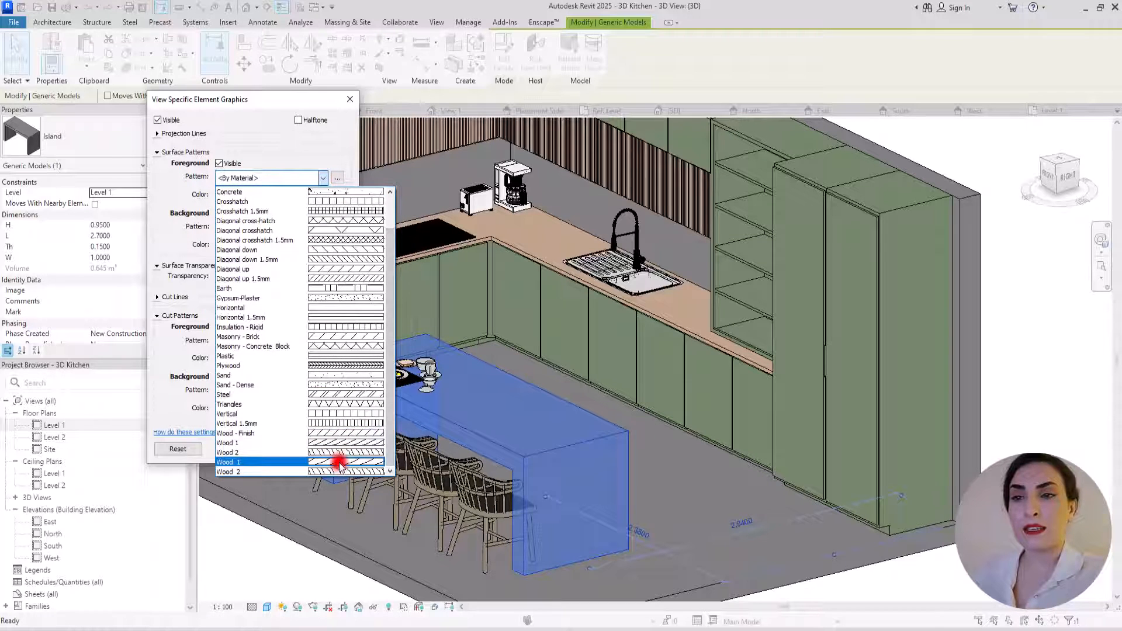
left_click(340, 461)
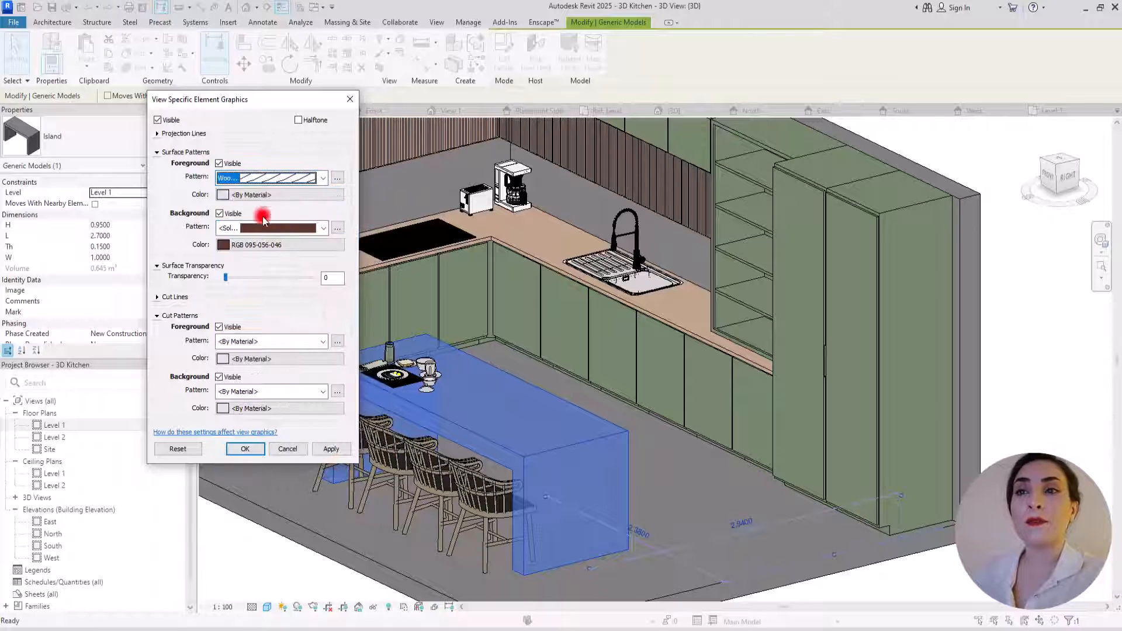
Edit the Wood_1 drafting fill pattern, setting its import scale to 3.
left_click(337, 178)
left_click(540, 291)
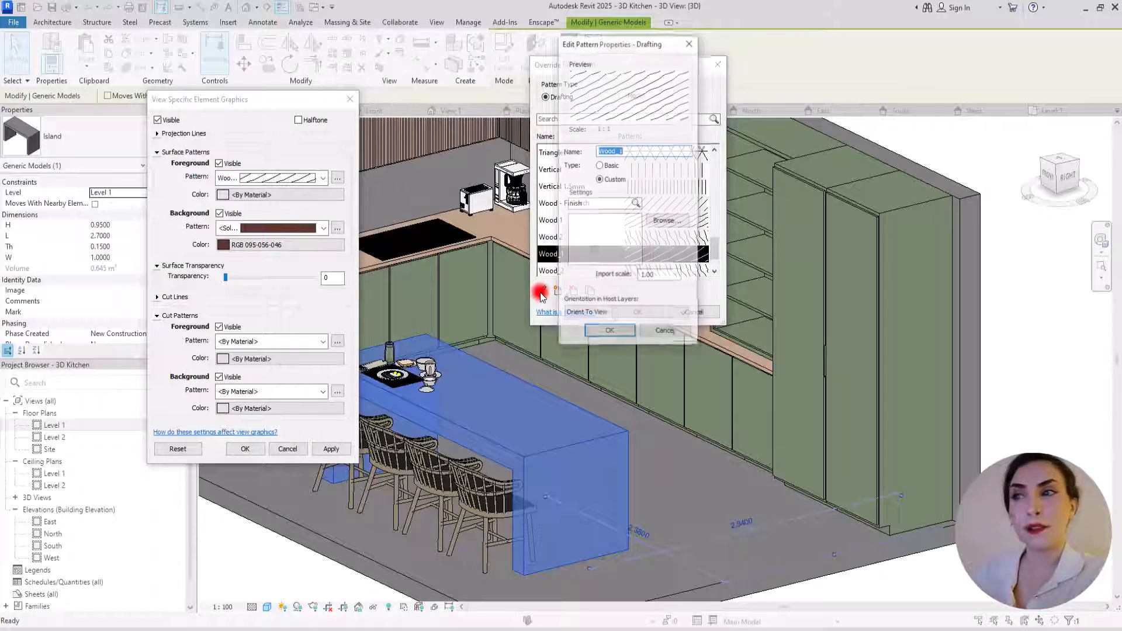
left_click(672, 276)
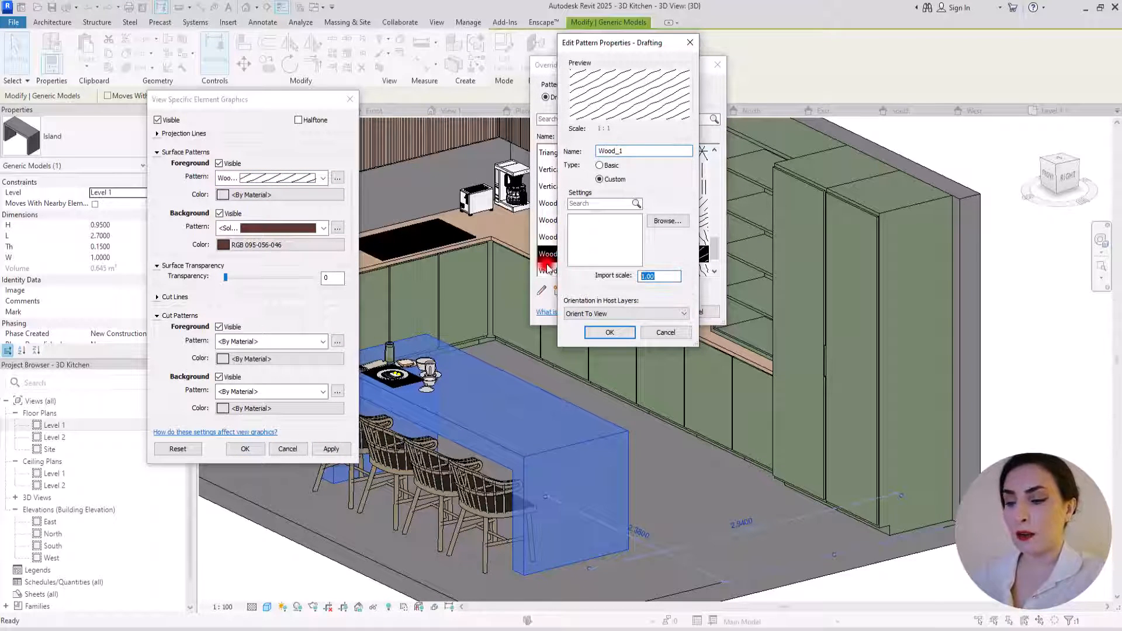
type("0")
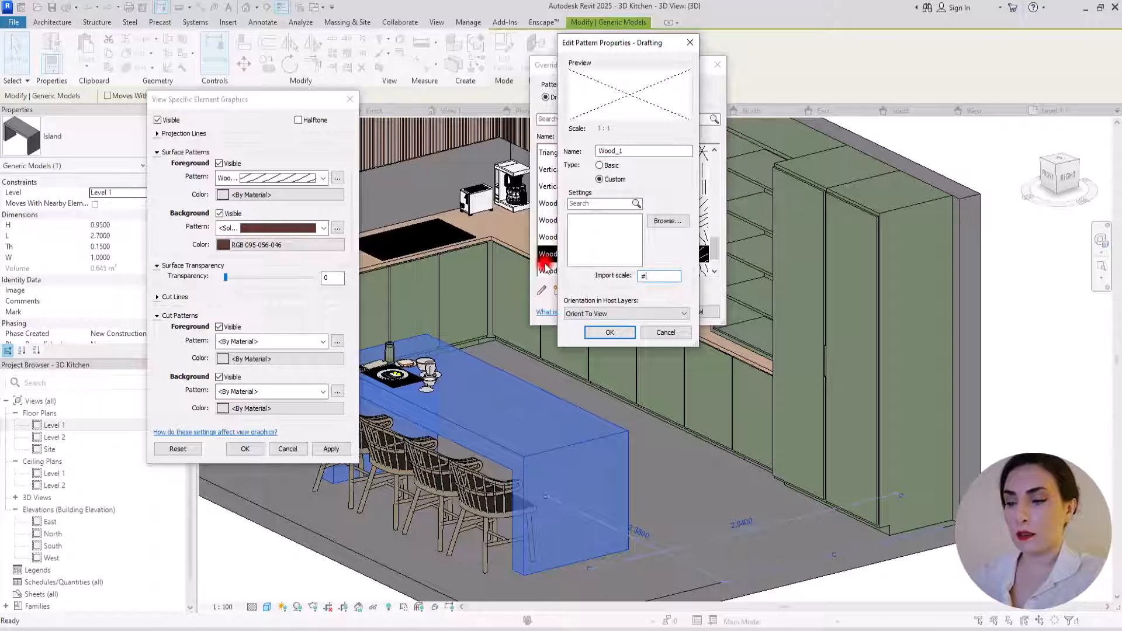
key("BackSpace")
type("3")
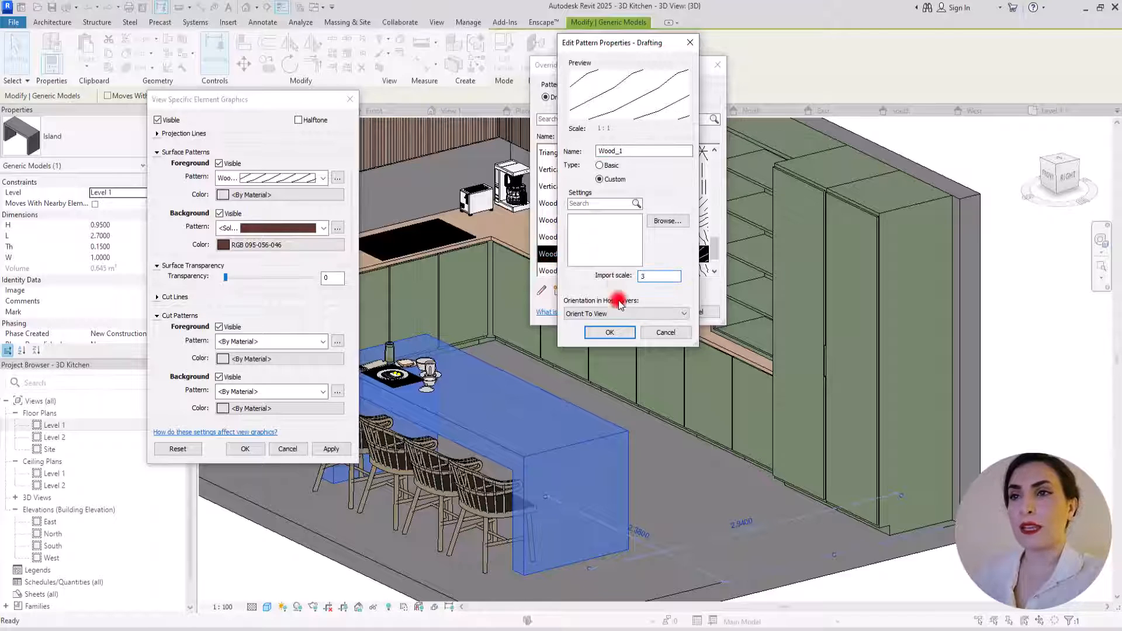
left_click(618, 331)
left_click(643, 313)
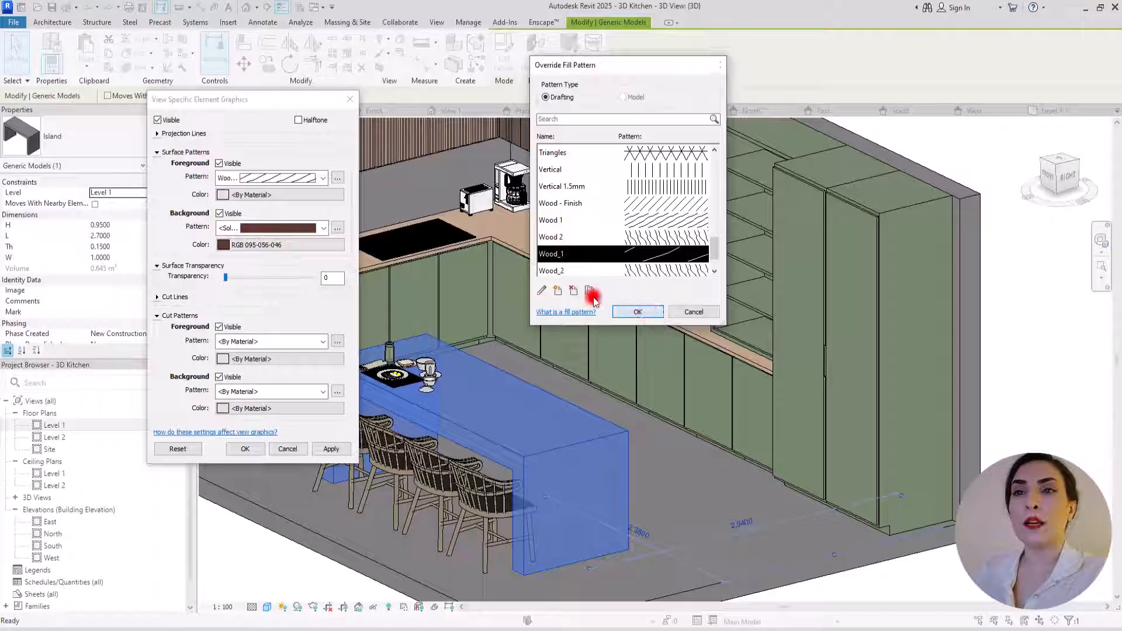
Set the island's surface foreground pattern color to light beige RGB 231-219-211 and apply the graphic overrides.
left_click(223, 195)
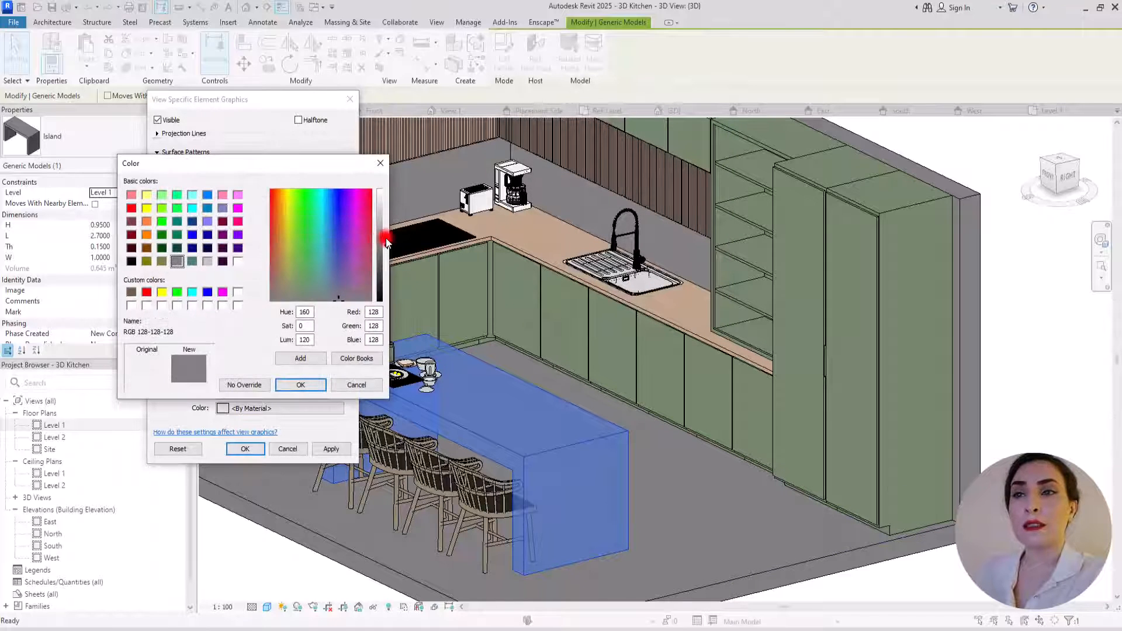
left_click_drag(386, 240, 386, 205)
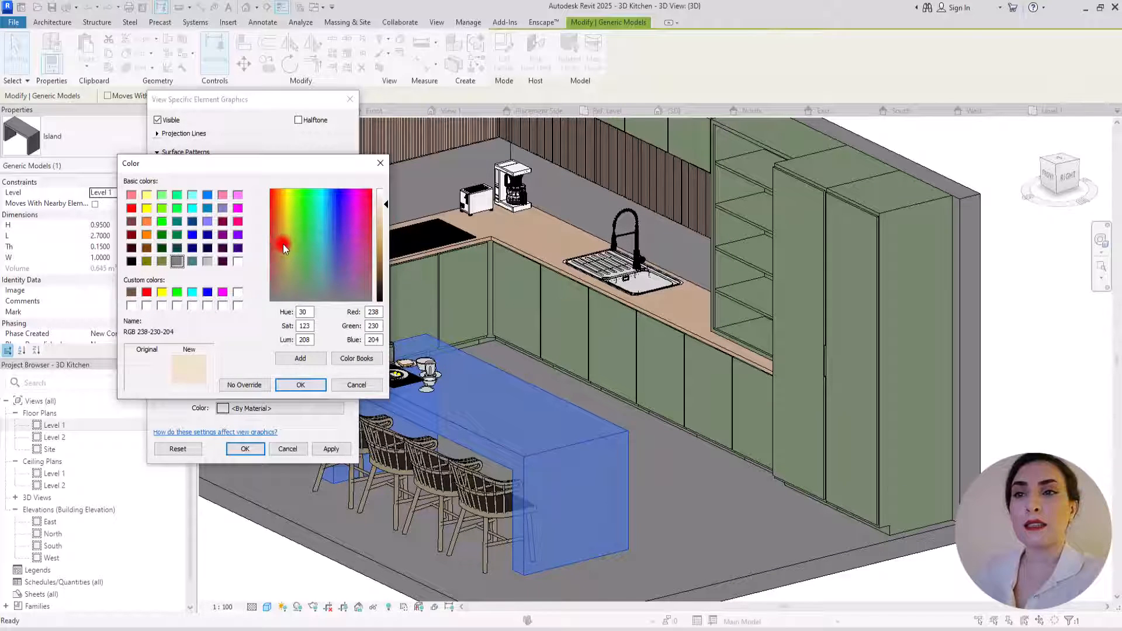
left_click_drag(283, 244, 277, 270)
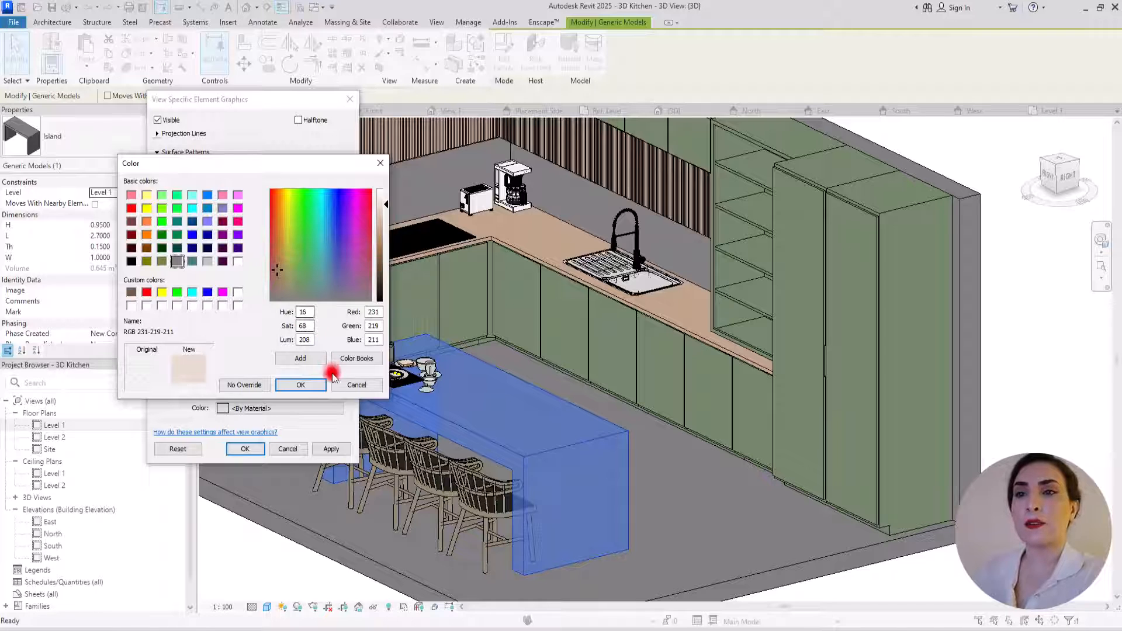
left_click(302, 384)
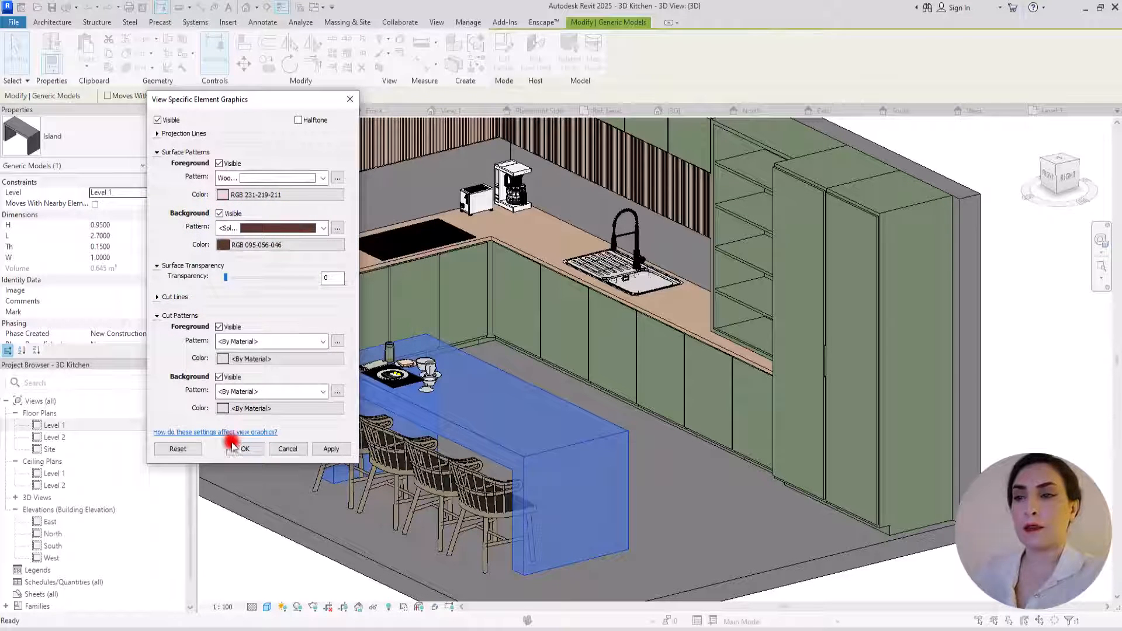
left_click(250, 447)
key("Escape")
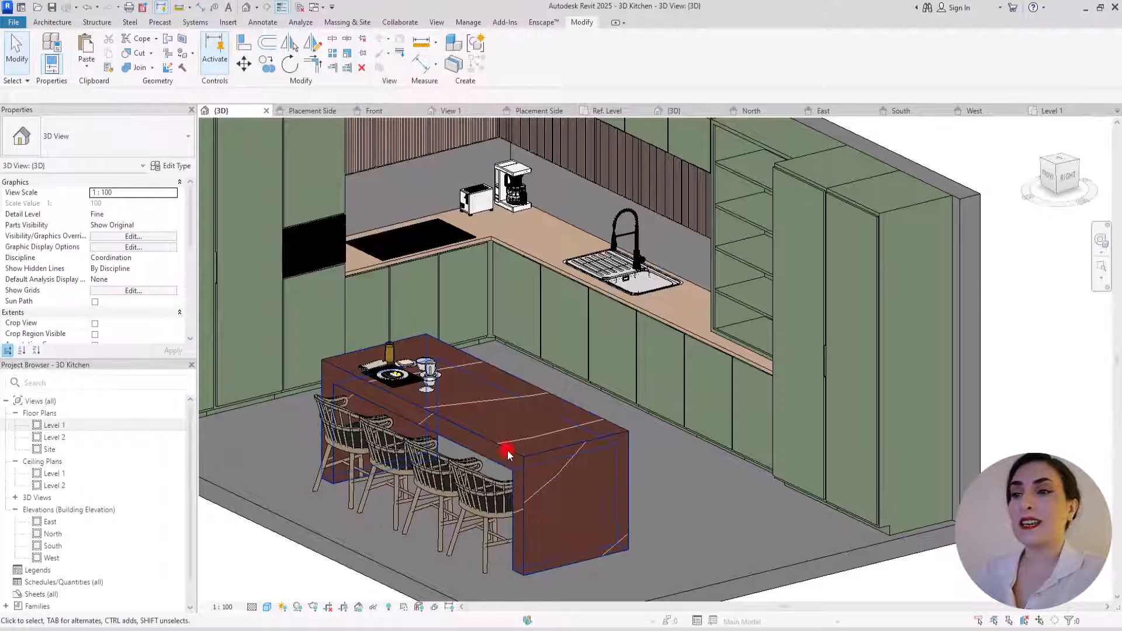
Set the import scale of the island's Wood_1 surface foreground pattern to 2 and apply the graphic overrides.
left_click(596, 443)
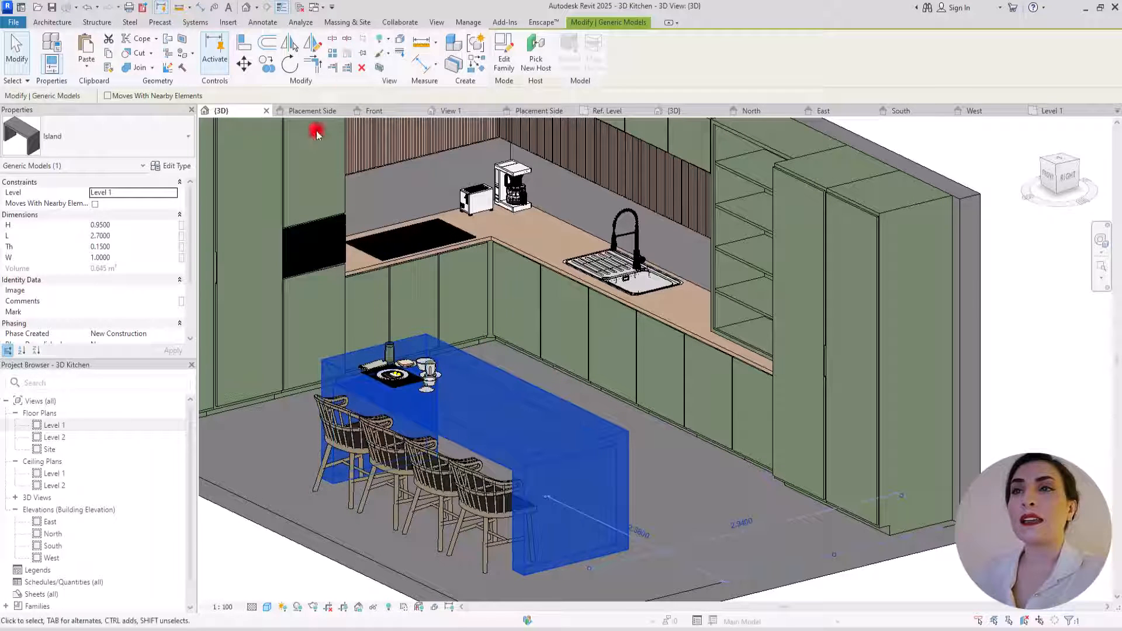
left_click(380, 65)
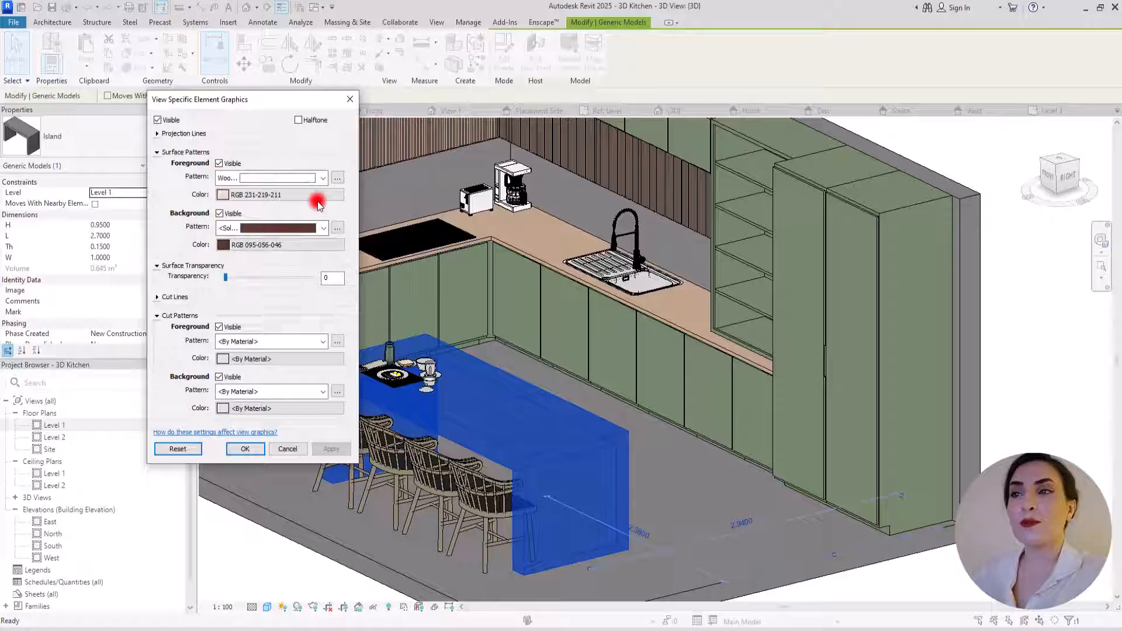
left_click(337, 178)
left_click(542, 290)
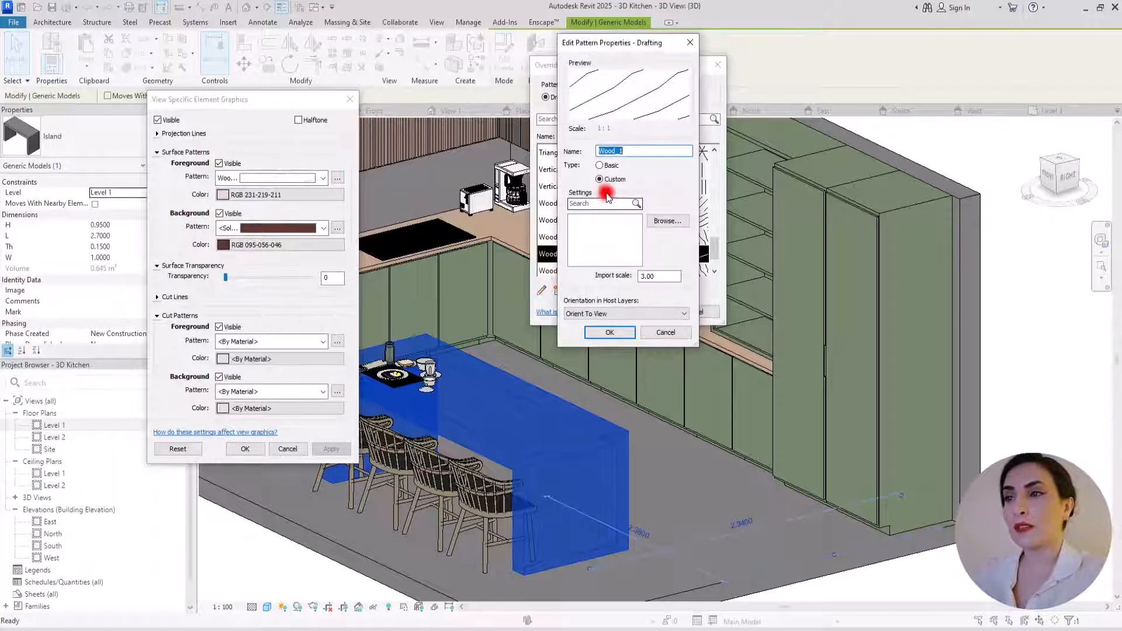
double_click(647, 275)
type("2")
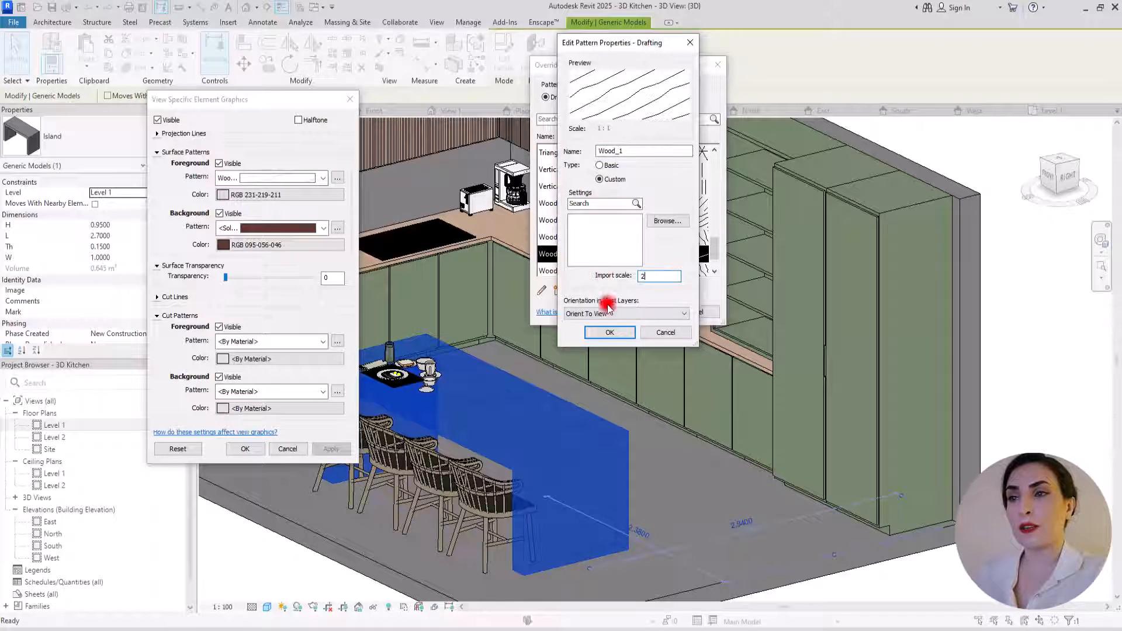
left_click(607, 332)
left_click(643, 311)
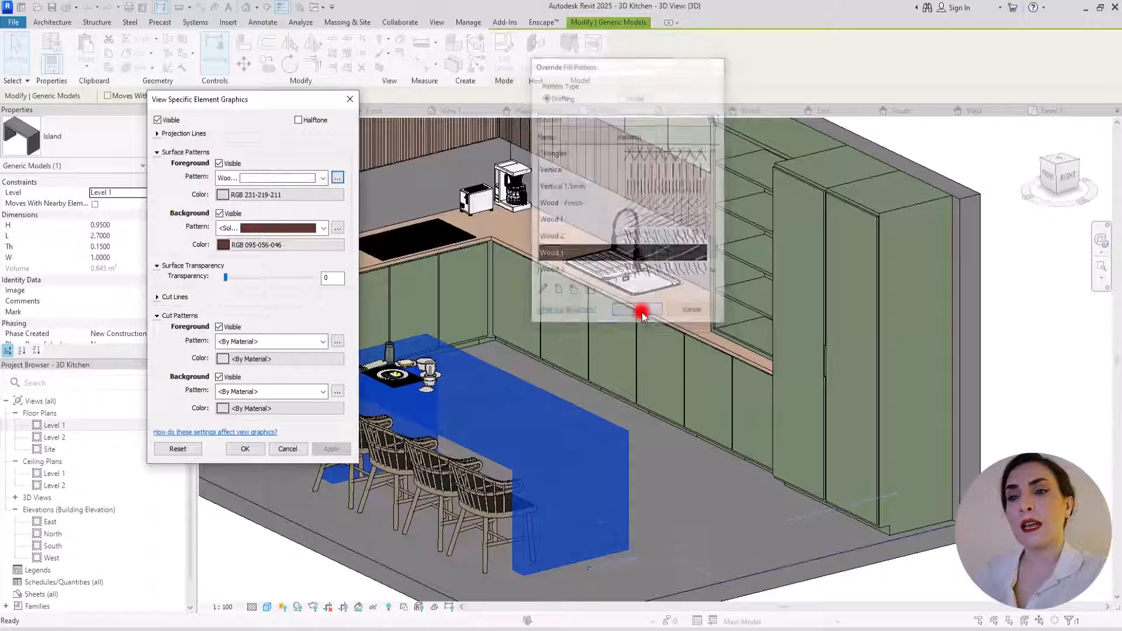
left_click(288, 449)
left_click(246, 449)
left_click(535, 360)
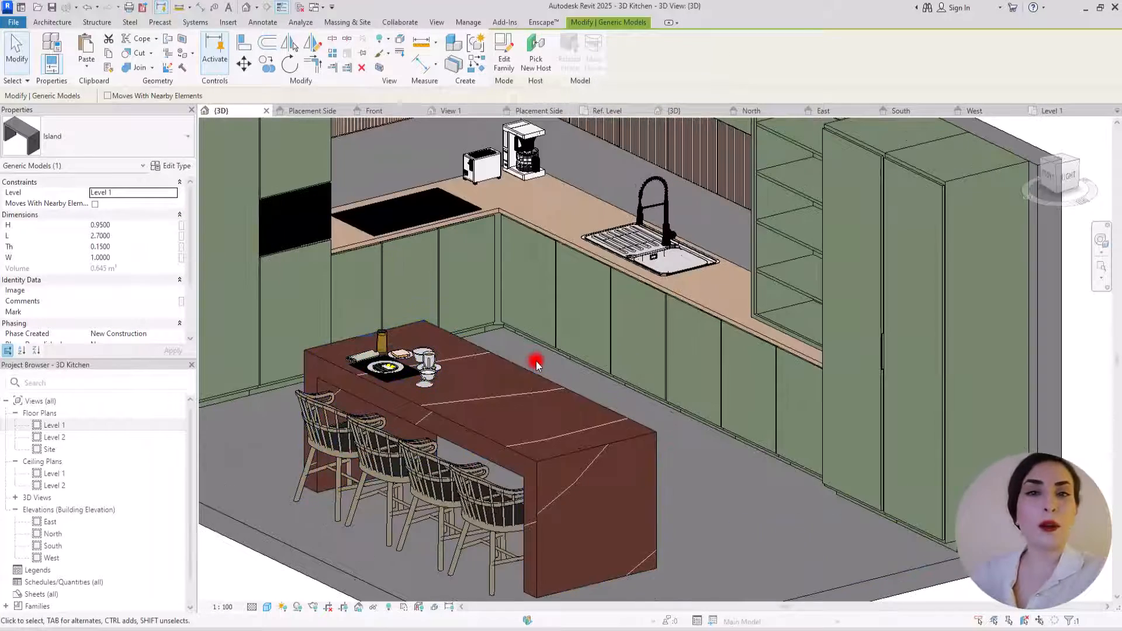
Start a new in-place model in the Generic Models category.
scroll(535, 360, "down", 2)
scroll(528, 366, "up", 6)
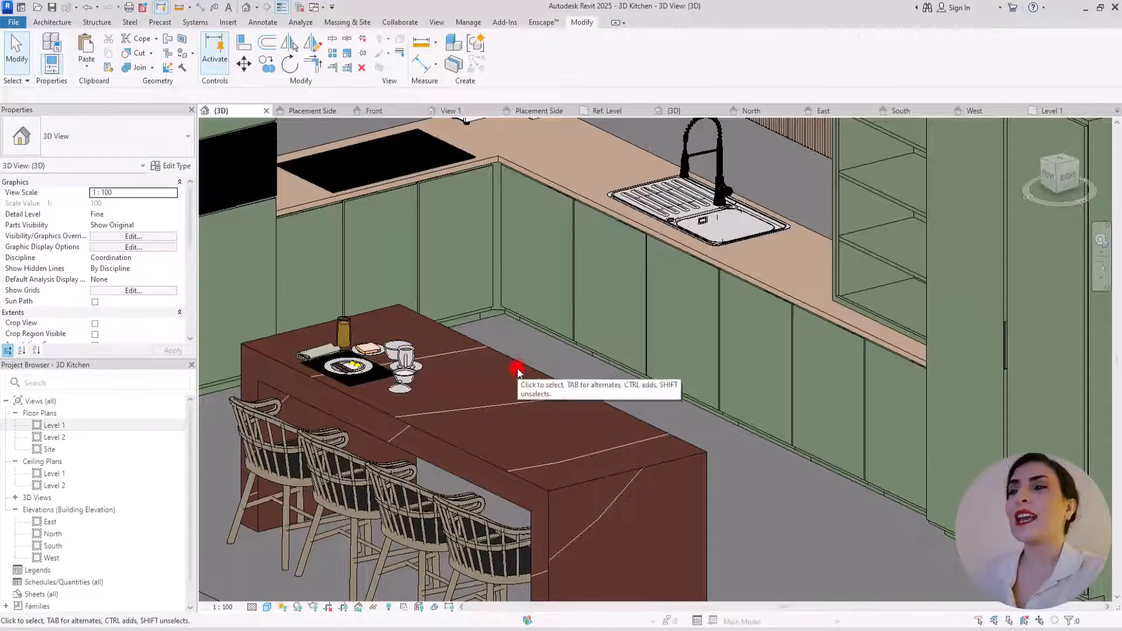
scroll(450, 283, "down", 5)
scroll(399, 255, "up", 4)
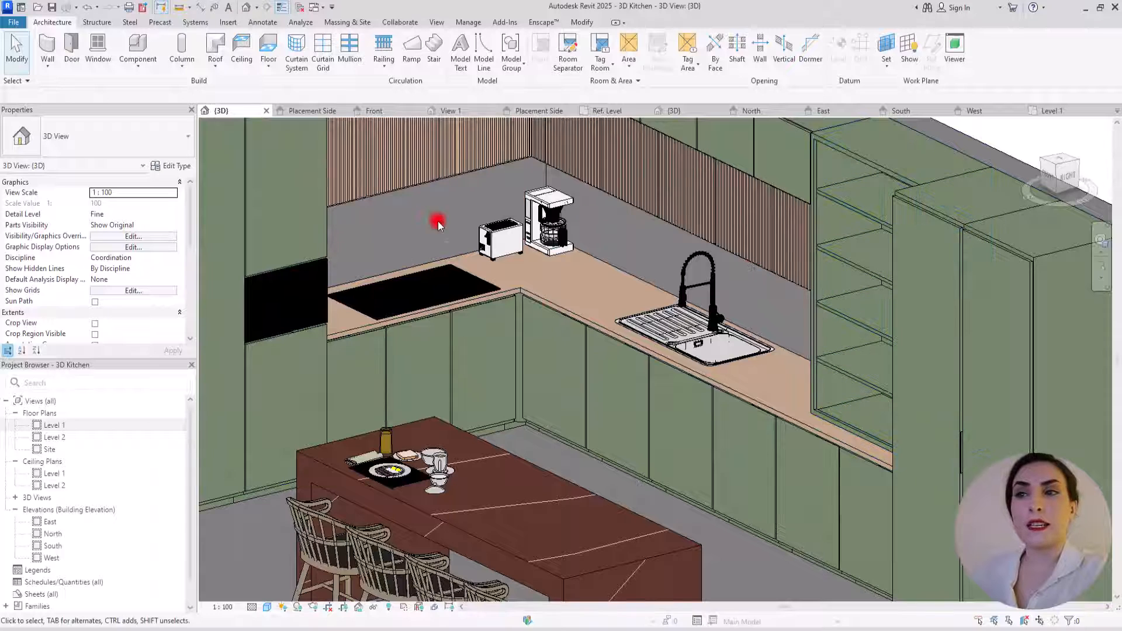
left_click(138, 62)
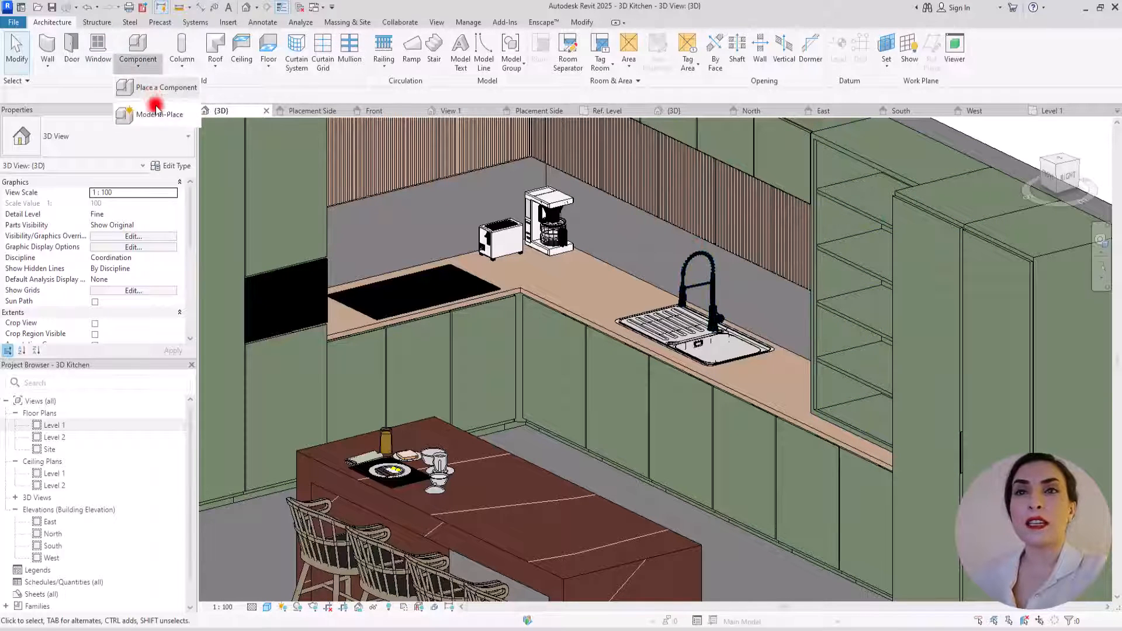
left_click(155, 107)
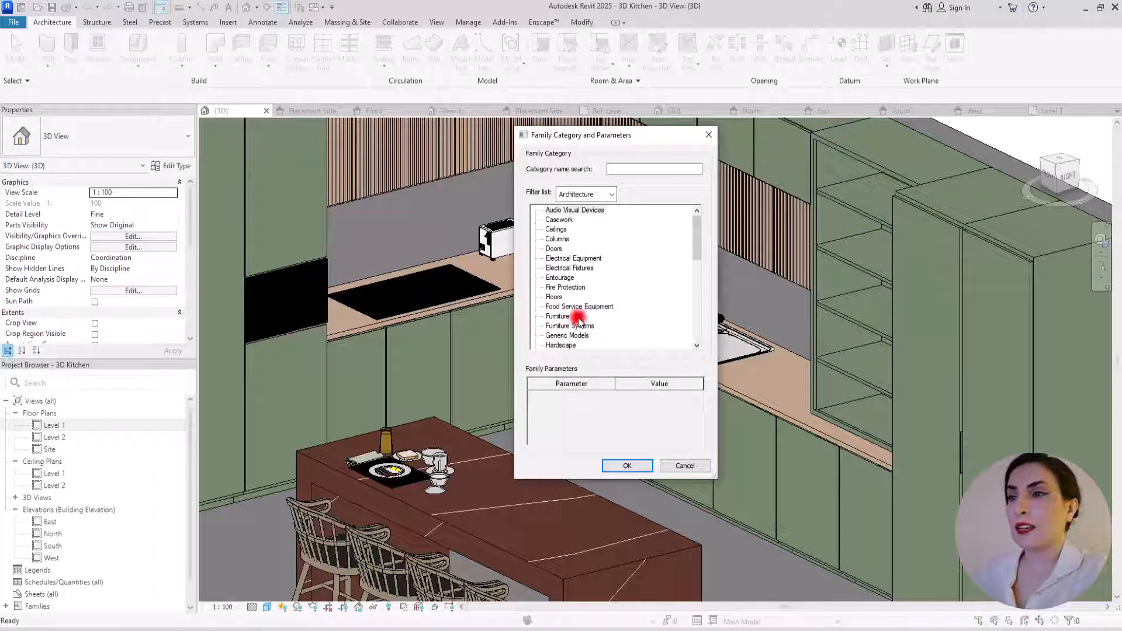
double_click(567, 335)
left_click(561, 339)
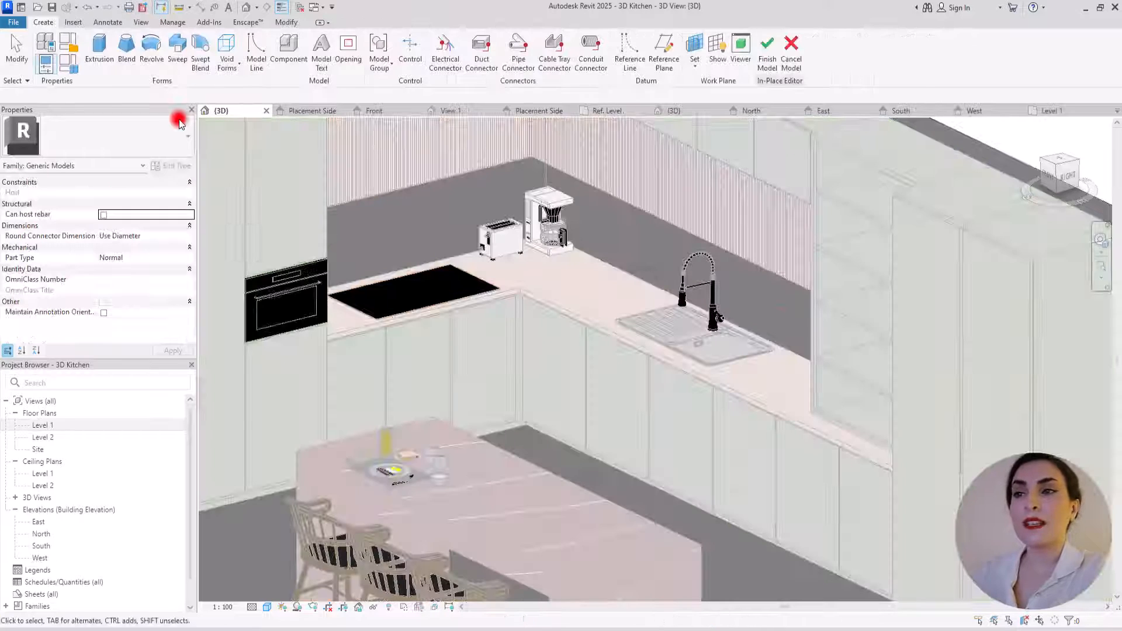
In the Level 1 plan, start an extrusion and sketch a rectangle along the walls between the open-shelf cabinet and the oven cabinet.
left_click(1052, 110)
scroll(679, 273, "up", 2)
middle_click_drag(678, 273, 413, 175)
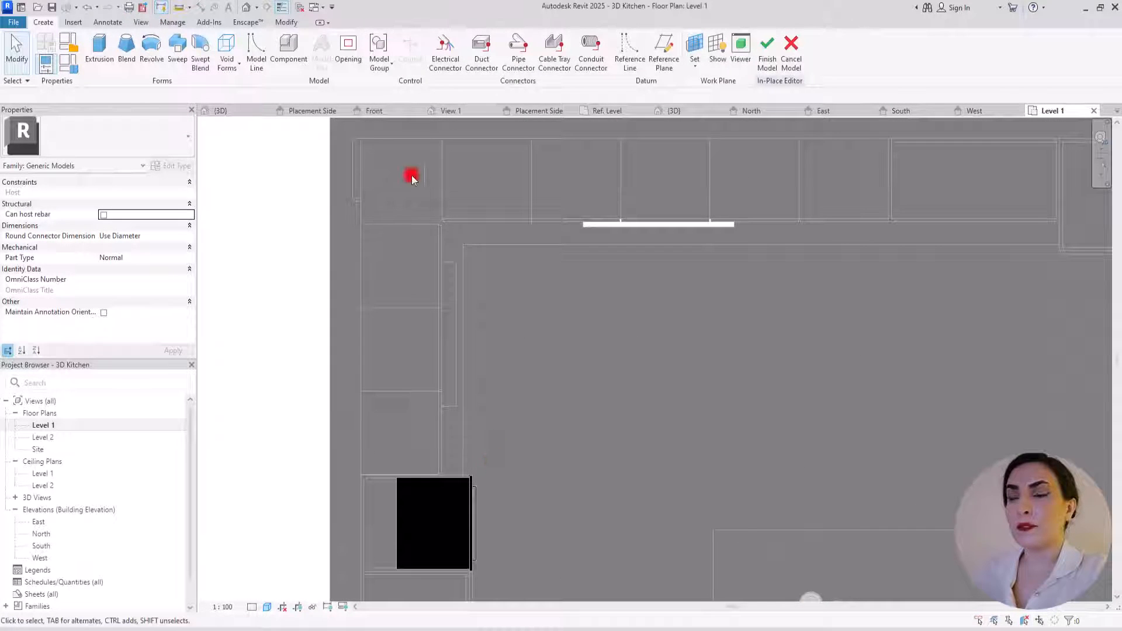
left_click(106, 48)
left_click(539, 40)
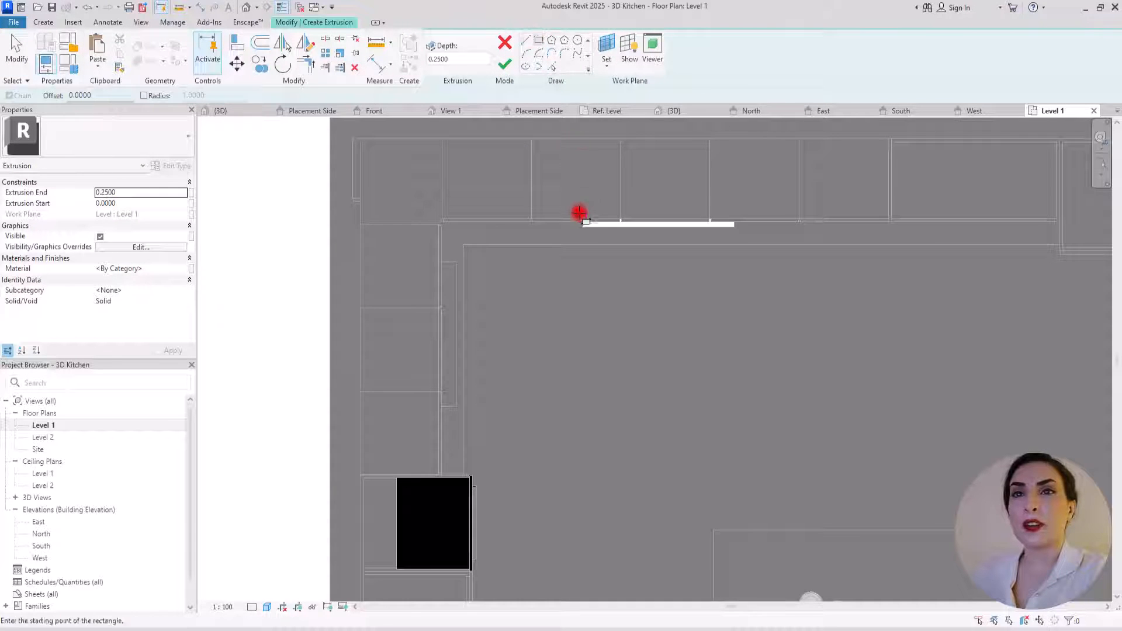
scroll(579, 214, "down", 2)
scroll(779, 201, "up", 4)
left_click(726, 144)
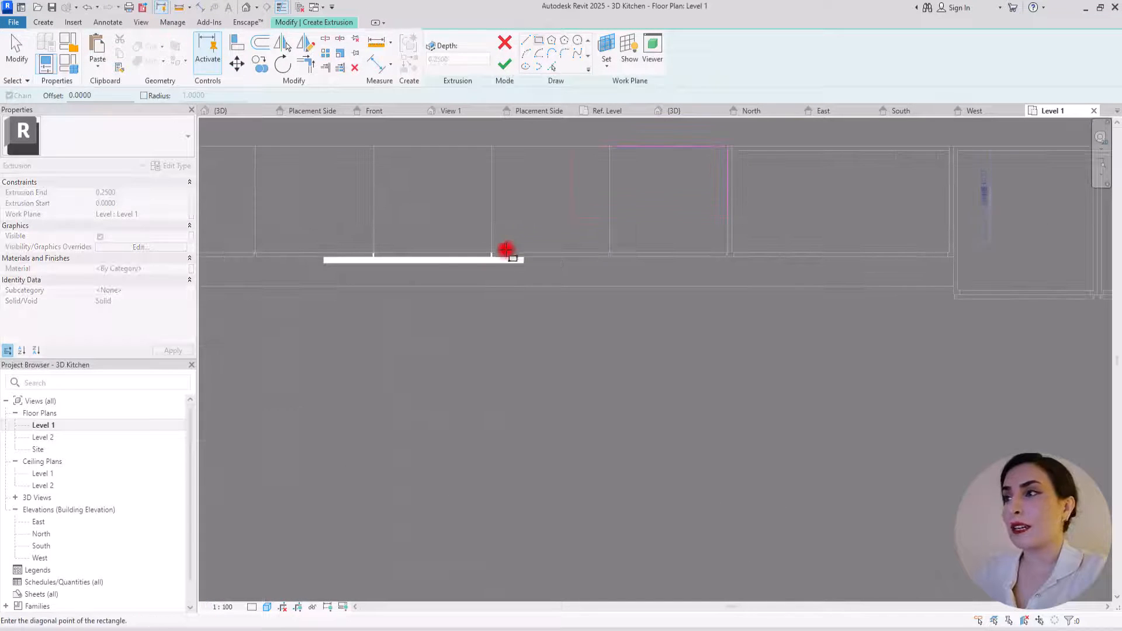
scroll(644, 158, "down", 3)
scroll(290, 374, "up", 5)
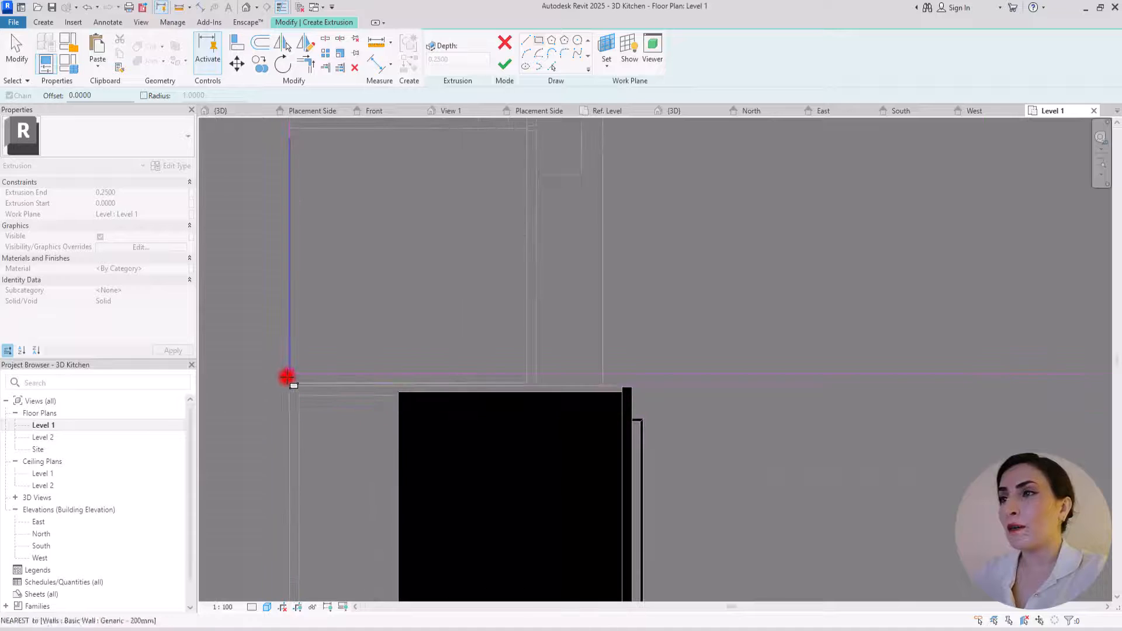
scroll(289, 377, "up", 3)
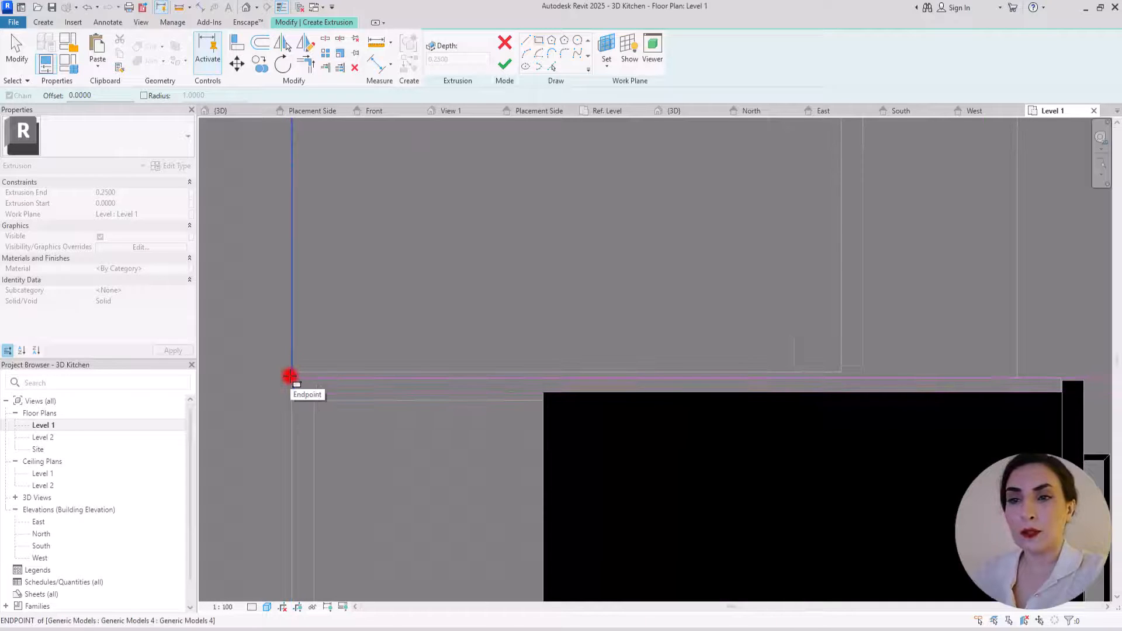
left_click(289, 377)
Add sketch lines offset 0.0050 inward from the rectangle's two wall-side edges using Pick Lines.
left_click(554, 68)
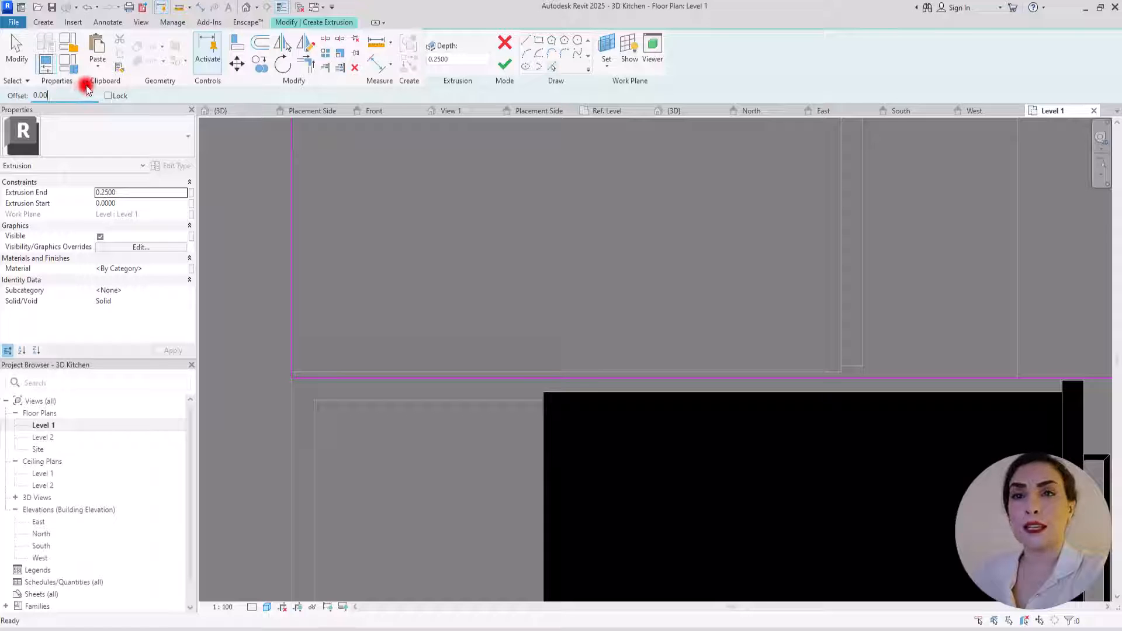
type("0.0050")
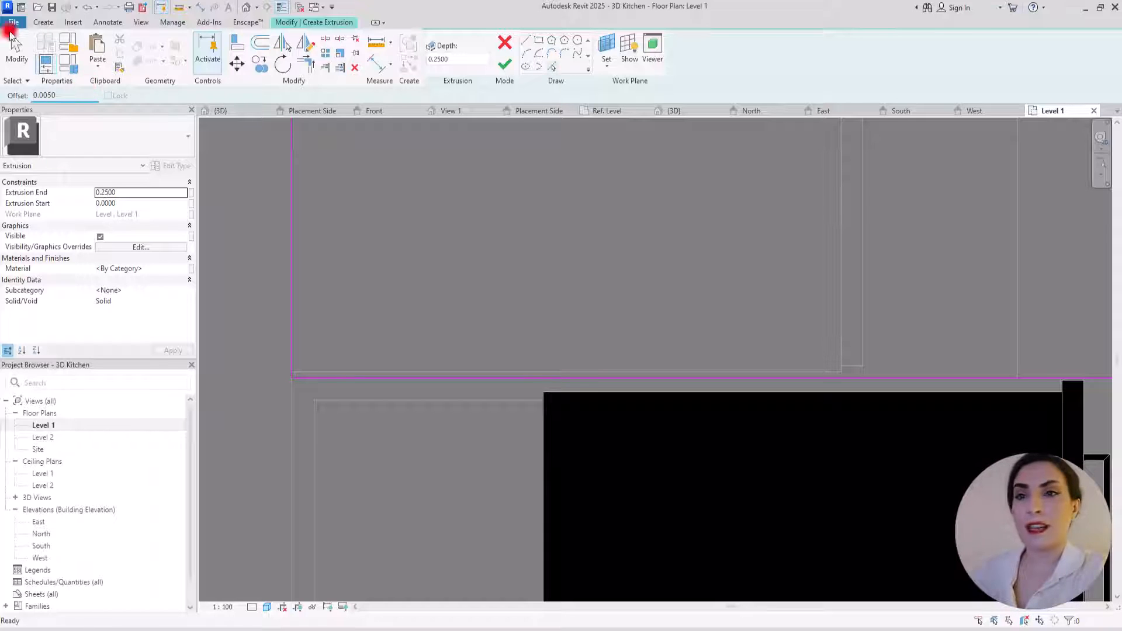
left_click(291, 320)
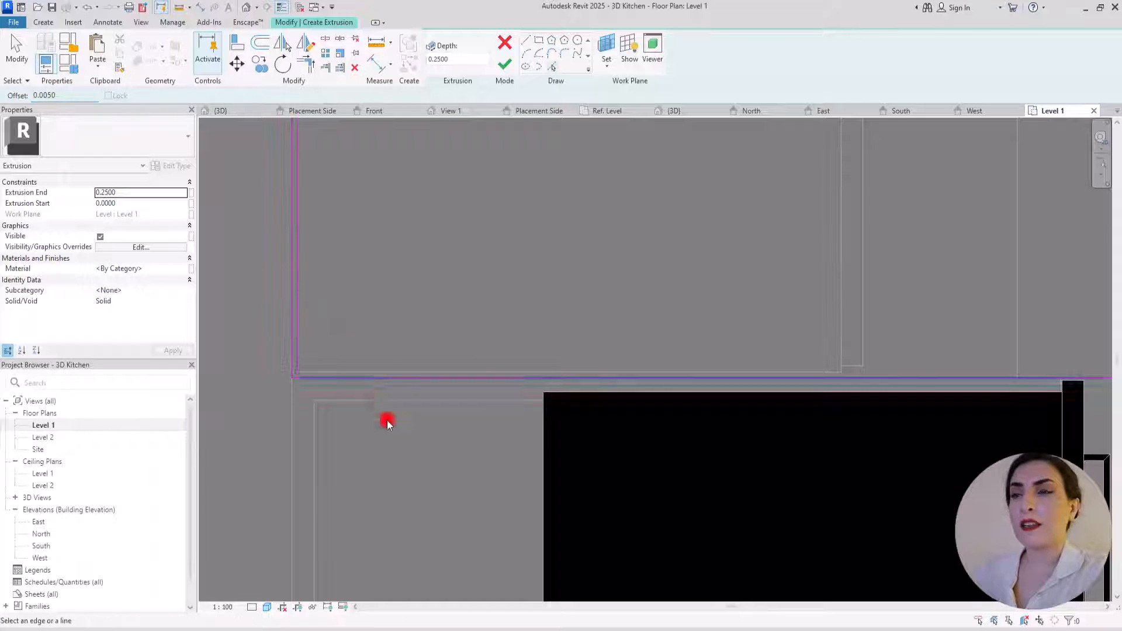
scroll(387, 420, "up", 3)
scroll(394, 243, "up", 3)
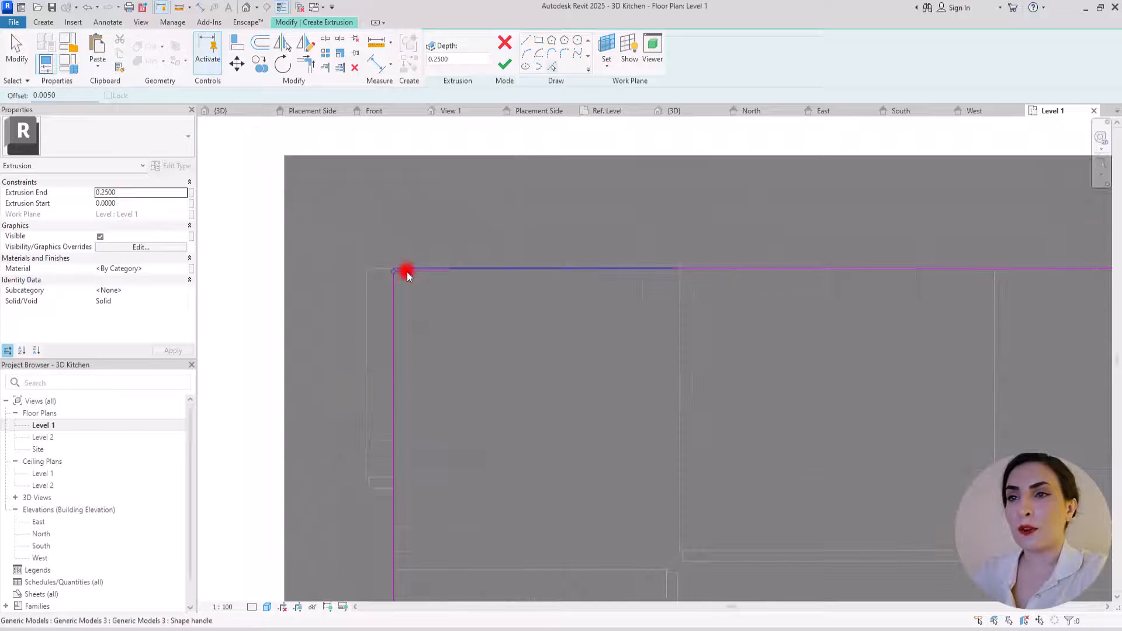
Trim the offset lines to each other at the wall corner and close the thin profile at the oven cabinet end.
left_click(303, 61)
left_click(411, 272)
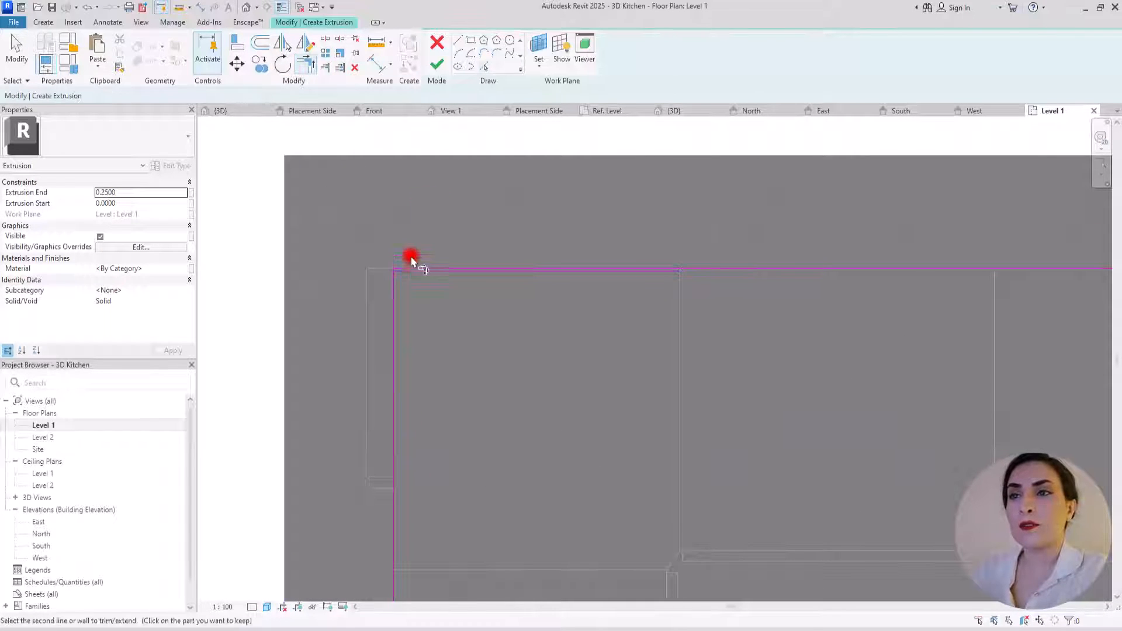
scroll(411, 257, "down", 3)
middle_click_drag(452, 514, 380, 149)
scroll(342, 302, "up", 2)
left_click(326, 301)
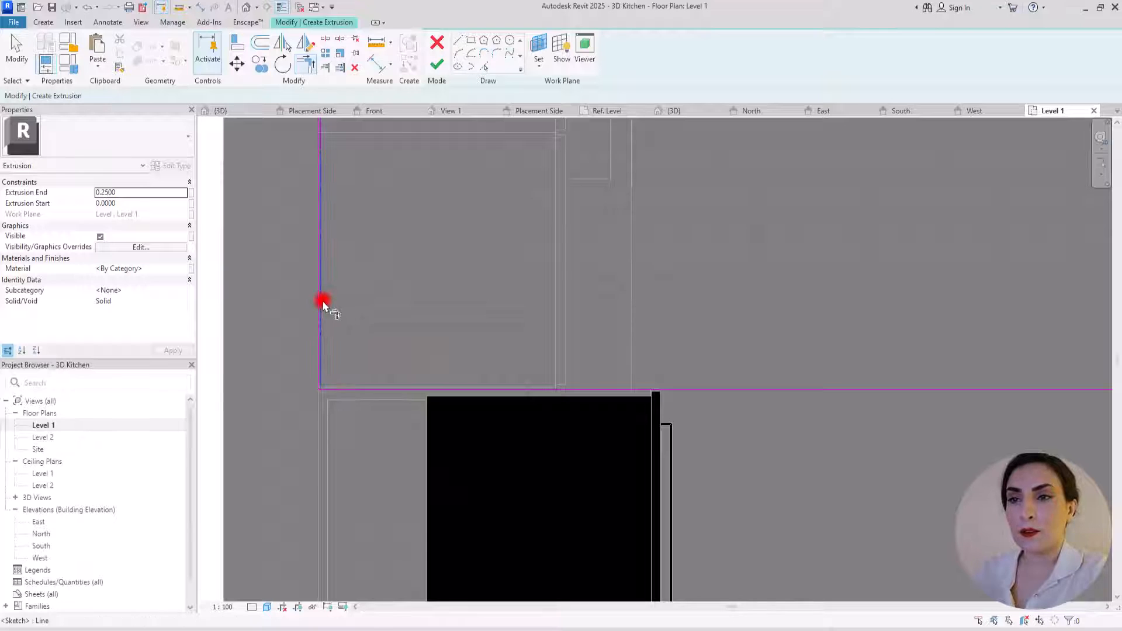
scroll(320, 403, "up", 3)
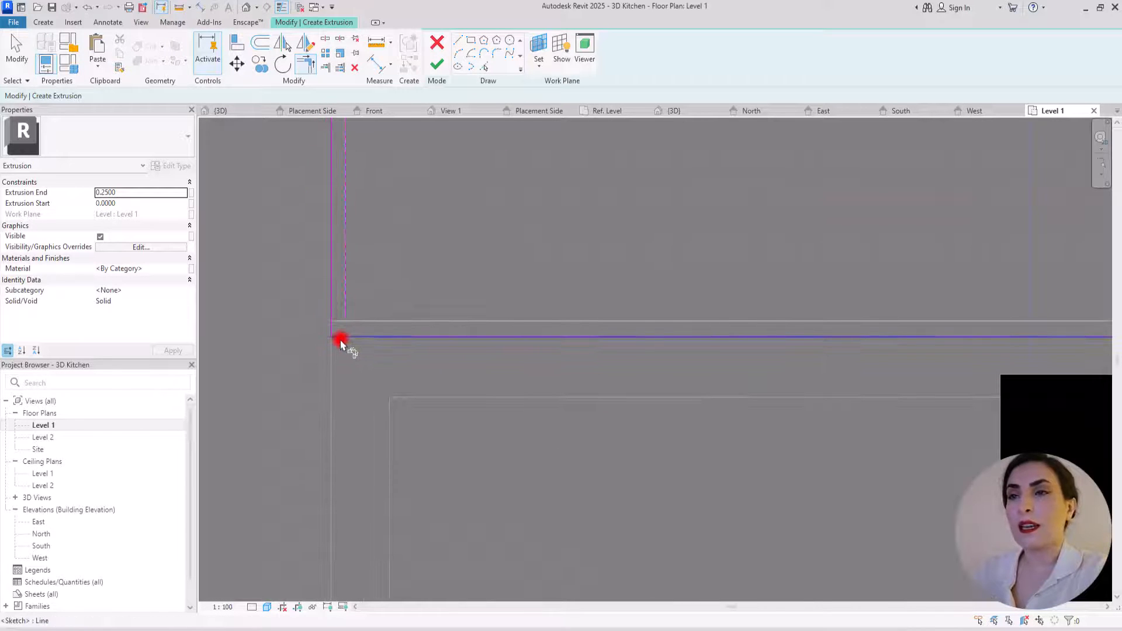
Trim the offset line and end line beside the open-shelf cabinet to close the thin L-shaped backsplash profile.
scroll(341, 456, "down", 4)
scroll(341, 462, "down", 2)
middle_click_drag(649, 245, 350, 497)
middle_click_drag(625, 298, 353, 511)
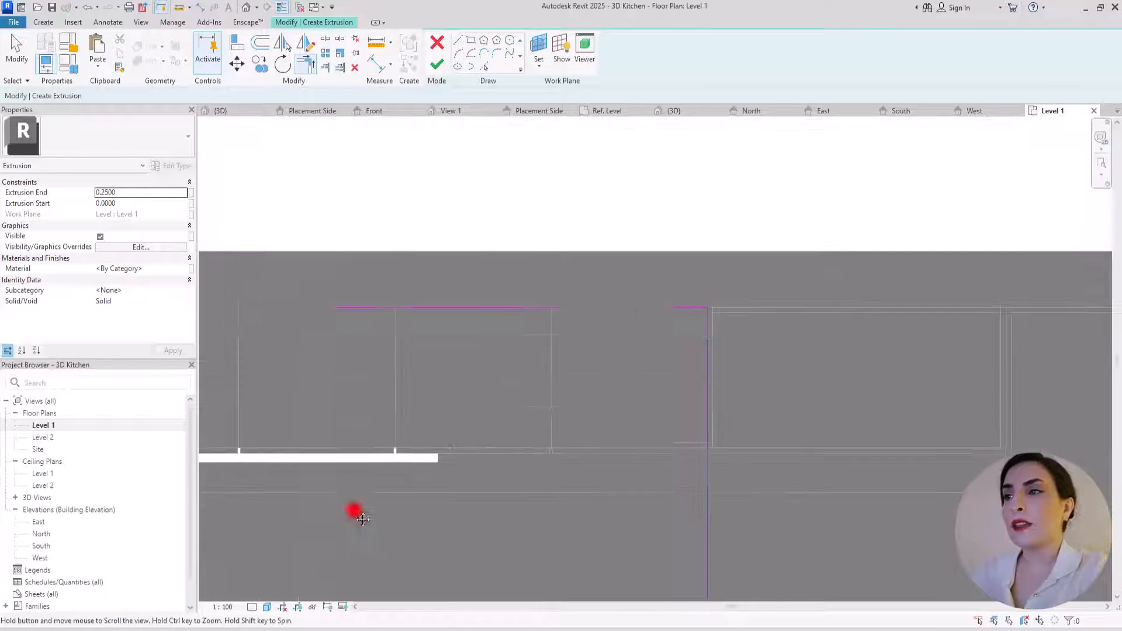
scroll(697, 350, "up", 3)
left_click(724, 276)
left_click(711, 255)
middle_click_drag(537, 250, 992, 155)
scroll(607, 363, "down", 3)
scroll(351, 325, "down", 2)
middle_click_drag(343, 326, 646, 313)
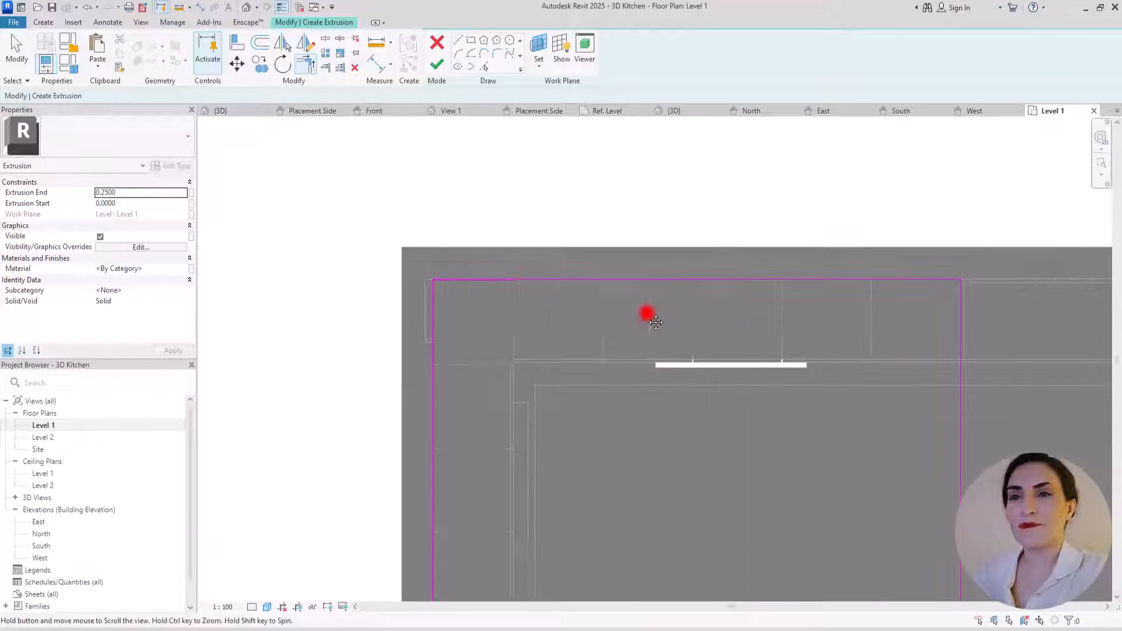
scroll(647, 313, "up", 2)
scroll(461, 292, "down", 3)
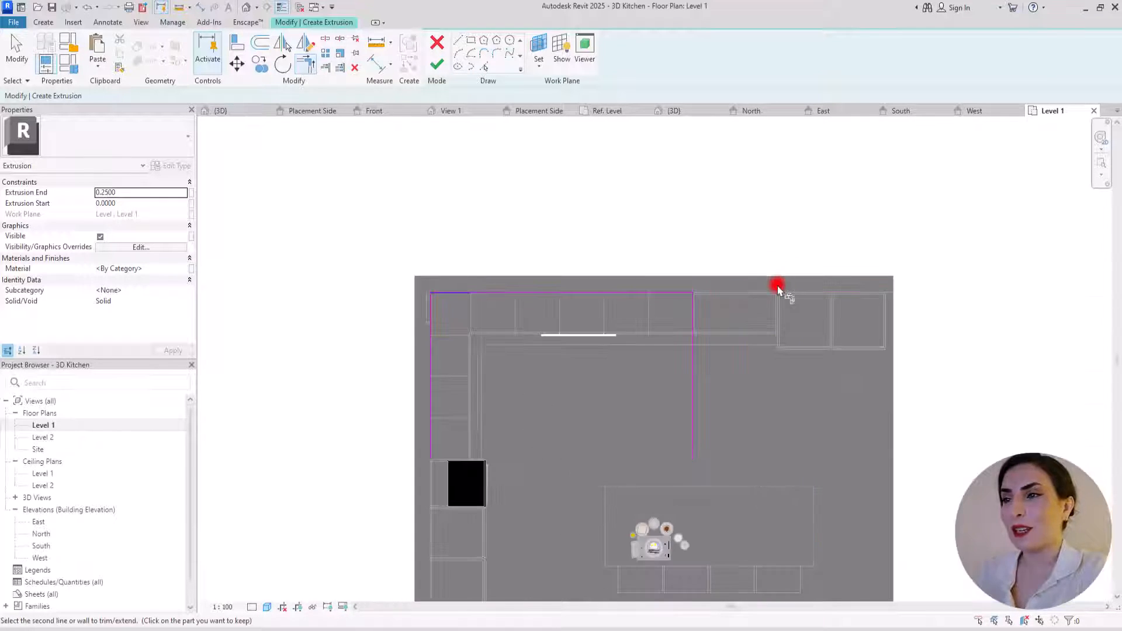
scroll(760, 289, "up", 2)
scroll(610, 299, "up", 2)
scroll(611, 297, "up", 4)
left_click(616, 272)
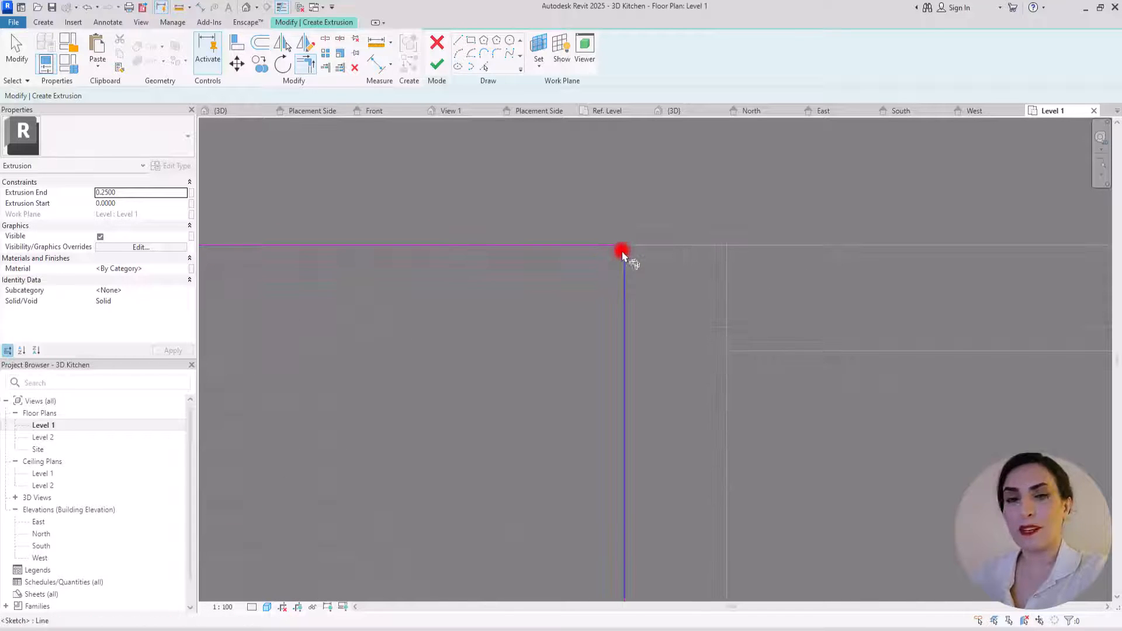
left_click(624, 253)
key("Escape")
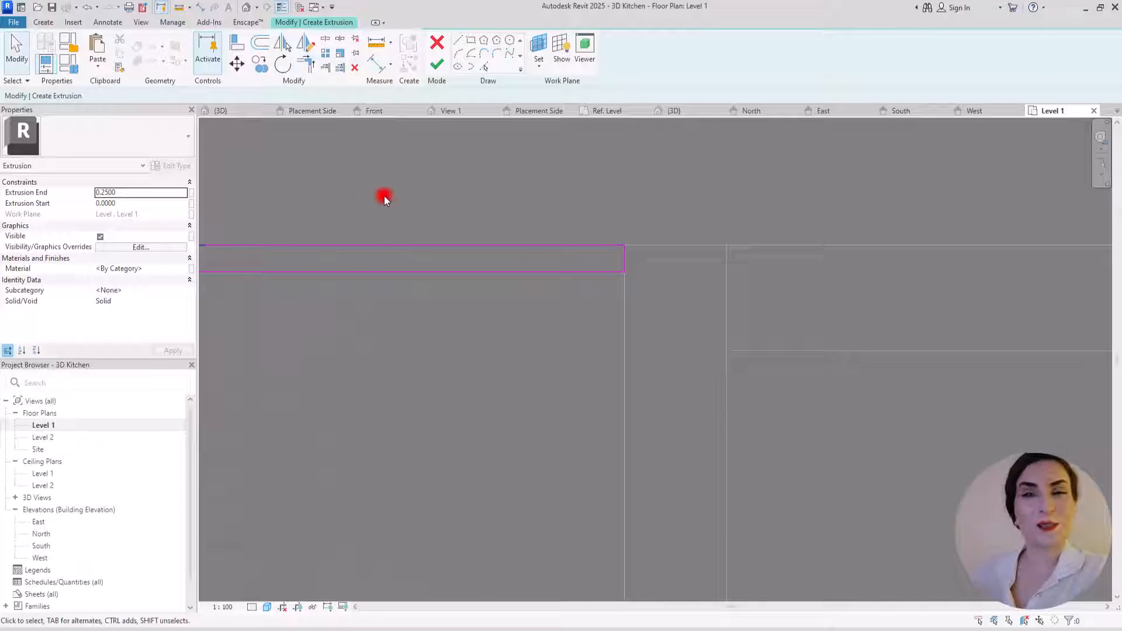
Finish the sketch, stretch the backsplash extrusion in 3D to start at 0.8700 and end at 1.5500, and finish the in-place model.
left_click(436, 62)
left_click(221, 111)
scroll(503, 467, "down", 3)
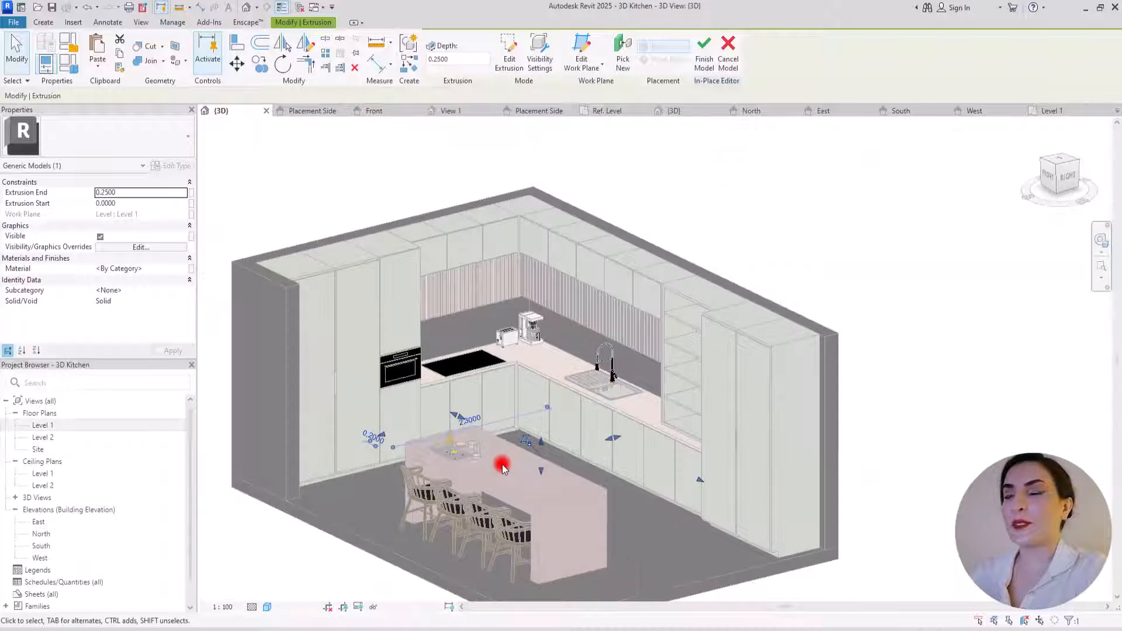
middle_click_drag(604, 492, 603, 477, "shift")
left_click_drag(540, 437, 541, 426)
left_click_drag(541, 381, 534, 327)
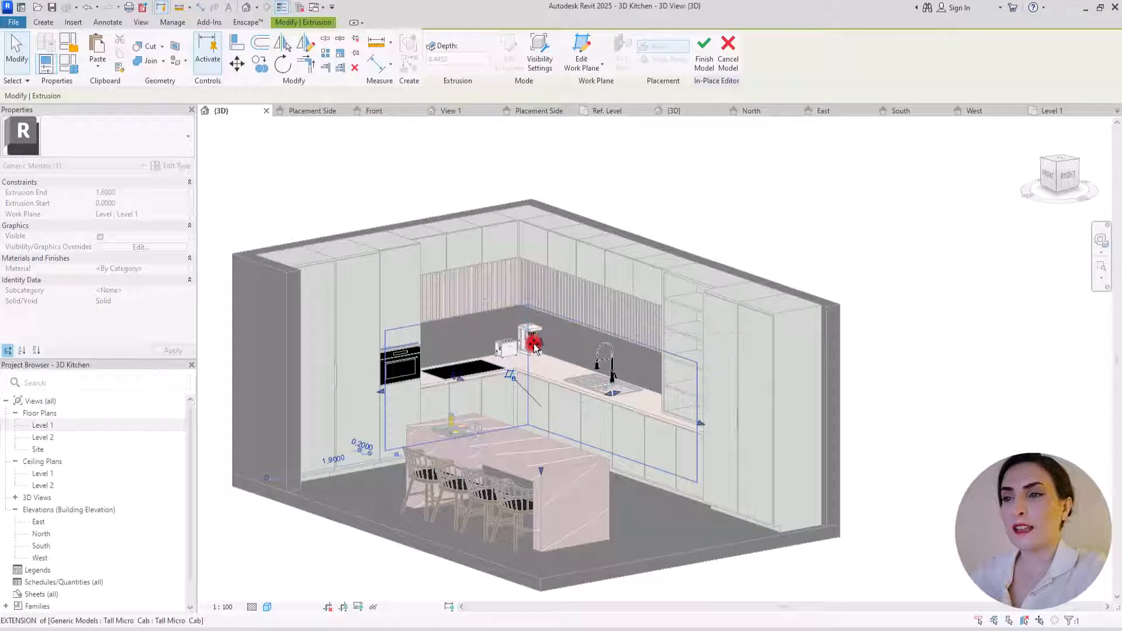
left_click_drag(541, 474, 533, 393)
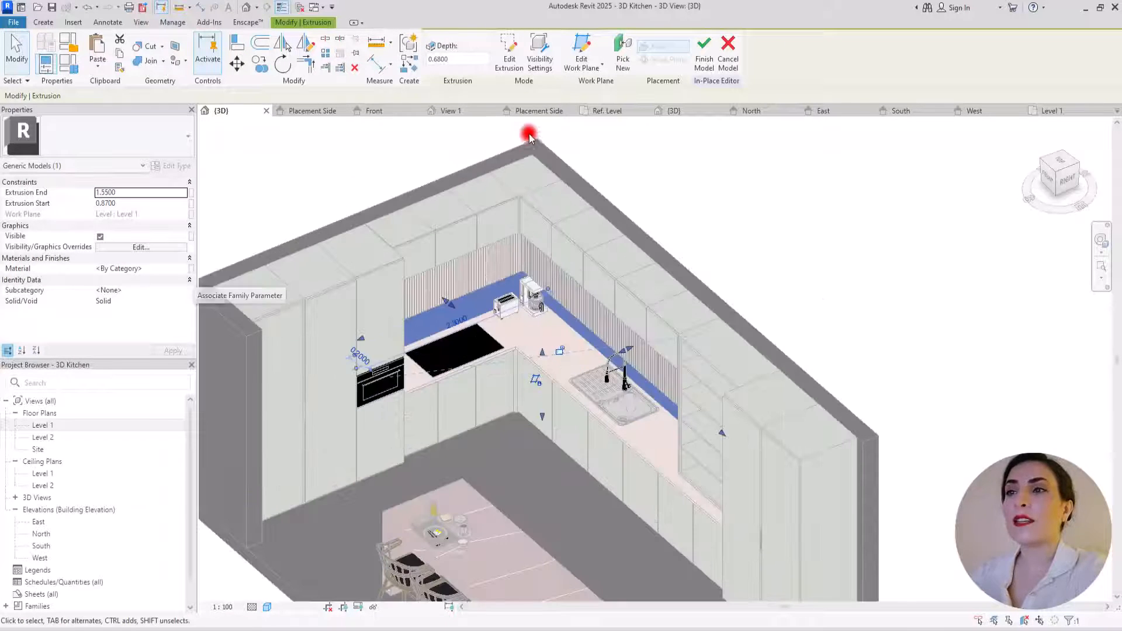
left_click(696, 43)
Override the backsplash's surface background in this view with a solid fill in off-white RGB 249-248-247.
middle_click_drag(488, 388, 516, 339, "shift")
left_click(516, 339)
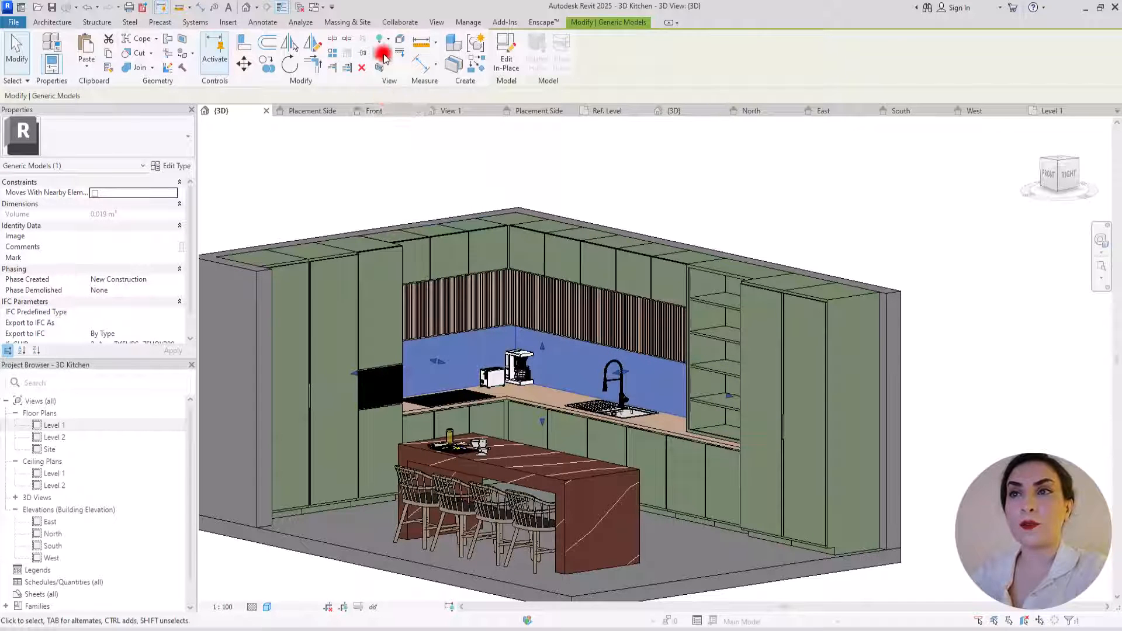
left_click(385, 52)
left_click(404, 69)
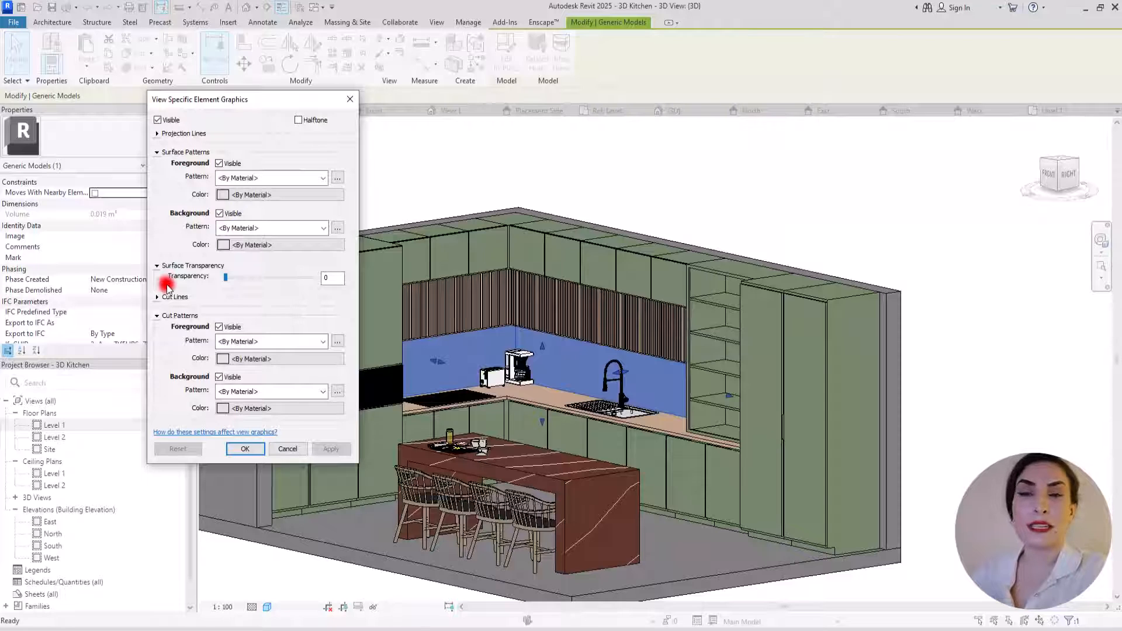
left_click(224, 246)
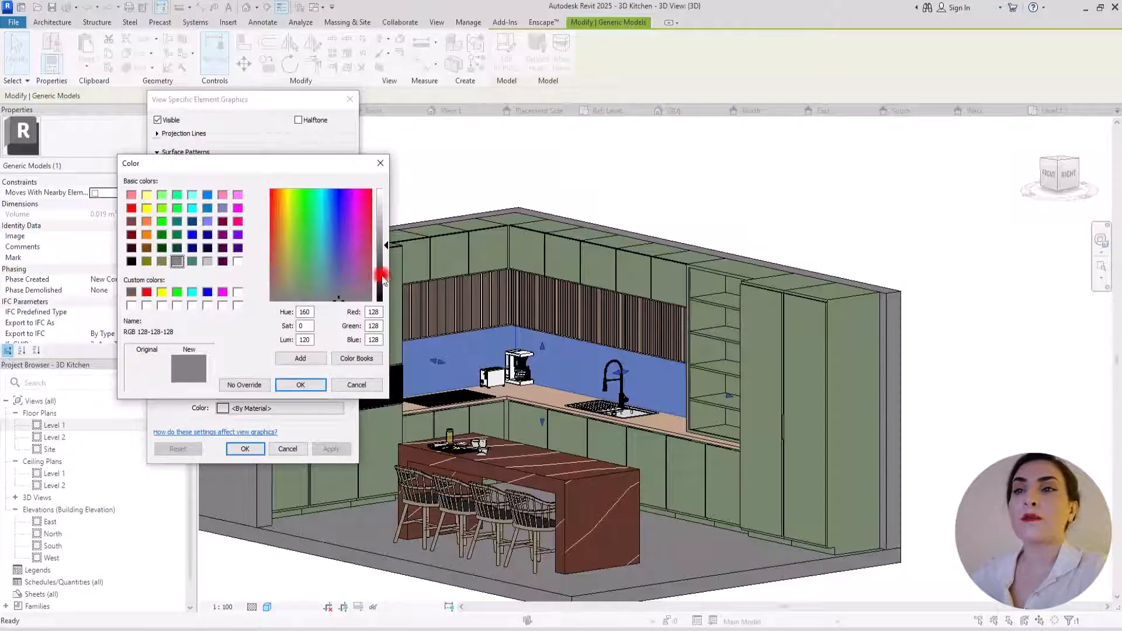
left_click_drag(386, 244, 387, 187)
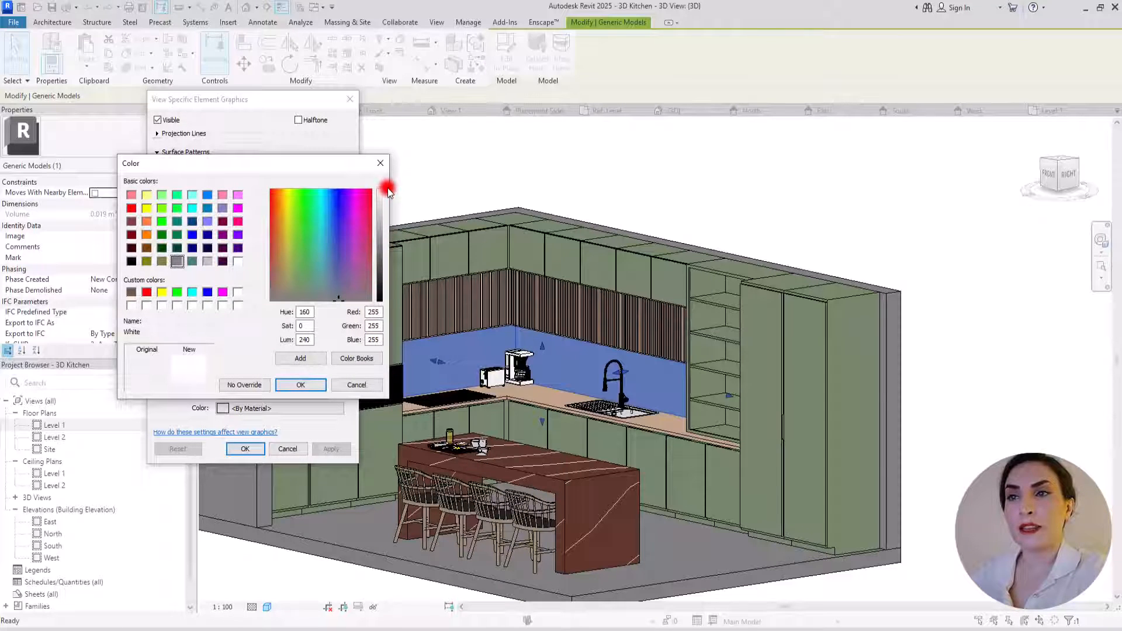
left_click_drag(327, 300, 269, 284)
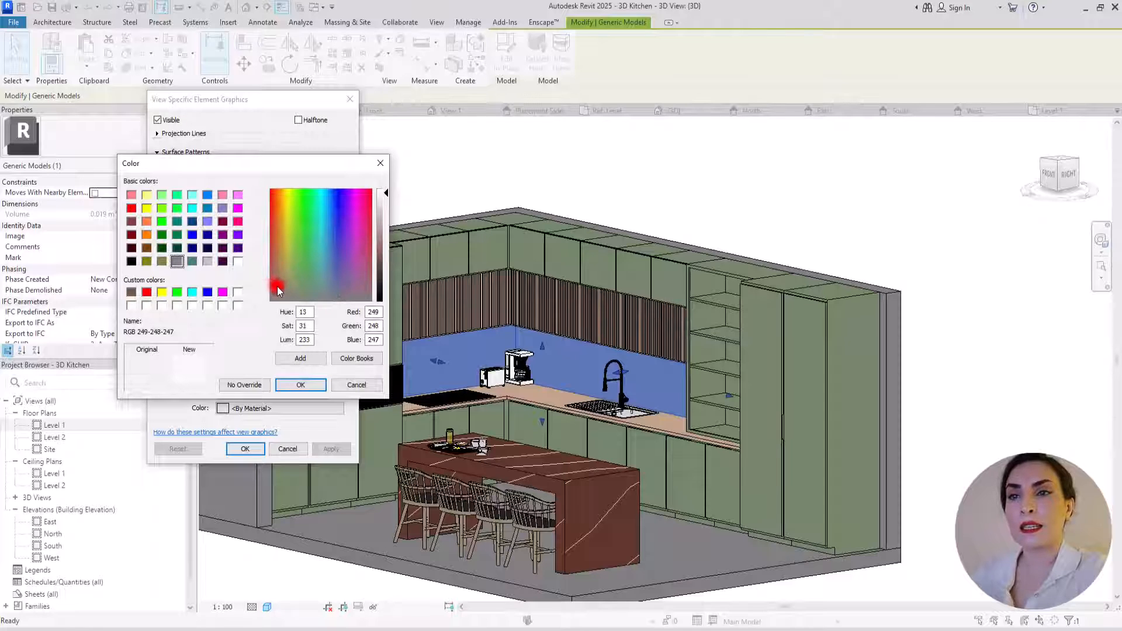
left_click(301, 384)
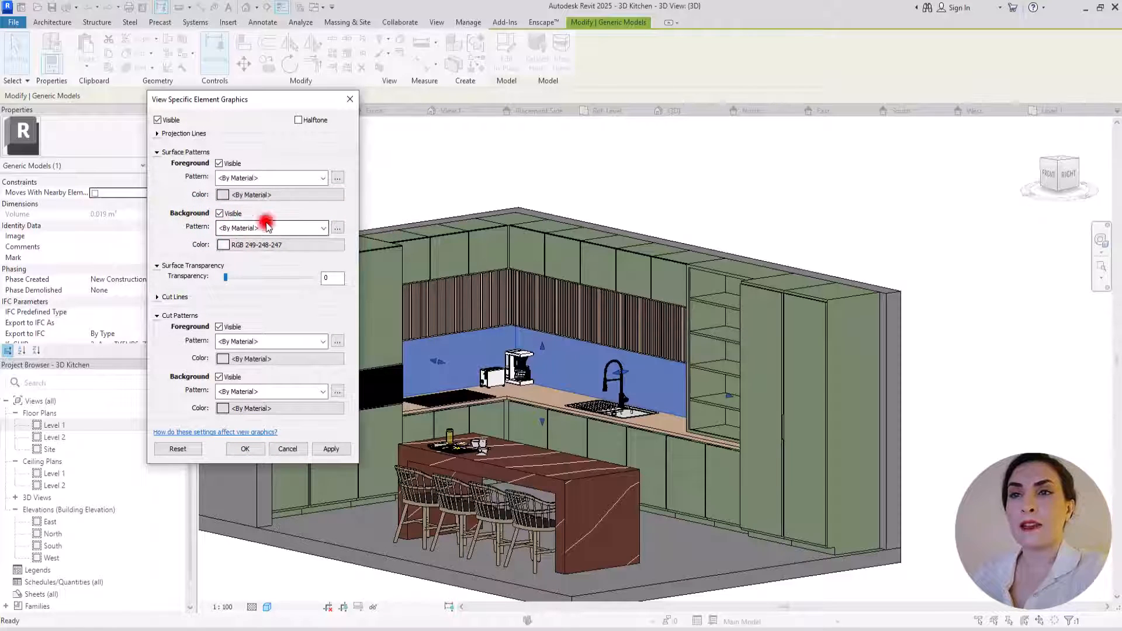
left_click(321, 227)
left_click(298, 243)
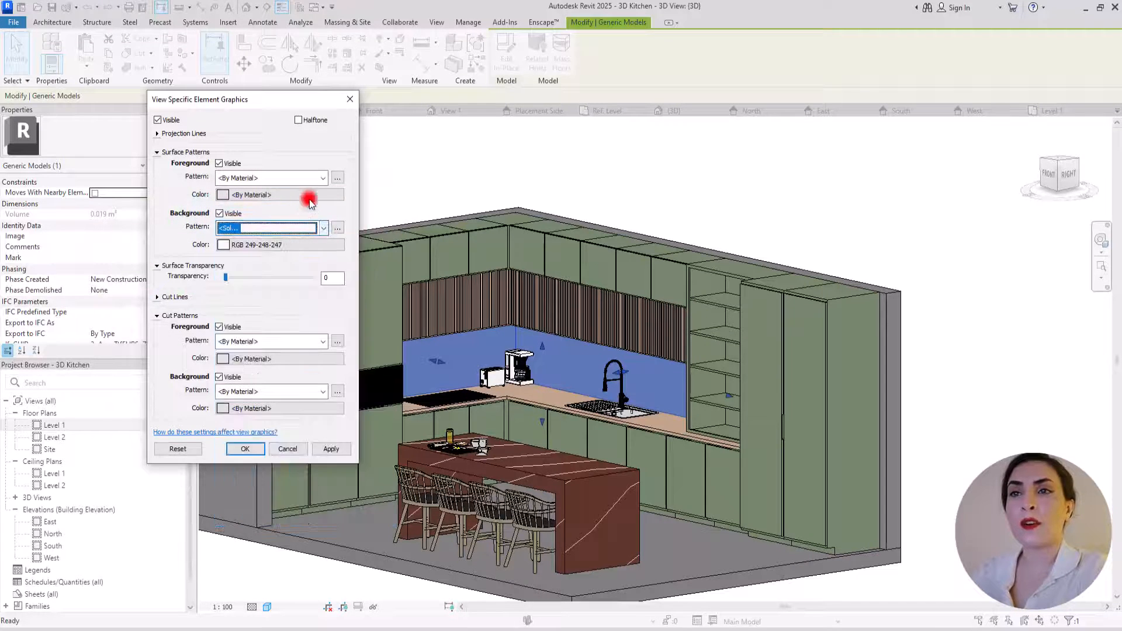
Set the backsplash's surface foreground pattern to Sand and change that pattern's import scale to 2.
left_click(322, 177)
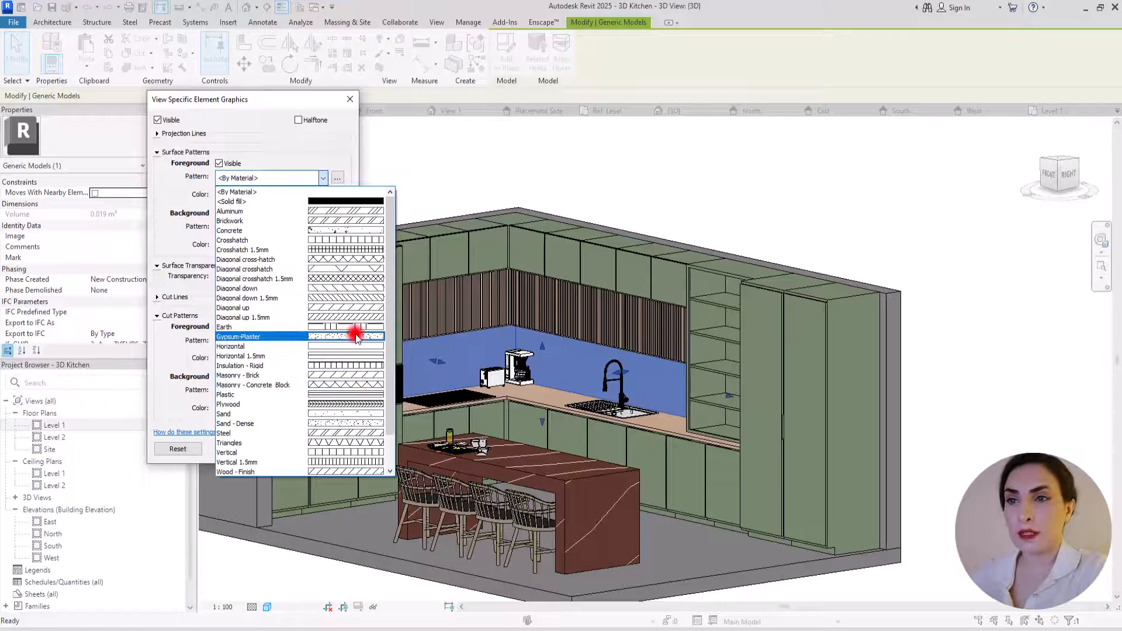
left_click_drag(388, 319, 388, 344)
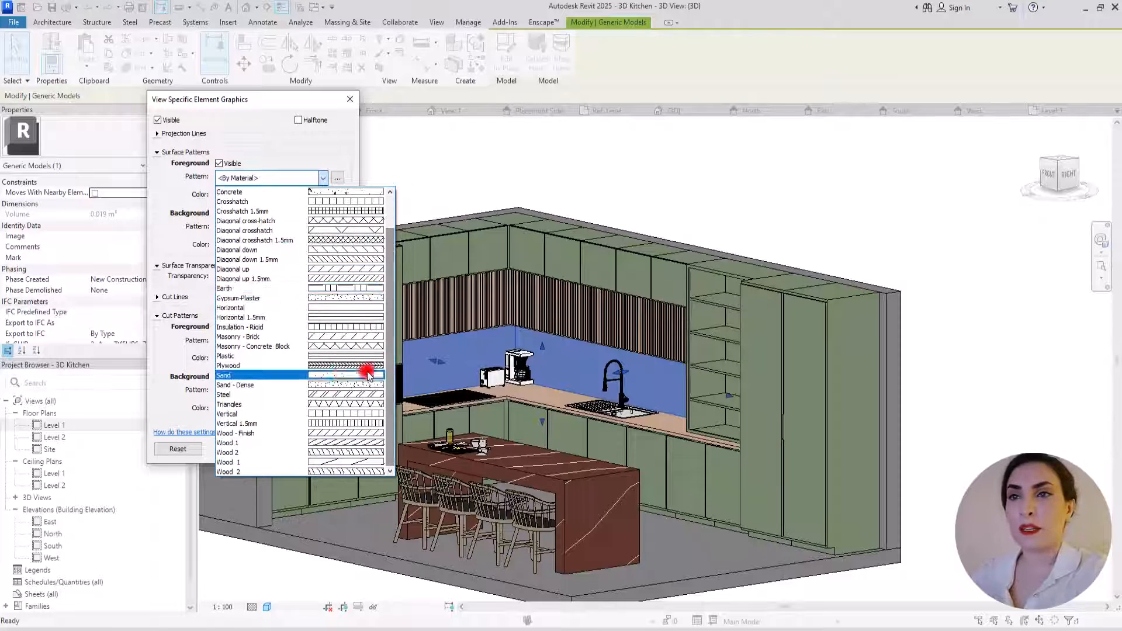
left_click(342, 375)
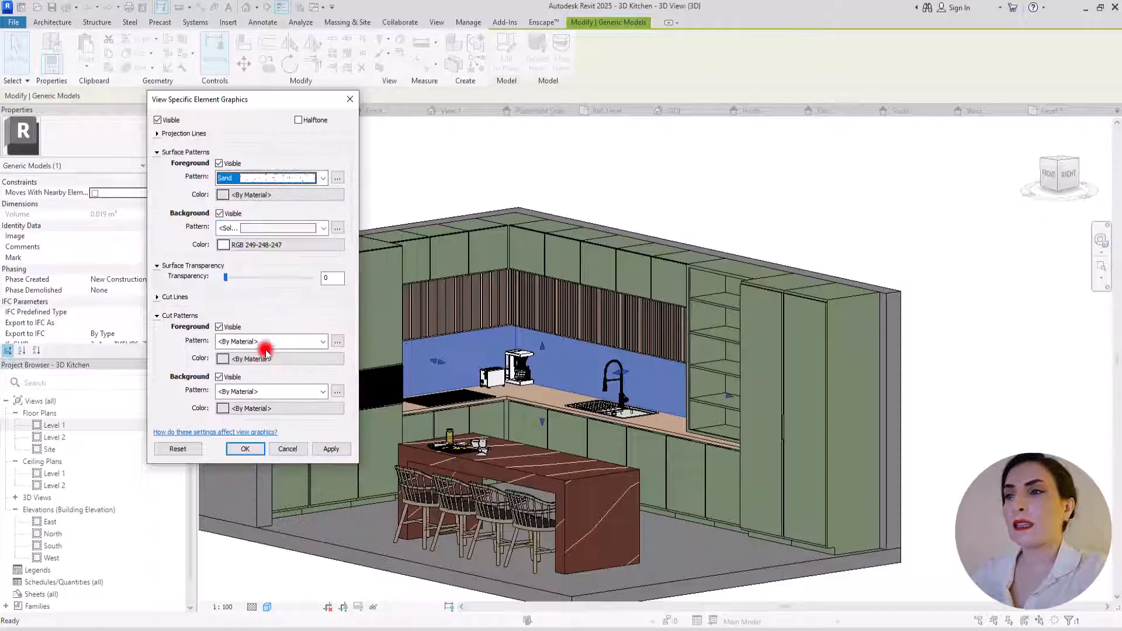
left_click(338, 178)
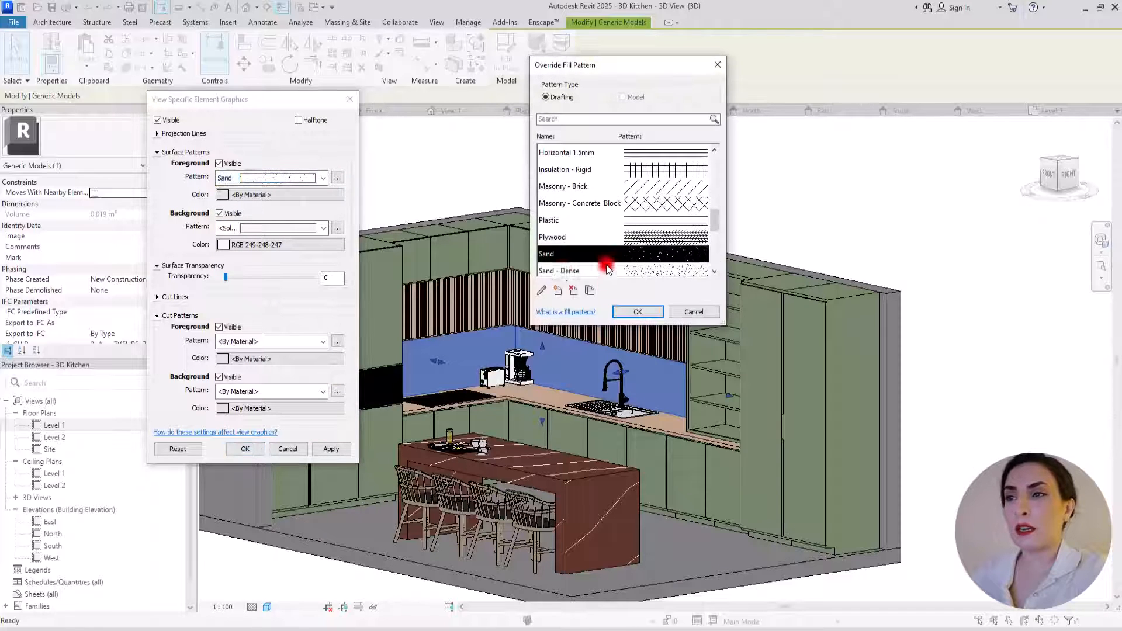
left_click(541, 290)
left_click_drag(668, 274, 593, 279)
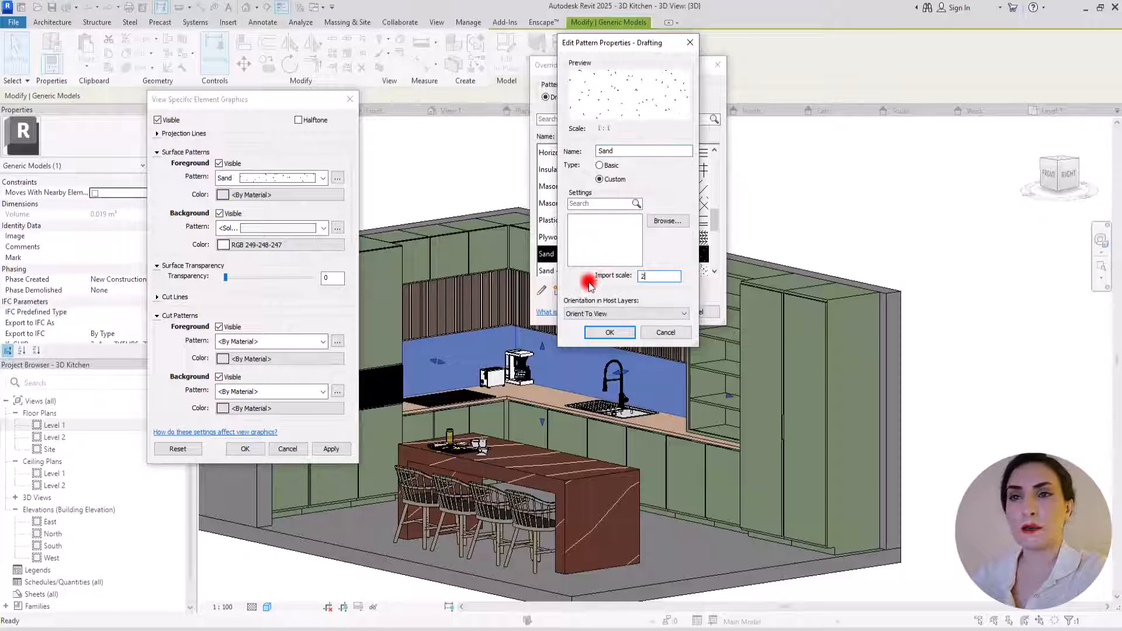
left_click(609, 332)
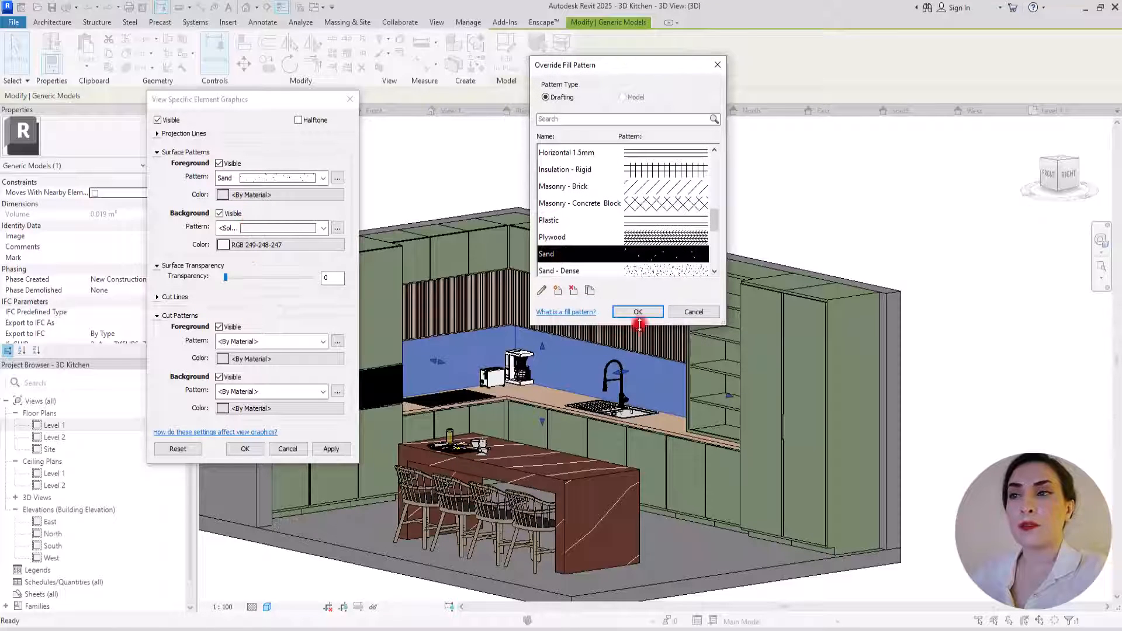
Color the backsplash's foreground pattern dark red RGB 118-048-048, apply the graphic overrides and deselect the backsplash.
left_click(226, 196)
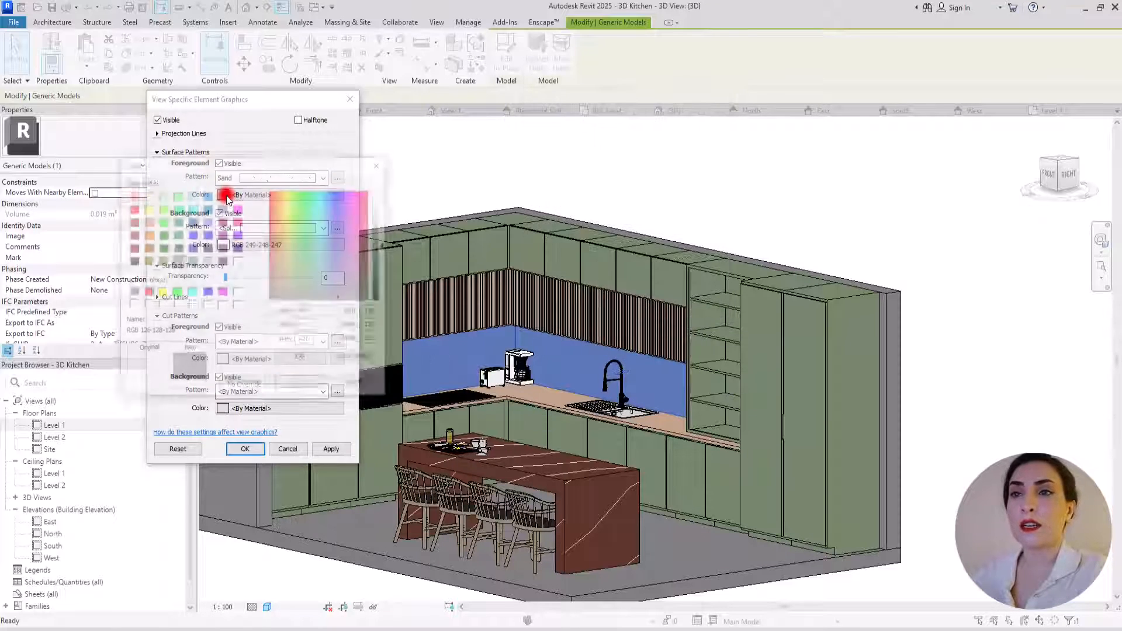
left_click_drag(334, 275, 270, 254)
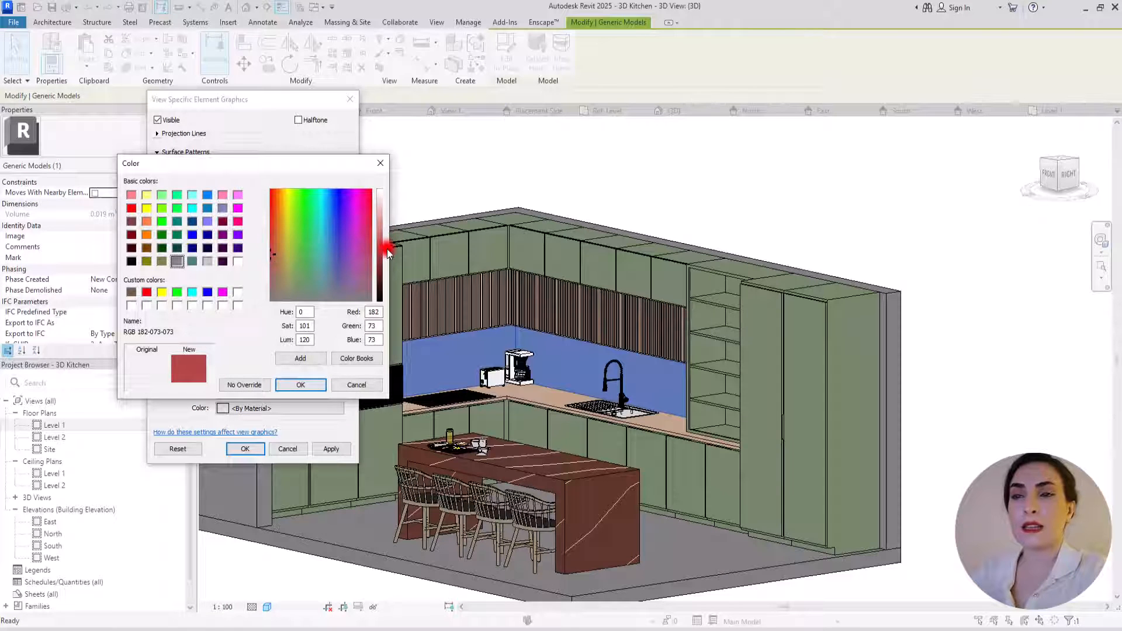
left_click_drag(386, 249, 387, 264)
left_click(292, 384)
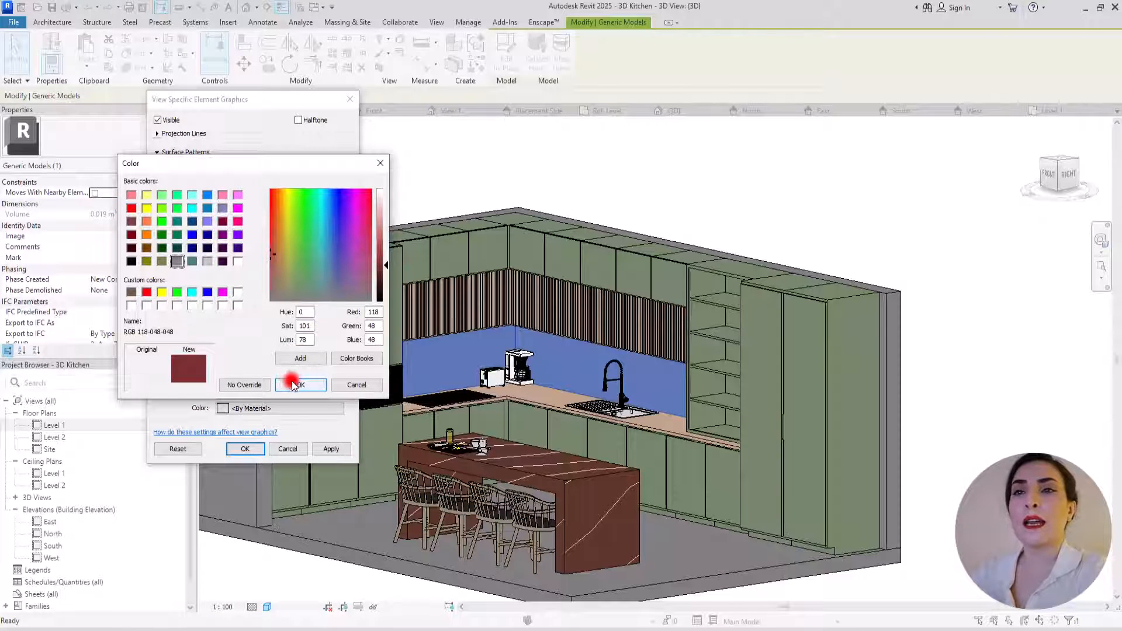
left_click(305, 192)
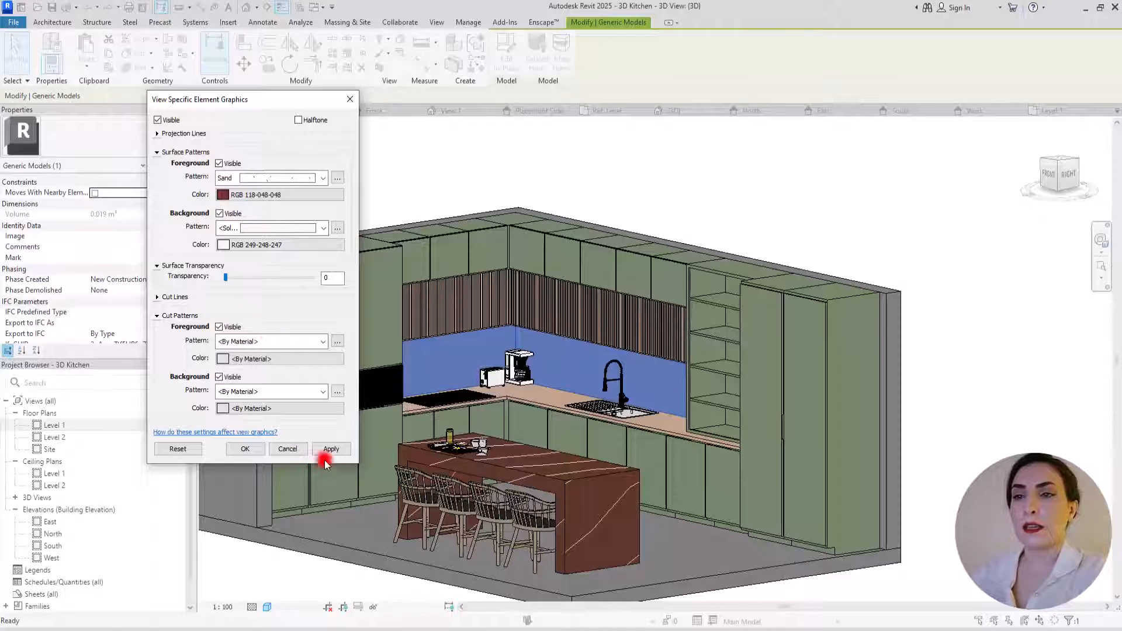
left_click(866, 554)
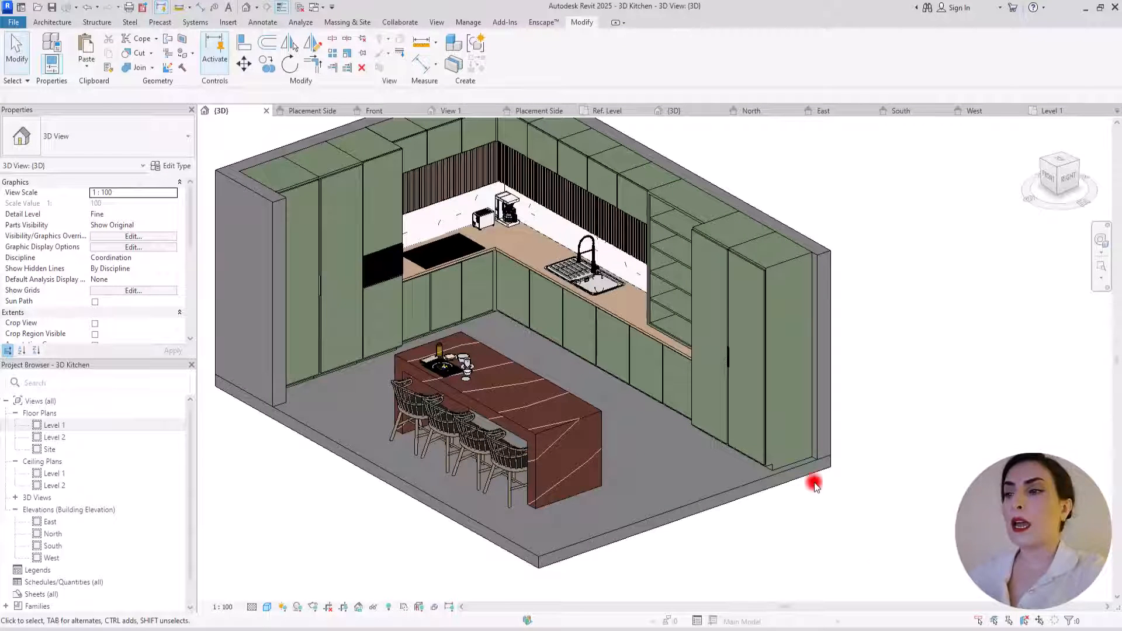
Create a new material named "00 fLOOR" from the structure settings of the Generic 150mm floor type.
left_click(661, 516)
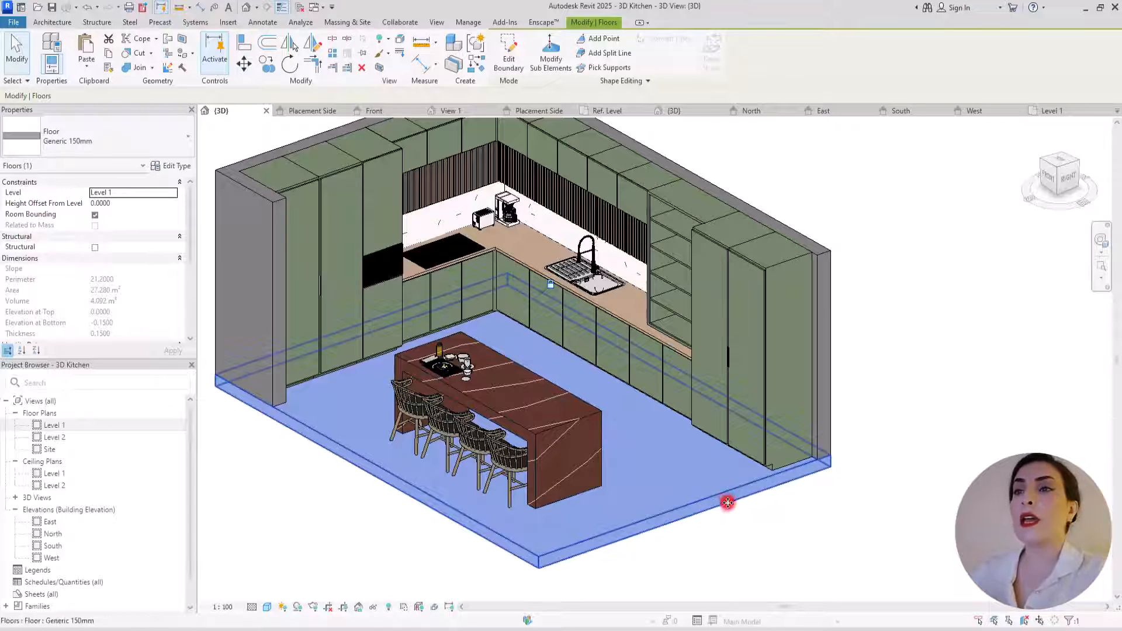
left_click(168, 166)
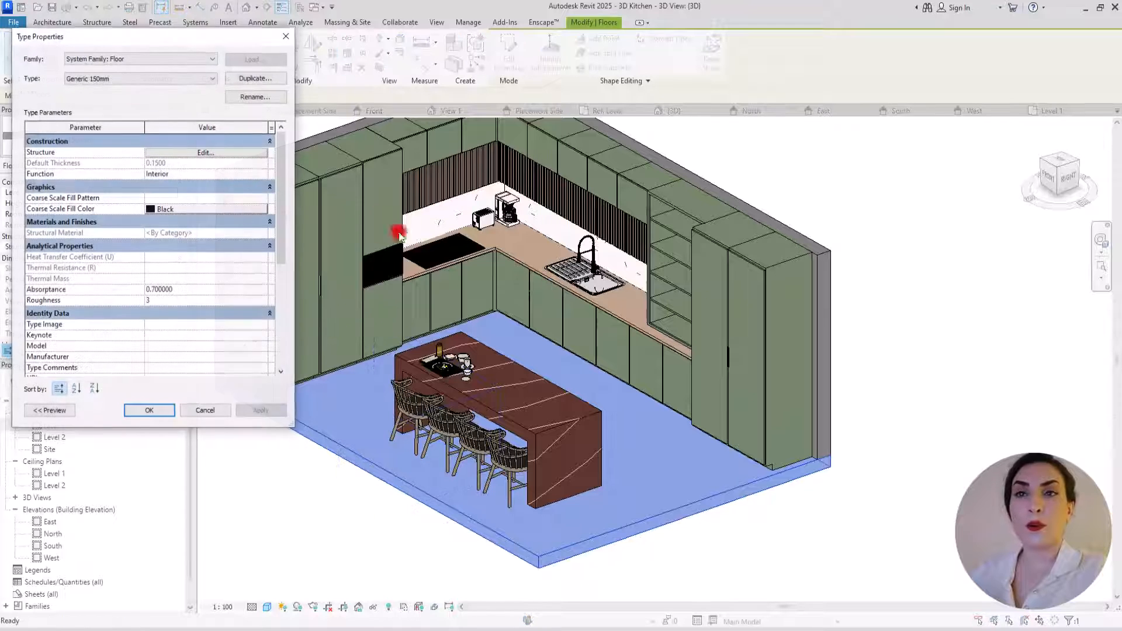
left_click(211, 151)
left_click(132, 160)
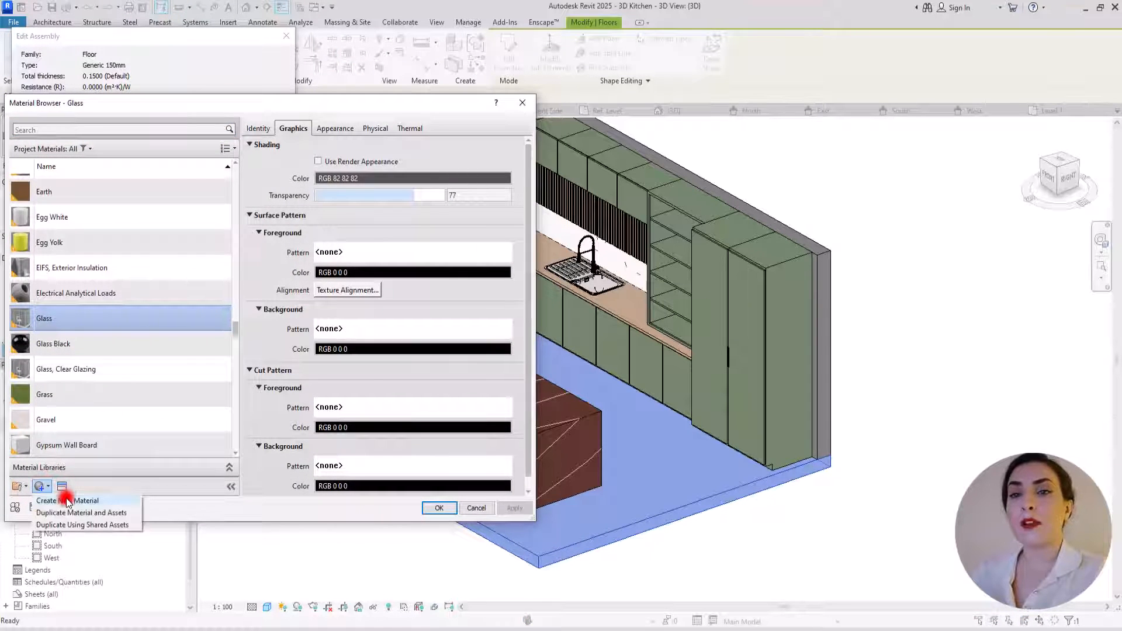
left_click(64, 501)
right_click(97, 298)
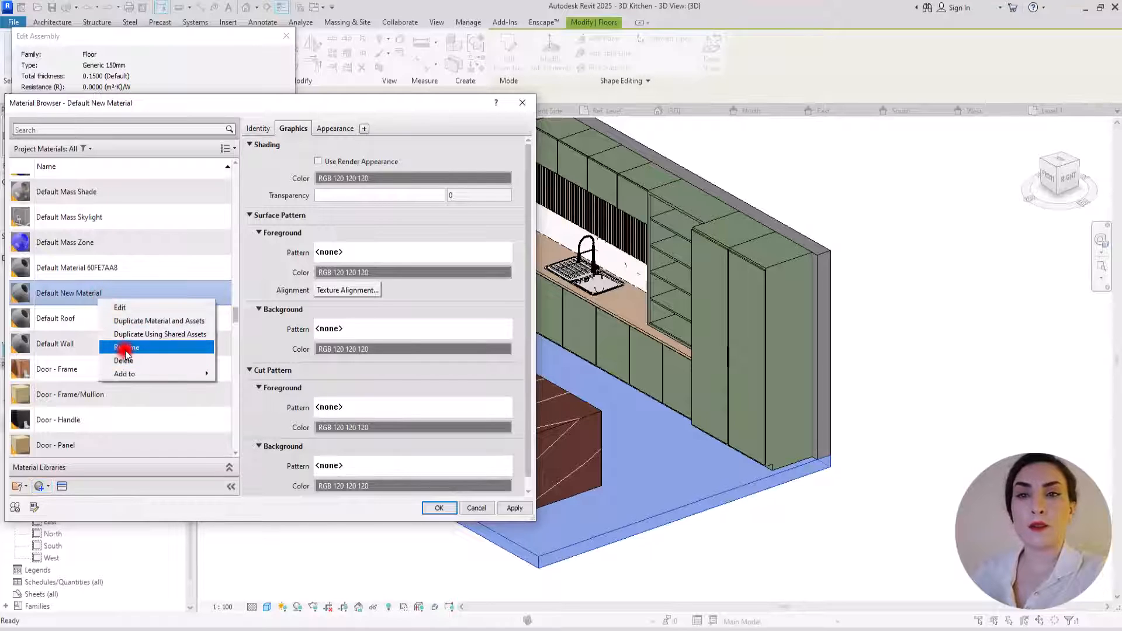
left_click(125, 345)
type("00")
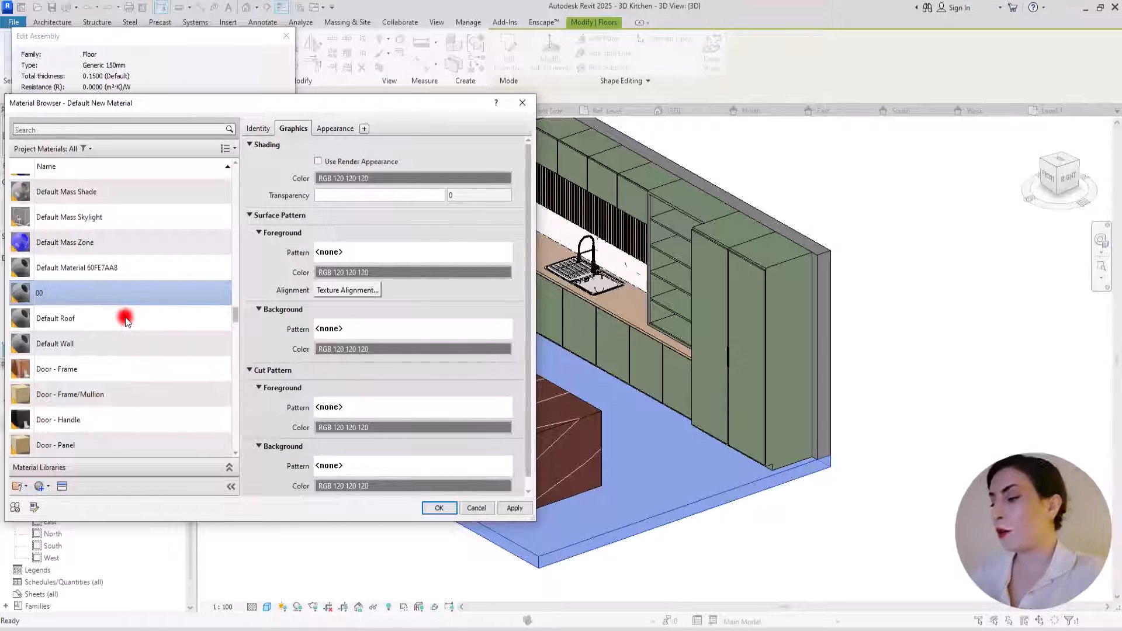
type(" fLOOR")
key("Return")
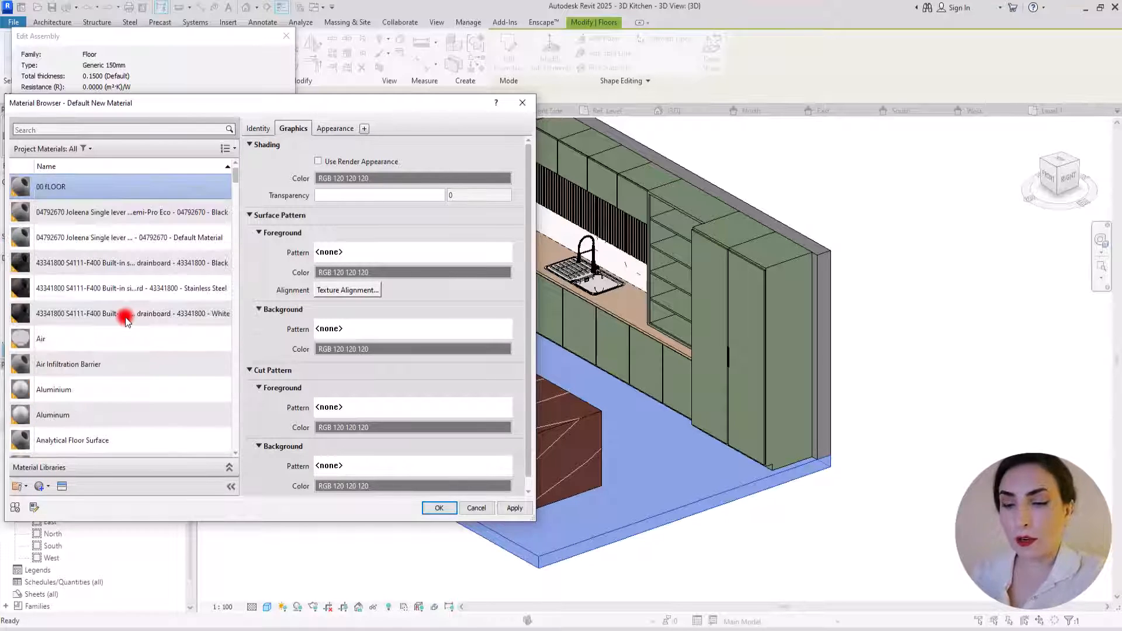
Give the new floor material's surface background a solid fill in beige RGB 209-187-173.
left_click(416, 349)
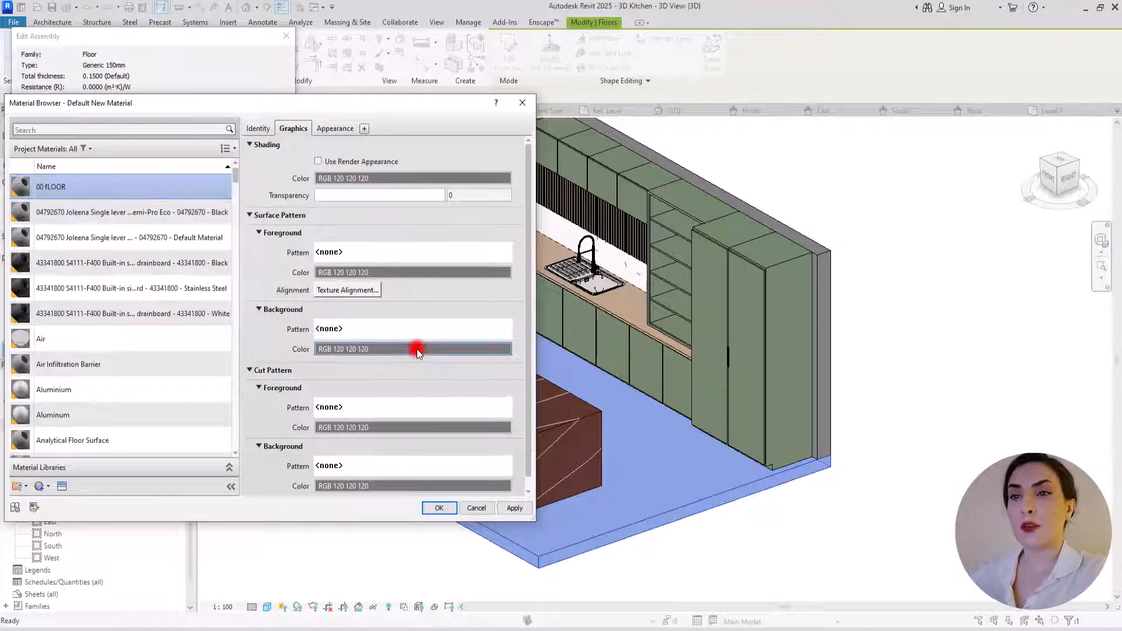
left_click(288, 314)
left_click_drag(289, 314, 293, 300)
left_click_drag(401, 282, 402, 251)
mouse_move(293, 299)
left_mouse_down()
mouse_move(296, 311)
mouse_move(293, 300)
left_mouse_up()
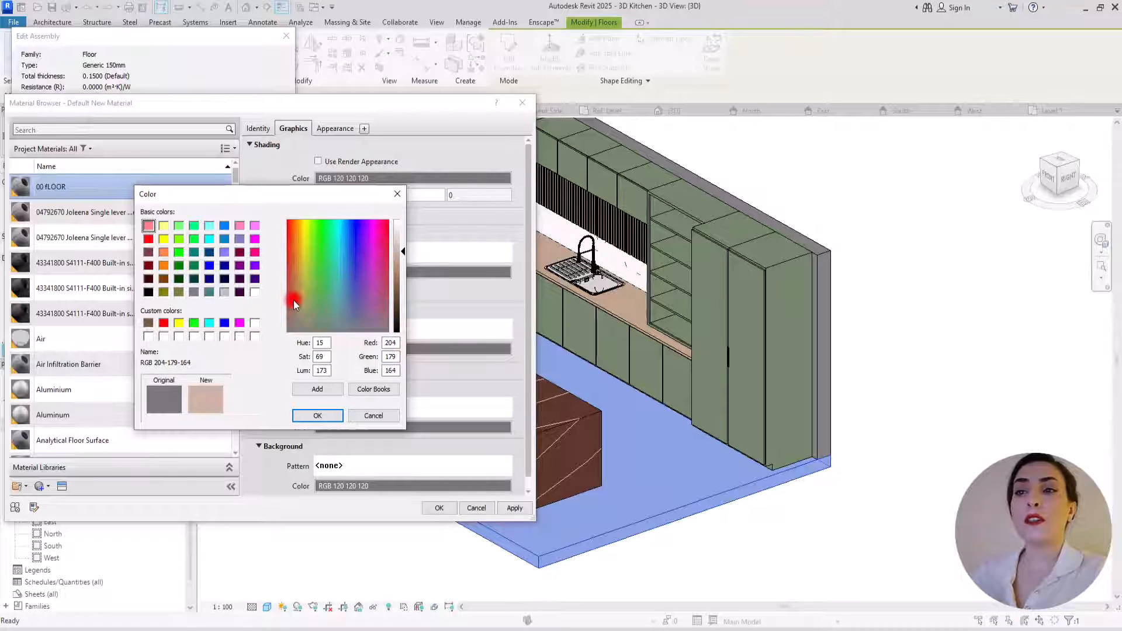
left_click_drag(408, 244, 406, 246)
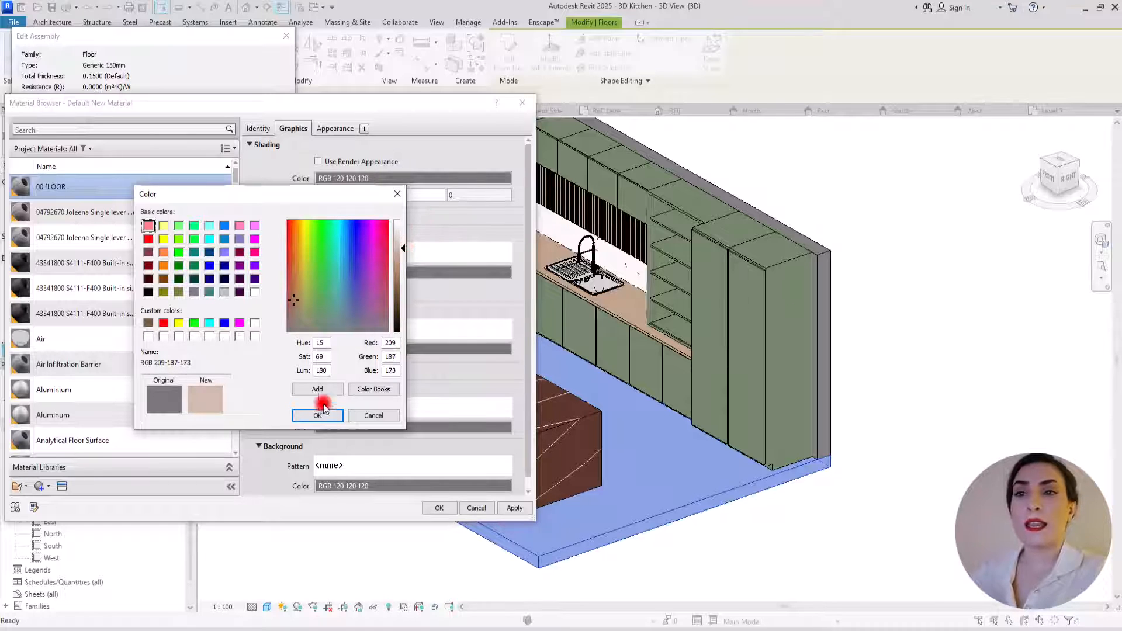
left_click(313, 416)
left_click(412, 330)
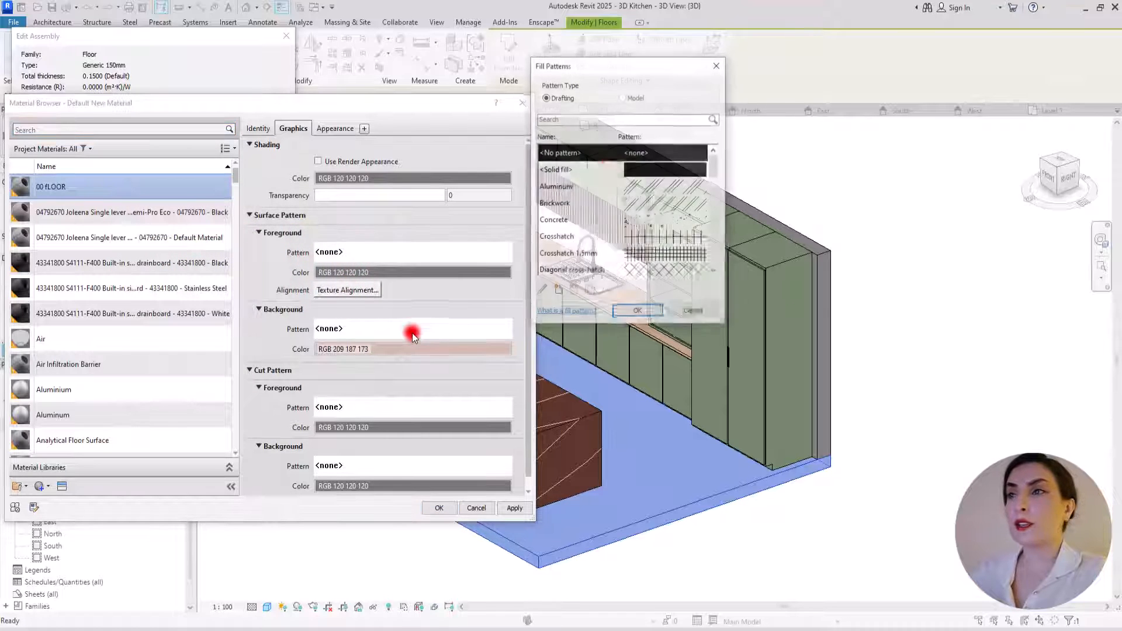
left_click(612, 170)
left_click(632, 316)
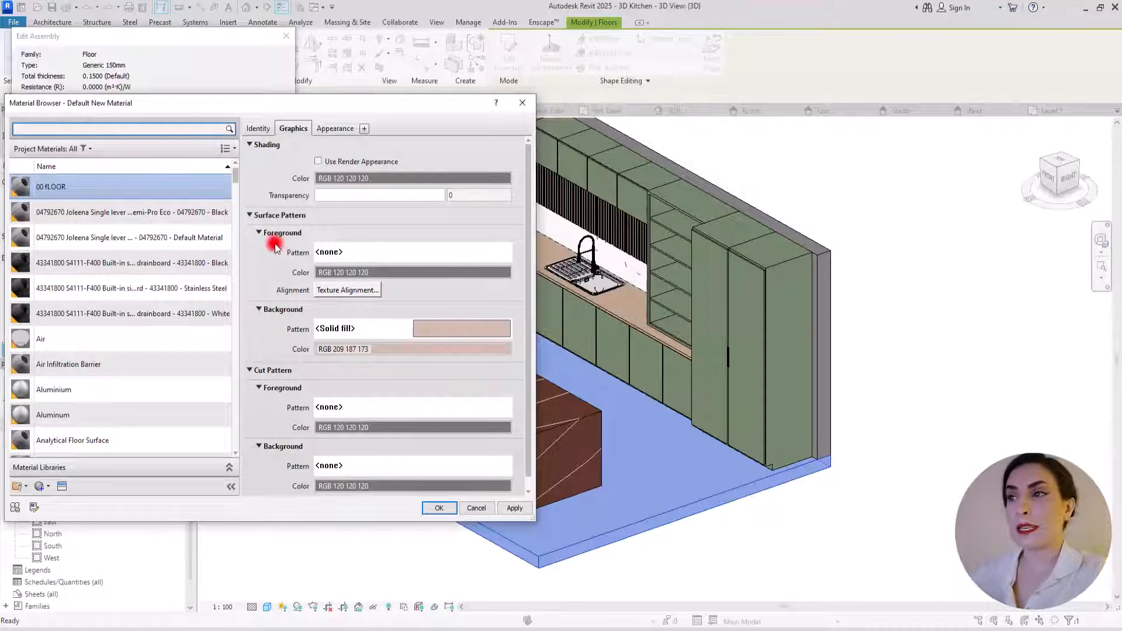
Set the floor material's surface foreground to the Wood Board Wide model pattern with an import scale of 1.5.
left_click(398, 252)
left_click(624, 97)
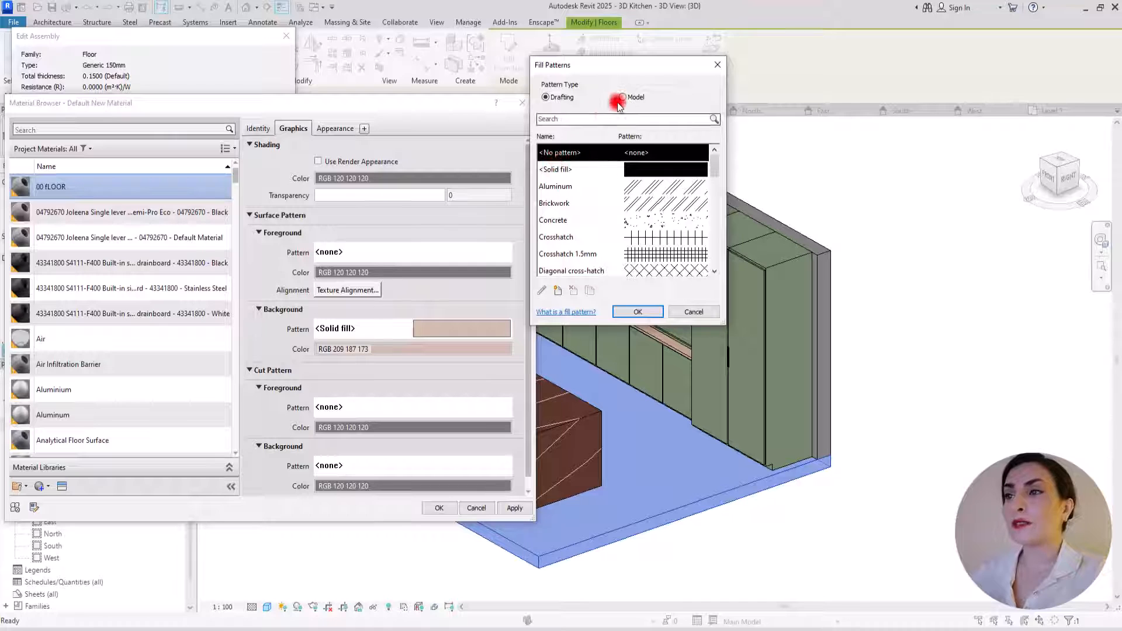
left_click_drag(711, 154, 681, 253)
left_click(647, 241)
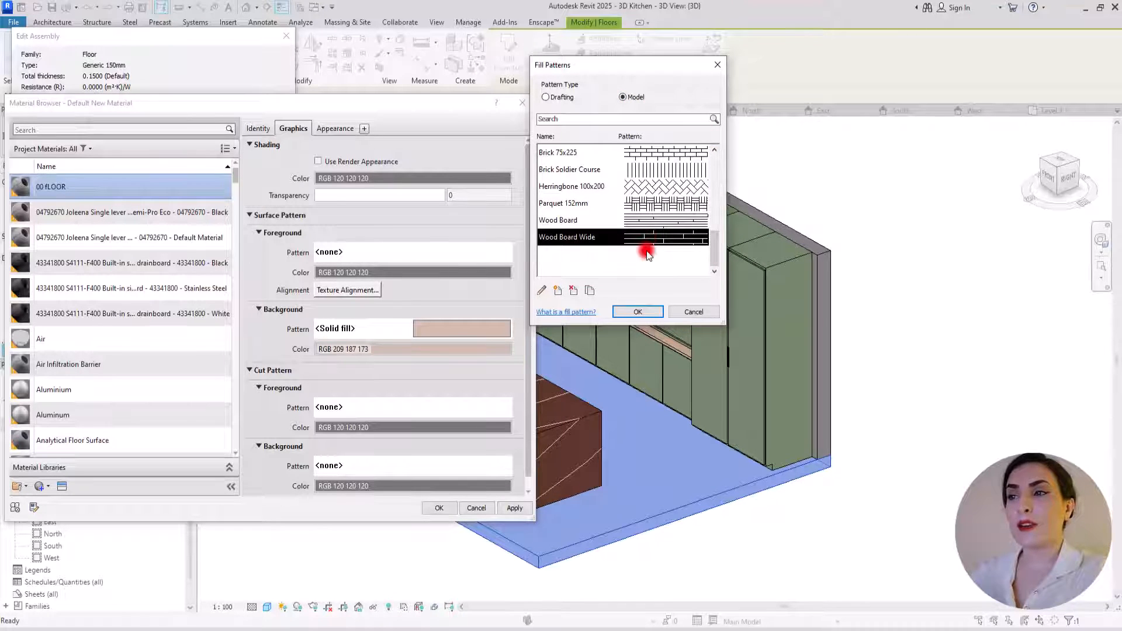
left_click(543, 290)
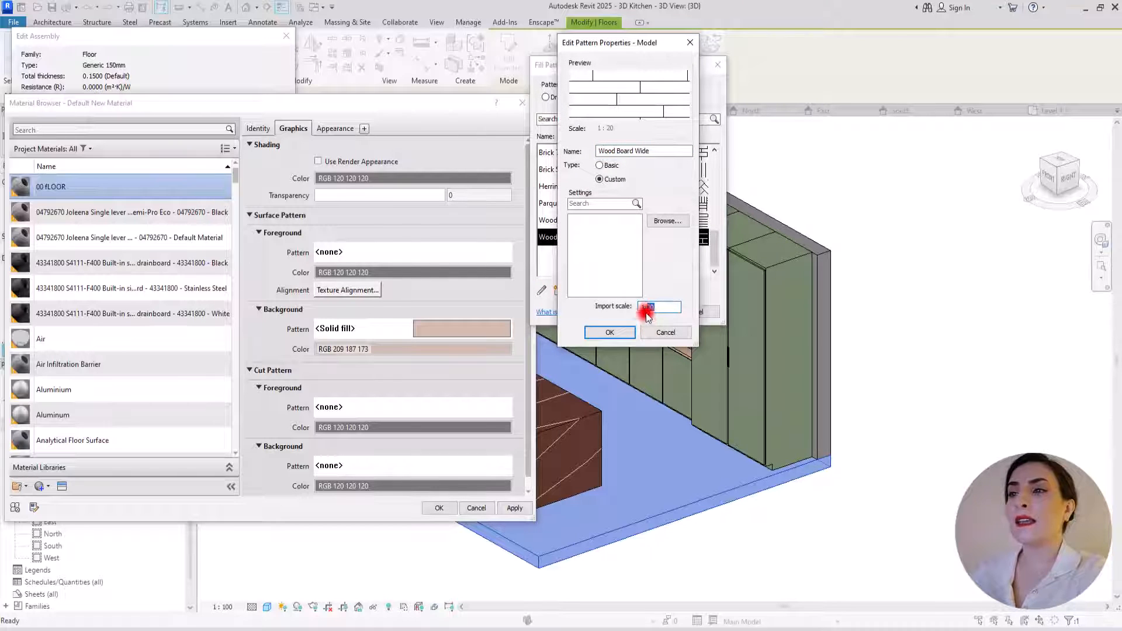
type("1.5")
left_click(614, 331)
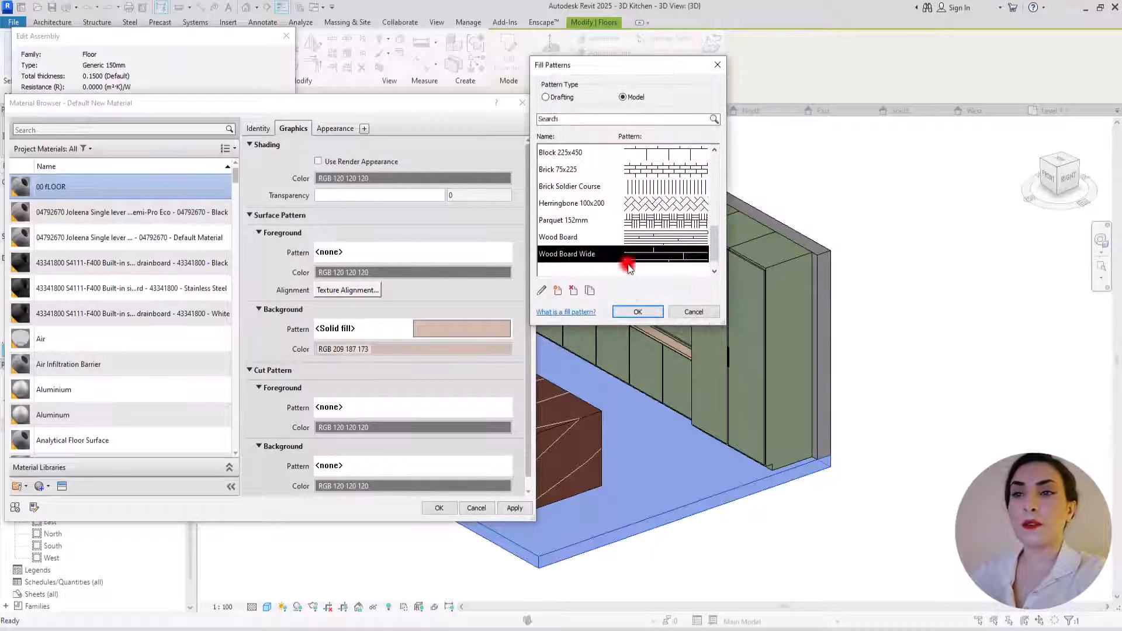
left_click(631, 311)
Color the floor material's surface foreground pattern dark brown RGB 092-056-048.
left_click(433, 273)
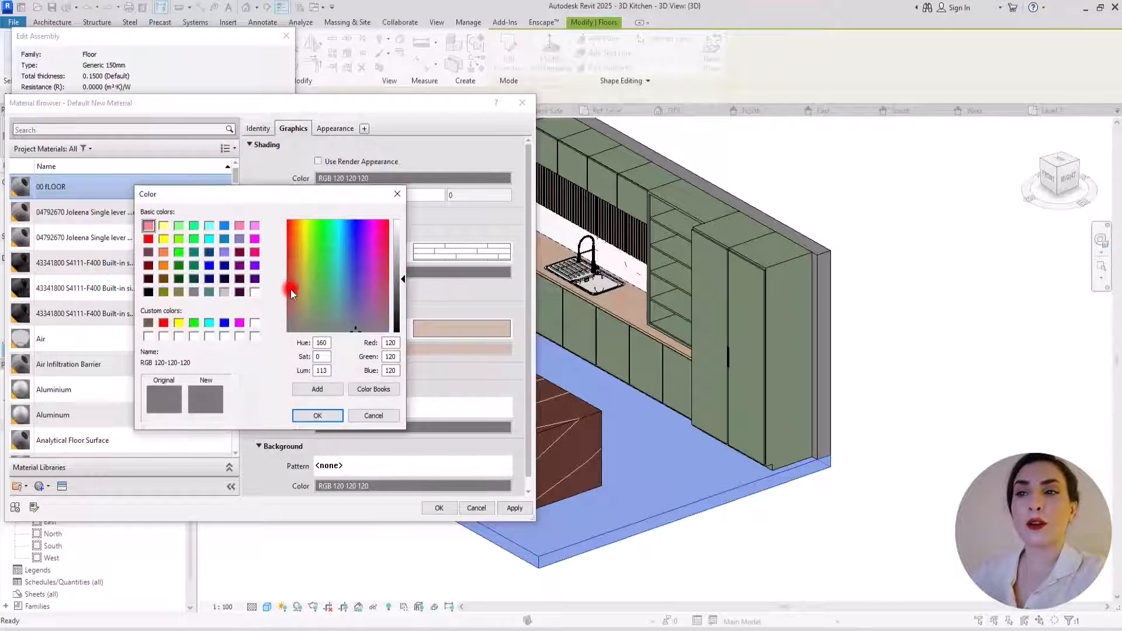
left_click(300, 306)
left_click_drag(299, 307, 293, 302)
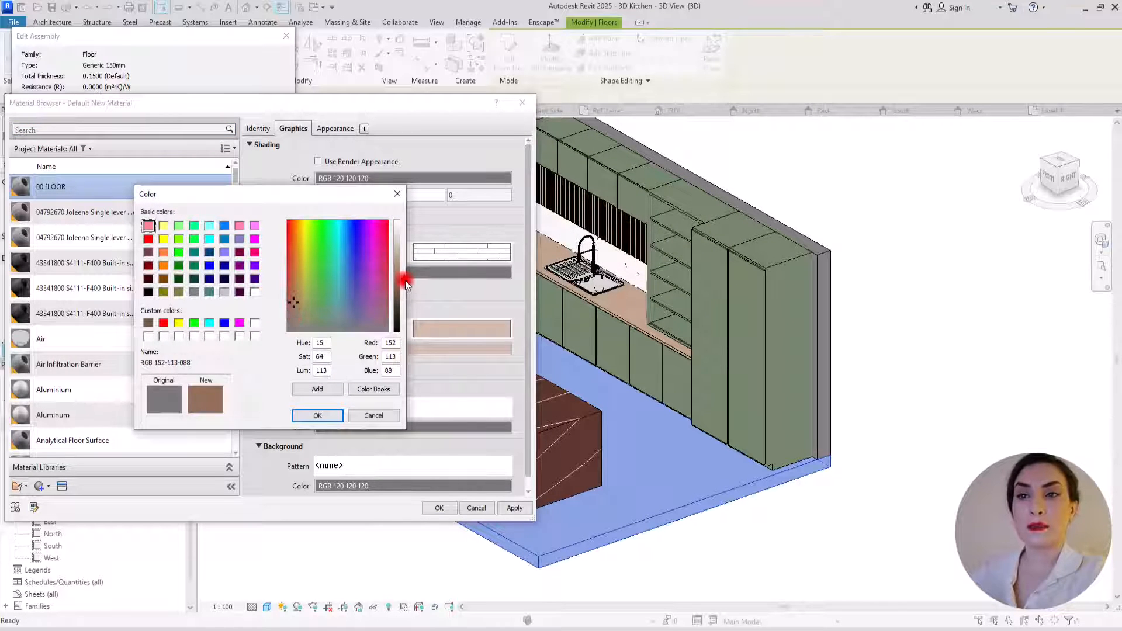
left_click(402, 300)
left_click_drag(403, 300, 401, 300)
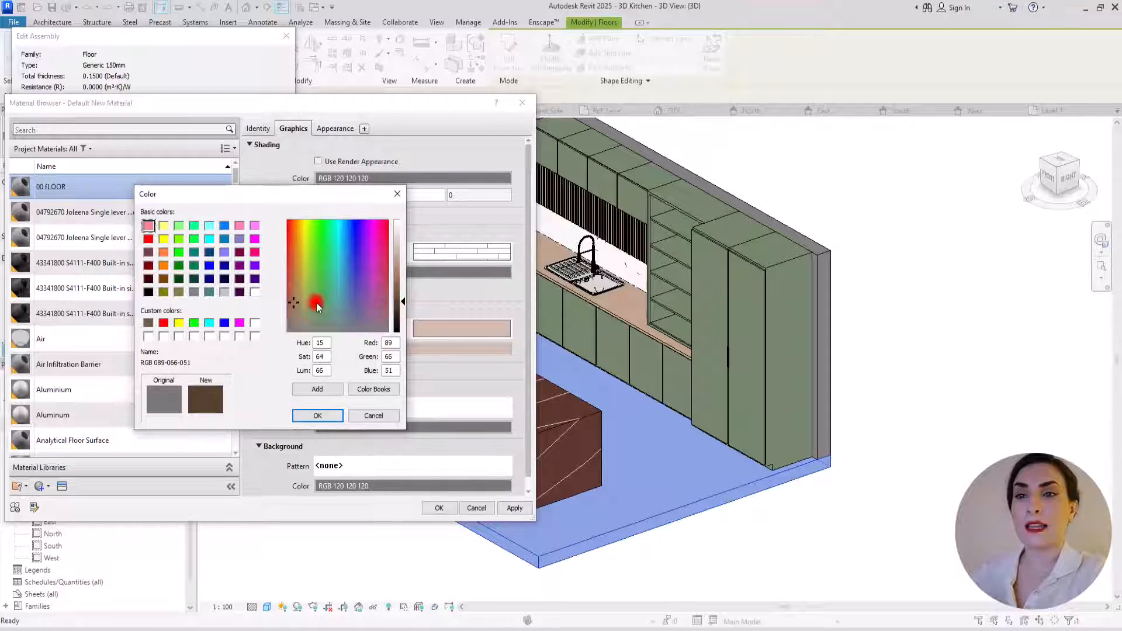
left_click(291, 302)
left_click(289, 295)
left_click(317, 415)
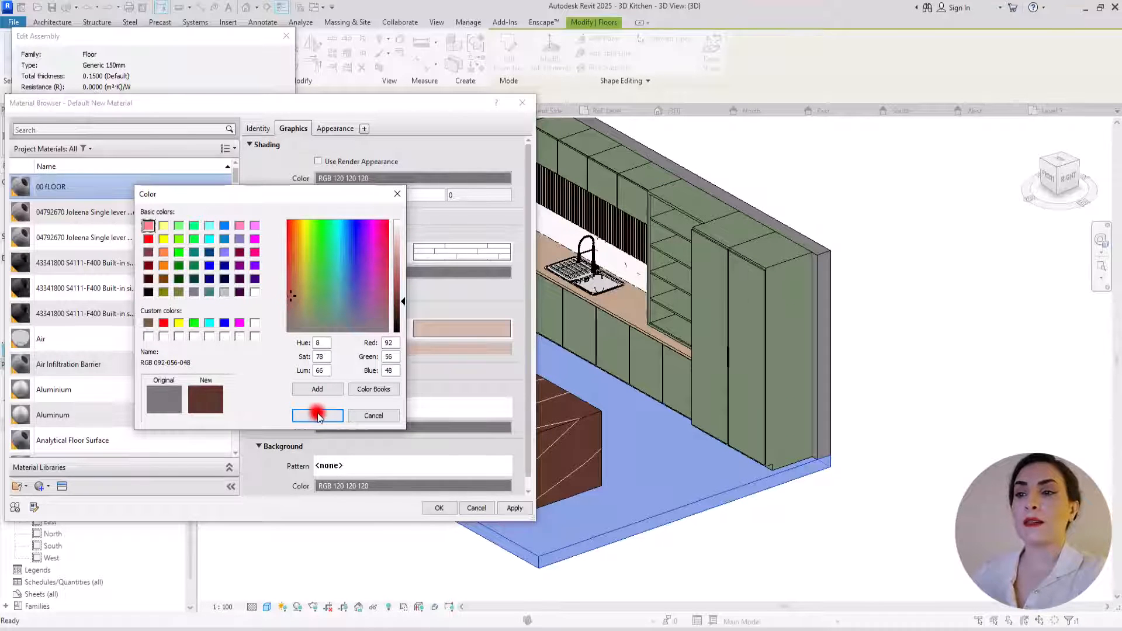
Accept the 00 fLOOR material and apply the updated structure to the Generic 150mm floor type.
left_click(444, 508)
left_click(143, 381)
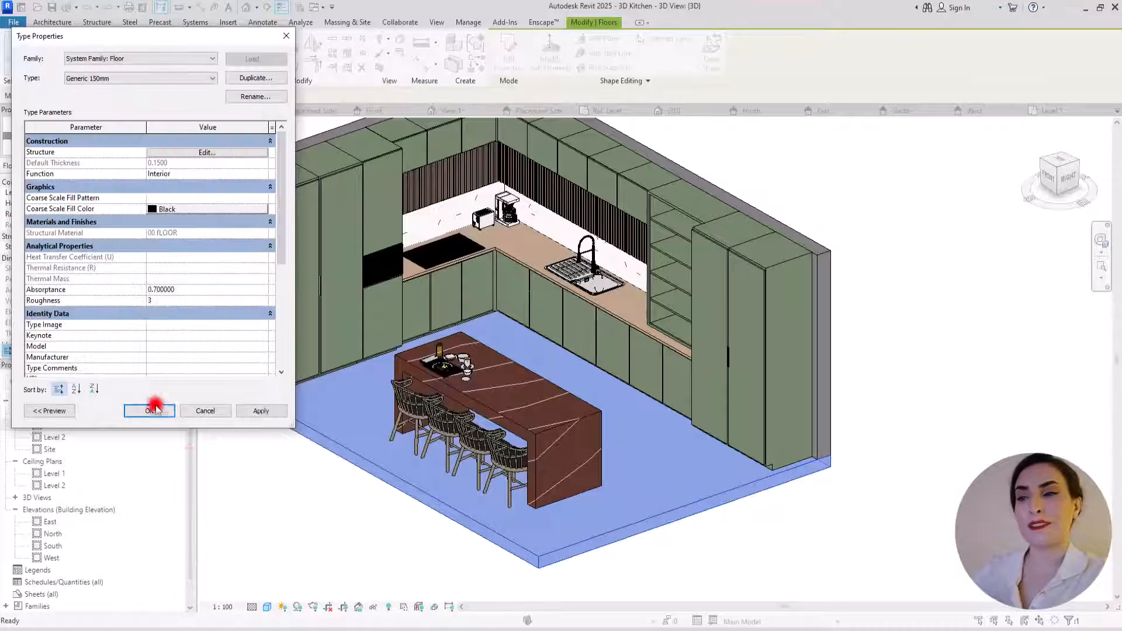
left_click(153, 411)
Reveal the hidden elements, unhide the L-shaped overhead structure and the curtain walls in the 3D view, and leave reveal mode.
left_click(387, 608)
left_click(454, 253)
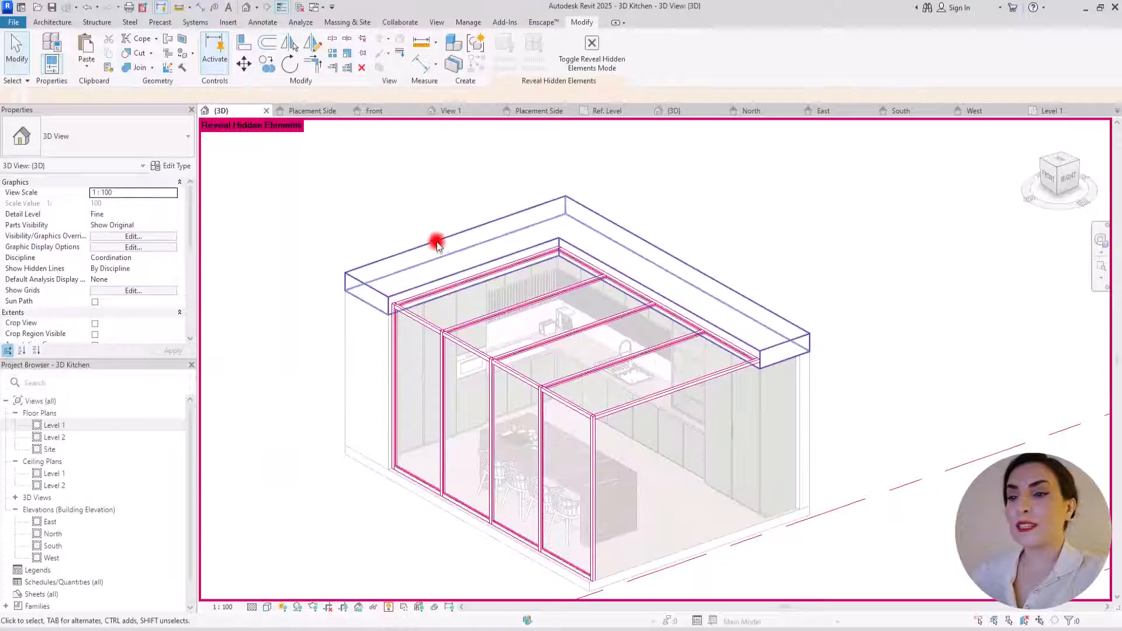
left_click(595, 445, "ctrl")
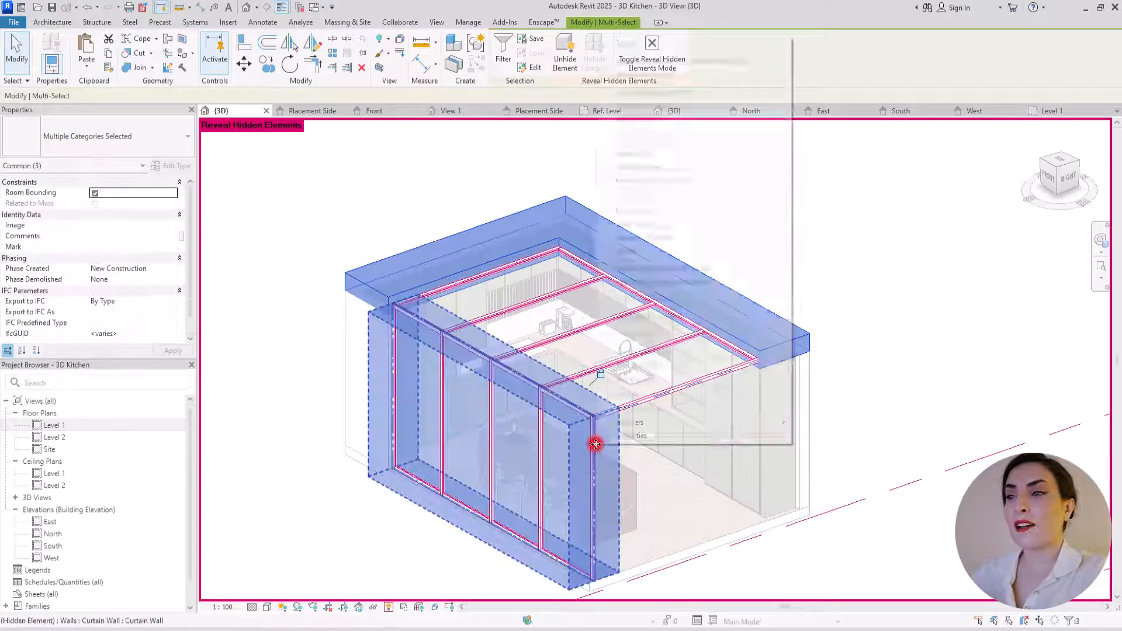
left_click(810, 168)
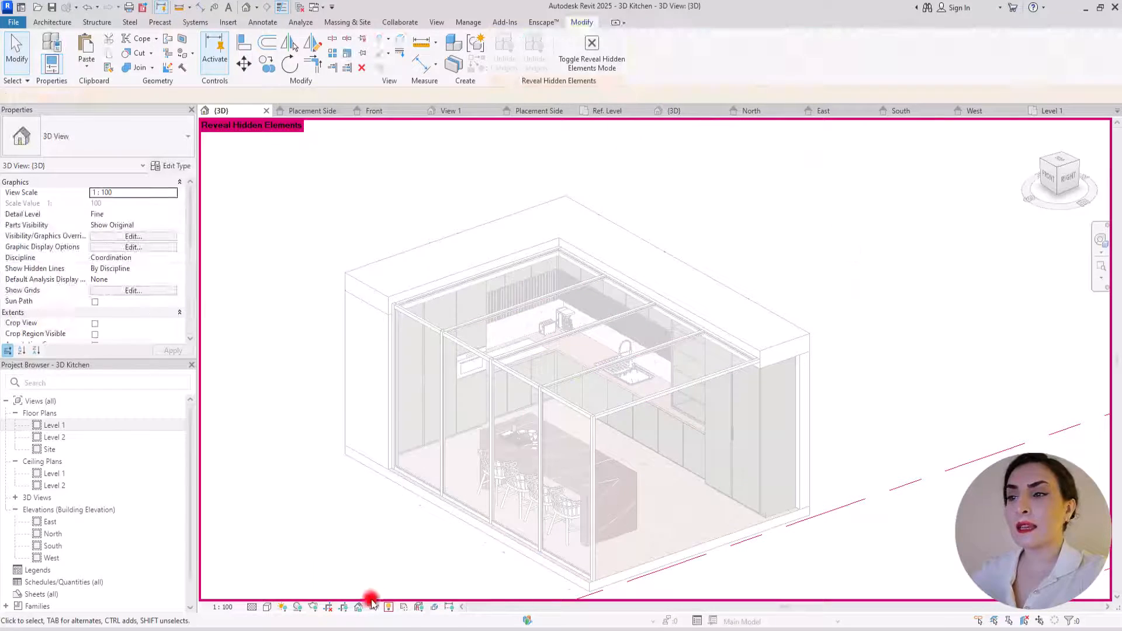
left_click(388, 608)
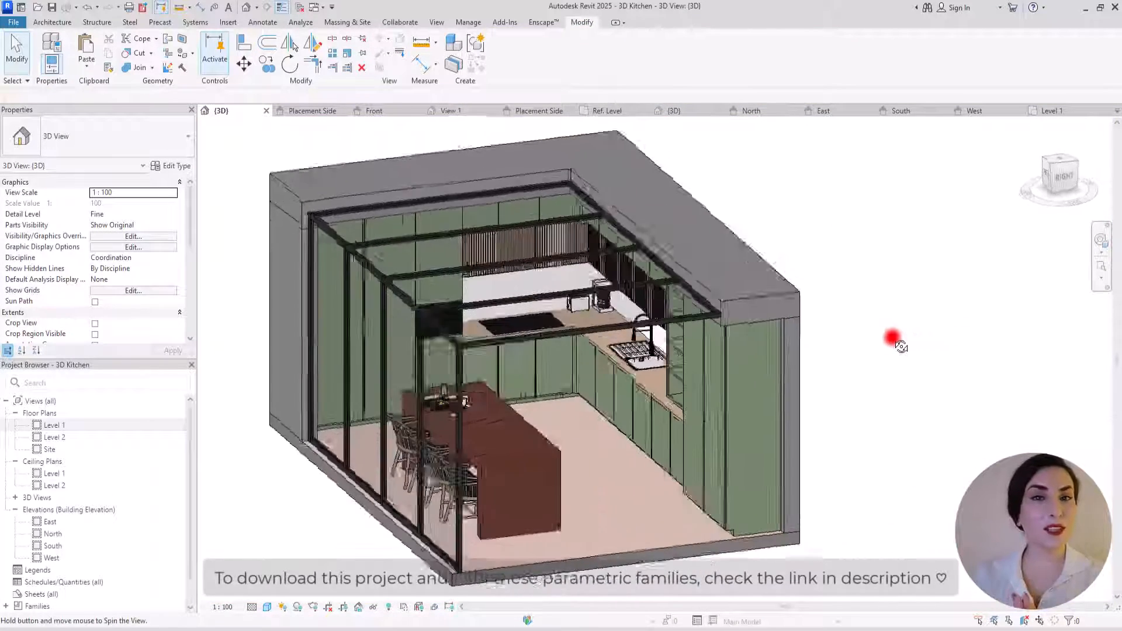